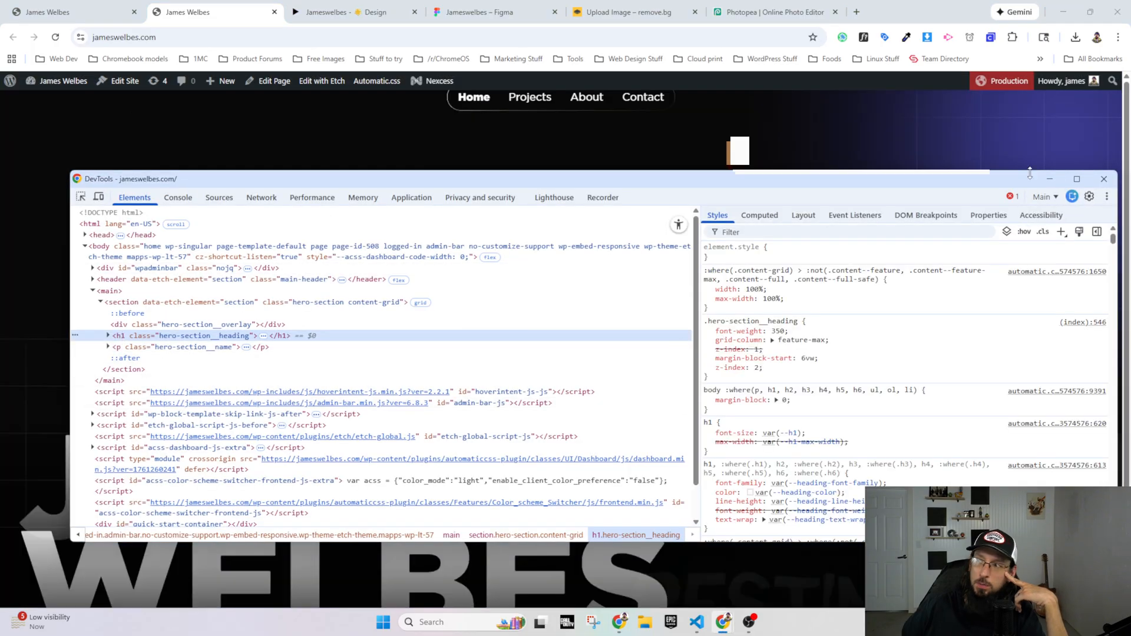
Step: Close the developer tools and examine the three lines of the hero heading on the live homepage
{"action": "left_click", "coordinate": [1104, 179]}
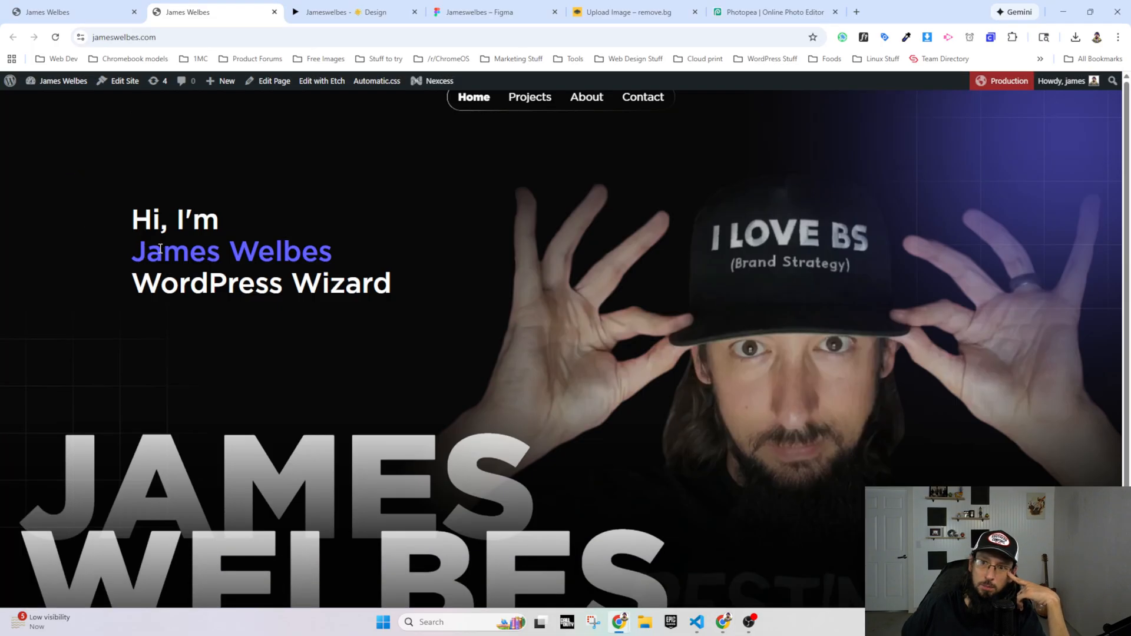
{"action": "left_click_drag", "start_coordinate": [160, 248], "coordinate": [338, 252]}
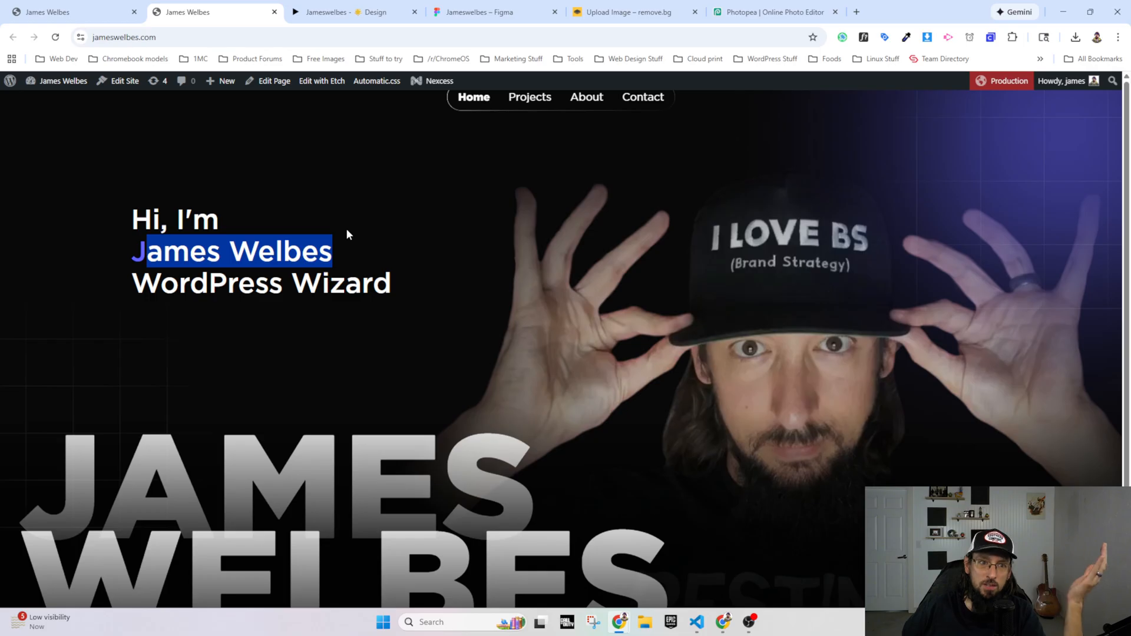
{"action": "left_click", "coordinate": [135, 259]}
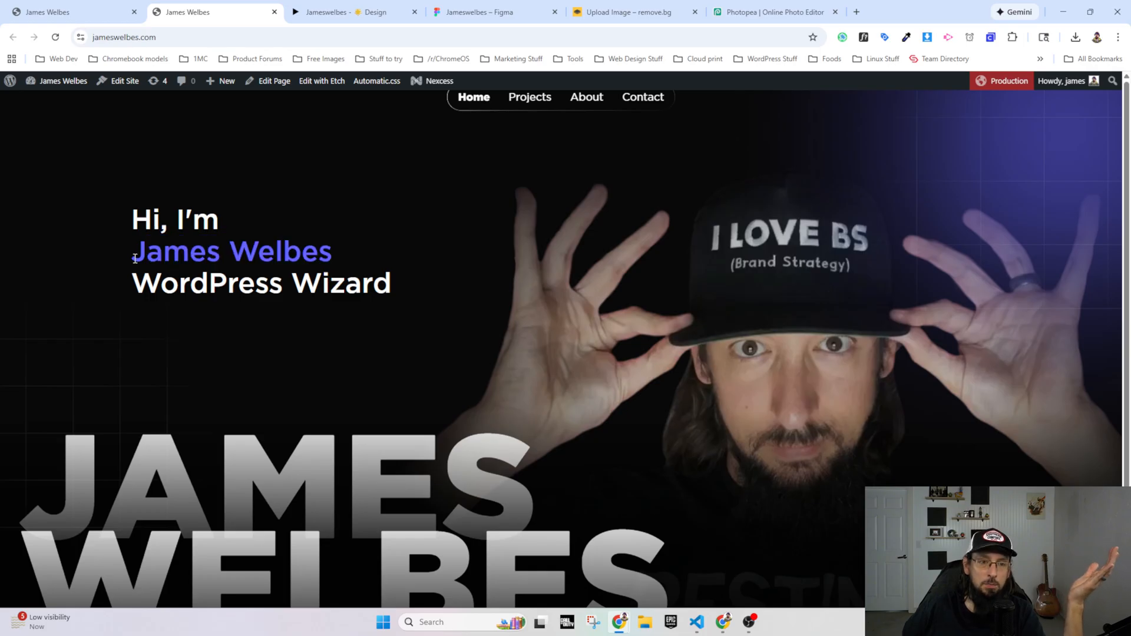
{"action": "left_click_drag", "start_coordinate": [141, 258], "coordinate": [364, 250]}
{"action": "left_click", "coordinate": [293, 254]}
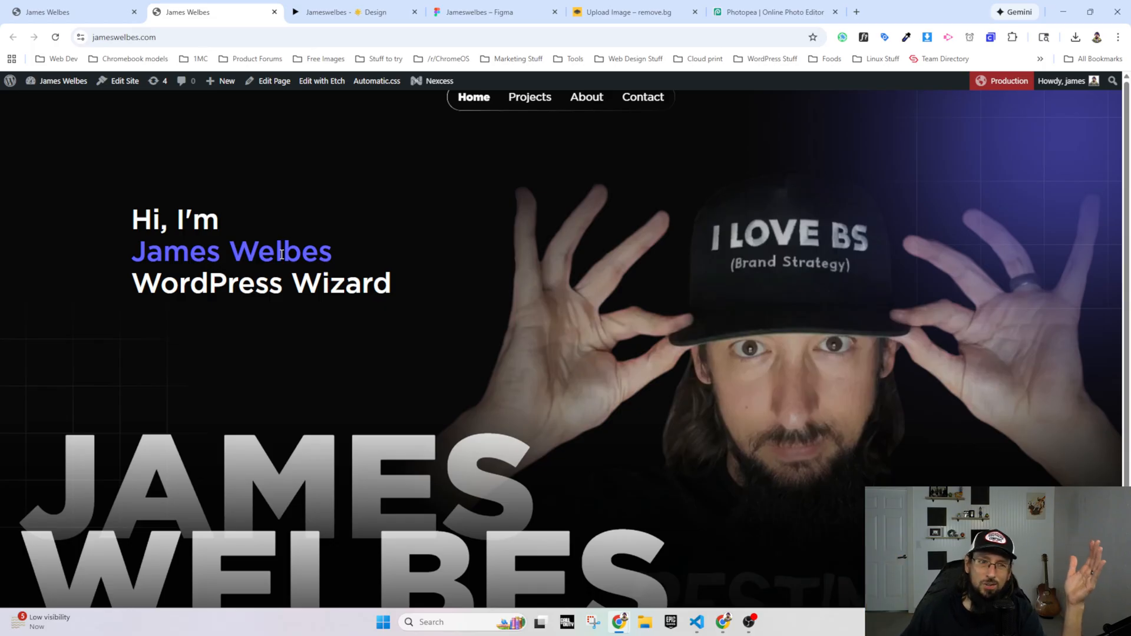
{"action": "double_click", "coordinate": [351, 281]}
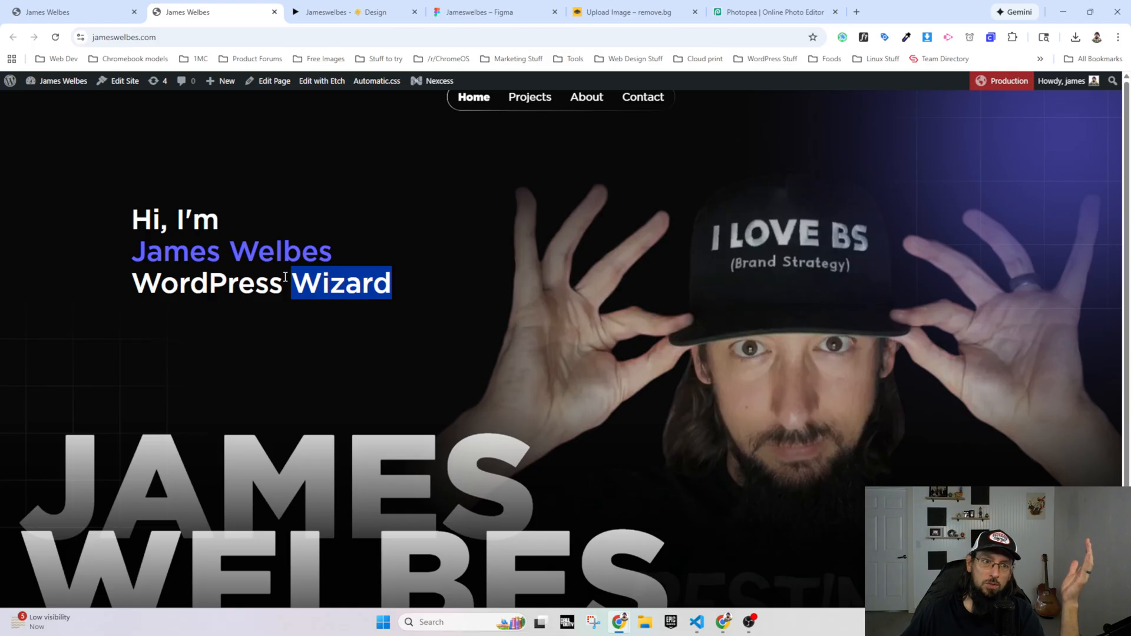
{"action": "left_click", "coordinate": [201, 260]}
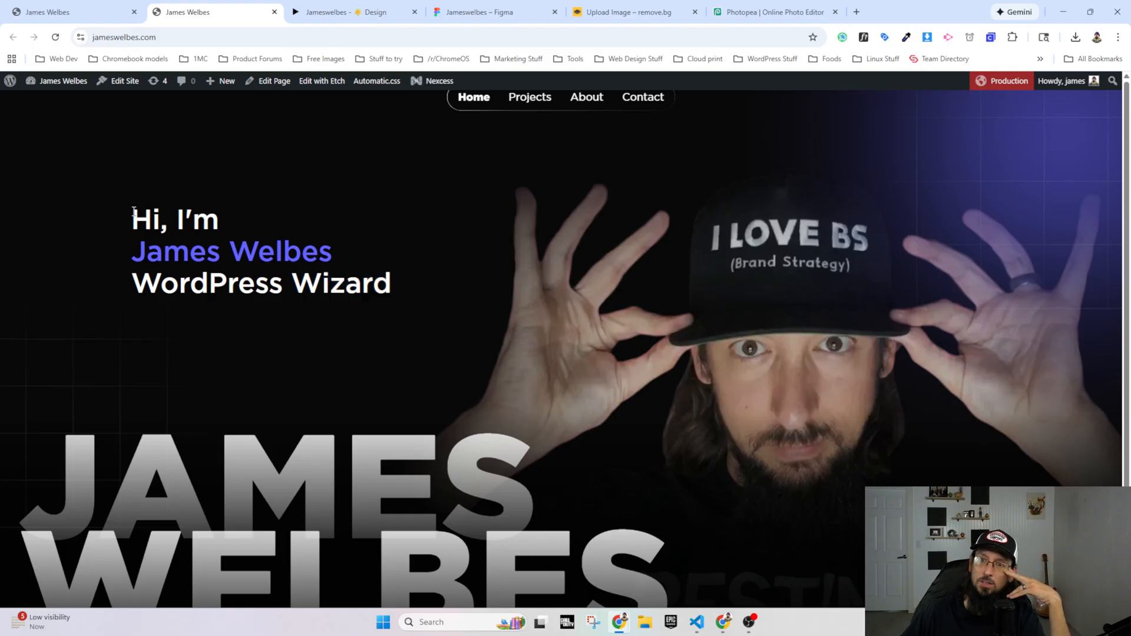
{"action": "left_click_drag", "start_coordinate": [135, 211], "coordinate": [391, 287]}
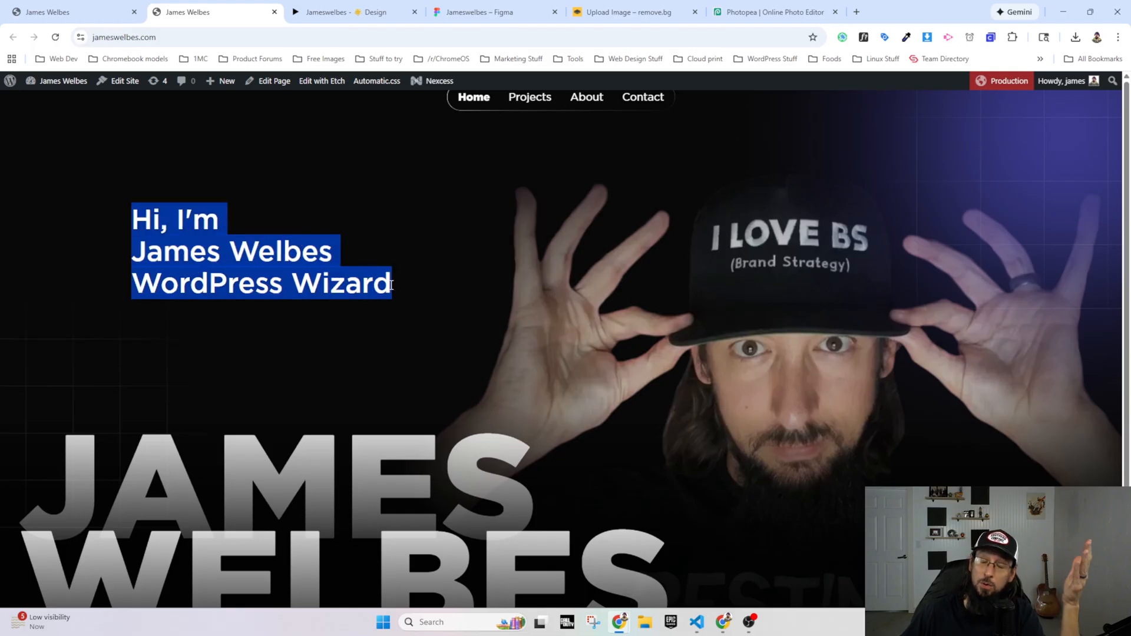
{"action": "left_click", "coordinate": [386, 293]}
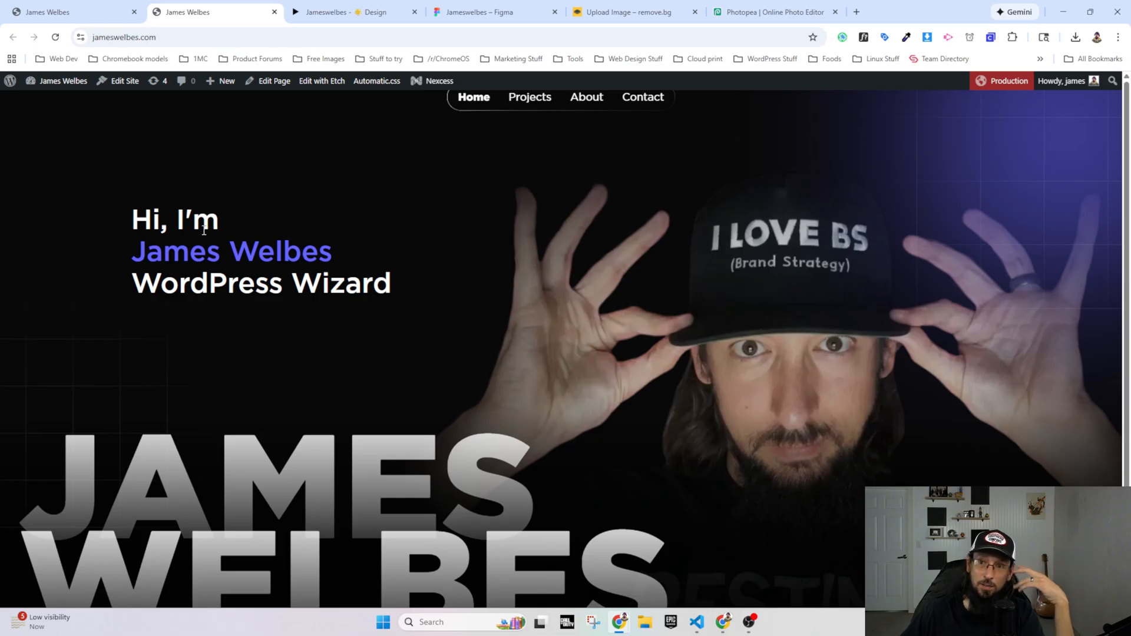
{"action": "left_click_drag", "start_coordinate": [130, 255], "coordinate": [337, 259]}
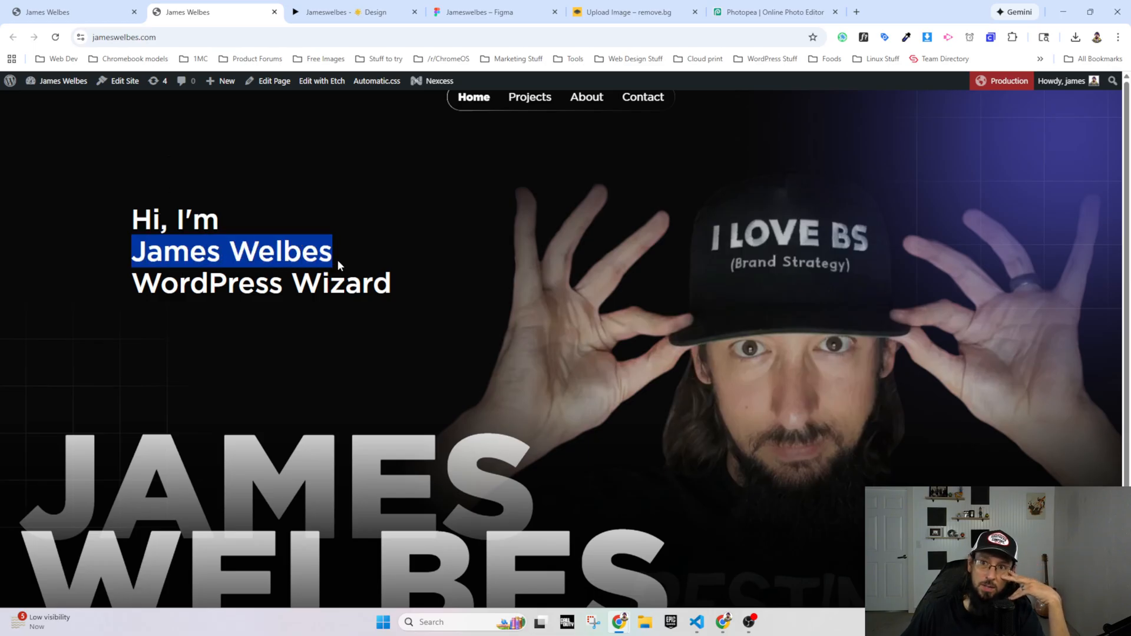
{"action": "left_click_drag", "start_coordinate": [132, 279], "coordinate": [273, 298]}
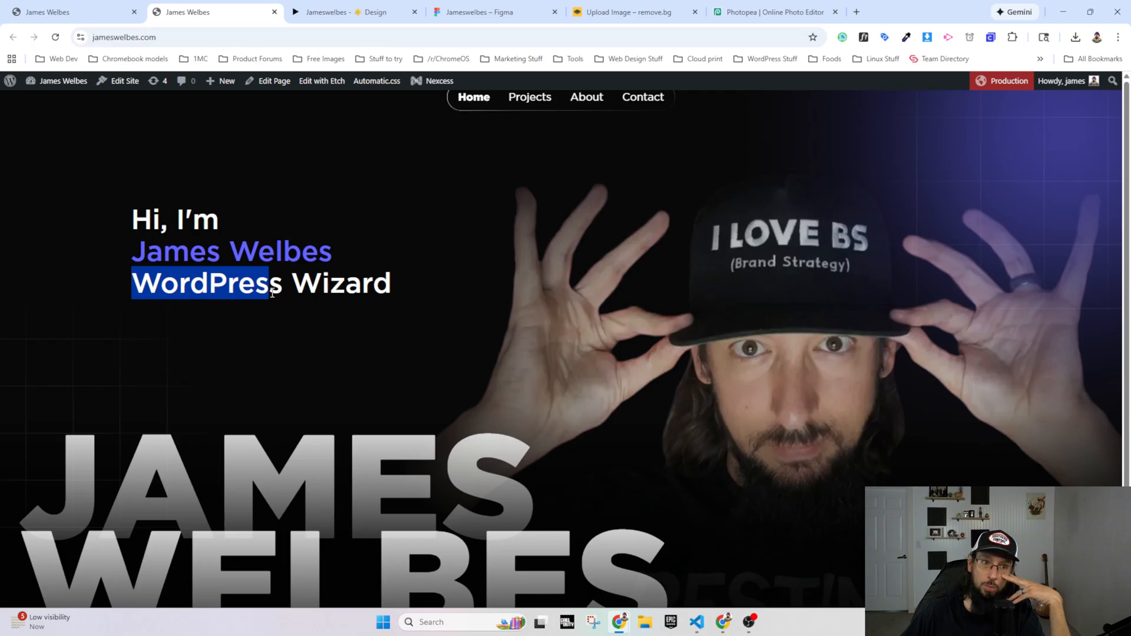
{"action": "left_click", "coordinate": [269, 289]}
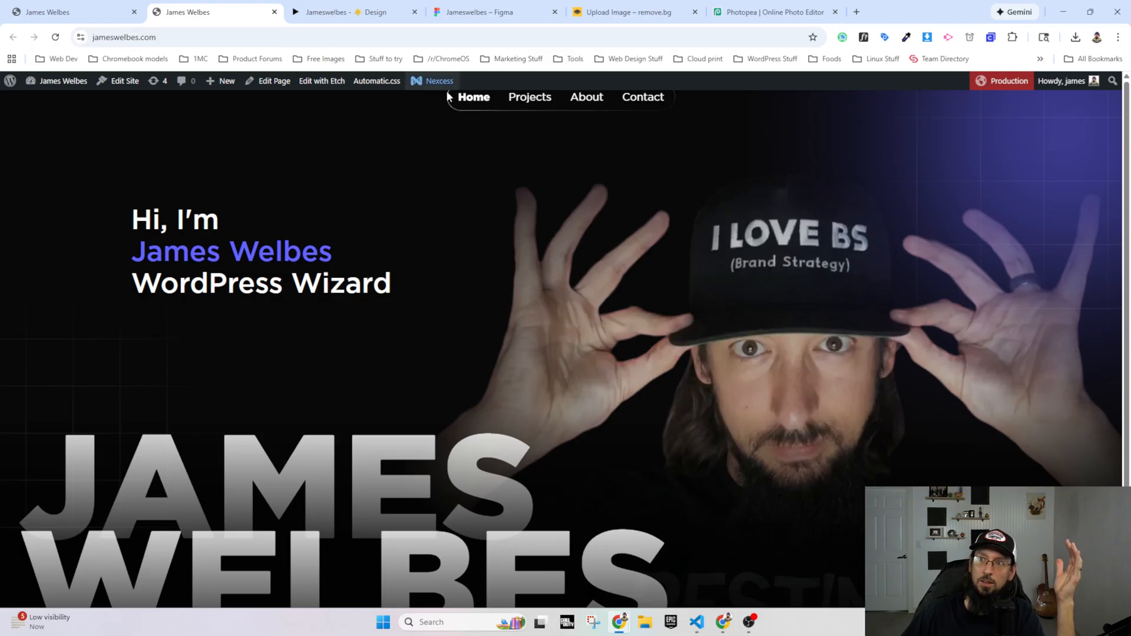
Step: Compare the hero section in the Figma prototype with the live homepage
{"action": "left_click", "coordinate": [486, 11]}
{"action": "left_click", "coordinate": [347, 17]}
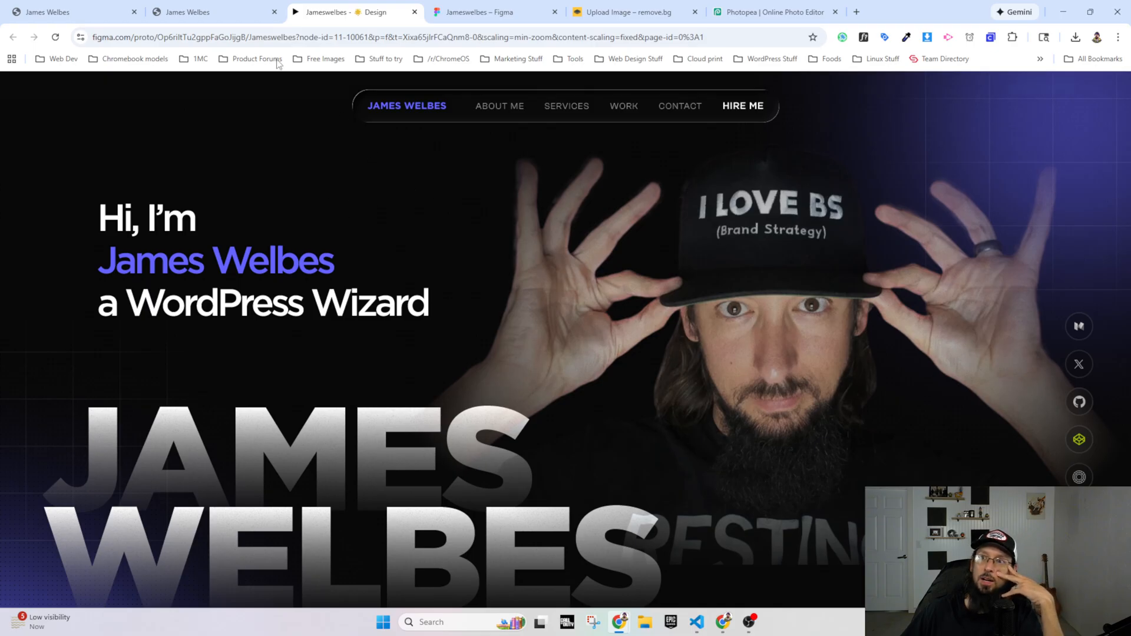
{"action": "left_click", "coordinate": [213, 18]}
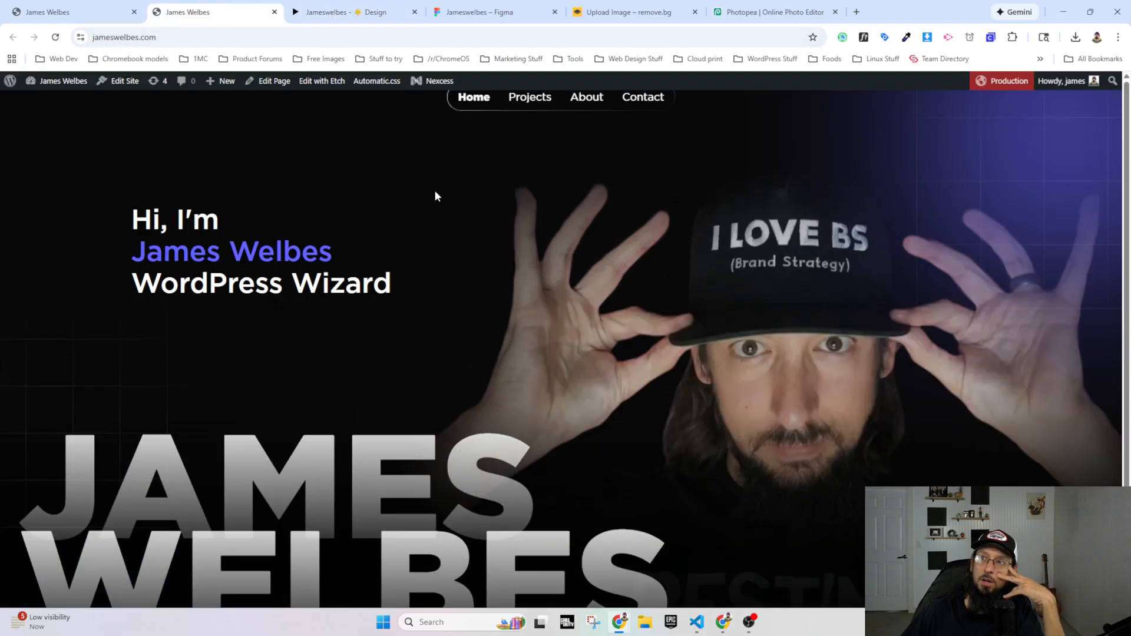
Step: Remove the WordPress admin bar element from the live page using the element inspector, and close the developer tools
{"action": "right_click", "coordinate": [497, 76]}
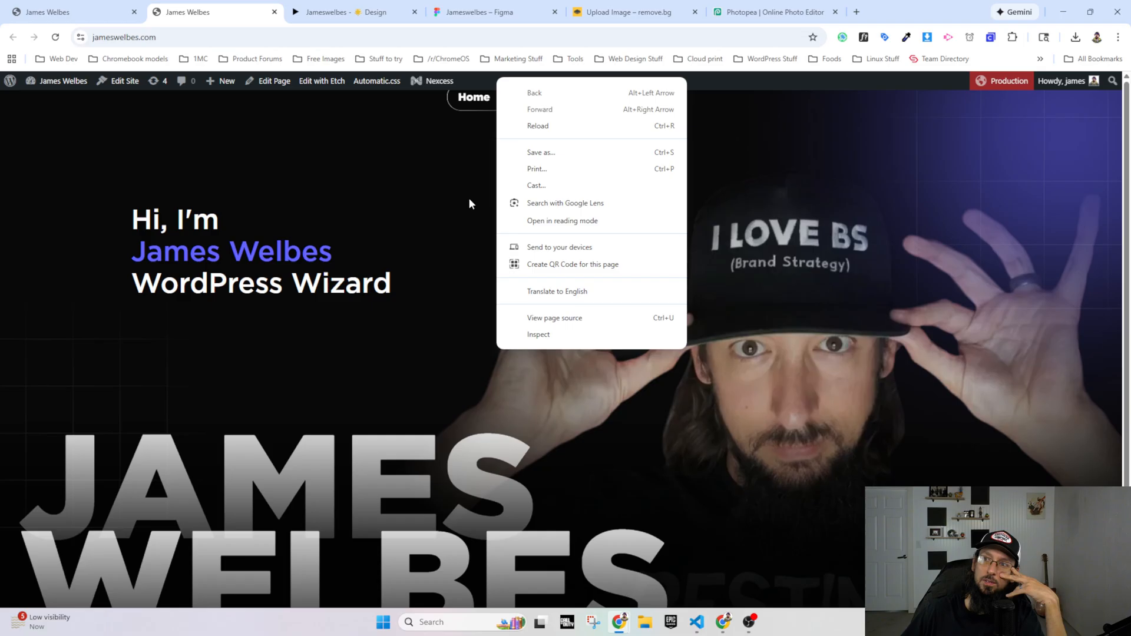
{"action": "left_click", "coordinate": [556, 337]}
{"action": "key", "text": "Delete"}
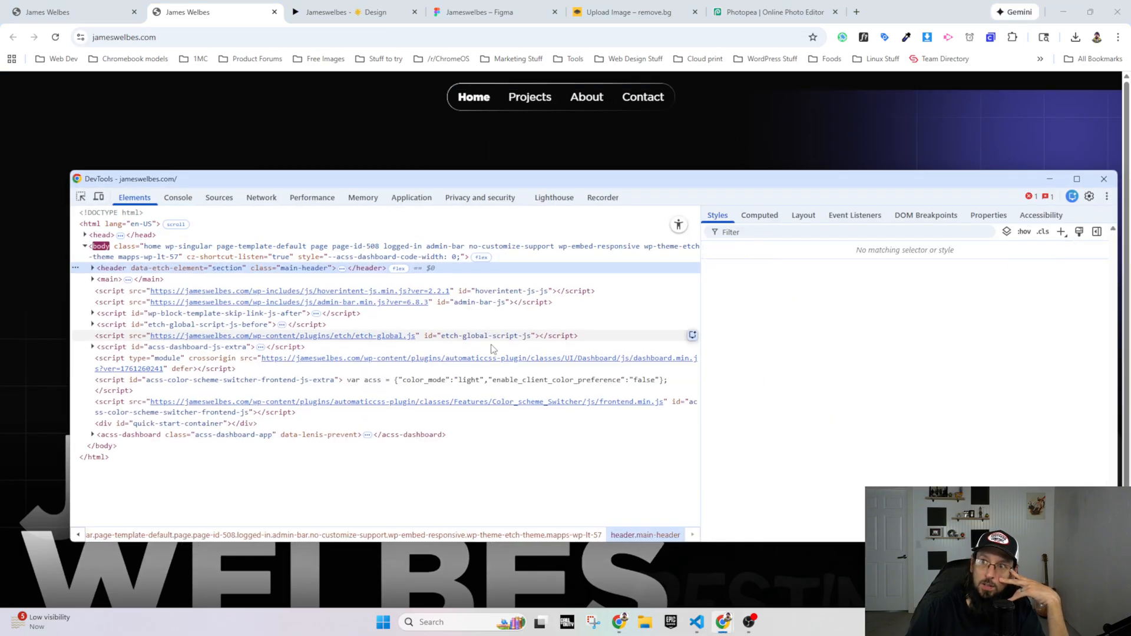
{"action": "left_click", "coordinate": [1105, 179]}
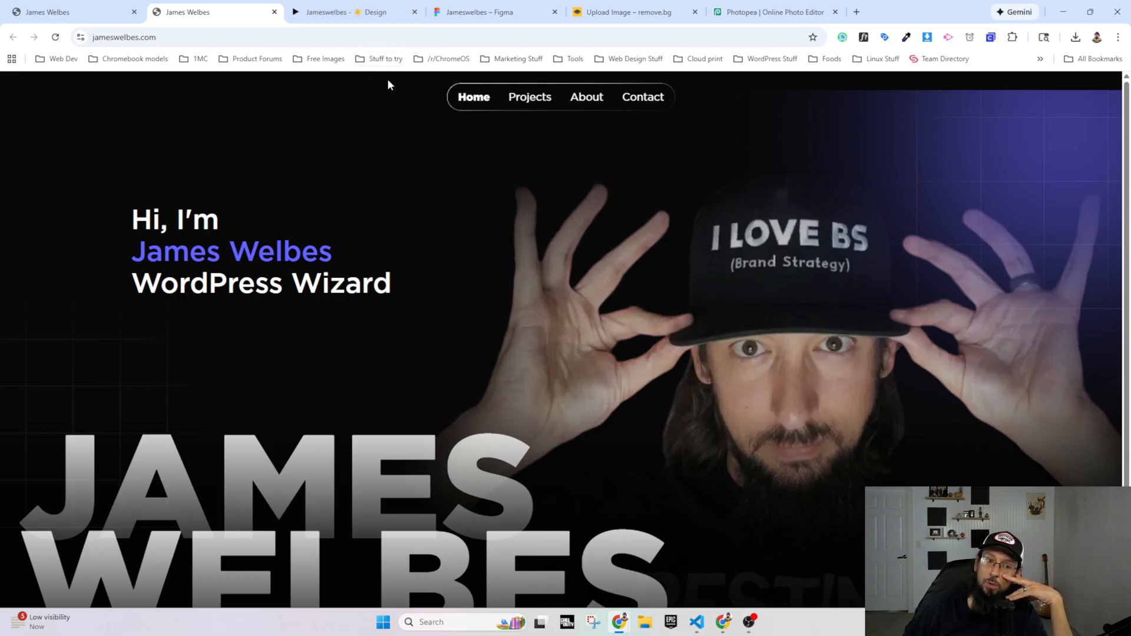
Step: Inspect the Glass effect settings of the navigation bar frame in the Figma design and view the header in the prototype
{"action": "left_click", "coordinate": [473, 14]}
{"action": "left_click", "coordinate": [606, 93]}
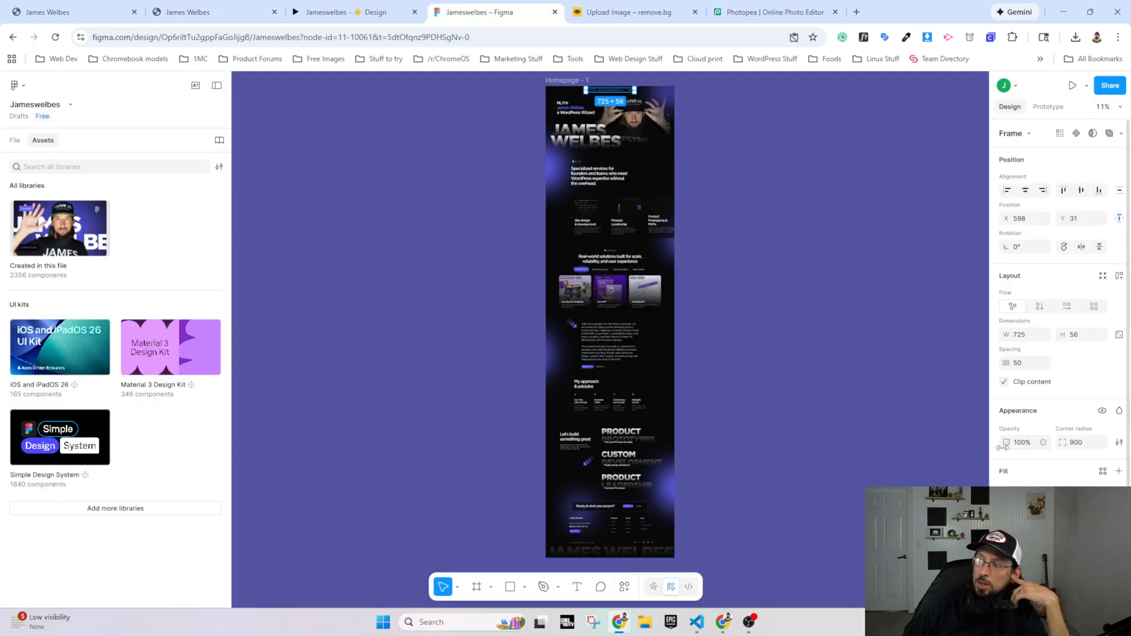
{"action": "scroll", "coordinate": [1036, 461], "scroll_direction": "down", "scroll_amount": 3}
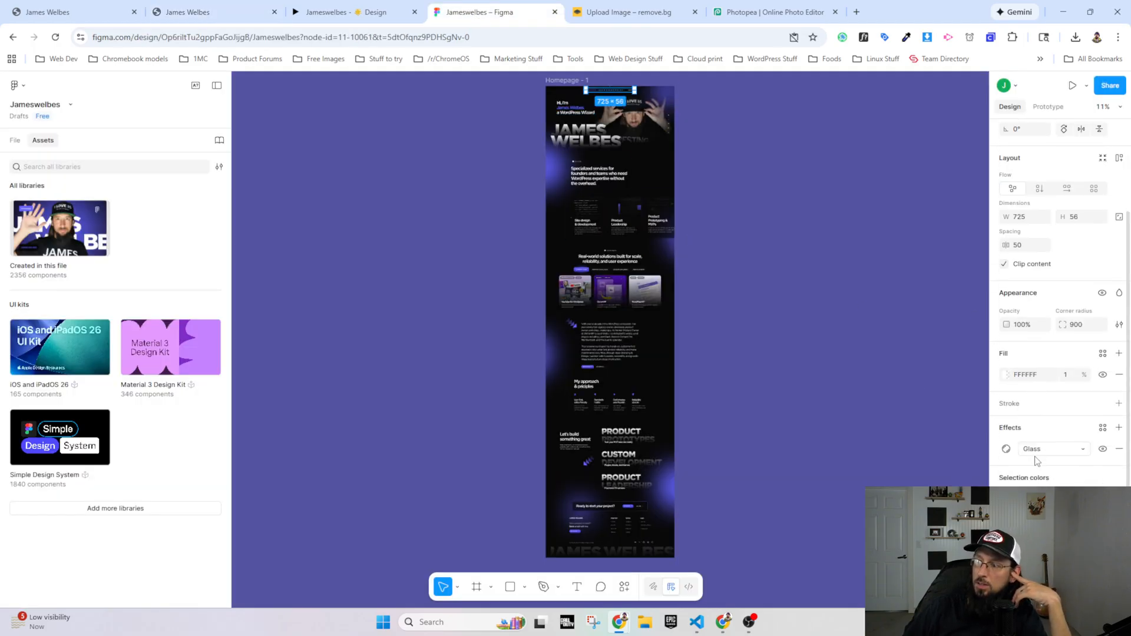
{"action": "left_click", "coordinate": [1077, 451]}
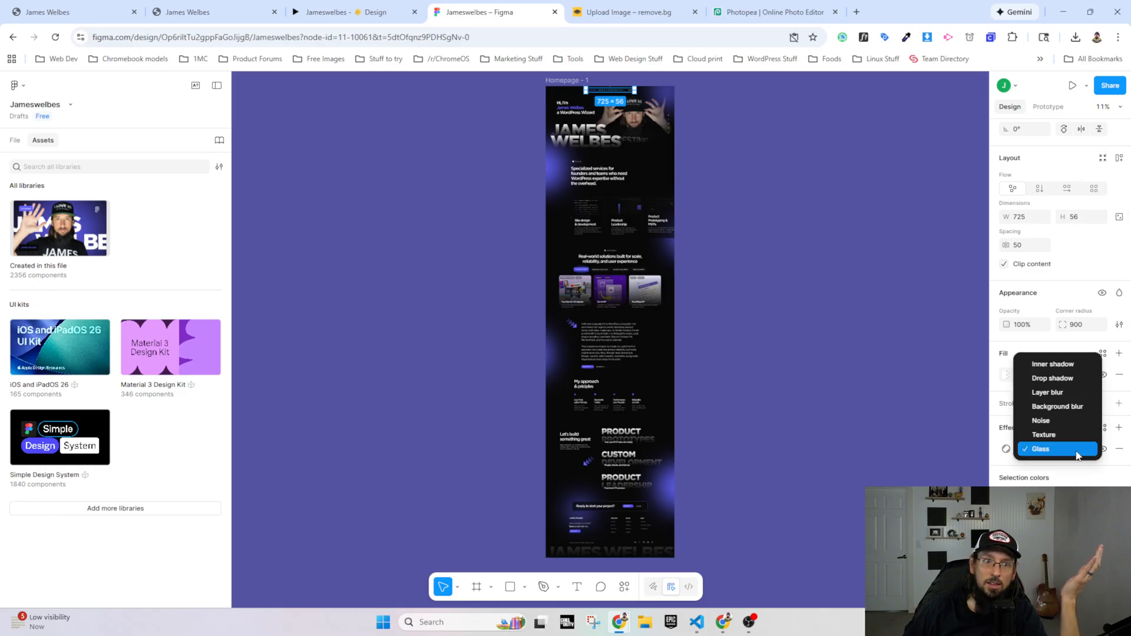
{"action": "left_click", "coordinate": [1006, 450]}
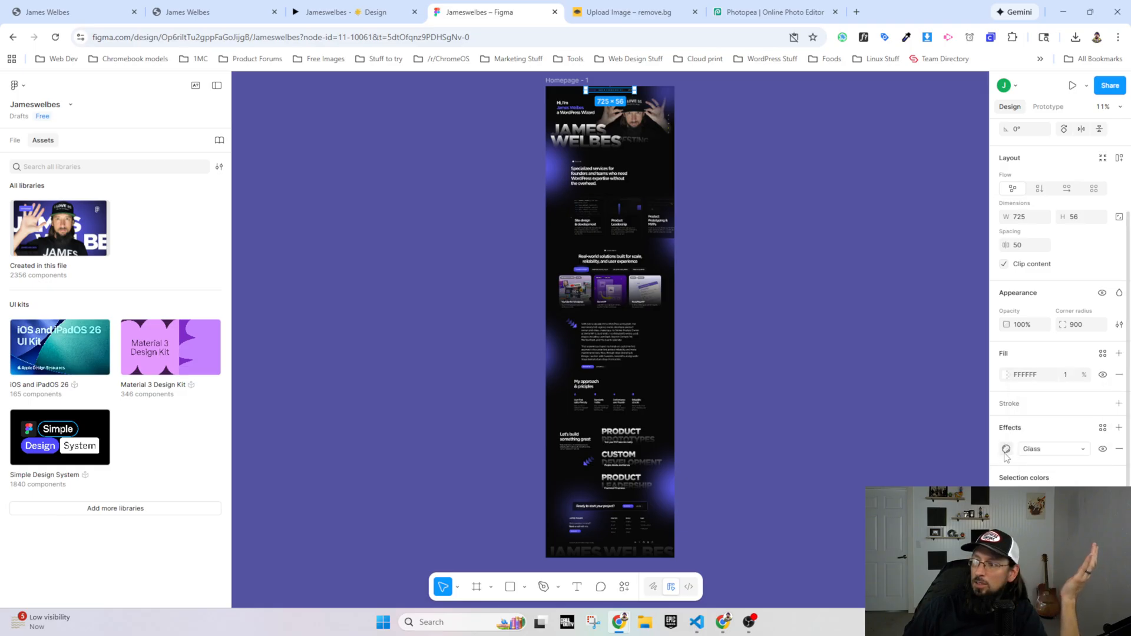
{"action": "left_click", "coordinate": [1006, 450]}
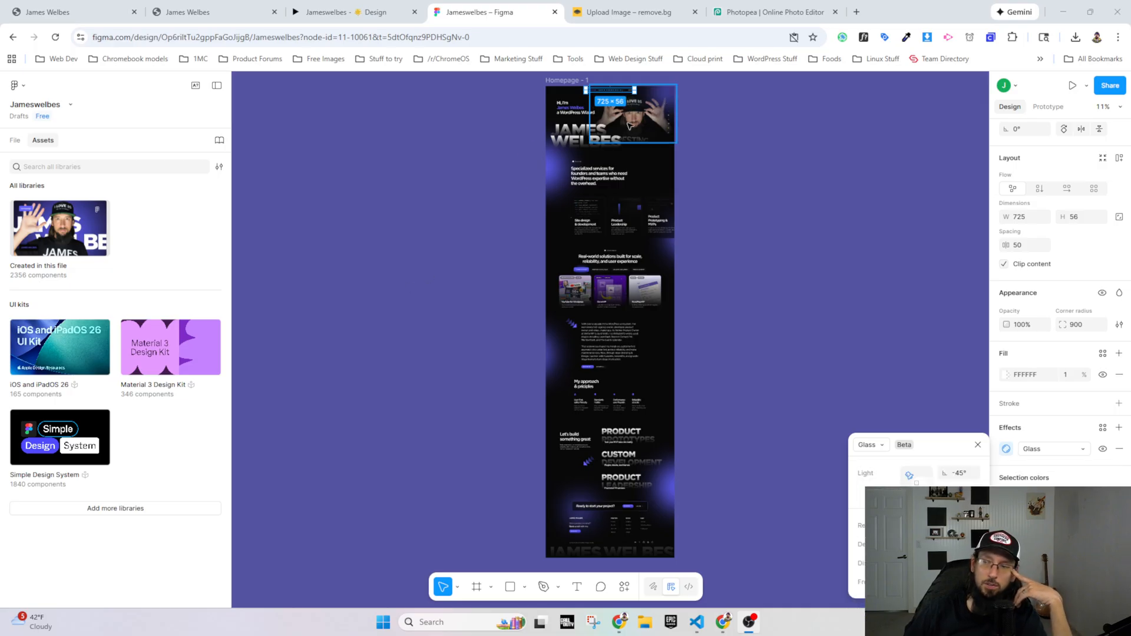
{"action": "left_click", "coordinate": [328, 14]}
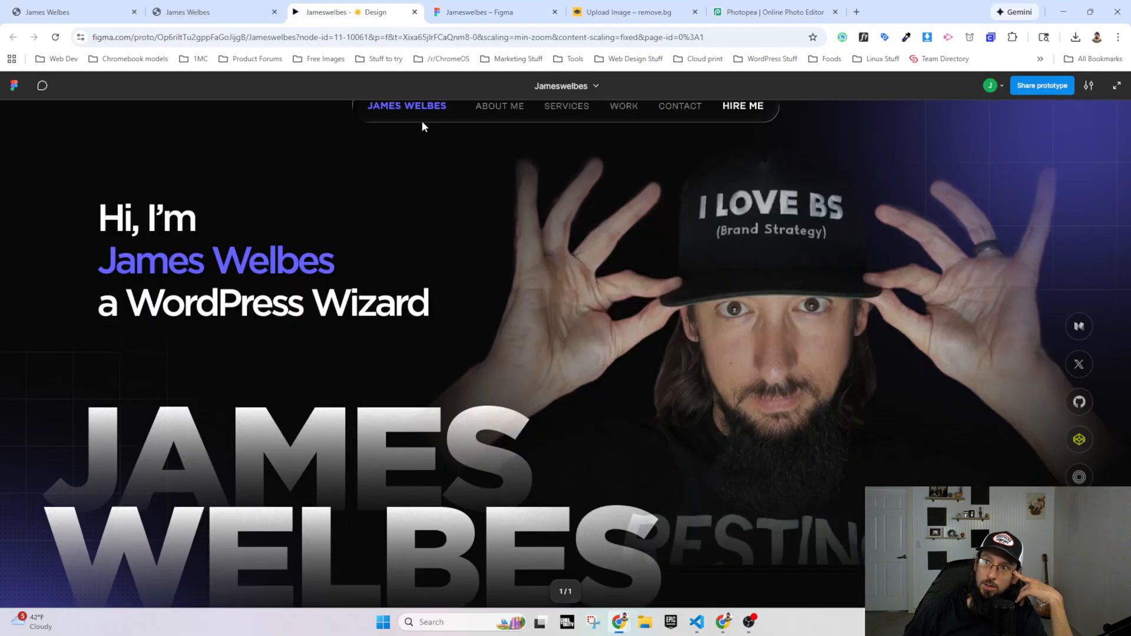
Step: Test the Projects navigation link on the live site and return to the homepage
{"action": "left_click", "coordinate": [223, 13]}
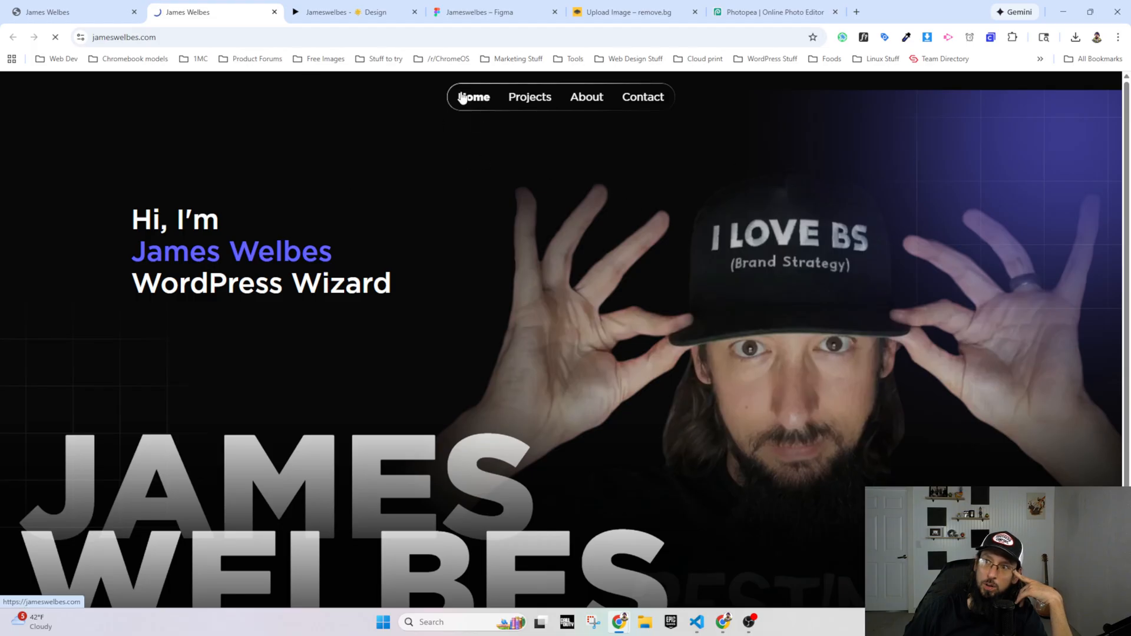
{"action": "left_click", "coordinate": [528, 105]}
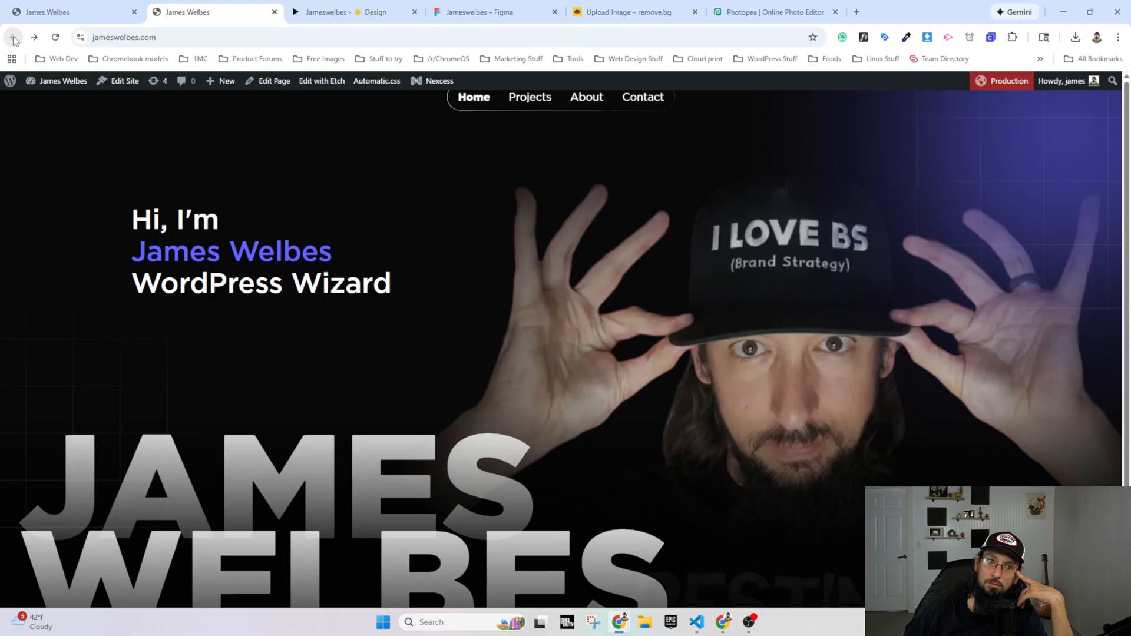
{"action": "left_click", "coordinate": [13, 36]}
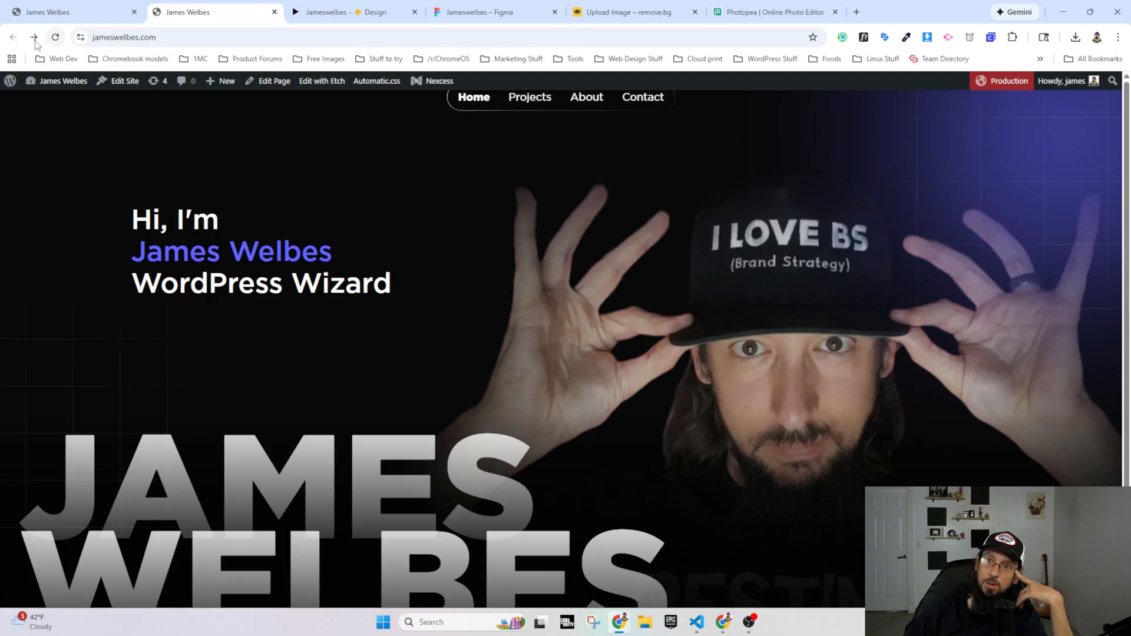
Step: Check the Pages list in the WordPress admin and save the permalink settings with the Post name structure
{"action": "left_click", "coordinate": [64, 83]}
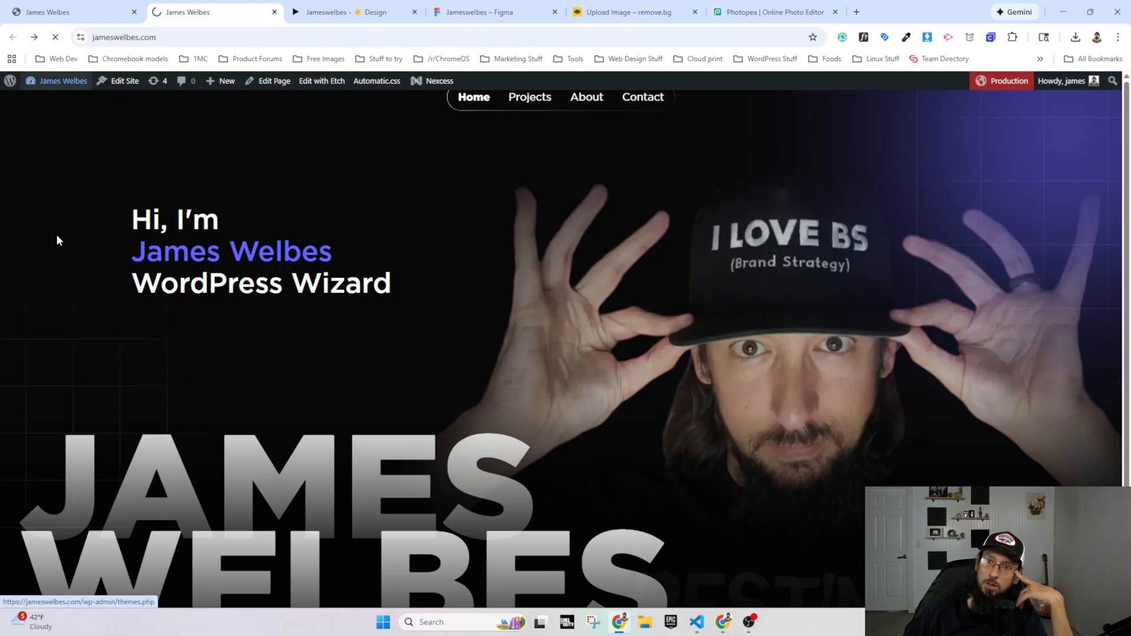
{"action": "left_click", "coordinate": [34, 245]}
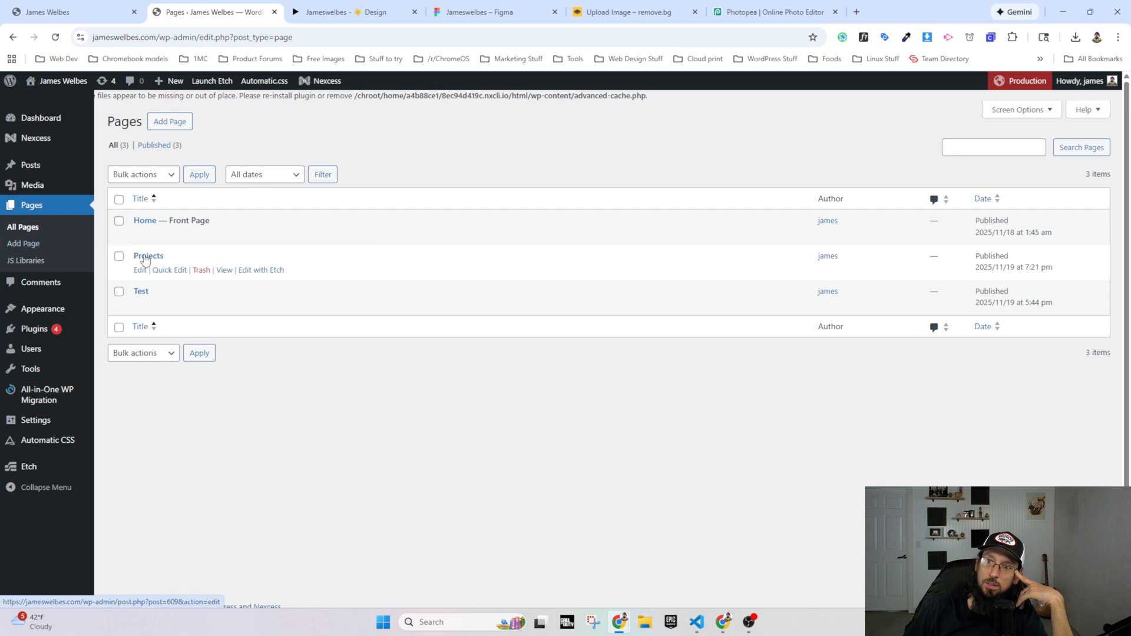
{"action": "mouse_move", "coordinate": [65, 425]}
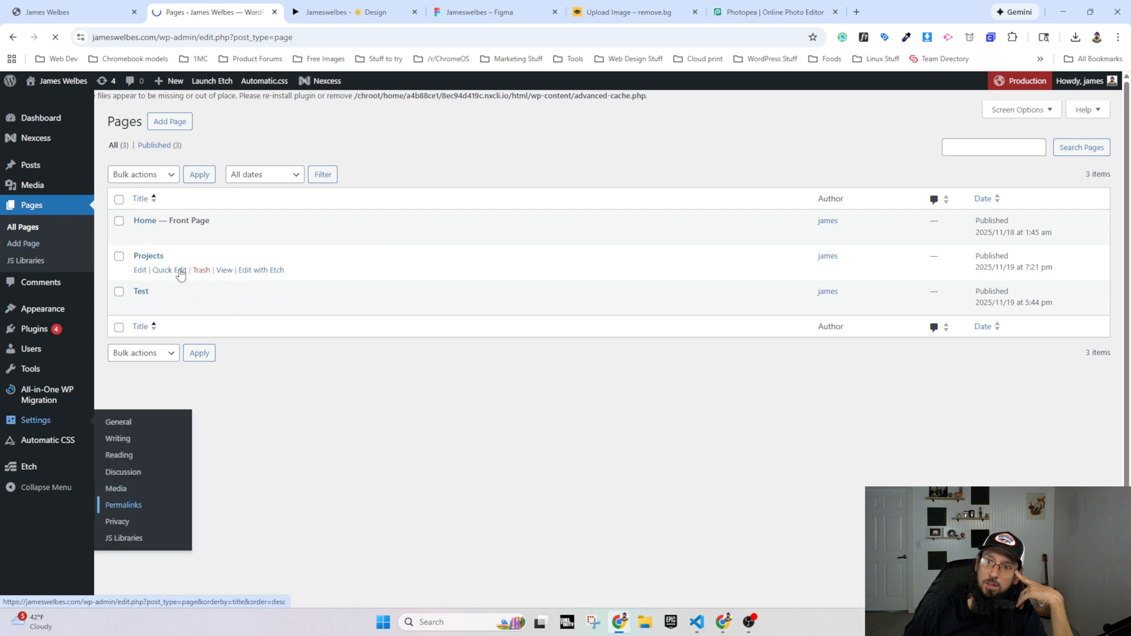
{"action": "left_click", "coordinate": [127, 504]}
{"action": "left_click", "coordinate": [242, 373]}
{"action": "scroll", "coordinate": [165, 510], "scroll_direction": "down", "scroll_amount": 2}
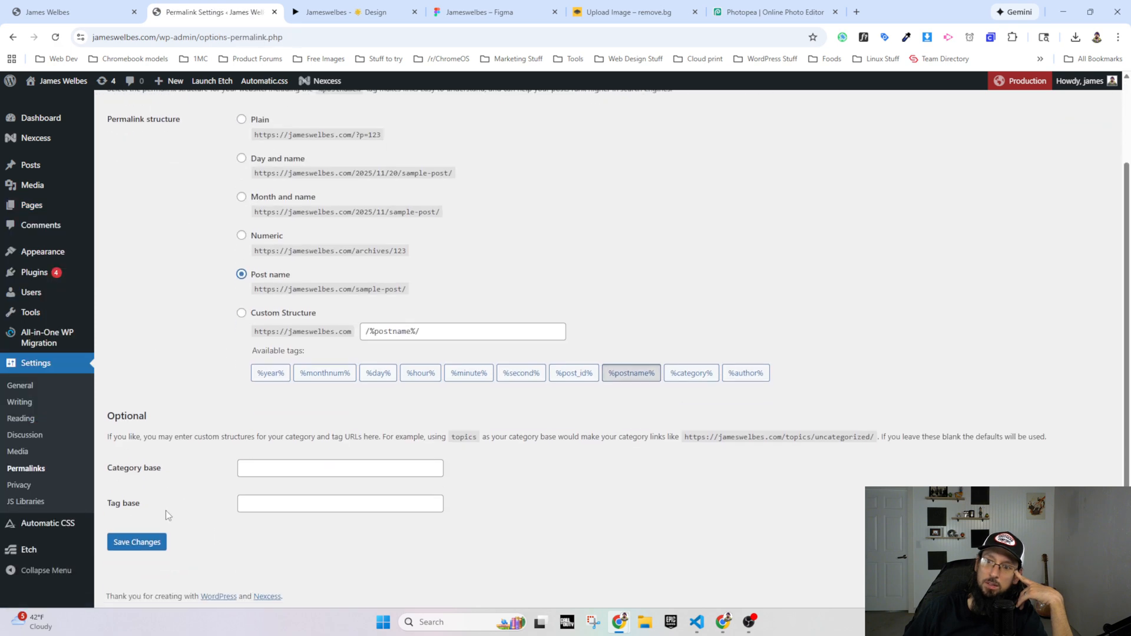
{"action": "left_click", "coordinate": [137, 542]}
Step: Test the Projects, Home and About navigation links on the live site and return to the homepage
{"action": "left_click", "coordinate": [68, 82]}
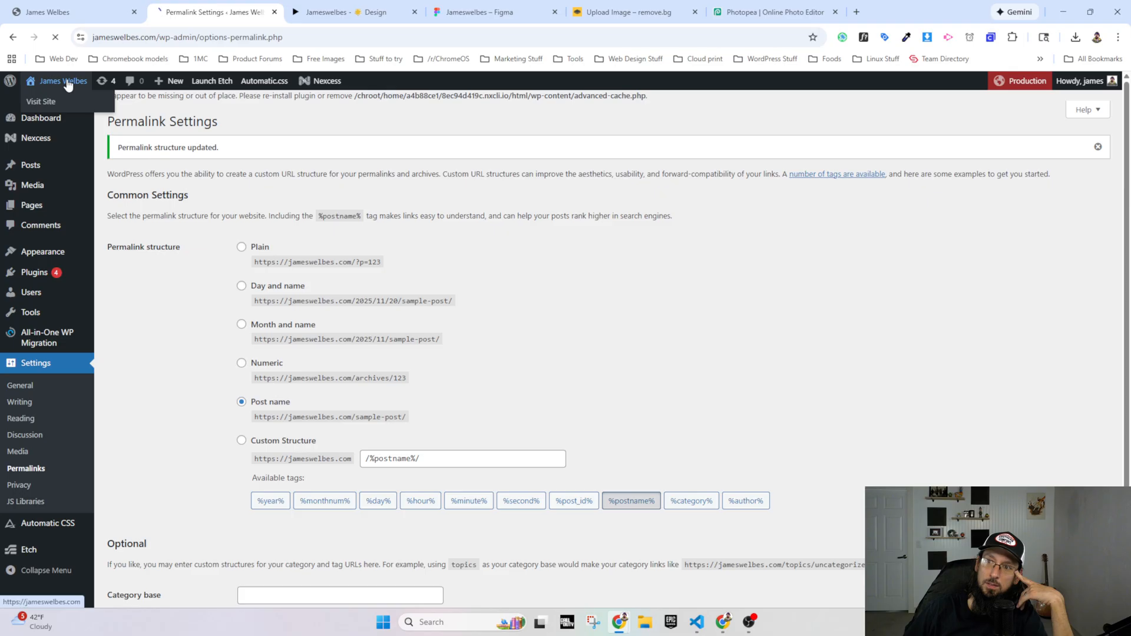
{"action": "left_click", "coordinate": [518, 99]}
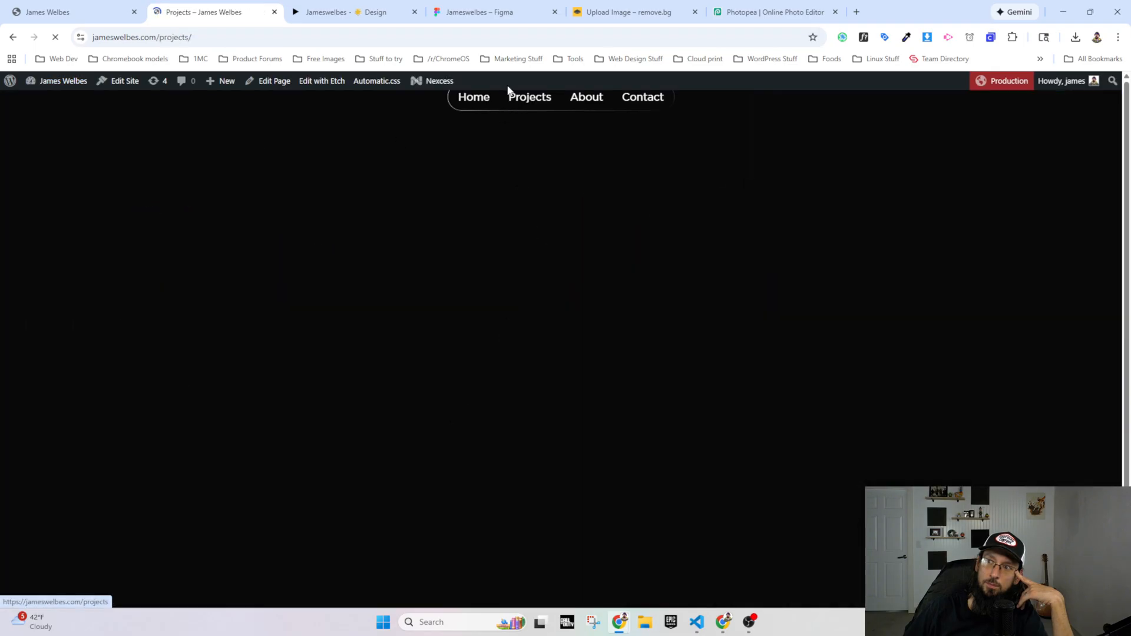
{"action": "left_click", "coordinate": [476, 100]}
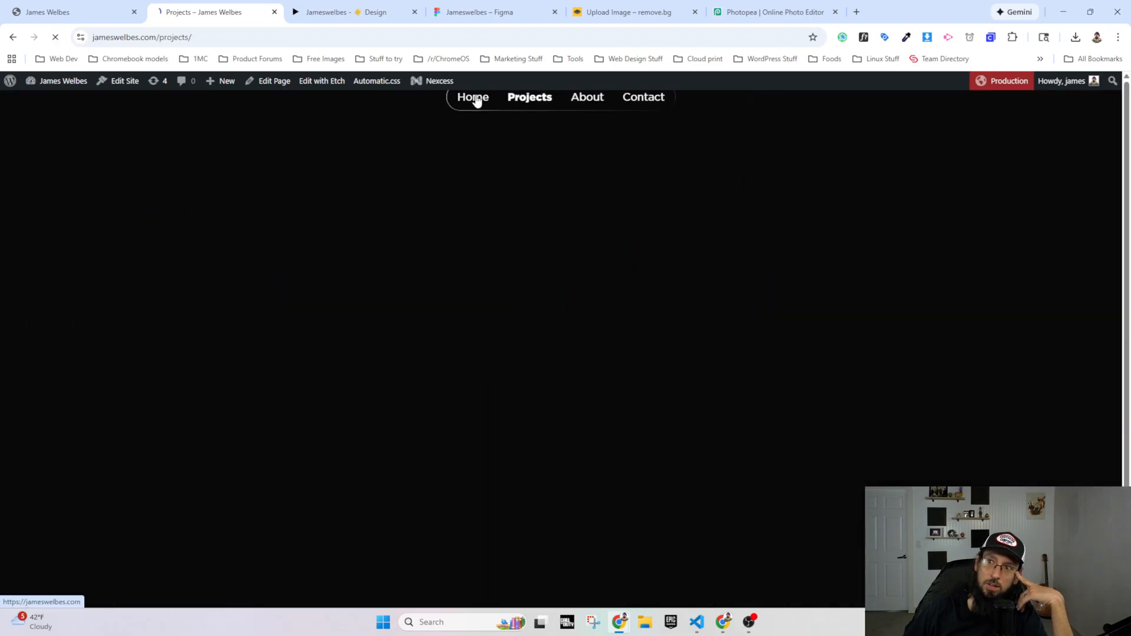
{"action": "left_click", "coordinate": [589, 102]}
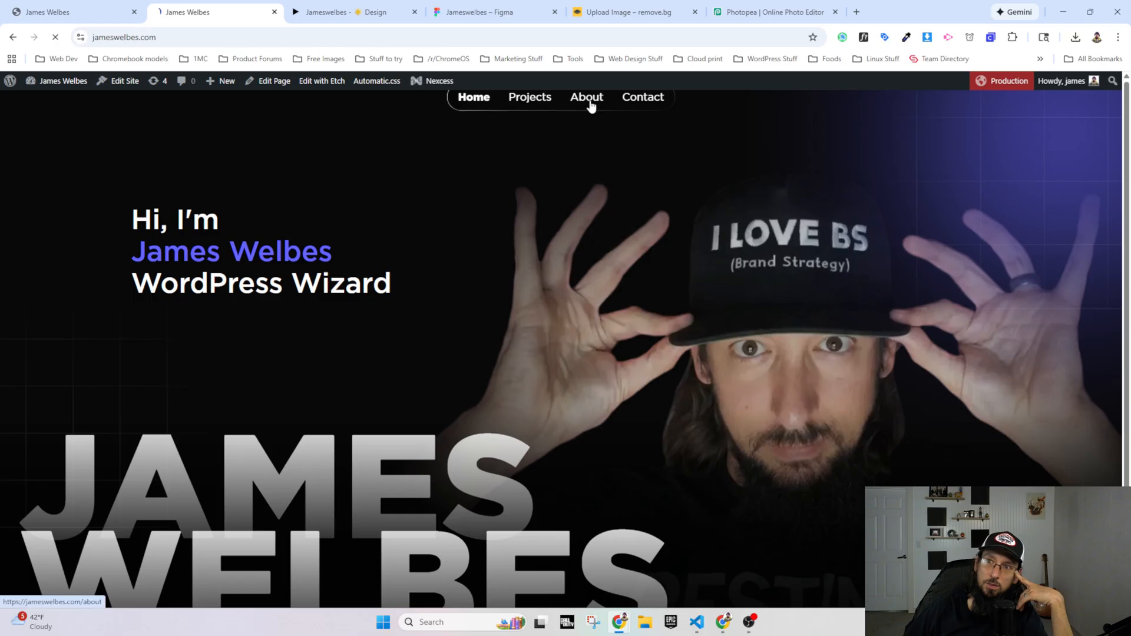
{"action": "left_click", "coordinate": [14, 39]}
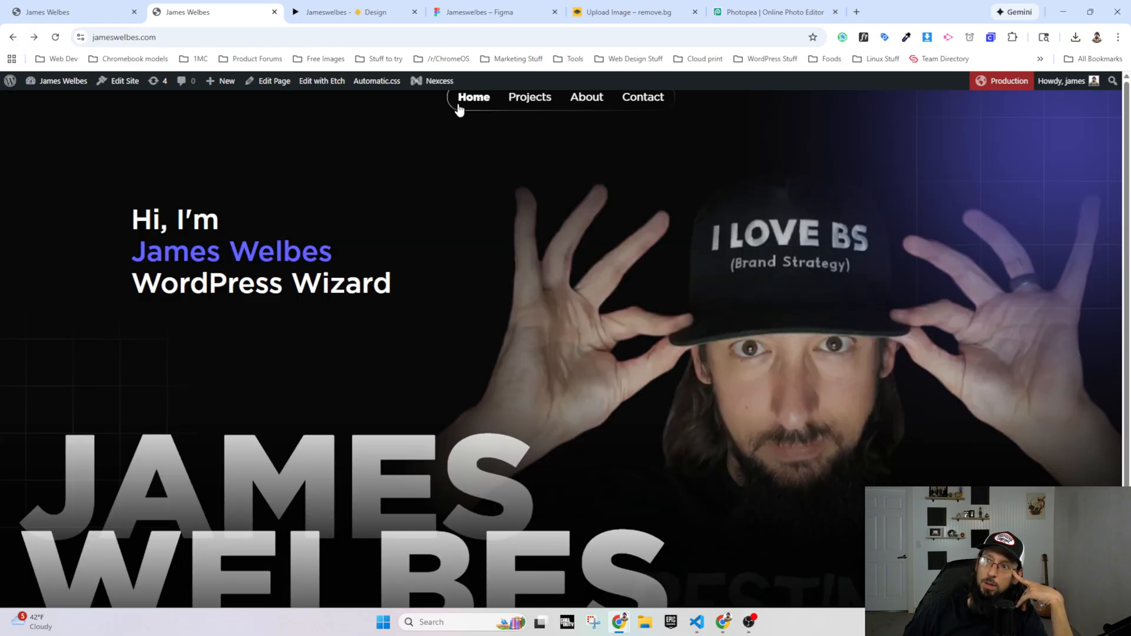
Step: Shrink the live homepage to a mobile-width window and delete the wpadminbar element with the page inspector
{"action": "left_click", "coordinate": [1091, 12]}
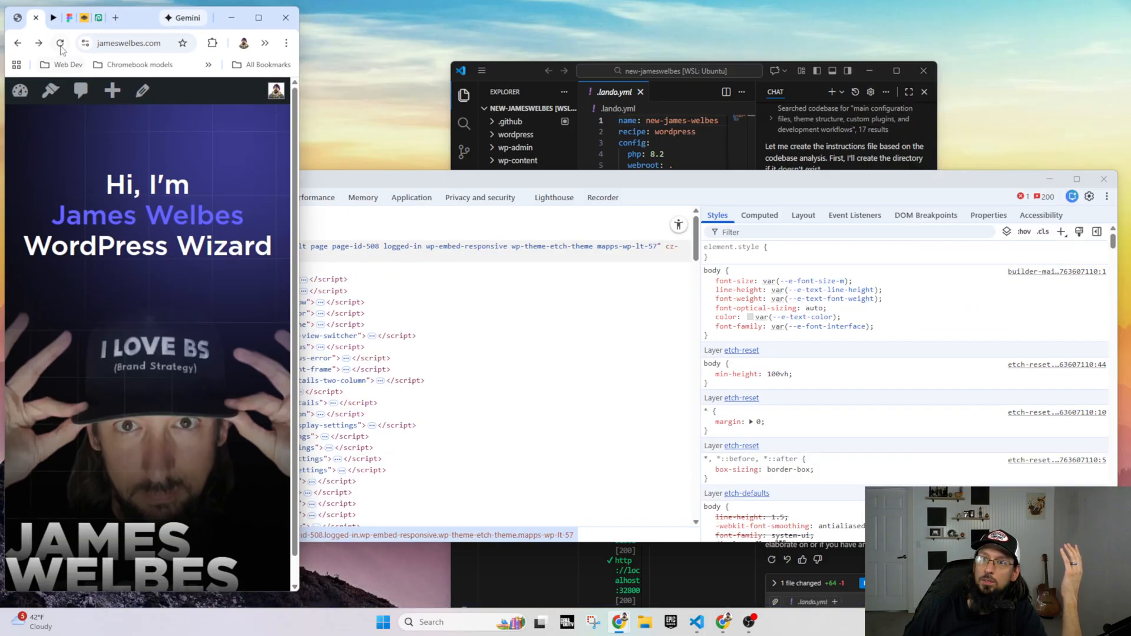
{"action": "right_click", "coordinate": [204, 87]}
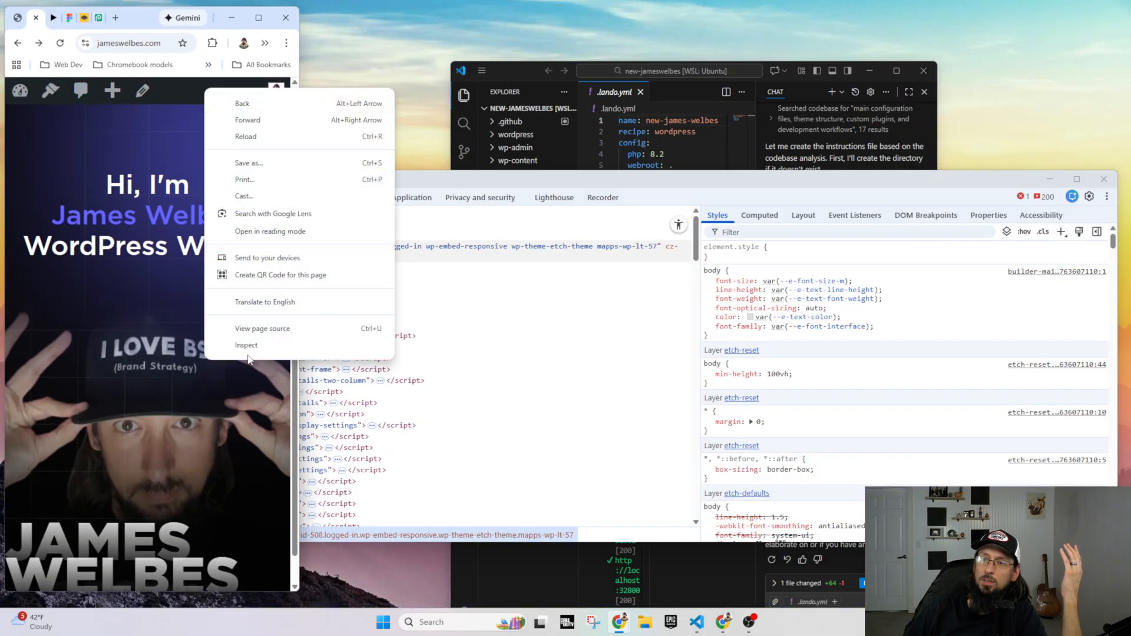
{"action": "left_click", "coordinate": [251, 345]}
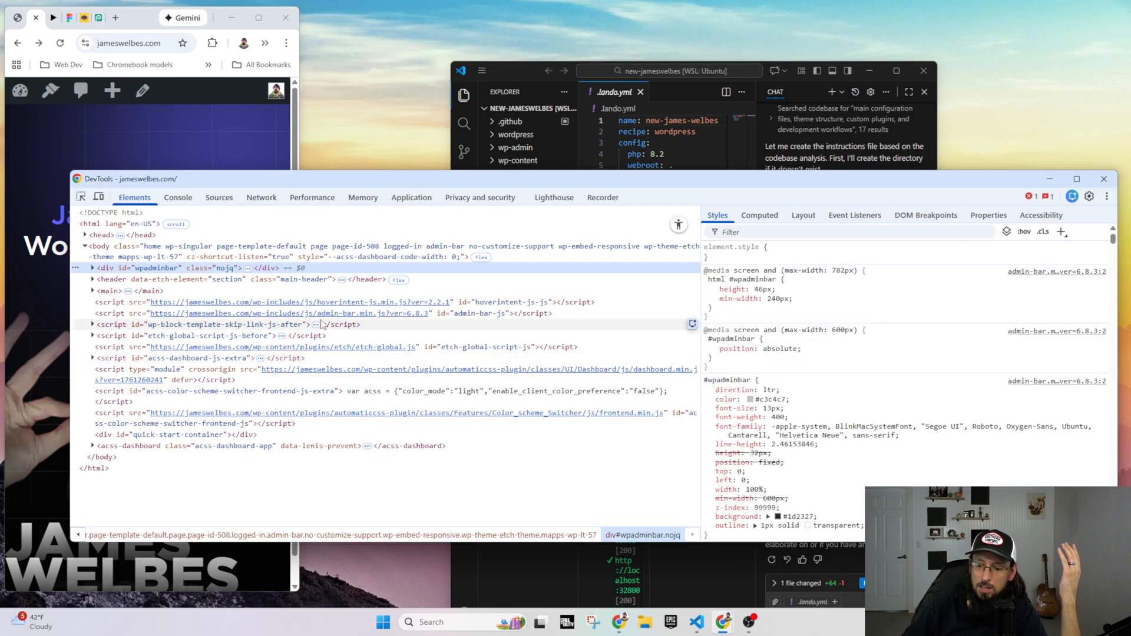
{"action": "key", "text": "Delete"}
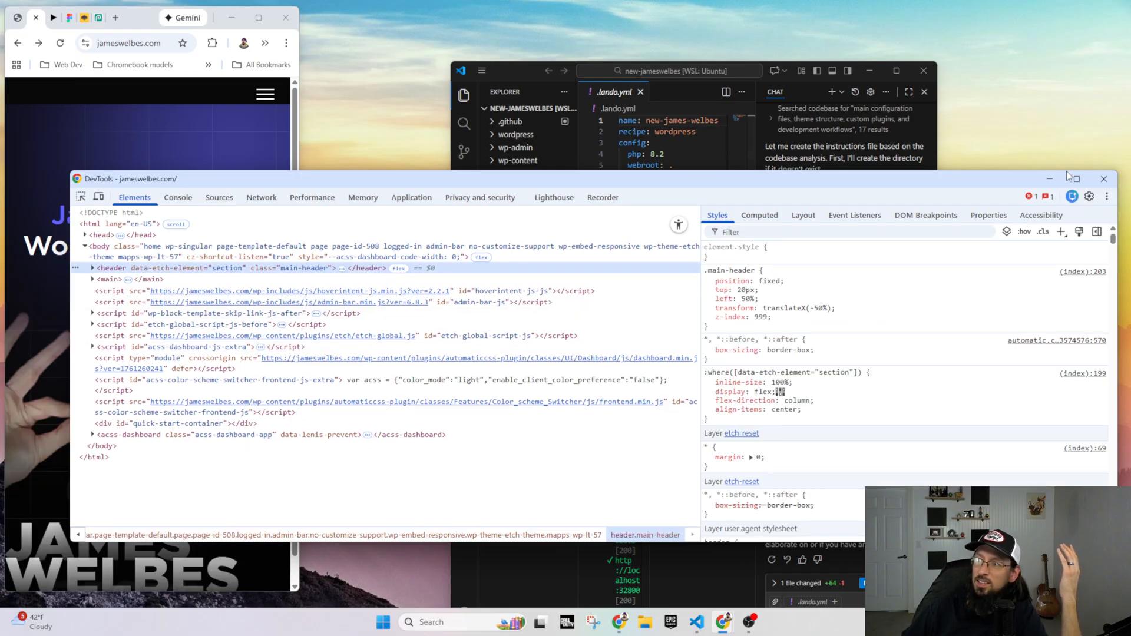
{"action": "left_click", "coordinate": [1103, 179]}
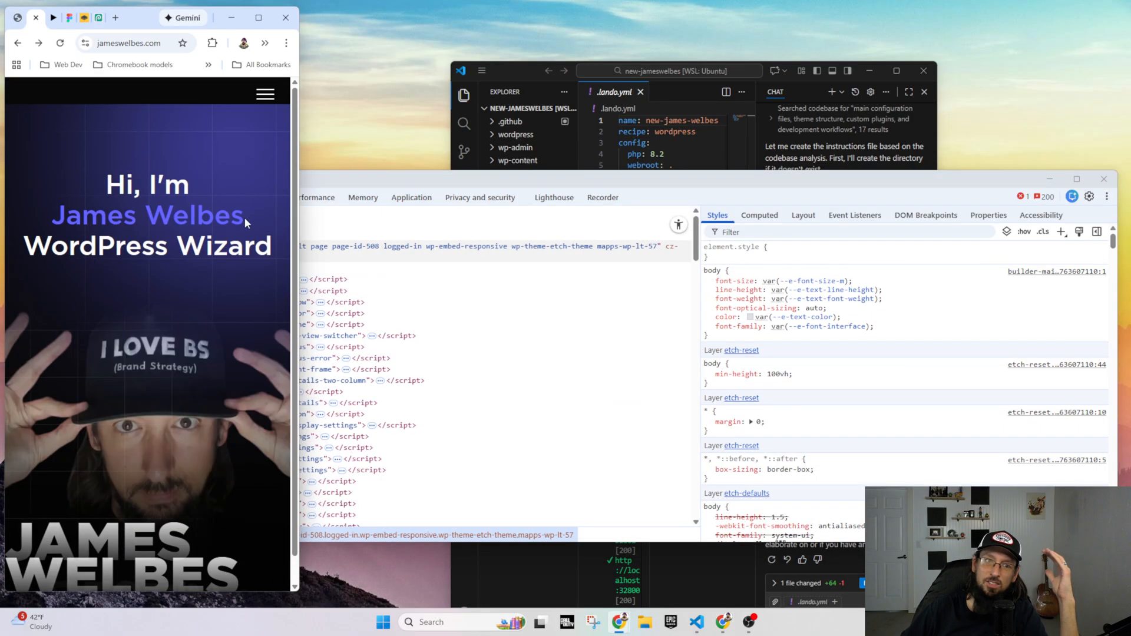
Step: Test opening and closing the burger menu in the mobile layout, and restore the browser window to full size
{"action": "left_click", "coordinate": [266, 95]}
{"action": "left_click", "coordinate": [267, 96]}
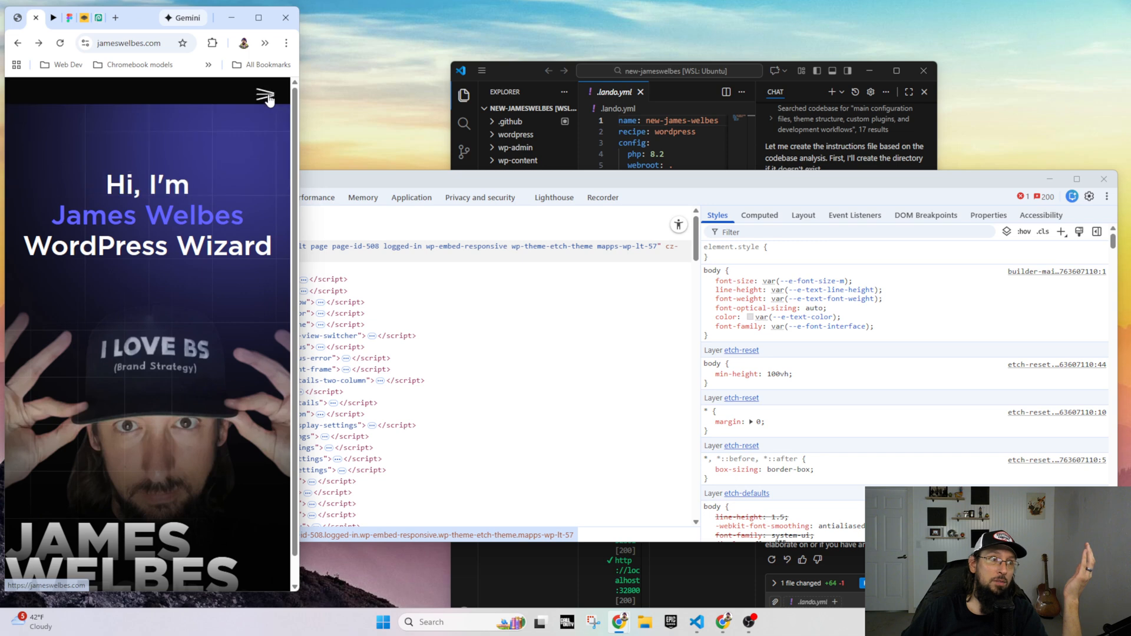
{"action": "left_click", "coordinate": [267, 95]}
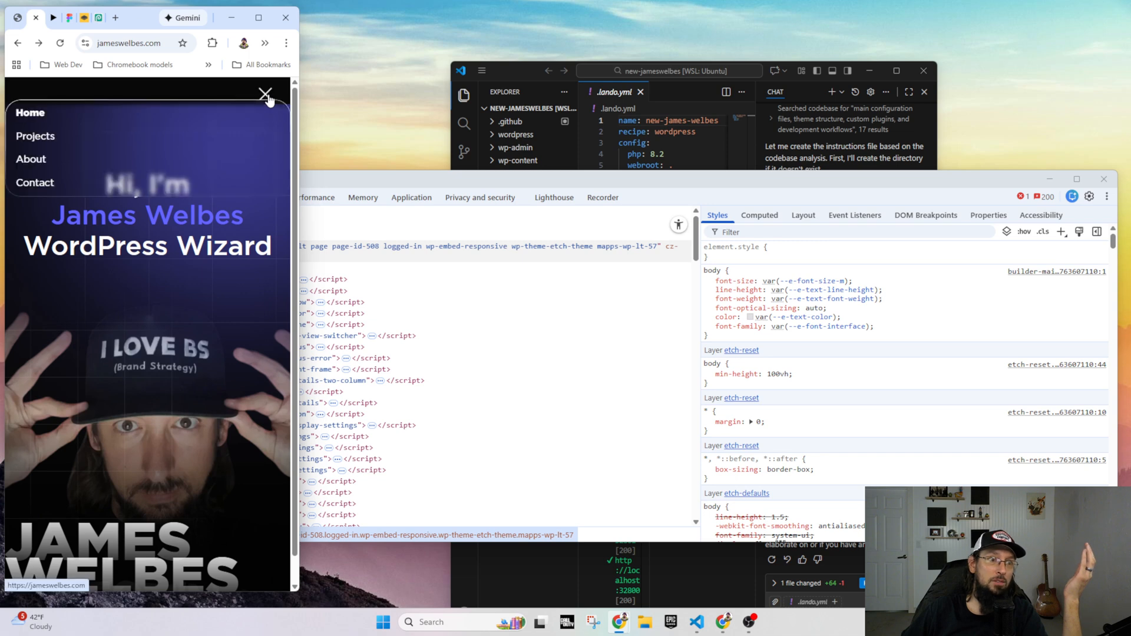
{"action": "left_click", "coordinate": [257, 18]}
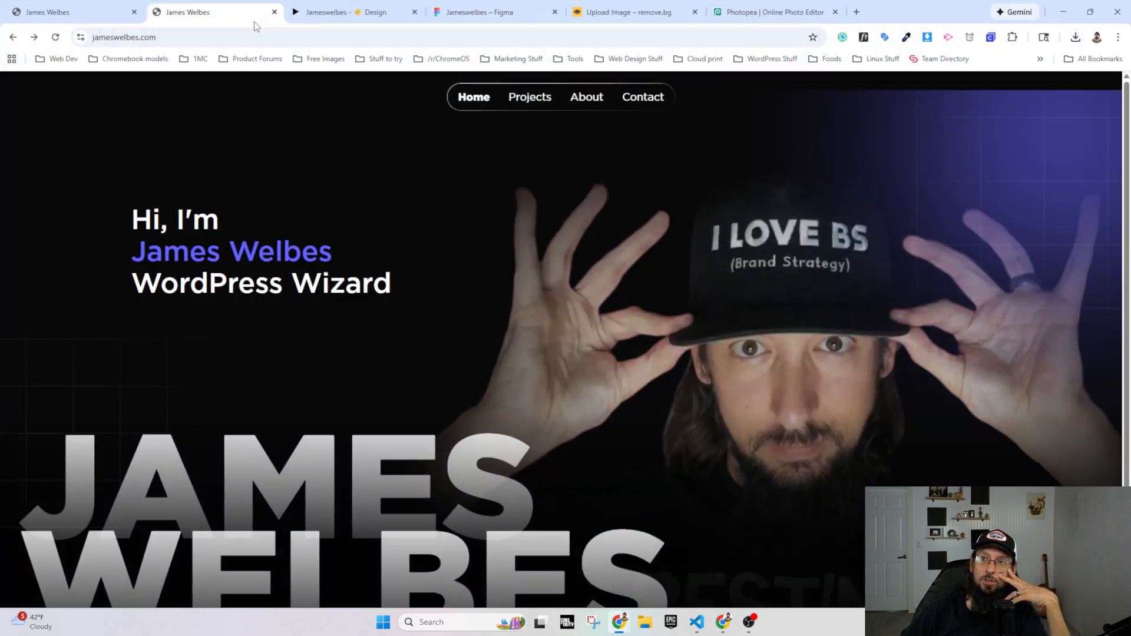
Step: Open the Etch documentation in a new browser tab and view the import instructions of the native Nav - Basic component
{"action": "left_click", "coordinate": [857, 11]}
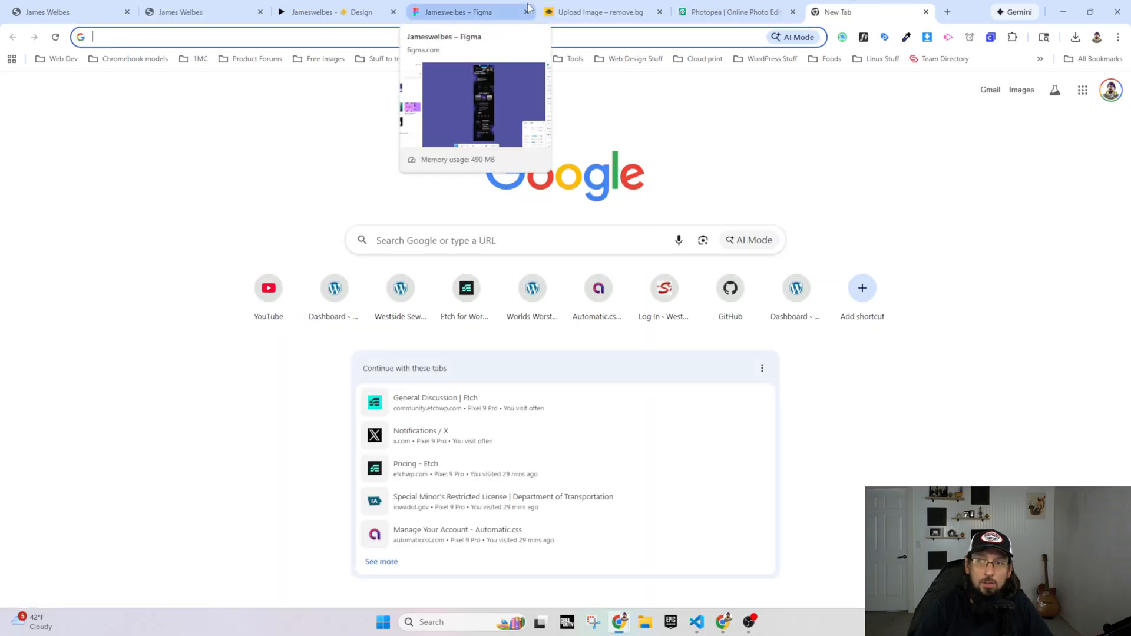
{"action": "type", "text": "docs."}
{"action": "key", "text": "Return"}
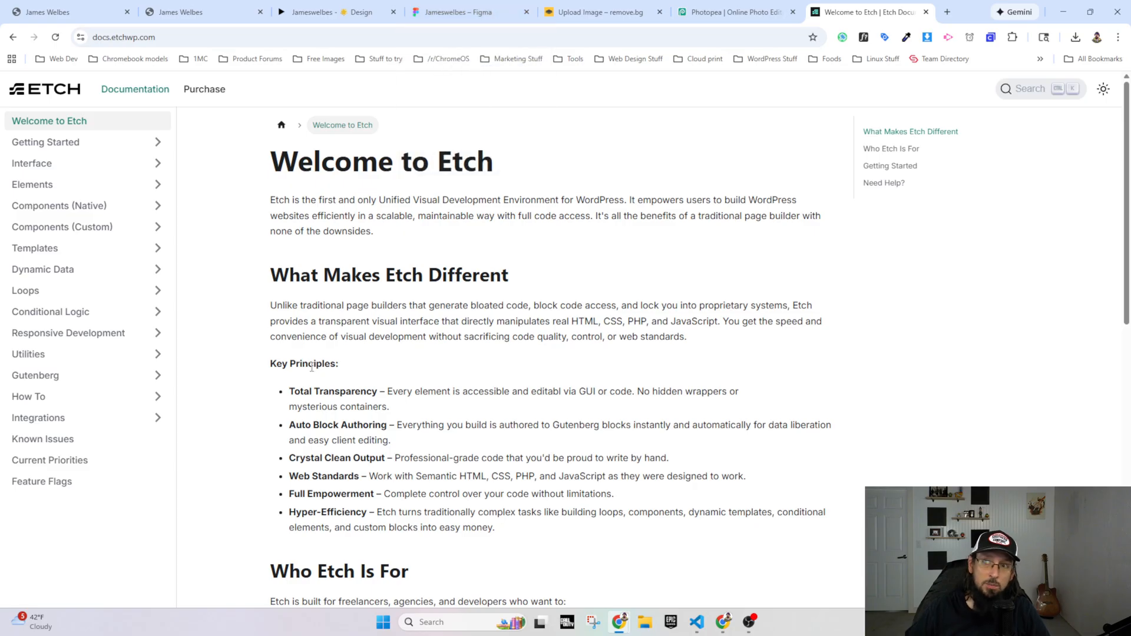
{"action": "left_click", "coordinate": [53, 207]}
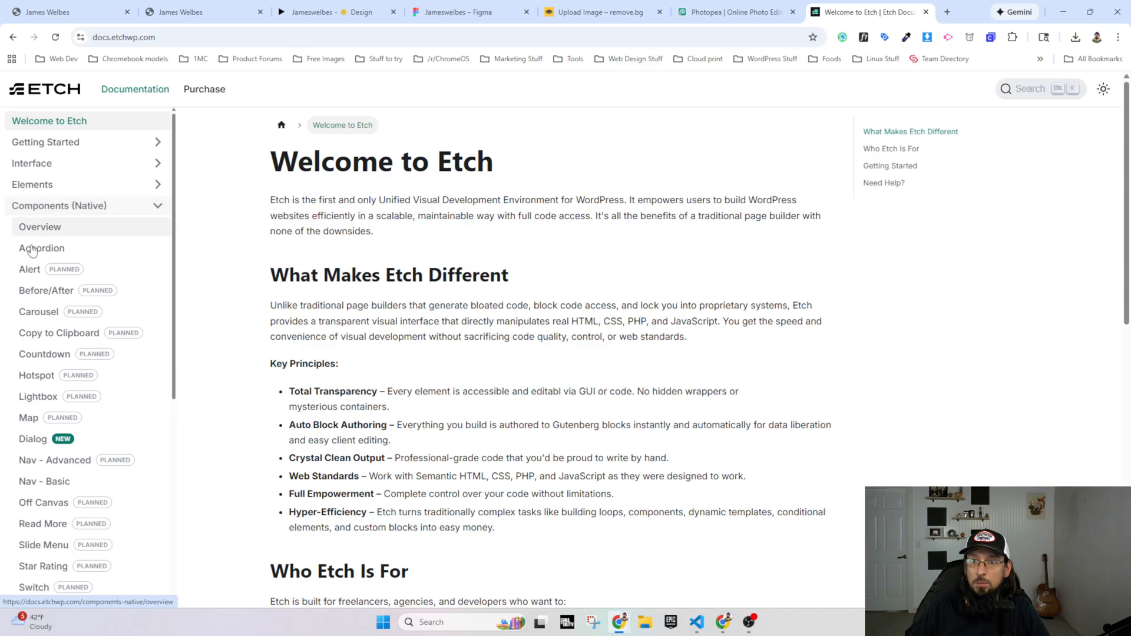
{"action": "left_click", "coordinate": [37, 483]}
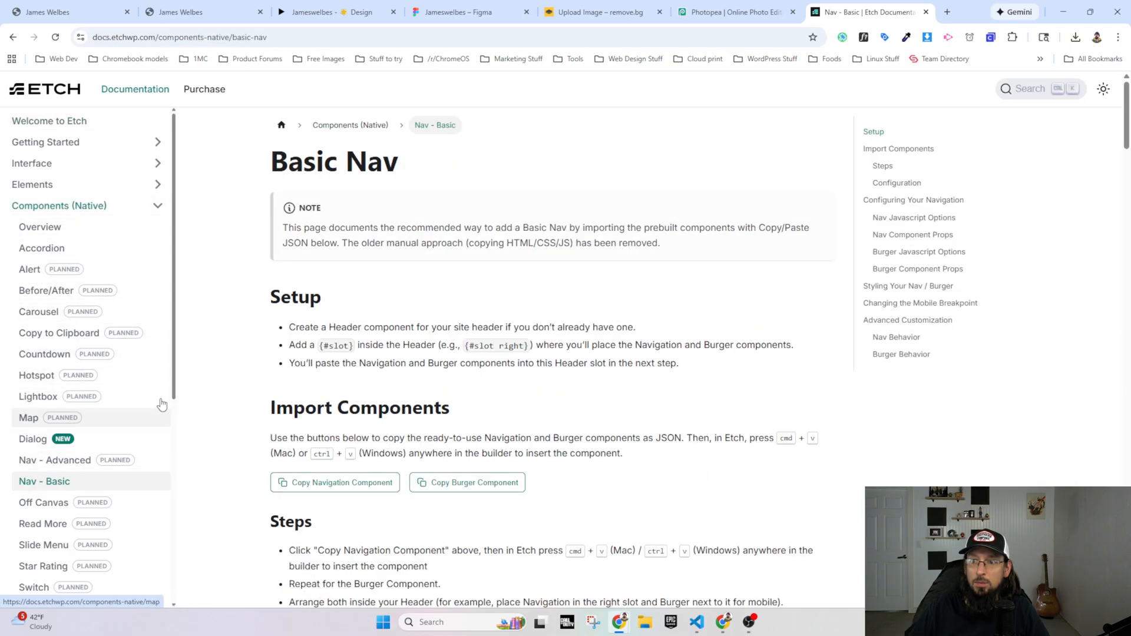
{"action": "scroll", "coordinate": [323, 353], "scroll_direction": "down", "scroll_amount": 3}
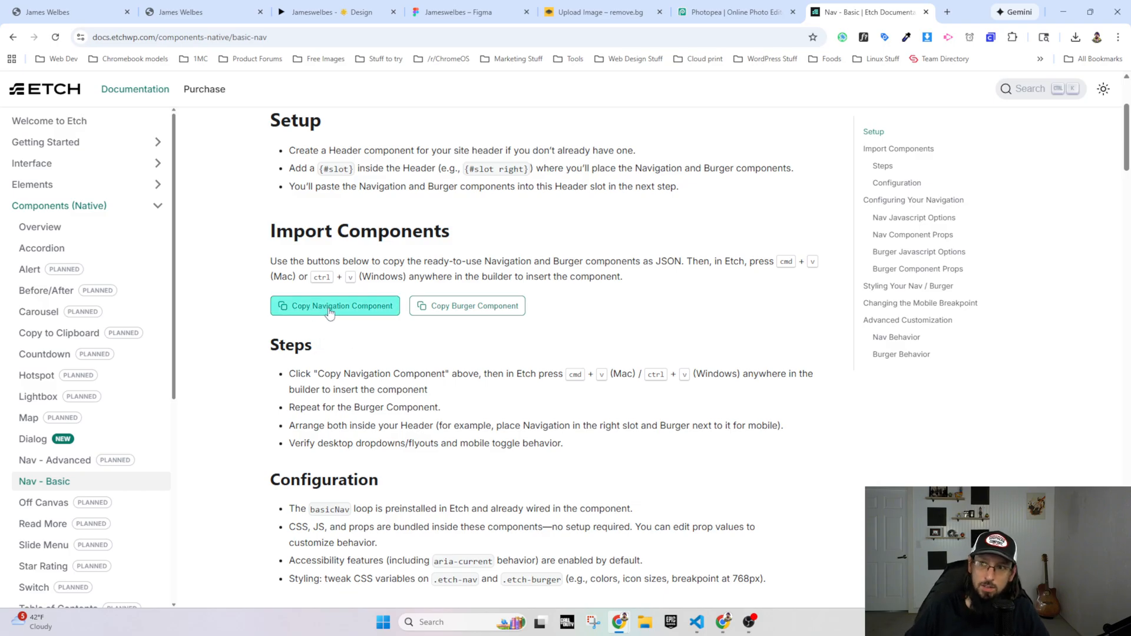
Step: Open the Index template in the Etch builder, expand the Header's nav slot and compare its components with the Basic Nav documentation
{"action": "left_click", "coordinate": [75, 13]}
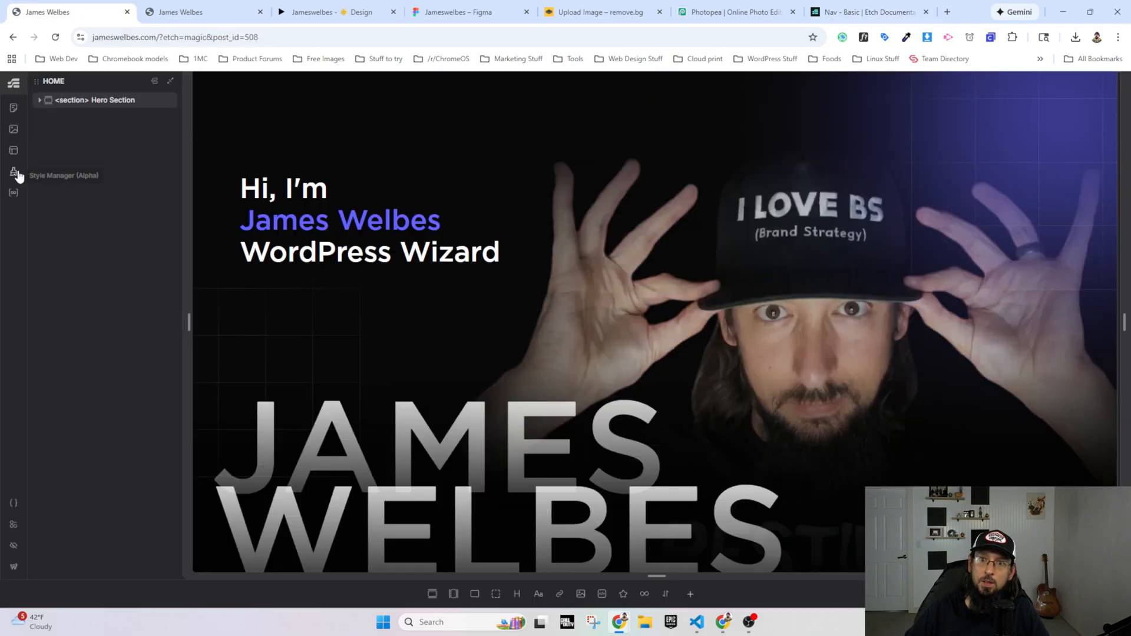
{"action": "left_click", "coordinate": [13, 150]}
{"action": "left_click", "coordinate": [107, 213]}
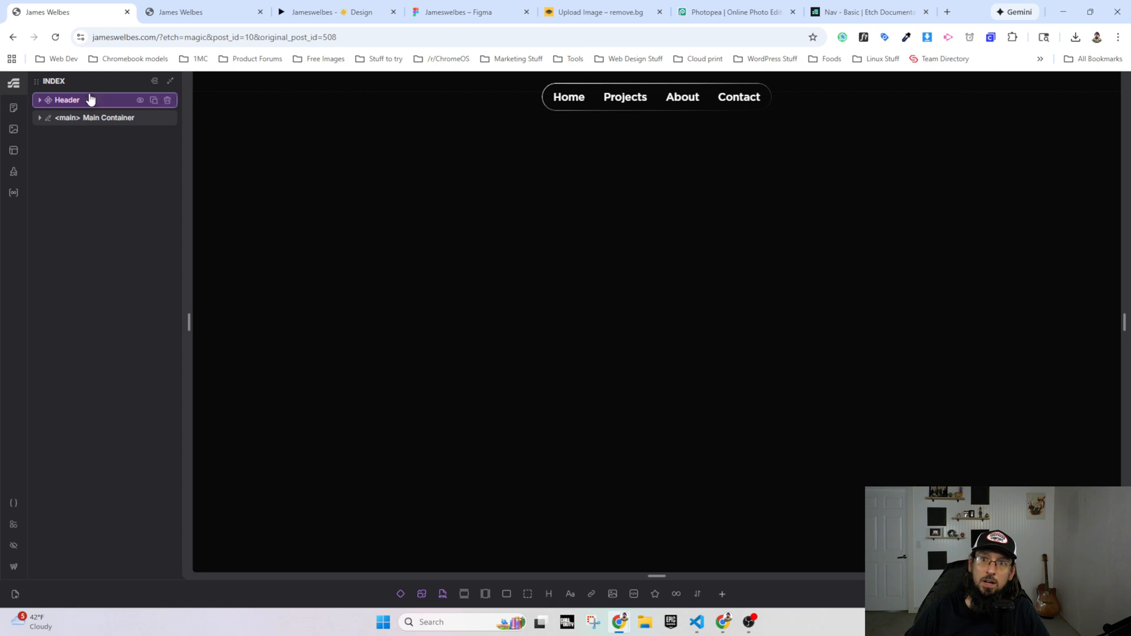
{"action": "left_click", "coordinate": [71, 100]}
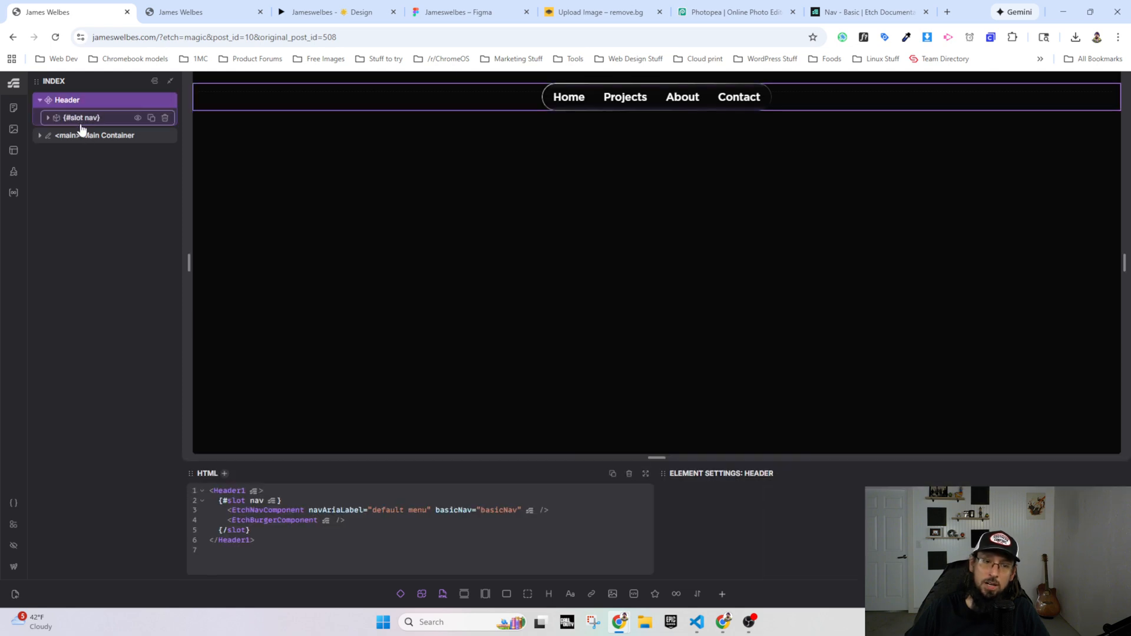
{"action": "left_click", "coordinate": [47, 119]}
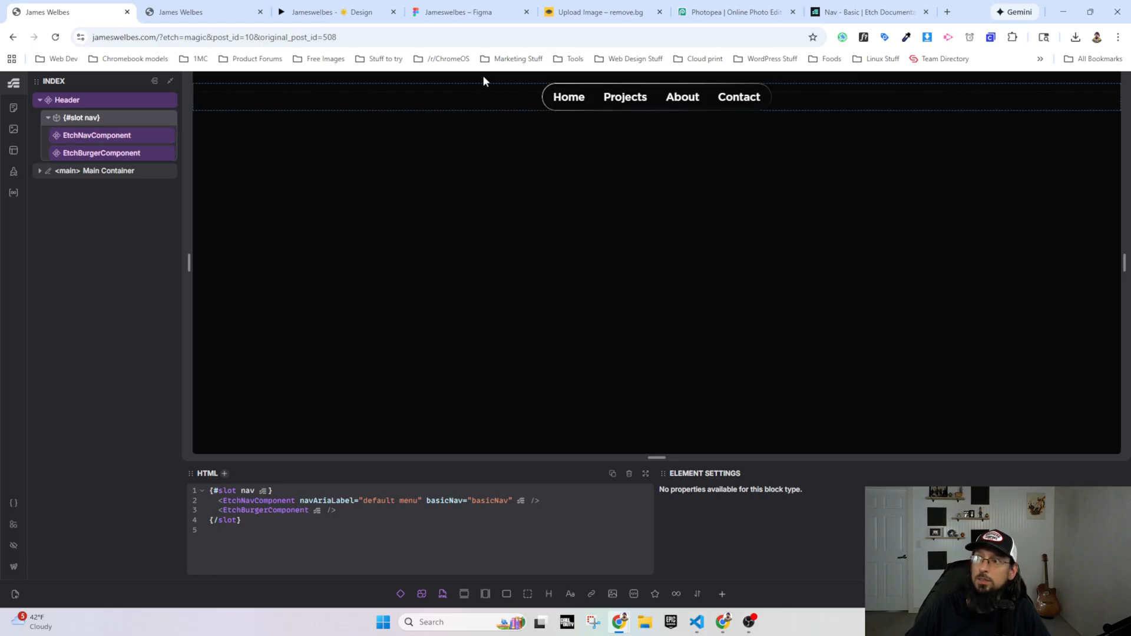
{"action": "left_click", "coordinate": [854, 13]}
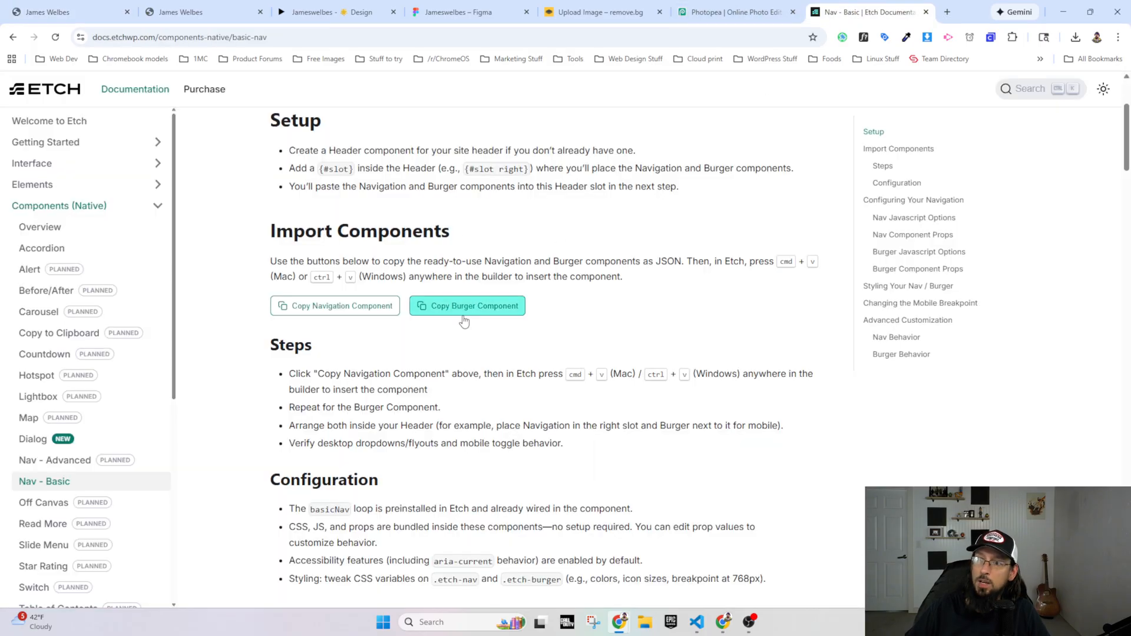
{"action": "left_click", "coordinate": [73, 11]}
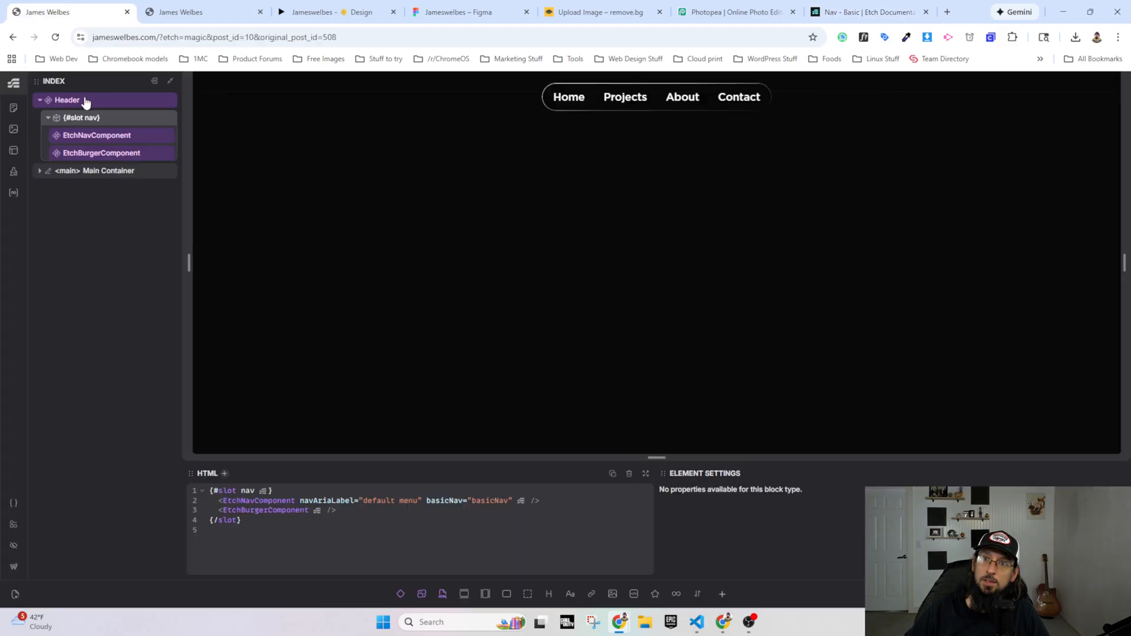
Step: Open EtchNavComponent for editing and review the .etch-nav CSS of its nav element, including the variables and pseudo-elements
{"action": "left_click", "coordinate": [89, 137]}
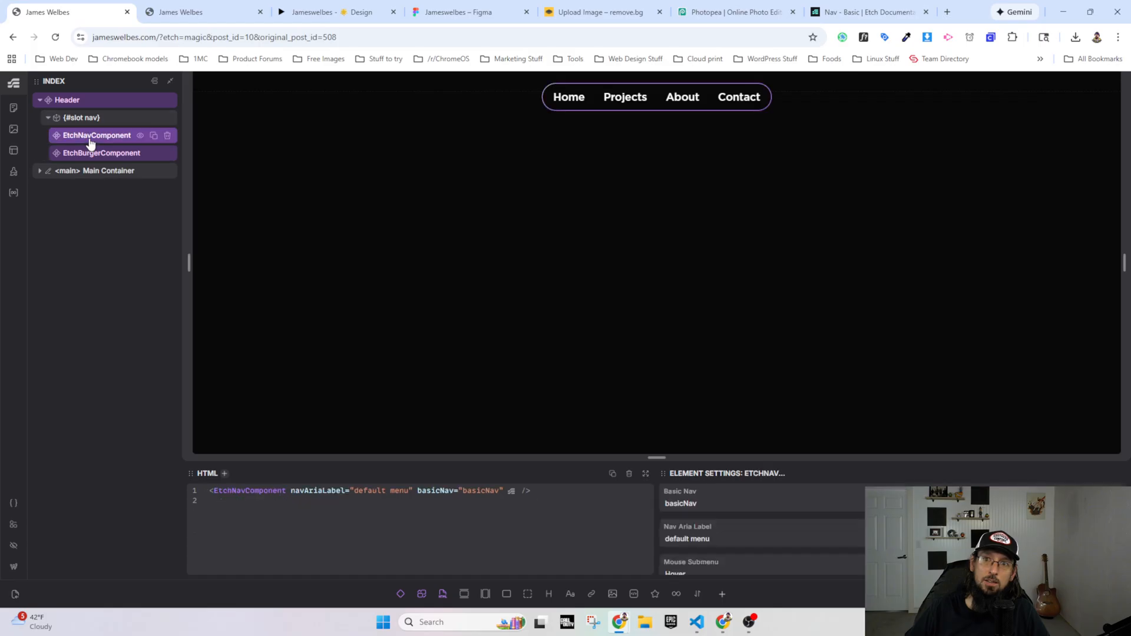
{"action": "right_click", "coordinate": [91, 141]}
{"action": "left_click", "coordinate": [126, 255]}
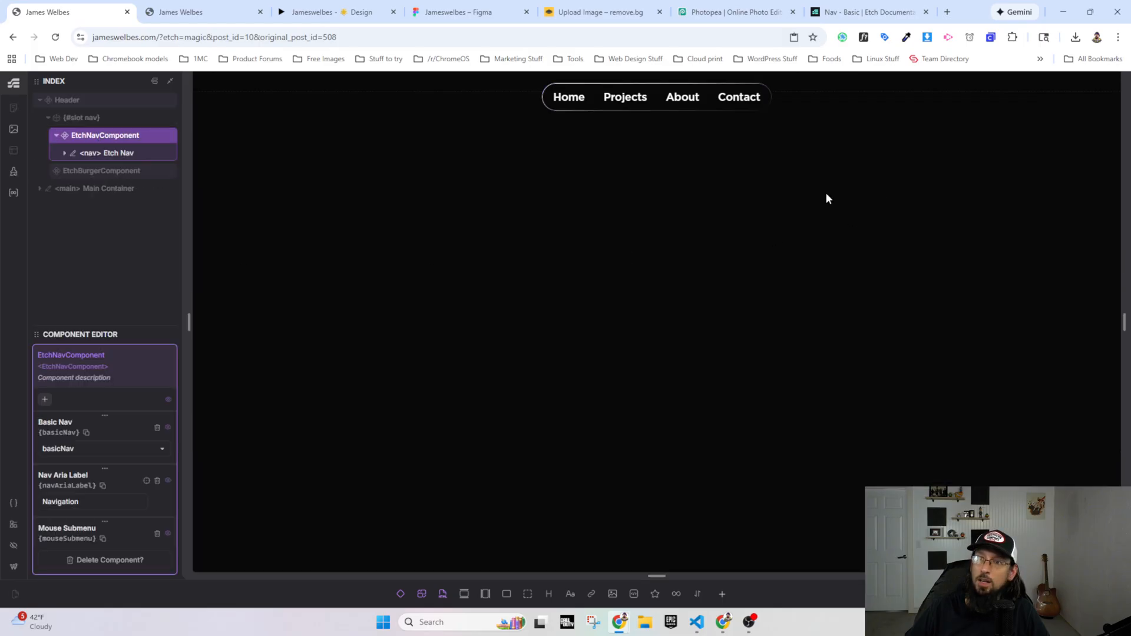
{"action": "left_click", "coordinate": [95, 154]}
{"action": "scroll", "coordinate": [942, 333], "scroll_direction": "down", "scroll_amount": 12}
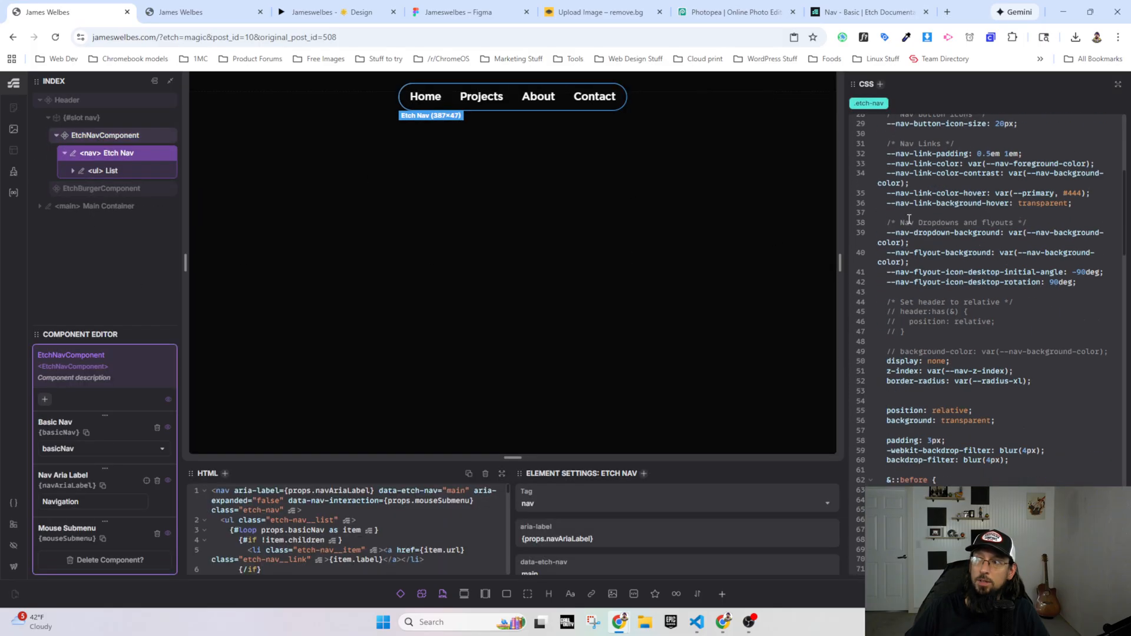
{"action": "scroll", "coordinate": [942, 333], "scroll_direction": "up", "scroll_amount": 10}
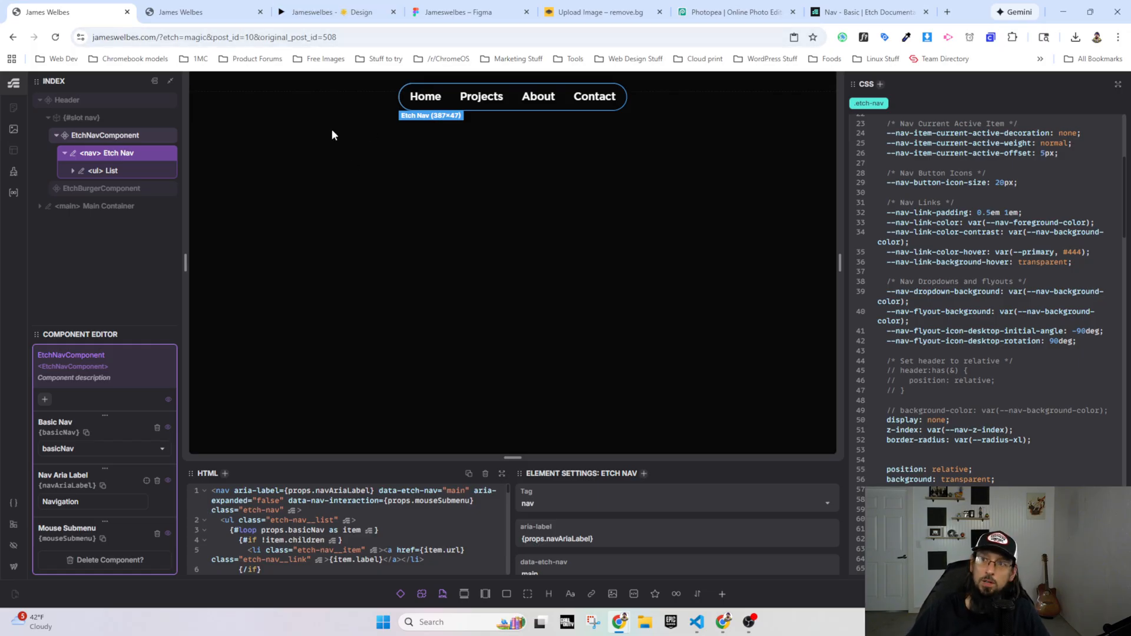
{"action": "scroll", "coordinate": [992, 361], "scroll_direction": "down", "scroll_amount": 6}
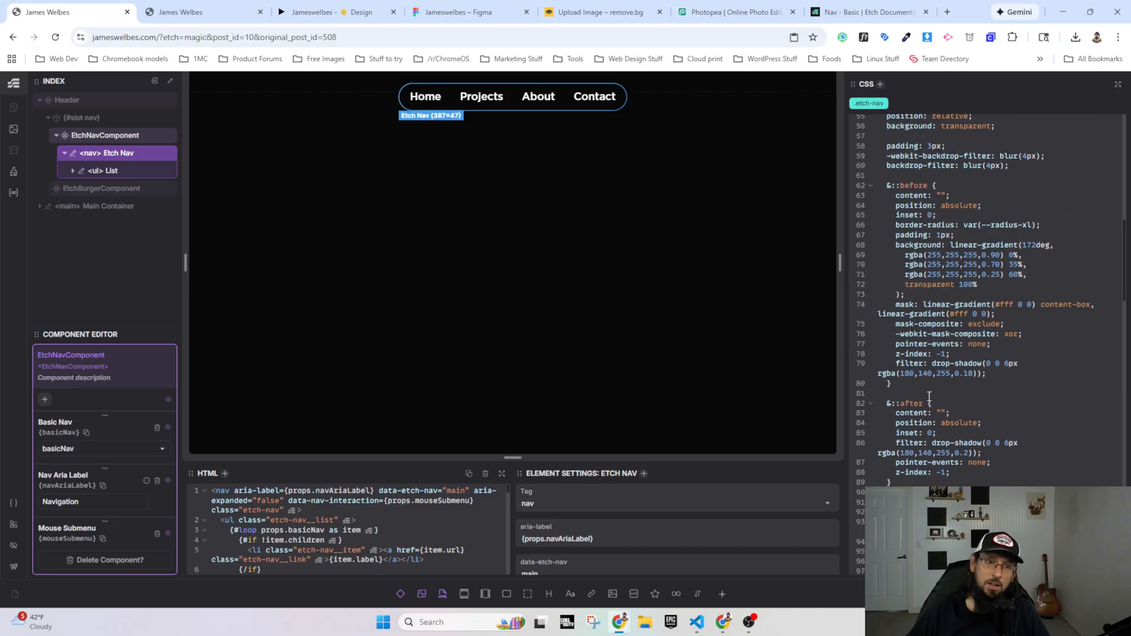
{"action": "scroll", "coordinate": [936, 356], "scroll_direction": "up", "scroll_amount": 8}
{"action": "scroll", "coordinate": [880, 234], "scroll_direction": "down", "scroll_amount": 5}
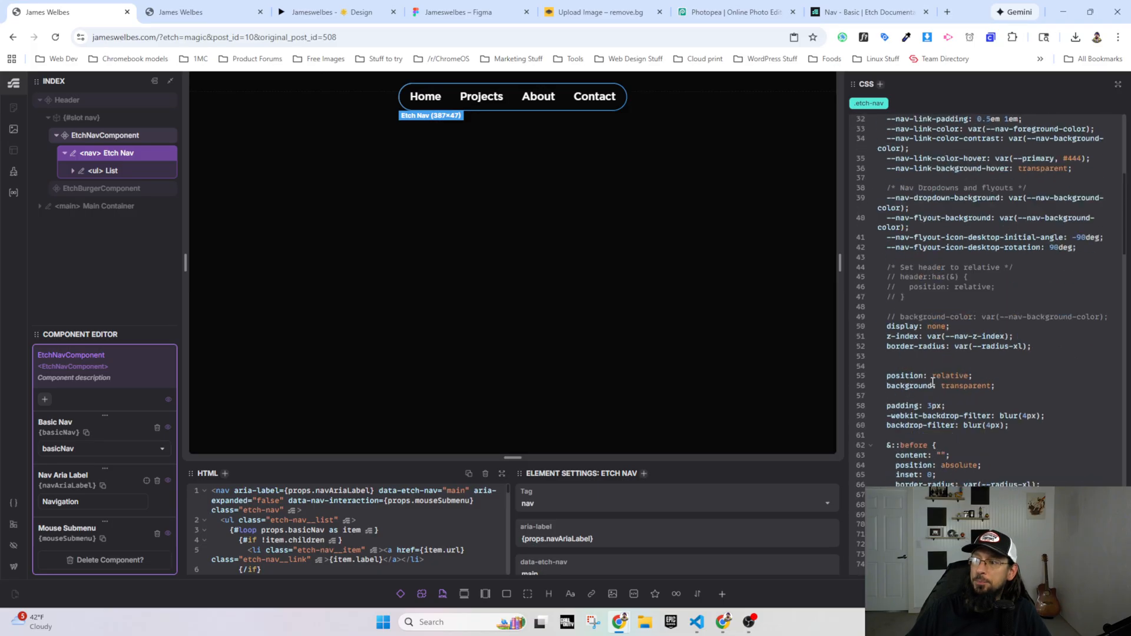
{"action": "scroll", "coordinate": [932, 384], "scroll_direction": "up", "scroll_amount": 7}
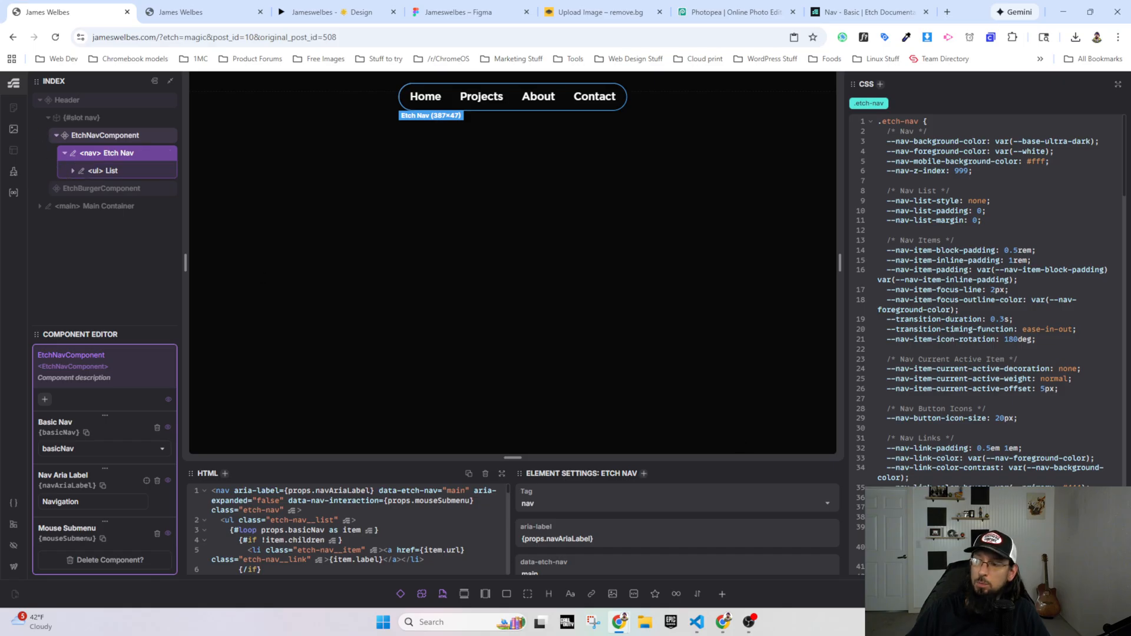
Step: In the Basic Nav loop's JSON, change the About entry to label "Services" with URL "/services" and reload the live homepage
{"action": "left_click", "coordinate": [14, 193]}
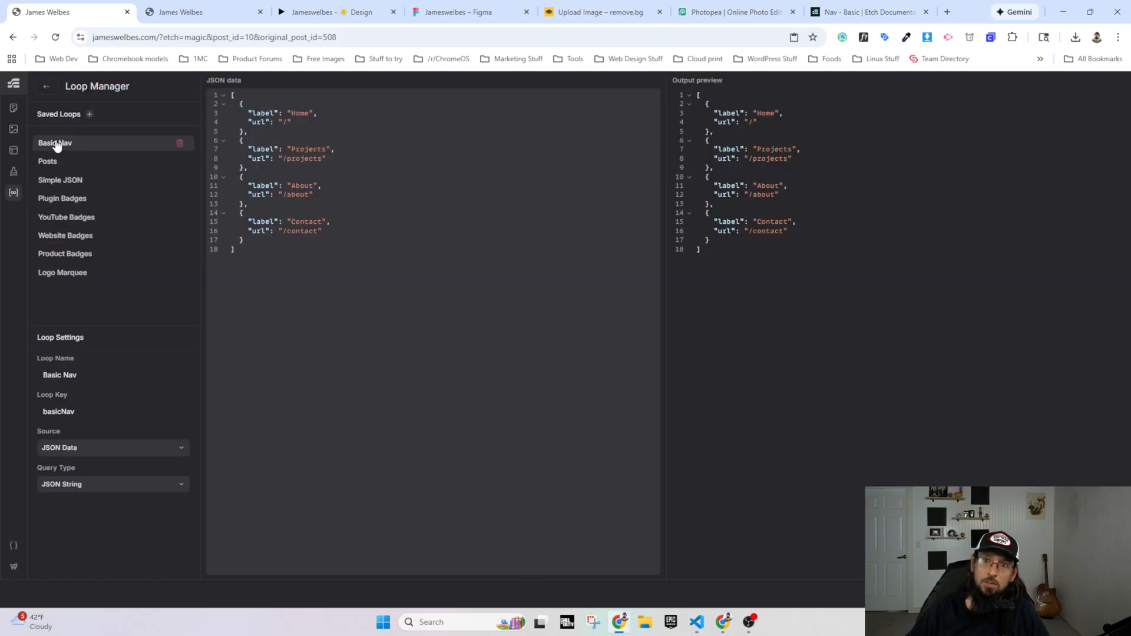
{"action": "left_click", "coordinate": [309, 117]}
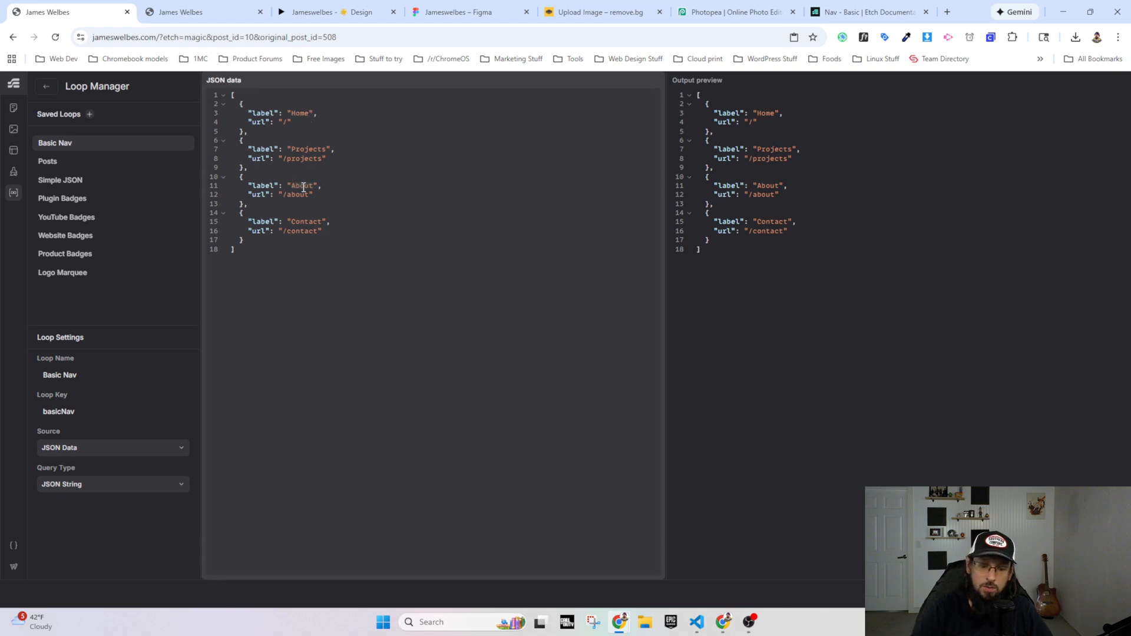
{"action": "type", "text": "Services"}
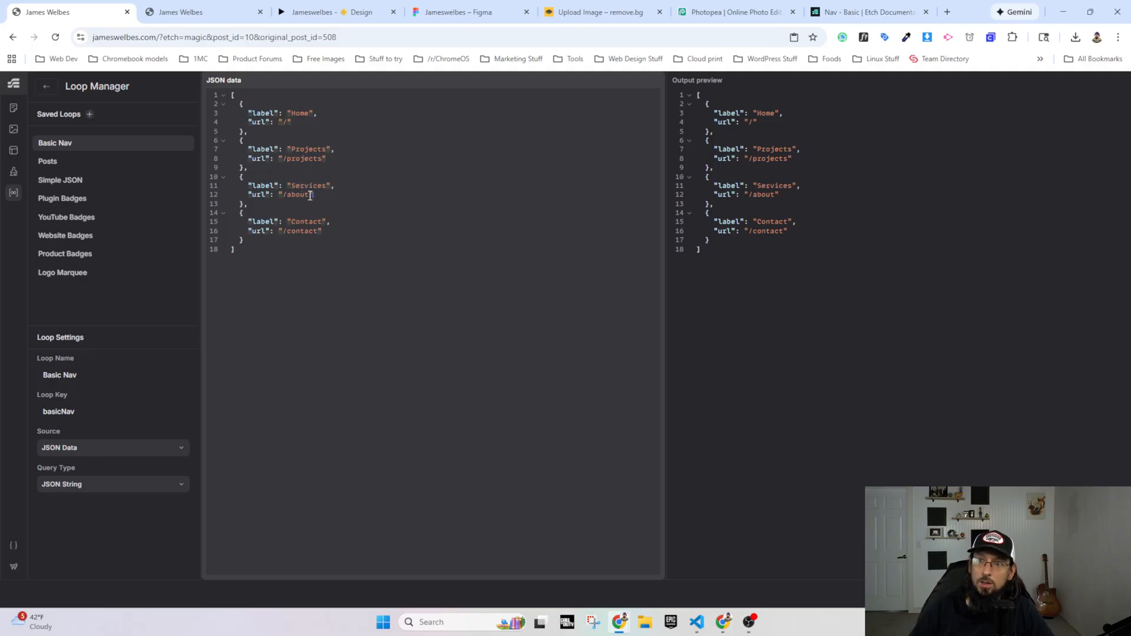
{"action": "key", "text": "BackSpace"}
{"action": "key", "text": "BackSpace"}
{"action": "key", "text": "BackSpace"}
{"action": "key", "text": "BackSpace"}
{"action": "key", "text": "BackSpace"}
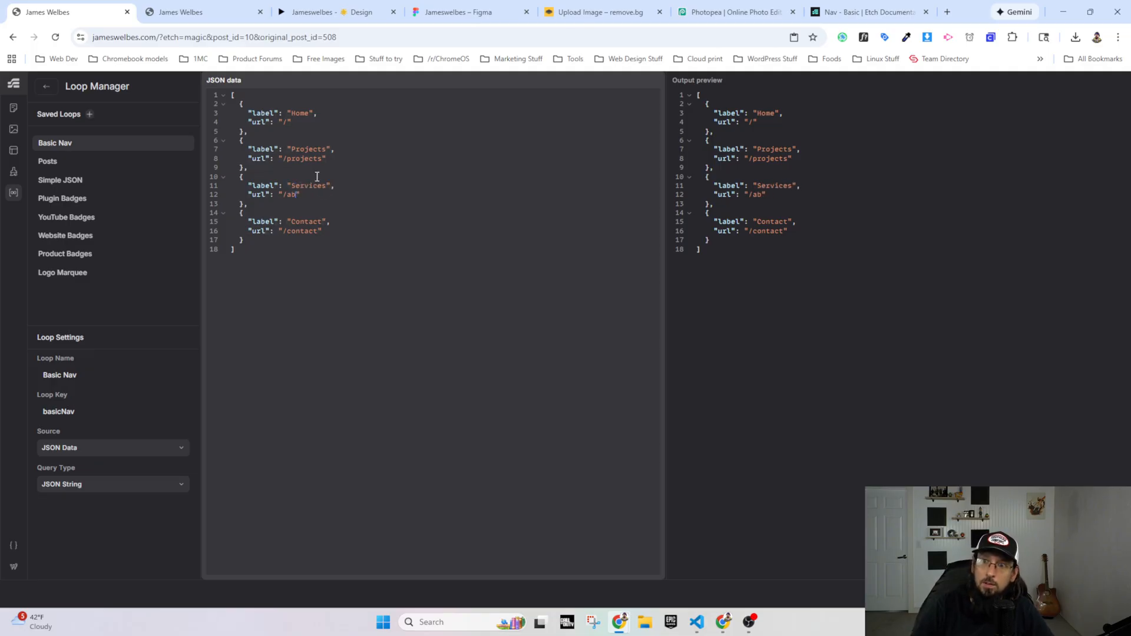
{"action": "type", "text": "services"}
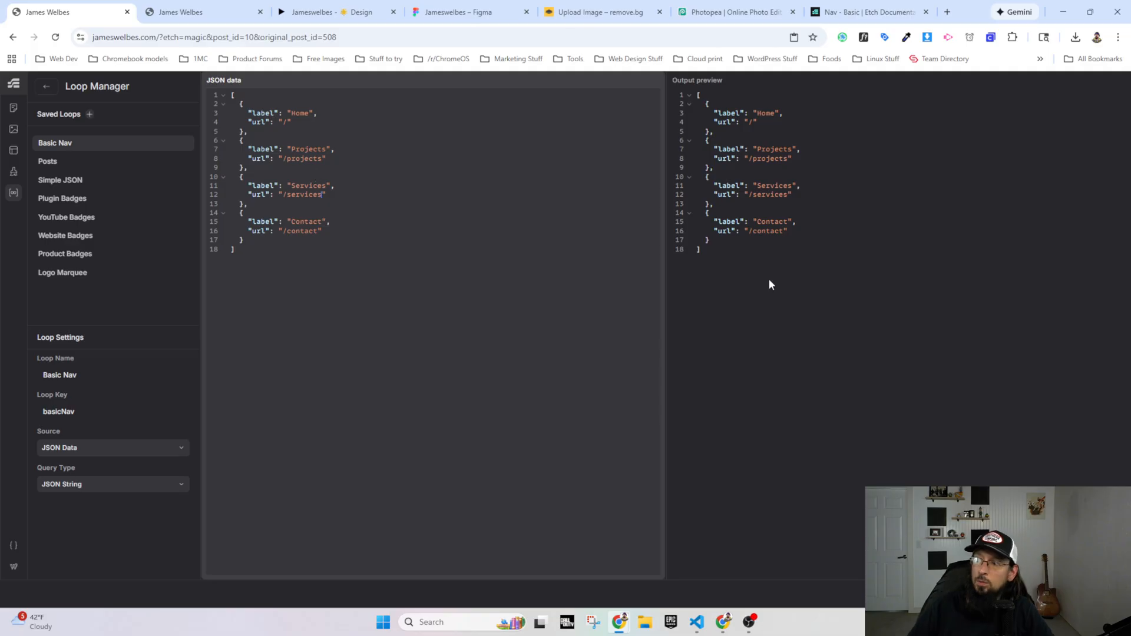
{"action": "left_click", "coordinate": [201, 12]}
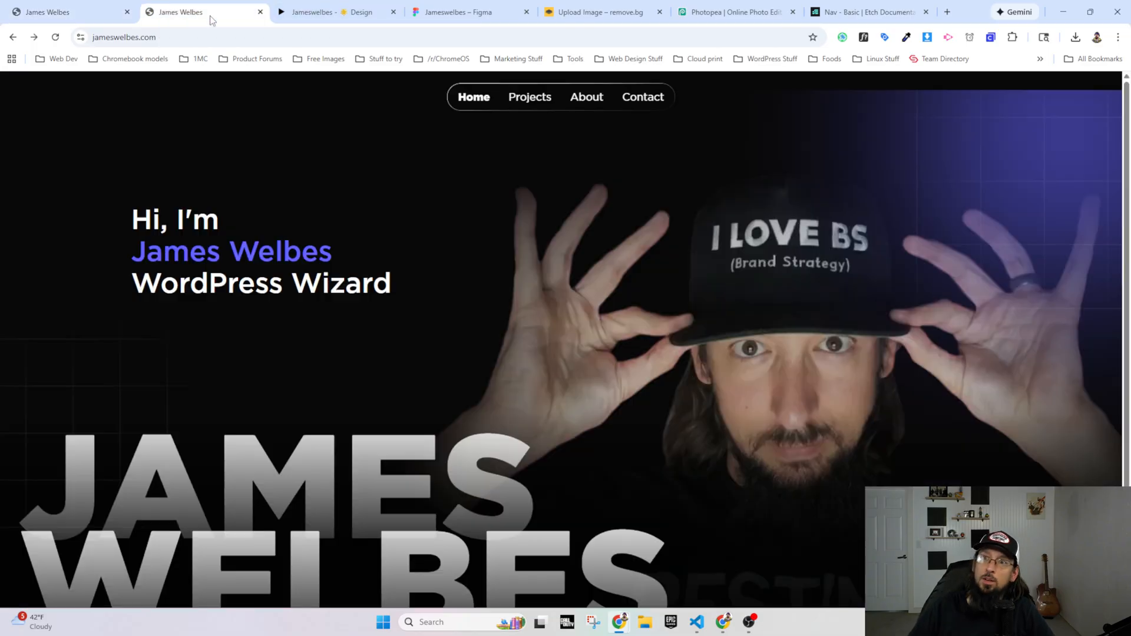
{"action": "left_click", "coordinate": [55, 37]}
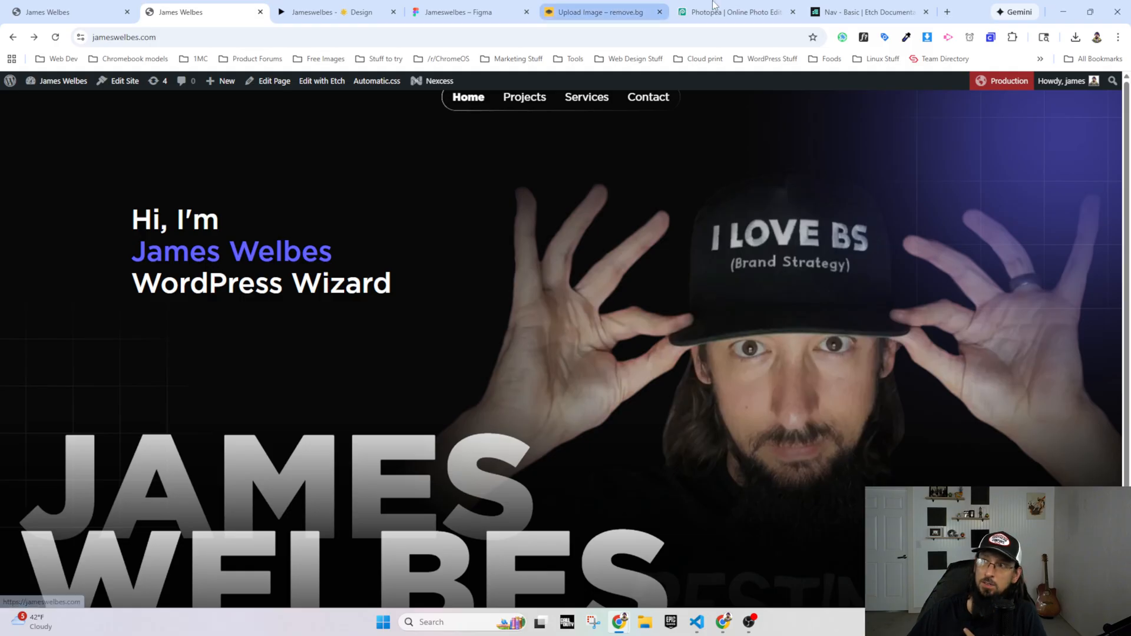
Step: Return to the Basic Nav documentation and copy the ready-made Navigation component
{"action": "left_click", "coordinate": [866, 12]}
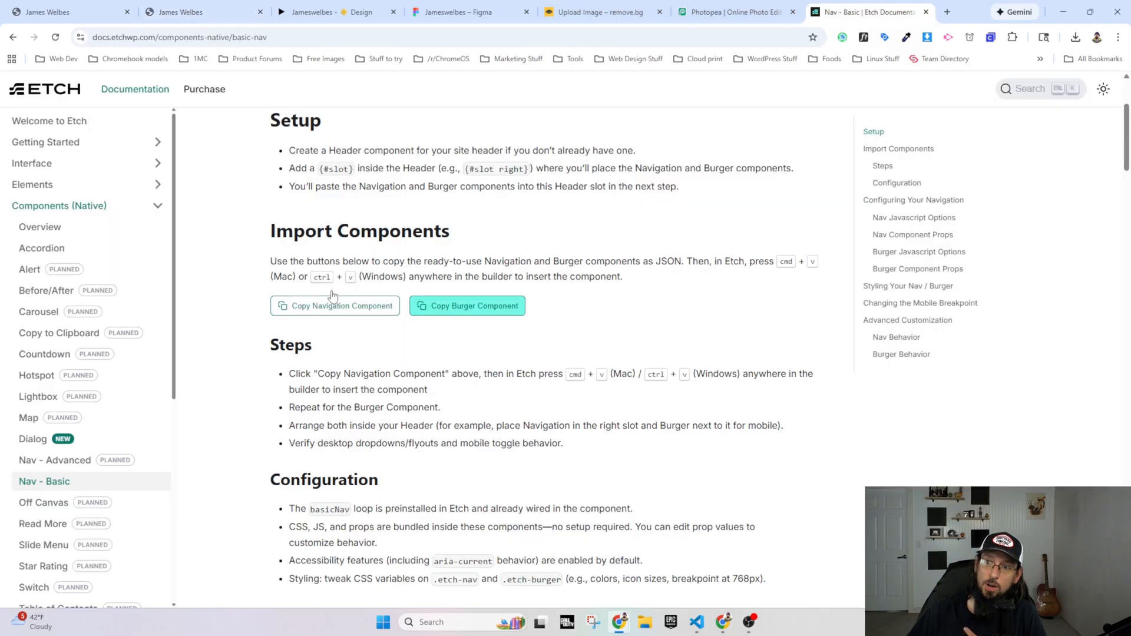
{"action": "left_click", "coordinate": [361, 304]}
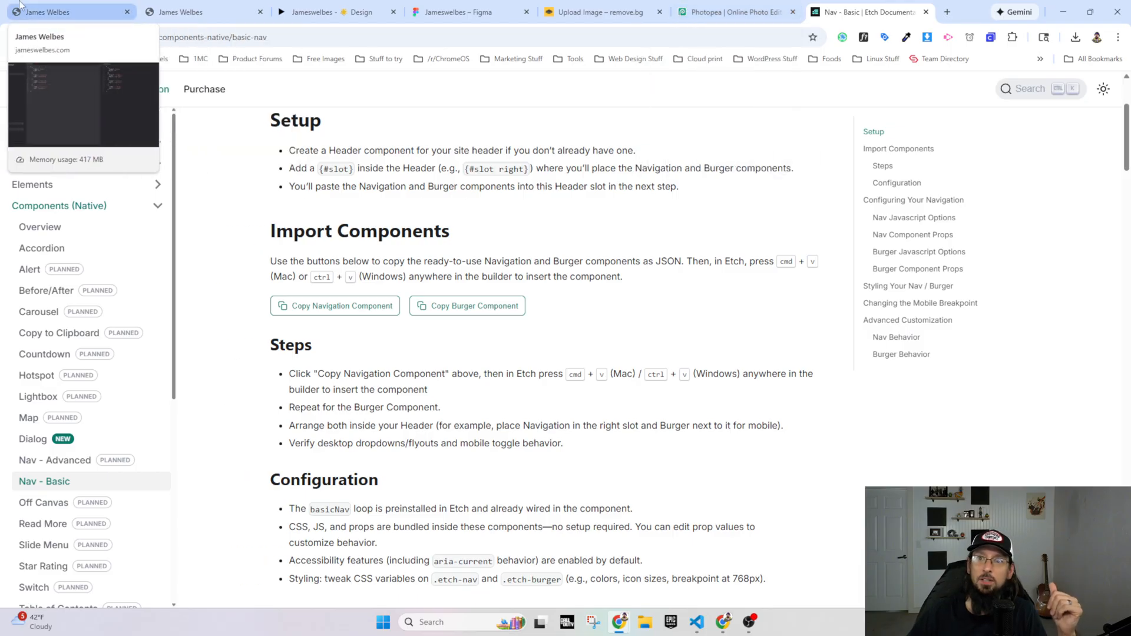
Step: Return to the Etch builder, leave the Loop Manager for the Index template's structure and collapse the Header component
{"action": "left_click", "coordinate": [74, 12]}
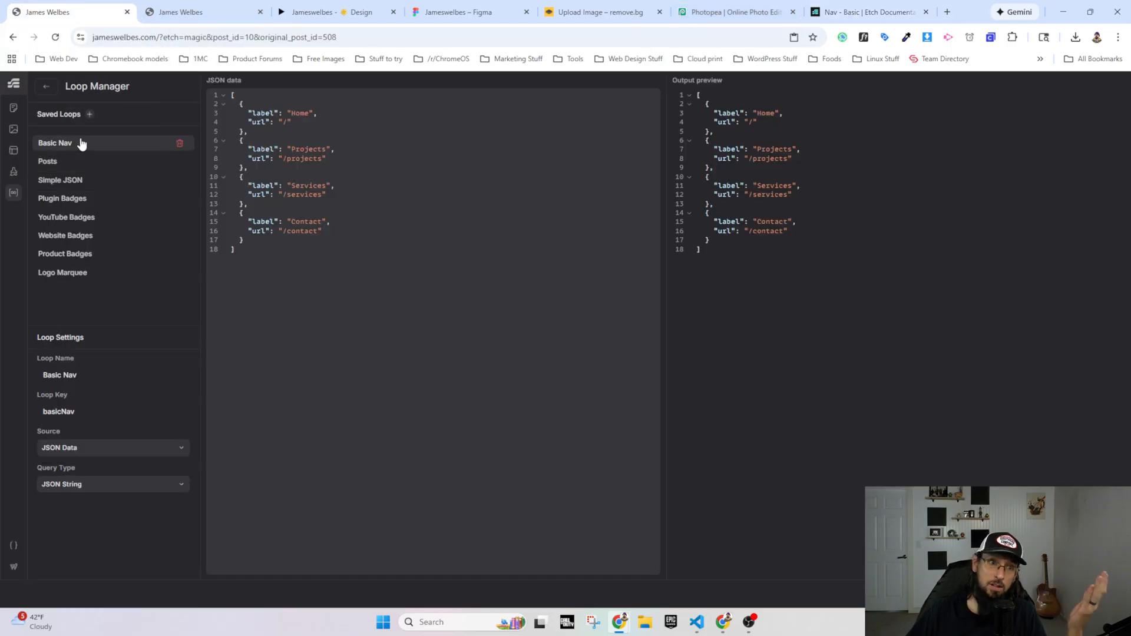
{"action": "left_click", "coordinate": [13, 150]}
{"action": "mouse_move", "coordinate": [78, 259]}
{"action": "left_click", "coordinate": [104, 215]}
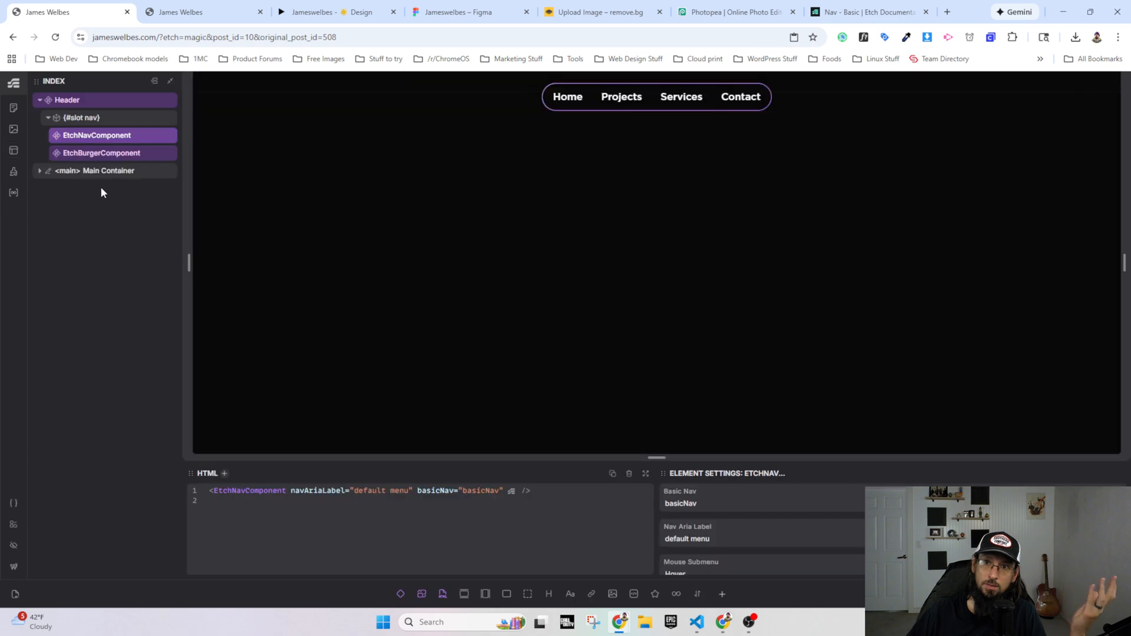
{"action": "left_click", "coordinate": [39, 100]}
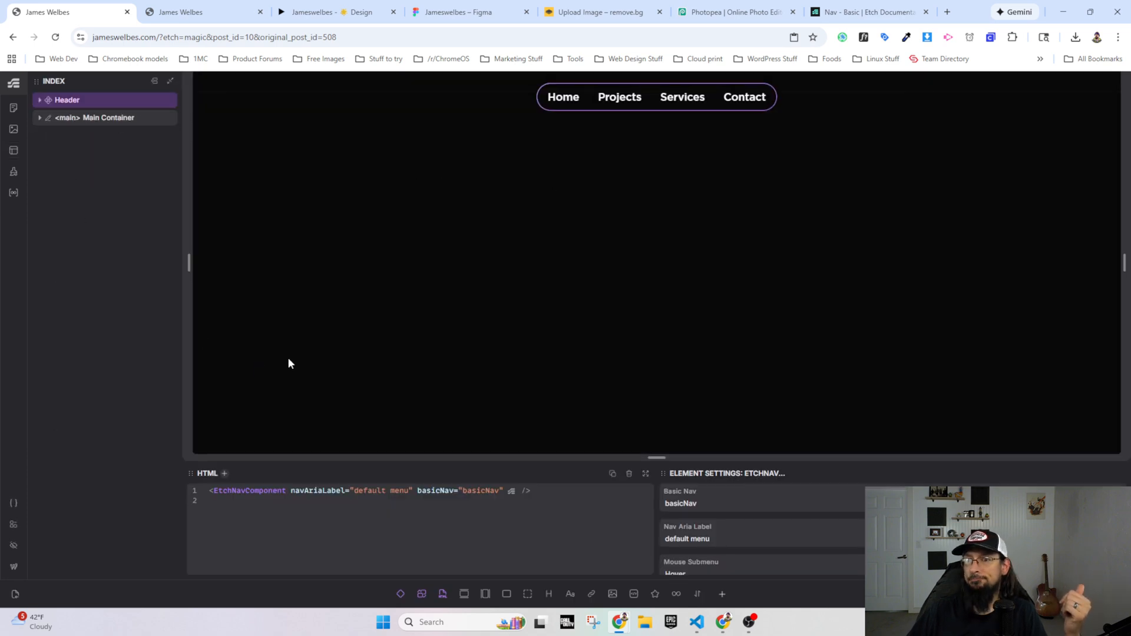
Step: Open the Home page from the Content Hub's page list and compare its hero section with the Figma prototype
{"action": "left_click", "coordinate": [14, 111]}
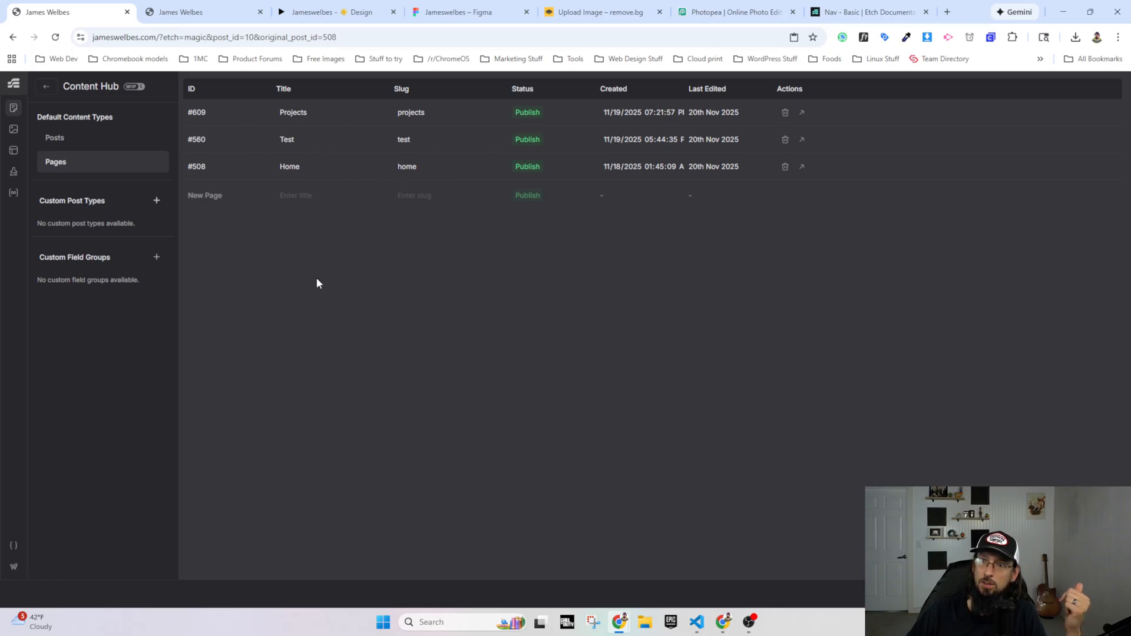
{"action": "left_click_drag", "start_coordinate": [457, 372], "coordinate": [45, 188]}
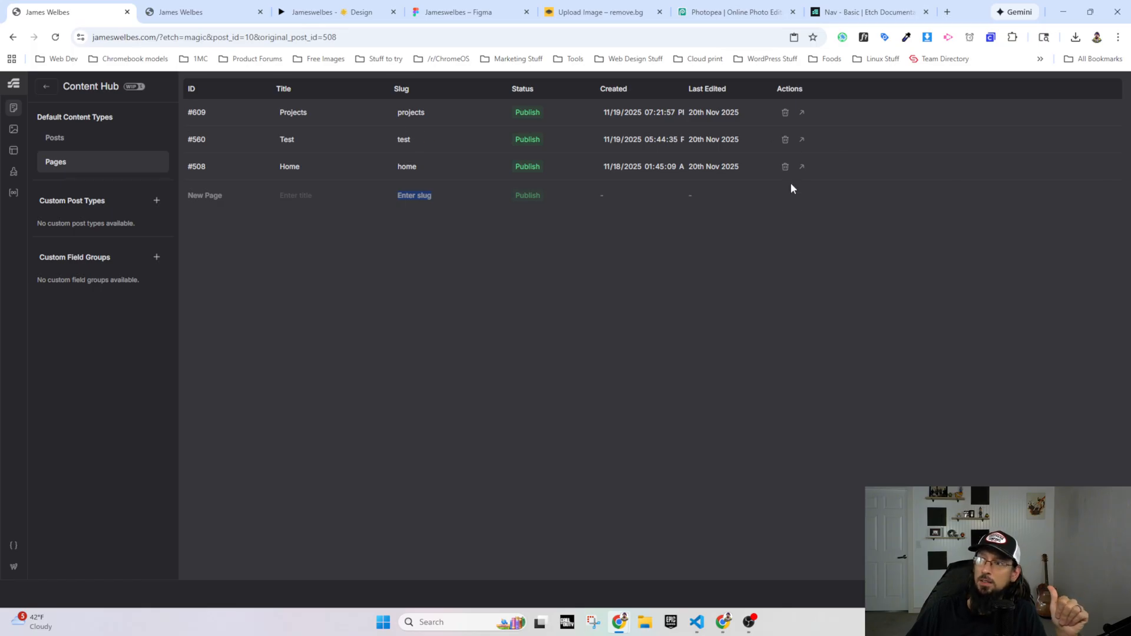
{"action": "left_click", "coordinate": [766, 233]}
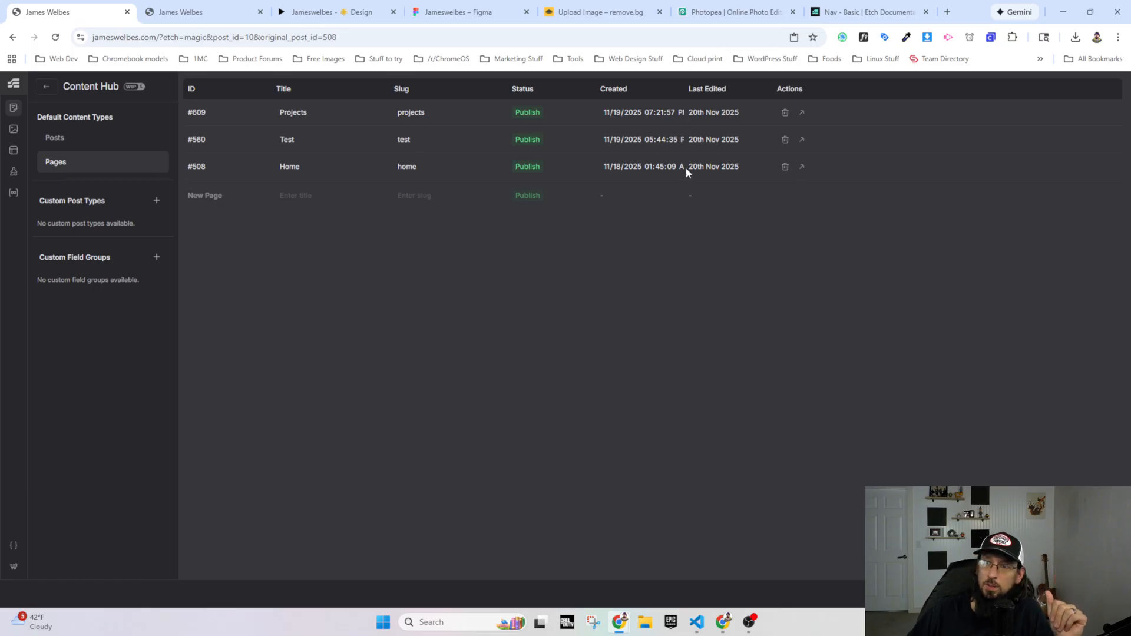
{"action": "left_click", "coordinate": [802, 167]}
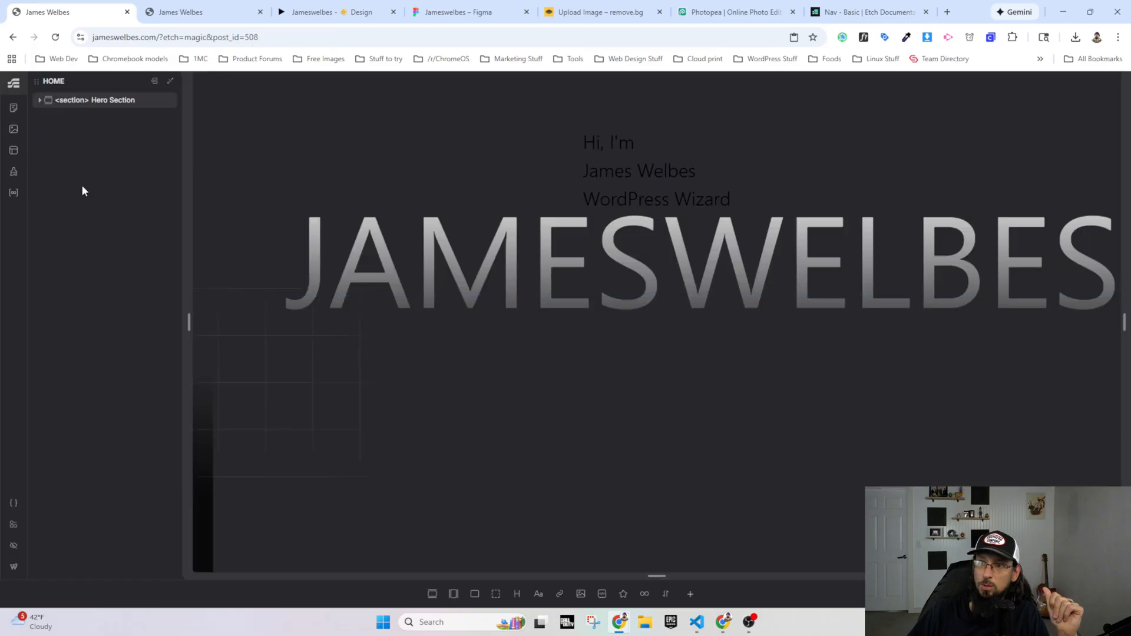
{"action": "left_click", "coordinate": [351, 6]}
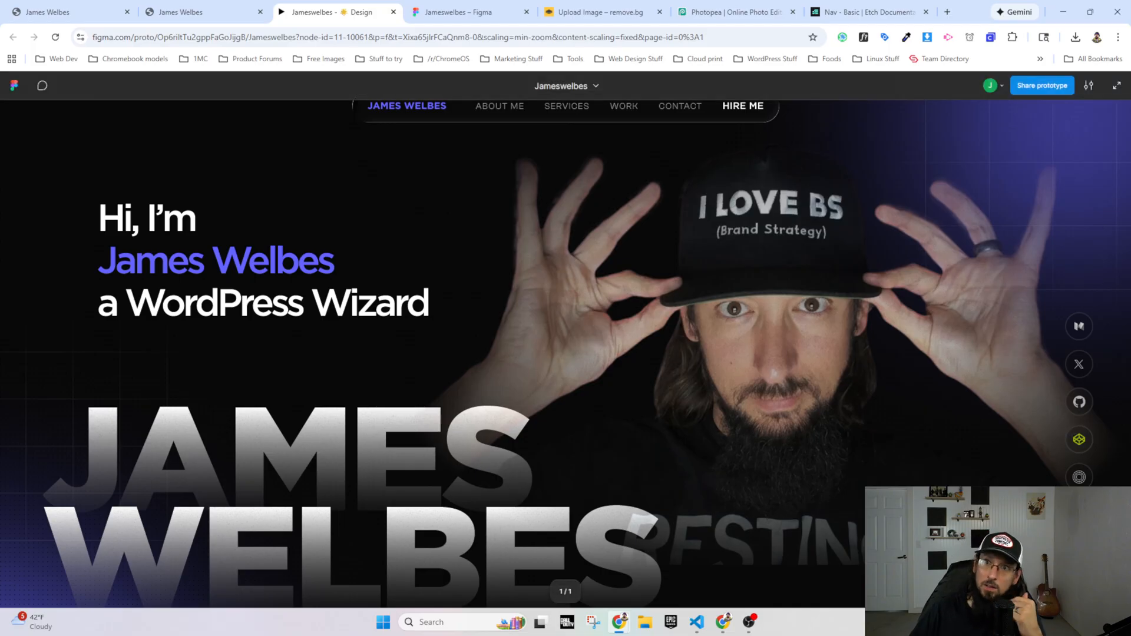
{"action": "left_click", "coordinate": [62, 12]}
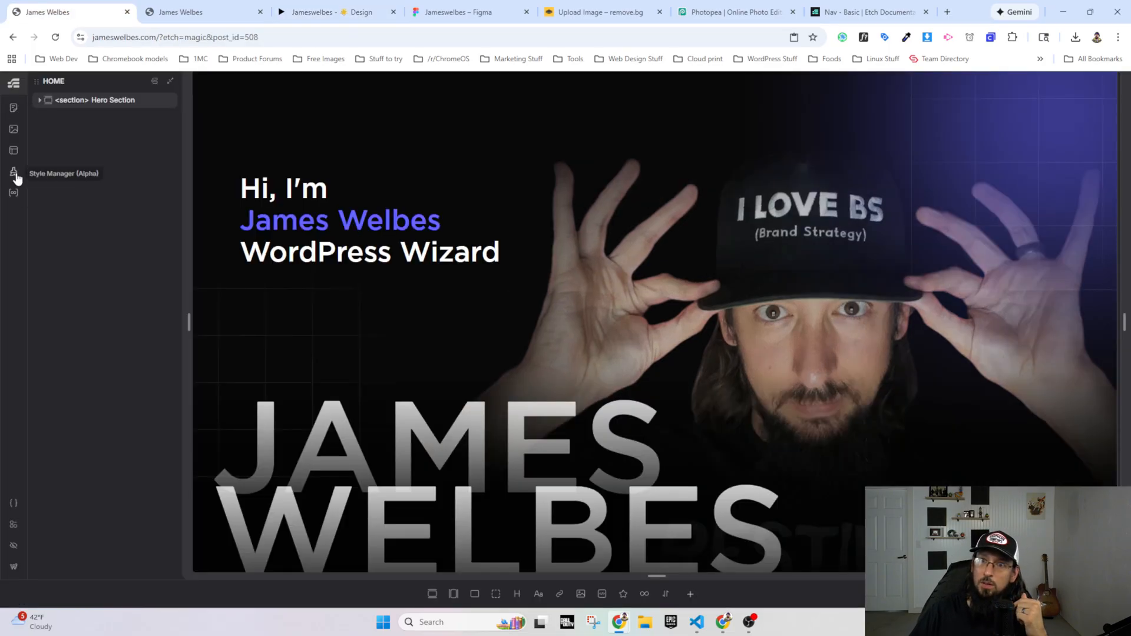
Step: Open the Test page from the Content Hub and check its round icon button on the live page
{"action": "left_click", "coordinate": [14, 108]}
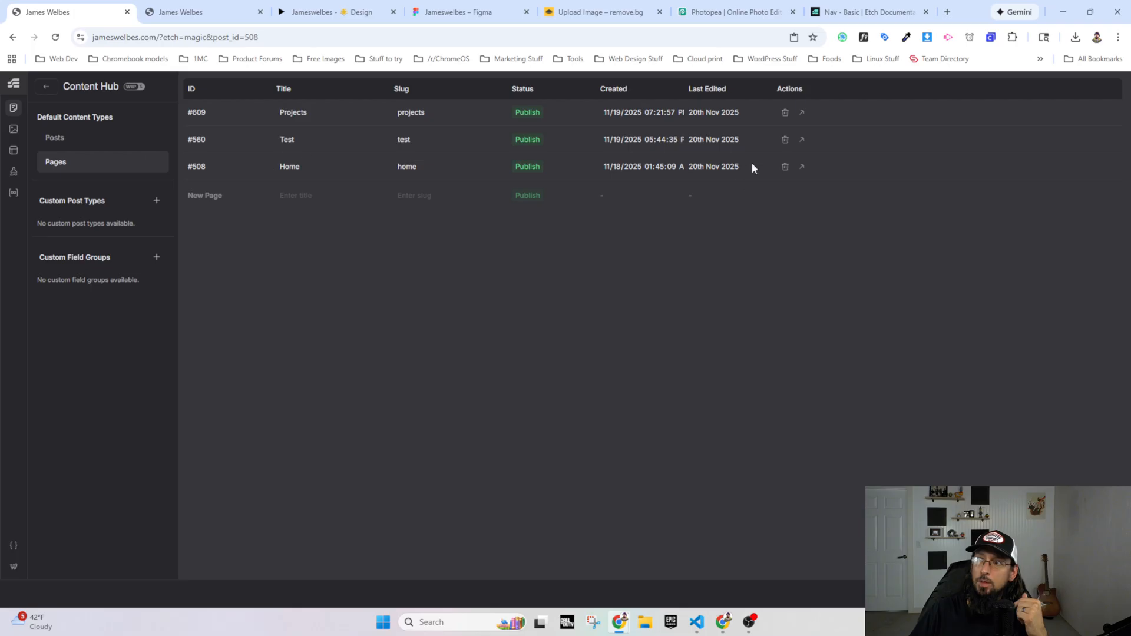
{"action": "left_click", "coordinate": [801, 139]}
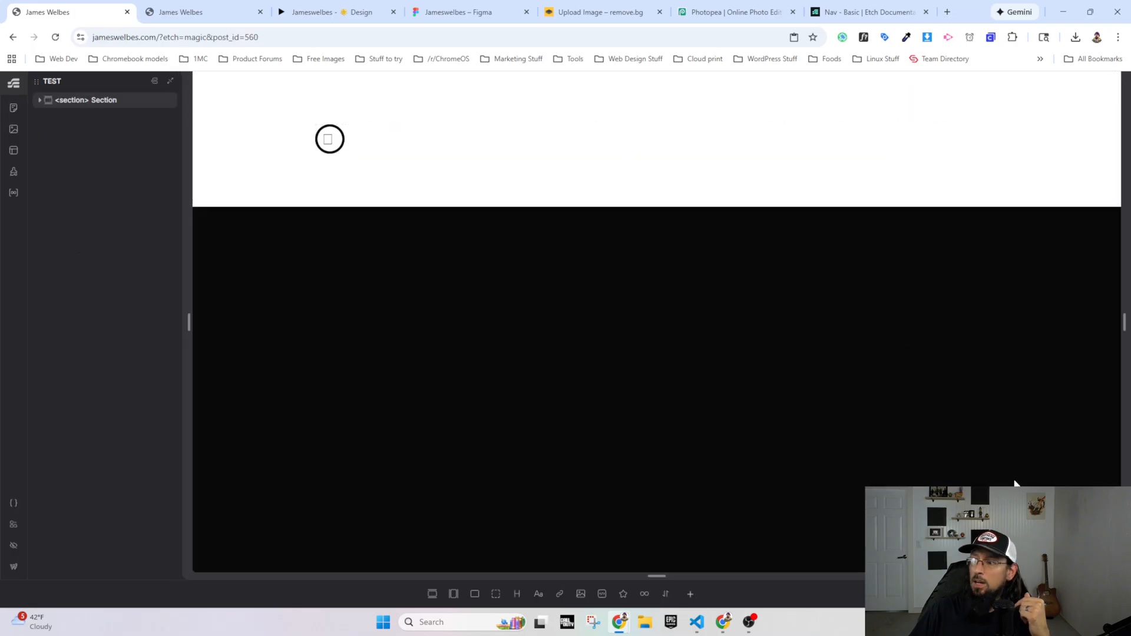
{"action": "left_click", "coordinate": [1076, 594]}
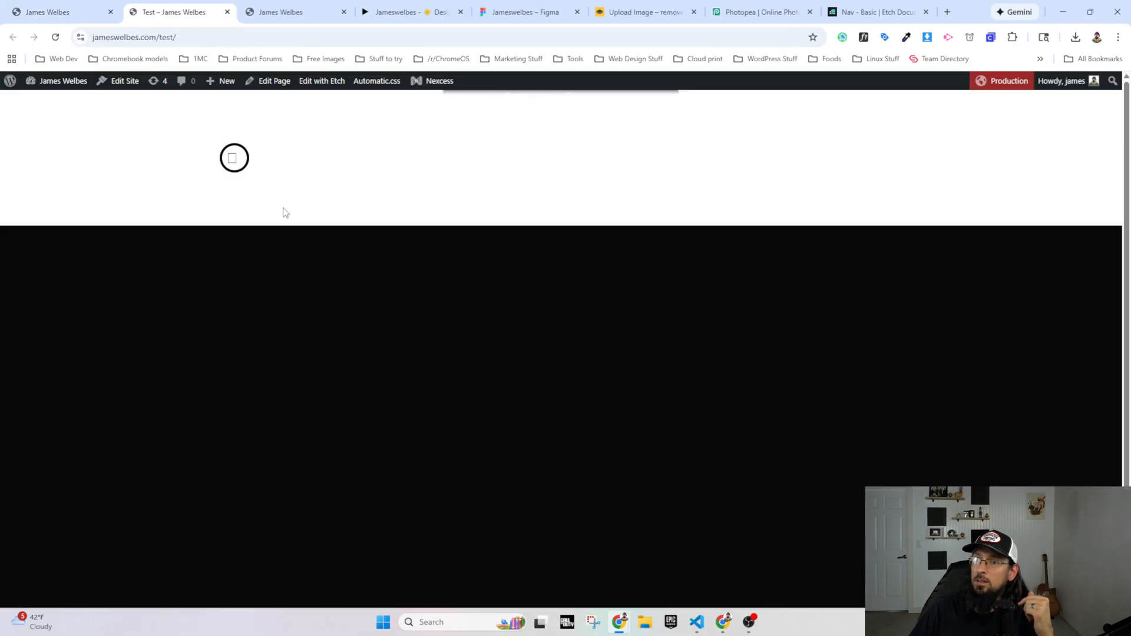
{"action": "mouse_move", "coordinate": [234, 163]}
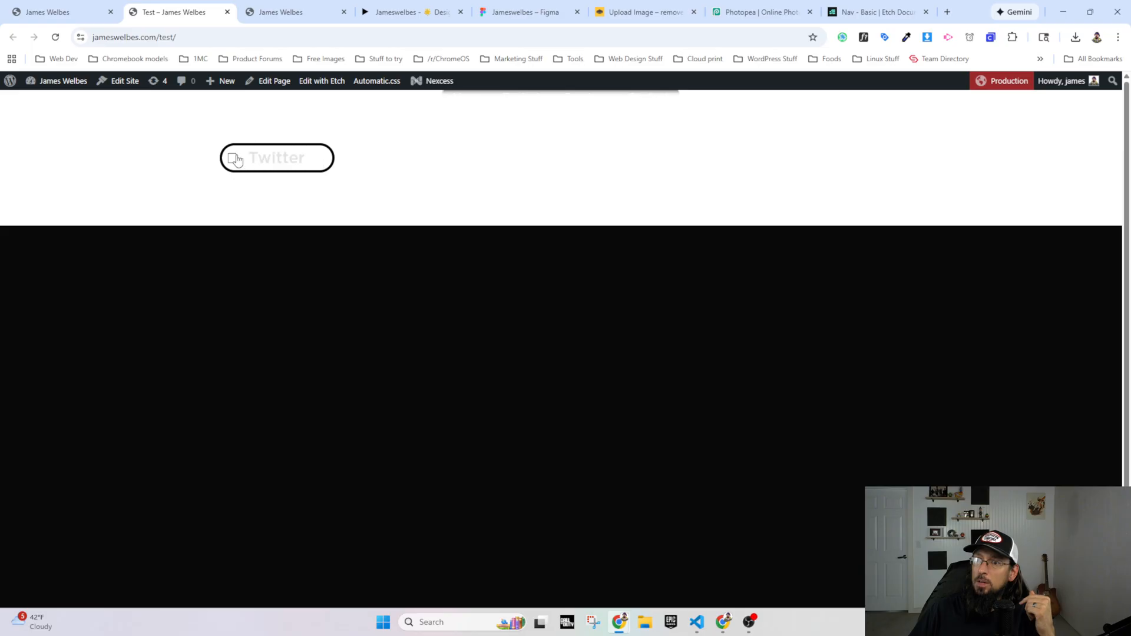
Step: Go to the WordPress admin and look through the installed plugins
{"action": "left_click", "coordinate": [51, 13]}
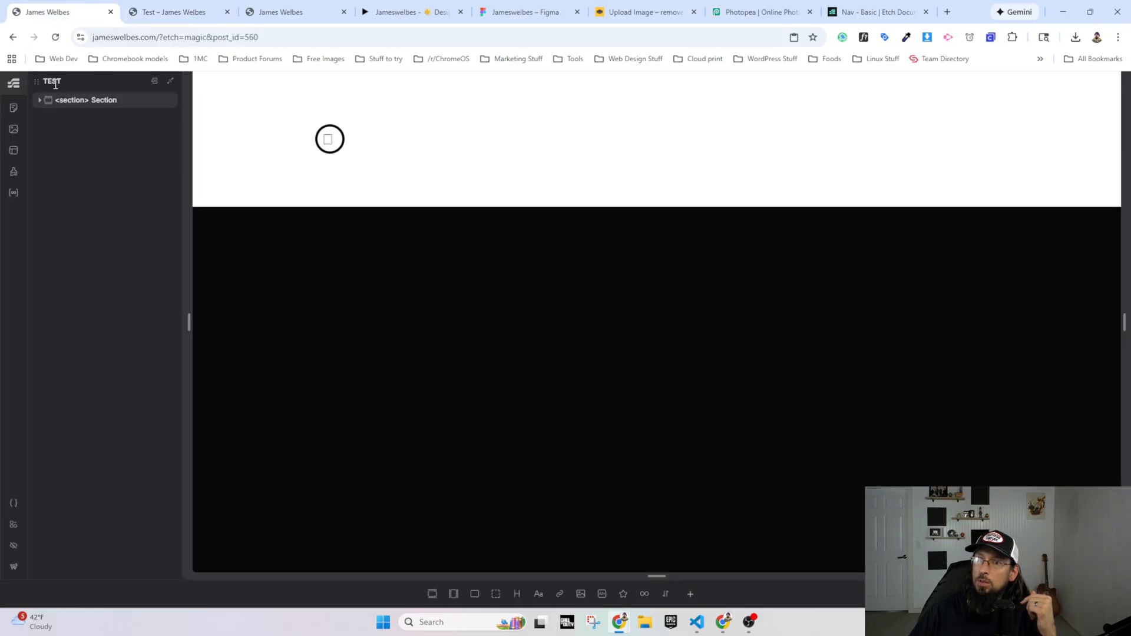
{"action": "left_click", "coordinate": [171, 11]}
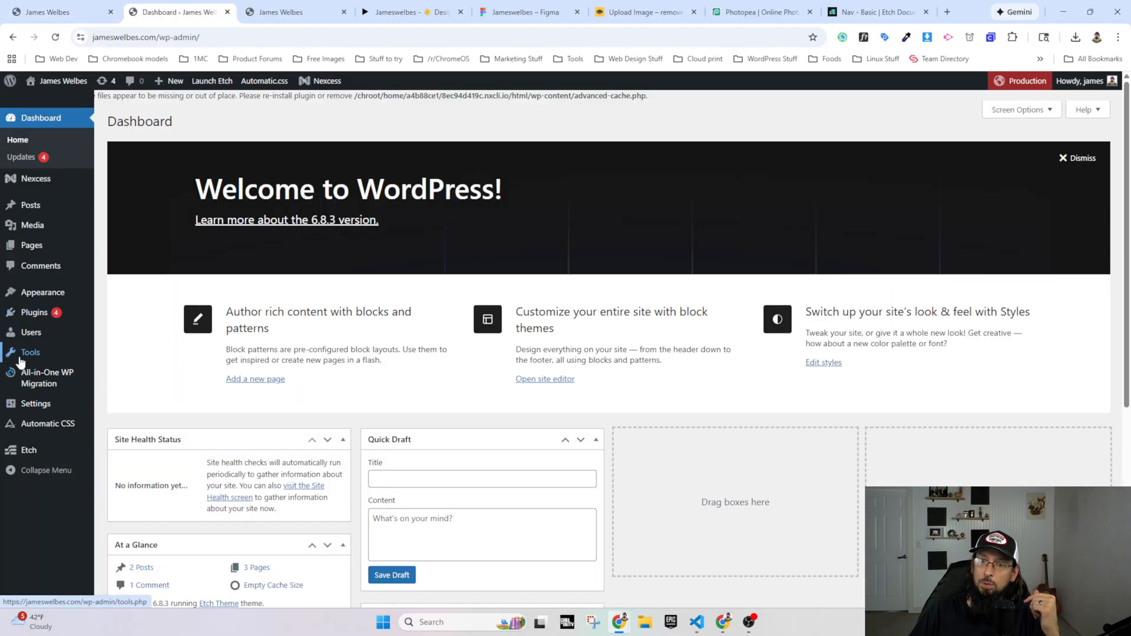
{"action": "left_click", "coordinate": [27, 312]}
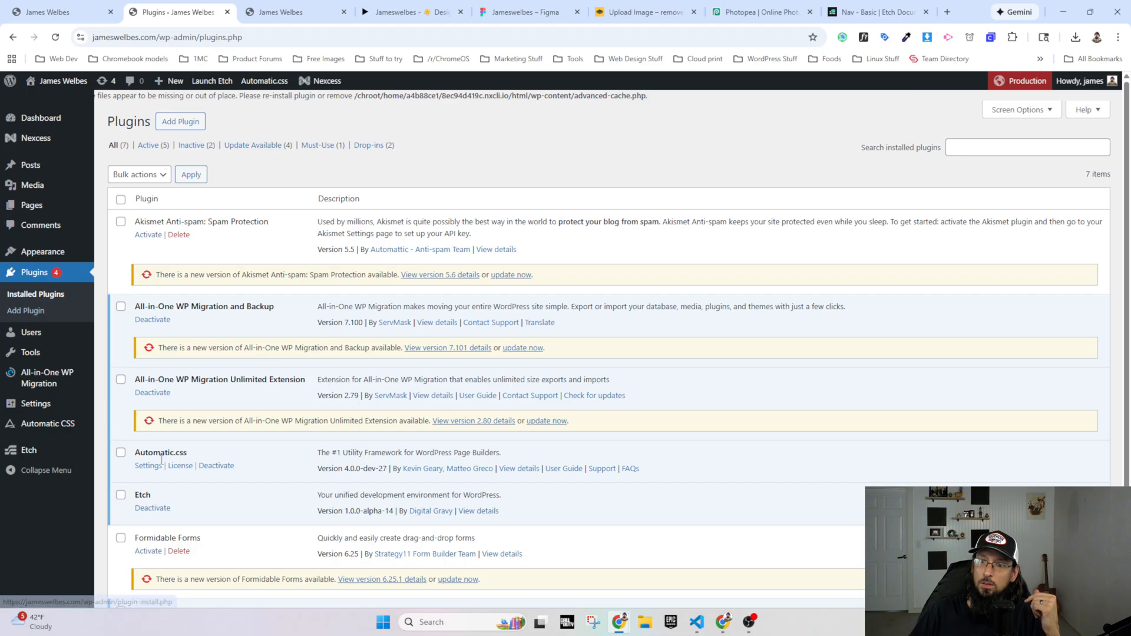
{"action": "scroll", "coordinate": [160, 506], "scroll_direction": "down", "scroll_amount": 3}
{"action": "scroll", "coordinate": [160, 508], "scroll_direction": "up", "scroll_amount": 5}
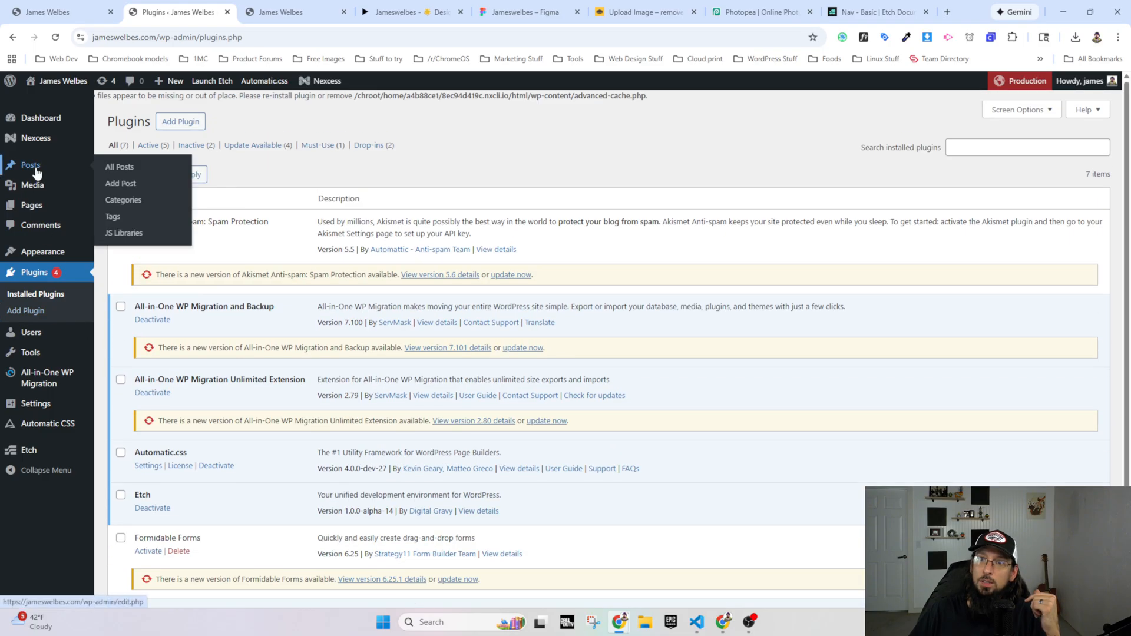
Step: Open the Test page in the block editor from the page list, and return to the list of pages
{"action": "left_click", "coordinate": [41, 207]}
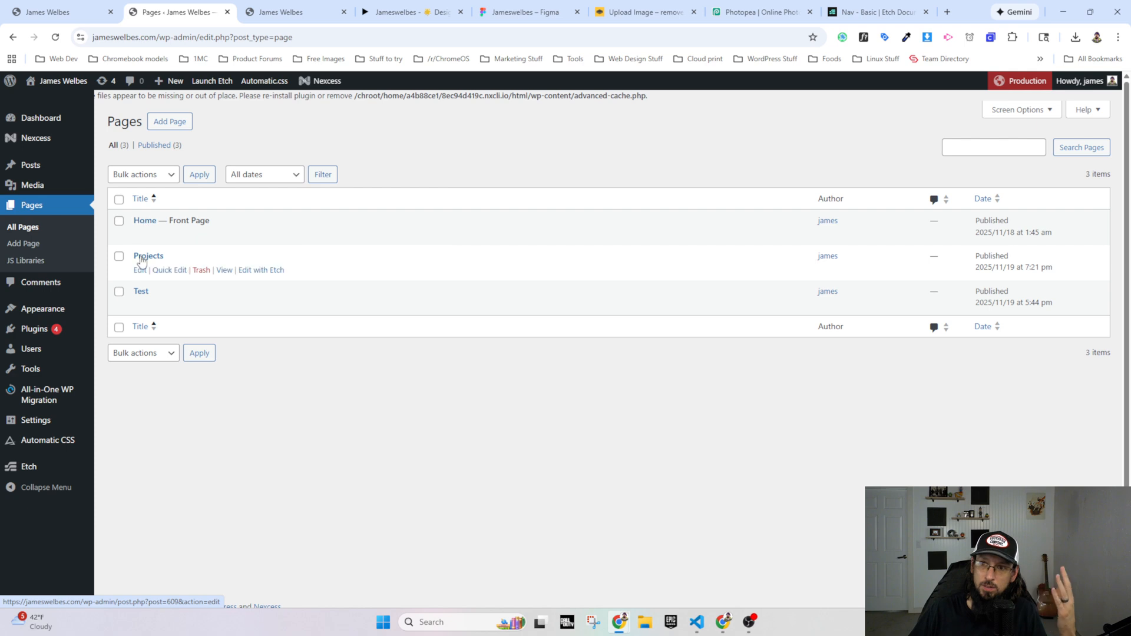
{"action": "left_click", "coordinate": [141, 292]}
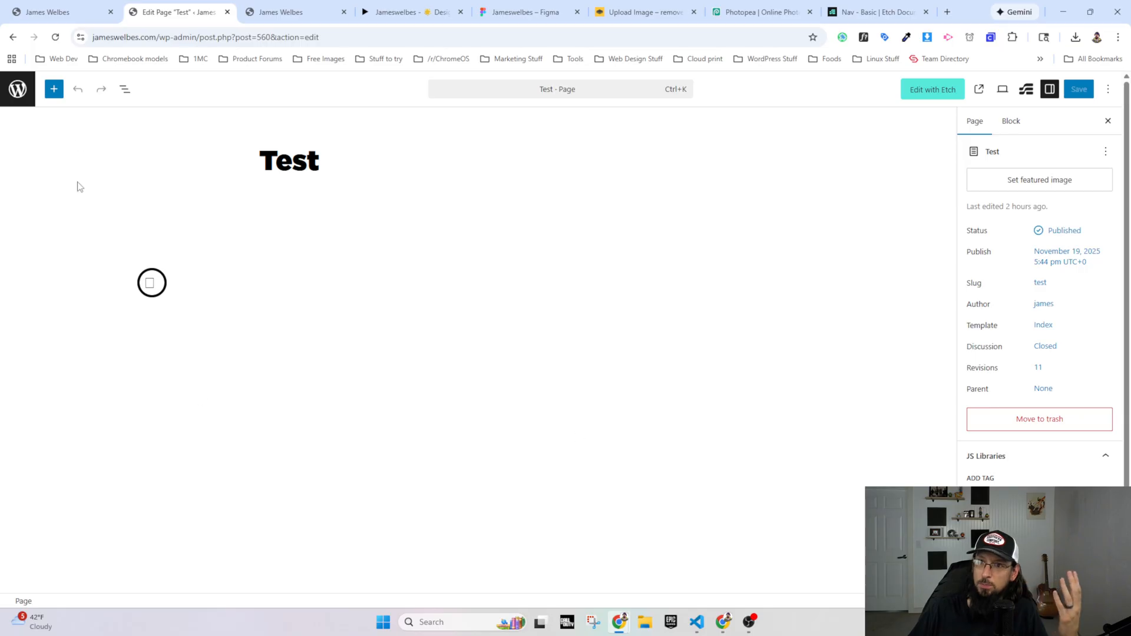
{"action": "left_click", "coordinate": [18, 89]}
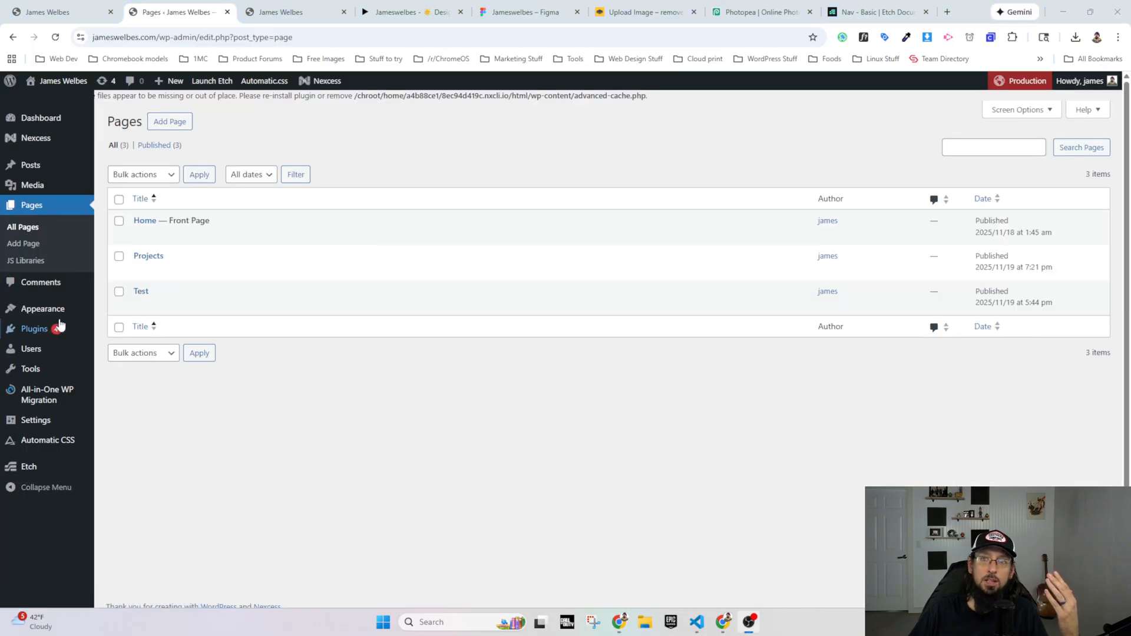
Step: Open the JS Libraries settings and save them with the Font Awesome kit URL
{"action": "mouse_move", "coordinate": [34, 417]}
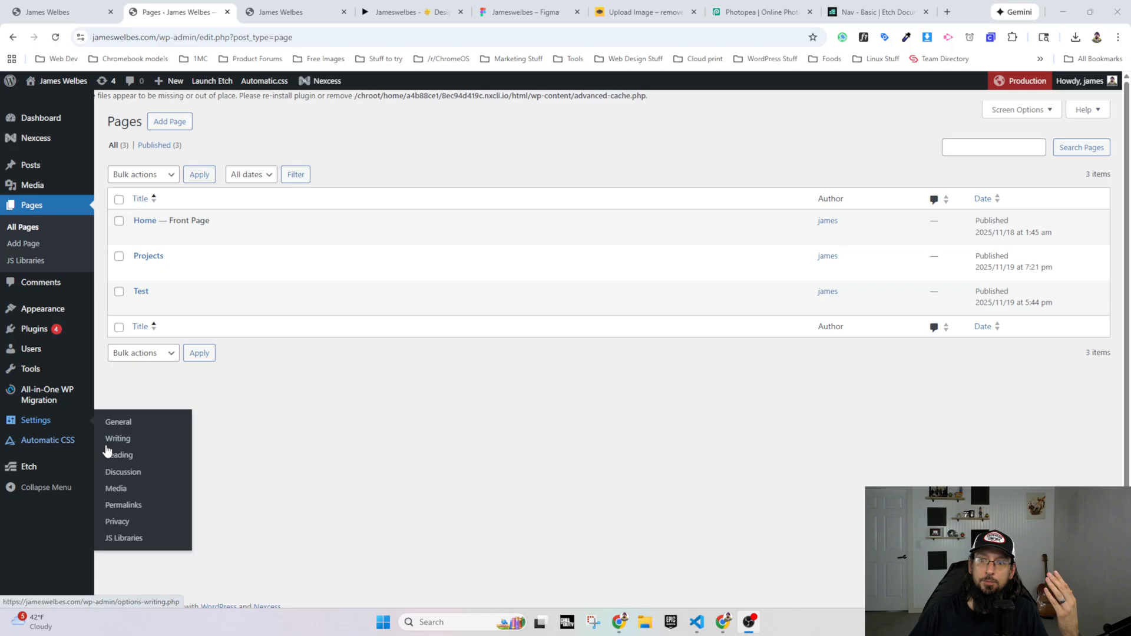
{"action": "left_click", "coordinate": [124, 537]}
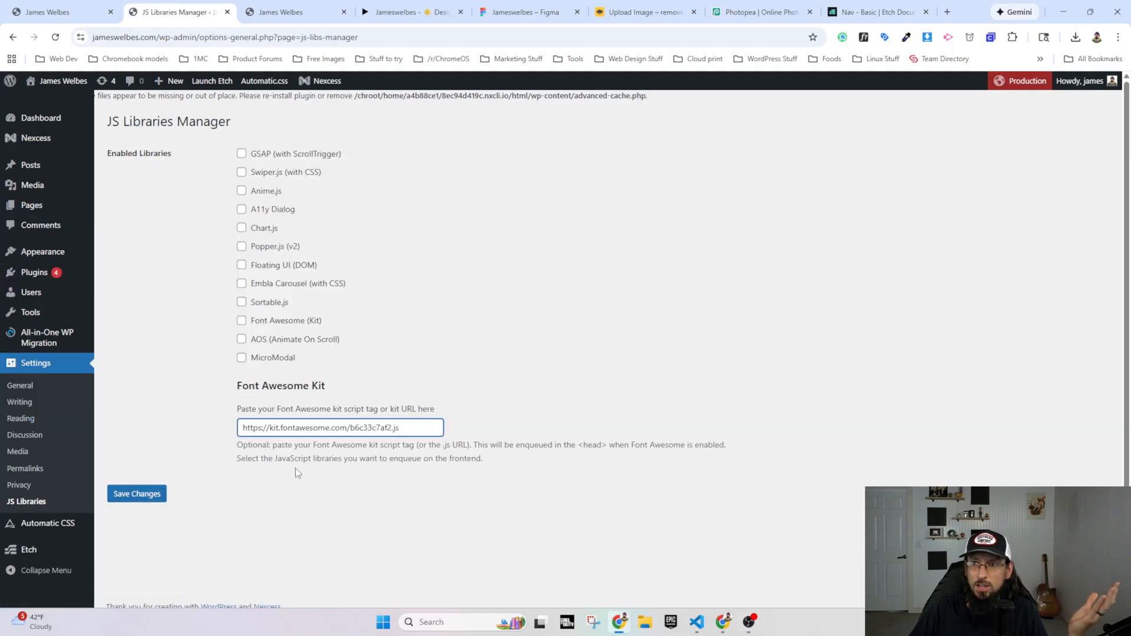
{"action": "left_click", "coordinate": [140, 498]}
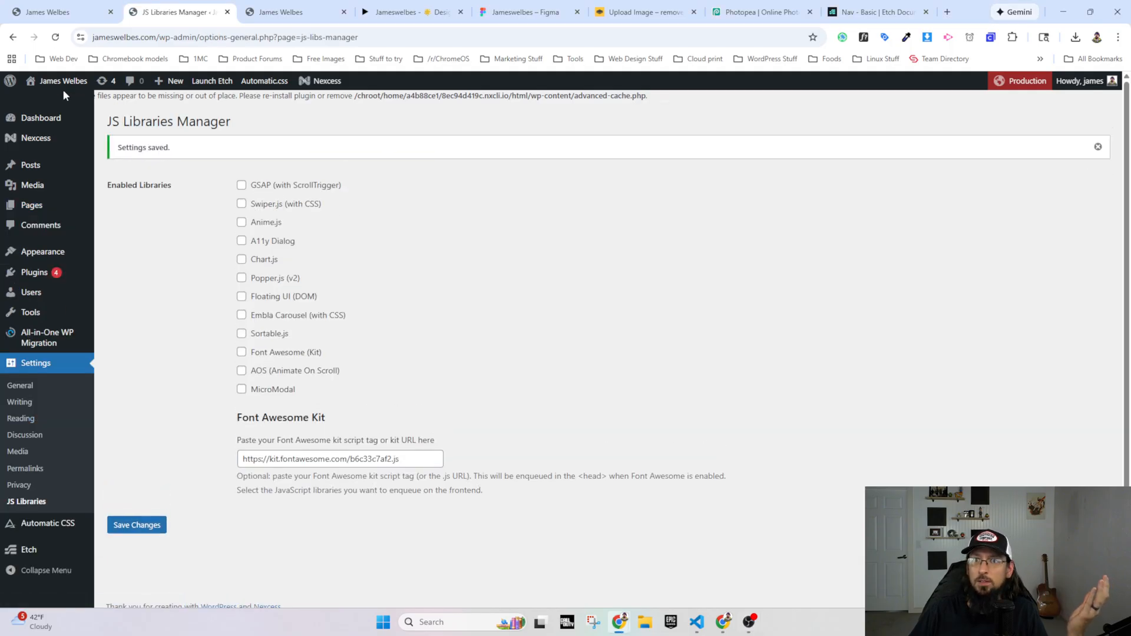
Step: Check the live homepage, view the Test page from the page list and reload it to examine the Twitter button's icon
{"action": "left_click", "coordinate": [277, 12]}
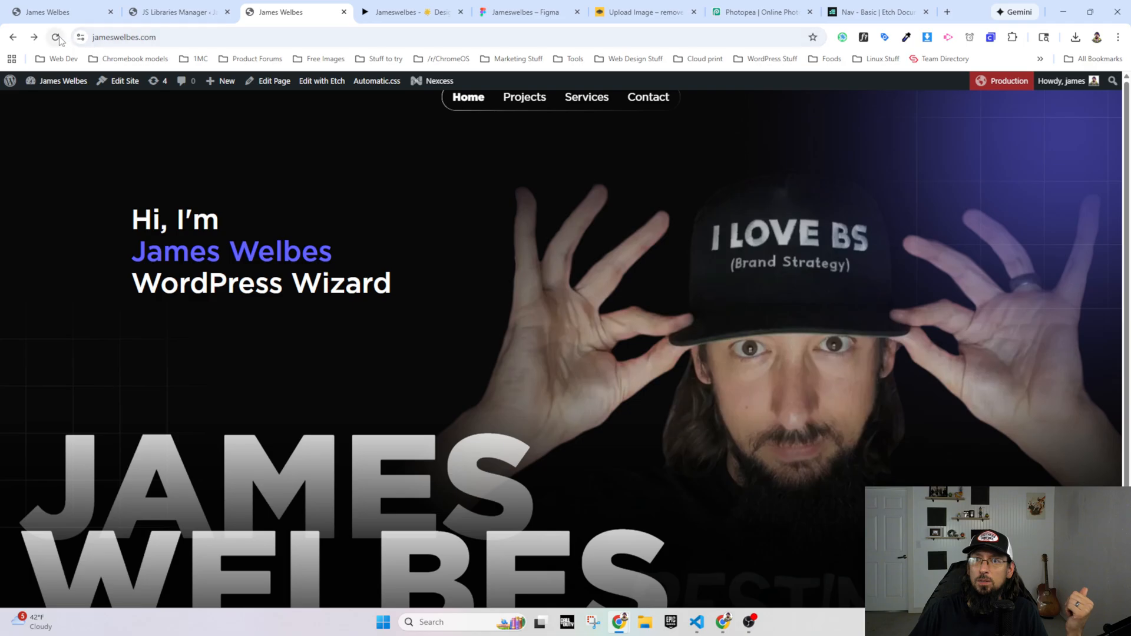
{"action": "left_click", "coordinate": [171, 13]}
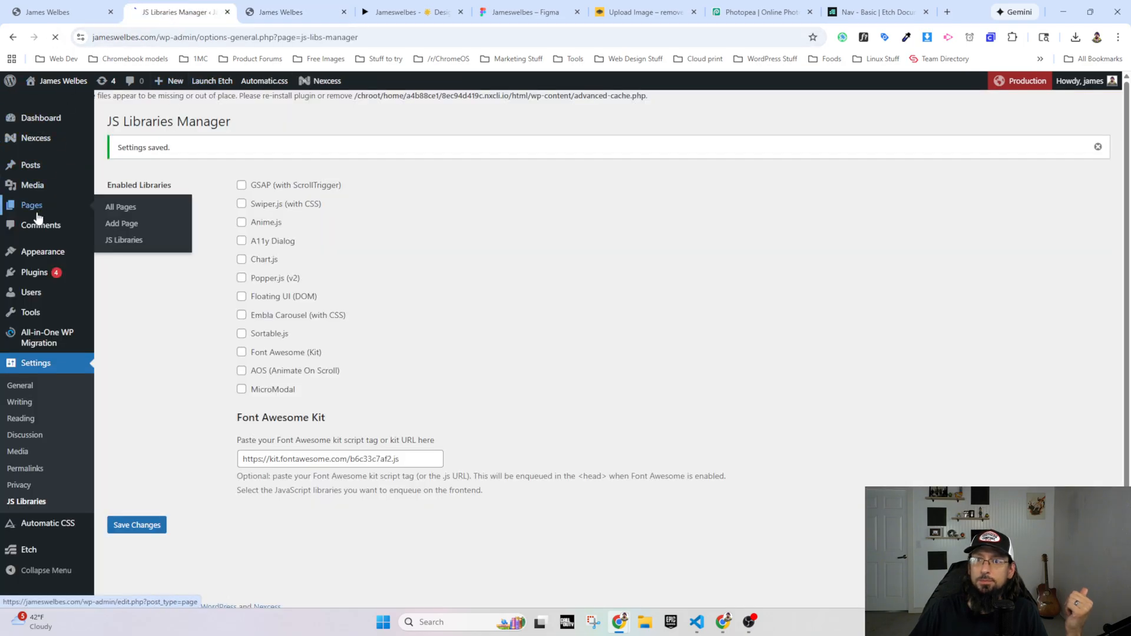
{"action": "left_click", "coordinate": [37, 208]}
{"action": "left_click", "coordinate": [224, 303]}
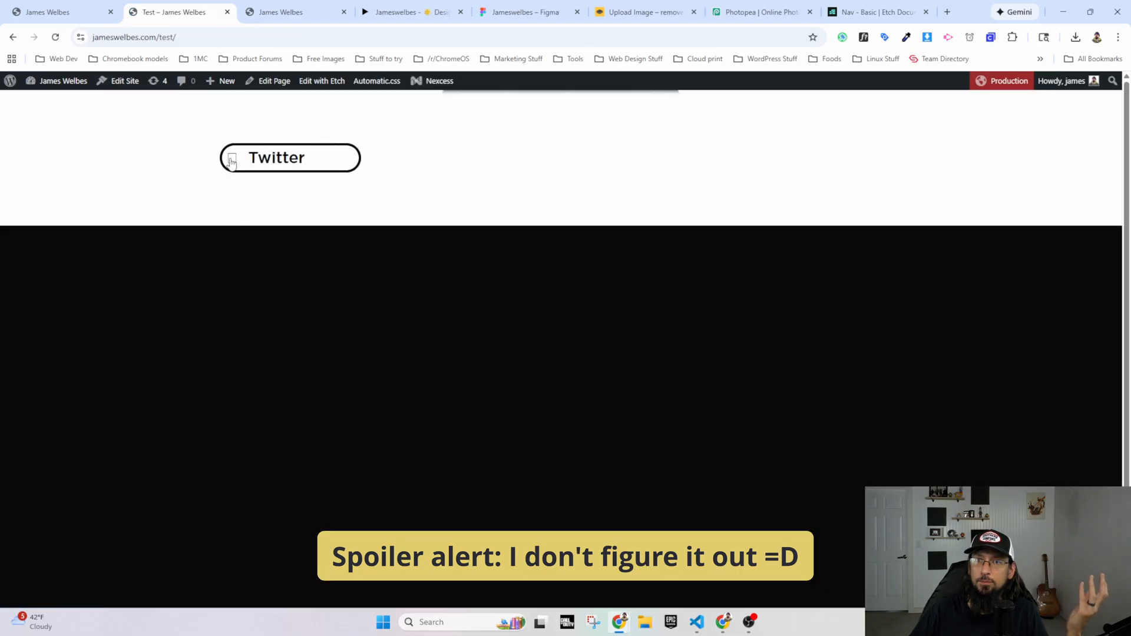
{"action": "left_click", "coordinate": [54, 36]}
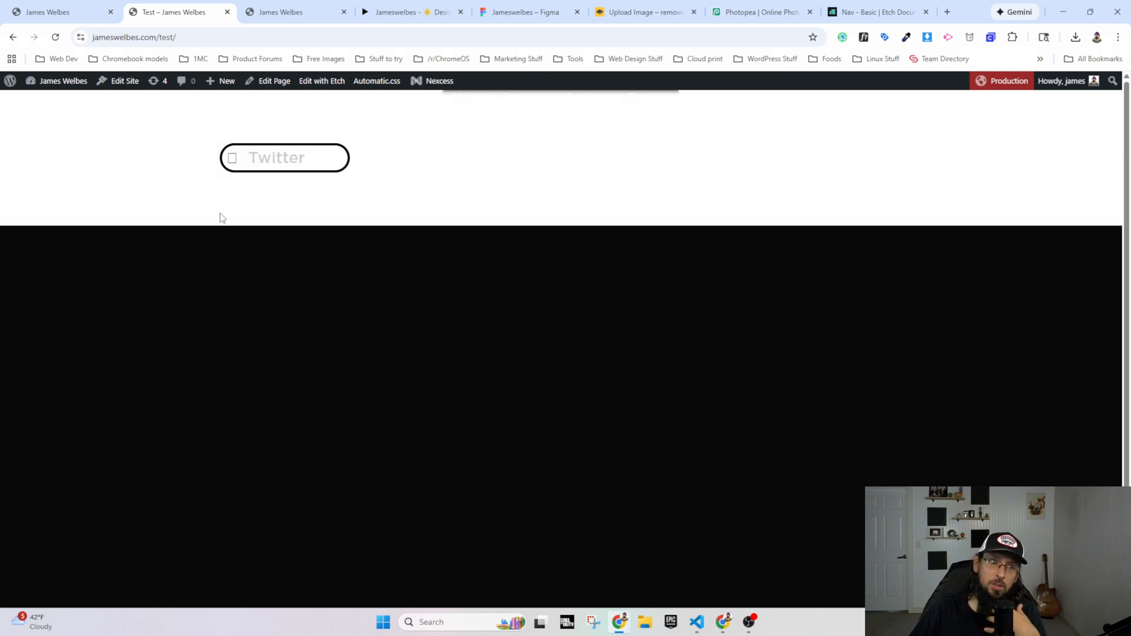
Step: Look at the social icons in the Figma prototype, compare them with the live homepage and return to the Test page
{"action": "left_click", "coordinate": [387, 11]}
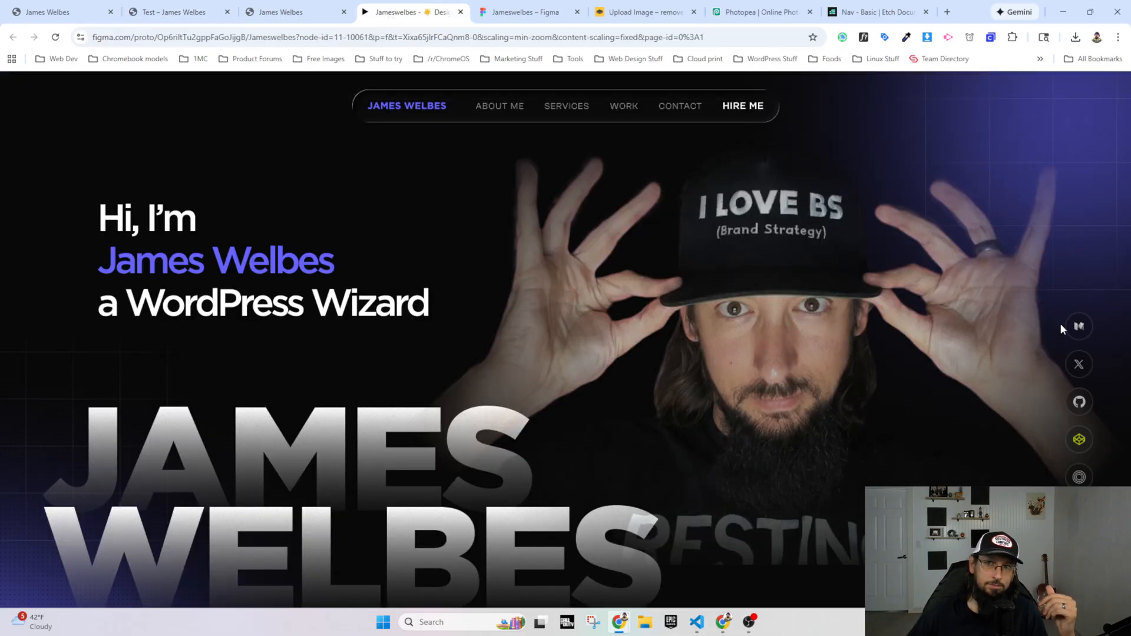
{"action": "left_click", "coordinate": [254, 21]}
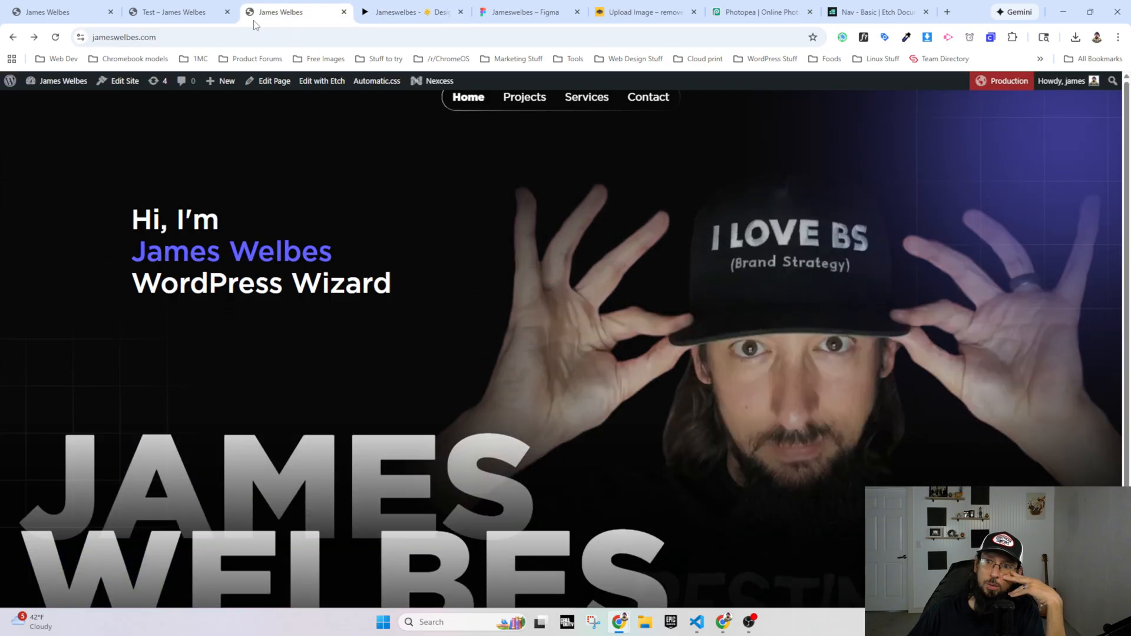
{"action": "left_click", "coordinate": [190, 17]}
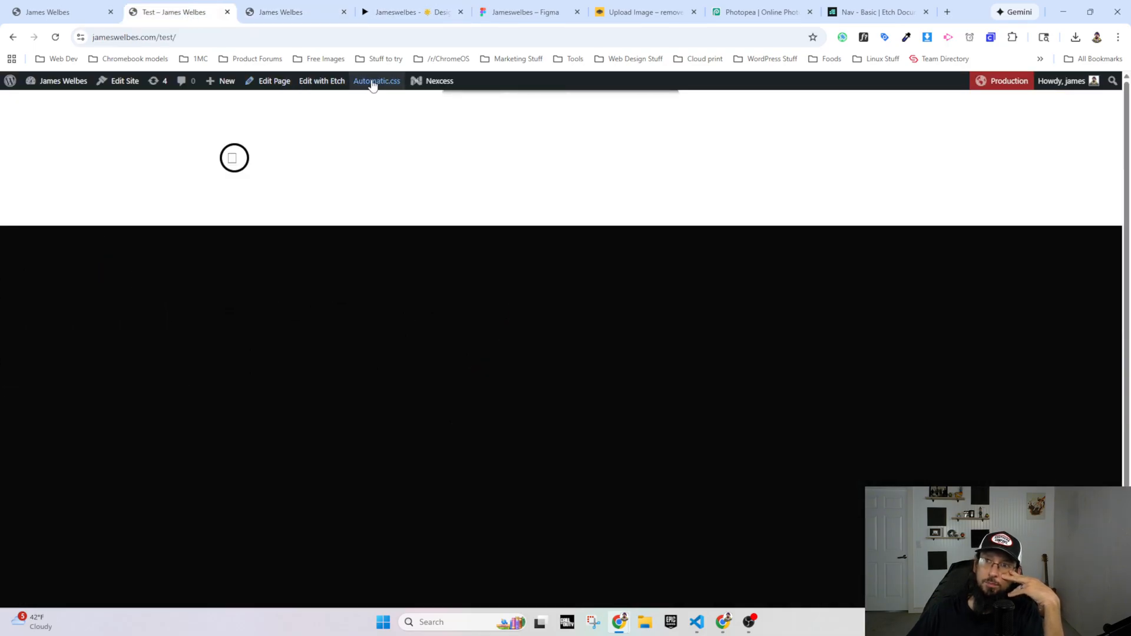
Step: Open the Test page in Etch, inspect the Twitter button's .My-circle-Button CSS and reload the builder
{"action": "left_click", "coordinate": [322, 81]}
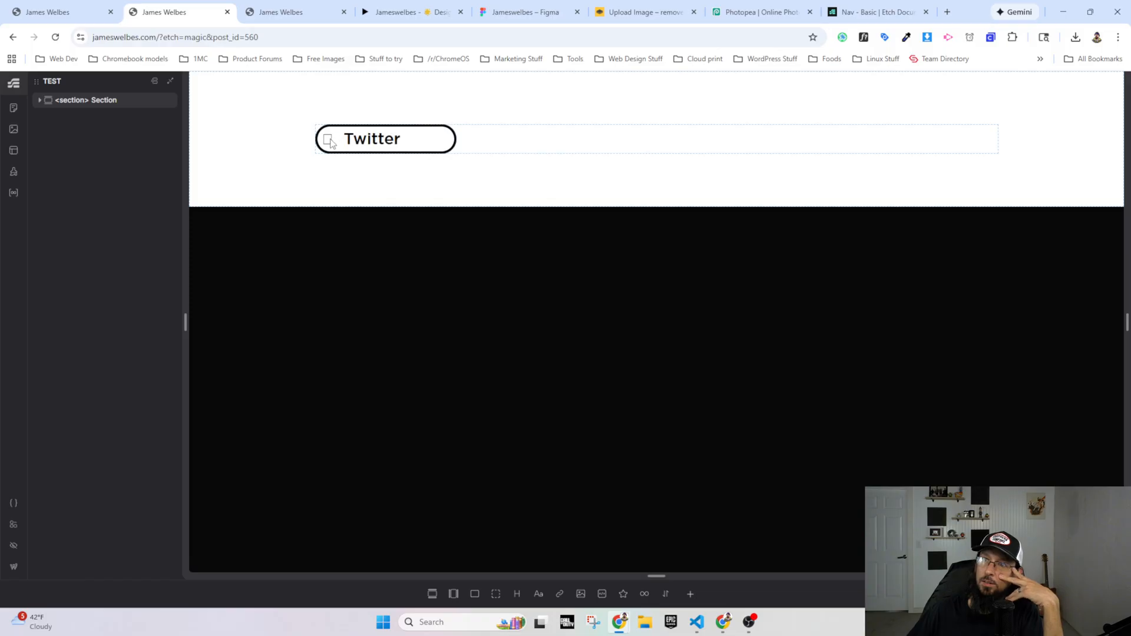
{"action": "left_click", "coordinate": [332, 143]}
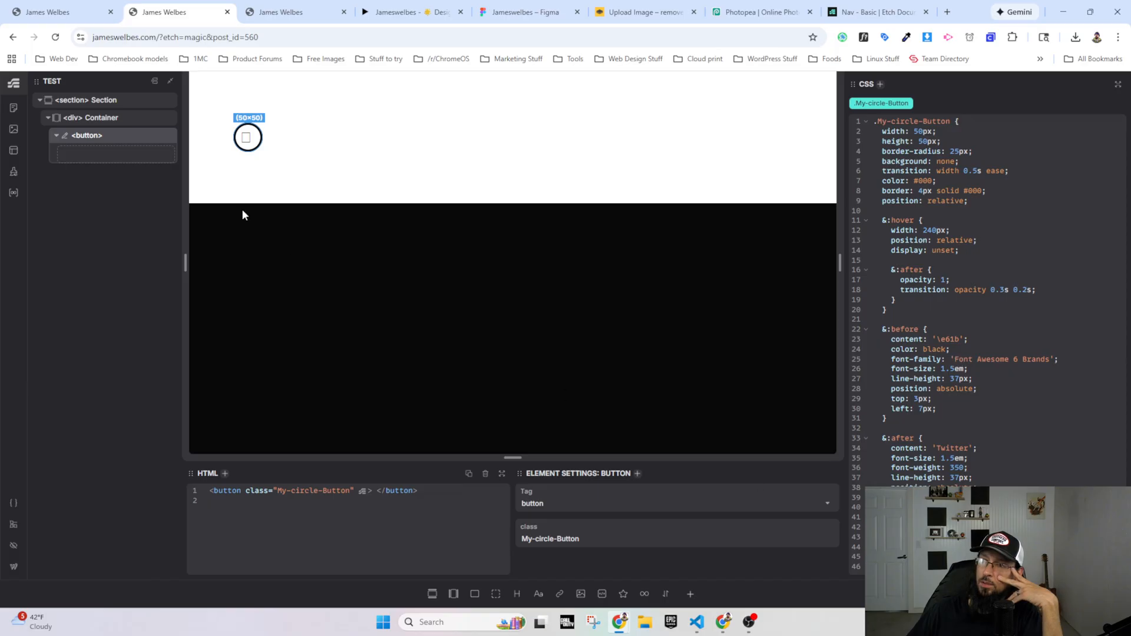
{"action": "left_click", "coordinate": [56, 38]}
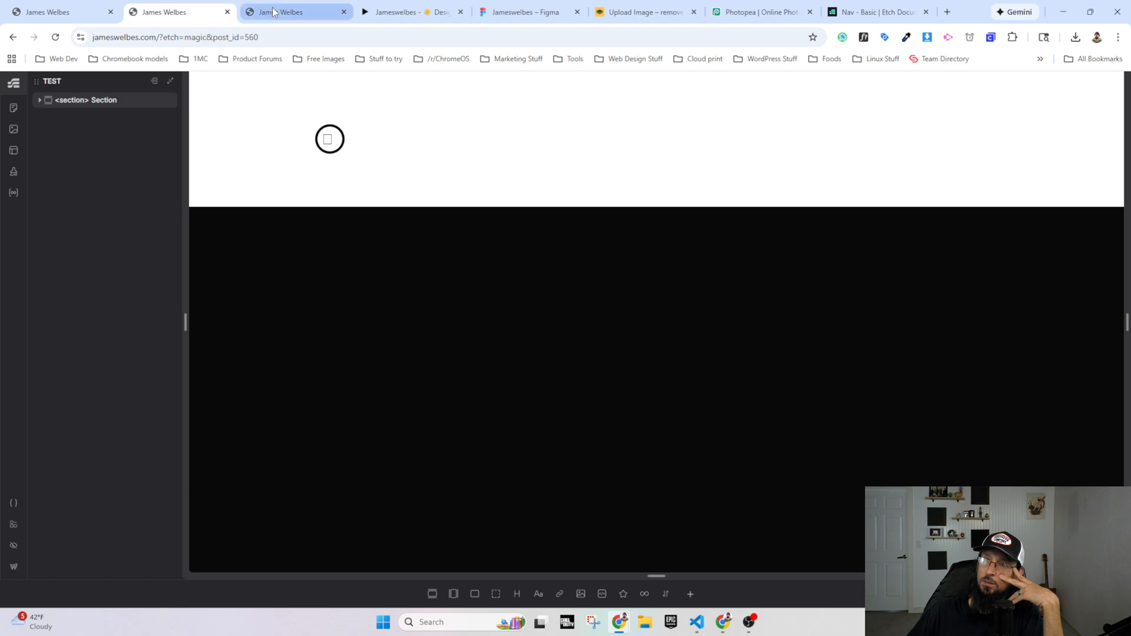
Step: Open the live Test page from the Etch builder and examine the Twitter button's icon and hover expansion
{"action": "left_click", "coordinate": [273, 11]}
{"action": "key", "text": "ctrl+shift+Tab"}
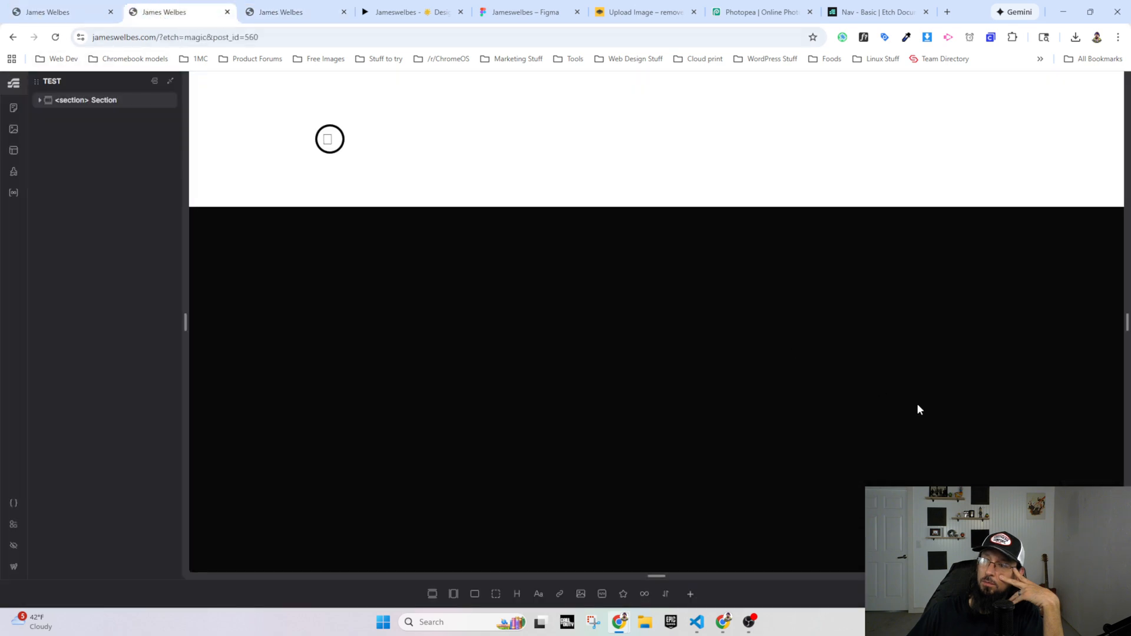
{"action": "key", "text": "ctrl+shift+p"}
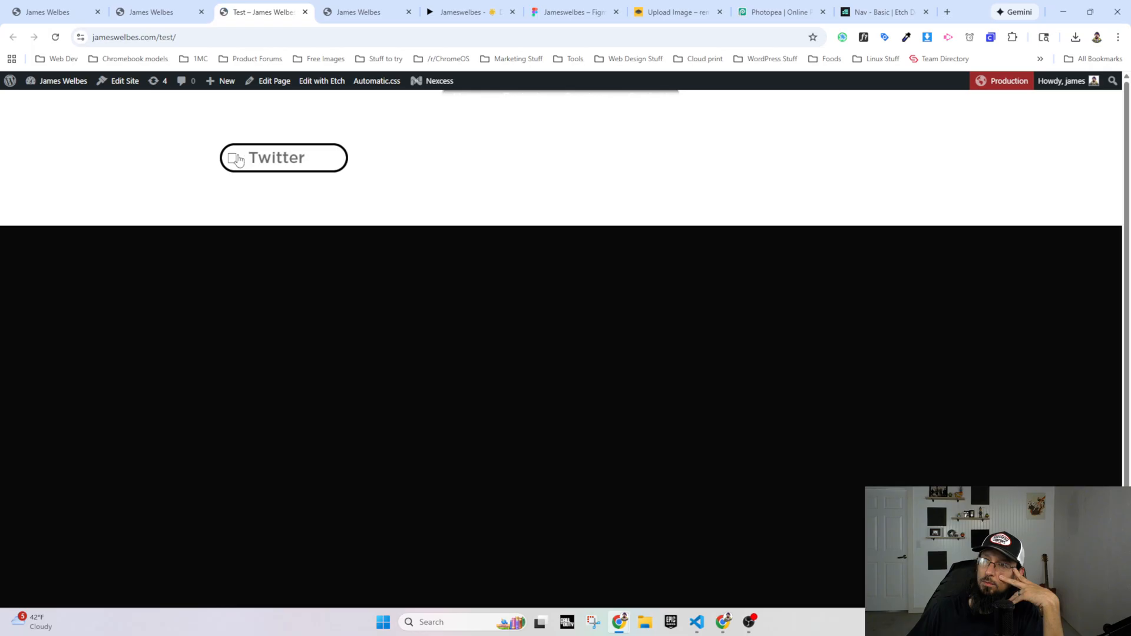
Step: Inspect the live Test page in the browser's developer tools and examine its loaded sources for Font Awesome
{"action": "right_click", "coordinate": [232, 159]}
{"action": "left_click", "coordinate": [295, 413]}
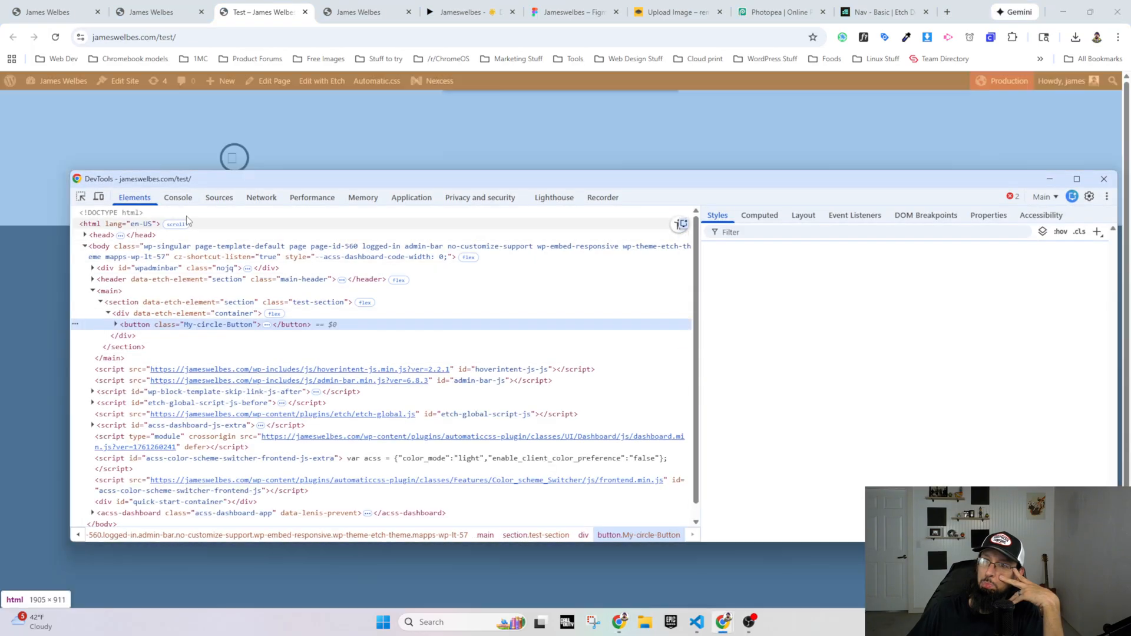
{"action": "left_click", "coordinate": [215, 198]}
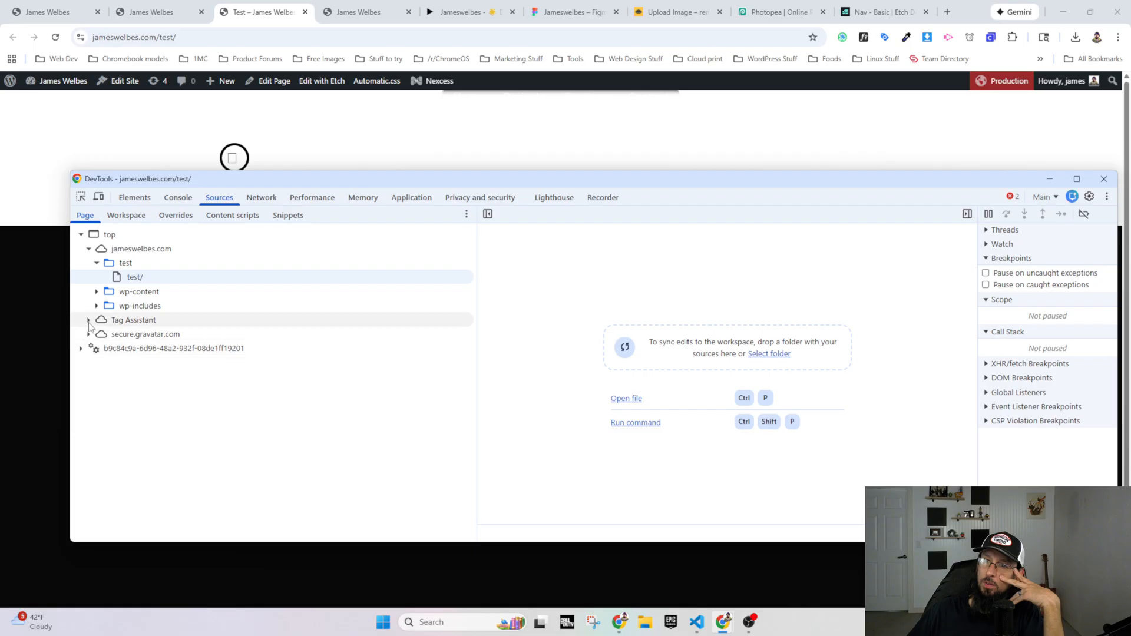
{"action": "left_click", "coordinate": [81, 349]}
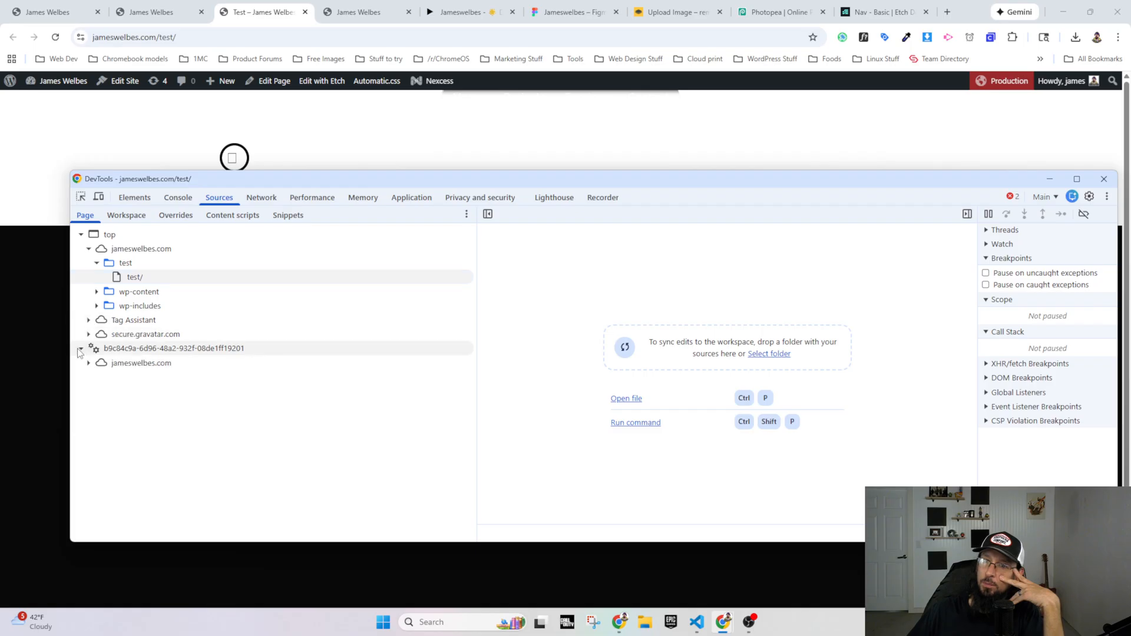
{"action": "left_click", "coordinate": [88, 364]}
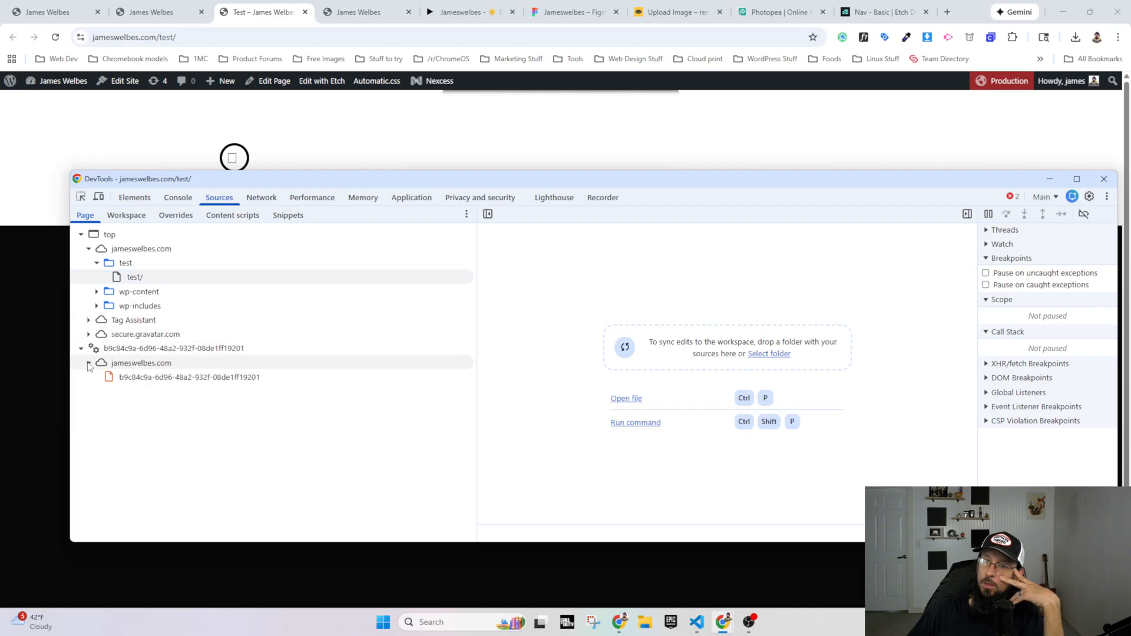
{"action": "left_click", "coordinate": [88, 320]}
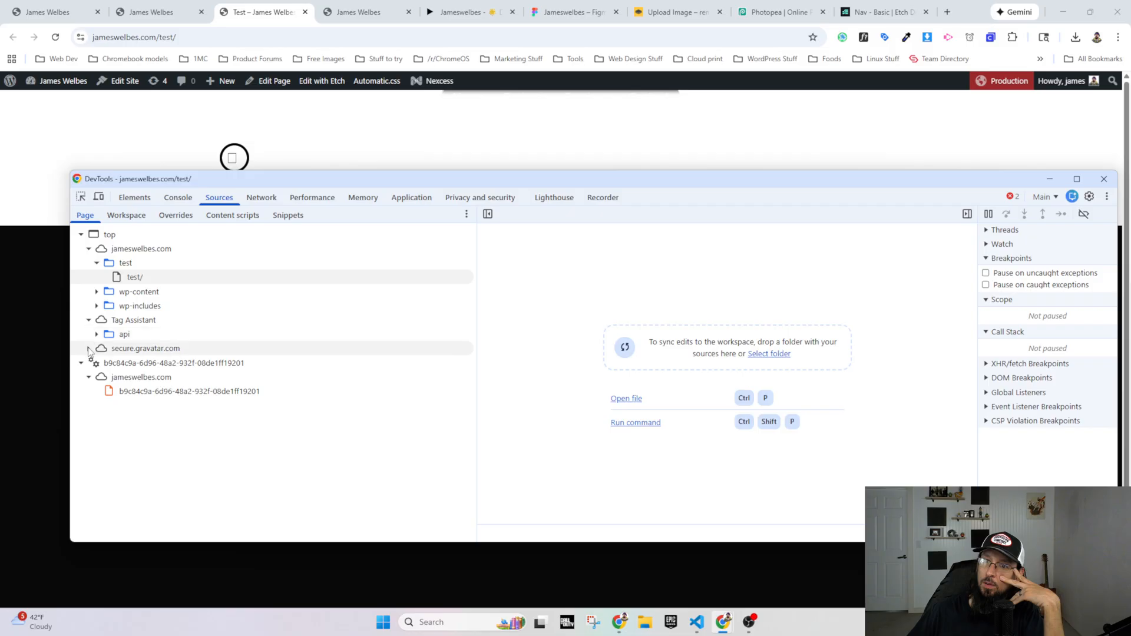
{"action": "left_click", "coordinate": [89, 349]}
{"action": "left_click", "coordinate": [1104, 179]}
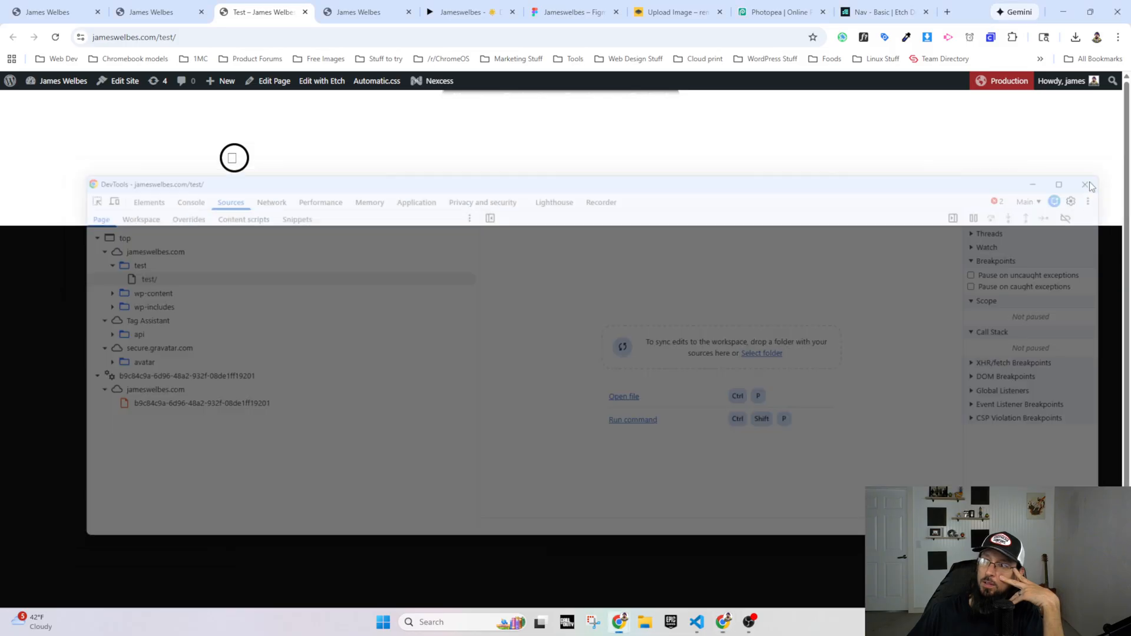
Step: Save the WordPress JS Libraries settings with Font Awesome (Kit) enabled, then return to the live Test page and reload it
{"action": "left_click", "coordinate": [63, 88]}
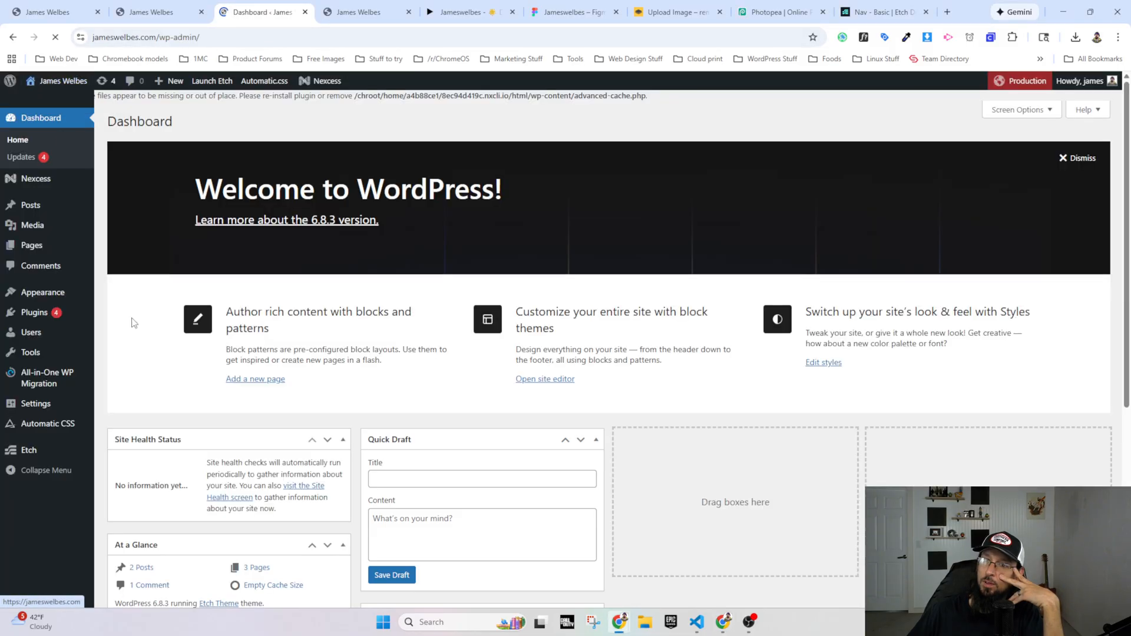
{"action": "mouse_move", "coordinate": [35, 411]}
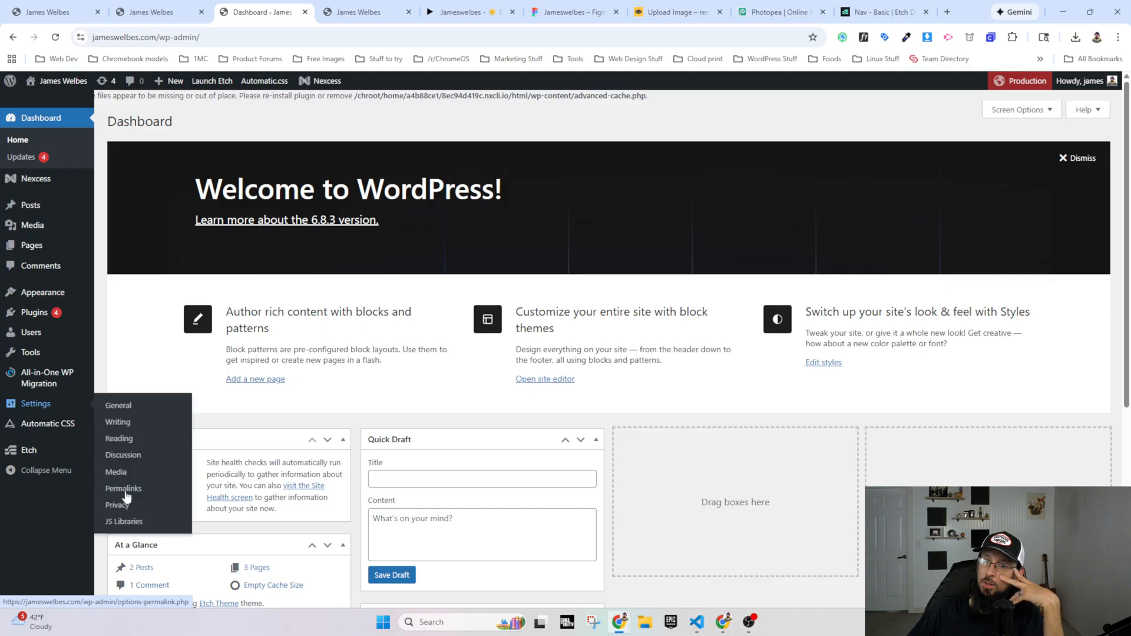
{"action": "left_click", "coordinate": [118, 522]}
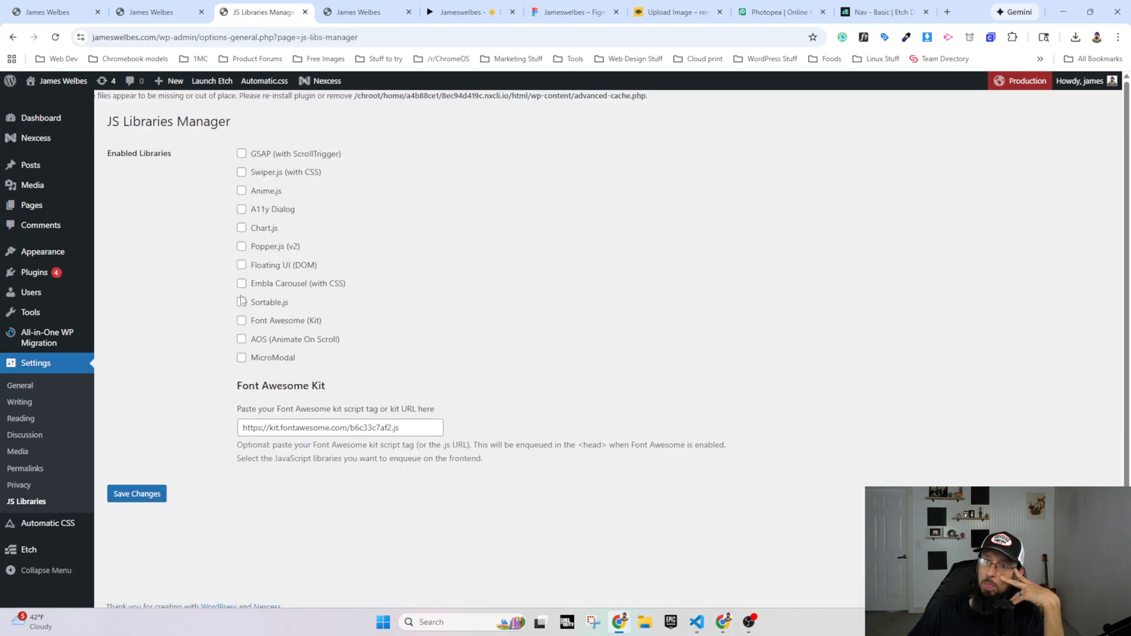
{"action": "left_click", "coordinate": [136, 495]}
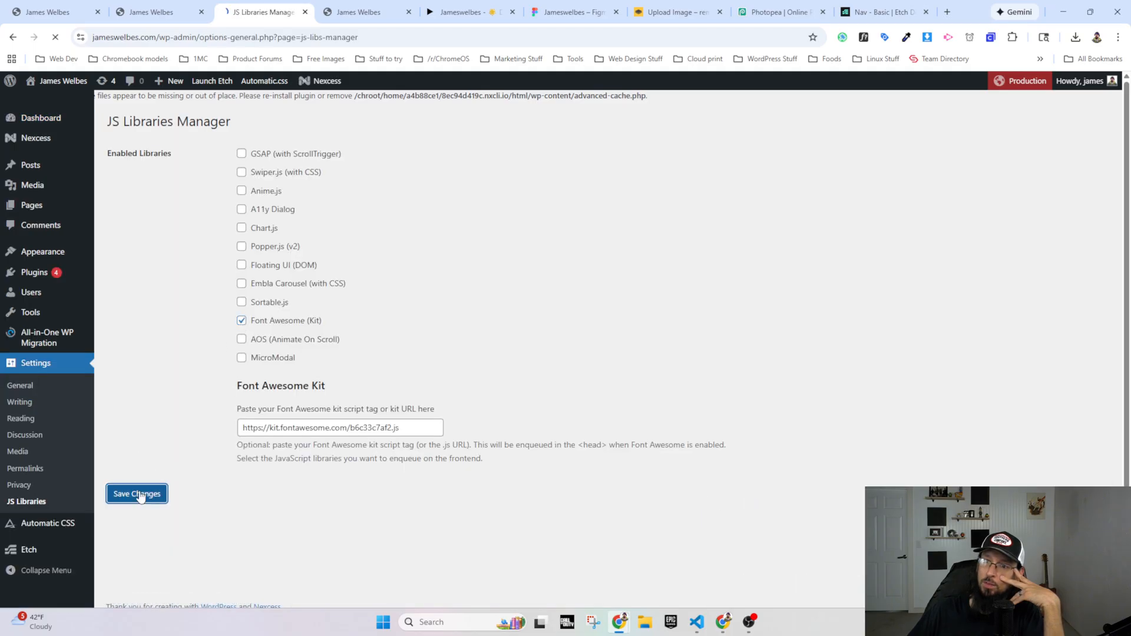
{"action": "left_click", "coordinate": [14, 37]}
{"action": "left_click", "coordinate": [14, 37]}
{"action": "left_click", "coordinate": [14, 37]}
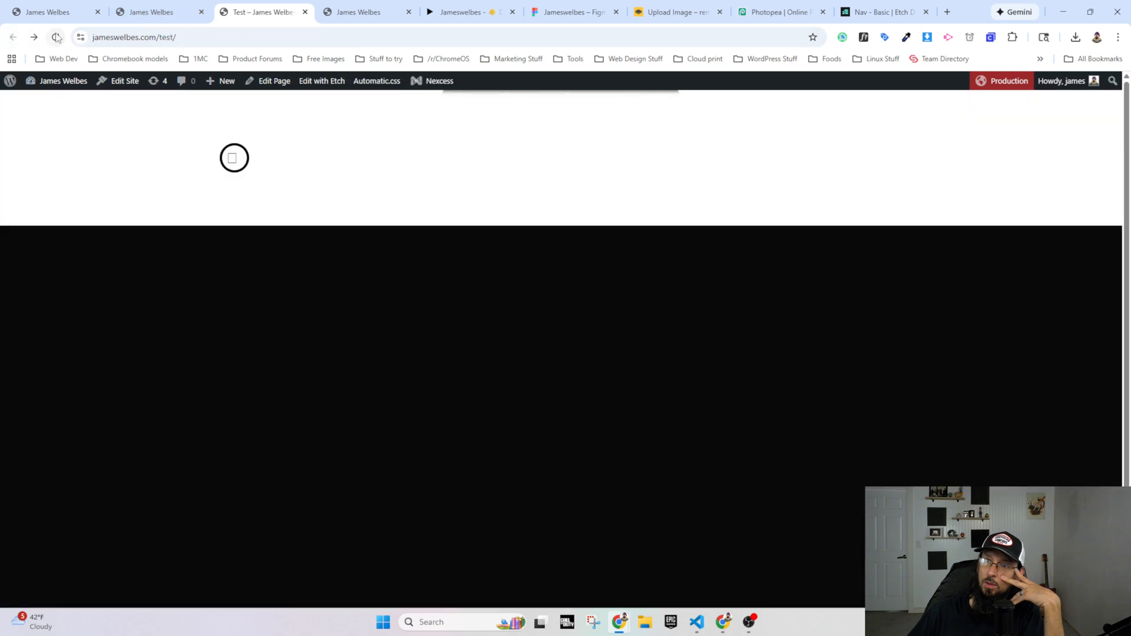
{"action": "left_click", "coordinate": [57, 37]}
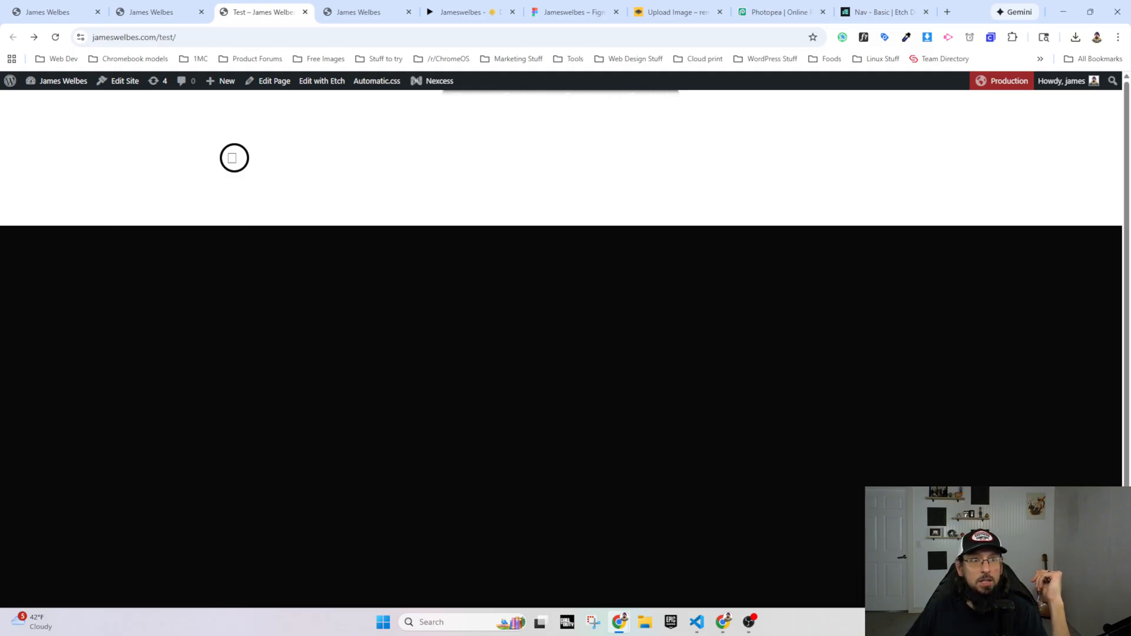
Step: Check the Test page in the Etch builder against the live homepage, and close the live Test page
{"action": "key", "text": "alt+Tab"}
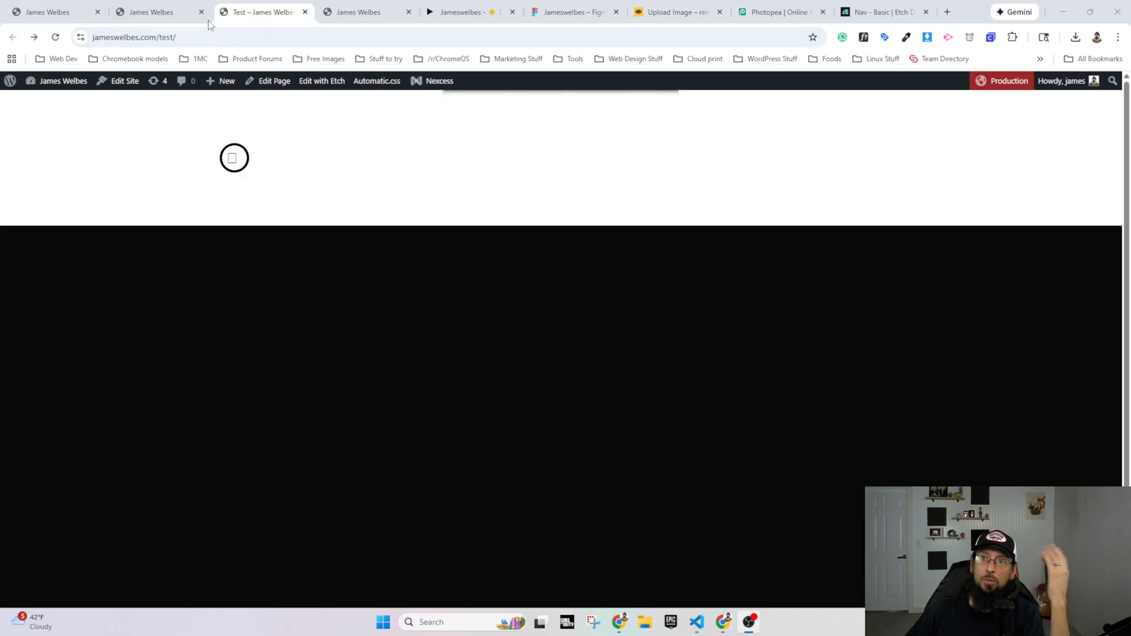
{"action": "left_click", "coordinate": [170, 14]}
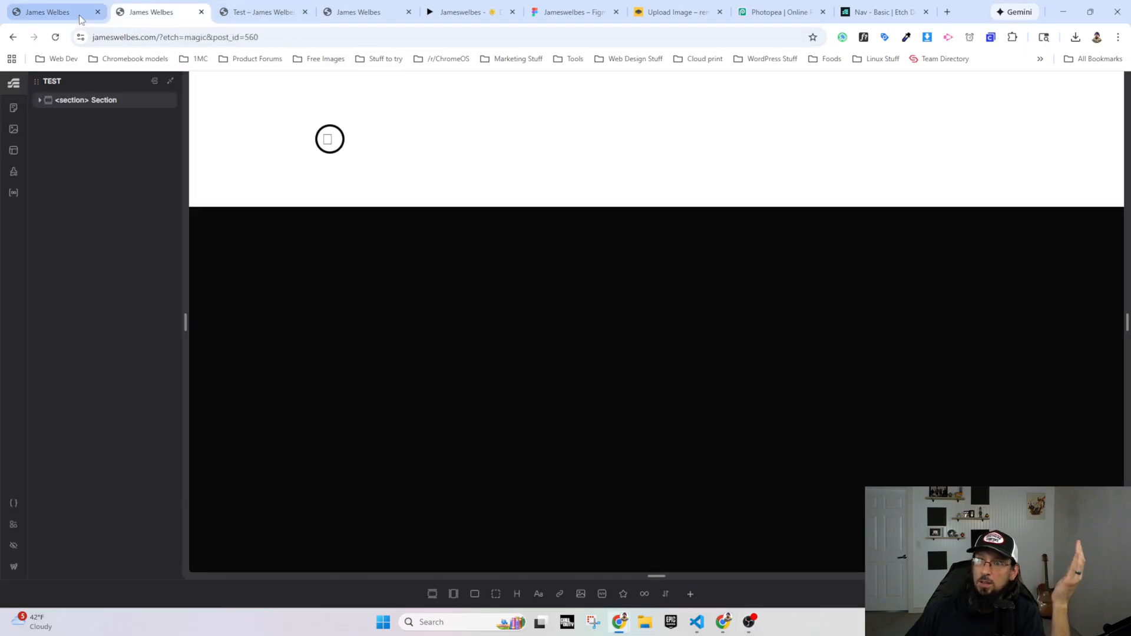
{"action": "left_click", "coordinate": [351, 13]}
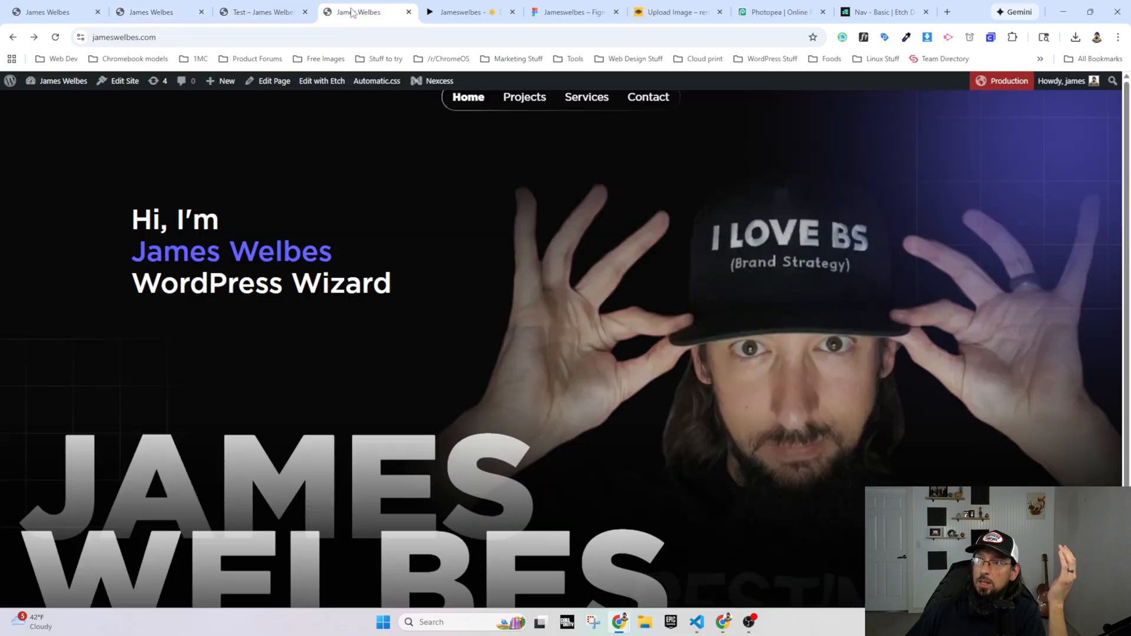
{"action": "left_click", "coordinate": [275, 13]}
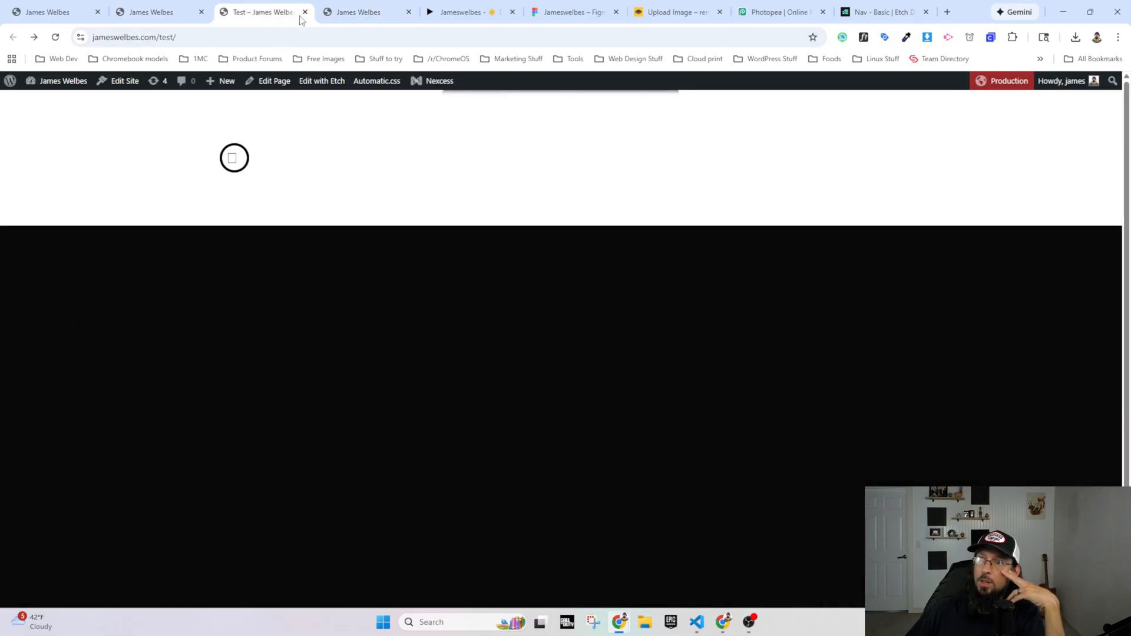
{"action": "left_click", "coordinate": [305, 12]}
Step: View the services section and its card carousel in the Figma prototype
{"action": "left_click", "coordinate": [392, 18]}
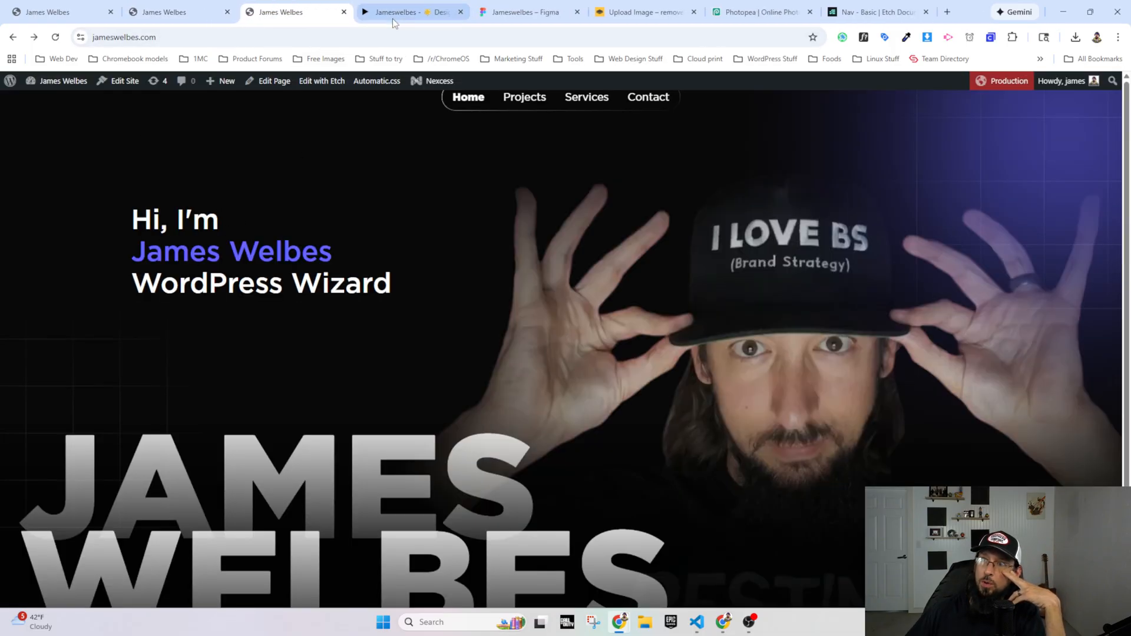
{"action": "scroll", "coordinate": [390, 249], "scroll_direction": "down", "scroll_amount": 8}
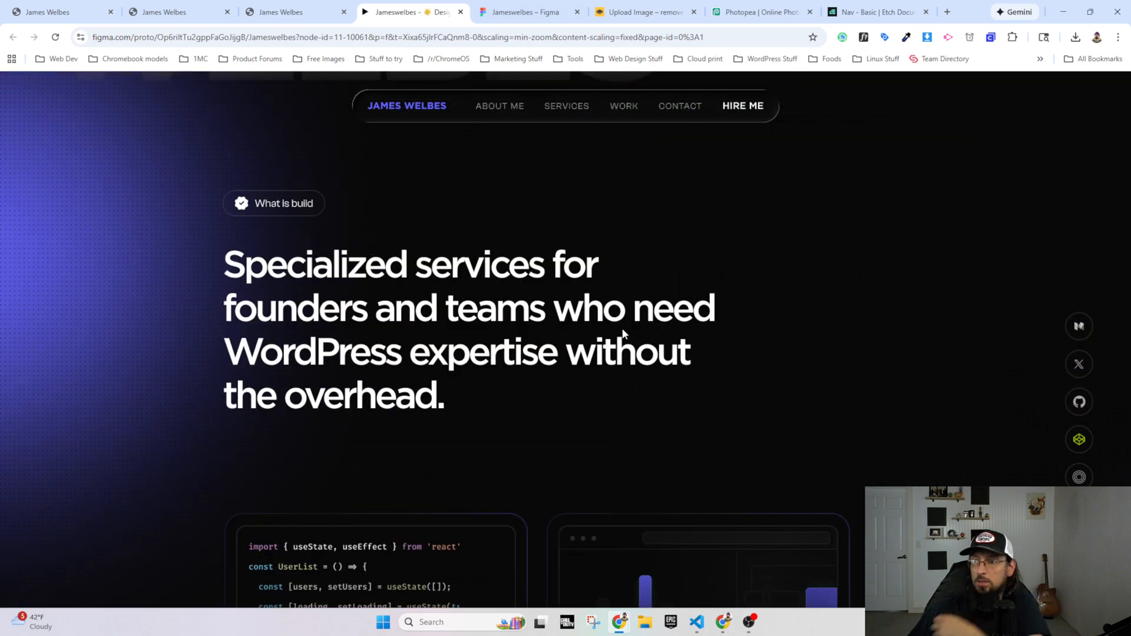
{"action": "scroll", "coordinate": [430, 447], "scroll_direction": "down", "scroll_amount": 4}
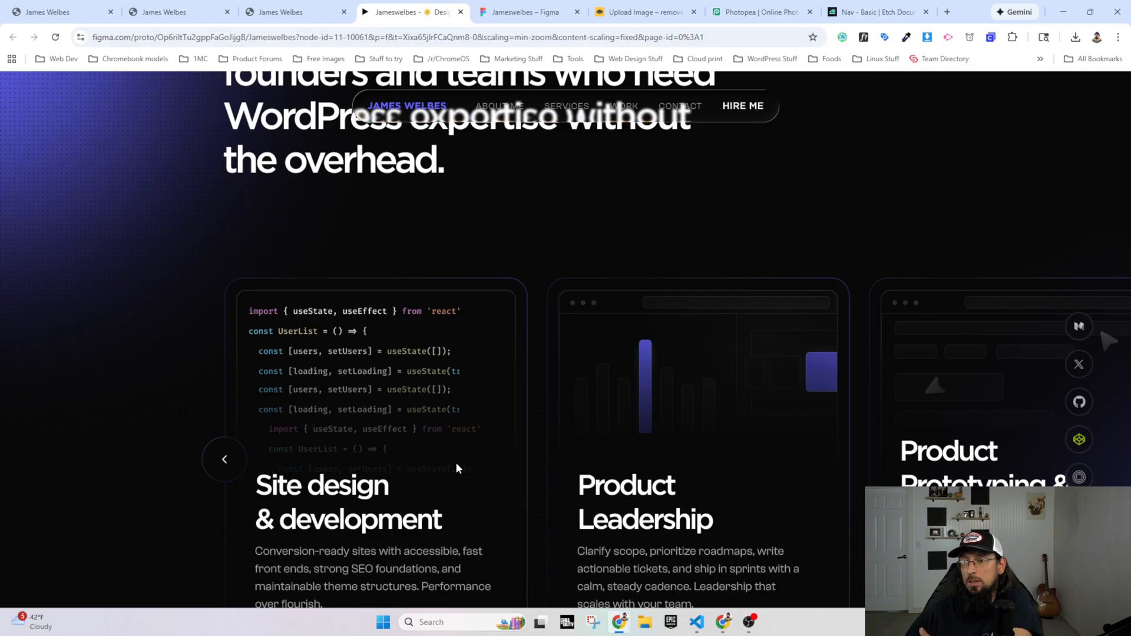
{"action": "scroll", "coordinate": [454, 459], "scroll_direction": "down", "scroll_amount": 1}
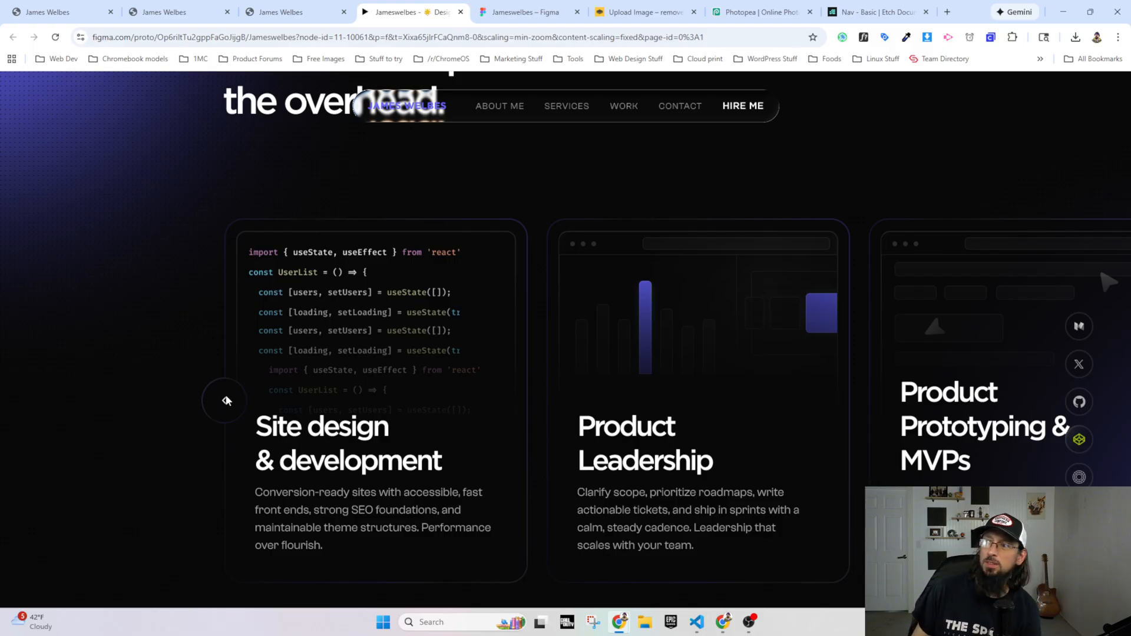
{"action": "scroll", "coordinate": [989, 367], "scroll_direction": "down", "scroll_amount": 3}
{"action": "scroll", "coordinate": [649, 437], "scroll_direction": "up", "scroll_amount": 3}
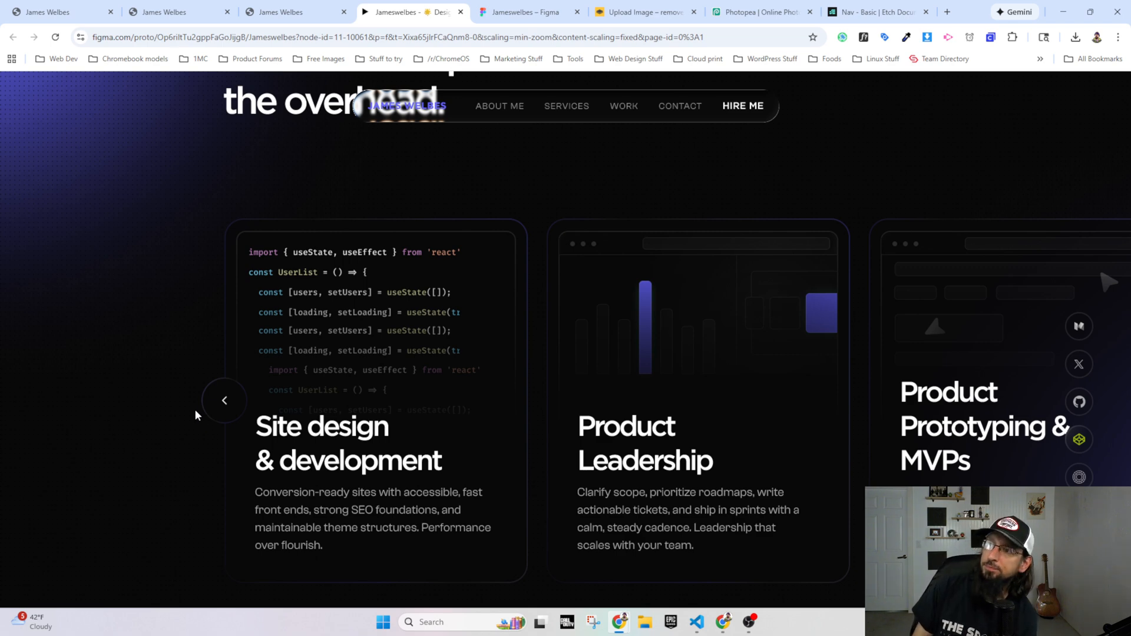
Step: In the Figma design file, shift the service cards group left to expose the cards beyond the frame edge, and undo the move
{"action": "left_click", "coordinate": [489, 17]}
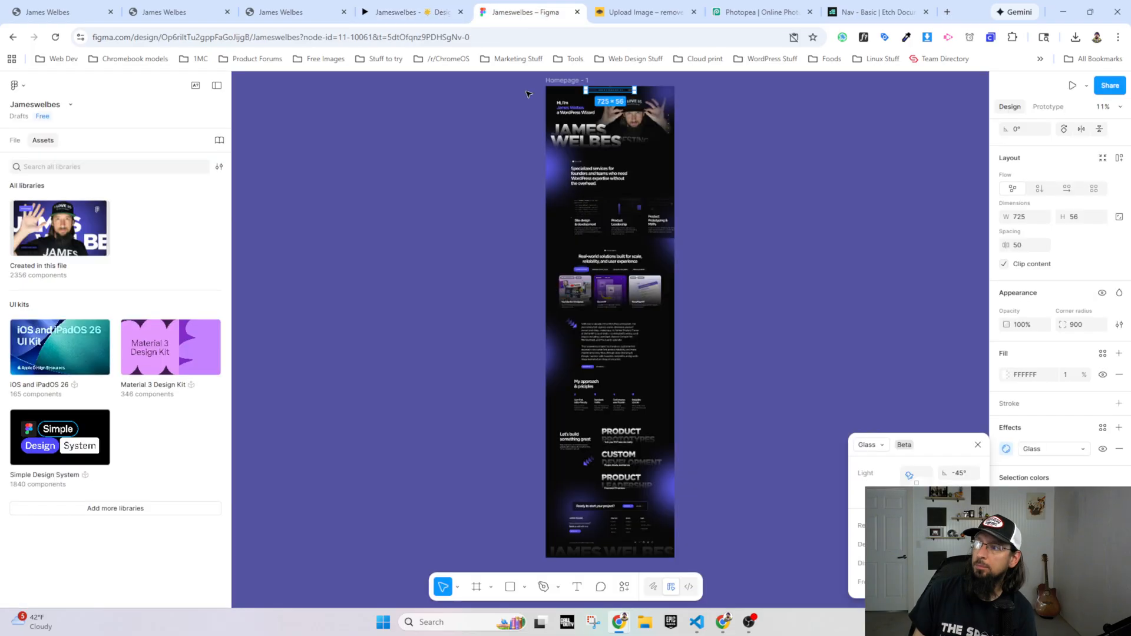
{"action": "key", "text": "Escape"}
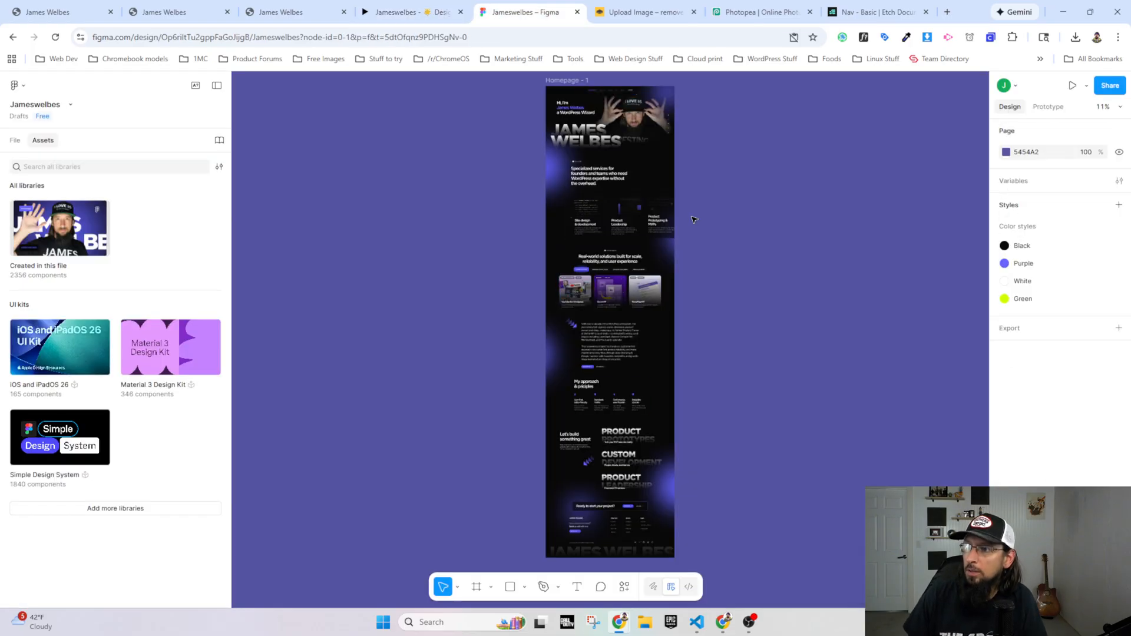
{"action": "left_click_drag", "start_coordinate": [669, 221], "coordinate": [621, 218]}
{"action": "scroll", "coordinate": [623, 210], "scroll_direction": "up", "scroll_amount": 5}
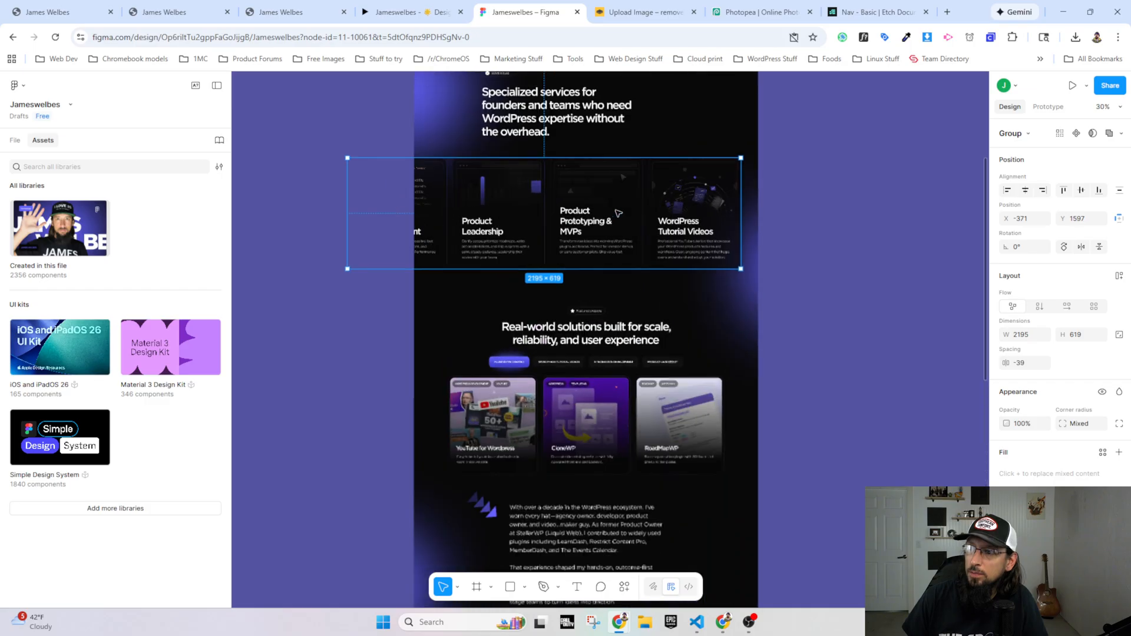
{"action": "scroll", "coordinate": [663, 233], "scroll_direction": "up", "scroll_amount": 2}
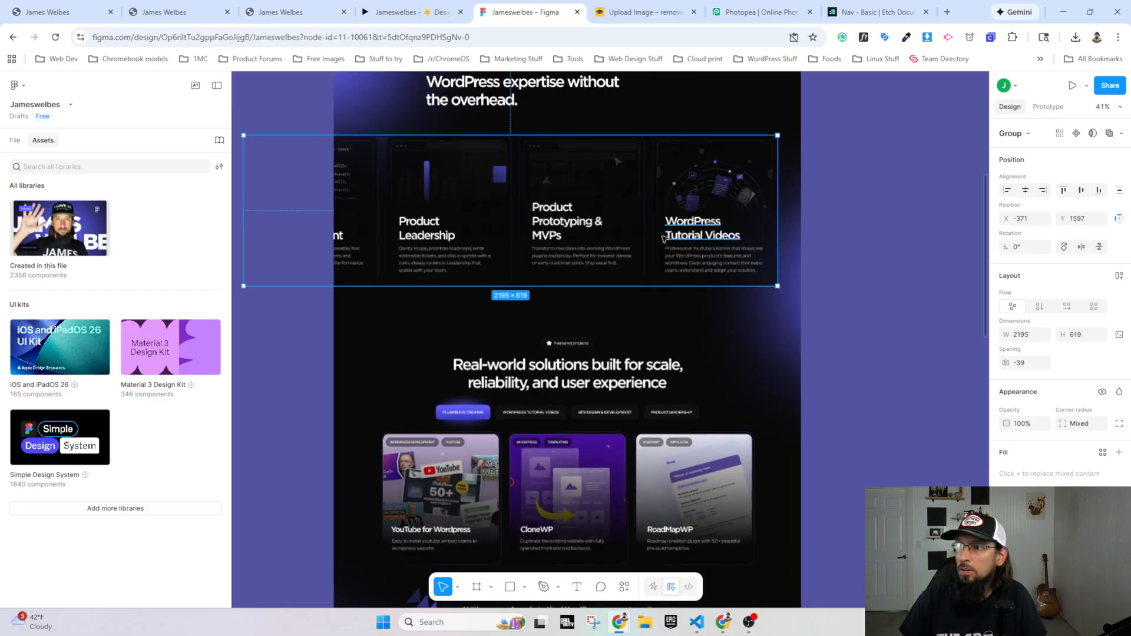
{"action": "key", "text": "ctrl+z"}
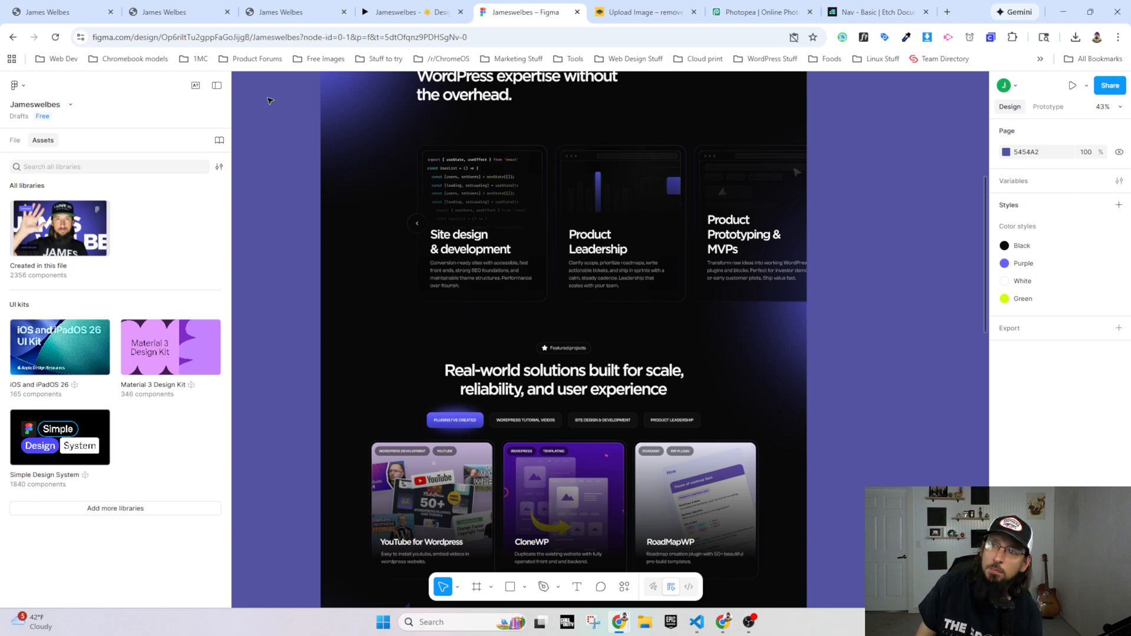
Step: Examine the Figma homepage design from the hero and services down to the approach section, and return to the live homepage
{"action": "scroll", "coordinate": [549, 170], "scroll_direction": "up", "scroll_amount": 1}
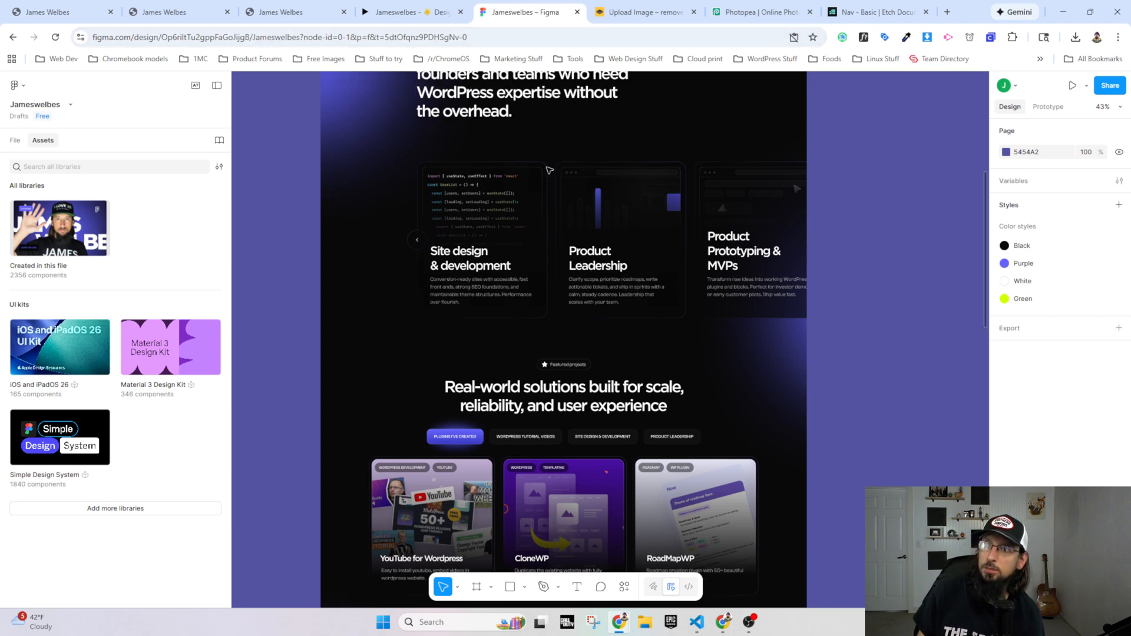
{"action": "scroll", "coordinate": [549, 171], "scroll_direction": "up", "scroll_amount": 5}
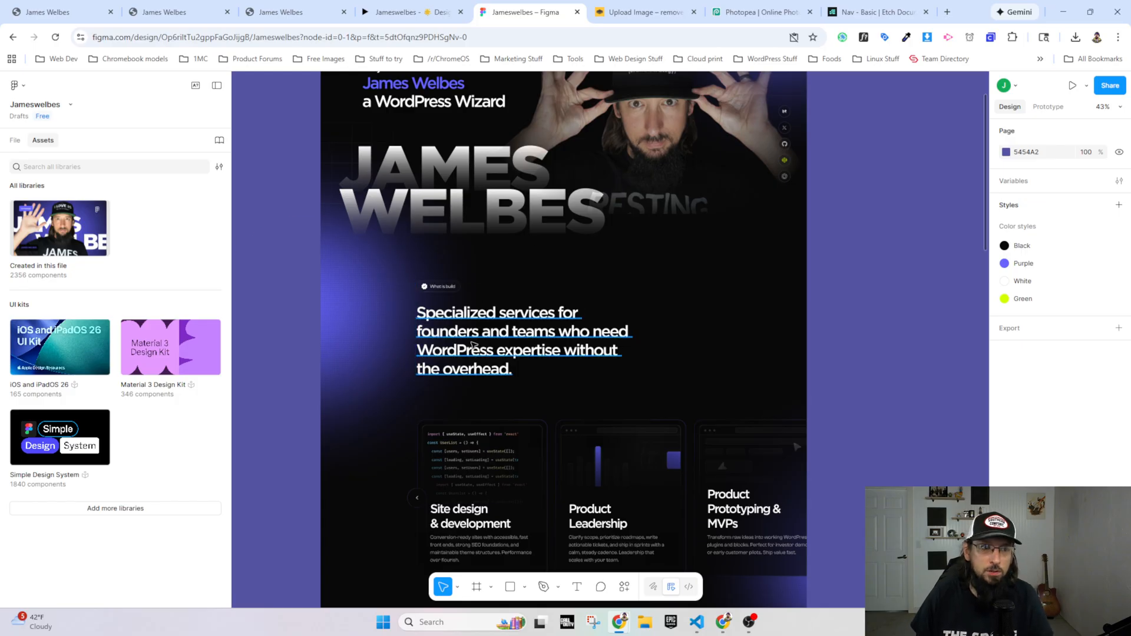
{"action": "scroll", "coordinate": [473, 346], "scroll_direction": "up", "scroll_amount": 1}
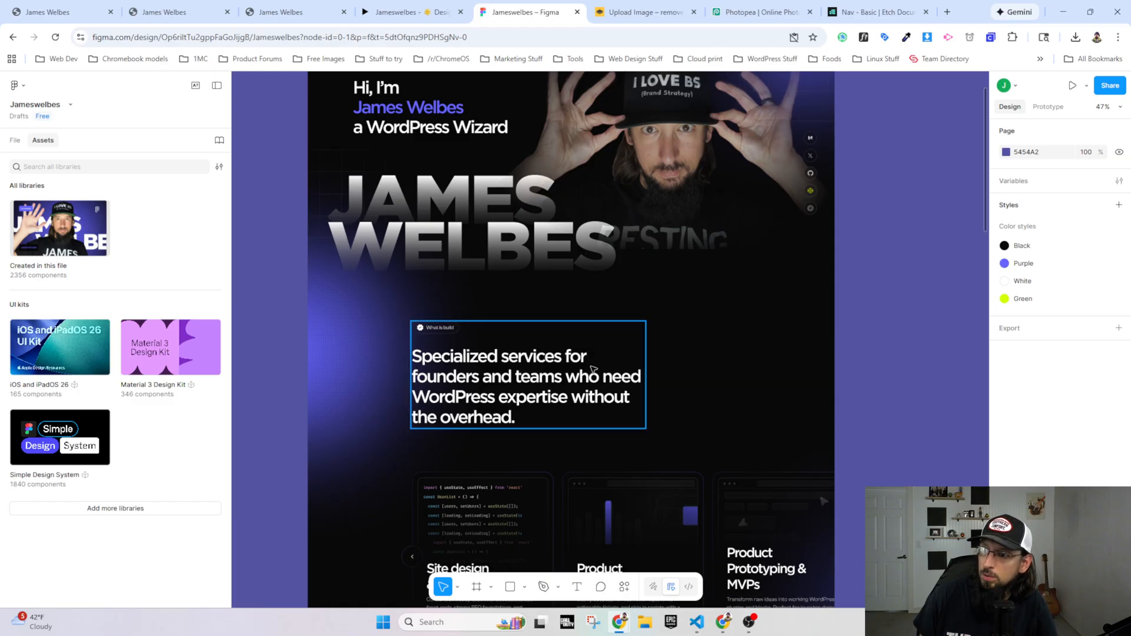
{"action": "scroll", "coordinate": [415, 413], "scroll_direction": "down", "scroll_amount": 3}
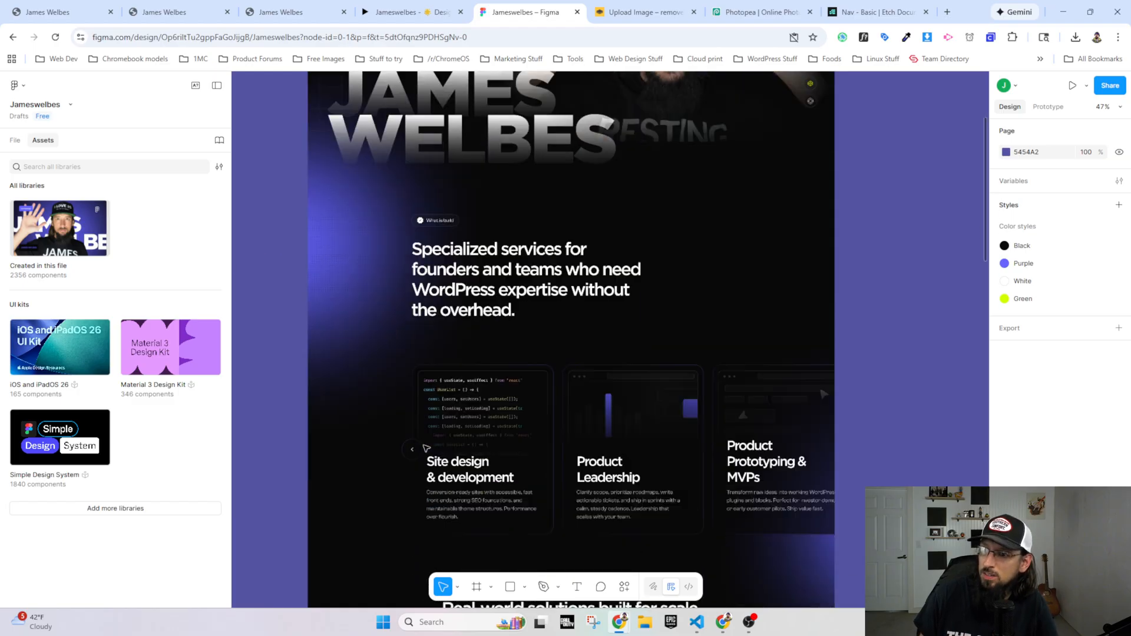
{"action": "scroll", "coordinate": [406, 364], "scroll_direction": "down", "scroll_amount": 7}
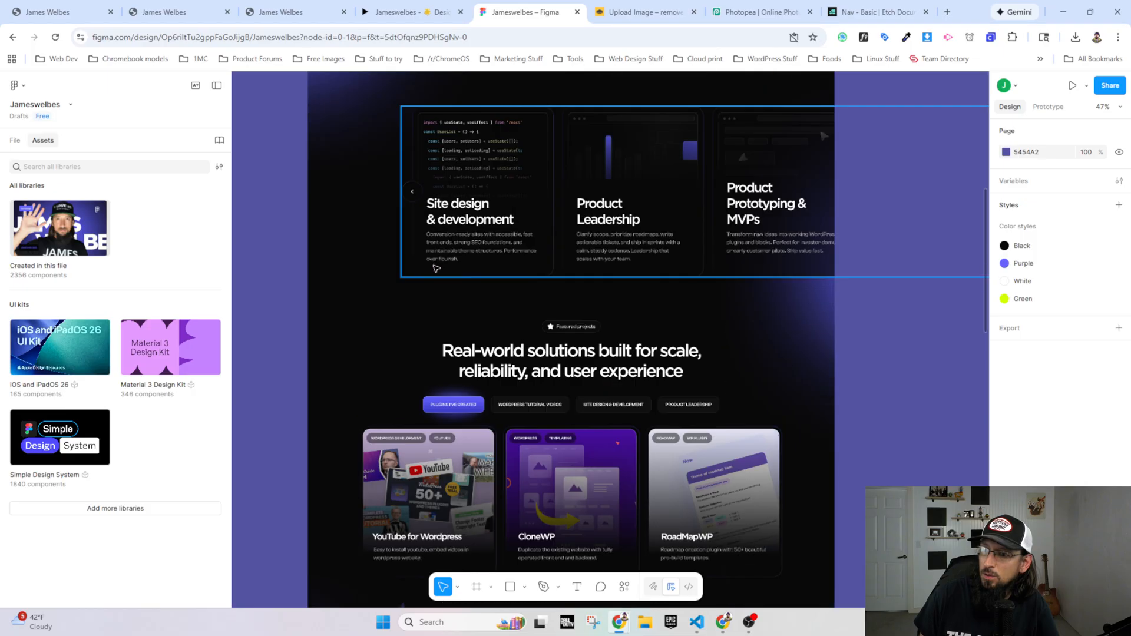
{"action": "scroll", "coordinate": [429, 306], "scroll_direction": "up", "scroll_amount": 3}
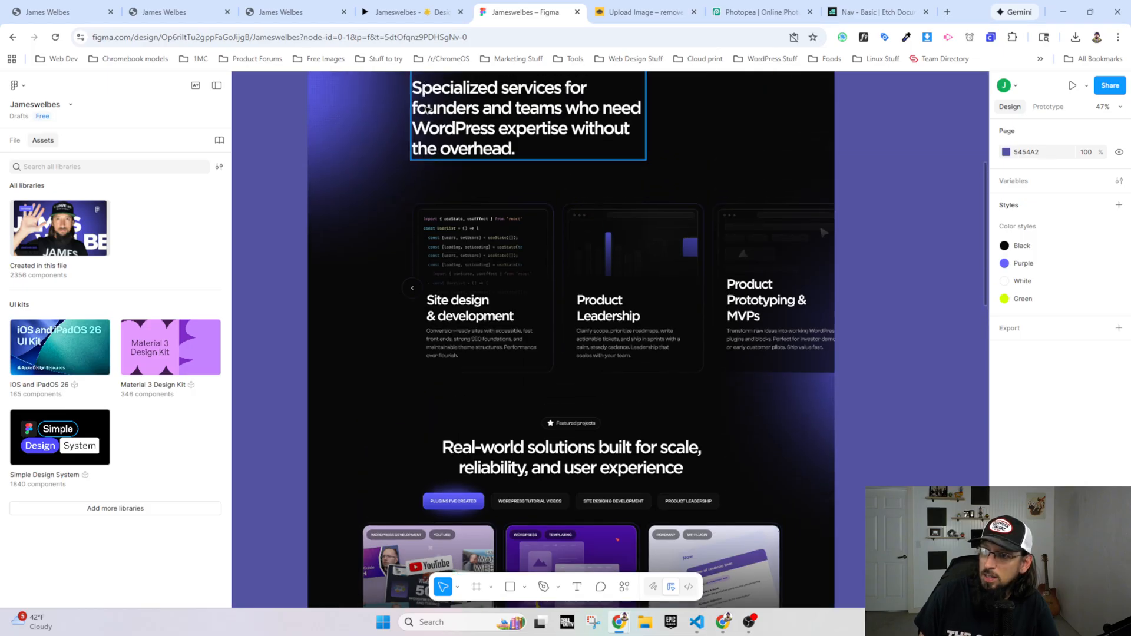
{"action": "scroll", "coordinate": [420, 347], "scroll_direction": "down", "scroll_amount": 14}
{"action": "scroll", "coordinate": [417, 353], "scroll_direction": "down", "scroll_amount": 7}
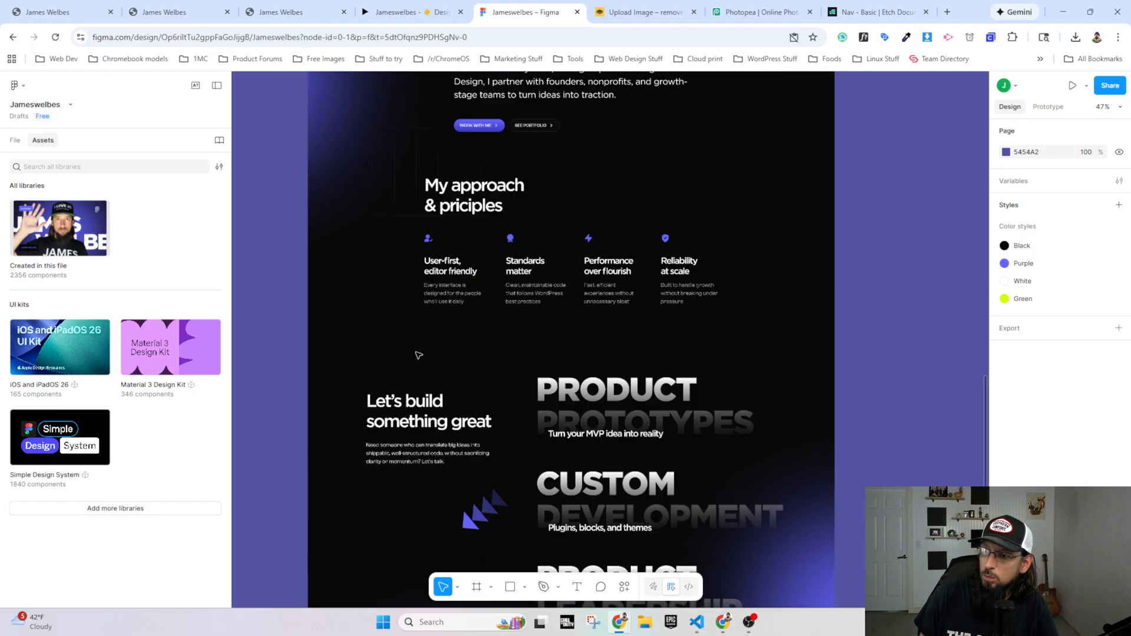
{"action": "scroll", "coordinate": [418, 347], "scroll_direction": "up", "scroll_amount": 20}
{"action": "scroll", "coordinate": [419, 334], "scroll_direction": "up", "scroll_amount": 5}
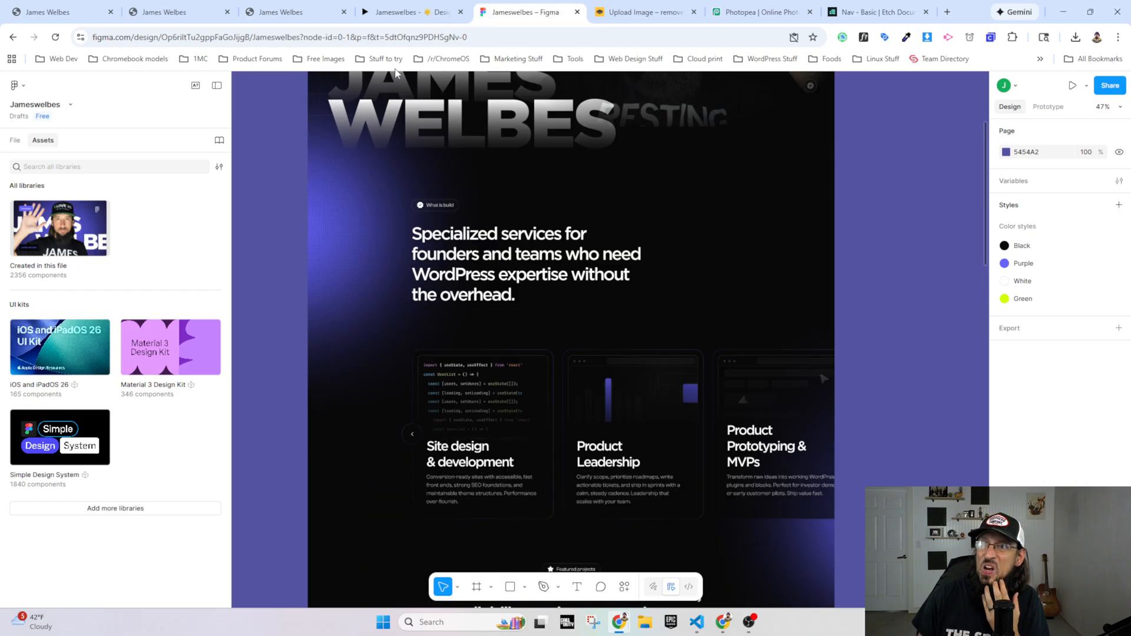
{"action": "left_click", "coordinate": [283, 12]}
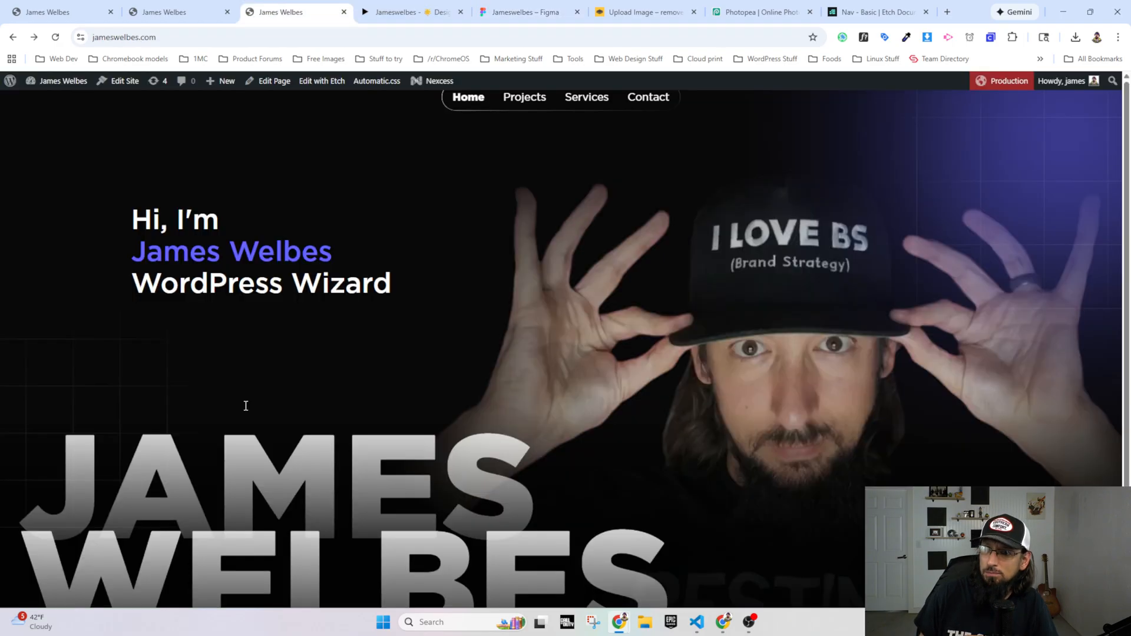
Step: Open the Home page in the Etch builder from the content hub and add a section below the hero
{"action": "scroll", "coordinate": [245, 404], "scroll_direction": "down", "scroll_amount": 1}
{"action": "left_click", "coordinate": [208, 11]}
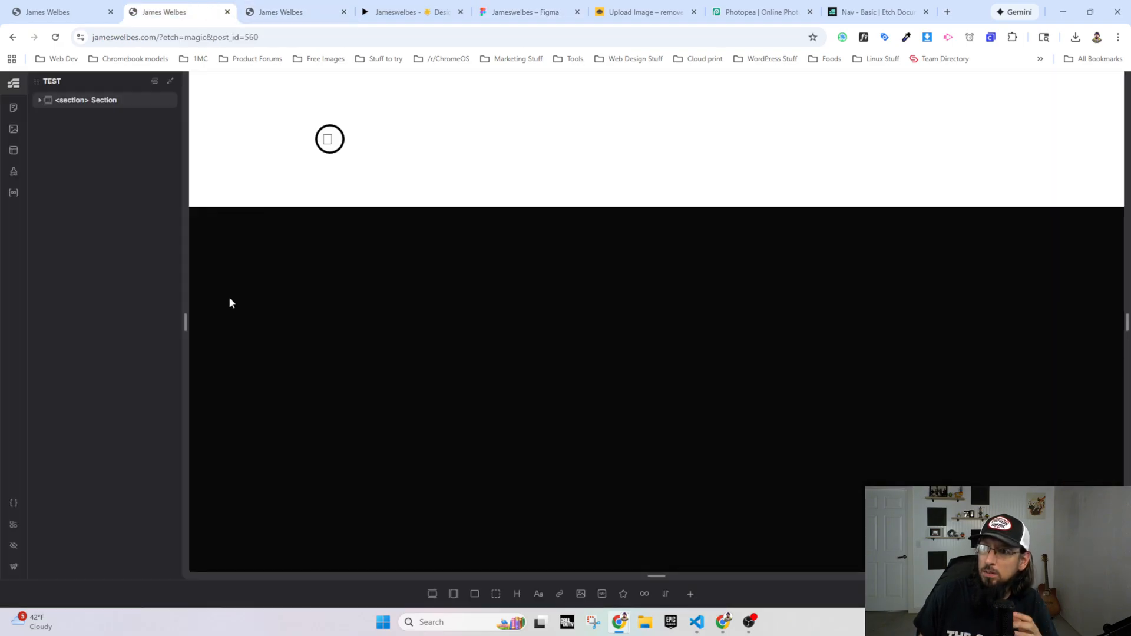
{"action": "left_click", "coordinate": [13, 115]}
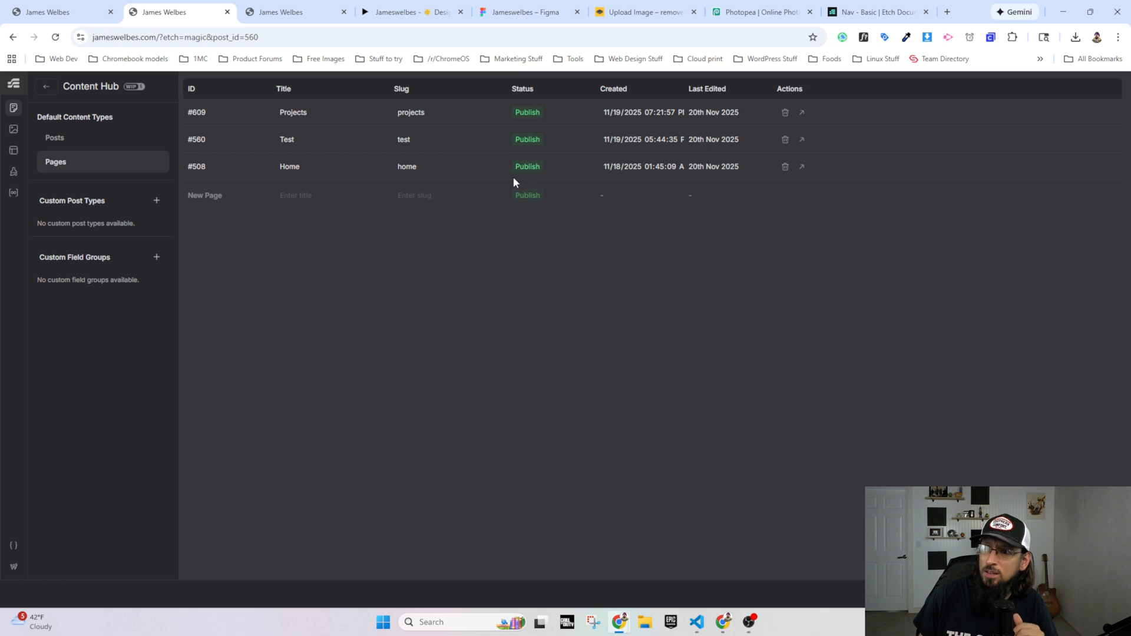
{"action": "left_click", "coordinate": [801, 167]}
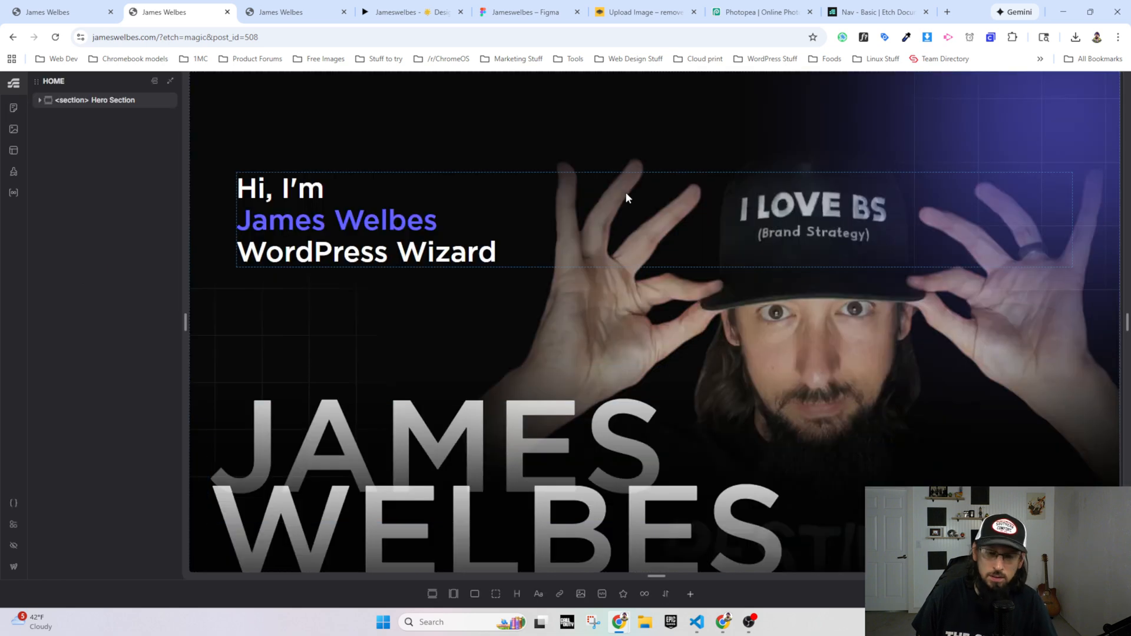
{"action": "left_click", "coordinate": [432, 594]}
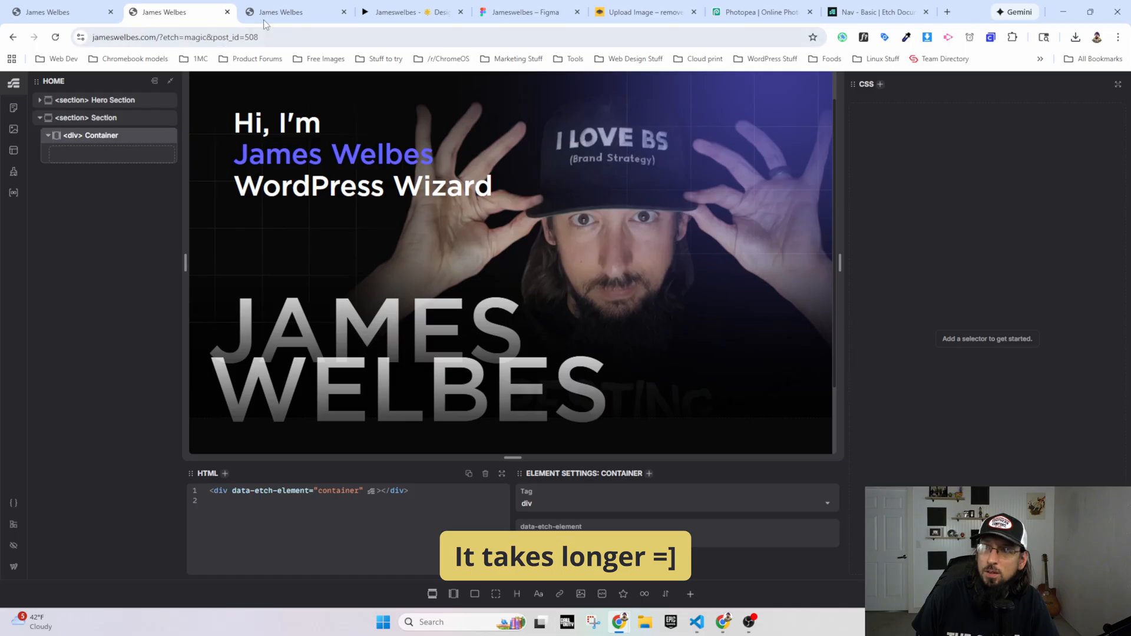
Step: Check the services section in the Figma prototype, name the new section "What I Build", and add a text element to its container
{"action": "left_click", "coordinate": [389, 13]}
{"action": "scroll", "coordinate": [306, 351], "scroll_direction": "up", "scroll_amount": 9}
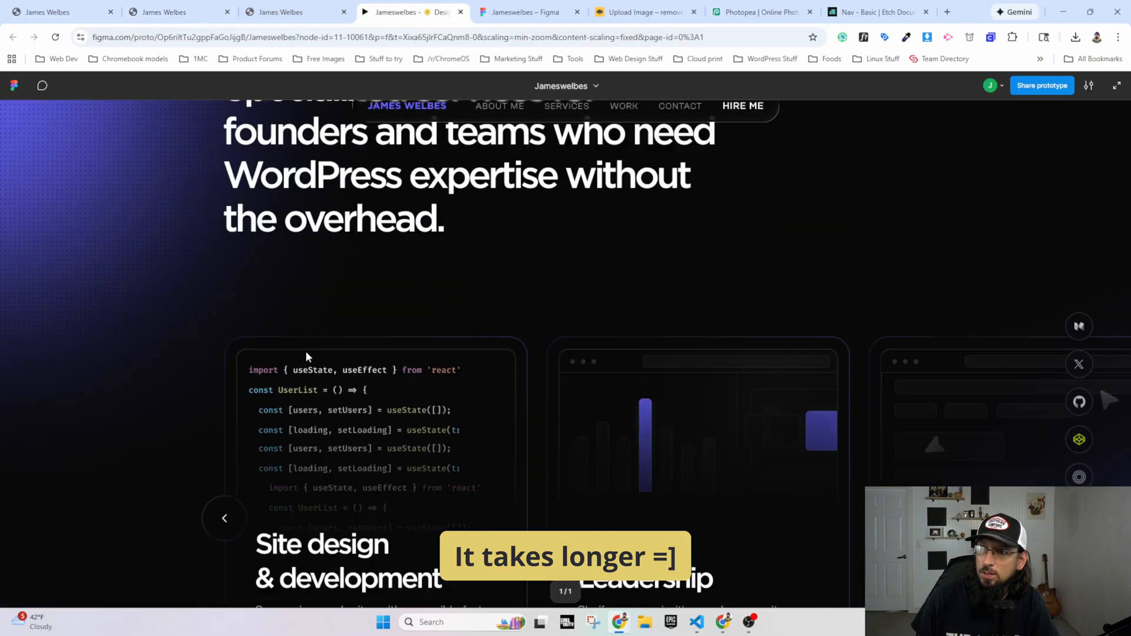
{"action": "scroll", "coordinate": [305, 351], "scroll_direction": "down", "scroll_amount": 4}
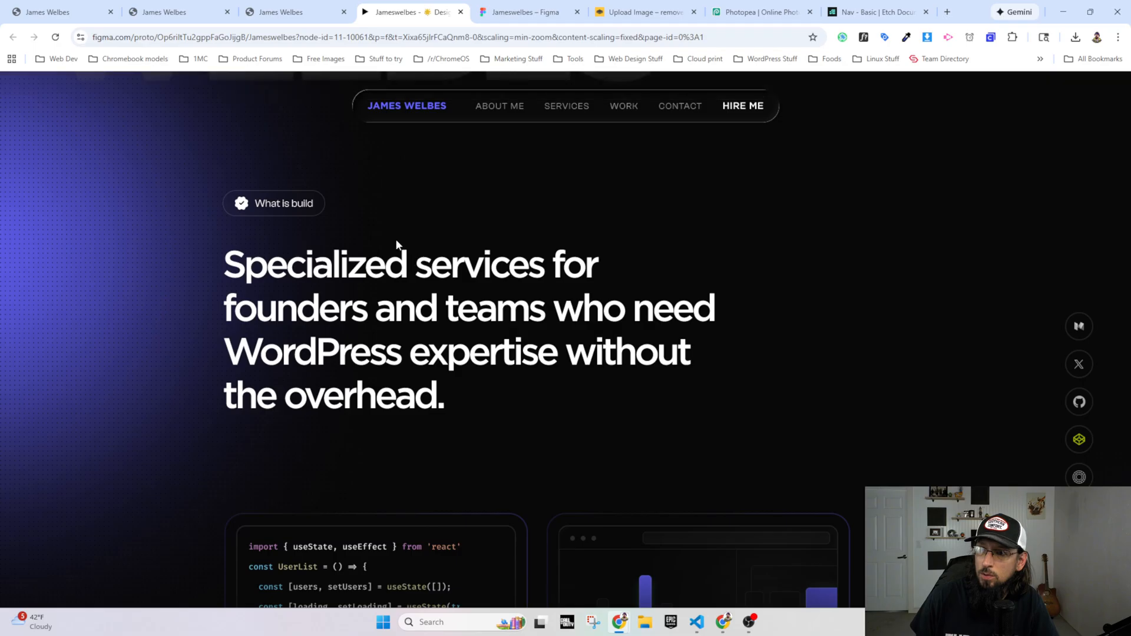
{"action": "left_click", "coordinate": [184, 17]}
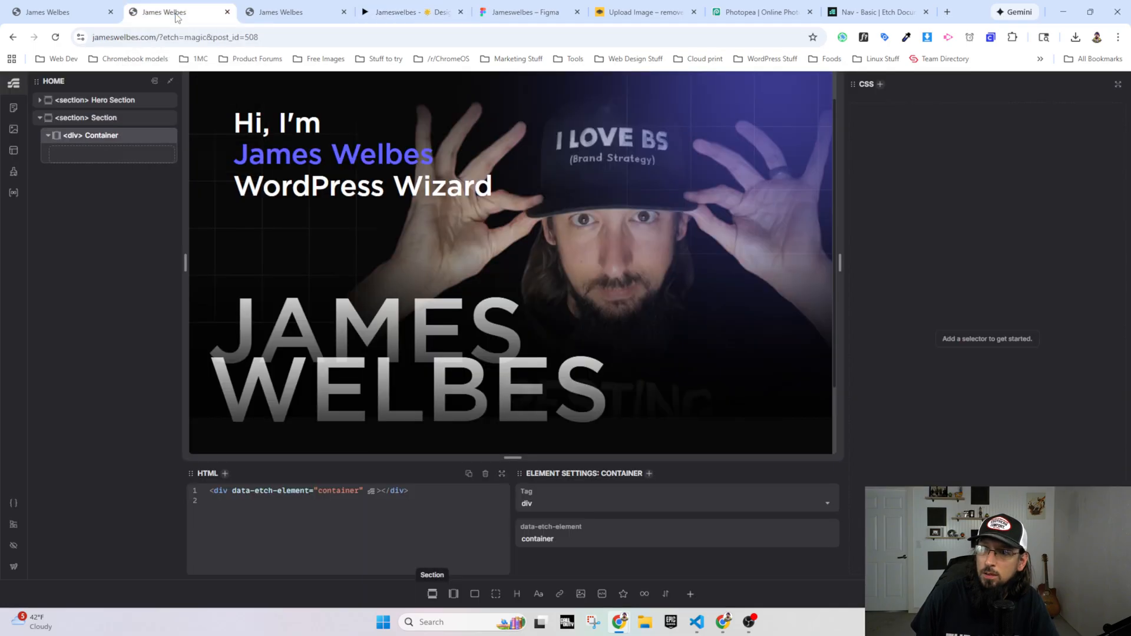
{"action": "double_click", "coordinate": [102, 120]}
{"action": "type", "text": "What I Build"}
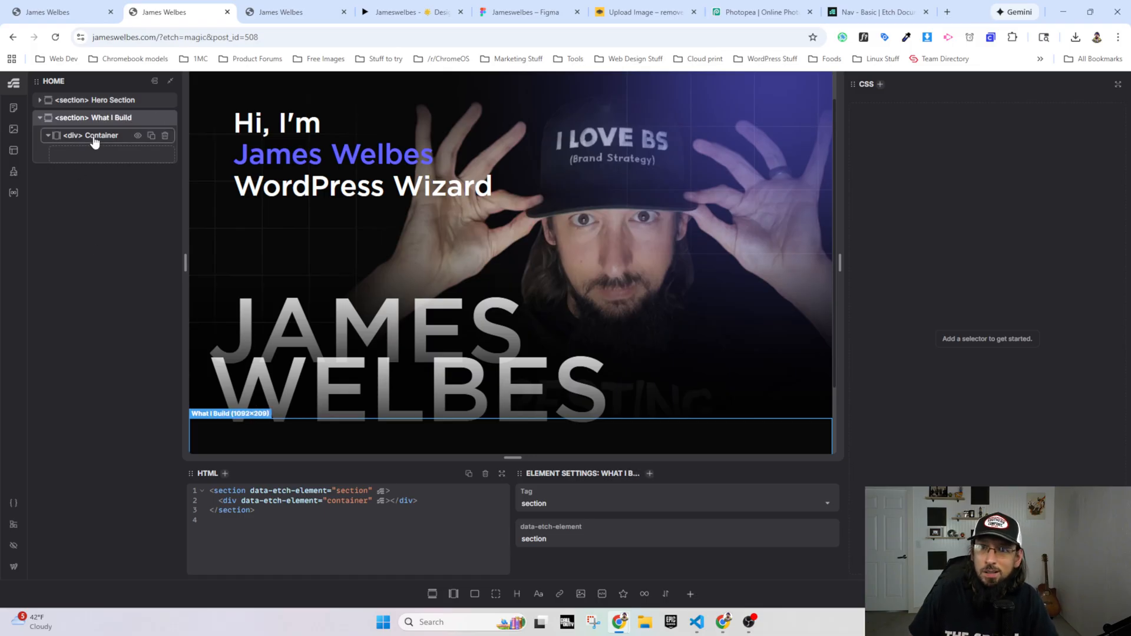
{"action": "left_click", "coordinate": [92, 136]}
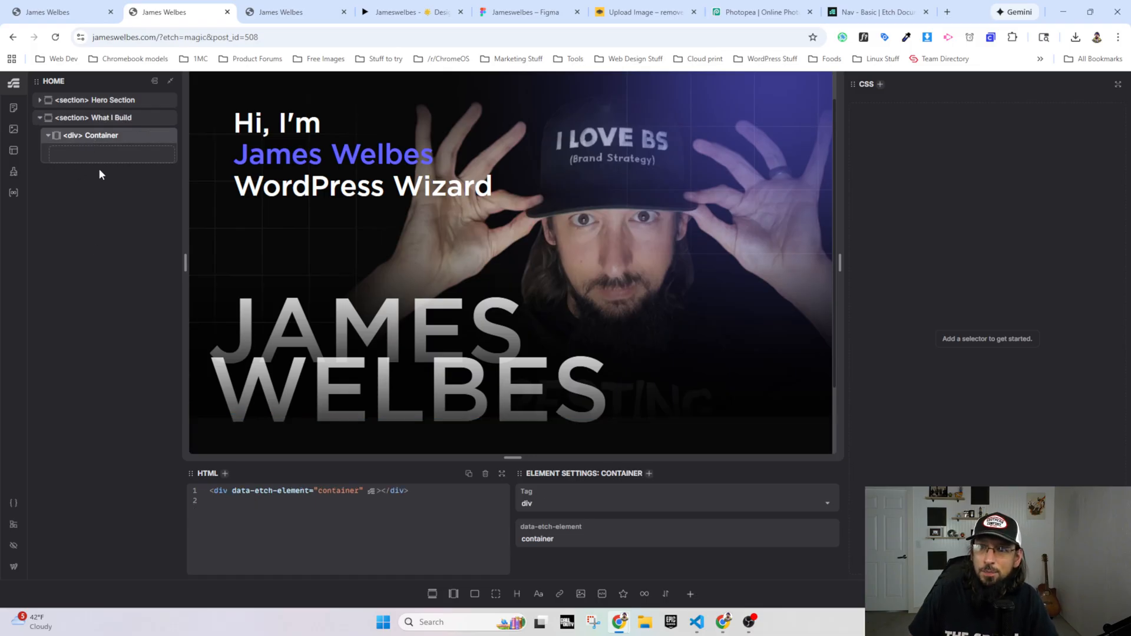
{"action": "left_click", "coordinate": [538, 594]}
Step: Compare the live homepage hero with the hero and services heading in the Figma prototype
{"action": "left_click", "coordinate": [280, 12]}
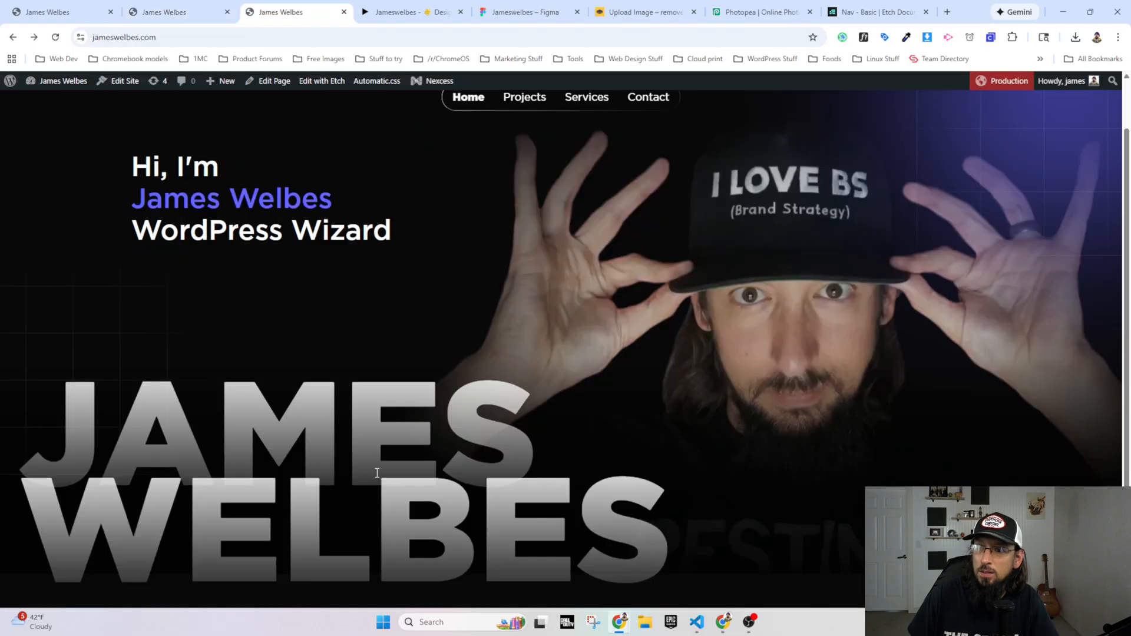
{"action": "left_click", "coordinate": [387, 13]}
{"action": "scroll", "coordinate": [411, 288], "scroll_direction": "up", "scroll_amount": 10}
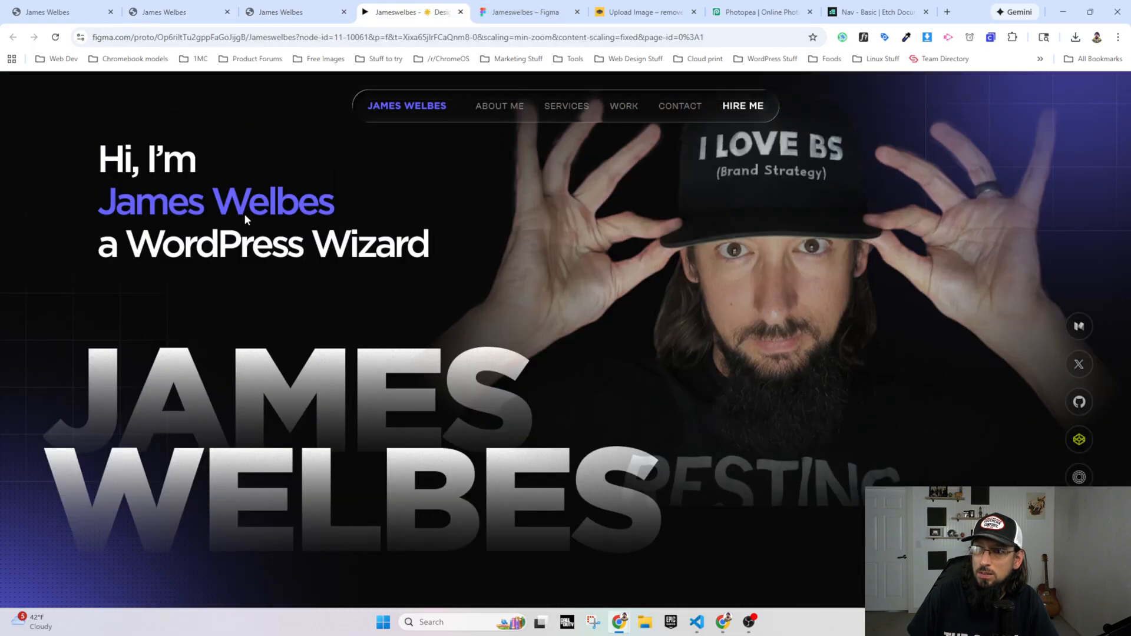
{"action": "scroll", "coordinate": [341, 316], "scroll_direction": "down", "scroll_amount": 8}
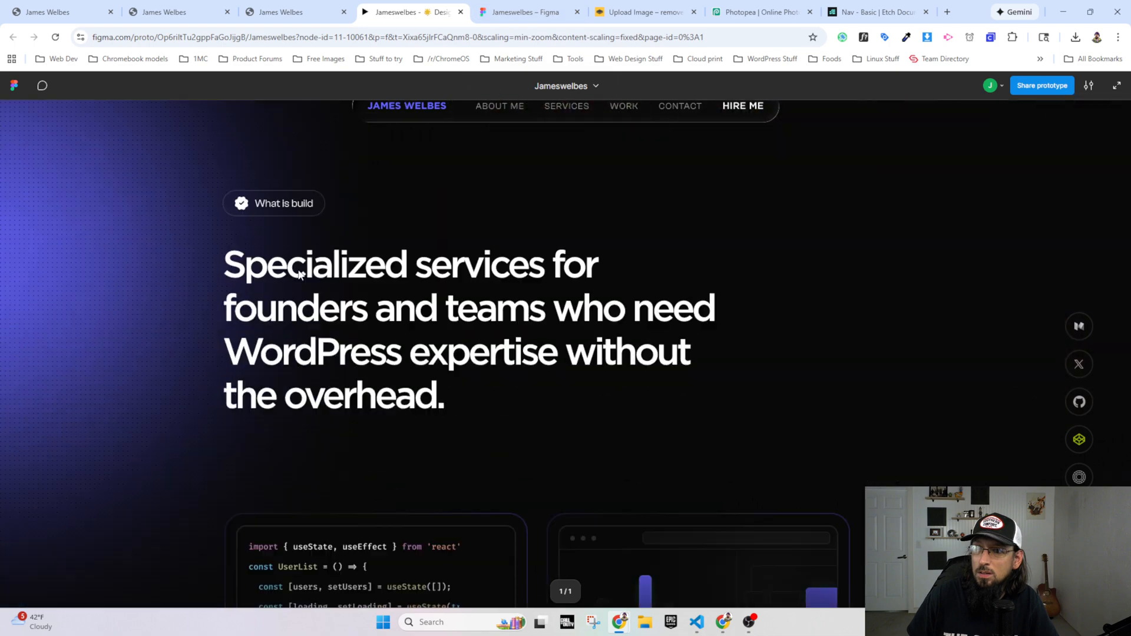
{"action": "scroll", "coordinate": [306, 330], "scroll_direction": "up", "scroll_amount": 3}
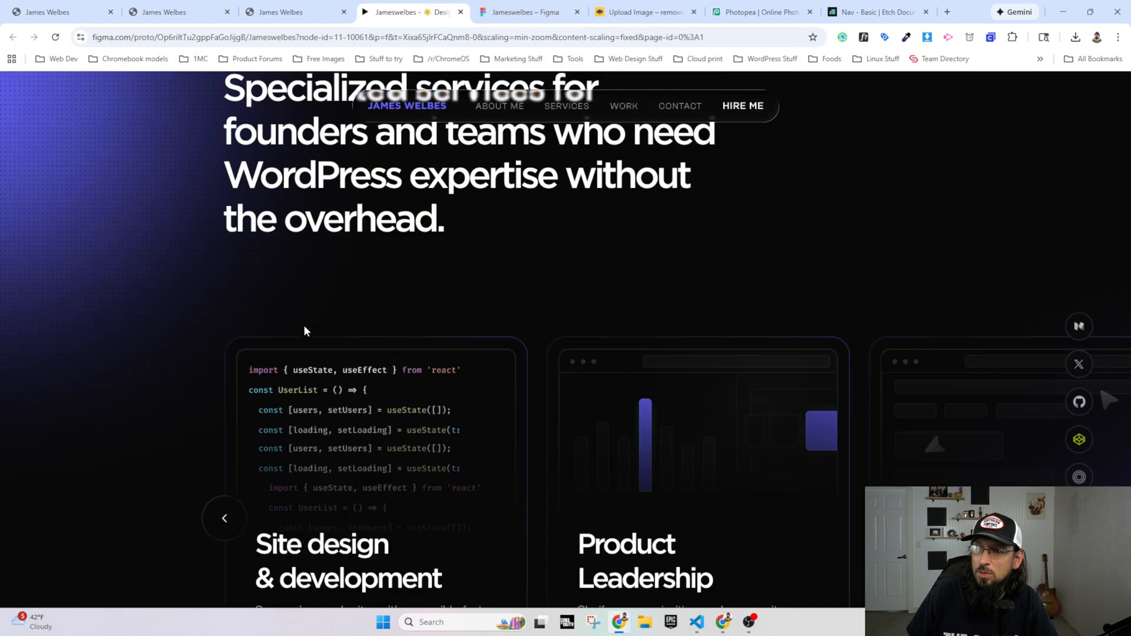
Step: In the Figma design file, inspect the typography of the services heading, hero intro, "Site design & development" card title and featured projects heading
{"action": "left_click", "coordinate": [518, 12]}
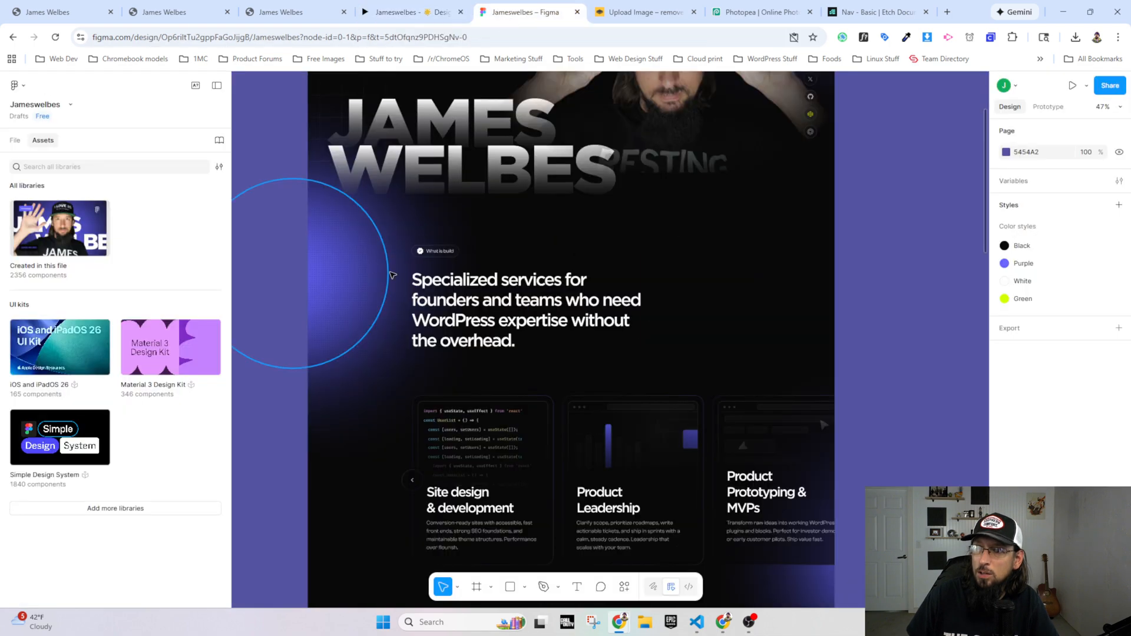
{"action": "left_click", "coordinate": [458, 284]}
{"action": "left_click", "coordinate": [458, 284]}
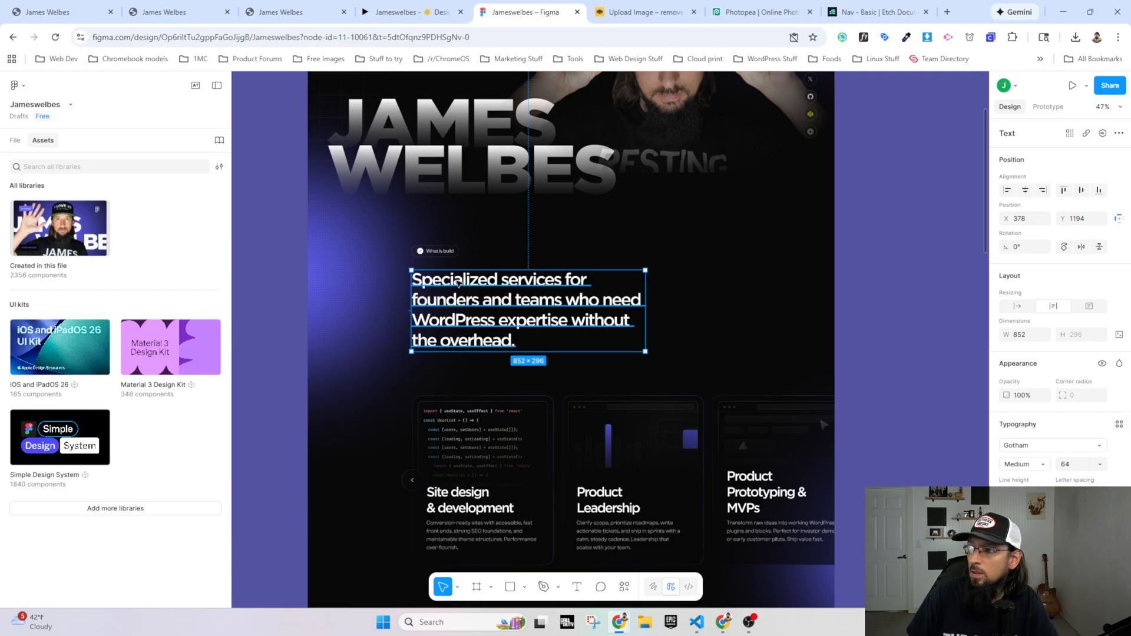
{"action": "scroll", "coordinate": [478, 365], "scroll_direction": "up", "scroll_amount": 2}
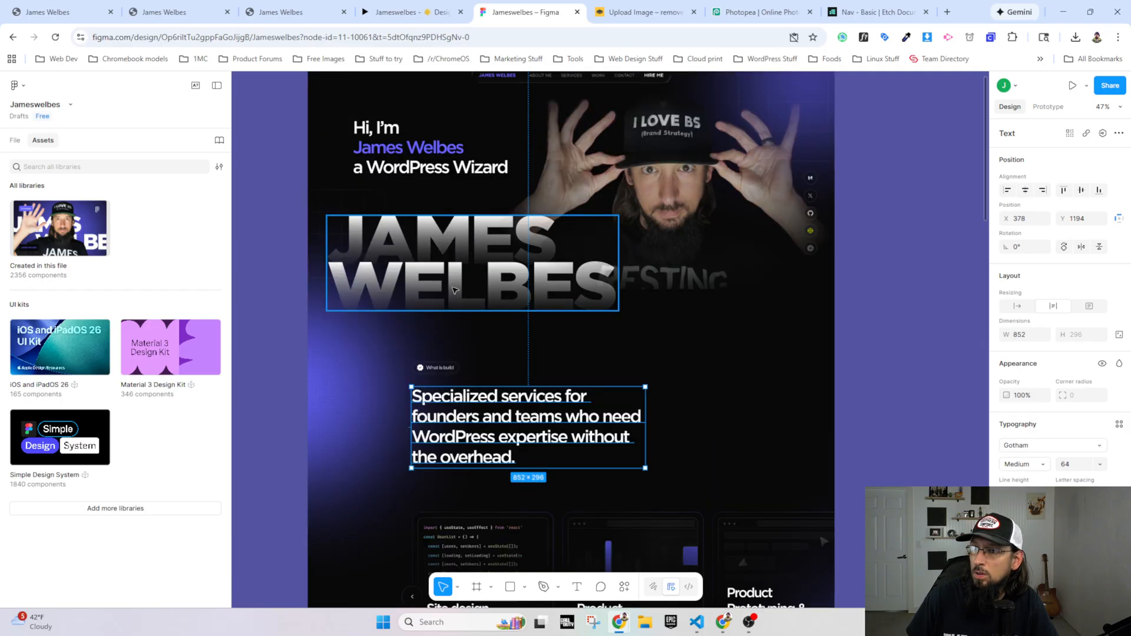
{"action": "left_click", "coordinate": [405, 178]}
{"action": "scroll", "coordinate": [422, 390], "scroll_direction": "down", "scroll_amount": 4}
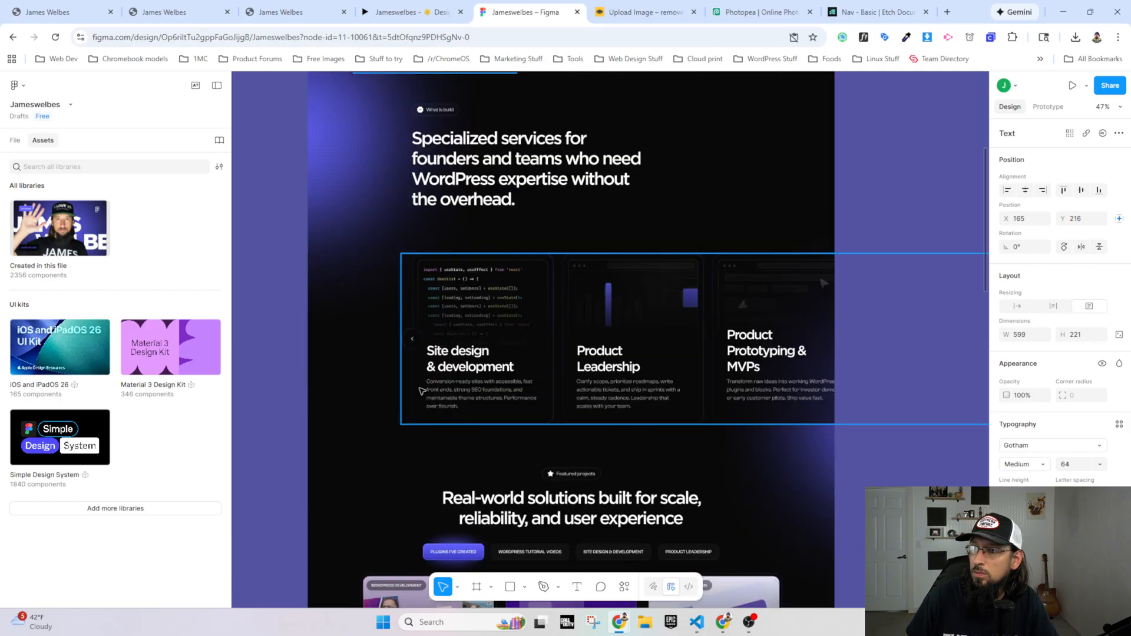
{"action": "left_click", "coordinate": [465, 366]}
{"action": "left_click", "coordinate": [464, 368]}
{"action": "left_click", "coordinate": [463, 368]}
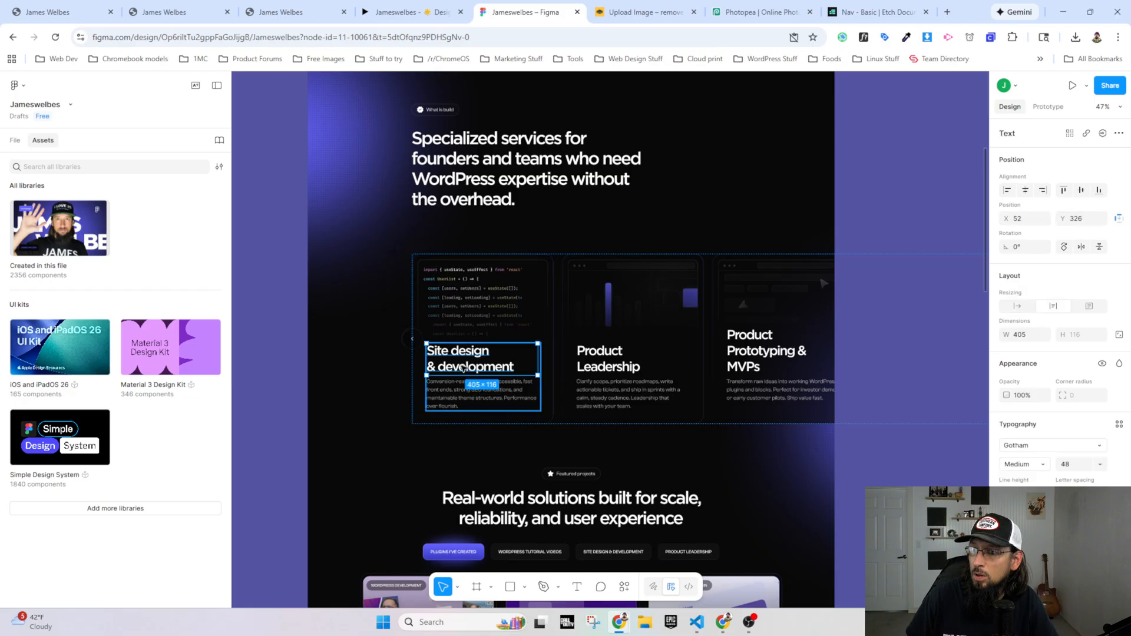
{"action": "left_click", "coordinate": [489, 502]}
{"action": "left_click", "coordinate": [488, 502]}
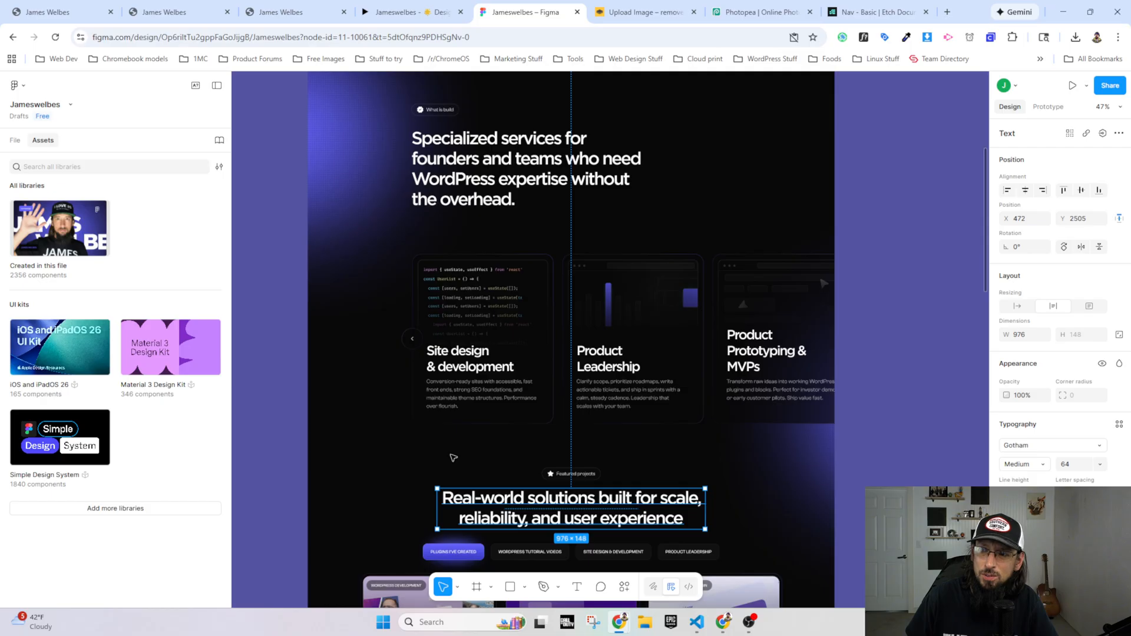
Step: Inspect the typography of the "My approach & priciples" and "Let's build something great" headings, and view the design down to the footer
{"action": "scroll", "coordinate": [459, 467], "scroll_direction": "down", "scroll_amount": 15}
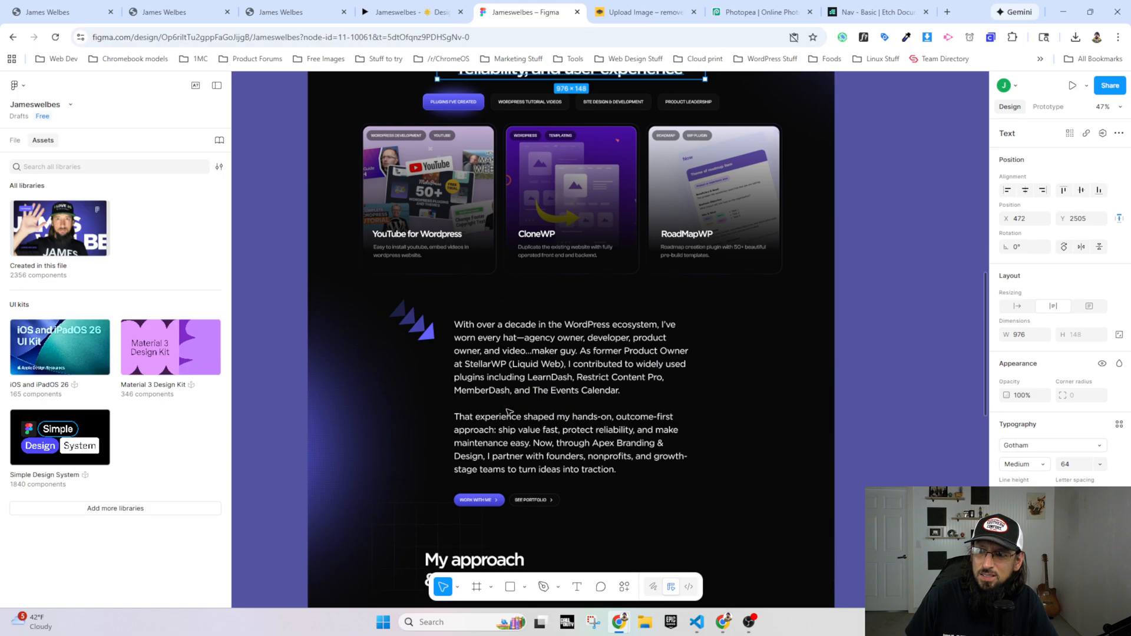
{"action": "left_click", "coordinate": [451, 311]}
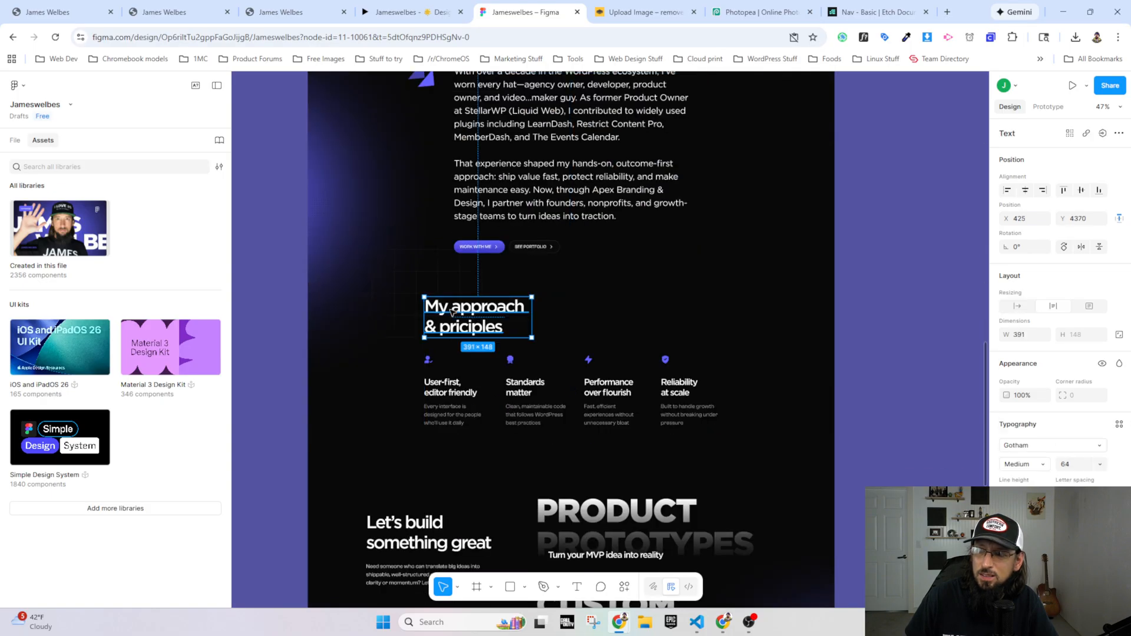
{"action": "scroll", "coordinate": [451, 311], "scroll_direction": "down", "scroll_amount": 1}
{"action": "left_click", "coordinate": [392, 476]}
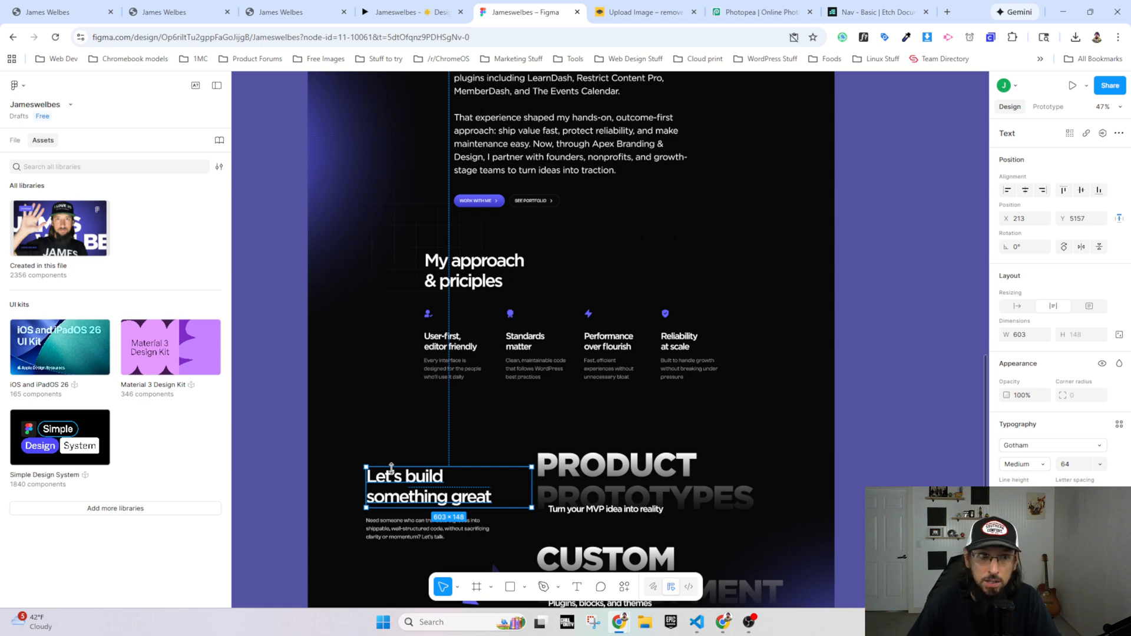
{"action": "scroll", "coordinate": [460, 377], "scroll_direction": "down", "scroll_amount": 2}
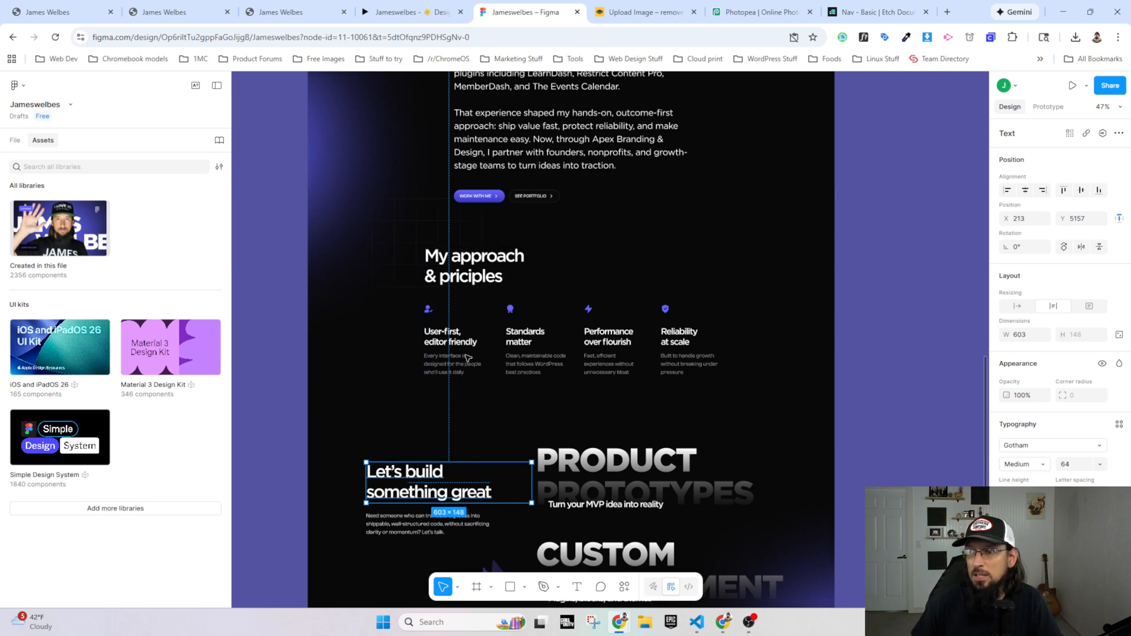
{"action": "scroll", "coordinate": [515, 314], "scroll_direction": "down", "scroll_amount": 2}
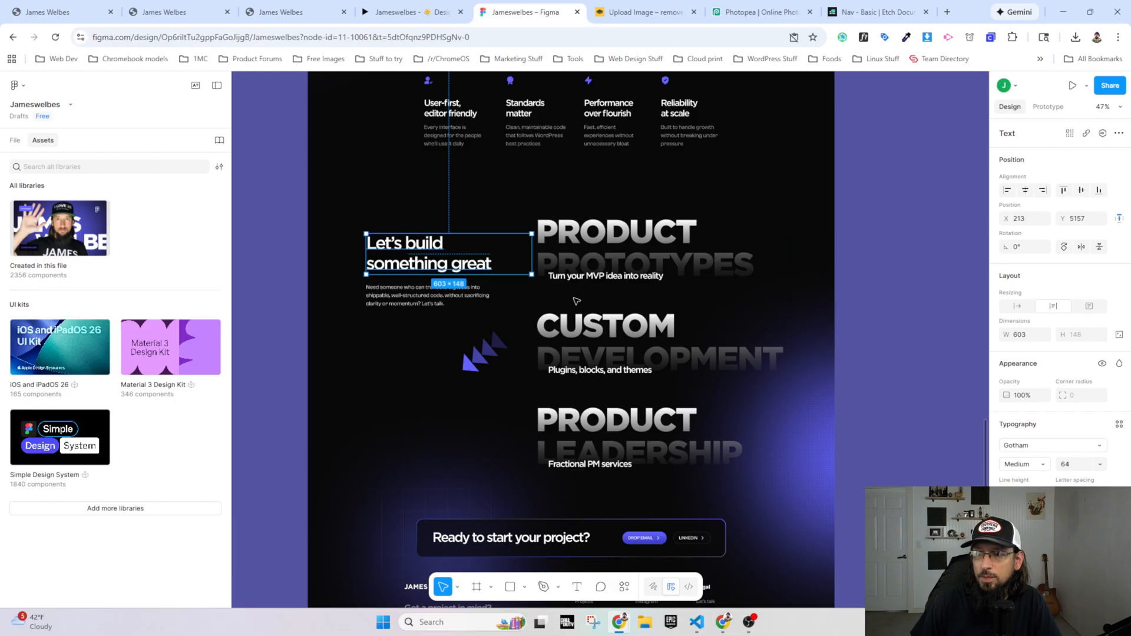
{"action": "scroll", "coordinate": [582, 289], "scroll_direction": "down", "scroll_amount": 2}
{"action": "scroll", "coordinate": [582, 289], "scroll_direction": "down", "scroll_amount": 1}
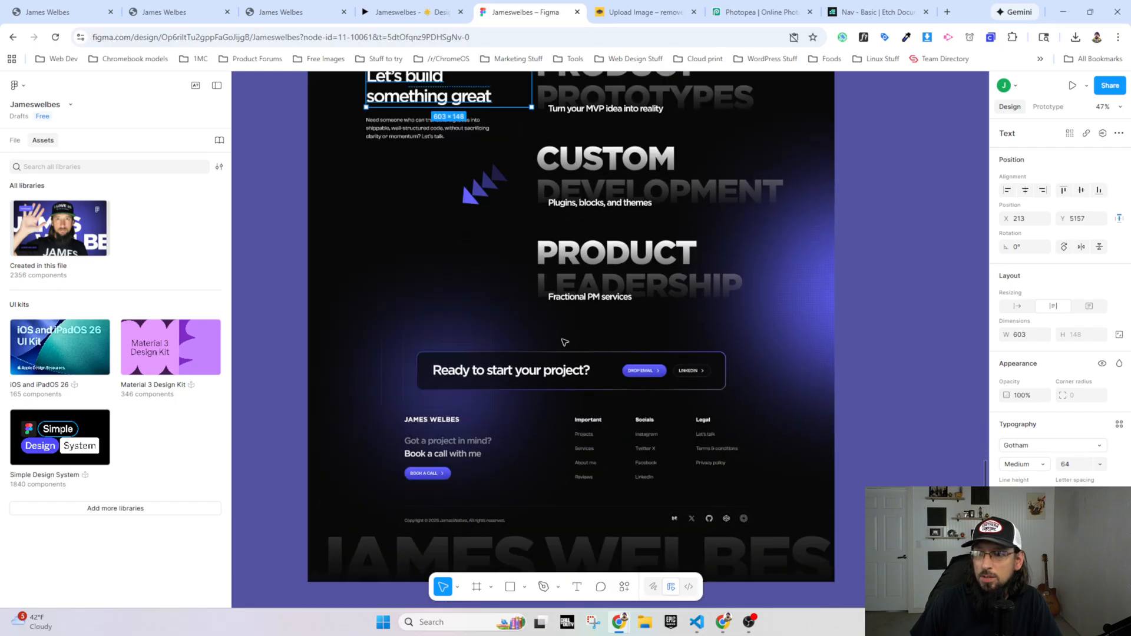
{"action": "scroll", "coordinate": [565, 340], "scroll_direction": "up", "scroll_amount": 15}
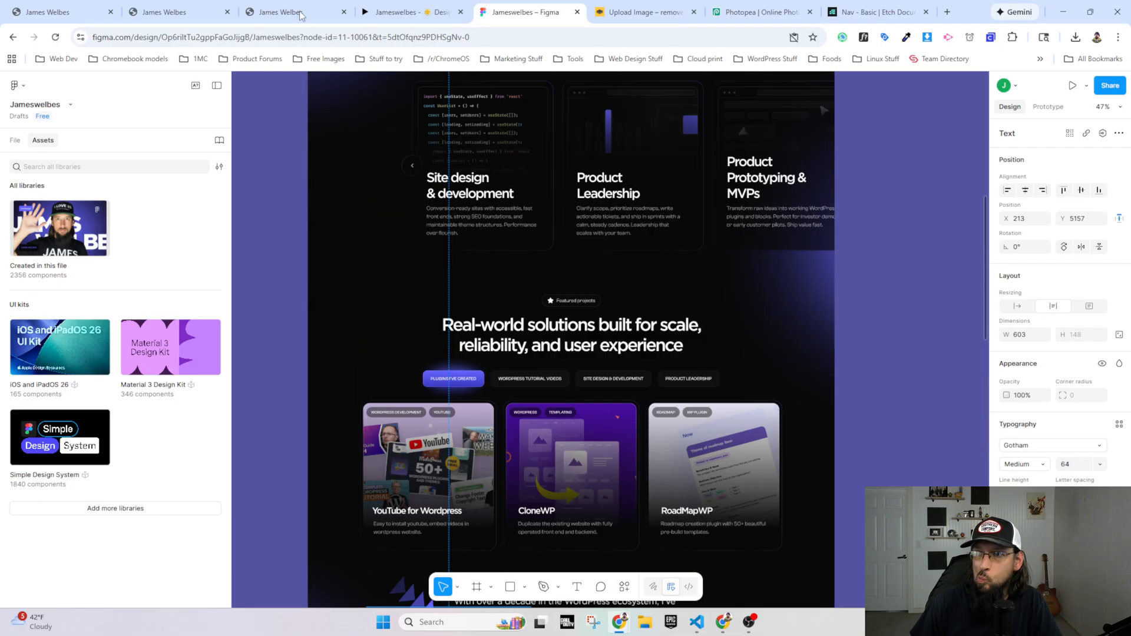
Step: Return to the Etch builder and add the class .h2 to the text element in the What I Build section
{"action": "left_click", "coordinate": [297, 13]}
{"action": "left_click", "coordinate": [177, 12]}
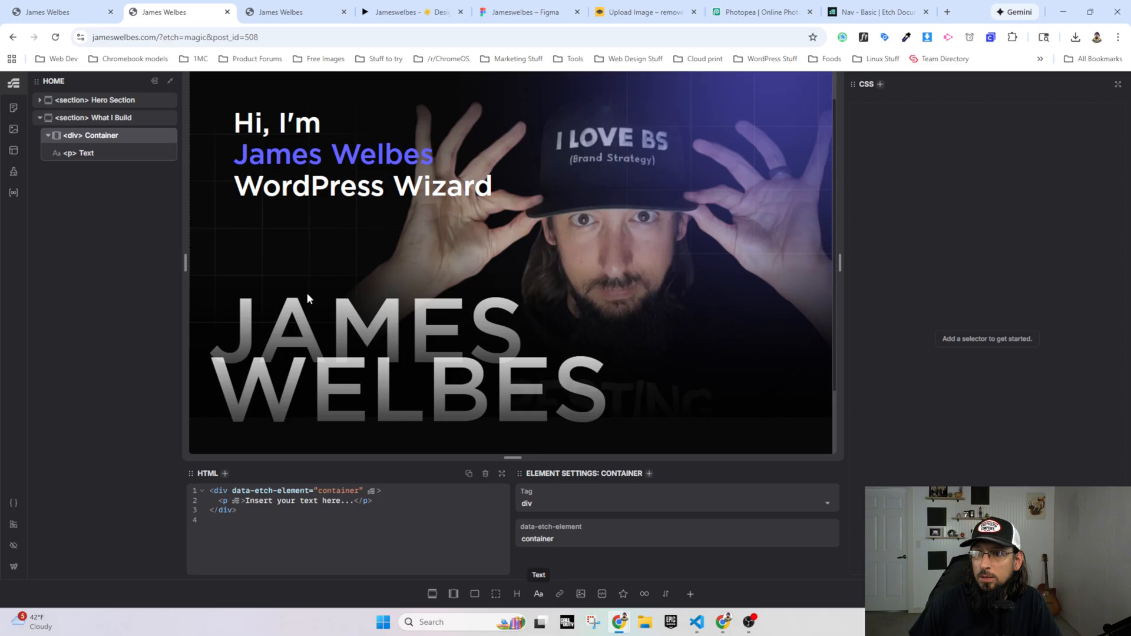
{"action": "scroll", "coordinate": [308, 300], "scroll_direction": "down", "scroll_amount": 2}
{"action": "left_click", "coordinate": [334, 394]}
{"action": "key", "text": "period"}
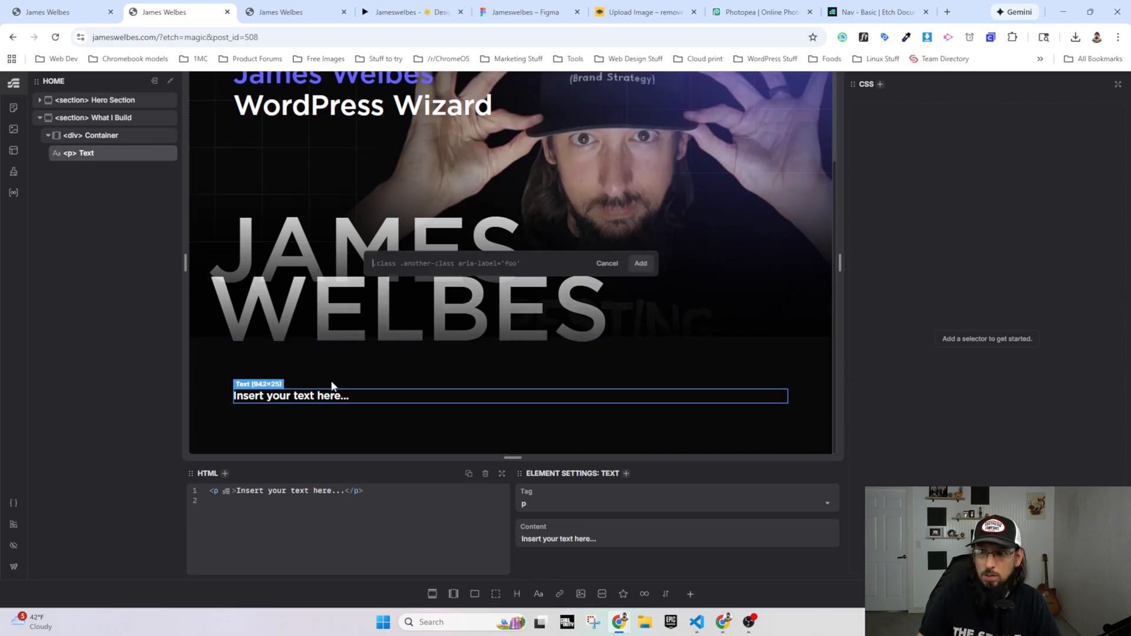
{"action": "type", "text": ".h2"}
{"action": "key", "text": "Return"}
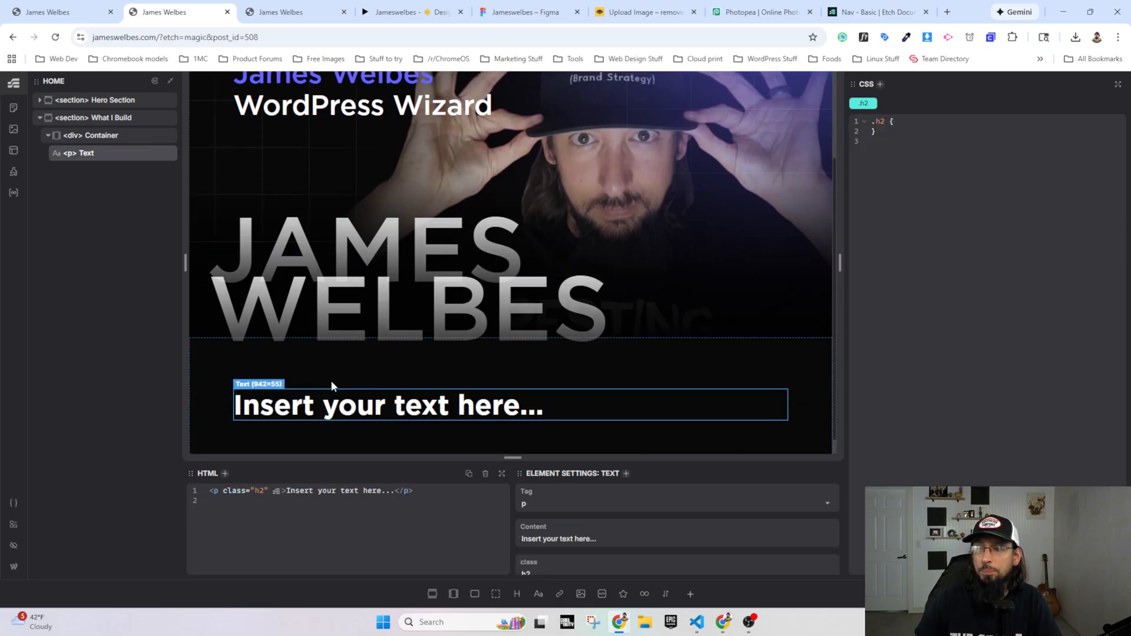
Step: Find the "Specialized services for founders and teams" heading in the Figma design file and copy its full text
{"action": "key", "text": "ctrl+Tab"}
{"action": "key", "text": "ctrl+Tab"}
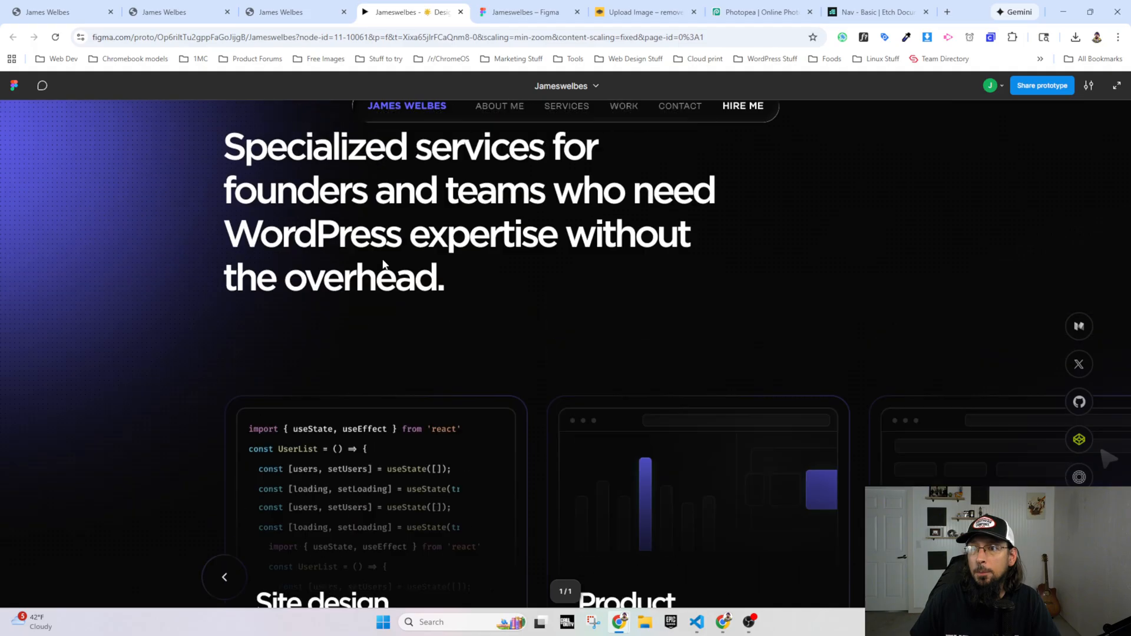
{"action": "scroll", "coordinate": [384, 263], "scroll_direction": "up", "scroll_amount": 3}
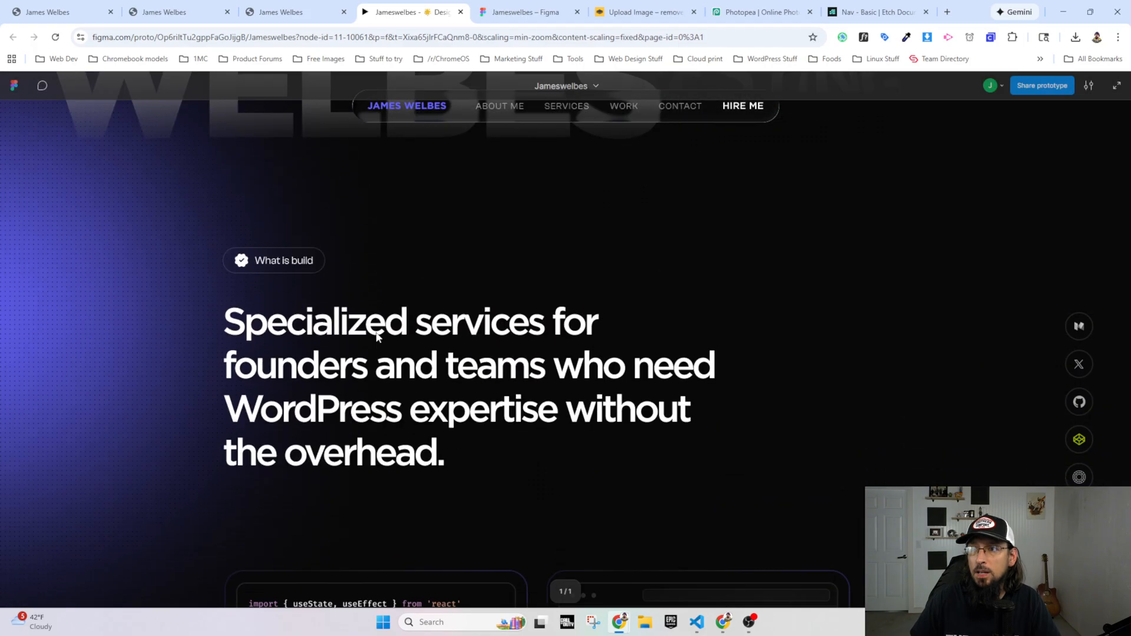
{"action": "scroll", "coordinate": [377, 337], "scroll_direction": "down", "scroll_amount": 2}
{"action": "key", "text": "ctrl+Tab"}
{"action": "scroll", "coordinate": [459, 461], "scroll_direction": "up", "scroll_amount": 10}
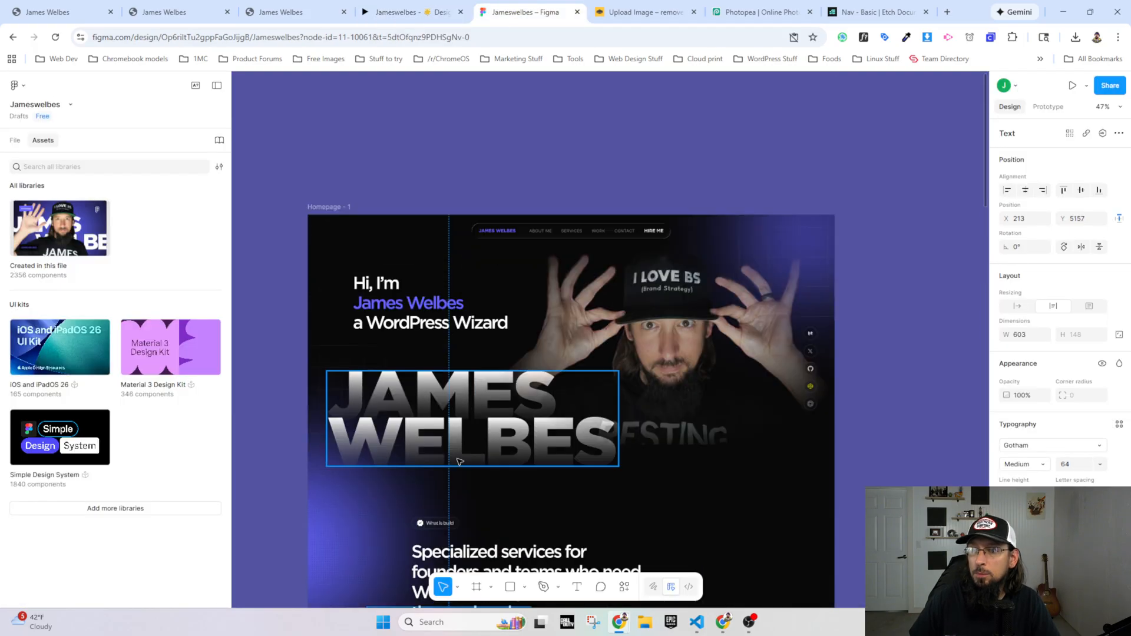
{"action": "scroll", "coordinate": [459, 462], "scroll_direction": "down", "scroll_amount": 2}
{"action": "double_click", "coordinate": [476, 458]}
{"action": "key", "text": "Escape"}
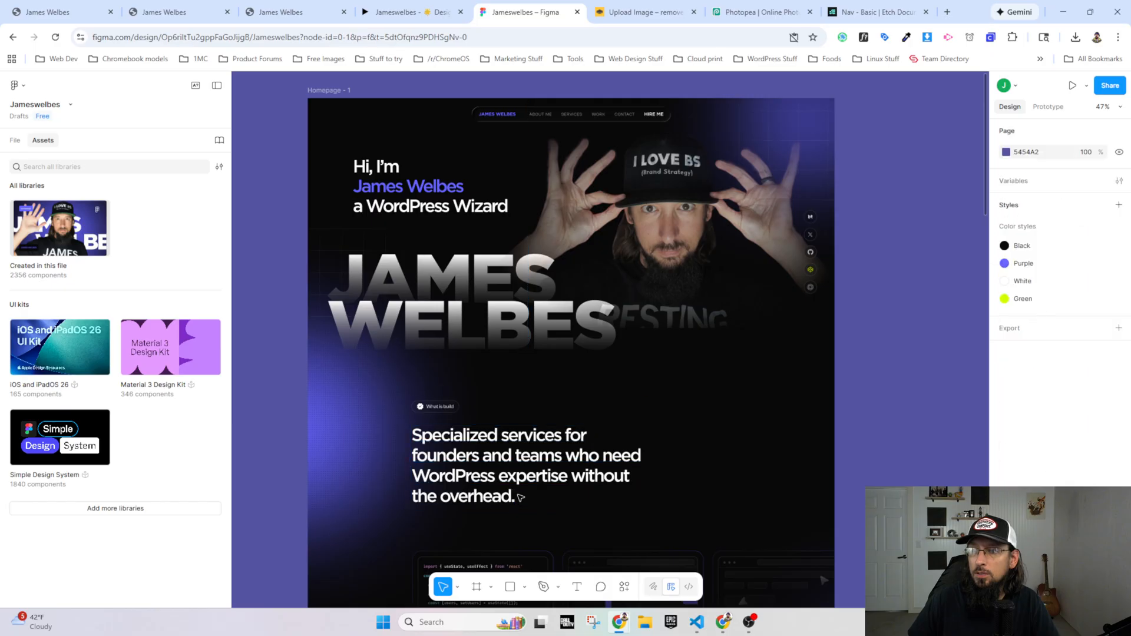
{"action": "double_click", "coordinate": [517, 497]}
{"action": "key", "text": "ctrl+c"}
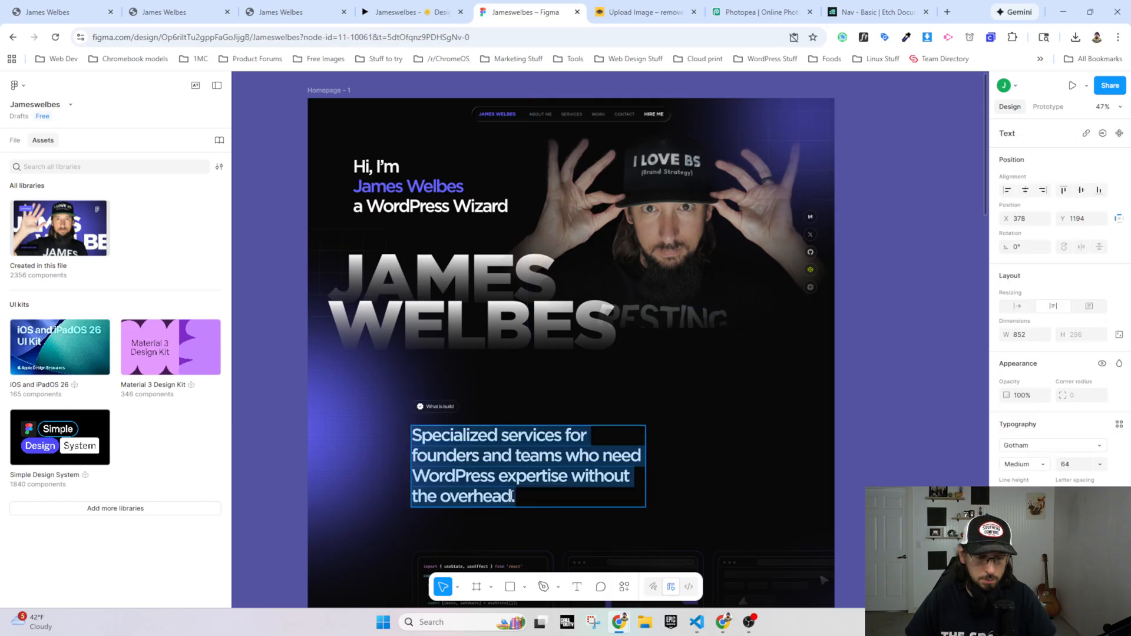
Step: In the Etch builder, replace the text element's placeholder content with "Specialized services for founders and teams who need WordPress expertise without the overhead."
{"action": "left_click", "coordinate": [312, 13]}
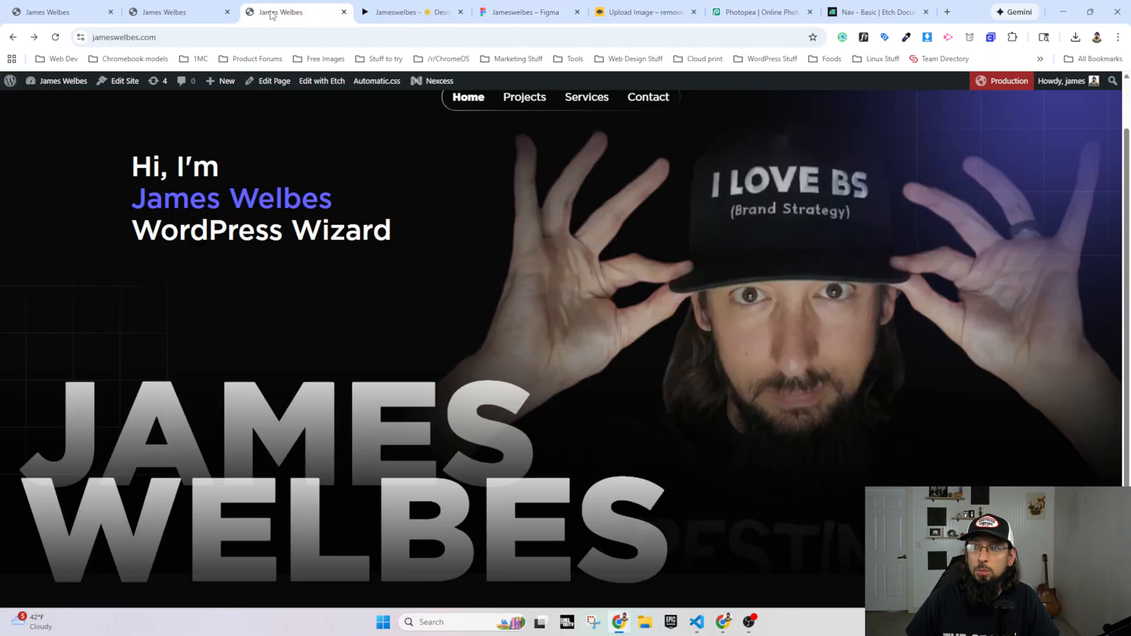
{"action": "left_click", "coordinate": [175, 12]}
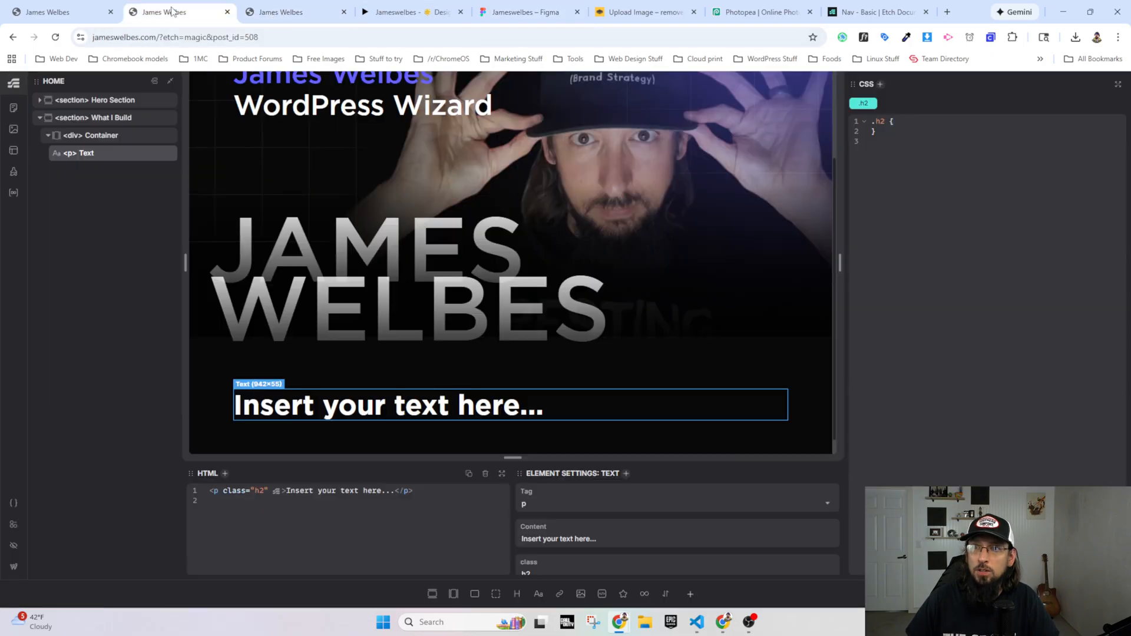
{"action": "left_click", "coordinate": [554, 539]}
{"action": "key", "text": "ctrl+a"}
{"action": "key", "text": "ctrl+v"}
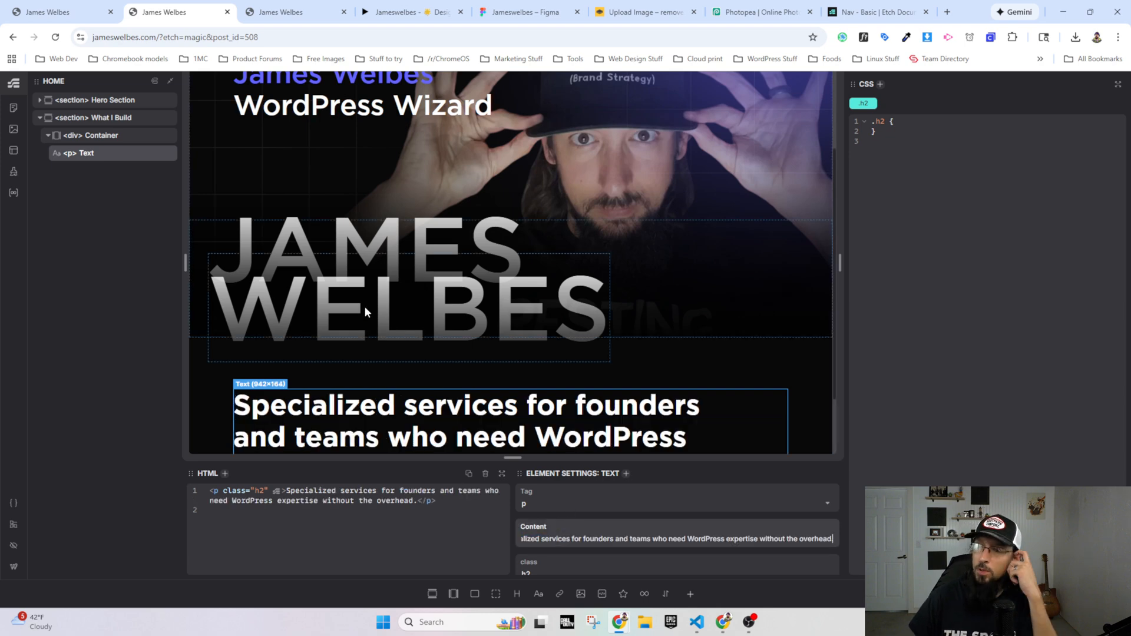
{"action": "scroll", "coordinate": [364, 306], "scroll_direction": "down", "scroll_amount": 1}
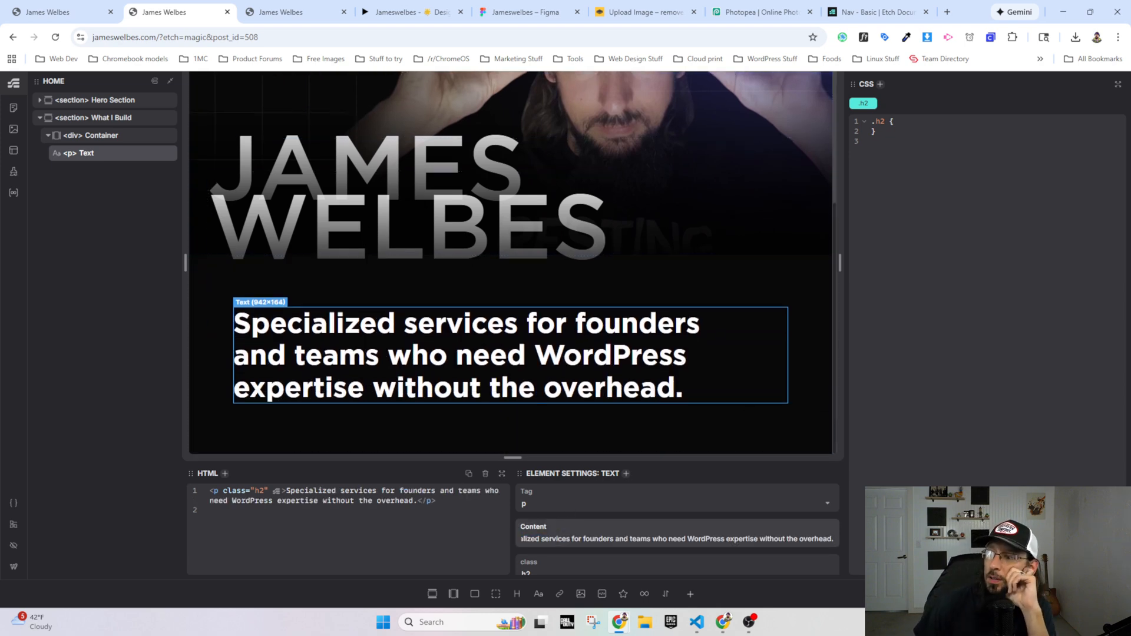
Step: Reload the live homepage to check the services heading, and inspect the same heading's typography in the Figma design file
{"action": "left_click", "coordinate": [283, 12]}
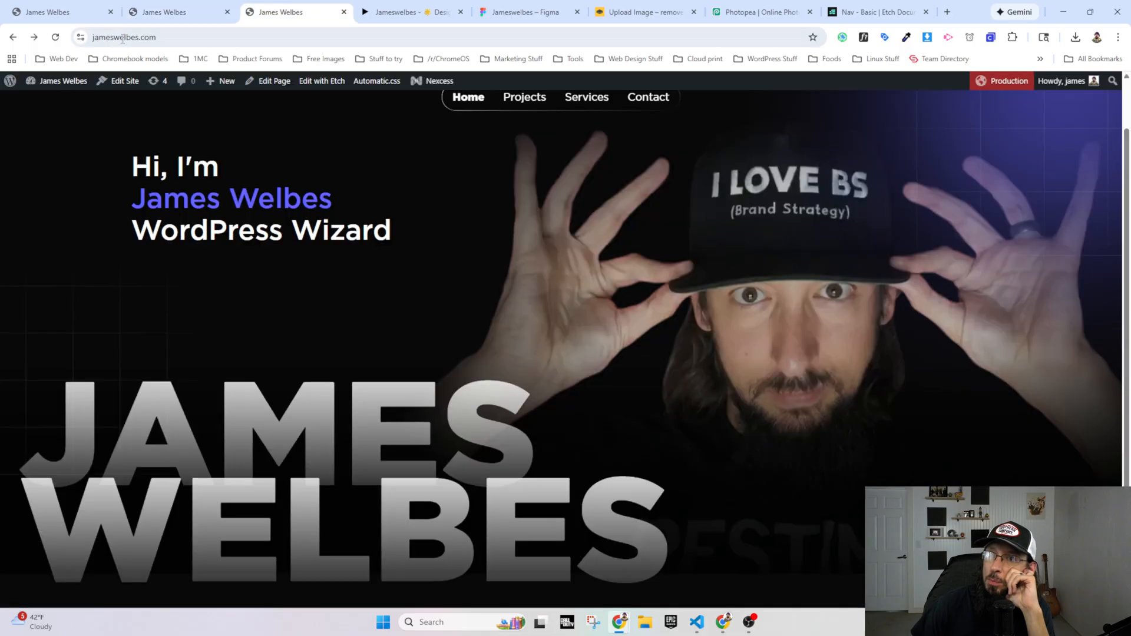
{"action": "left_click", "coordinate": [55, 38]}
{"action": "scroll", "coordinate": [288, 410], "scroll_direction": "down", "scroll_amount": 3}
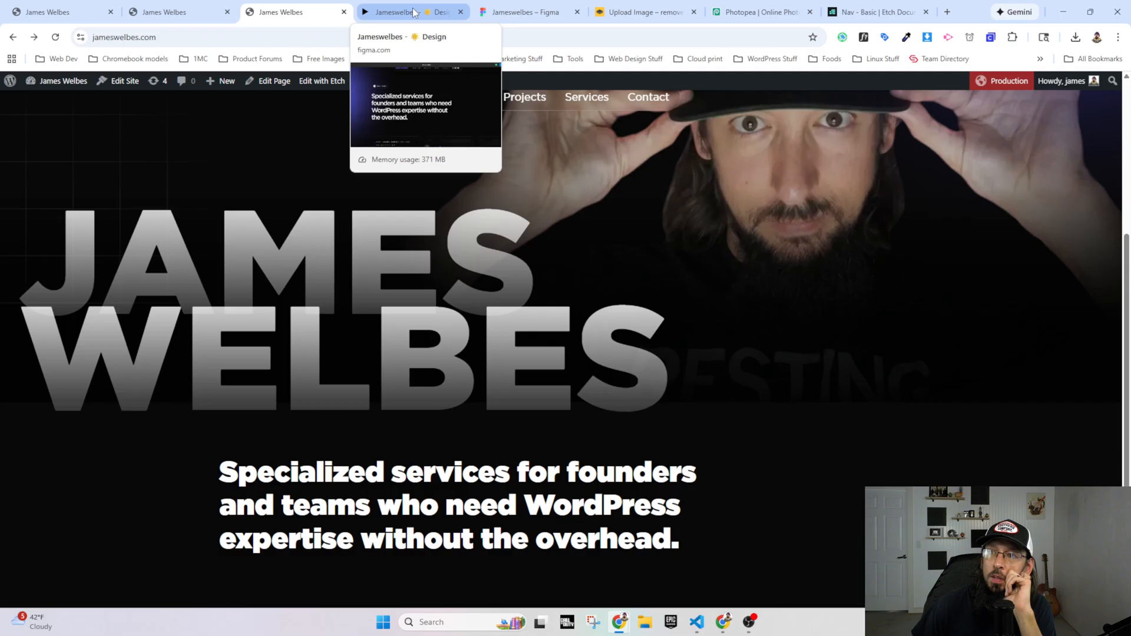
{"action": "left_click", "coordinate": [521, 12]}
{"action": "left_click", "coordinate": [478, 458]}
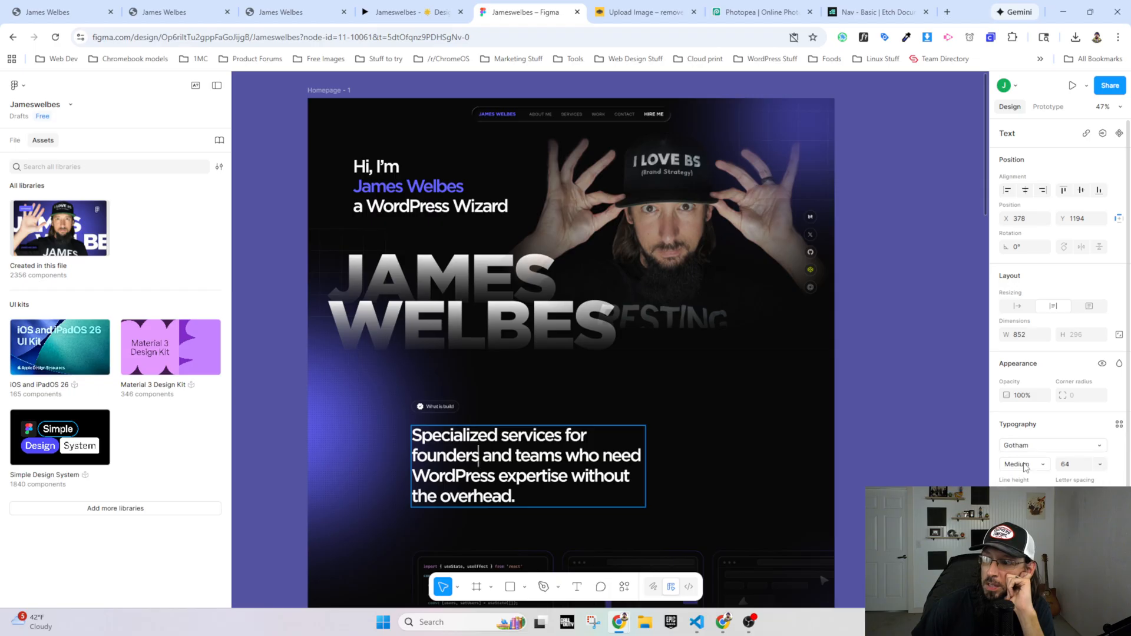
{"action": "scroll", "coordinate": [1058, 304], "scroll_direction": "down", "scroll_amount": 3}
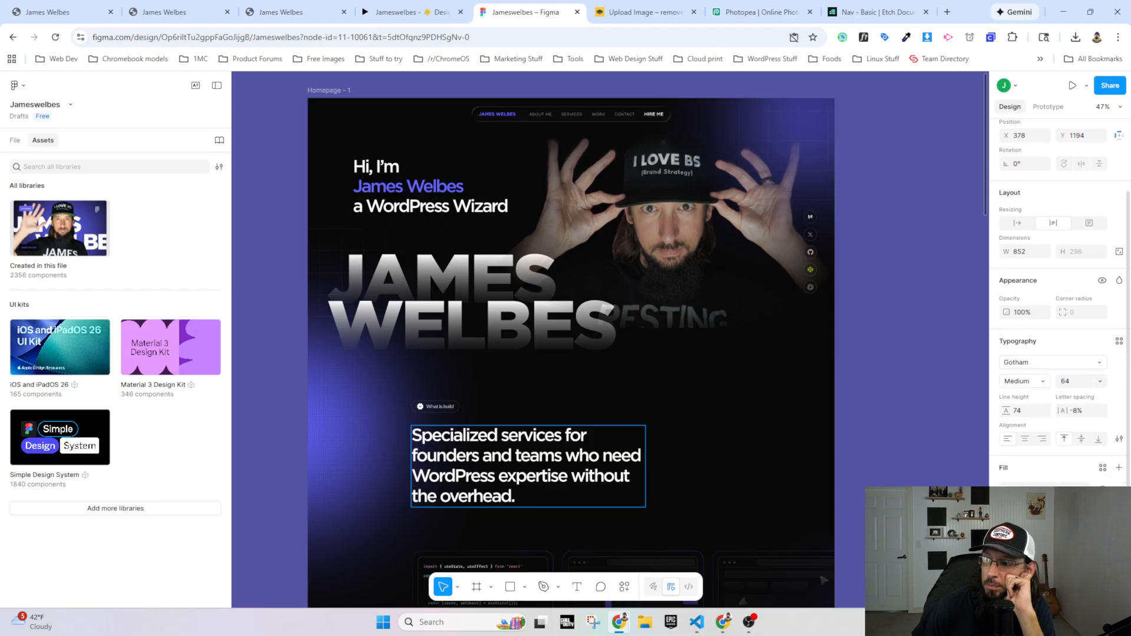
{"action": "scroll", "coordinate": [1012, 417], "scroll_direction": "up", "scroll_amount": 2}
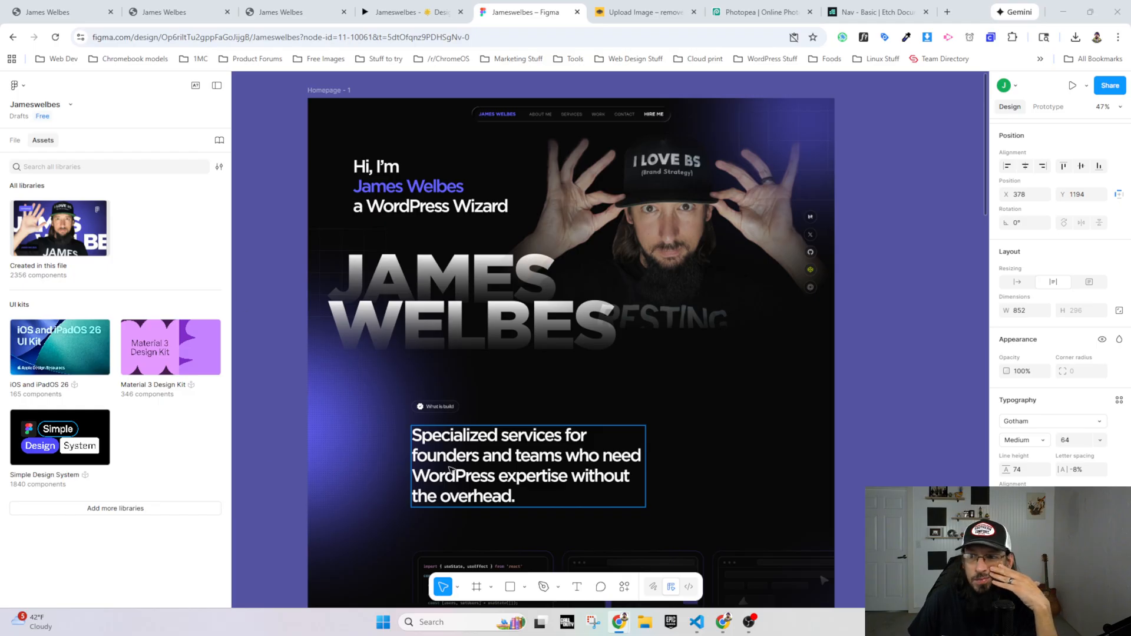
Step: Inspect the services heading on the live homepage in DevTools and add font-weight: 325 to its .h2 rule
{"action": "left_click", "coordinate": [288, 14]}
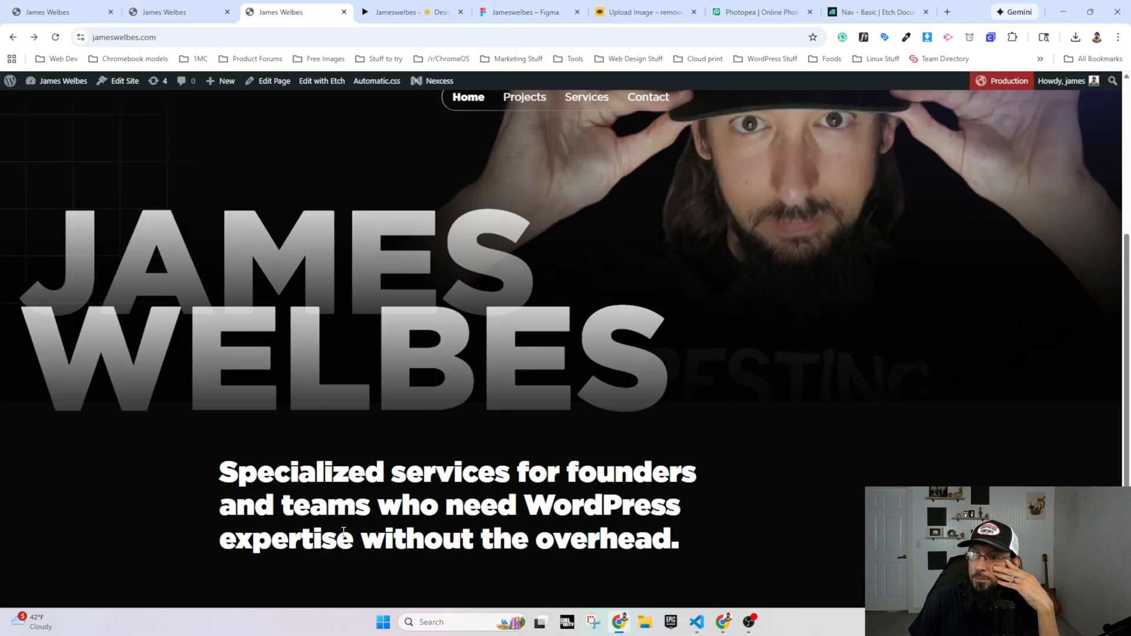
{"action": "right_click", "coordinate": [342, 480]}
{"action": "left_click", "coordinate": [375, 475]}
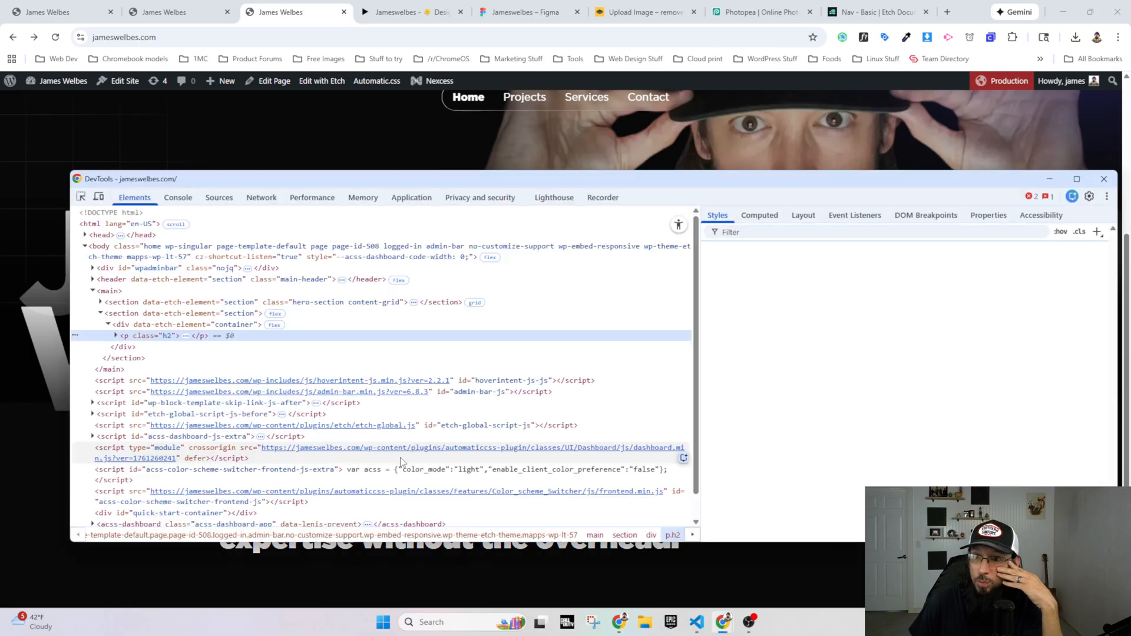
{"action": "left_click_drag", "start_coordinate": [424, 188], "coordinate": [413, 82]}
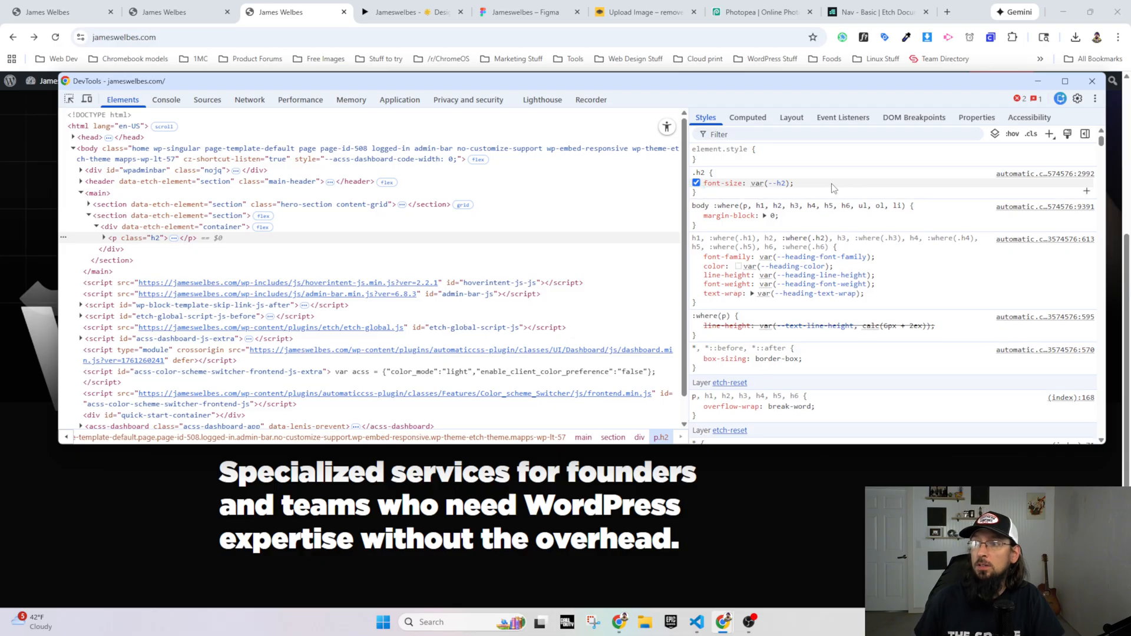
{"action": "left_click", "coordinate": [833, 187]}
{"action": "type", "text": "font-weight"}
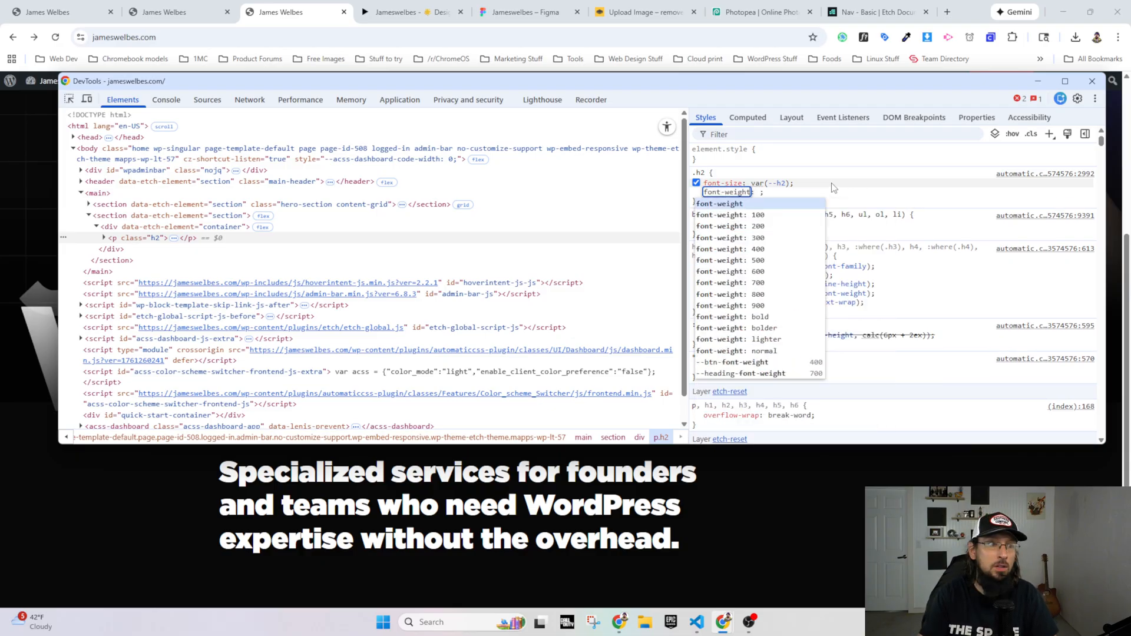
{"action": "key", "text": "Tab"}
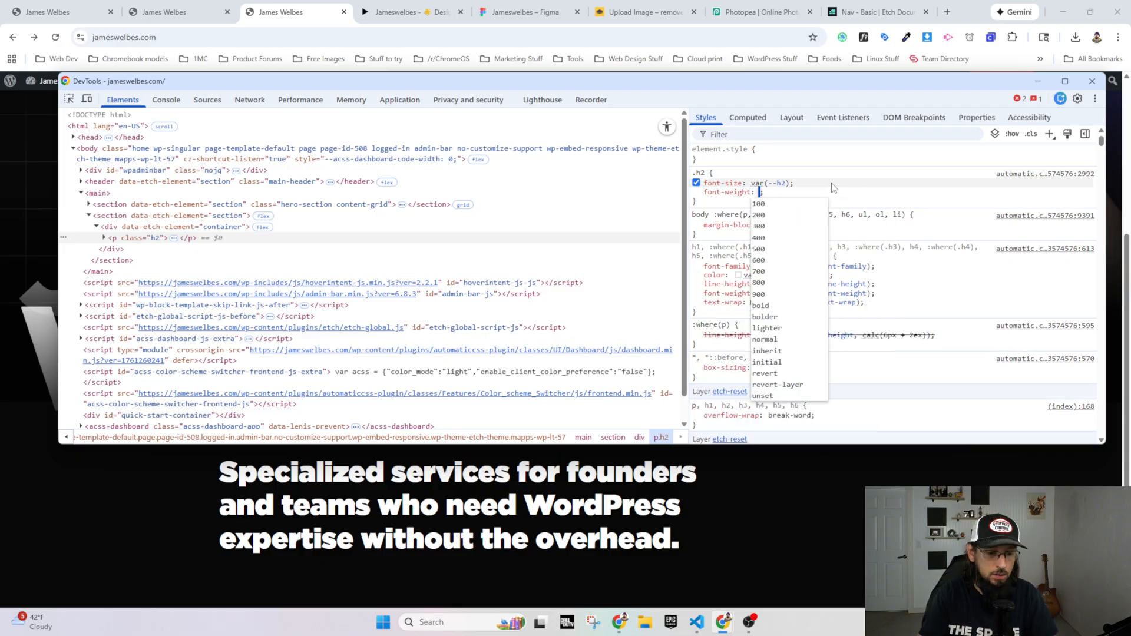
{"action": "type", "text": "325"}
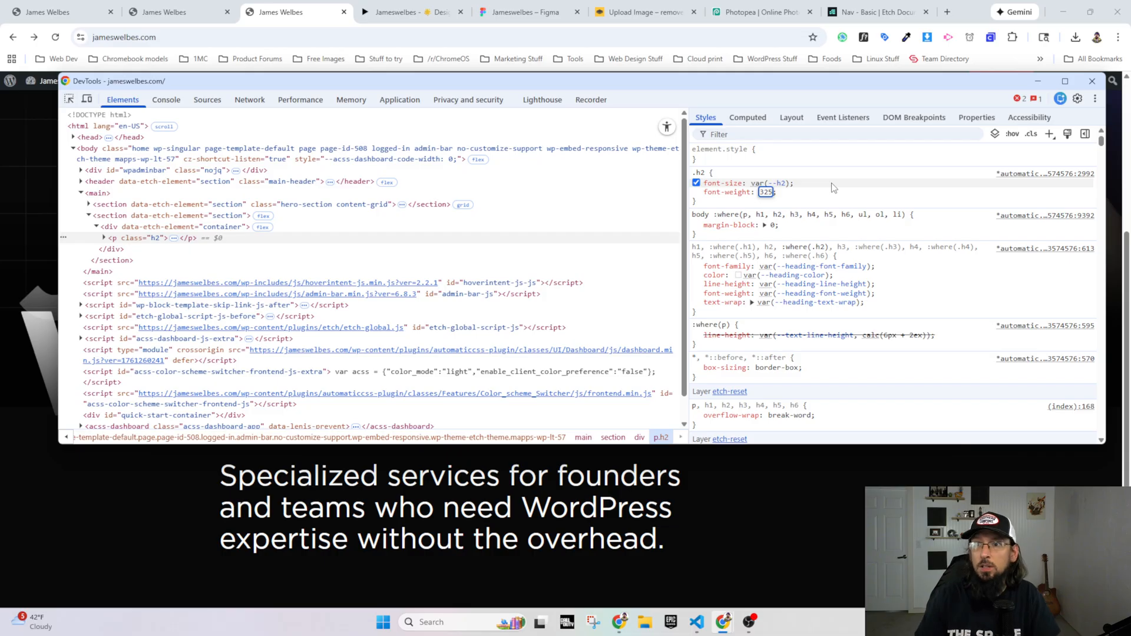
Step: Compare the weight of the live services heading with the same heading in the Figma prototype
{"action": "left_click", "coordinate": [394, 12]}
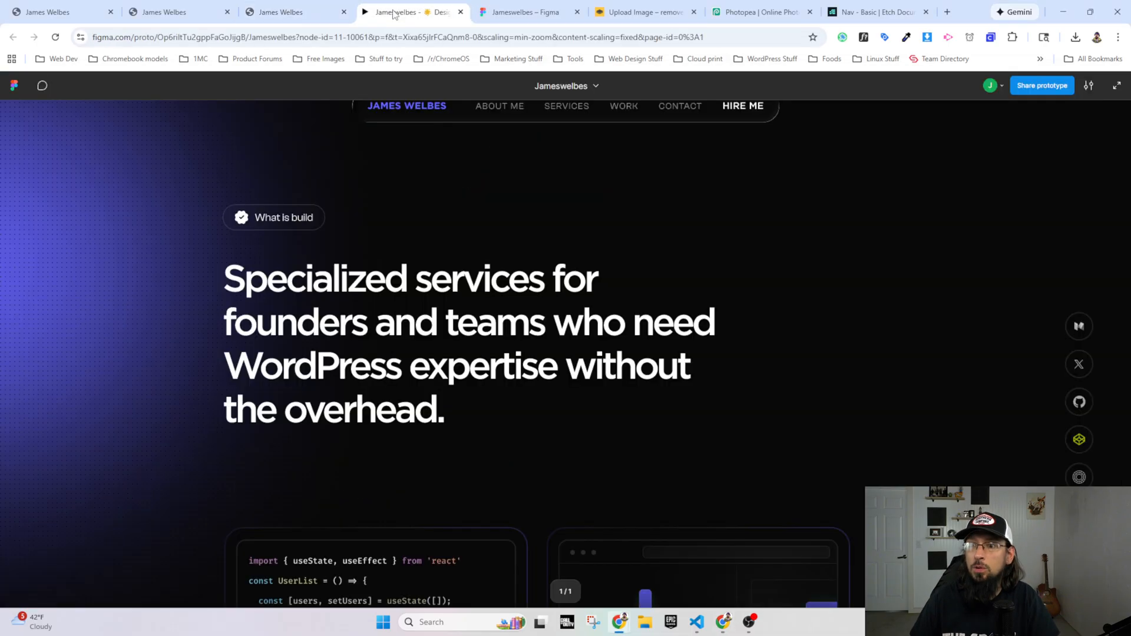
{"action": "left_click", "coordinate": [281, 13]}
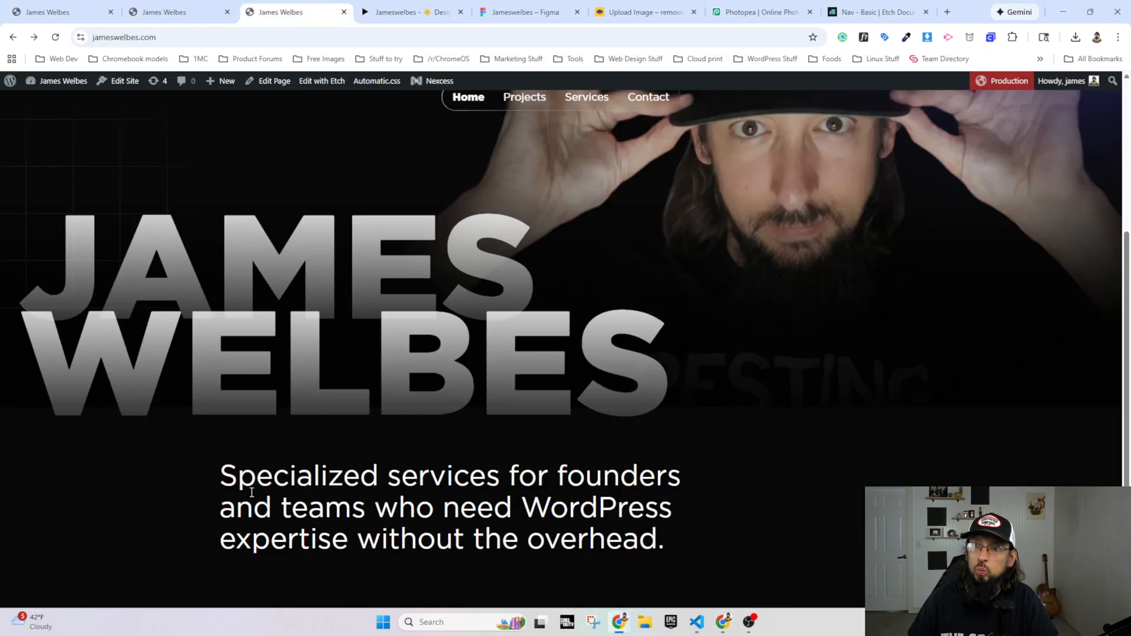
{"action": "scroll", "coordinate": [354, 198], "scroll_direction": "up", "scroll_amount": 3}
{"action": "scroll", "coordinate": [339, 255], "scroll_direction": "down", "scroll_amount": 3}
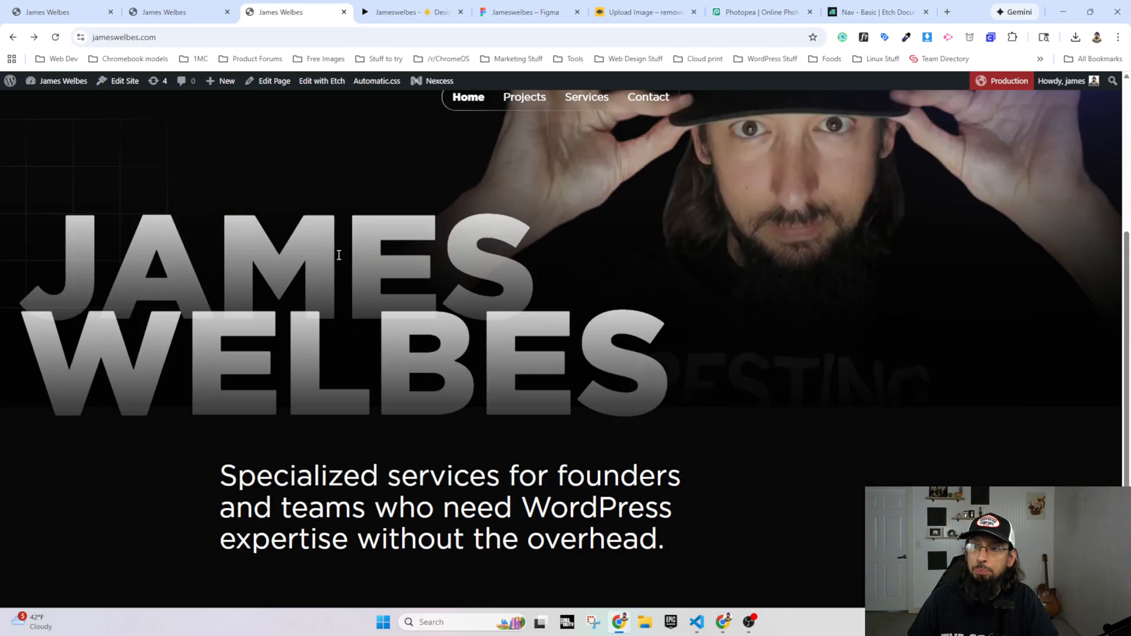
{"action": "left_click", "coordinate": [393, 12]}
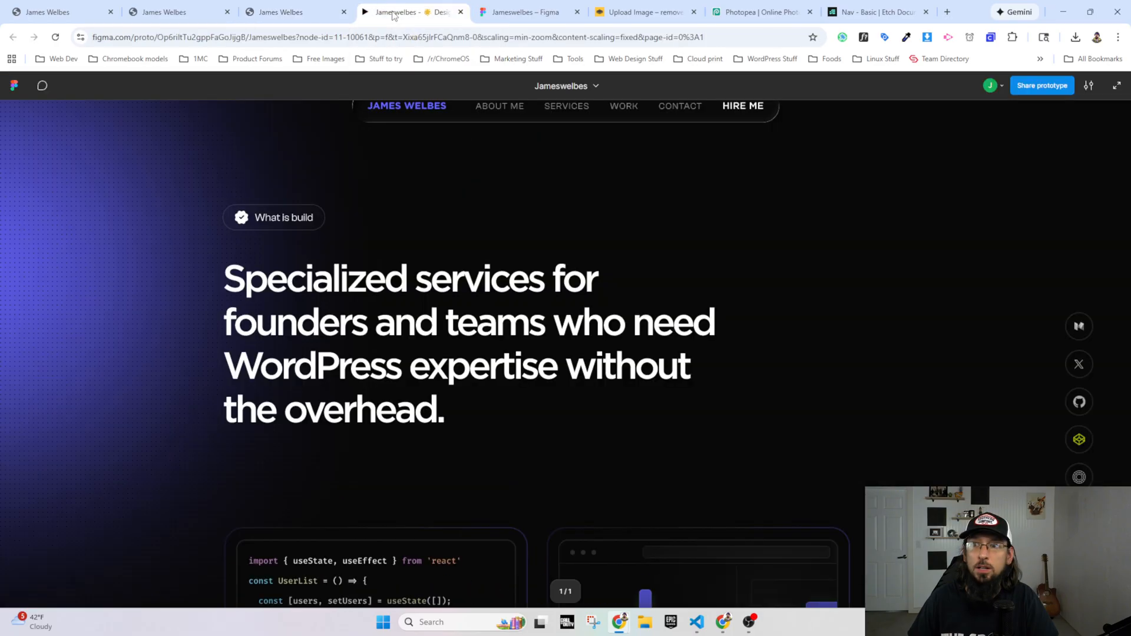
Step: Back in DevTools, set the .h2 rule's font-weight to 350 and move the inspector window away from the heading
{"action": "left_click", "coordinate": [281, 11]}
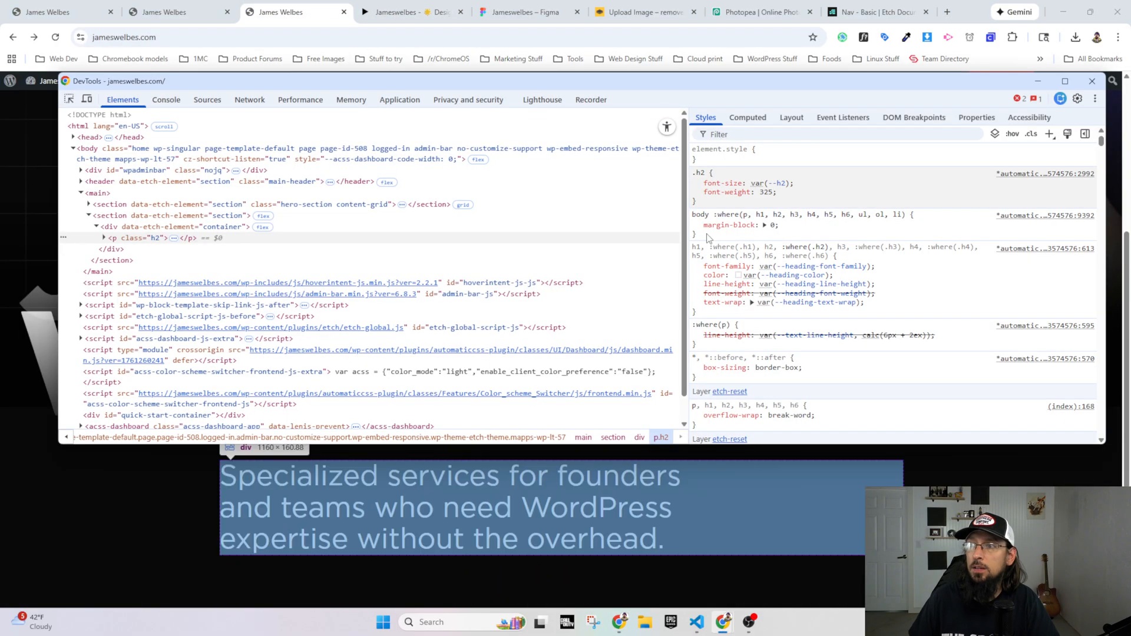
{"action": "left_click", "coordinate": [766, 192]}
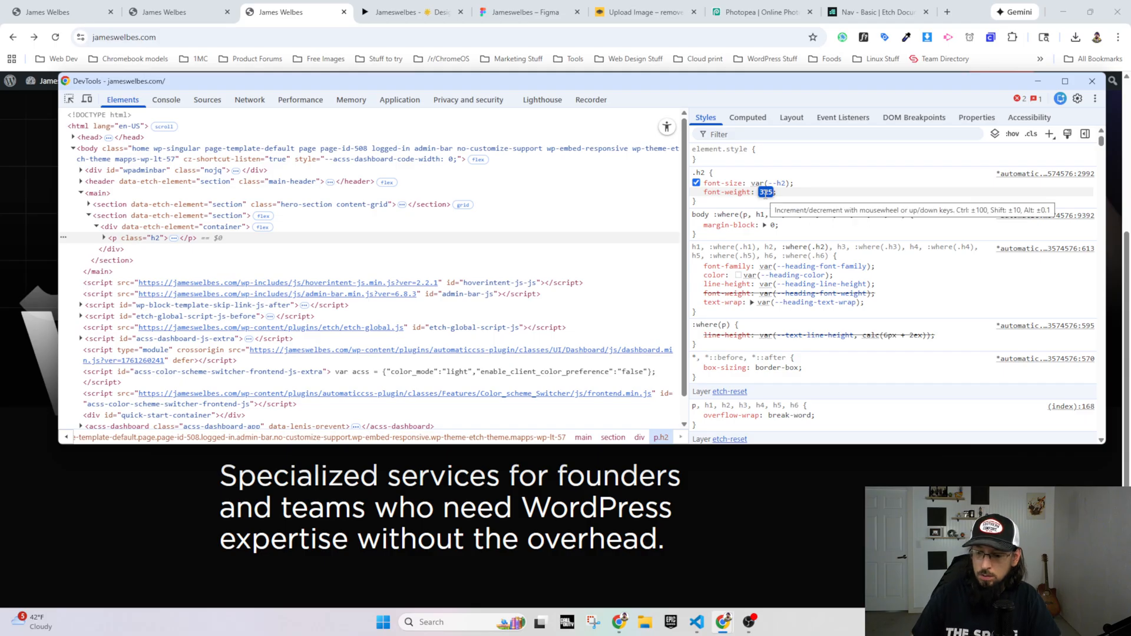
{"action": "type", "text": "350"}
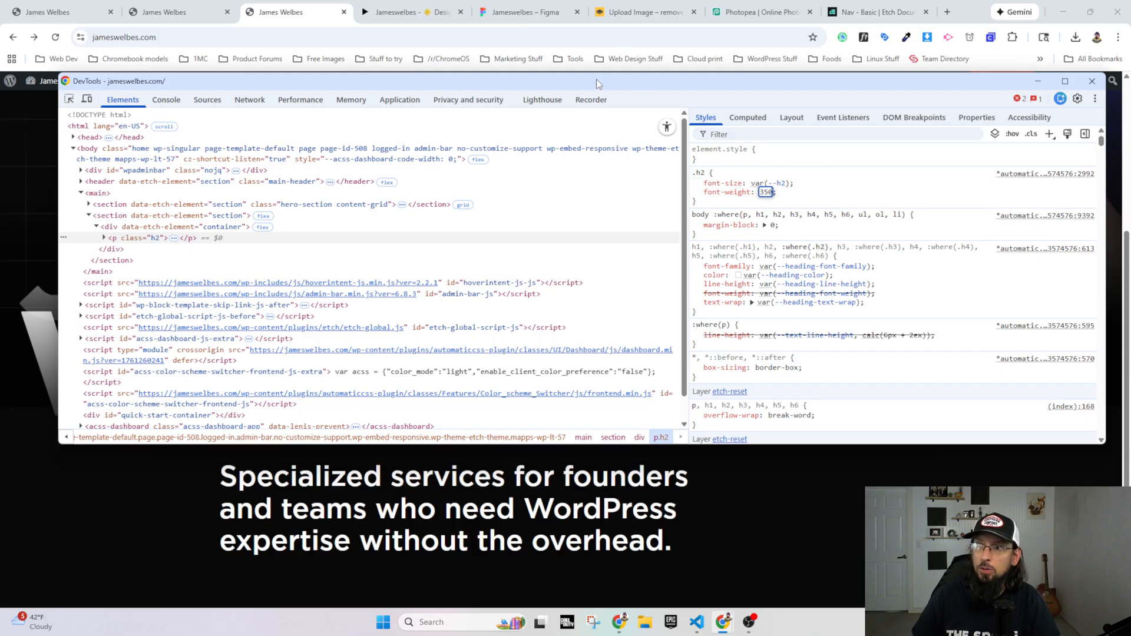
{"action": "left_click_drag", "start_coordinate": [596, 78], "coordinate": [588, 51]}
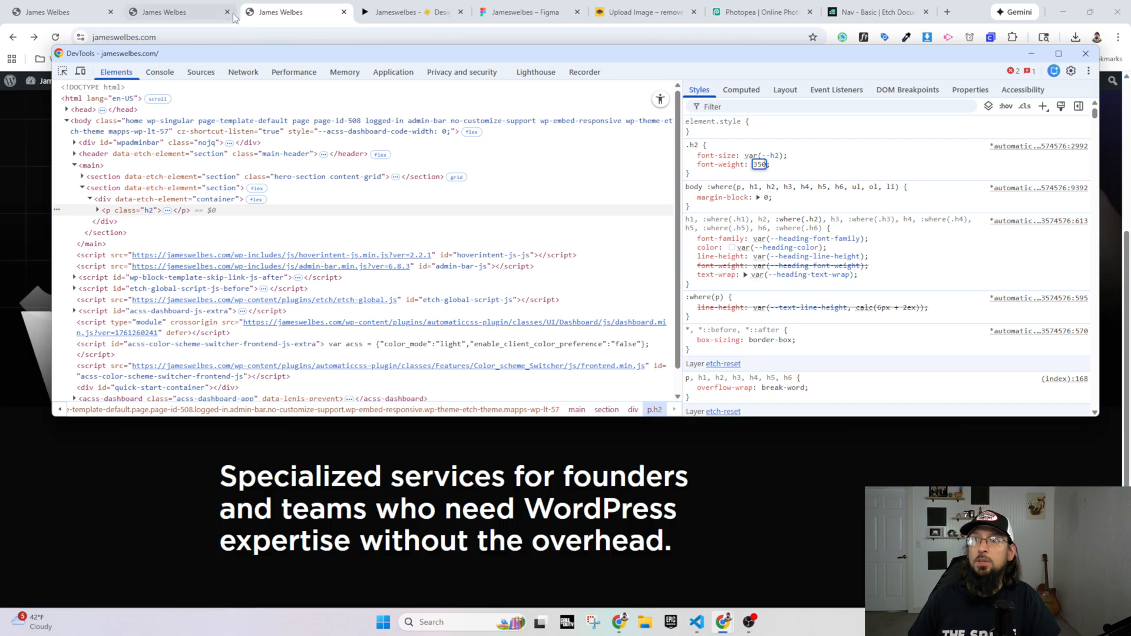
Step: Compare the live homepage's hero and reweighted services heading with those sections in the Figma prototype
{"action": "left_click", "coordinate": [476, 455]}
{"action": "scroll", "coordinate": [397, 424], "scroll_direction": "down", "scroll_amount": 4}
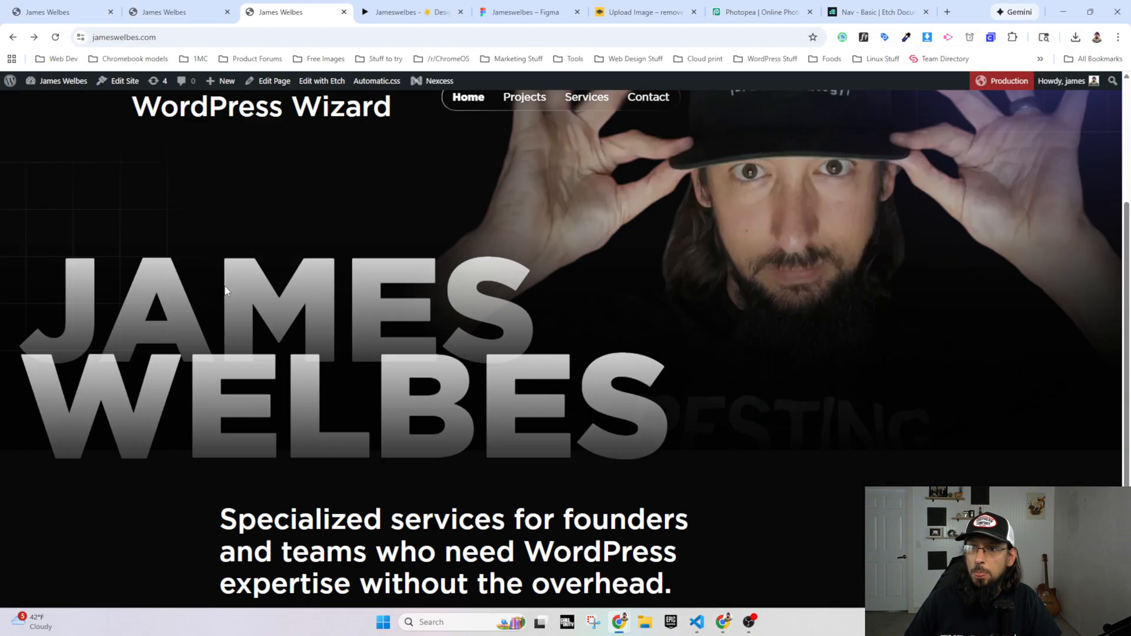
{"action": "left_click", "coordinate": [404, 12]}
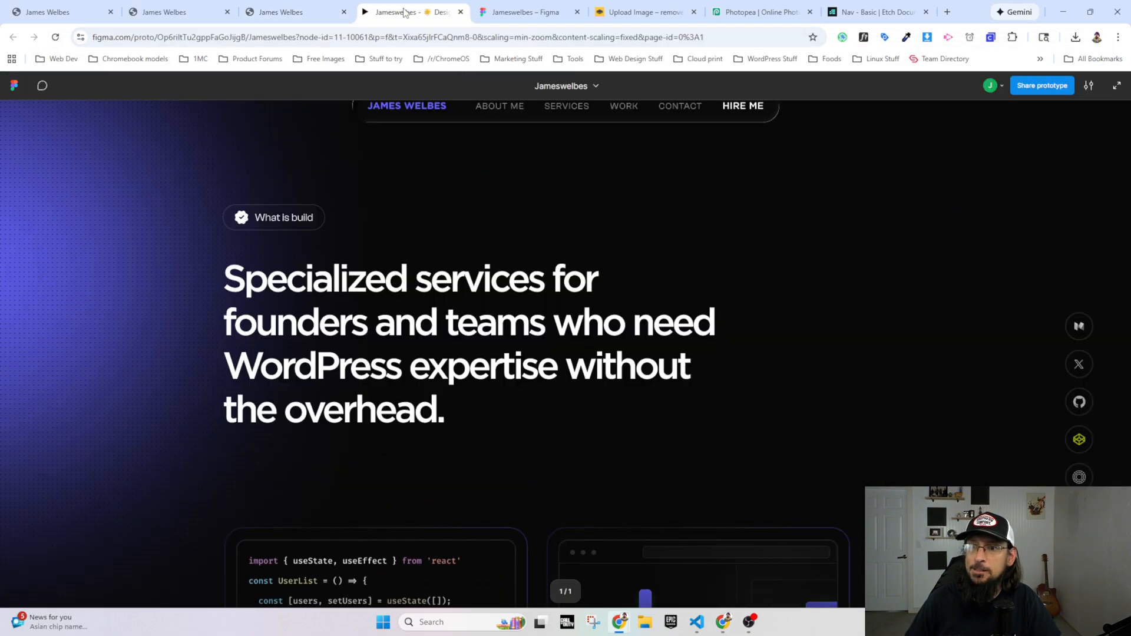
{"action": "scroll", "coordinate": [326, 283], "scroll_direction": "up", "scroll_amount": 2}
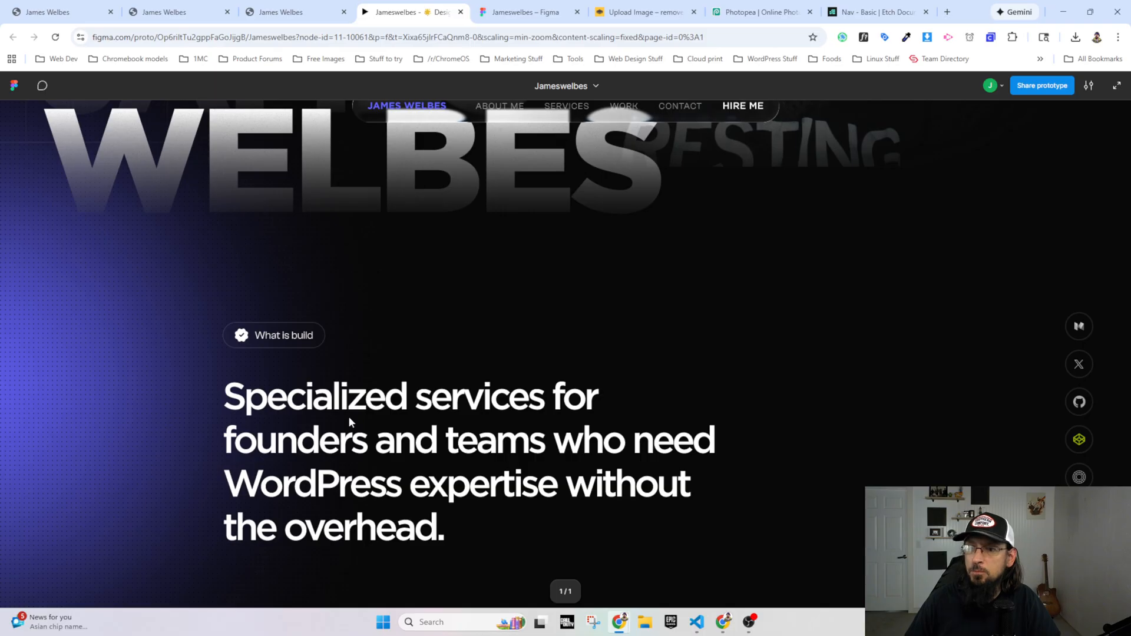
{"action": "scroll", "coordinate": [353, 392], "scroll_direction": "up", "scroll_amount": 5}
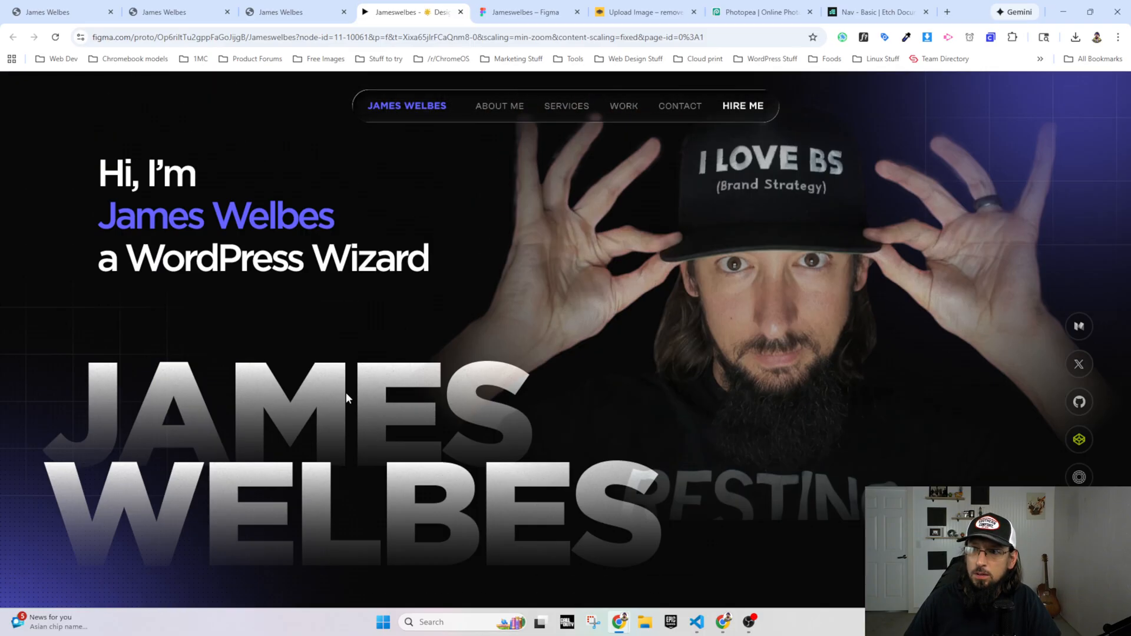
{"action": "scroll", "coordinate": [275, 369], "scroll_direction": "down", "scroll_amount": 2}
{"action": "key", "text": "ctrl+shift+Tab"}
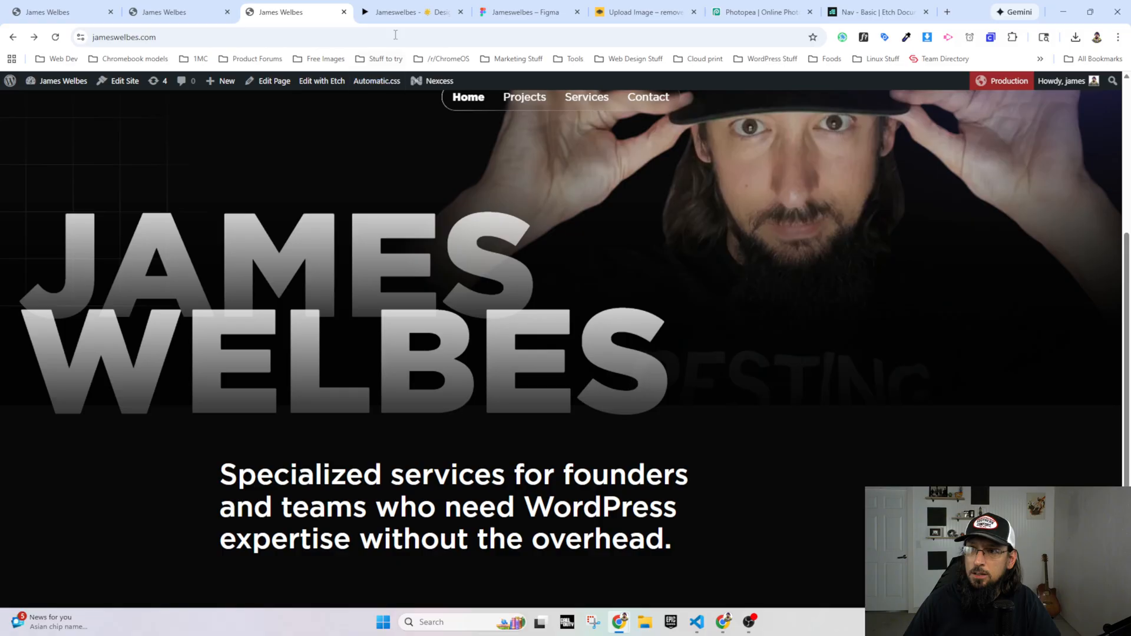
{"action": "left_click", "coordinate": [396, 13]}
{"action": "left_click", "coordinate": [278, 15]}
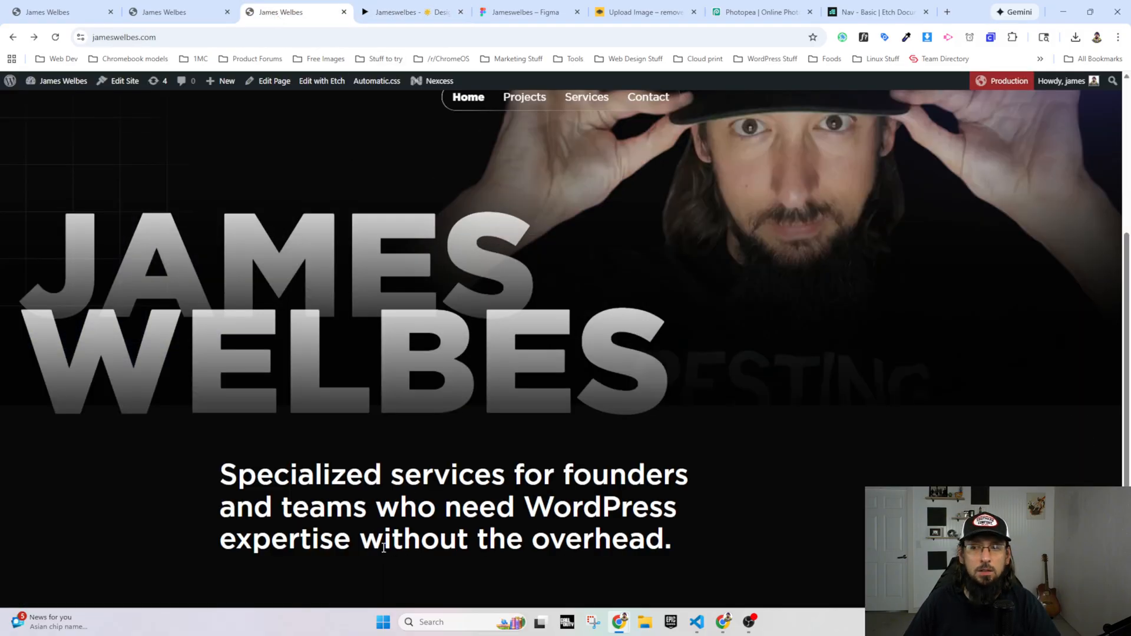
Step: Inspect the services heading on the live homepage in DevTools and add font-size: 64px to its .h2 rule
{"action": "right_click", "coordinate": [371, 482]}
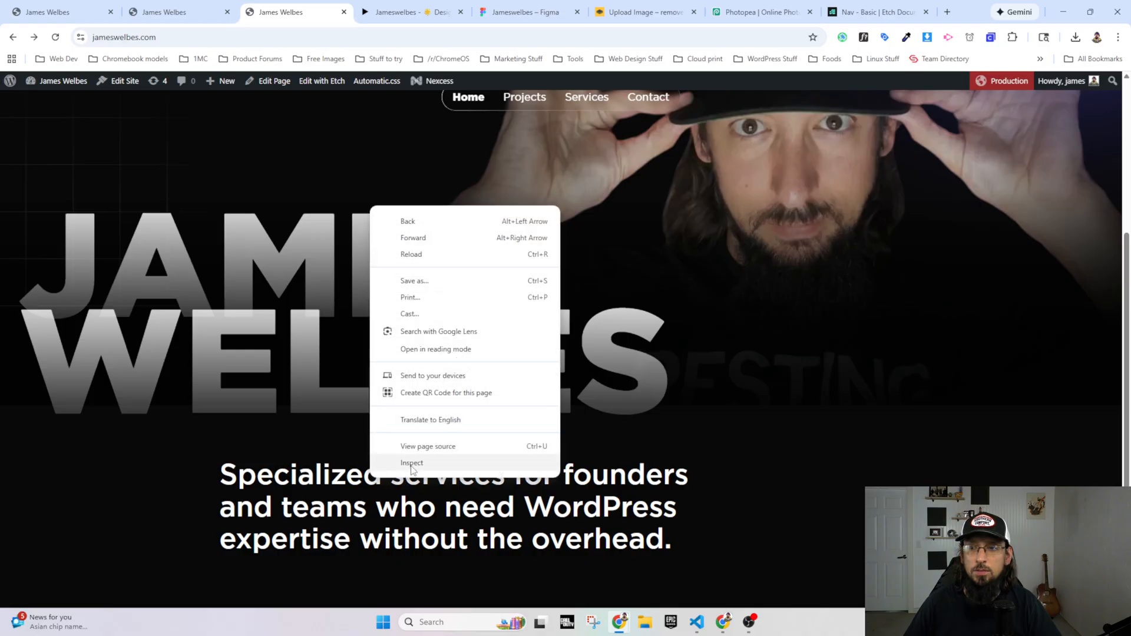
{"action": "left_click", "coordinate": [393, 471]}
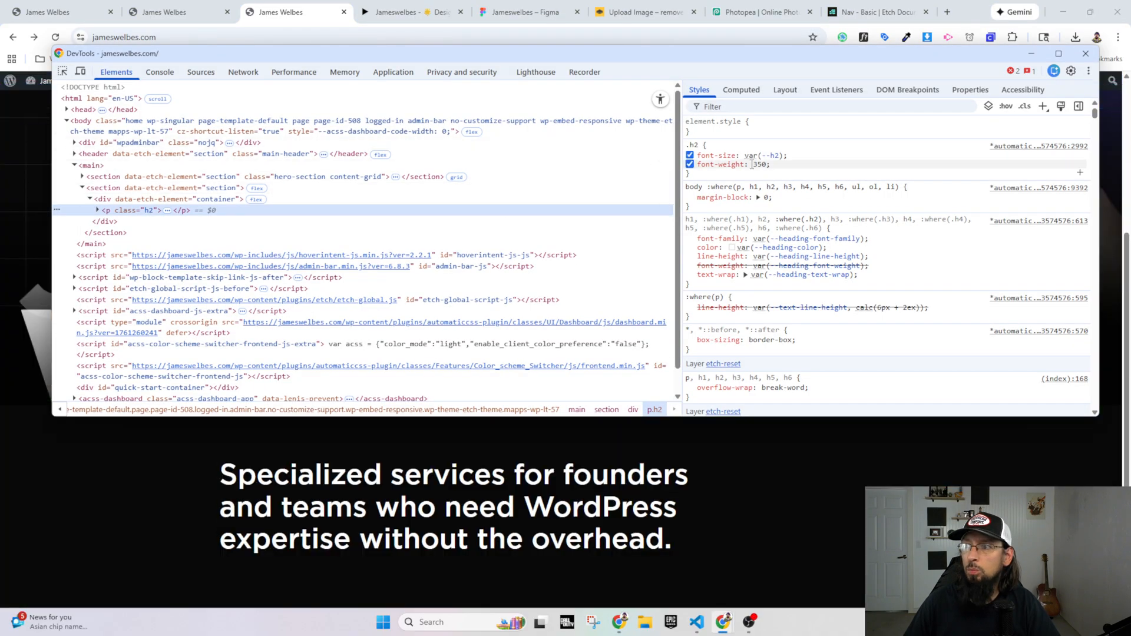
{"action": "left_click", "coordinate": [777, 172]}
{"action": "type", "text": "font"}
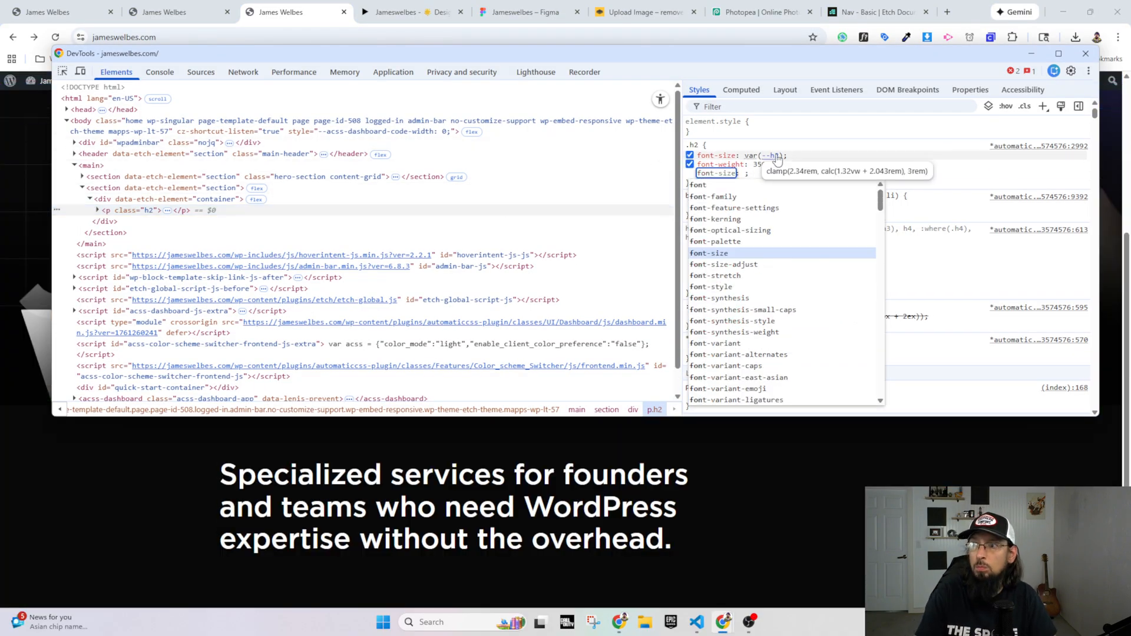
{"action": "type", "text": "-siz"}
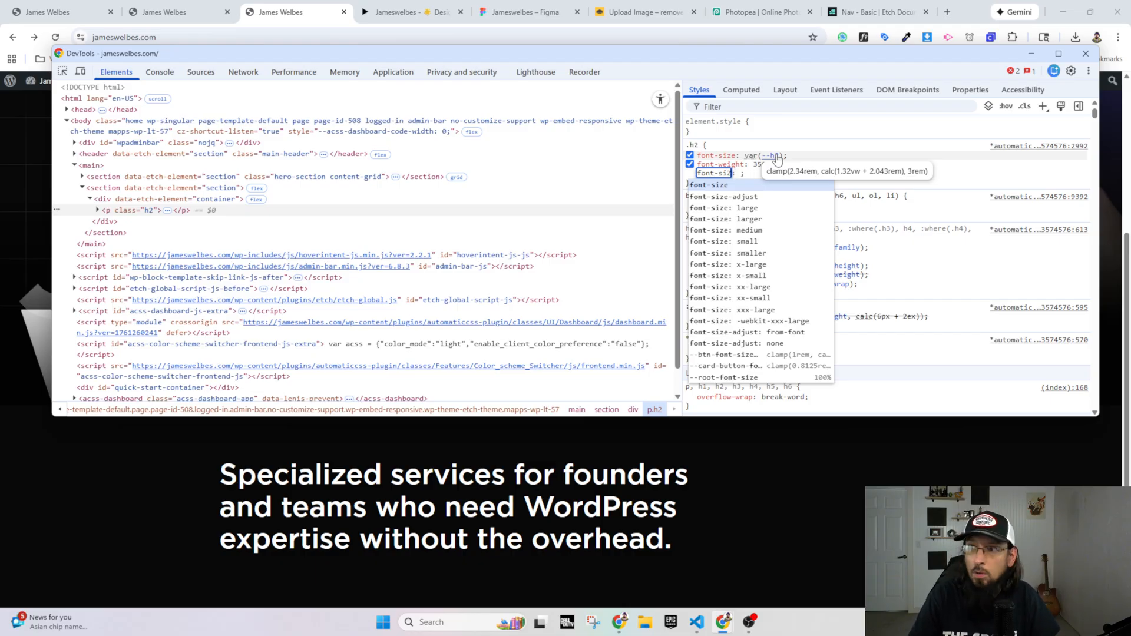
{"action": "type", "text": "e"}
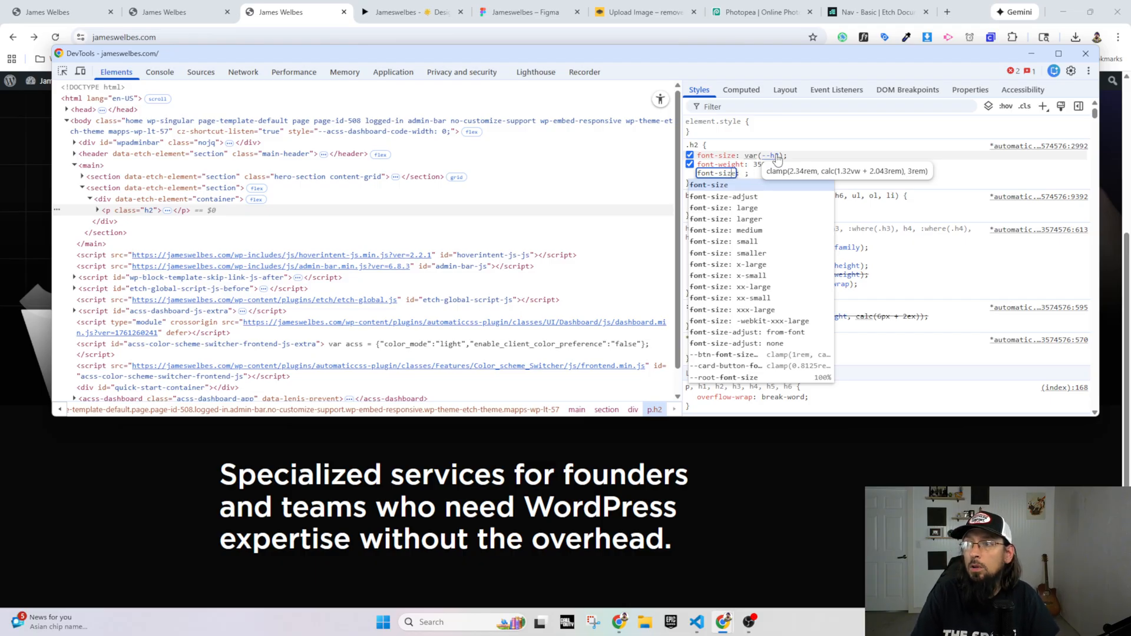
{"action": "key", "text": "Tab"}
{"action": "type", "text": "64px"}
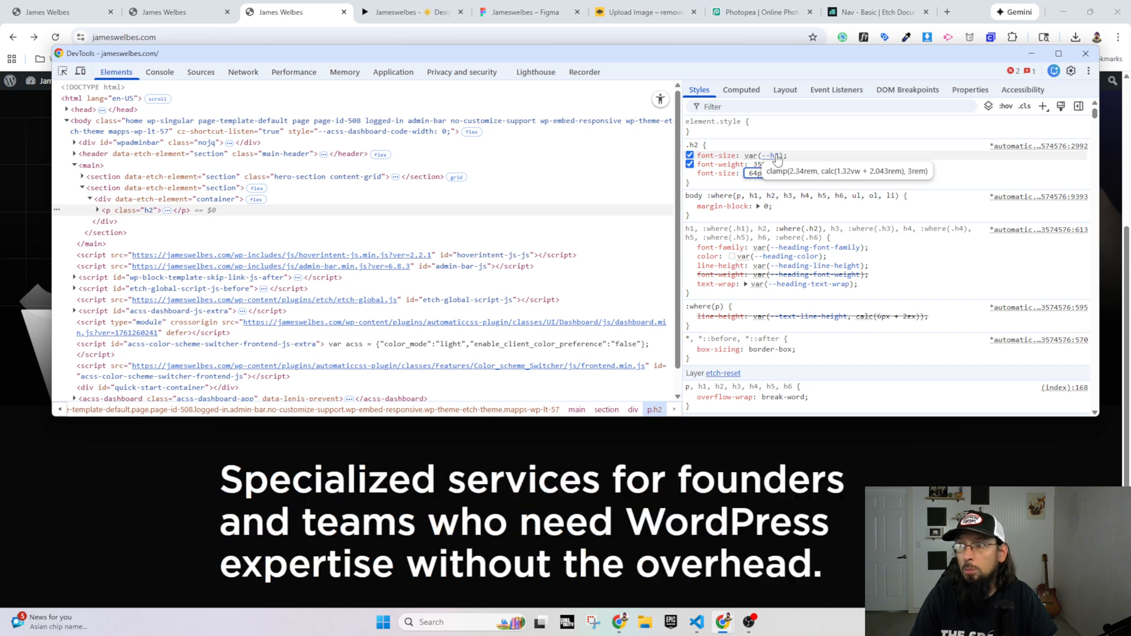
Step: Inspect the hero heading on the live homepage in DevTools and examine its font-weight and font-size rules
{"action": "left_click", "coordinate": [330, 514]}
{"action": "scroll", "coordinate": [316, 400], "scroll_direction": "up", "scroll_amount": 4}
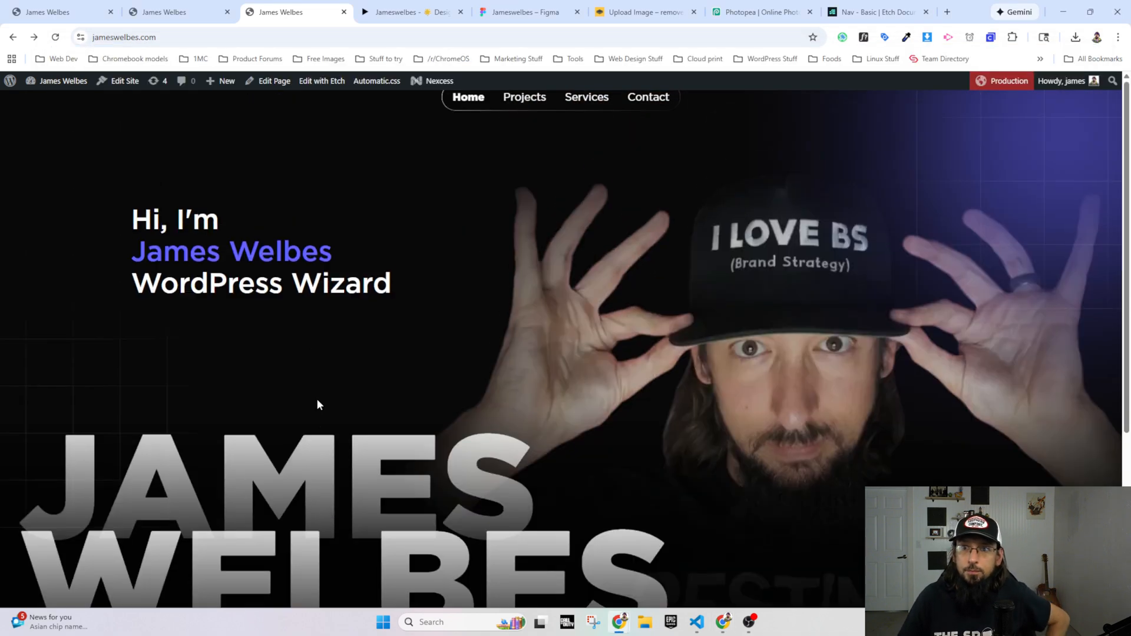
{"action": "right_click", "coordinate": [172, 214]}
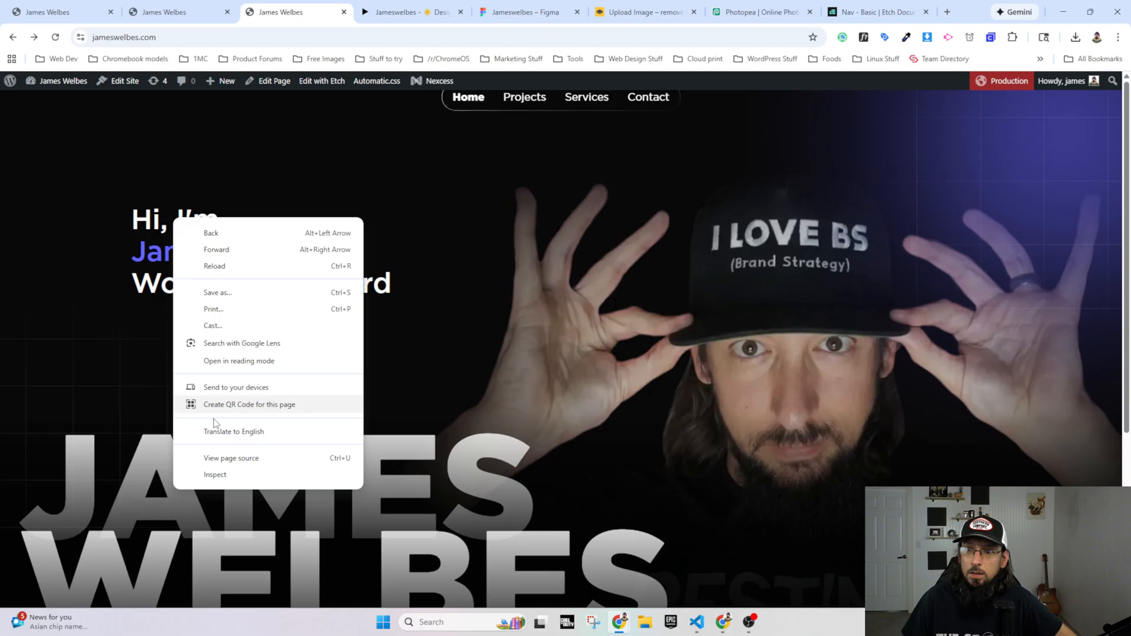
{"action": "left_click", "coordinate": [215, 475]}
{"action": "left_click", "coordinate": [33, 236]}
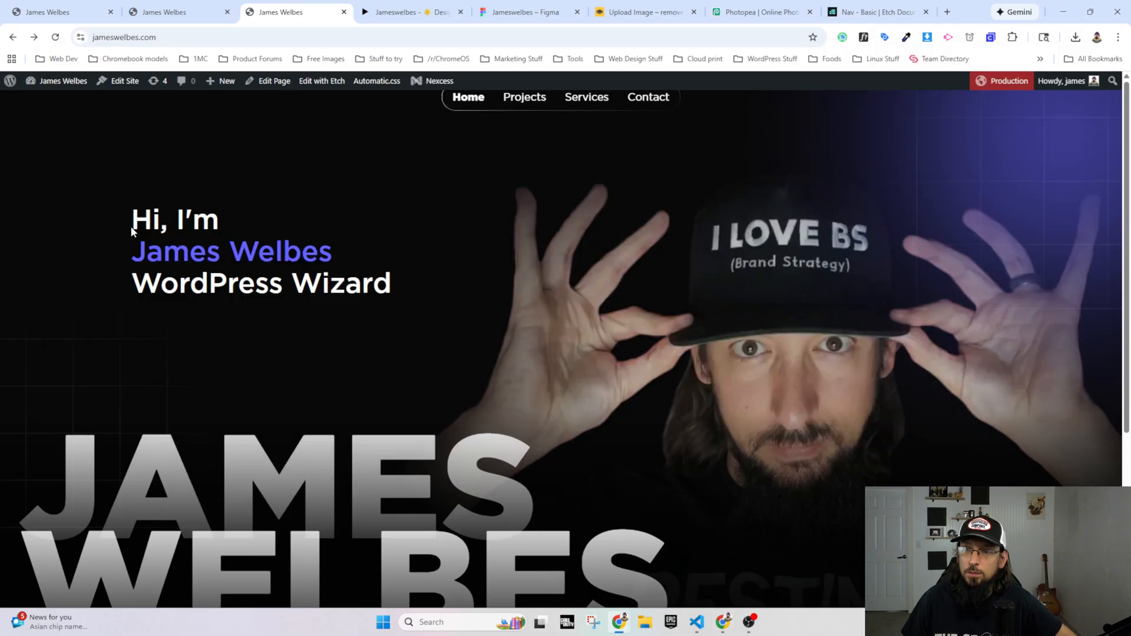
{"action": "left_click_drag", "start_coordinate": [138, 218], "coordinate": [390, 293]}
{"action": "left_click", "coordinate": [390, 293]}
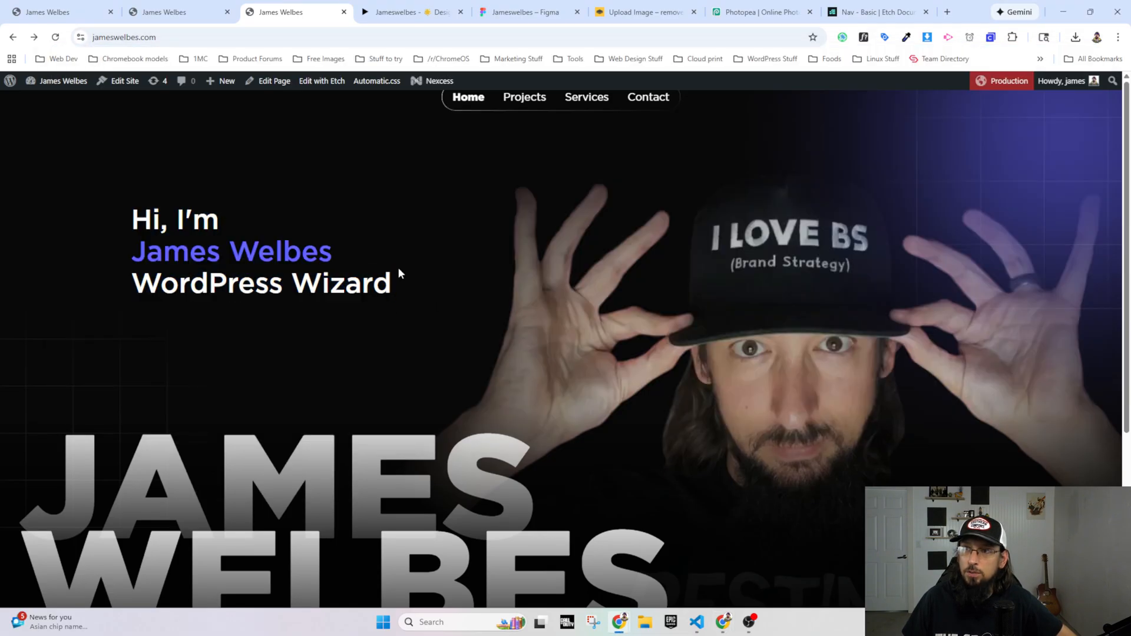
{"action": "right_click", "coordinate": [177, 218]}
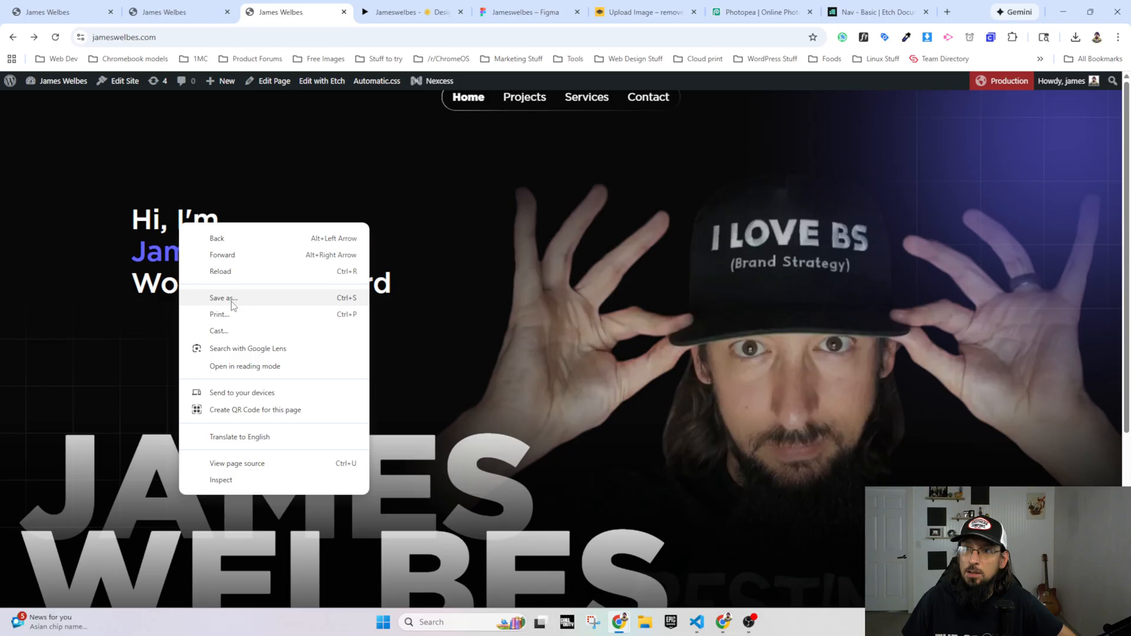
{"action": "left_click", "coordinate": [236, 474]}
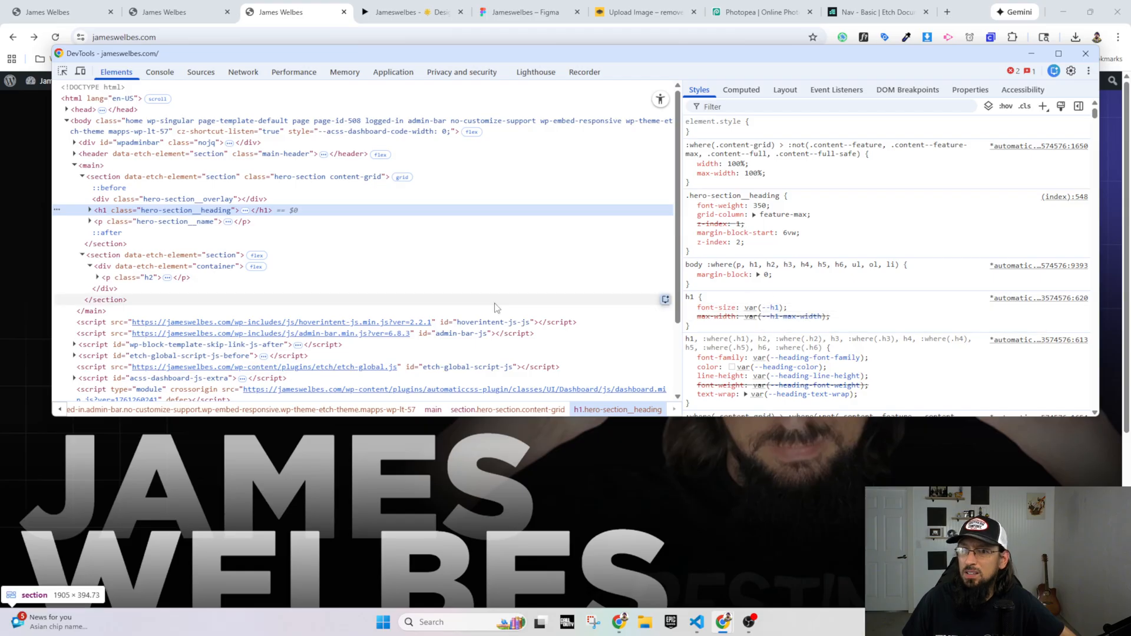
{"action": "key", "text": "F12"}
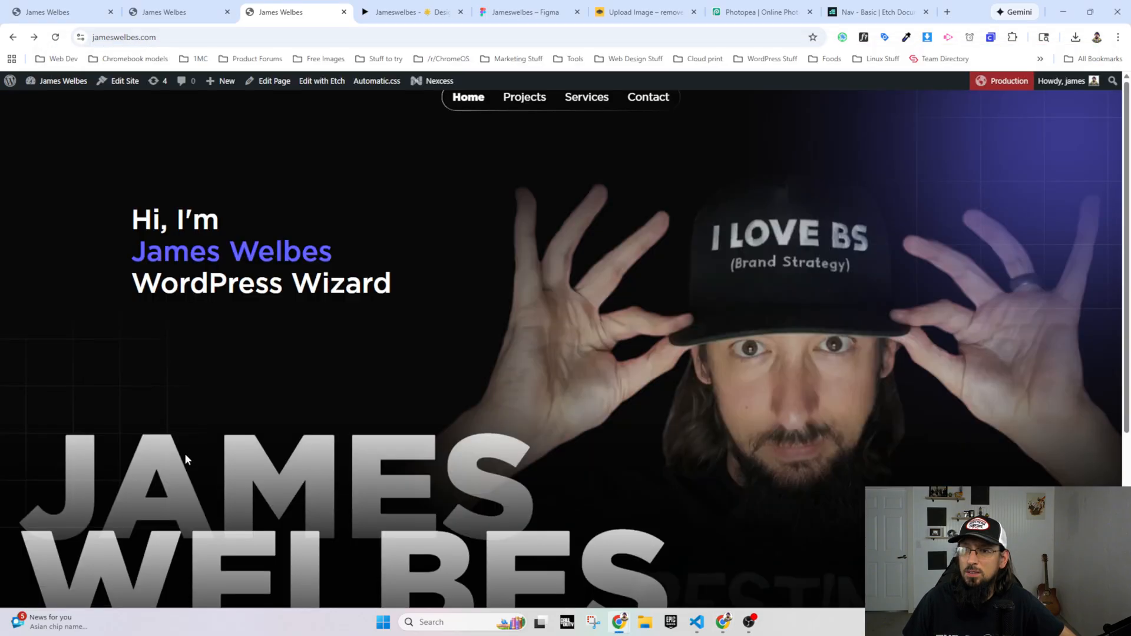
Step: Switch to the Figma prototype and compare its hero heading with the services heading
{"action": "left_click", "coordinate": [400, 12]}
{"action": "scroll", "coordinate": [288, 548], "scroll_direction": "up", "scroll_amount": 3}
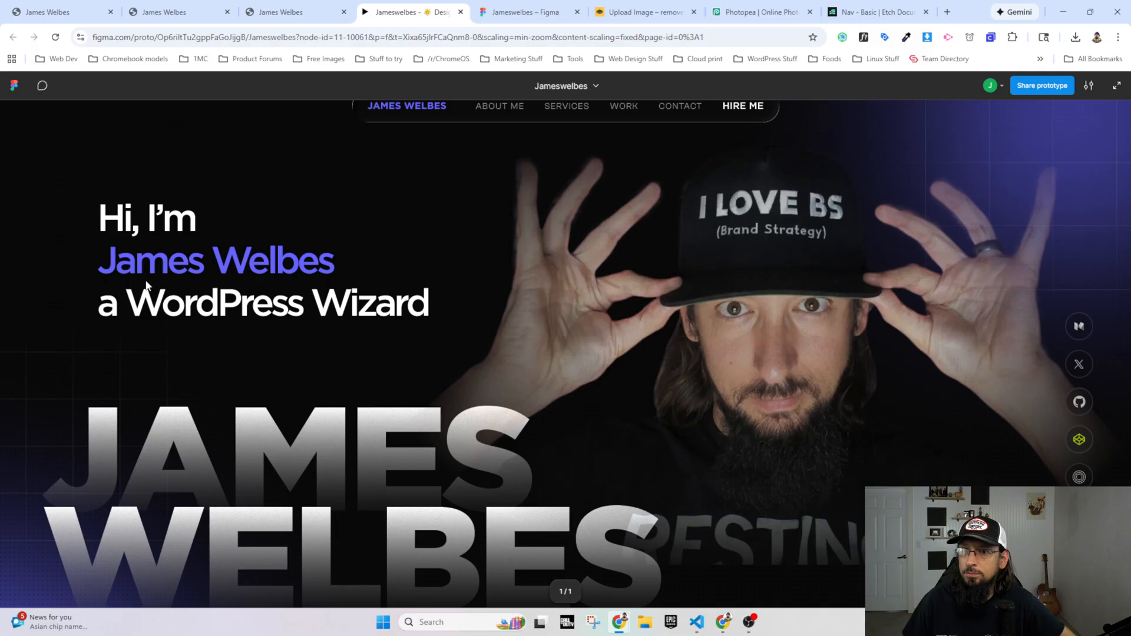
{"action": "scroll", "coordinate": [257, 273], "scroll_direction": "down", "scroll_amount": 7}
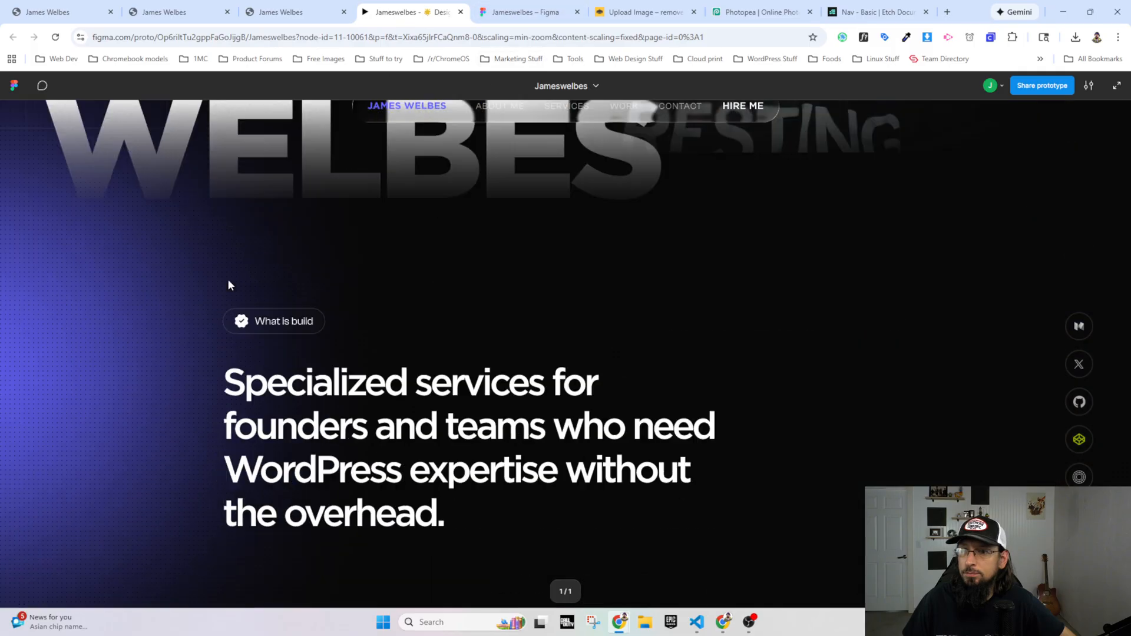
{"action": "scroll", "coordinate": [270, 404], "scroll_direction": "up", "scroll_amount": 5}
Step: In the Figma design file, examine the typography settings of the hero heading, the large name text and the services heading
{"action": "left_click", "coordinate": [519, 12]}
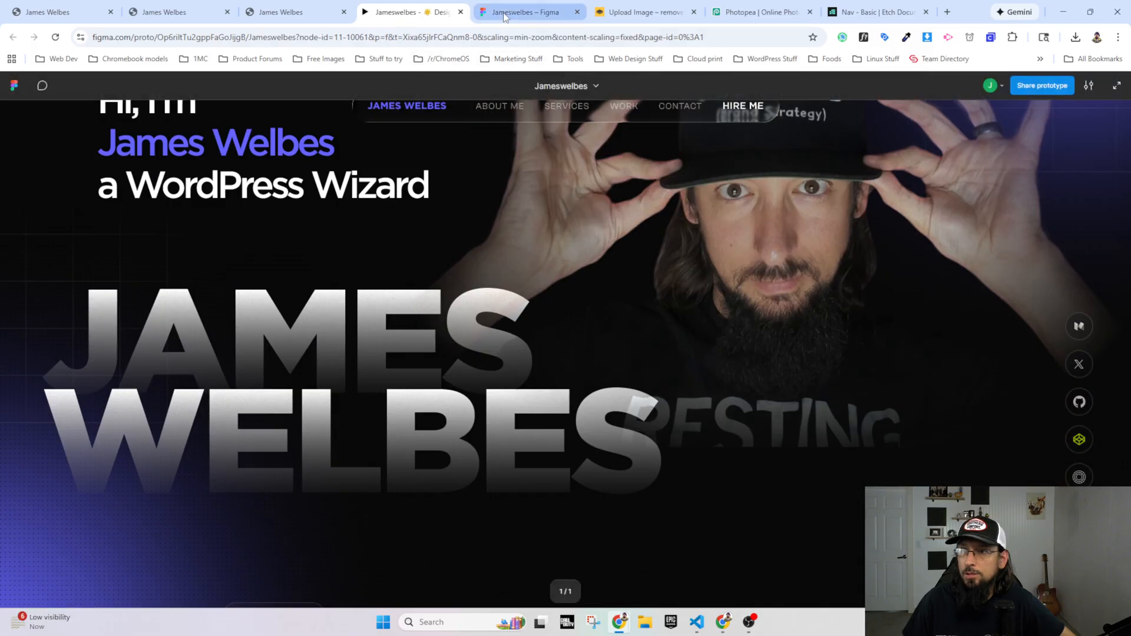
{"action": "left_click", "coordinate": [384, 196]}
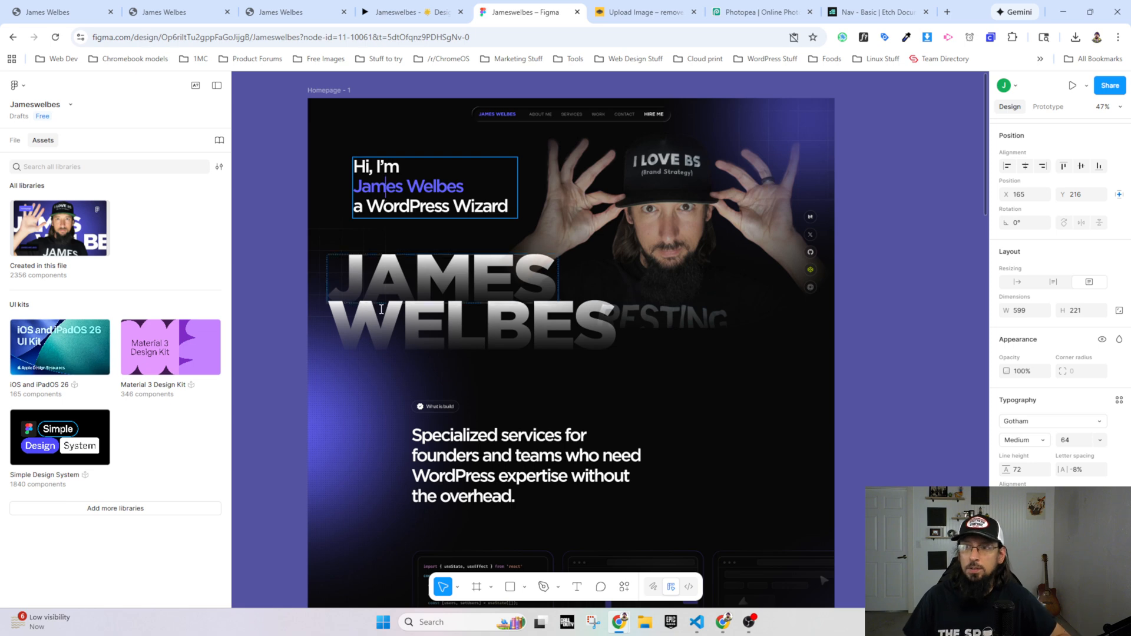
{"action": "left_click", "coordinate": [417, 285]}
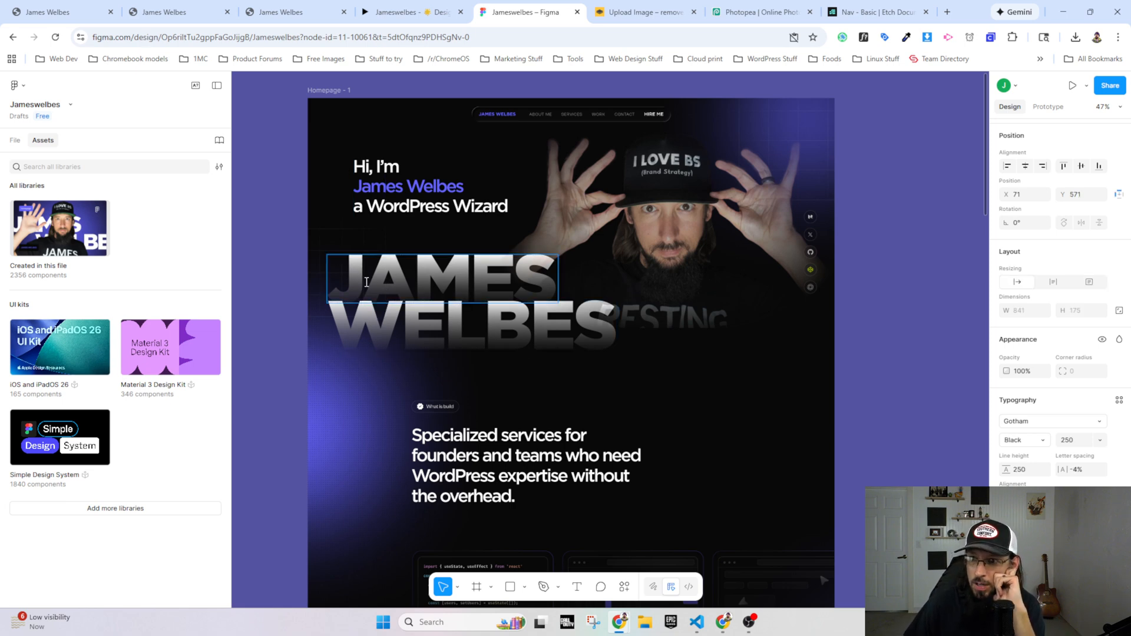
{"action": "left_click", "coordinate": [396, 196]}
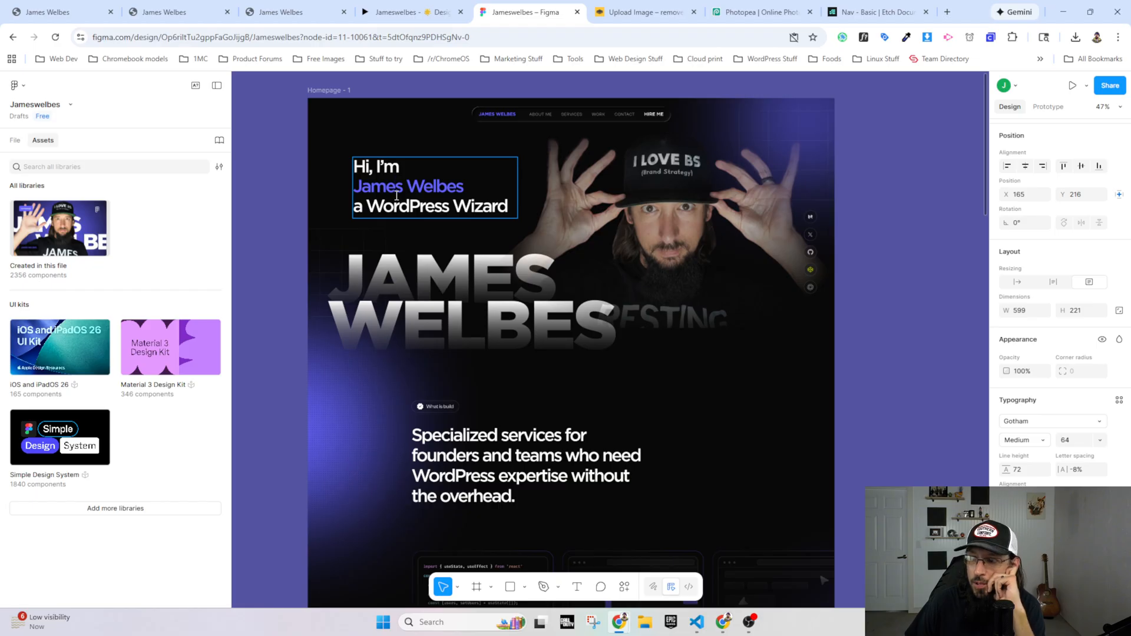
{"action": "left_click", "coordinate": [507, 476]}
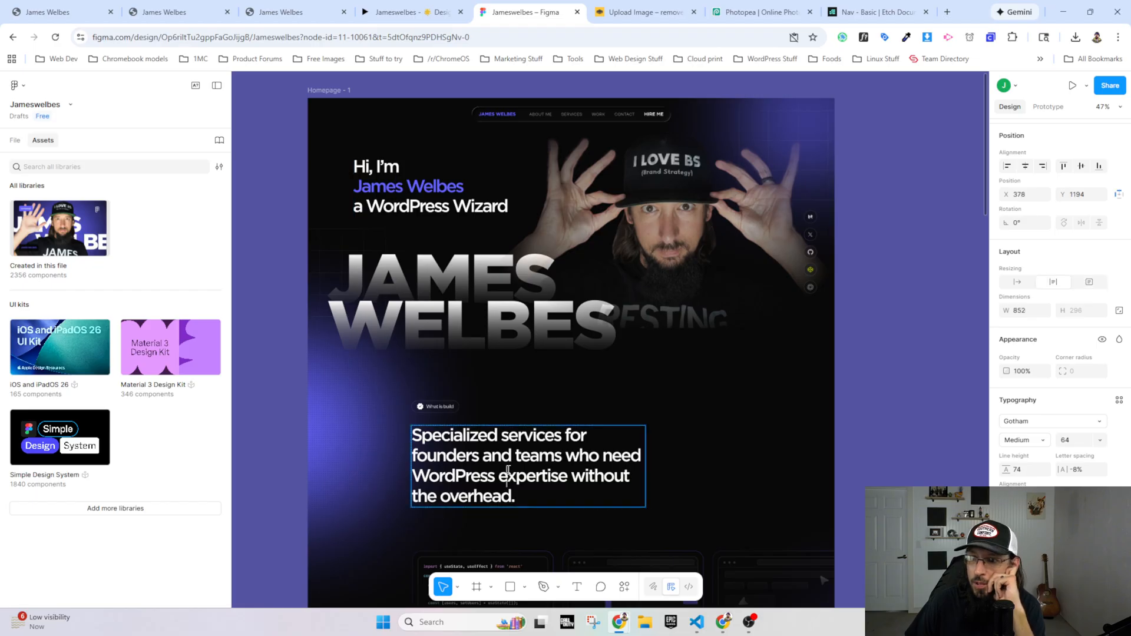
Step: Back in Etch, set the H2 desktop size override to 64 px in Automatic.css's heading typography settings
{"action": "left_click", "coordinate": [318, 16]}
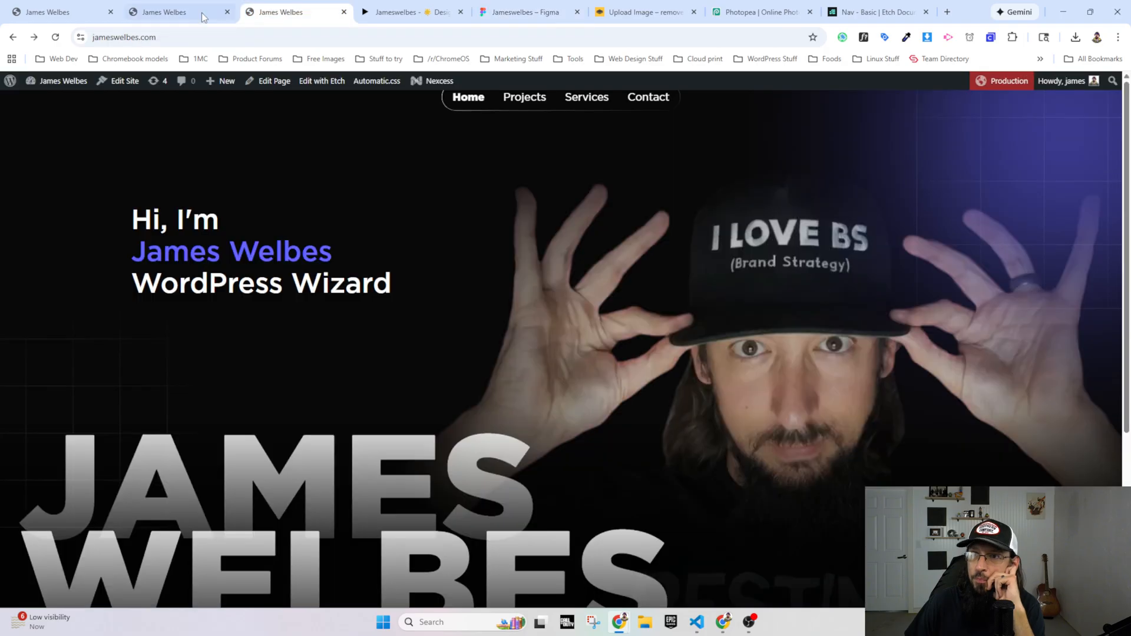
{"action": "left_click", "coordinate": [197, 13]}
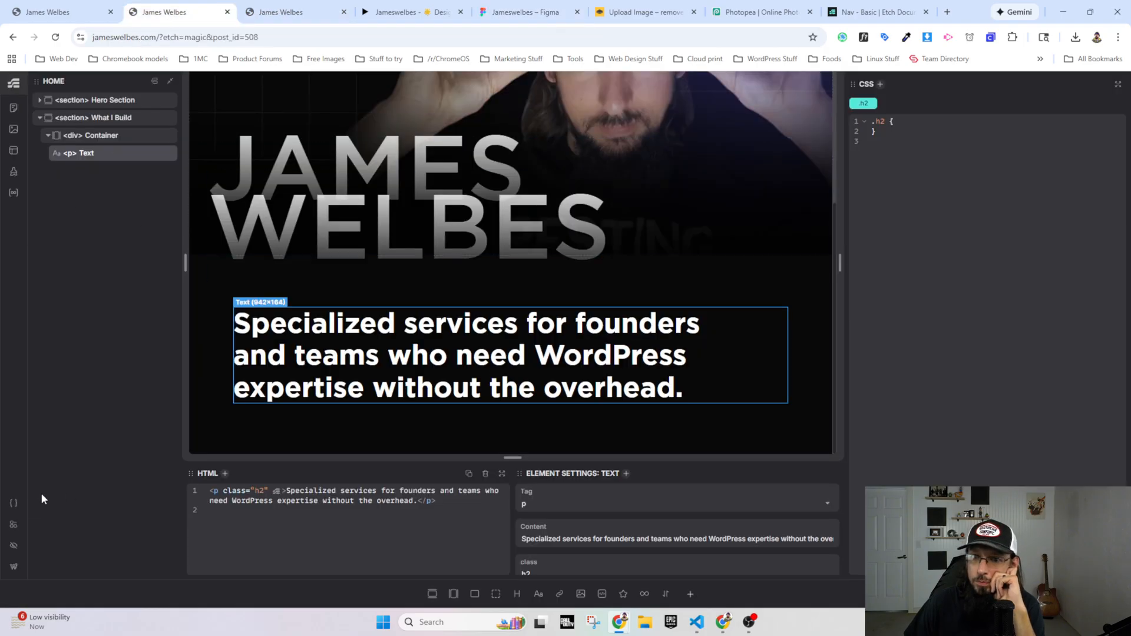
{"action": "left_click", "coordinate": [14, 503]}
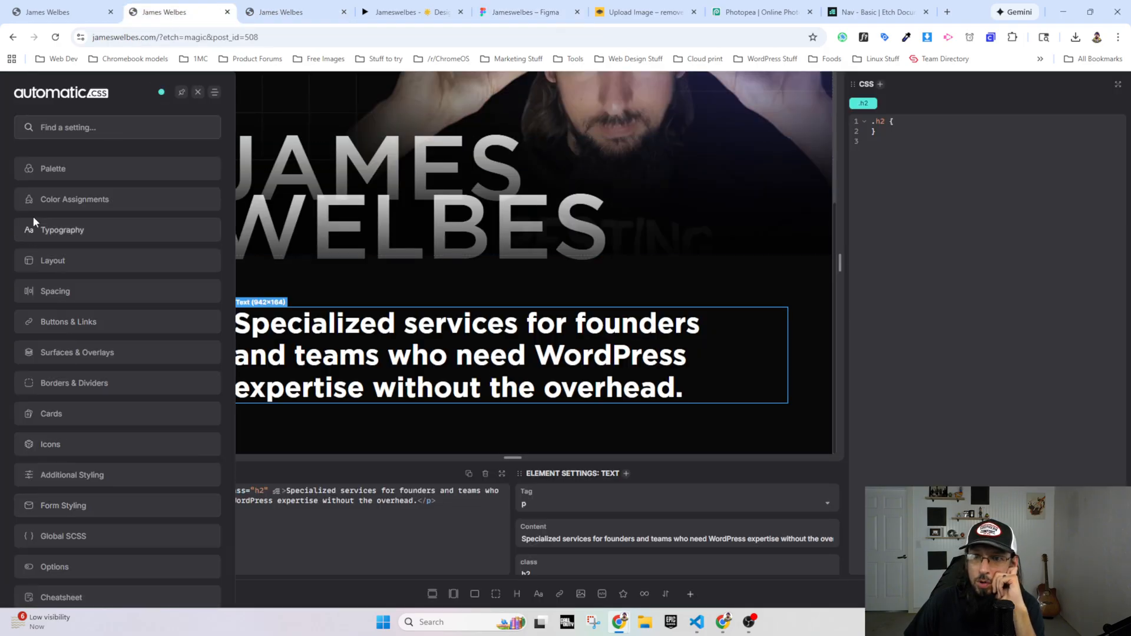
{"action": "left_click", "coordinate": [34, 231]}
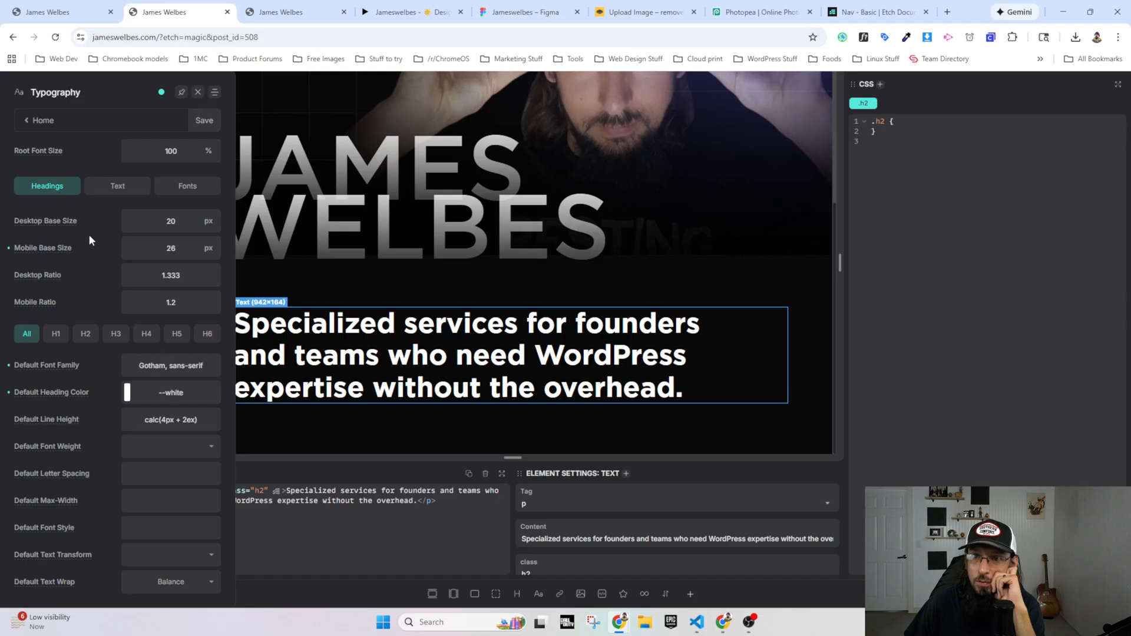
{"action": "left_click", "coordinate": [87, 334]}
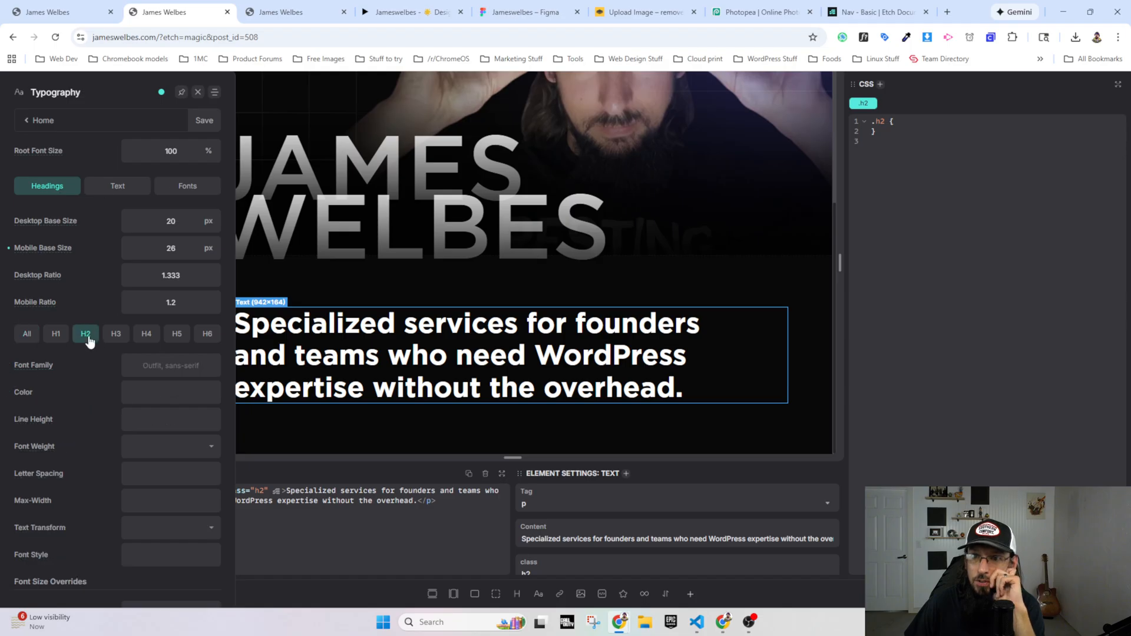
{"action": "scroll", "coordinate": [65, 480], "scroll_direction": "down", "scroll_amount": 2}
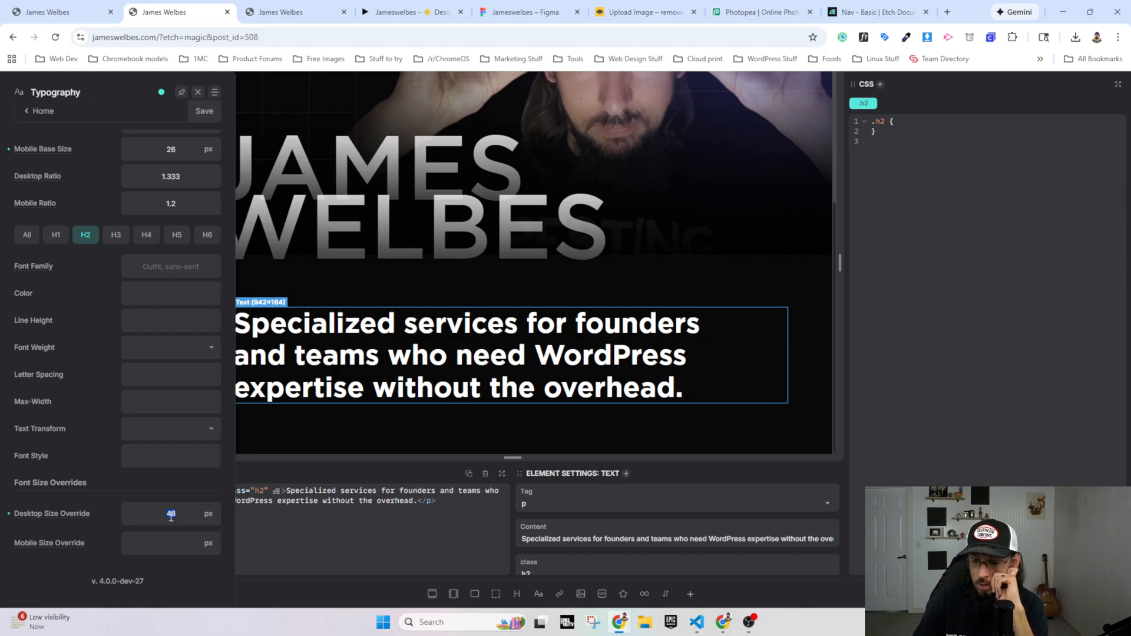
{"action": "type", "text": "64"}
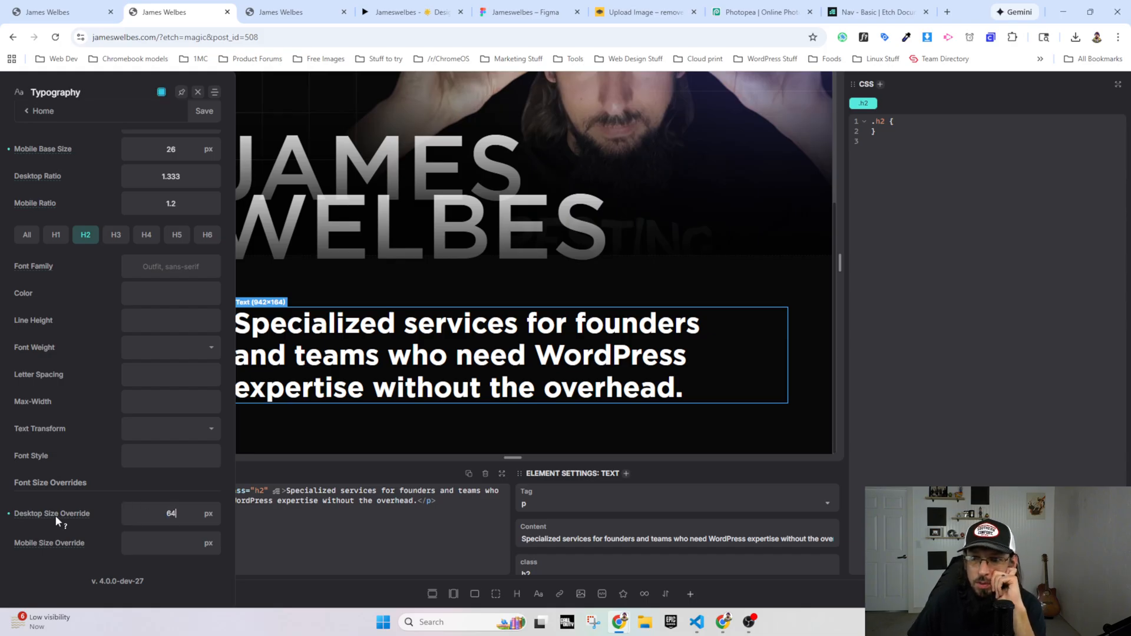
{"action": "mouse_move", "coordinate": [57, 515]}
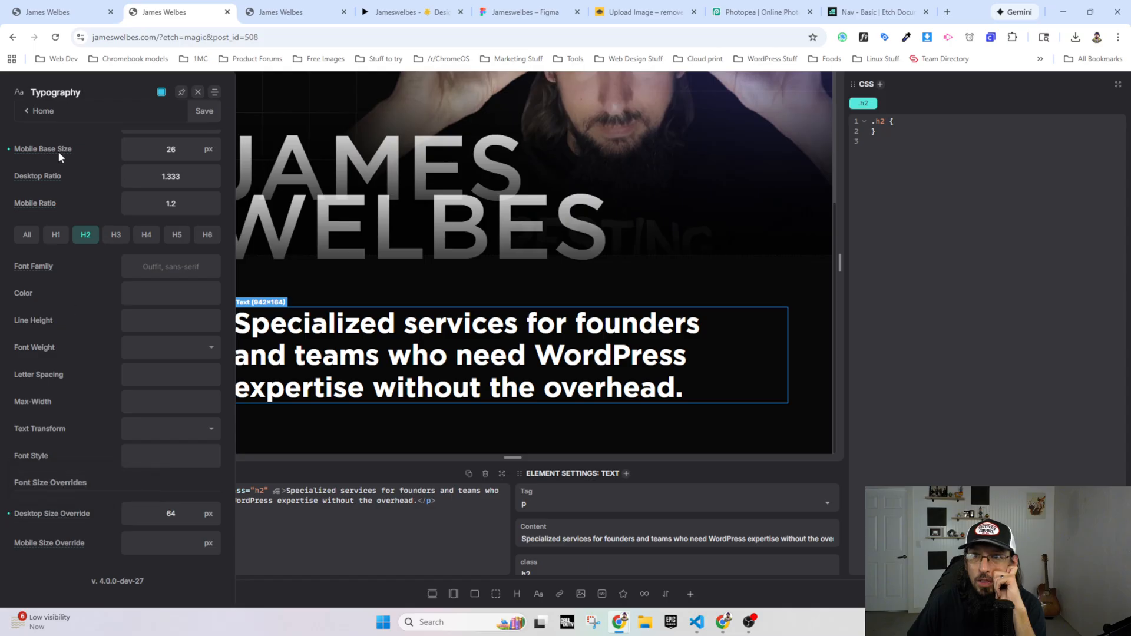
Step: Compare the H1 and H2 heading settings in Automatic.css, including their font size overrides
{"action": "scroll", "coordinate": [144, 229], "scroll_direction": "up", "scroll_amount": 1}
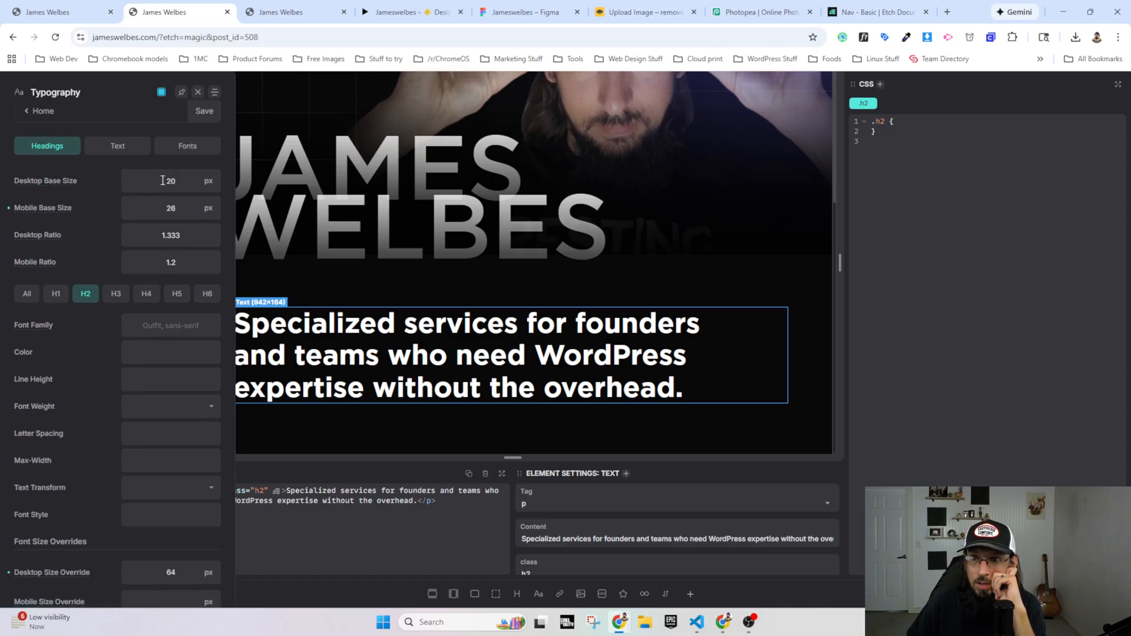
{"action": "left_click", "coordinate": [56, 299]}
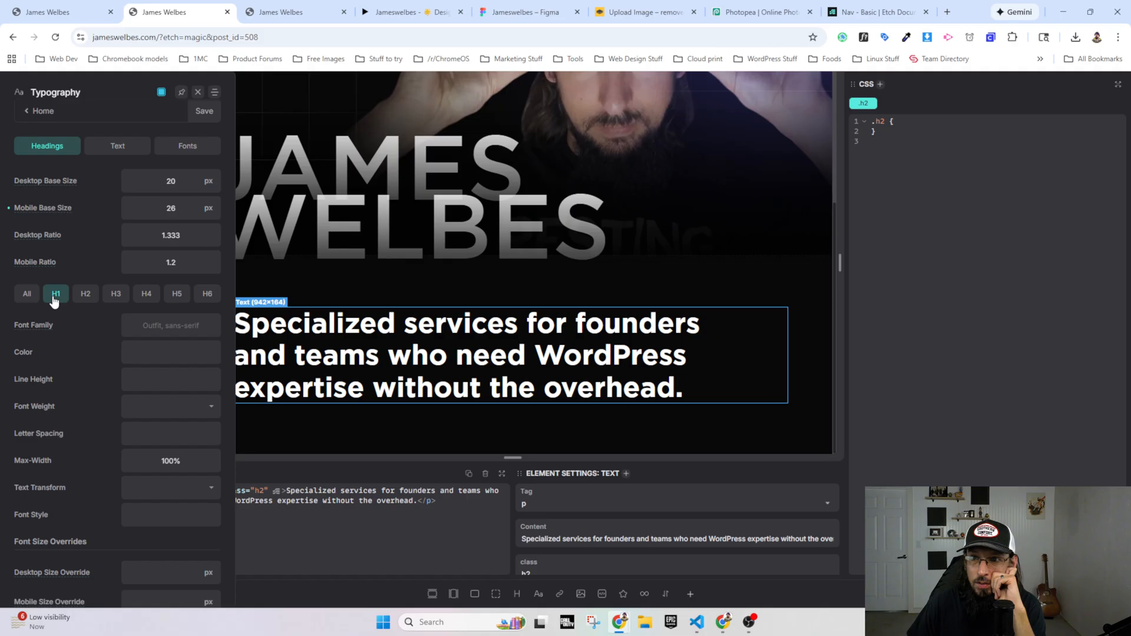
{"action": "left_click", "coordinate": [89, 299]}
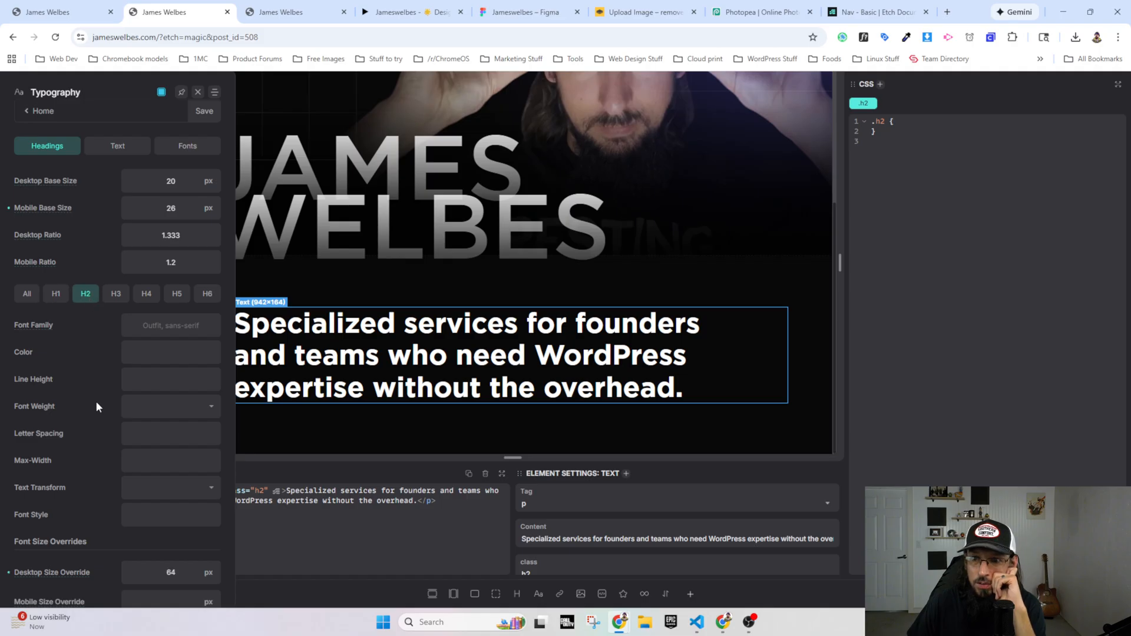
{"action": "scroll", "coordinate": [97, 406], "scroll_direction": "down", "scroll_amount": 1}
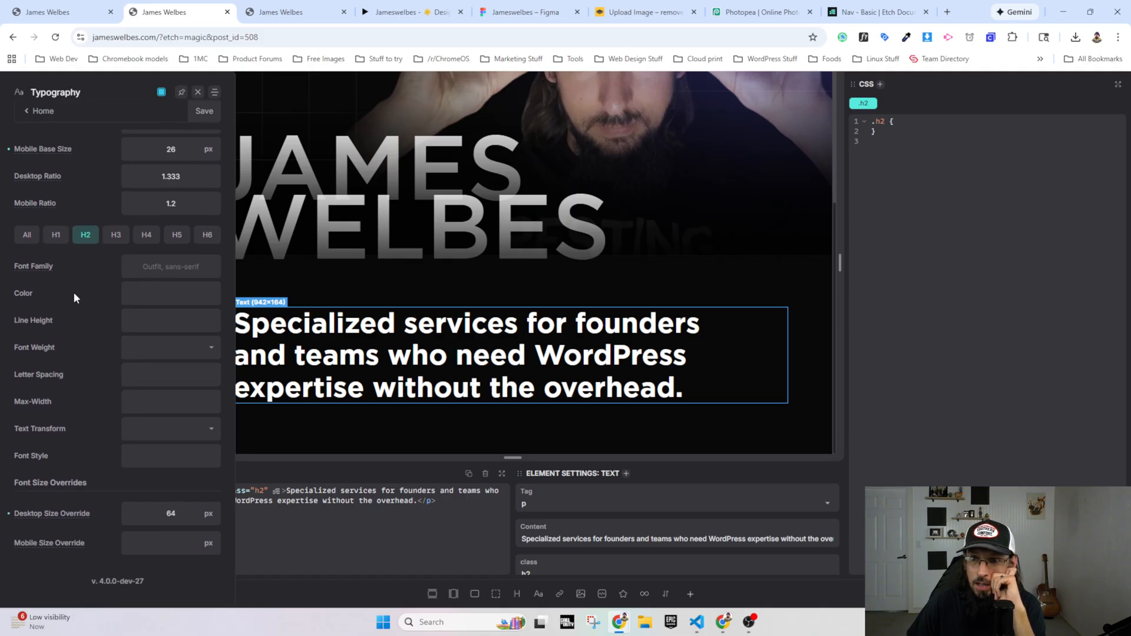
{"action": "left_click", "coordinate": [55, 237]}
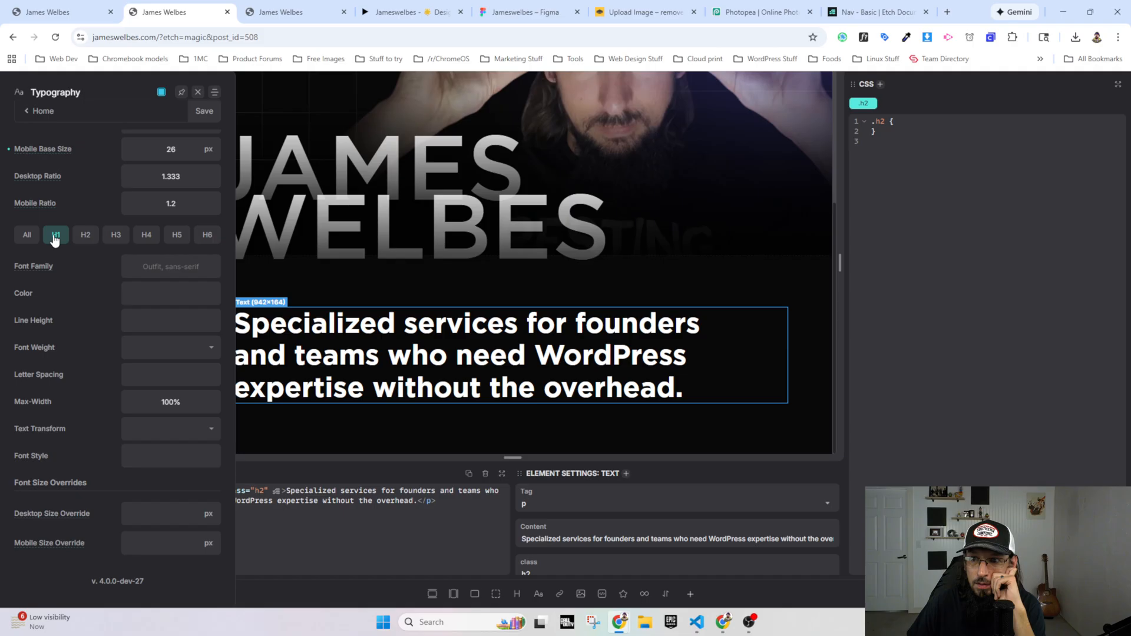
{"action": "left_click", "coordinate": [87, 238]}
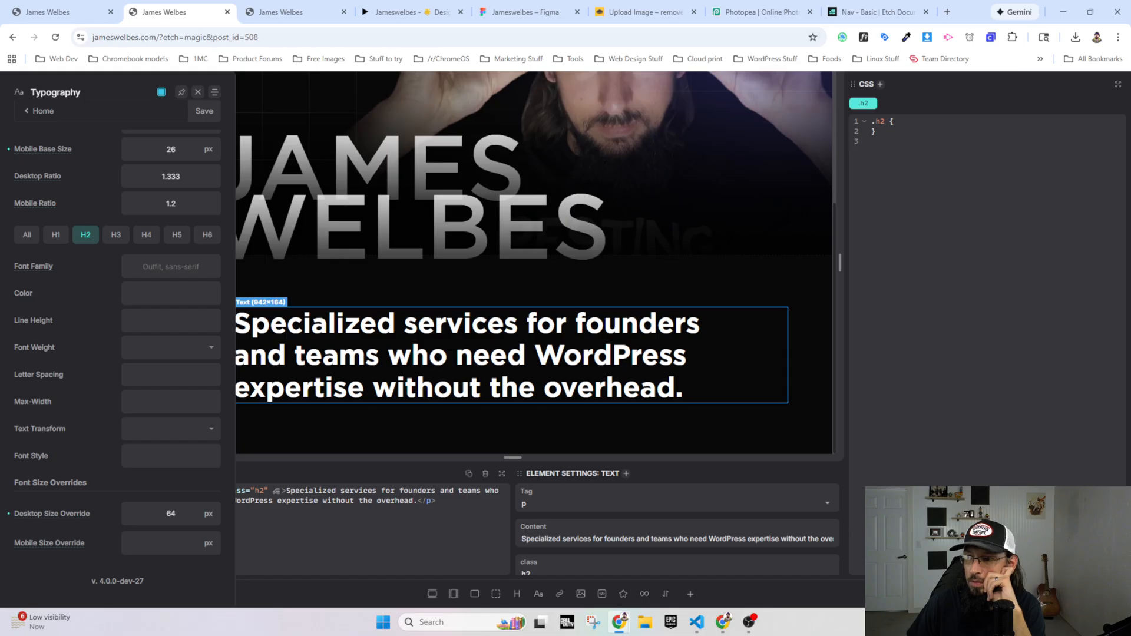
Step: Switch to the live homepage, reload it and inspect the services heading in the browser's developer tools
{"action": "left_click", "coordinate": [295, 12]}
{"action": "left_click", "coordinate": [55, 37]}
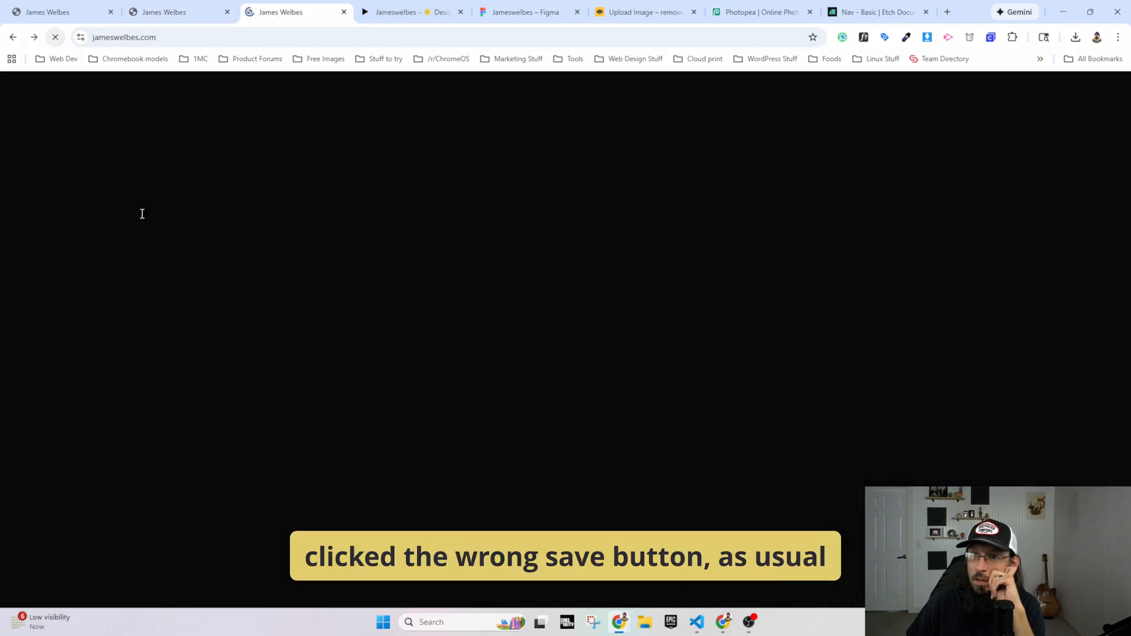
{"action": "scroll", "coordinate": [177, 306], "scroll_direction": "down", "scroll_amount": 3}
{"action": "right_click", "coordinate": [314, 484]}
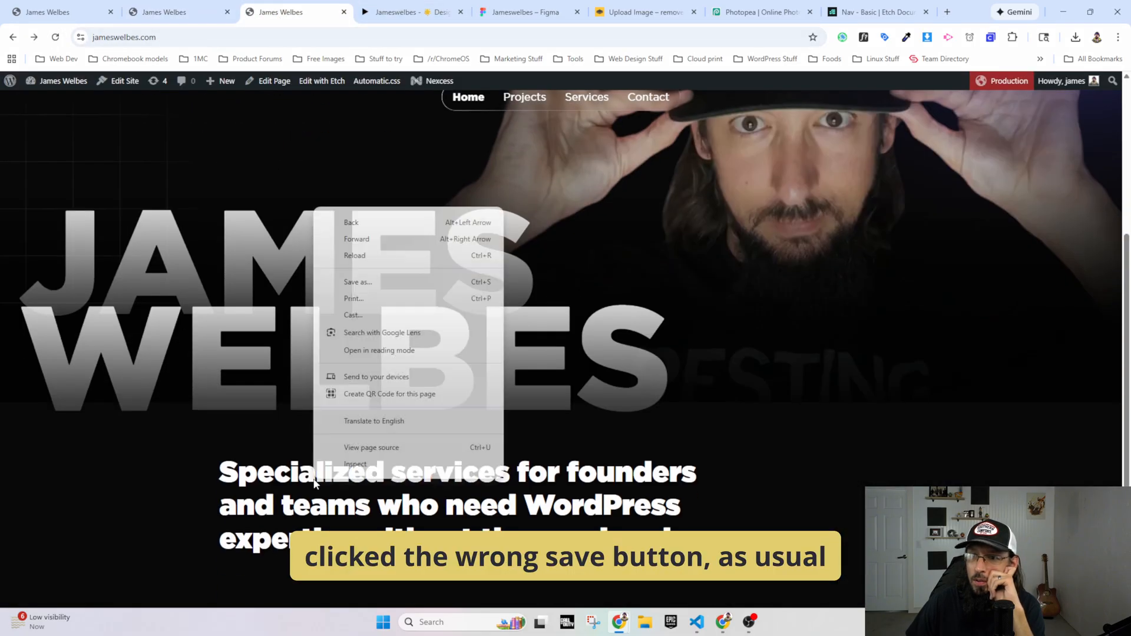
{"action": "left_click", "coordinate": [344, 480]}
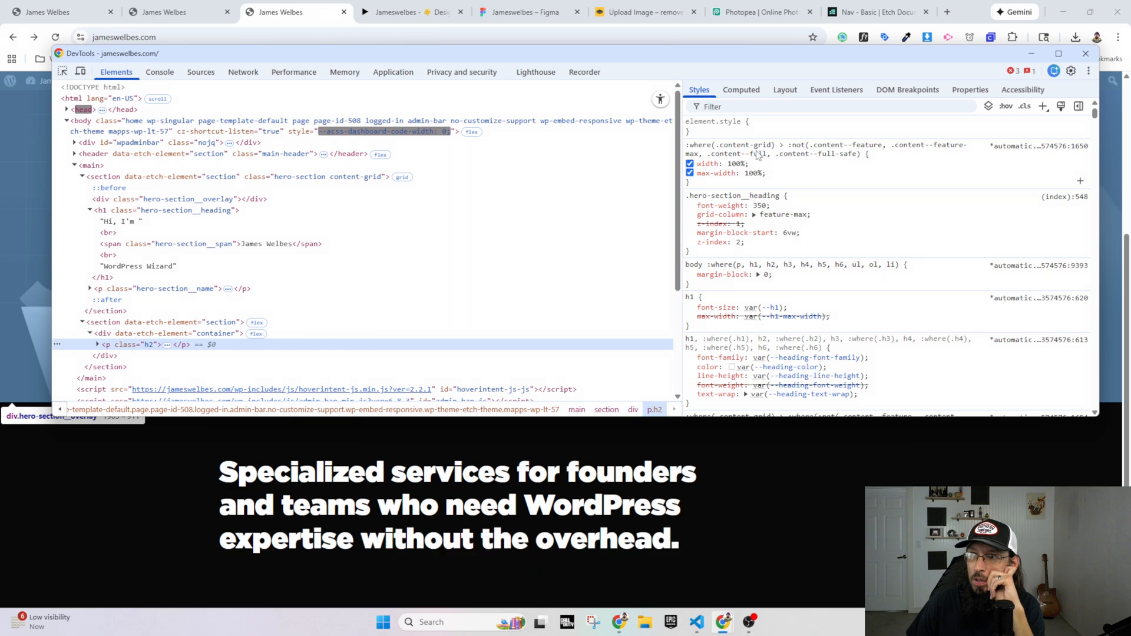
Step: Try a font-size of 64px for the services heading by adding it to the .h2 rule in the developer tools
{"action": "left_click", "coordinate": [791, 168]}
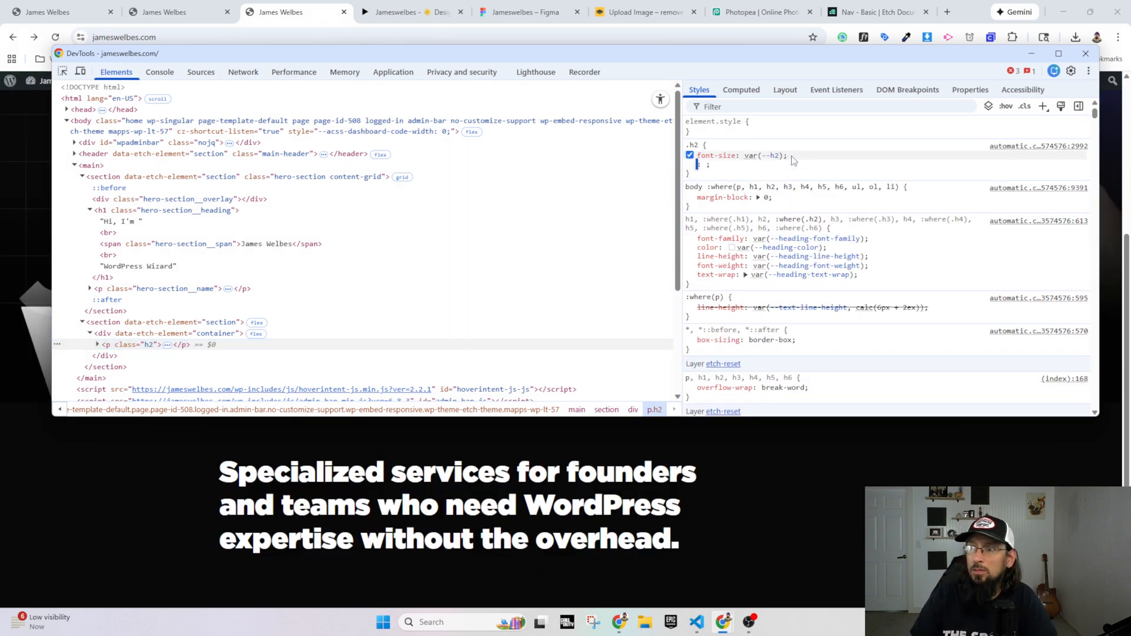
{"action": "mouse_move", "coordinate": [773, 164]}
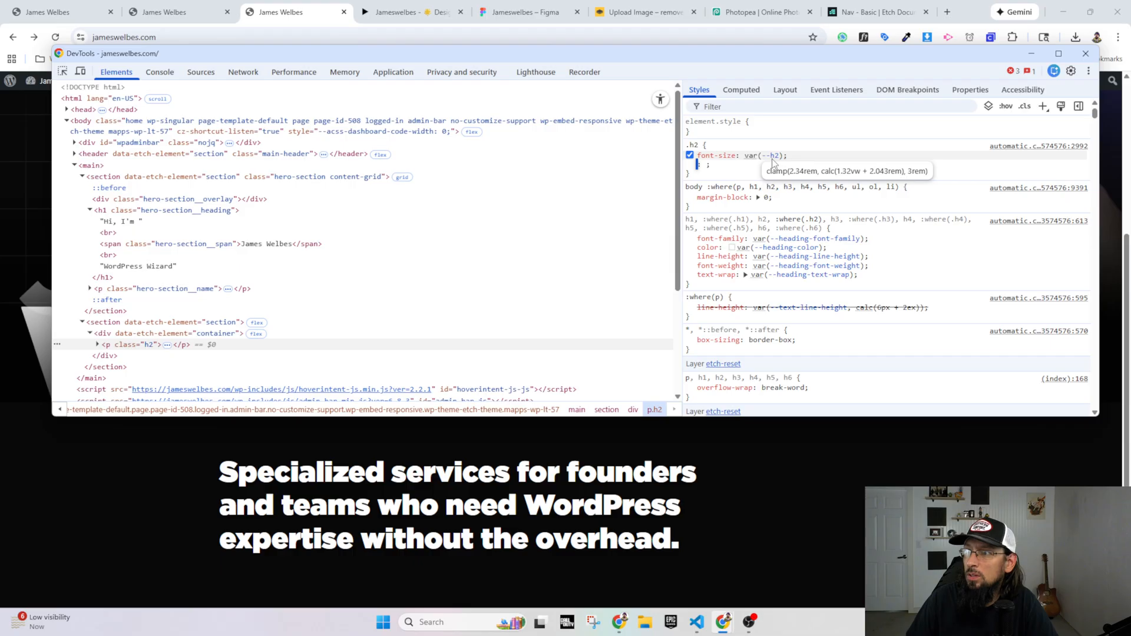
{"action": "type", "text": "font-size"}
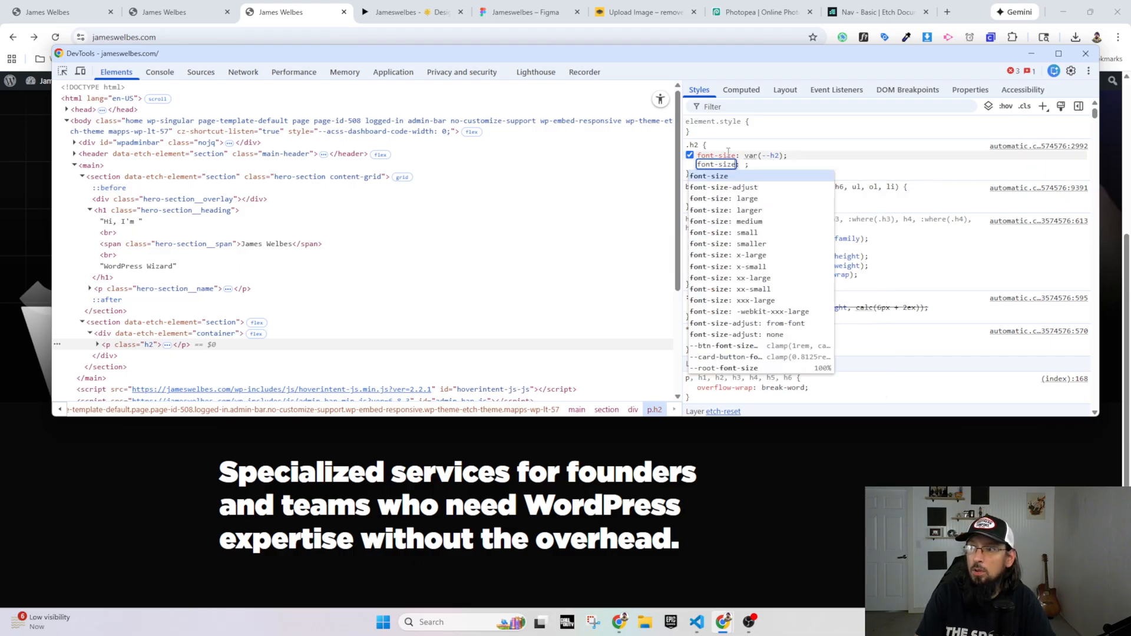
{"action": "key", "text": "Tab"}
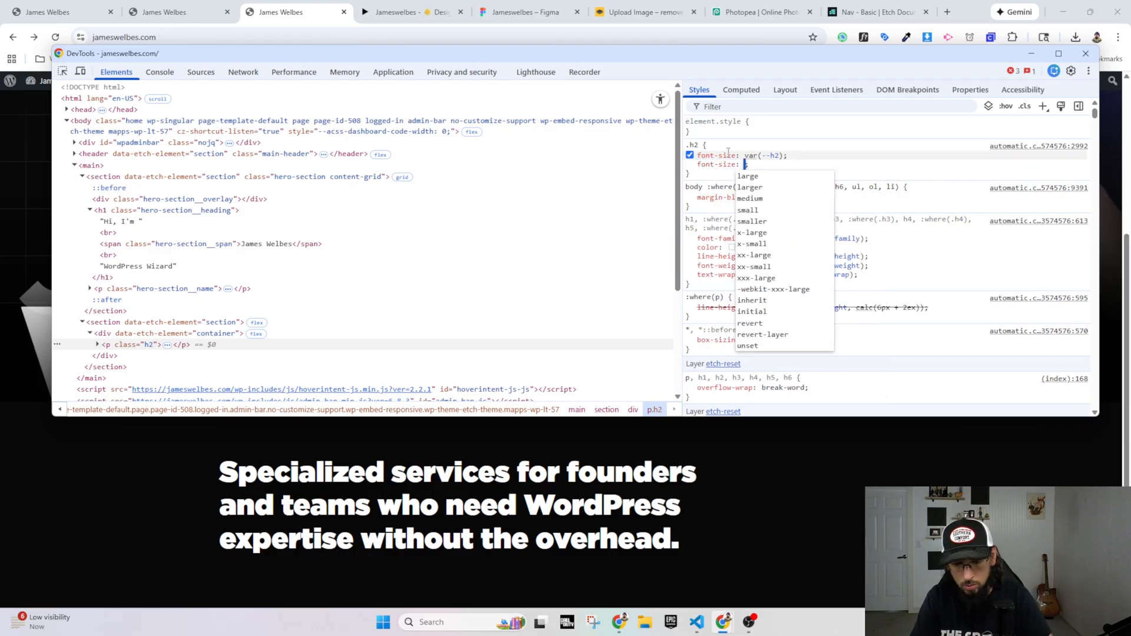
{"action": "type", "text": "64px"}
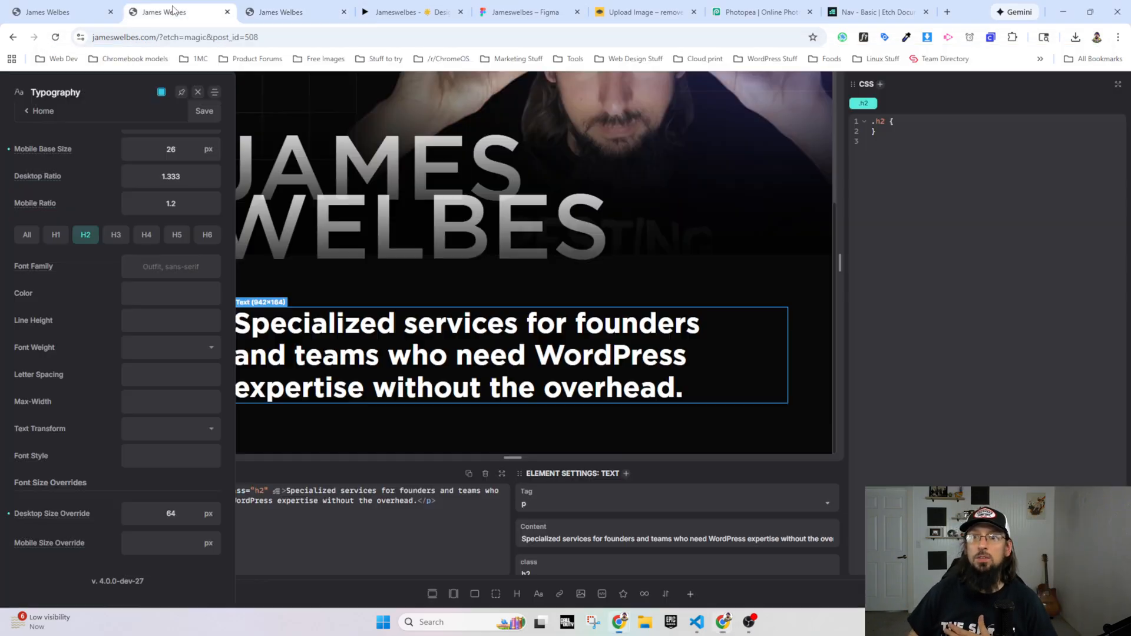
Step: Back in Etch, clear and re-enter the H2 desktop size override as 64 px, save Automatic.css, and reload the live homepage
{"action": "left_click", "coordinate": [171, 11]}
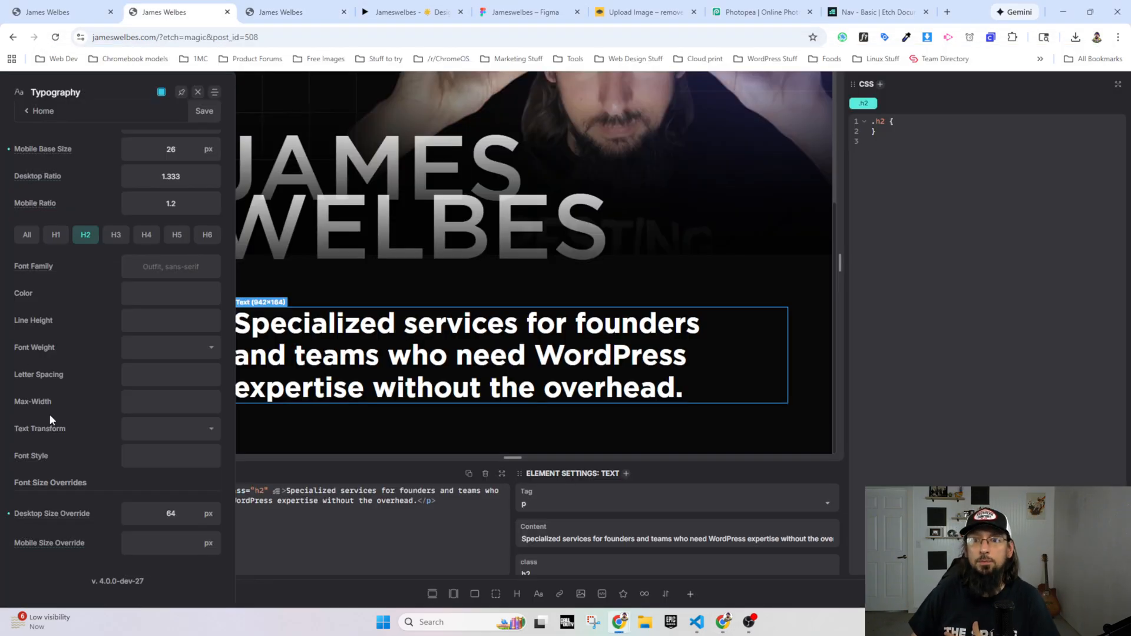
{"action": "left_click", "coordinate": [8, 513]}
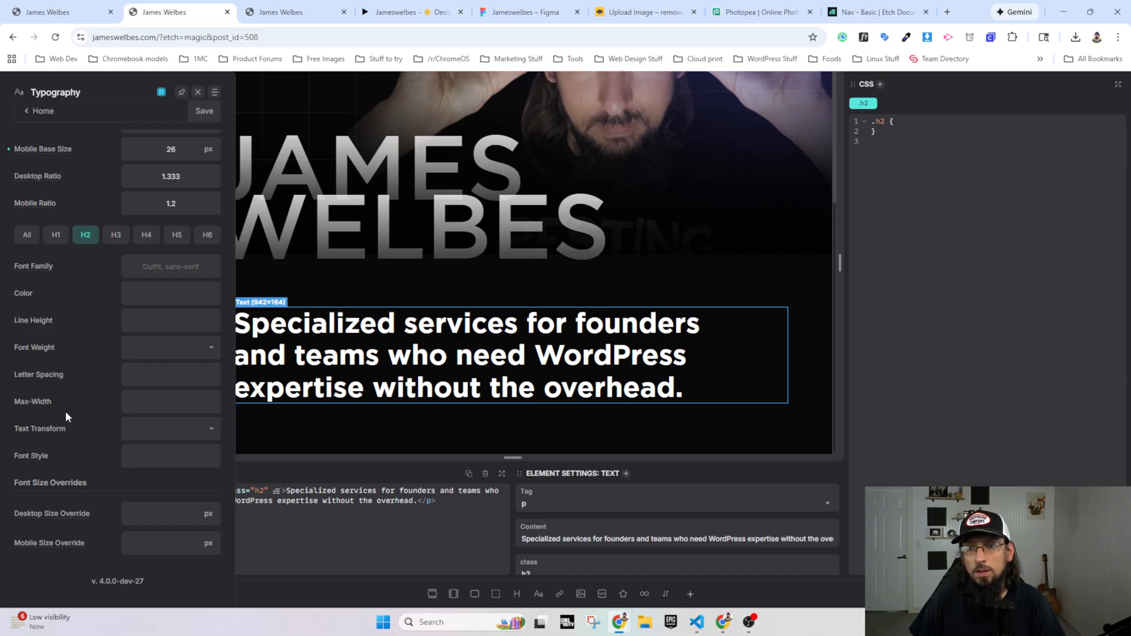
{"action": "scroll", "coordinate": [82, 513], "scroll_direction": "up", "scroll_amount": 2}
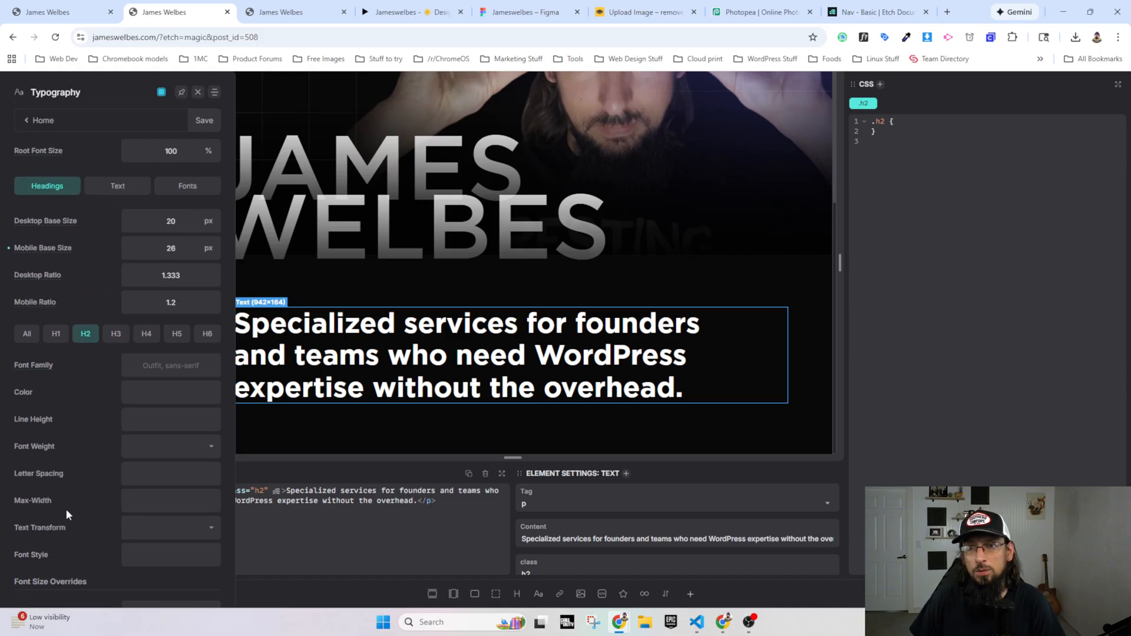
{"action": "scroll", "coordinate": [120, 475], "scroll_direction": "down", "scroll_amount": 2}
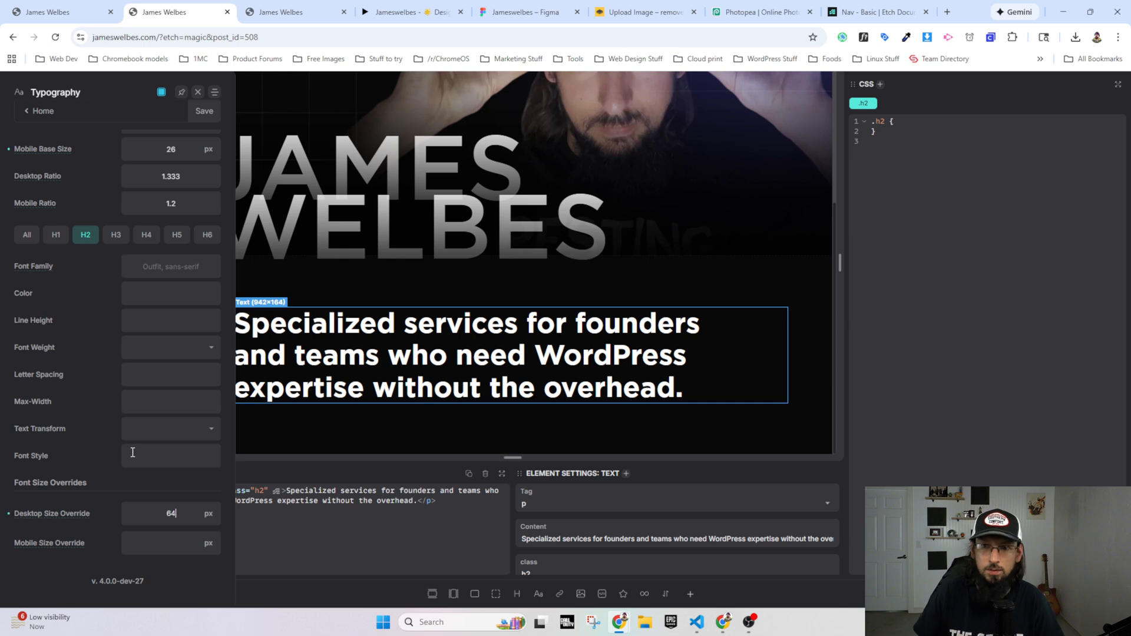
{"action": "left_click", "coordinate": [207, 109]}
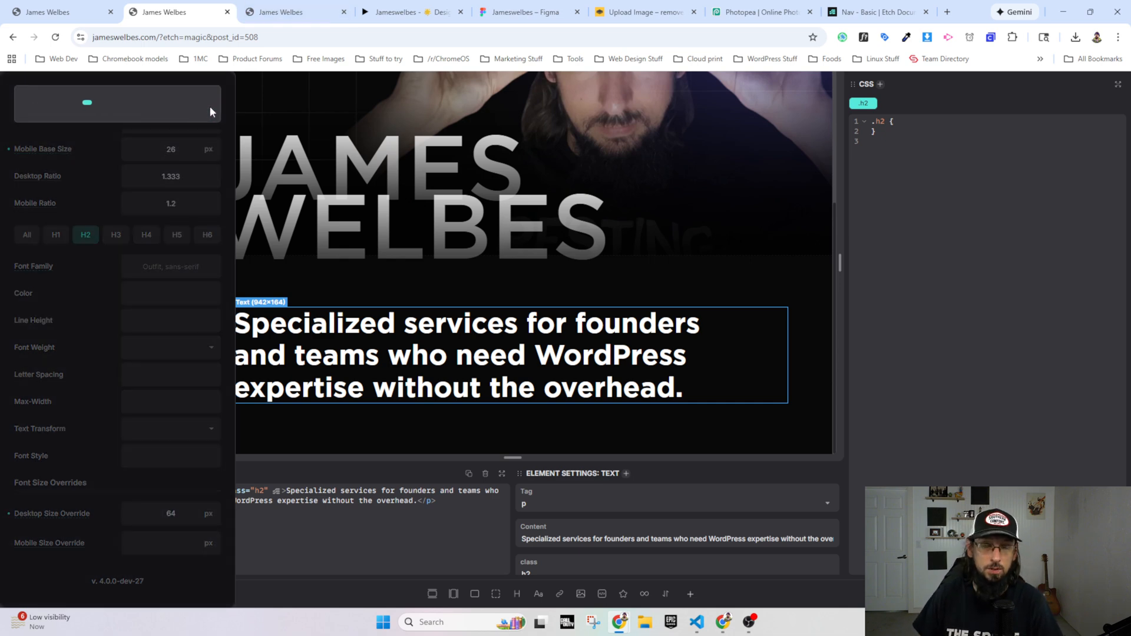
{"action": "left_click", "coordinate": [279, 12]}
{"action": "left_click", "coordinate": [55, 37]}
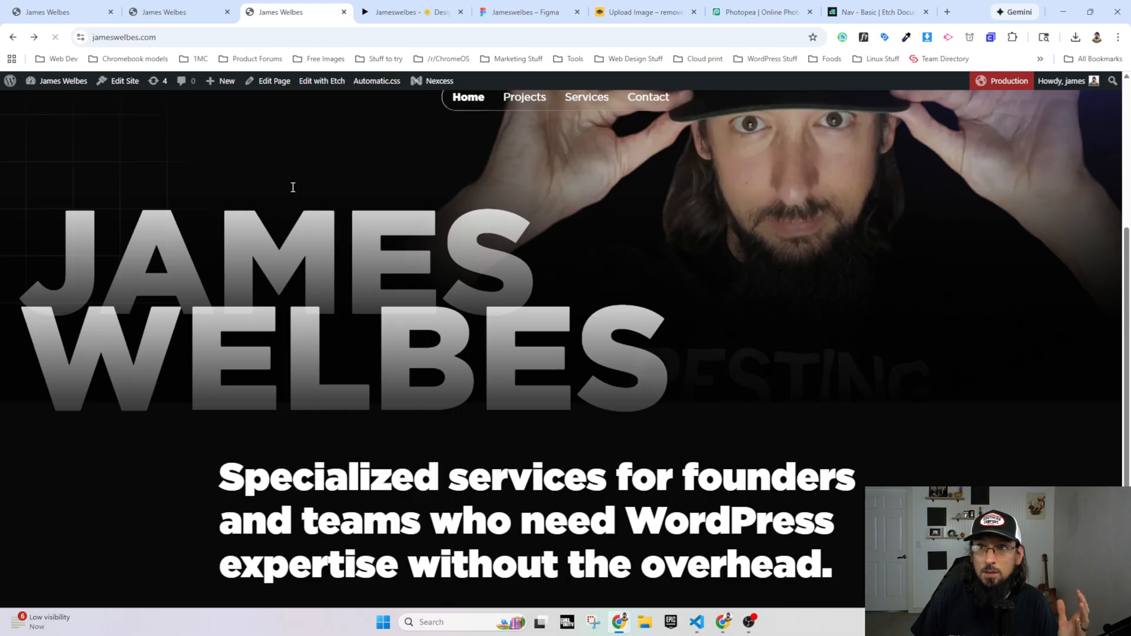
Step: Return to Etch and try adding the .h2 class to the hero section, save, and remove the class again
{"action": "left_click", "coordinate": [170, 12]}
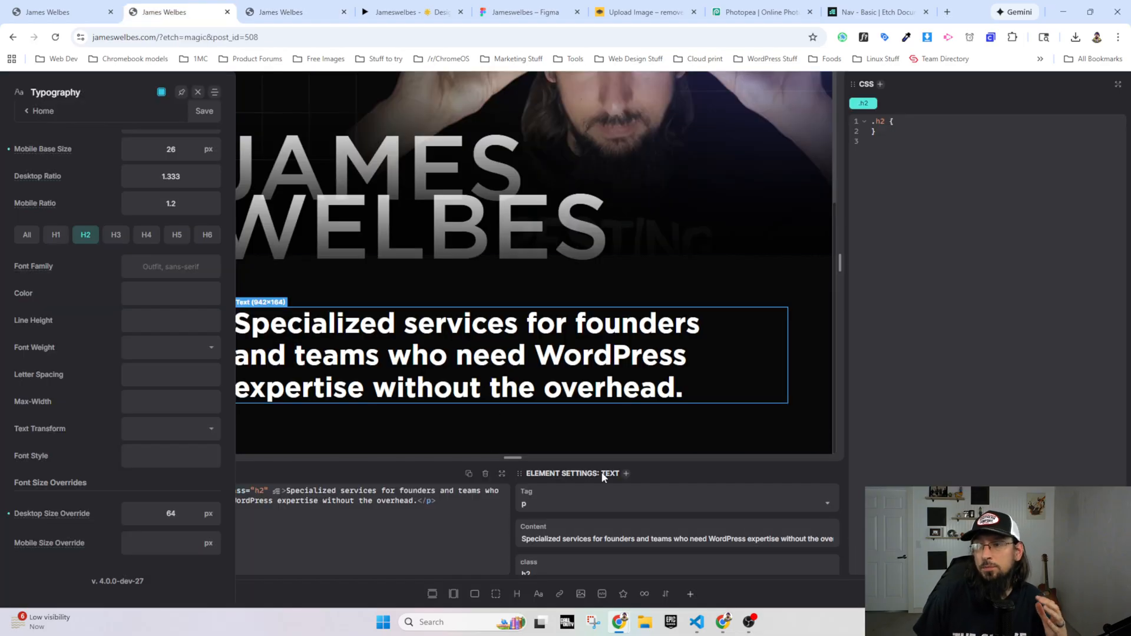
{"action": "scroll", "coordinate": [281, 195], "scroll_direction": "up", "scroll_amount": 3}
{"action": "left_click", "coordinate": [281, 196]}
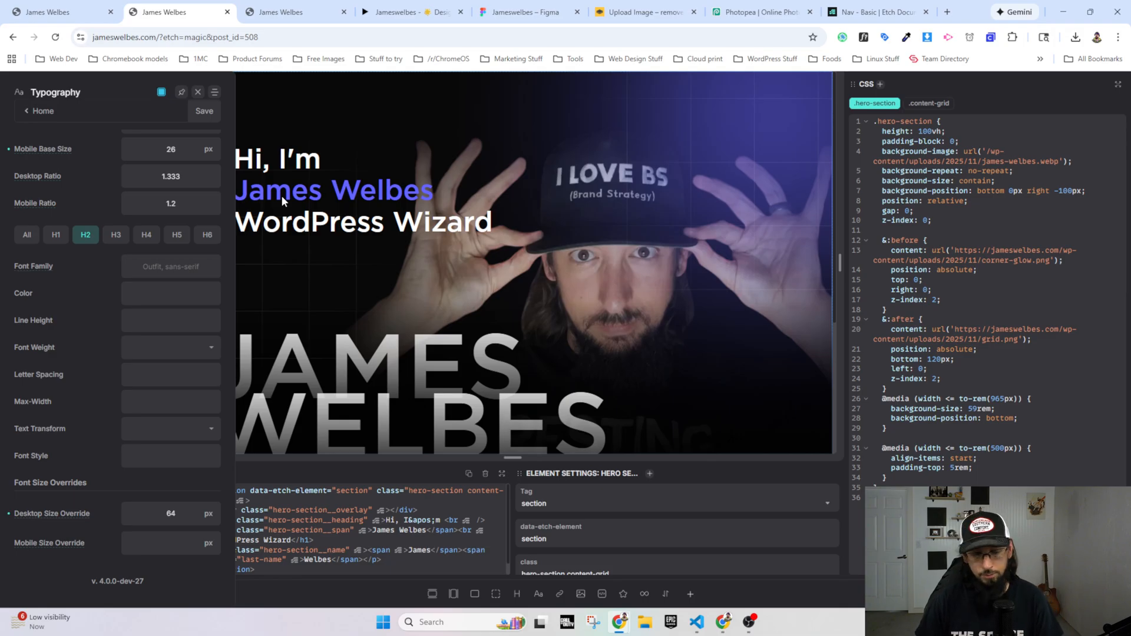
{"action": "key", "text": "ctrl+e"}
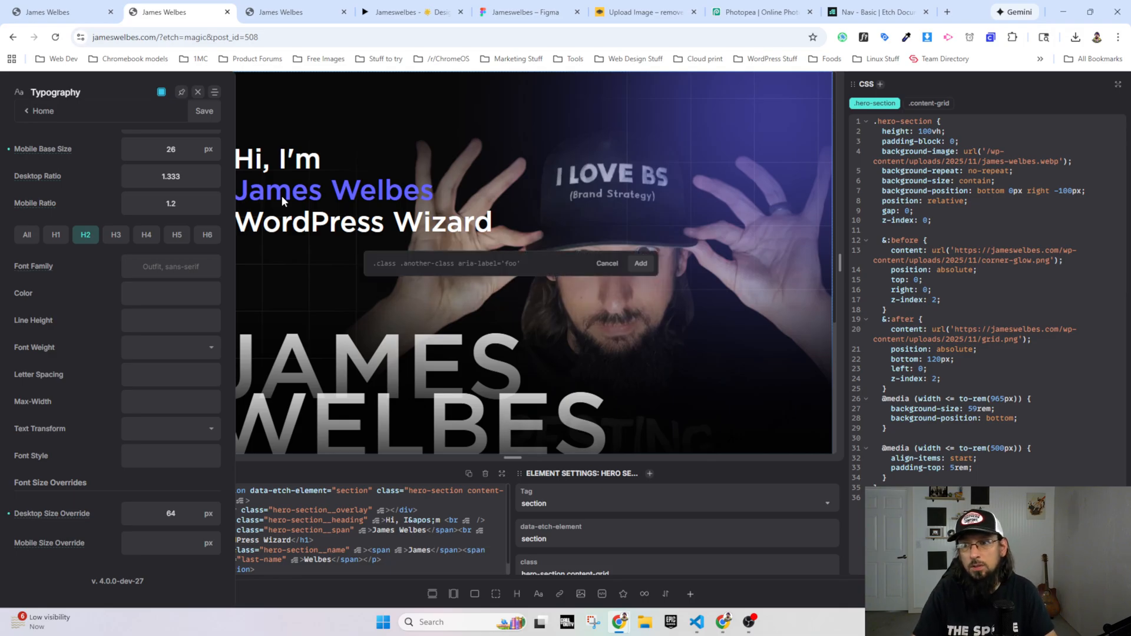
{"action": "type", "text": ".h2"}
{"action": "key", "text": "Return"}
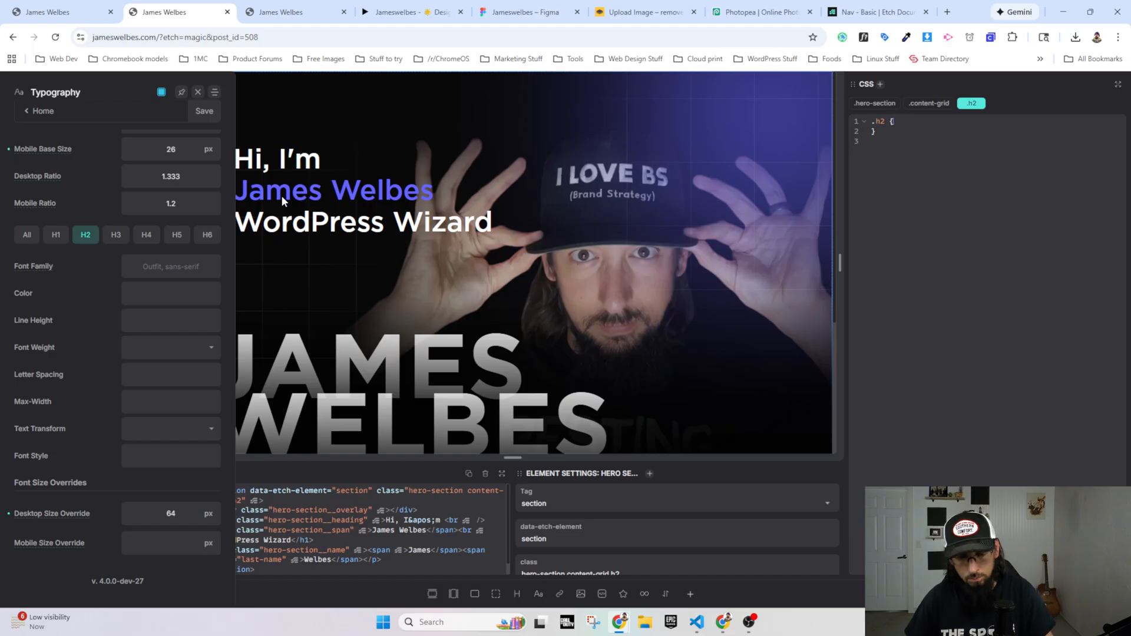
{"action": "key", "text": "ctrl+s"}
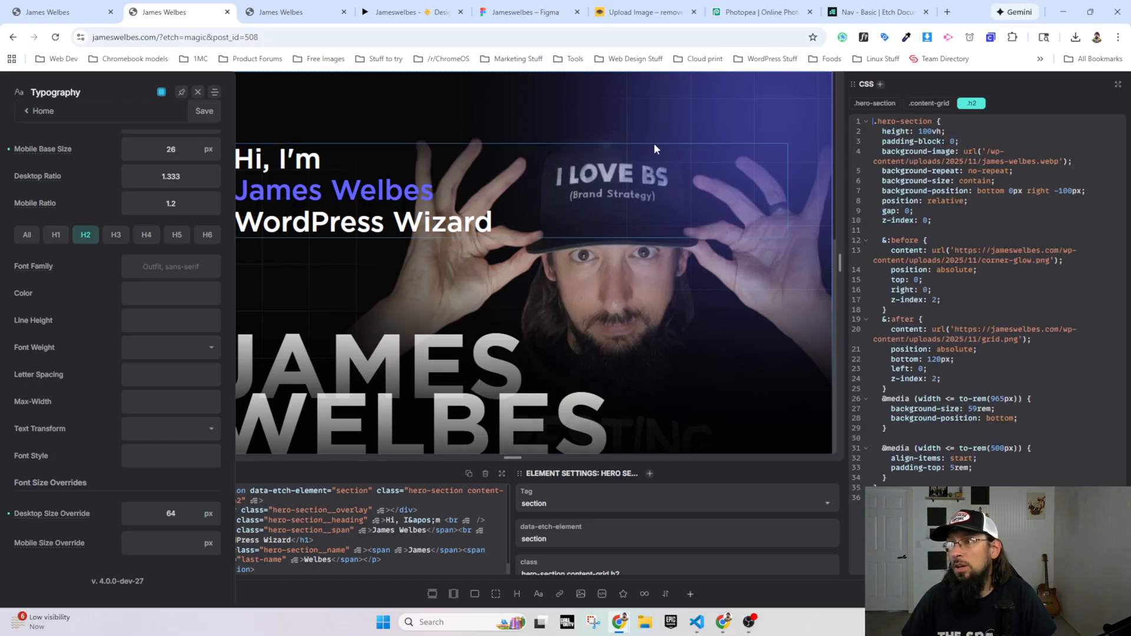
{"action": "left_click", "coordinate": [980, 103]}
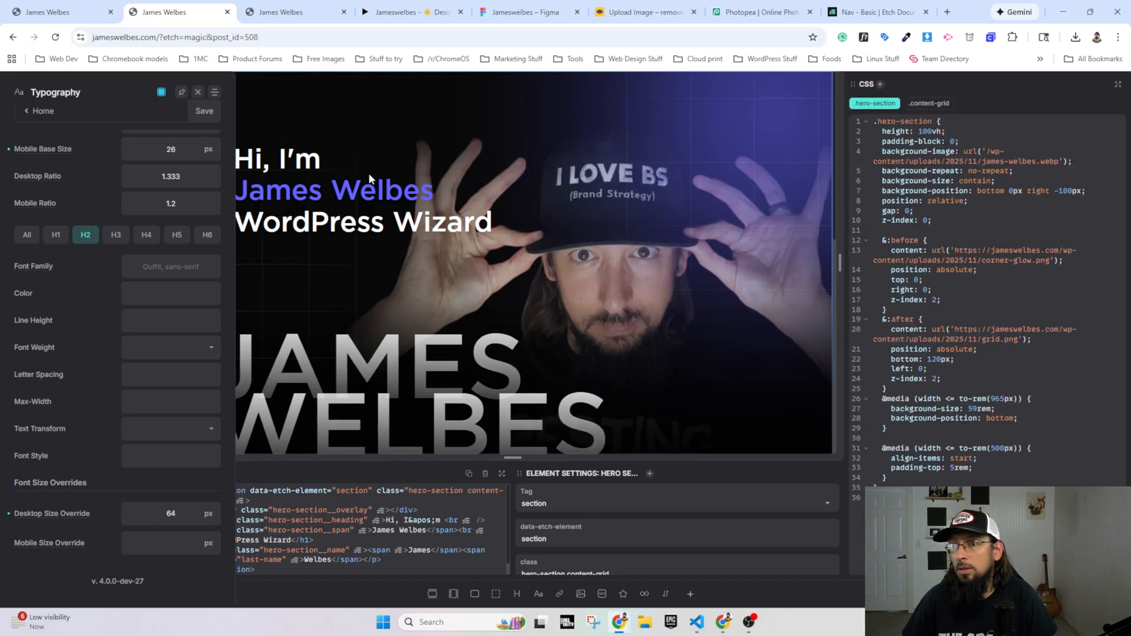
Step: Add the .h2 class to the hero section's H1 heading
{"action": "left_click", "coordinate": [525, 198]}
{"action": "key", "text": "ctrl+period"}
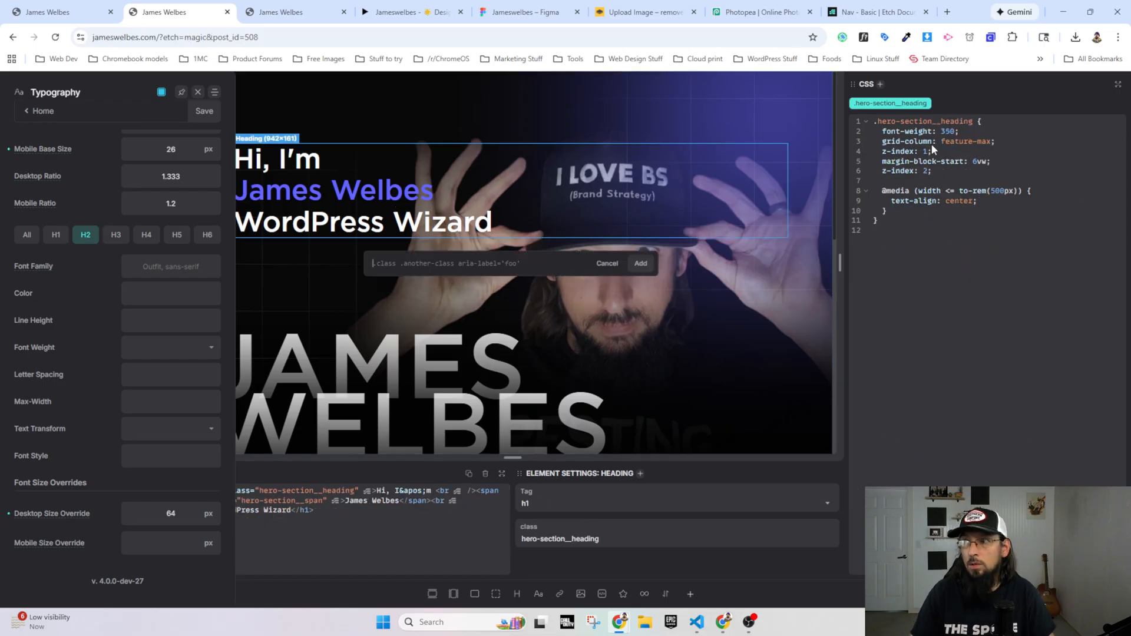
{"action": "type", "text": ".h2"}
{"action": "key", "text": "Return"}
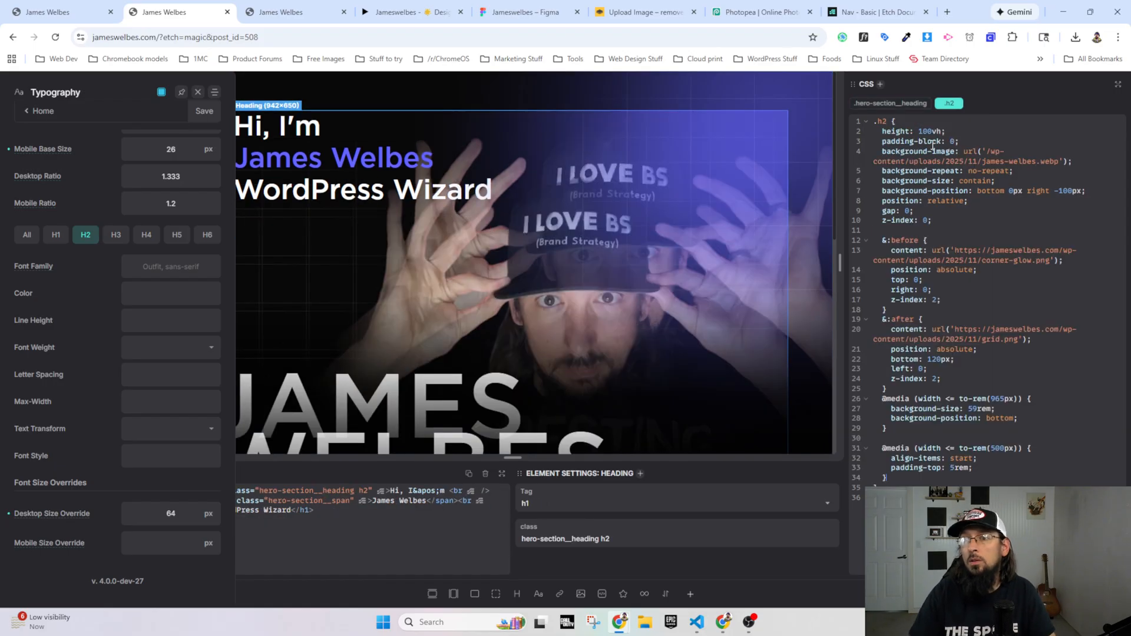
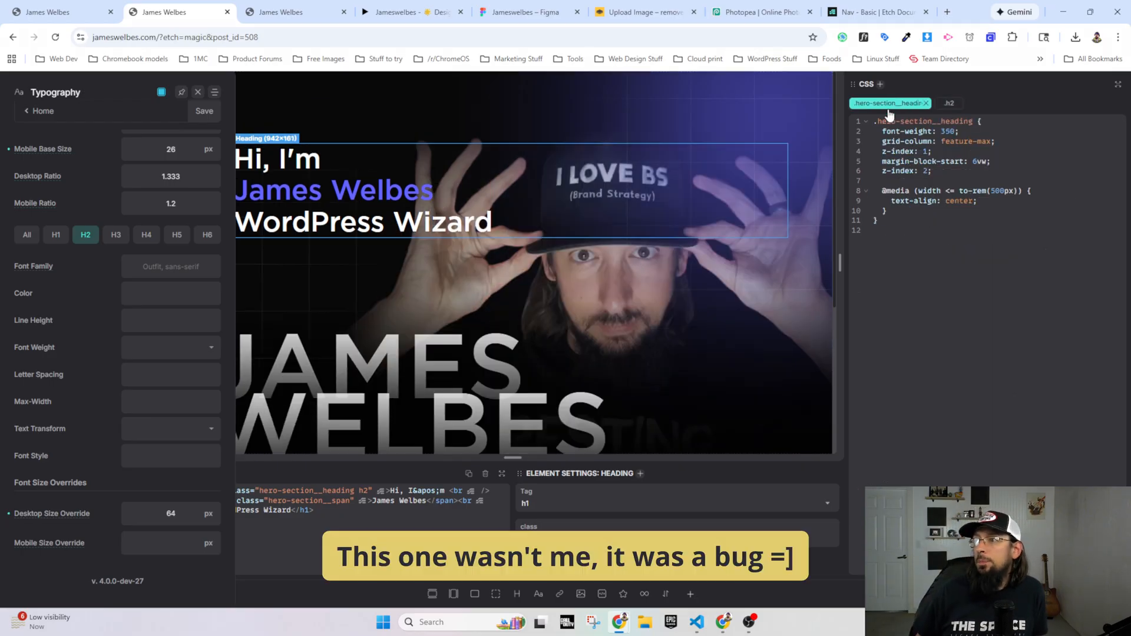
Step: Show the .h2 class's CSS for the hero heading and reload the Etch editor
{"action": "left_click", "coordinate": [945, 105]}
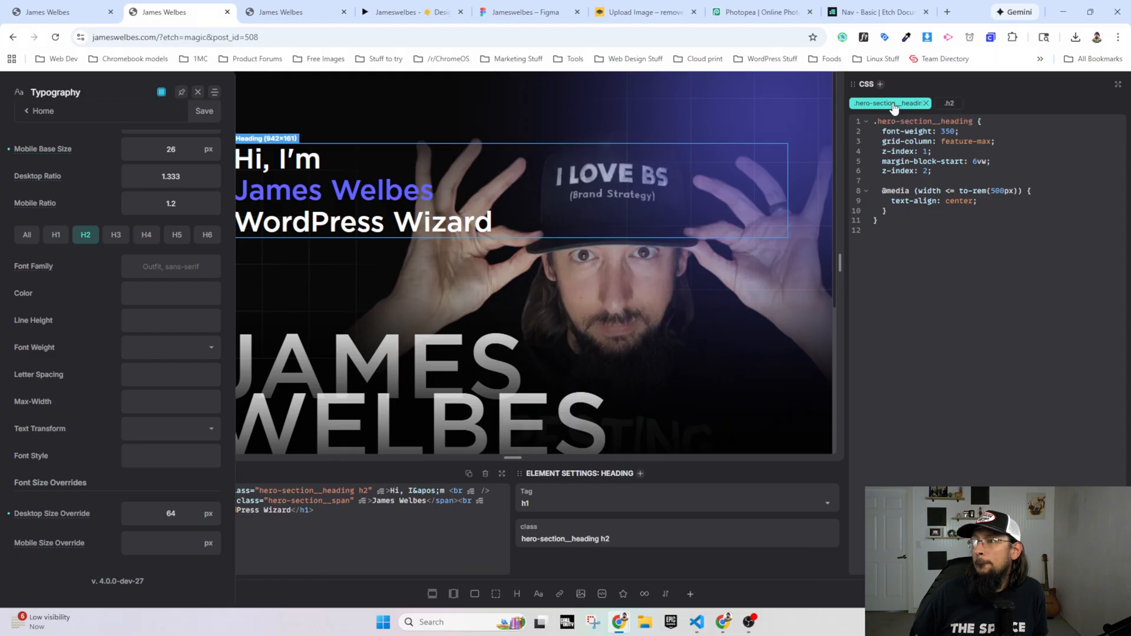
{"action": "left_click", "coordinate": [946, 106]}
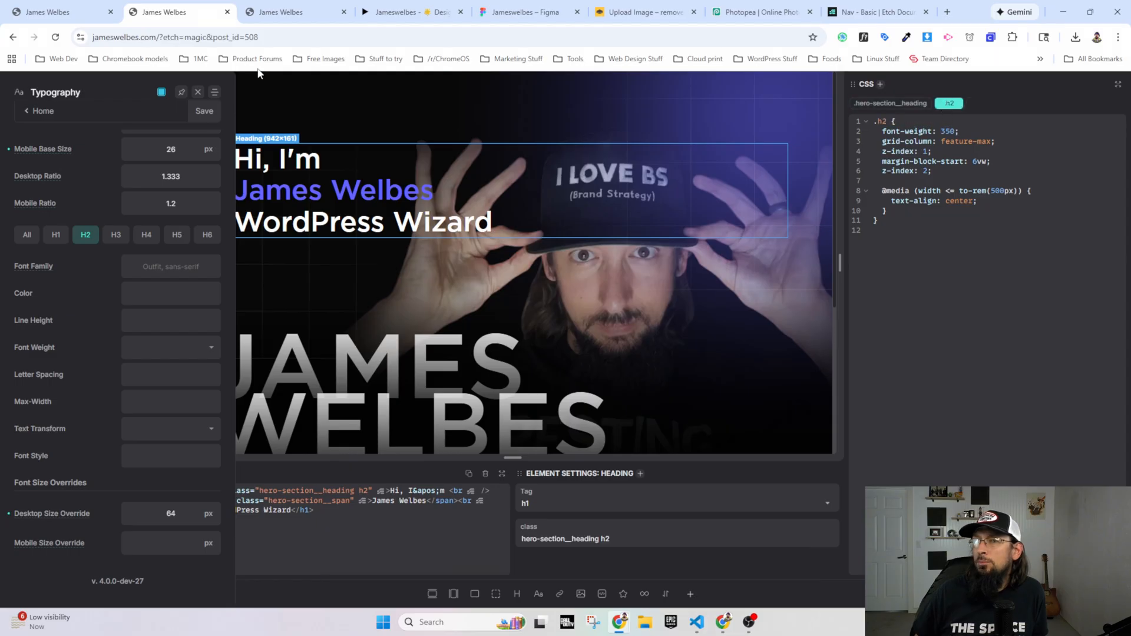
{"action": "left_click", "coordinate": [54, 37]}
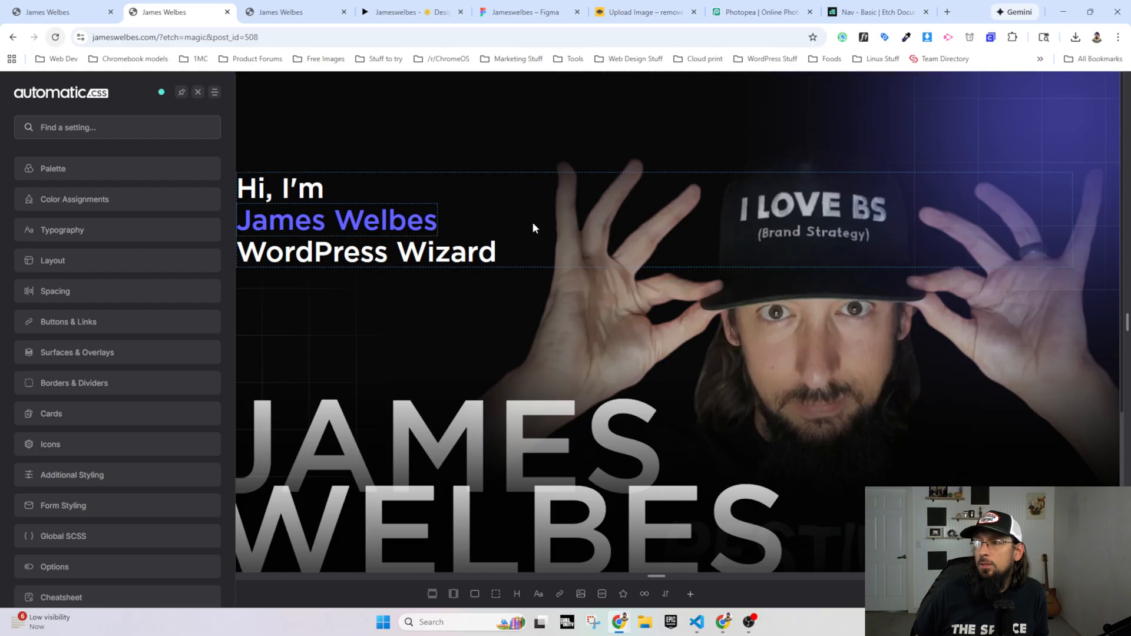
Step: Reload the live homepage and check the sizes of the hero and services headings
{"action": "left_click", "coordinate": [280, 12]}
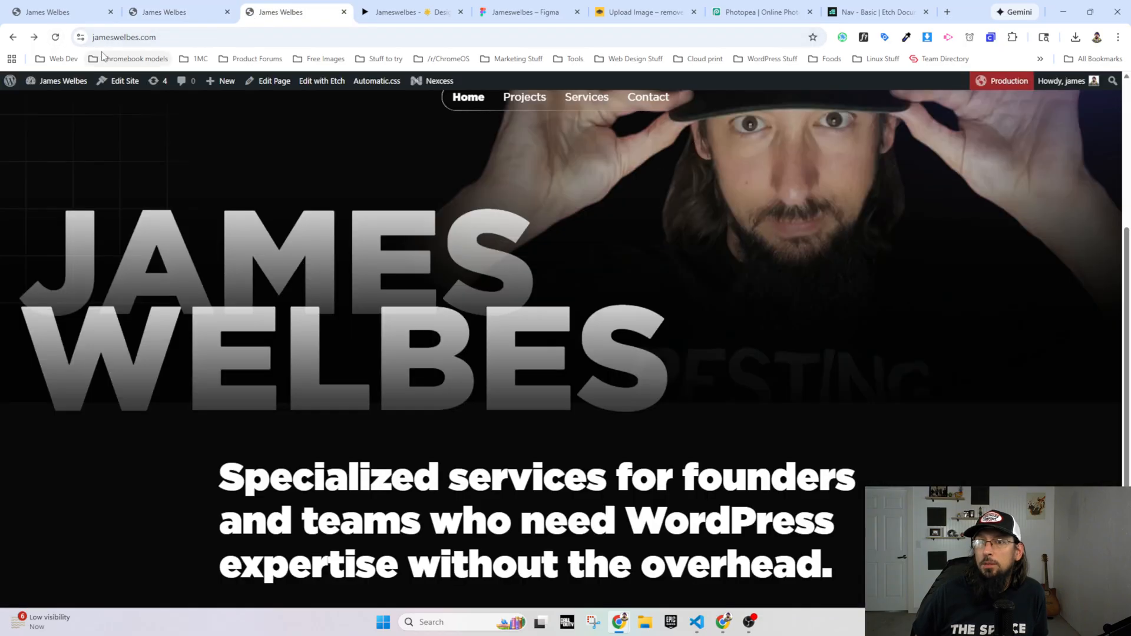
{"action": "left_click", "coordinate": [56, 37]}
{"action": "scroll", "coordinate": [221, 276], "scroll_direction": "down", "scroll_amount": 4}
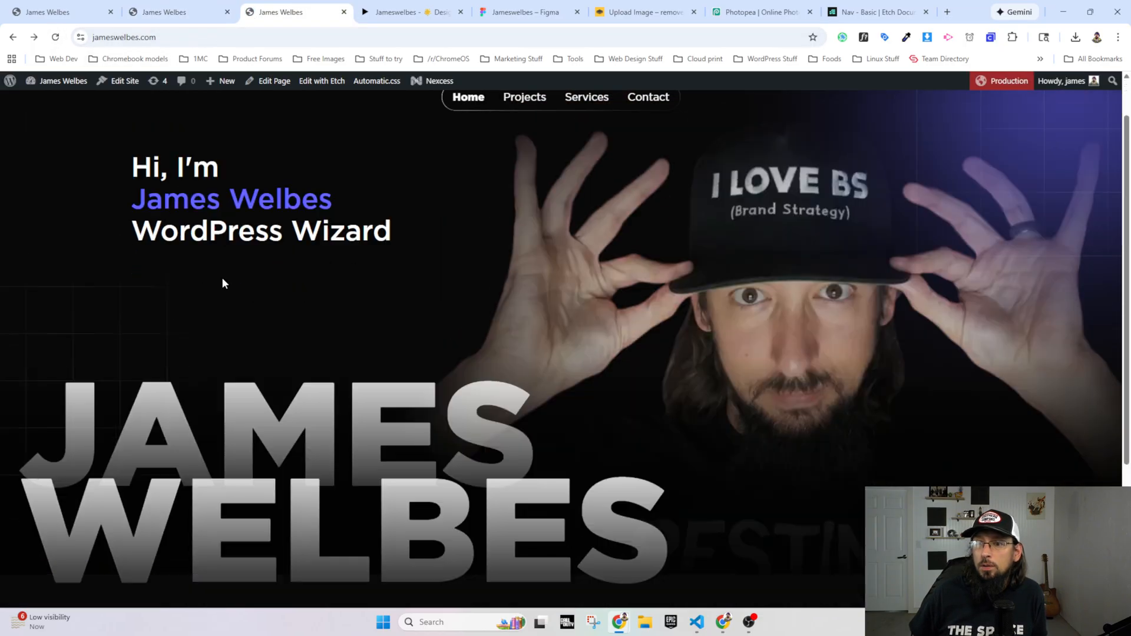
{"action": "scroll", "coordinate": [257, 346], "scroll_direction": "up", "scroll_amount": 4}
Step: Return to Etch, close the Automatic.css dashboard, and apply the .h2 class to the hero section's H1 again
{"action": "left_click", "coordinate": [183, 11]}
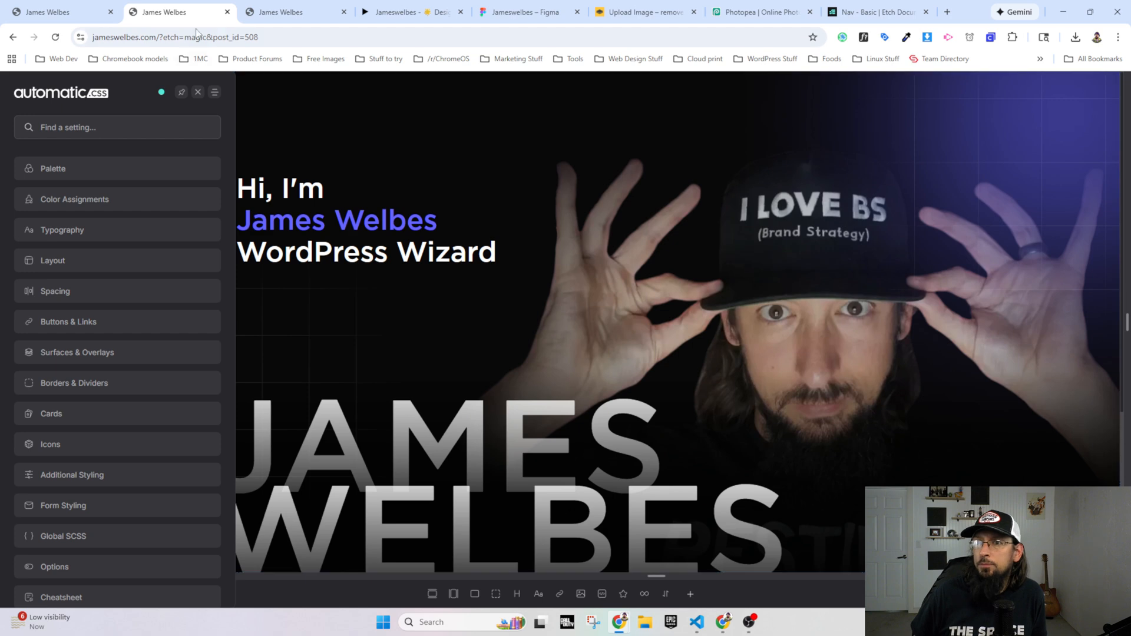
{"action": "left_click", "coordinate": [197, 92]}
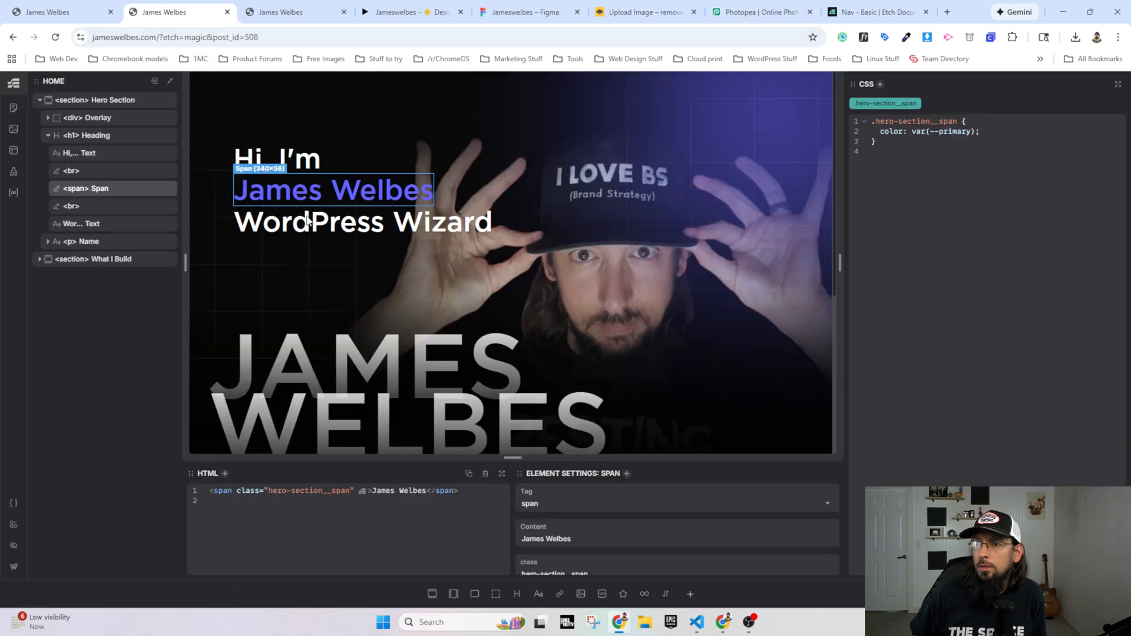
{"action": "left_click", "coordinate": [306, 221]}
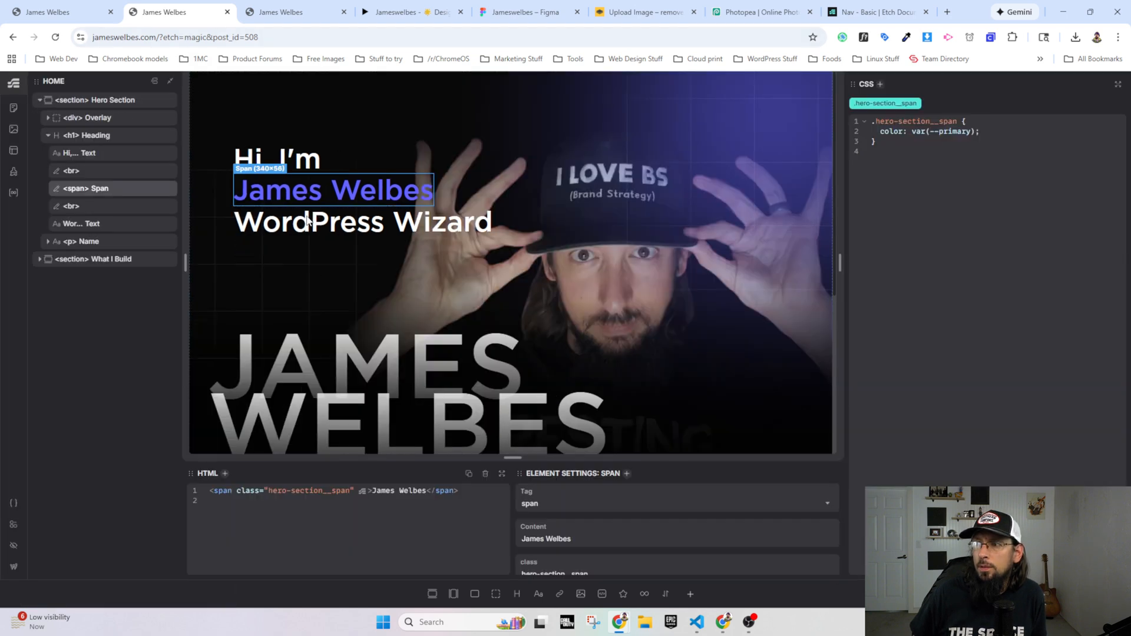
{"action": "left_click", "coordinate": [80, 136]}
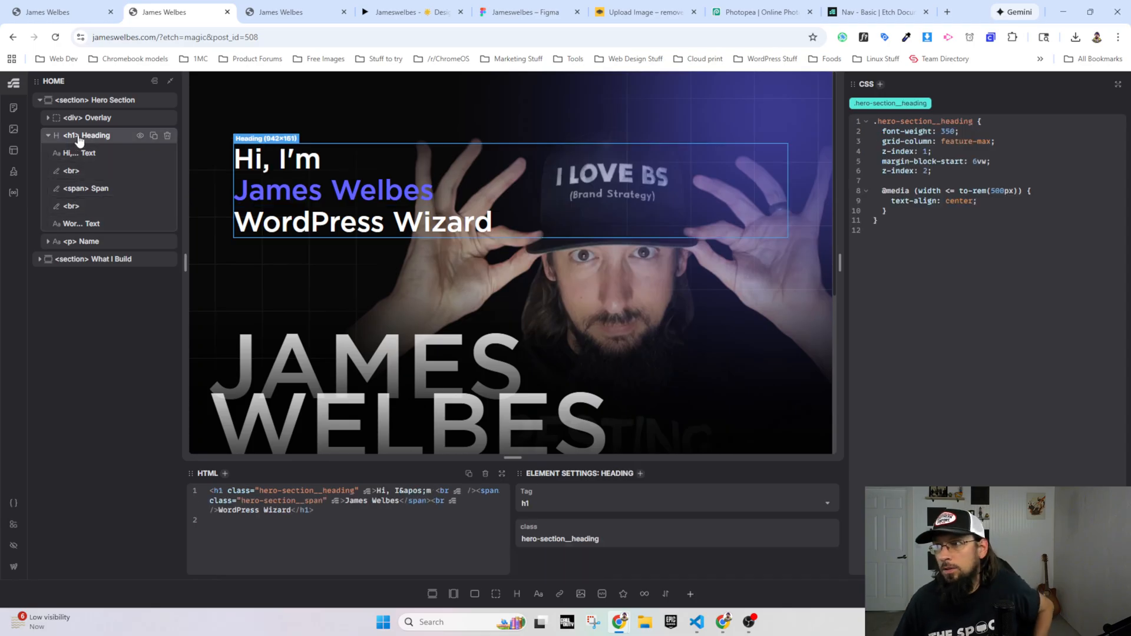
{"action": "key", "text": "ctrl+Return"}
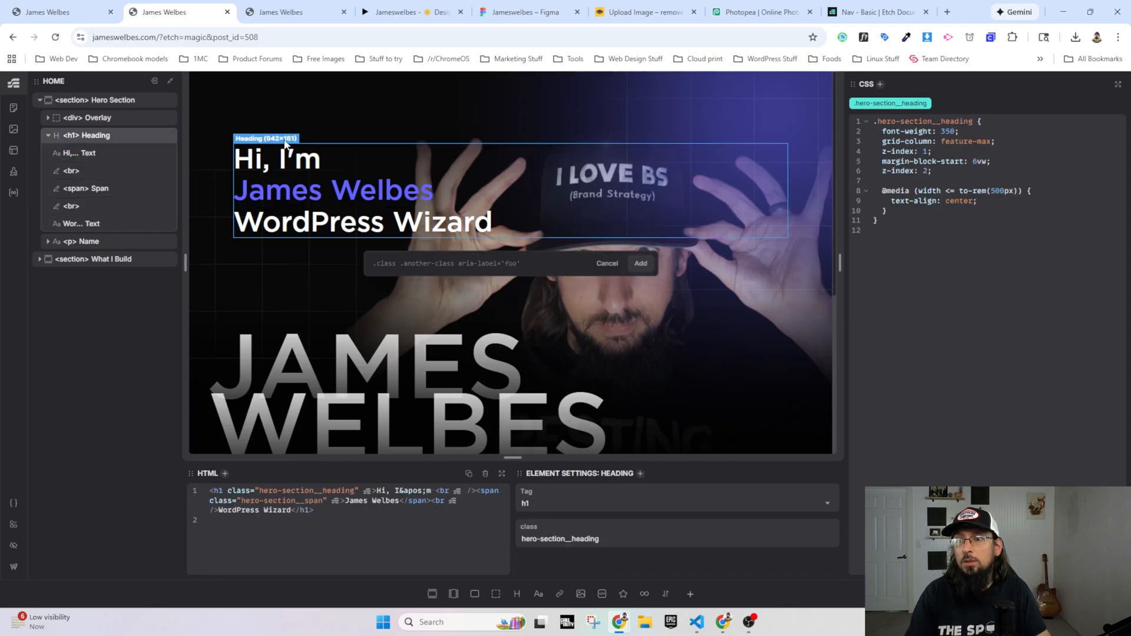
{"action": "type", "text": ".h2"}
{"action": "key", "text": "Return"}
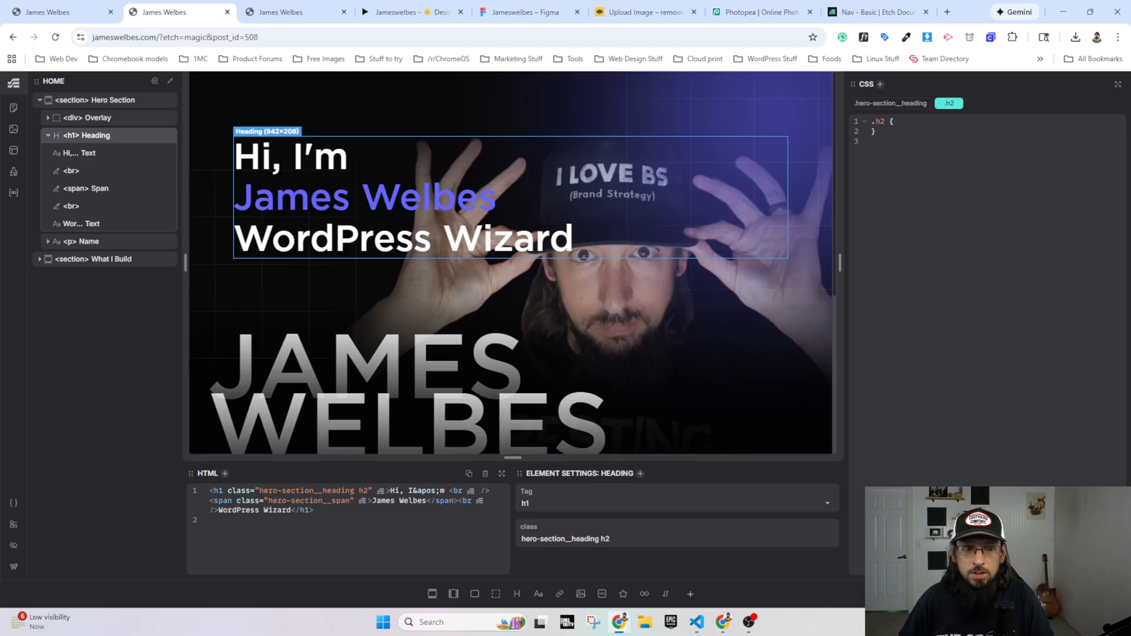
Step: Check the updated live homepage and inspect the large hero name in the developer tools
{"action": "key", "text": "alt+Tab"}
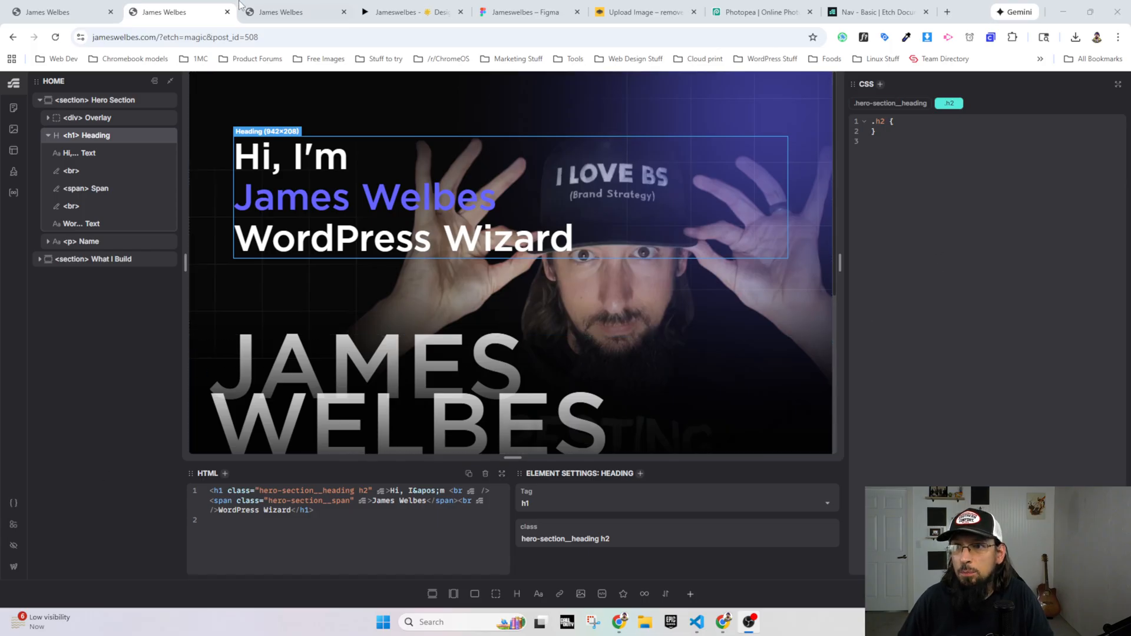
{"action": "left_click", "coordinate": [257, 12]}
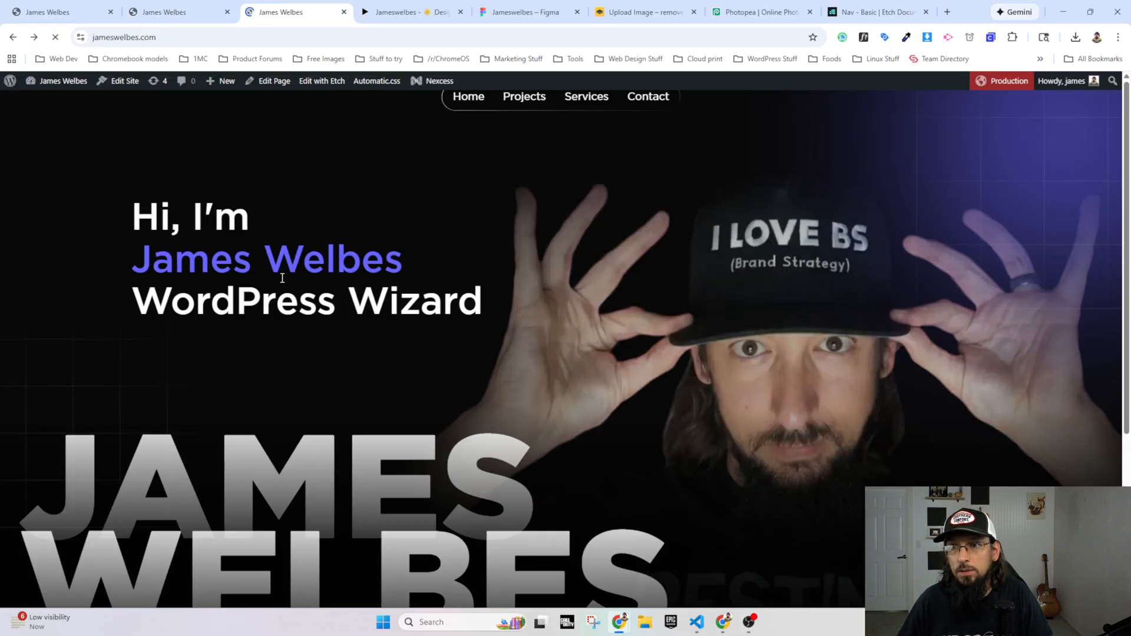
{"action": "scroll", "coordinate": [266, 281], "scroll_direction": "down", "scroll_amount": 4}
{"action": "scroll", "coordinate": [266, 286], "scroll_direction": "up", "scroll_amount": 4}
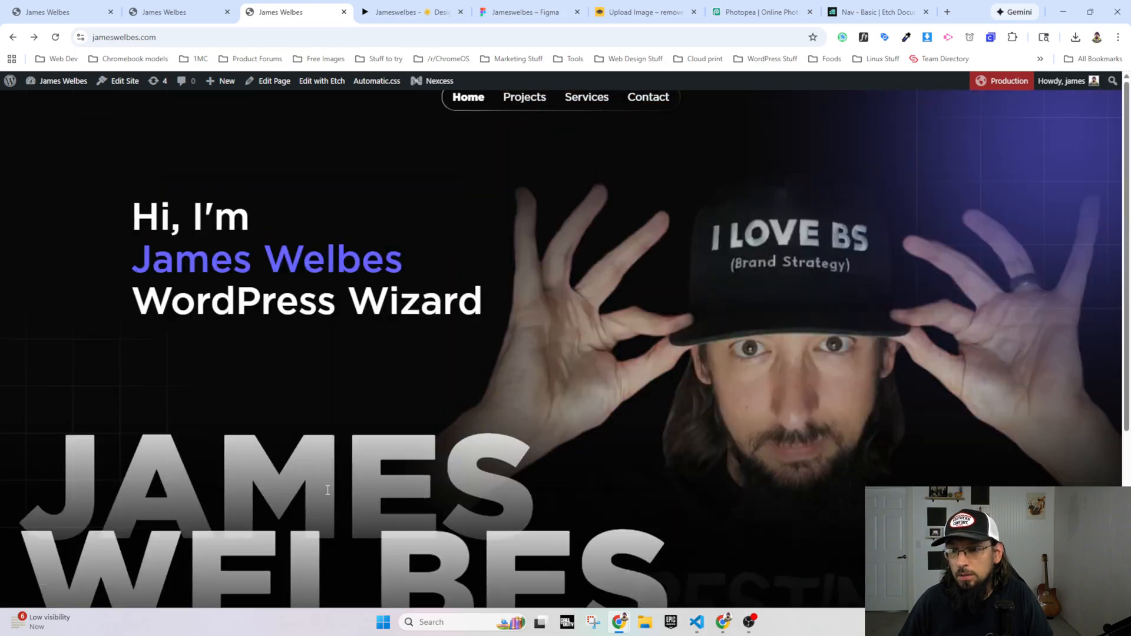
{"action": "right_click", "coordinate": [283, 480]}
{"action": "left_click", "coordinate": [291, 478]}
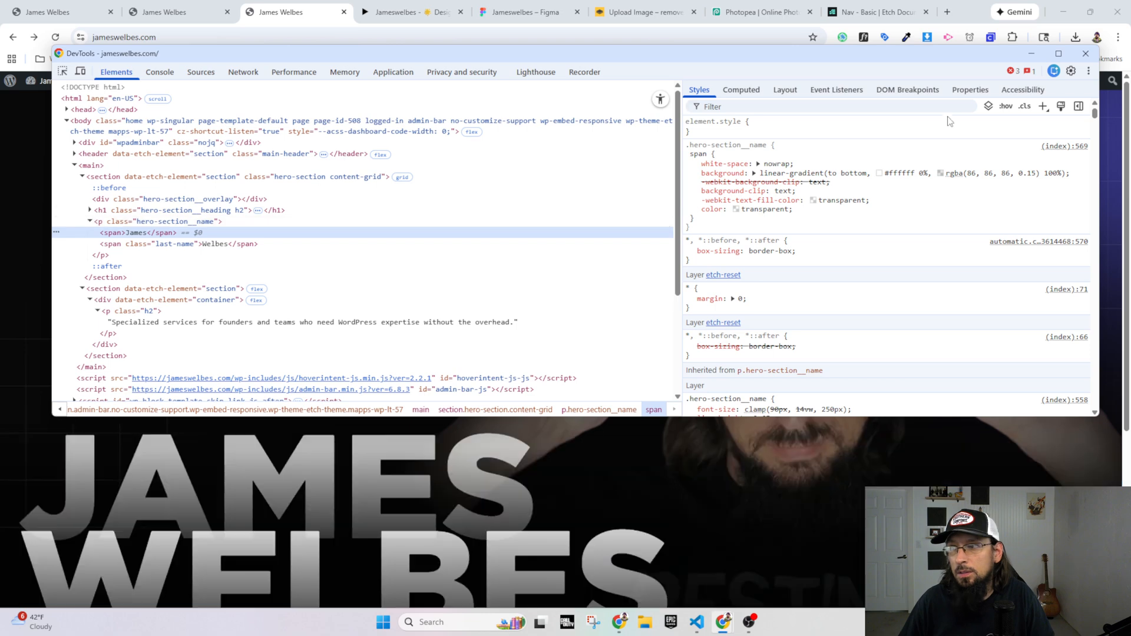
{"action": "left_click", "coordinate": [1083, 55]}
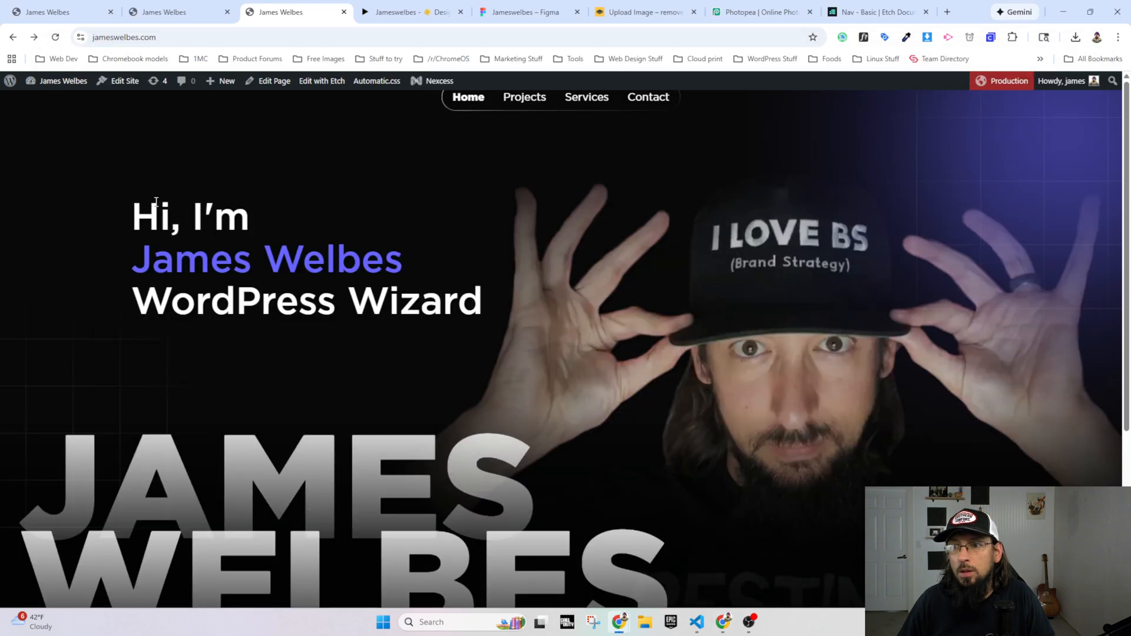
Step: Compare the hero heading's text with the services heading's text on the live homepage
{"action": "left_click_drag", "start_coordinate": [156, 201], "coordinate": [484, 303]}
{"action": "left_click", "coordinate": [245, 302]}
{"action": "scroll", "coordinate": [245, 302], "scroll_direction": "down", "scroll_amount": 5}
{"action": "left_click_drag", "start_coordinate": [220, 439], "coordinate": [743, 574]}
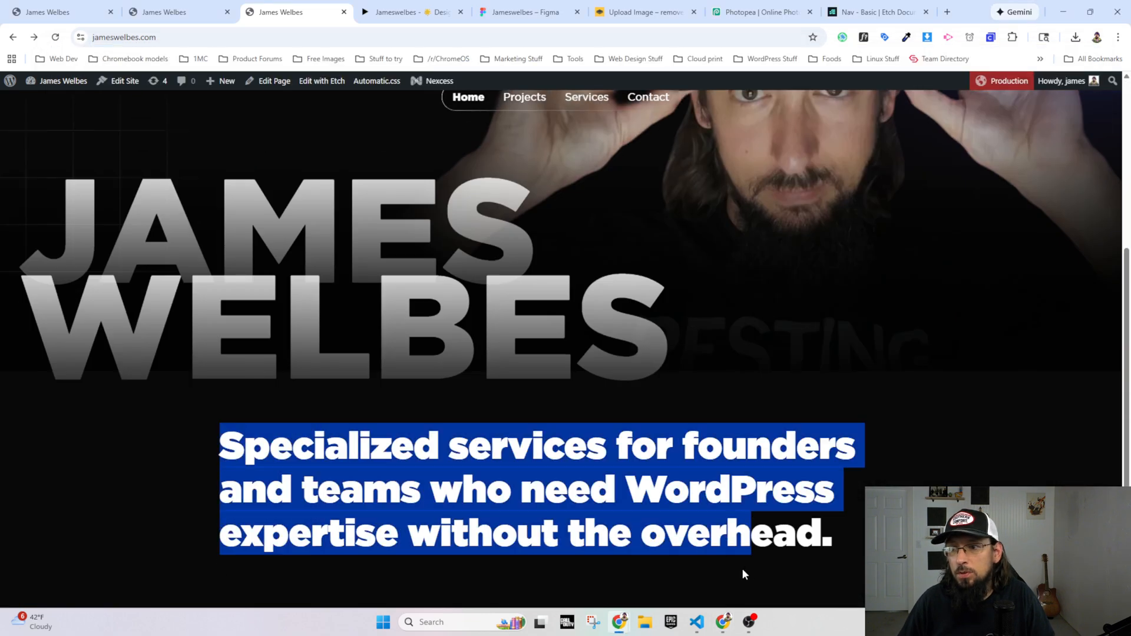
{"action": "left_click", "coordinate": [456, 522]}
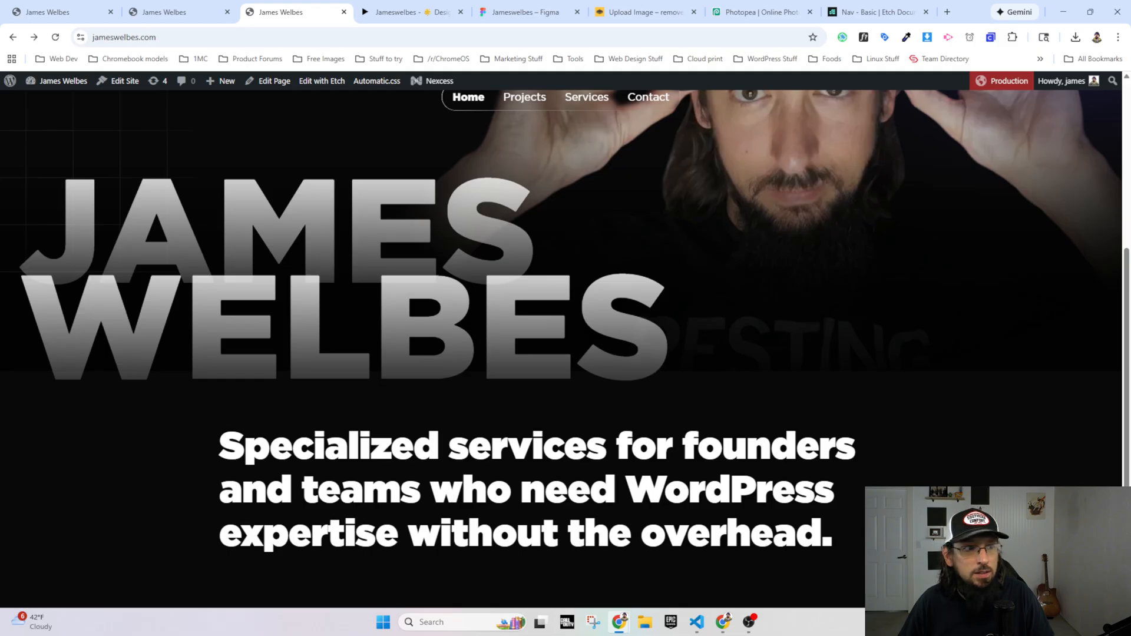
Step: Examine the services text in Etch and compare it with the hero and services headings in the Figma prototype
{"action": "left_click", "coordinate": [163, 13]}
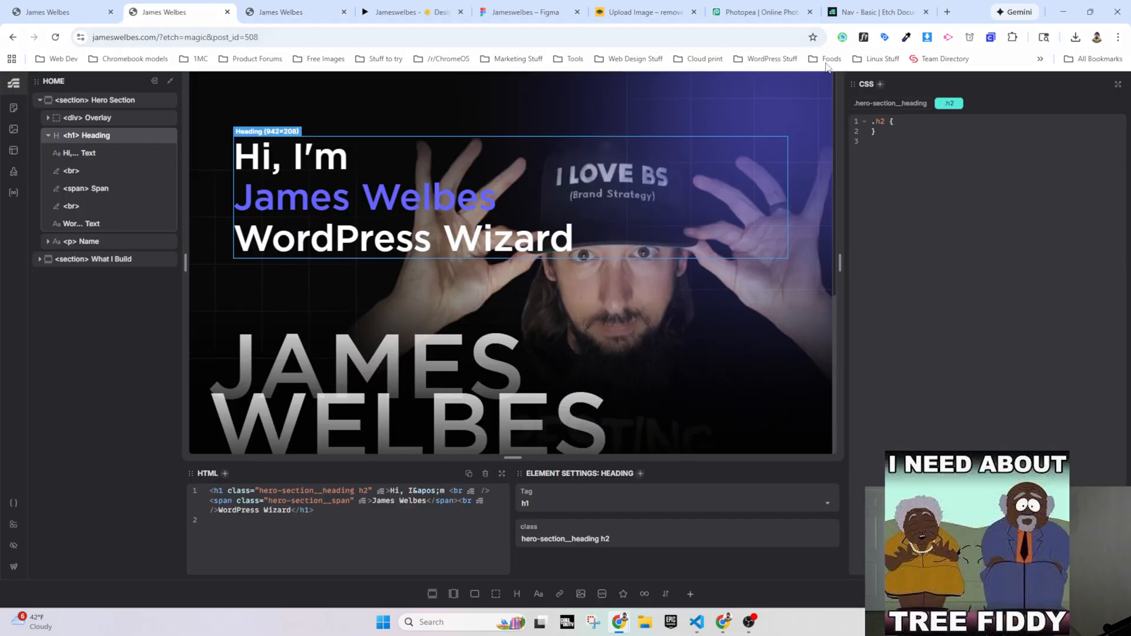
{"action": "scroll", "coordinate": [345, 225], "scroll_direction": "down", "scroll_amount": 5}
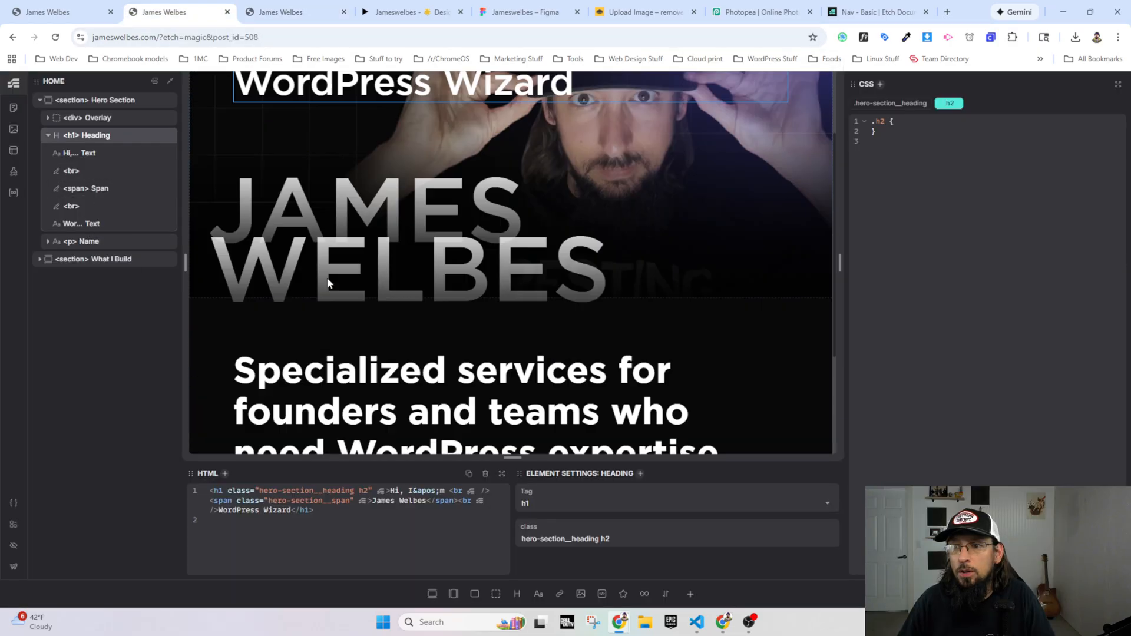
{"action": "left_click", "coordinate": [695, 277]}
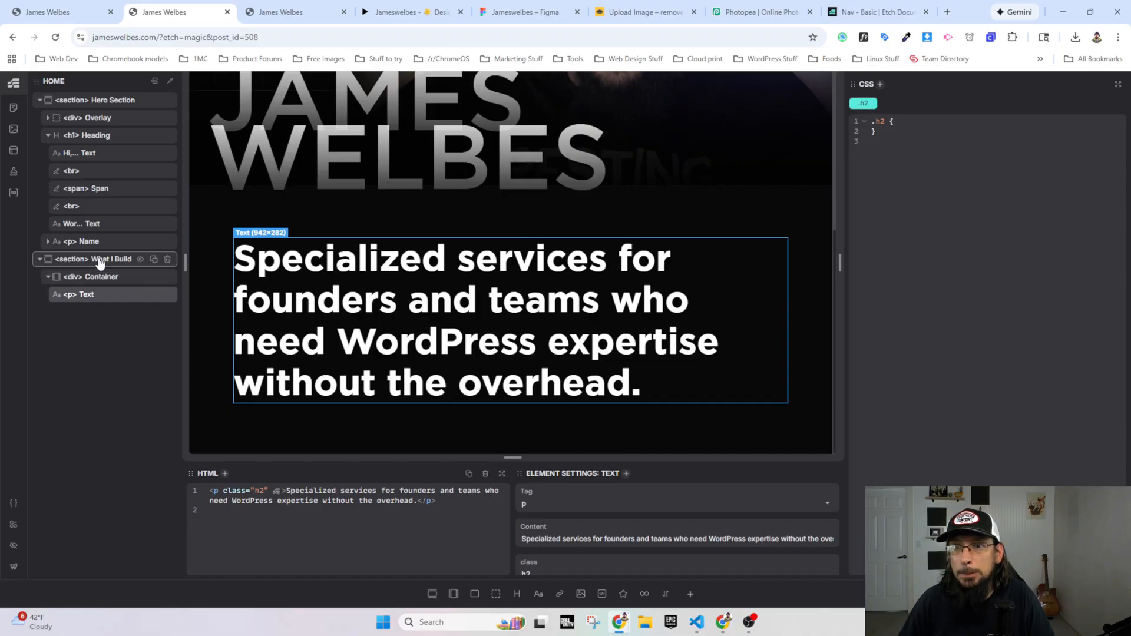
{"action": "left_click", "coordinate": [280, 19]}
{"action": "left_click", "coordinate": [412, 17]}
{"action": "scroll", "coordinate": [154, 271], "scroll_direction": "up", "scroll_amount": 2}
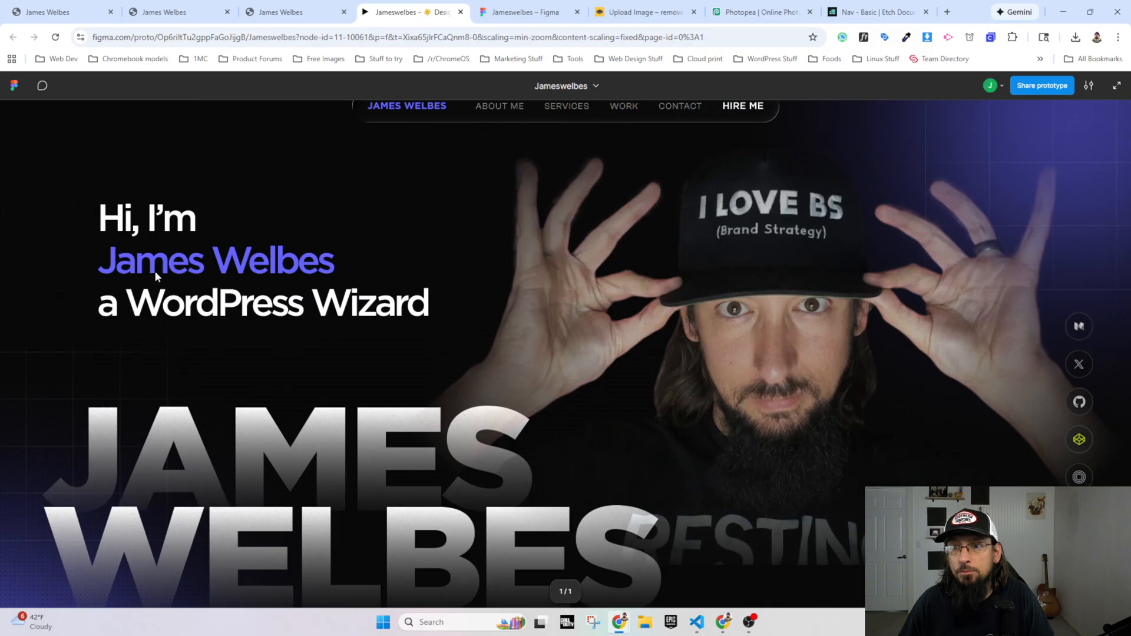
{"action": "scroll", "coordinate": [207, 430], "scroll_direction": "down", "scroll_amount": 5}
{"action": "scroll", "coordinate": [281, 499], "scroll_direction": "down", "scroll_amount": 3}
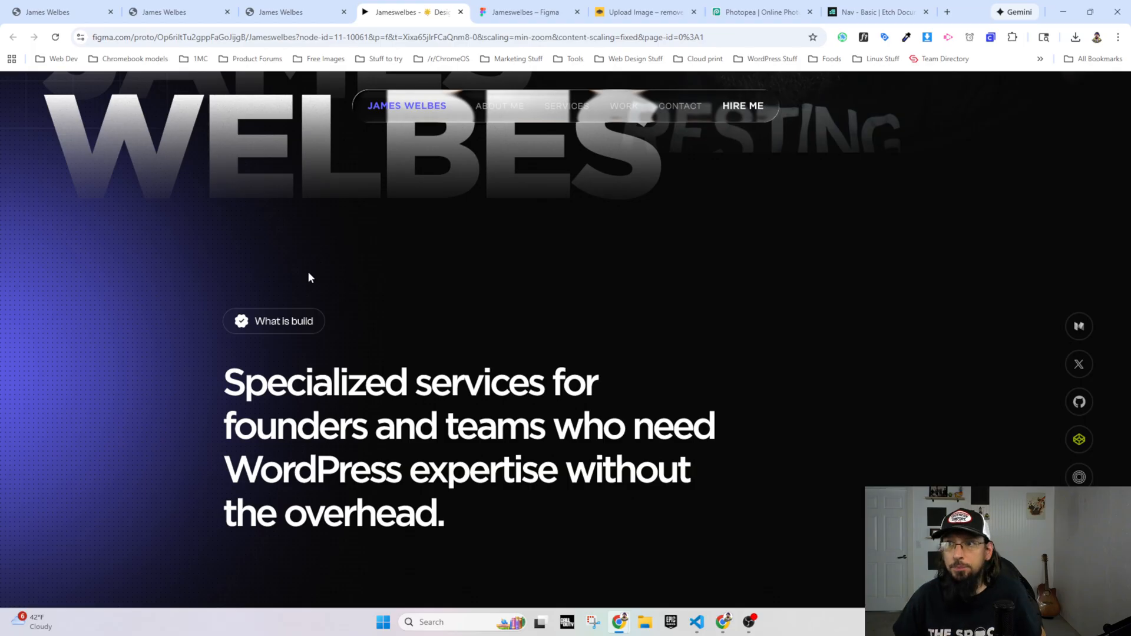
Step: In the Figma design file, select the check icon inside the "What is build" badge and review its properties
{"action": "left_click", "coordinate": [525, 12]}
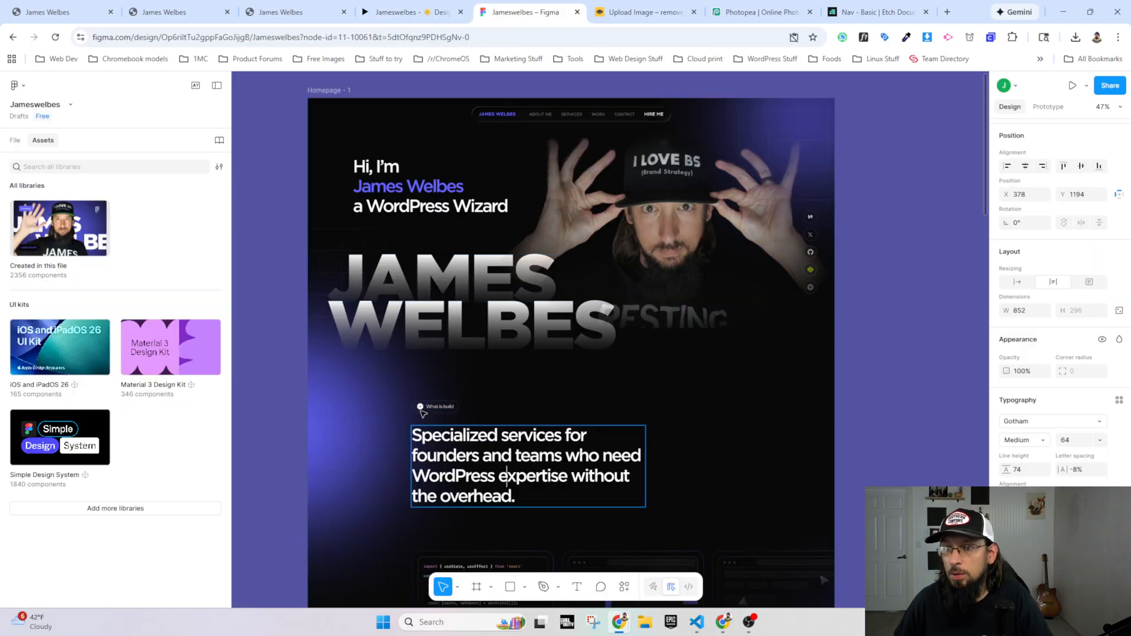
{"action": "scroll", "coordinate": [422, 414], "scroll_direction": "up", "scroll_amount": 10}
{"action": "left_click", "coordinate": [428, 380]}
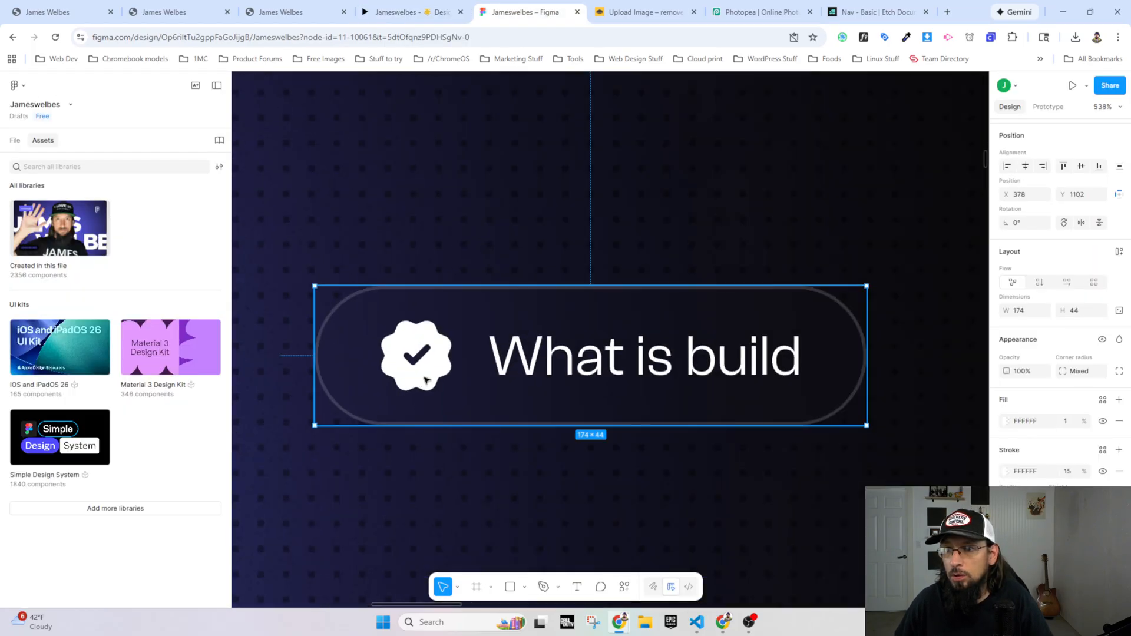
{"action": "double_click", "coordinate": [427, 380]}
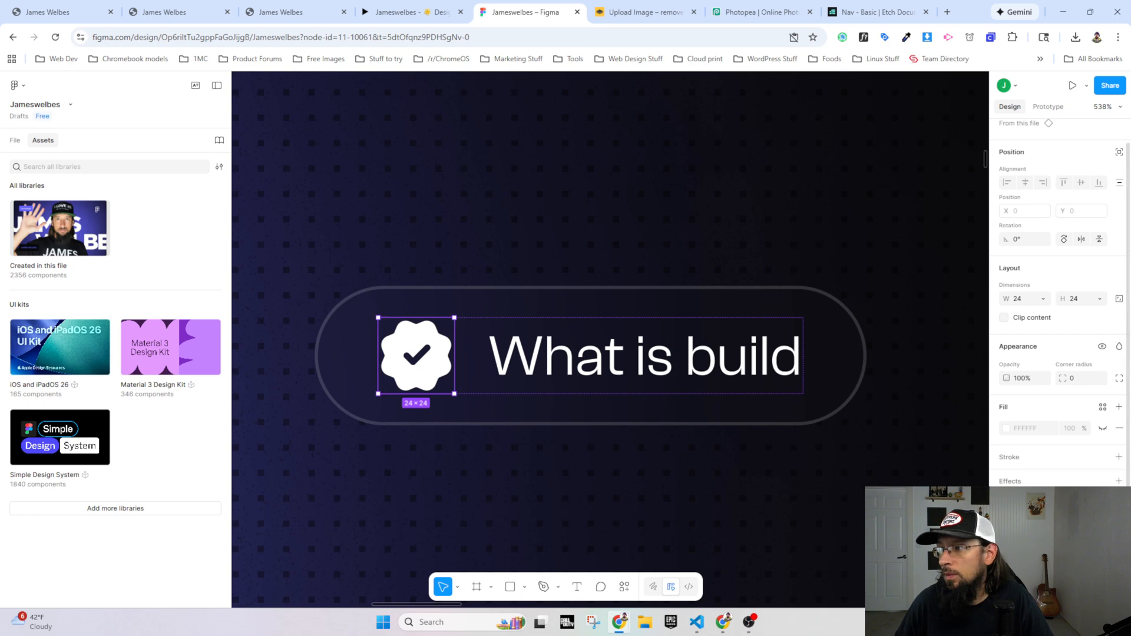
{"action": "scroll", "coordinate": [1059, 356], "scroll_direction": "down", "scroll_amount": 1}
{"action": "scroll", "coordinate": [1059, 356], "scroll_direction": "down", "scroll_amount": 3}
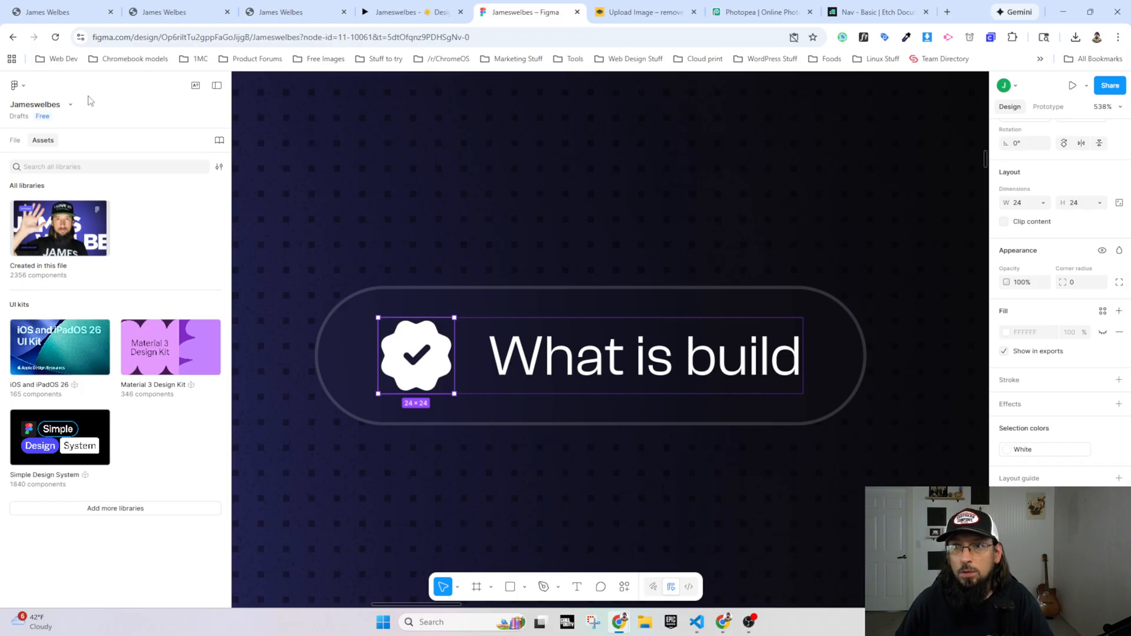
Step: Rename the check icon's layer to checkmark and export it as a PNG image to the Downloads folder
{"action": "left_click", "coordinate": [18, 144]}
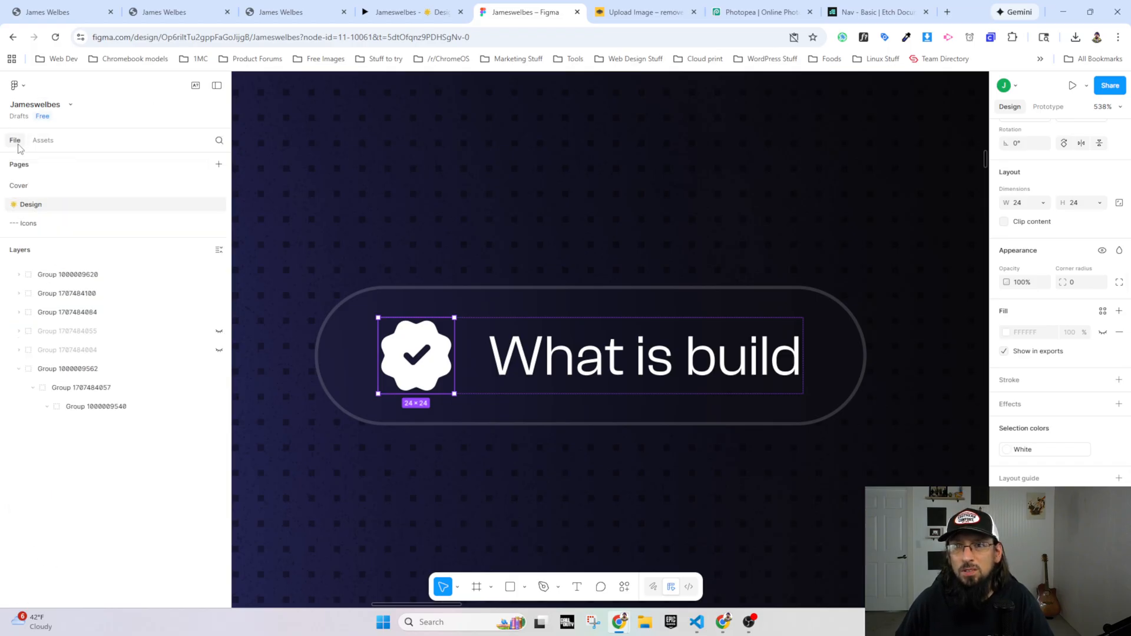
{"action": "double_click", "coordinate": [120, 445]}
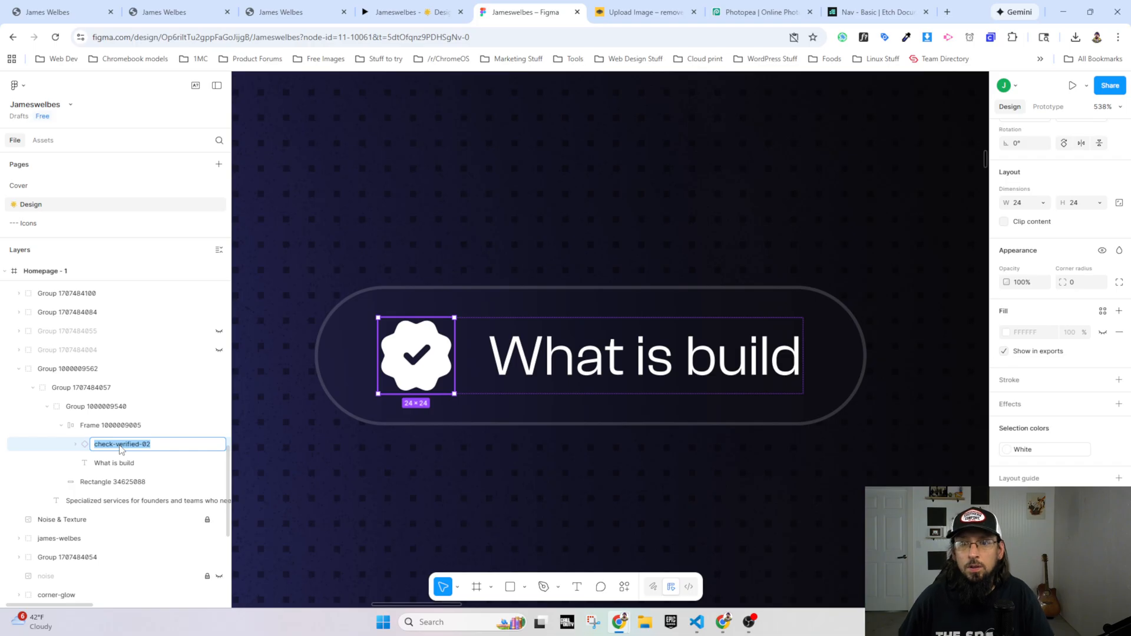
{"action": "type", "text": "checkmark"}
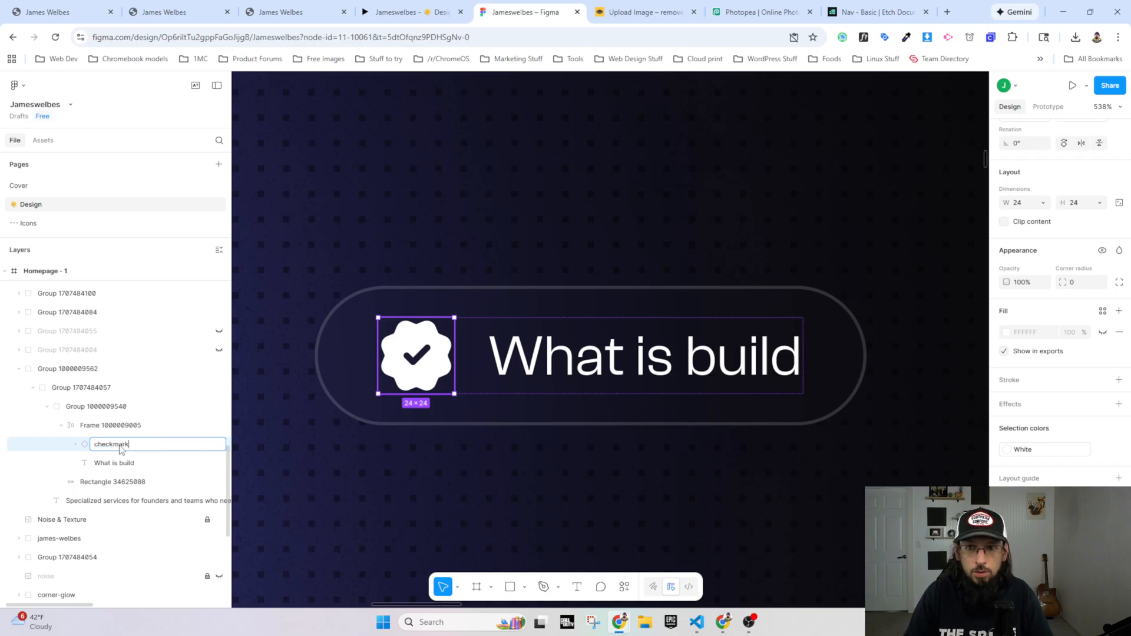
{"action": "key", "text": "Return"}
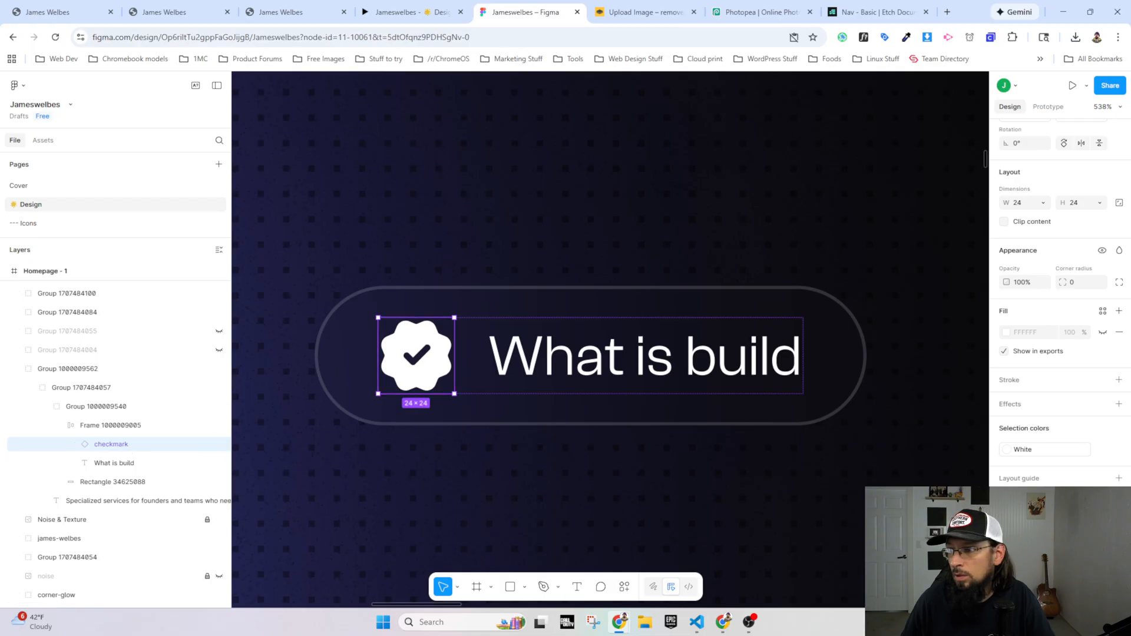
{"action": "key", "text": "ctrl+shift+e"}
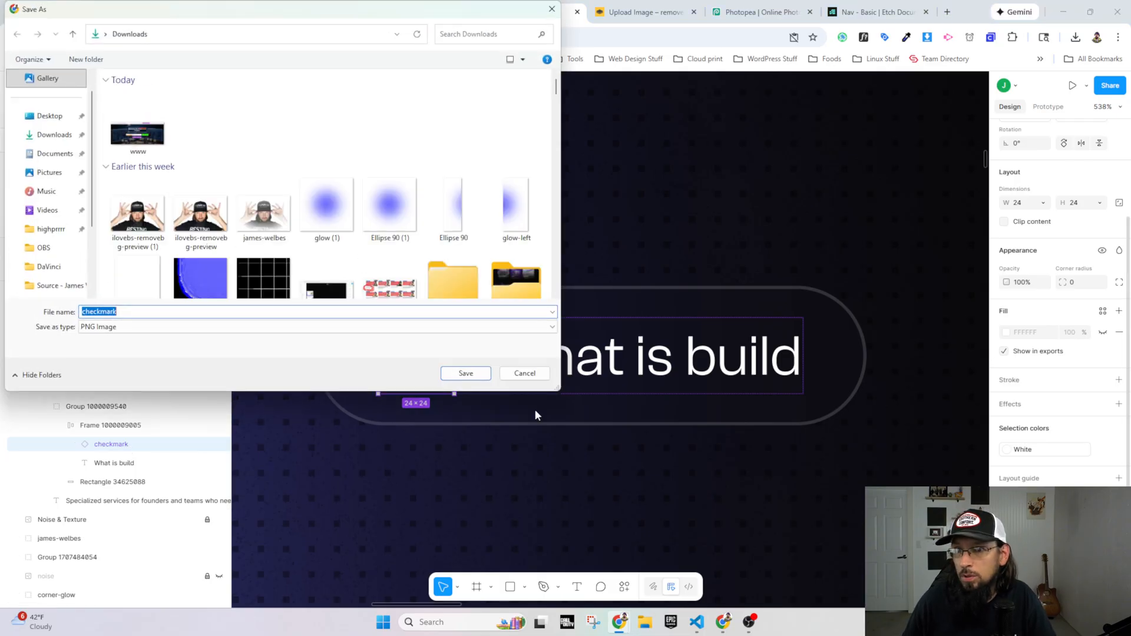
{"action": "left_click", "coordinate": [450, 373]}
Step: Save the checkmark export, then try to upload checkmark.png from Downloads to Etch's media library and dismiss the upload errors
{"action": "left_click", "coordinate": [294, 12]}
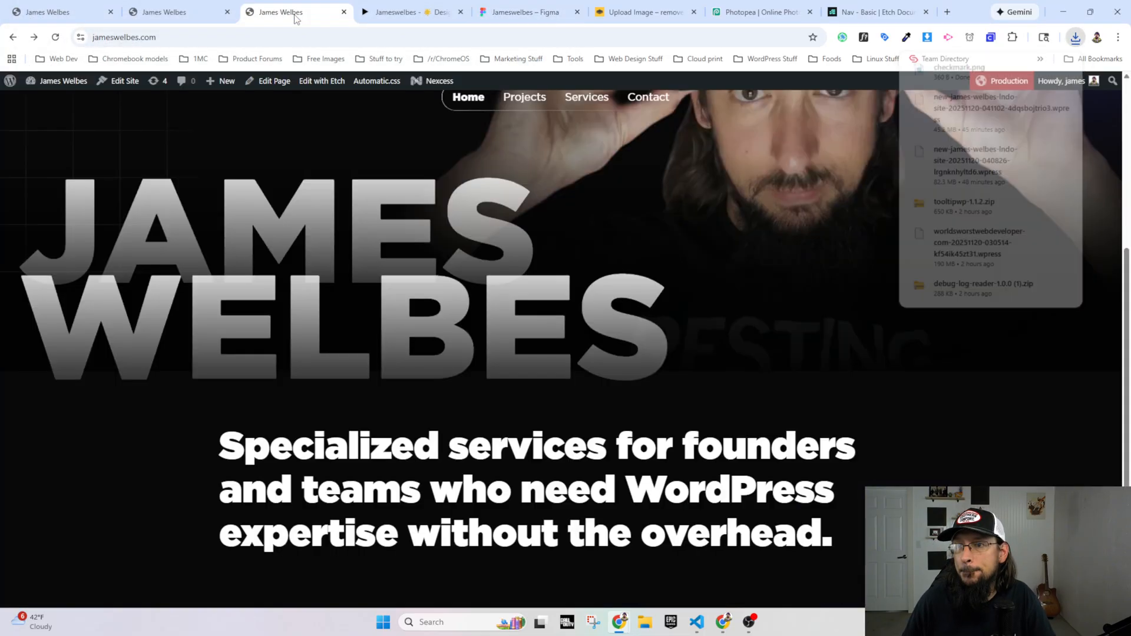
{"action": "left_click", "coordinate": [184, 9]}
{"action": "left_click", "coordinate": [13, 129]}
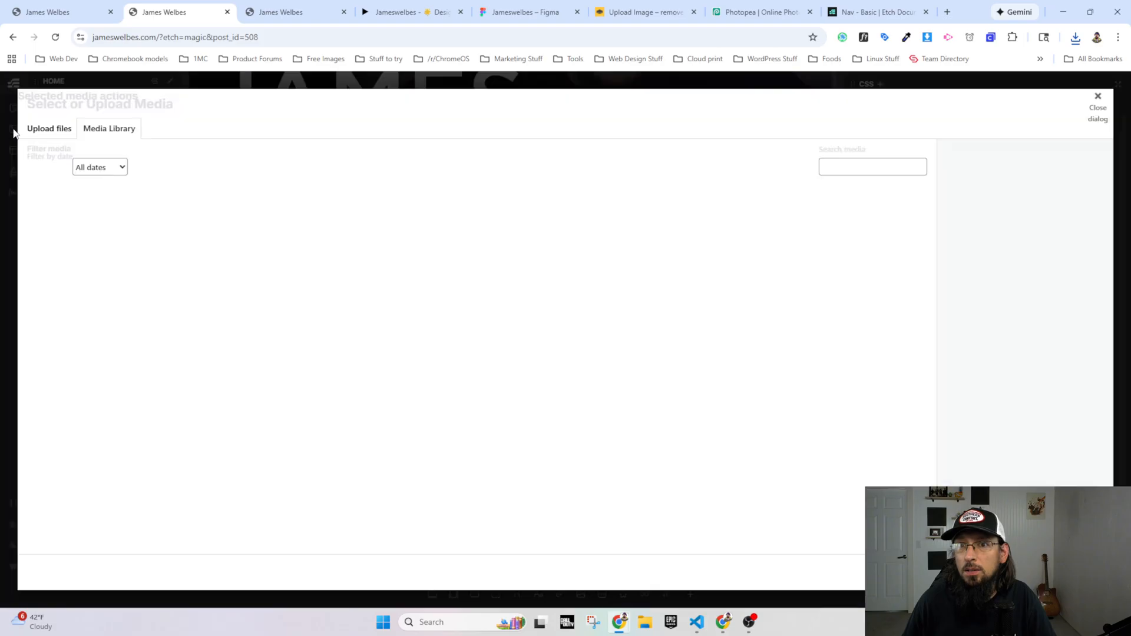
{"action": "left_click", "coordinate": [565, 326]}
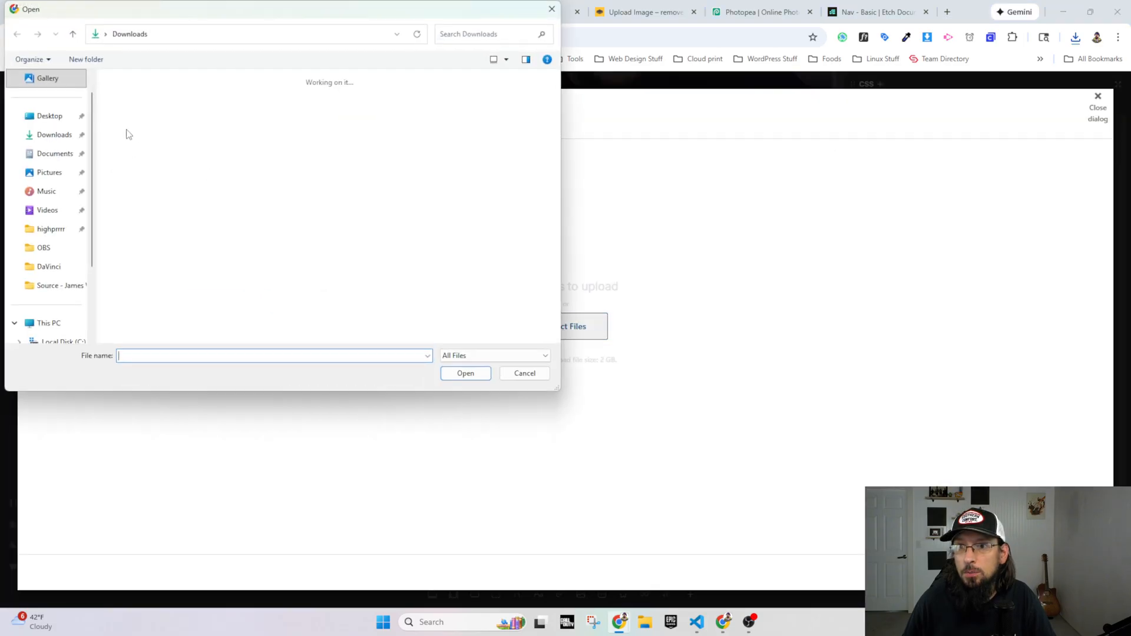
{"action": "double_click", "coordinate": [126, 131]}
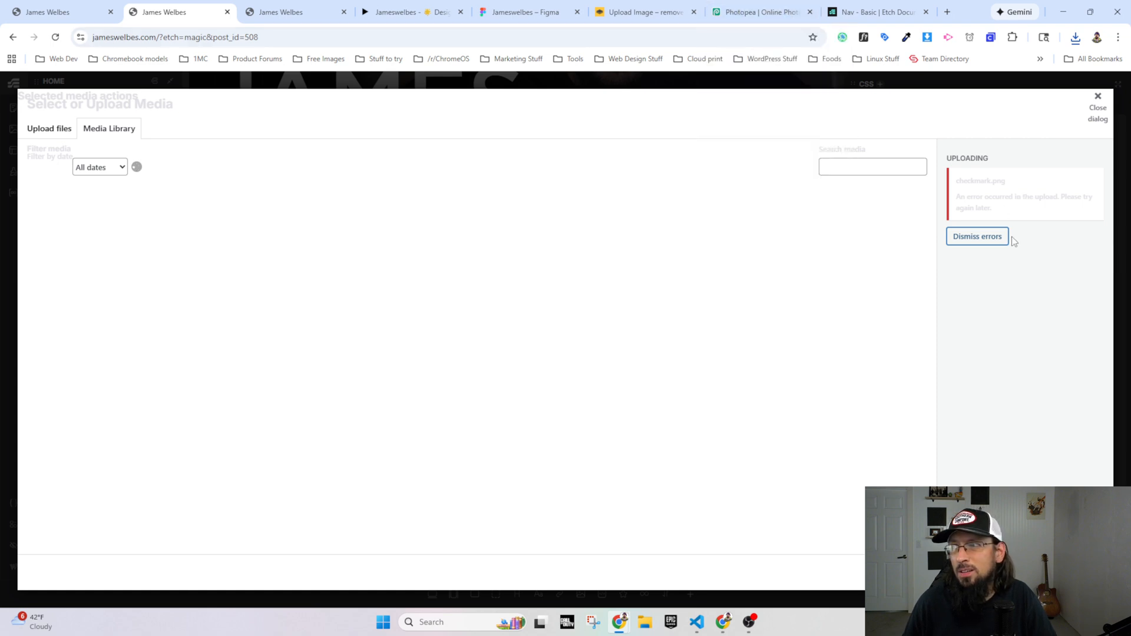
{"action": "left_click", "coordinate": [979, 236]}
{"action": "left_click", "coordinate": [1097, 106]}
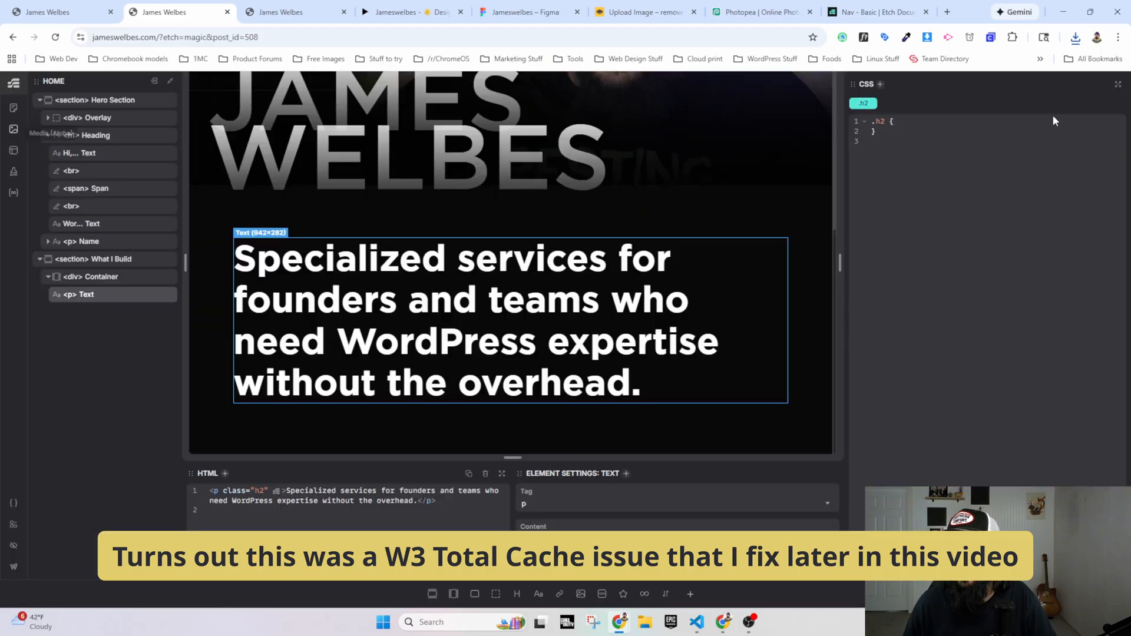
Step: Switch to Photopea and open checkmark.png to inspect the exported image
{"action": "left_click", "coordinate": [745, 14]}
{"action": "left_click", "coordinate": [11, 80]}
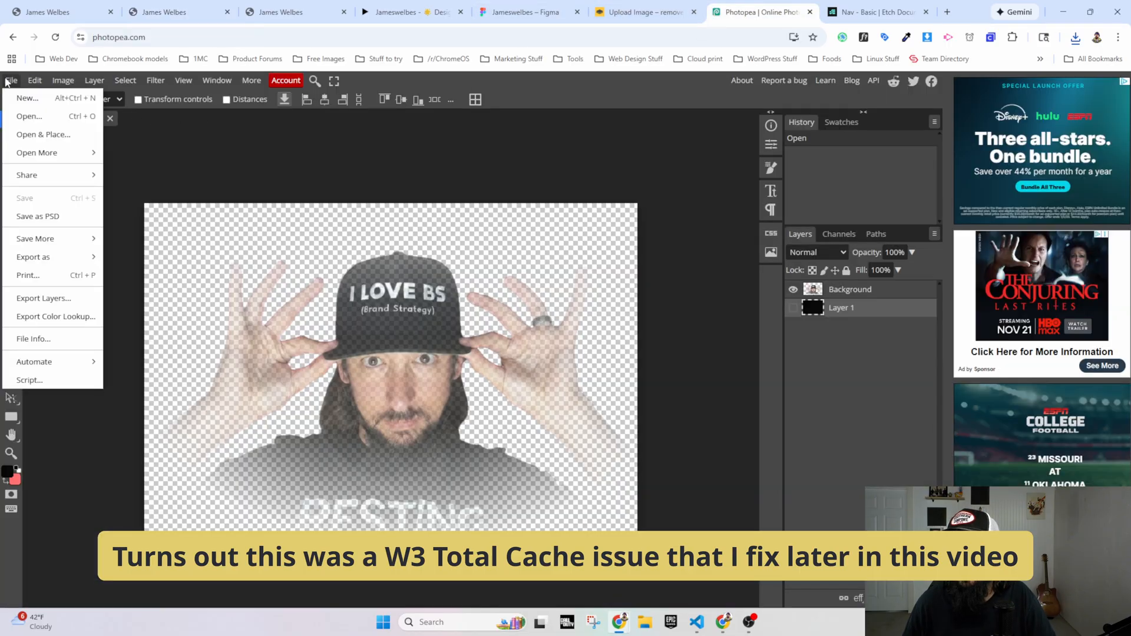
{"action": "left_click", "coordinate": [21, 116]}
{"action": "double_click", "coordinate": [133, 140]}
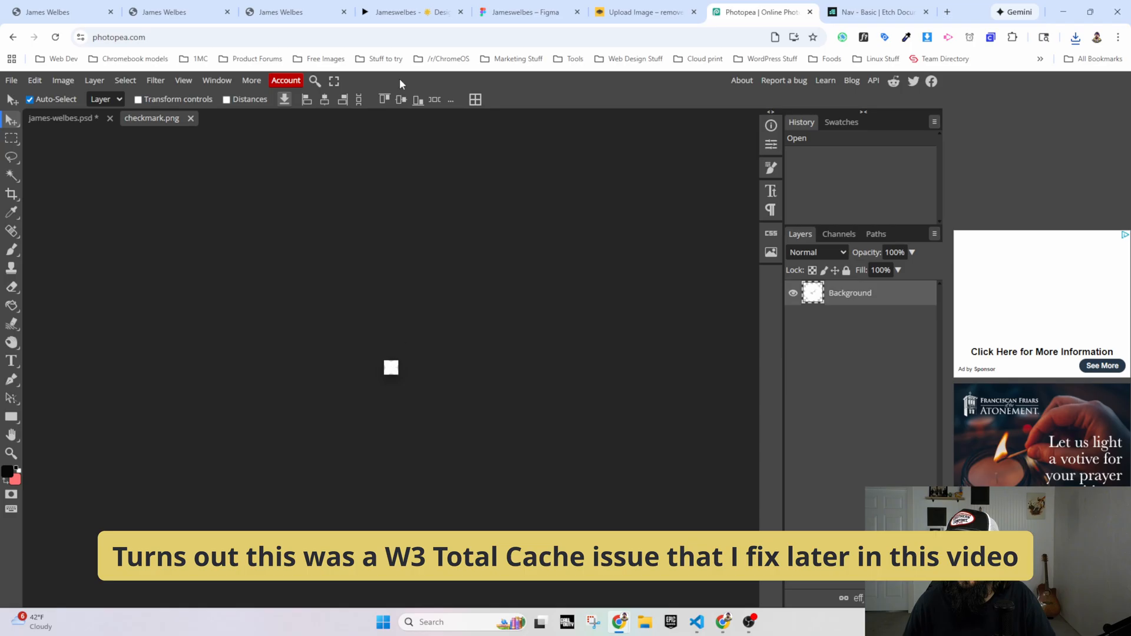
Step: Switch back to Etch and retry uploading checkmark.png to the media library
{"action": "left_click", "coordinate": [198, 16]}
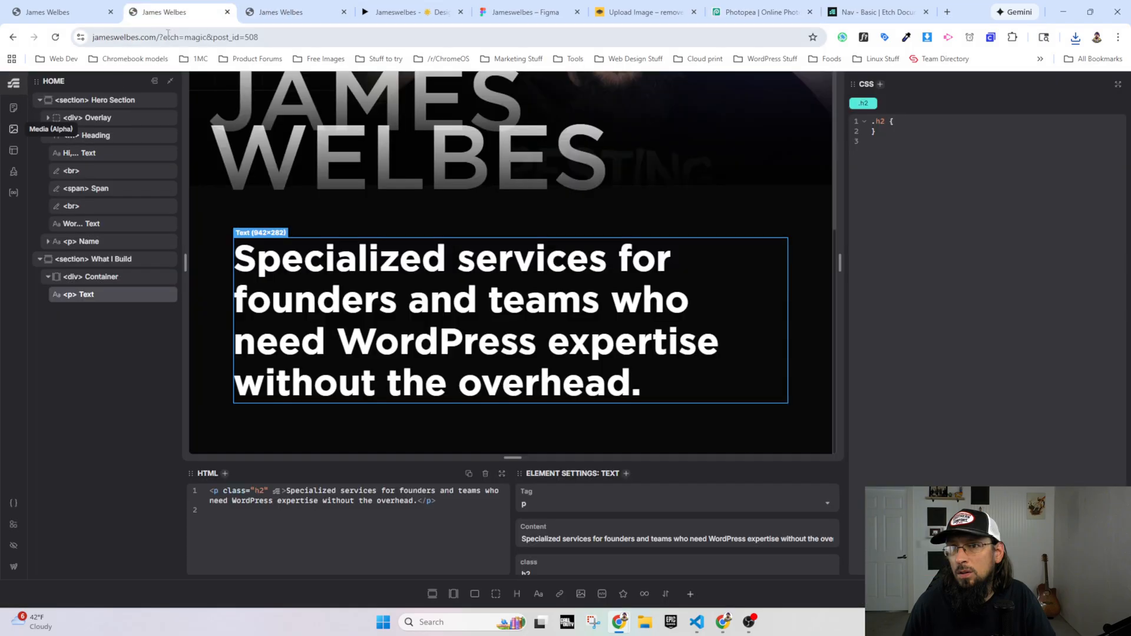
{"action": "left_click", "coordinate": [13, 129]}
{"action": "left_click", "coordinate": [56, 130]}
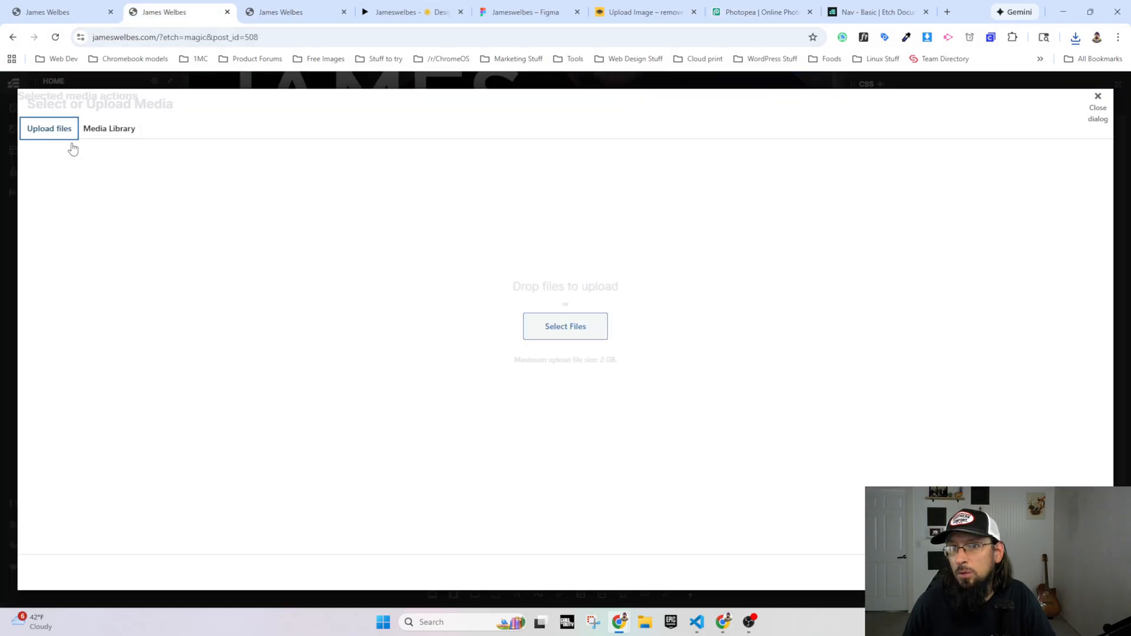
{"action": "left_click", "coordinate": [559, 326]}
{"action": "double_click", "coordinate": [138, 137]}
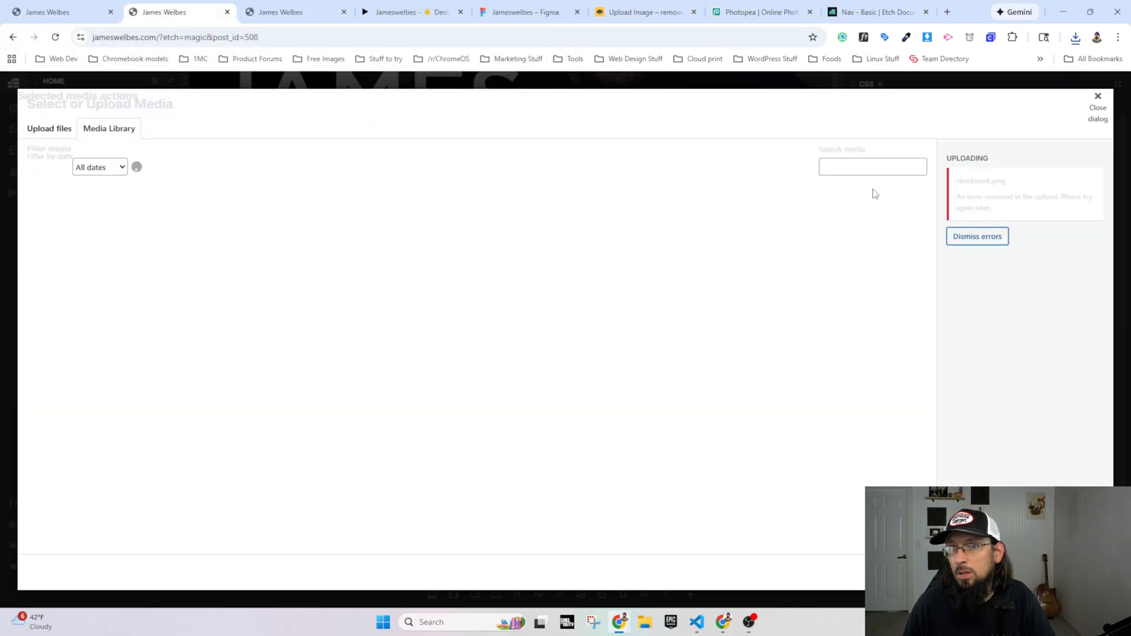
{"action": "left_click", "coordinate": [56, 131]}
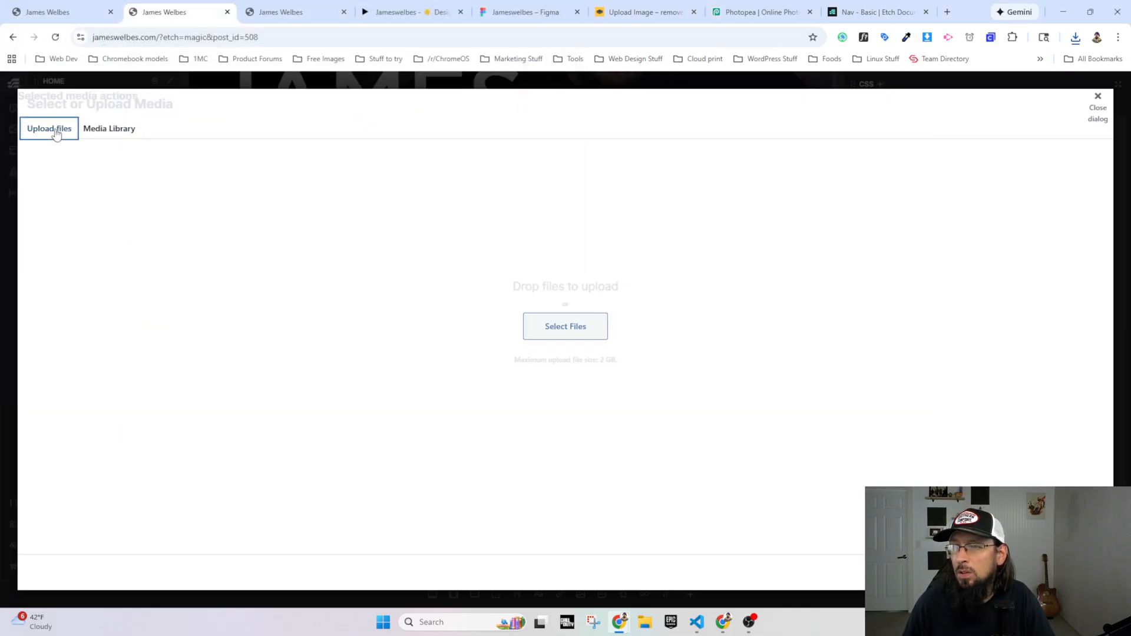
{"action": "left_click", "coordinate": [1089, 107]}
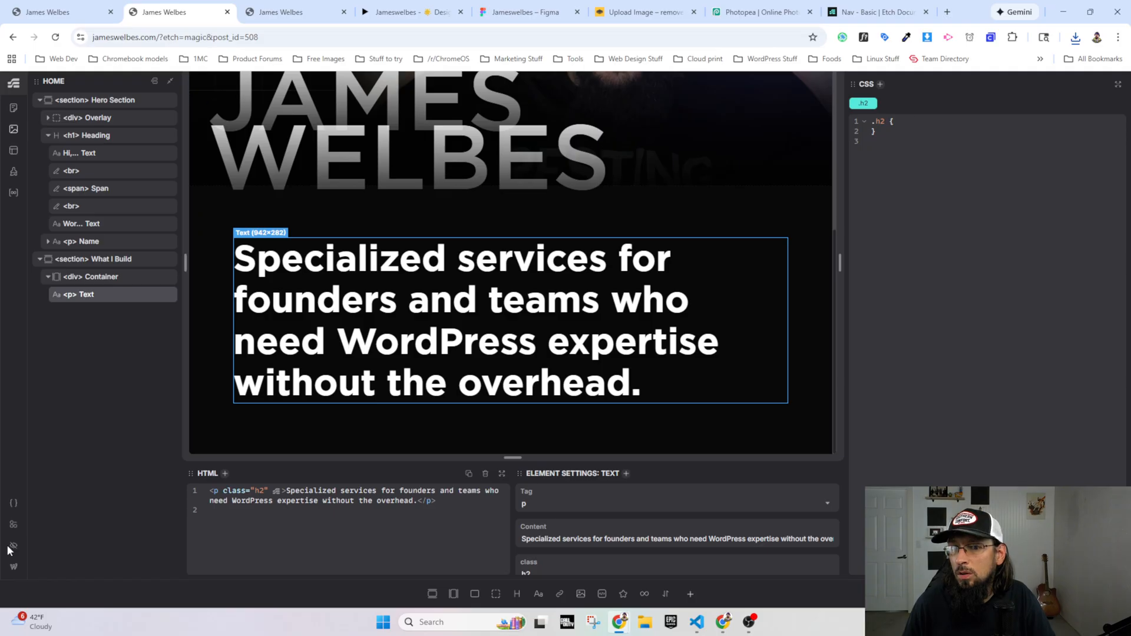
Step: Leave Etch for the WordPress admin and check the site's Media Library
{"action": "left_click", "coordinate": [13, 566]}
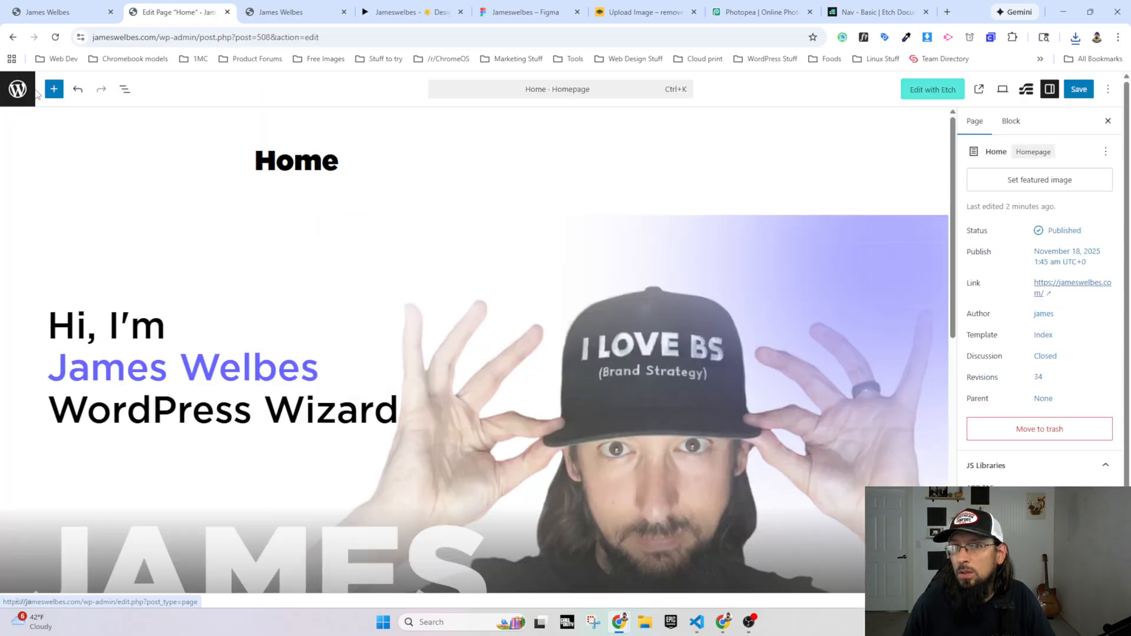
{"action": "left_click", "coordinate": [19, 90]}
{"action": "left_click", "coordinate": [613, 114]}
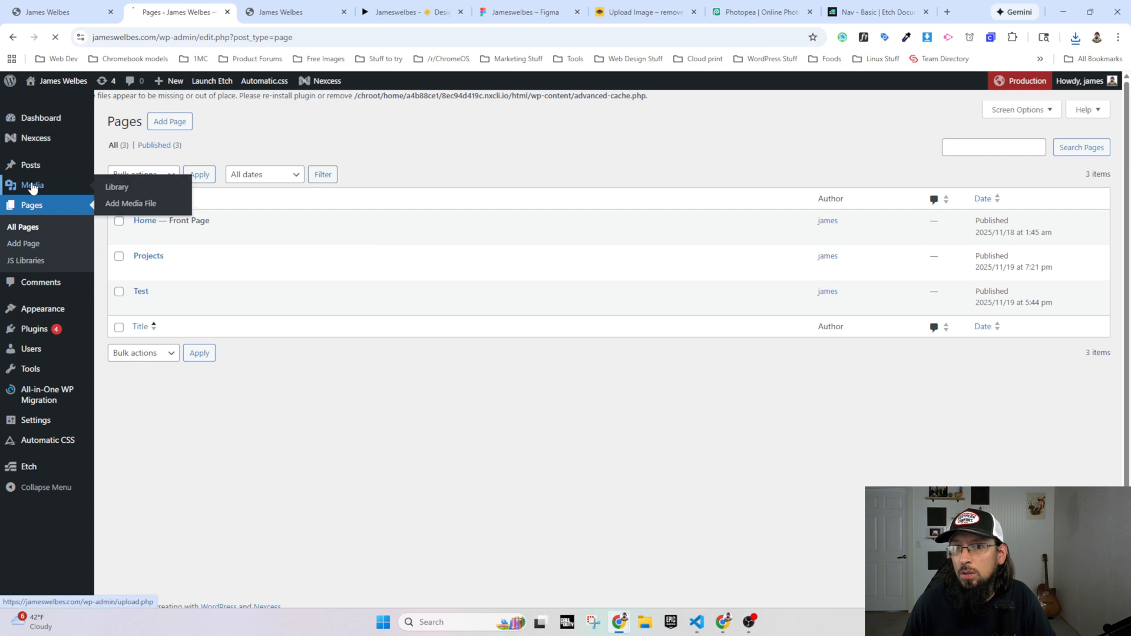
{"action": "left_click", "coordinate": [30, 184]}
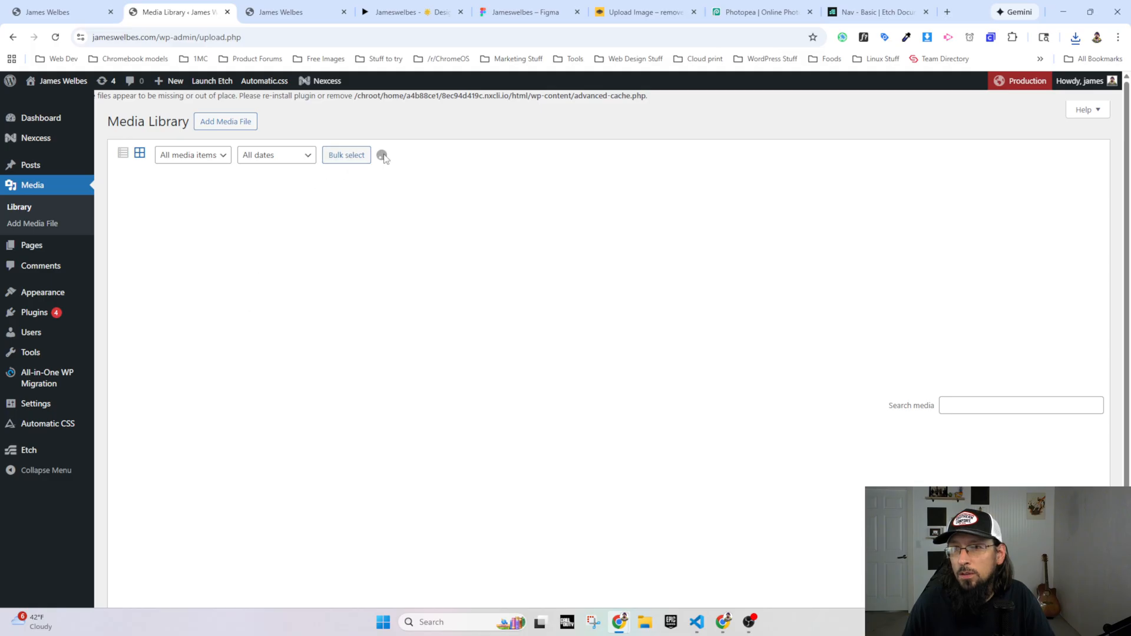
Step: Deactivate the All-in-One WP Migration and Backup, All-in-One WP Migration Unlimited Extension and JavaScript Libraries Manager plugins
{"action": "mouse_move", "coordinate": [28, 313]}
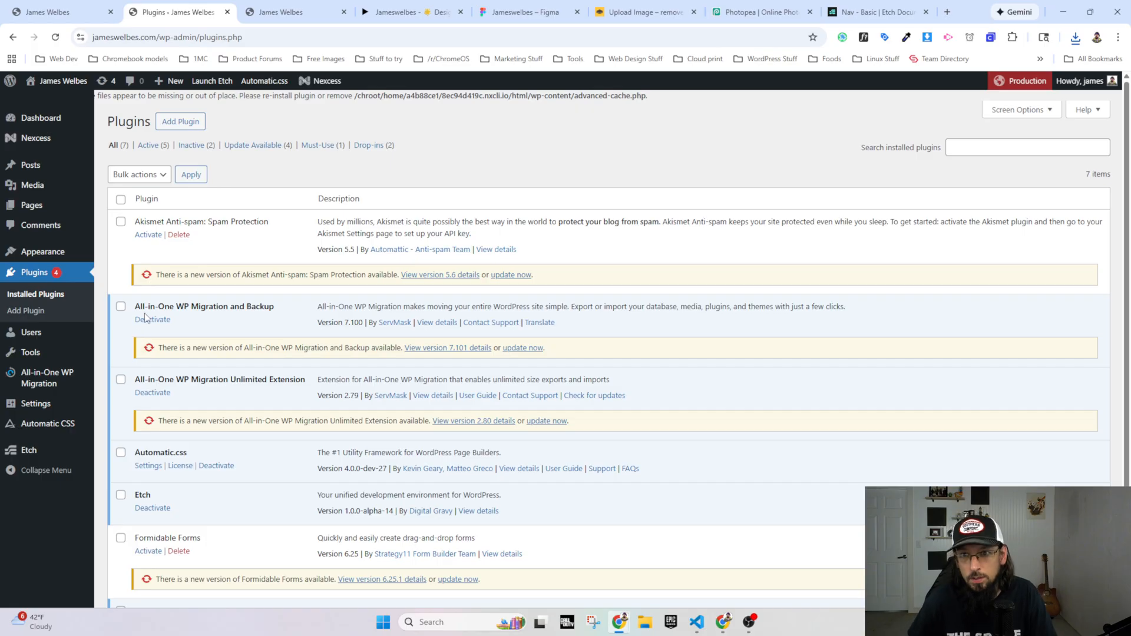
{"action": "left_click", "coordinate": [152, 320]}
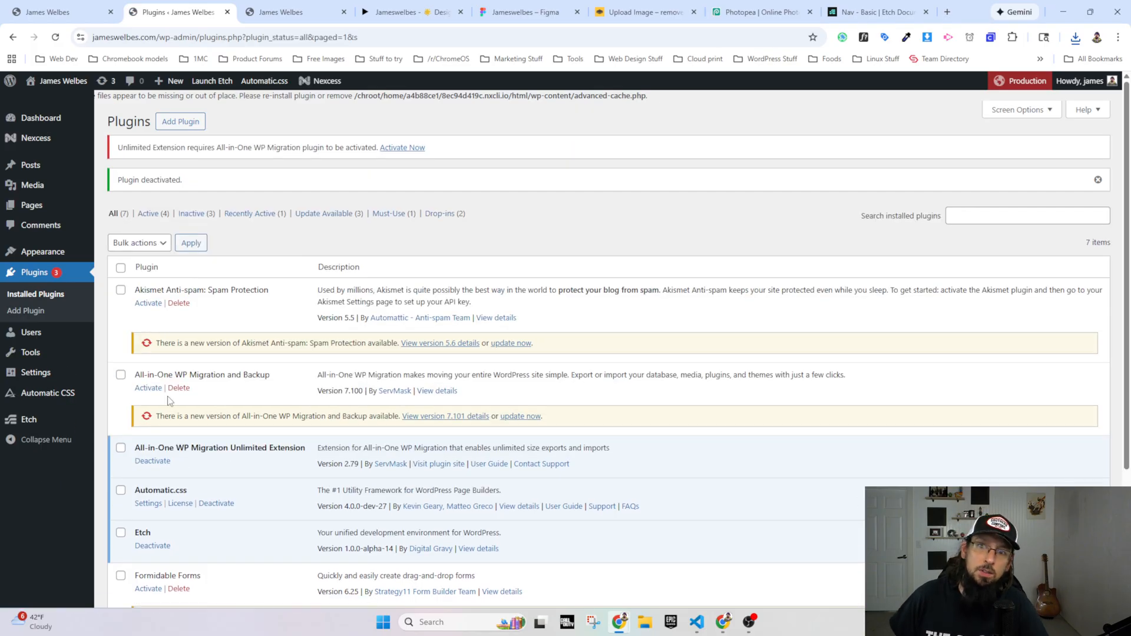
{"action": "left_click", "coordinate": [152, 461]}
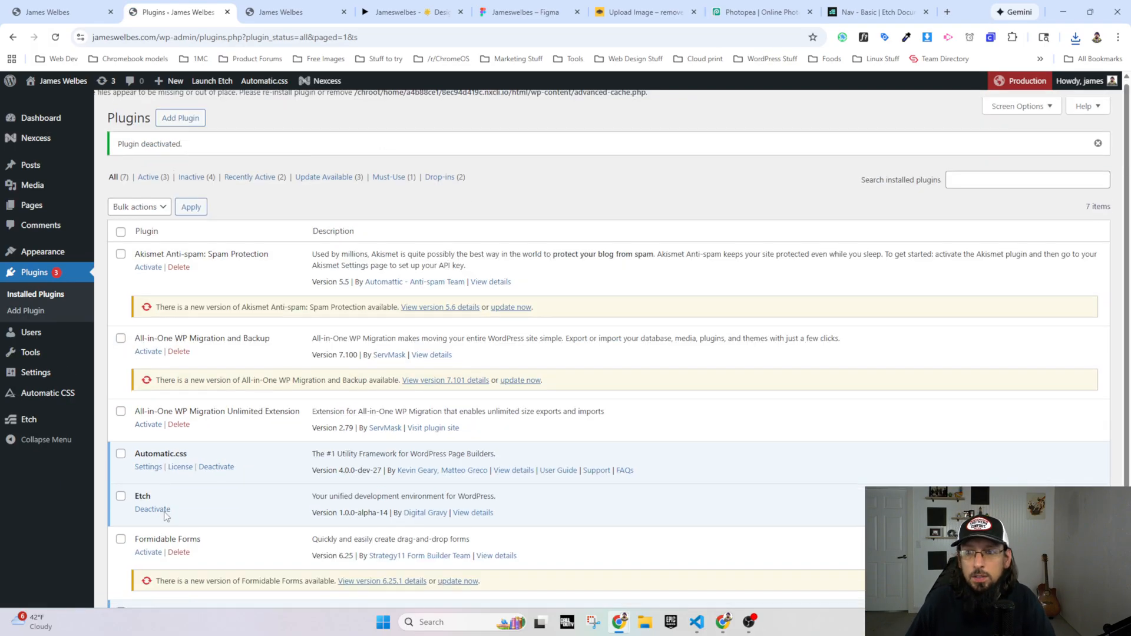
{"action": "scroll", "coordinate": [163, 492], "scroll_direction": "down", "scroll_amount": 3}
{"action": "left_click", "coordinate": [157, 485]}
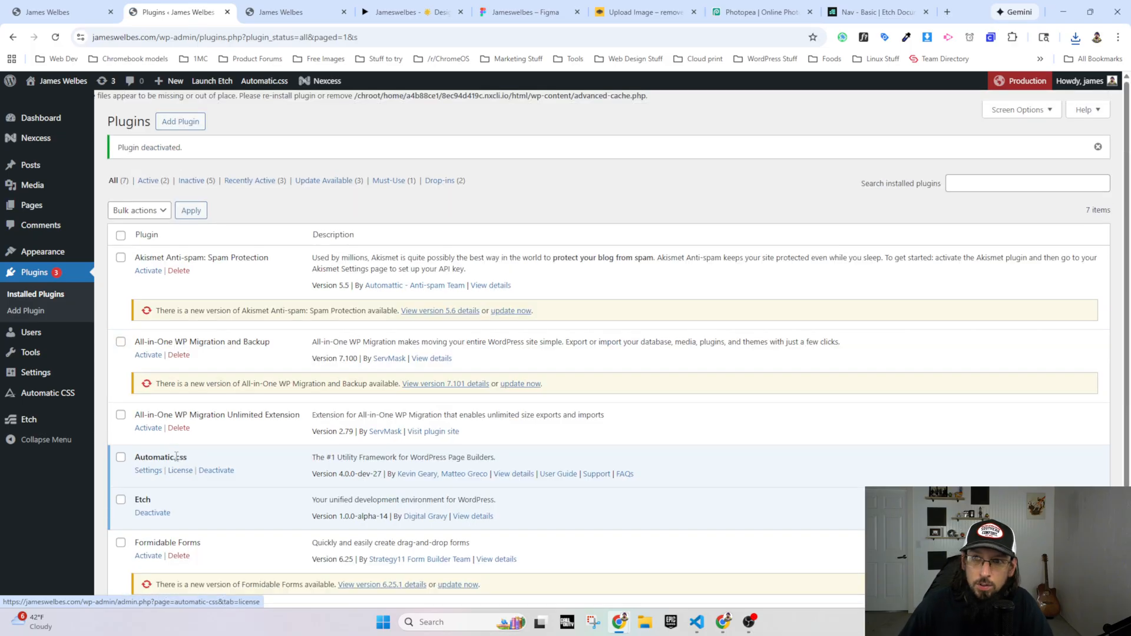
Step: Check the Media Library in grid view, then review the list of installed plugins
{"action": "left_click", "coordinate": [27, 188]}
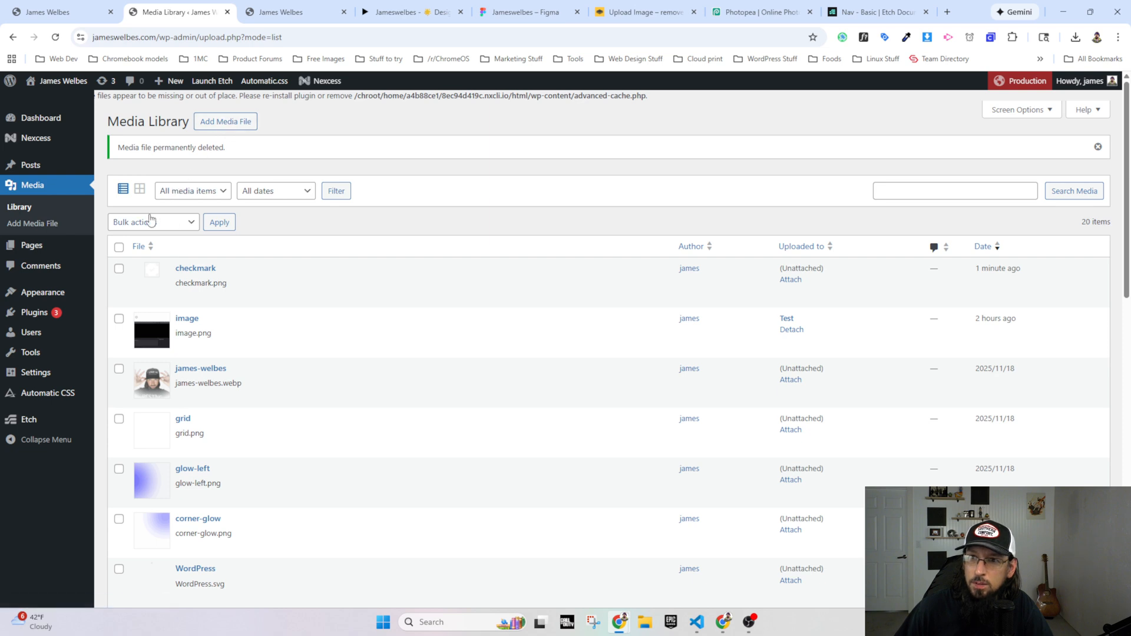
{"action": "left_click", "coordinate": [141, 189]}
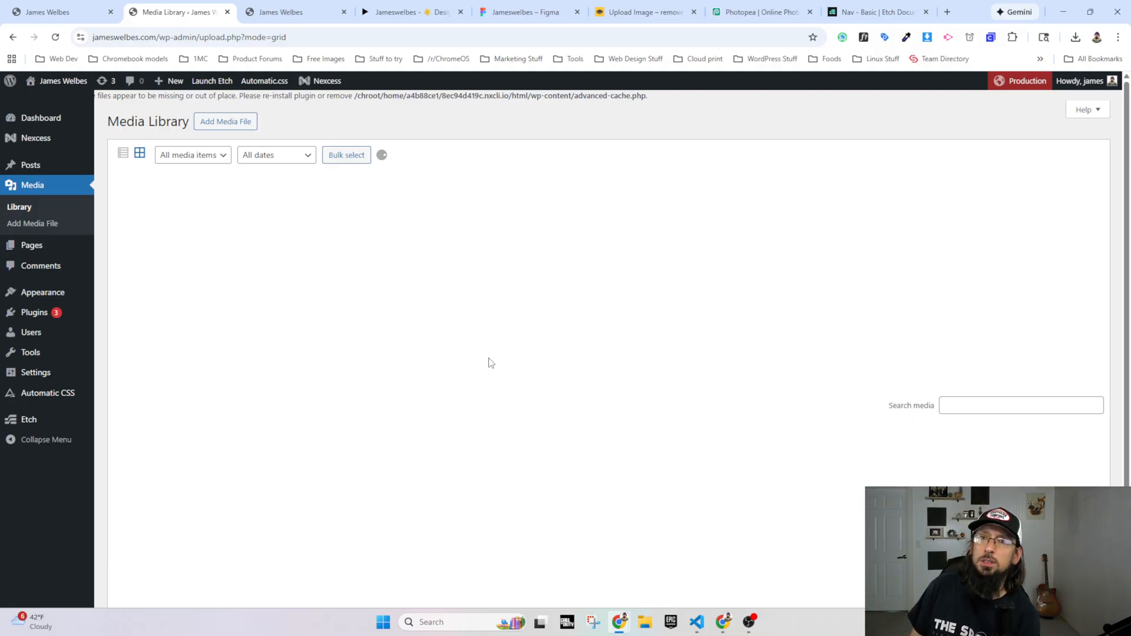
{"action": "left_click", "coordinate": [35, 311]}
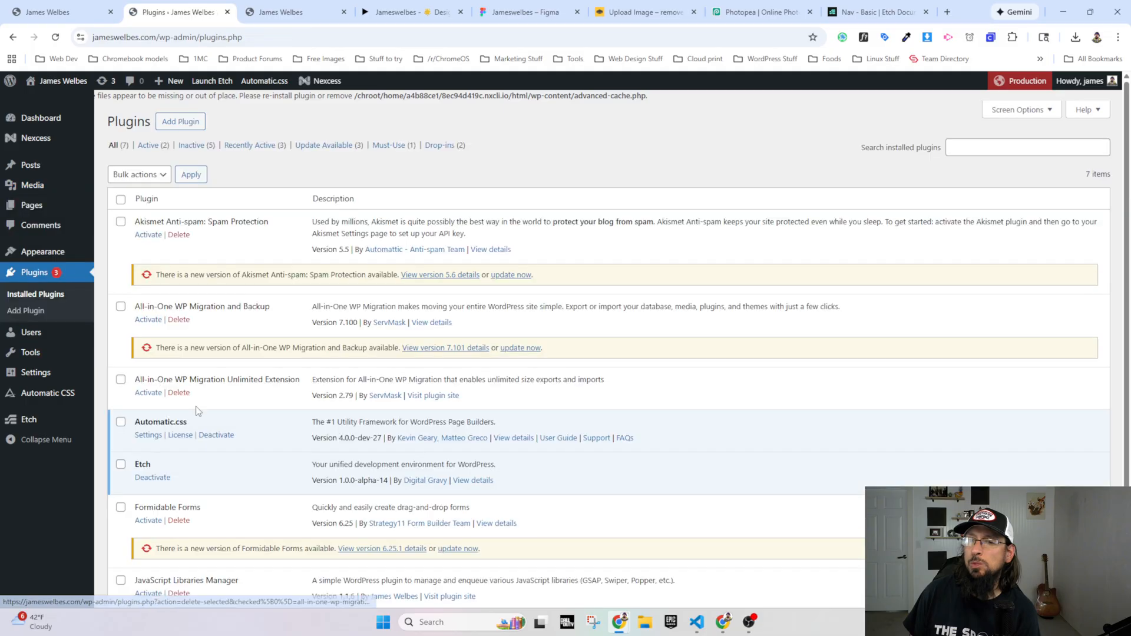
{"action": "scroll", "coordinate": [175, 484], "scroll_direction": "down", "scroll_amount": 3}
{"action": "scroll", "coordinate": [148, 427], "scroll_direction": "up", "scroll_amount": 3}
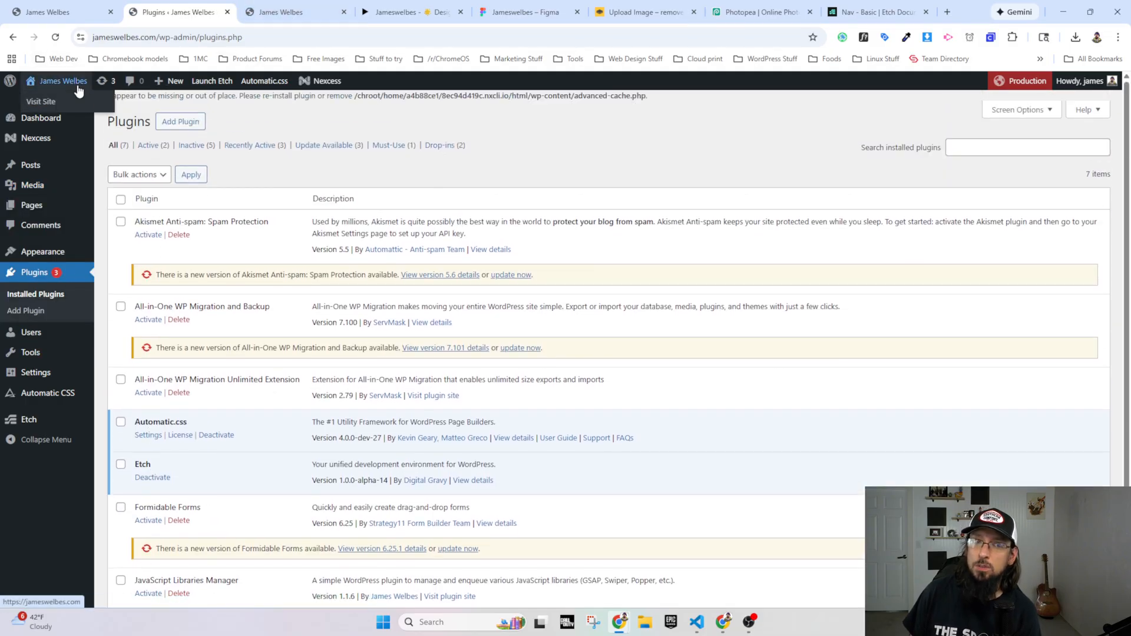
Step: Show the Media Library as a list, open the checkmark image's details and copy its file URL
{"action": "left_click", "coordinate": [37, 174]}
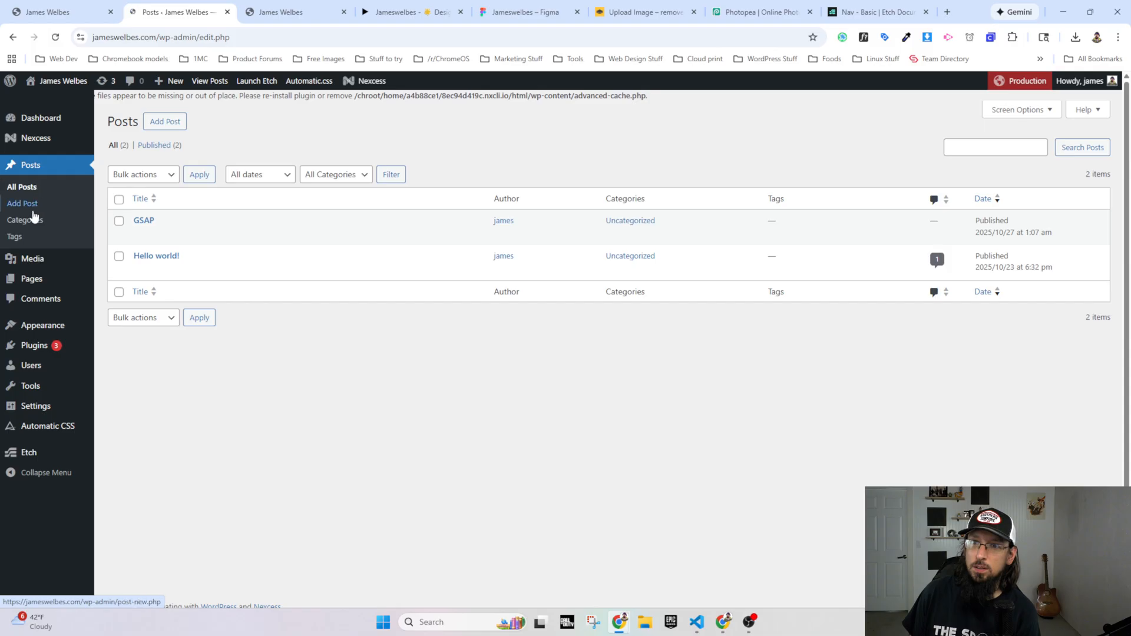
{"action": "left_click", "coordinate": [35, 262]}
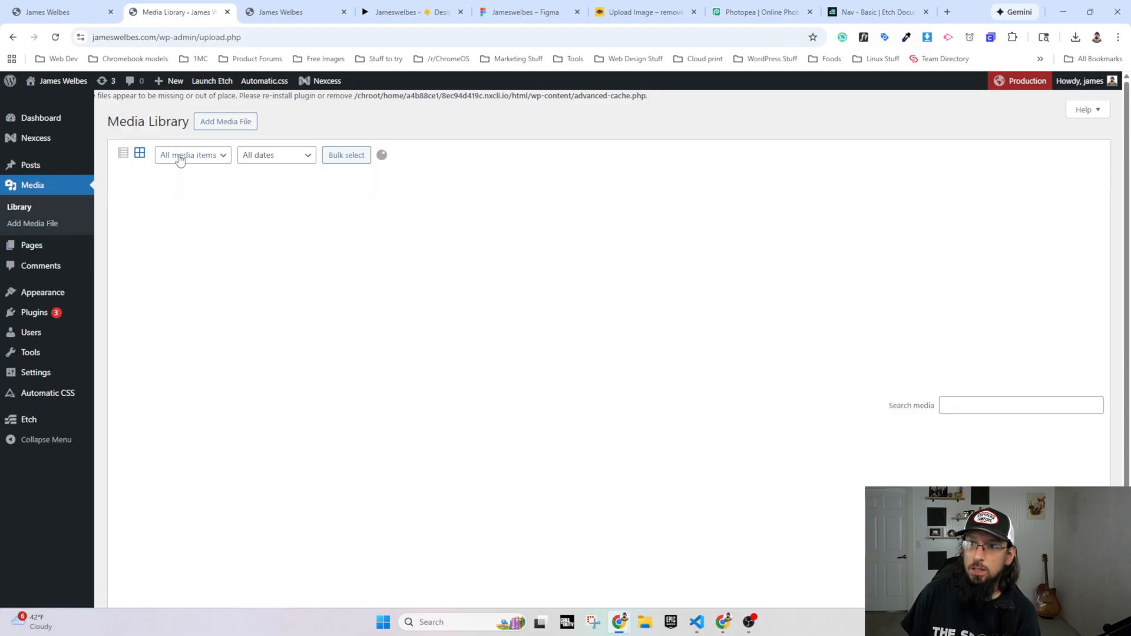
{"action": "left_click", "coordinate": [121, 155]}
{"action": "left_click", "coordinate": [190, 231]}
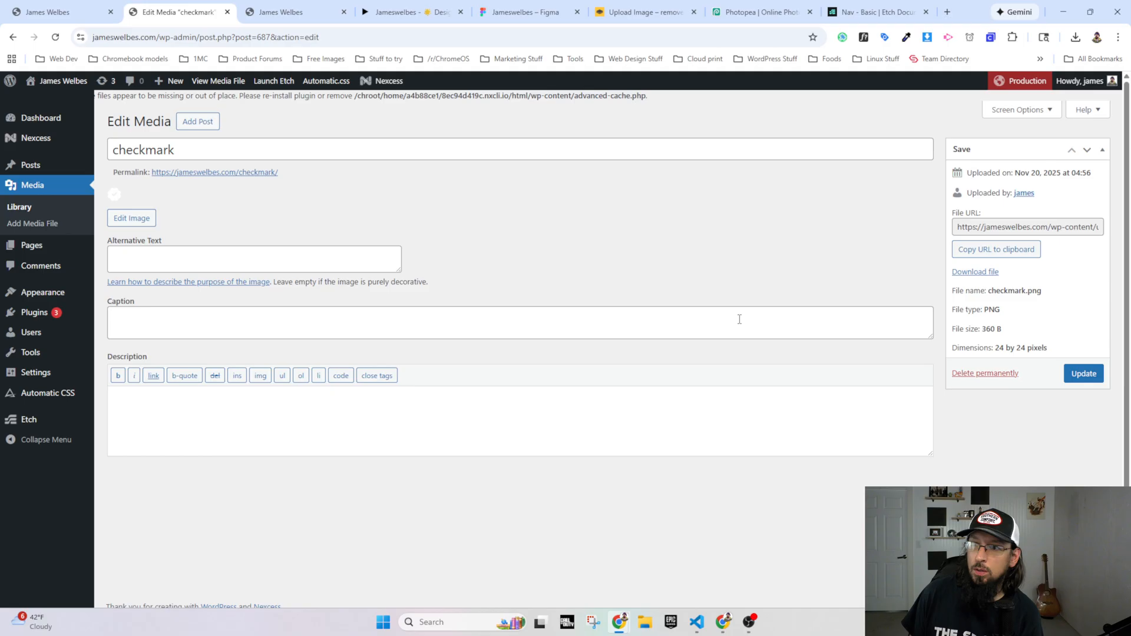
{"action": "left_click", "coordinate": [975, 253]}
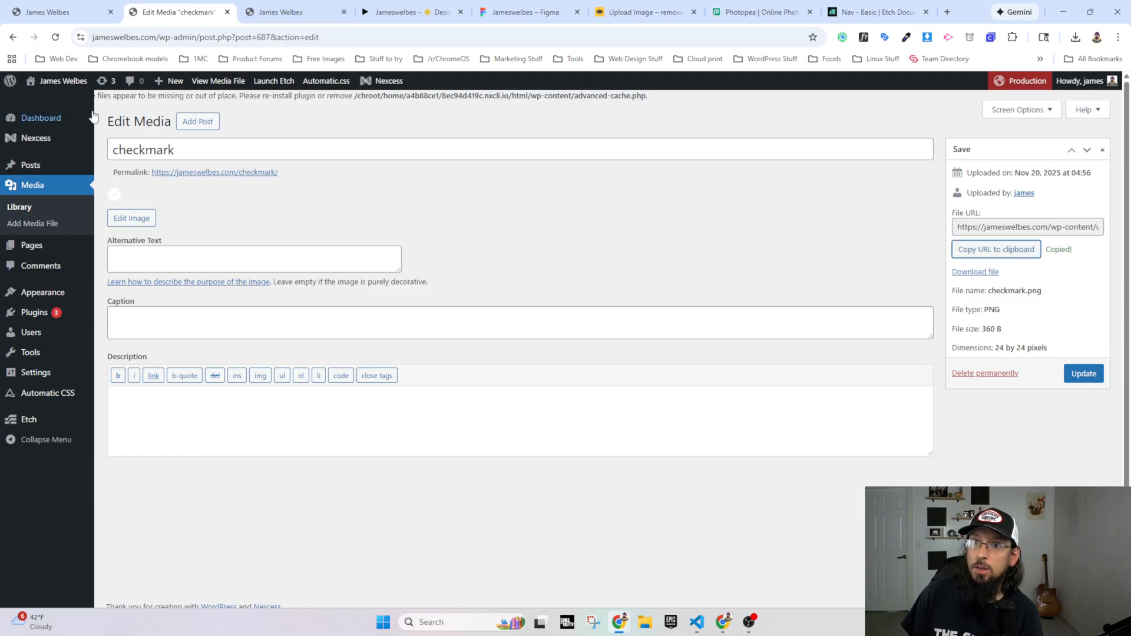
Step: Launch Etch and open the Home page for editing from the Content Hub
{"action": "left_click", "coordinate": [278, 82]}
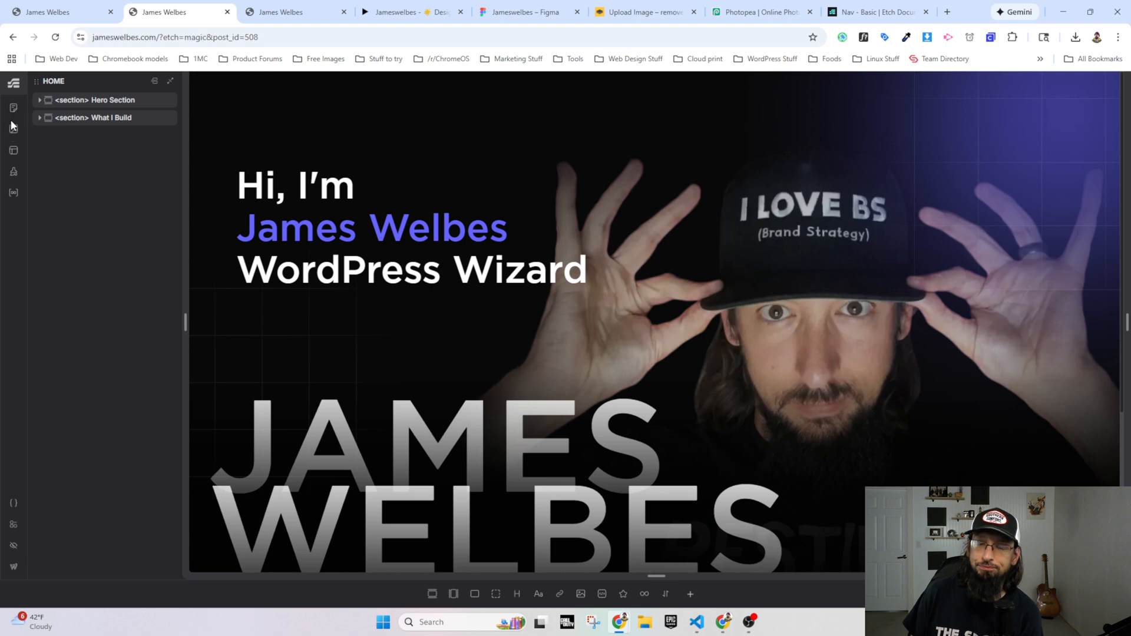
{"action": "left_click", "coordinate": [13, 108]}
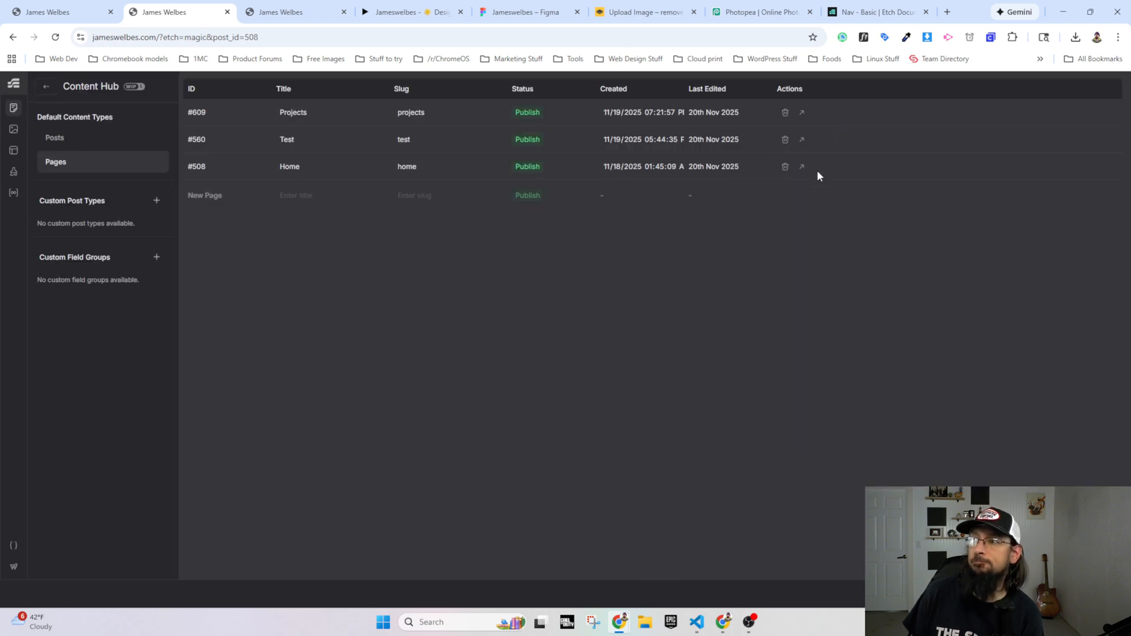
{"action": "left_click", "coordinate": [802, 166]}
Step: Add a div above the services text in the What I Build section's container and name it Pill
{"action": "scroll", "coordinate": [450, 341], "scroll_direction": "down", "scroll_amount": 4}
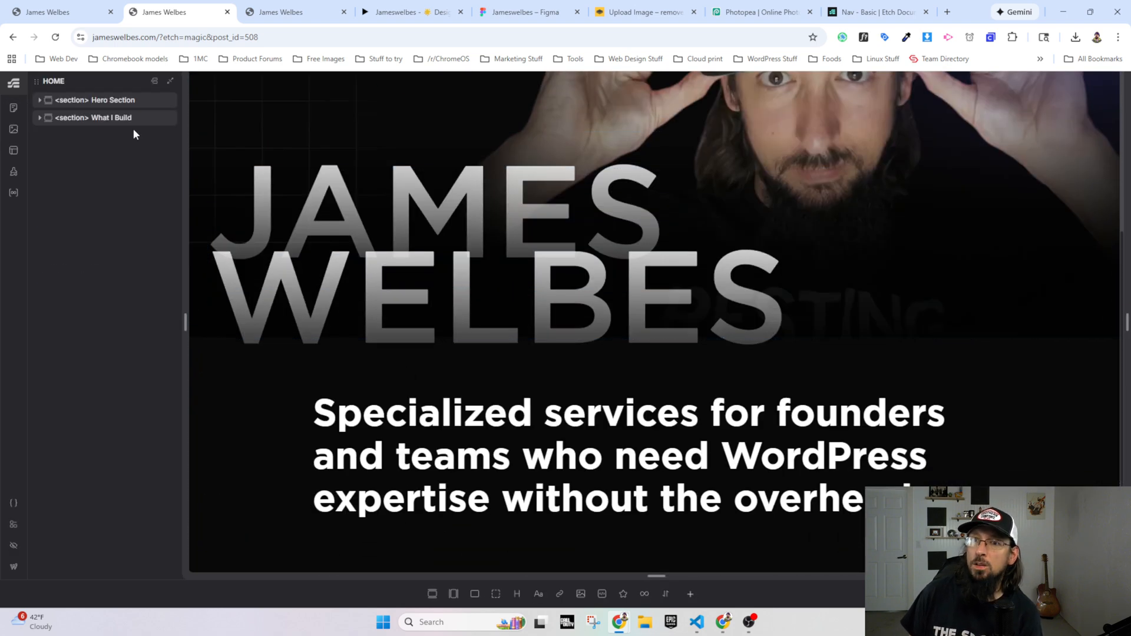
{"action": "left_click", "coordinate": [92, 118]}
{"action": "left_click", "coordinate": [77, 135]}
{"action": "left_click", "coordinate": [77, 154]}
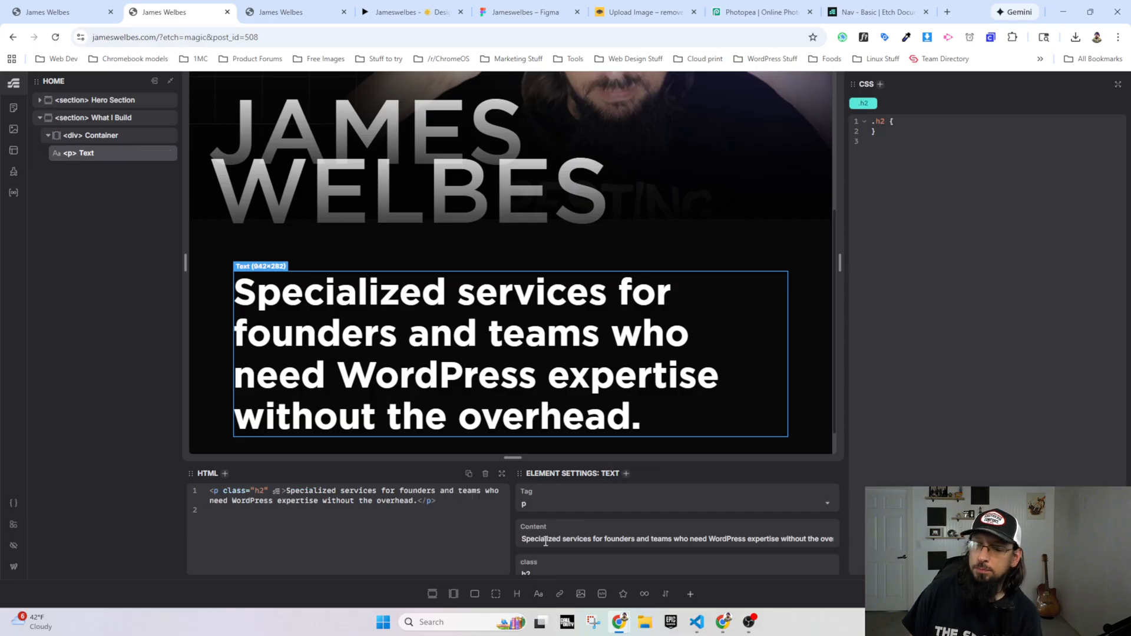
{"action": "left_click", "coordinate": [496, 594]}
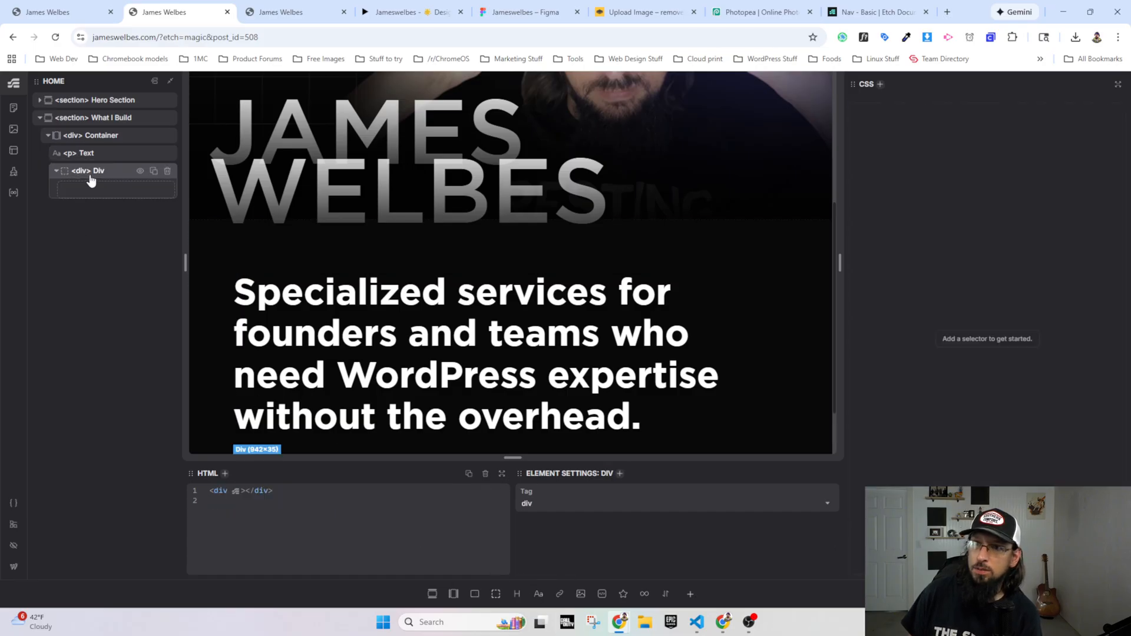
{"action": "left_click_drag", "start_coordinate": [92, 159], "coordinate": [92, 154]}
{"action": "left_click_drag", "start_coordinate": [92, 151], "coordinate": [96, 151]}
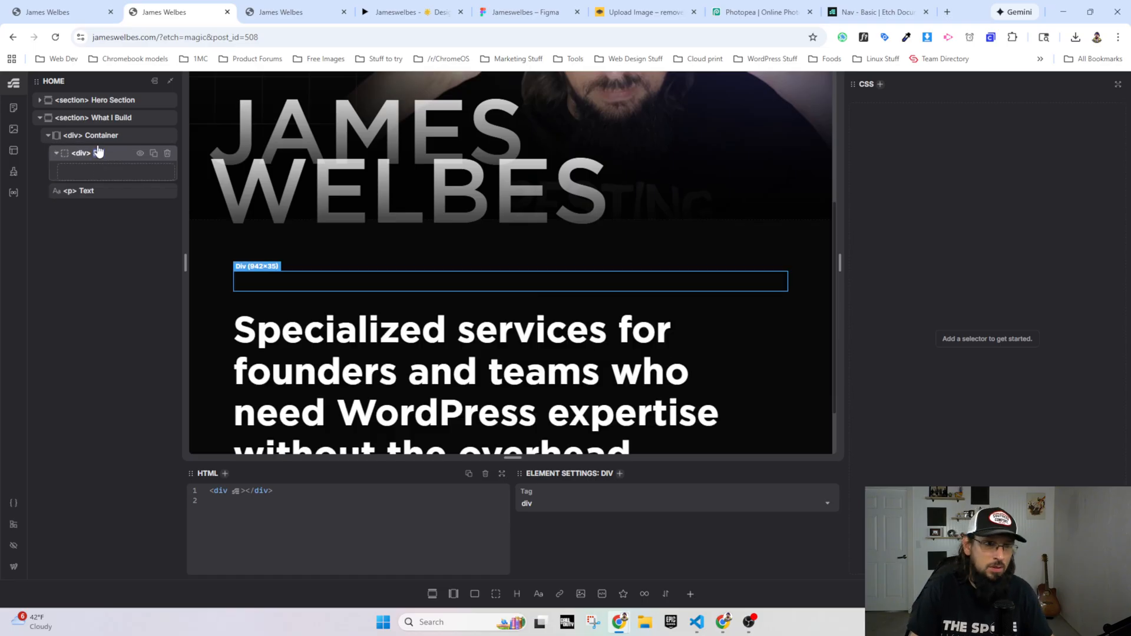
{"action": "type", "text": "Pill"}
{"action": "key", "text": "Return"}
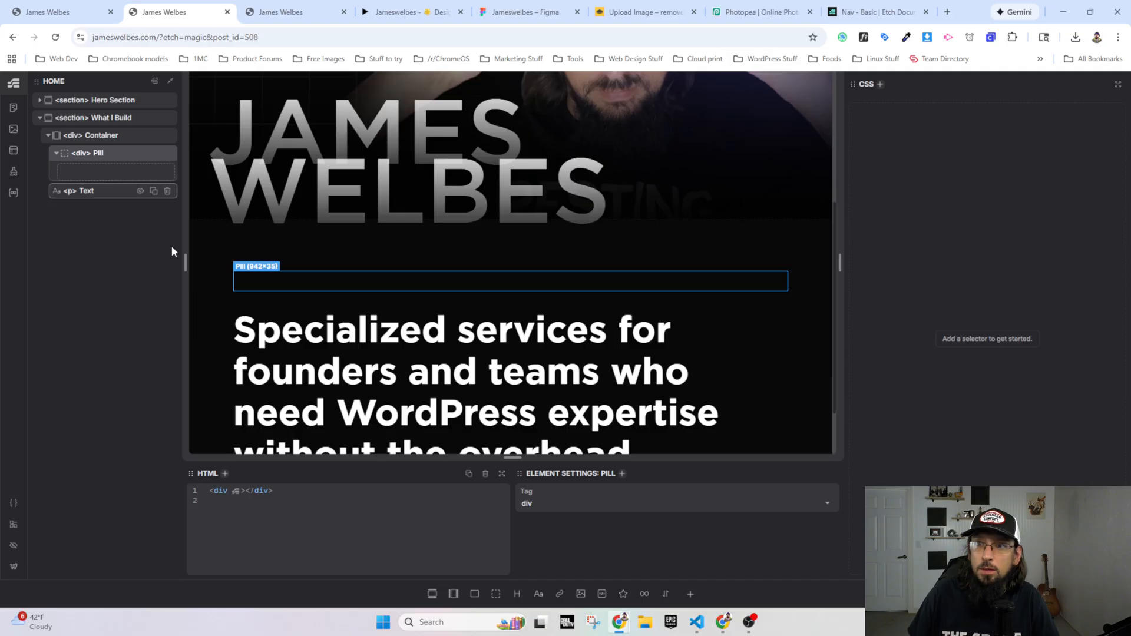
Step: Insert an image inside the Pill div and set its source to /wp-content/uploads/2025/11/checkmark.png
{"action": "left_click", "coordinate": [580, 594]}
{"action": "left_click", "coordinate": [75, 174]}
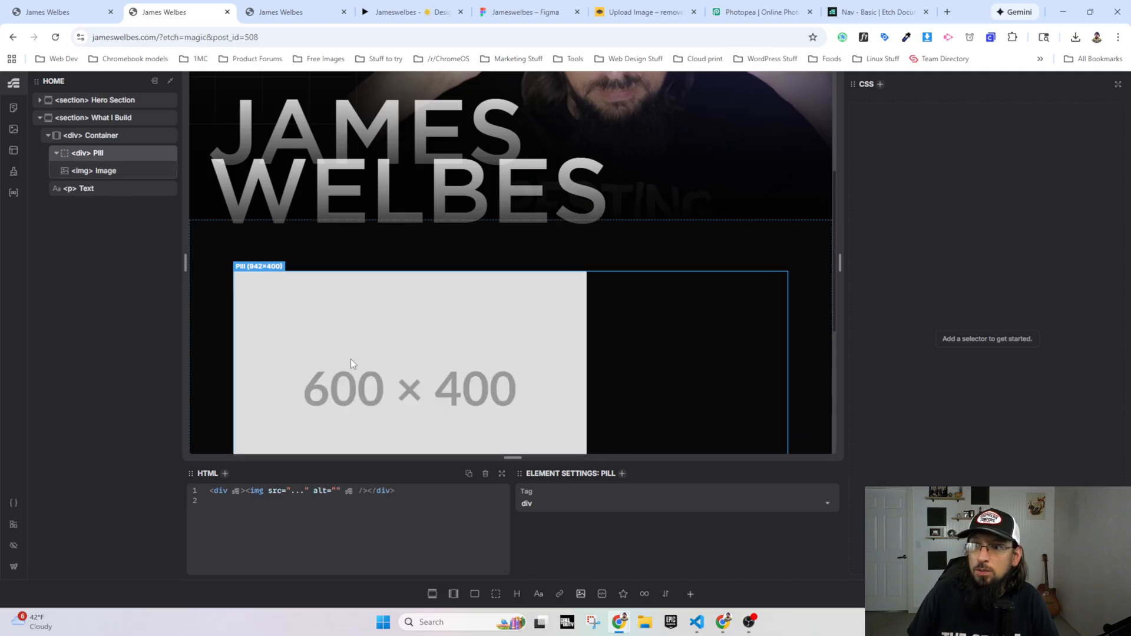
{"action": "triple_click", "coordinate": [601, 544]}
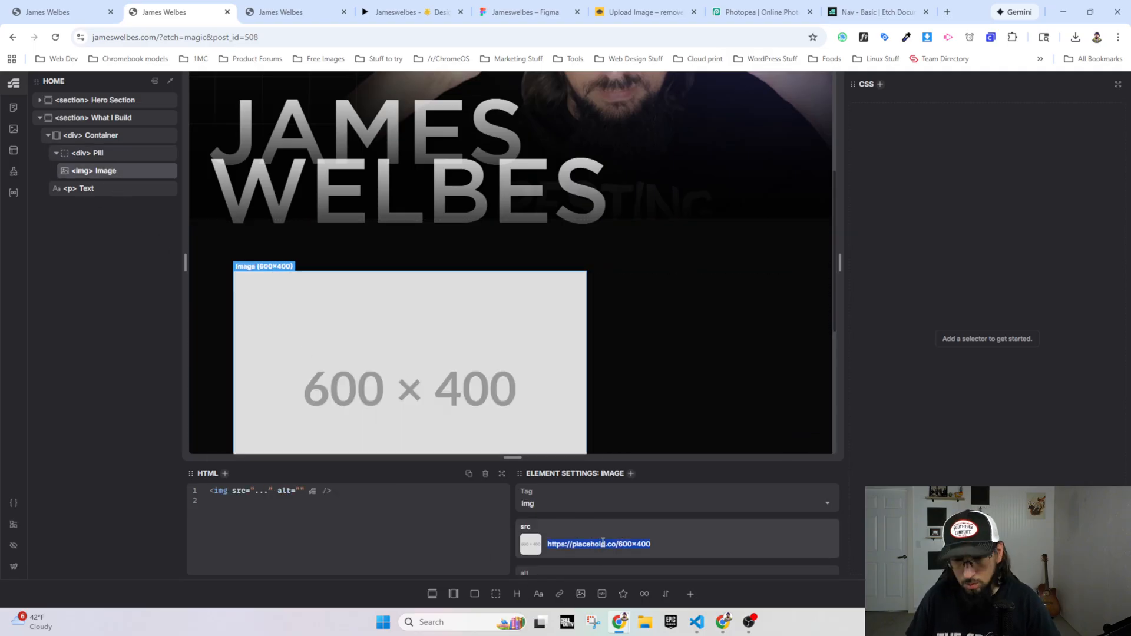
{"action": "key", "text": "ctrl+v"}
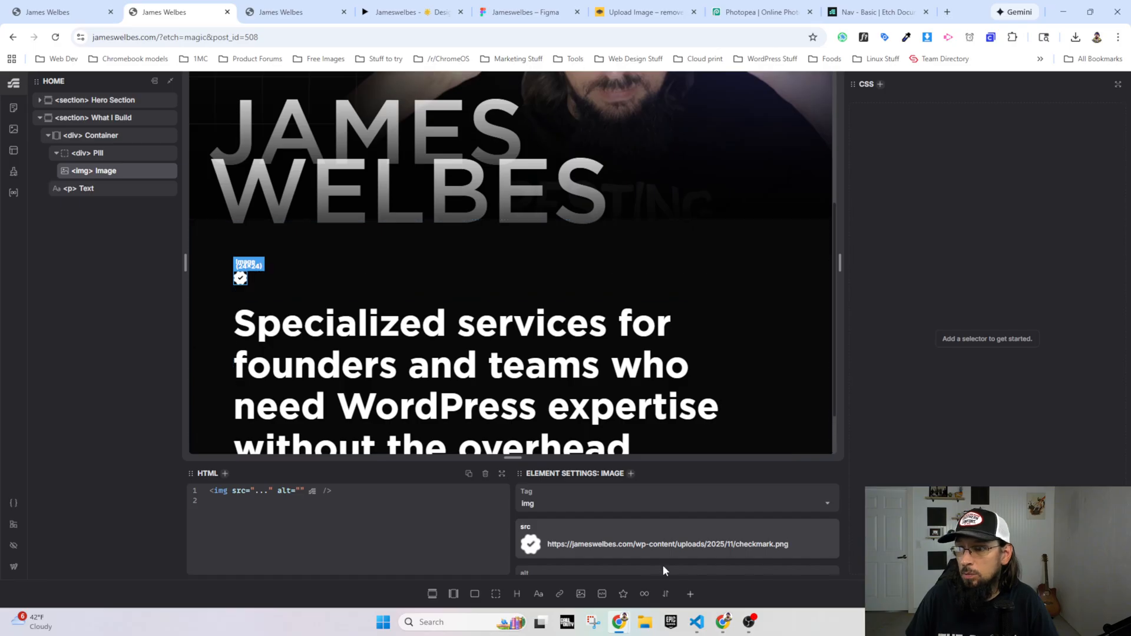
{"action": "left_click_drag", "start_coordinate": [634, 543], "coordinate": [543, 540]}
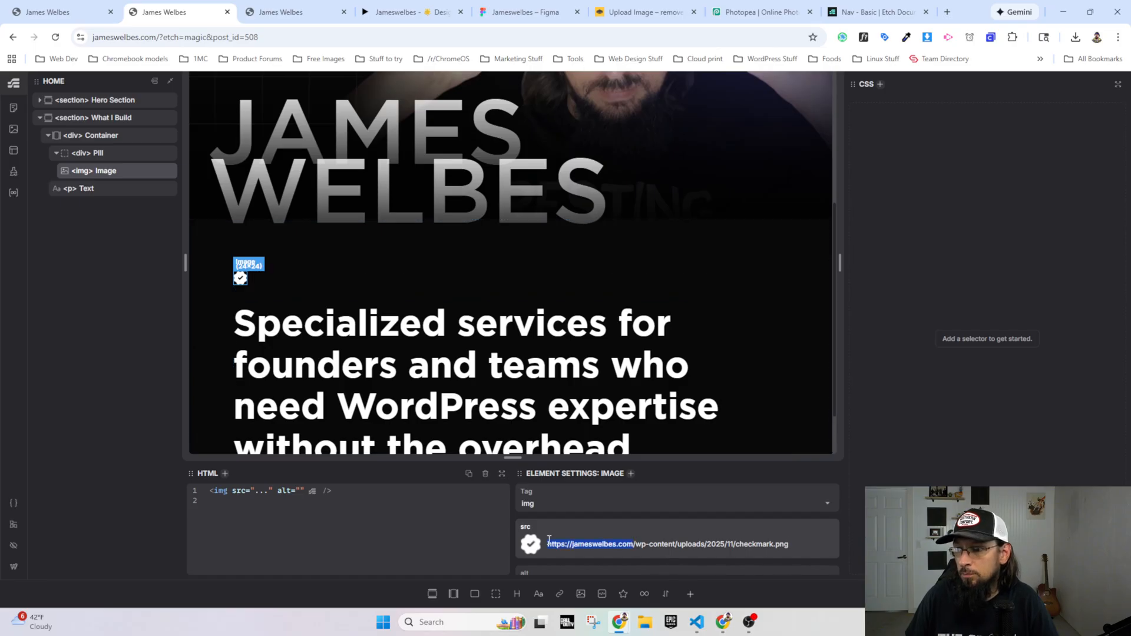
{"action": "key", "text": "BackSpace"}
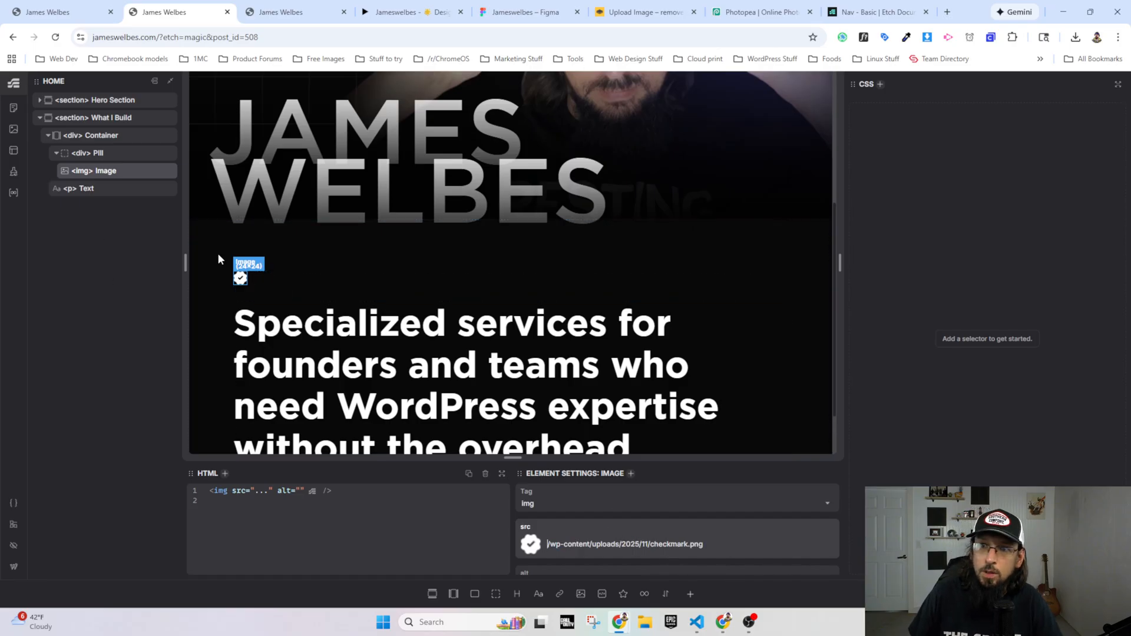
Step: Add a text element below the checkmark image in the Pill div, with the content "What I Build"
{"action": "left_click", "coordinate": [538, 594]}
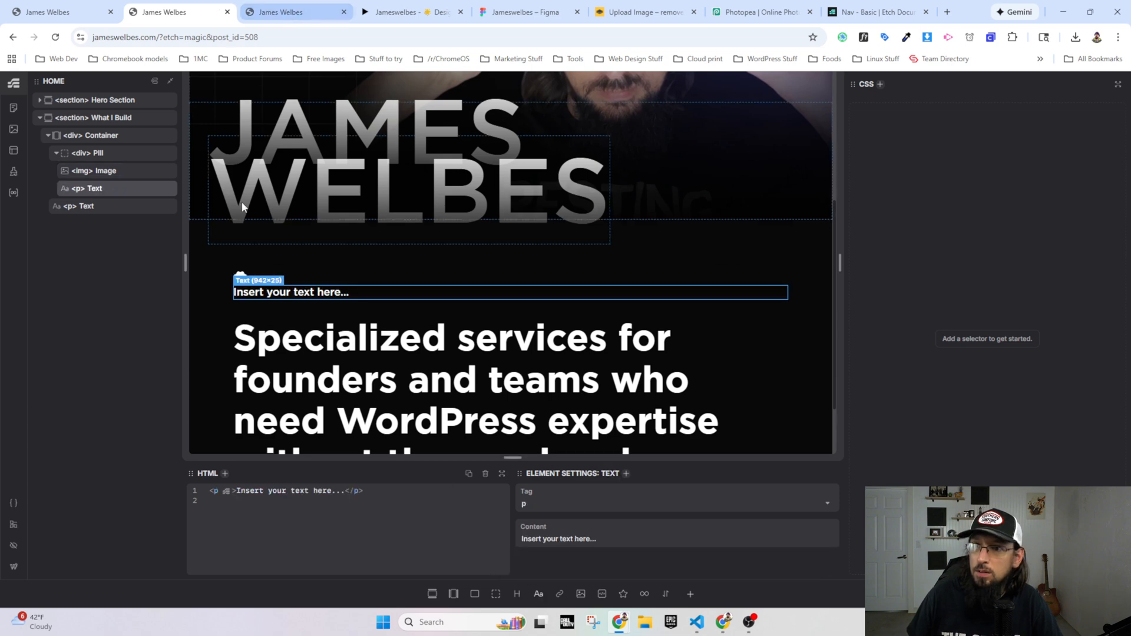
{"action": "triple_click", "coordinate": [561, 538]}
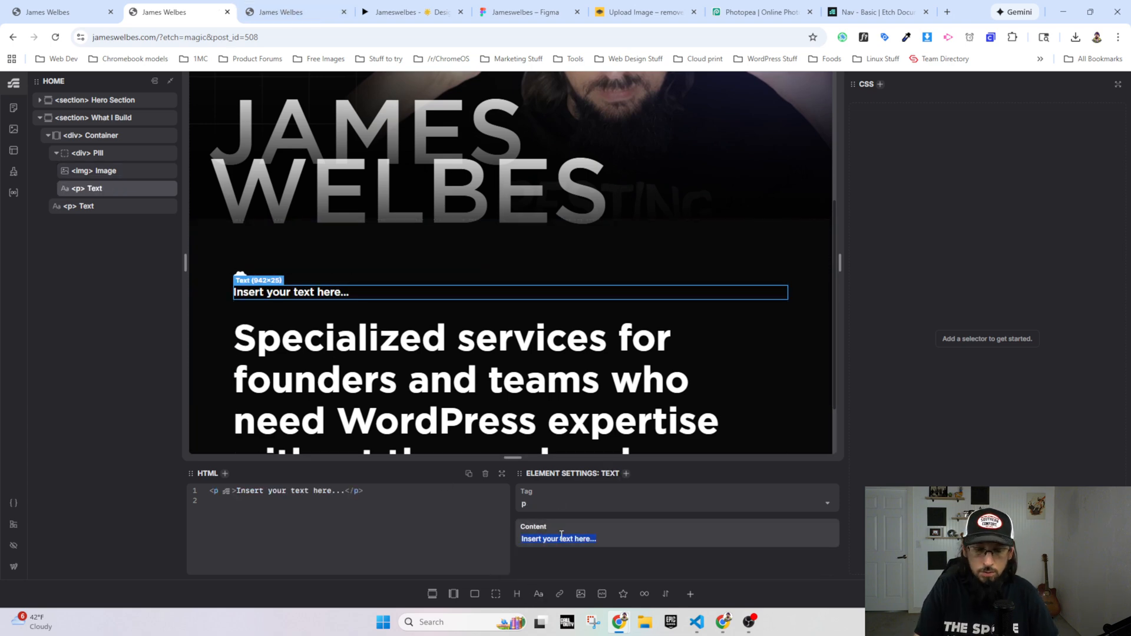
{"action": "type", "text": "What I Build"}
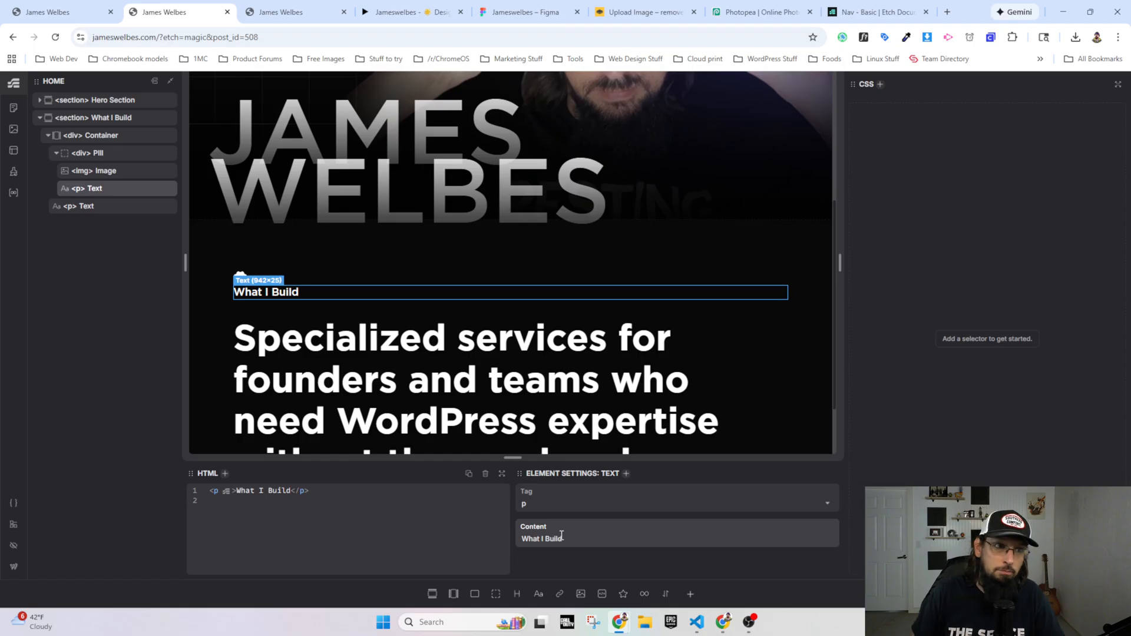
{"action": "left_click", "coordinate": [90, 155]}
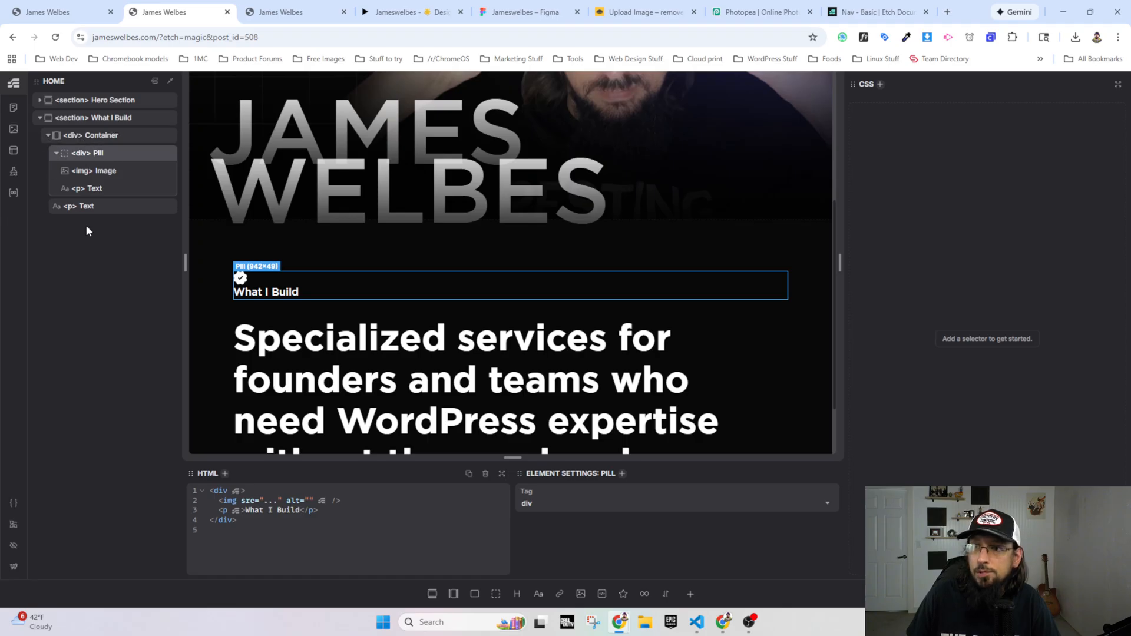
Step: Rename the pill's text element as Pill Text and the services text element as Content
{"action": "double_click", "coordinate": [95, 188]}
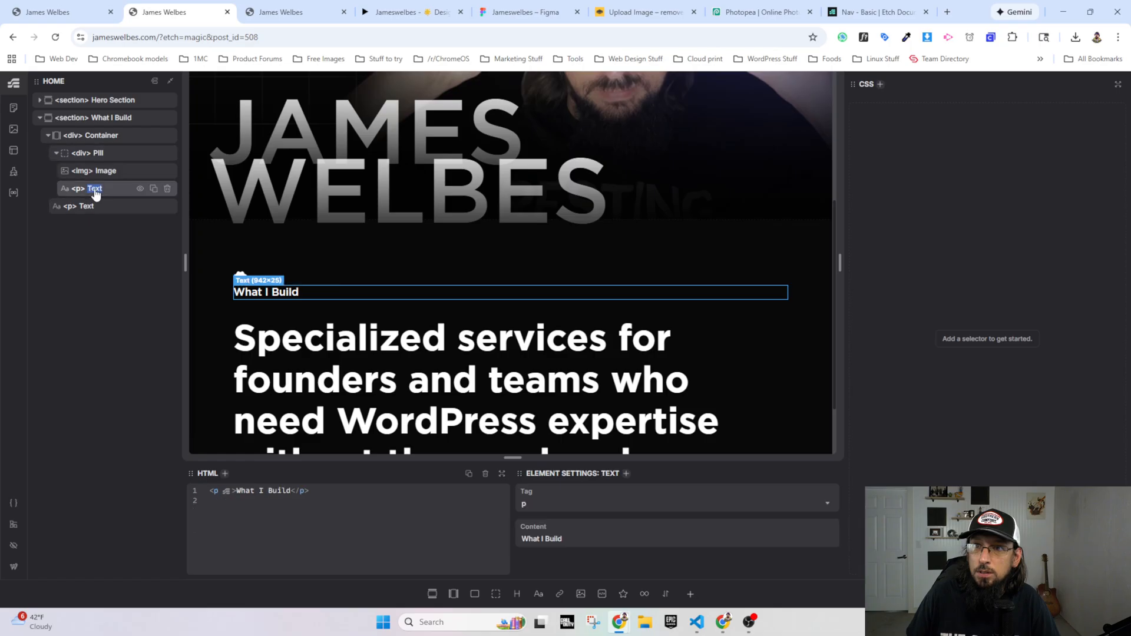
{"action": "type", "text": "Pill"}
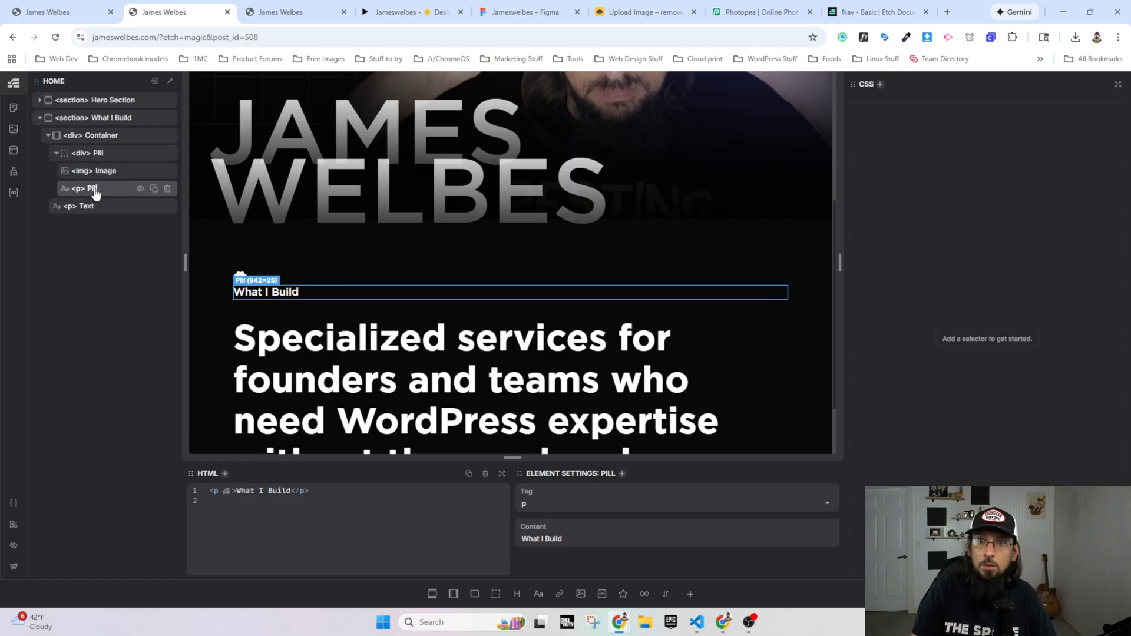
{"action": "type", "text": " Text"}
{"action": "double_click", "coordinate": [89, 207]}
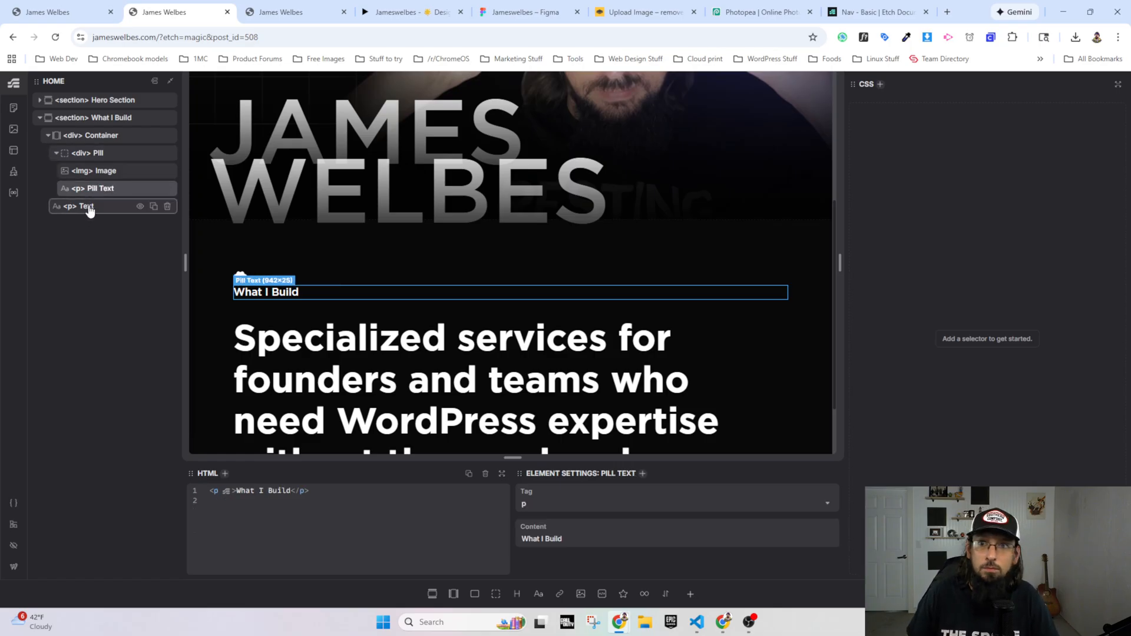
{"action": "type", "text": "Content"}
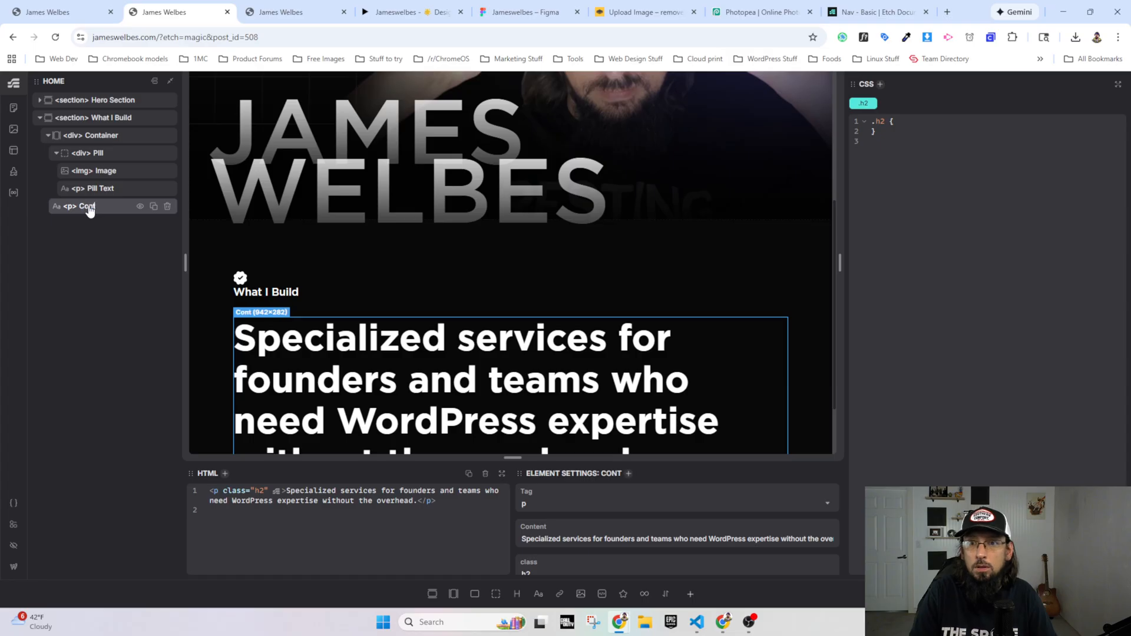
Step: Generate what-i-build BEM classes for the elements of the What I Build section and open the Pill's class styles
{"action": "right_click", "coordinate": [106, 119]}
{"action": "left_click", "coordinate": [141, 172]}
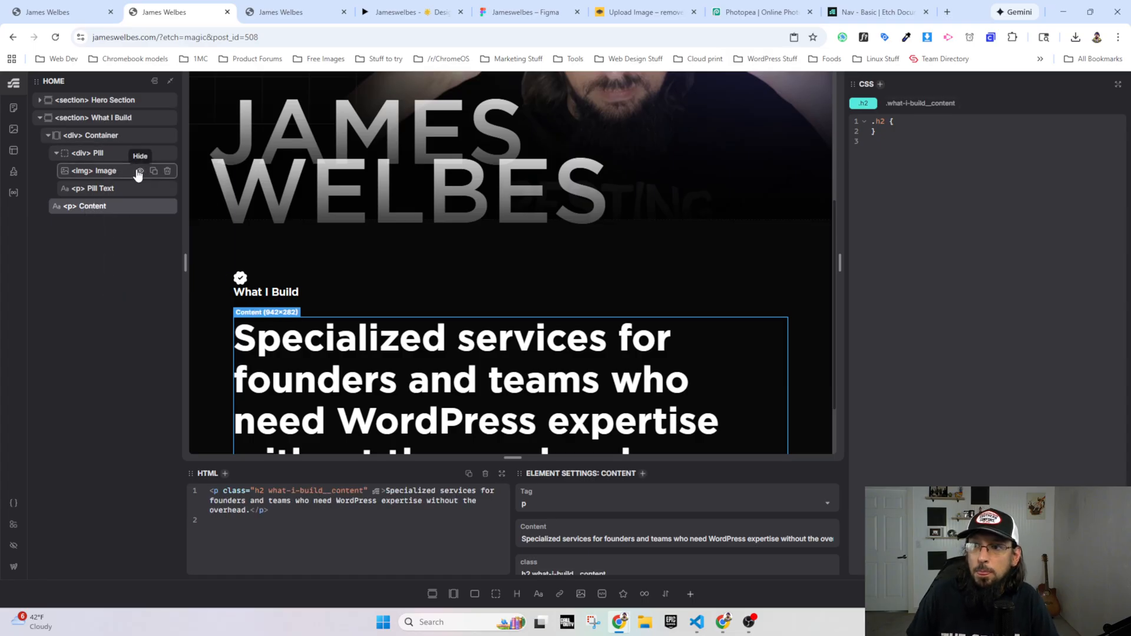
{"action": "left_click", "coordinate": [94, 158]}
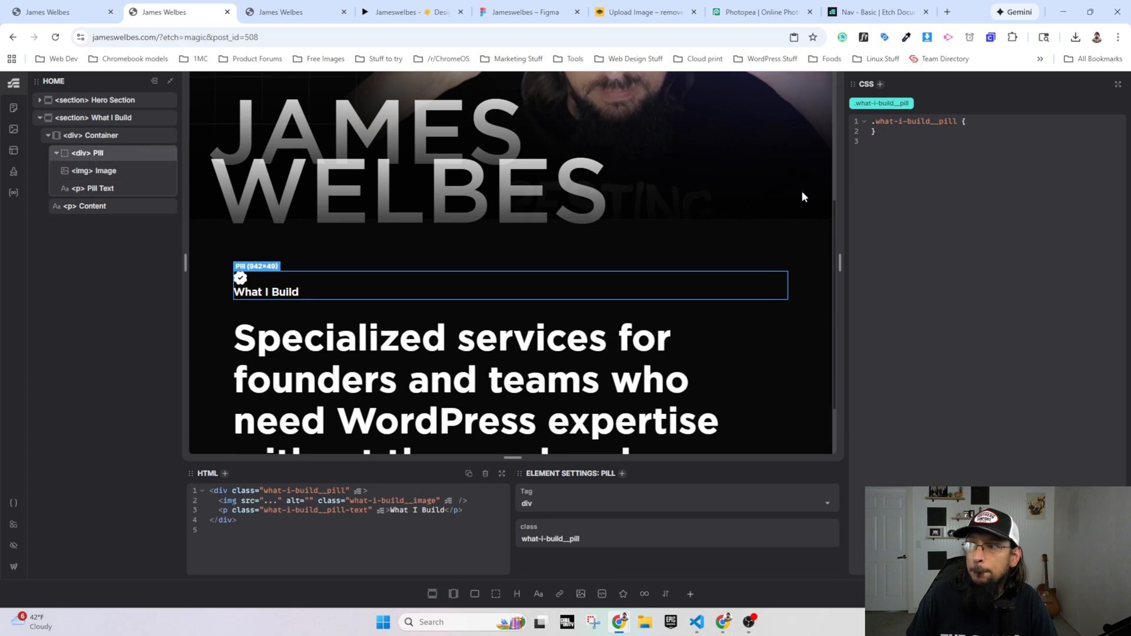
Step: Style .what-i-build__pill with display: flex, gap: 10px and align-items: center
{"action": "key", "text": "Return"}
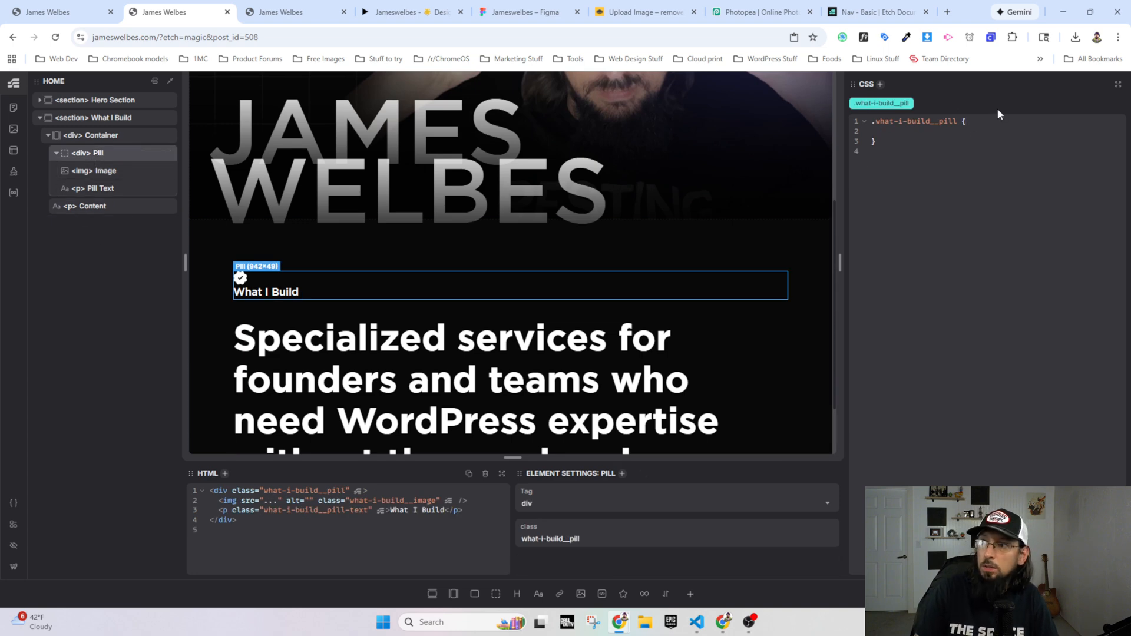
{"action": "type", "text": "display: flex;"}
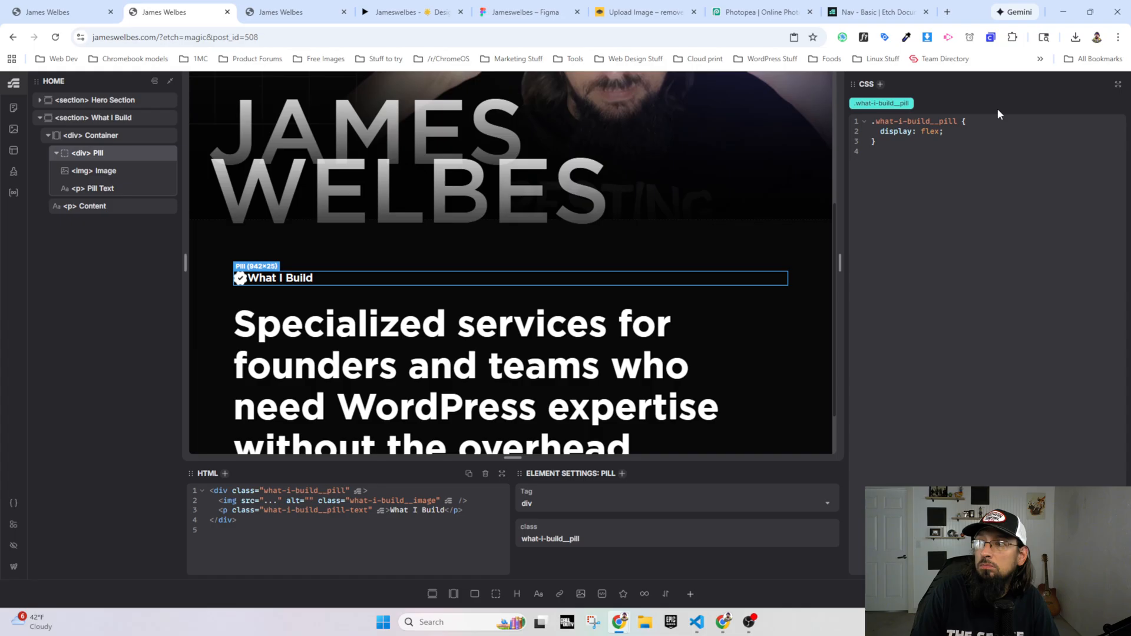
{"action": "key", "text": "Return"}
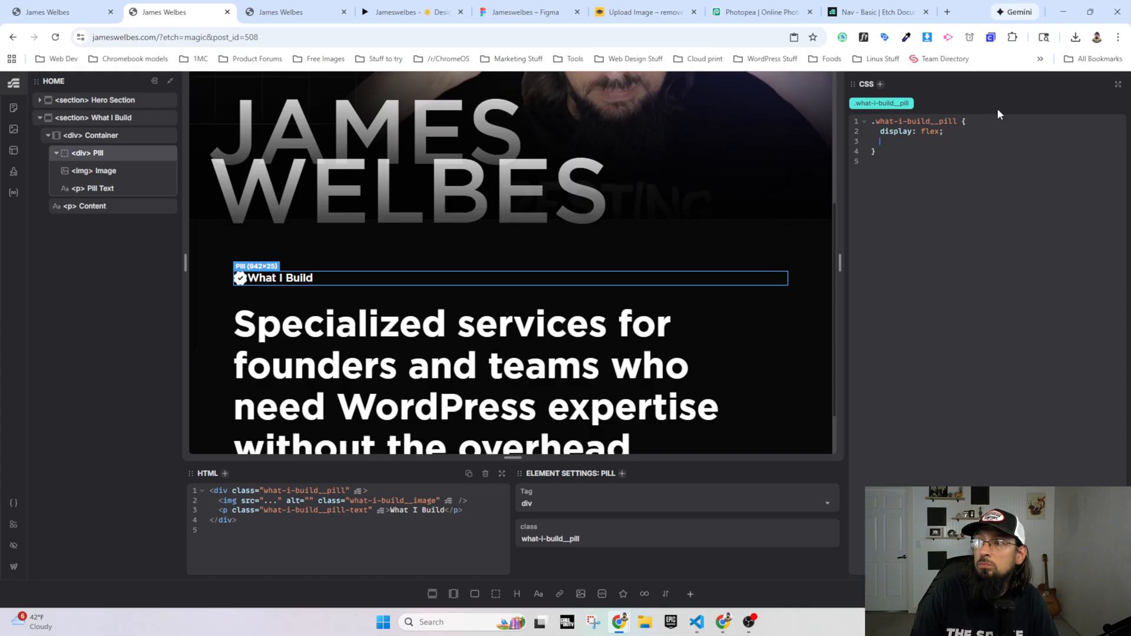
{"action": "type", "text": "gap: 10px"}
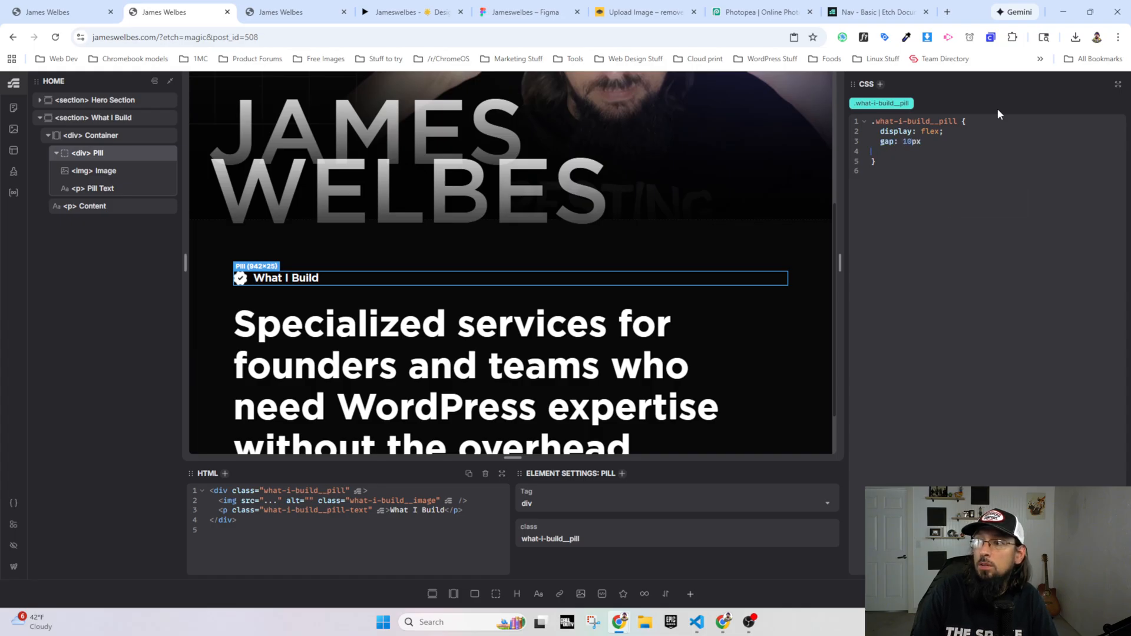
{"action": "type", "text": ";"}
{"action": "key", "text": "Return"}
{"action": "type", "text": "align-it"}
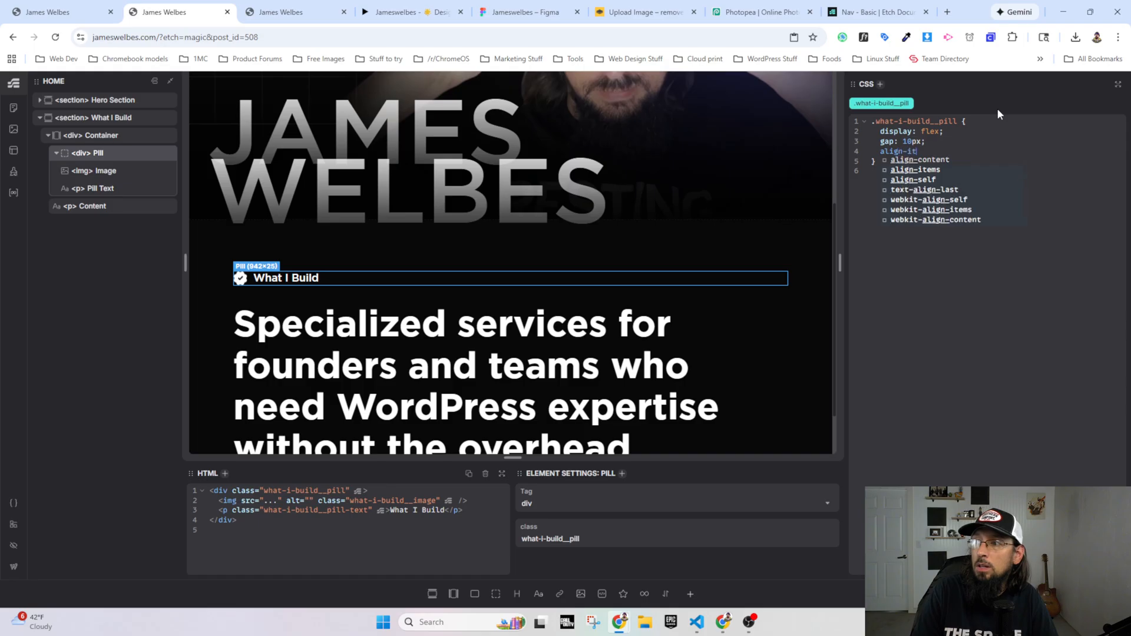
{"action": "type", "text": "ems; center;"}
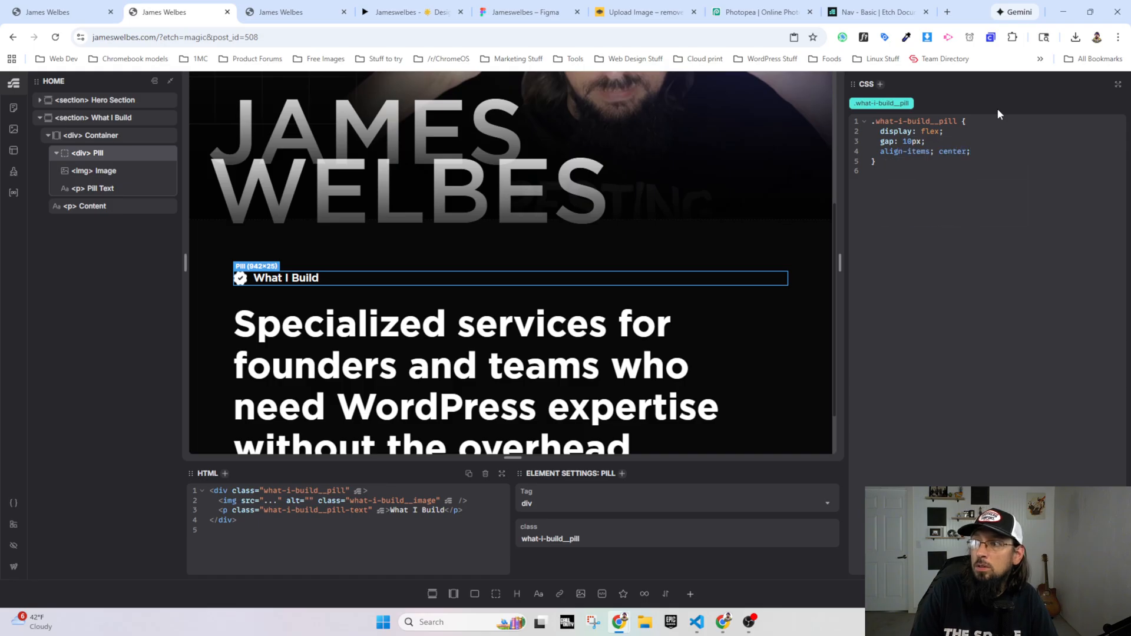
{"action": "key", "text": "BackSpace"}
{"action": "key", "text": "BackSpace"}
{"action": "key", "text": "BackSpace"}
{"action": "key", "text": "BackSpace"}
{"action": "key", "text": "BackSpace"}
{"action": "key", "text": "BackSpace"}
{"action": "key", "text": "BackSpace"}
{"action": "key", "text": "BackSpace"}
{"action": "key", "text": "BackSpace"}
{"action": "key", "text": "BackSpace"}
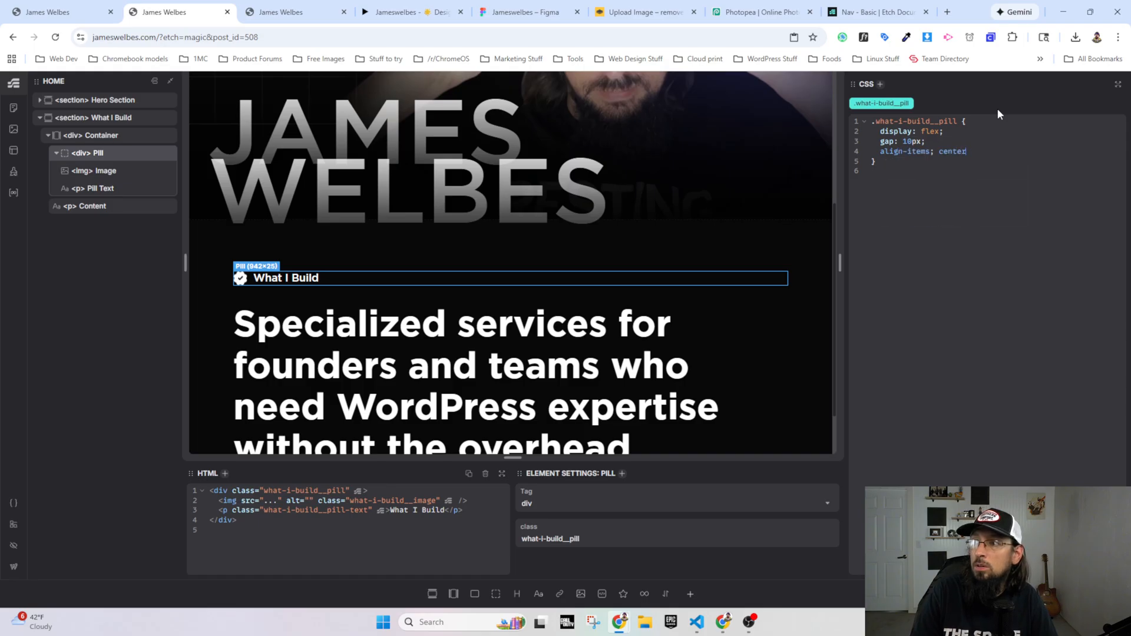
{"action": "type", "text": "s: center;"}
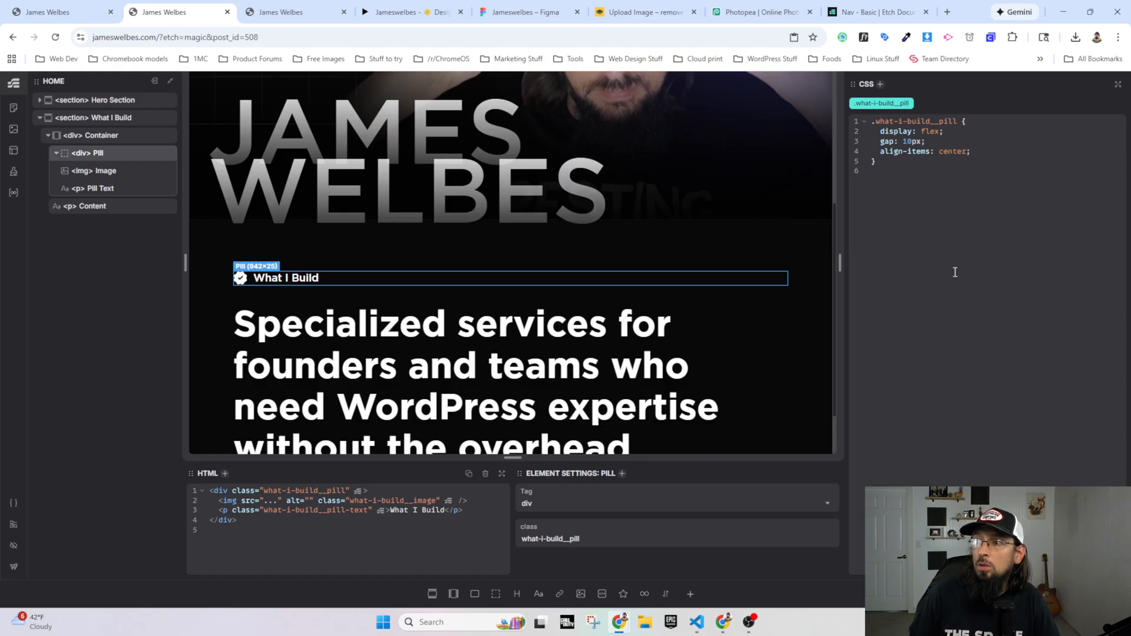
Step: Add a 1px solid var(--white) border to the pill's class and check it on the canvas
{"action": "key", "text": "Return"}
{"action": "type", "text": "b"}
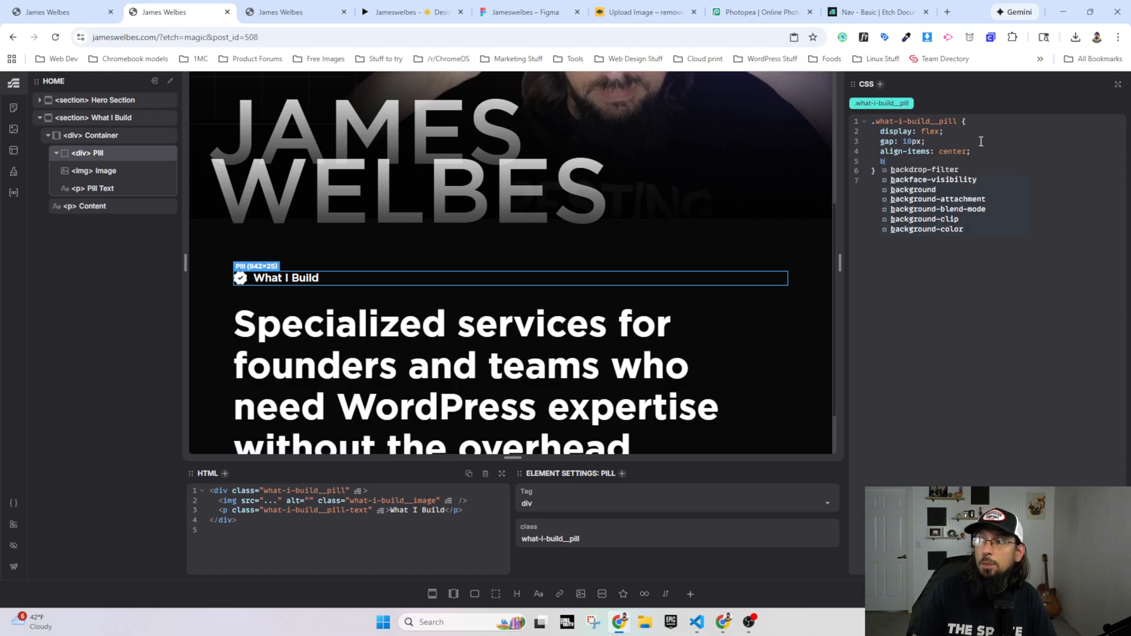
{"action": "type", "text": "order: 1px solid --wi"}
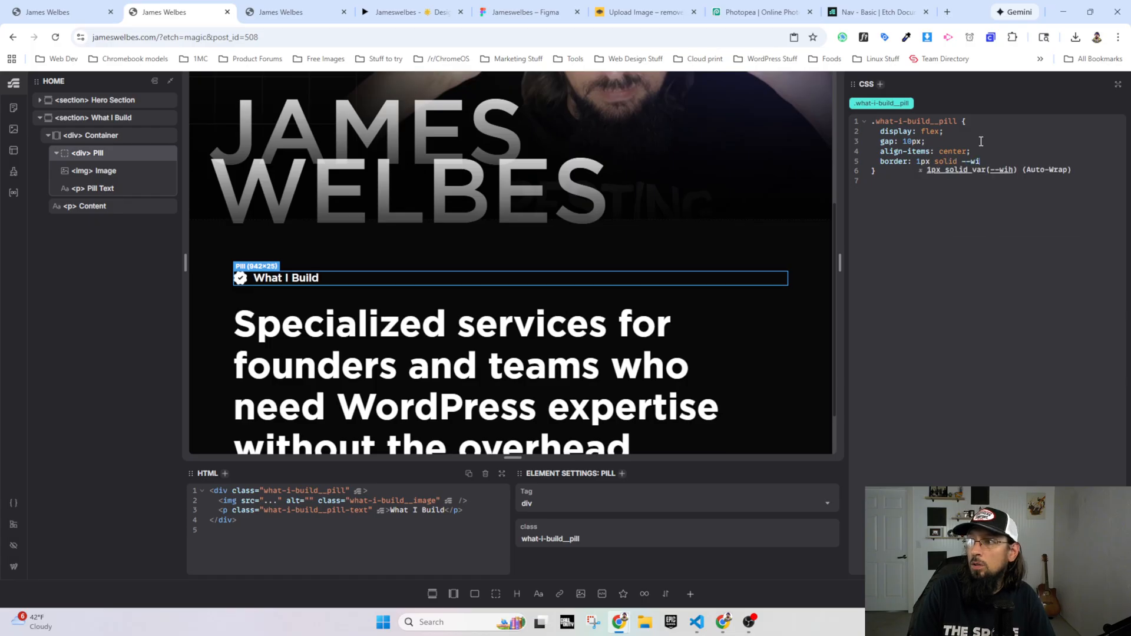
{"action": "key", "text": "BackSpace"}
{"action": "type", "text": "hite"}
{"action": "key", "text": "Return"}
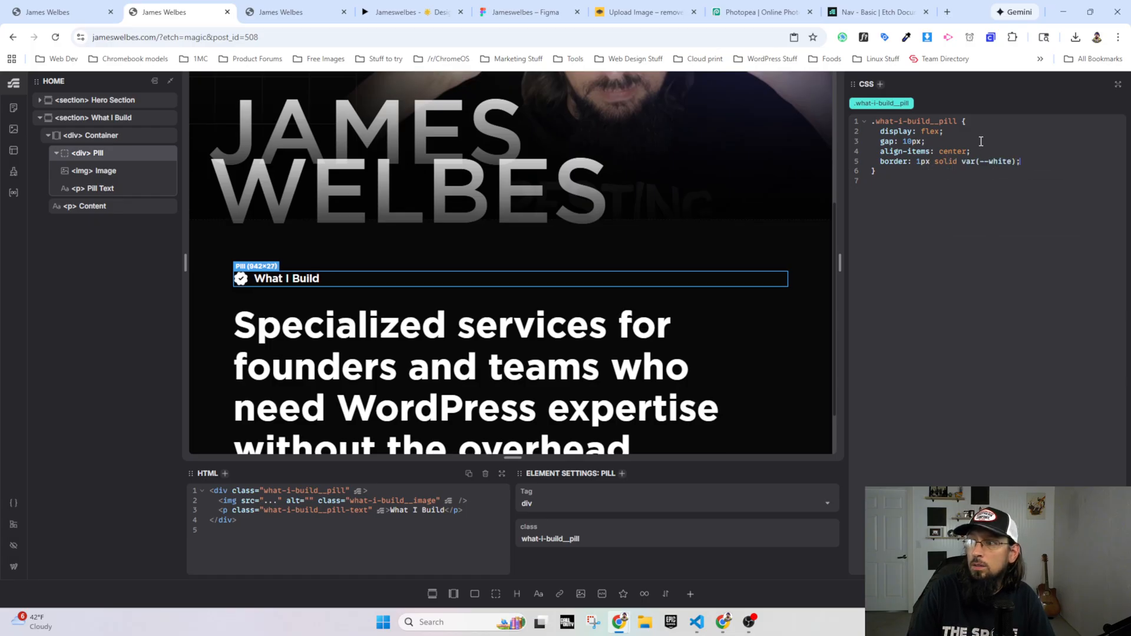
{"action": "left_click", "coordinate": [681, 325]}
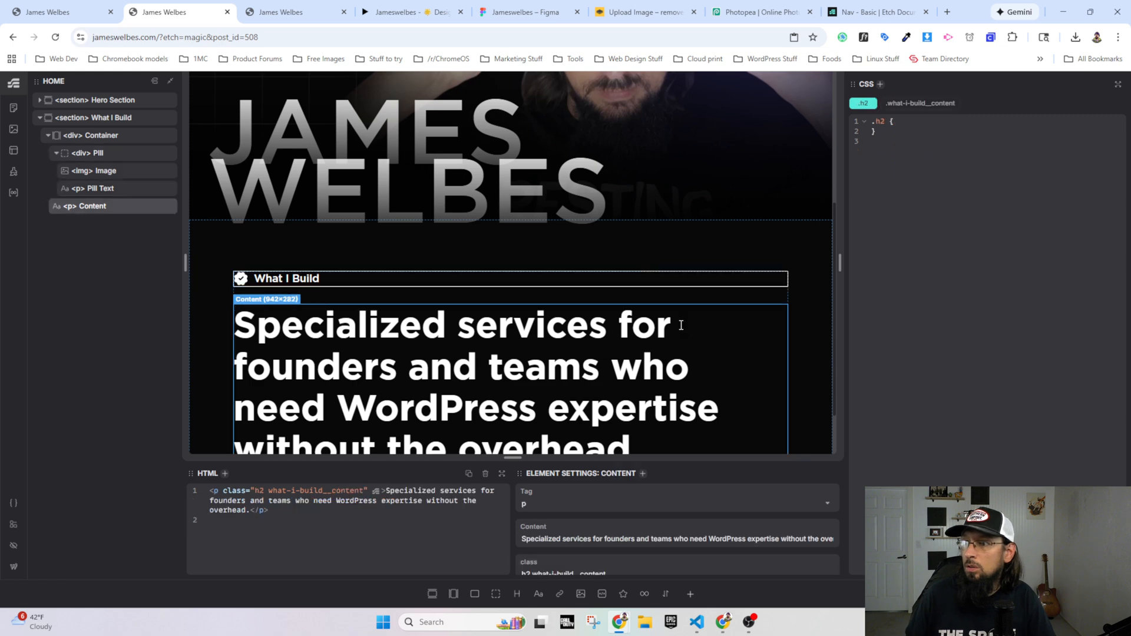
{"action": "left_click", "coordinate": [306, 278]}
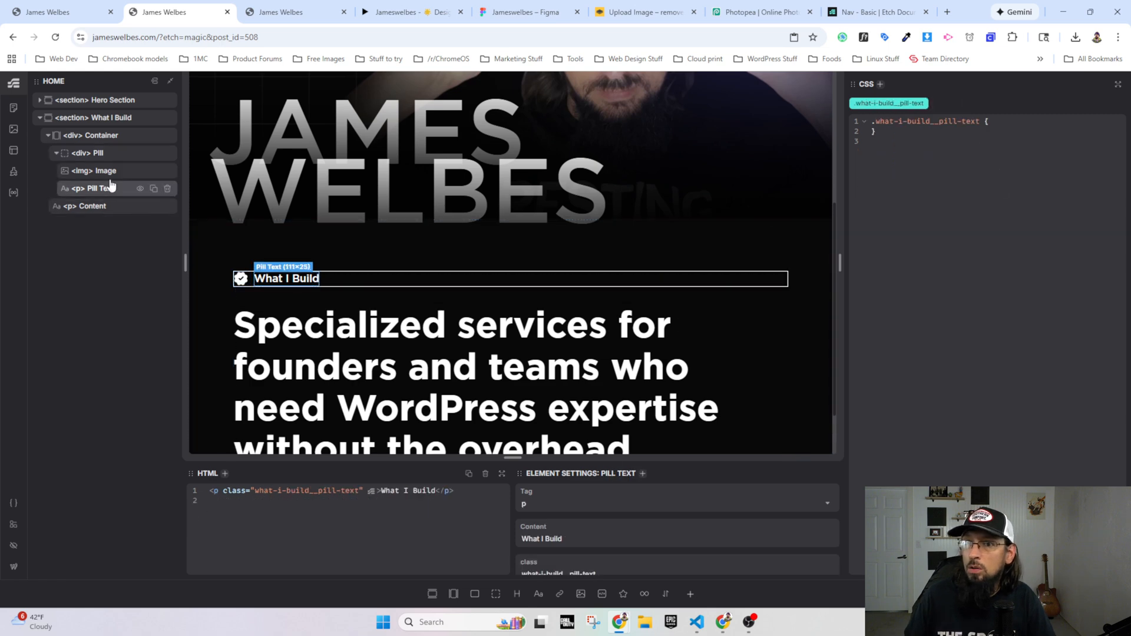
Step: Add a display: inline-flex declaration below the border in the .what-i-build__pill styles
{"action": "left_click", "coordinate": [99, 157]}
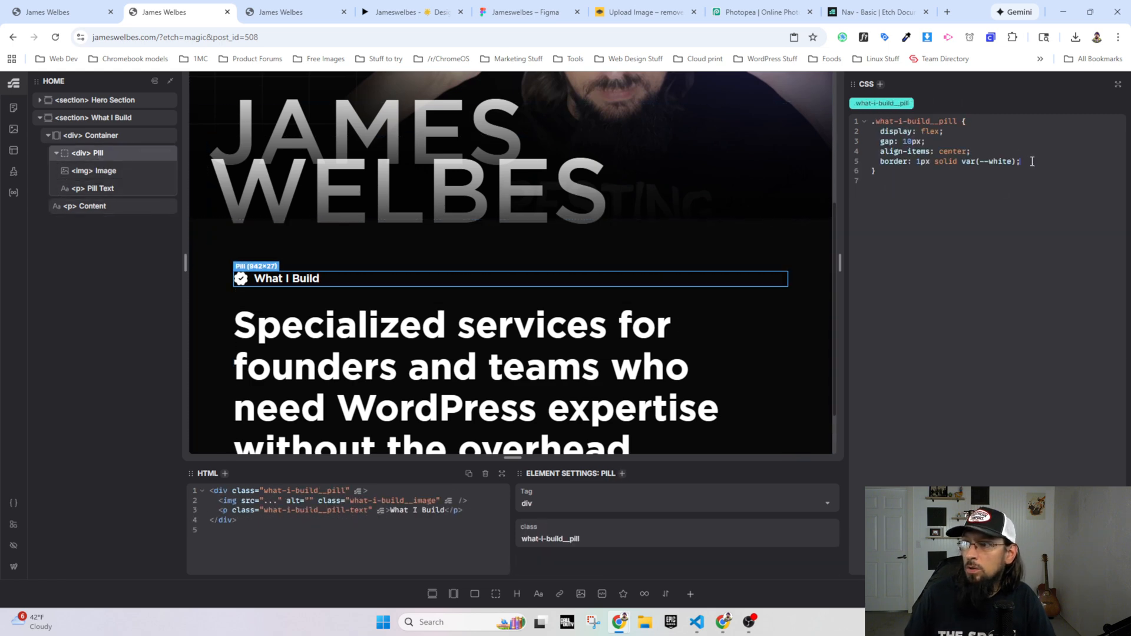
{"action": "type", "text": "disp"}
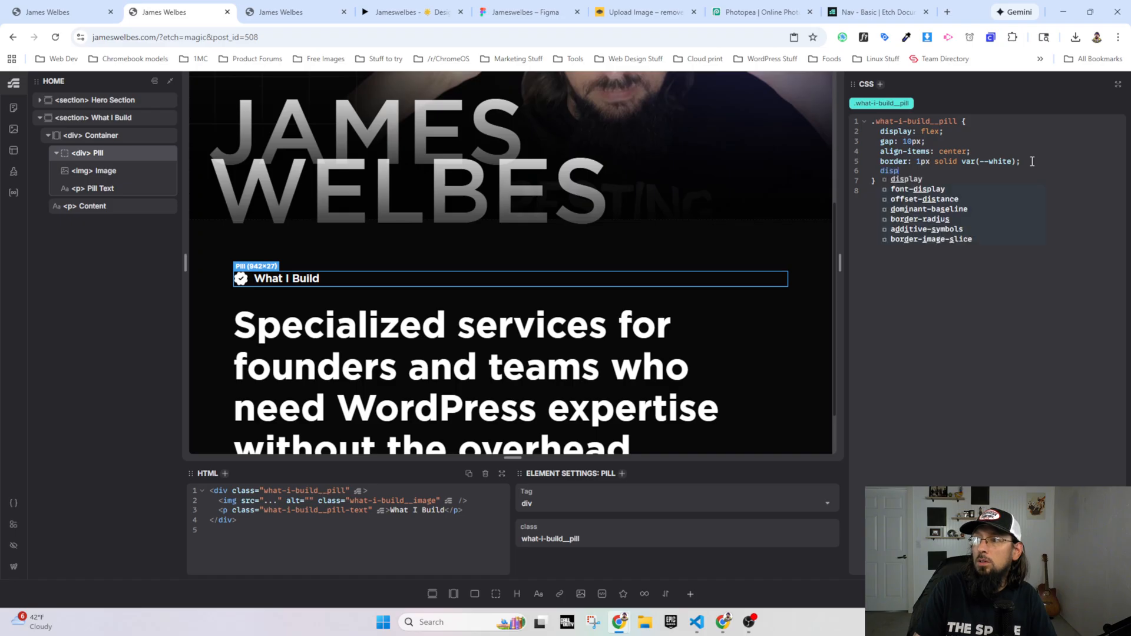
{"action": "type", "text": "lay: inline-block;"}
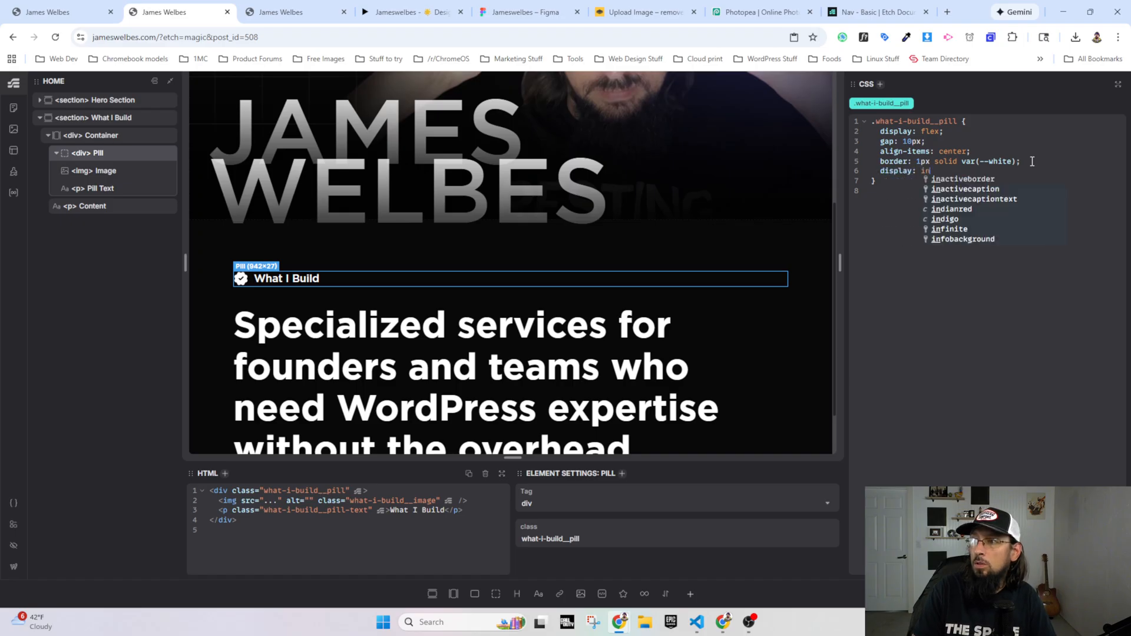
{"action": "key", "text": "BackSpace"}
{"action": "key", "text": "BackSpace"}
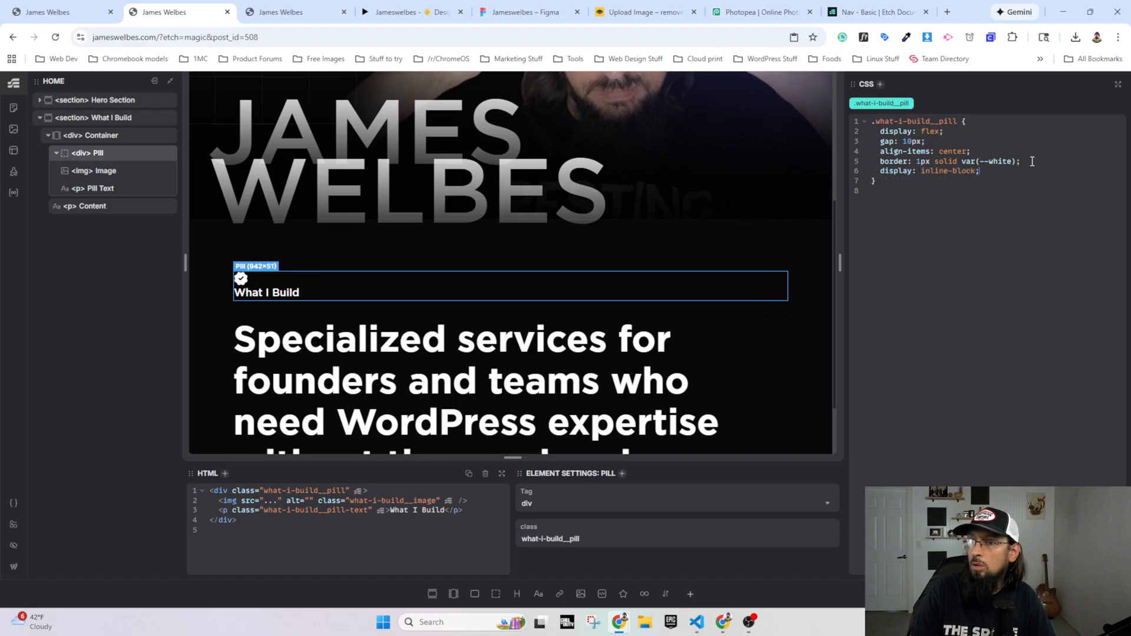
{"action": "key", "text": "BackSpace"}
{"action": "key", "text": "BackSpace"}
{"action": "key", "text": "BackSpace"}
{"action": "key", "text": "BackSpace"}
{"action": "key", "text": "BackSpace"}
{"action": "type", "text": "n"}
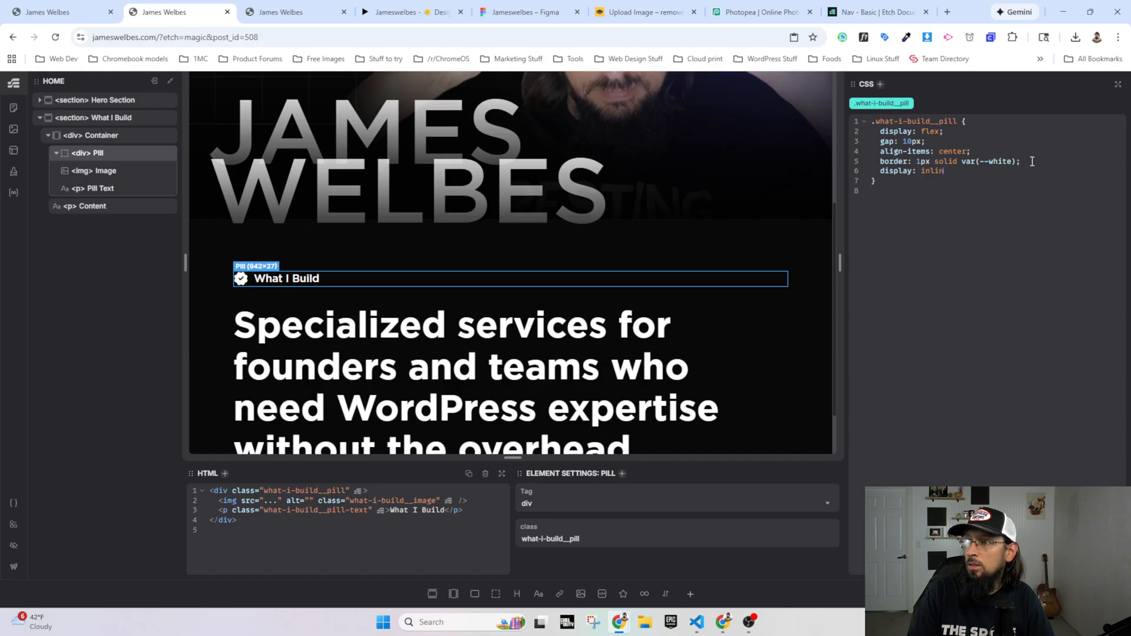
{"action": "type", "text": "e-flex;"}
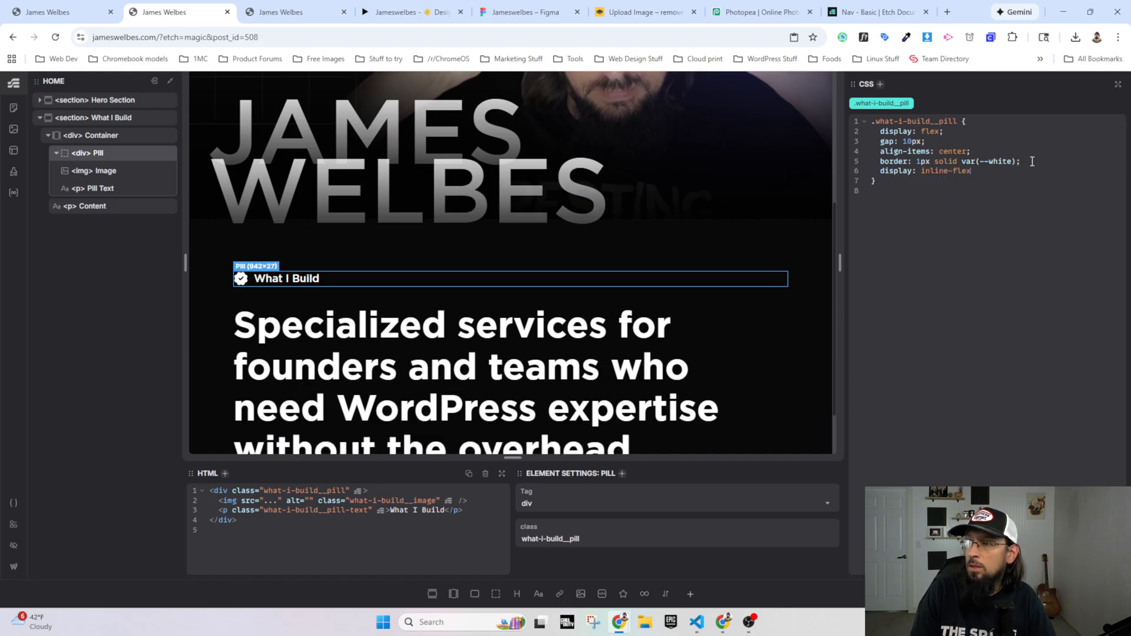
Step: Delete the display: inline-flex declaration below the border in the .what-i-build__pill styles
{"action": "key", "text": "BackSpace"}
{"action": "key", "text": "BackSpace"}
{"action": "key", "text": "BackSpace"}
{"action": "key", "text": "BackSpace"}
{"action": "key", "text": "BackSpace"}
{"action": "key", "text": "BackSpace"}
{"action": "key", "text": "BackSpace"}
{"action": "key", "text": "BackSpace"}
{"action": "key", "text": "BackSpace"}
{"action": "key", "text": "BackSpace"}
{"action": "key", "text": "BackSpace"}
{"action": "key", "text": "BackSpace"}
{"action": "key", "text": "BackSpace"}
{"action": "key", "text": "BackSpace"}
{"action": "key", "text": "BackSpace"}
{"action": "key", "text": "BackSpace"}
{"action": "key", "text": "BackSpace"}
{"action": "key", "text": "BackSpace"}
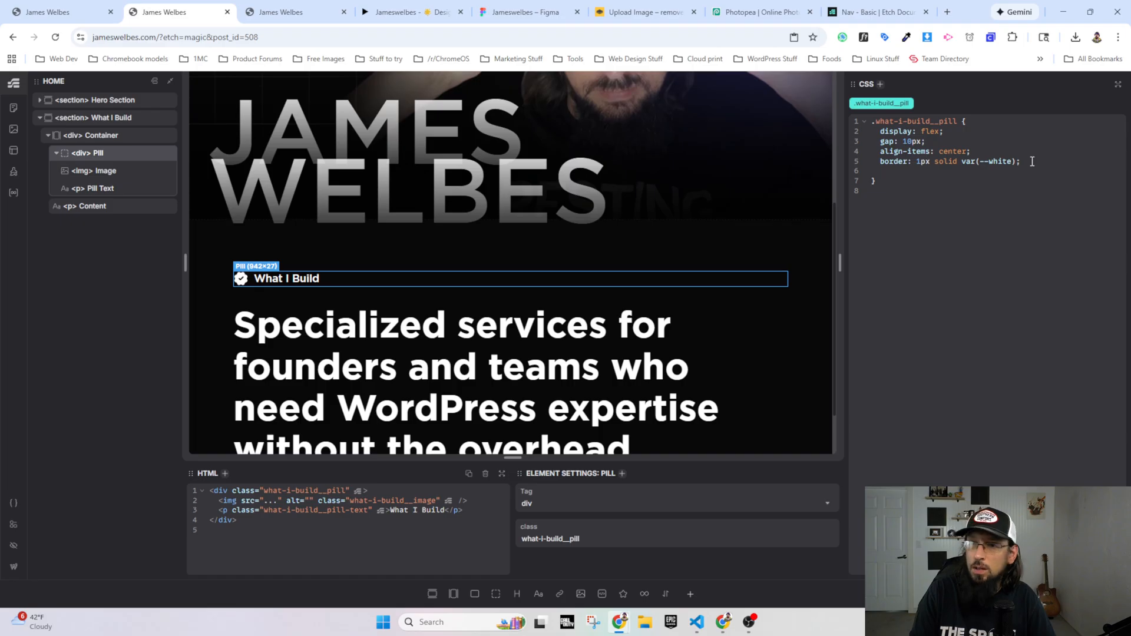
Step: Try a width: auto declaration below the border in the .what-i-build__pill styles
{"action": "type", "text": "width: auto;"}
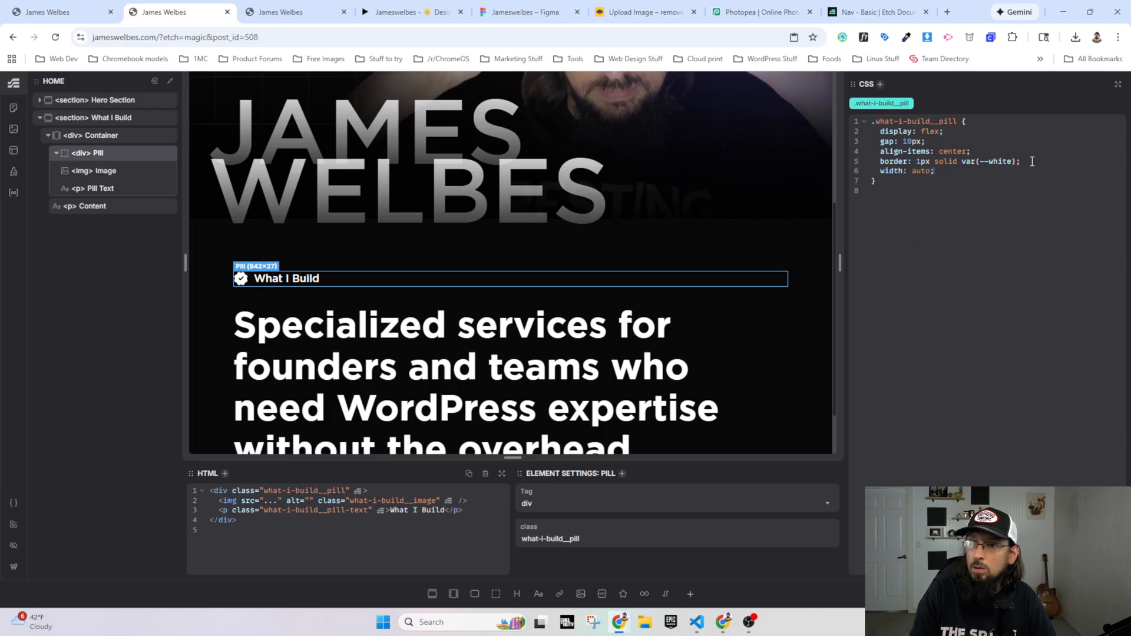
{"action": "key", "text": "BackSpace"}
{"action": "key", "text": "BackSpace"}
{"action": "key", "text": "BackSpace"}
{"action": "key", "text": "BackSpace"}
{"action": "key", "text": "BackSpace"}
{"action": "key", "text": "BackSpace"}
{"action": "key", "text": "BackSpace"}
{"action": "key", "text": "BackSpace"}
{"action": "key", "text": "BackSpace"}
{"action": "key", "text": "BackSpace"}
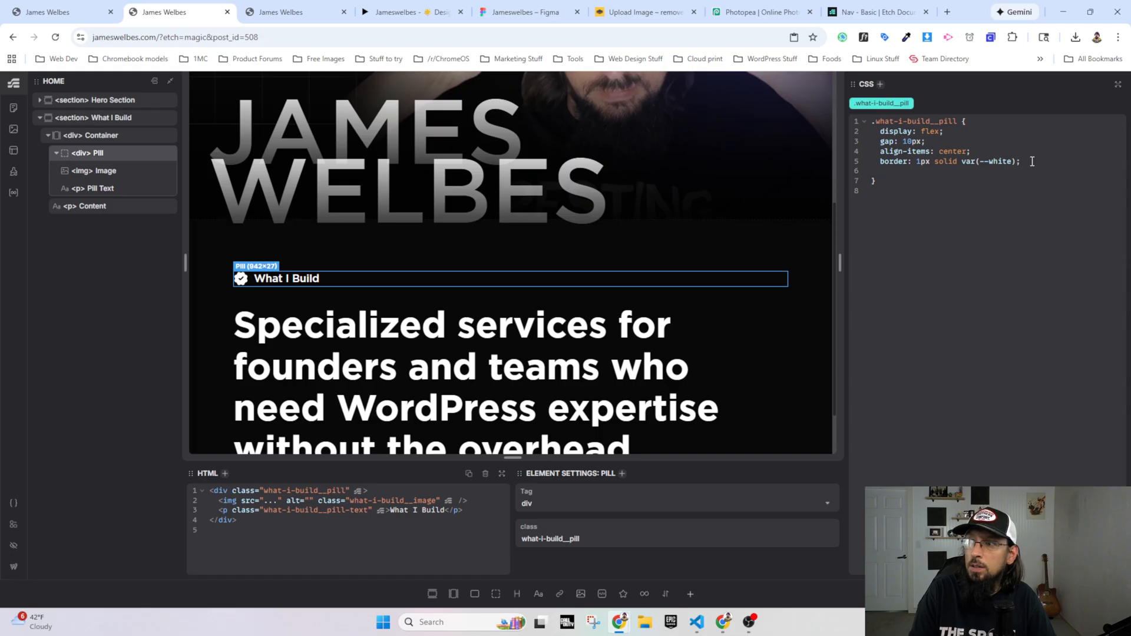
Step: Add border-radius: var(--radius-xl) to the .what-i-build__pill styles
{"action": "type", "text": "border-radiu"}
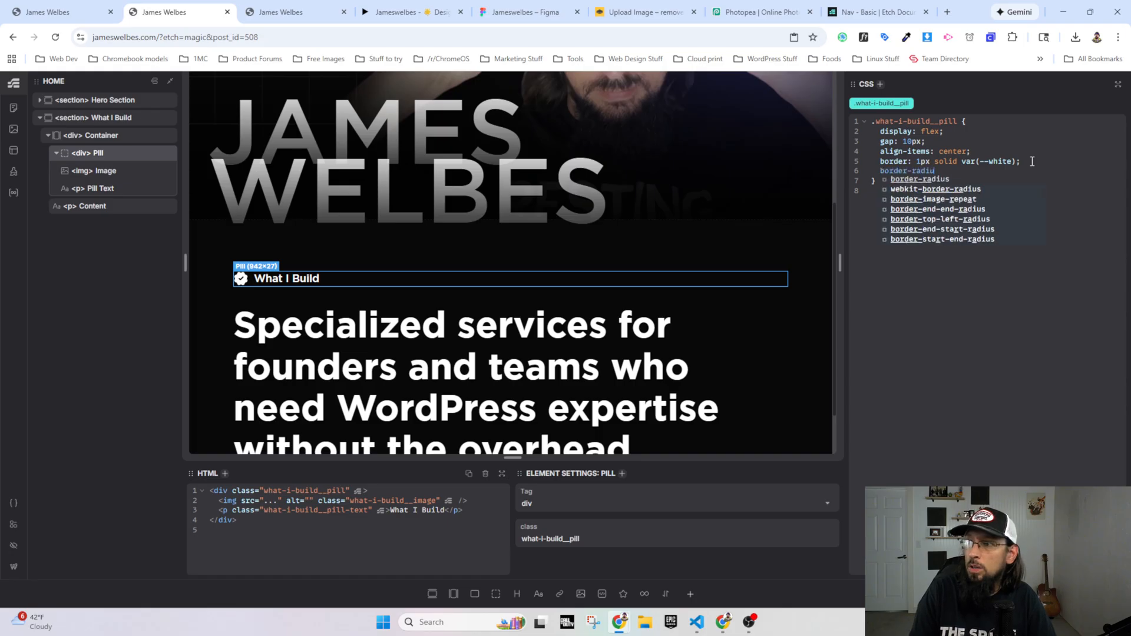
{"action": "type", "text": "s: --readi"}
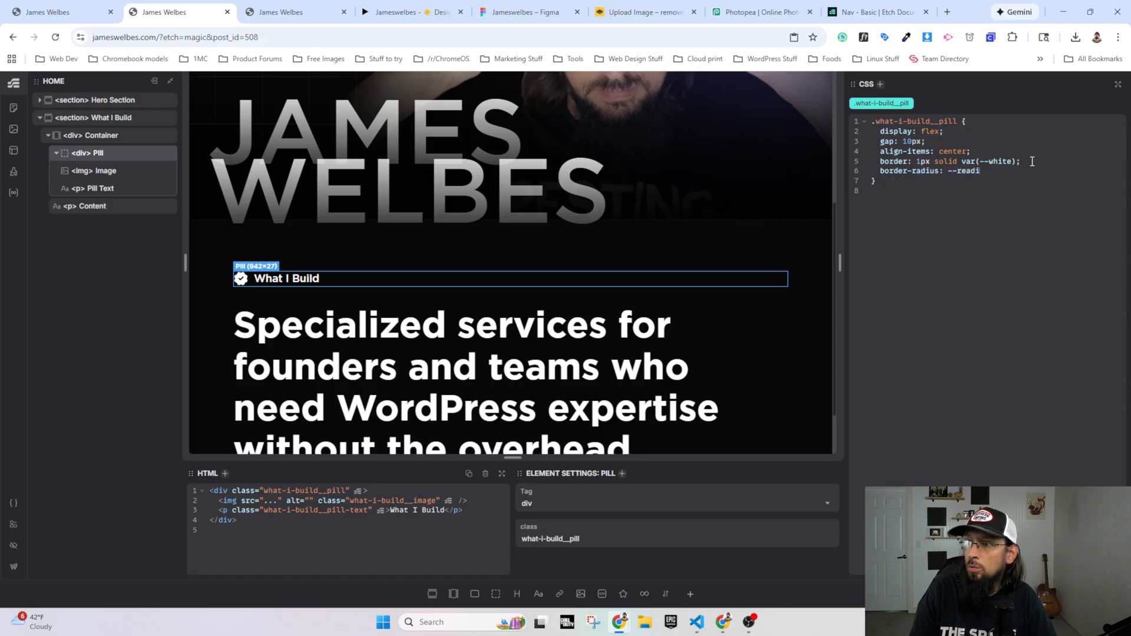
{"action": "key", "text": "BackSpace"}
{"action": "key", "text": "BackSpace"}
{"action": "key", "text": "BackSpace"}
{"action": "key", "text": "BackSpace"}
{"action": "type", "text": "adius-xl"}
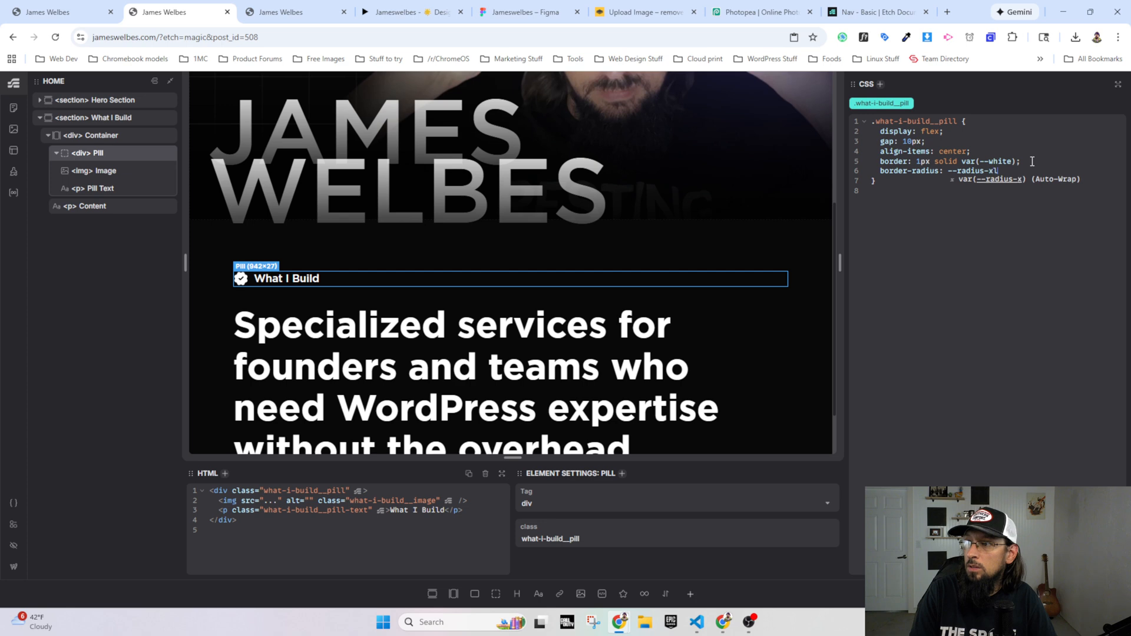
{"action": "key", "text": "Return"}
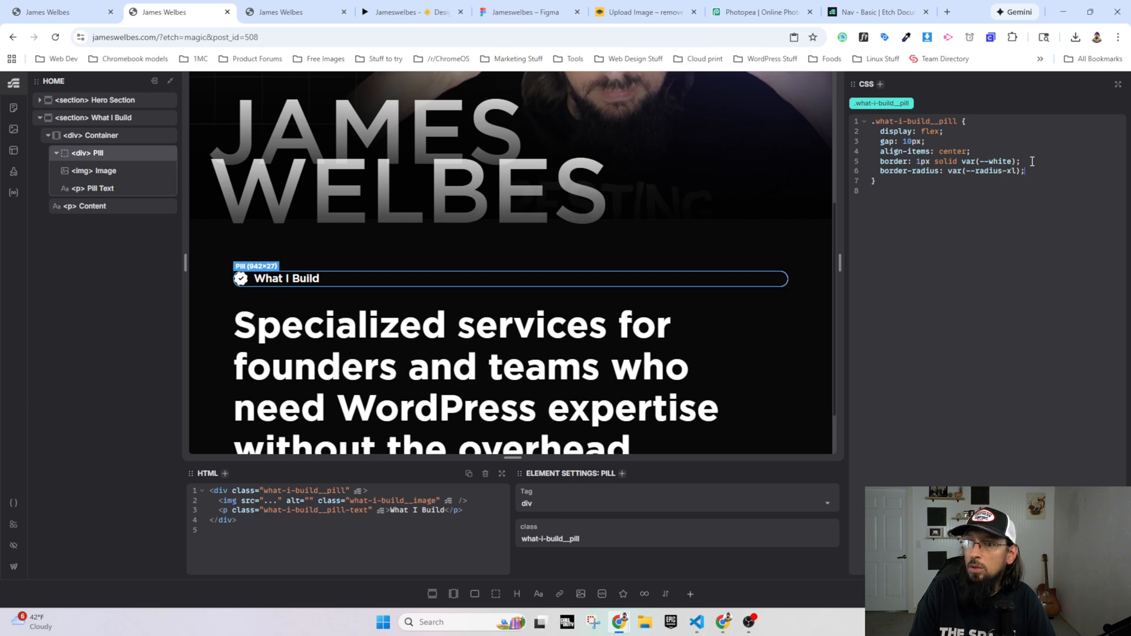
Step: Check the badge in the Figma prototype and add padding: 10px 5px to the .what-i-build__pill styles in Etch
{"action": "left_click", "coordinate": [380, 6]}
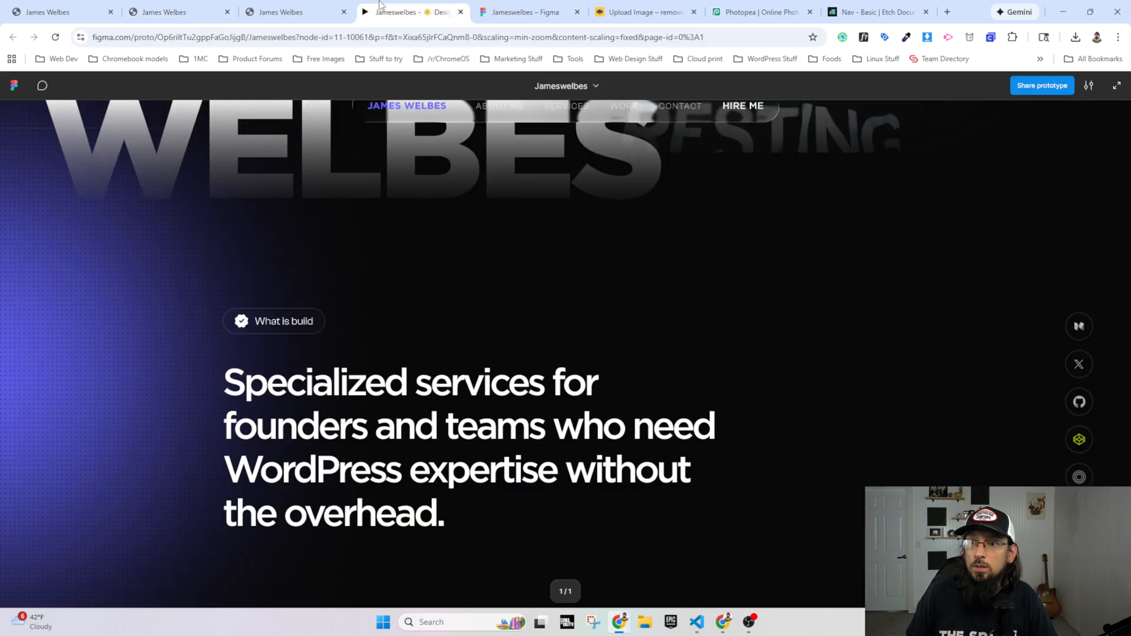
{"action": "left_click", "coordinate": [190, 12]}
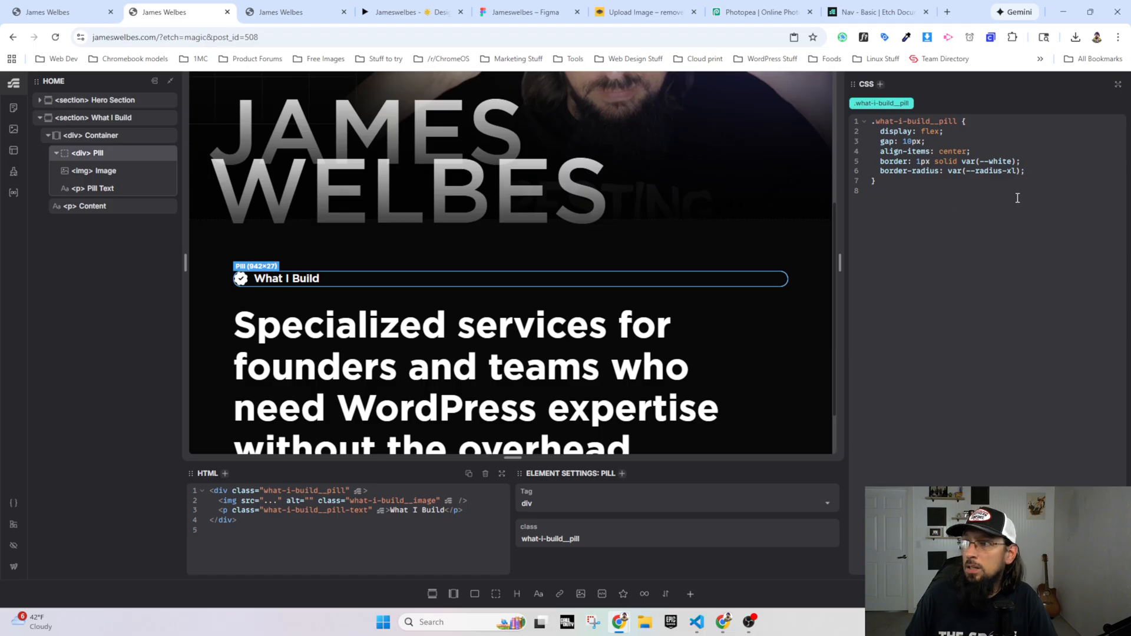
{"action": "key", "text": "Return"}
{"action": "type", "text": "padding"}
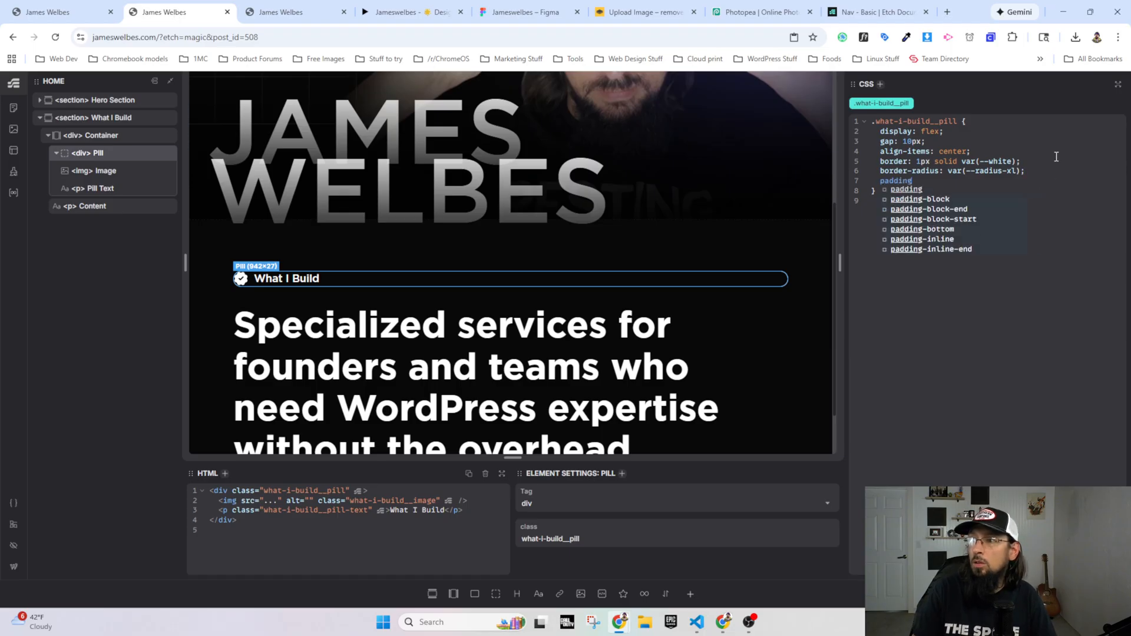
{"action": "key", "text": "Return"}
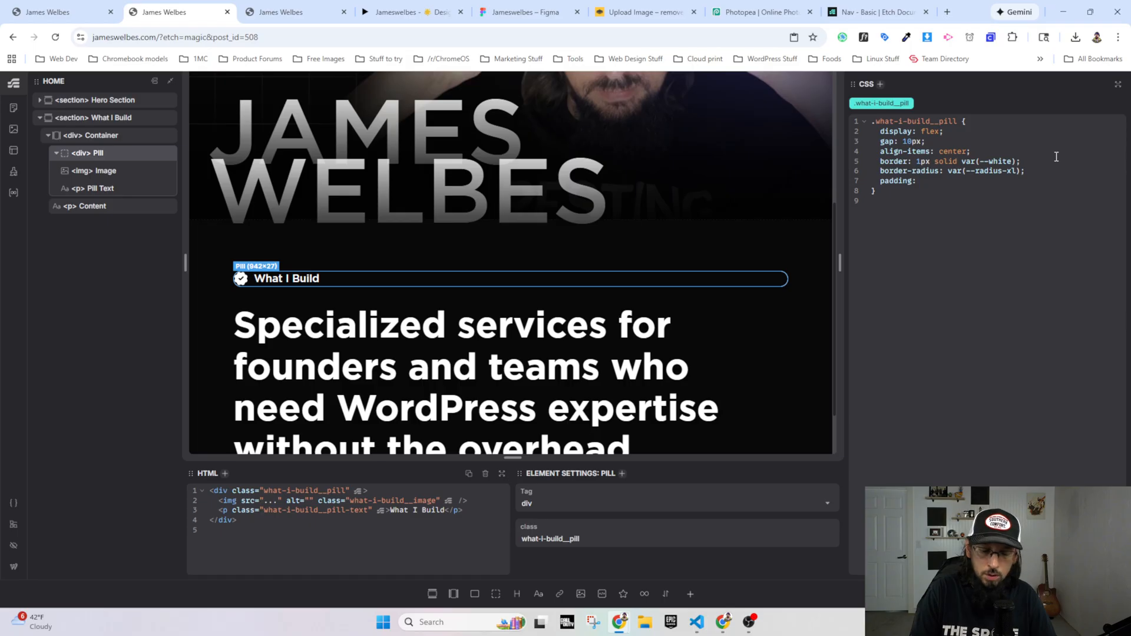
{"action": "type", "text": "10px 5px;"}
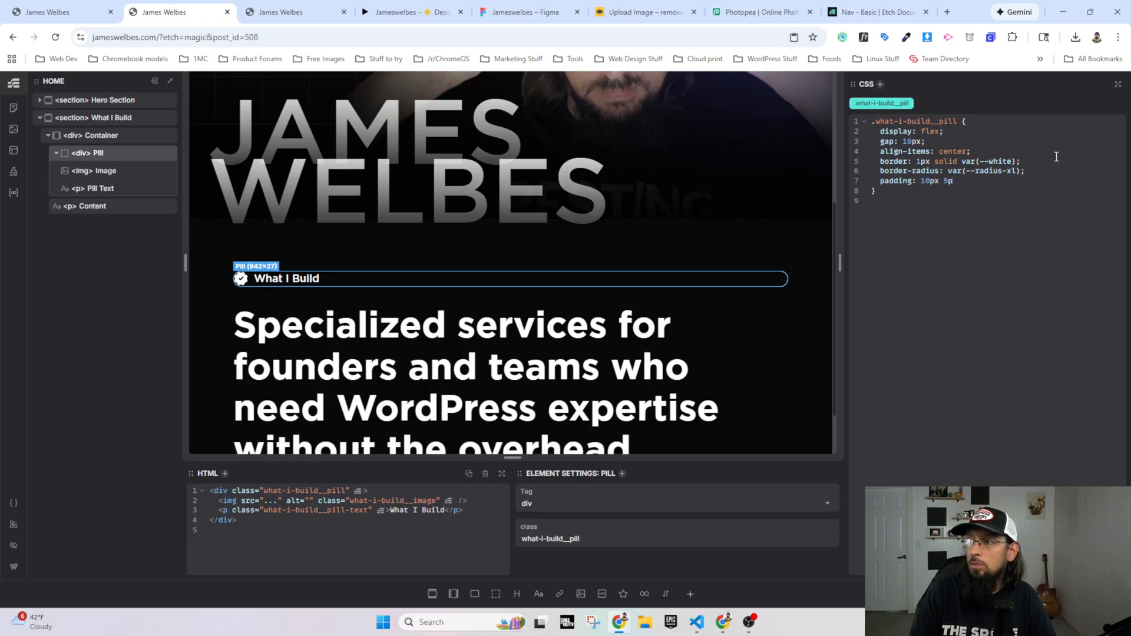
Step: Adjust the pill's padding, trying 5px 10px before setting it to 10px 10px
{"action": "key", "text": "Left"}
{"action": "key", "text": "Left"}
{"action": "key", "text": "Left"}
{"action": "key", "text": "Left"}
{"action": "key", "text": "Left"}
{"action": "key", "text": "Left"}
{"action": "key", "text": "Left"}
{"action": "key", "text": "BackSpace"}
{"action": "key", "text": "BackSpace"}
{"action": "type", "text": "5"}
{"action": "key", "text": "Right"}
{"action": "key", "text": "Right"}
{"action": "key", "text": "Right"}
{"action": "key", "text": "Right"}
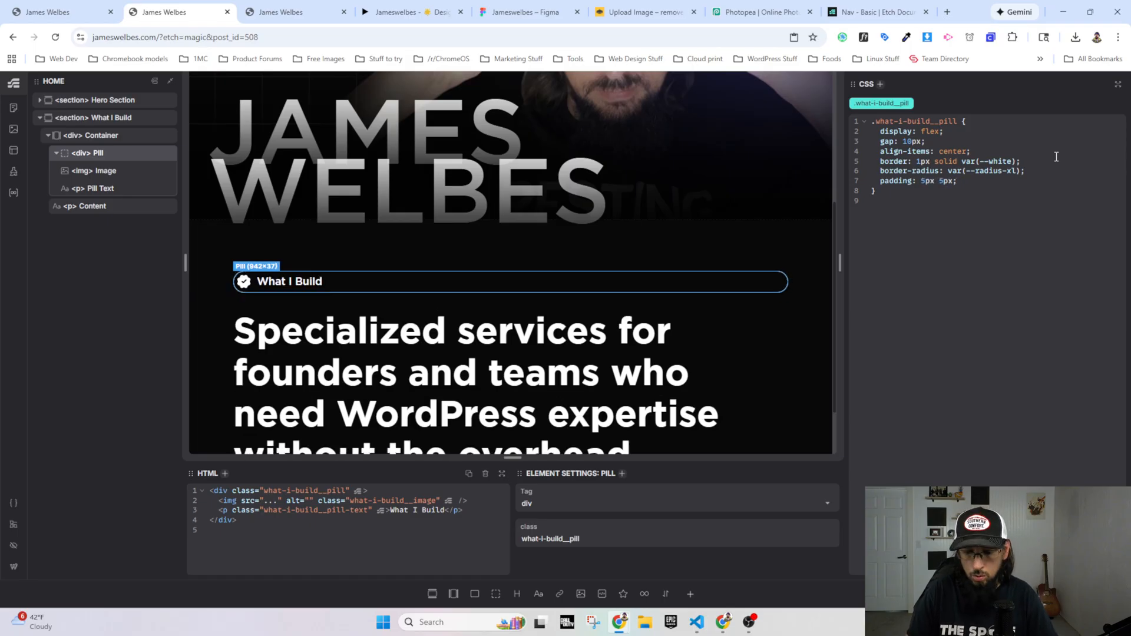
{"action": "key", "text": "BackSpace"}
{"action": "type", "text": "10"}
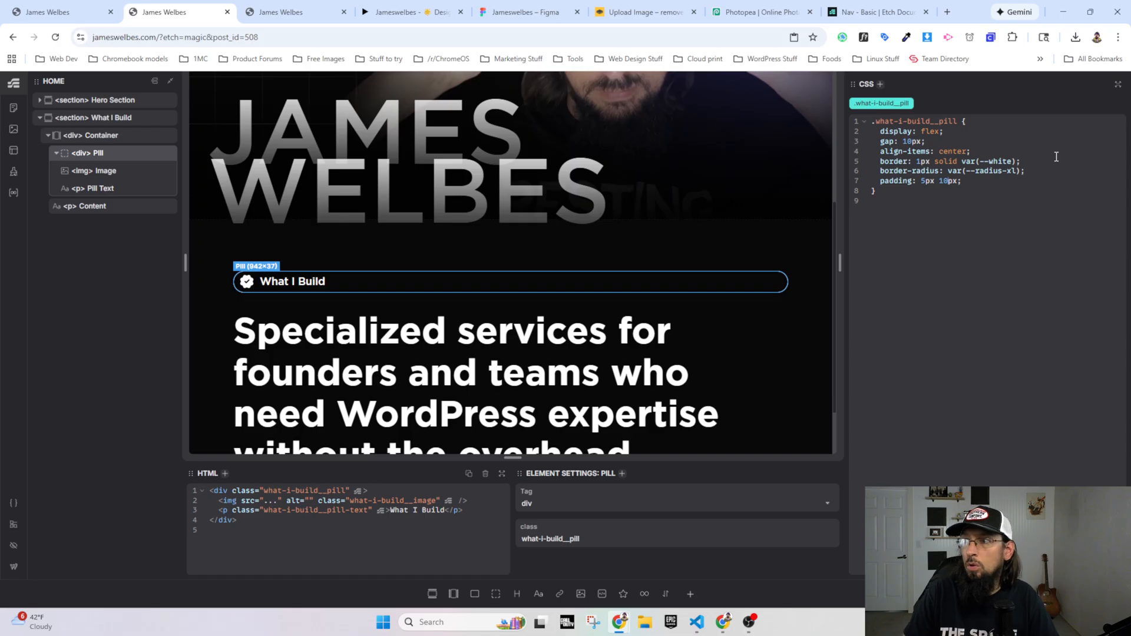
{"action": "key", "text": "BackSpace"}
{"action": "type", "text": "10"}
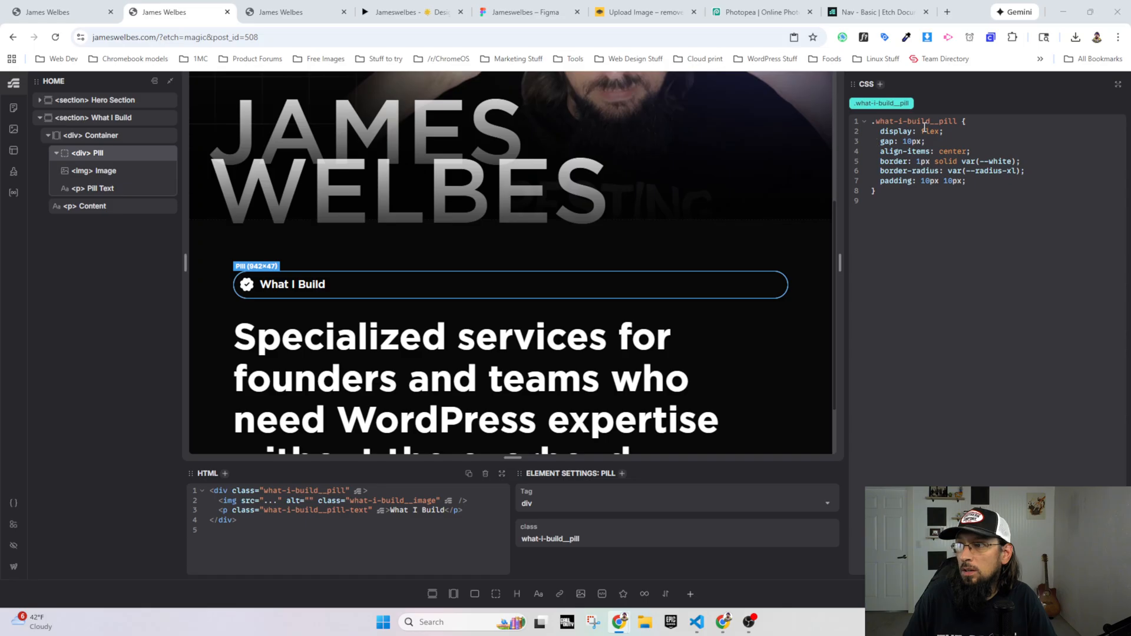
Step: Change the pill's display value to inline-flex and check the badge on the live homepage
{"action": "type", "text": "inline-"}
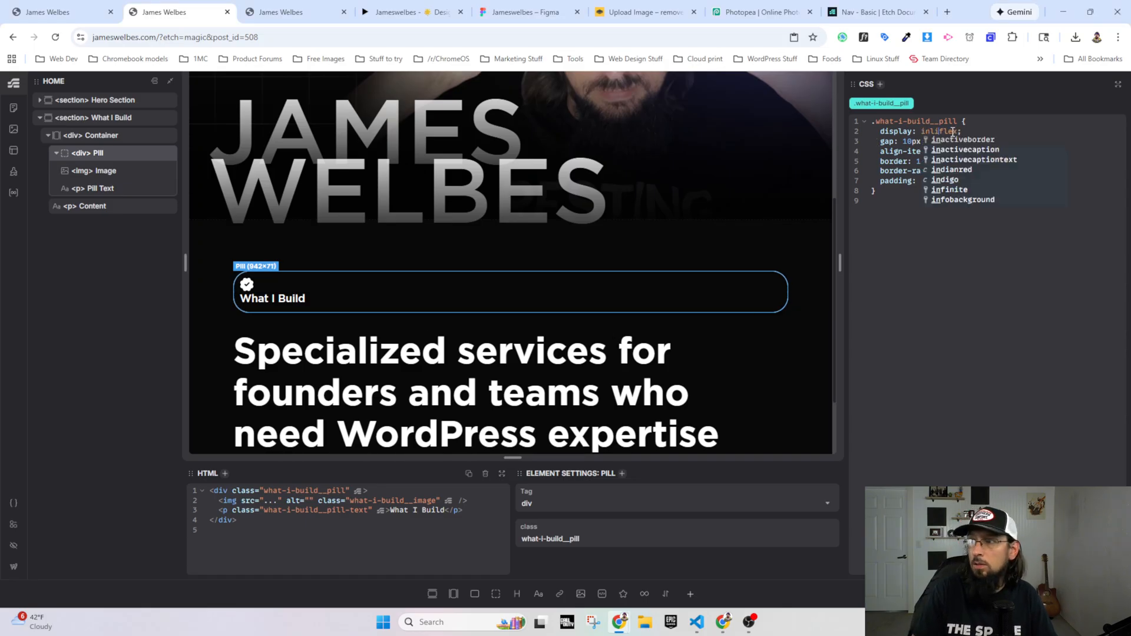
{"action": "left_click", "coordinate": [889, 384]}
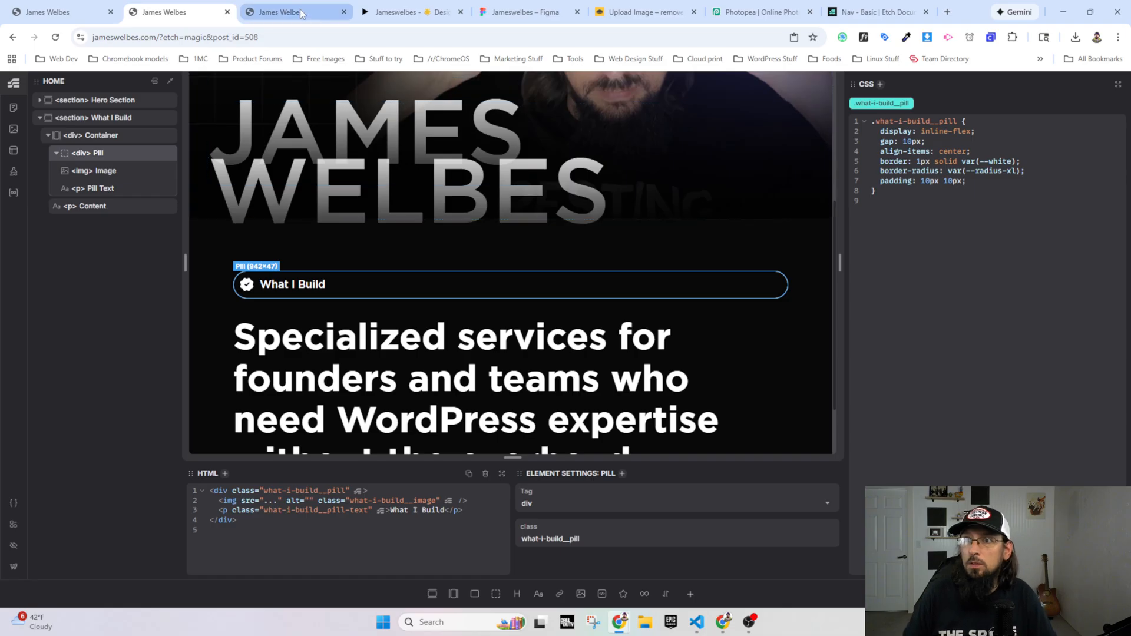
{"action": "left_click", "coordinate": [280, 11]}
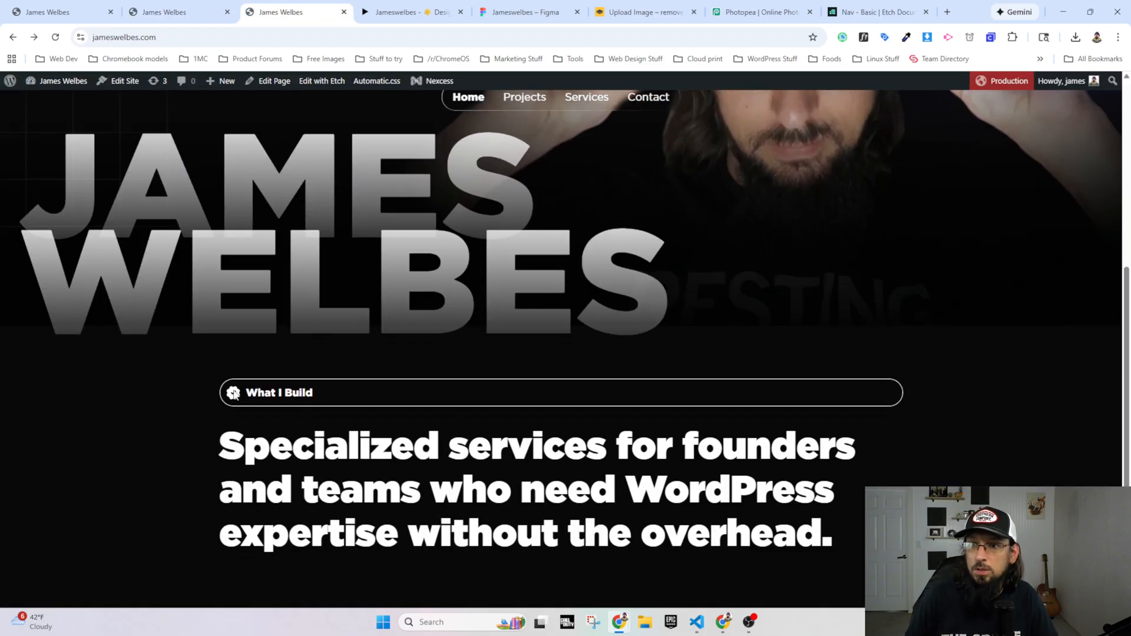
Step: Return to the Etch editor and add width: fit-content below the padding in the .what-i-build__pill styles
{"action": "left_click", "coordinate": [202, 10]}
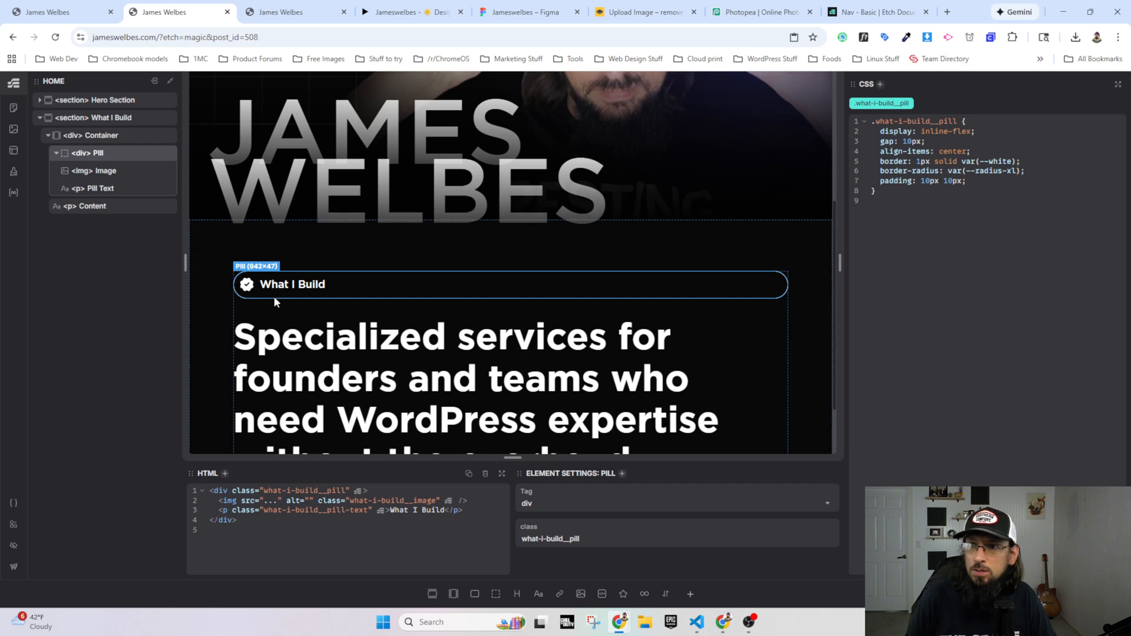
{"action": "left_click", "coordinate": [978, 177]}
{"action": "key", "text": "Return"}
{"action": "type", "text": "width: fit"}
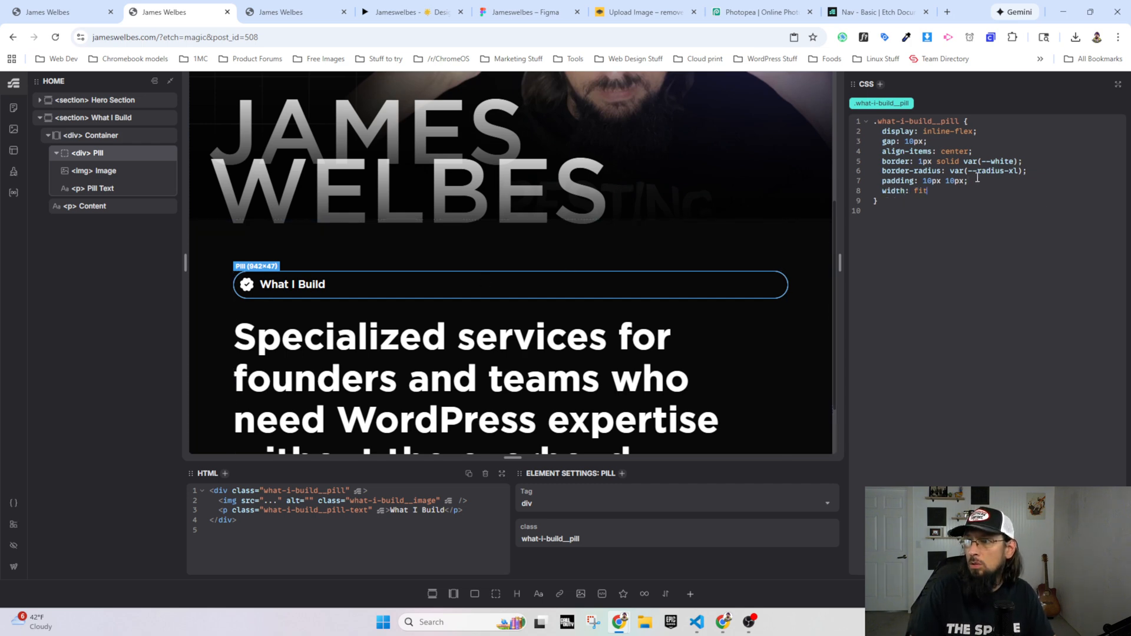
{"action": "type", "text": "-content;"}
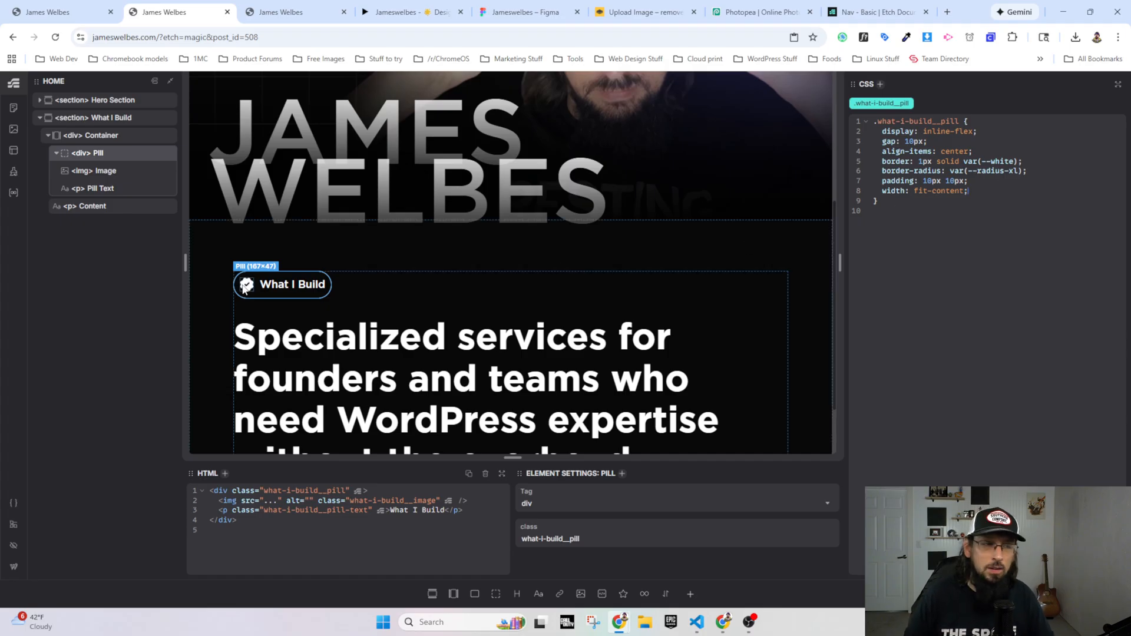
Step: Switch to the Figma design file and inspect the stroke colour and opacity of the badge's outline rectangle
{"action": "left_click", "coordinate": [533, 13]}
{"action": "left_click", "coordinate": [528, 296]}
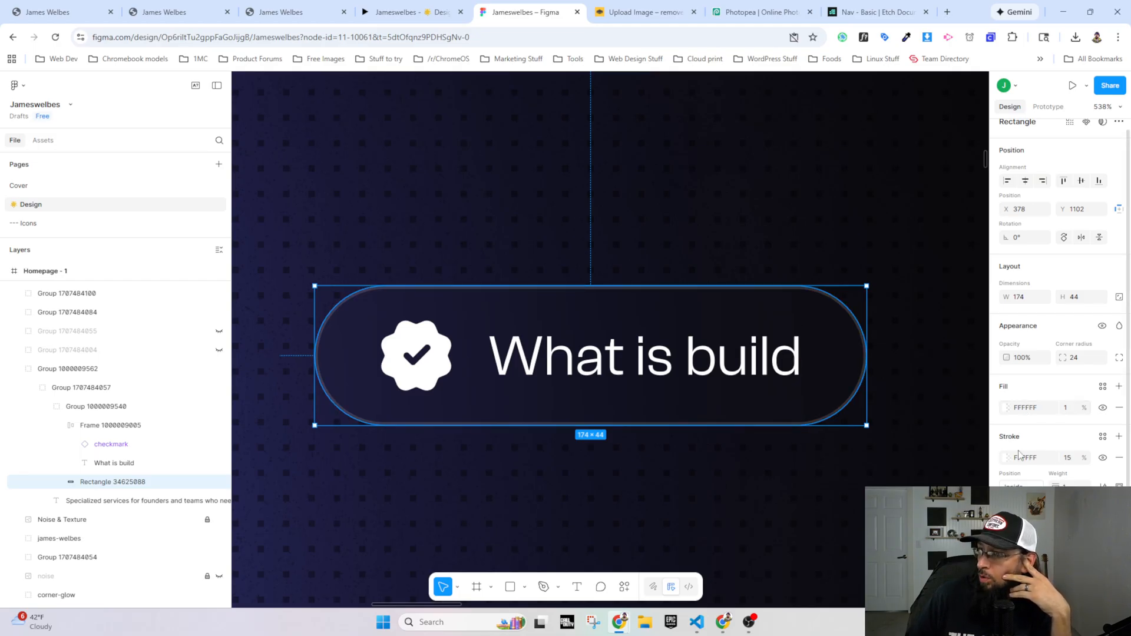
{"action": "left_click", "coordinate": [1066, 460]}
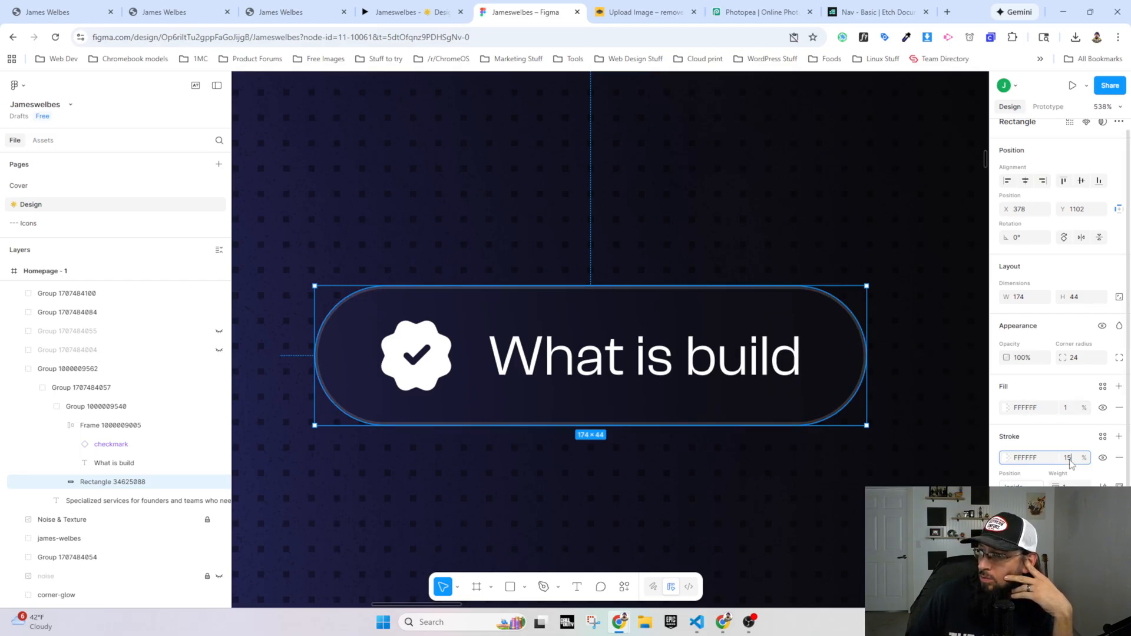
{"action": "left_click", "coordinate": [1030, 460]}
{"action": "left_click", "coordinate": [1044, 457]}
{"action": "left_click", "coordinate": [1007, 459]}
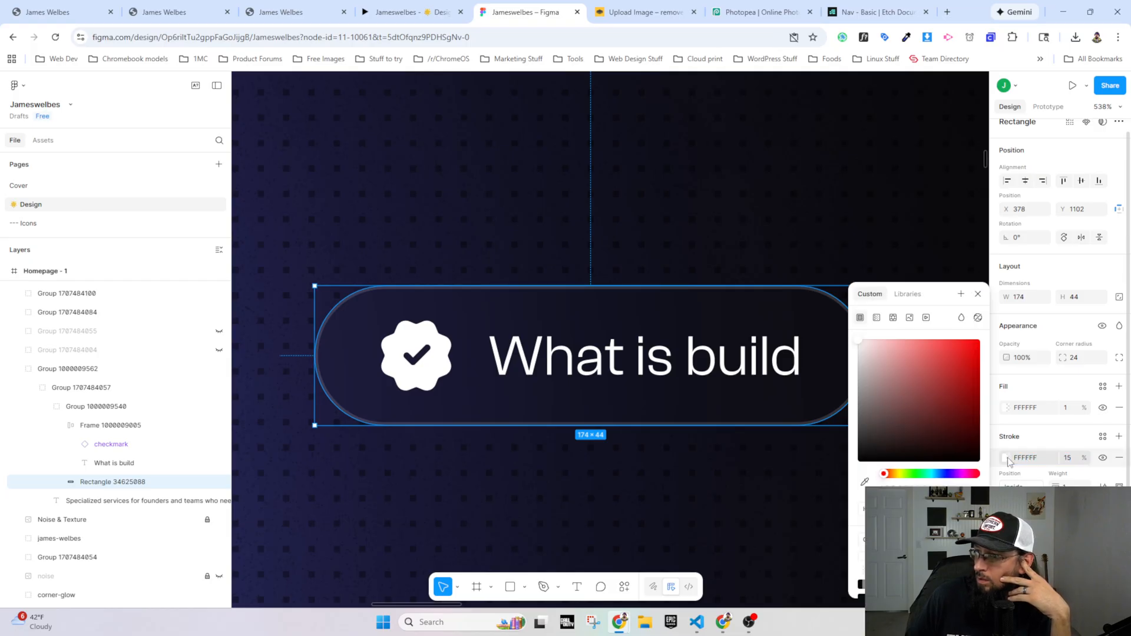
Step: Try a pure red stroke (FF0000) on the badge's outline rectangle, then restore it to FFFFFF
{"action": "left_click_drag", "start_coordinate": [963, 376], "coordinate": [981, 340]}
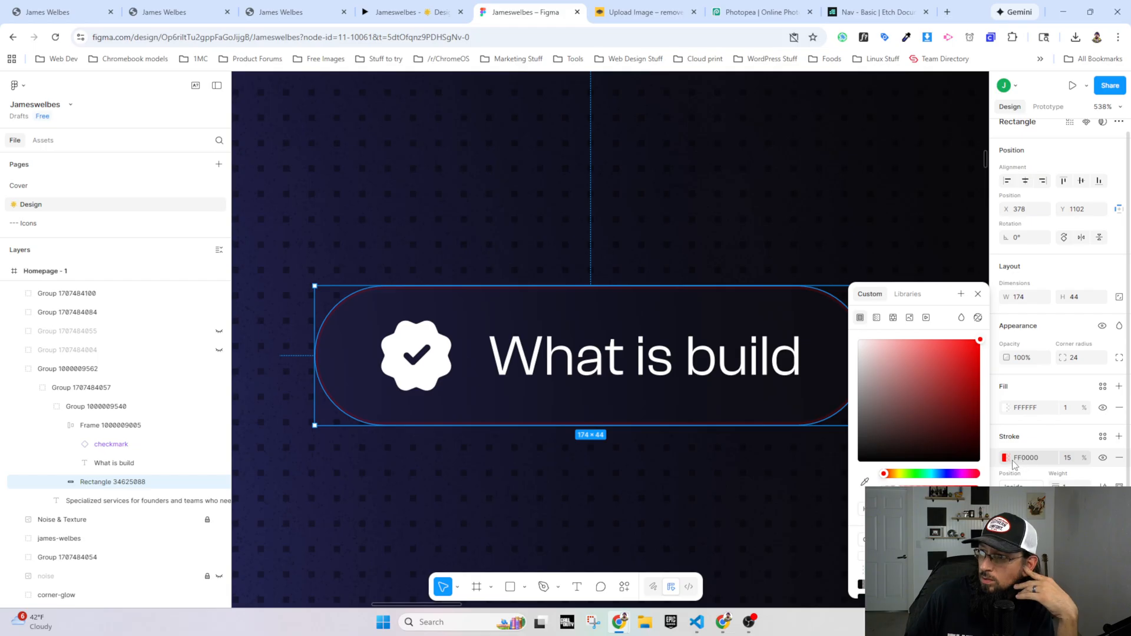
{"action": "mouse_move", "coordinate": [946, 369]}
{"action": "left_mouse_down"}
{"action": "mouse_move", "coordinate": [935, 377]}
{"action": "mouse_move", "coordinate": [836, 323]}
{"action": "left_mouse_up"}
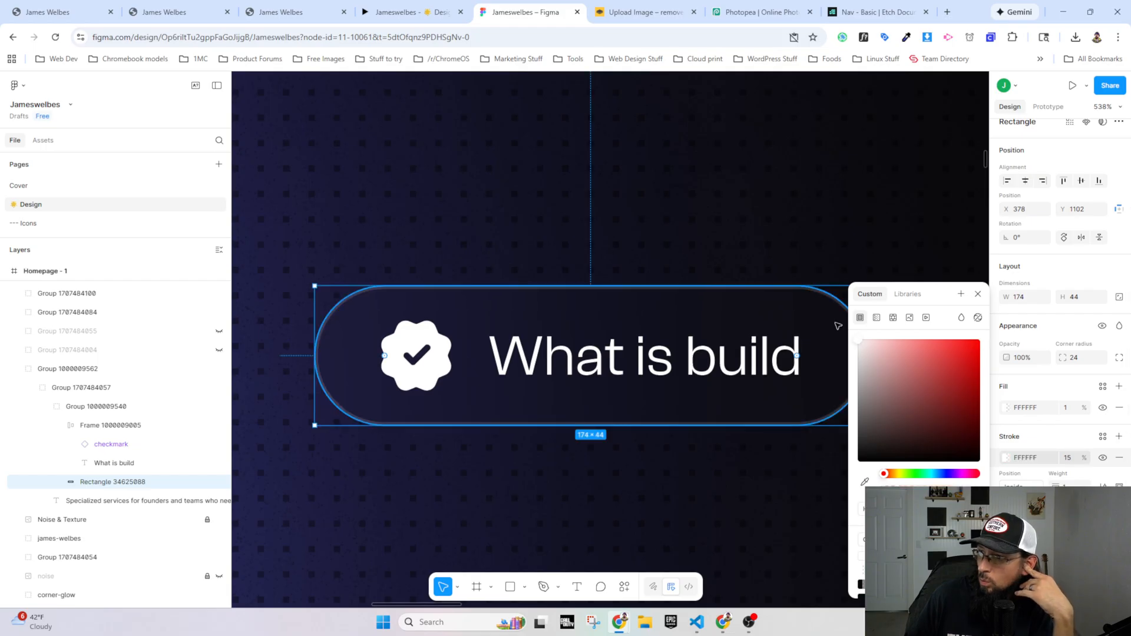
{"action": "left_click", "coordinate": [1076, 462]}
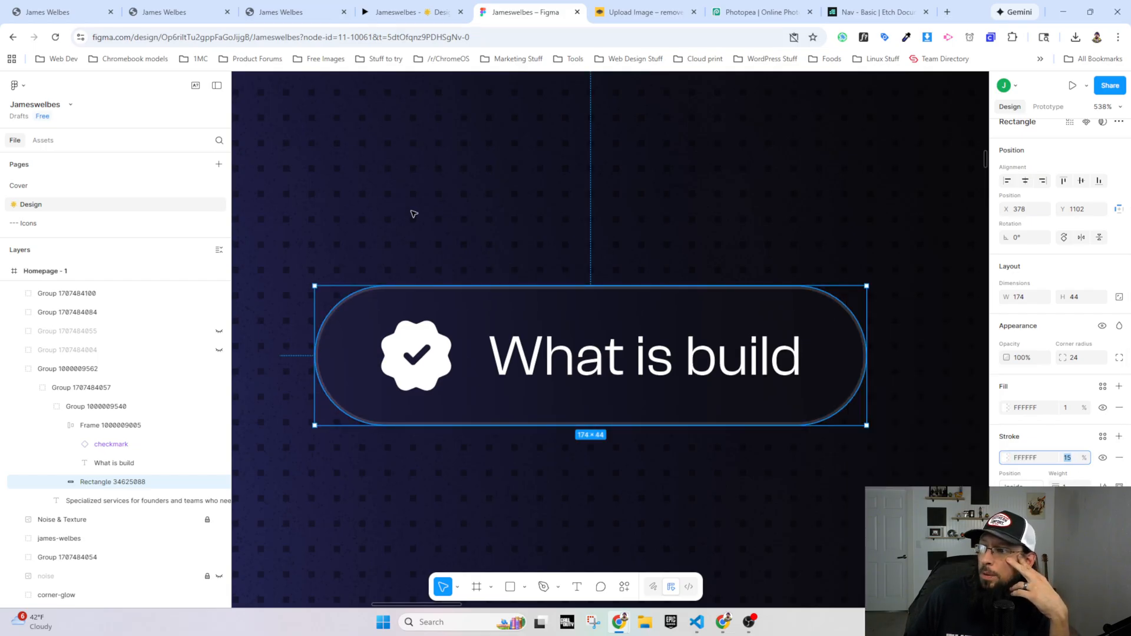
Step: Inspect the What I Build pill on the live homepage with DevTools and lower its border colour's opacity to #ffffff1f
{"action": "left_click", "coordinate": [286, 9]}
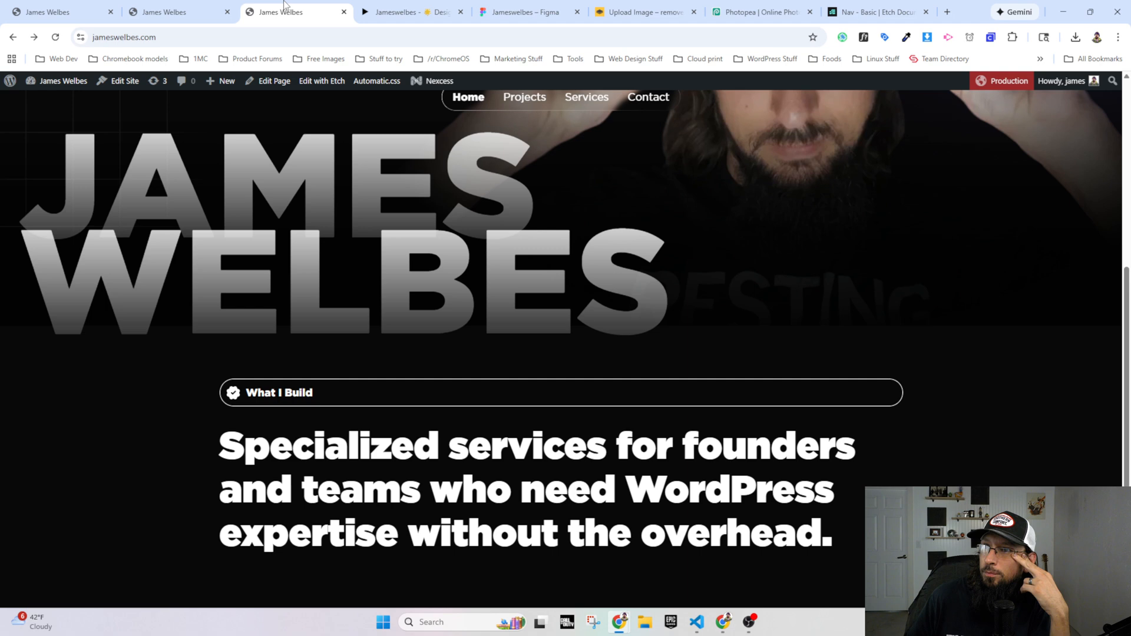
{"action": "left_click", "coordinate": [164, 14]}
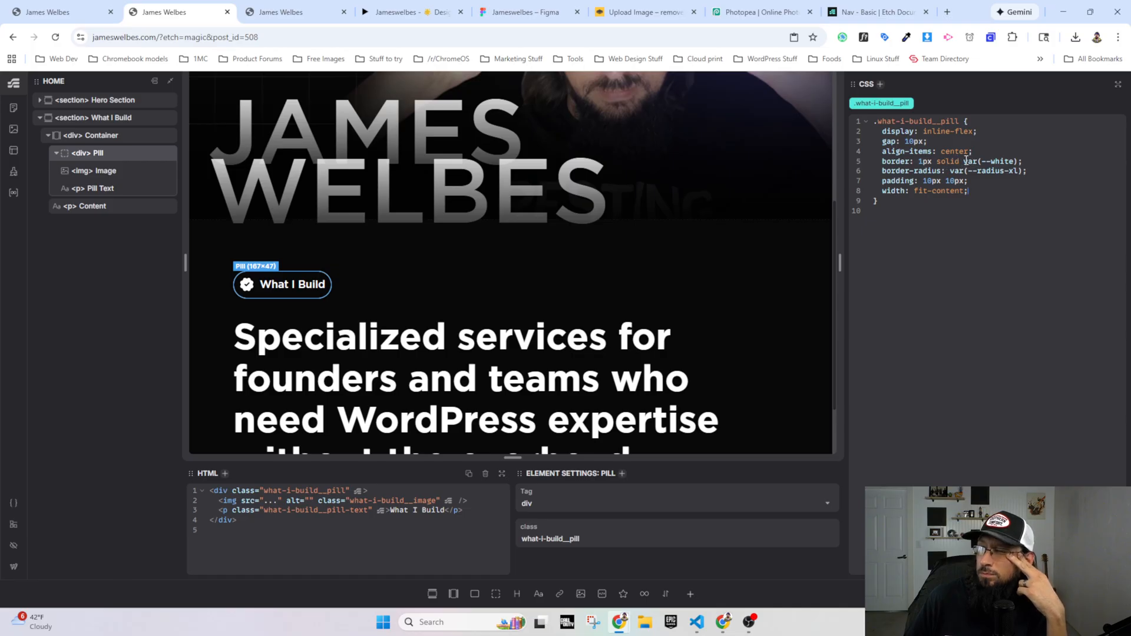
{"action": "left_click_drag", "start_coordinate": [964, 161], "coordinate": [1017, 162]}
{"action": "left_click", "coordinate": [282, 11]}
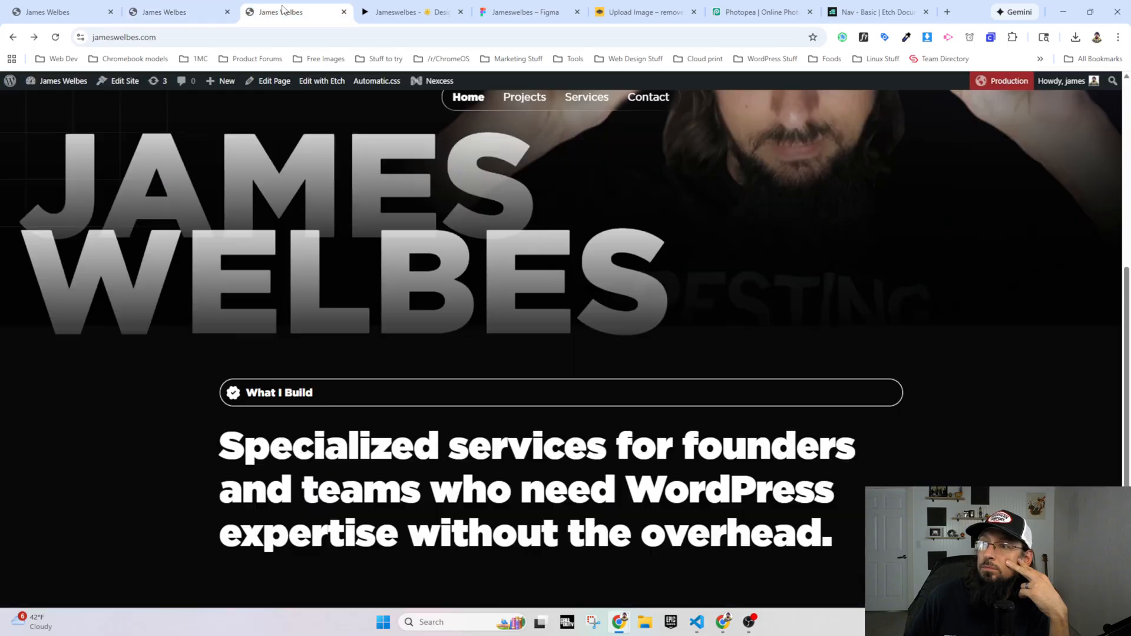
{"action": "right_click", "coordinate": [626, 380]}
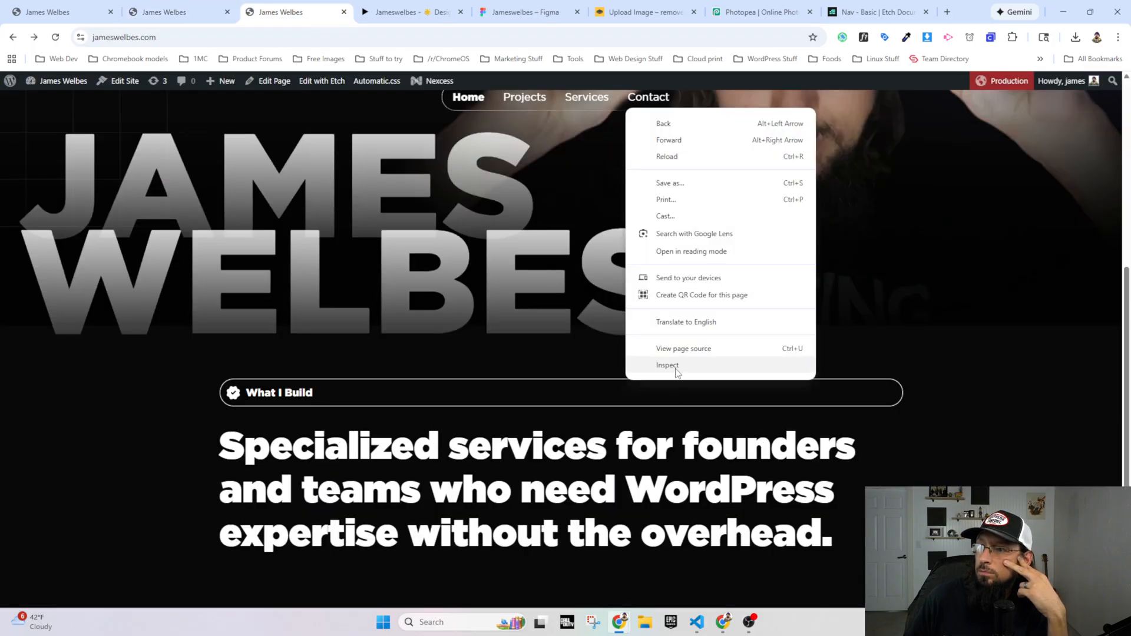
{"action": "left_click", "coordinate": [627, 376]}
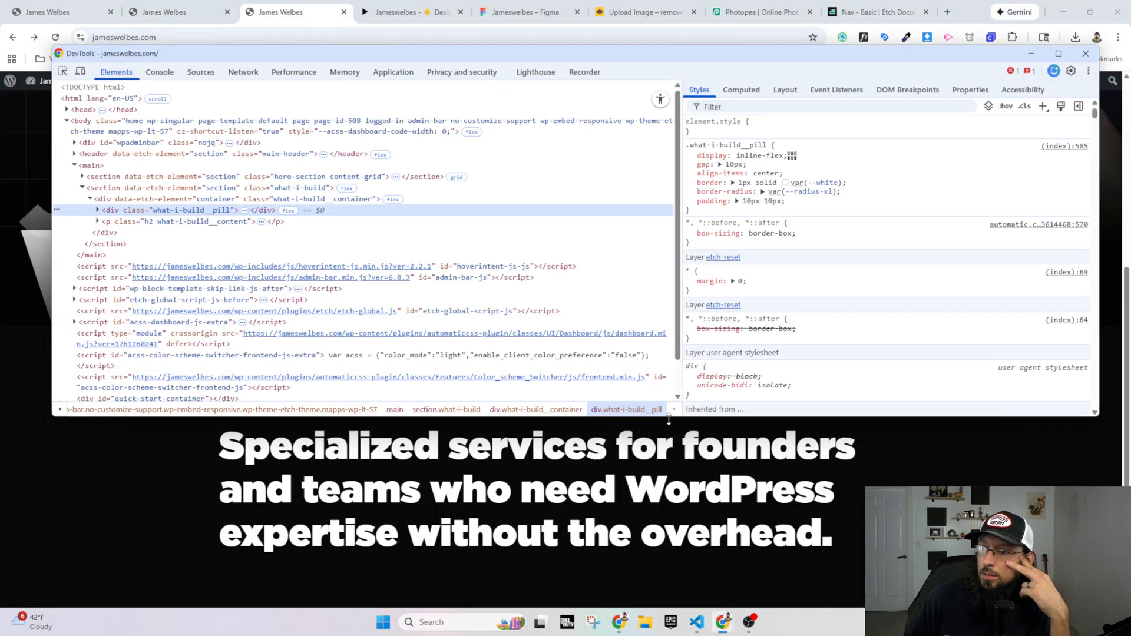
{"action": "left_click_drag", "start_coordinate": [648, 416], "coordinate": [648, 367]}
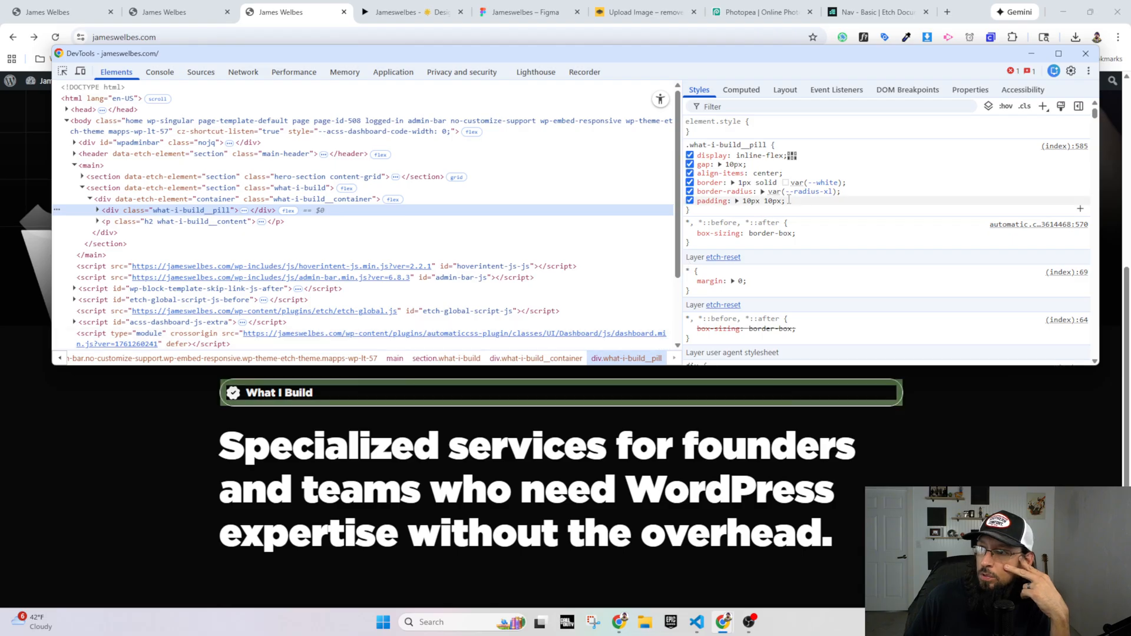
{"action": "left_click", "coordinate": [783, 183]}
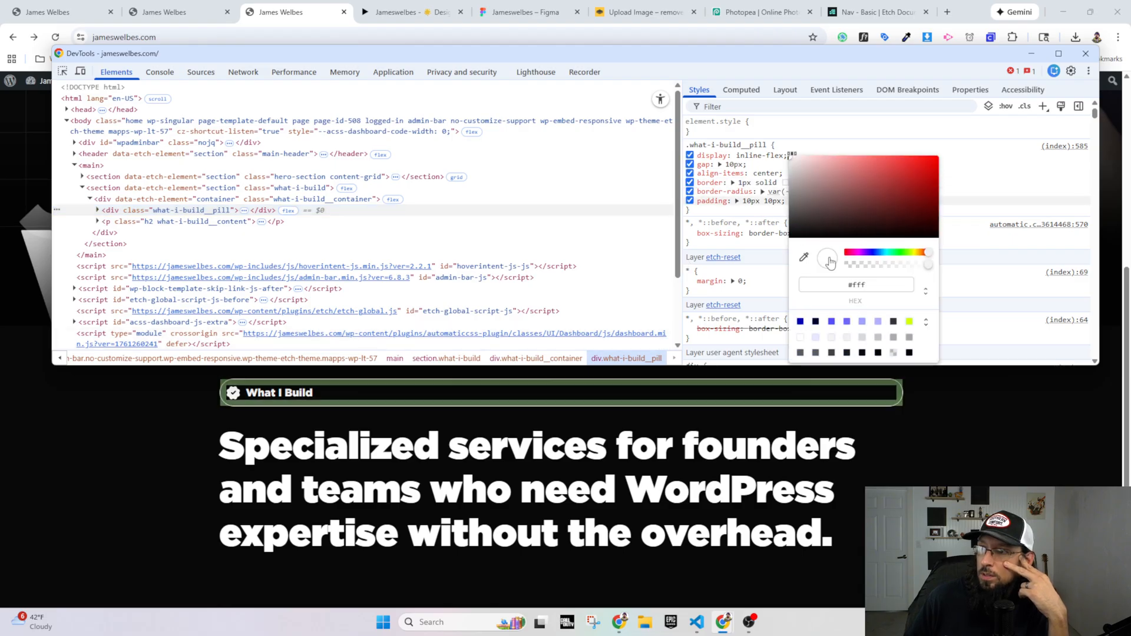
{"action": "left_click_drag", "start_coordinate": [927, 266], "coordinate": [857, 279]}
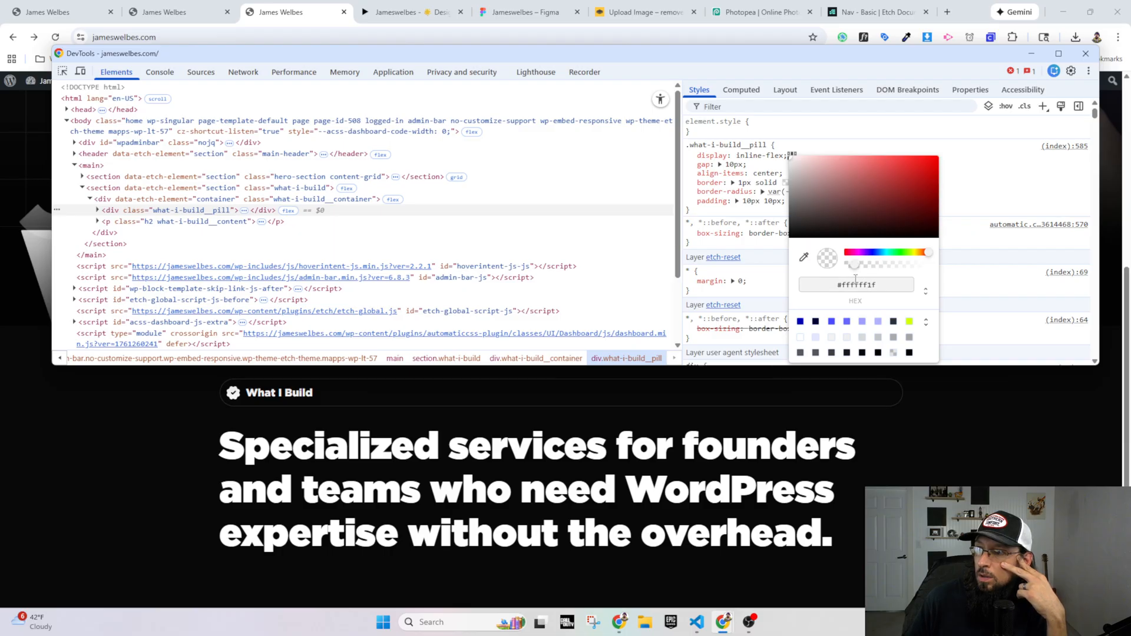
Step: Convert the pill's border colour in DevTools to oklch(1 0 0 / 0.12) and copy the full border value
{"action": "left_click", "coordinate": [763, 216]}
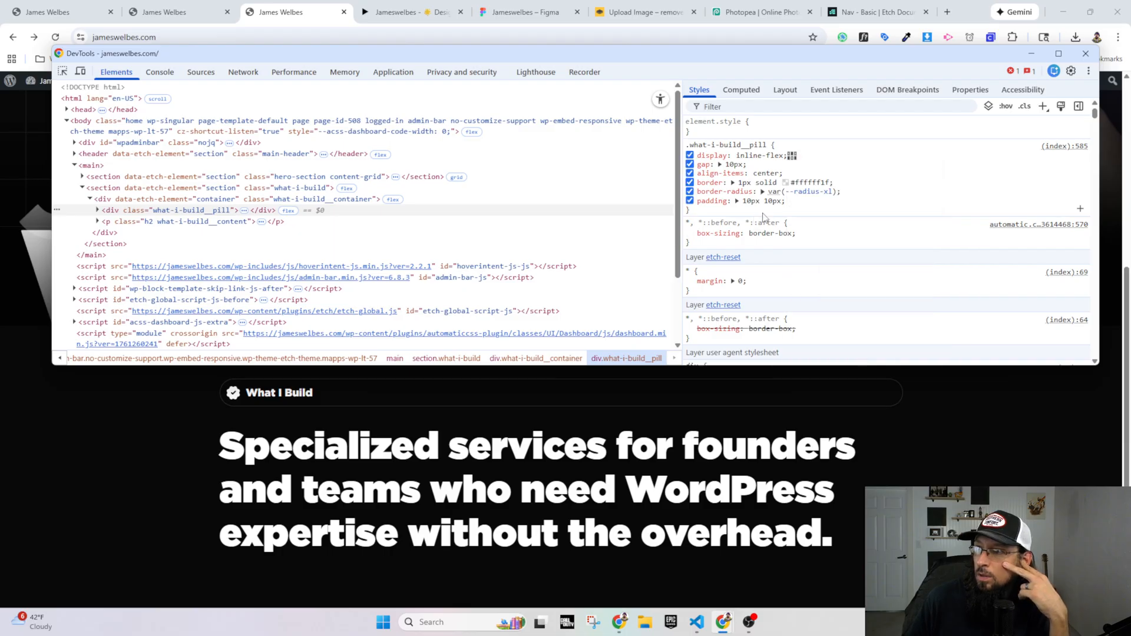
{"action": "left_click", "coordinate": [786, 182]}
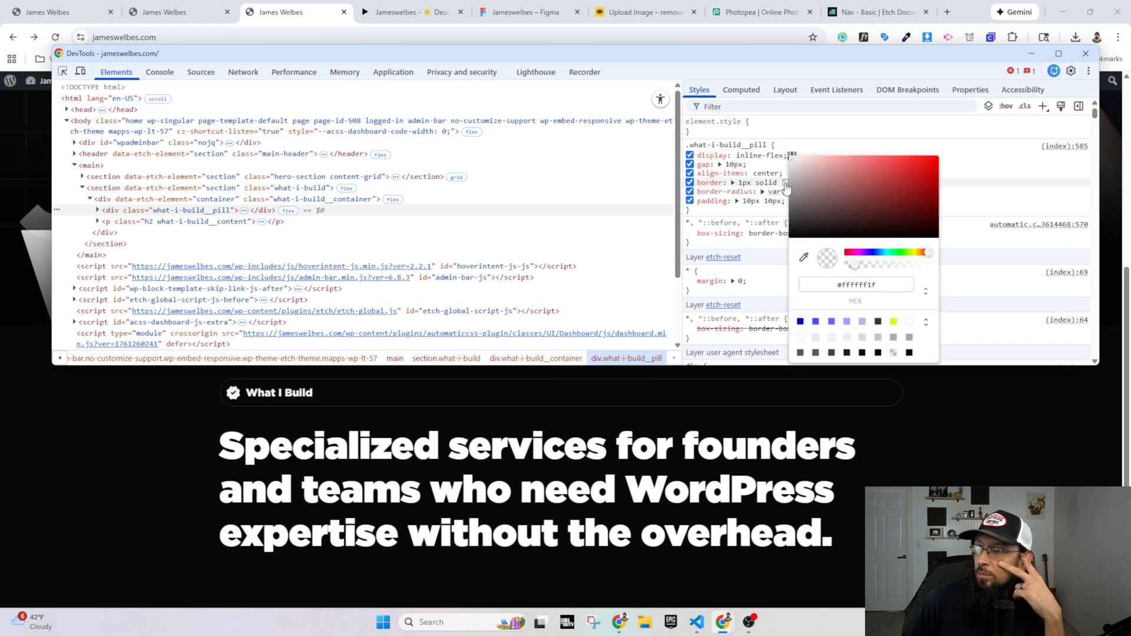
{"action": "left_click", "coordinate": [923, 292]}
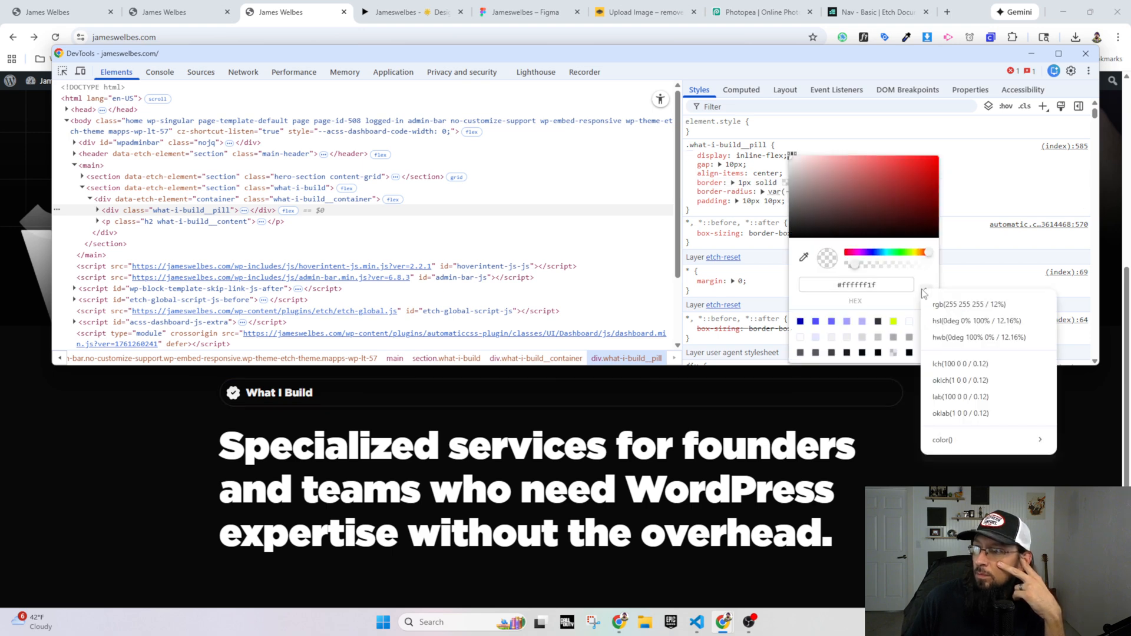
{"action": "left_click", "coordinate": [941, 382]}
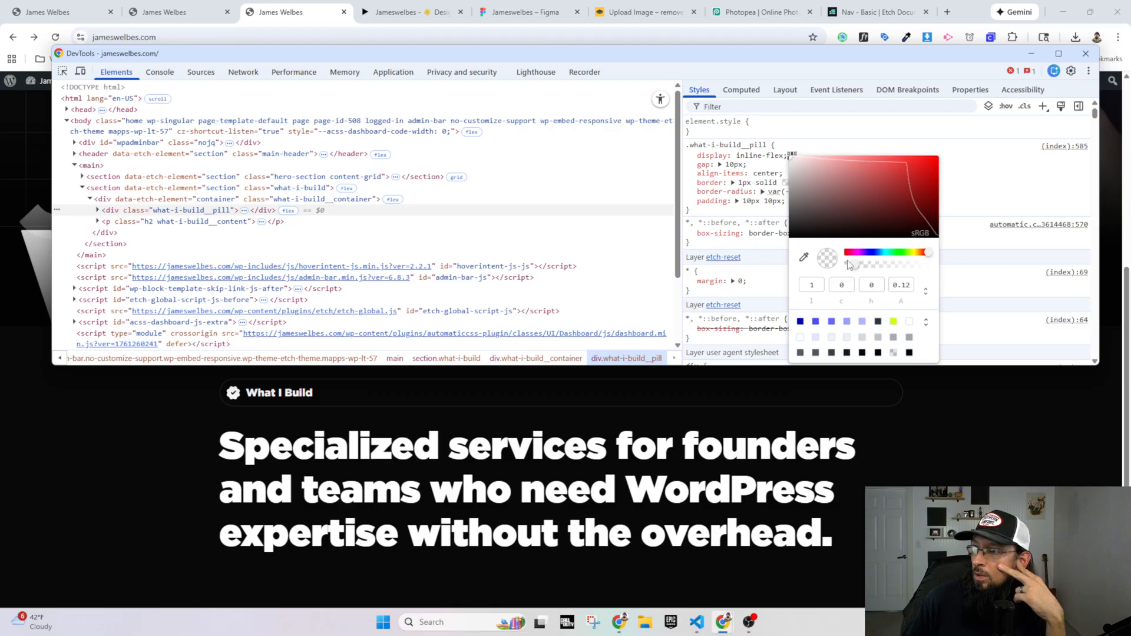
{"action": "left_click", "coordinate": [772, 183]}
{"action": "key", "text": "ctrl+c"}
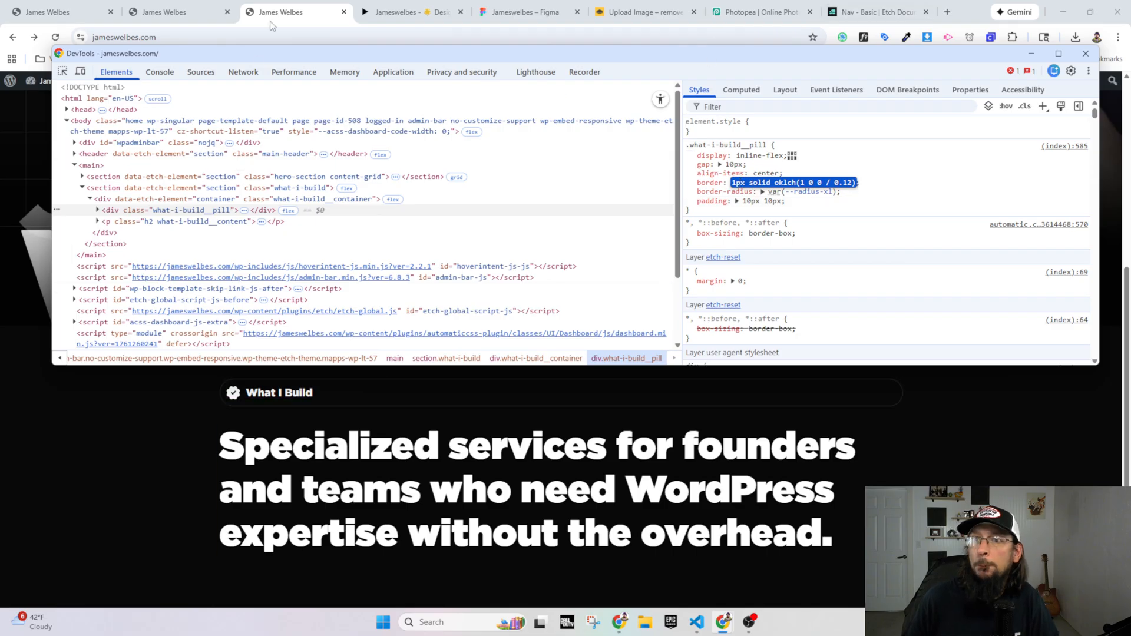
Step: Set the .what-i-build__pill border in Etch to 1px solid oklch(1 0 0 / 0.12) and compare the reloaded live page with the Figma prototype
{"action": "left_click", "coordinate": [179, 9]}
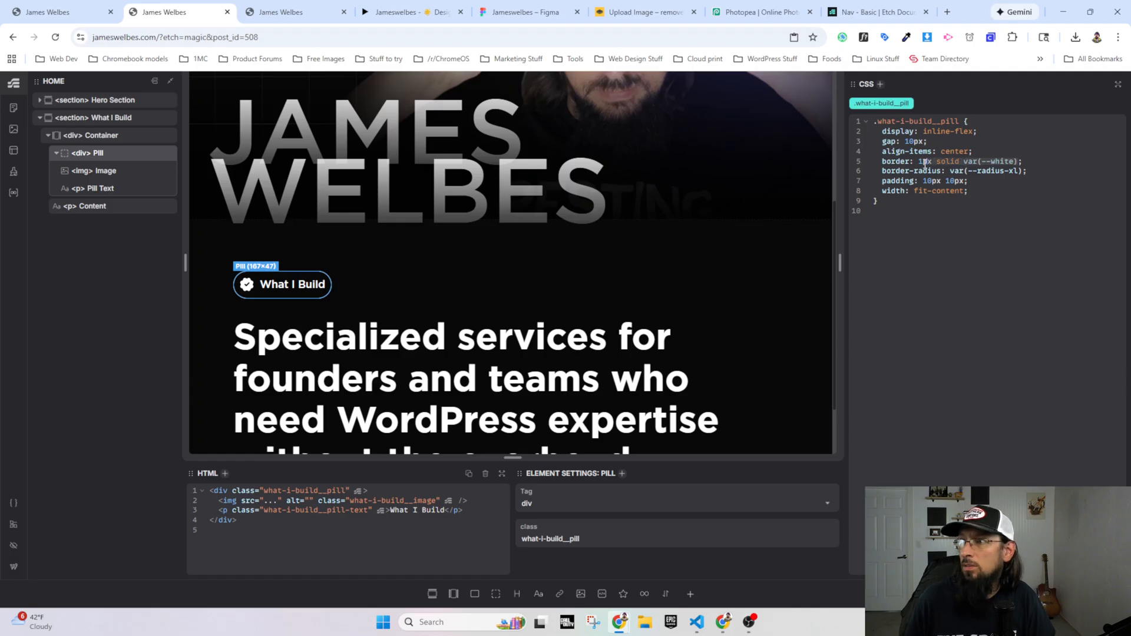
{"action": "key", "text": "ctrl+v"}
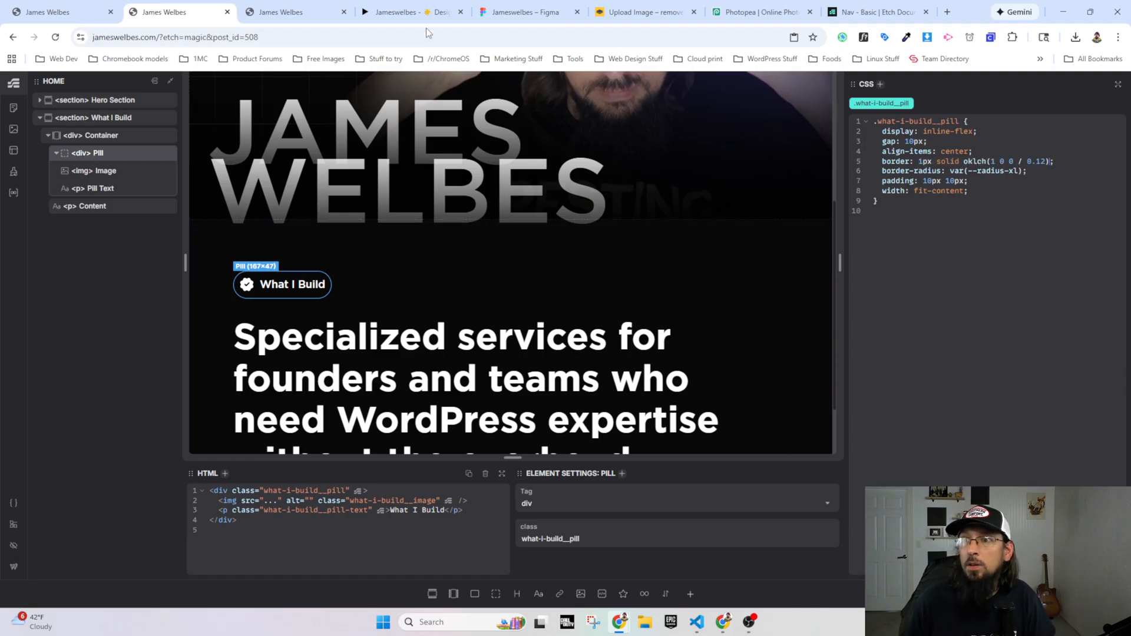
{"action": "left_click", "coordinate": [305, 11]}
{"action": "left_click", "coordinate": [55, 37]}
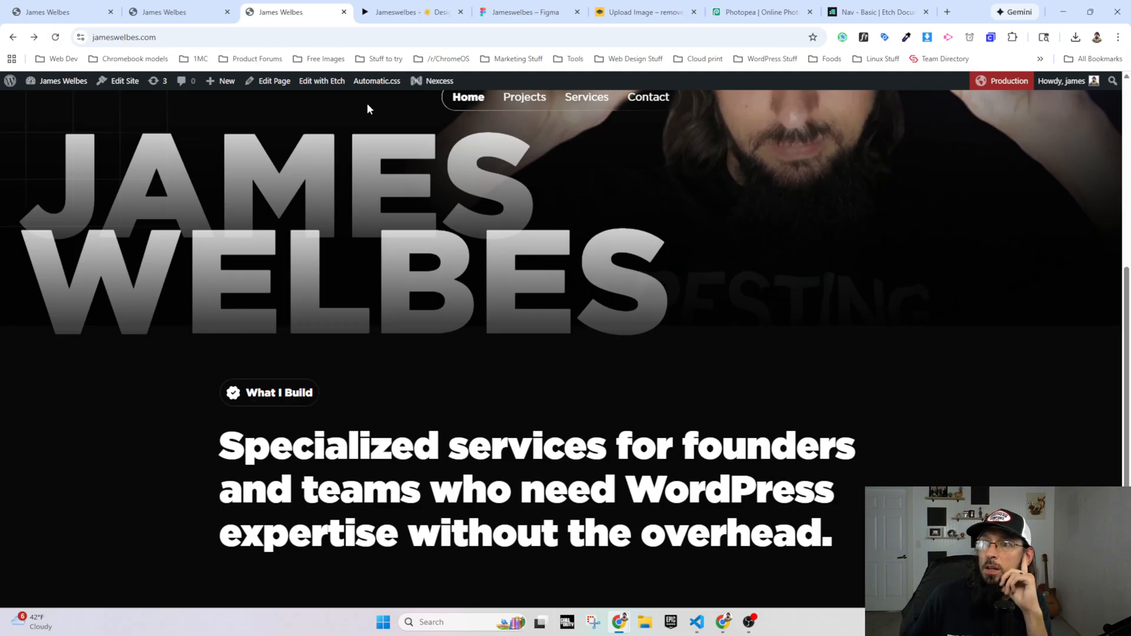
{"action": "left_click", "coordinate": [412, 19]}
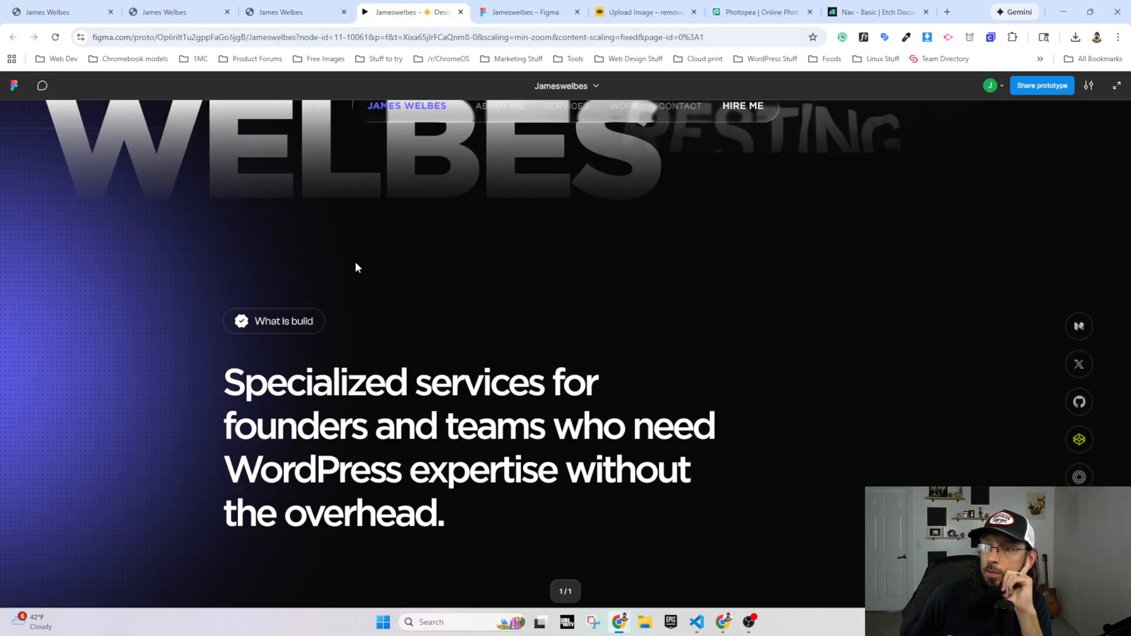
{"action": "left_click", "coordinate": [286, 18]}
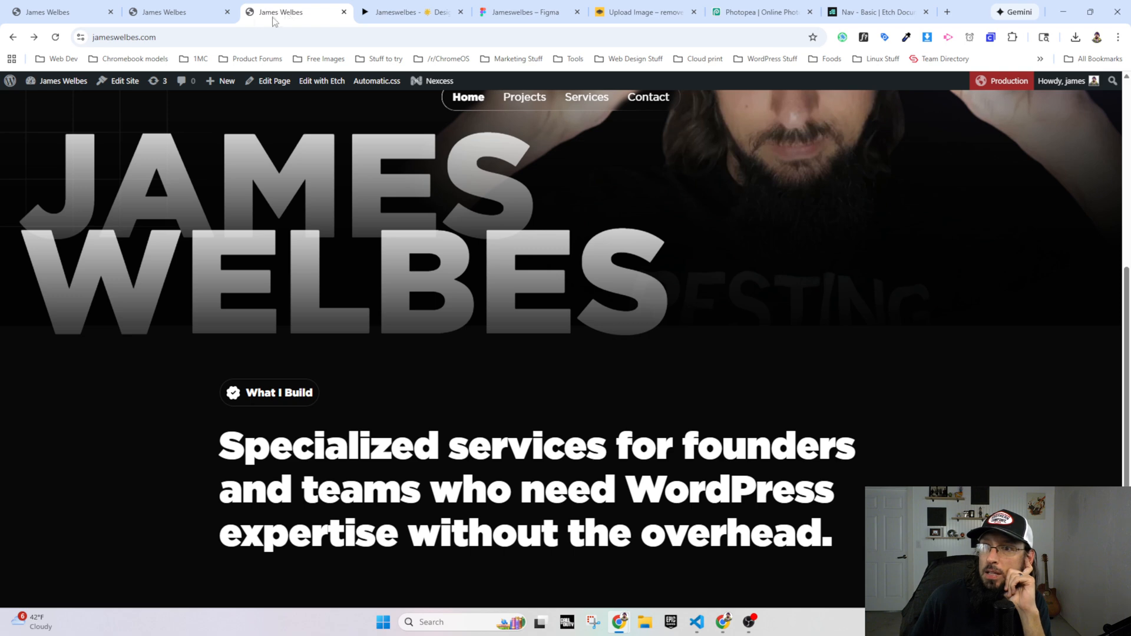
Step: Set the .what-i-build__pill padding in Etch to 10px 20px and compare the reloaded live homepage with the Figma prototype
{"action": "left_click", "coordinate": [195, 17]}
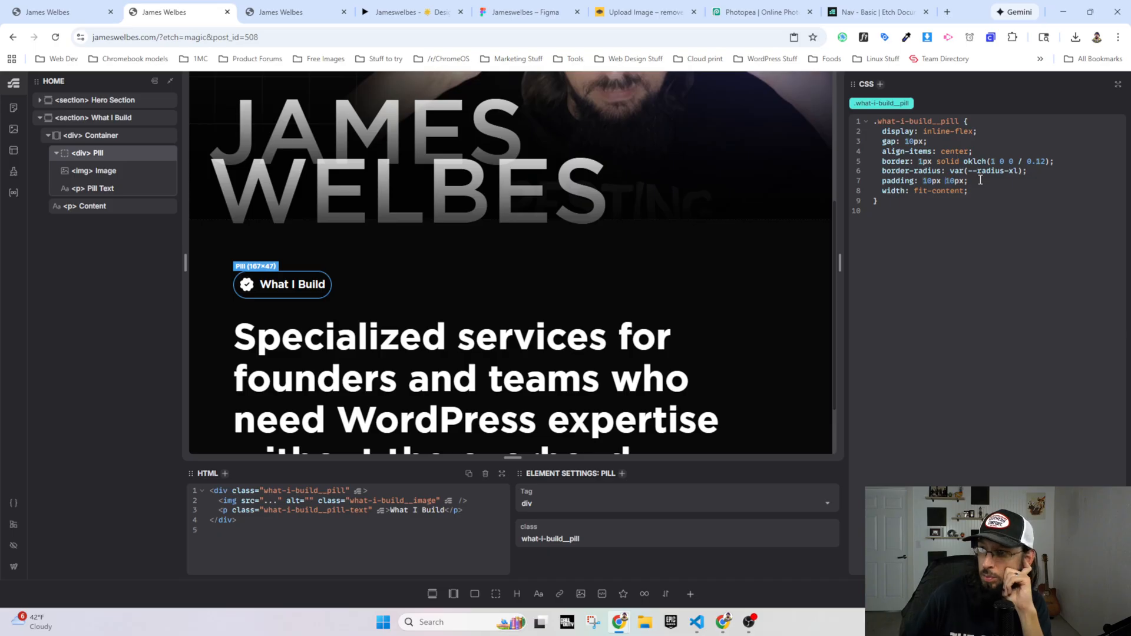
{"action": "type", "text": "2"}
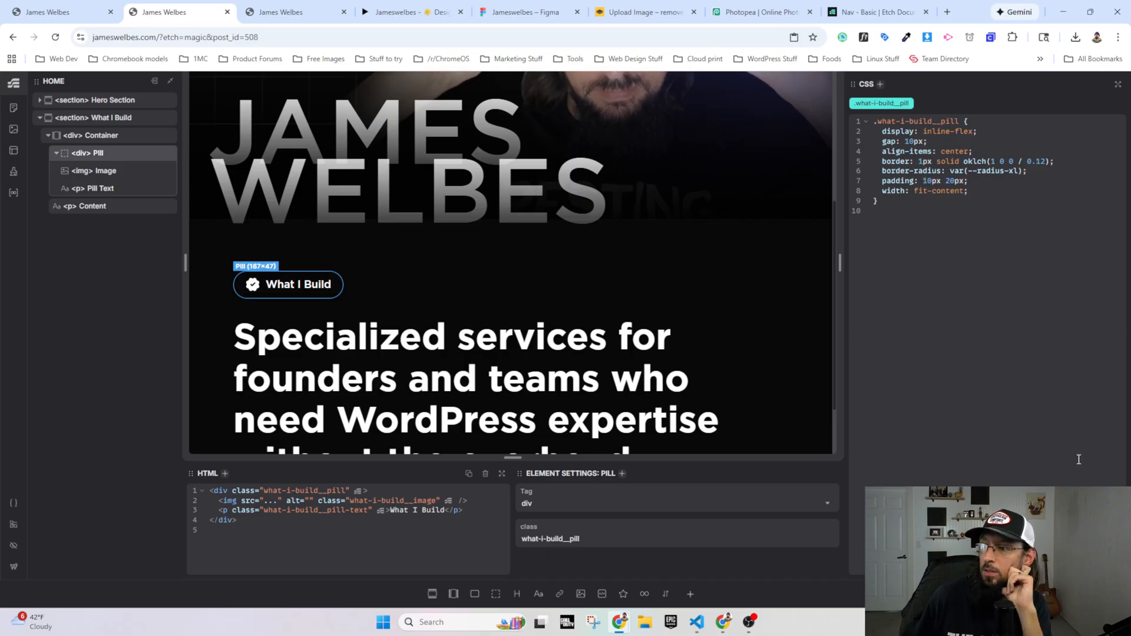
{"action": "left_click", "coordinate": [288, 12]}
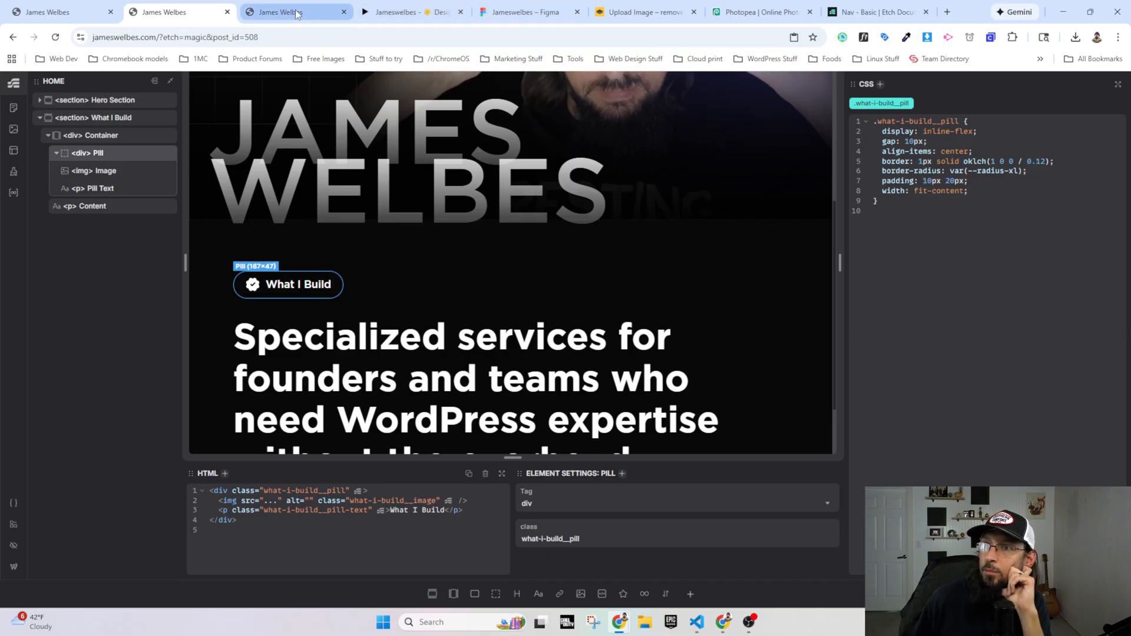
{"action": "left_click", "coordinate": [56, 38]}
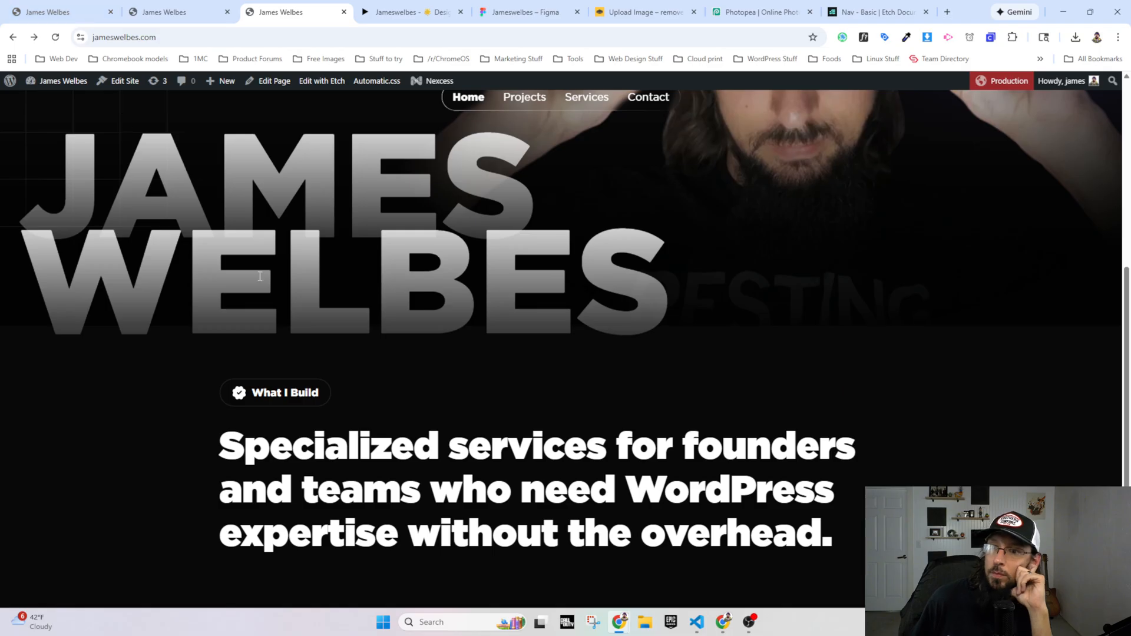
{"action": "left_click", "coordinate": [393, 15]}
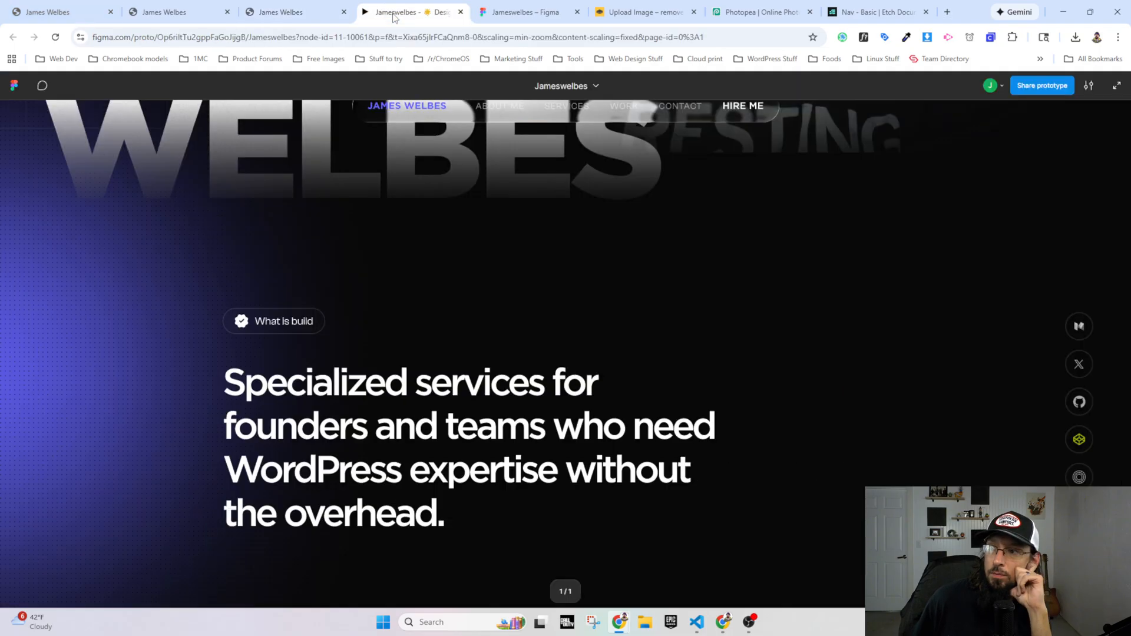
Step: Inspect the dimensions, spacing and fill of the badge's outline rectangle and inner frame in the Figma design file
{"action": "left_click", "coordinate": [521, 13]}
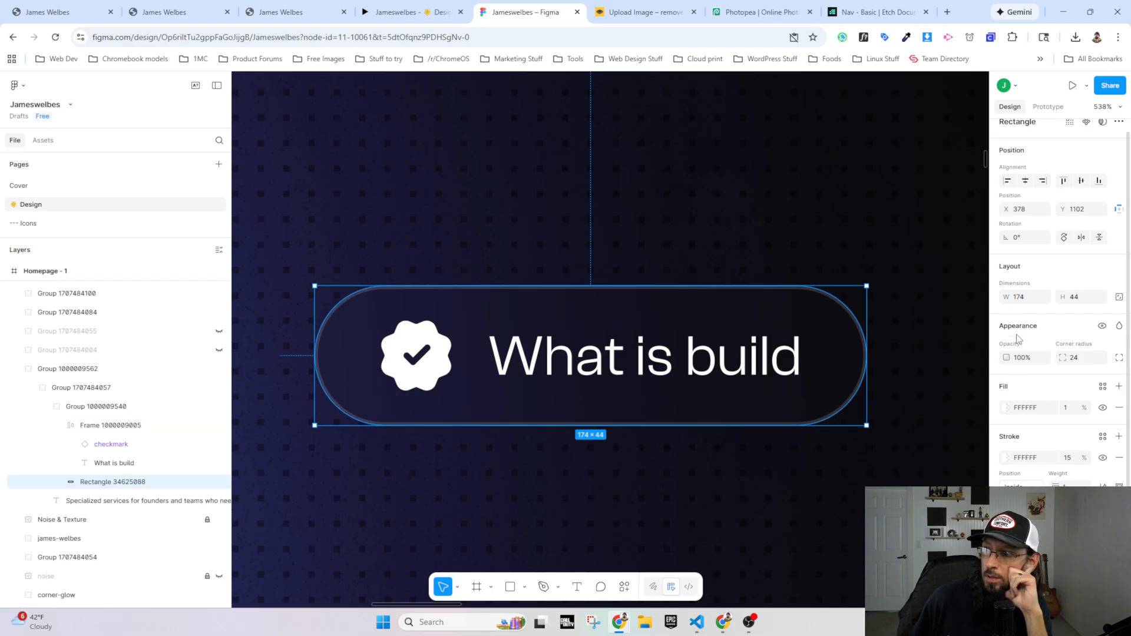
{"action": "scroll", "coordinate": [1021, 365], "scroll_direction": "up", "scroll_amount": 1}
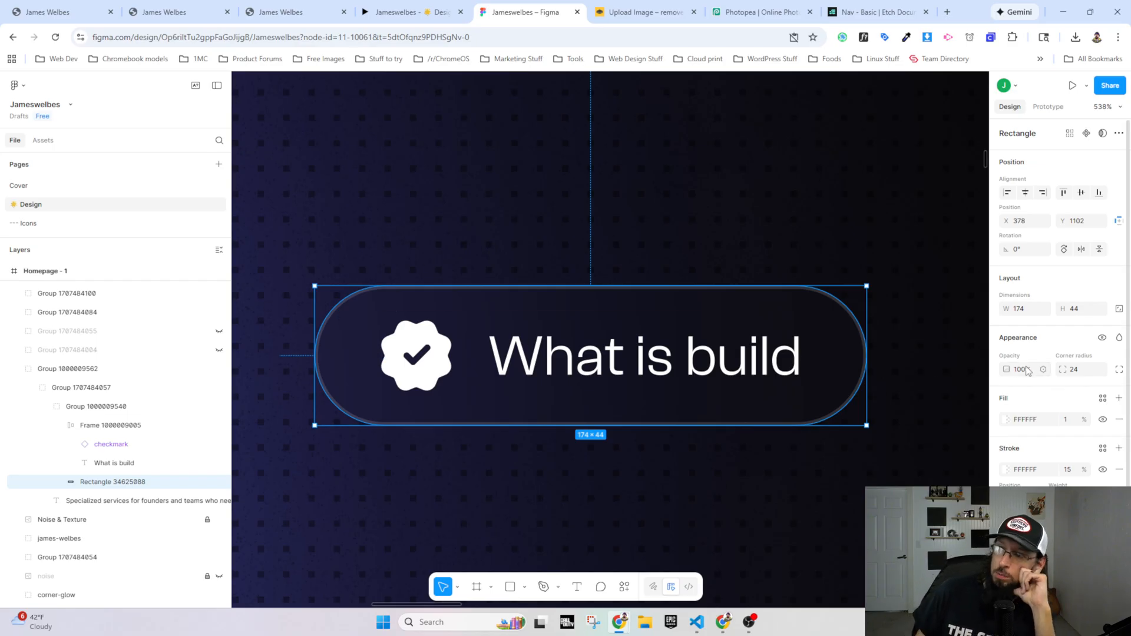
{"action": "scroll", "coordinate": [1027, 366], "scroll_direction": "down", "scroll_amount": 1}
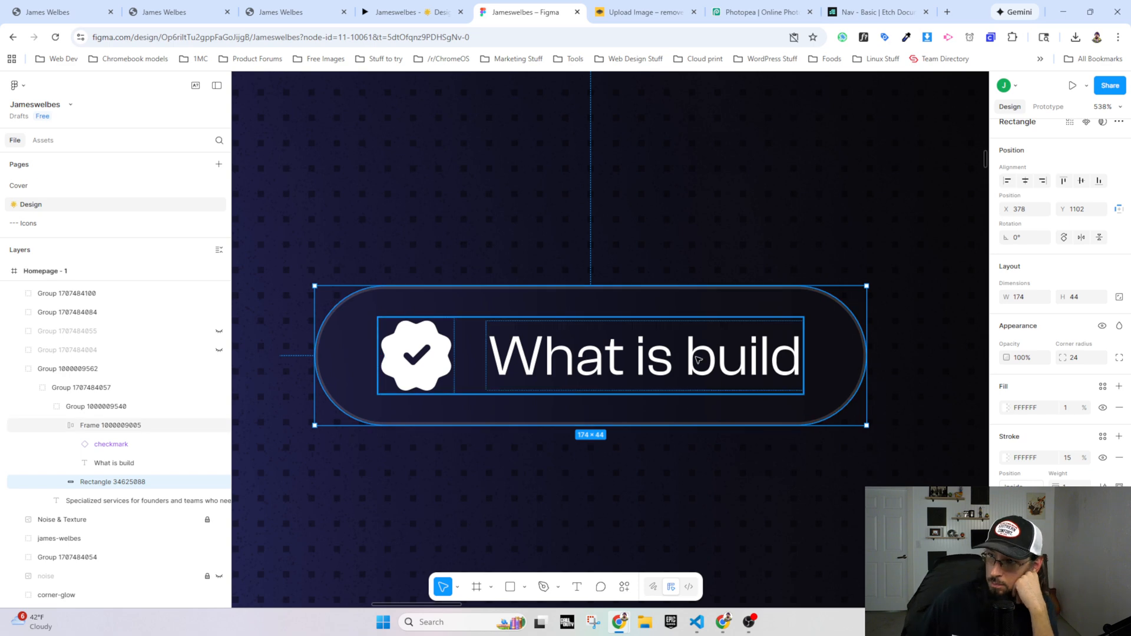
{"action": "left_click", "coordinate": [742, 352]}
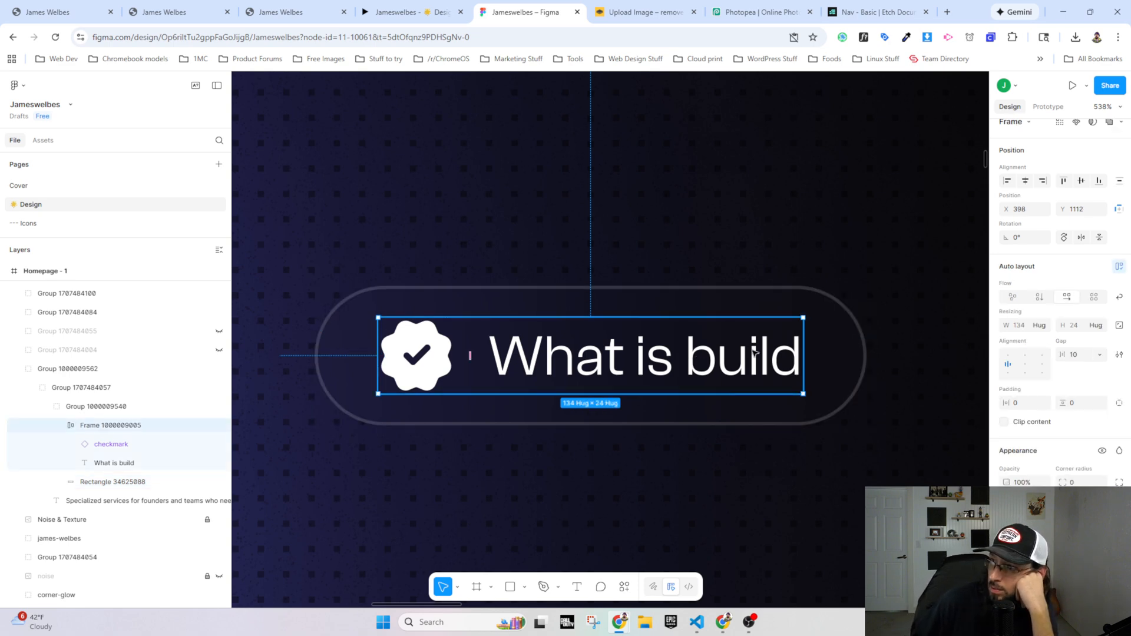
{"action": "left_click", "coordinate": [798, 306]}
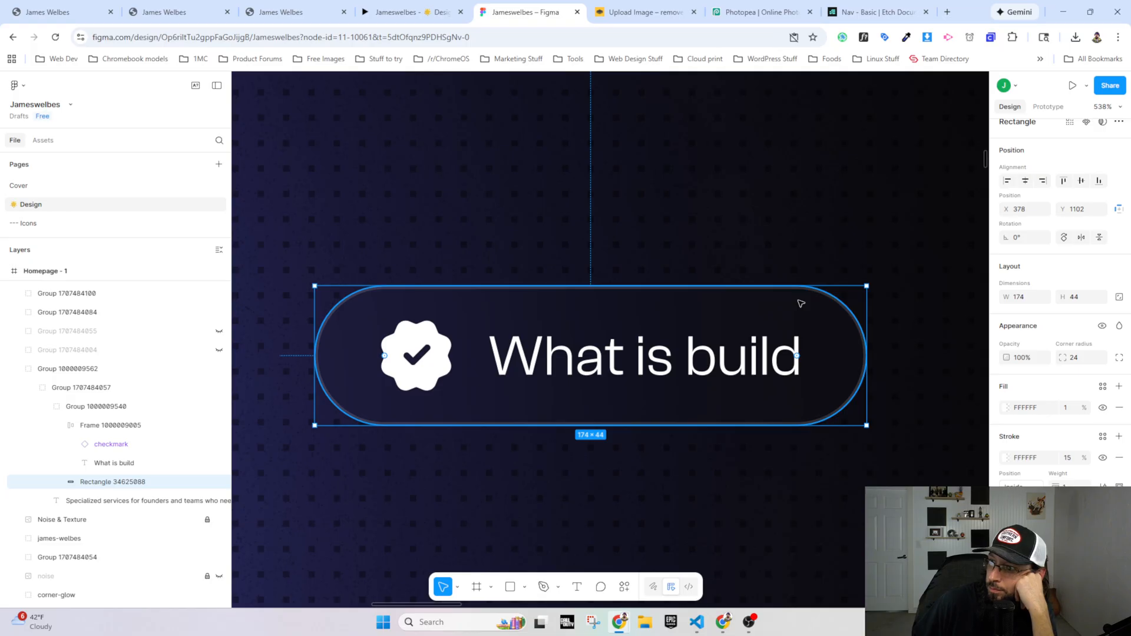
{"action": "scroll", "coordinate": [1060, 304], "scroll_direction": "up", "scroll_amount": 1}
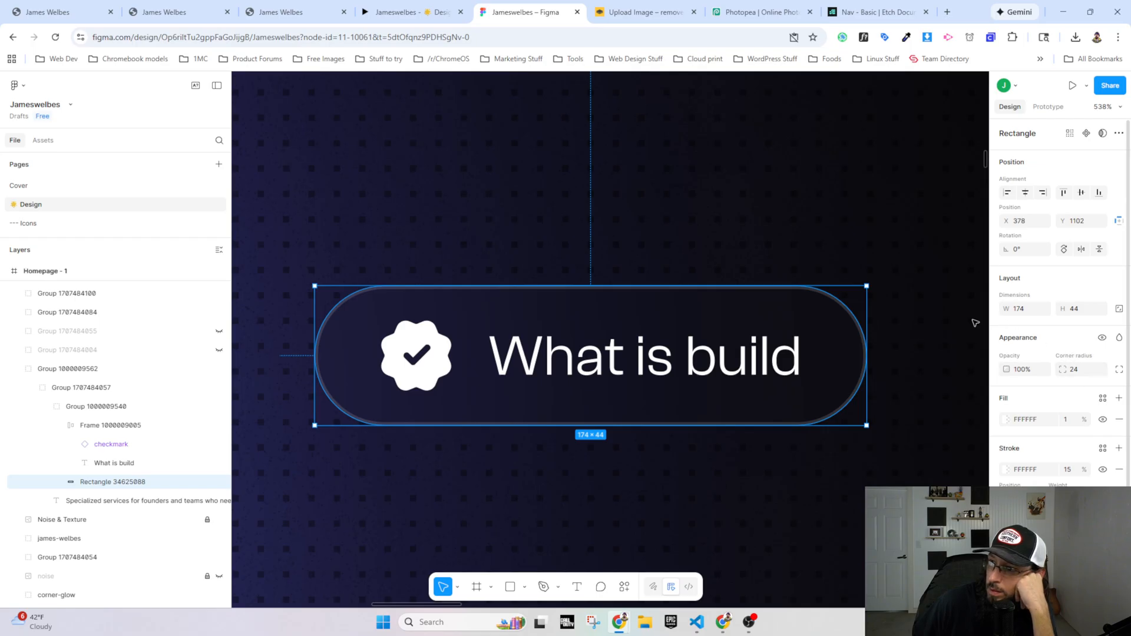
Step: Compare the live homepage's hero and services sections with the Figma prototype, checking background, layout and spacing
{"action": "left_click", "coordinate": [305, 7]}
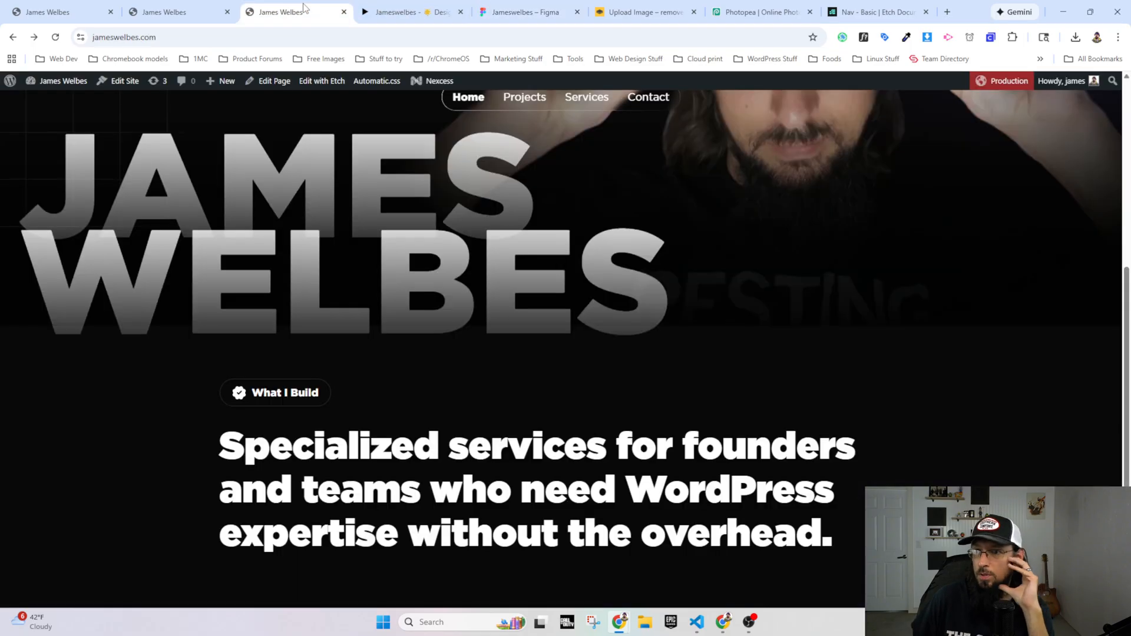
{"action": "scroll", "coordinate": [266, 419], "scroll_direction": "up", "scroll_amount": 4}
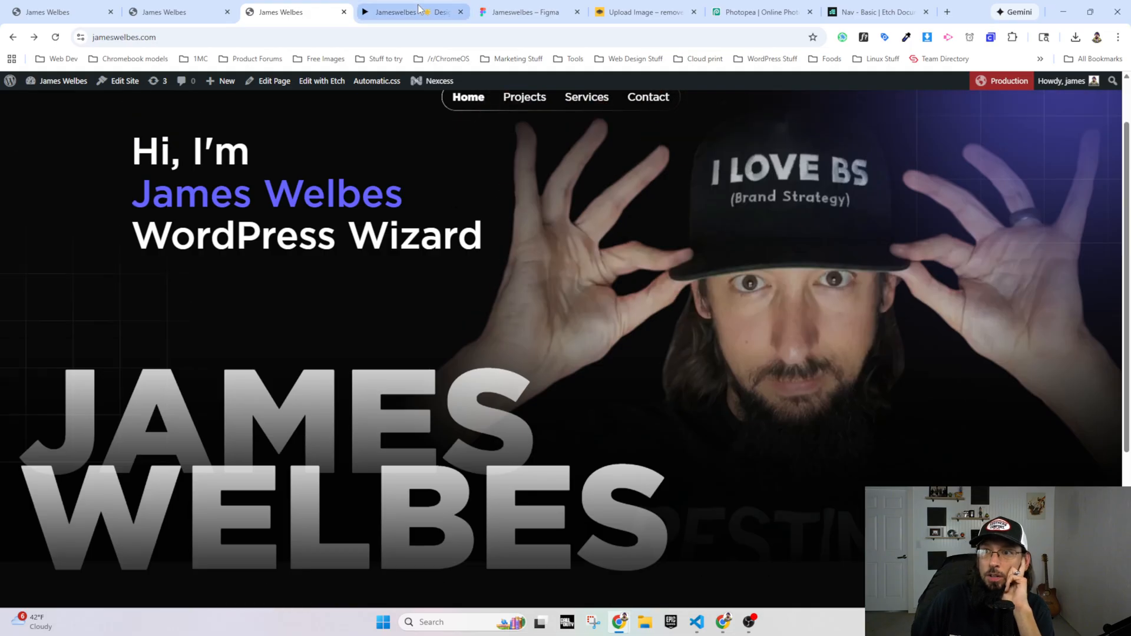
{"action": "scroll", "coordinate": [322, 243], "scroll_direction": "down", "scroll_amount": 4}
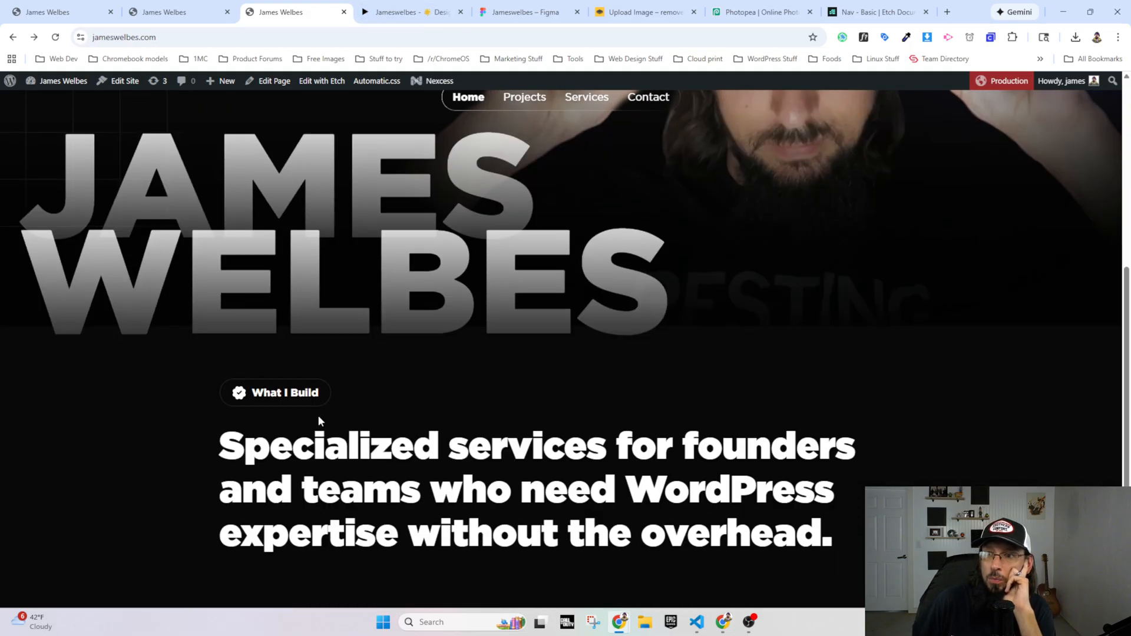
{"action": "scroll", "coordinate": [362, 389], "scroll_direction": "up", "scroll_amount": 5}
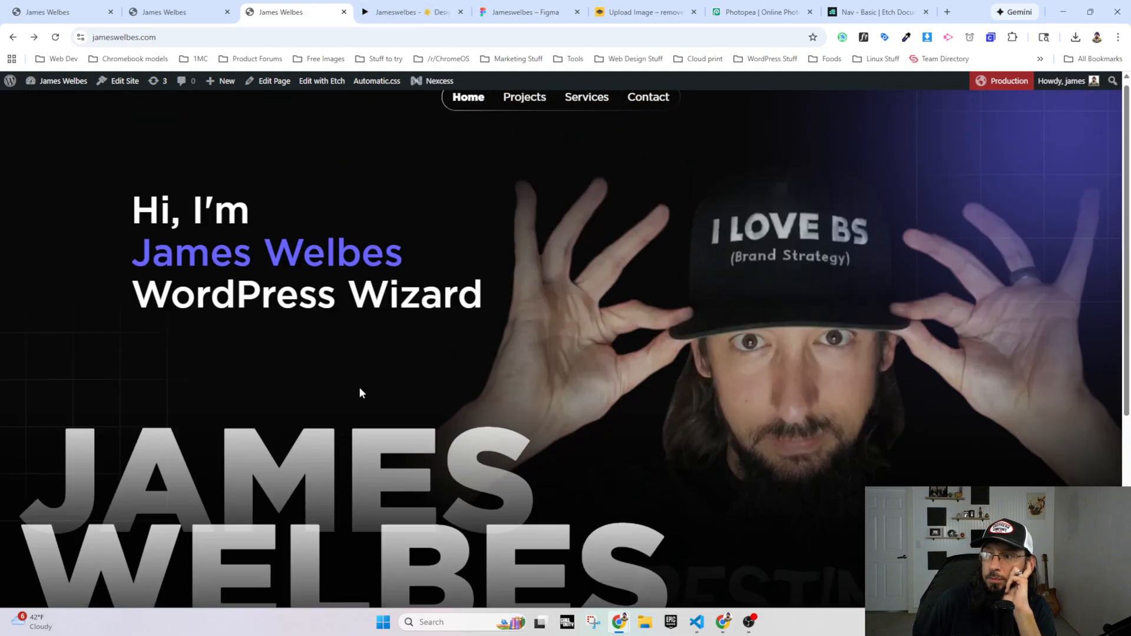
{"action": "left_click", "coordinate": [406, 11]}
{"action": "scroll", "coordinate": [564, 268], "scroll_direction": "up", "scroll_amount": 5}
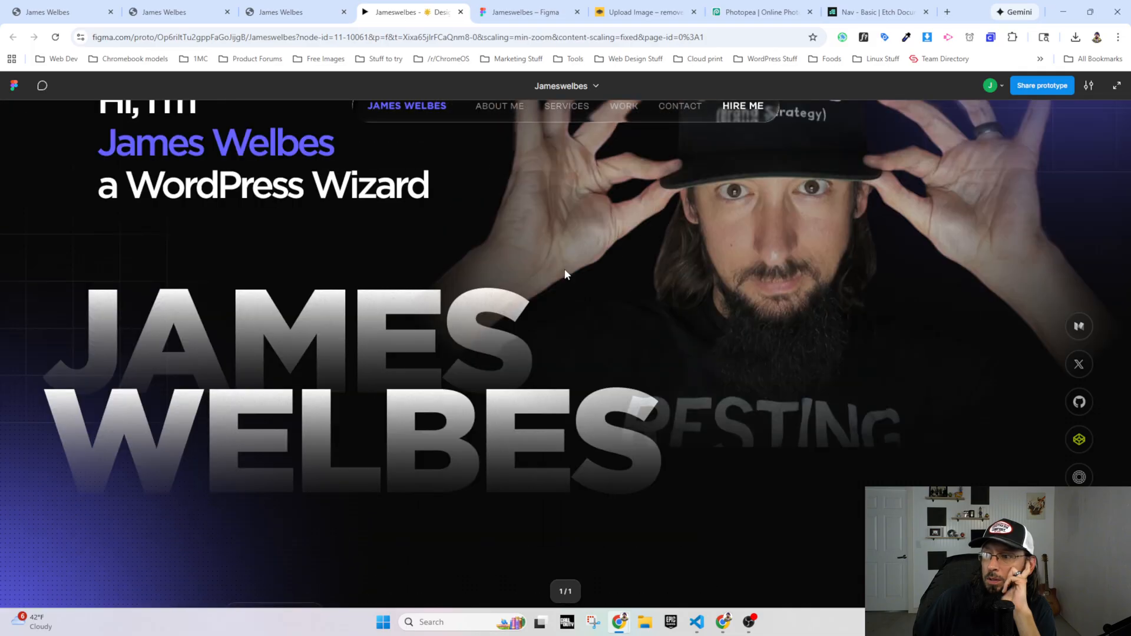
{"action": "scroll", "coordinate": [574, 356], "scroll_direction": "down", "scroll_amount": 4}
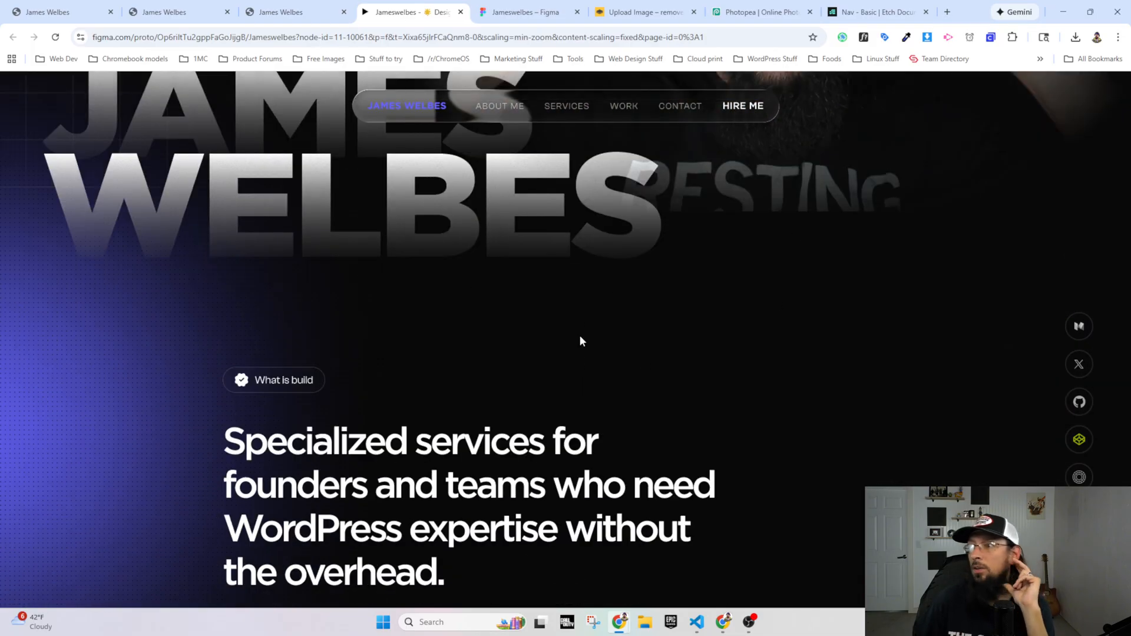
{"action": "left_click", "coordinate": [291, 12]}
{"action": "scroll", "coordinate": [565, 361], "scroll_direction": "down", "scroll_amount": 6}
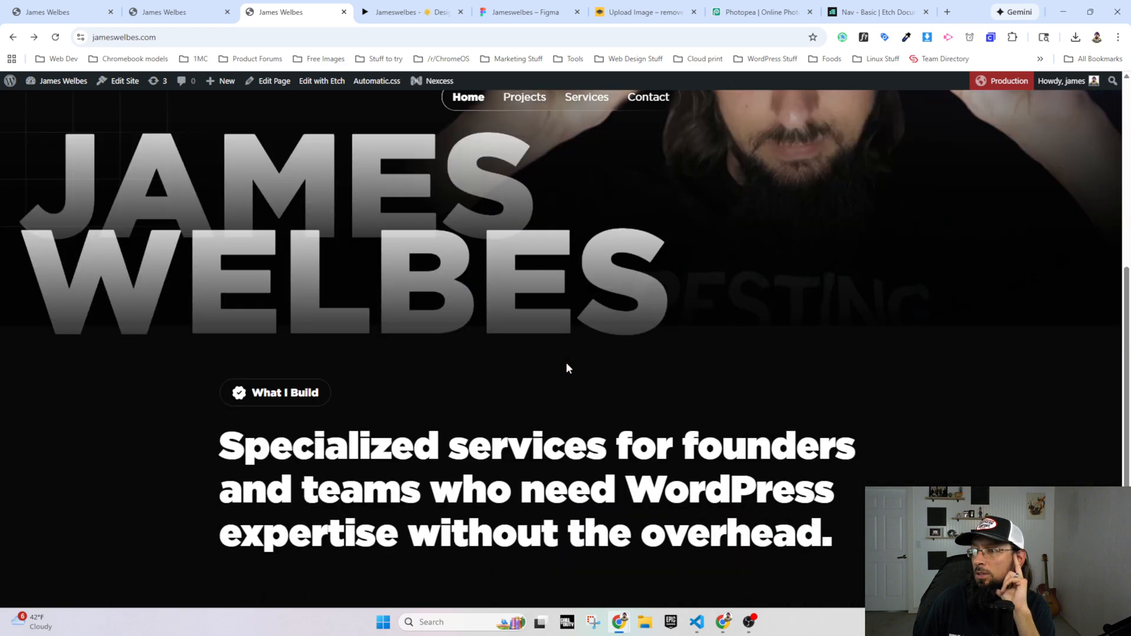
{"action": "scroll", "coordinate": [703, 390], "scroll_direction": "up", "scroll_amount": 5}
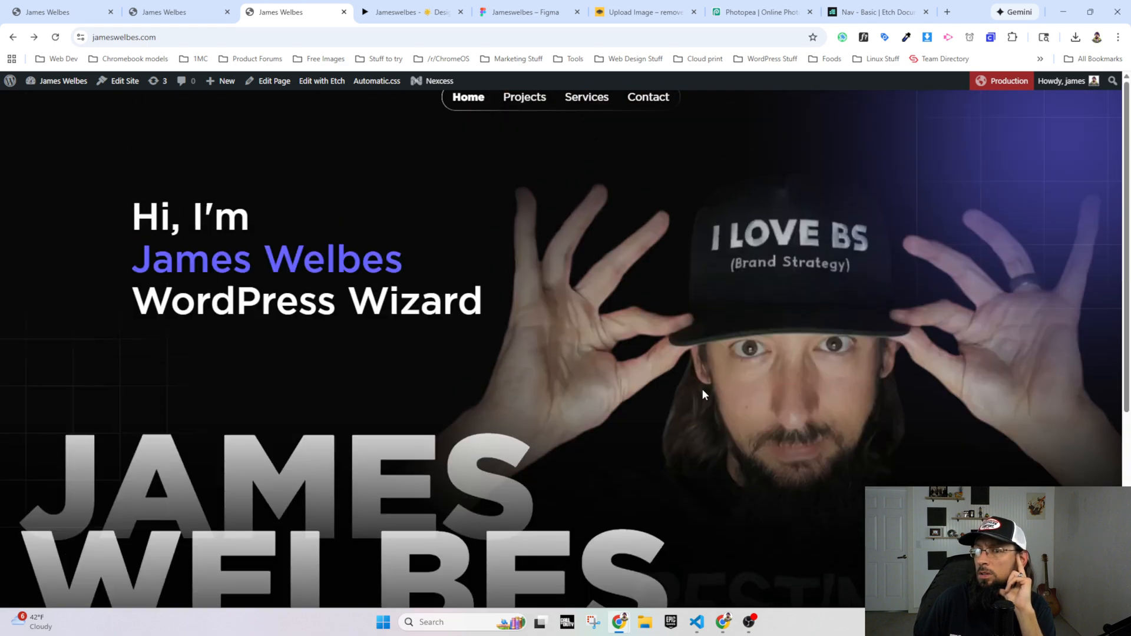
{"action": "scroll", "coordinate": [703, 390], "scroll_direction": "down", "scroll_amount": 5}
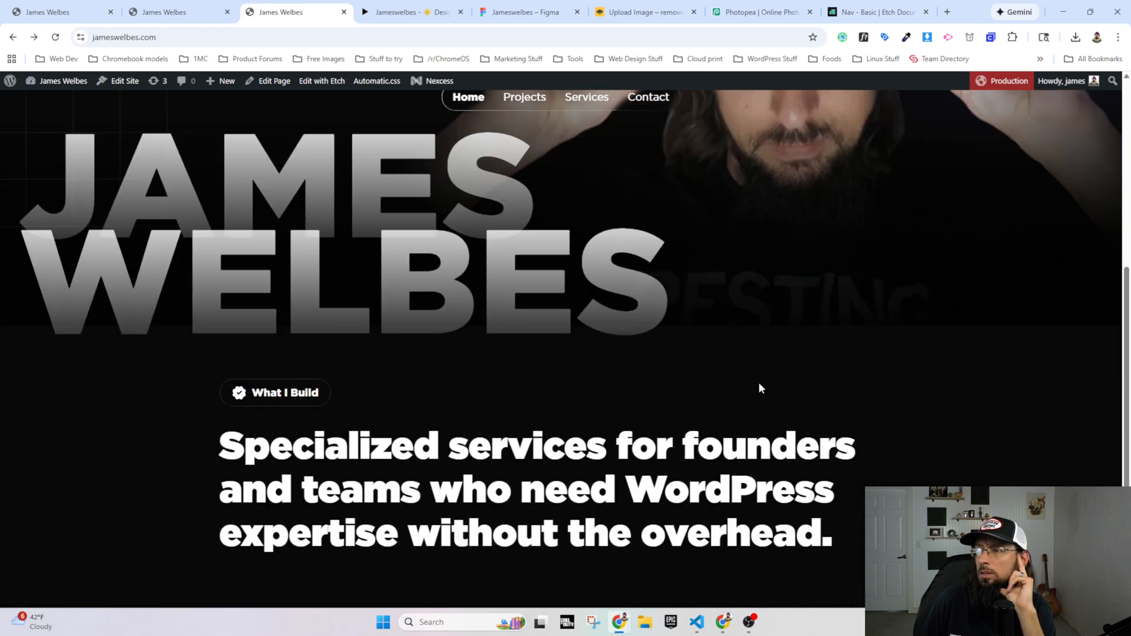
{"action": "left_click", "coordinate": [398, 9]}
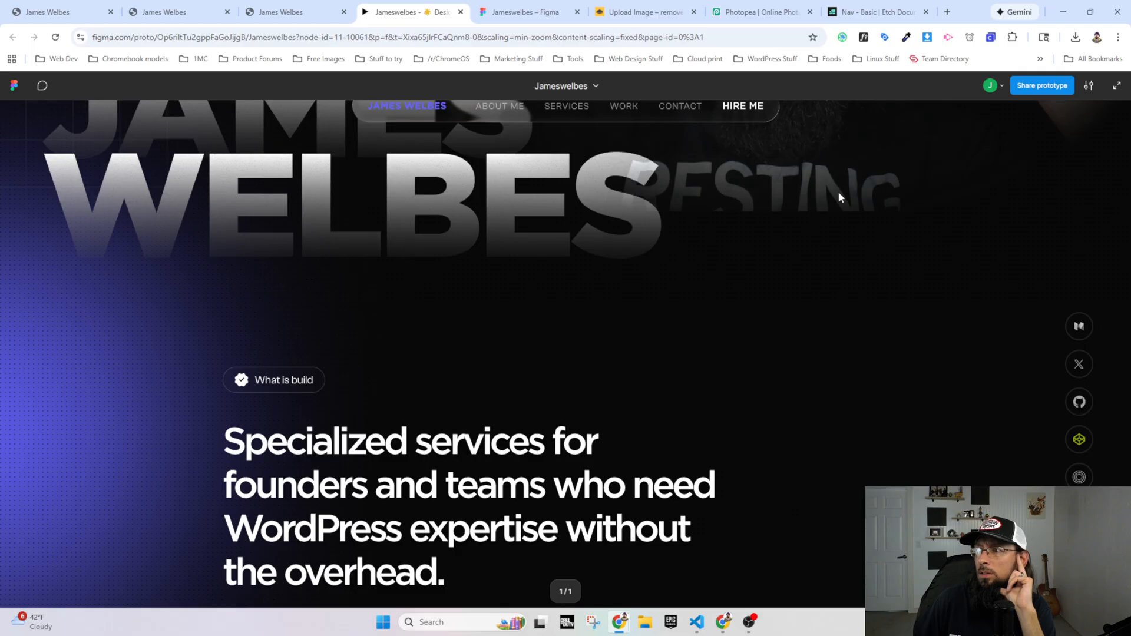
{"action": "scroll", "coordinate": [871, 290], "scroll_direction": "up", "scroll_amount": 3}
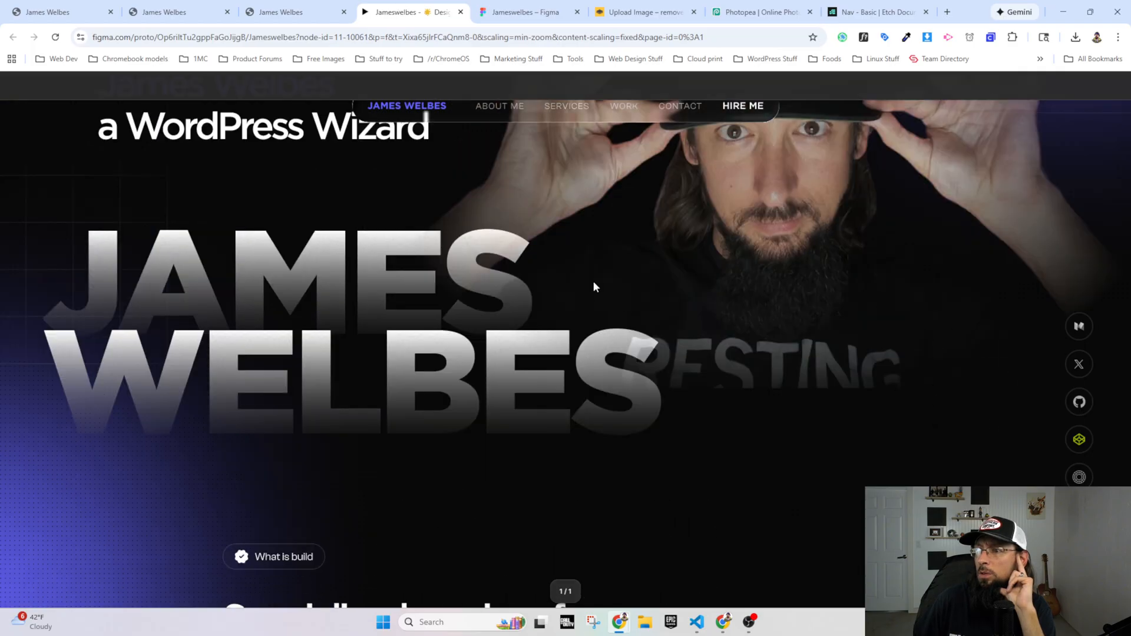
{"action": "scroll", "coordinate": [749, 446], "scroll_direction": "down", "scroll_amount": 6}
{"action": "scroll", "coordinate": [749, 447], "scroll_direction": "up", "scroll_amount": 2}
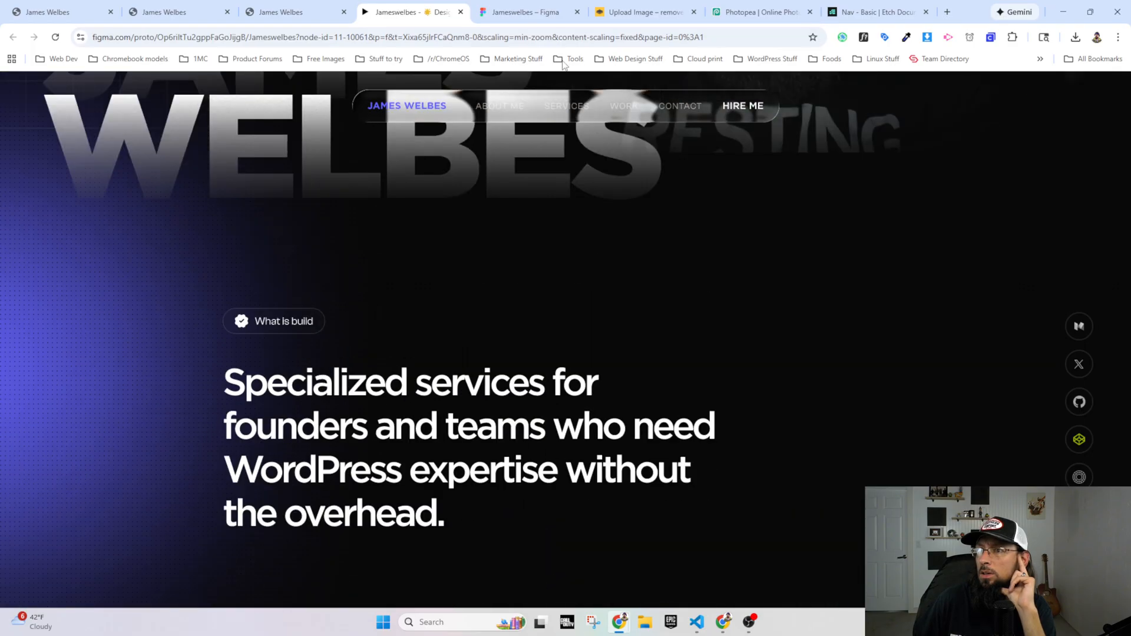
Step: Examine the Figma design file's homepage and open its Black color style to read the hex value
{"action": "left_click", "coordinate": [530, 12]}
{"action": "scroll", "coordinate": [872, 341], "scroll_direction": "up", "scroll_amount": 5}
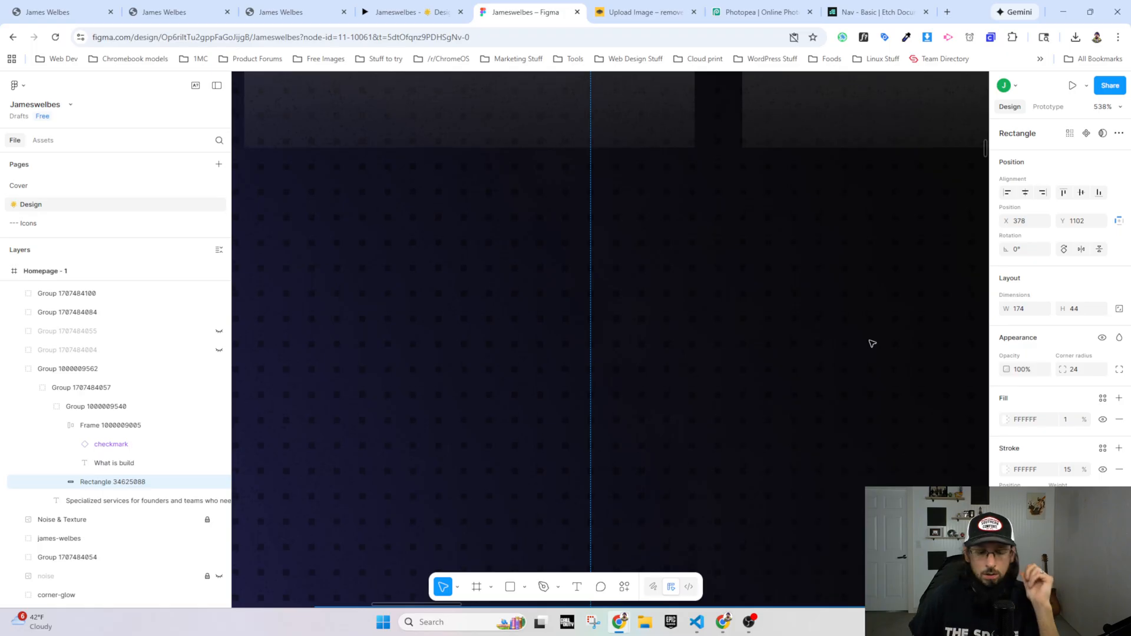
{"action": "scroll", "coordinate": [866, 349], "scroll_direction": "down", "scroll_amount": 10}
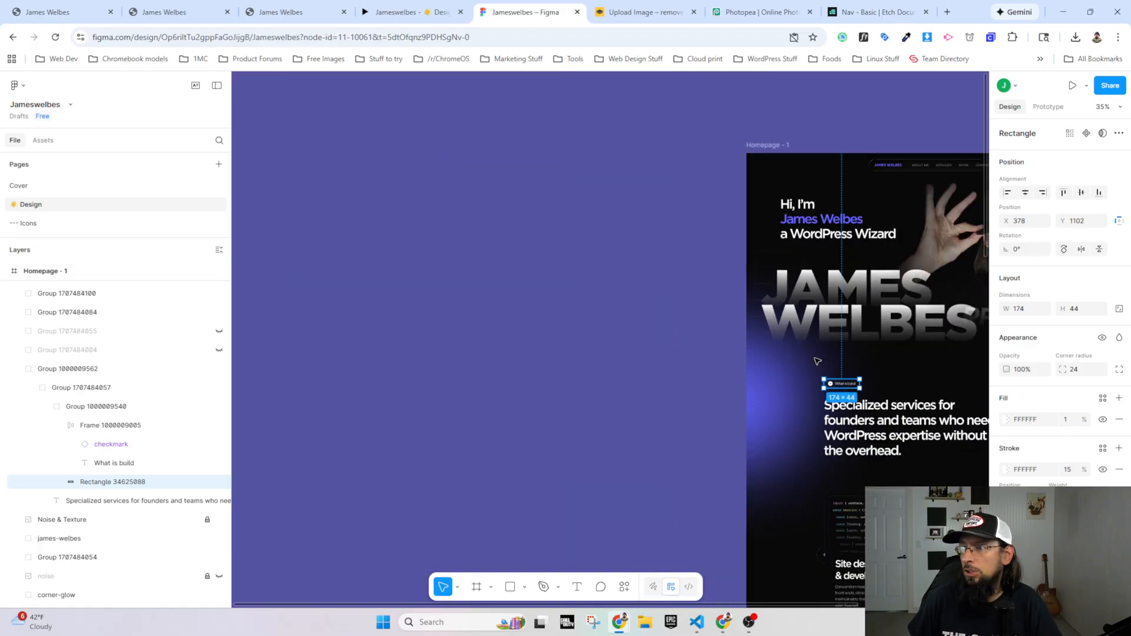
{"action": "scroll", "coordinate": [819, 365], "scroll_direction": "right", "scroll_amount": 5}
{"action": "scroll", "coordinate": [804, 367], "scroll_direction": "up", "scroll_amount": 4}
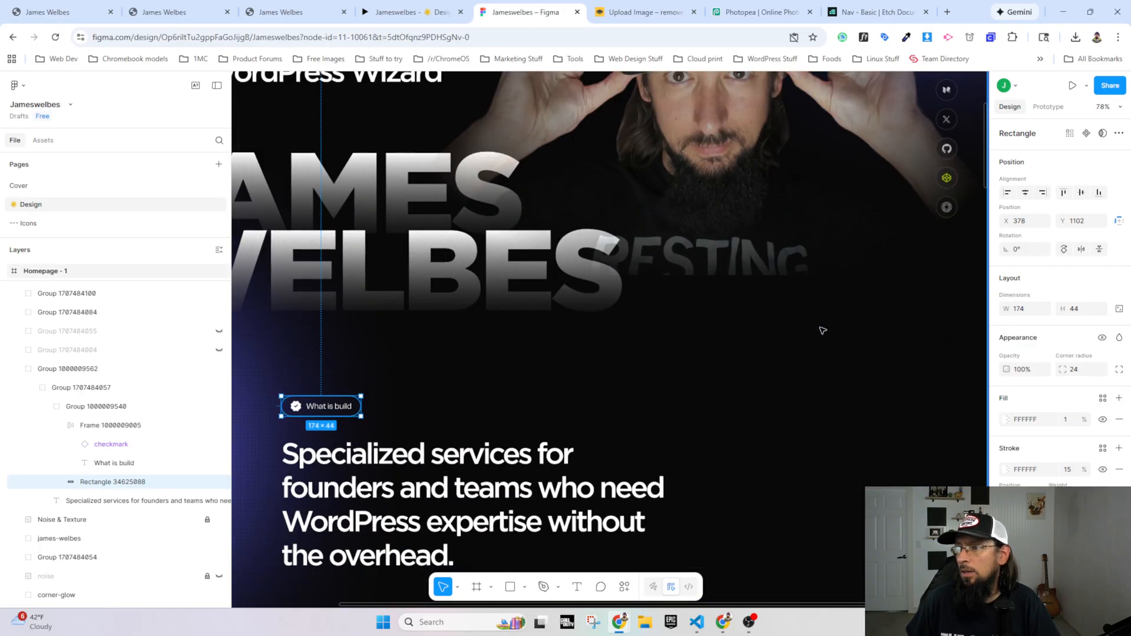
{"action": "scroll", "coordinate": [846, 337], "scroll_direction": "down", "scroll_amount": 2}
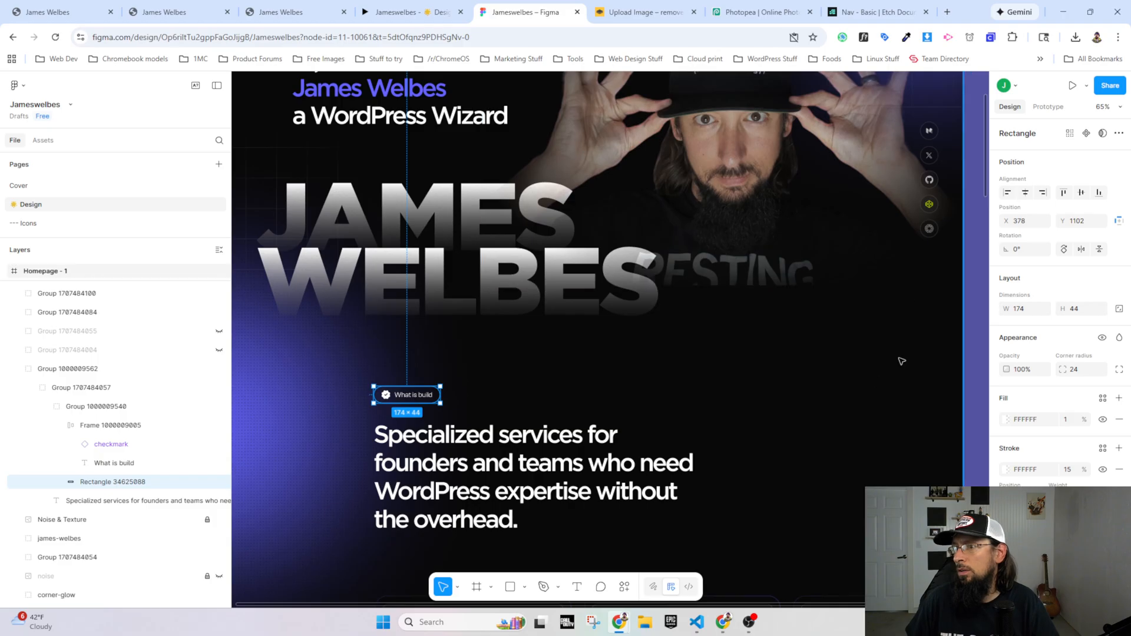
{"action": "scroll", "coordinate": [892, 381], "scroll_direction": "up", "scroll_amount": 3}
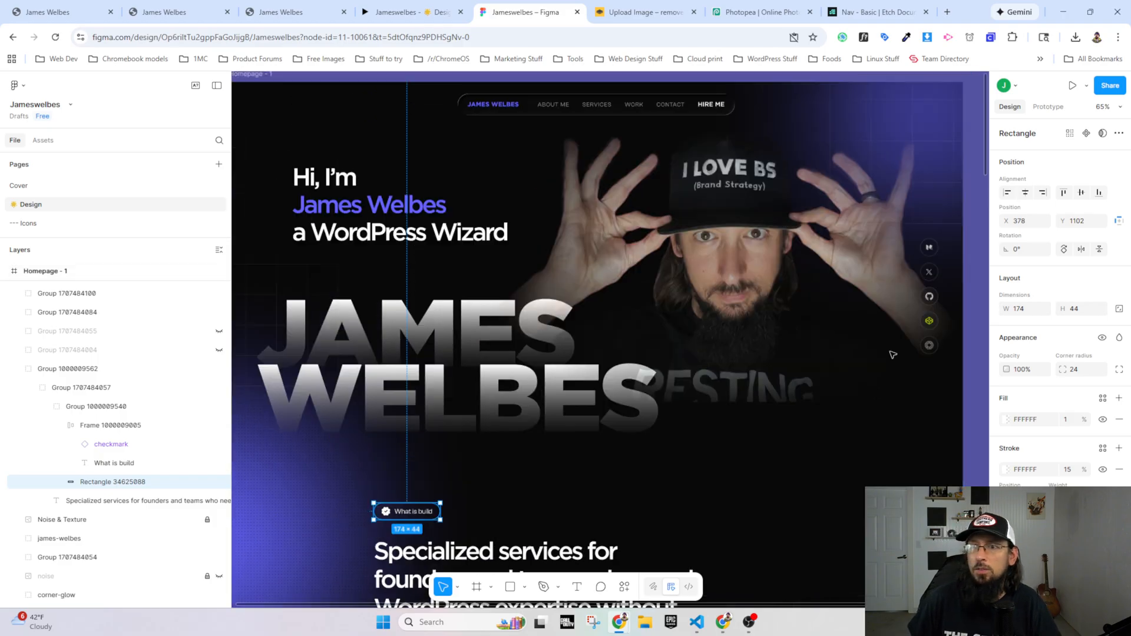
{"action": "left_click", "coordinate": [275, 96]}
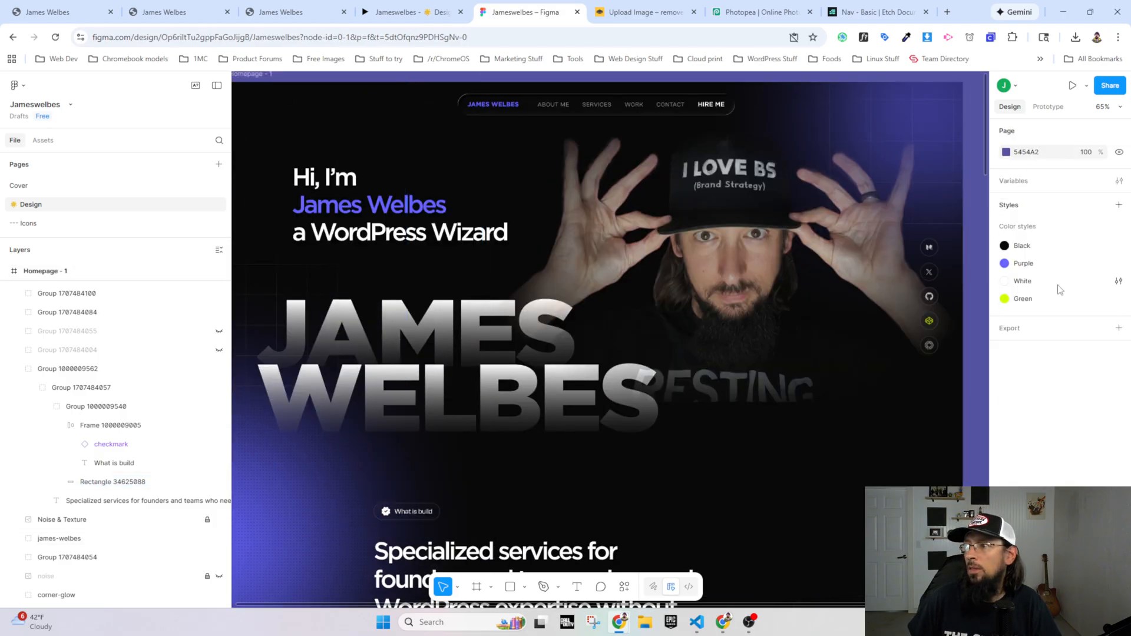
{"action": "double_click", "coordinate": [1031, 247]}
{"action": "left_click", "coordinate": [1003, 249]}
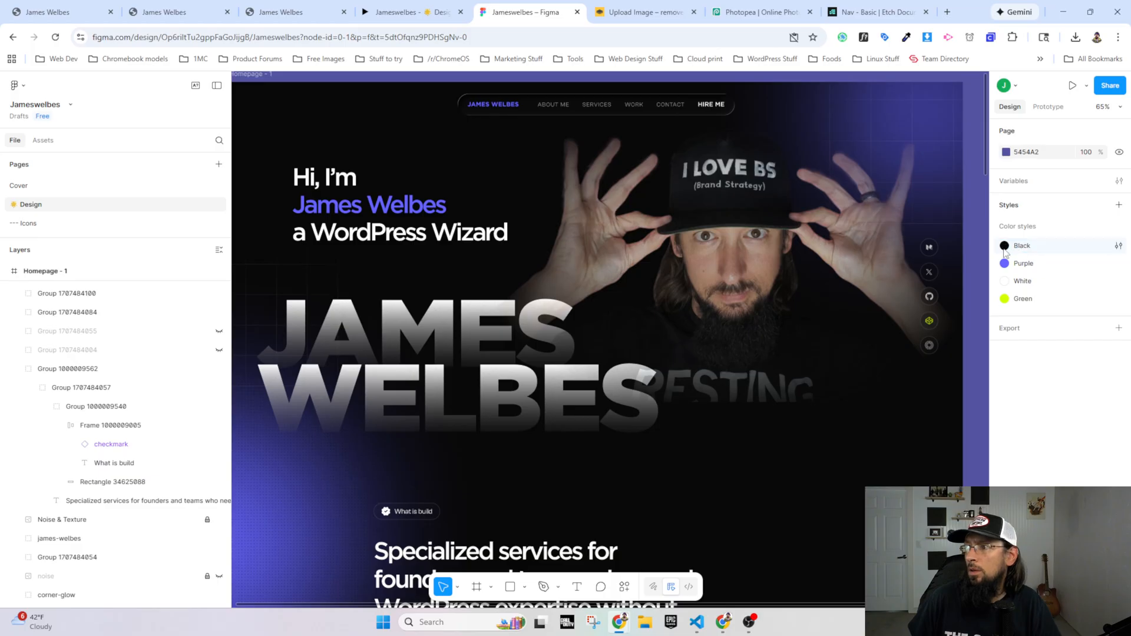
{"action": "left_click", "coordinate": [1117, 246]}
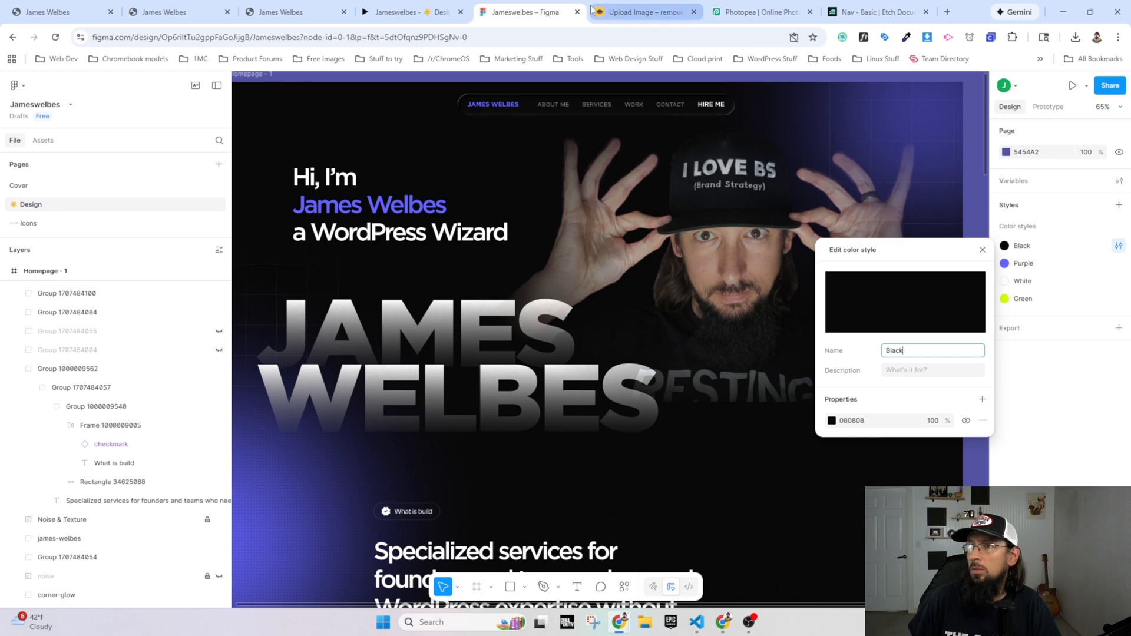
Step: Inspect the live homepage's body element in DevTools and check the color behind its --base background variable
{"action": "left_click", "coordinate": [266, 12]}
{"action": "right_click", "coordinate": [1002, 418]}
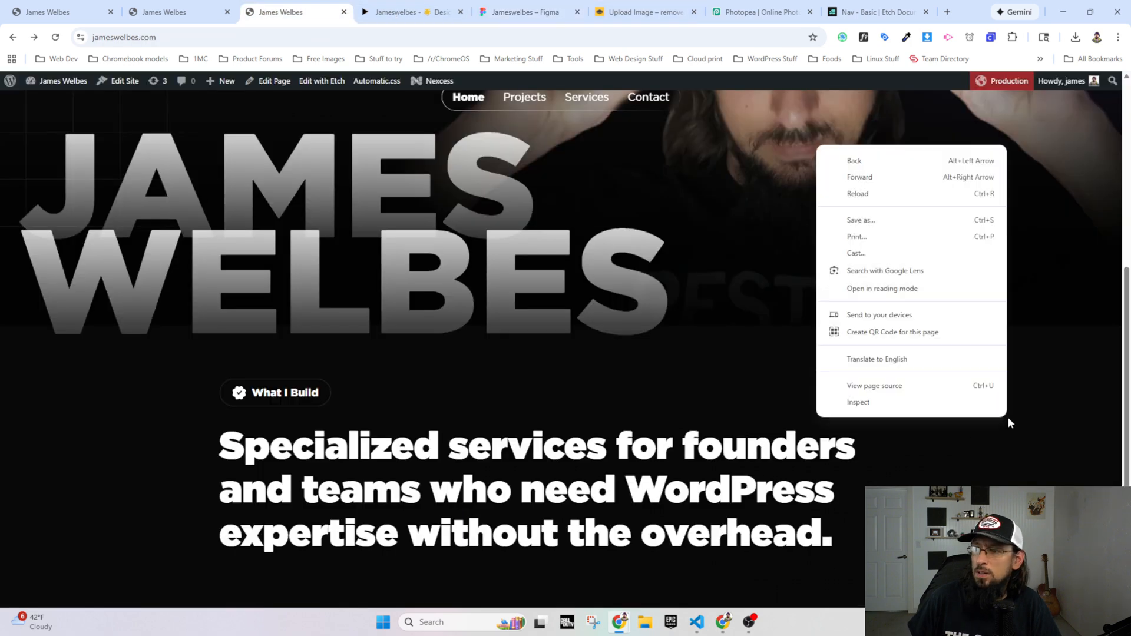
{"action": "left_click", "coordinate": [951, 405]}
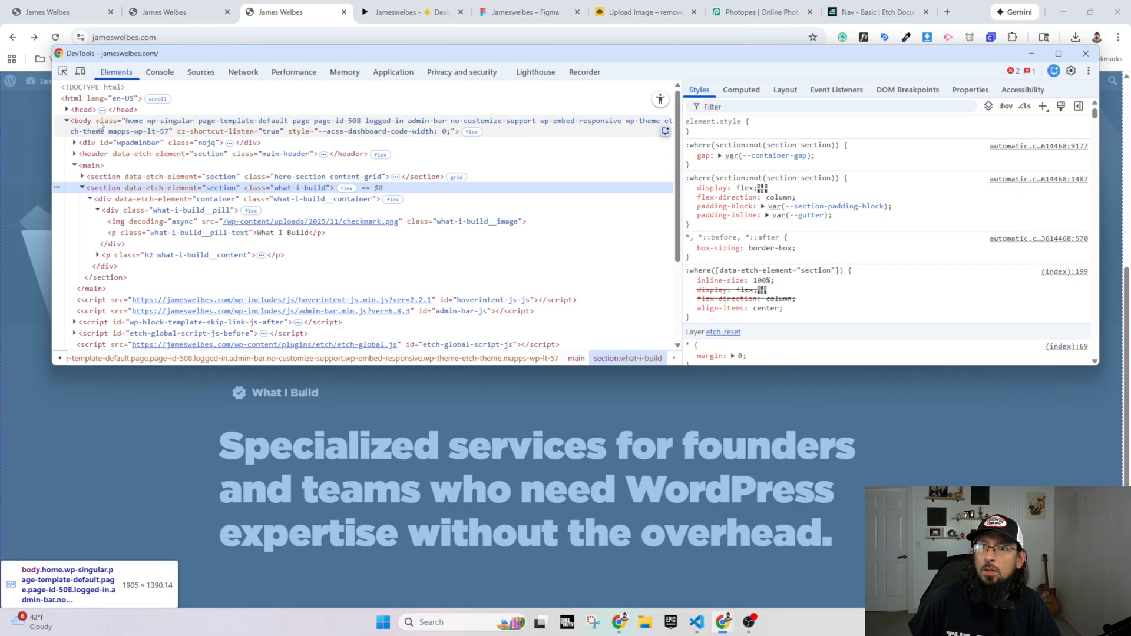
{"action": "left_click", "coordinate": [377, 126]}
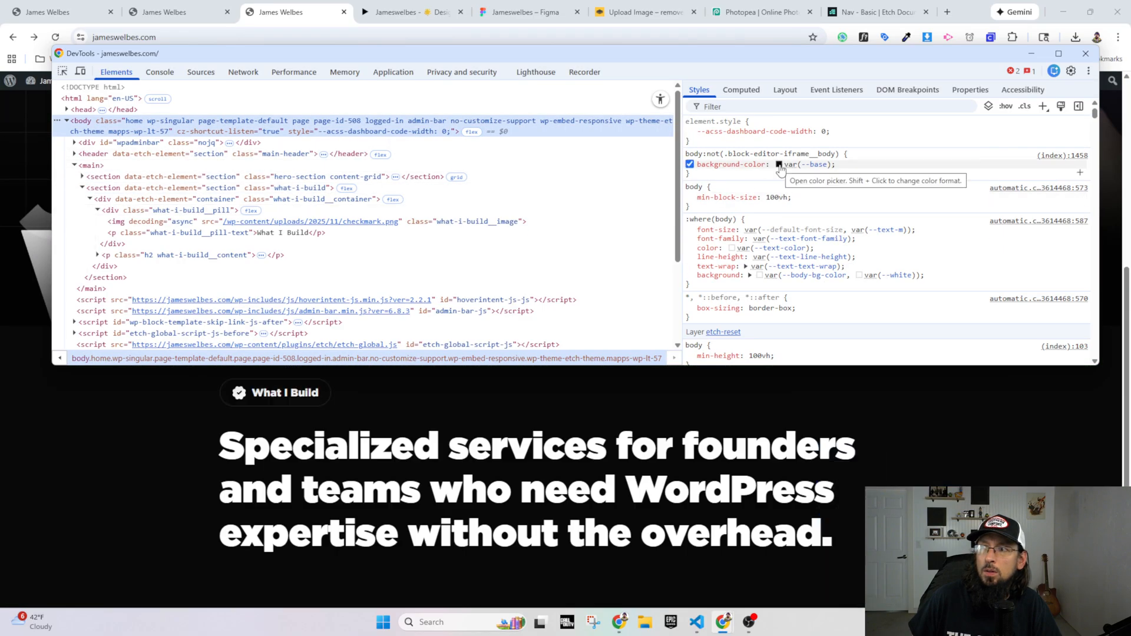
{"action": "mouse_move", "coordinate": [812, 171]}
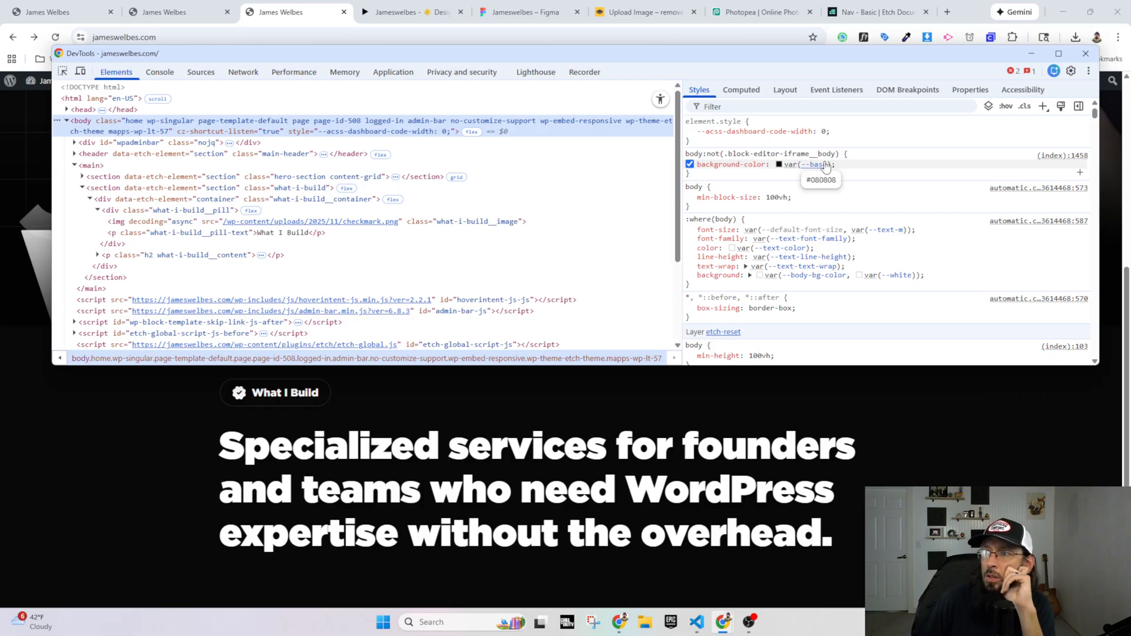
{"action": "key", "text": "F12"}
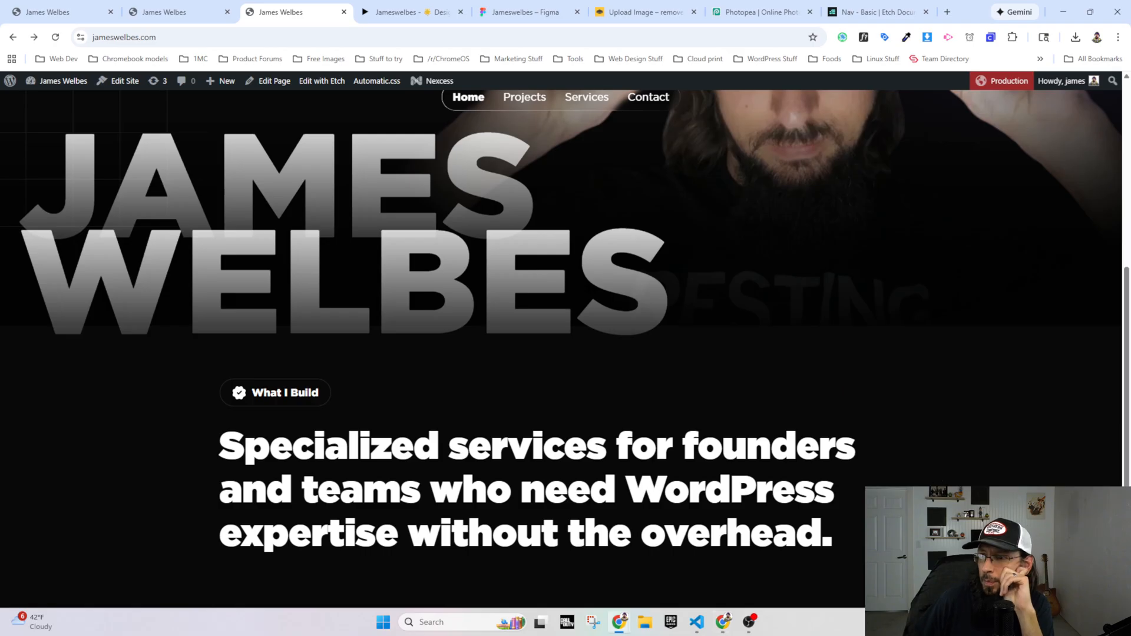
Step: Try deleting the hero-section__overlay div in DevTools to examine the transition below the hero, then reload the live homepage
{"action": "scroll", "coordinate": [938, 469], "scroll_direction": "up", "scroll_amount": 3}
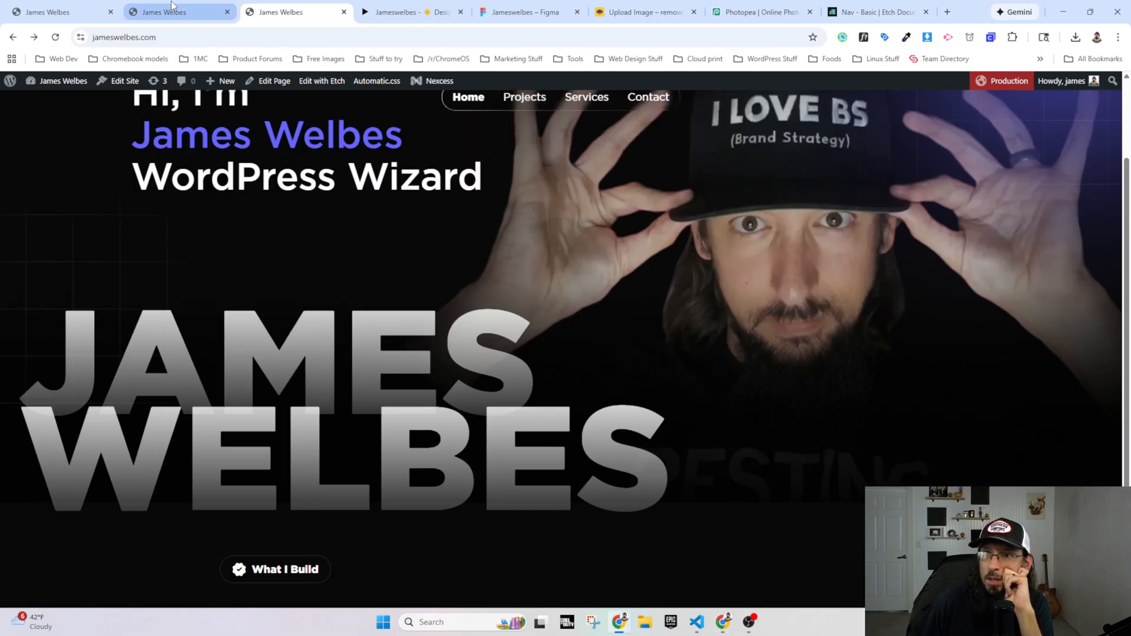
{"action": "right_click", "coordinate": [897, 450]}
{"action": "left_click", "coordinate": [930, 436]}
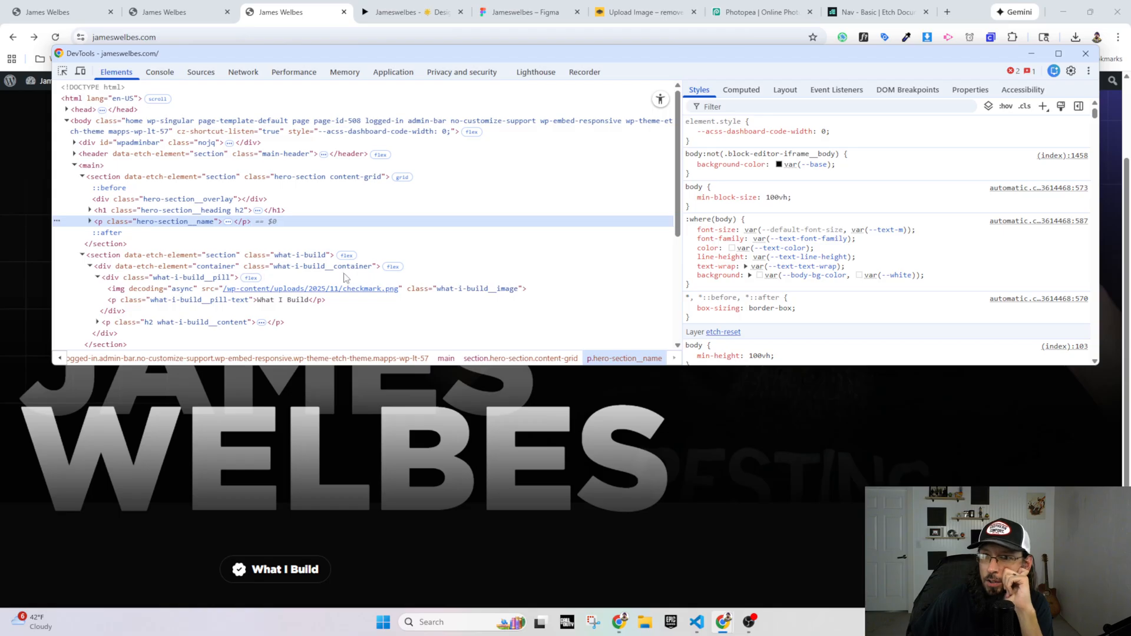
{"action": "left_click", "coordinate": [125, 201]}
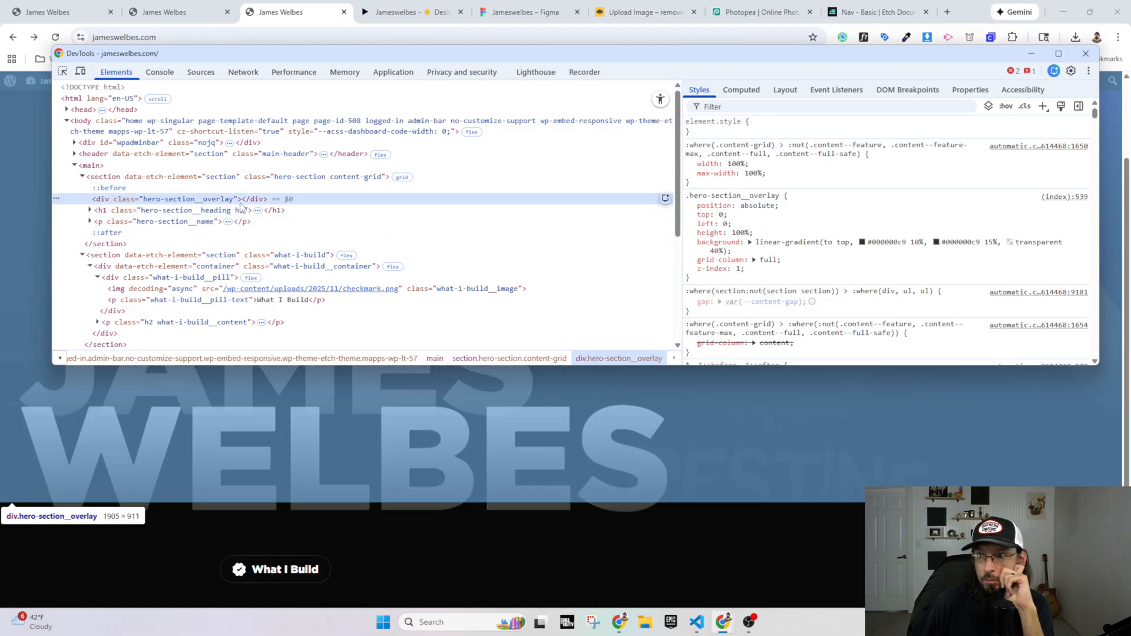
{"action": "key", "text": "Delete"}
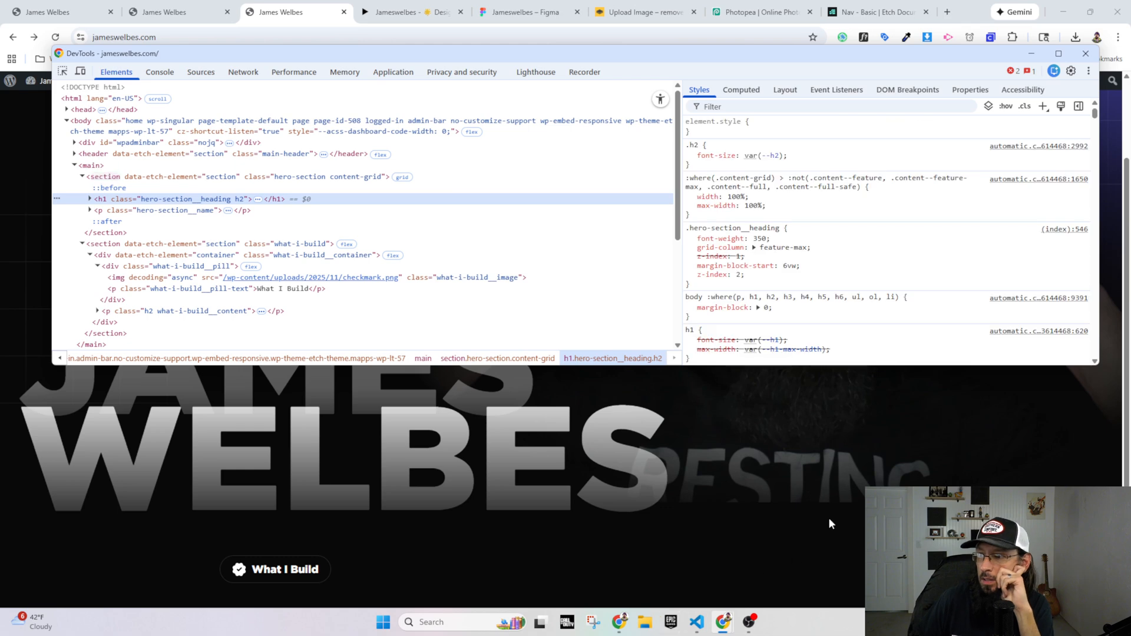
{"action": "key", "text": "F12"}
{"action": "scroll", "coordinate": [829, 517], "scroll_direction": "down", "scroll_amount": 1}
{"action": "scroll", "coordinate": [935, 447], "scroll_direction": "down", "scroll_amount": 2}
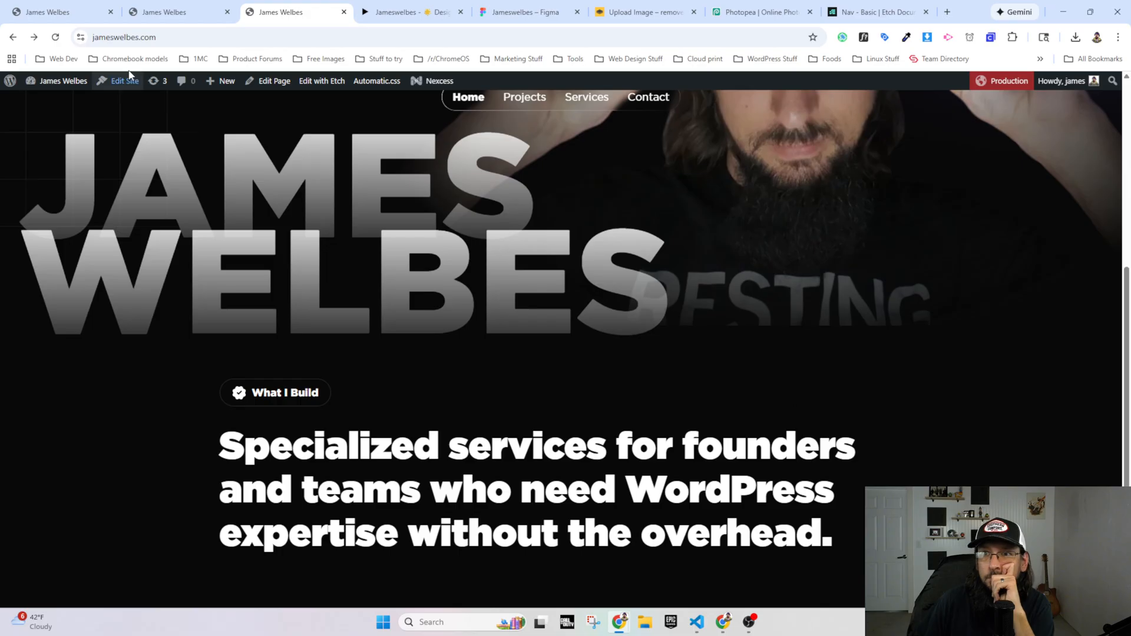
{"action": "left_click", "coordinate": [55, 38]}
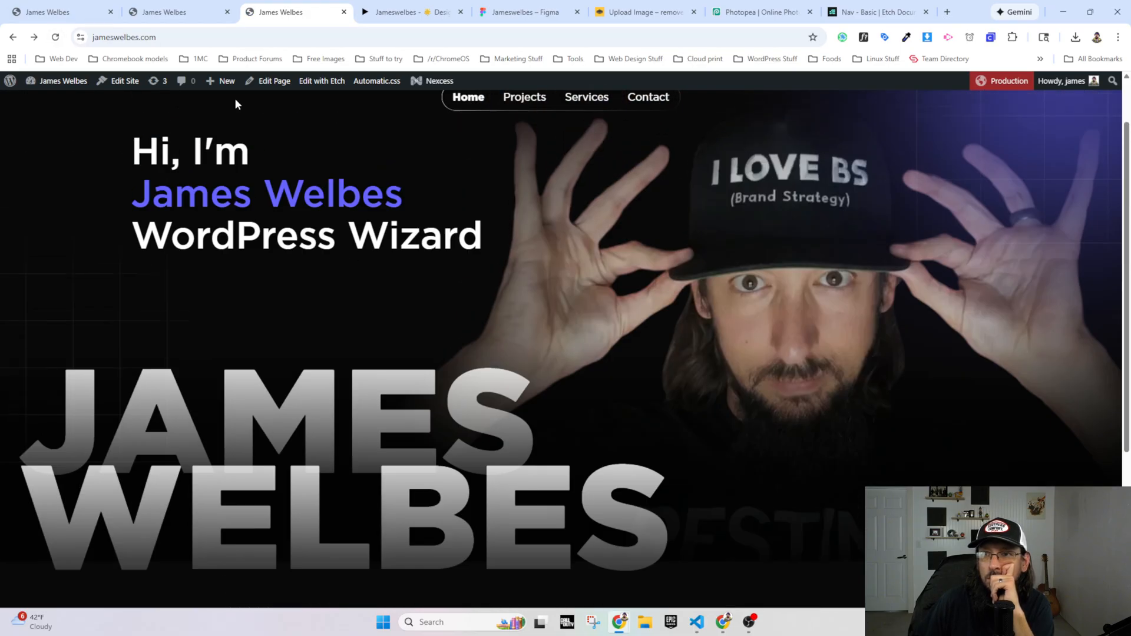
Step: Set the 10% and 15% gradient stops of .hero-section__overlay in Etch to #080808c9
{"action": "key", "text": "ctrl+shift+Tab"}
{"action": "left_click", "coordinate": [90, 101]}
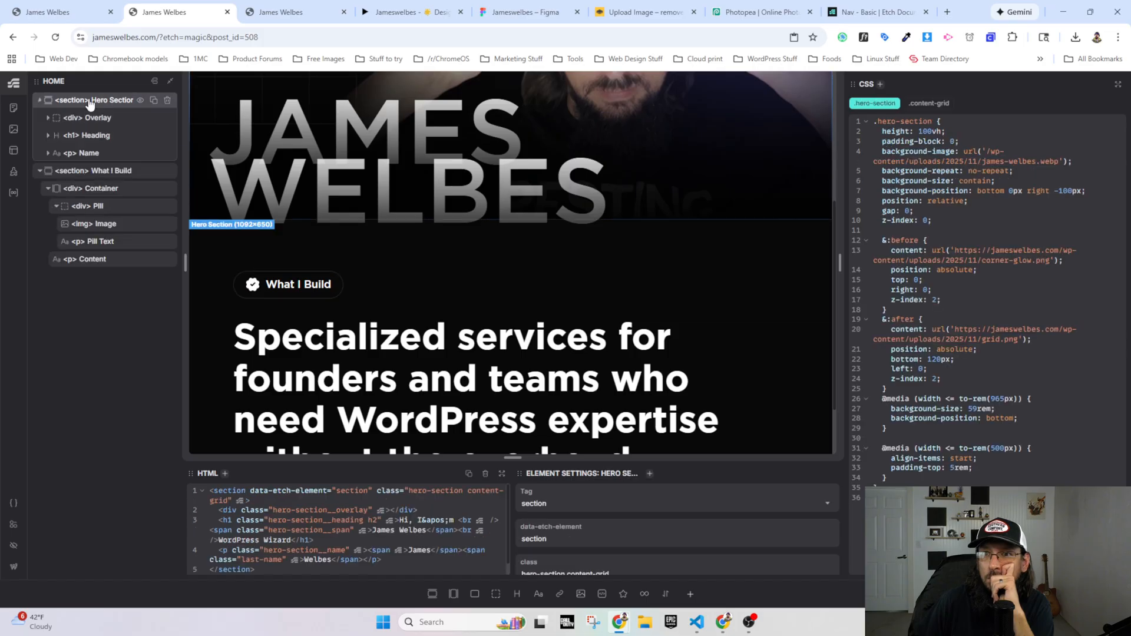
{"action": "left_click", "coordinate": [88, 117]}
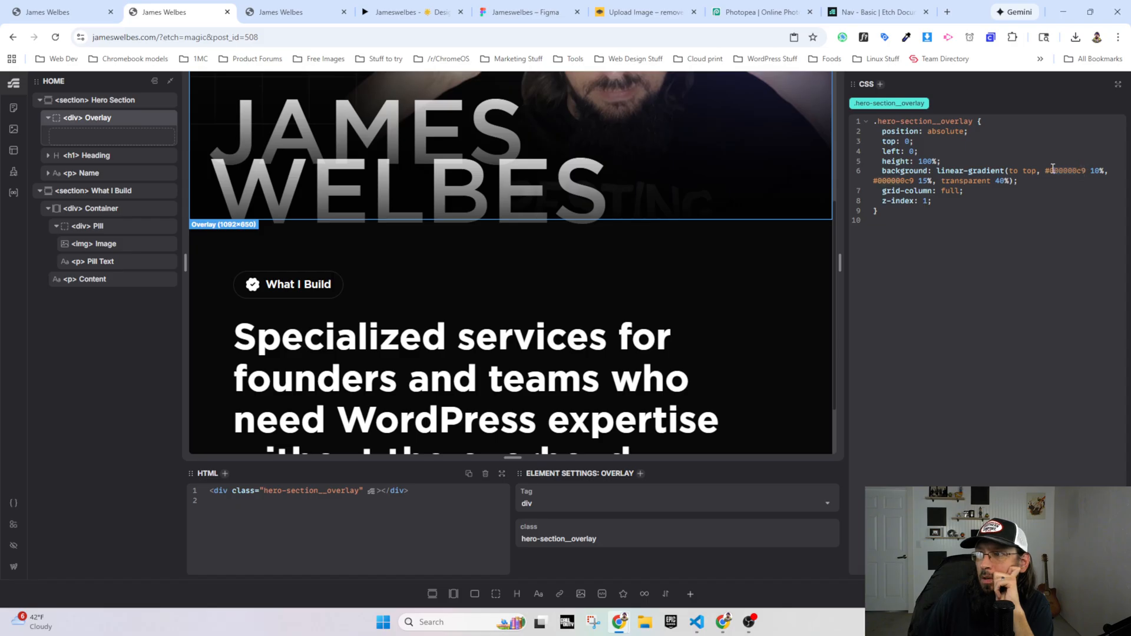
{"action": "left_click", "coordinate": [1069, 177]}
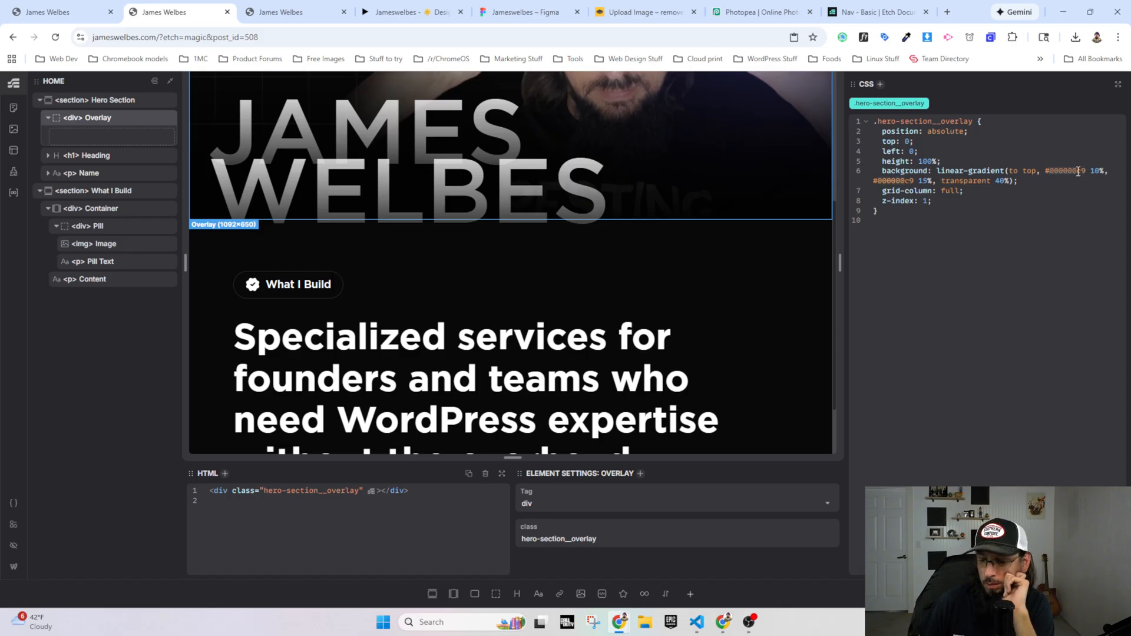
{"action": "key", "text": "BackSpace"}
{"action": "key", "text": "BackSpace"}
{"action": "type", "text": "0808"}
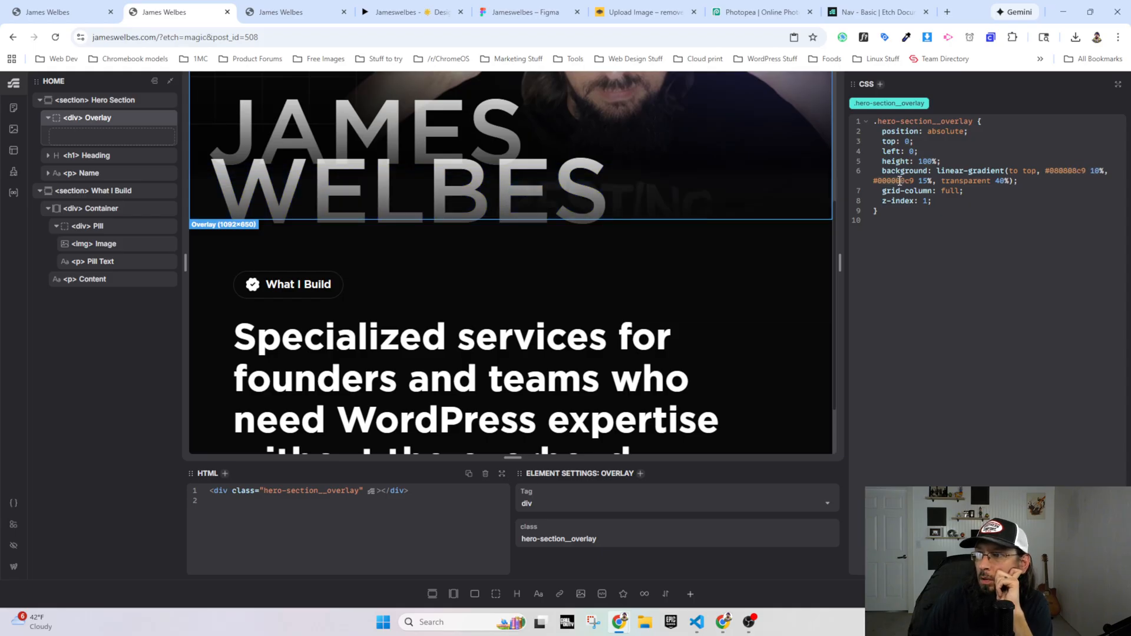
{"action": "type", "text": "0808"}
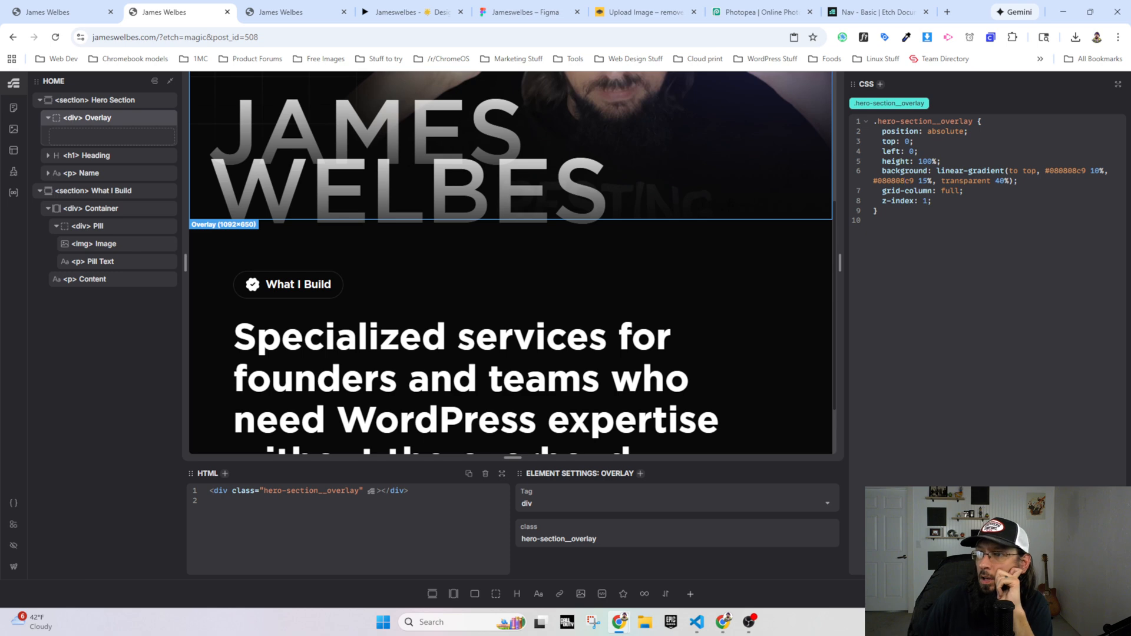
Step: Reload the live homepage and compare the hero-to-services transition with the Figma prototype
{"action": "left_click", "coordinate": [287, 19]}
{"action": "left_click", "coordinate": [55, 37]}
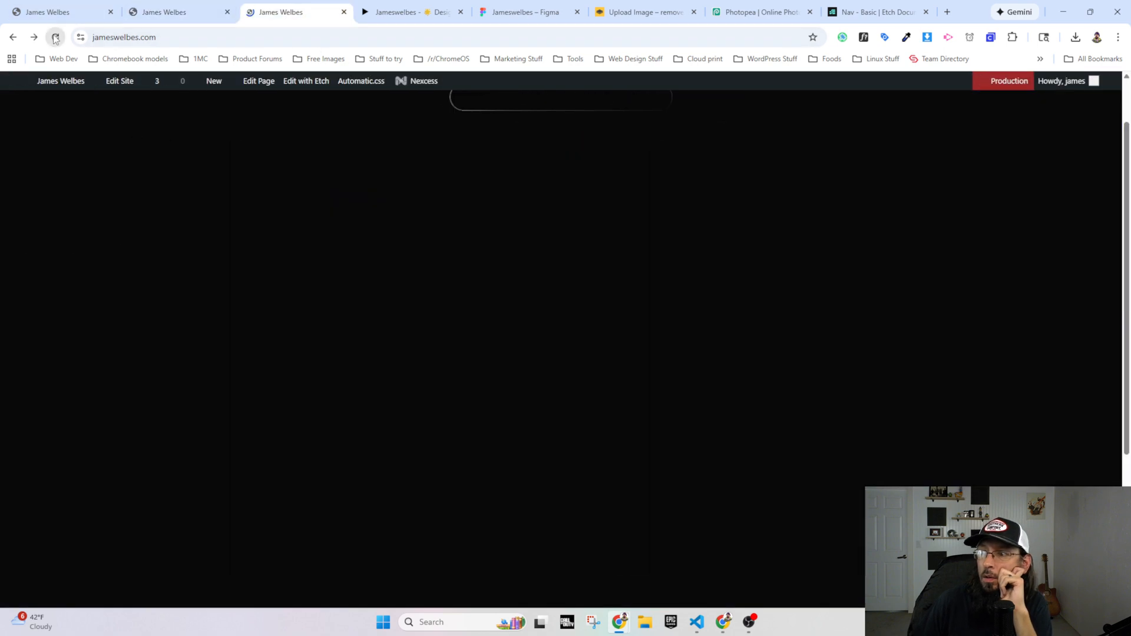
{"action": "scroll", "coordinate": [812, 417], "scroll_direction": "down", "scroll_amount": 3}
{"action": "scroll", "coordinate": [884, 409], "scroll_direction": "down", "scroll_amount": 1}
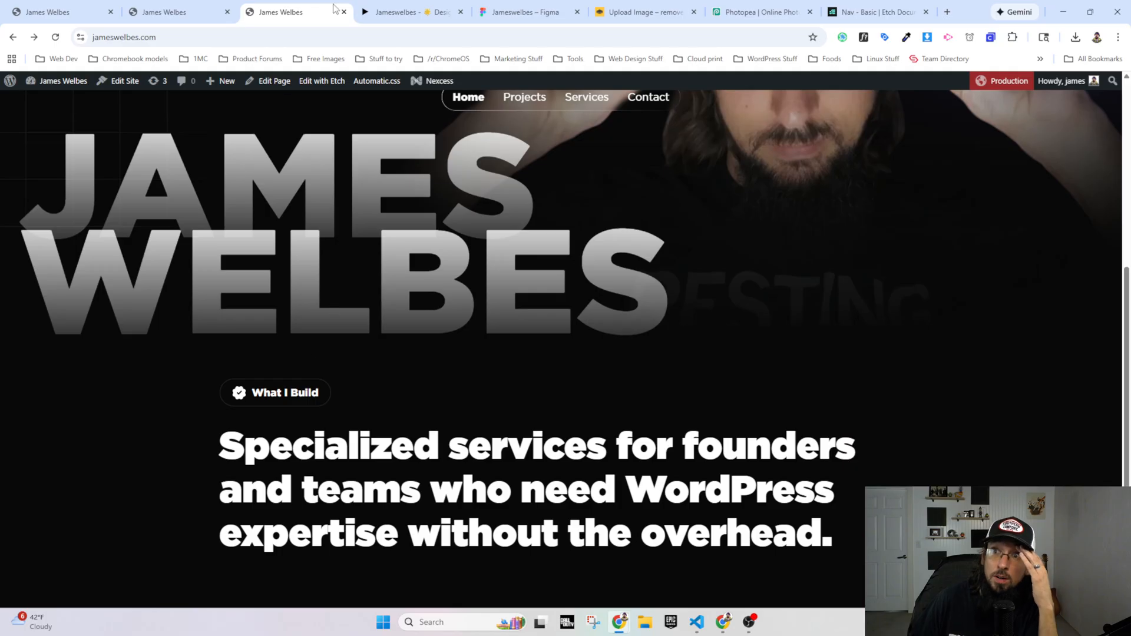
{"action": "left_click", "coordinate": [372, 12]}
{"action": "scroll", "coordinate": [418, 274], "scroll_direction": "up", "scroll_amount": 3}
{"action": "scroll", "coordinate": [348, 414], "scroll_direction": "down", "scroll_amount": 3}
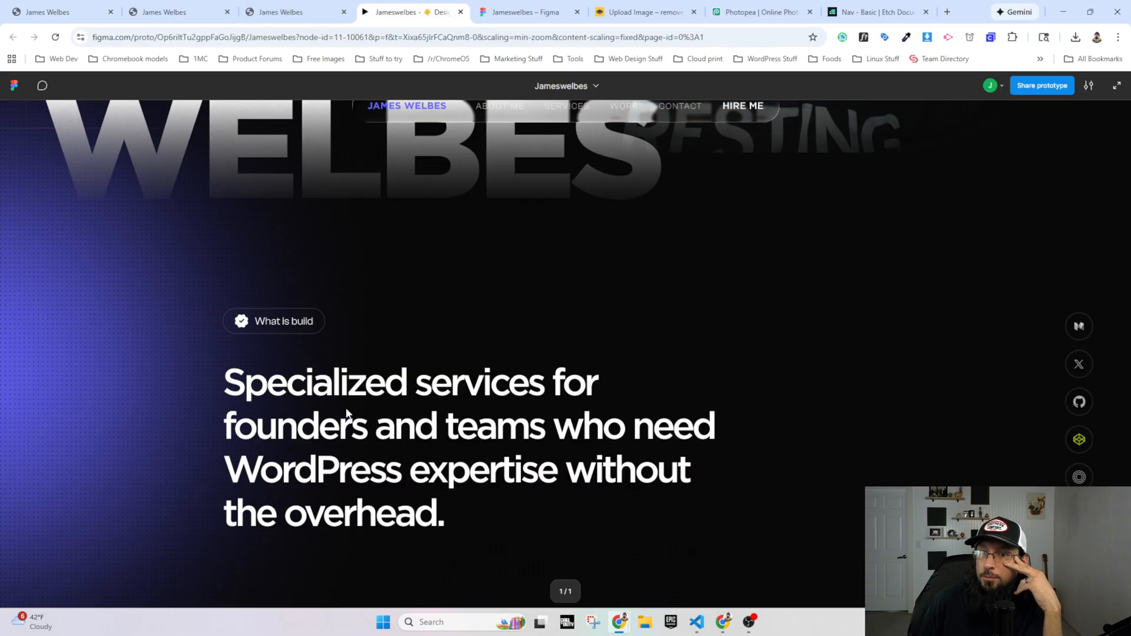
{"action": "left_click", "coordinate": [290, 12]}
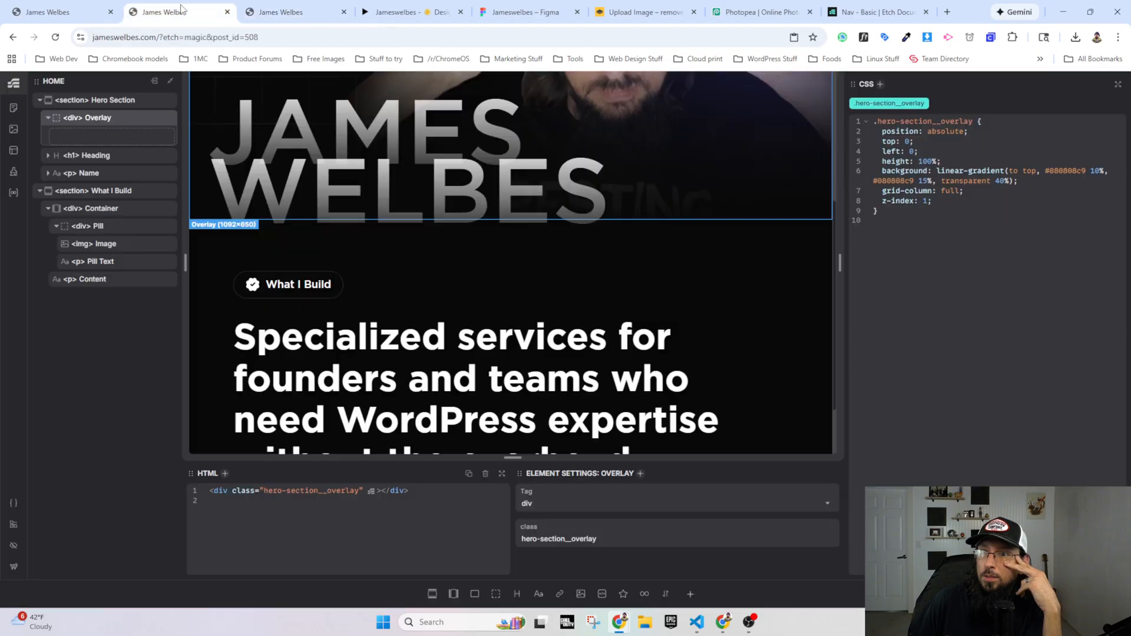
Step: Leave the Test page's Etch editor and go back to the WordPress admin's Pages list
{"action": "left_click", "coordinate": [178, 10]}
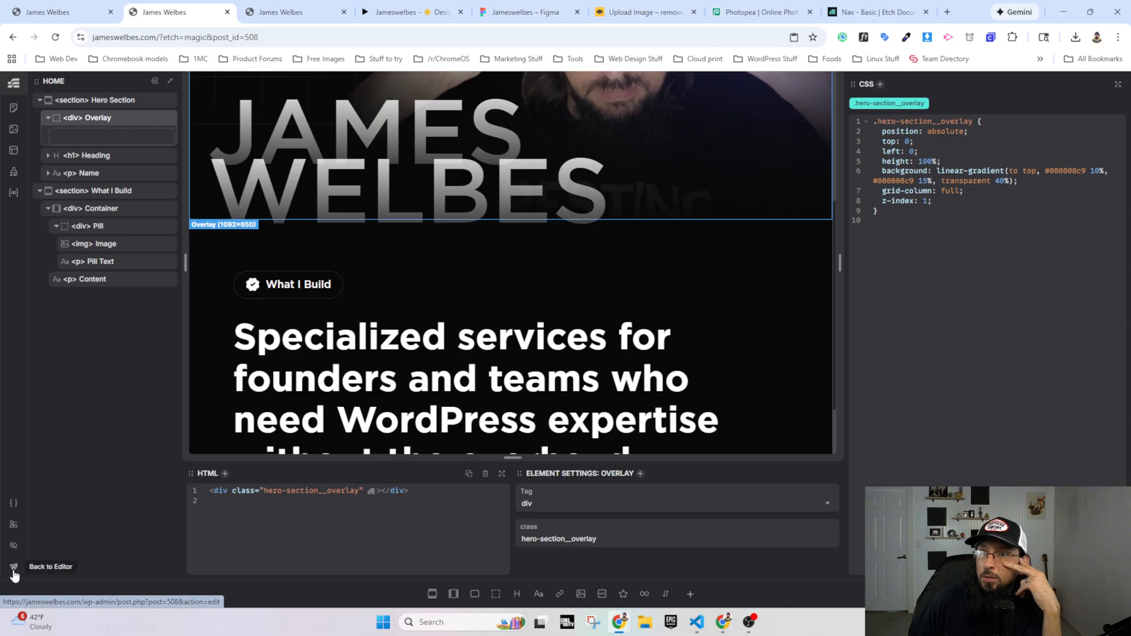
{"action": "left_click", "coordinate": [63, 10]}
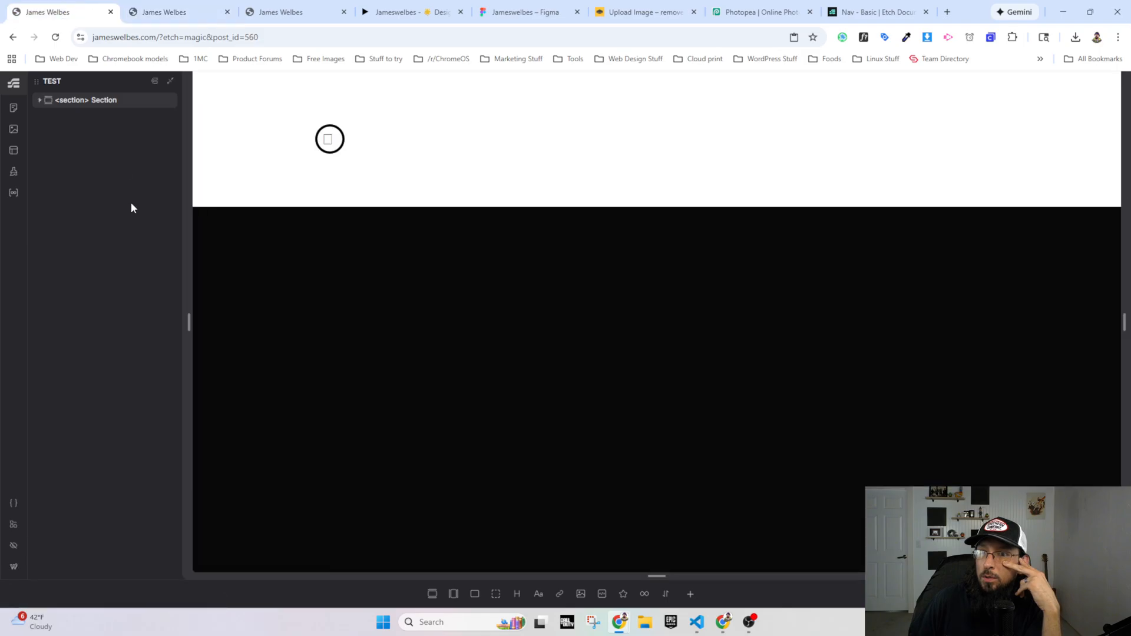
{"action": "left_click", "coordinate": [14, 566]}
{"action": "left_click", "coordinate": [616, 111]}
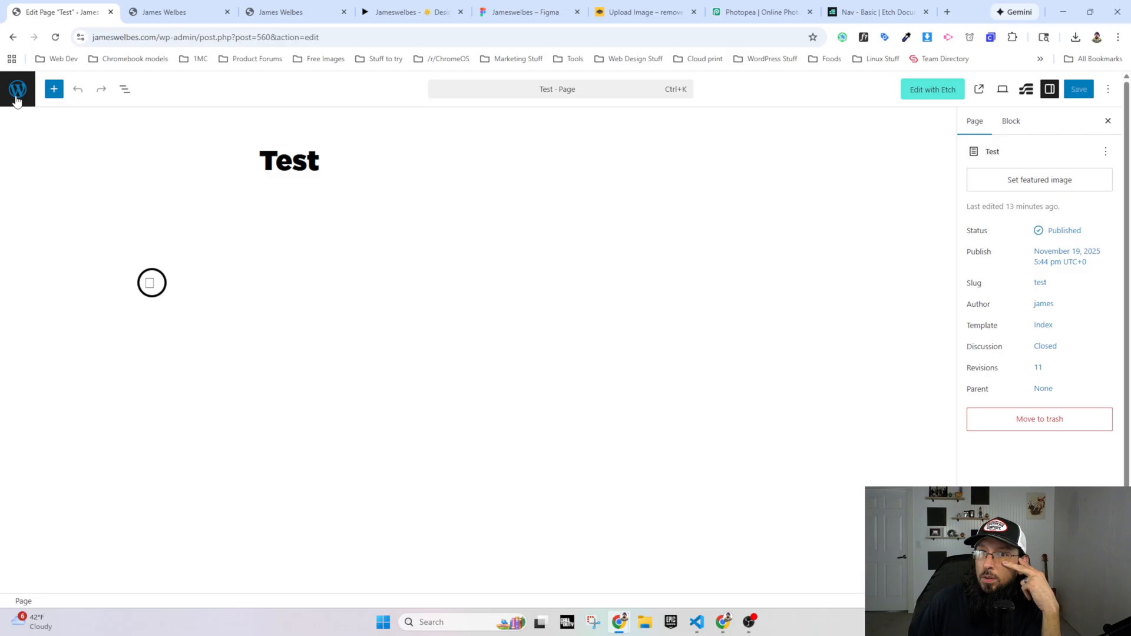
{"action": "left_click", "coordinate": [17, 97]}
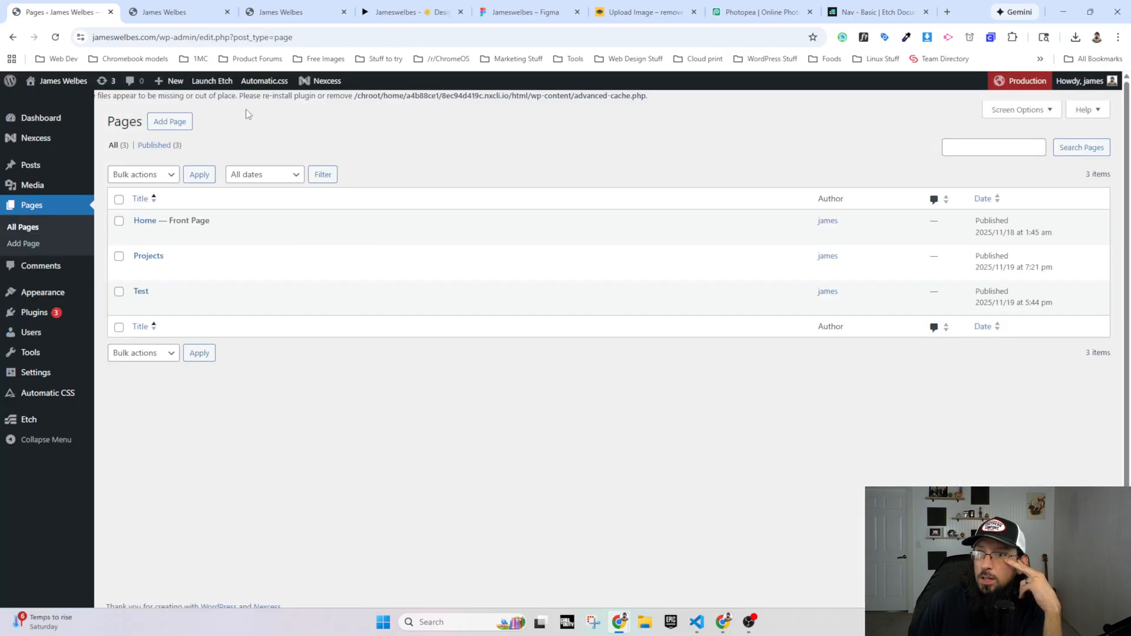
Step: Check the W3 Total Cache error text above the Pages list and open the screen for adding a WordPress plugin
{"action": "left_click_drag", "start_coordinate": [228, 96], "coordinate": [658, 100]}
{"action": "left_click", "coordinate": [481, 98]}
{"action": "mouse_move", "coordinate": [149, 81]}
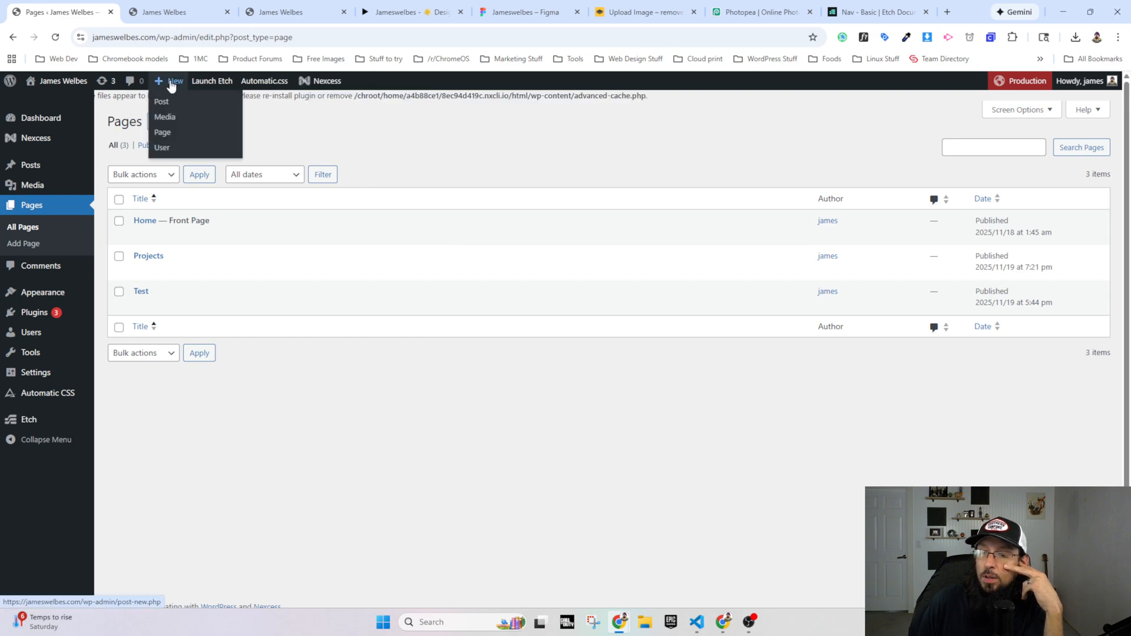
{"action": "mouse_move", "coordinate": [35, 312]}
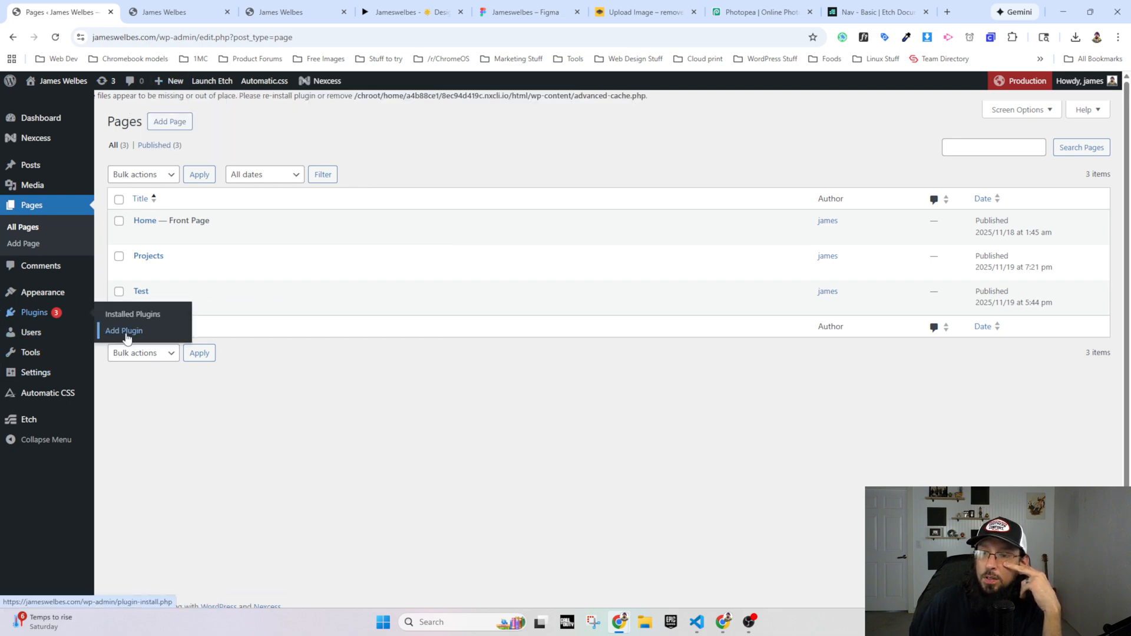
{"action": "left_click", "coordinate": [141, 330]}
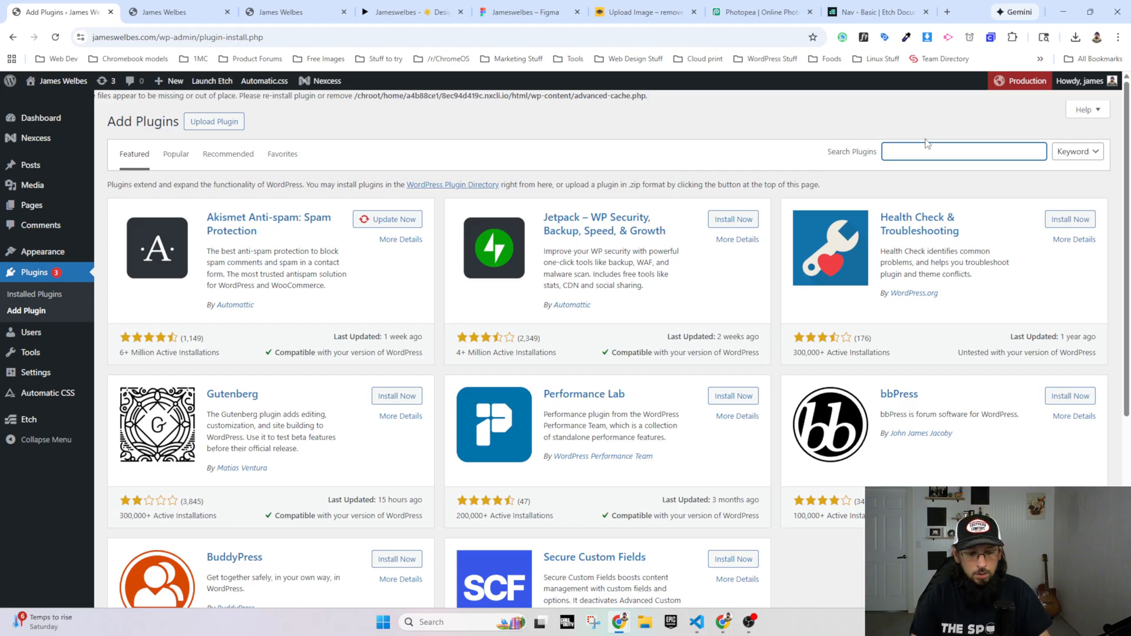
Step: Search the WordPress plugin directory for "w3 total cache" and for the broader term "cache"
{"action": "type", "text": "w3 total cache"}
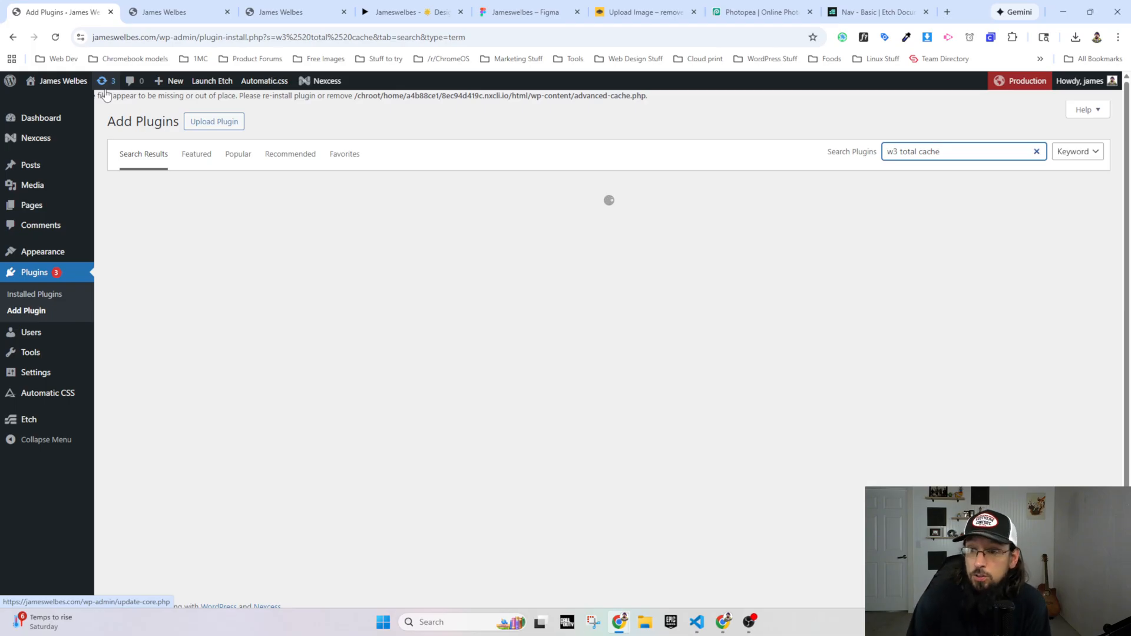
{"action": "key", "text": "BackSpace"}
{"action": "key", "text": "BackSpace"}
{"action": "key", "text": "BackSpace"}
{"action": "key", "text": "BackSpace"}
{"action": "key", "text": "BackSpace"}
{"action": "key", "text": "BackSpace"}
{"action": "key", "text": "BackSpace"}
{"action": "key", "text": "BackSpace"}
{"action": "key", "text": "BackSpace"}
{"action": "key", "text": "BackSpace"}
{"action": "key", "text": "BackSpace"}
{"action": "key", "text": "BackSpace"}
{"action": "key", "text": "BackSpace"}
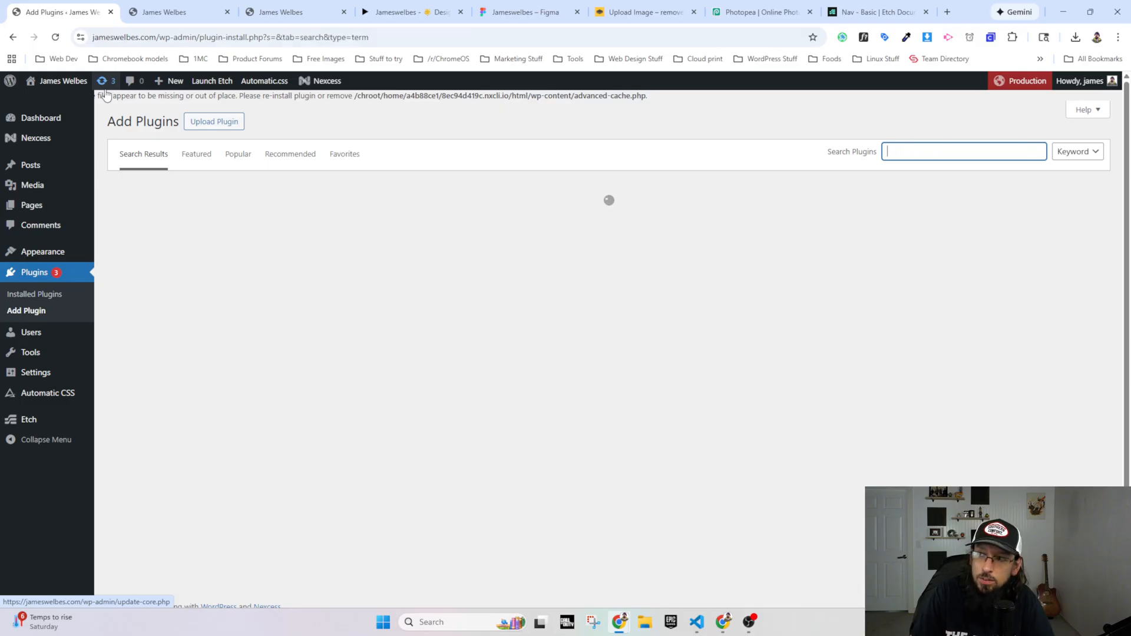
{"action": "type", "text": "cache"}
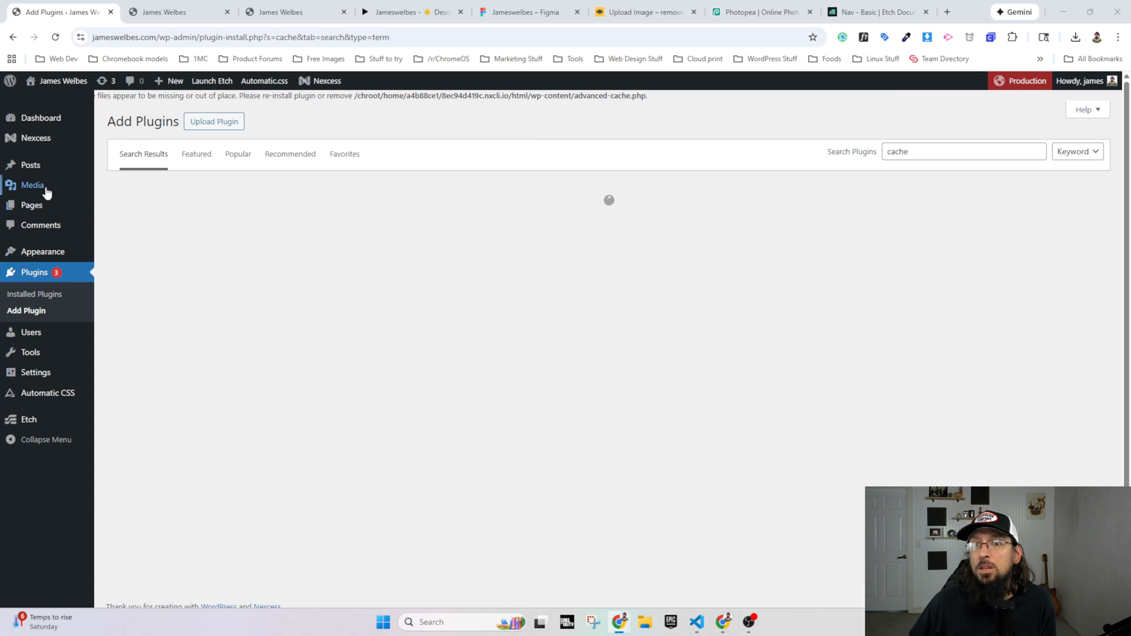
Step: Open the glow-left image from the Media Library and copy its file URL
{"action": "left_click", "coordinate": [33, 185]}
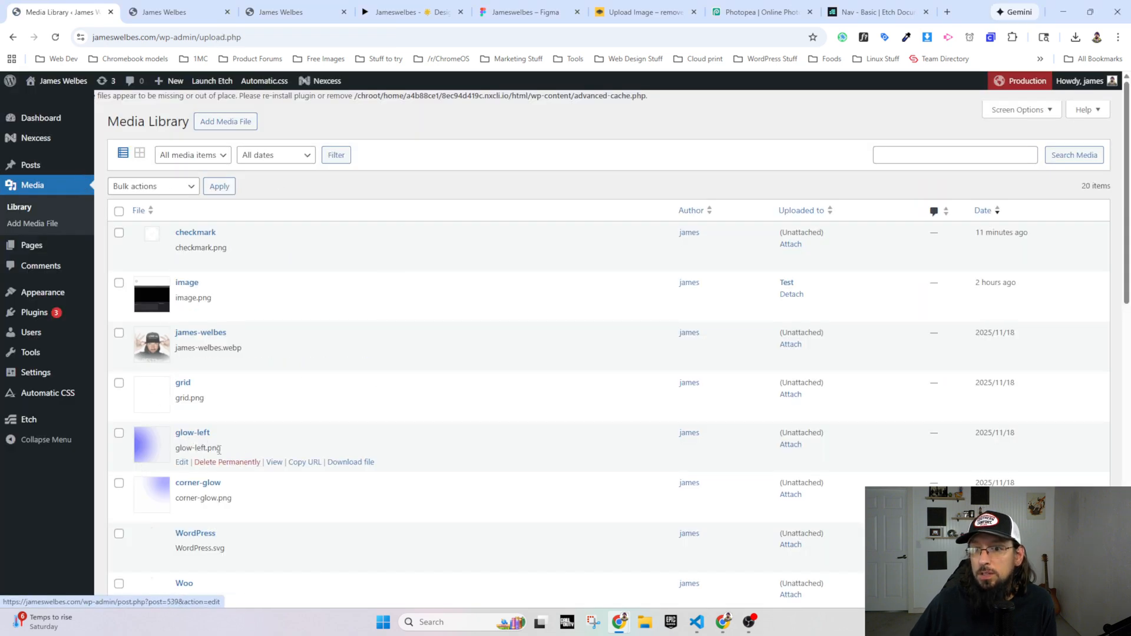
{"action": "left_click", "coordinate": [193, 434]}
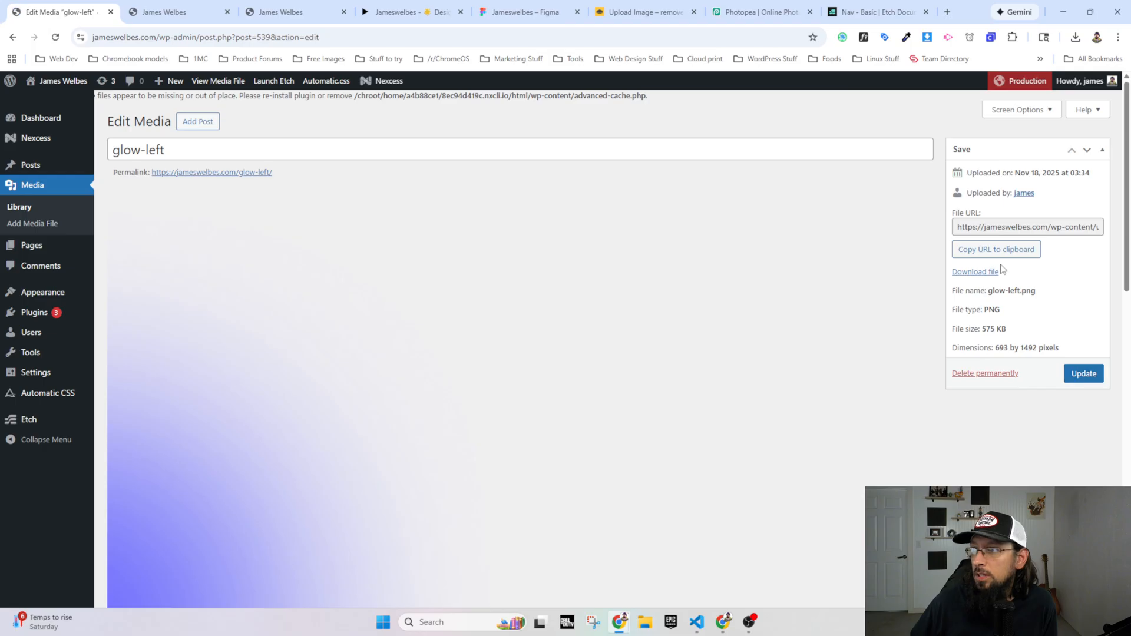
{"action": "left_click", "coordinate": [996, 249]}
Step: Return to the homepage's Etch editor and review the Hero Section's CSS, including its pseudo-element rules
{"action": "left_click", "coordinate": [141, 13]}
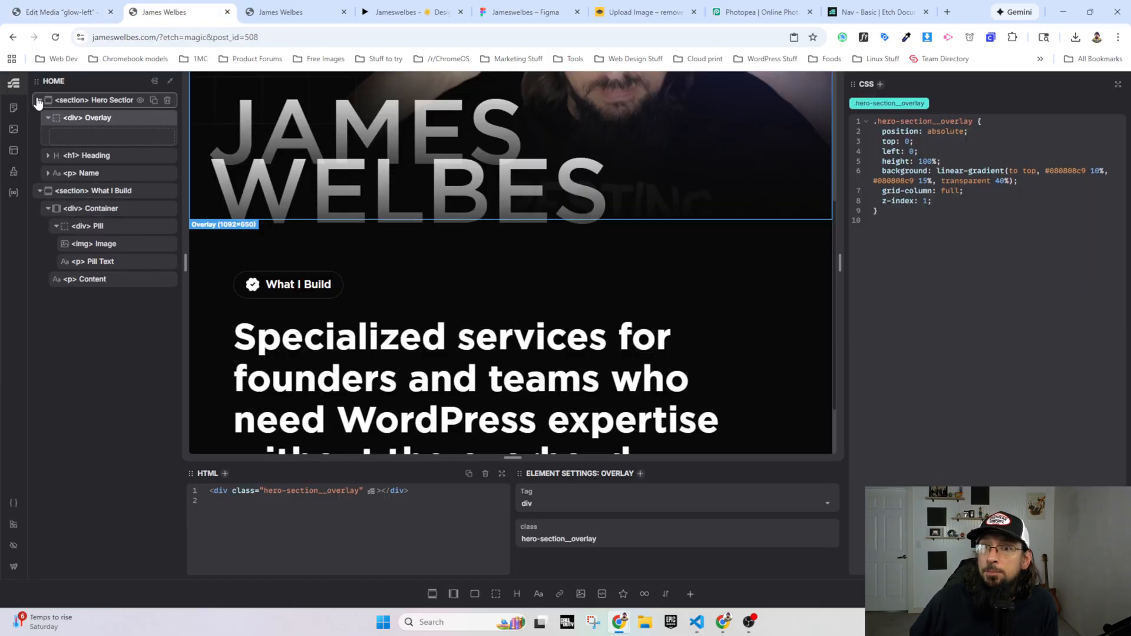
{"action": "left_click", "coordinate": [39, 101]}
{"action": "left_click", "coordinate": [84, 102]}
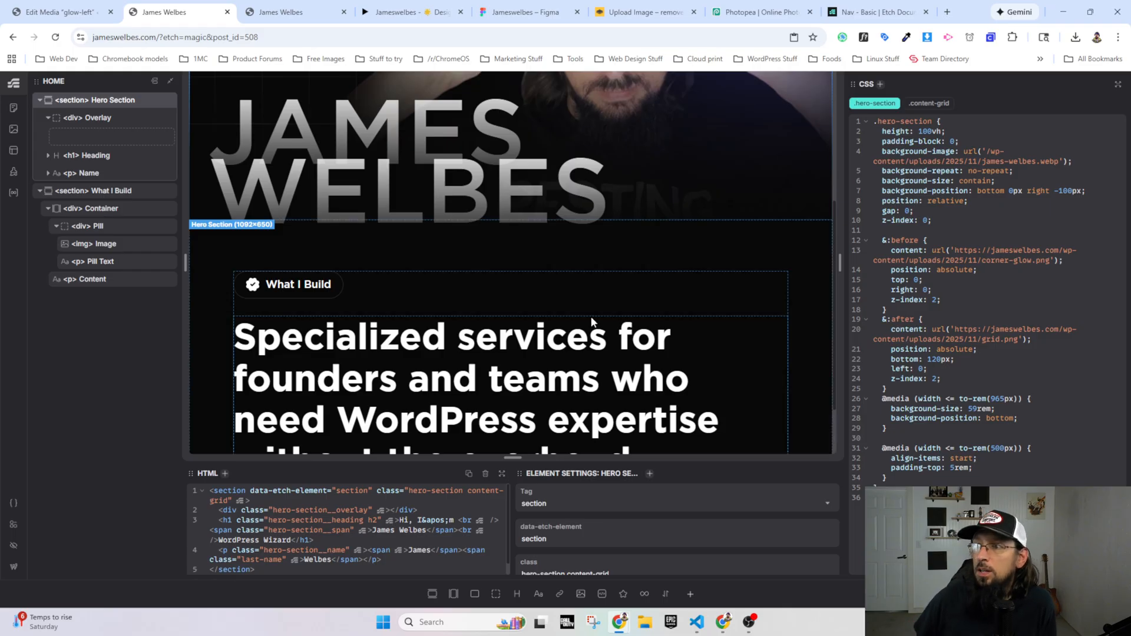
Step: Add an &:after rule with an empty content property to the .what-i-build class of the What I Build section
{"action": "left_click", "coordinate": [80, 191]}
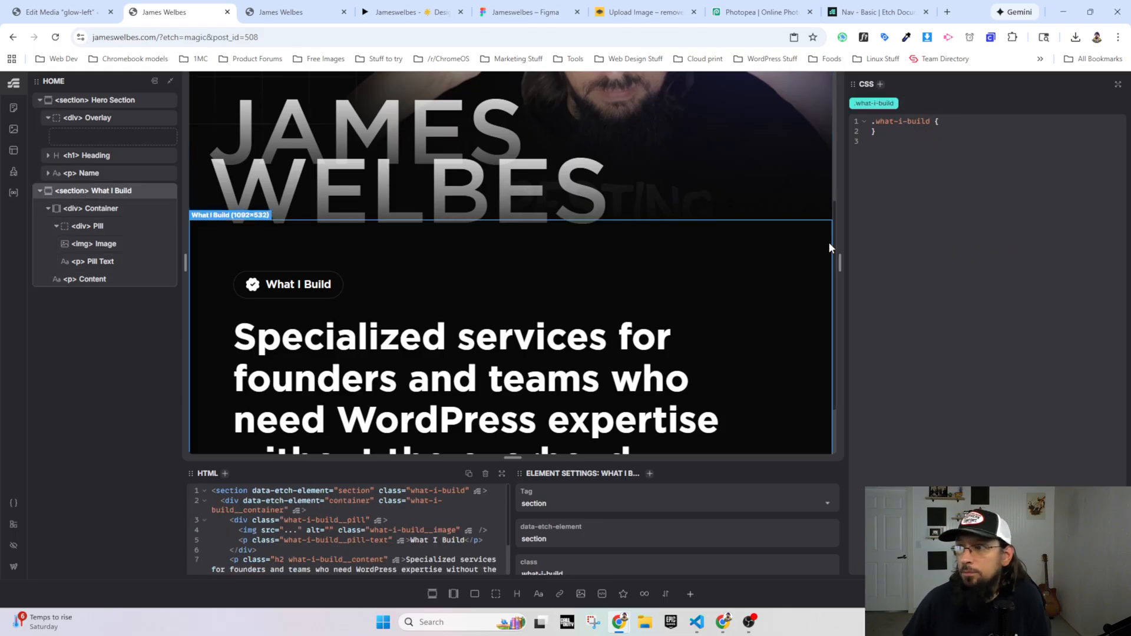
{"action": "left_click", "coordinate": [951, 120]}
{"action": "key", "text": "Return"}
{"action": "key", "text": "Return"}
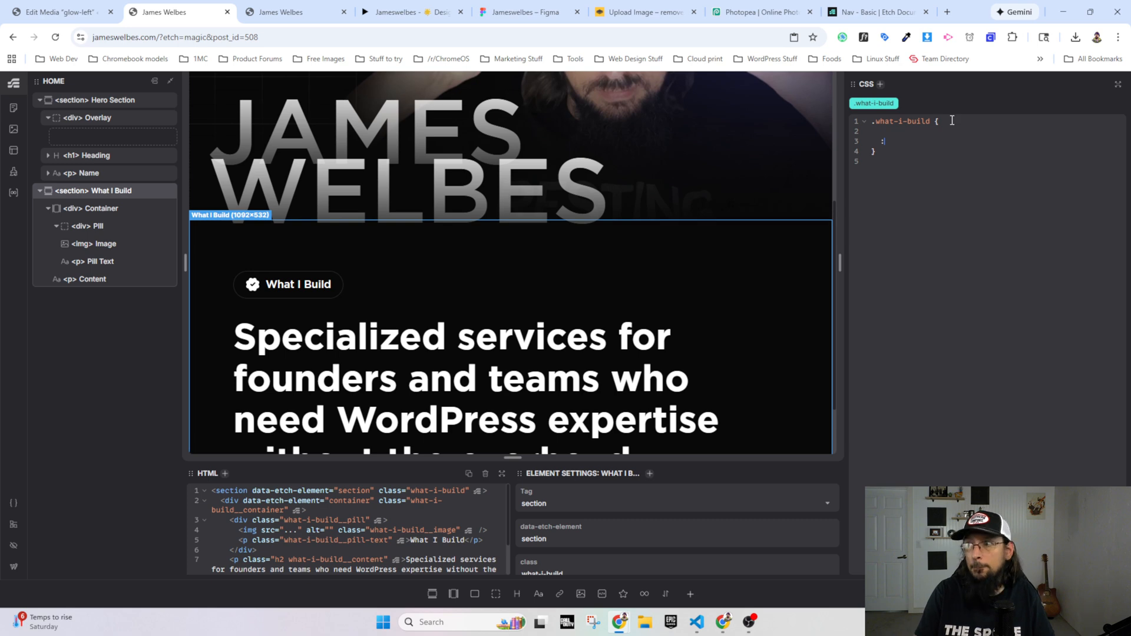
{"action": "type", "text": "&:after "}
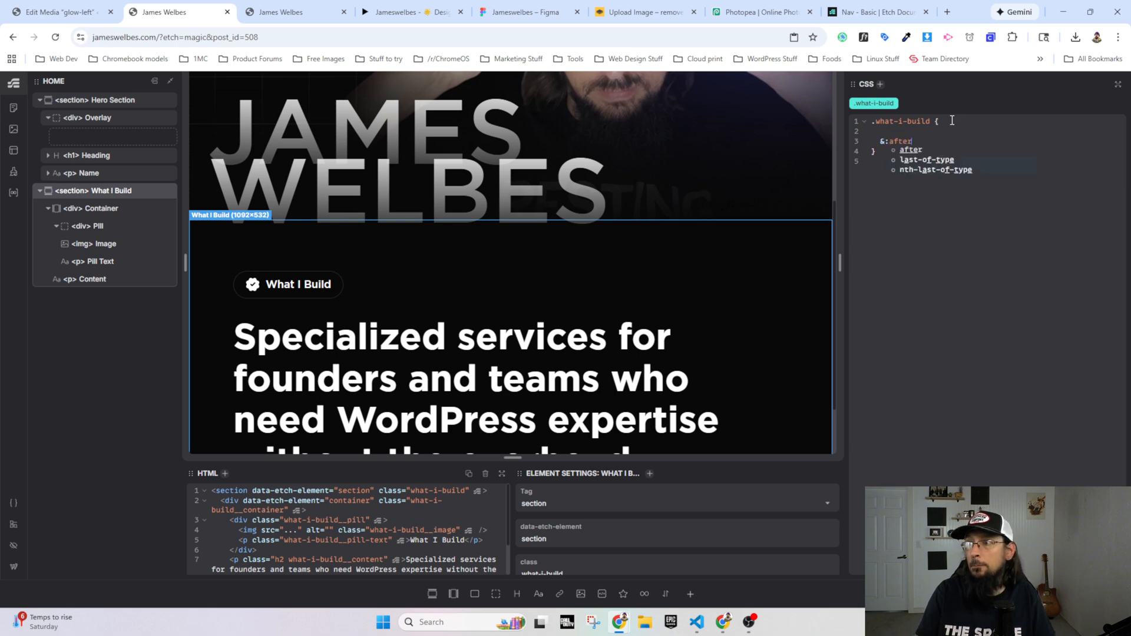
{"action": "type", "text": "{"}
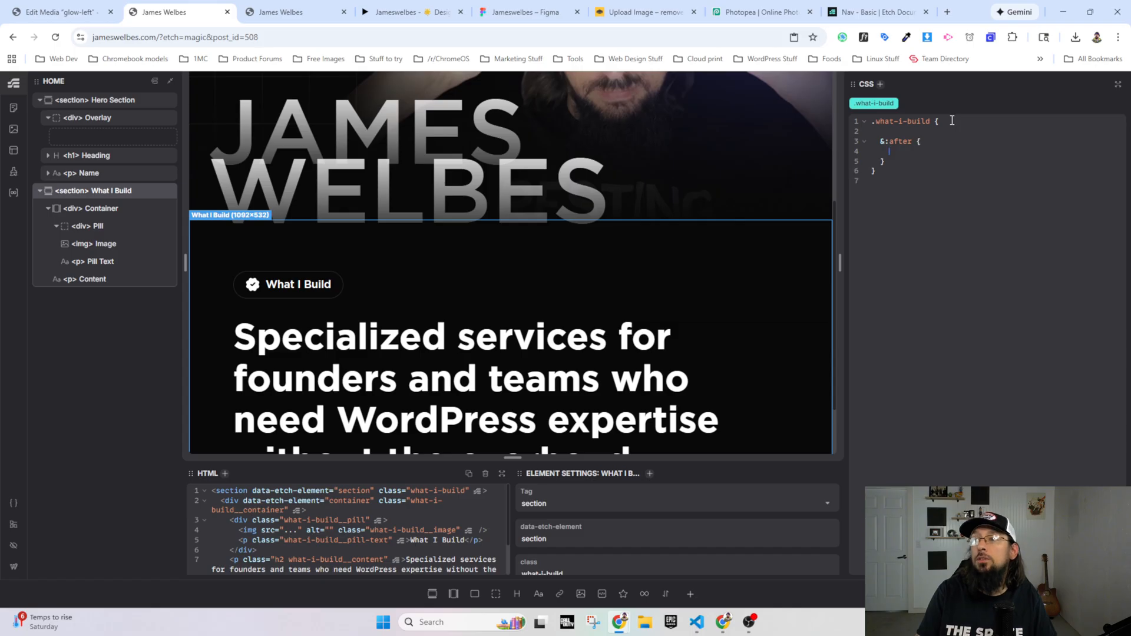
{"action": "type", "text": "pacontent:"}
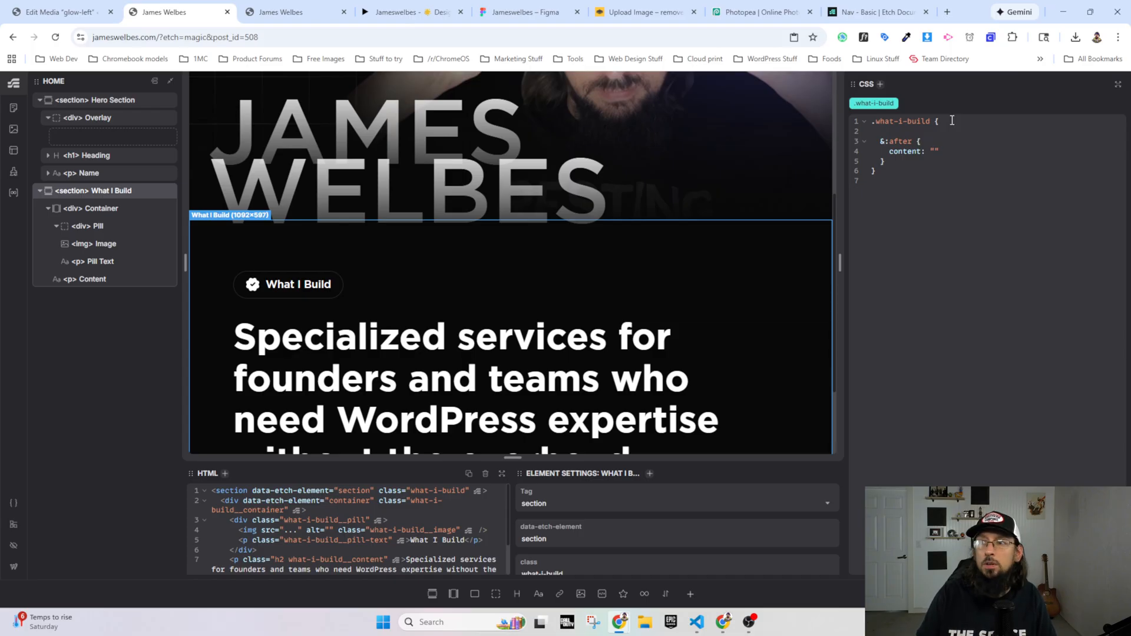
Step: Using the Hero Section's CSS as reference, set the .what-i-build &:after content to url('/wp-content/uploads/2025/11/glow-left.png')
{"action": "left_click", "coordinate": [112, 100]}
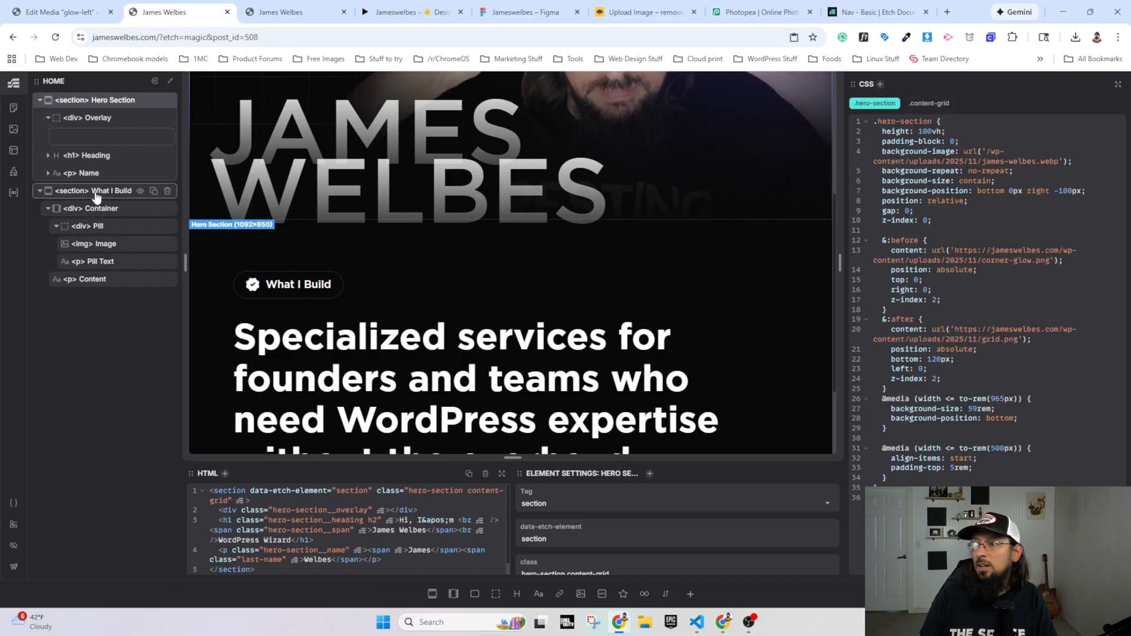
{"action": "left_click", "coordinate": [97, 195]}
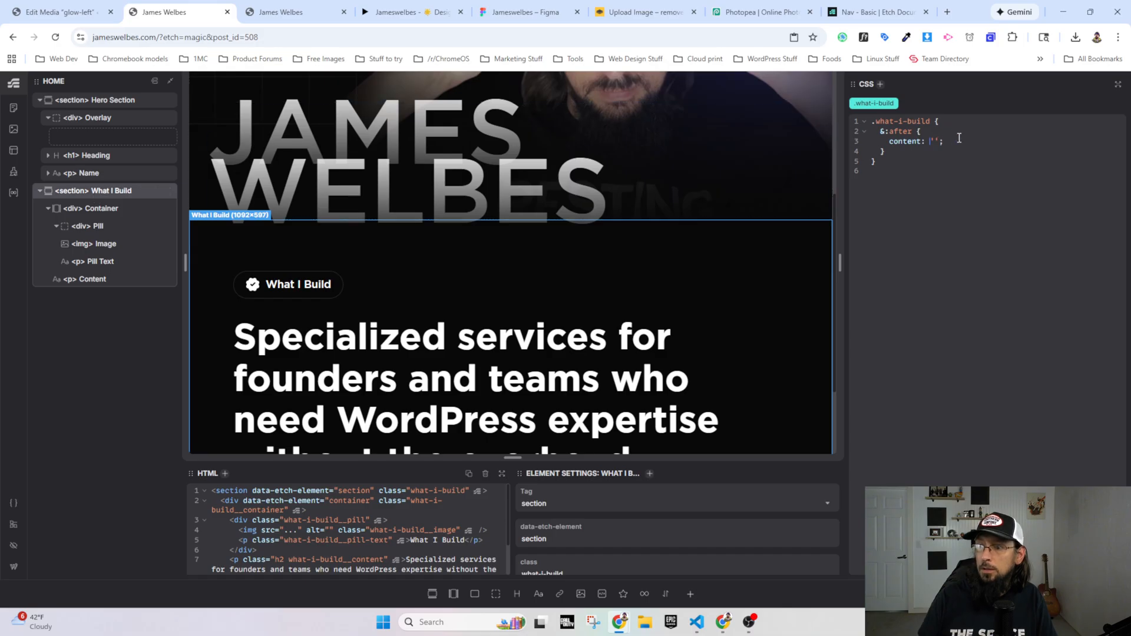
{"action": "type", "text": "url"}
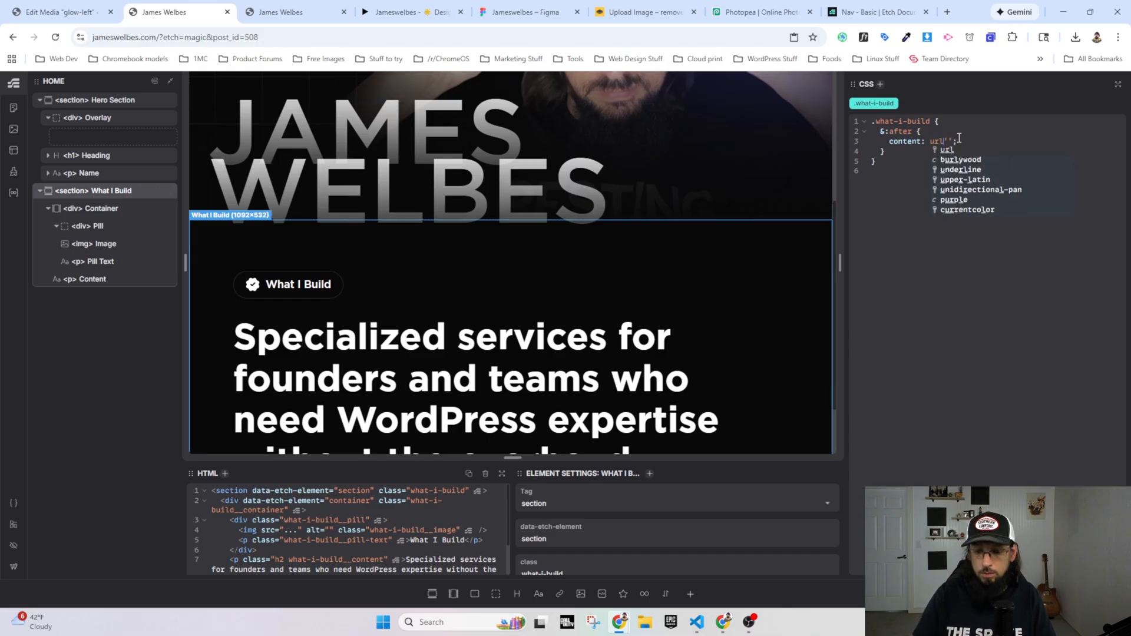
{"action": "type", "text": "(''"}
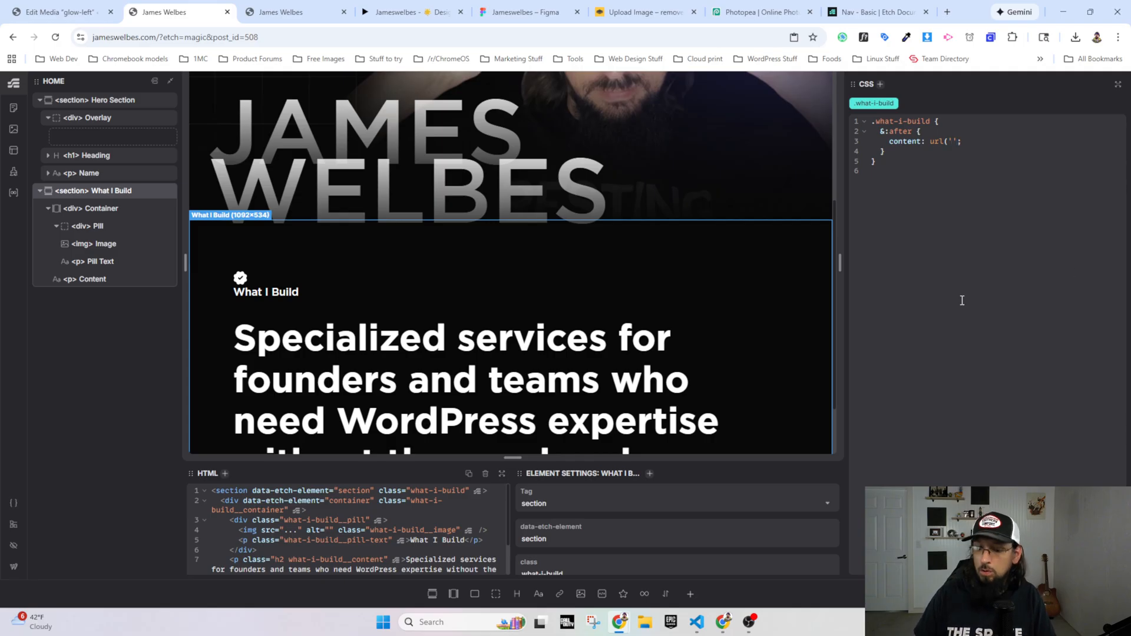
{"action": "type", "text": ")"}
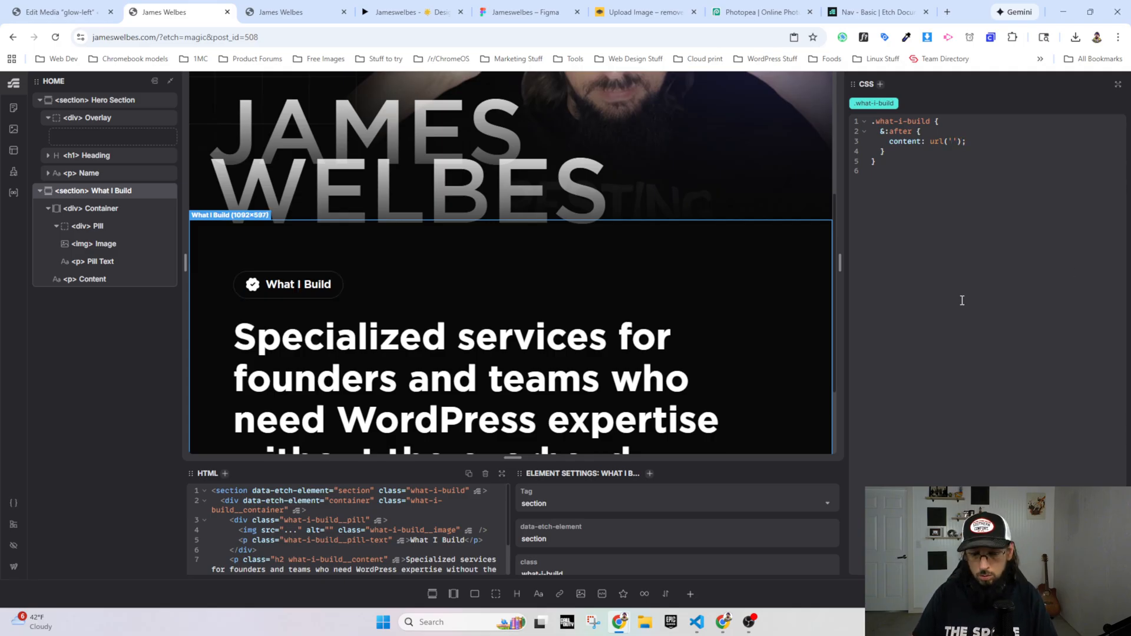
{"action": "key", "text": "ctrl+v"}
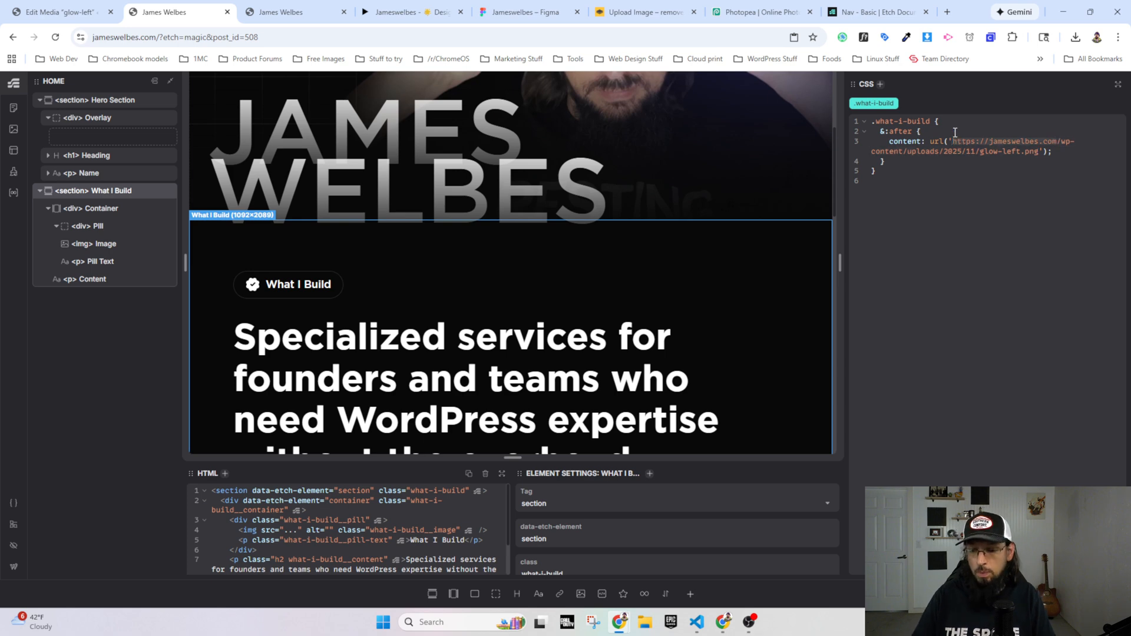
{"action": "key", "text": "BackSpace"}
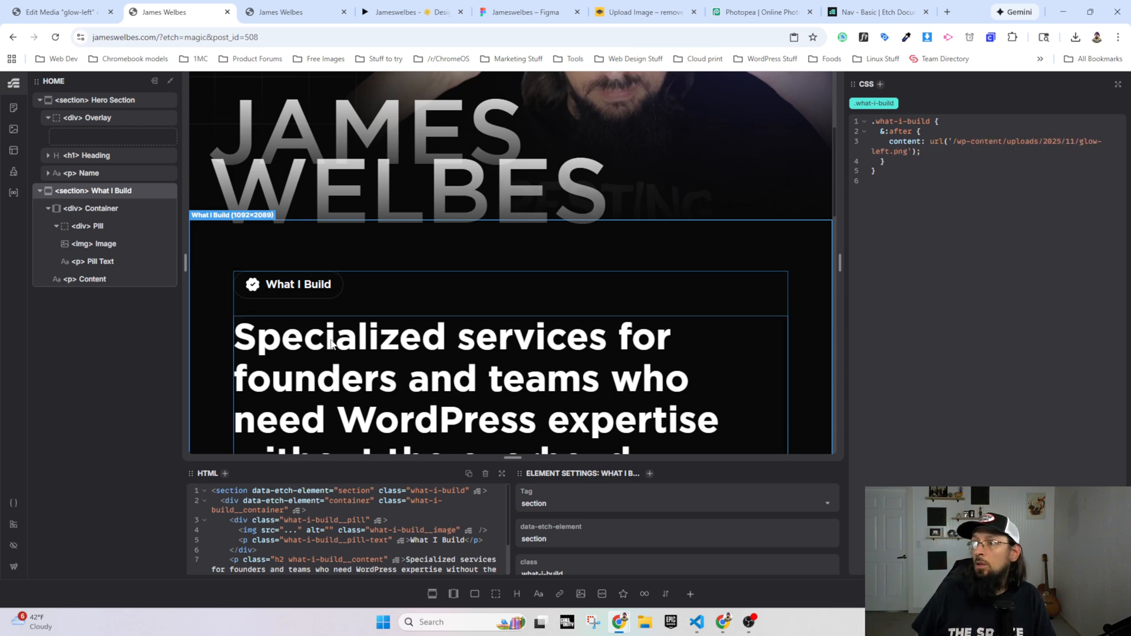
Step: Check the glow image's placement in the preview and add position: absolute to the .what-i-build &:after rule
{"action": "scroll", "coordinate": [229, 317], "scroll_direction": "down", "scroll_amount": 10}
{"action": "scroll", "coordinate": [252, 343], "scroll_direction": "down", "scroll_amount": 5}
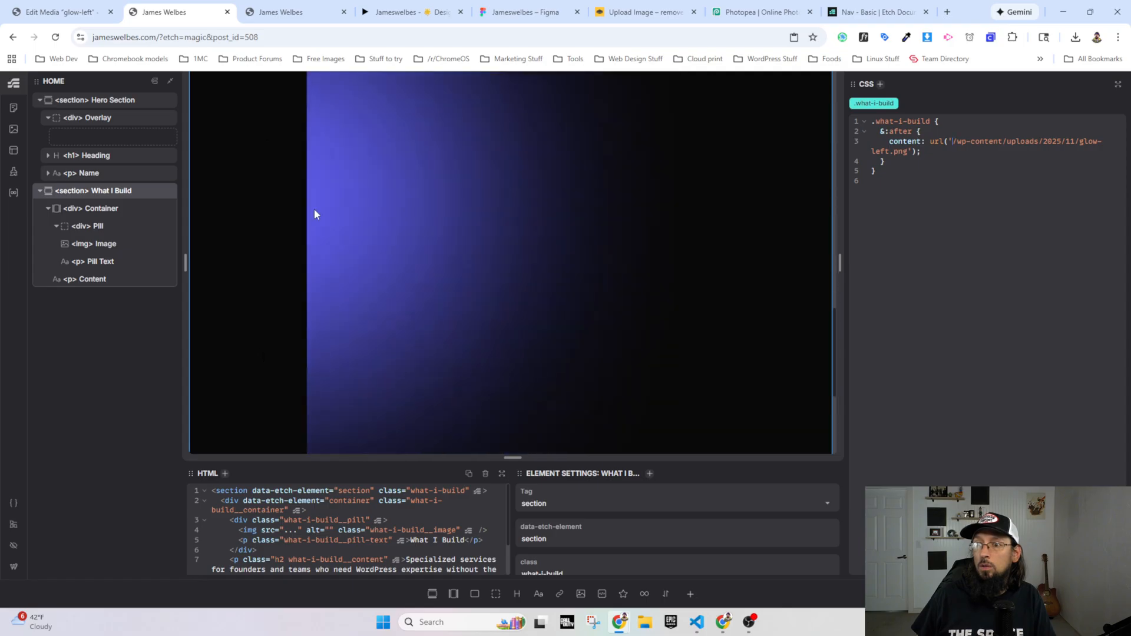
{"action": "scroll", "coordinate": [396, 312], "scroll_direction": "up", "scroll_amount": 4}
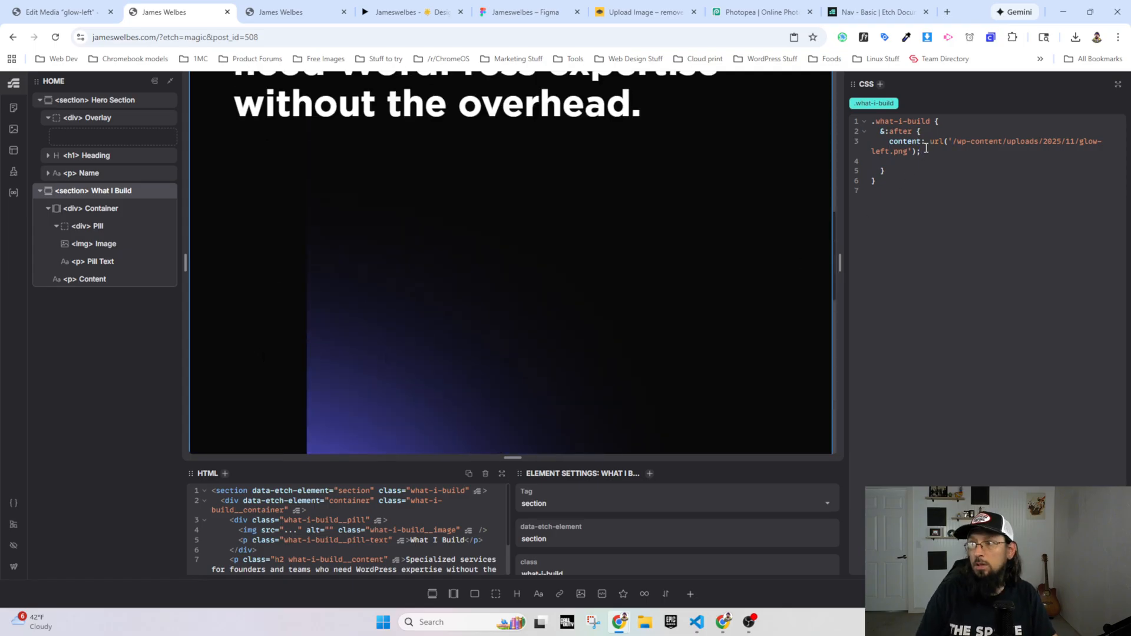
{"action": "type", "text": "position: abso"}
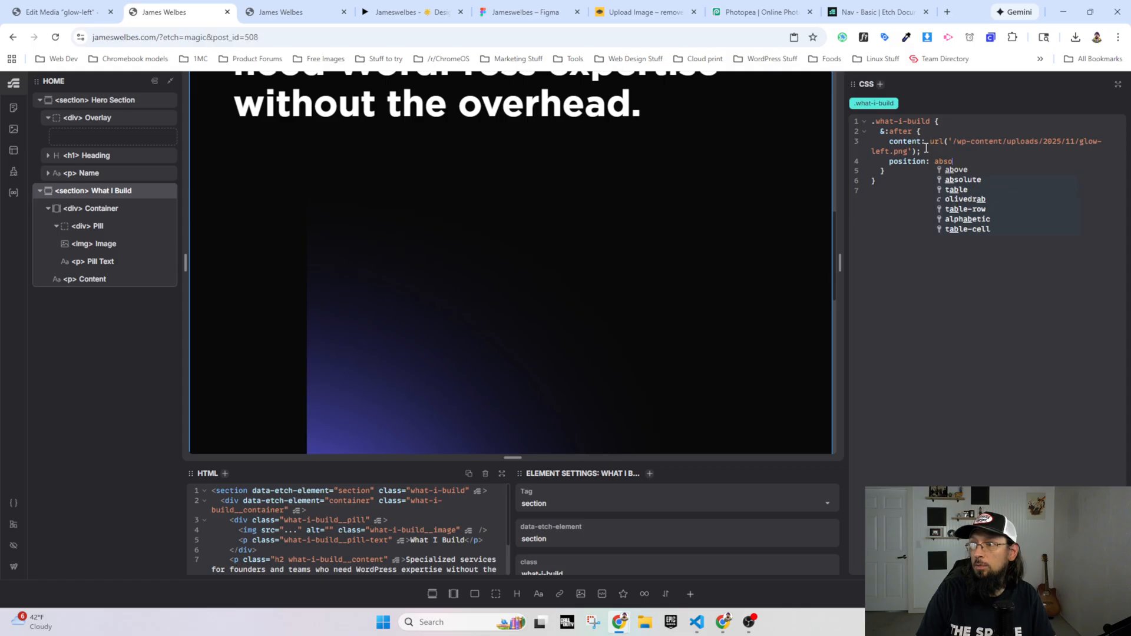
{"action": "type", "text": "lute;"}
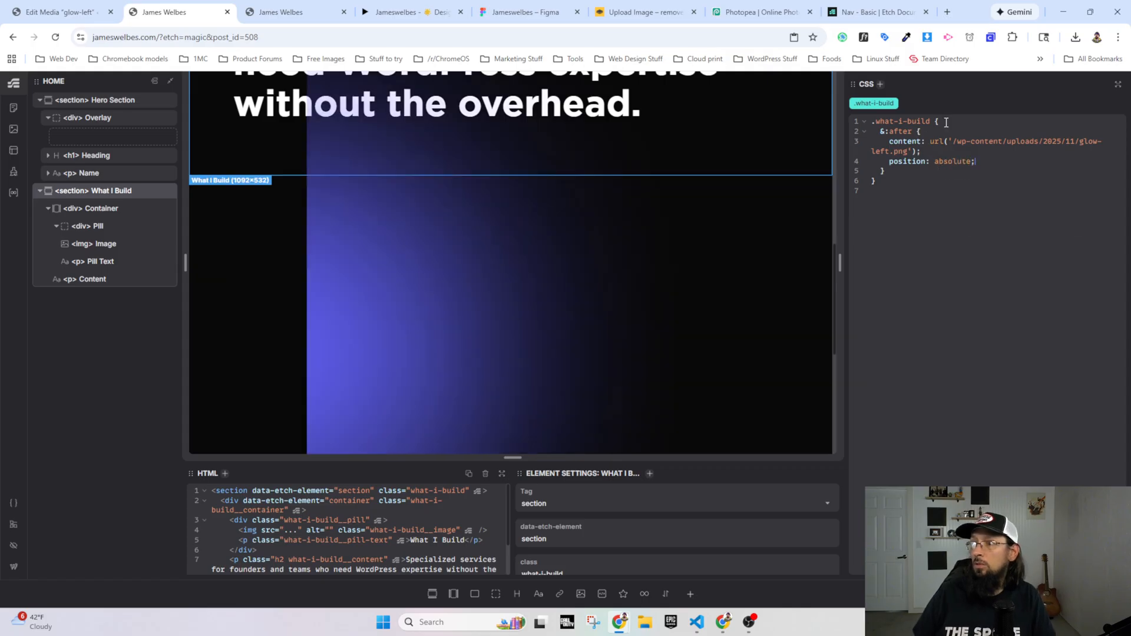
Step: Add position: relative to the .what-i-build class above its &:after rule
{"action": "left_click", "coordinate": [946, 122]}
{"action": "key", "text": "Return"}
Step: Add left: 0 and top: 0 to the .what-i-build &:after rule and check the glow's placement in the preview
{"action": "type", "text": "pjosition"}
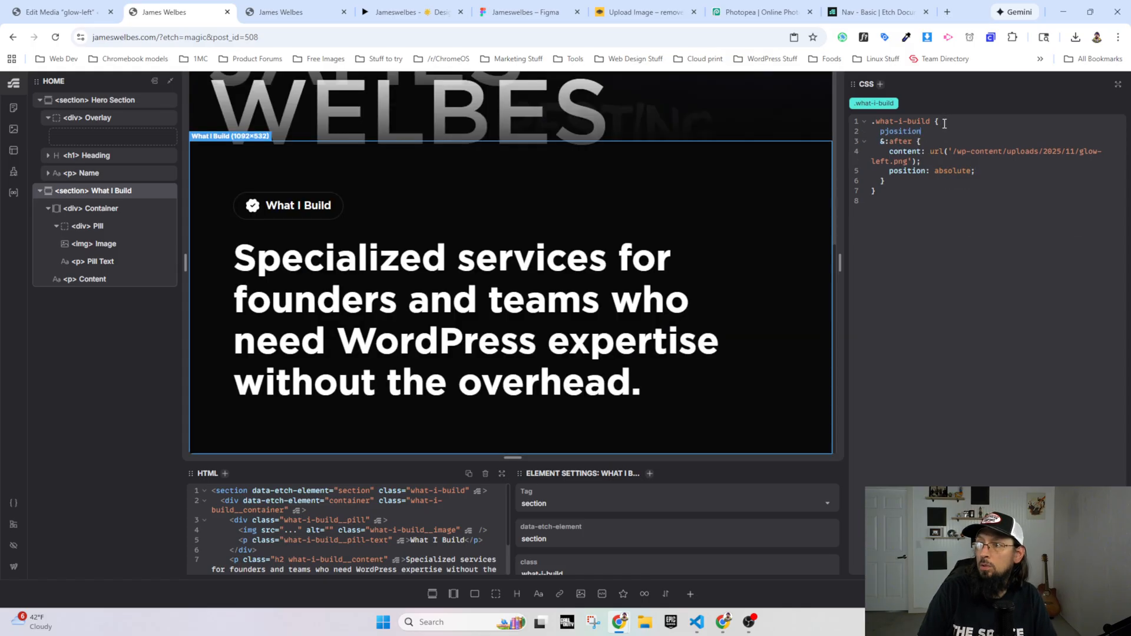
{"action": "type", "text": "sition: relative;"}
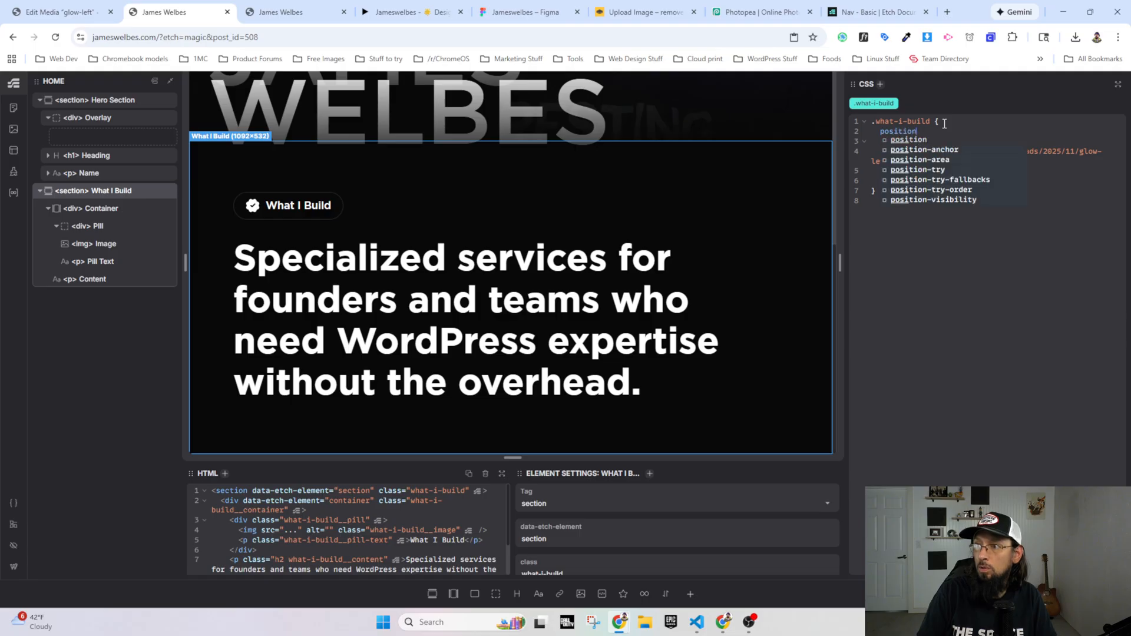
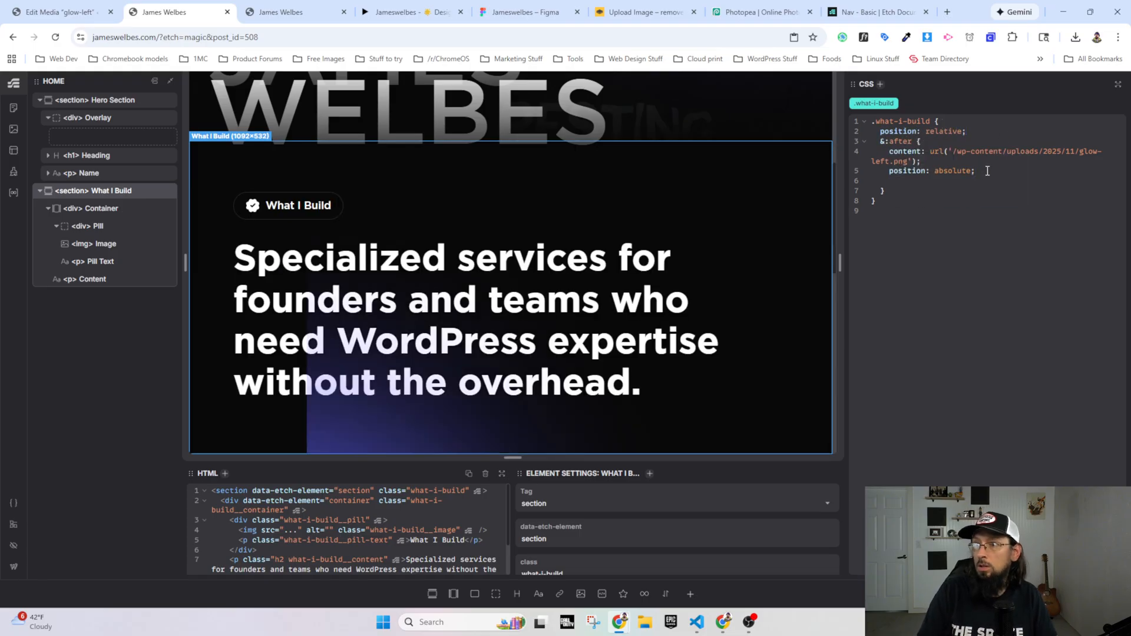
Step: Add position: relative to the .what-i-build class above its &:after rule
Step: Add left: 0 and top: 0 to the .what-i-build &:after rule and check the glow's placement in the preview
{"action": "type", "text": "left: 0;"}
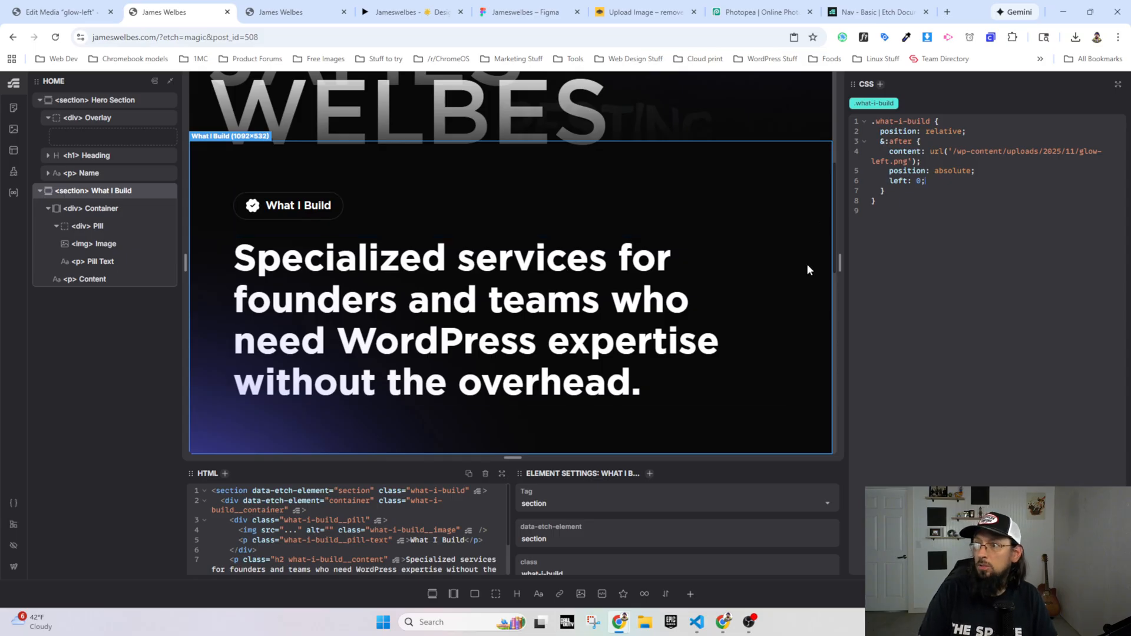
{"action": "key", "text": "Return"}
{"action": "type", "text": "top: 0;"}
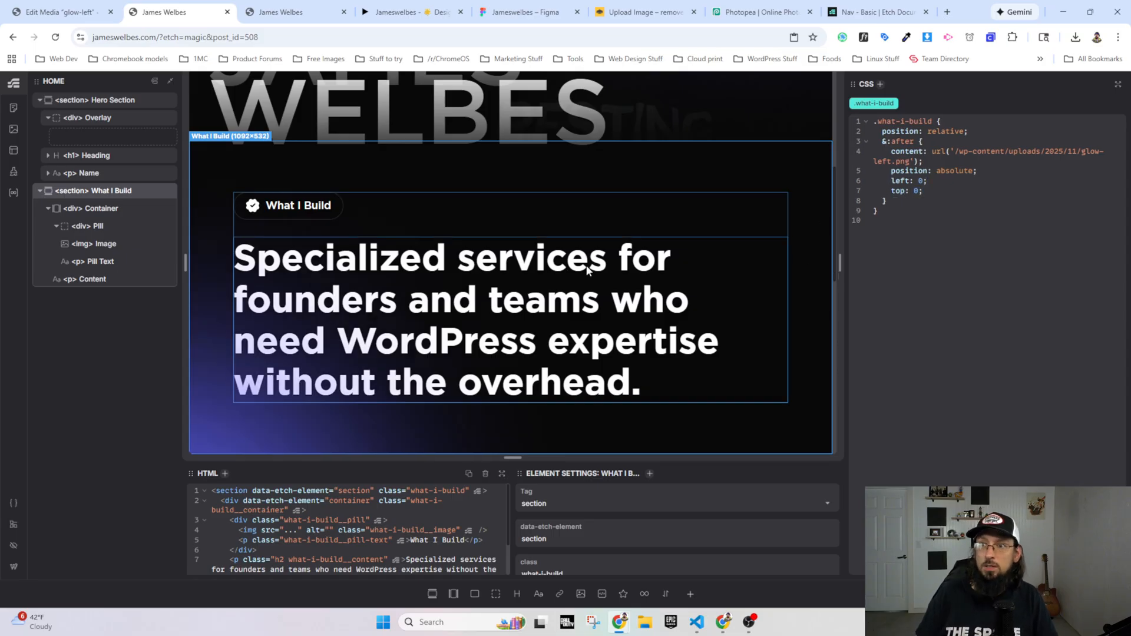
{"action": "scroll", "coordinate": [586, 265], "scroll_direction": "up", "scroll_amount": 5}
{"action": "scroll", "coordinate": [318, 363], "scroll_direction": "down", "scroll_amount": 10}
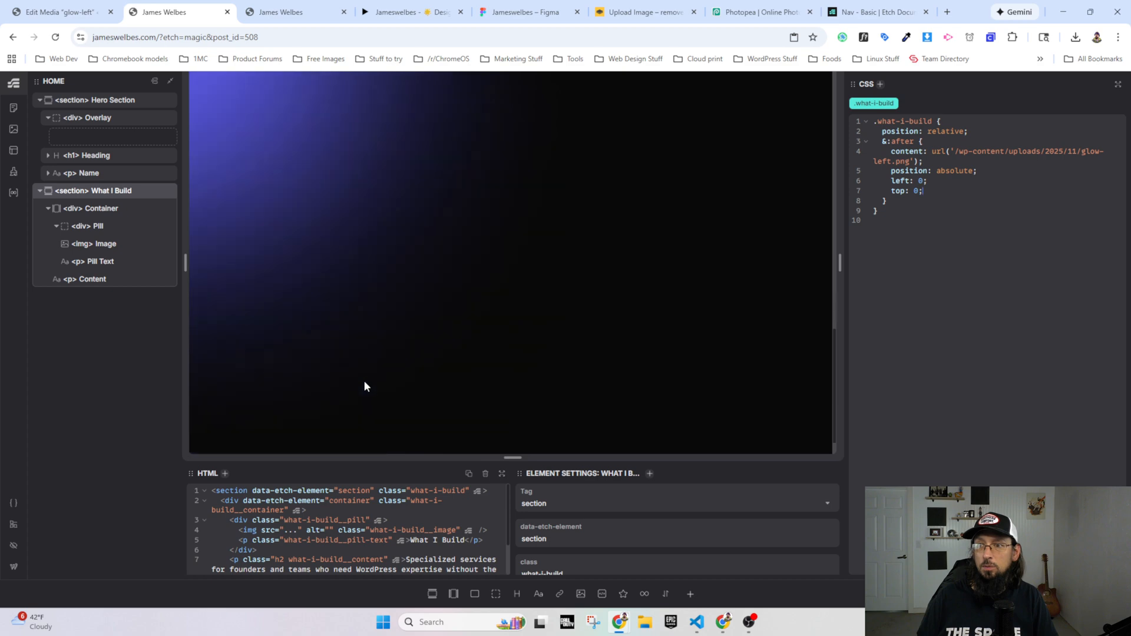
{"action": "scroll", "coordinate": [362, 382], "scroll_direction": "up", "scroll_amount": 5}
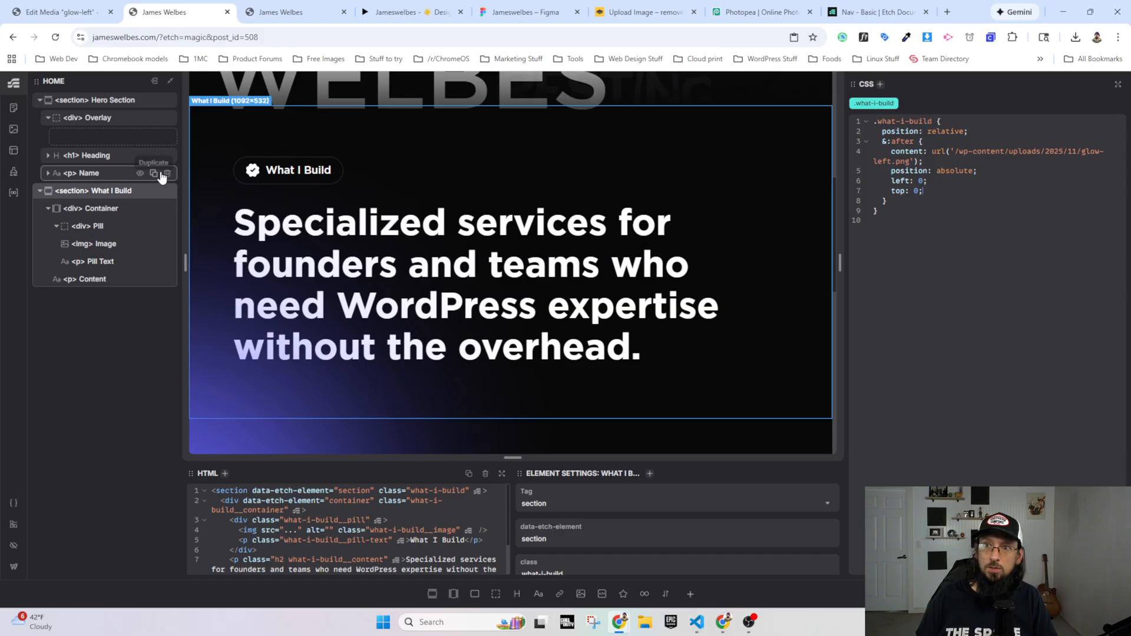
Step: Add transform: translateY(-50%) to the .what-i-build &:after rule and check the glow against the hero section in the preview
{"action": "key", "text": "Return"}
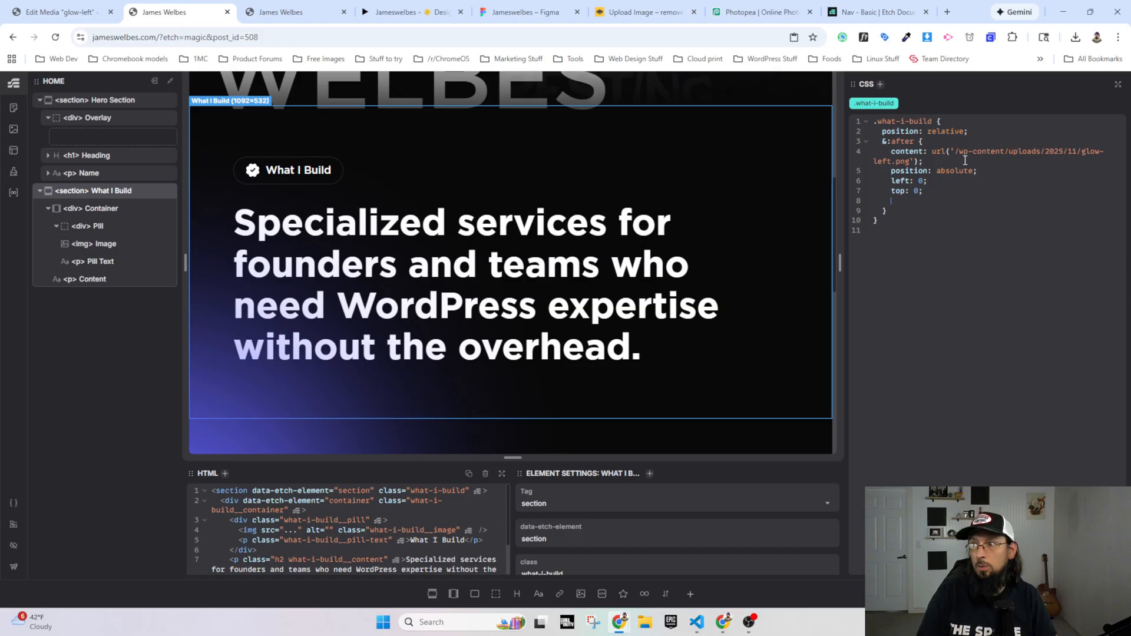
{"action": "type", "text": "transform: t"}
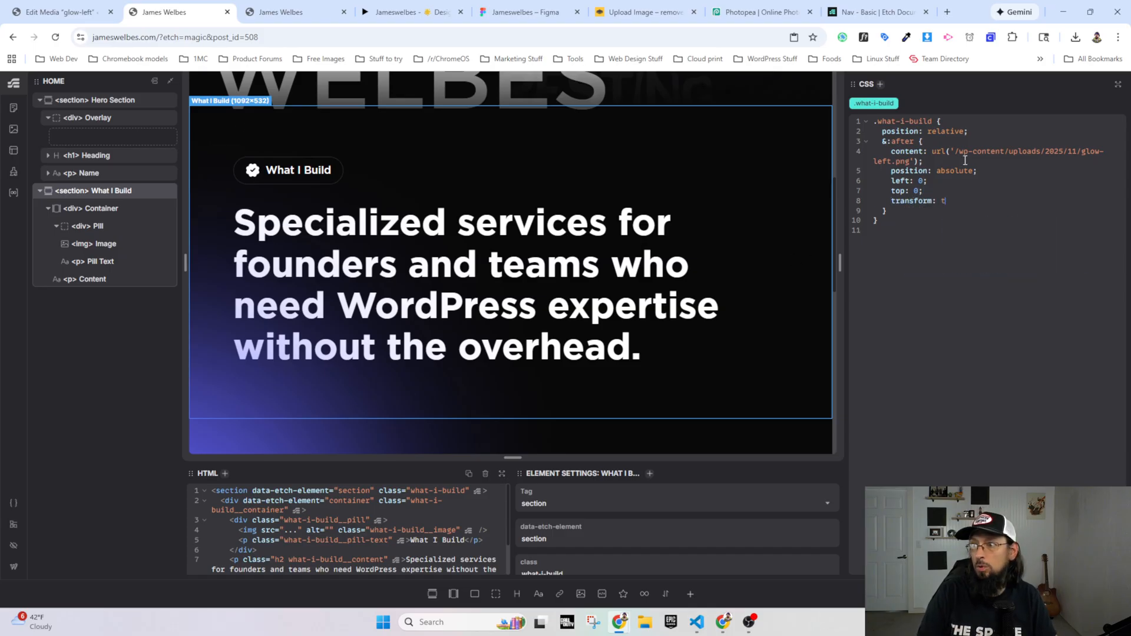
{"action": "type", "text": "ranslayte"}
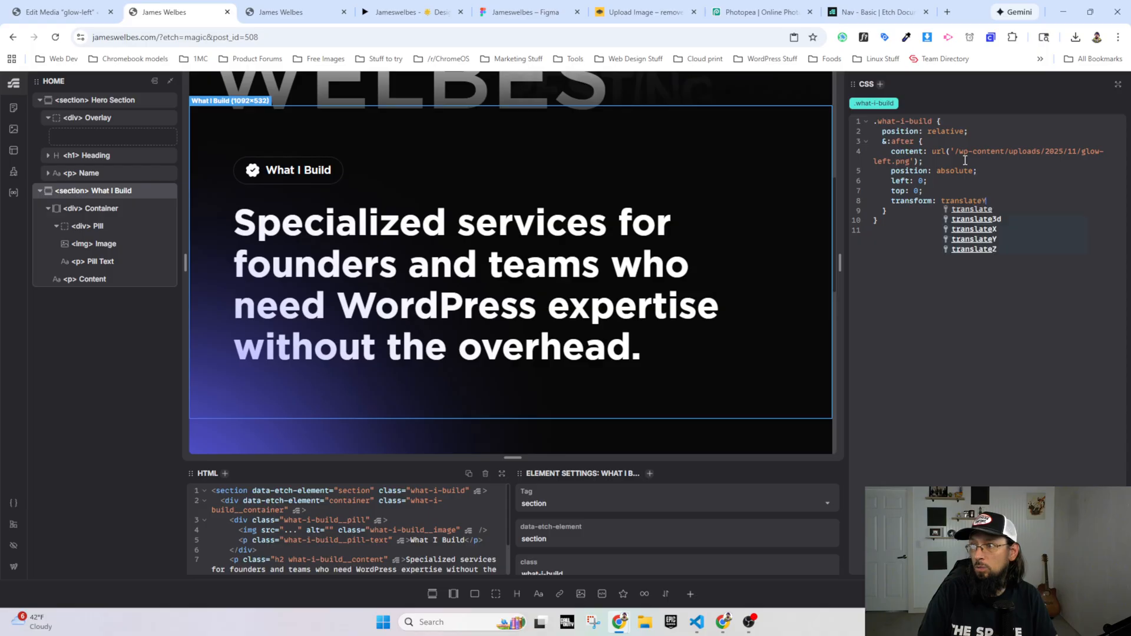
{"action": "key", "text": "Return"}
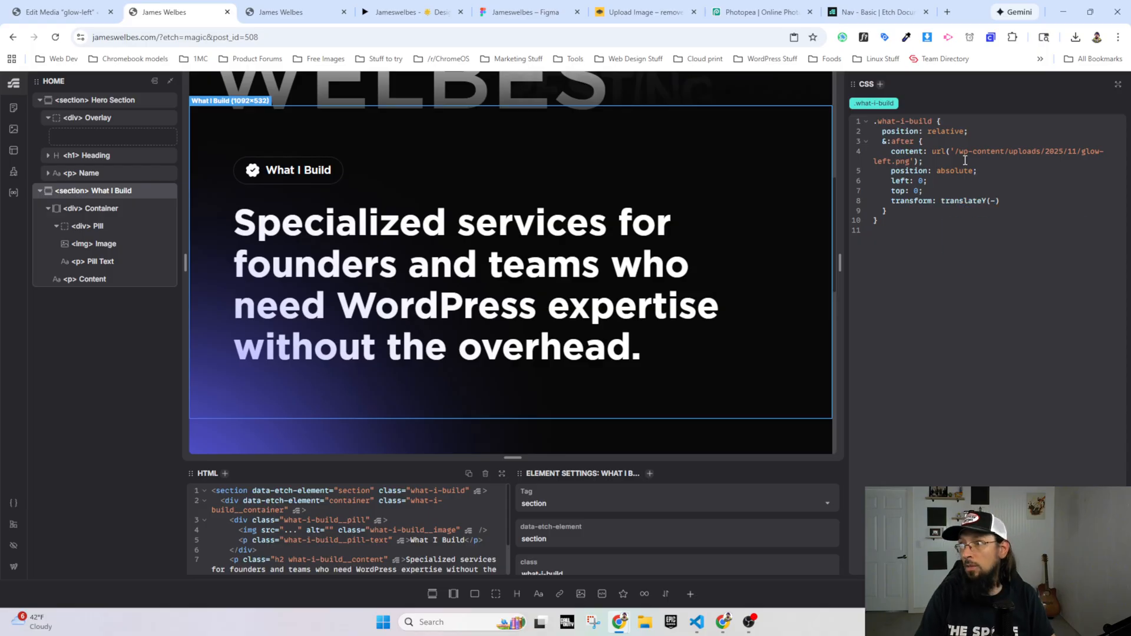
{"action": "type", "text": "-50%"}
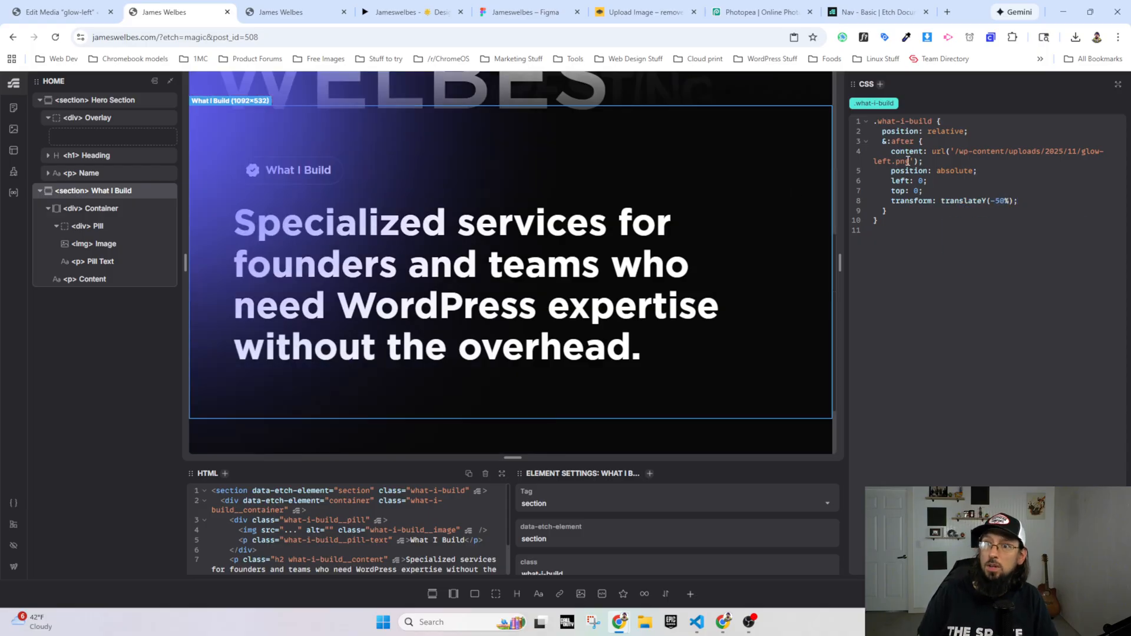
{"action": "scroll", "coordinate": [613, 262], "scroll_direction": "up", "scroll_amount": 5}
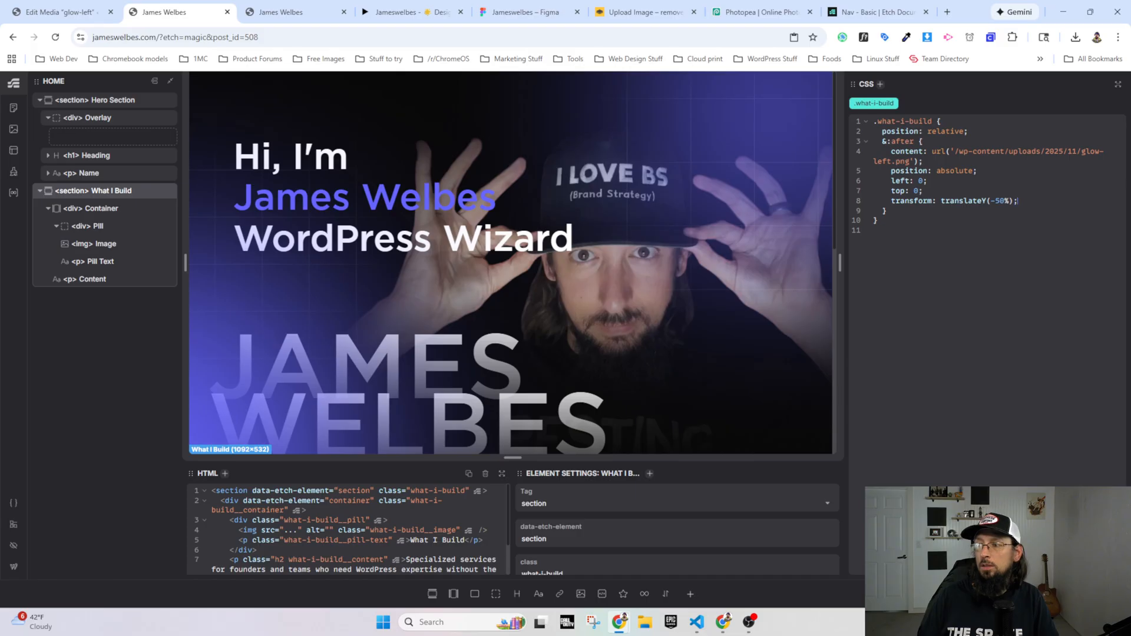
Step: Reload the live homepage and compare the left glow's placement with the Figma prototype
{"action": "left_click", "coordinate": [294, 12]}
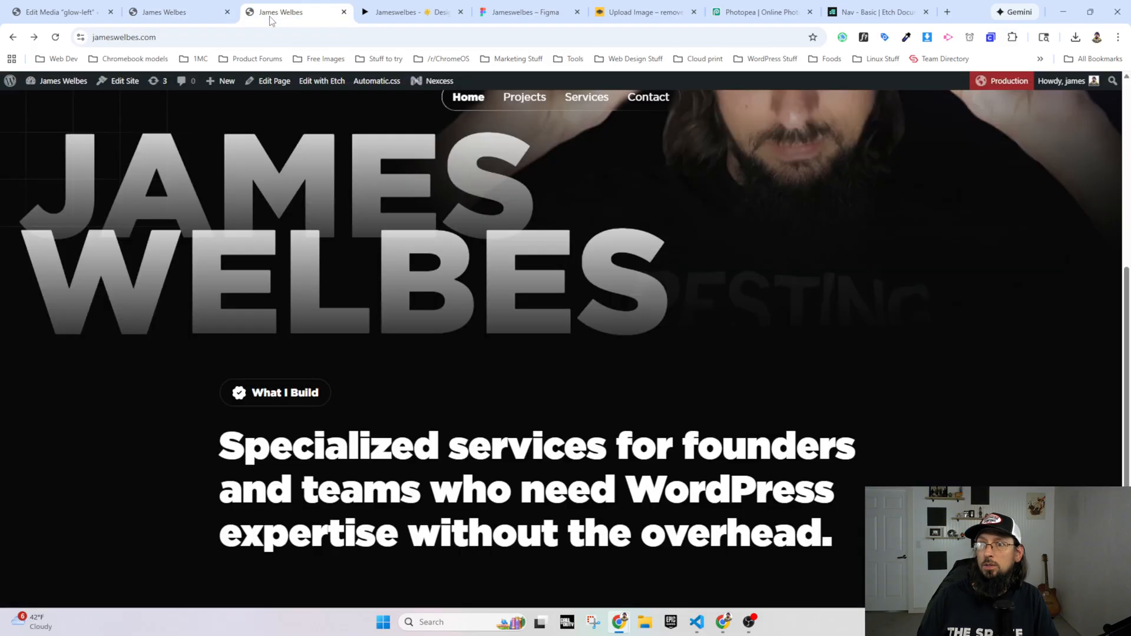
{"action": "left_click", "coordinate": [55, 36]}
{"action": "scroll", "coordinate": [453, 312], "scroll_direction": "up", "scroll_amount": 5}
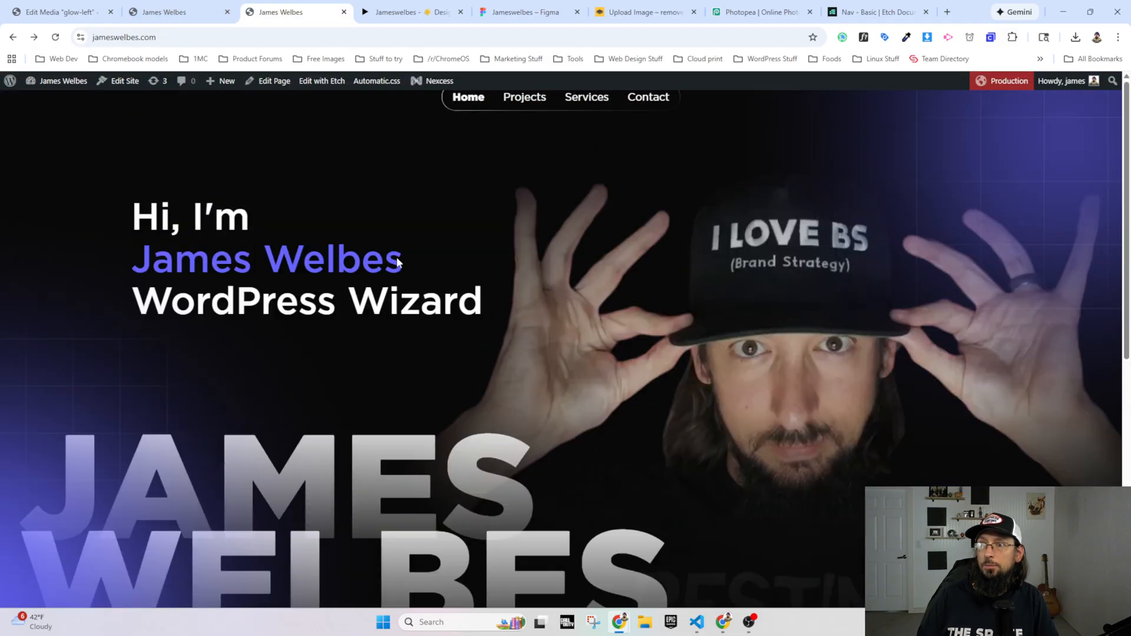
{"action": "scroll", "coordinate": [398, 262], "scroll_direction": "down", "scroll_amount": 3}
{"action": "key", "text": "ctrl+Tab"}
{"action": "scroll", "coordinate": [330, 315], "scroll_direction": "up", "scroll_amount": 5}
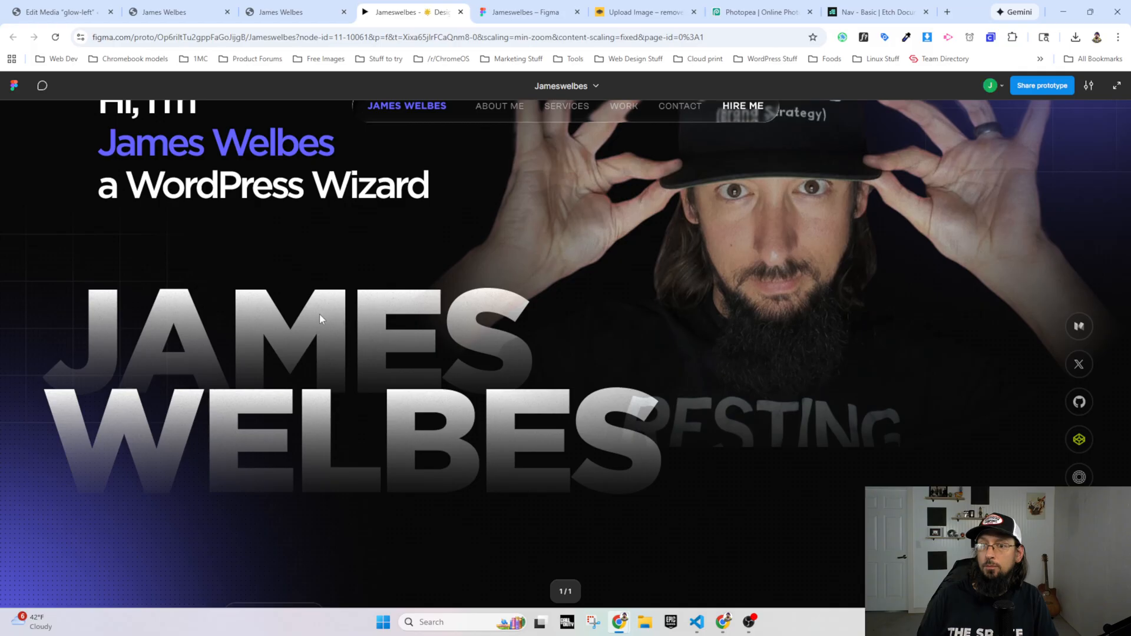
Step: Inspect the What I Build section's ::after element on the live homepage and set its transform to translateY(-30%) in DevTools
{"action": "left_click", "coordinate": [281, 18]}
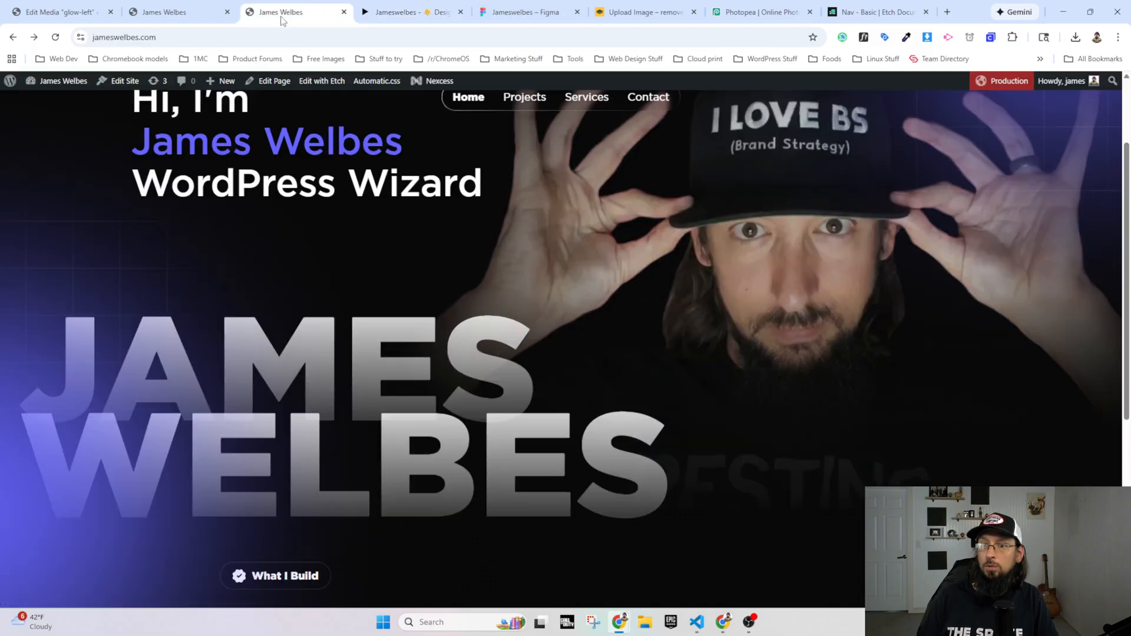
{"action": "right_click", "coordinate": [95, 381]}
{"action": "left_click", "coordinate": [139, 383]}
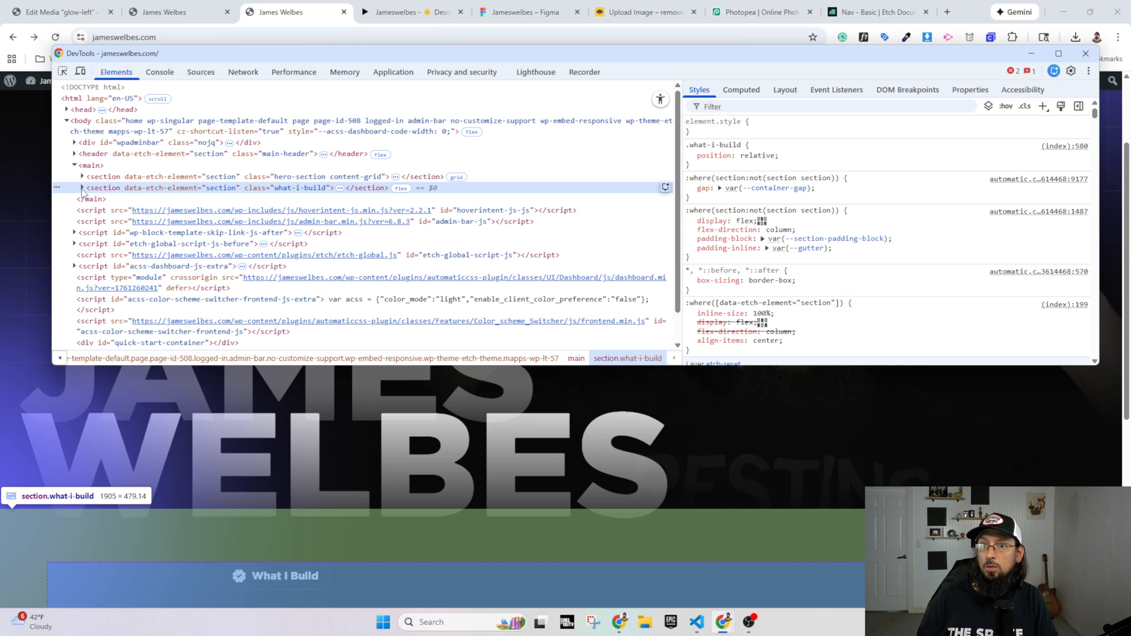
{"action": "left_click", "coordinate": [82, 187]}
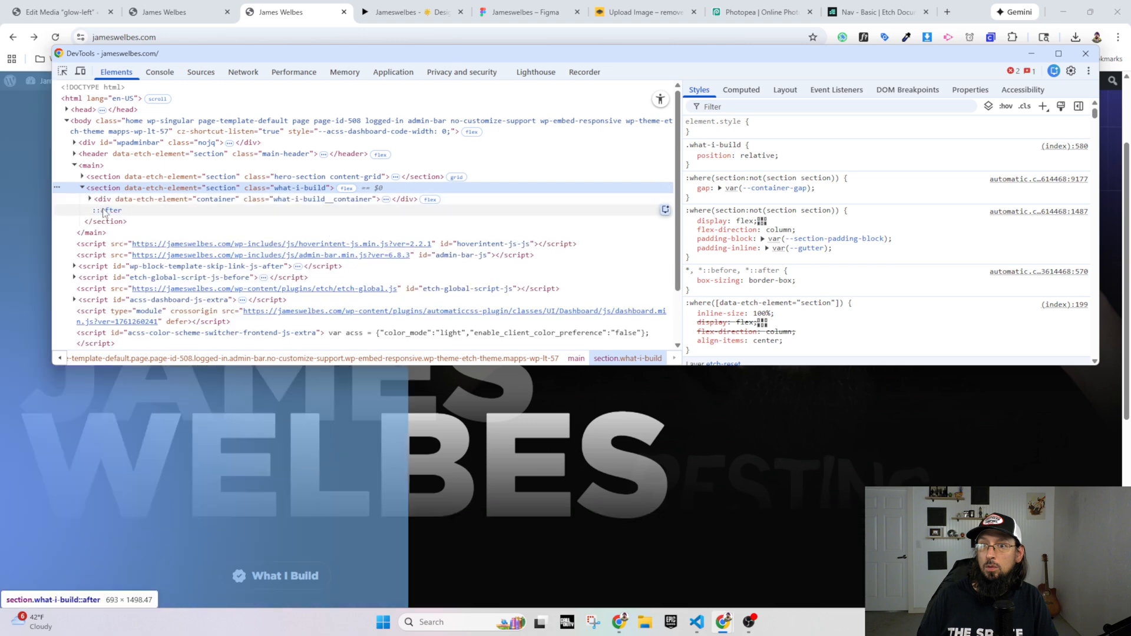
{"action": "left_click", "coordinate": [104, 210]}
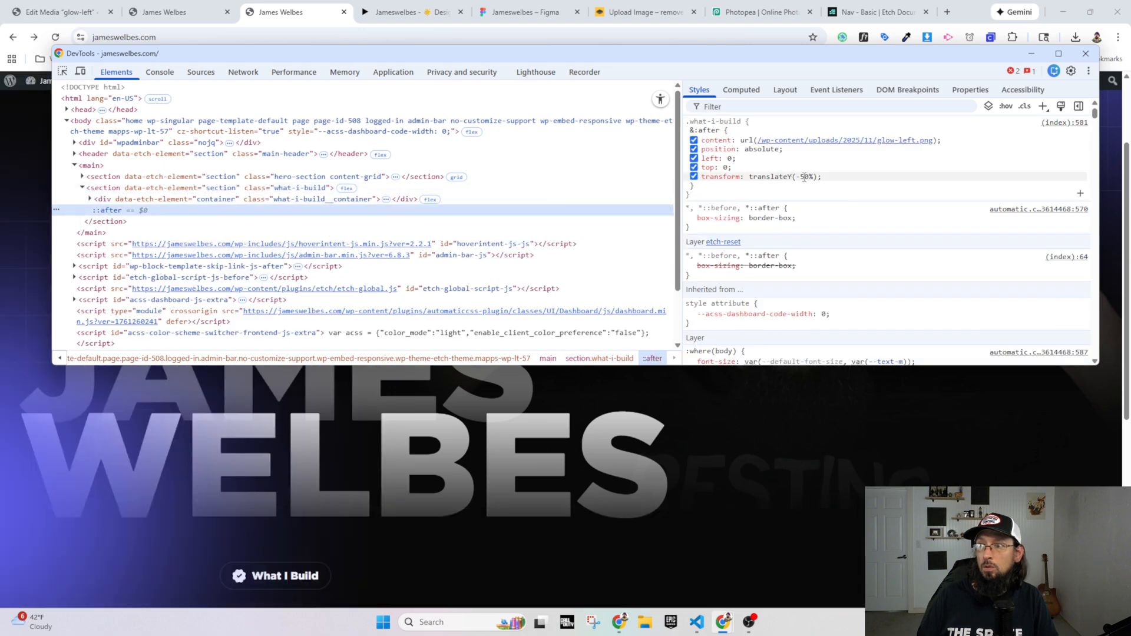
{"action": "left_click", "coordinate": [805, 177]}
{"action": "left_click", "coordinate": [806, 176]}
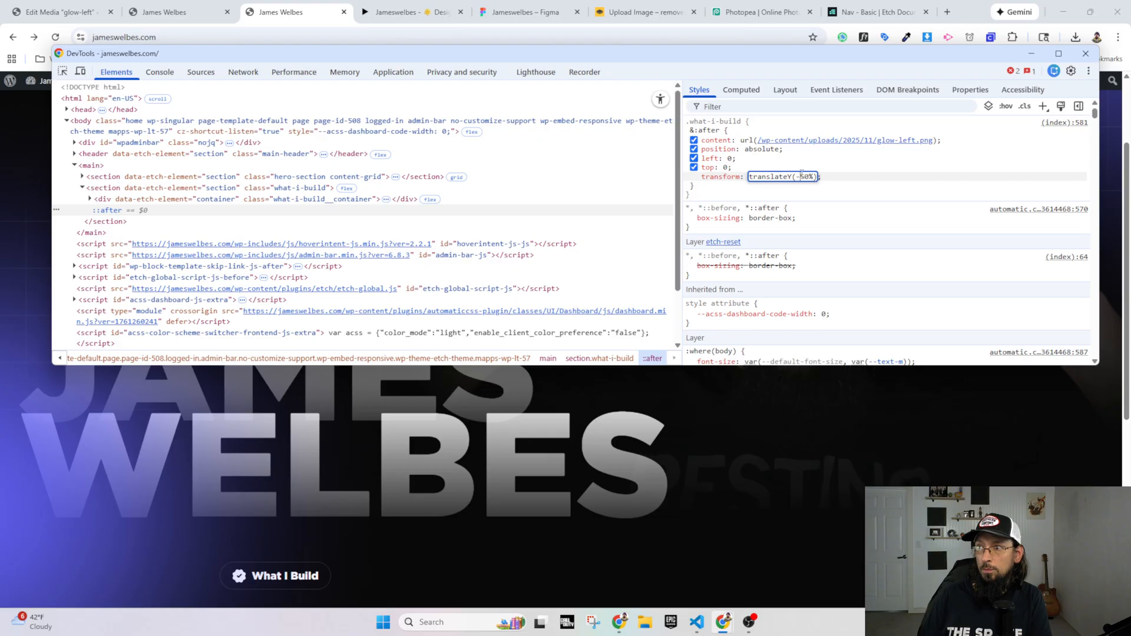
{"action": "scroll", "coordinate": [806, 176], "scroll_direction": "up", "scroll_amount": 16}
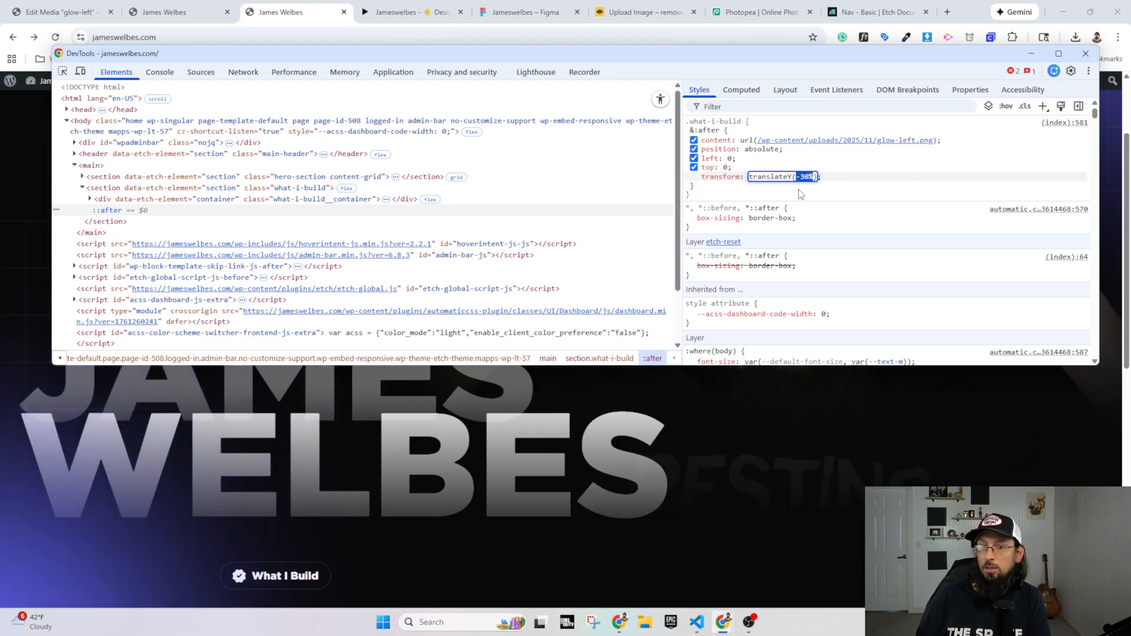
{"action": "left_click", "coordinate": [743, 400]}
Step: Compare the left glow's vertical position and dotted texture around the What I Build section between the Figma prototype and the live page
{"action": "left_click", "coordinate": [401, 13]}
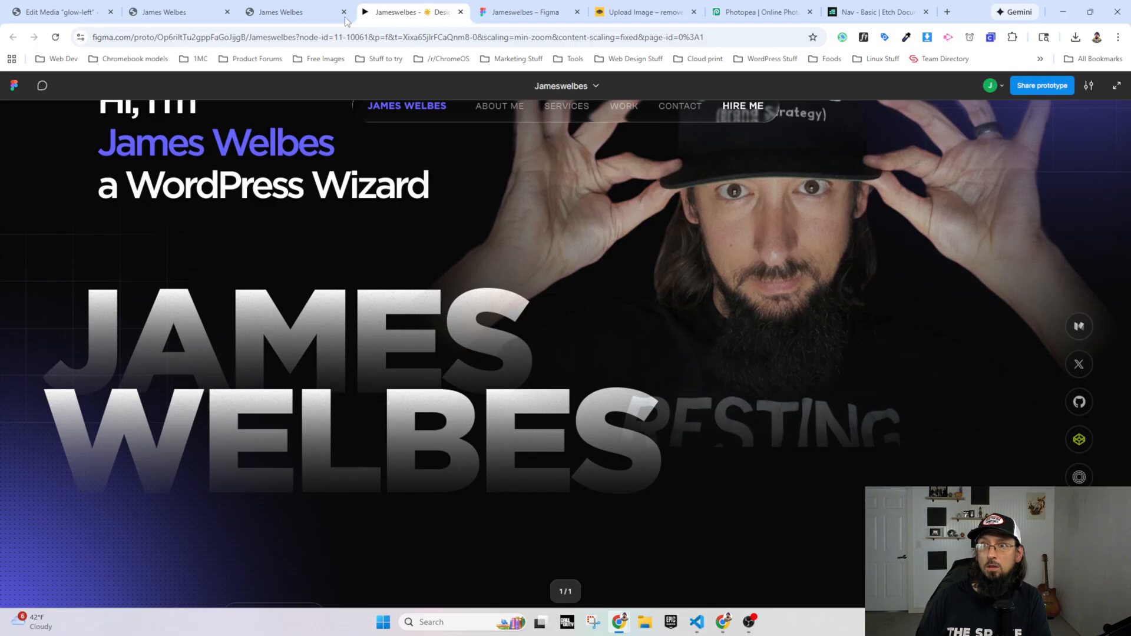
{"action": "left_click", "coordinate": [295, 12]}
{"action": "left_click", "coordinate": [401, 13]}
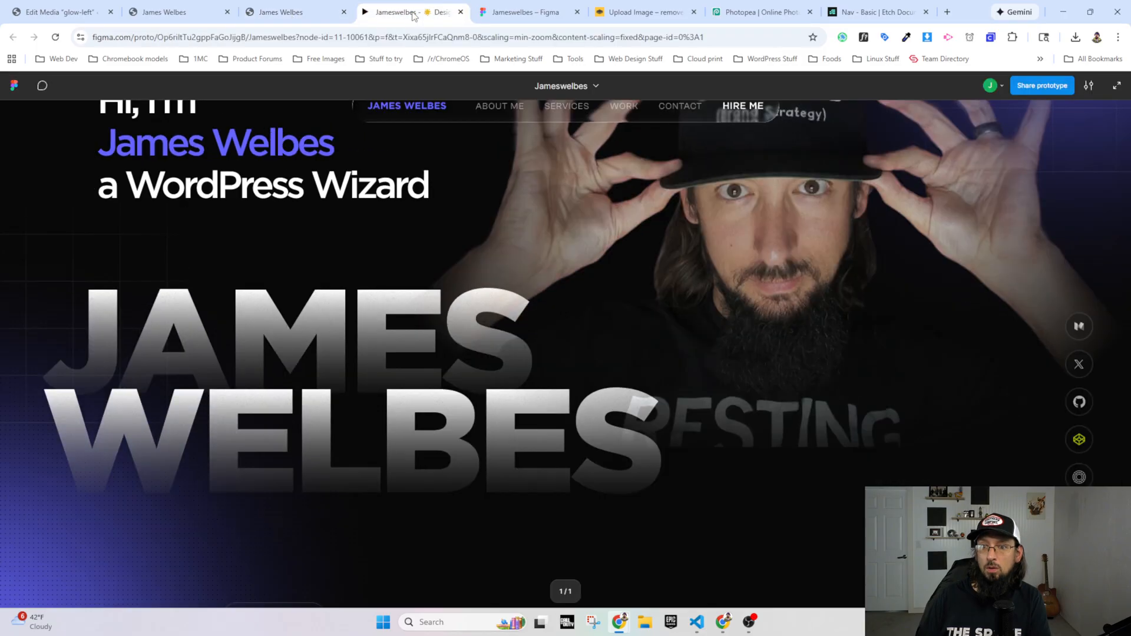
{"action": "scroll", "coordinate": [281, 316], "scroll_direction": "down", "scroll_amount": 8}
{"action": "scroll", "coordinate": [146, 444], "scroll_direction": "up", "scroll_amount": 4}
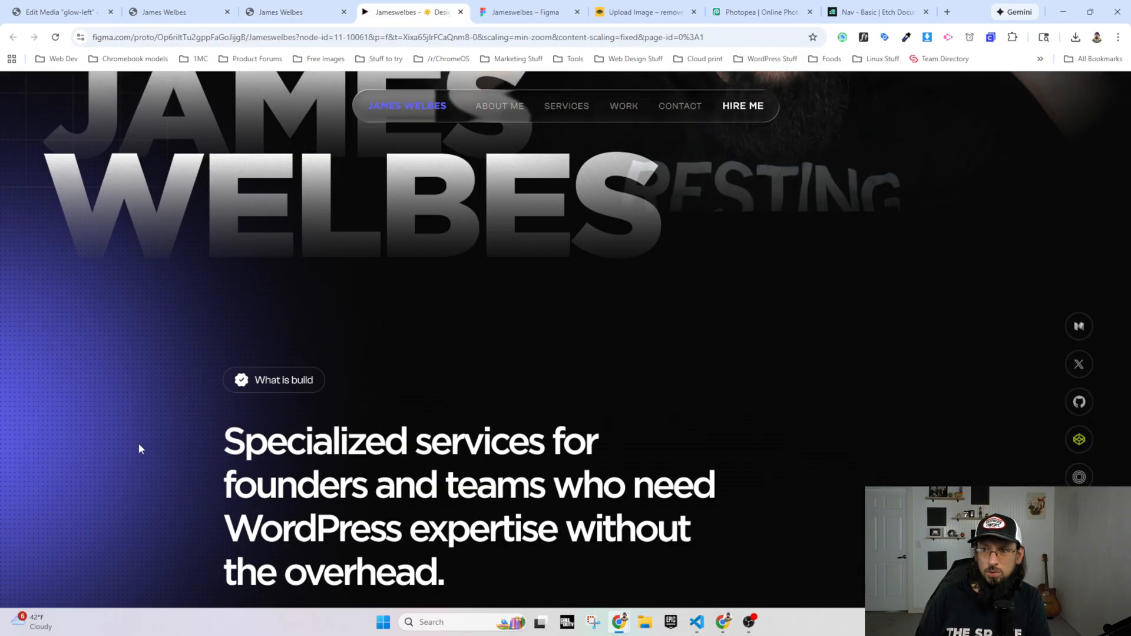
{"action": "scroll", "coordinate": [135, 406], "scroll_direction": "up", "scroll_amount": 2}
{"action": "scroll", "coordinate": [107, 412], "scroll_direction": "down", "scroll_amount": 3}
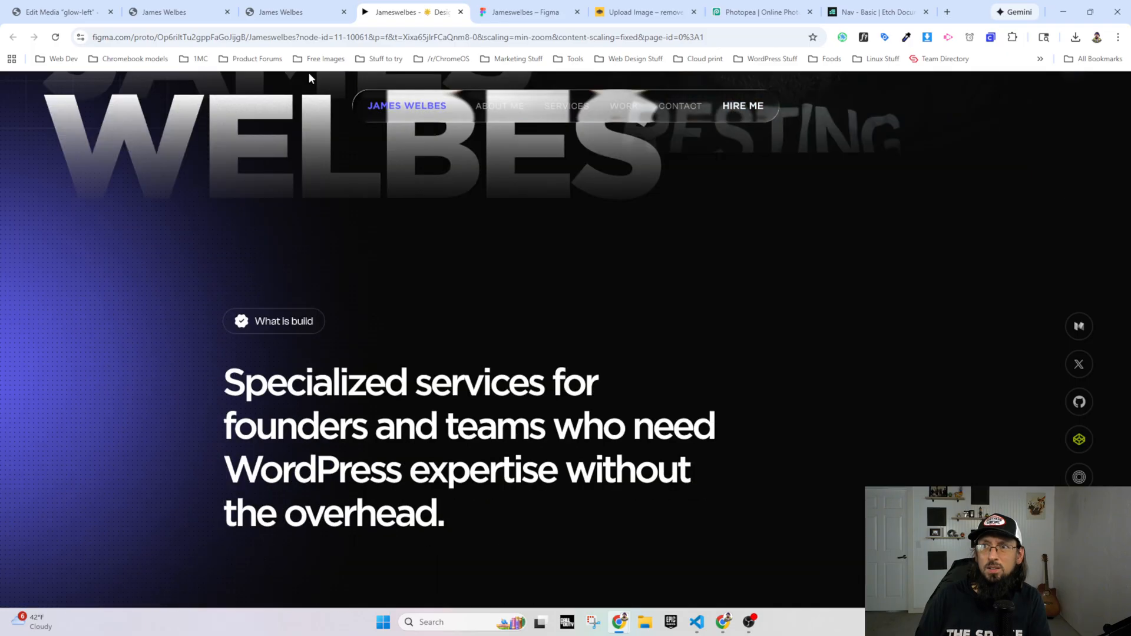
{"action": "left_click", "coordinate": [294, 11]}
{"action": "scroll", "coordinate": [139, 457], "scroll_direction": "down", "scroll_amount": 5}
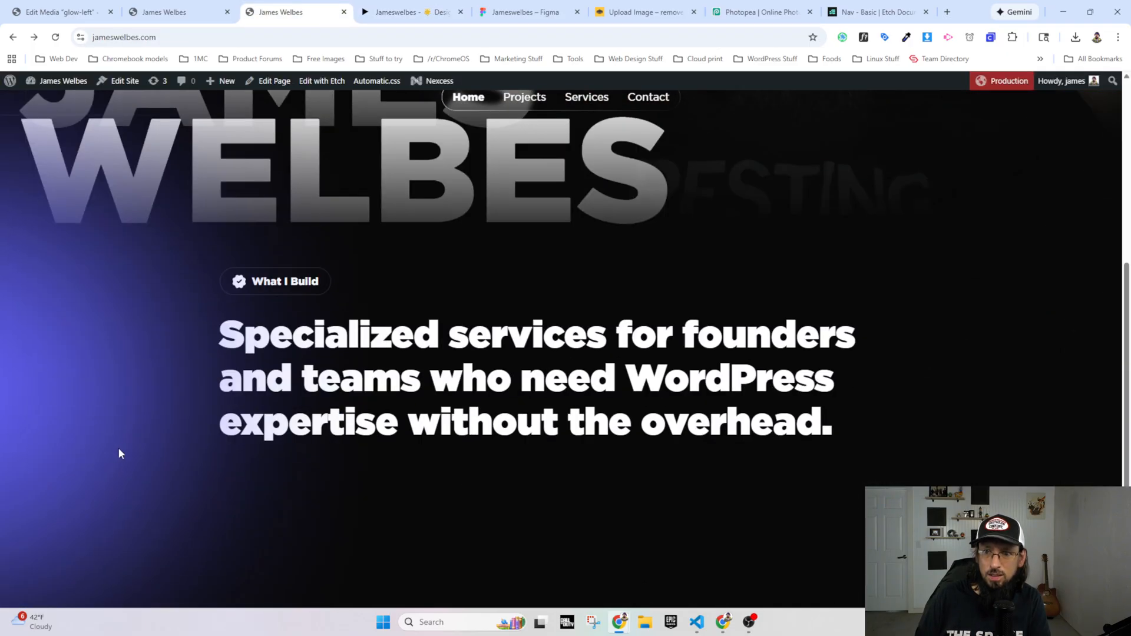
{"action": "scroll", "coordinate": [118, 448], "scroll_direction": "down", "scroll_amount": 3}
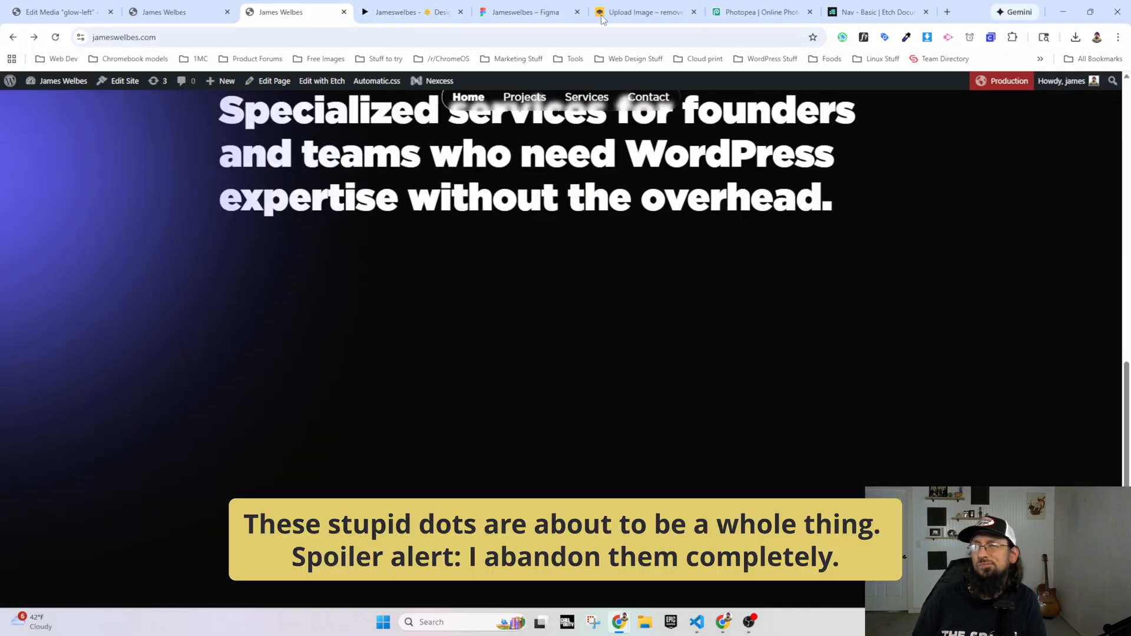
{"action": "left_click", "coordinate": [530, 12]}
{"action": "scroll", "coordinate": [371, 454], "scroll_direction": "down", "scroll_amount": 2}
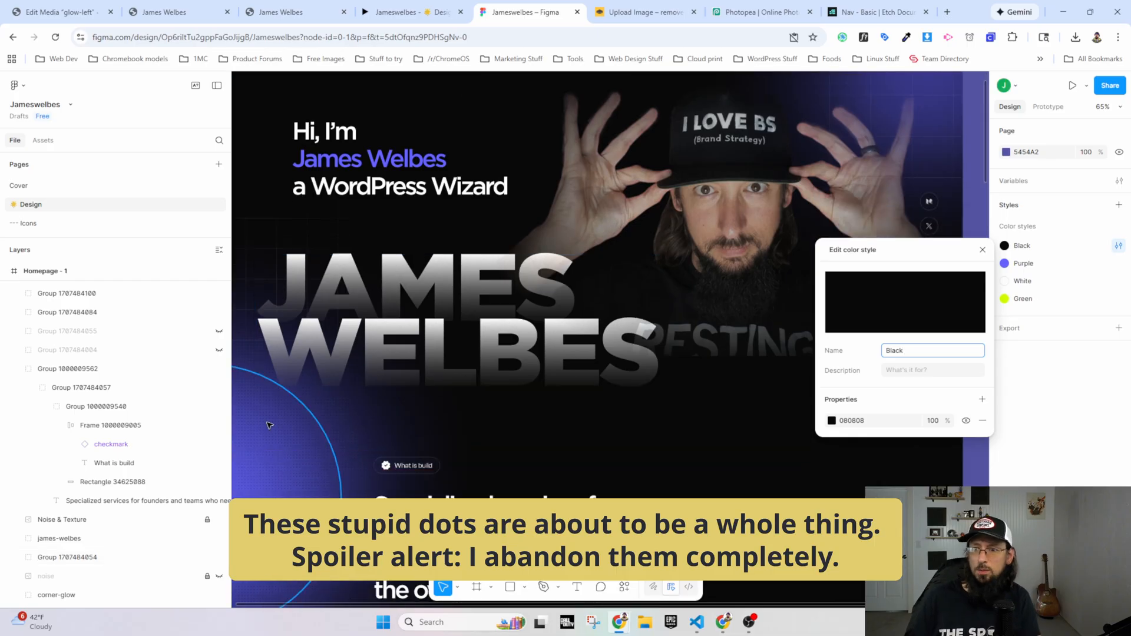
{"action": "left_click", "coordinate": [303, 468]}
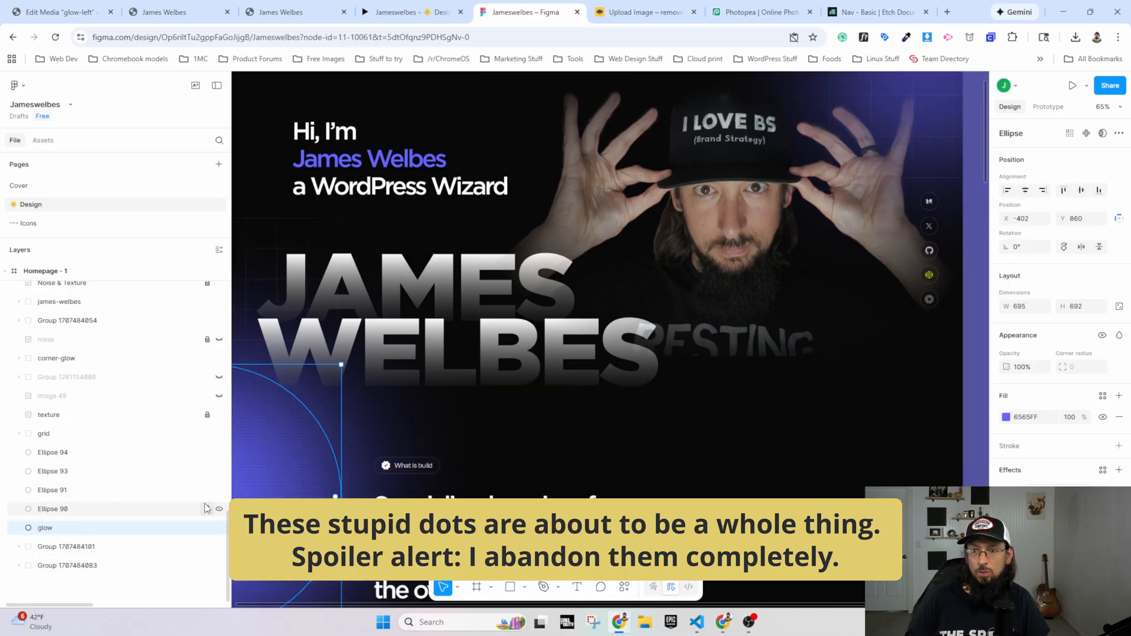
{"action": "left_click", "coordinate": [219, 547]}
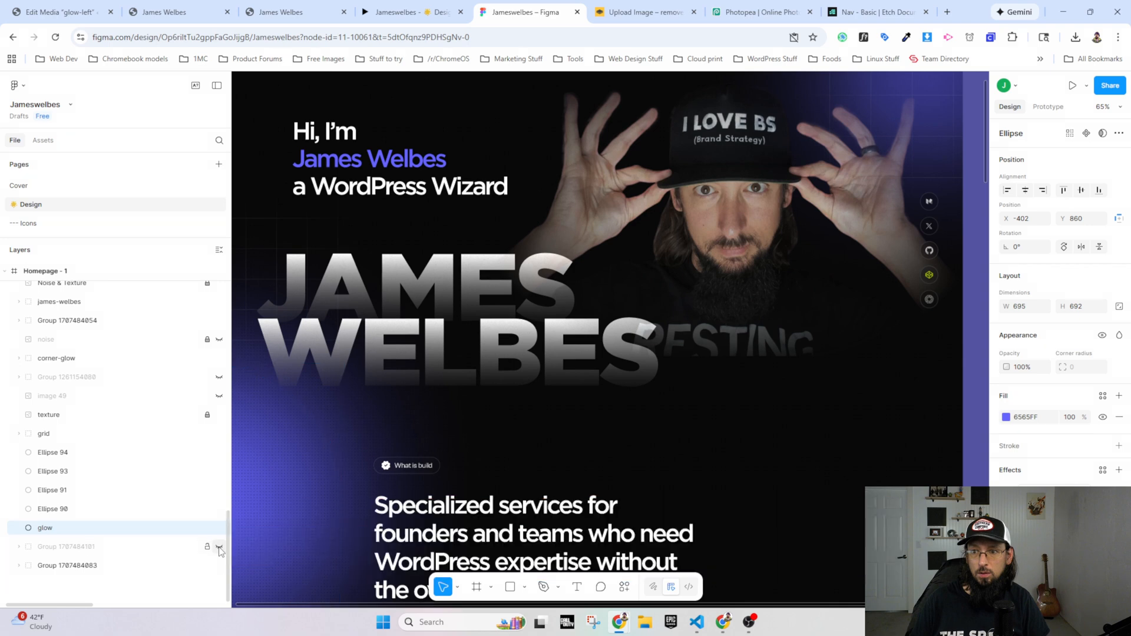
{"action": "left_click", "coordinate": [219, 566]}
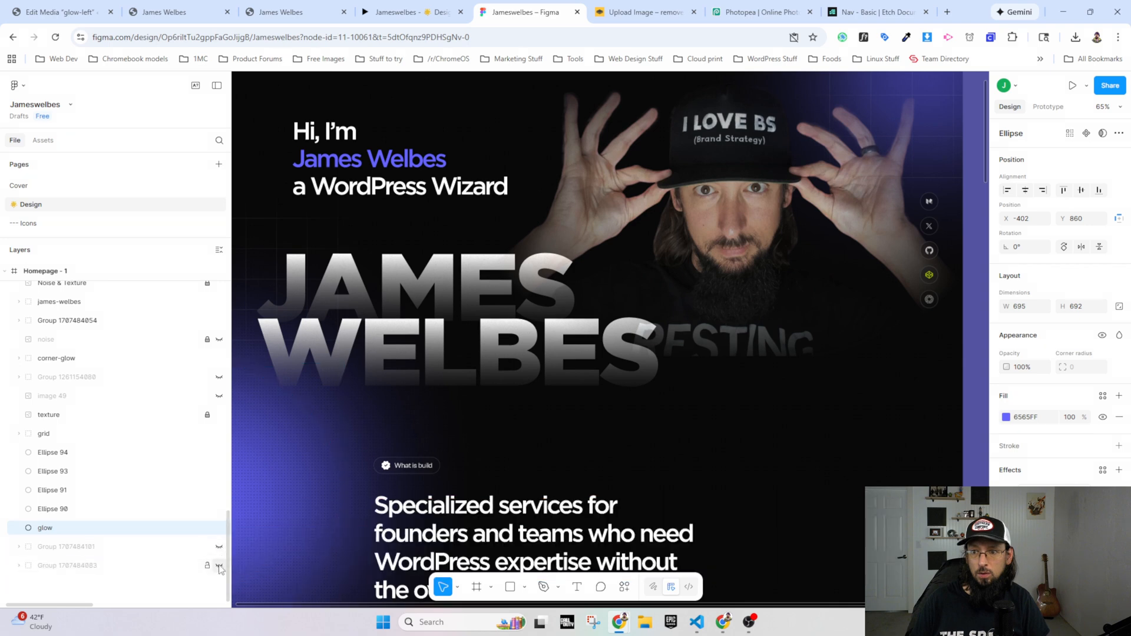
Step: Hide the Ellipse 90 and Ellipse 91 layers, and toggle the texture layer off and on to check for the dots
{"action": "left_click", "coordinate": [219, 509]}
{"action": "left_click", "coordinate": [220, 490]}
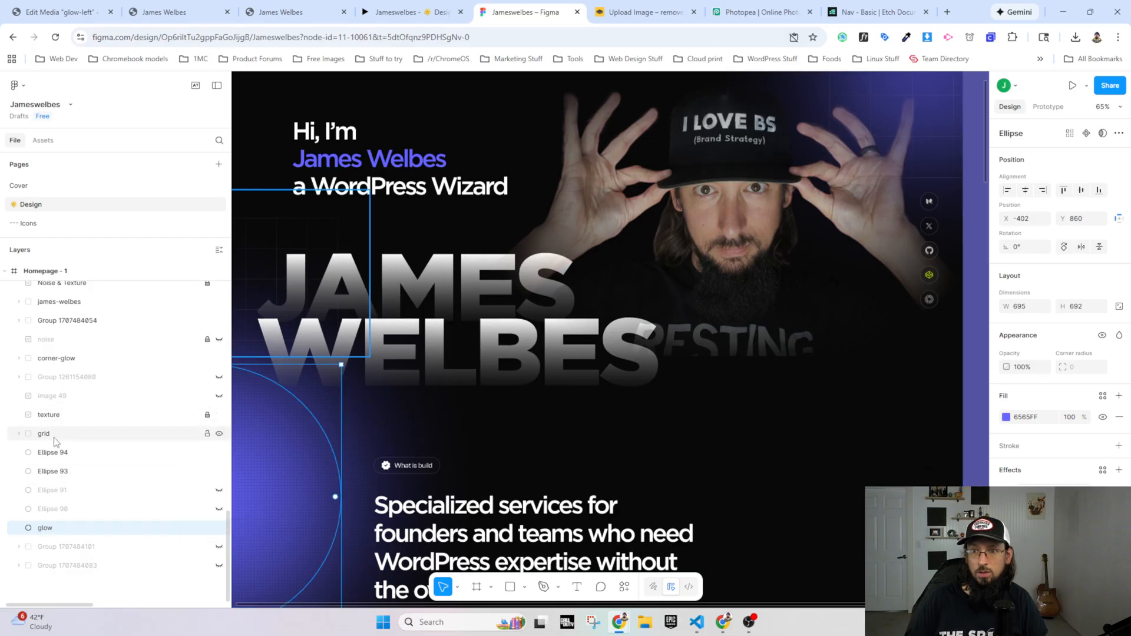
{"action": "left_click", "coordinate": [218, 416]}
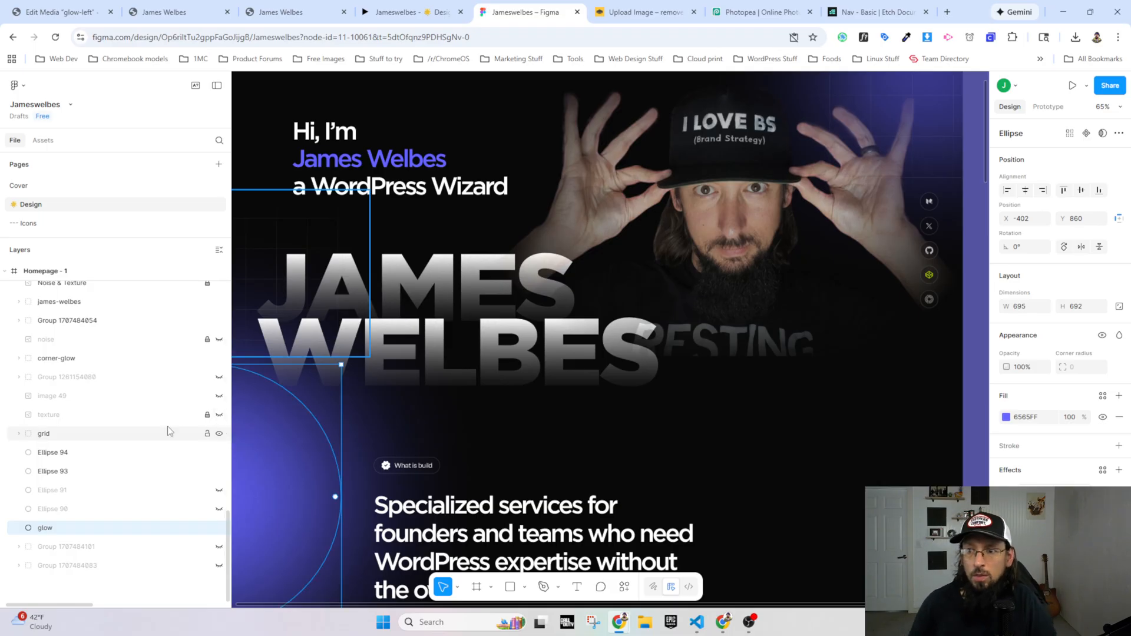
{"action": "left_click", "coordinate": [219, 415]}
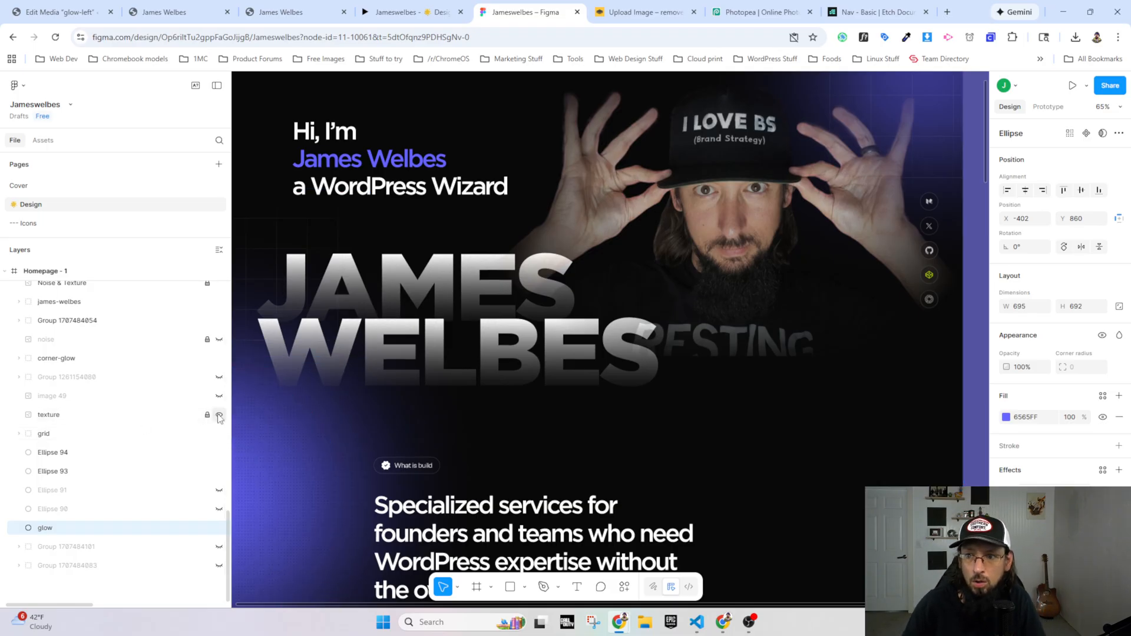
Step: Unlock the texture layer and group it with the glow layer
{"action": "left_click", "coordinate": [47, 415]}
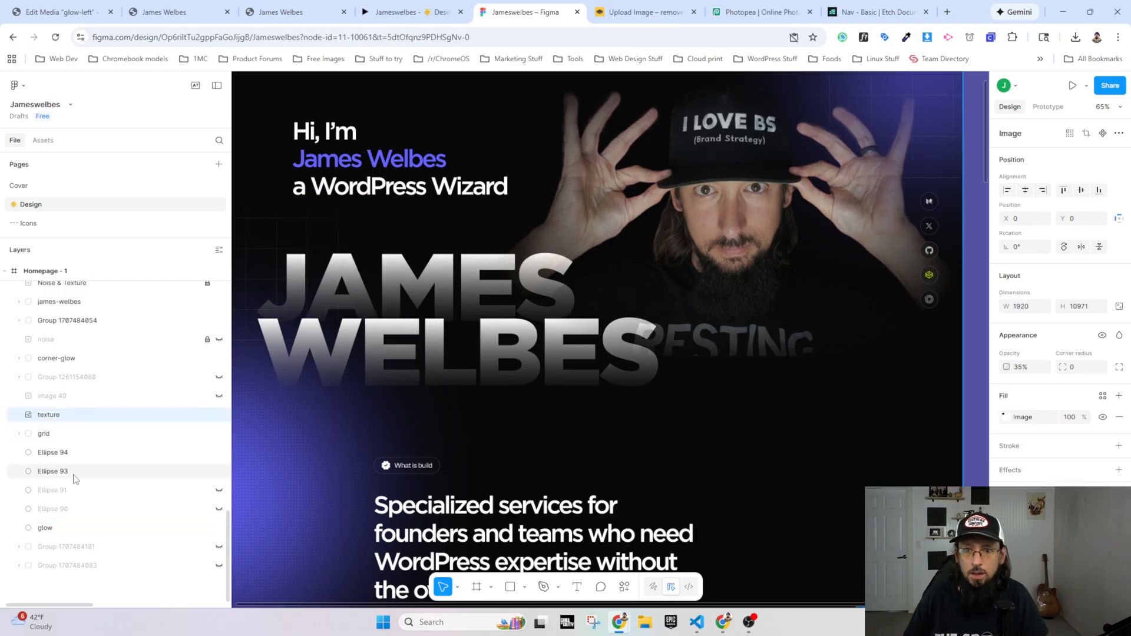
{"action": "left_click", "coordinate": [61, 531]}
{"action": "left_click", "coordinate": [60, 419], "text": "ctrl"}
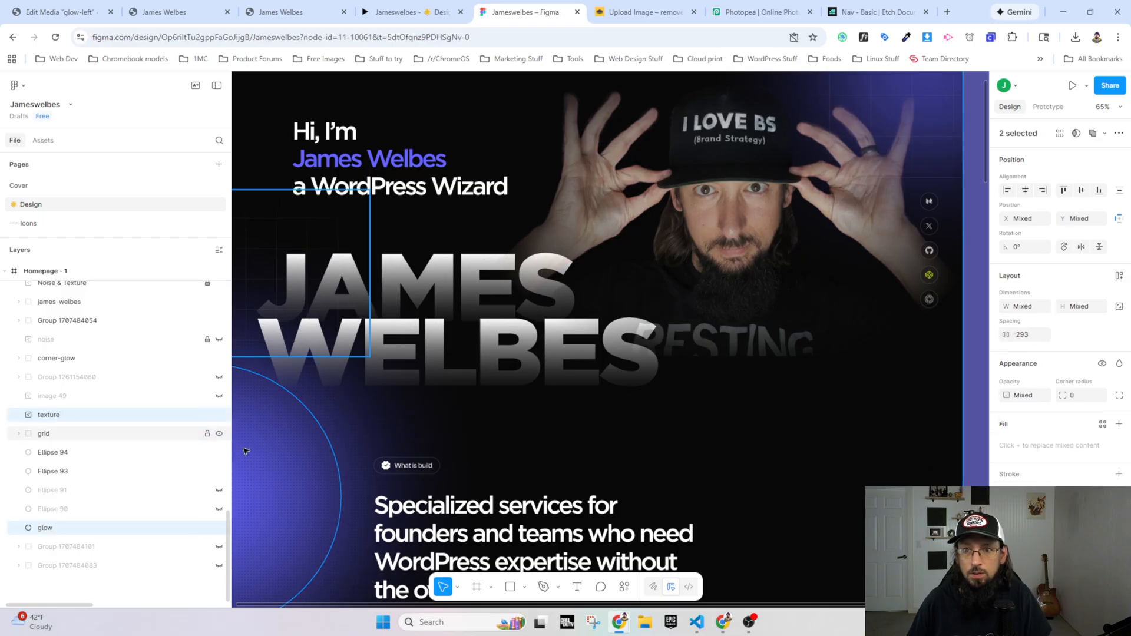
{"action": "key", "text": "ctrl+g"}
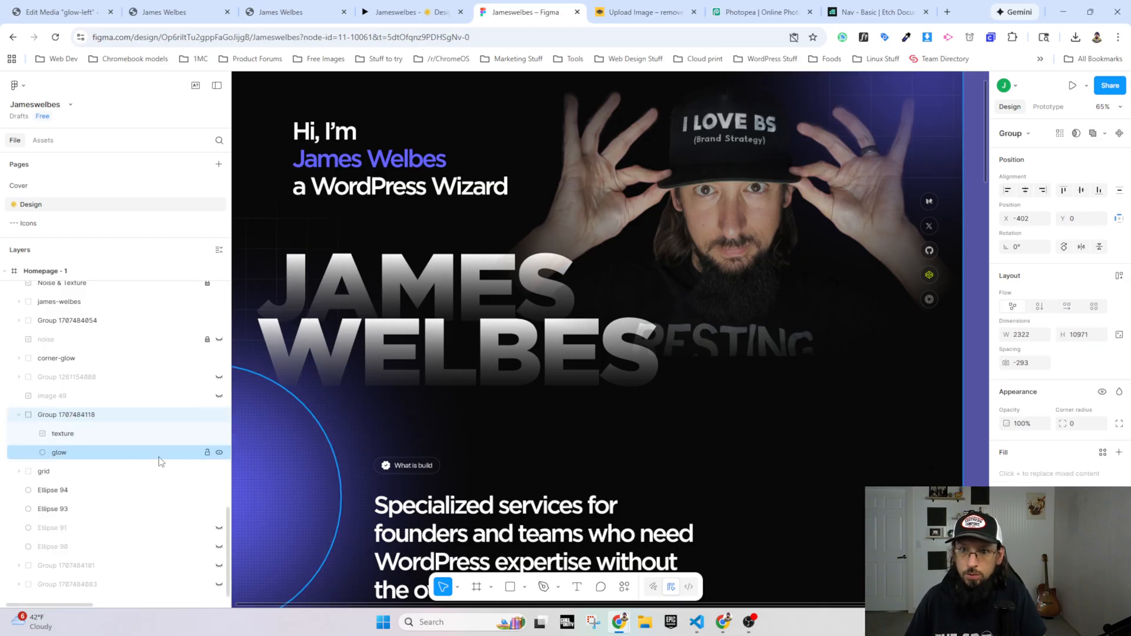
Step: Rename the new texture and glow group as dots-glow and export it as a PNG image to the Downloads folder
{"action": "double_click", "coordinate": [72, 416]}
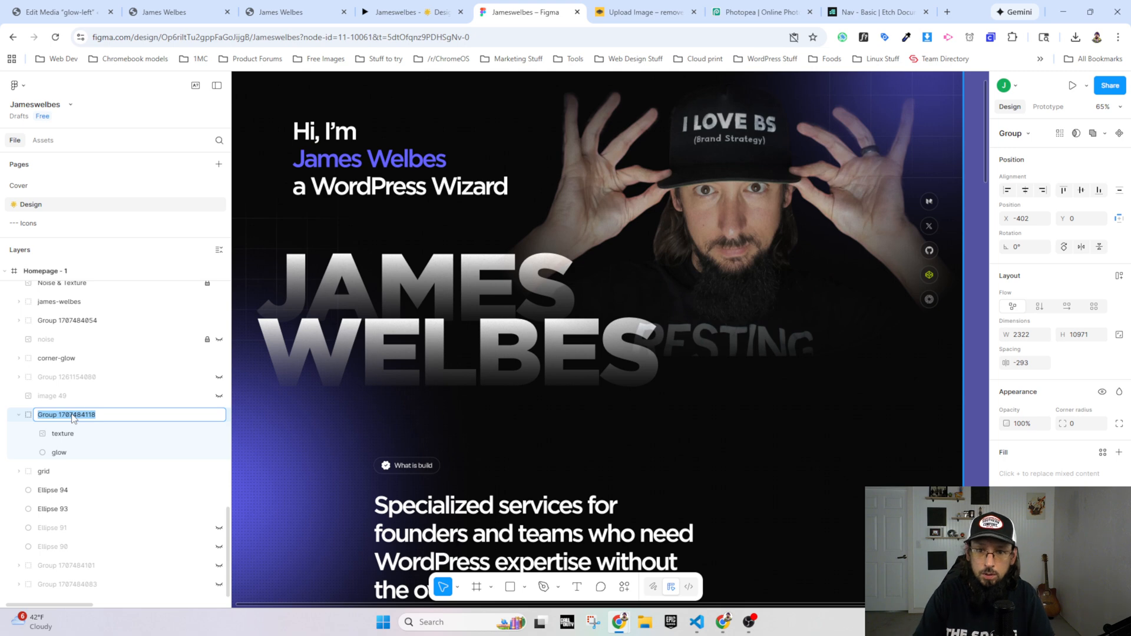
{"action": "type", "text": "dots-glow"}
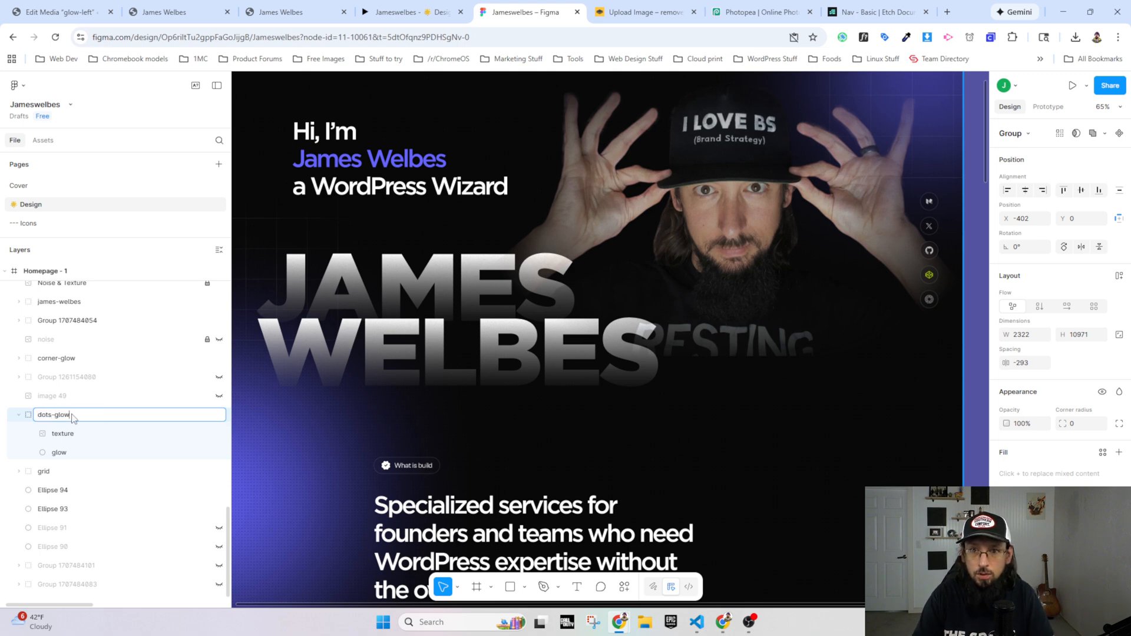
{"action": "key", "text": "Return"}
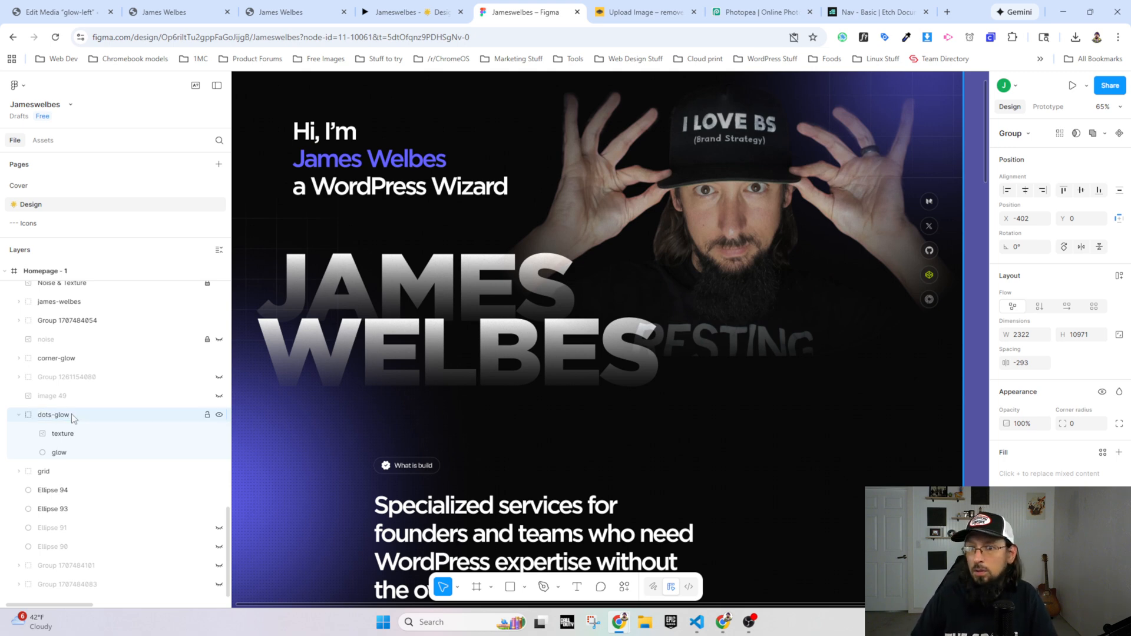
{"action": "scroll", "coordinate": [1060, 301], "scroll_direction": "down", "scroll_amount": 1}
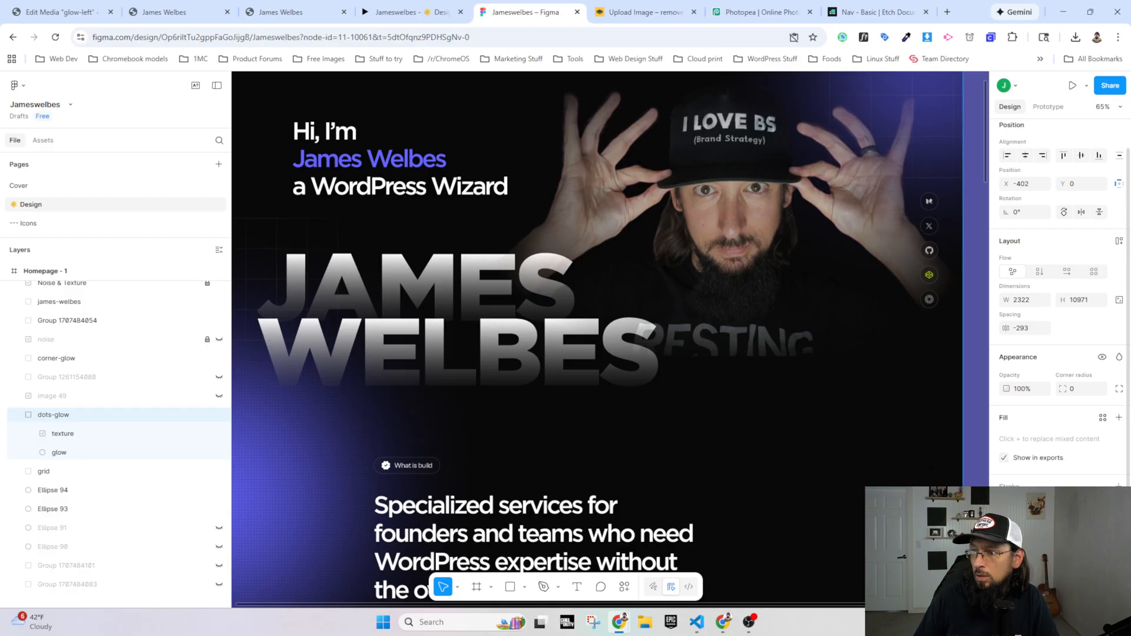
{"action": "scroll", "coordinate": [1060, 301], "scroll_direction": "down", "scroll_amount": 2}
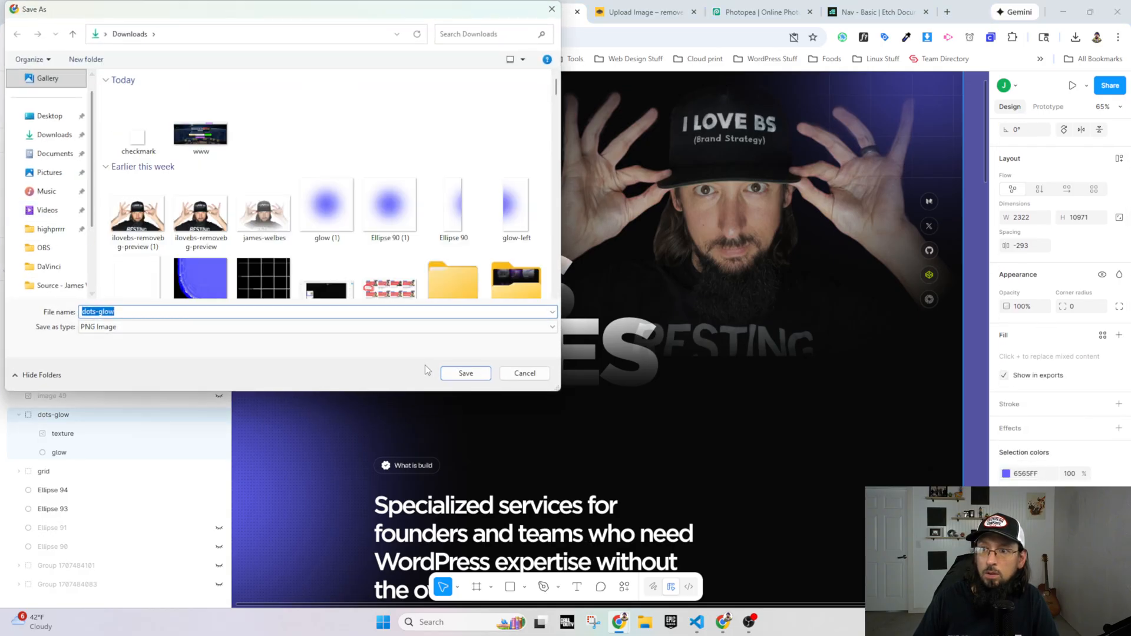
{"action": "left_click", "coordinate": [465, 373]}
Step: Switch to the WordPress admin and upload dots-glow.png from Downloads to the media library
{"action": "left_click", "coordinate": [45, 13]}
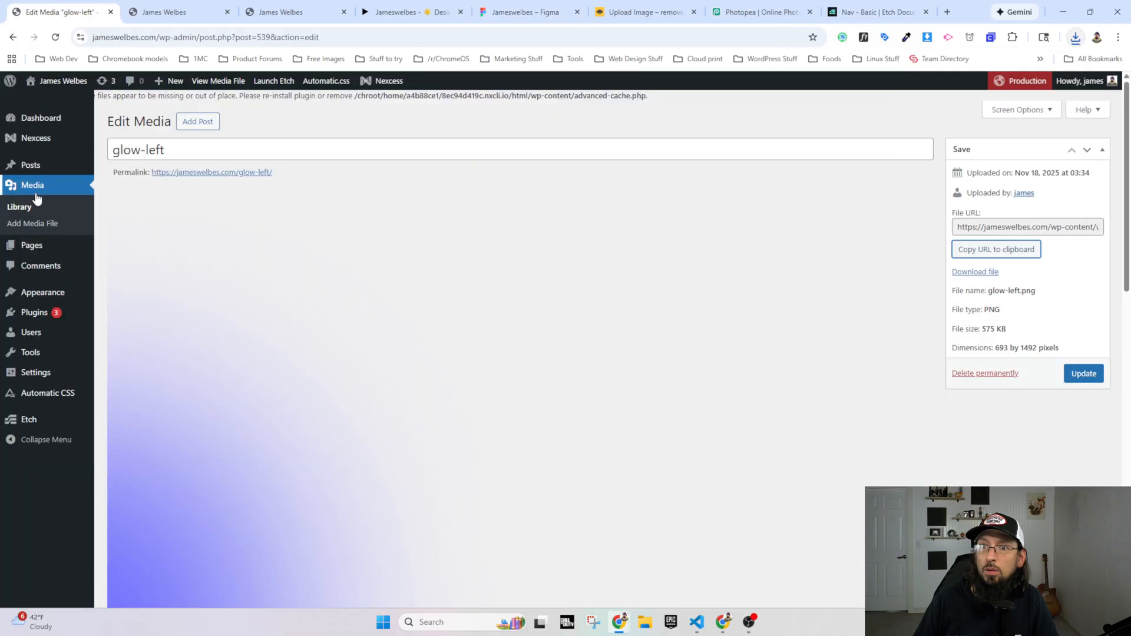
{"action": "left_click", "coordinate": [50, 186]}
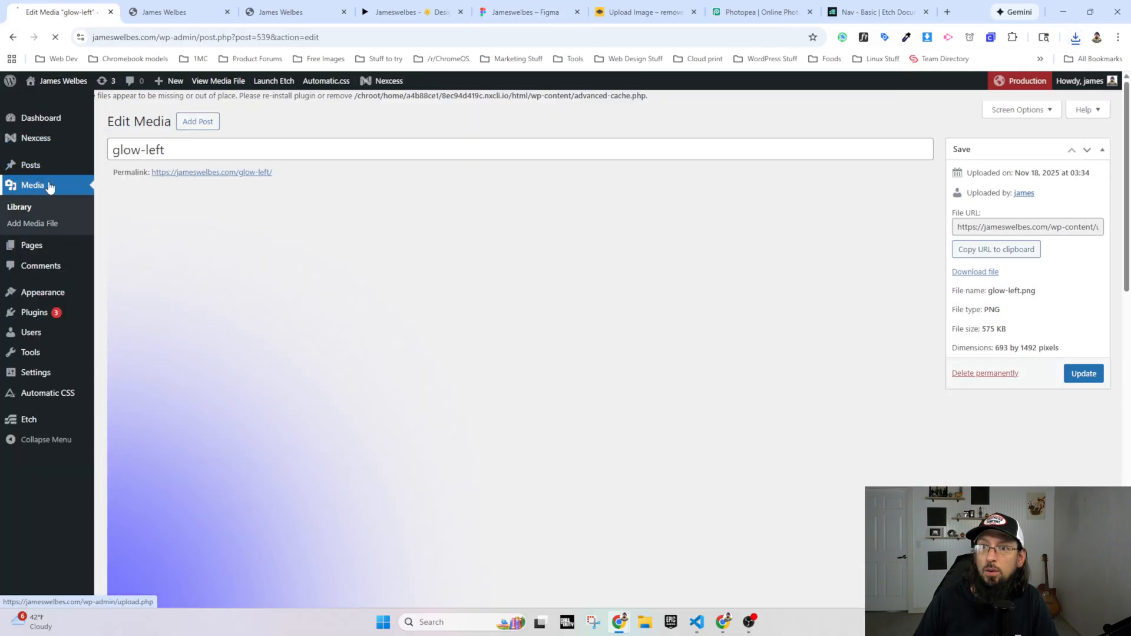
{"action": "left_click", "coordinate": [220, 122]}
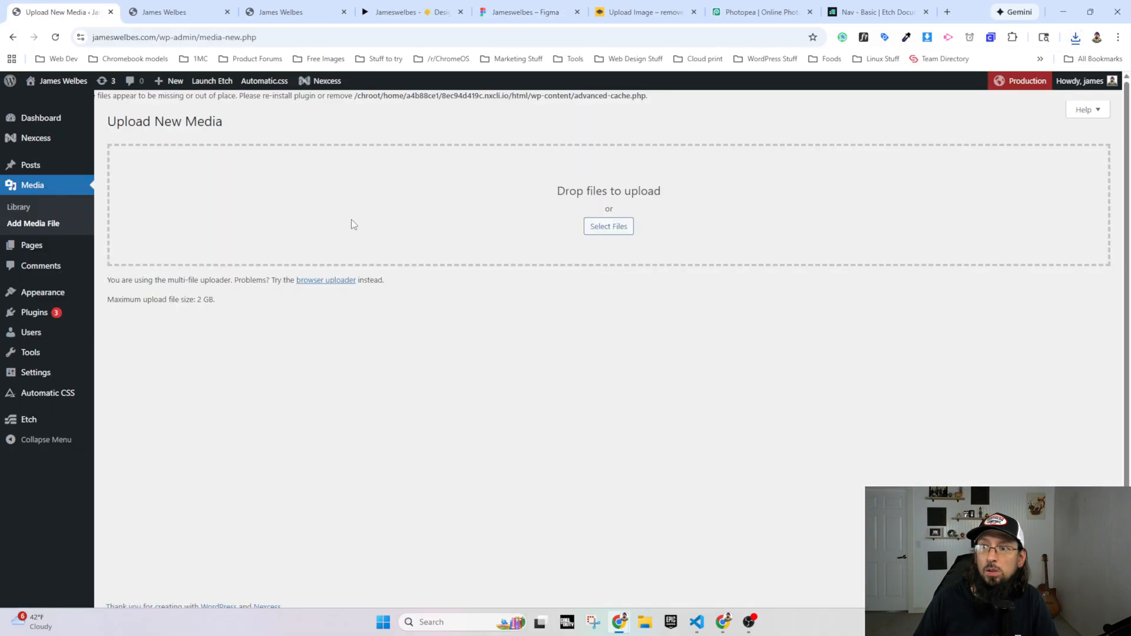
{"action": "left_click", "coordinate": [607, 229]}
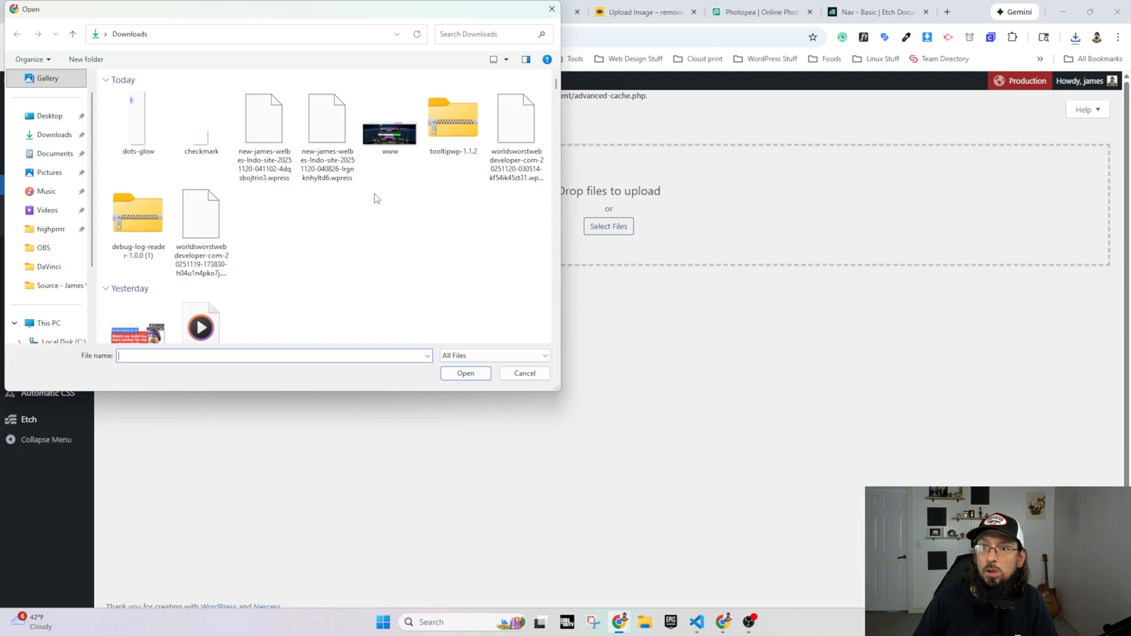
{"action": "left_click", "coordinate": [552, 9]}
{"action": "left_click", "coordinate": [607, 226]}
{"action": "double_click", "coordinate": [136, 122]}
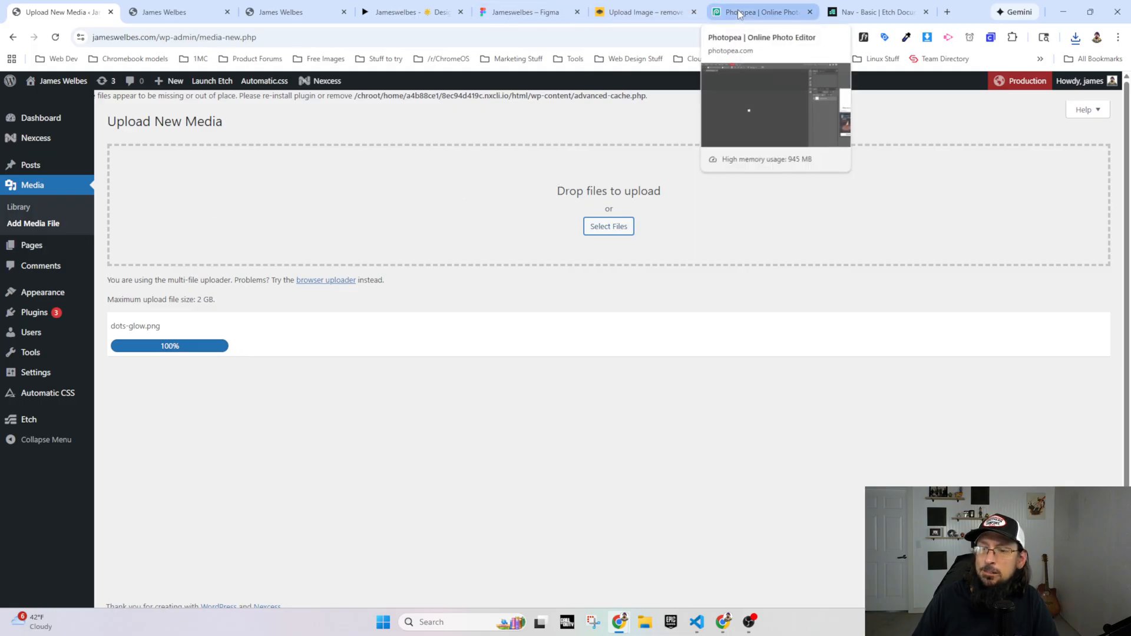
Step: Open the uploaded dots-glow item from the media library and examine the full image and its file details
{"action": "left_click", "coordinate": [41, 186]}
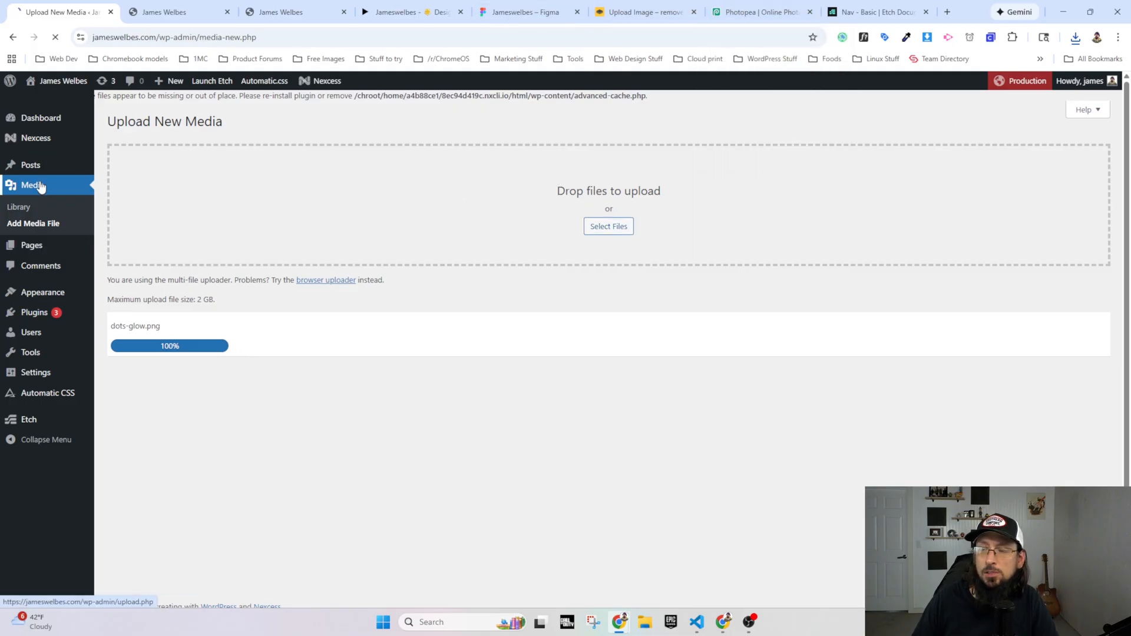
{"action": "left_click", "coordinate": [155, 241]}
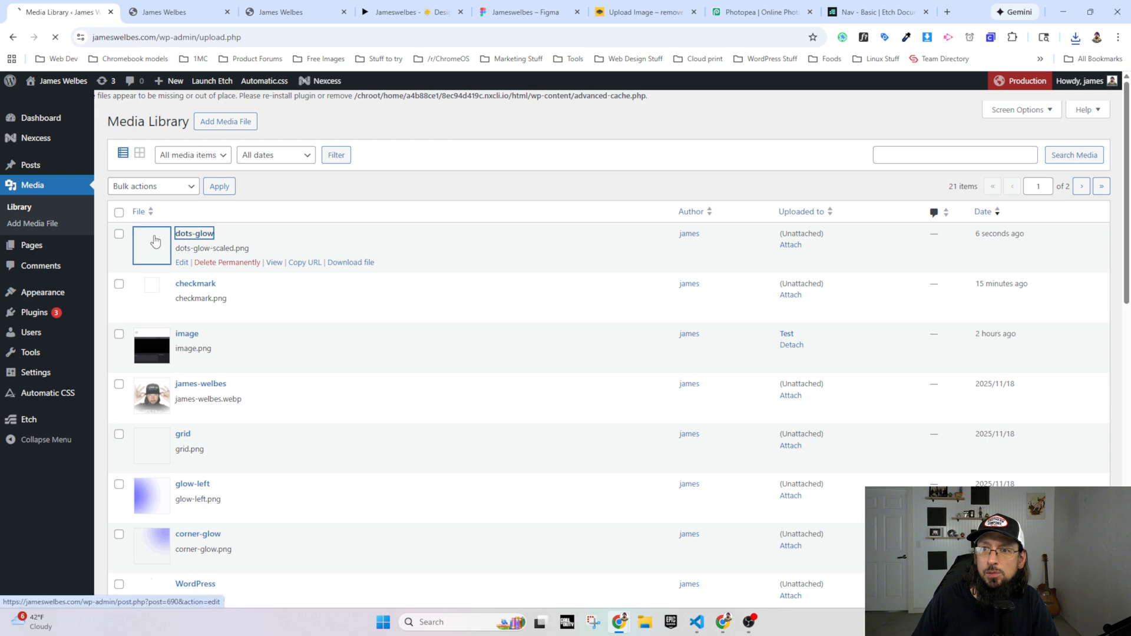
{"action": "scroll", "coordinate": [177, 436], "scroll_direction": "down", "scroll_amount": 5}
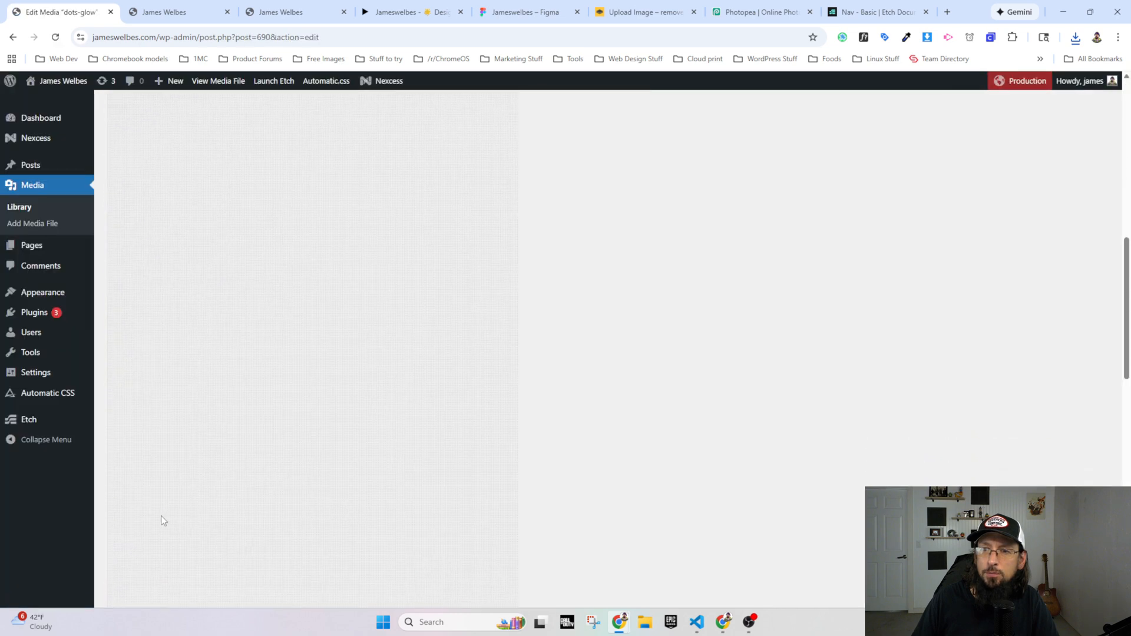
{"action": "scroll", "coordinate": [161, 516], "scroll_direction": "up", "scroll_amount": 5}
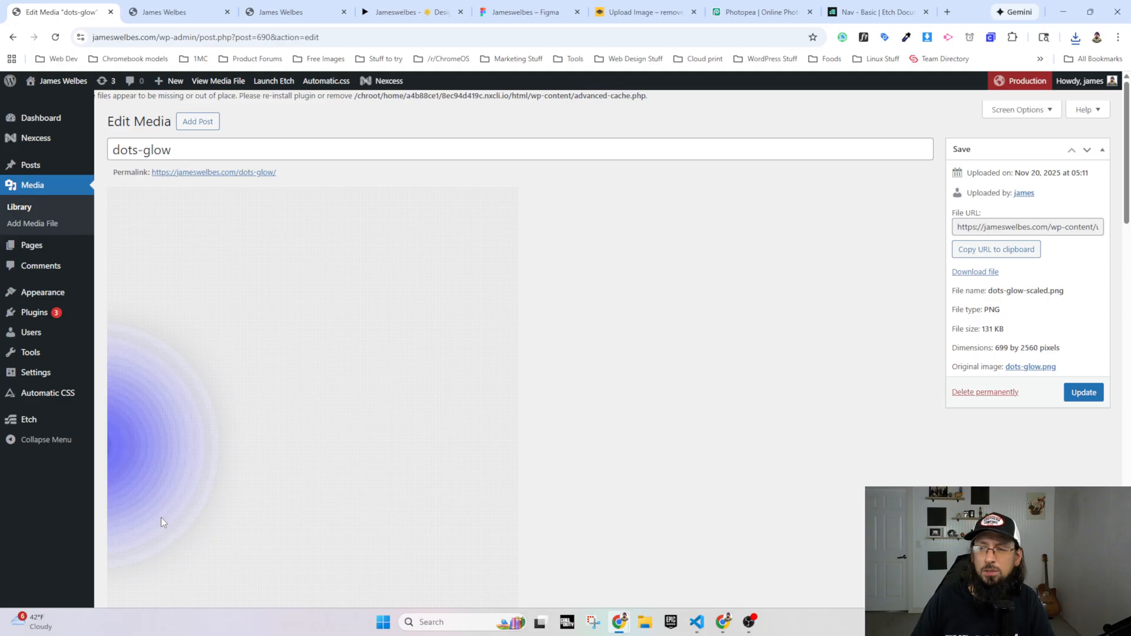
{"action": "scroll", "coordinate": [160, 517], "scroll_direction": "down", "scroll_amount": 20}
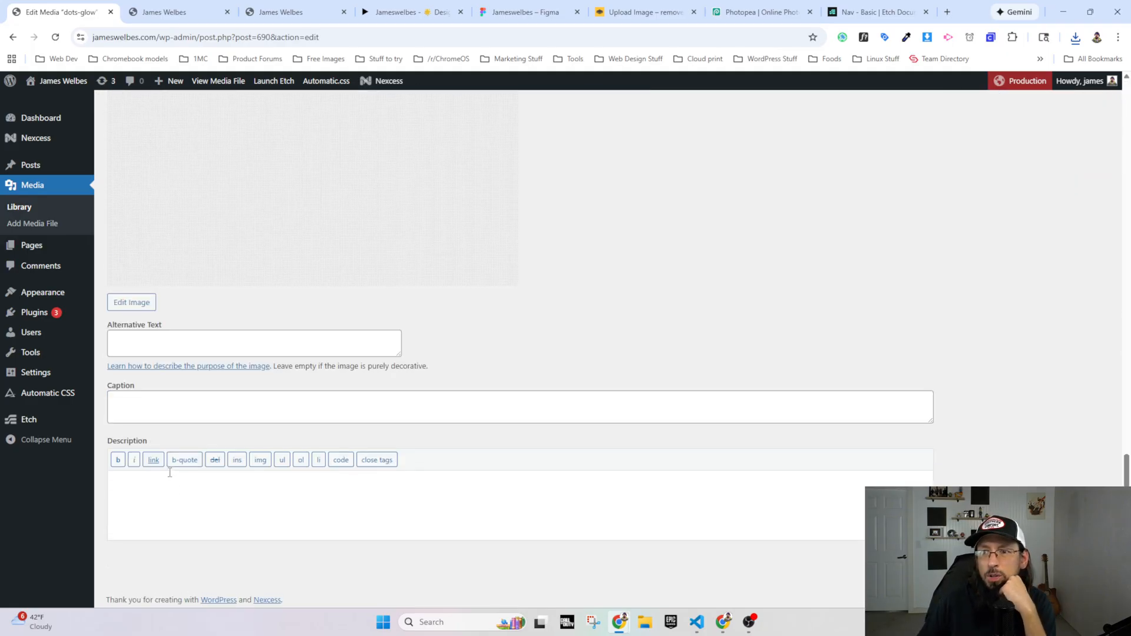
{"action": "scroll", "coordinate": [177, 508], "scroll_direction": "up", "scroll_amount": 5}
Step: Return to the Figma design and examine how the dotted texture and left glow run across the hero and services sections
{"action": "left_click", "coordinate": [517, 14]}
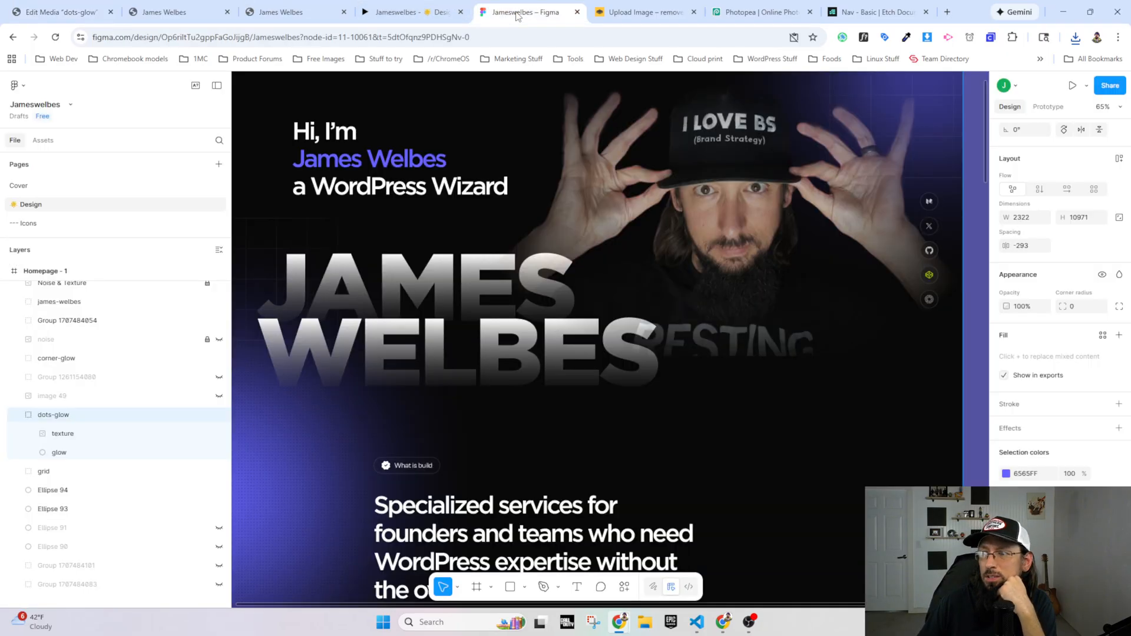
{"action": "scroll", "coordinate": [440, 423], "scroll_direction": "down", "scroll_amount": 6}
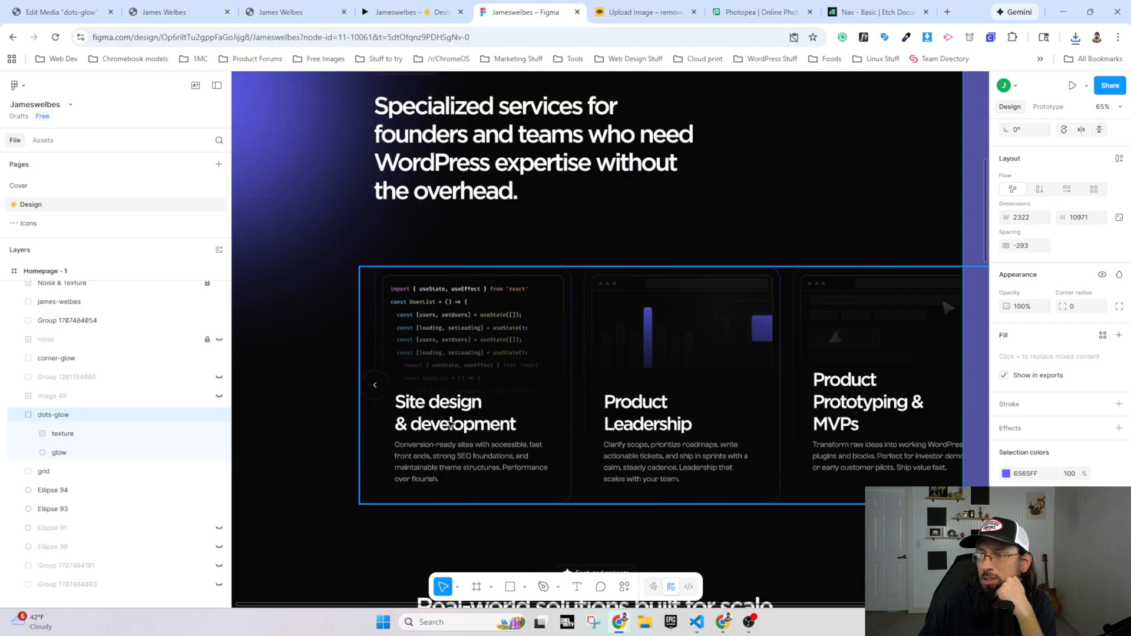
{"action": "scroll", "coordinate": [454, 416], "scroll_direction": "up", "scroll_amount": 5}
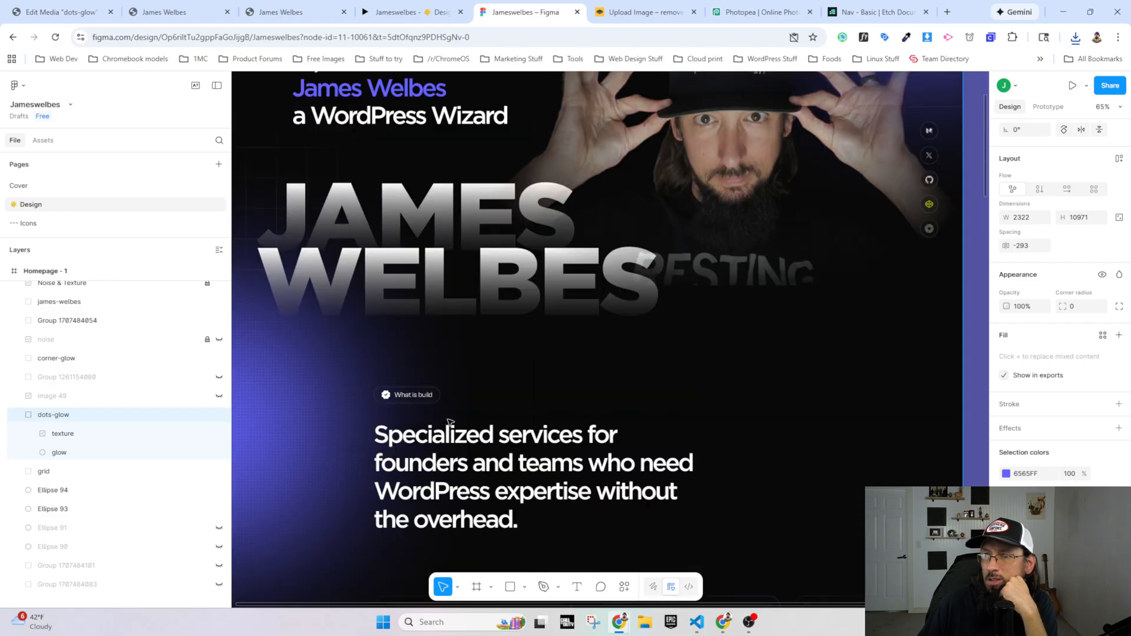
{"action": "scroll", "coordinate": [412, 416], "scroll_direction": "up", "scroll_amount": 2}
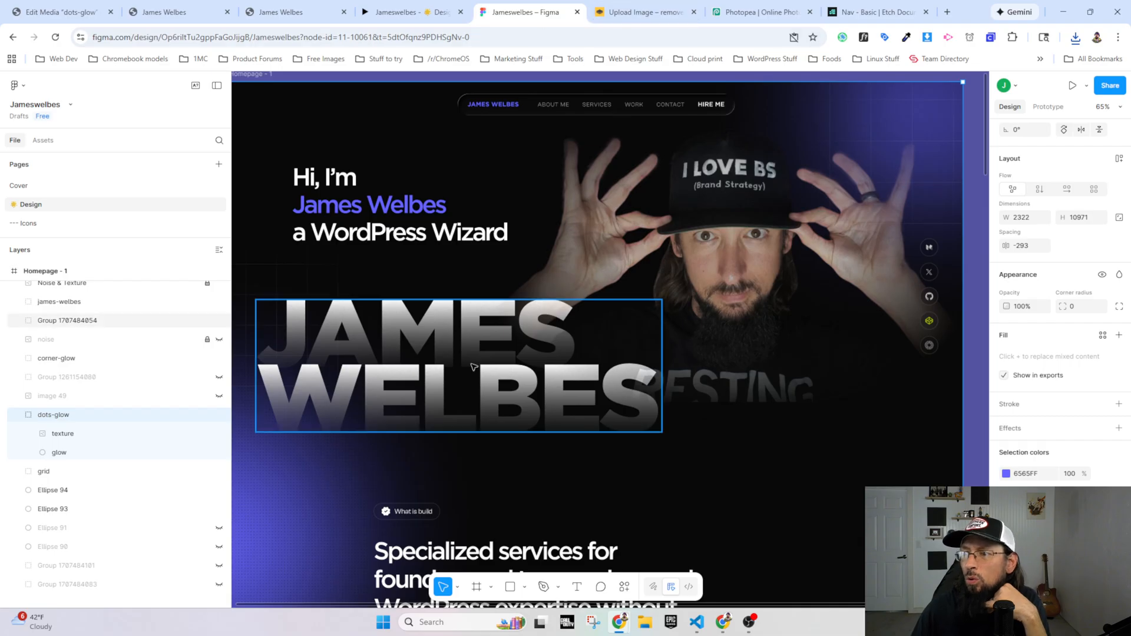
{"action": "scroll", "coordinate": [553, 476], "scroll_direction": "down", "scroll_amount": 2}
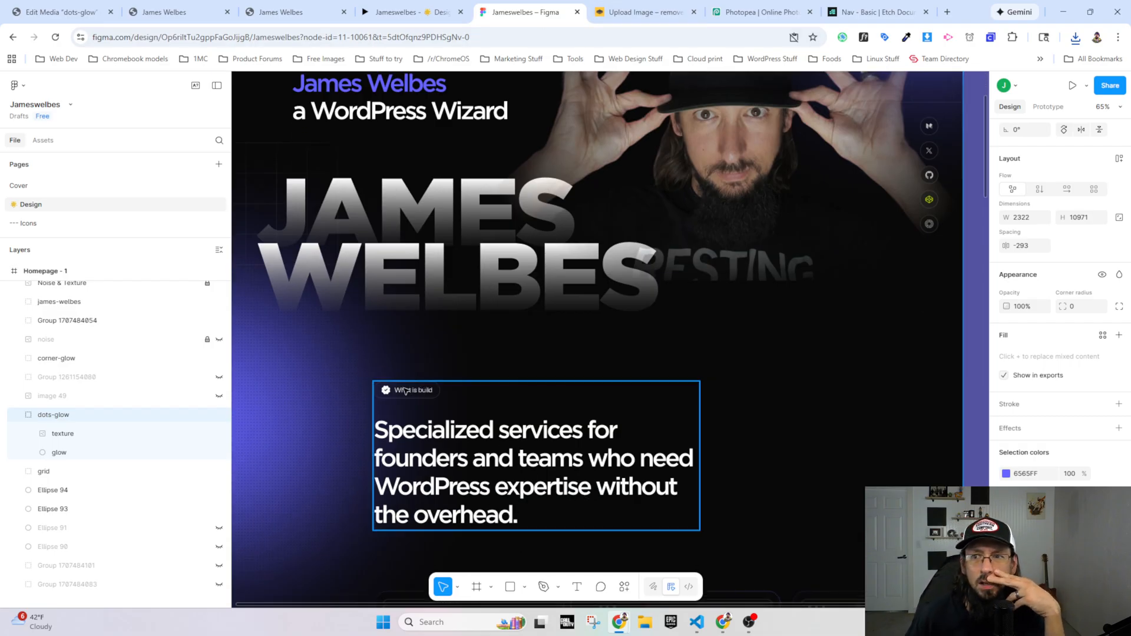
{"action": "scroll", "coordinate": [253, 287], "scroll_direction": "up", "scroll_amount": 1}
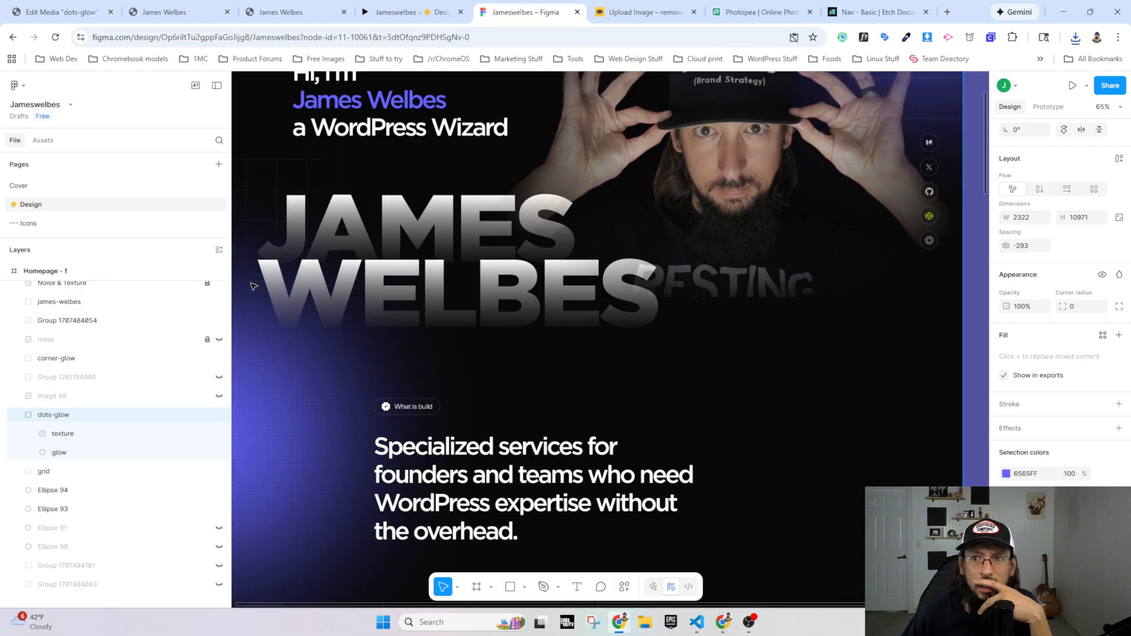
{"action": "scroll", "coordinate": [291, 297], "scroll_direction": "up", "scroll_amount": 2}
{"action": "scroll", "coordinate": [291, 297], "scroll_direction": "up", "scroll_amount": 1}
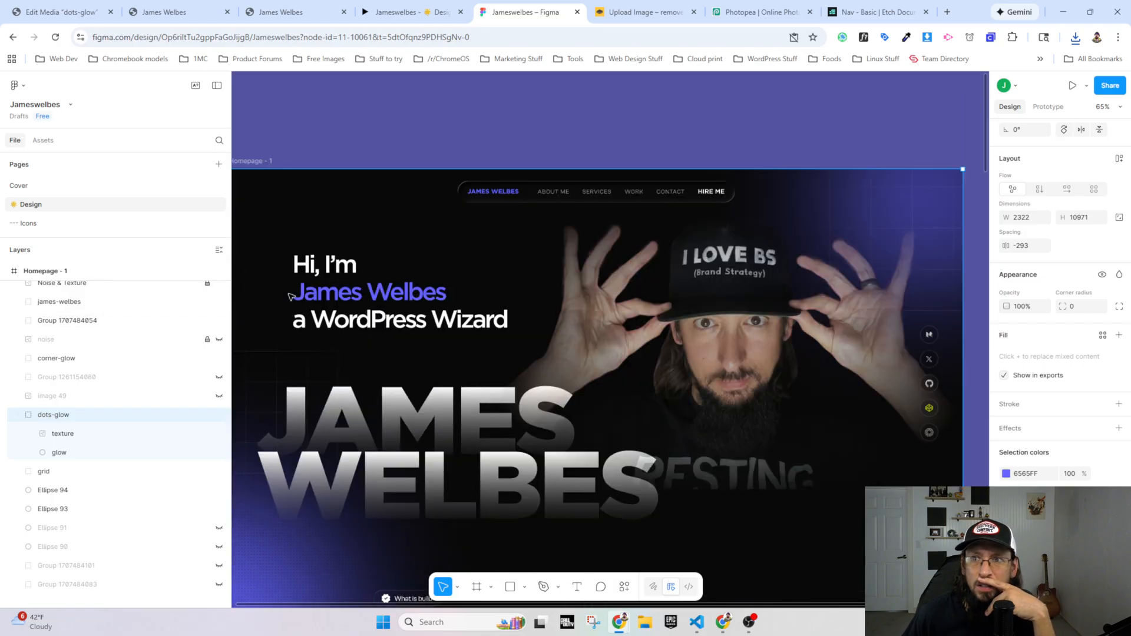
{"action": "scroll", "coordinate": [283, 303], "scroll_direction": "down", "scroll_amount": 5}
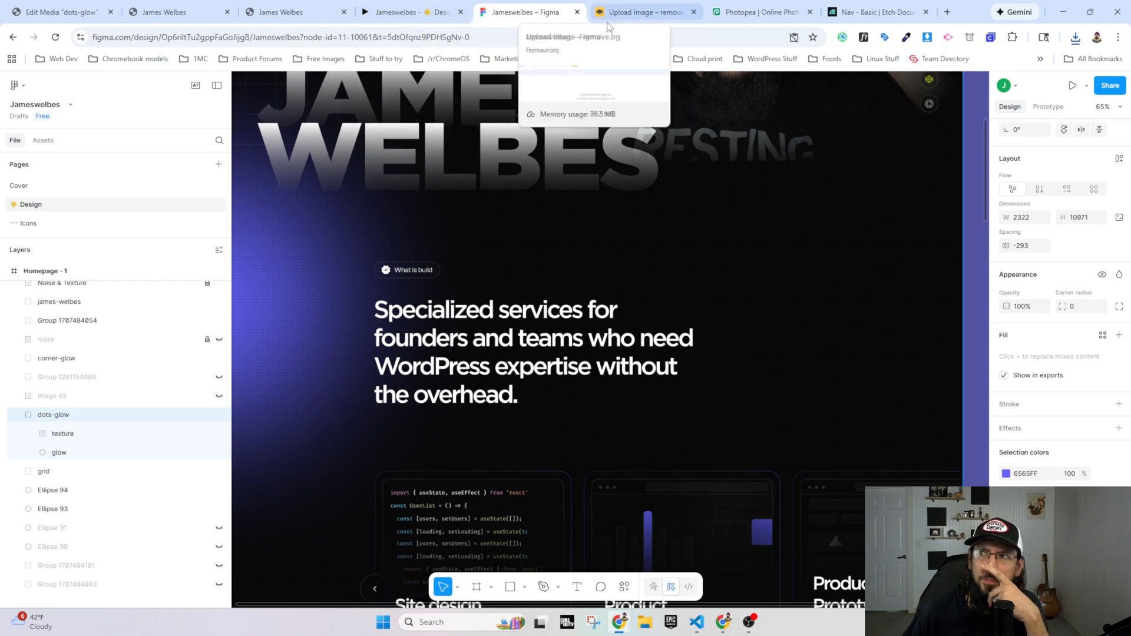
Step: Compare the What I Build glow styles in Etch with the uploaded dots-glow image in WordPress
{"action": "left_click", "coordinate": [282, 12]}
{"action": "left_click", "coordinate": [177, 12]}
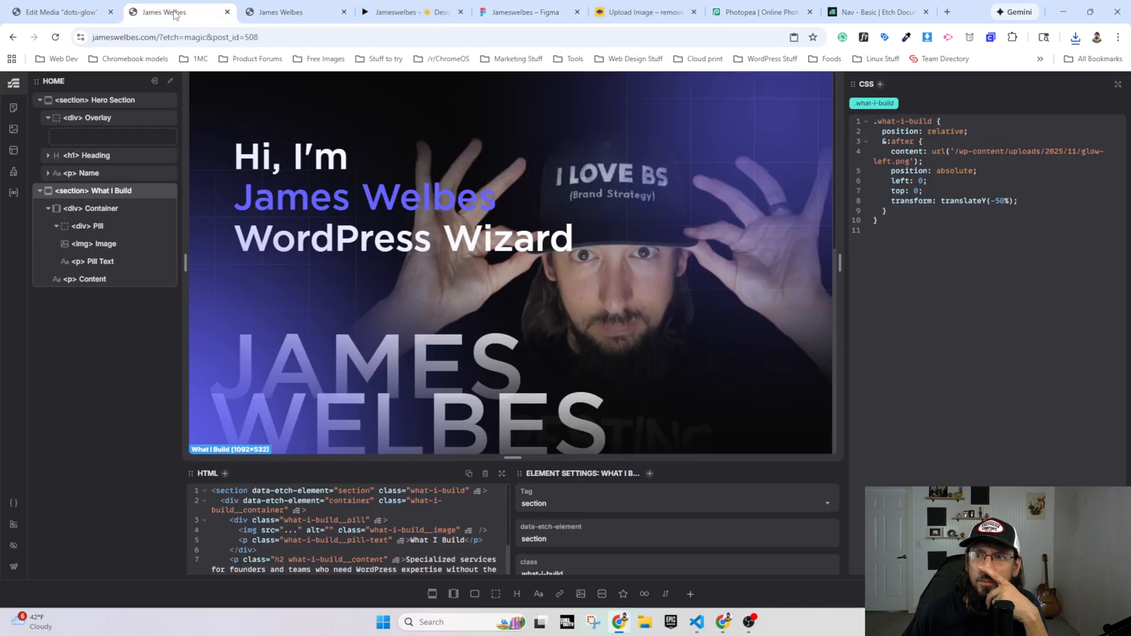
{"action": "left_click", "coordinate": [88, 12]}
{"action": "scroll", "coordinate": [235, 273], "scroll_direction": "up", "scroll_amount": 10}
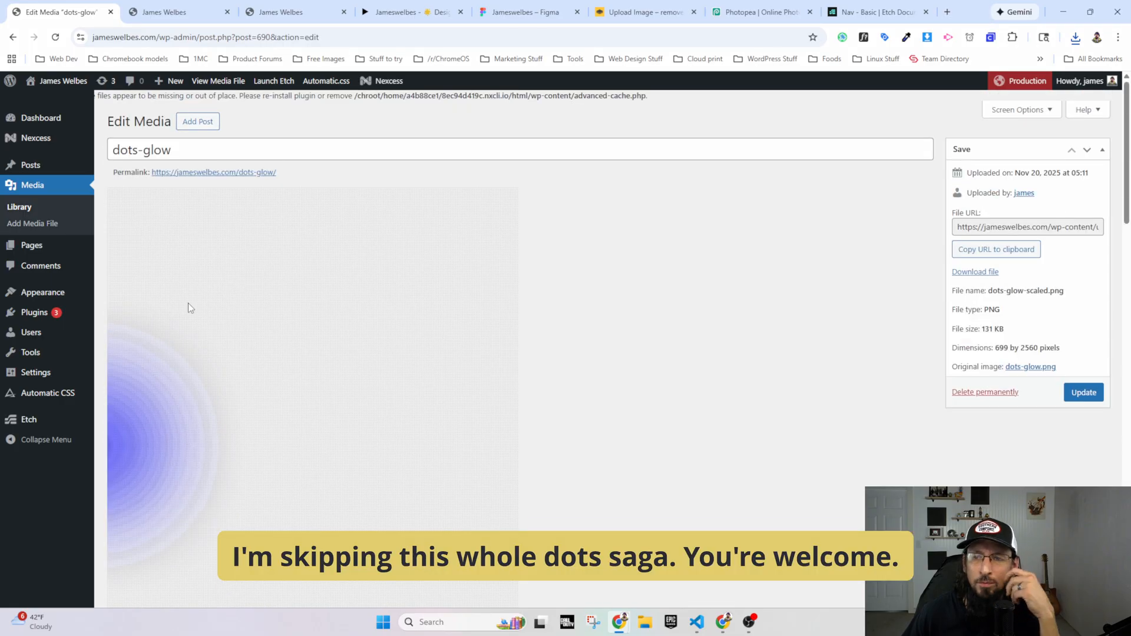
{"action": "scroll", "coordinate": [188, 309], "scroll_direction": "down", "scroll_amount": 5}
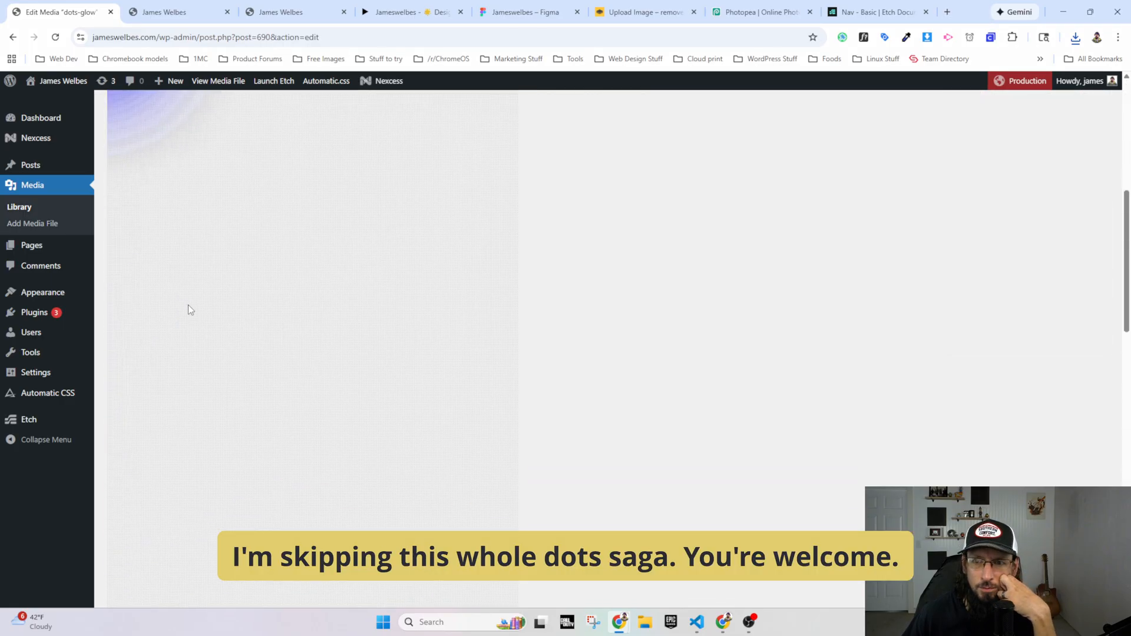
{"action": "scroll", "coordinate": [189, 309], "scroll_direction": "up", "scroll_amount": 5}
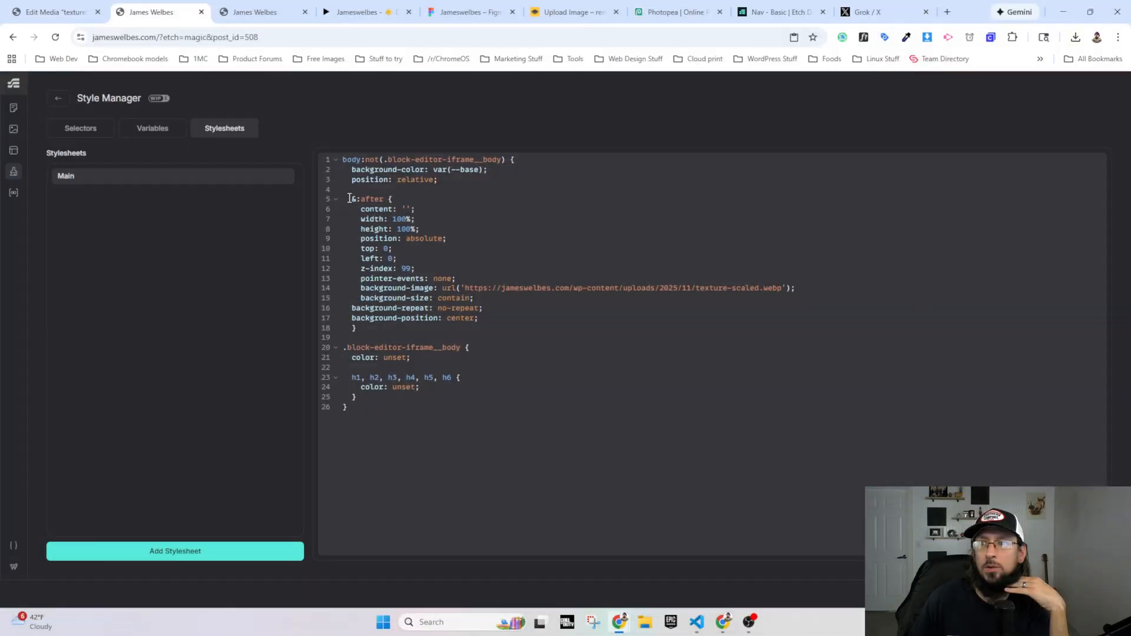
Step: In Etch's Main stylesheet, delete the code following position: relative in the body rule, and reload the live homepage
{"action": "left_click_drag", "start_coordinate": [347, 199], "coordinate": [381, 330]}
{"action": "key", "text": "BackSpace"}
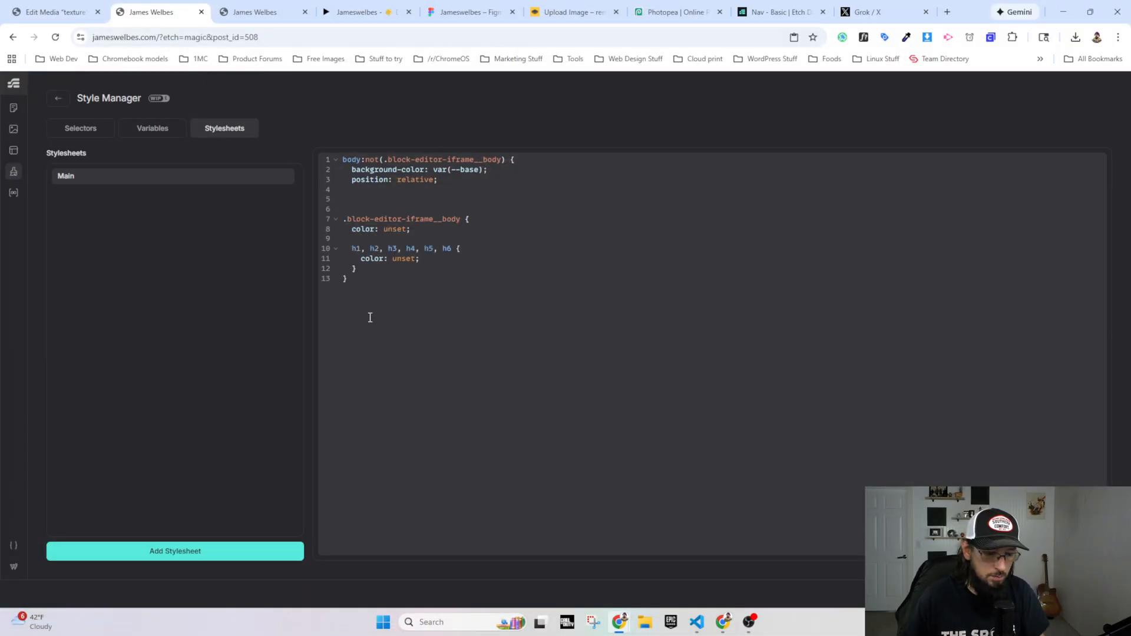
{"action": "left_click", "coordinate": [259, 12]}
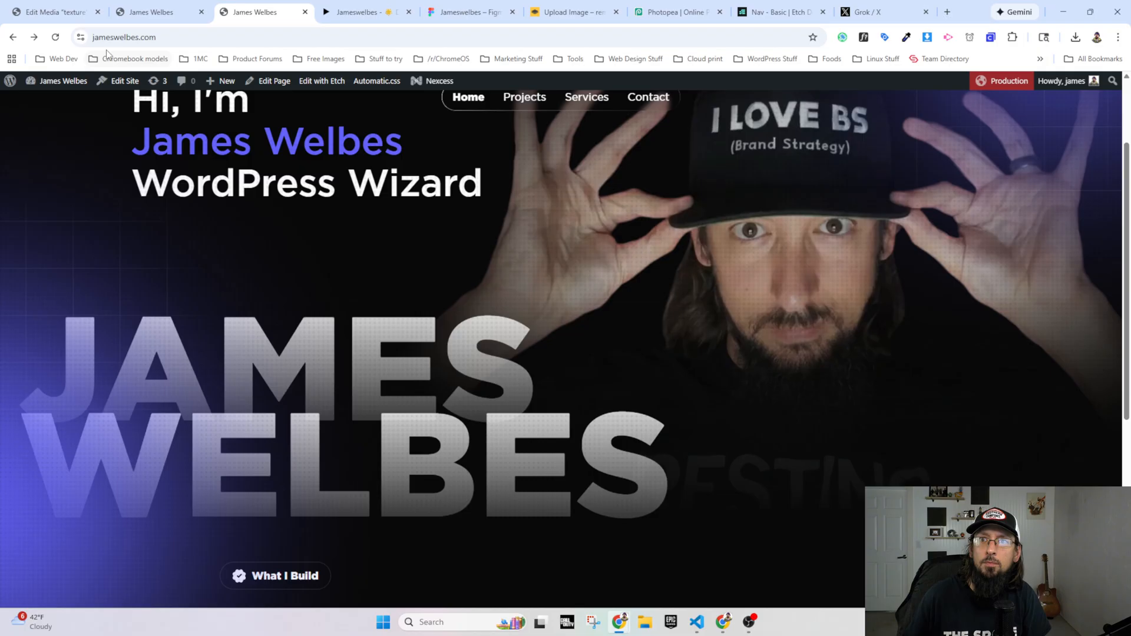
{"action": "left_click", "coordinate": [55, 38]}
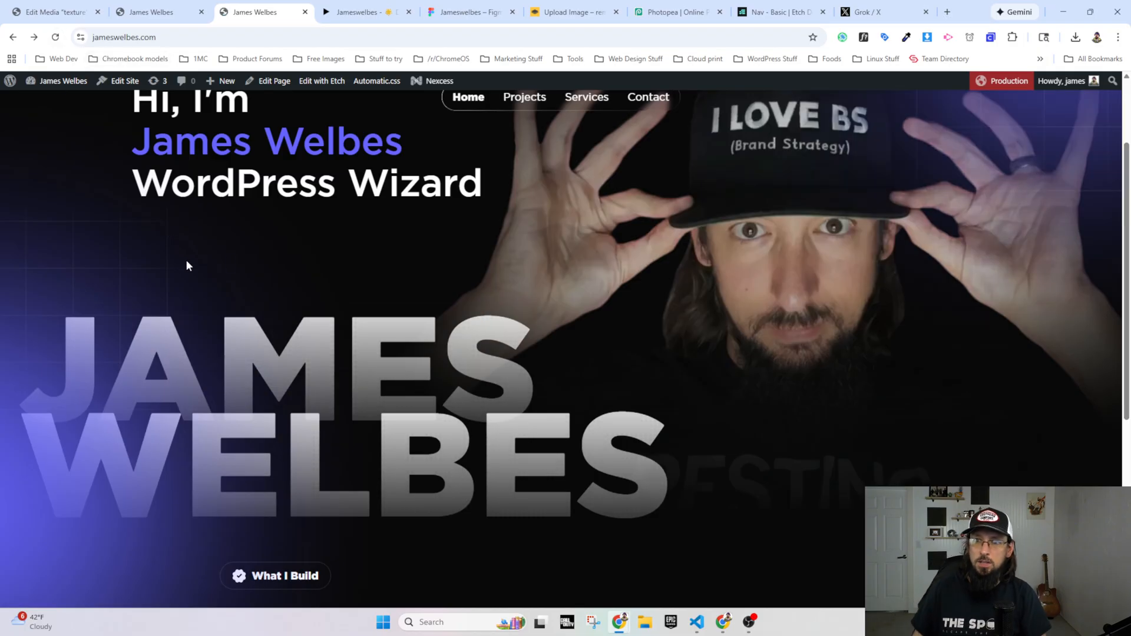
Step: Examine the left glow and background on the live homepage from the hero through the What I Build section
{"action": "scroll", "coordinate": [233, 261], "scroll_direction": "down", "scroll_amount": 5}
{"action": "scroll", "coordinate": [238, 285], "scroll_direction": "up", "scroll_amount": 3}
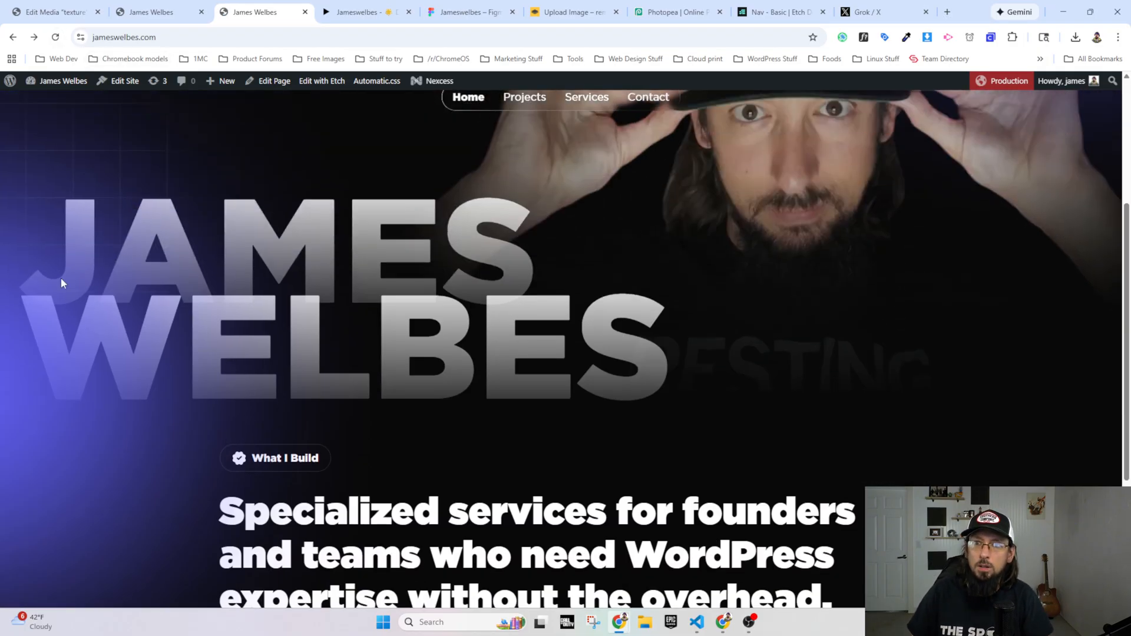
{"action": "scroll", "coordinate": [92, 316], "scroll_direction": "down", "scroll_amount": 2}
{"action": "scroll", "coordinate": [85, 367], "scroll_direction": "down", "scroll_amount": 1}
{"action": "scroll", "coordinate": [81, 354], "scroll_direction": "up", "scroll_amount": 2}
{"action": "right_click", "coordinate": [83, 328]}
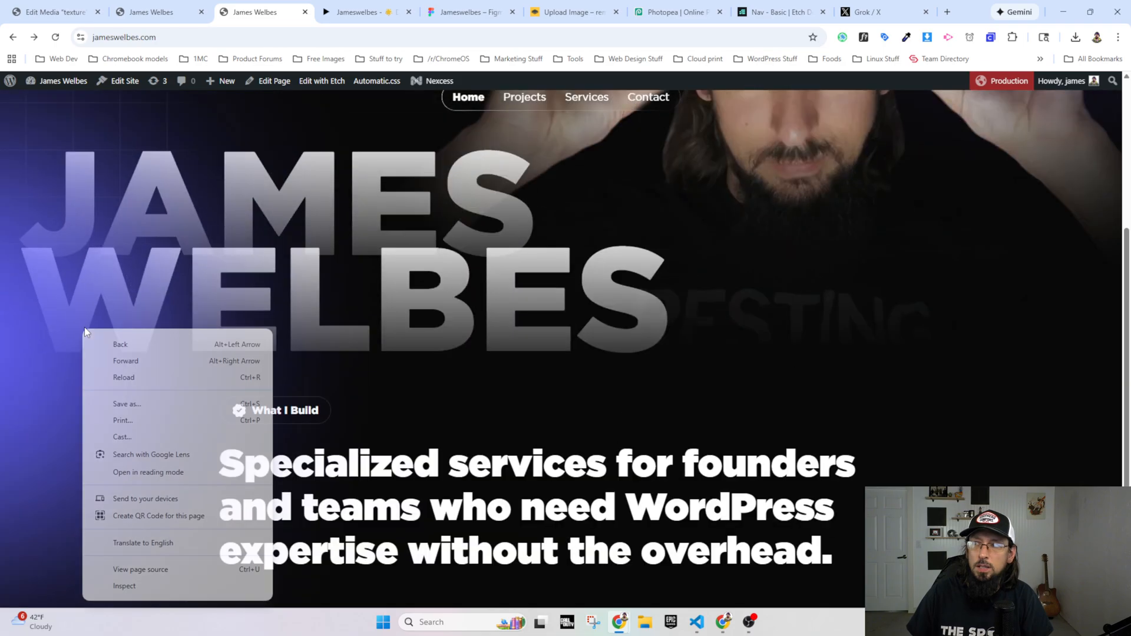
{"action": "left_click", "coordinate": [215, 312]}
{"action": "scroll", "coordinate": [214, 313], "scroll_direction": "up", "scroll_amount": 4}
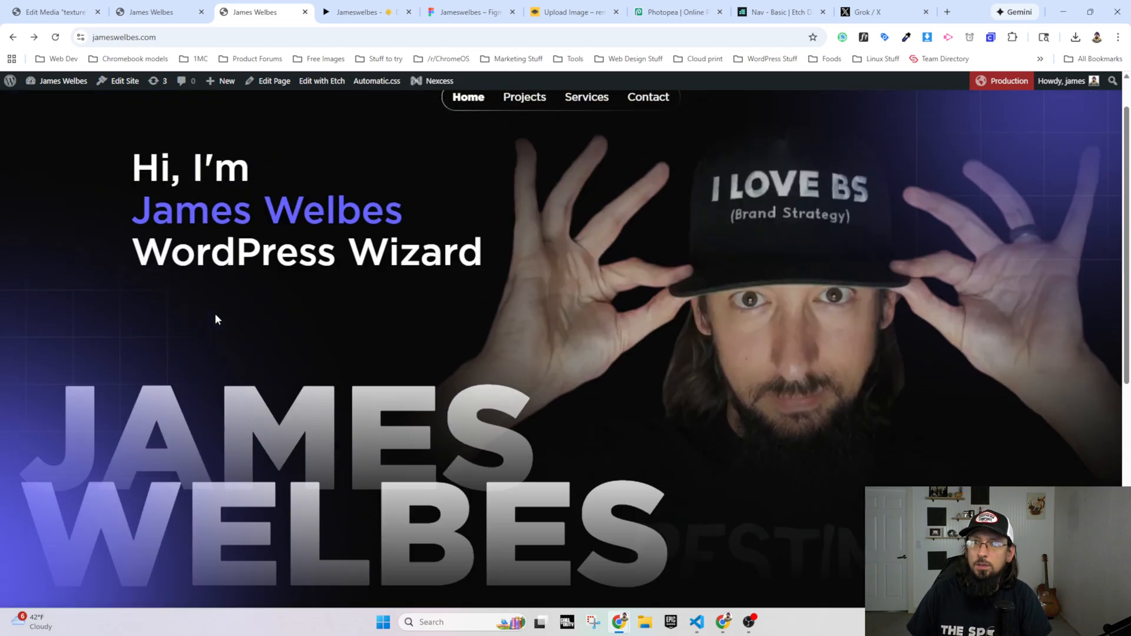
{"action": "scroll", "coordinate": [212, 314], "scroll_direction": "down", "scroll_amount": 3}
Step: Inspect the What I Build section in DevTools, expand it and select its ::after pseudo-element to view the glow styles
{"action": "right_click", "coordinate": [111, 475]}
{"action": "left_click", "coordinate": [150, 471]}
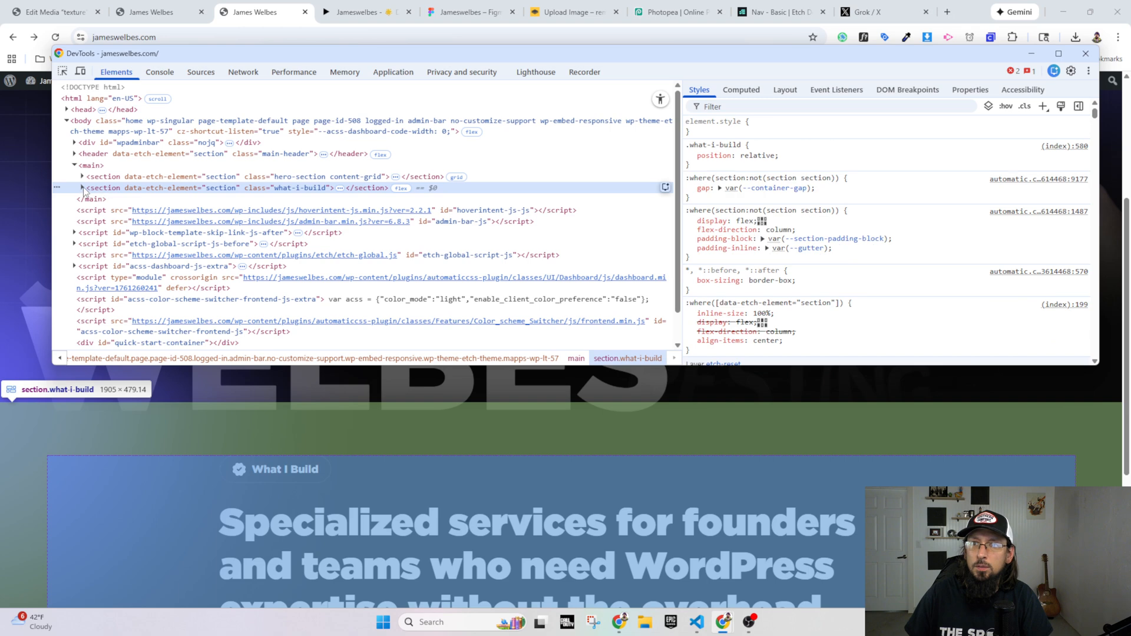
{"action": "left_click", "coordinate": [82, 188]}
{"action": "left_click", "coordinate": [490, 211]}
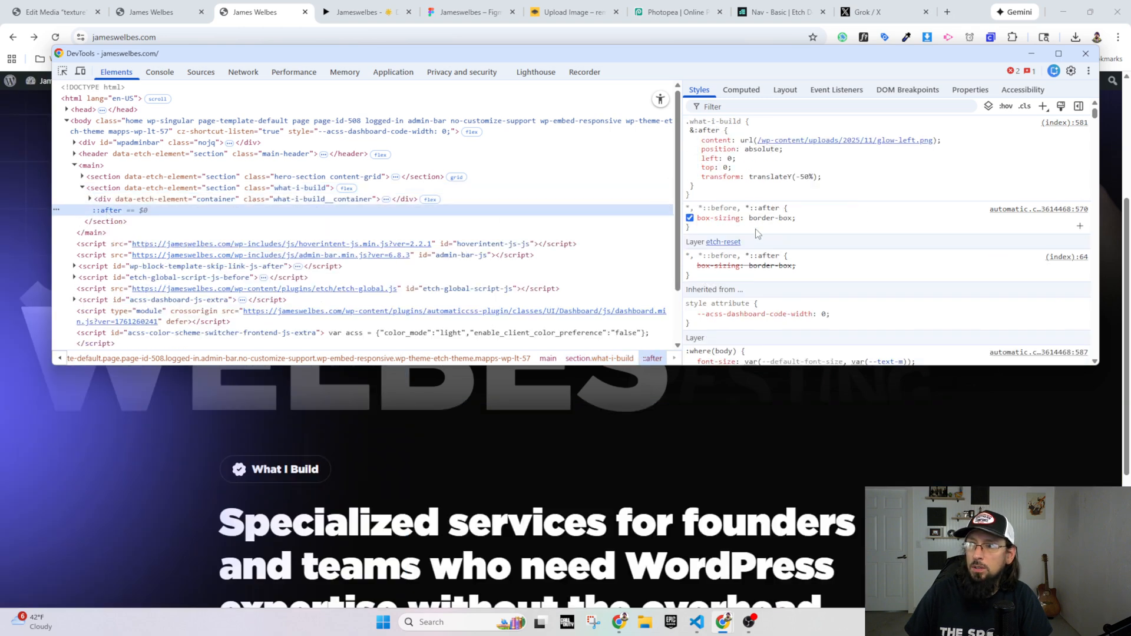
Step: In DevTools, set the What I Build ::after glow's transform to translateY(-30%) and move the DevTools window clear of the page
{"action": "left_click", "coordinate": [804, 176]}
{"action": "left_click", "coordinate": [805, 177]}
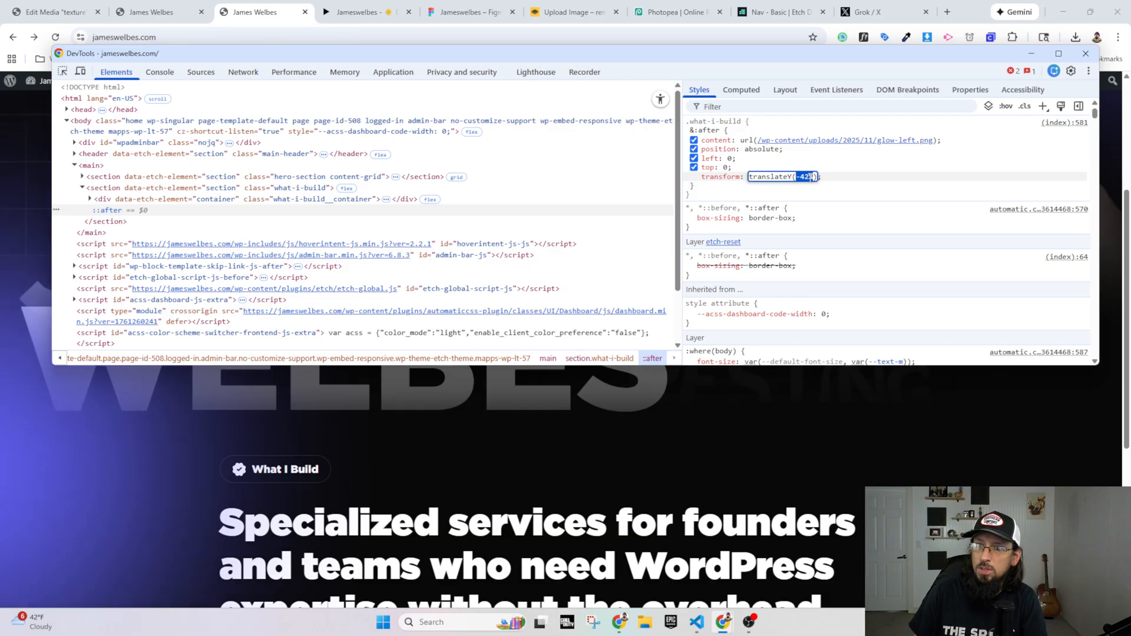
{"action": "key", "text": "shift+Up"}
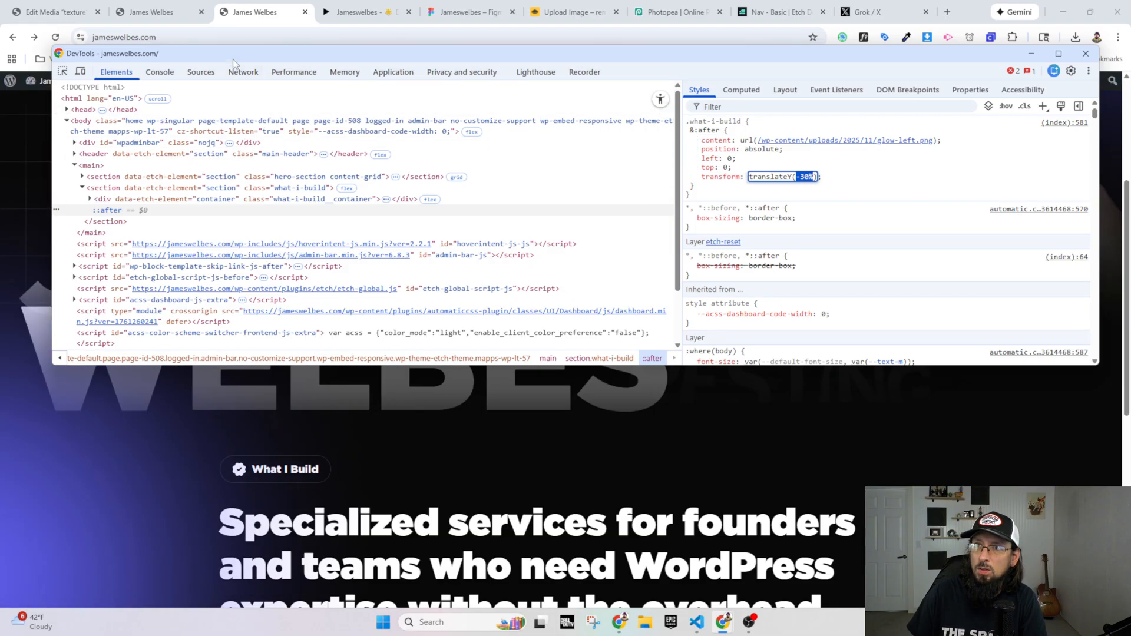
{"action": "left_click_drag", "start_coordinate": [232, 59], "coordinate": [255, 108]}
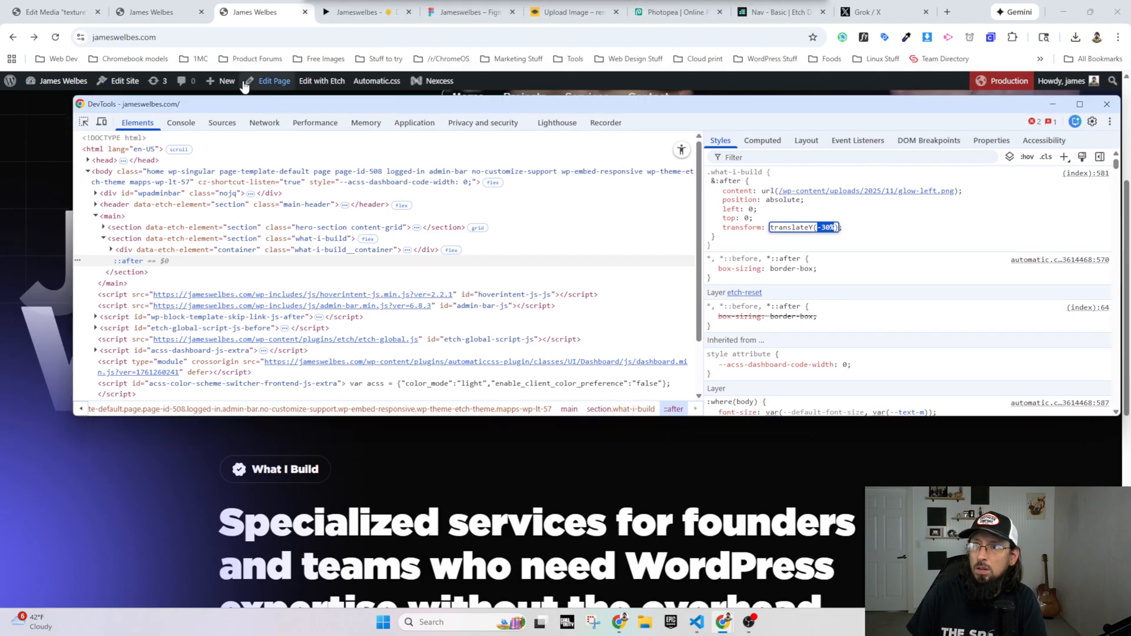
Step: In Etch, set the .what-i-build :after transform to translateY(-30%) and check the glow in the preview
{"action": "left_click", "coordinate": [156, 11]}
{"action": "left_click", "coordinate": [59, 100]}
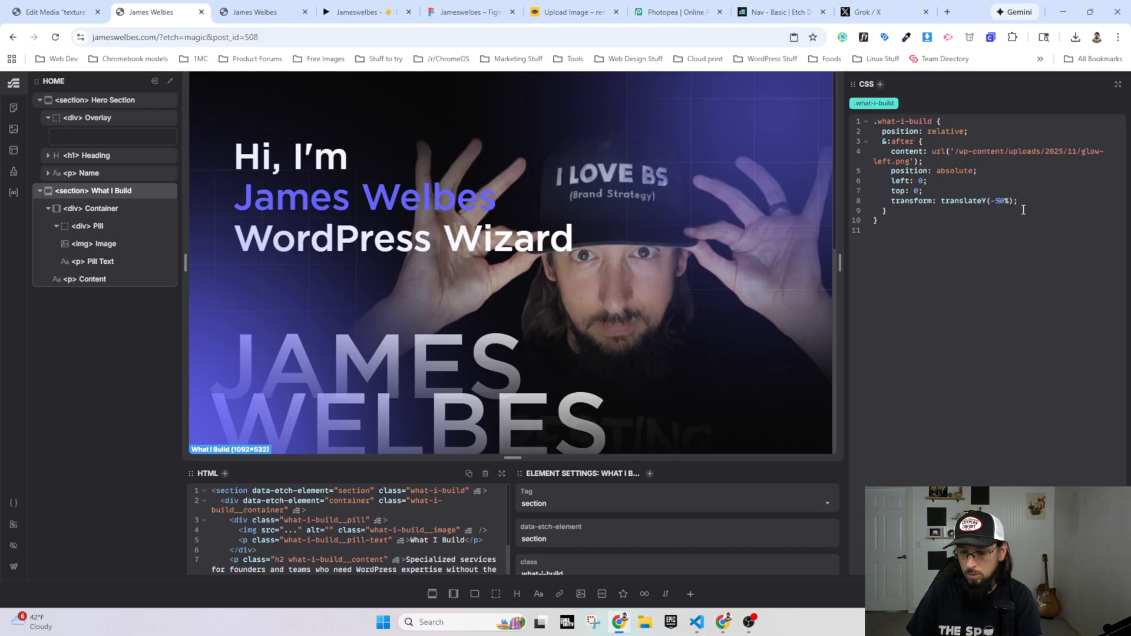
{"action": "type", "text": "3"}
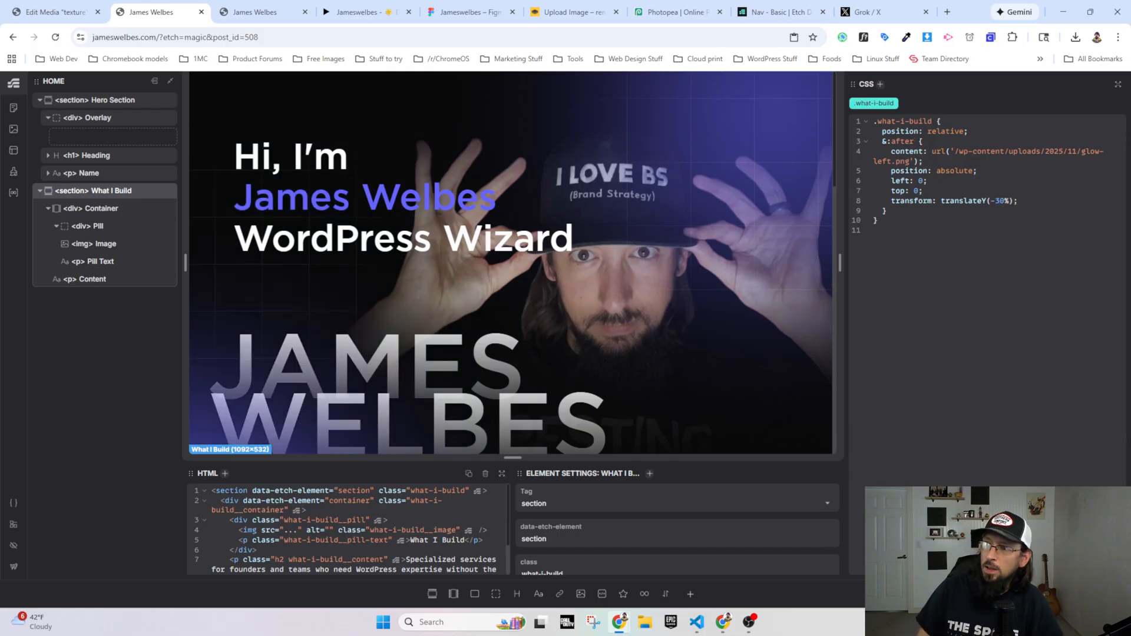
{"action": "scroll", "coordinate": [444, 373], "scroll_direction": "down", "scroll_amount": 5}
{"action": "scroll", "coordinate": [444, 373], "scroll_direction": "down", "scroll_amount": 4}
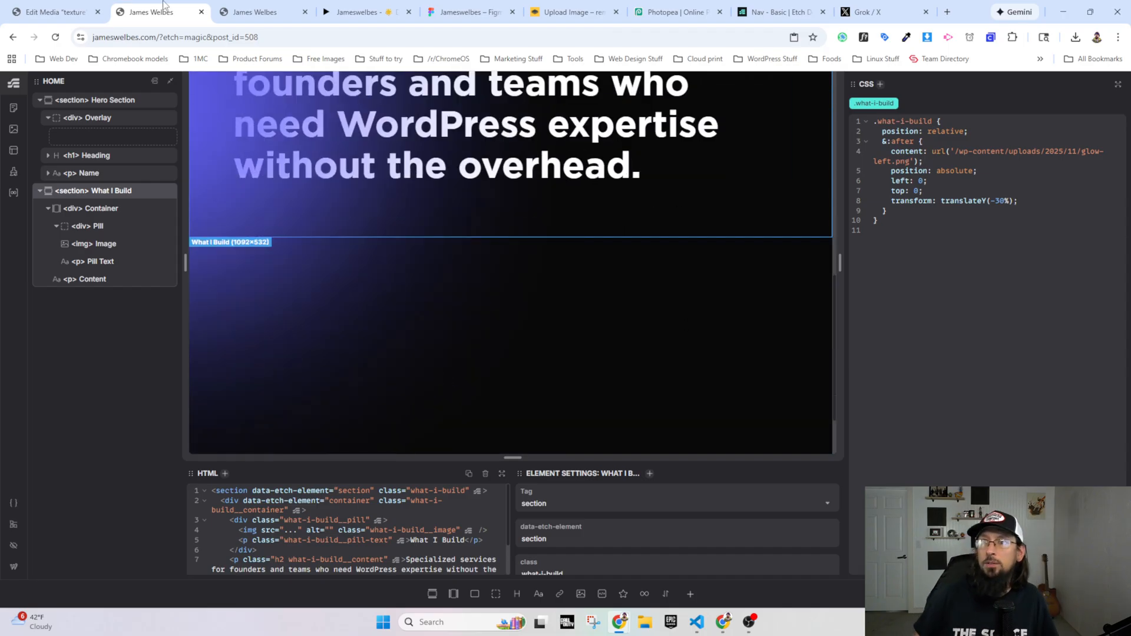
Step: Compare the live homepage's large name text and left glow with the Figma prototype
{"action": "left_click", "coordinate": [254, 12]}
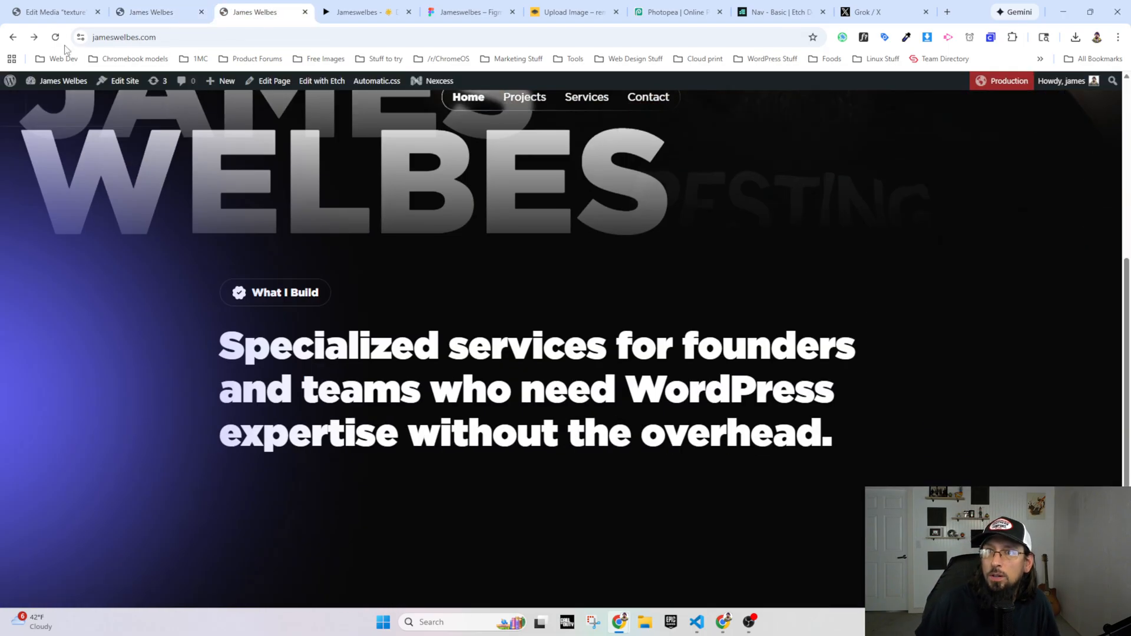
{"action": "scroll", "coordinate": [428, 295], "scroll_direction": "up", "scroll_amount": 5}
{"action": "scroll", "coordinate": [383, 177], "scroll_direction": "down", "scroll_amount": 3}
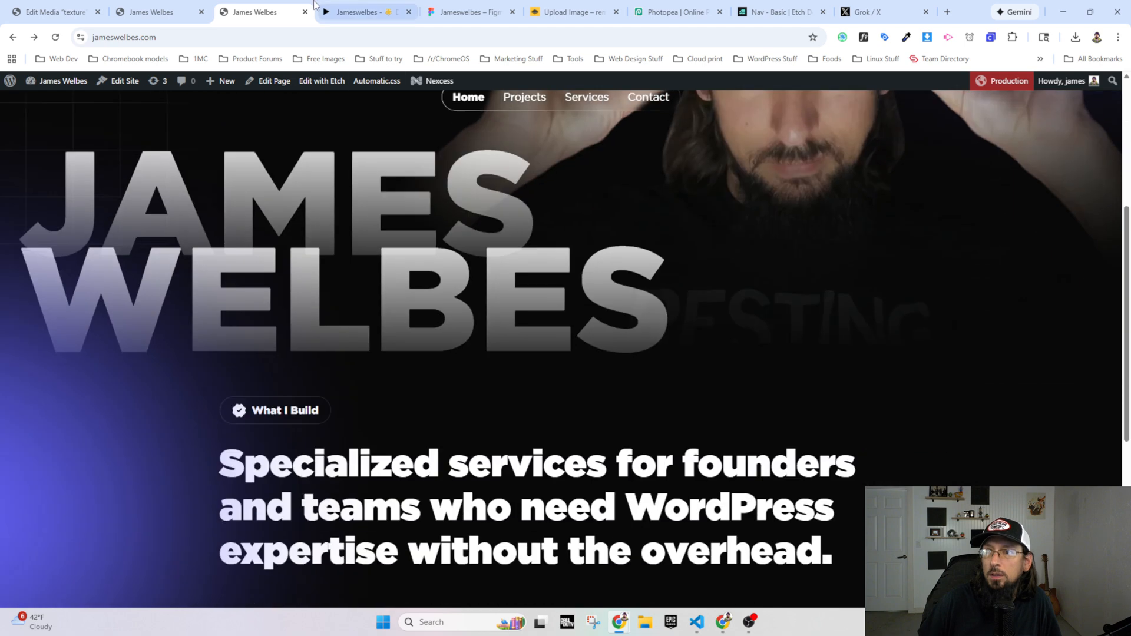
{"action": "left_click", "coordinate": [357, 12]}
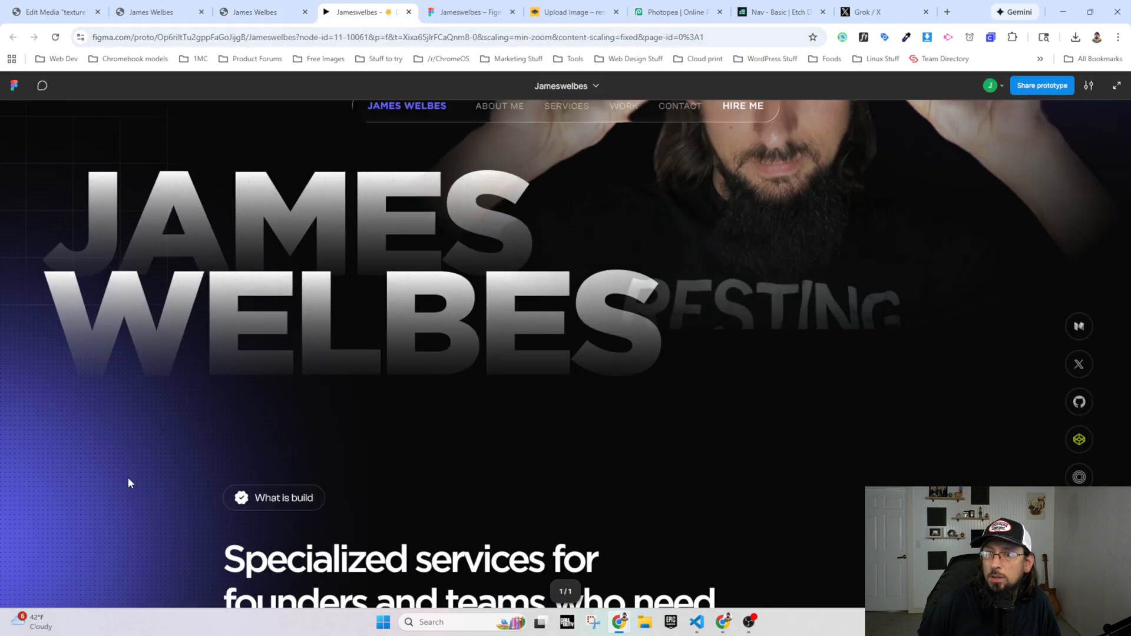
{"action": "left_click", "coordinate": [258, 13]}
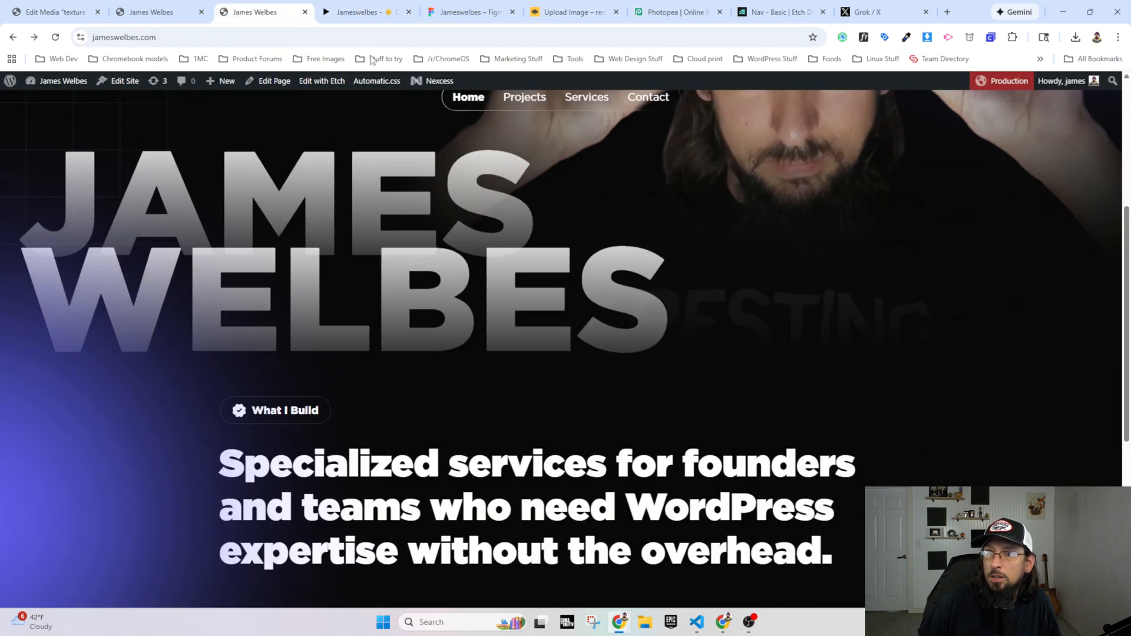
{"action": "left_click", "coordinate": [359, 11]}
{"action": "left_click", "coordinate": [248, 14]}
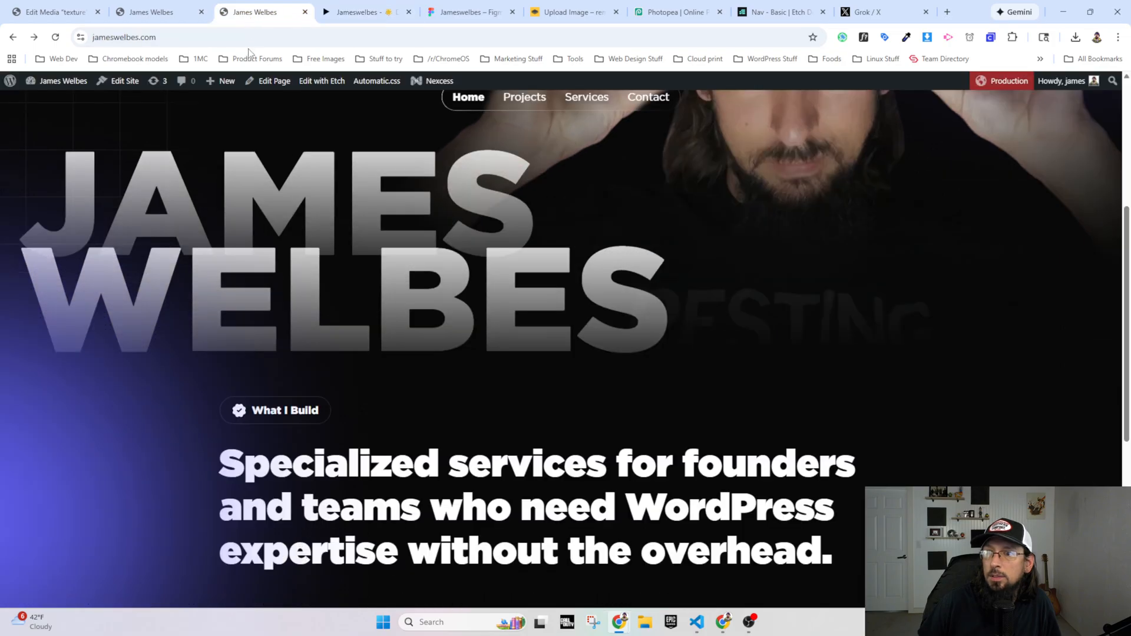
{"action": "left_click", "coordinate": [357, 10]}
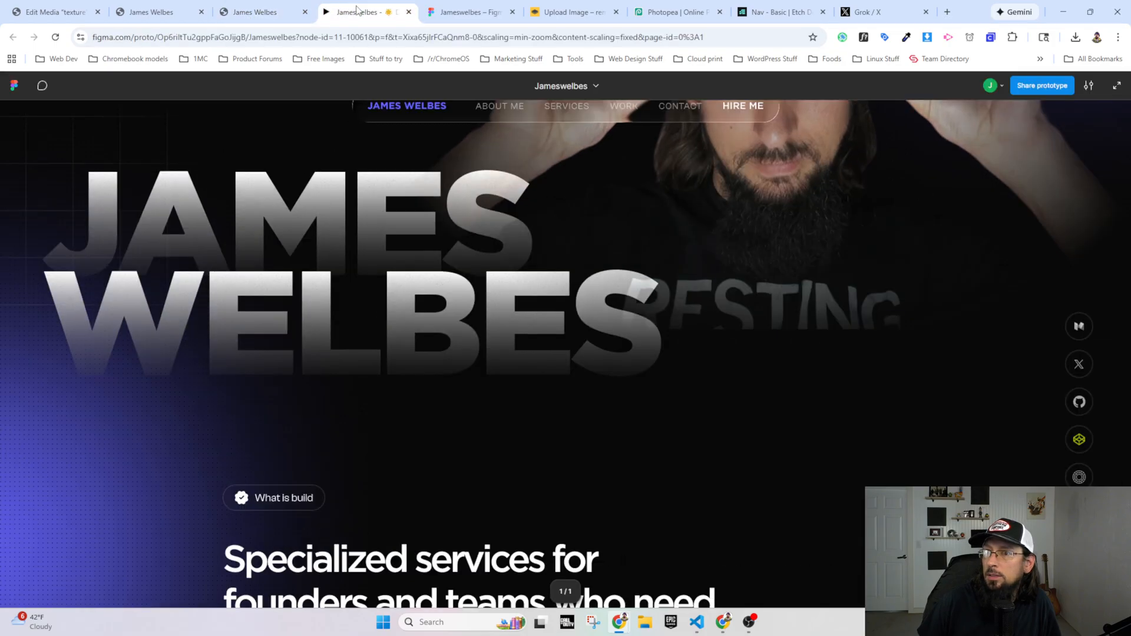
{"action": "left_click", "coordinate": [247, 14]}
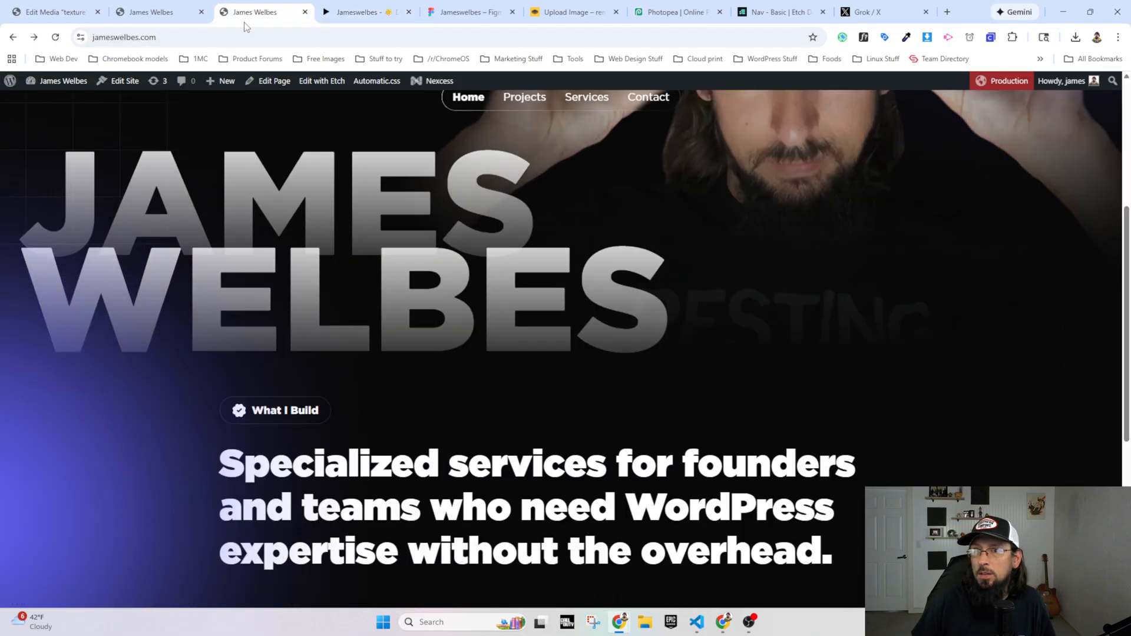
Step: In Etch, select the hero's large Name element, narrow the preview canvas, and set padding-inline-start to 3rem in .hero-section__name
{"action": "left_click", "coordinate": [156, 12]}
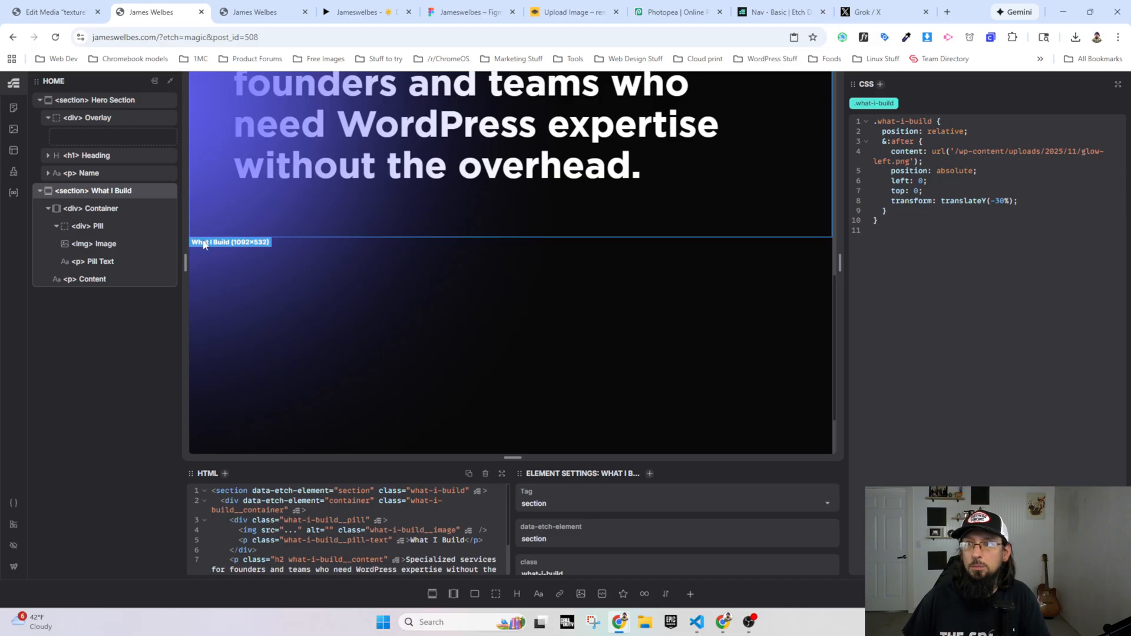
{"action": "scroll", "coordinate": [203, 244], "scroll_direction": "up", "scroll_amount": 5}
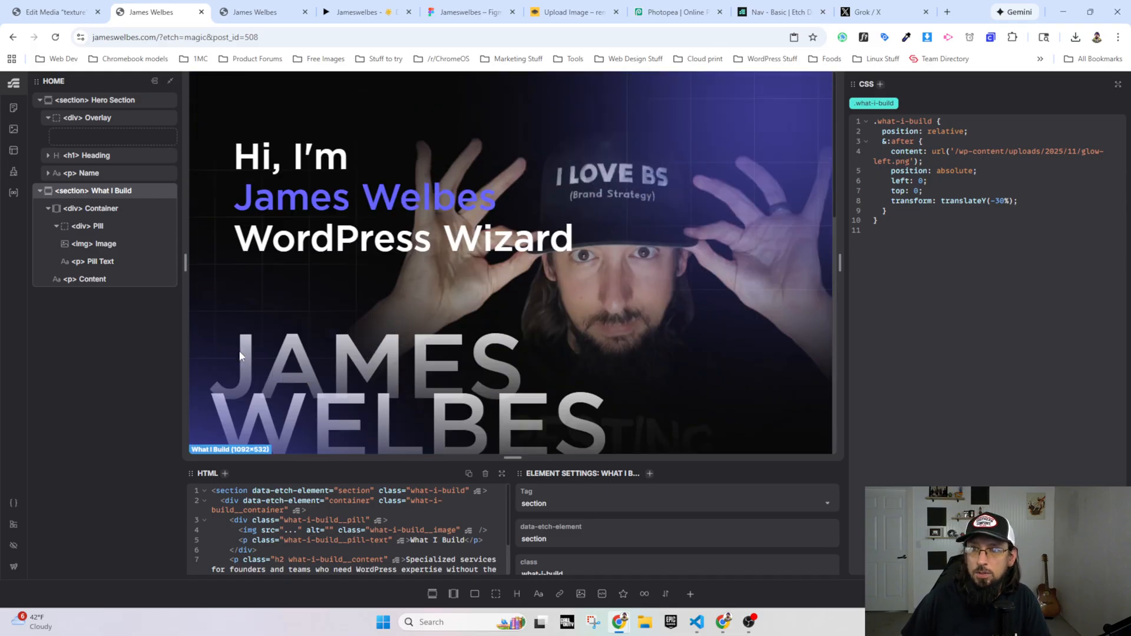
{"action": "left_click", "coordinate": [649, 388]}
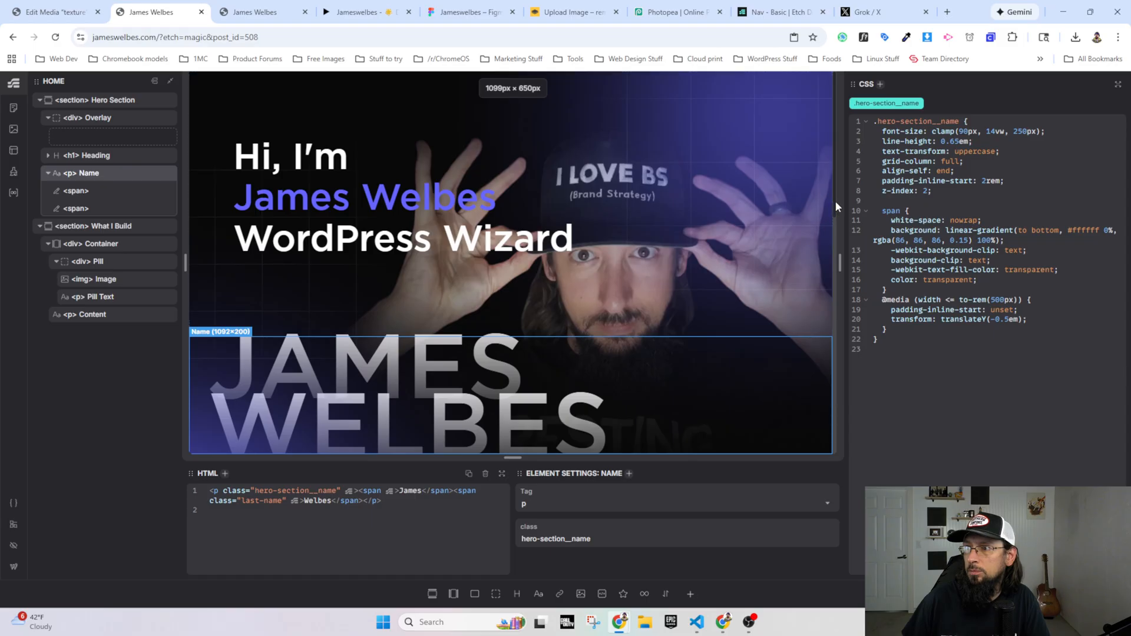
{"action": "left_click_drag", "start_coordinate": [837, 207], "coordinate": [770, 204]}
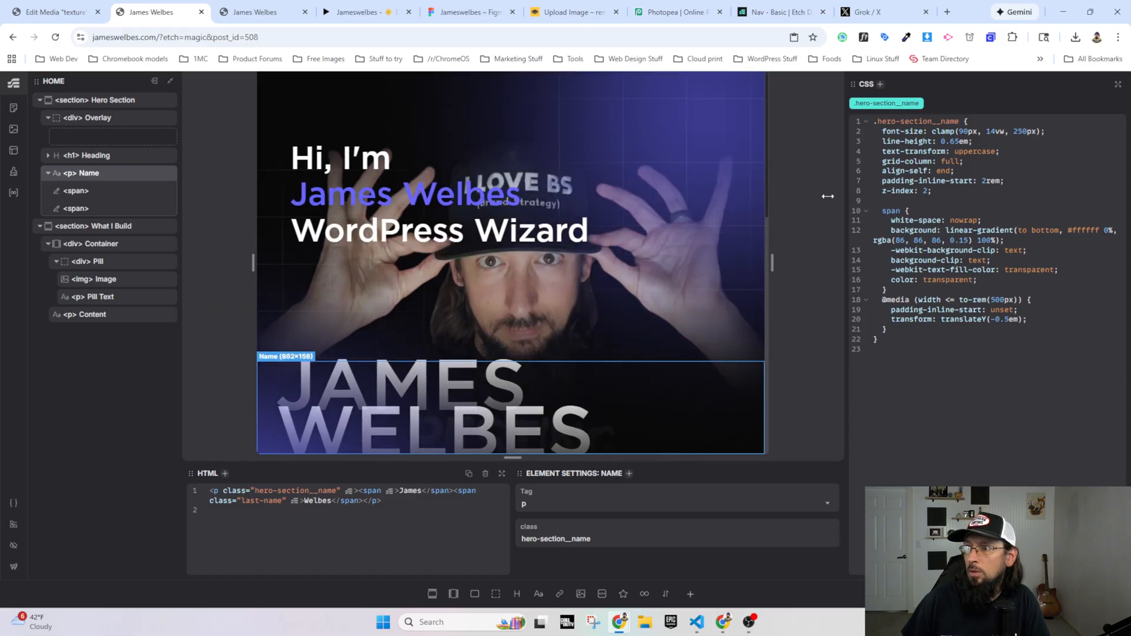
{"action": "left_click", "coordinate": [987, 180]}
{"action": "key", "text": "BackSpace"}
{"action": "type", "text": "3"}
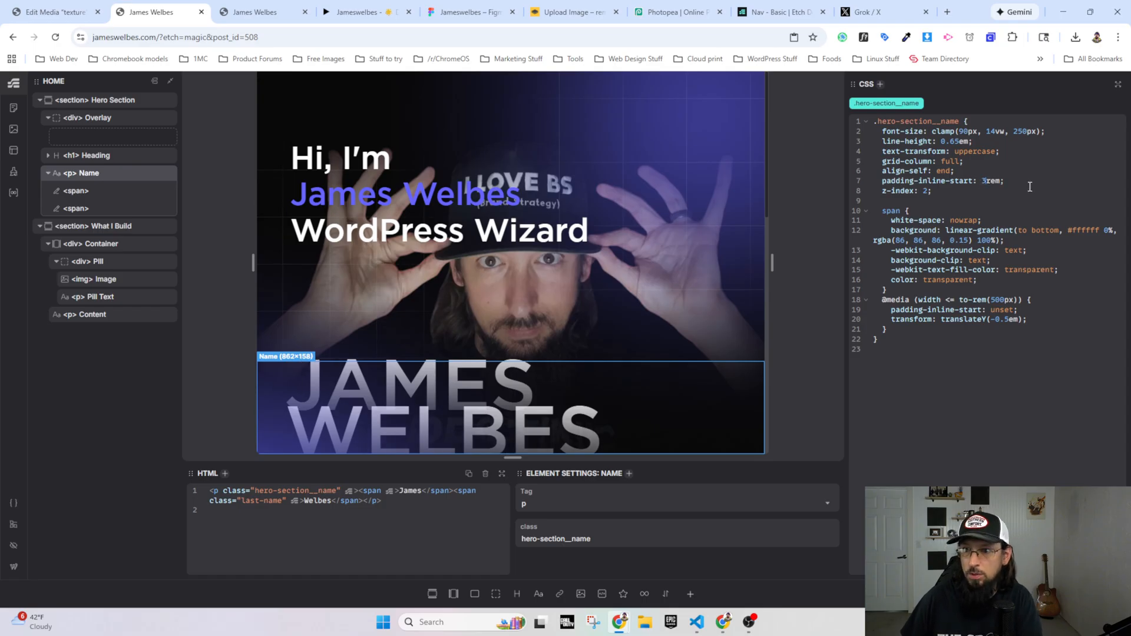
Step: Reload the live homepage and compare the hero name's left offset with the Figma prototype
{"action": "left_click", "coordinate": [265, 10]}
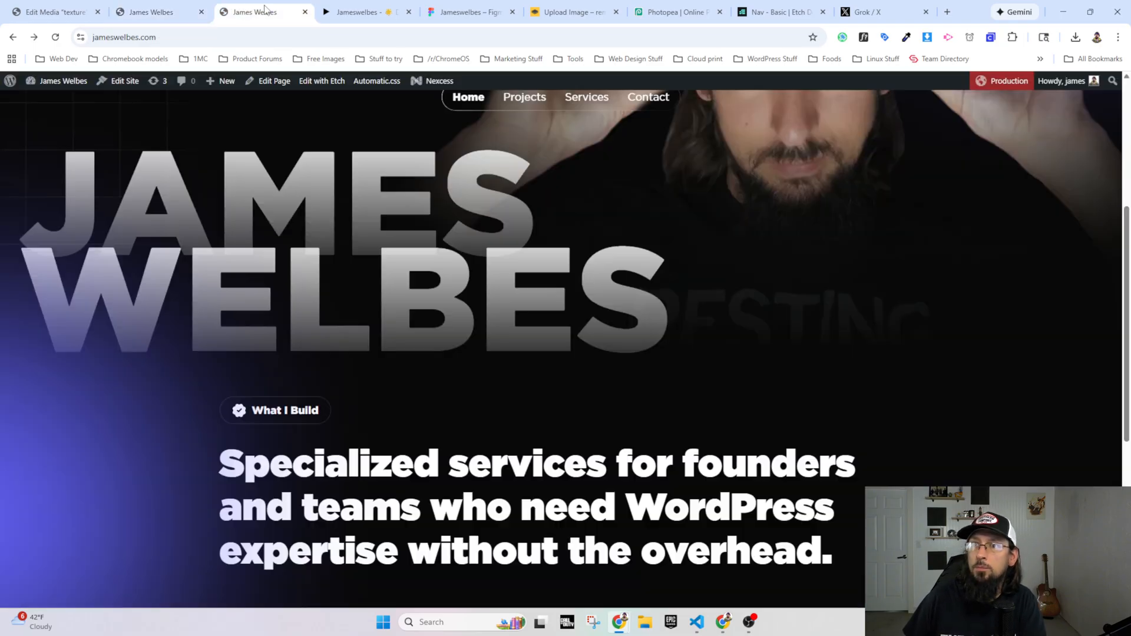
{"action": "left_click", "coordinate": [55, 37]}
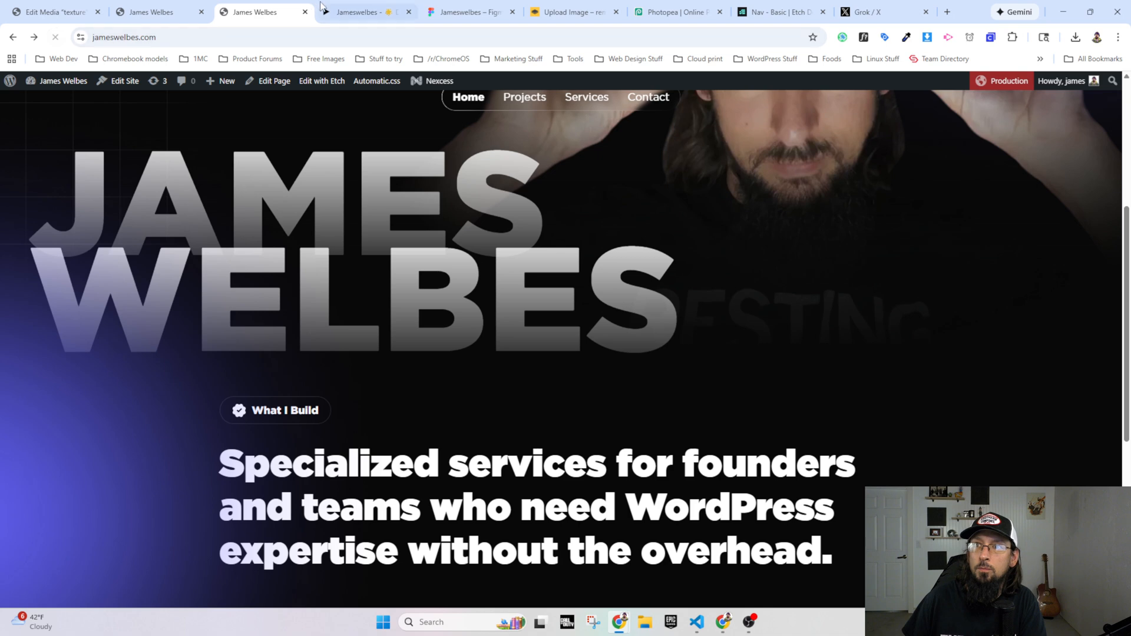
{"action": "left_click", "coordinate": [359, 12]}
{"action": "left_click", "coordinate": [245, 14]}
{"action": "left_click", "coordinate": [365, 12]}
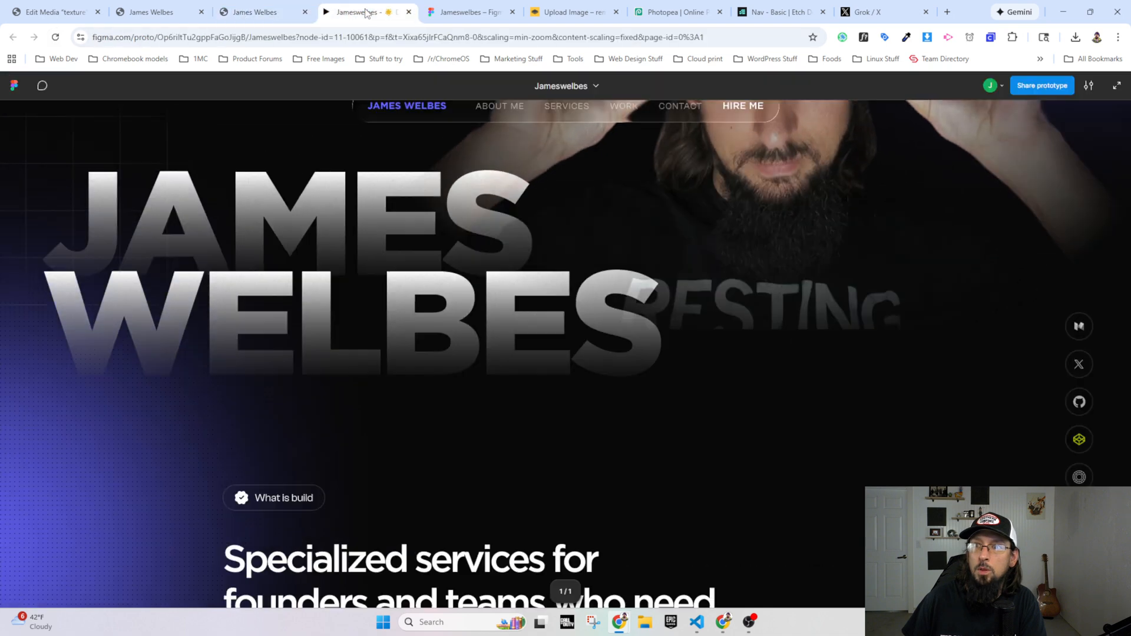
{"action": "left_click", "coordinate": [256, 17]}
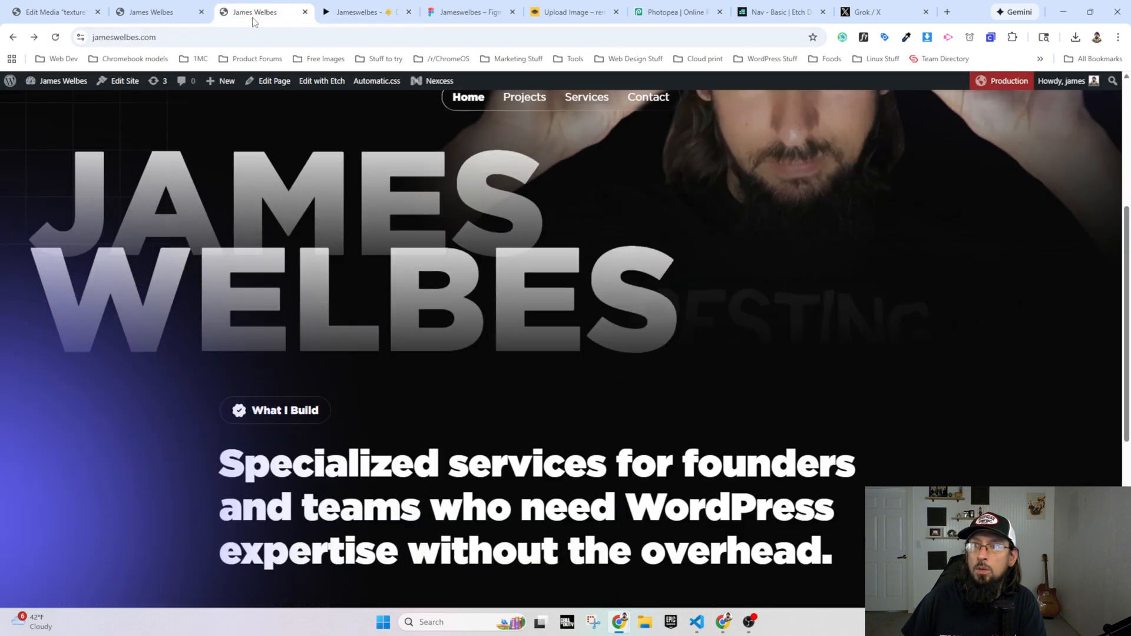
Step: In Etch, set the hero name's padding-inline-start to 4rem and reload the live homepage
{"action": "left_click", "coordinate": [156, 13]}
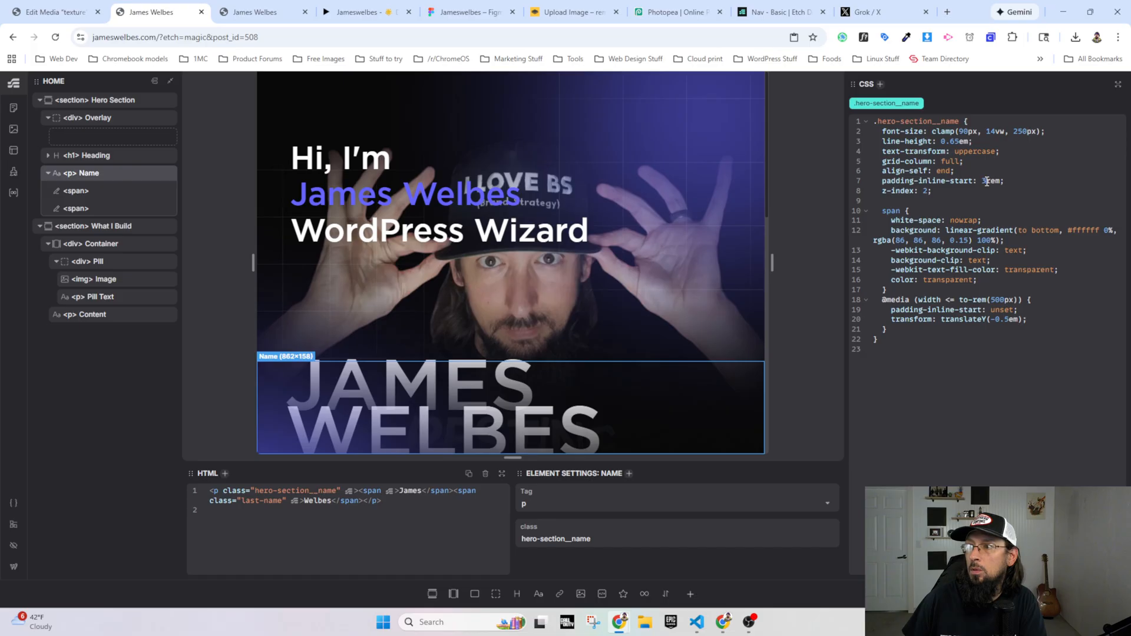
{"action": "type", "text": "4"}
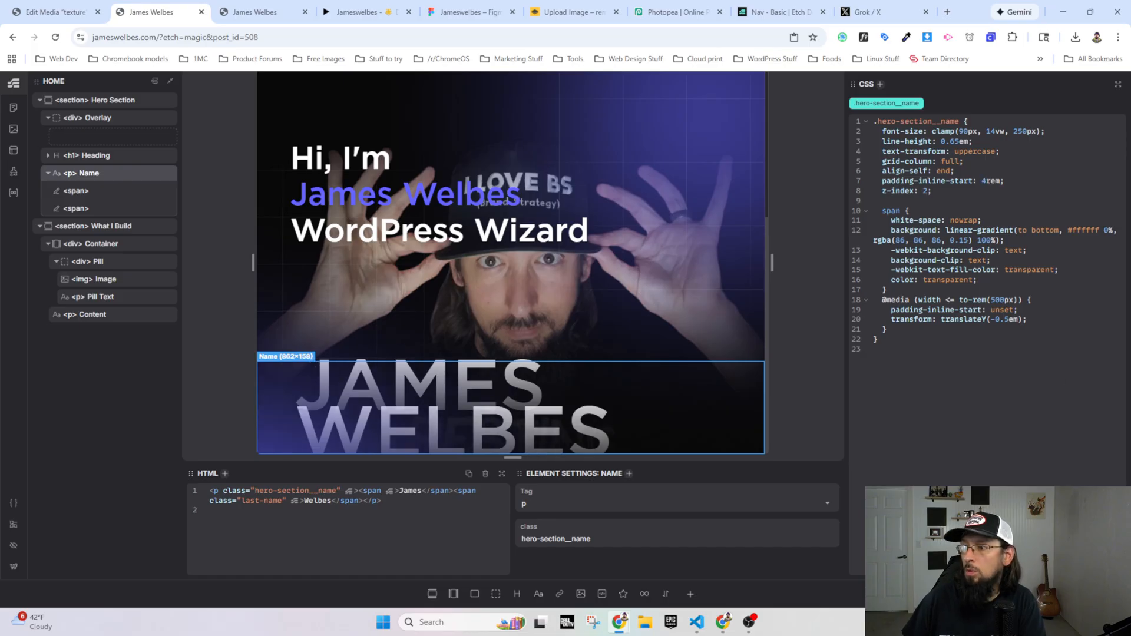
{"action": "left_click", "coordinate": [257, 11]}
{"action": "left_click", "coordinate": [56, 37]}
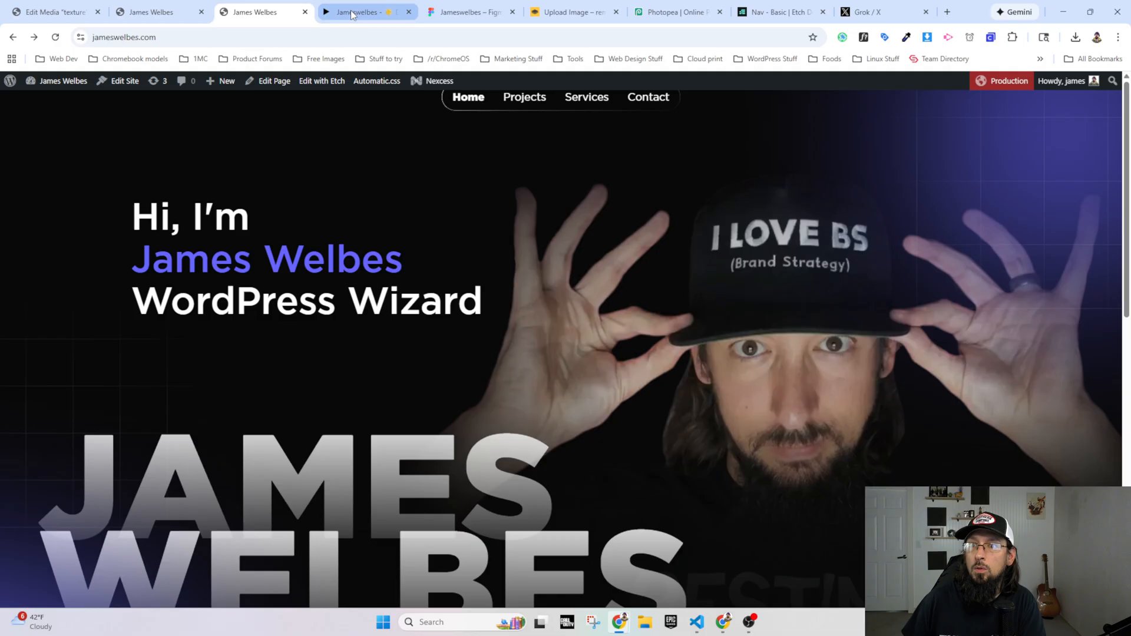
Step: Compare the live homepage's hero heading and name placement with the Figma prototype, and view the What I Build section
{"action": "left_click", "coordinate": [352, 12]}
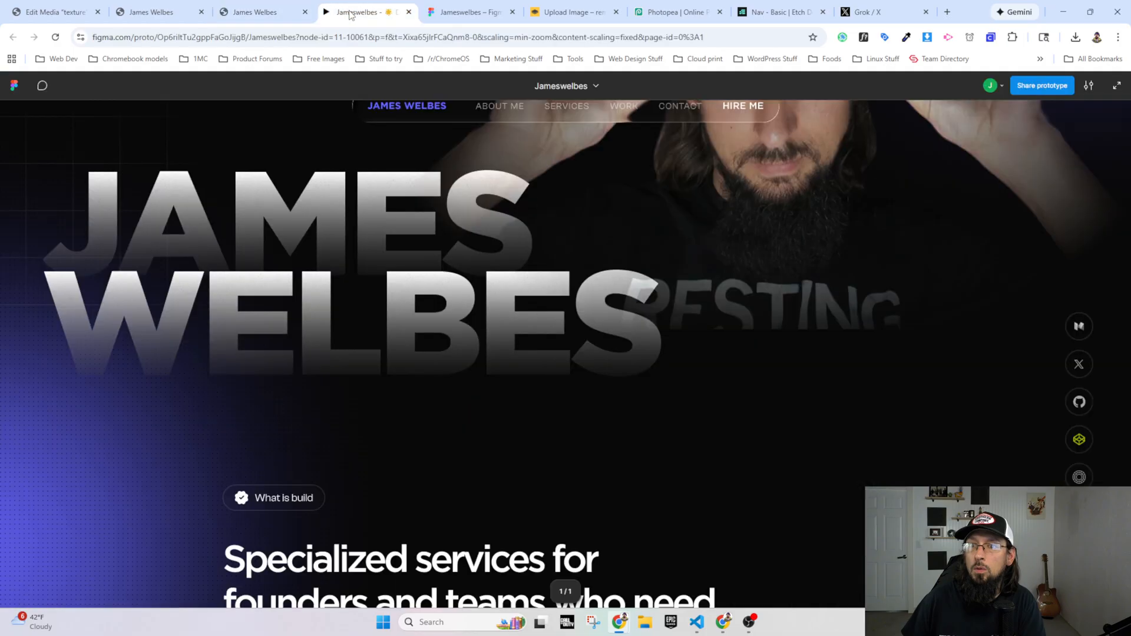
{"action": "scroll", "coordinate": [246, 155], "scroll_direction": "up", "scroll_amount": 4}
{"action": "left_click", "coordinate": [257, 12]}
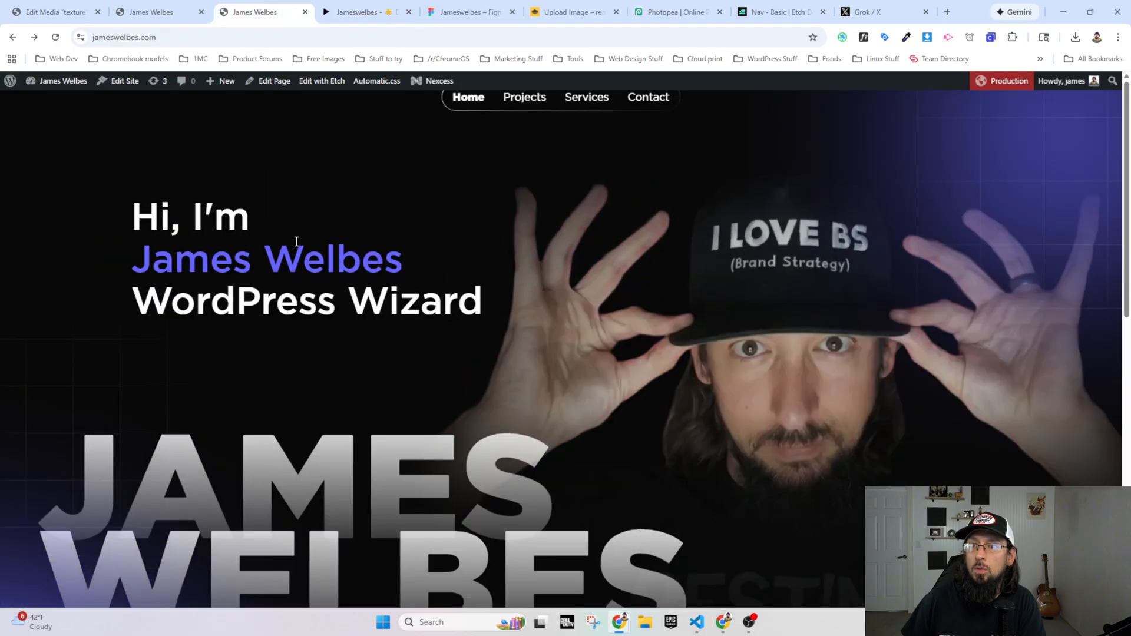
{"action": "left_click", "coordinate": [351, 12]}
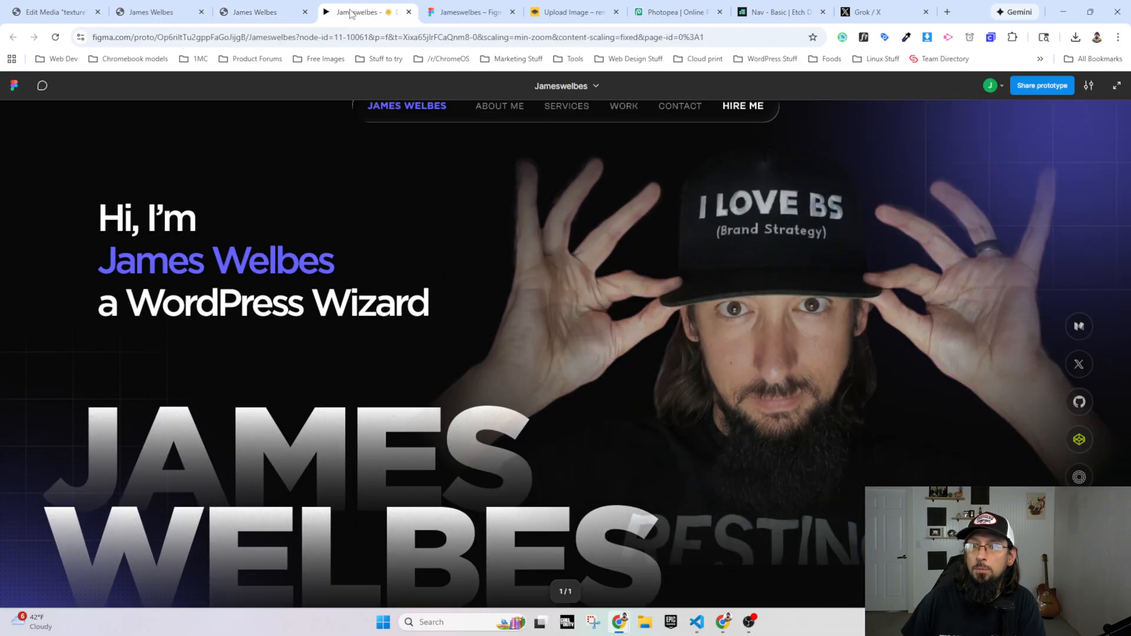
{"action": "left_click", "coordinate": [257, 12]}
{"action": "scroll", "coordinate": [292, 309], "scroll_direction": "down", "scroll_amount": 8}
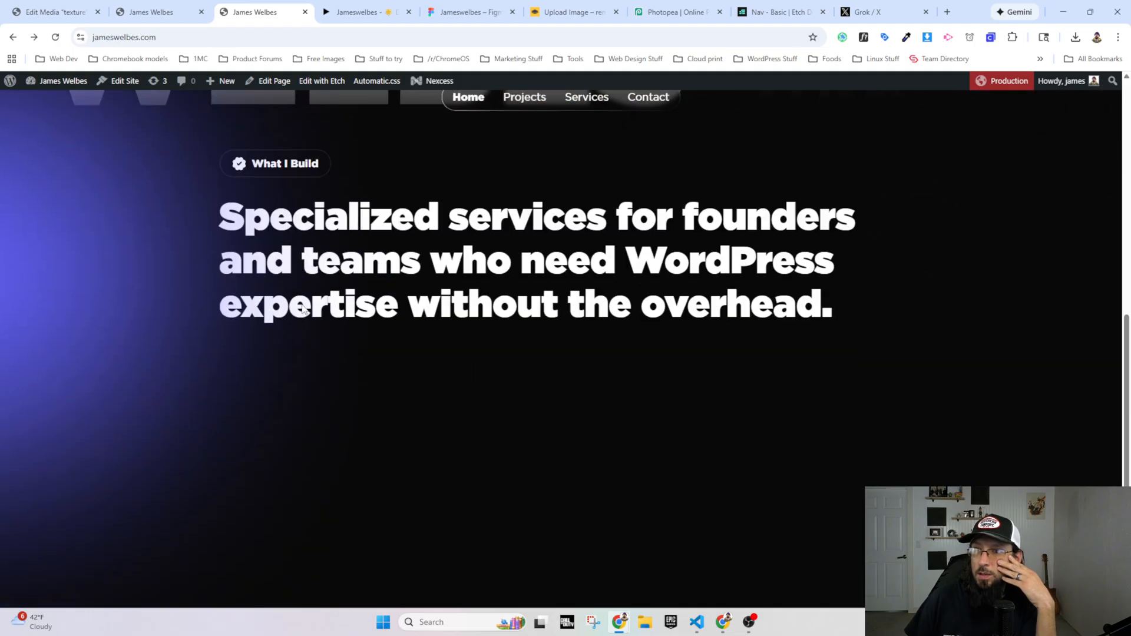
Step: In Etch, select the What I Build section and insert a blank line before the &:after rule in its CSS
{"action": "left_click", "coordinate": [147, 8]}
{"action": "scroll", "coordinate": [442, 294], "scroll_direction": "down", "scroll_amount": 5}
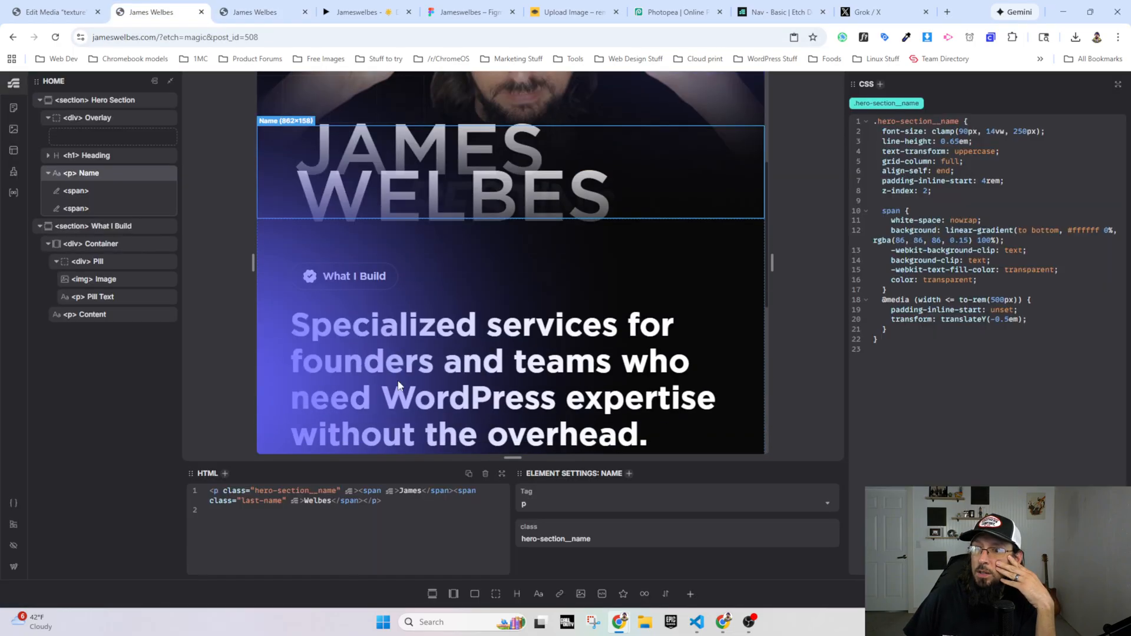
{"action": "left_click", "coordinate": [443, 348]}
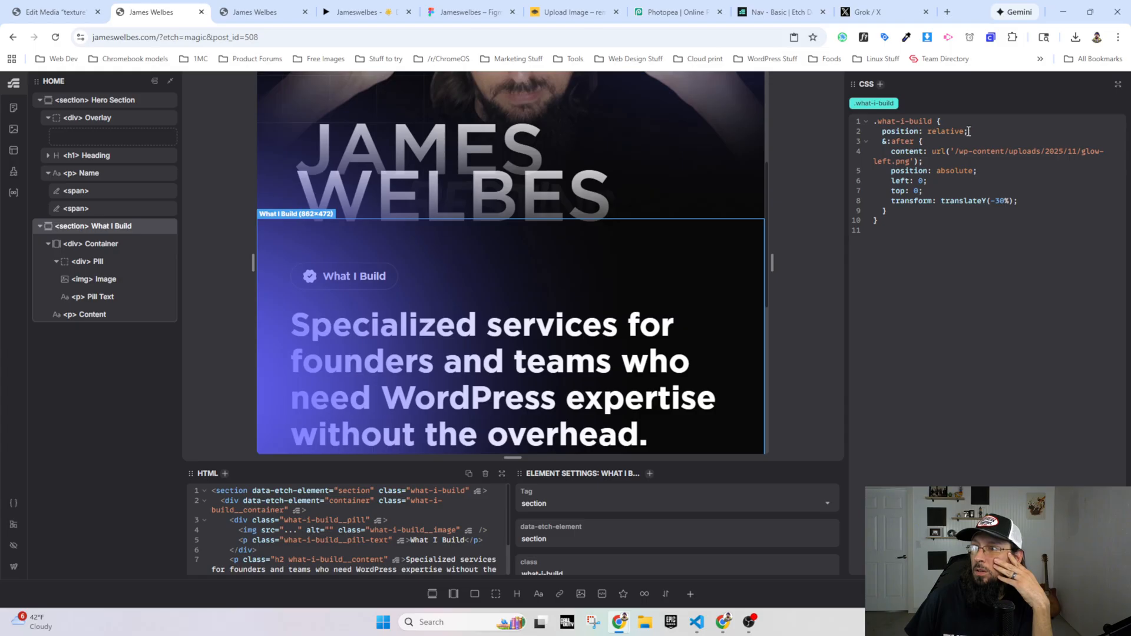
{"action": "key", "text": "Return"}
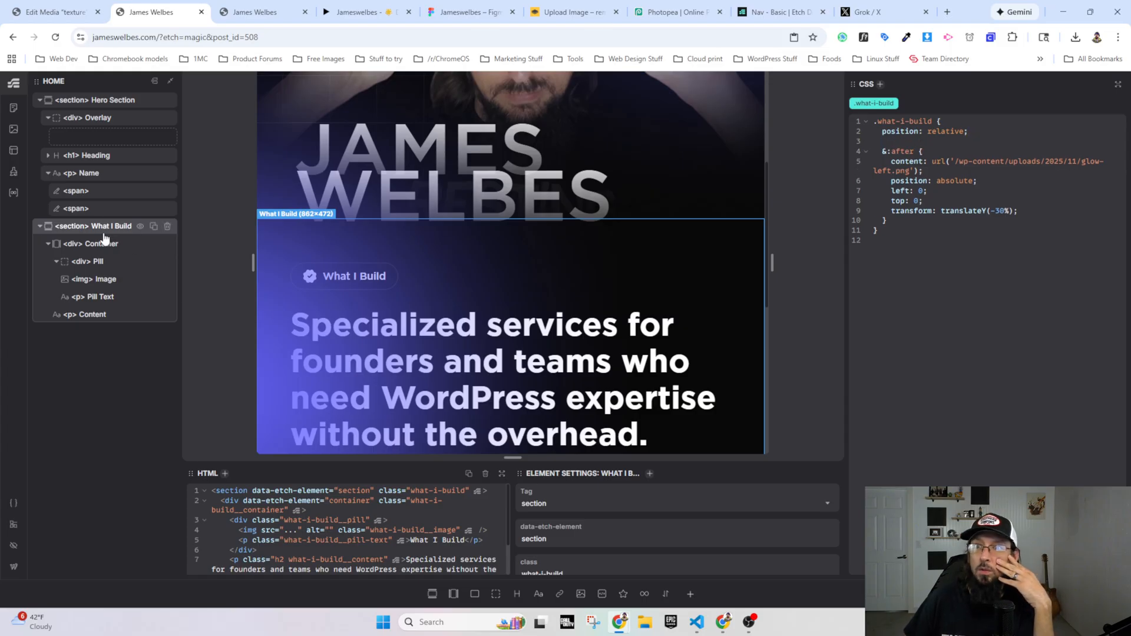
Step: Set font-weight: 350 on the What I Build paragraph's .what-i-build__content class, and collapse the hero's Overlay element in the structure tree
{"action": "left_click", "coordinate": [97, 318]}
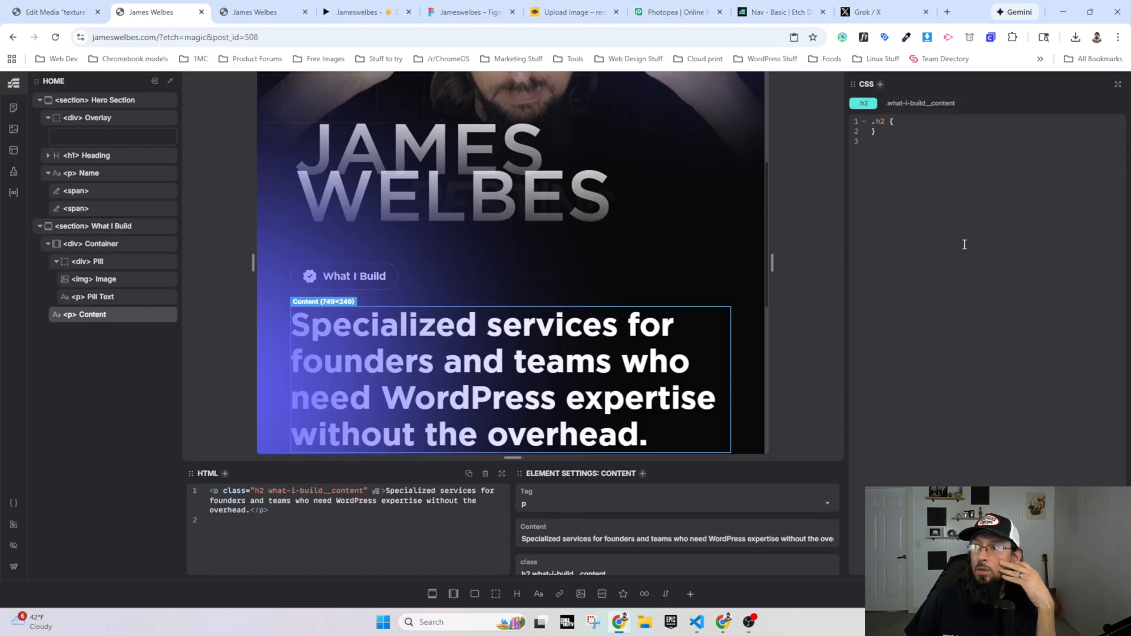
{"action": "left_click", "coordinate": [912, 103]}
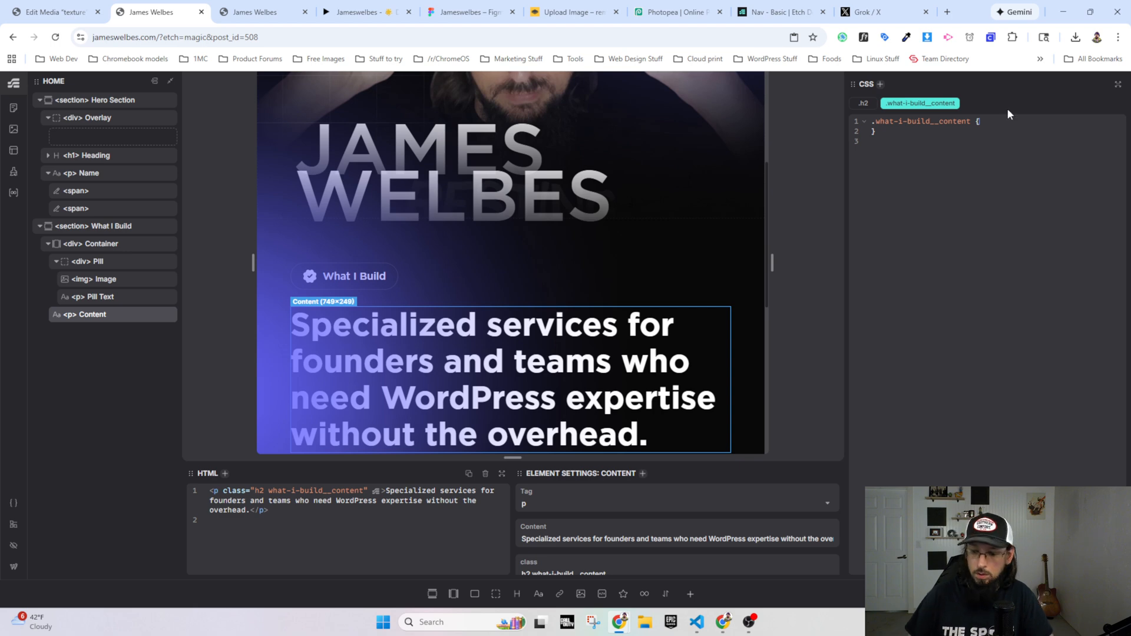
{"action": "type", "text": "font-"}
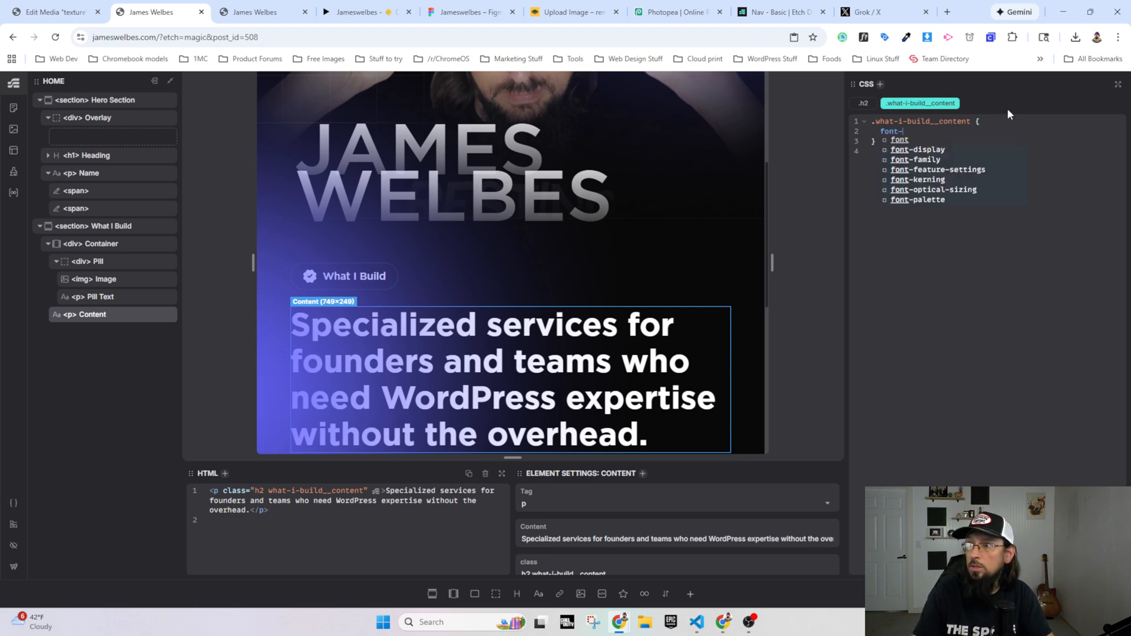
{"action": "type", "text": "weight: 3450"}
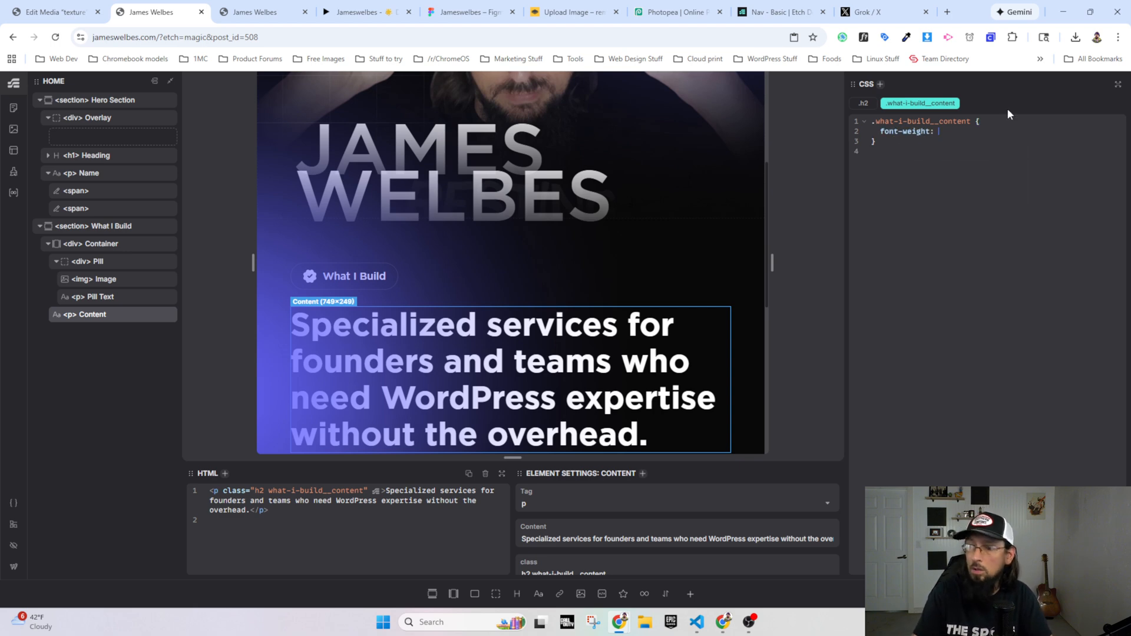
{"action": "key", "text": "BackSpace"}
{"action": "key", "text": "BackSpace"}
{"action": "key", "text": "BackSpace"}
{"action": "type", "text": "50"}
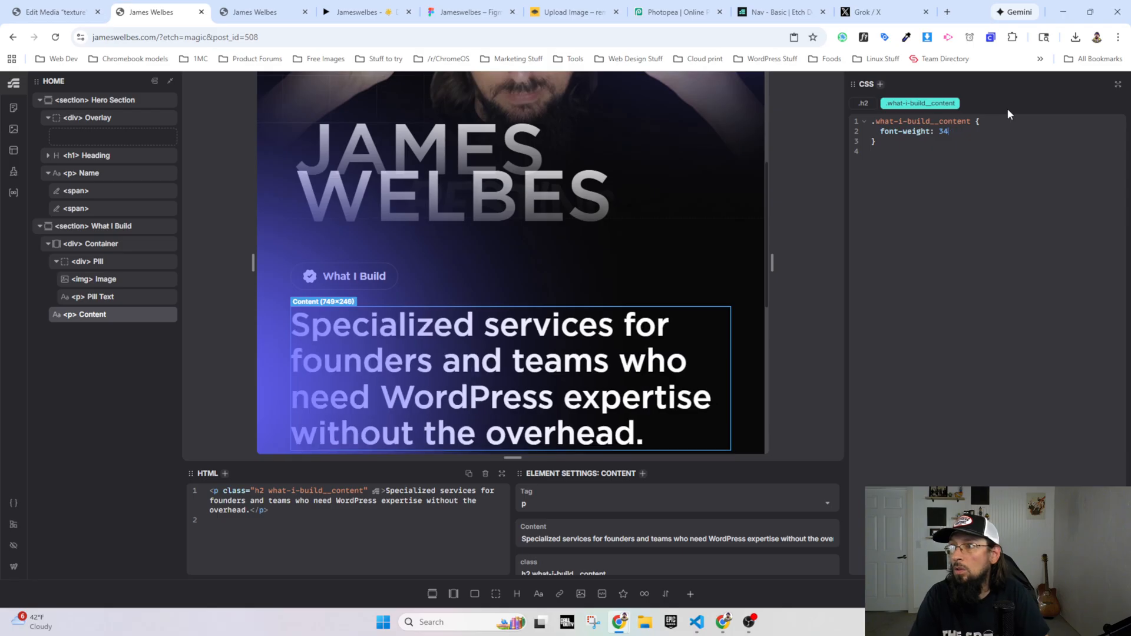
{"action": "type", "text": ";"}
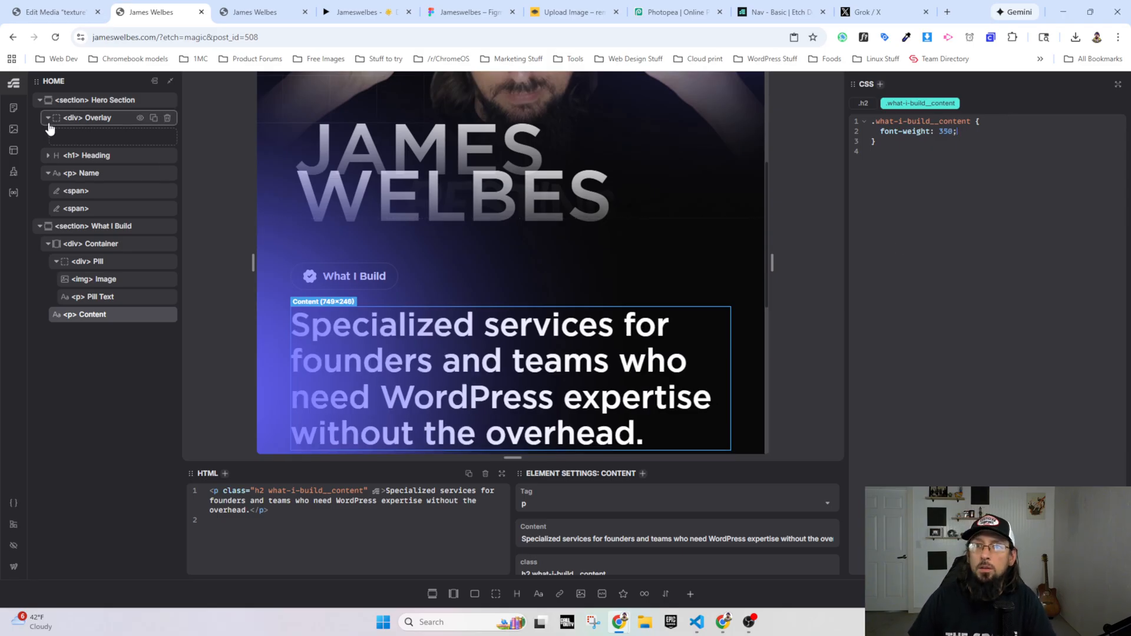
{"action": "left_click", "coordinate": [48, 118]}
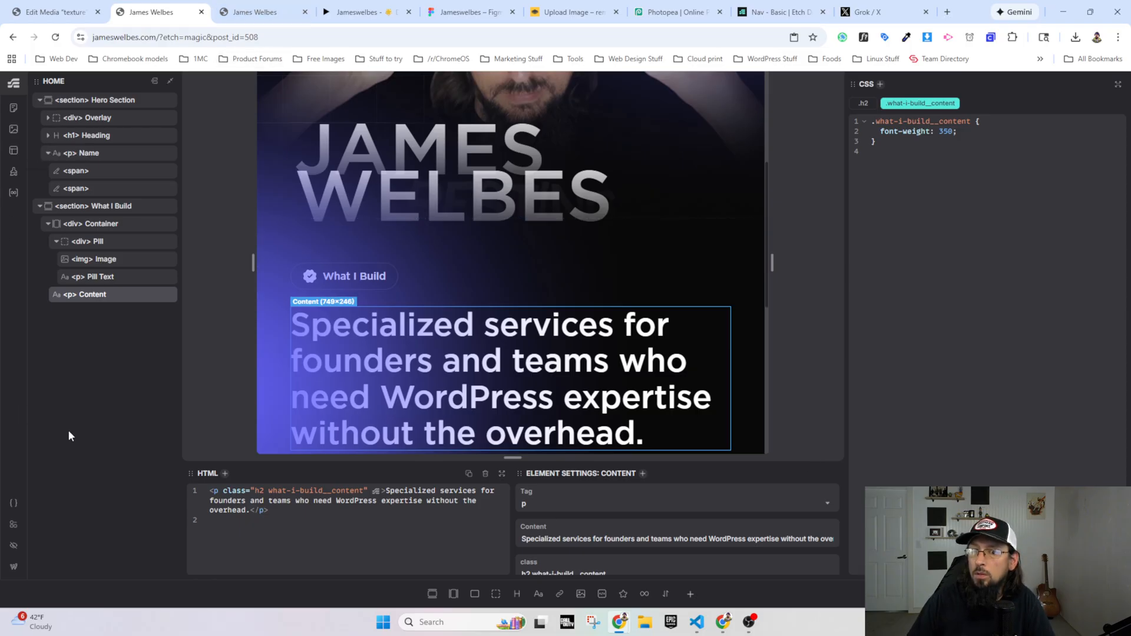
Step: Check the H2 font weight options in the Automatic.css typography settings, and close the settings without changing anything
{"action": "left_click", "coordinate": [20, 502]}
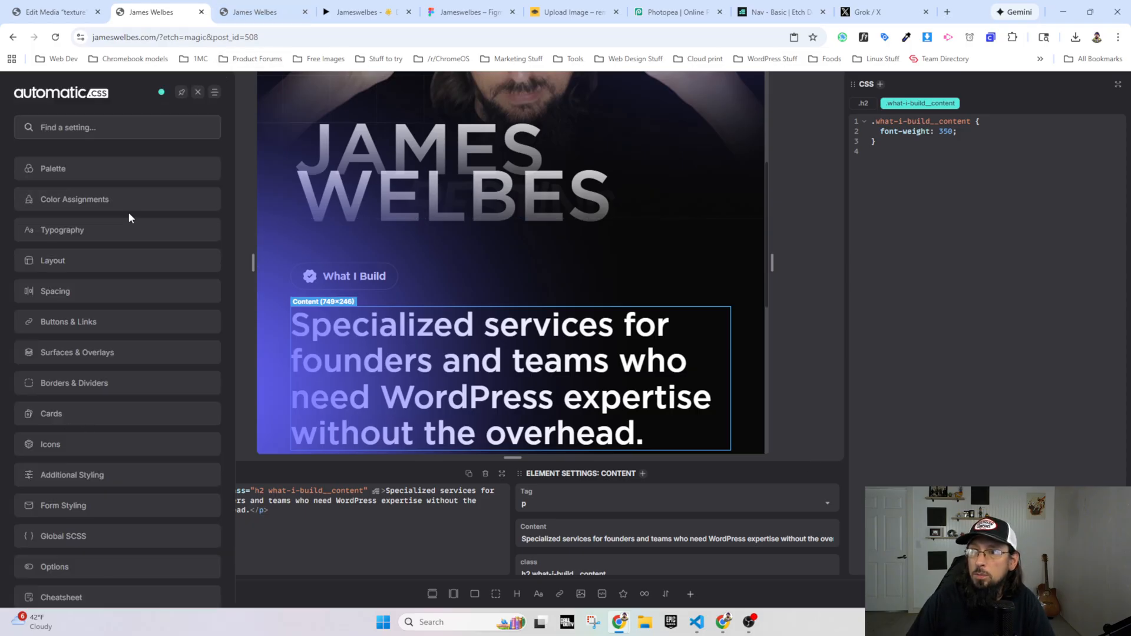
{"action": "left_click", "coordinate": [34, 234]}
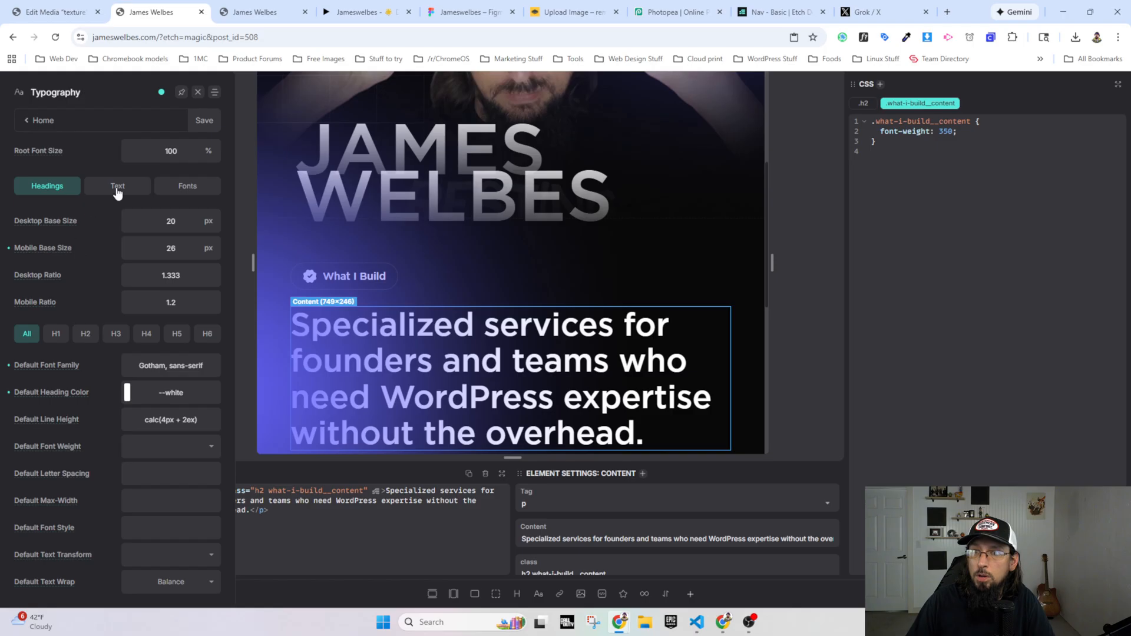
{"action": "left_click", "coordinate": [74, 340]}
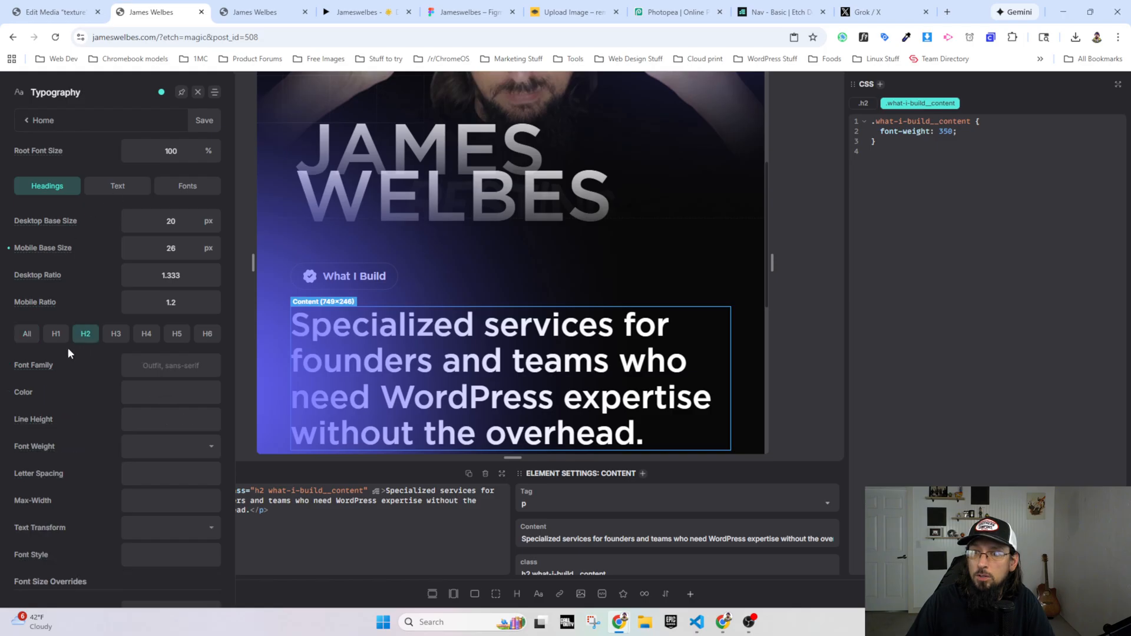
{"action": "left_click", "coordinate": [169, 452]}
{"action": "left_click", "coordinate": [173, 452]}
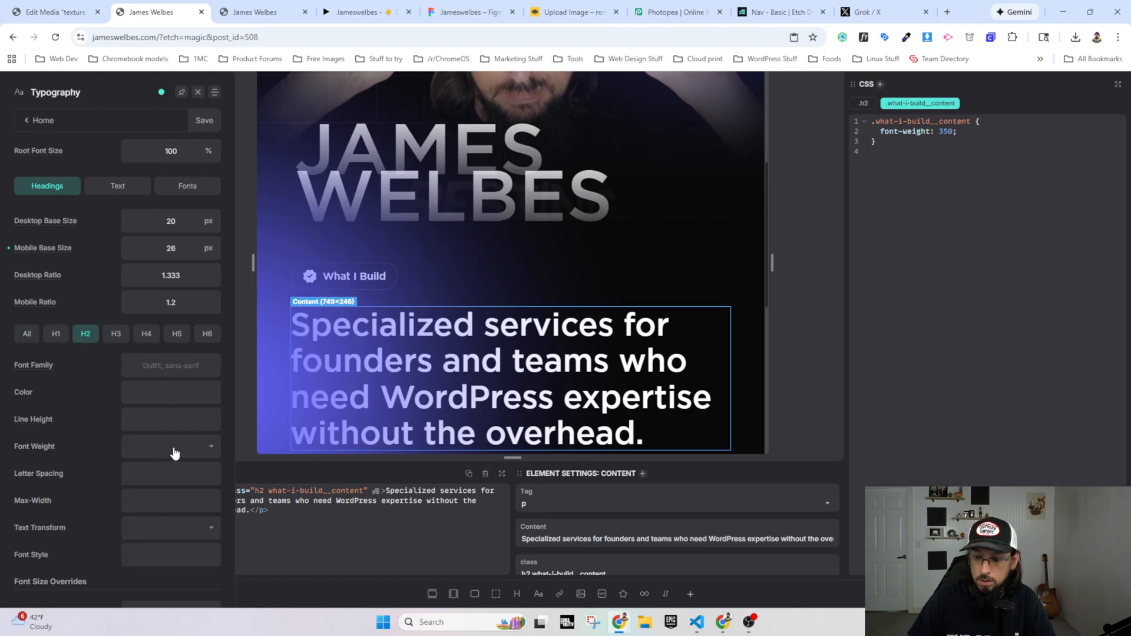
{"action": "left_click", "coordinate": [174, 452]}
{"action": "scroll", "coordinate": [169, 531], "scroll_direction": "down", "scroll_amount": 2}
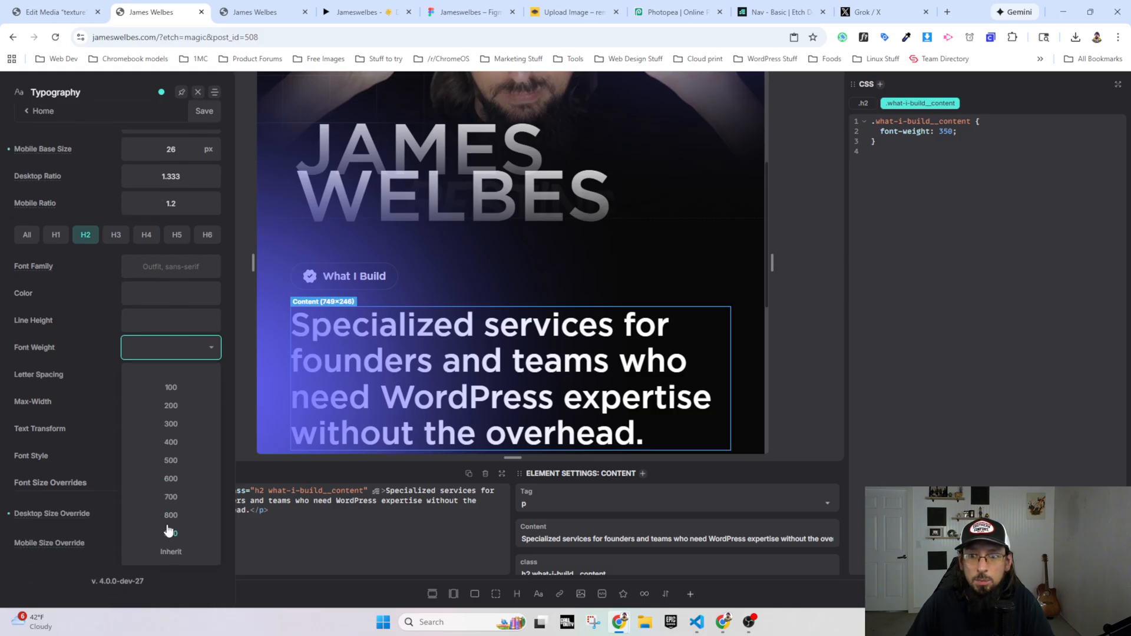
{"action": "left_click", "coordinate": [166, 349]}
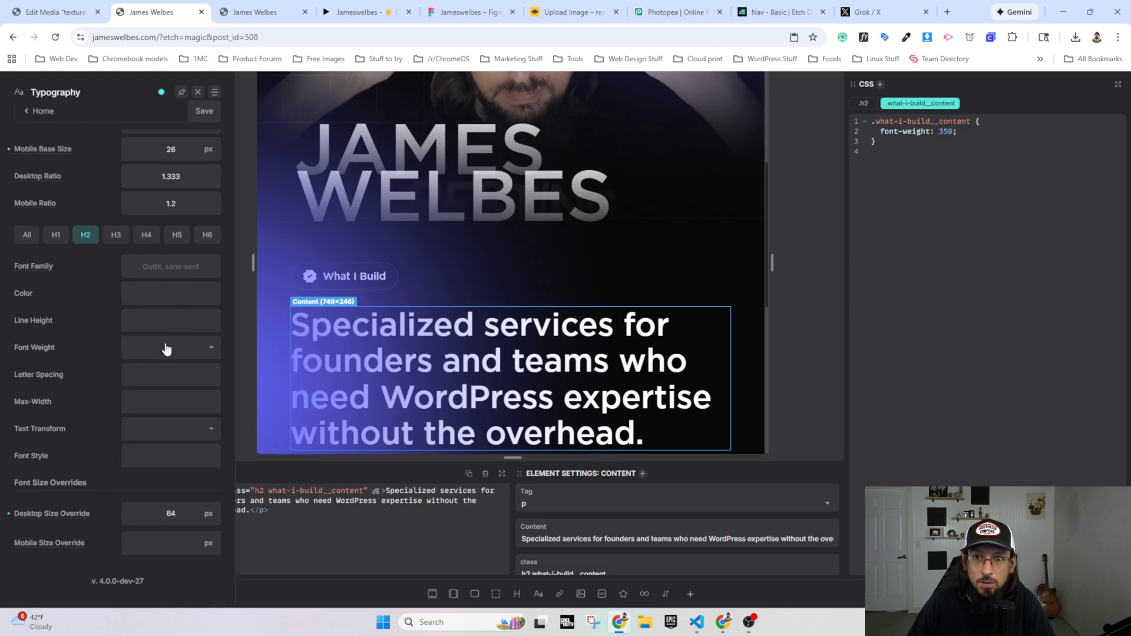
{"action": "left_click", "coordinate": [167, 348]}
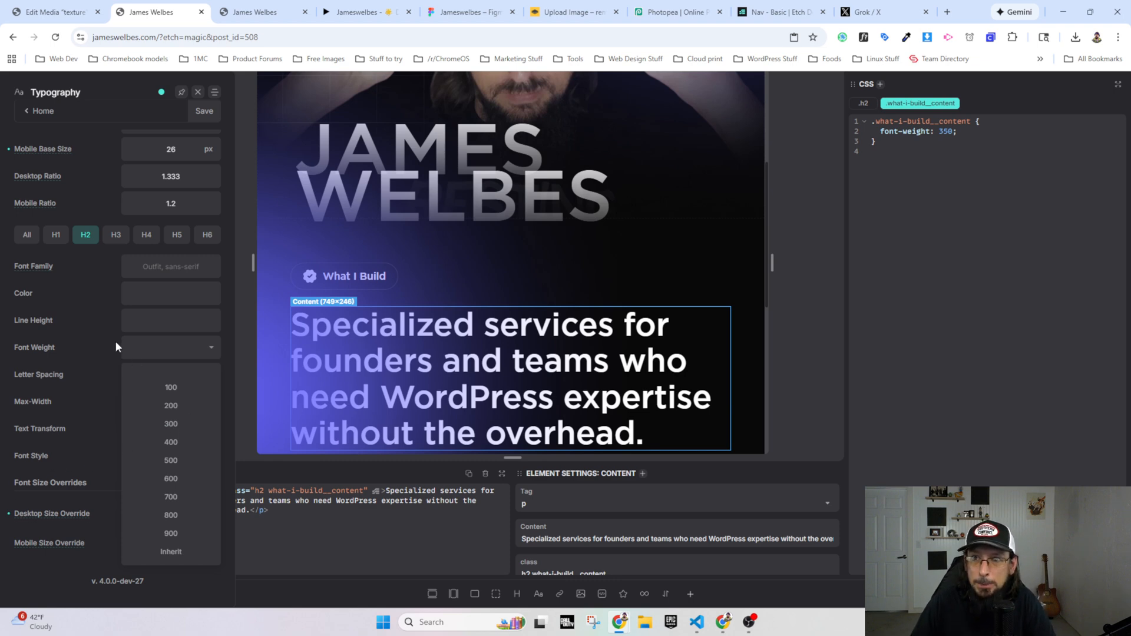
{"action": "left_click", "coordinate": [177, 267]}
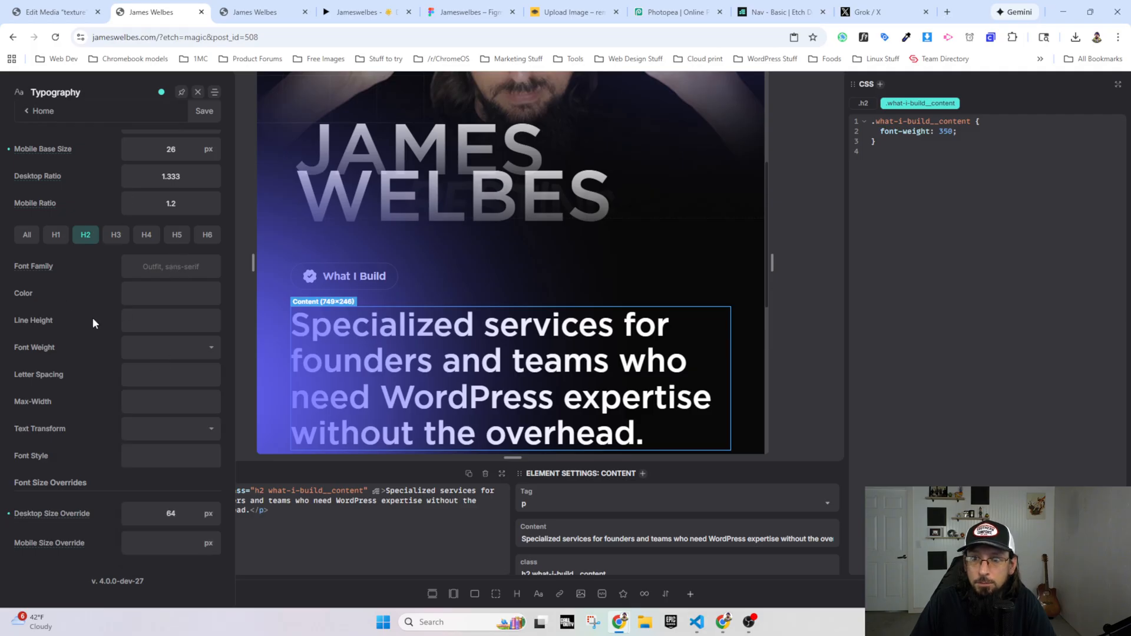
{"action": "scroll", "coordinate": [79, 353], "scroll_direction": "up", "scroll_amount": 3}
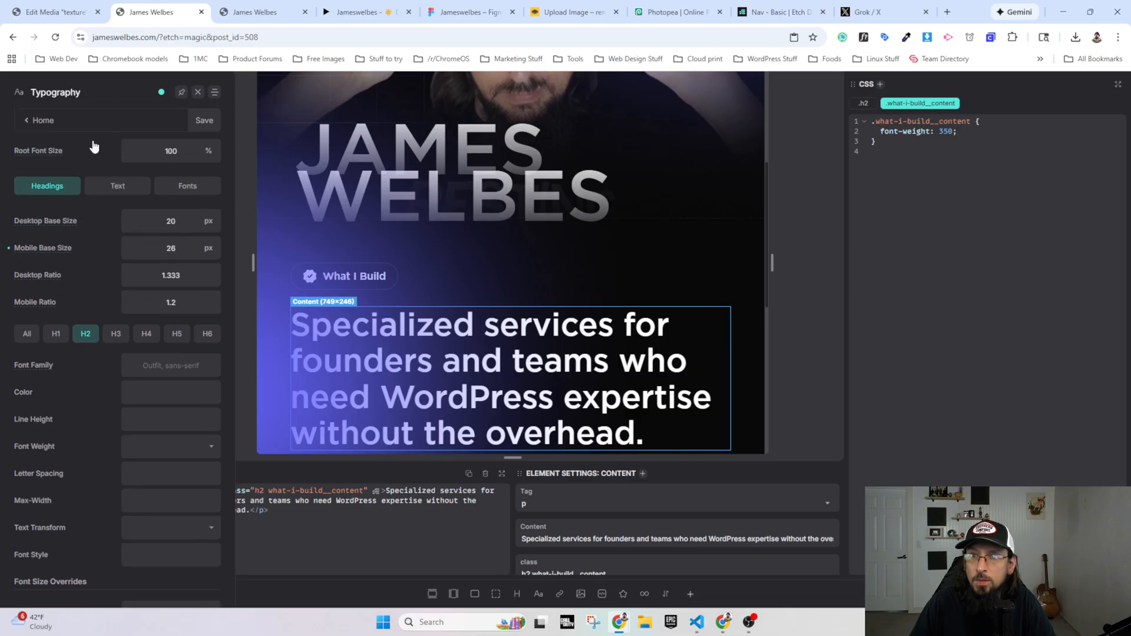
{"action": "scroll", "coordinate": [59, 471], "scroll_direction": "down", "scroll_amount": 3}
{"action": "scroll", "coordinate": [53, 413], "scroll_direction": "up", "scroll_amount": 3}
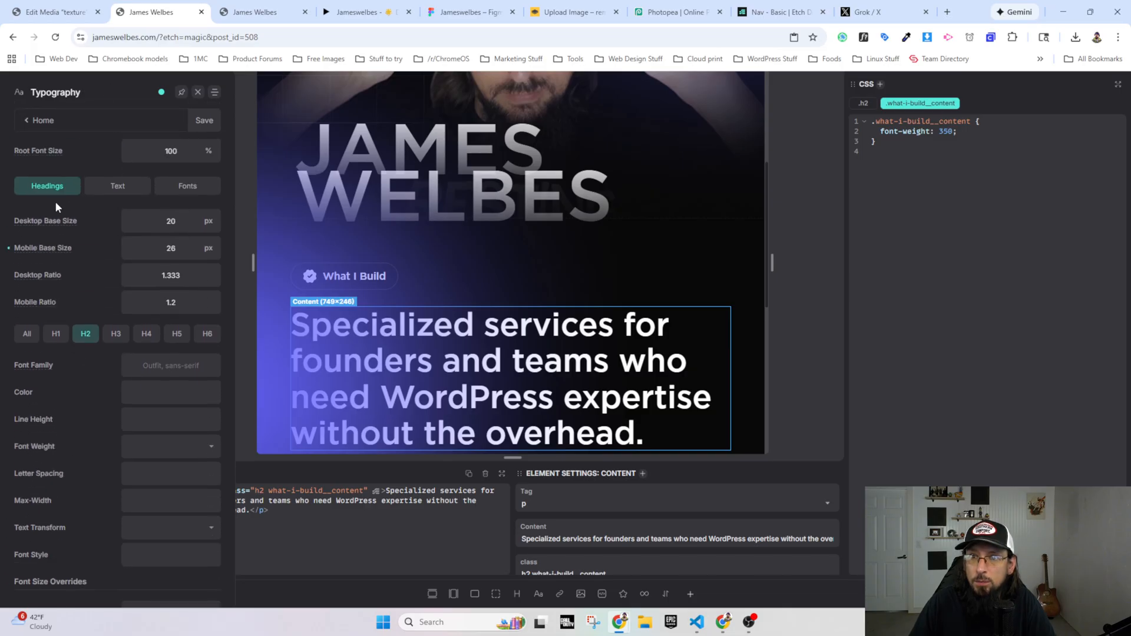
{"action": "left_click", "coordinate": [44, 120]}
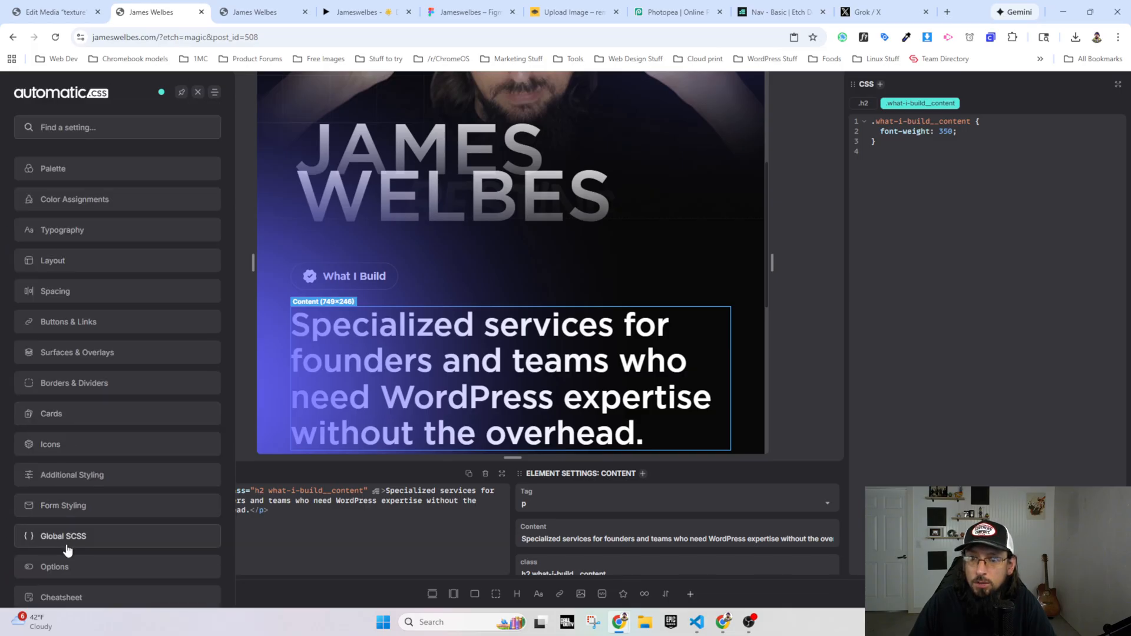
{"action": "left_click", "coordinate": [198, 93]}
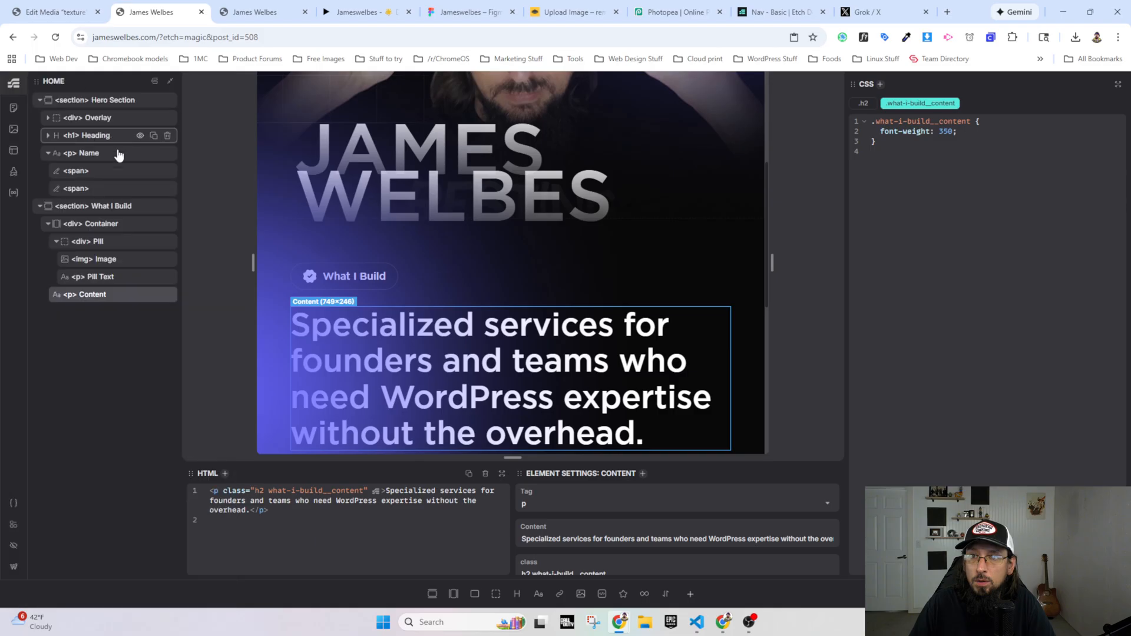
Step: Open the Main stylesheet in the Style Manager and add new lines after the .block-editor-iframe__body rule
{"action": "left_click", "coordinate": [14, 153]}
{"action": "left_click", "coordinate": [13, 171]}
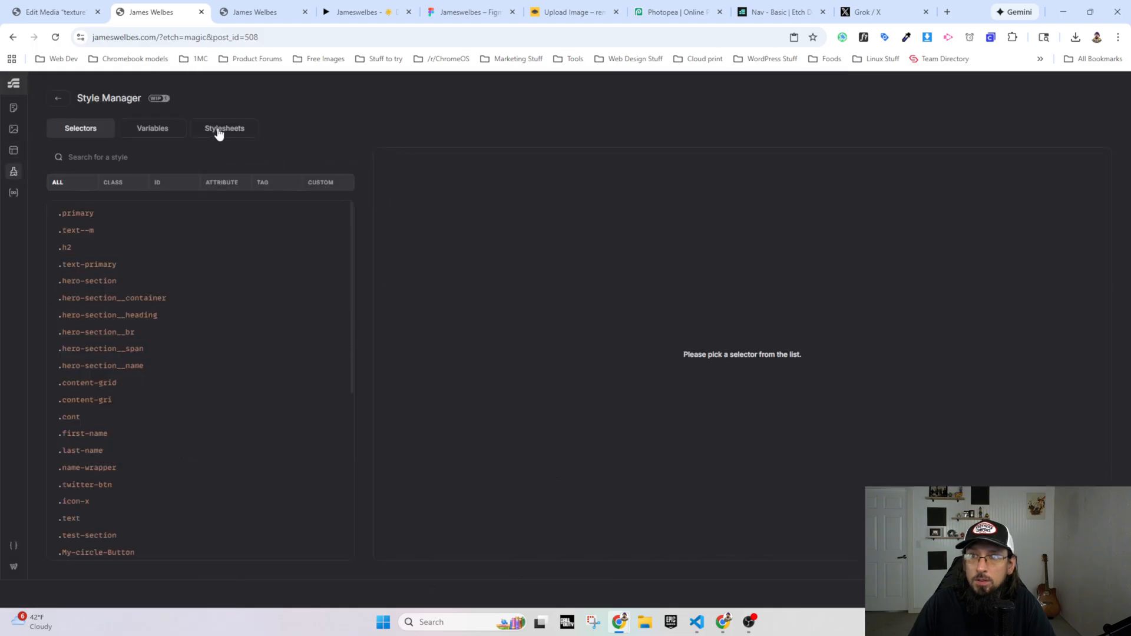
{"action": "left_click", "coordinate": [221, 129]}
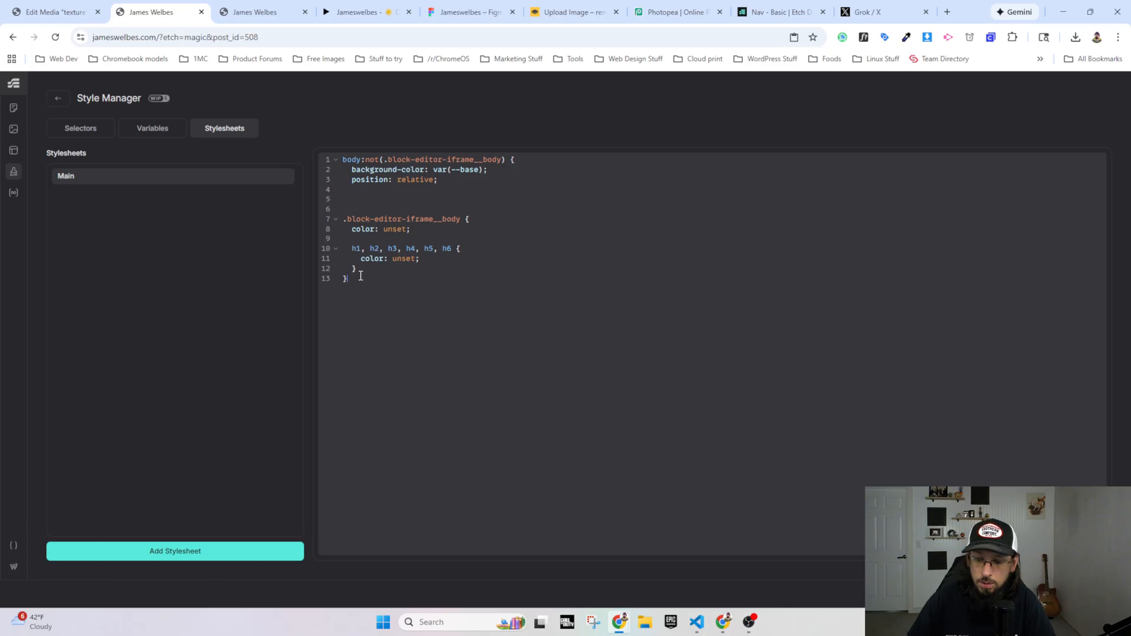
{"action": "key", "text": "Return"}
{"action": "key", "text": "Return"}
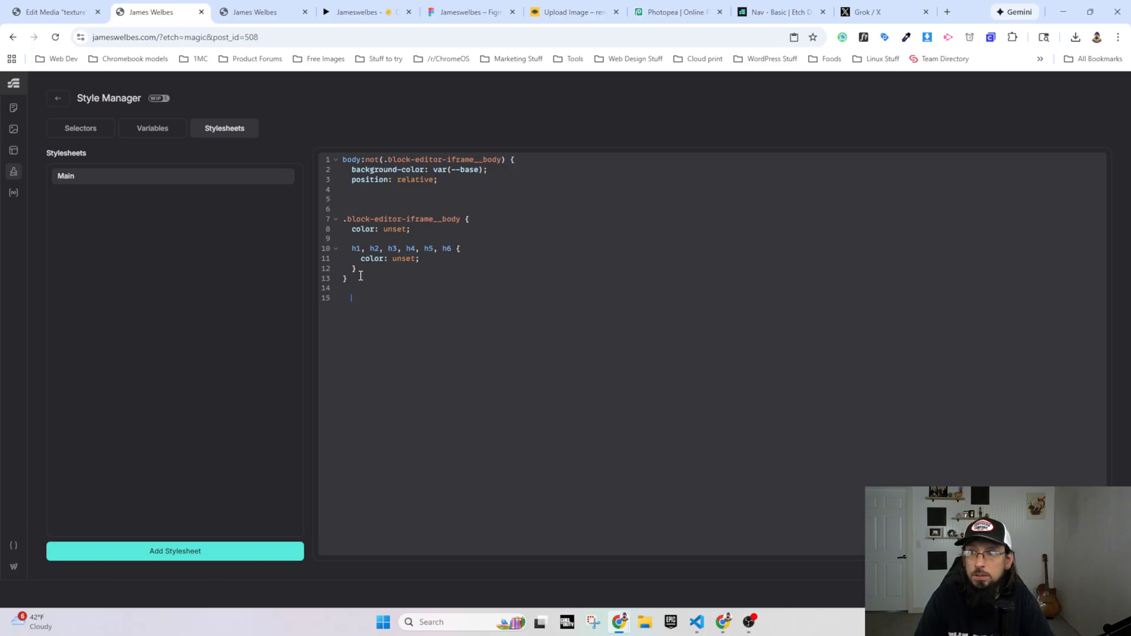
{"action": "key", "text": "BackSpace"}
{"action": "key", "text": "BackSpace"}
{"action": "key", "text": "BackSpace"}
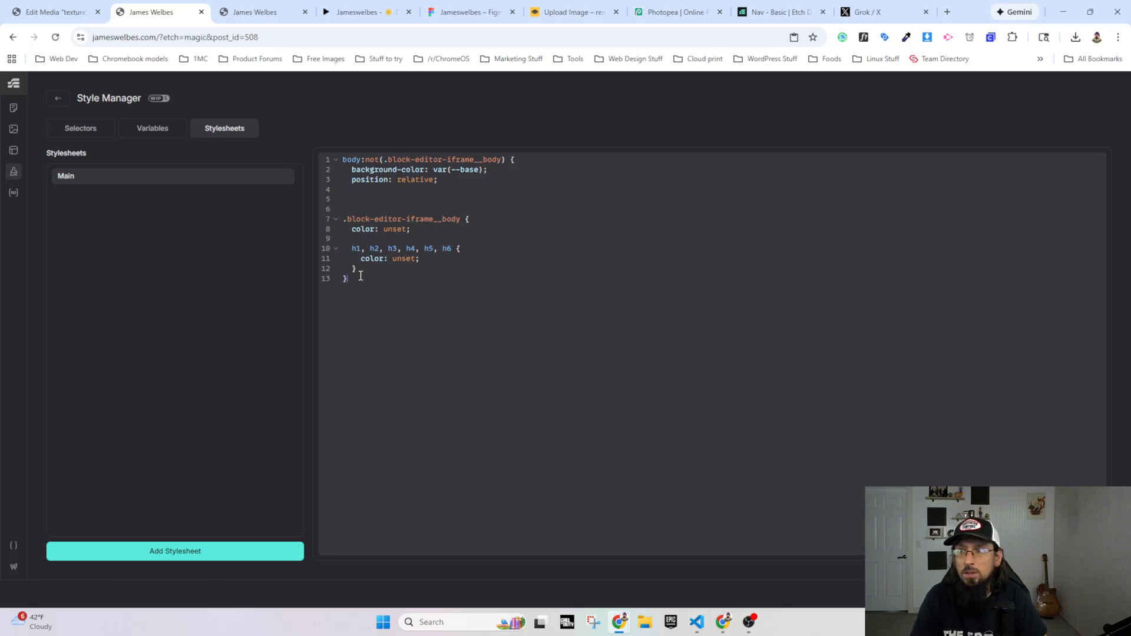
{"action": "key", "text": "Return"}
{"action": "key", "text": "Return"}
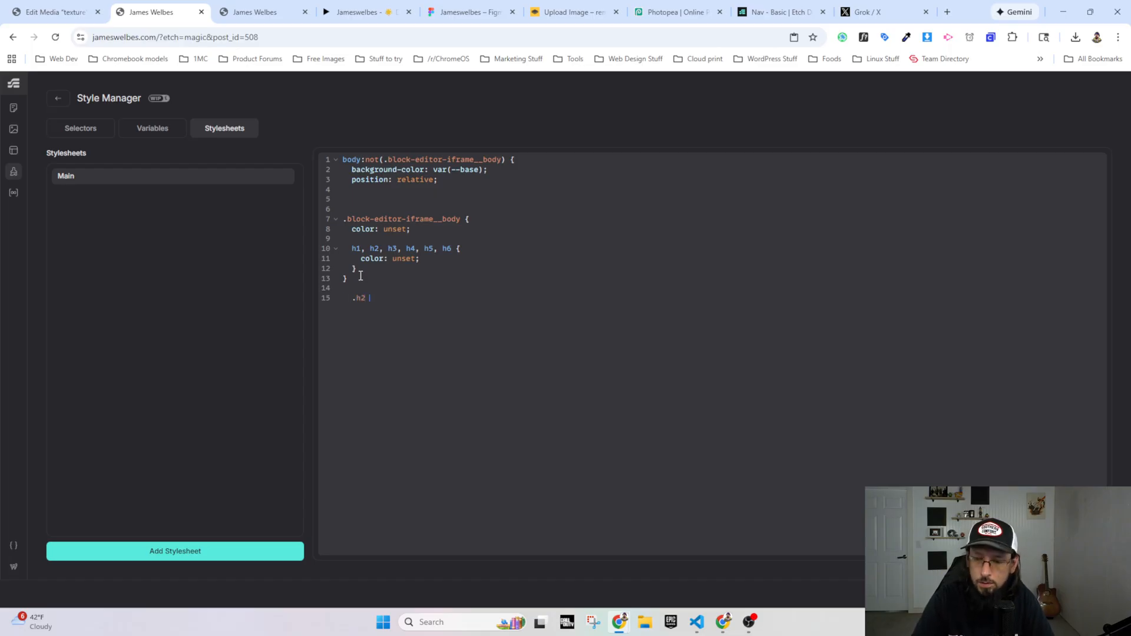
Step: Add an .h2 rule with font-weight: 350 at the end of the Main stylesheet
{"action": "type", "text": "{"}
{"action": "key", "text": "Return"}
{"action": "type", "text": "font"}
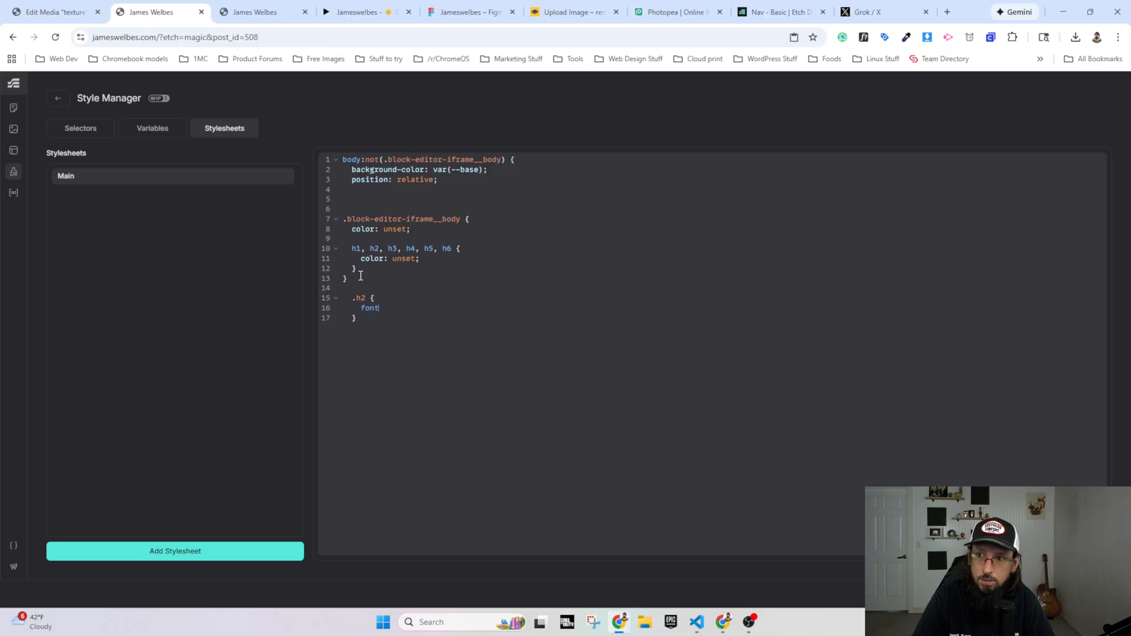
{"action": "type", "text": "-weight:"}
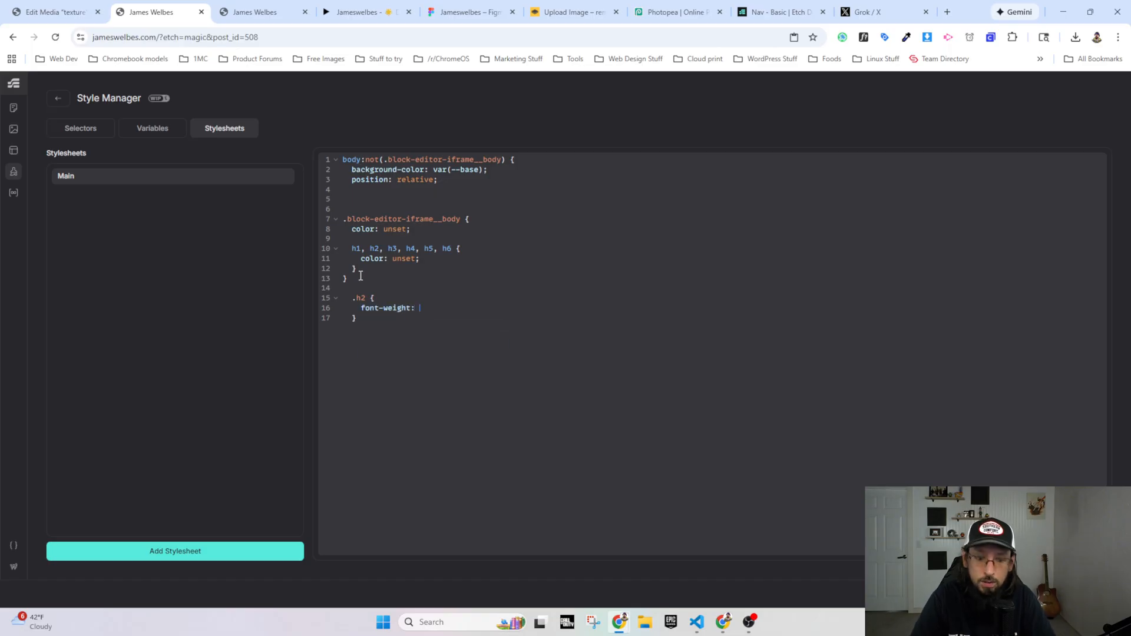
{"action": "type", "text": " 350;"}
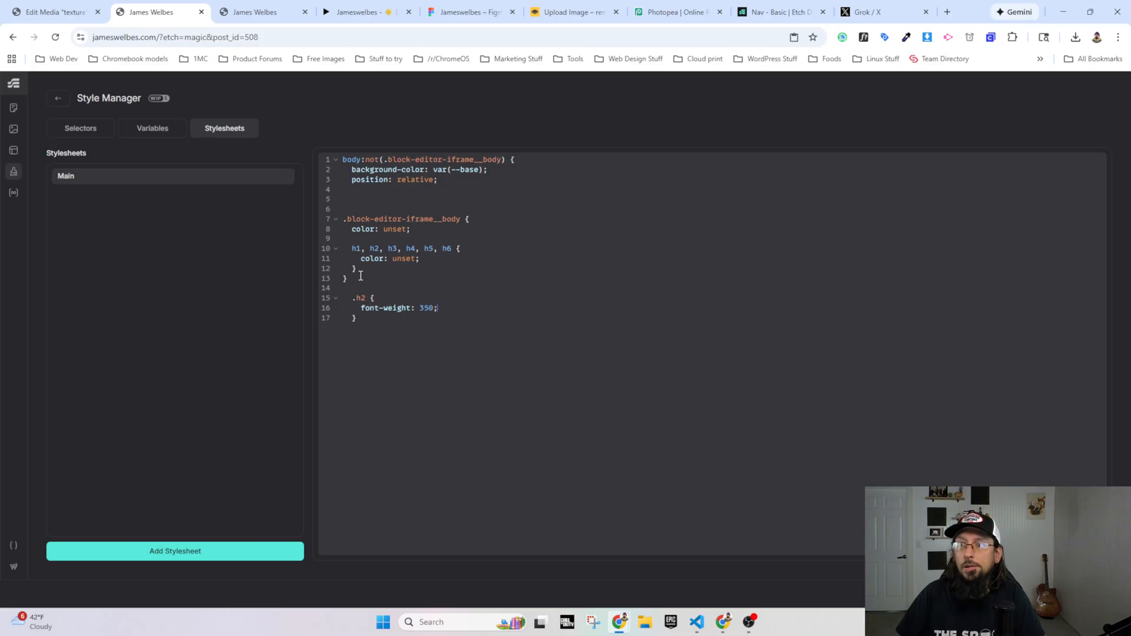
Step: Reload the live homepage and compare the What I Build section's text weight and line wrapping with the Figma prototype
{"action": "left_click", "coordinate": [240, 17]}
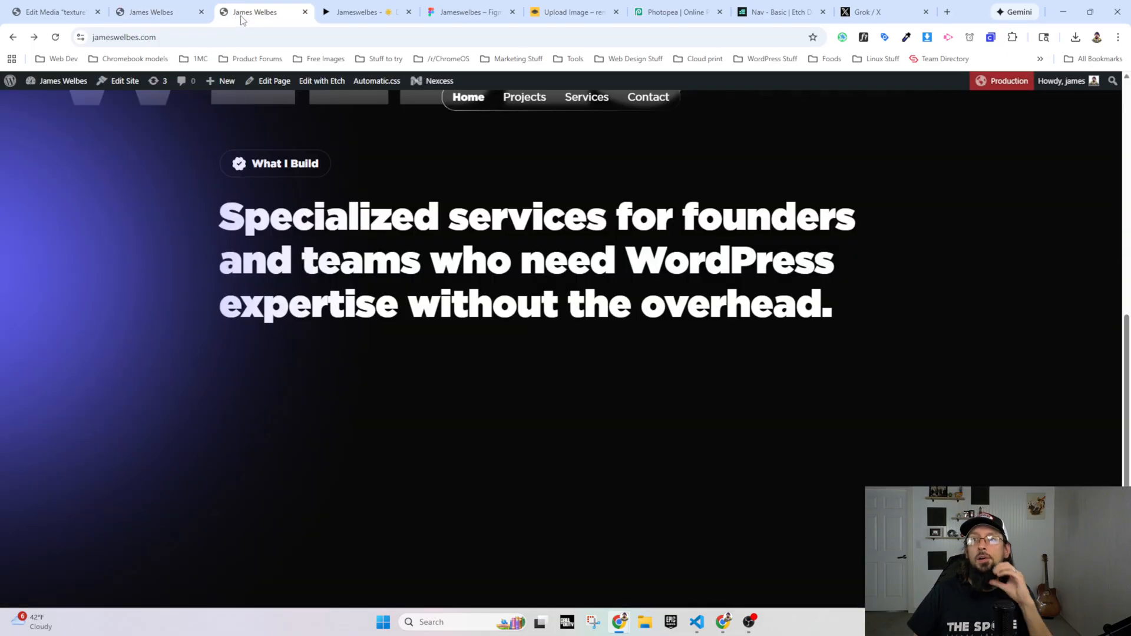
{"action": "left_click", "coordinate": [55, 37]}
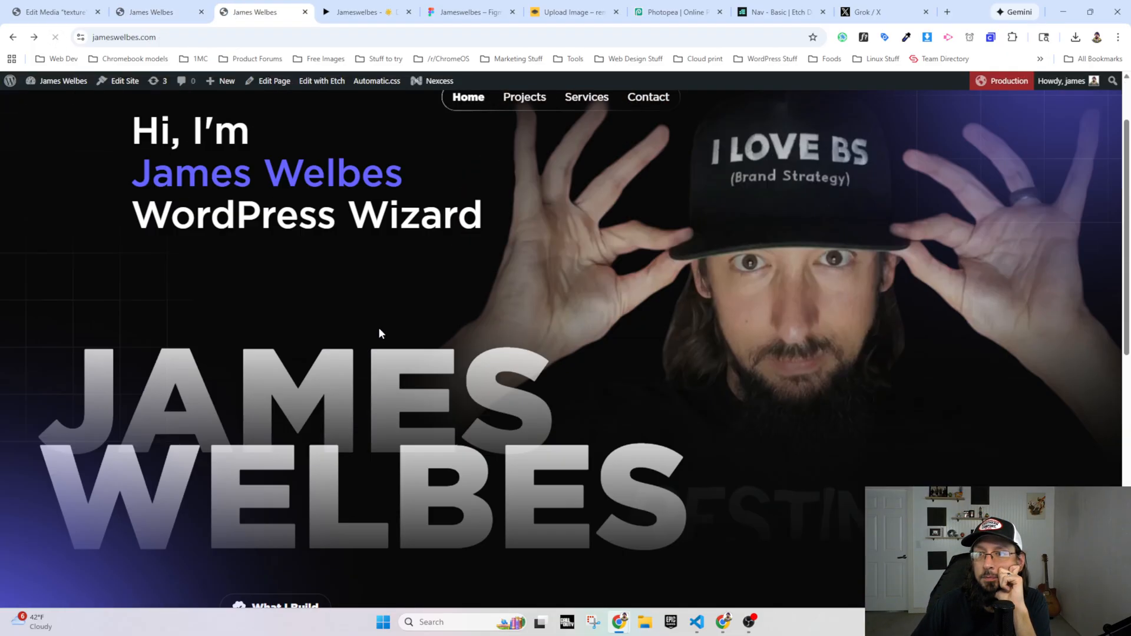
{"action": "scroll", "coordinate": [195, 251], "scroll_direction": "down", "scroll_amount": 6}
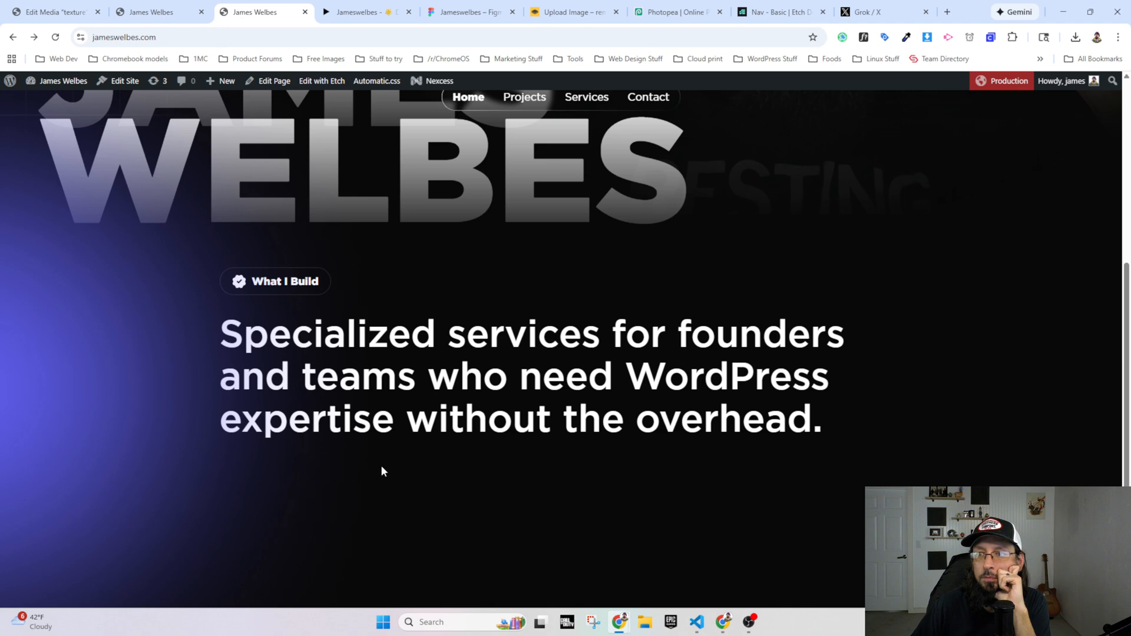
{"action": "left_click", "coordinate": [359, 11]}
{"action": "scroll", "coordinate": [331, 342], "scroll_direction": "down", "scroll_amount": 6}
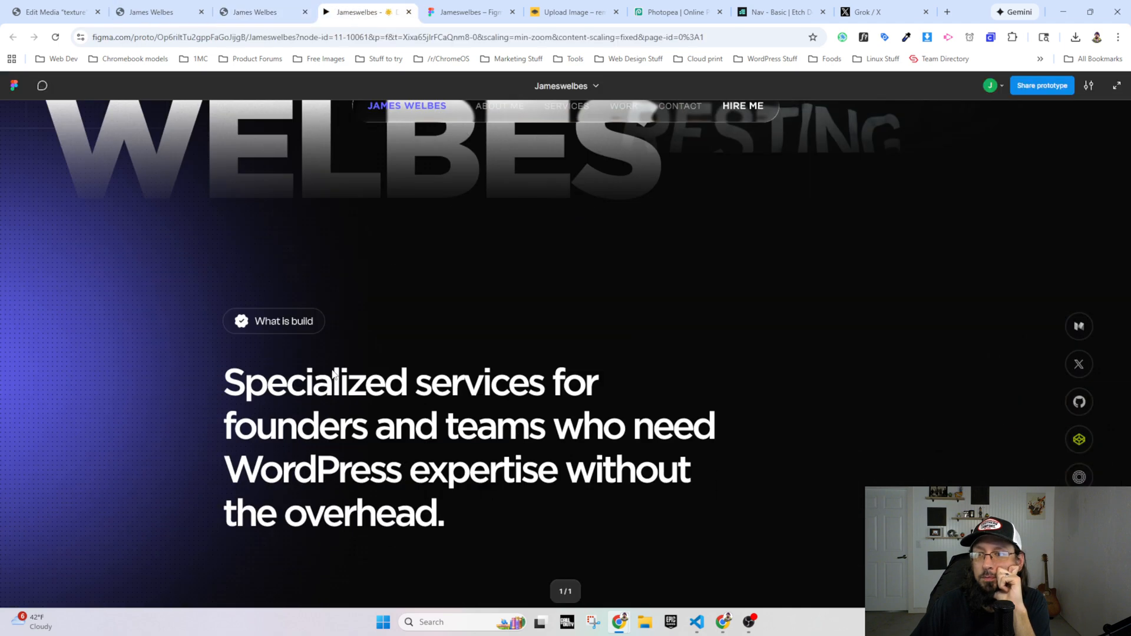
{"action": "left_click", "coordinate": [251, 13]}
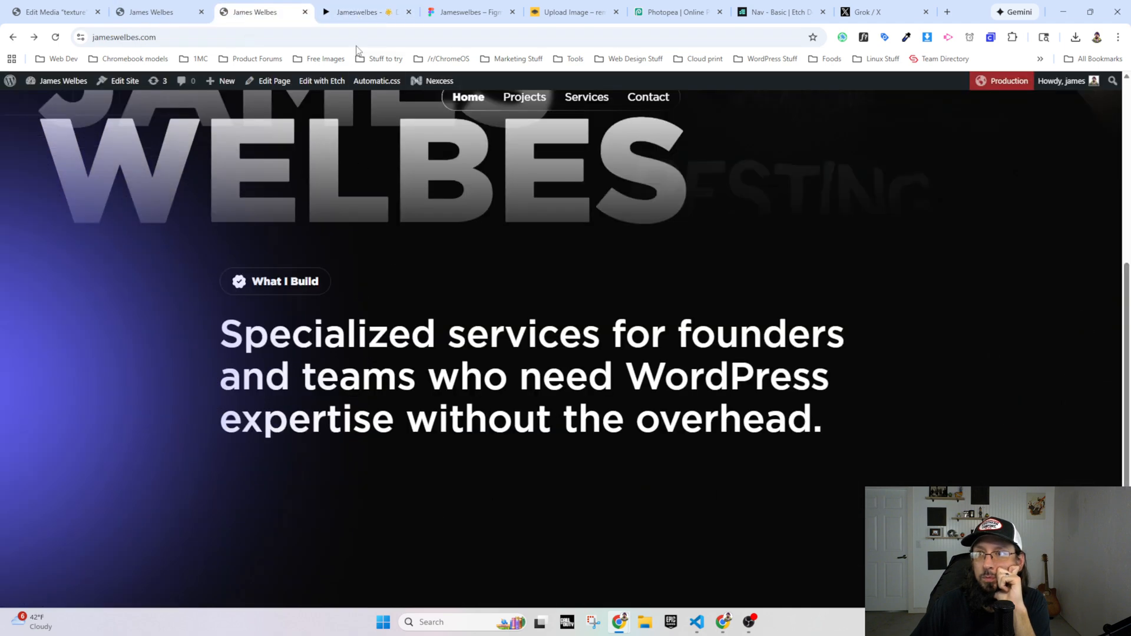
{"action": "left_click", "coordinate": [358, 12]}
Step: Return from the Style Manager to the page builder, select the What I Build section and enlarge the HTML and element settings area
{"action": "left_click", "coordinate": [170, 13]}
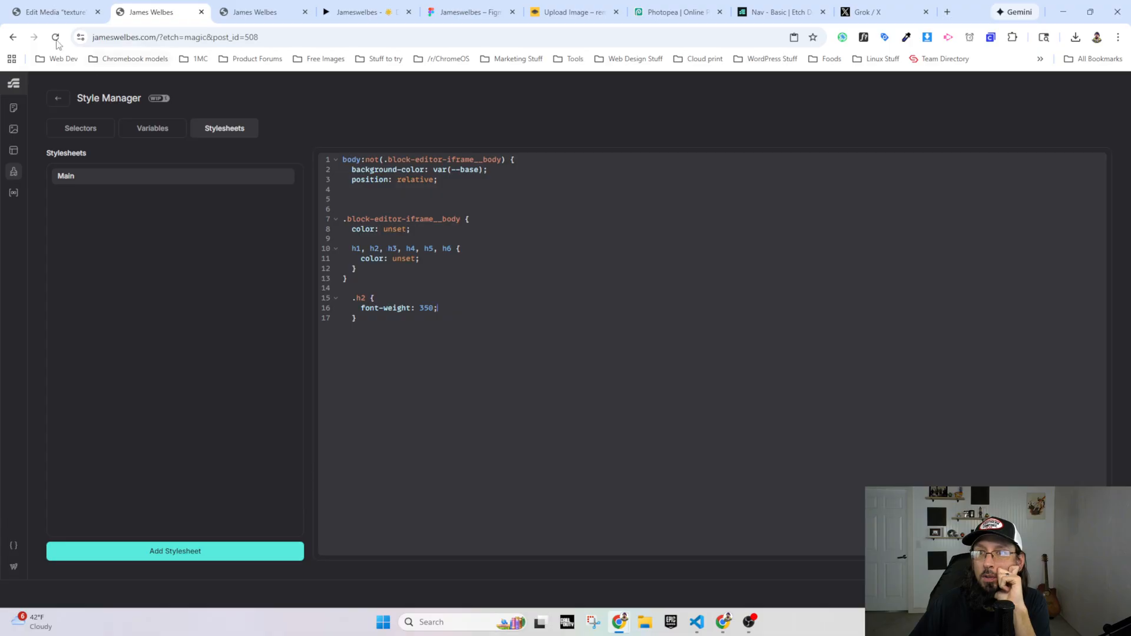
{"action": "left_click", "coordinate": [57, 98]}
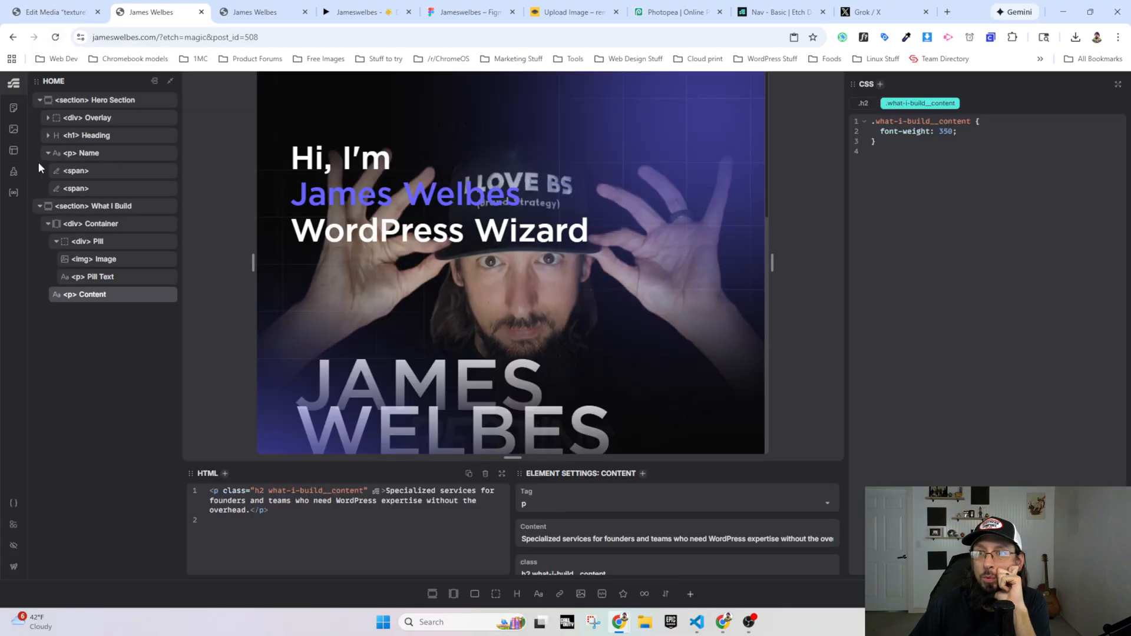
{"action": "left_click", "coordinate": [100, 210]}
{"action": "scroll", "coordinate": [375, 330], "scroll_direction": "down", "scroll_amount": 5}
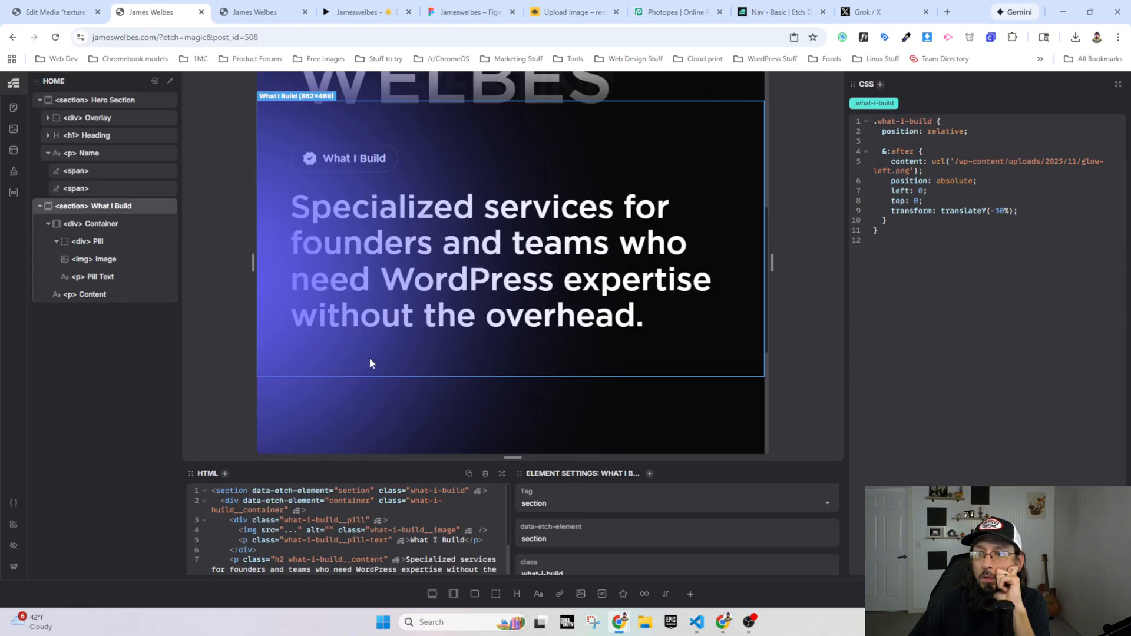
{"action": "left_click_drag", "start_coordinate": [457, 457], "coordinate": [460, 410]}
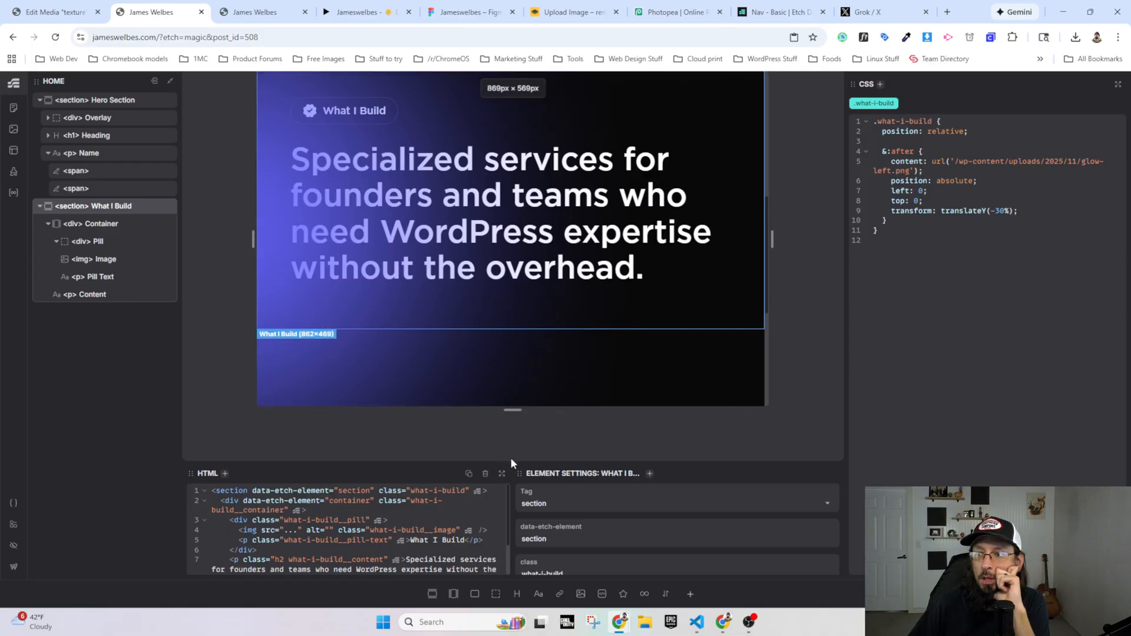
{"action": "left_click_drag", "start_coordinate": [510, 461], "coordinate": [505, 406]}
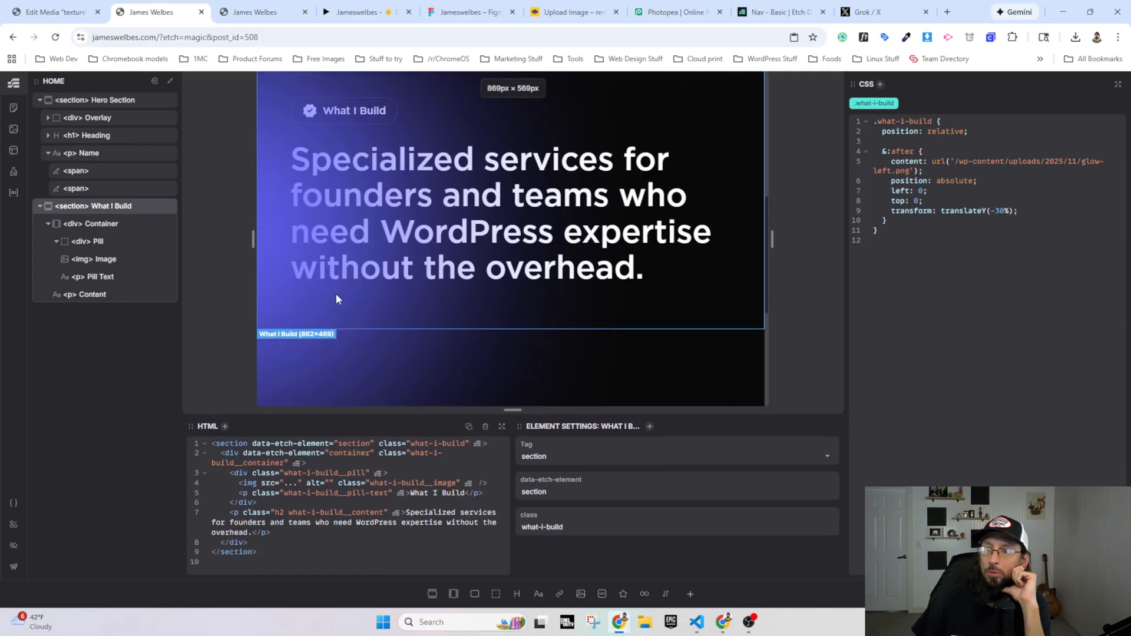
Step: Inspect the What I Build section on the live homepage and check its padding and gap styles in DevTools
{"action": "left_click", "coordinate": [259, 12]}
{"action": "right_click", "coordinate": [322, 254]}
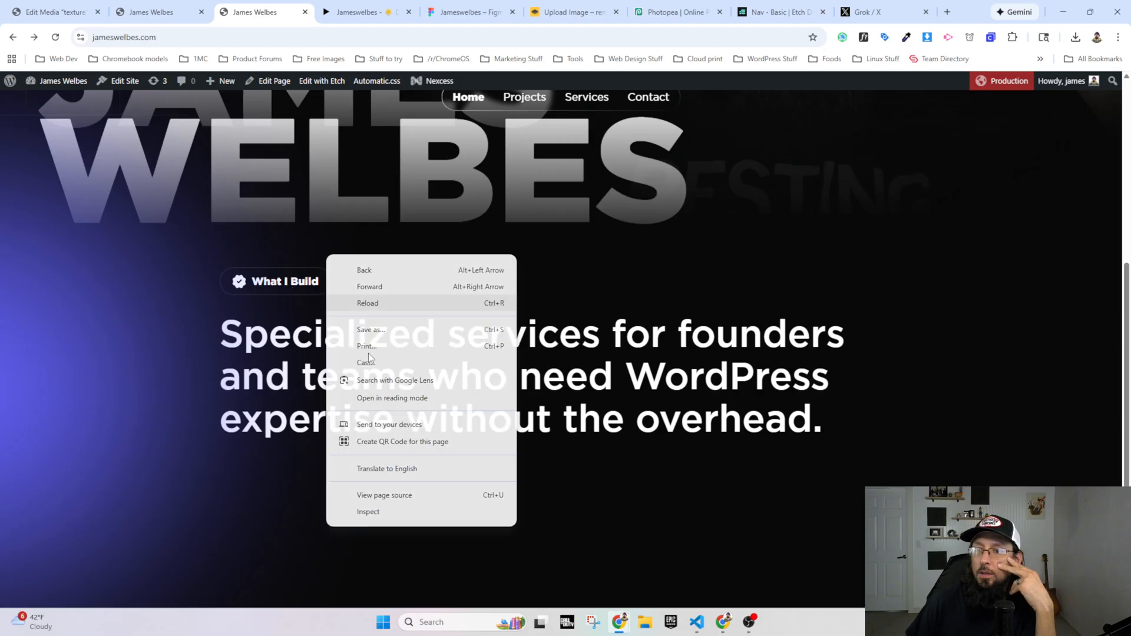
{"action": "left_click", "coordinate": [381, 510]}
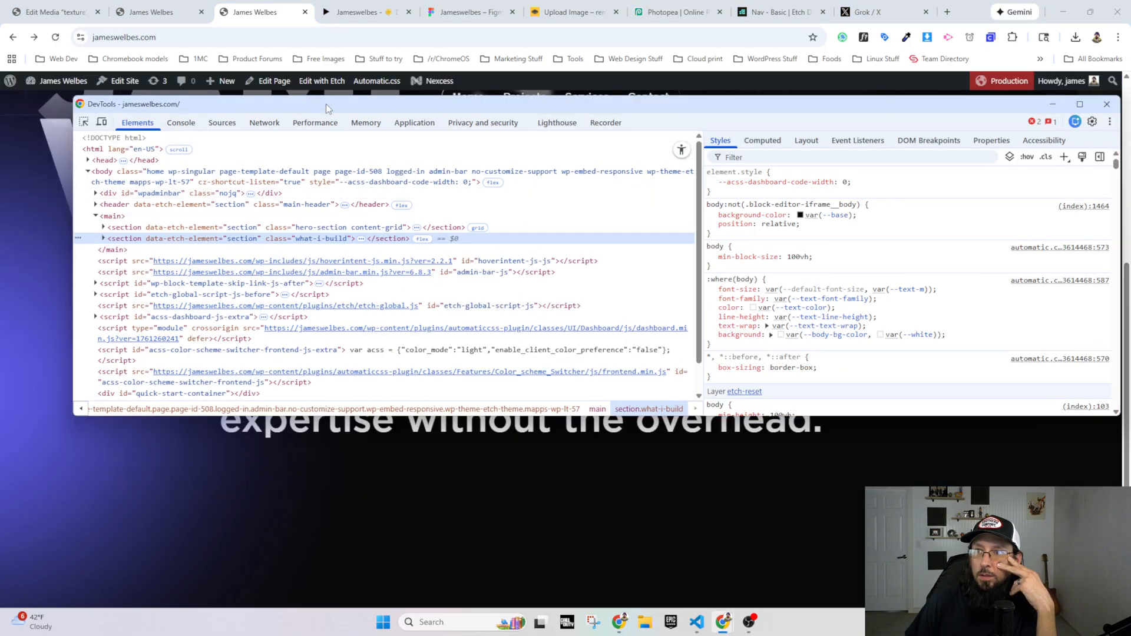
{"action": "left_click_drag", "start_coordinate": [327, 104], "coordinate": [309, 157]}
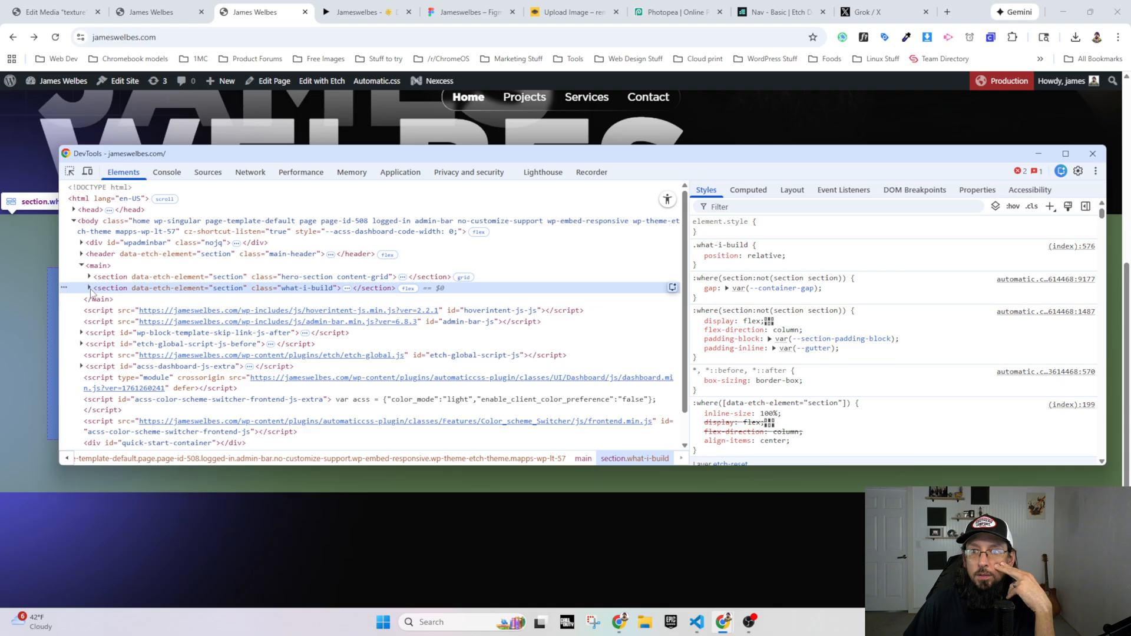
{"action": "left_click", "coordinate": [90, 288]}
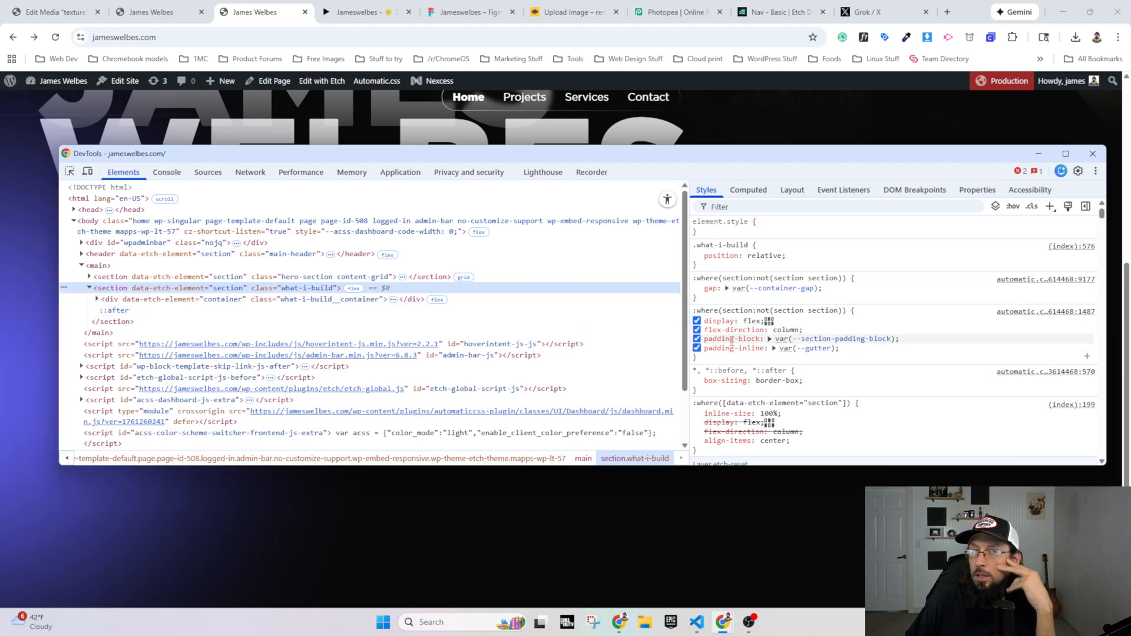
{"action": "mouse_move", "coordinate": [840, 343]}
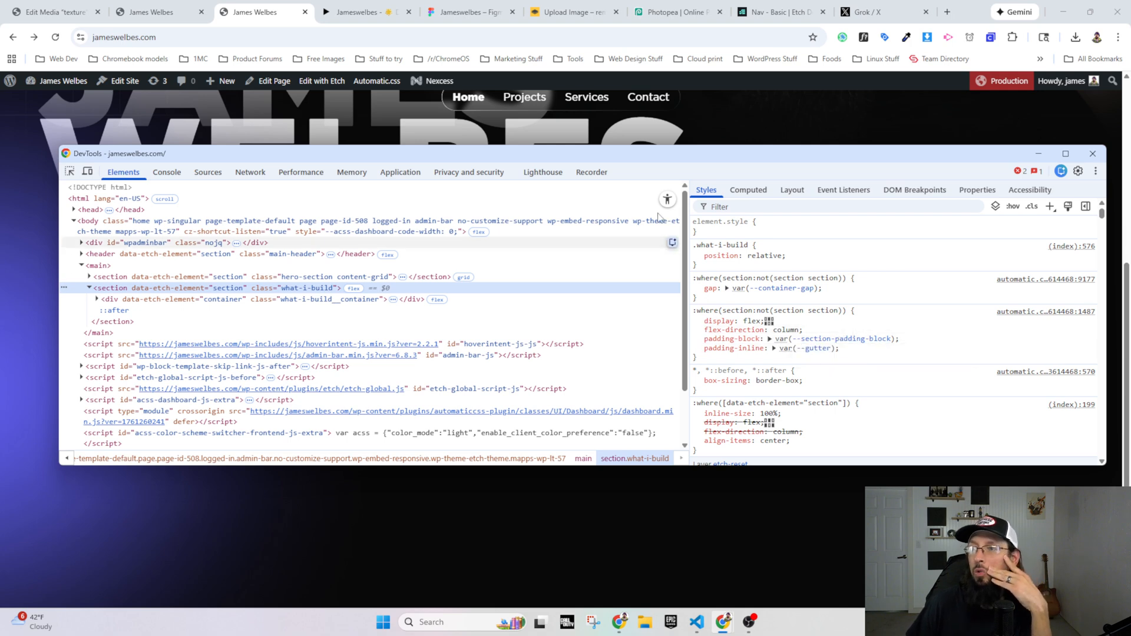
Step: Review the section layout and spacing throughout the Figma prototype, ending at the specialized services text
{"action": "left_click", "coordinate": [368, 12]}
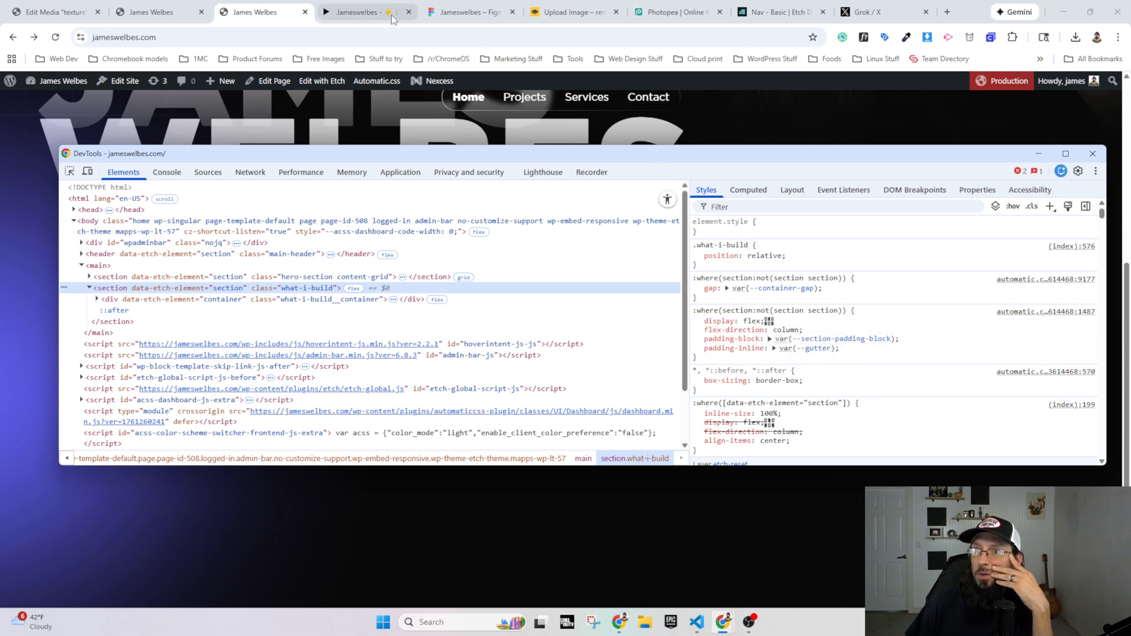
{"action": "scroll", "coordinate": [470, 320], "scroll_direction": "down", "scroll_amount": 10}
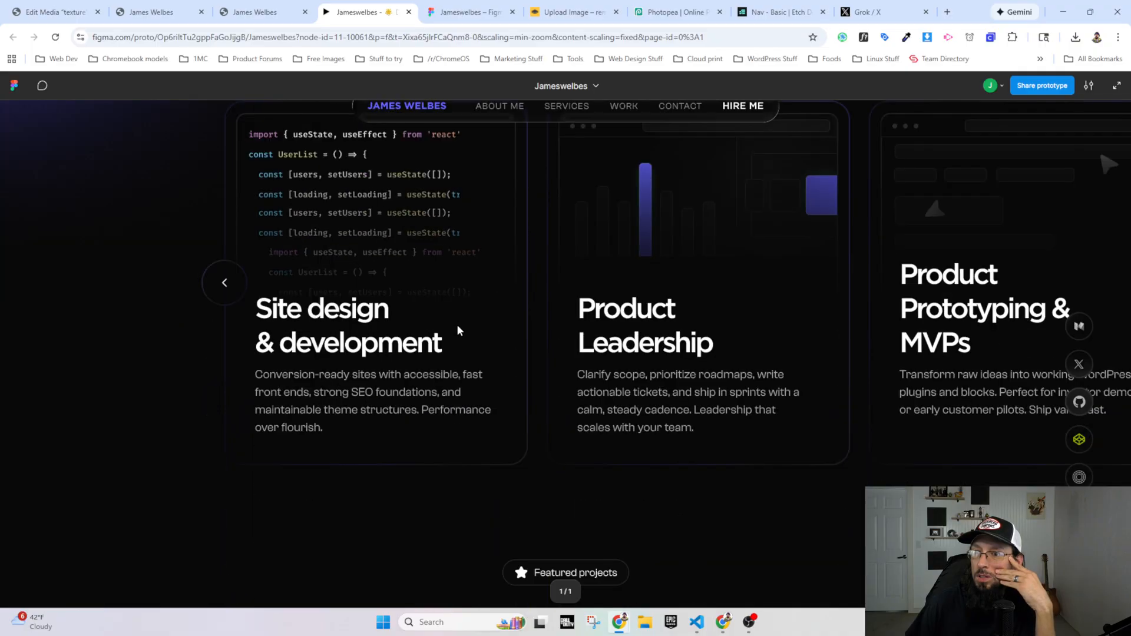
{"action": "scroll", "coordinate": [542, 277], "scroll_direction": "down", "scroll_amount": 10}
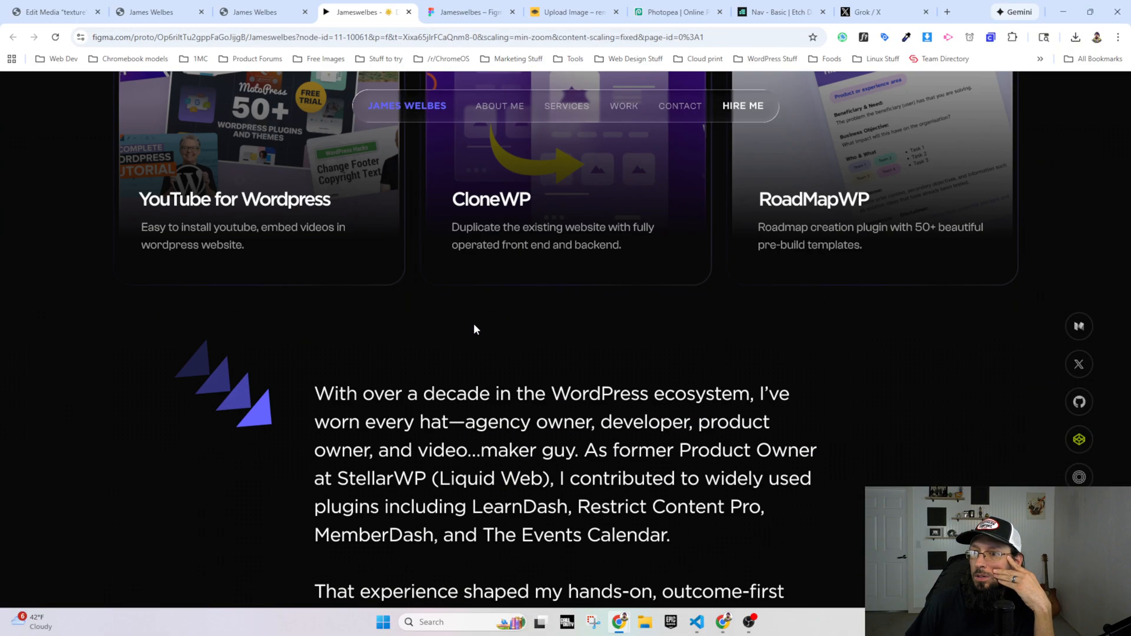
{"action": "scroll", "coordinate": [367, 224], "scroll_direction": "down", "scroll_amount": 5}
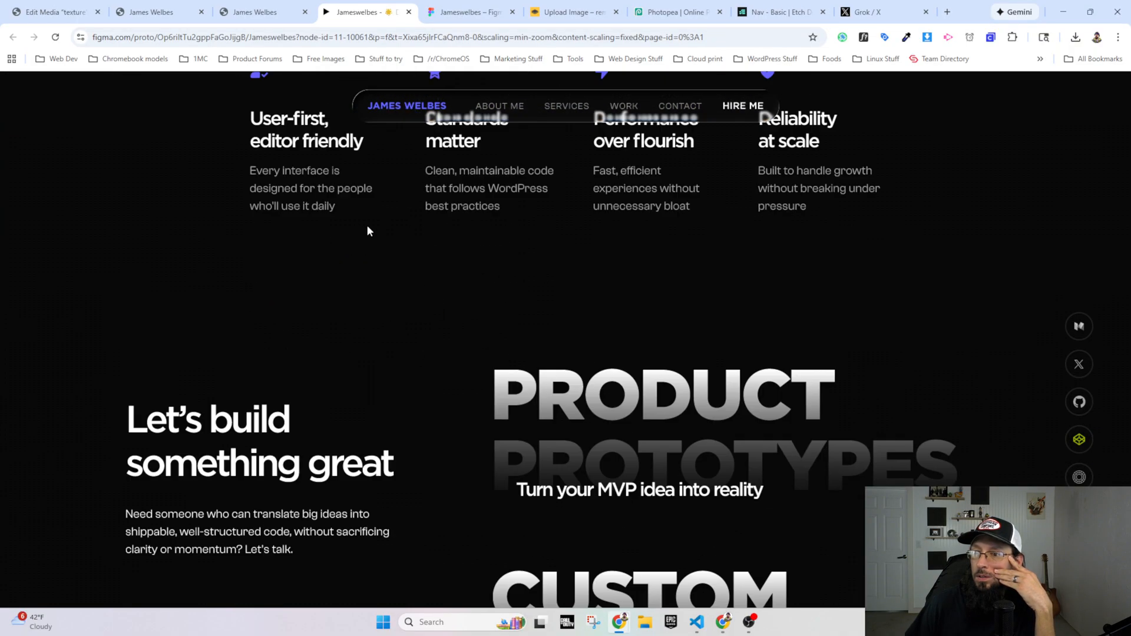
{"action": "scroll", "coordinate": [532, 232], "scroll_direction": "down", "scroll_amount": 10}
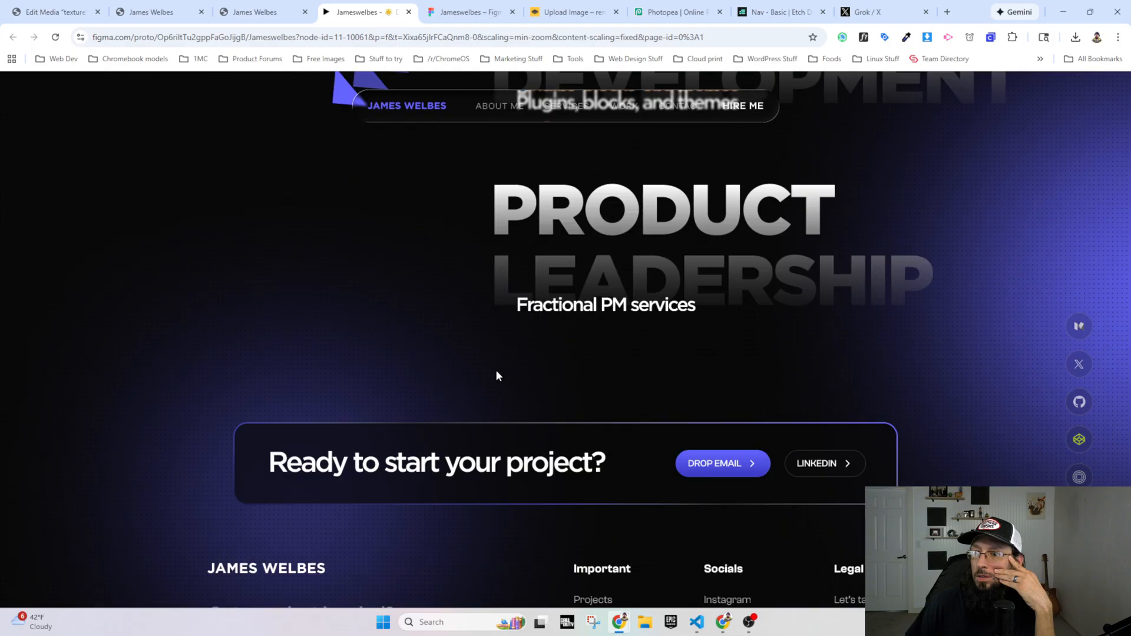
{"action": "scroll", "coordinate": [566, 395], "scroll_direction": "up", "scroll_amount": 15}
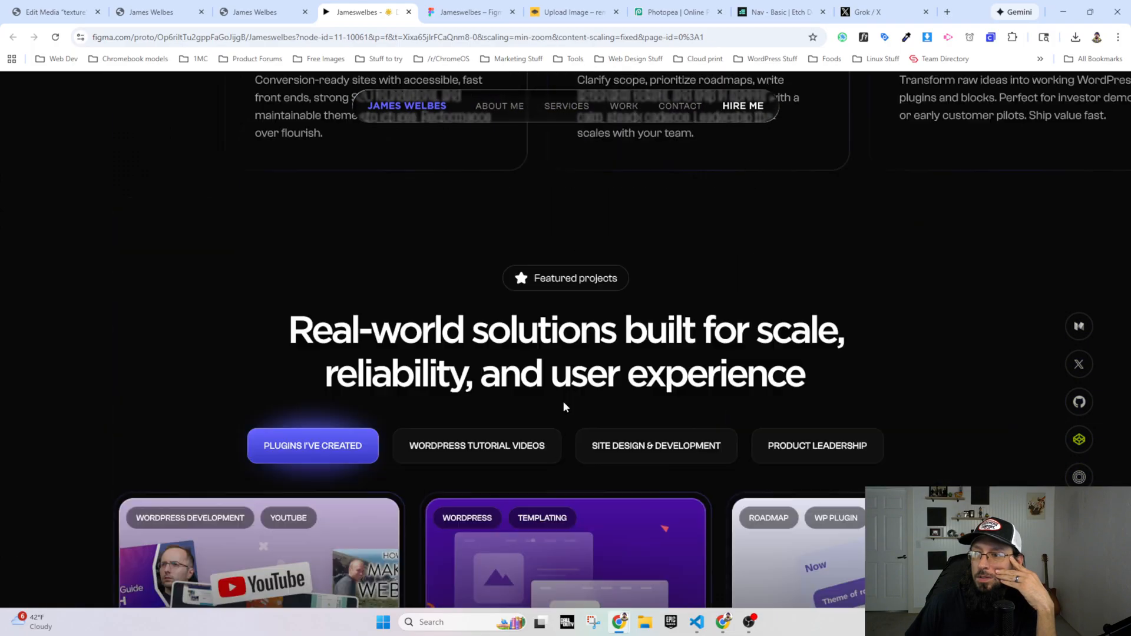
{"action": "scroll", "coordinate": [563, 406], "scroll_direction": "up", "scroll_amount": 8}
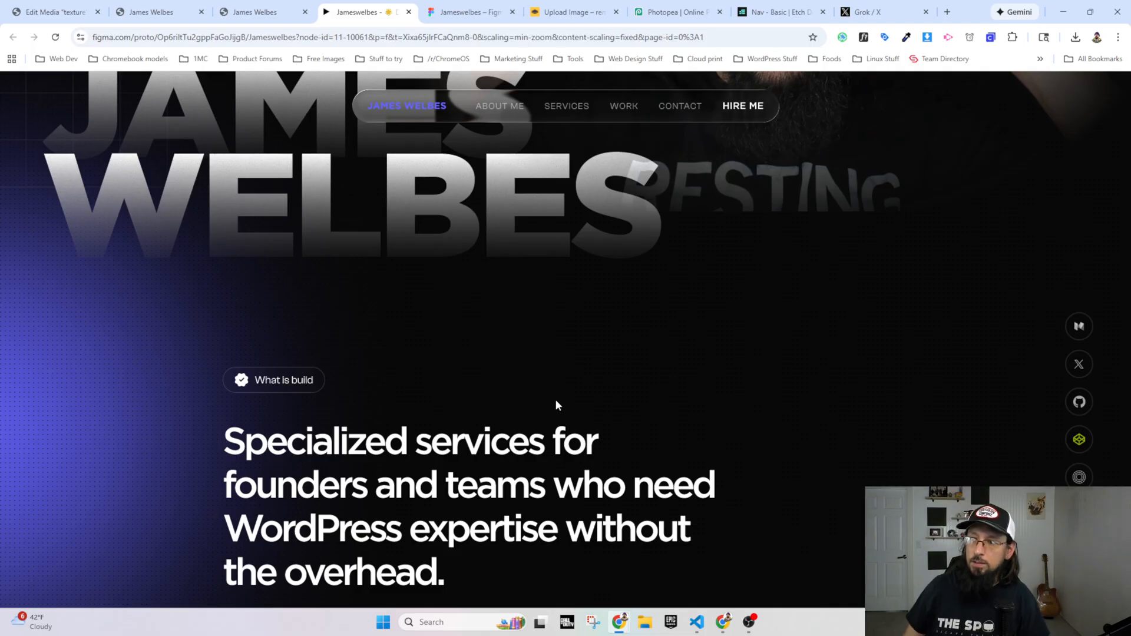
{"action": "scroll", "coordinate": [618, 298], "scroll_direction": "down", "scroll_amount": 5}
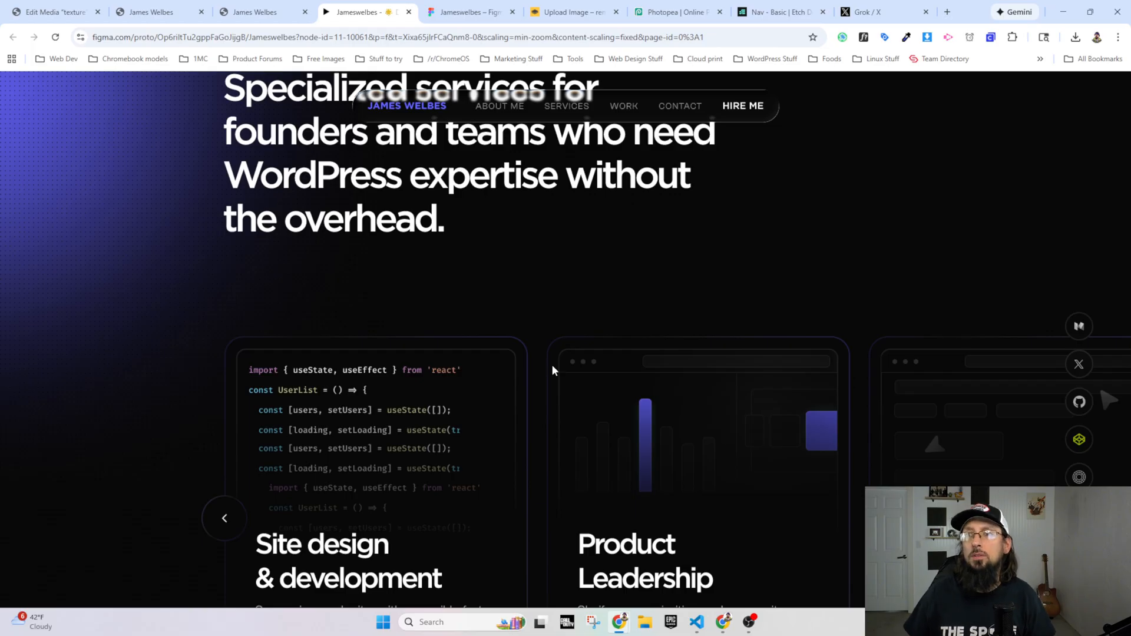
{"action": "scroll", "coordinate": [553, 370], "scroll_direction": "up", "scroll_amount": 4}
Step: Add pointer-events: none to the :after glow rule of the .what-i-build class in Etch
{"action": "left_click", "coordinate": [151, 11]}
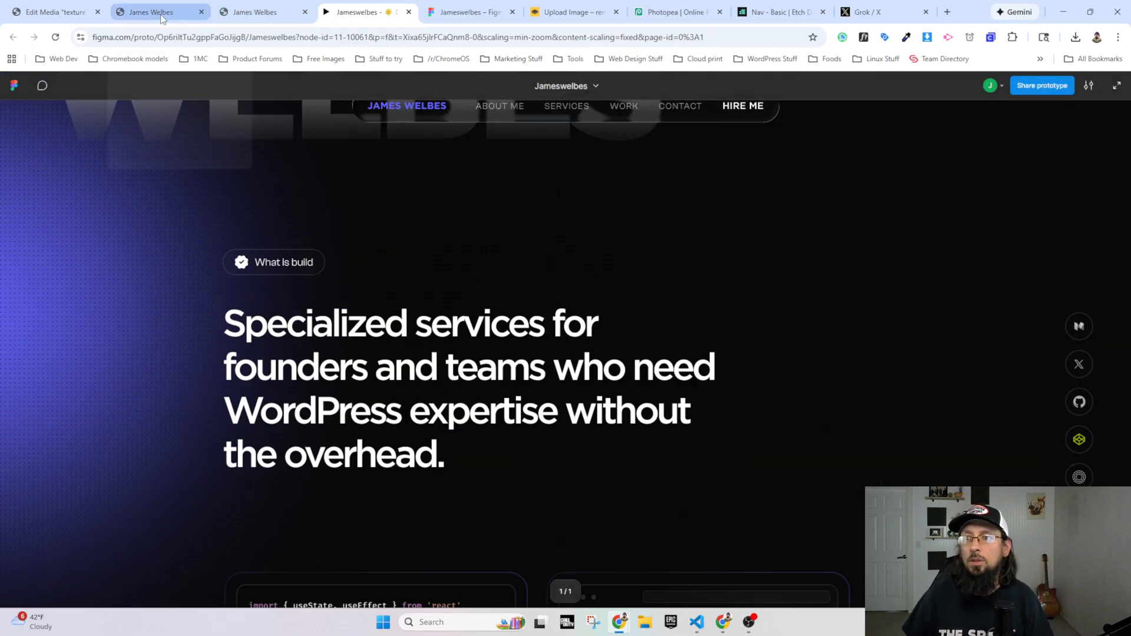
{"action": "scroll", "coordinate": [363, 235], "scroll_direction": "up", "scroll_amount": 1}
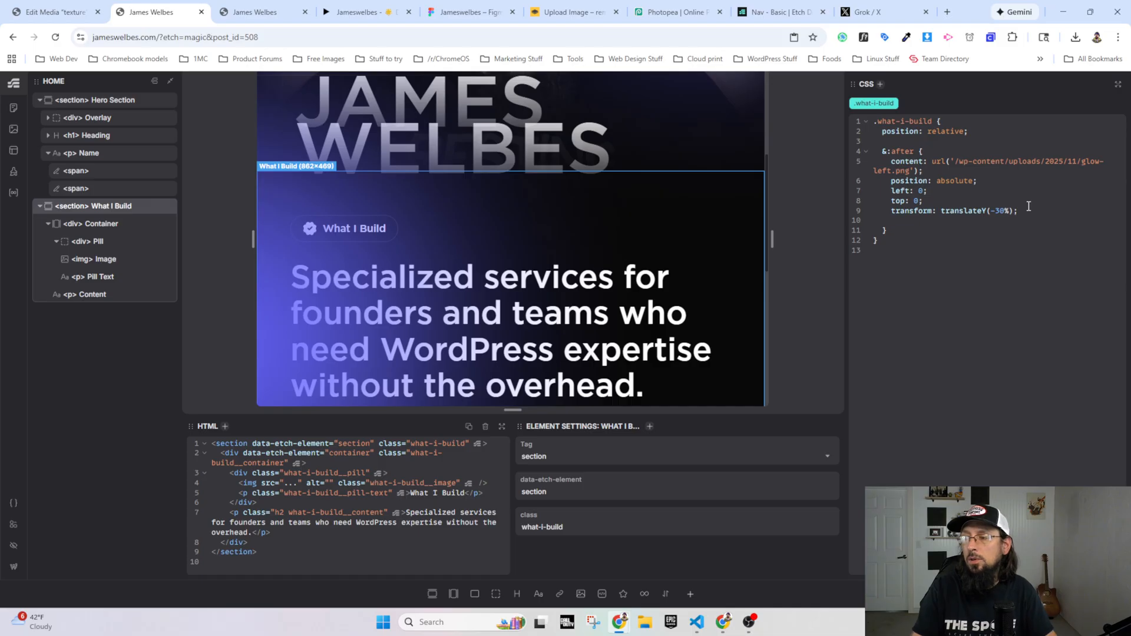
{"action": "type", "text": "pointer-events: none;"}
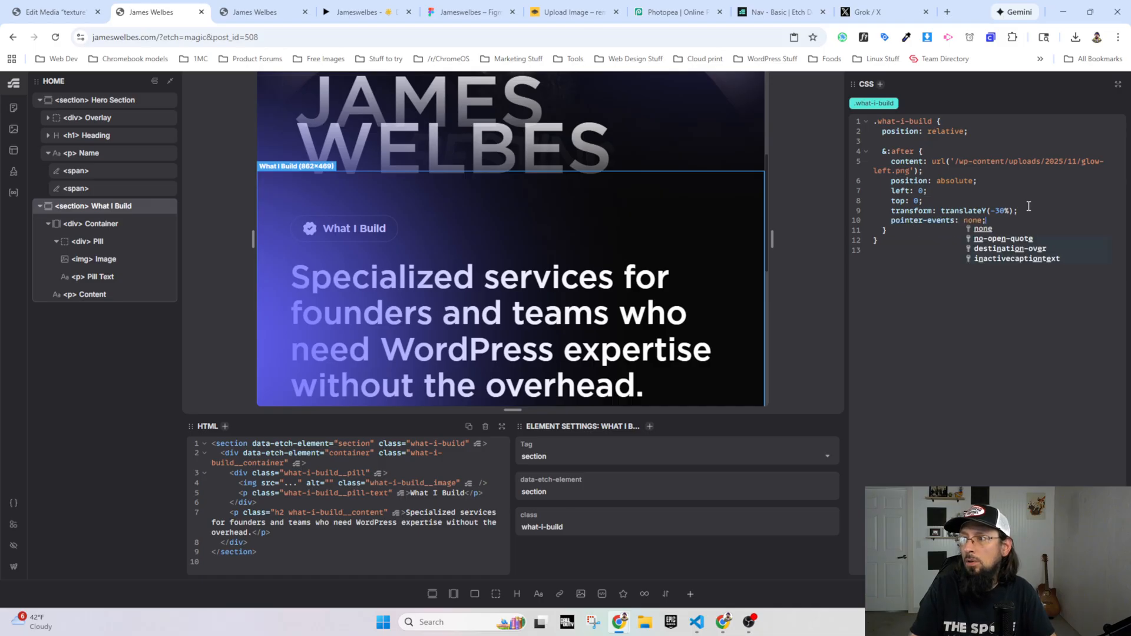
Step: Change the pill text above the specialized services paragraph to "What I Do"
{"action": "left_click", "coordinate": [353, 229]}
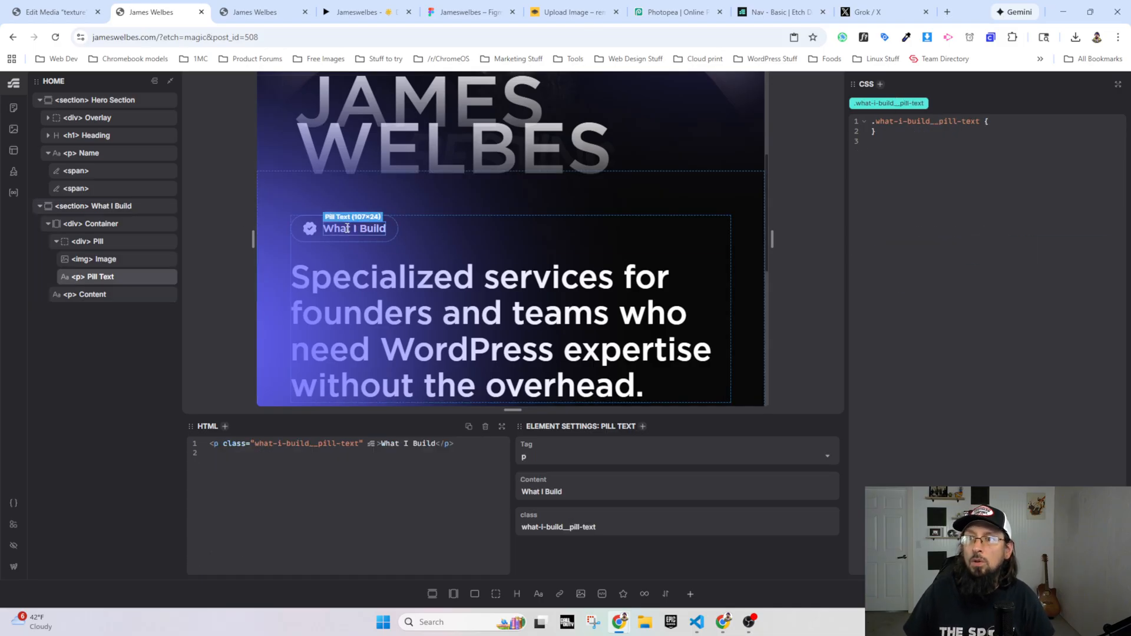
{"action": "left_click", "coordinate": [575, 491]}
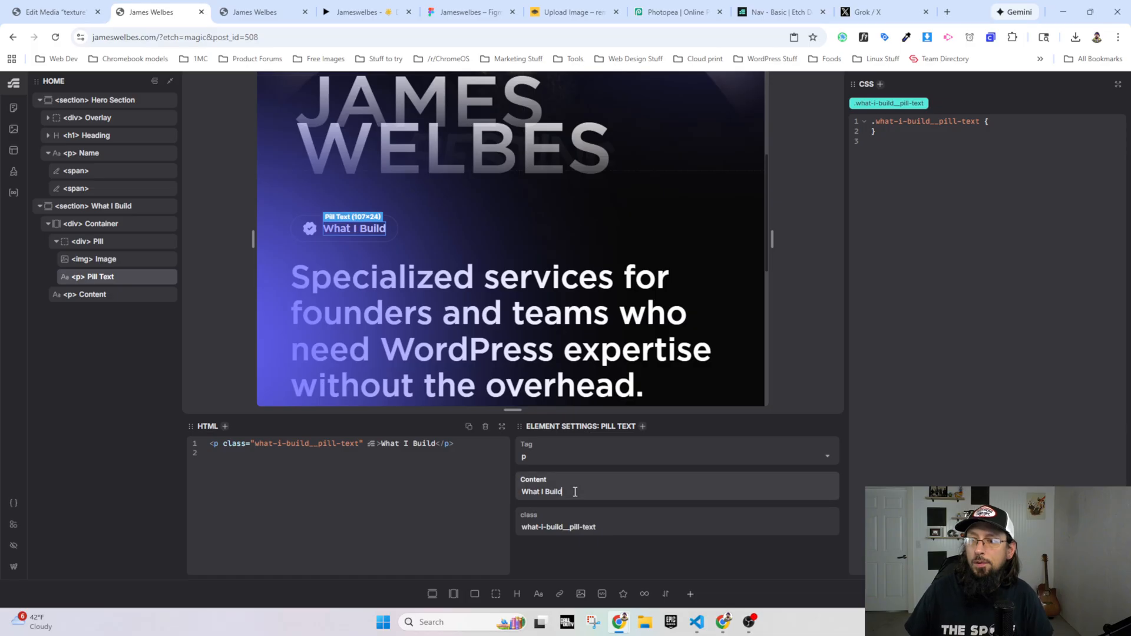
{"action": "key", "text": "BackSpace"}
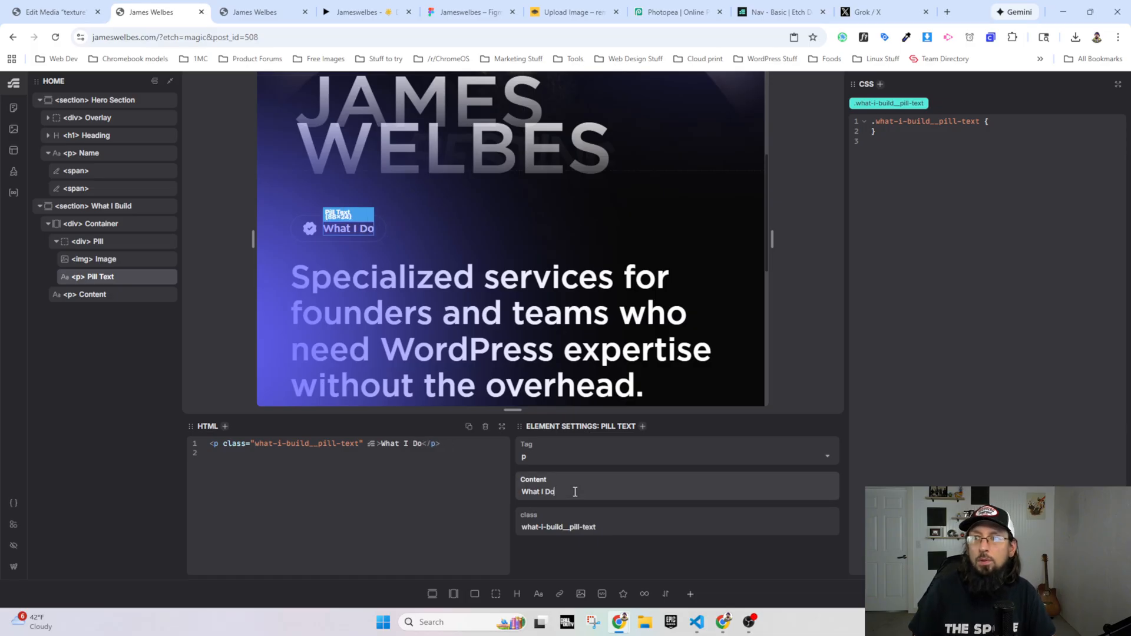
Step: Reload the live homepage and compare the pill and the spacing around the services text with the Figma prototype
{"action": "left_click", "coordinate": [264, 10]}
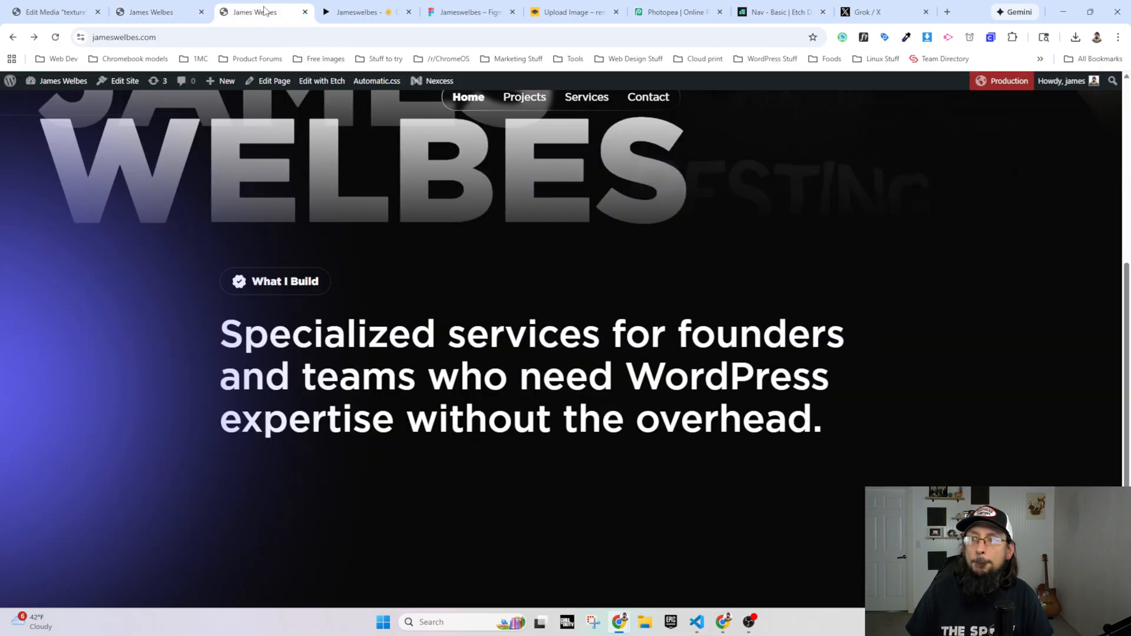
{"action": "left_click", "coordinate": [55, 37]}
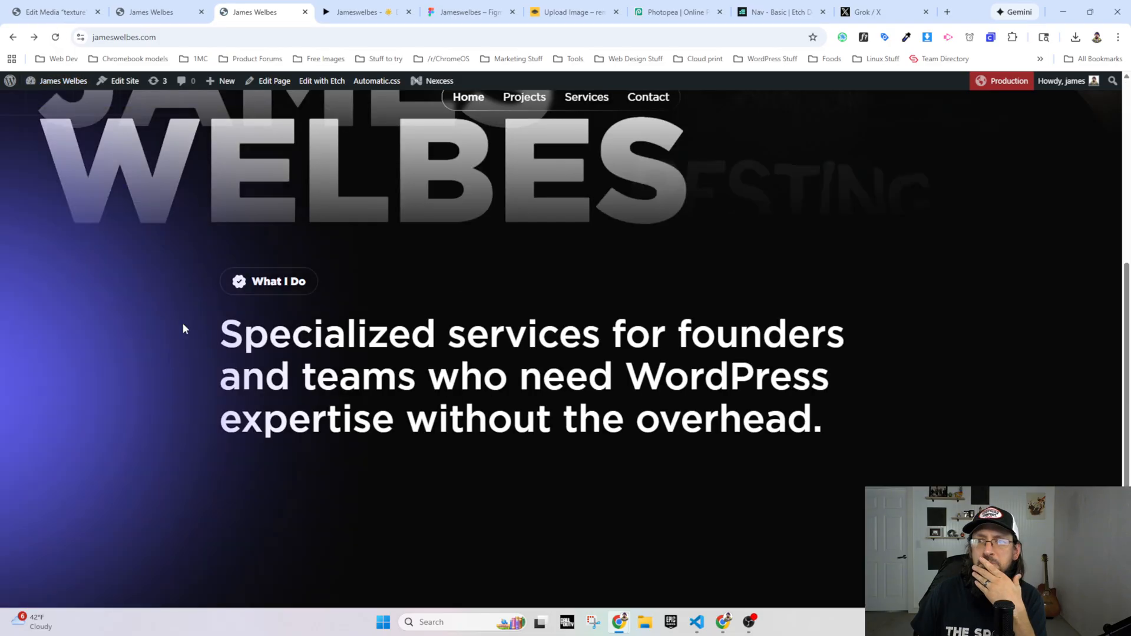
{"action": "scroll", "coordinate": [386, 360], "scroll_direction": "down", "scroll_amount": 2}
{"action": "scroll", "coordinate": [383, 354], "scroll_direction": "down", "scroll_amount": 1}
{"action": "scroll", "coordinate": [376, 348], "scroll_direction": "up", "scroll_amount": 3}
{"action": "left_click", "coordinate": [354, 12]}
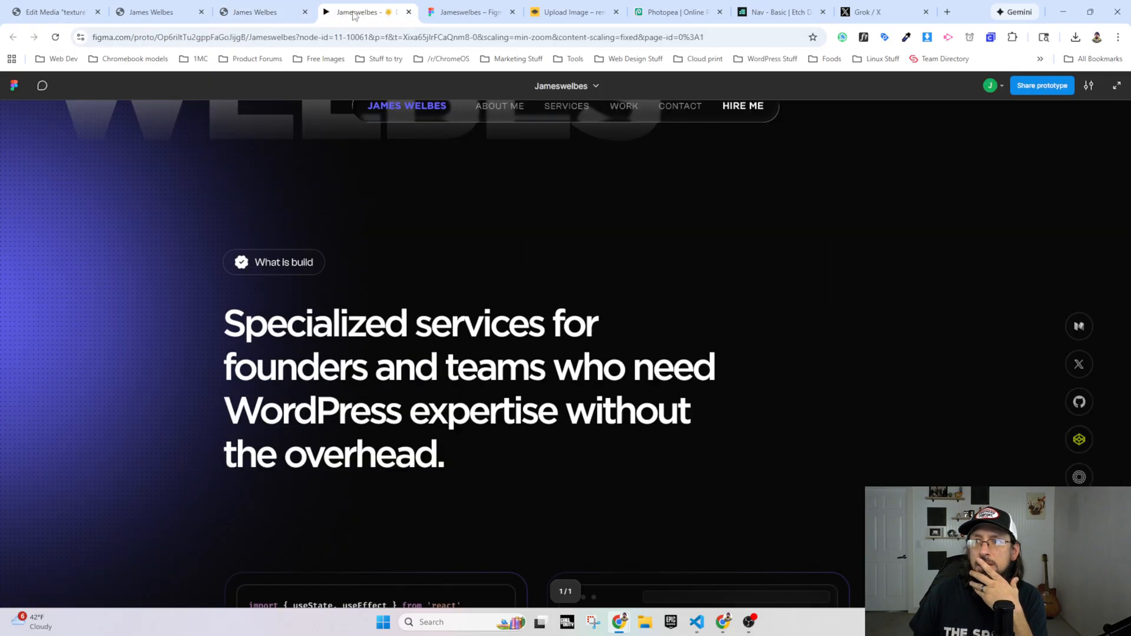
{"action": "scroll", "coordinate": [357, 335], "scroll_direction": "down", "scroll_amount": 9}
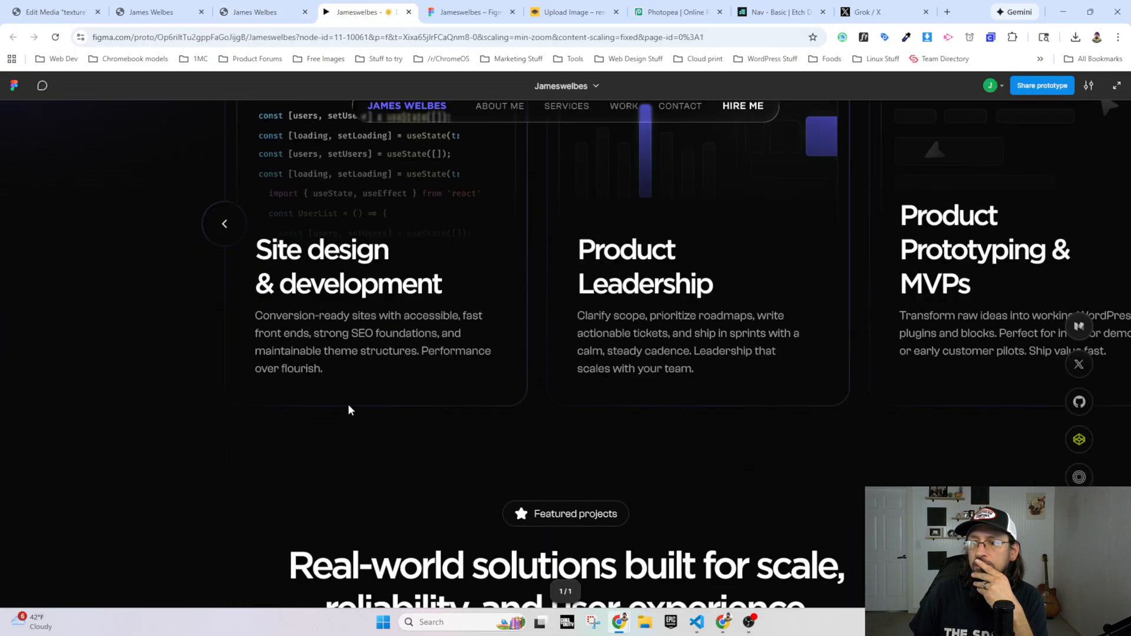
{"action": "scroll", "coordinate": [344, 412], "scroll_direction": "up", "scroll_amount": 8}
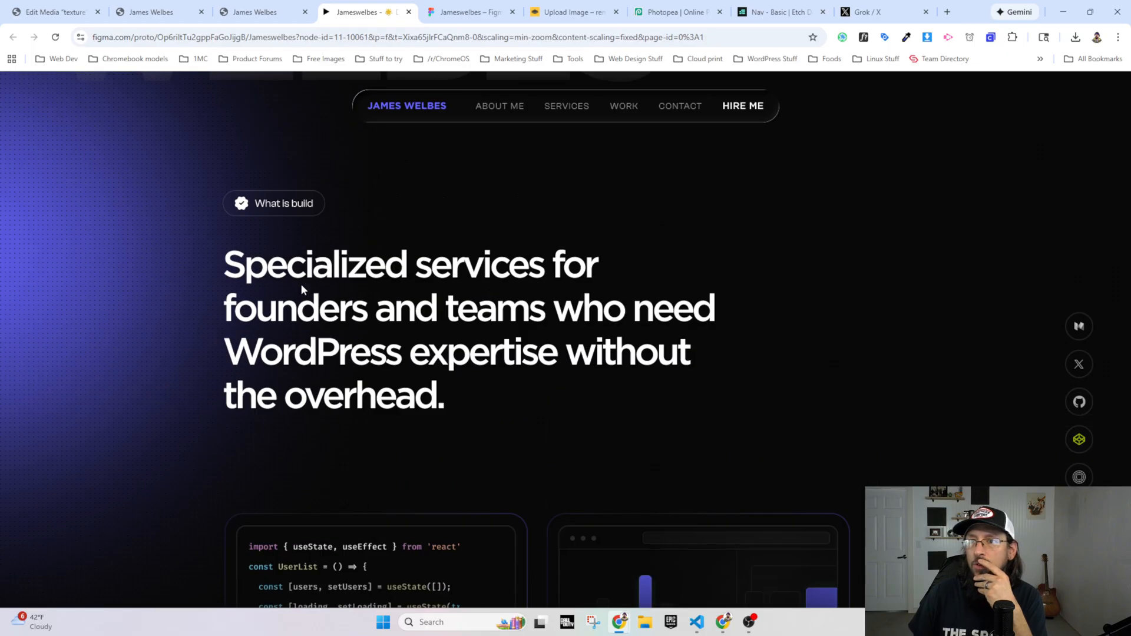
{"action": "scroll", "coordinate": [669, 359], "scroll_direction": "down", "scroll_amount": 6}
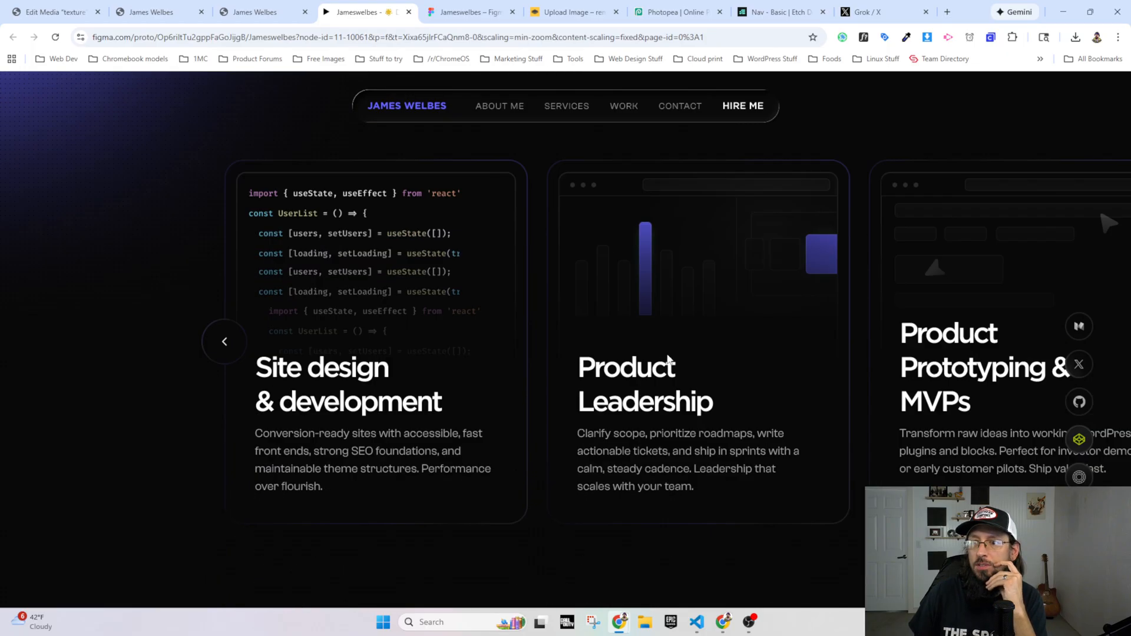
{"action": "scroll", "coordinate": [518, 361], "scroll_direction": "down", "scroll_amount": 4}
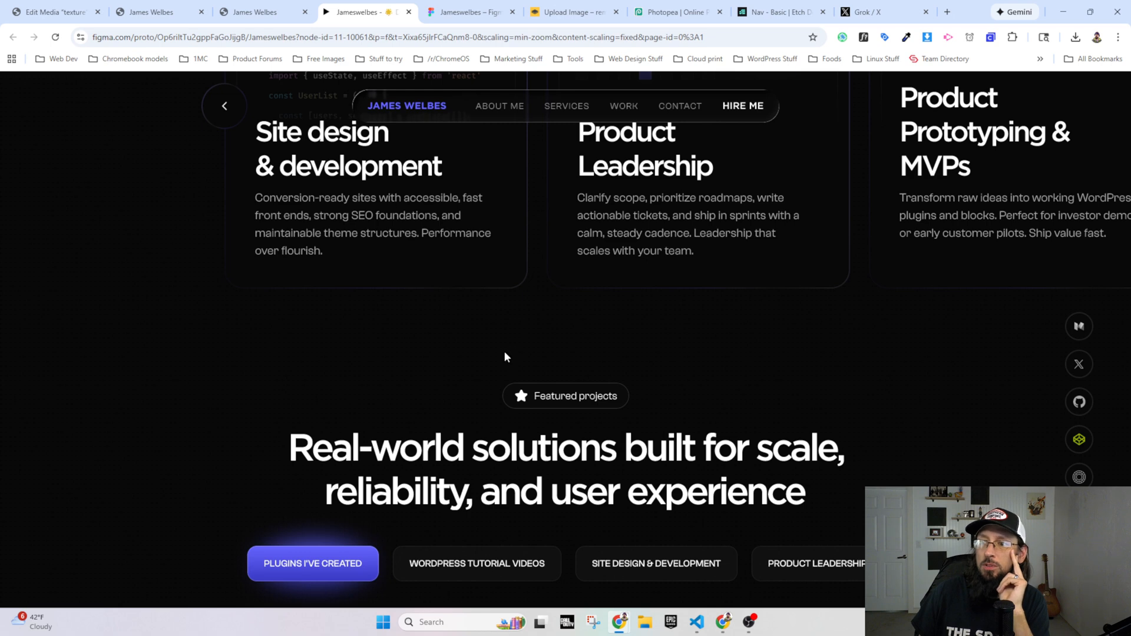
Step: Inspect the live What I Build section's padding-block rule in DevTools, moving the DevTools window clear of the pill, and return to Etch
{"action": "left_click", "coordinate": [247, 12]}
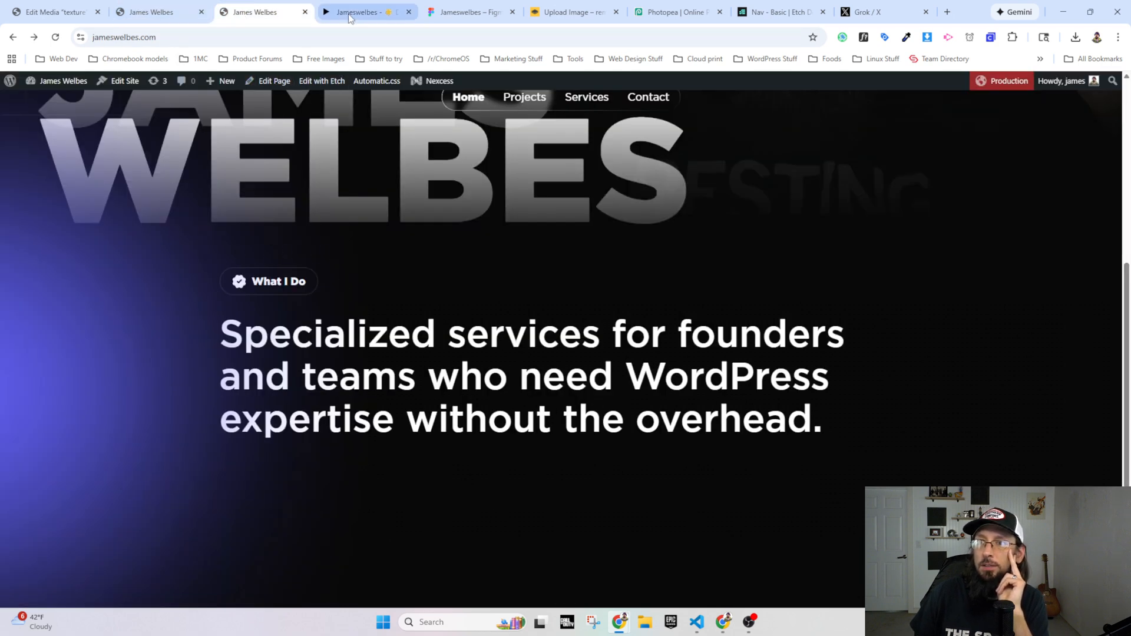
{"action": "right_click", "coordinate": [286, 249]}
{"action": "left_click", "coordinate": [347, 505]}
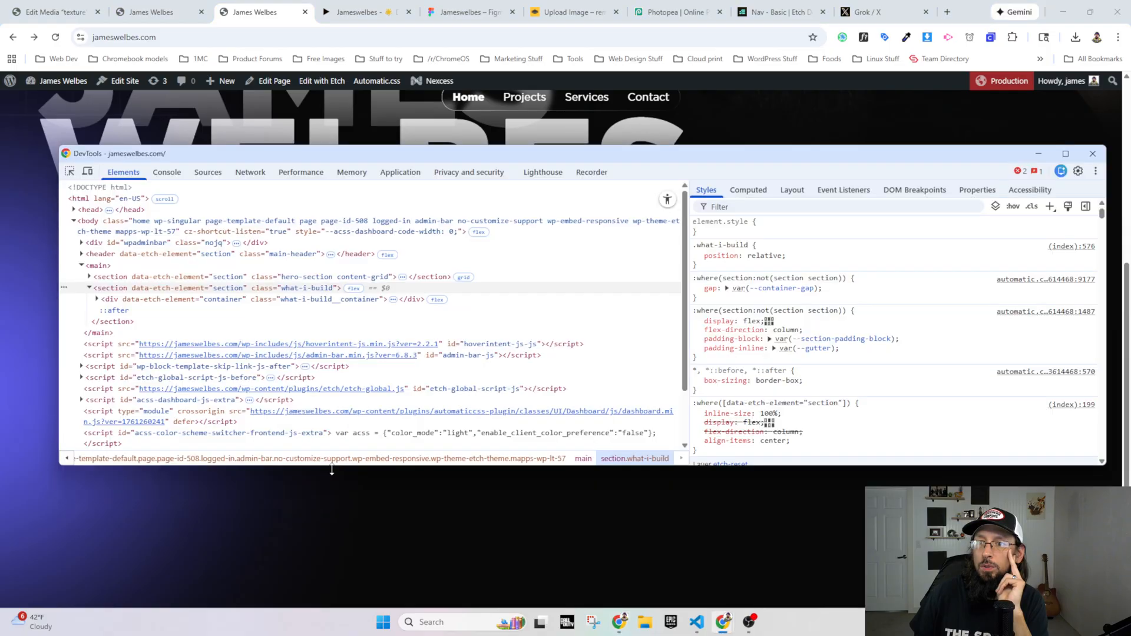
{"action": "left_click_drag", "start_coordinate": [311, 158], "coordinate": [295, 334]}
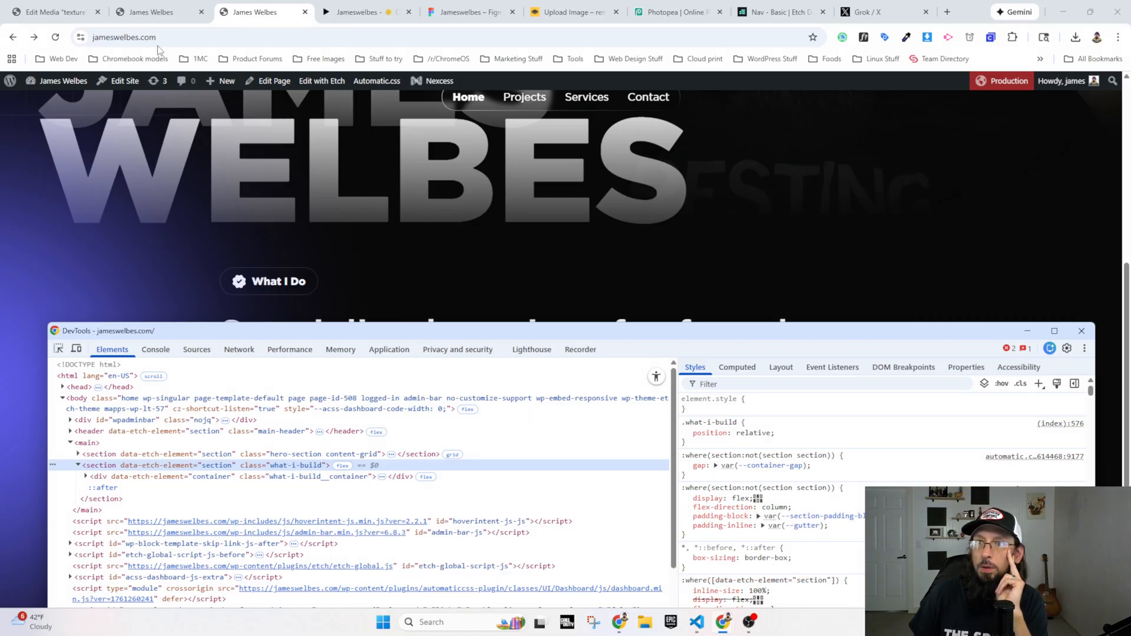
{"action": "left_click", "coordinate": [147, 12]}
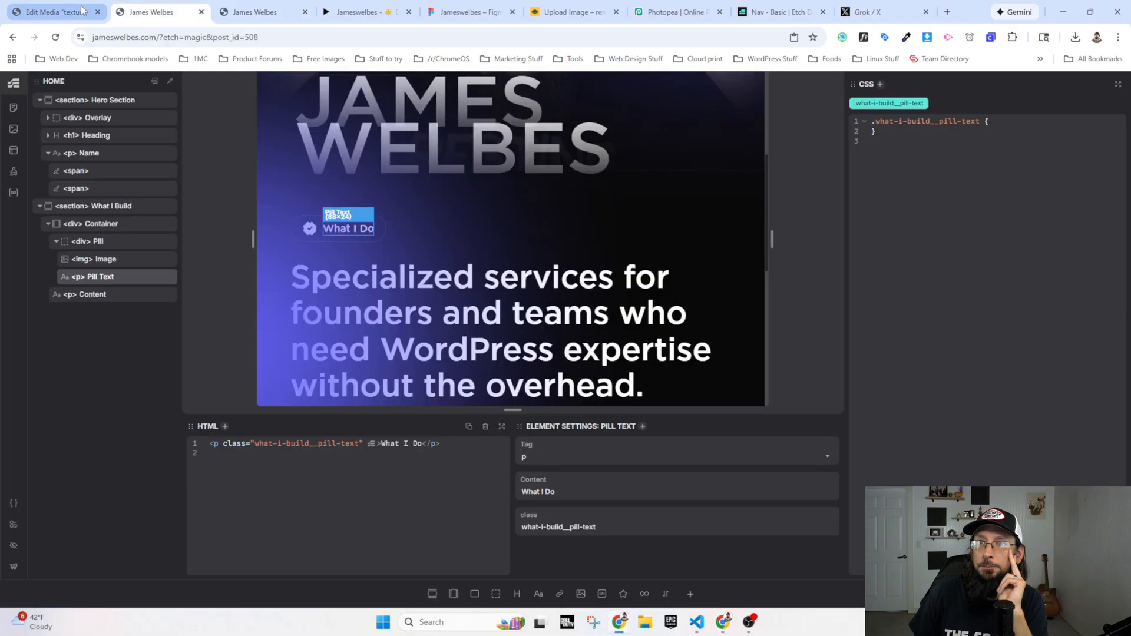
Step: Set the default section Block Padding to --section-space-l in the Automatic.css Section Spacing settings
{"action": "left_click", "coordinate": [12, 504]}
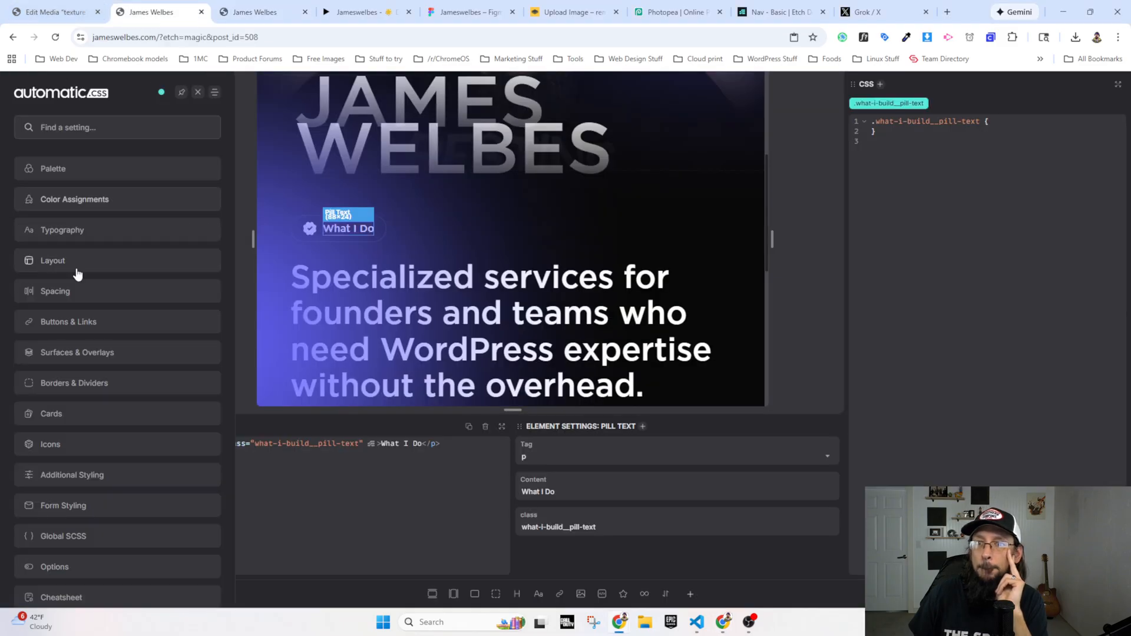
{"action": "left_click", "coordinate": [75, 291]}
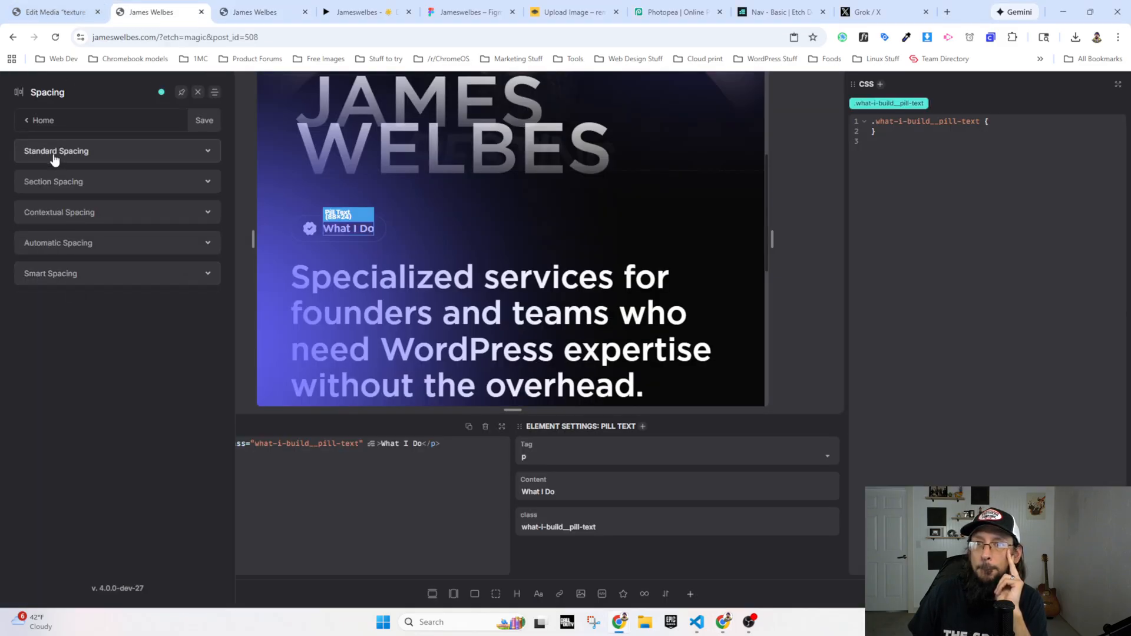
{"action": "left_click", "coordinate": [54, 184]}
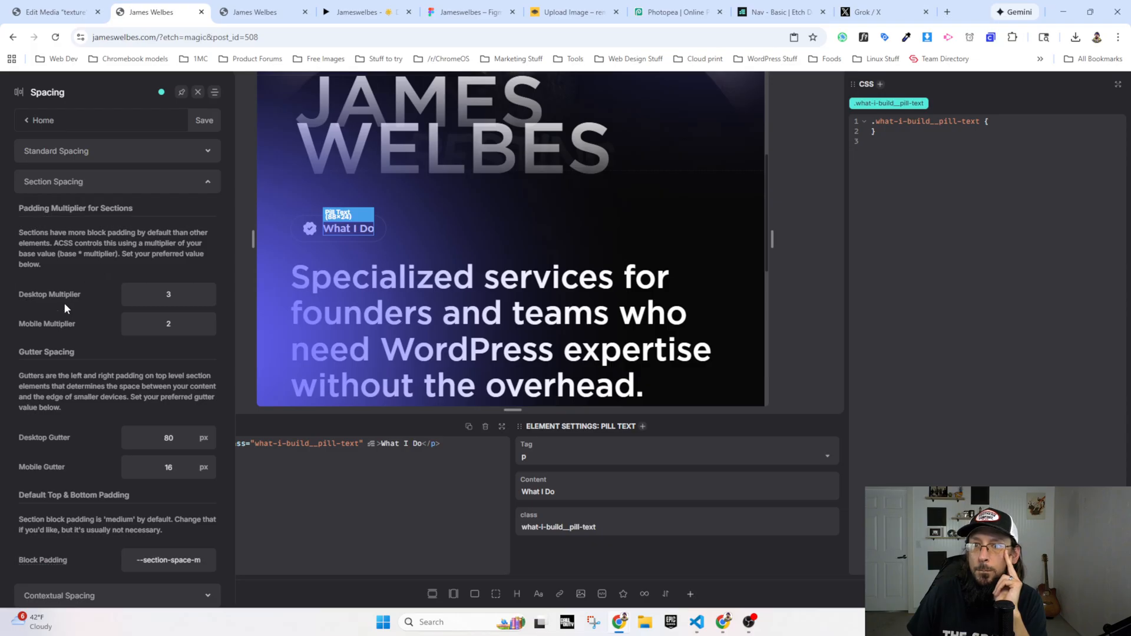
{"action": "scroll", "coordinate": [65, 489], "scroll_direction": "down", "scroll_amount": 2}
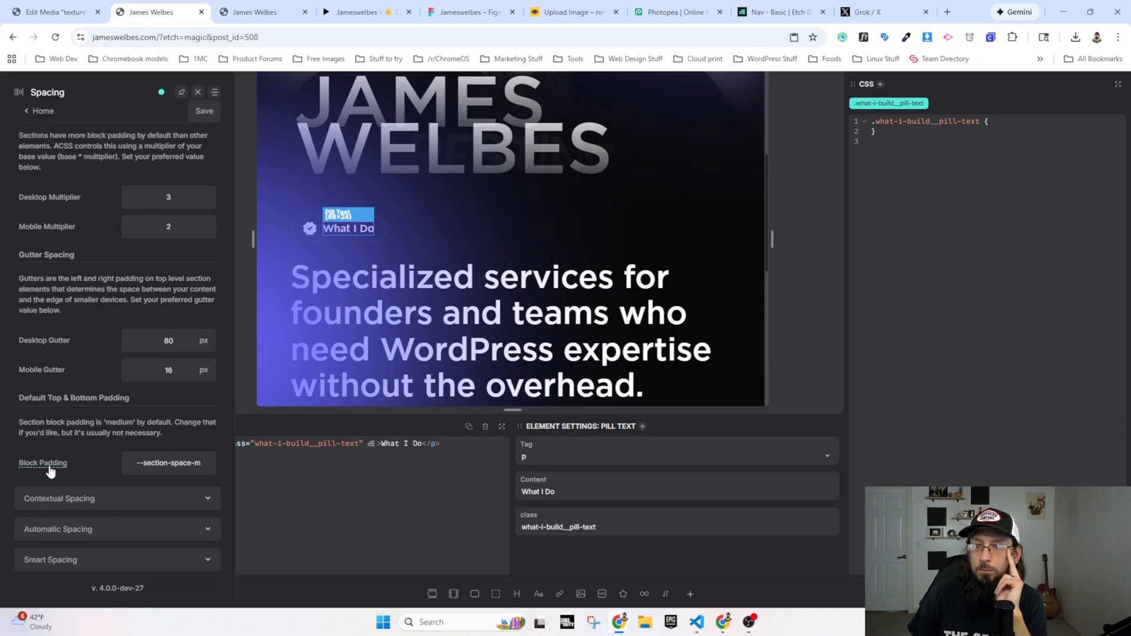
{"action": "mouse_move", "coordinate": [42, 465]}
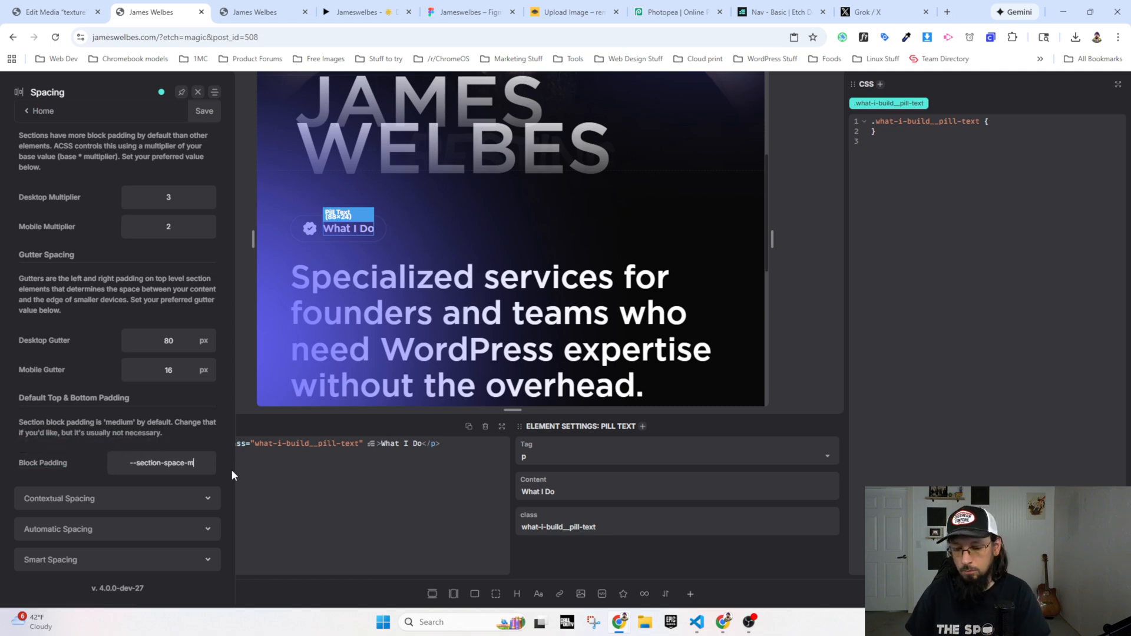
{"action": "key", "text": "BackSpace"}
{"action": "type", "text": "l"}
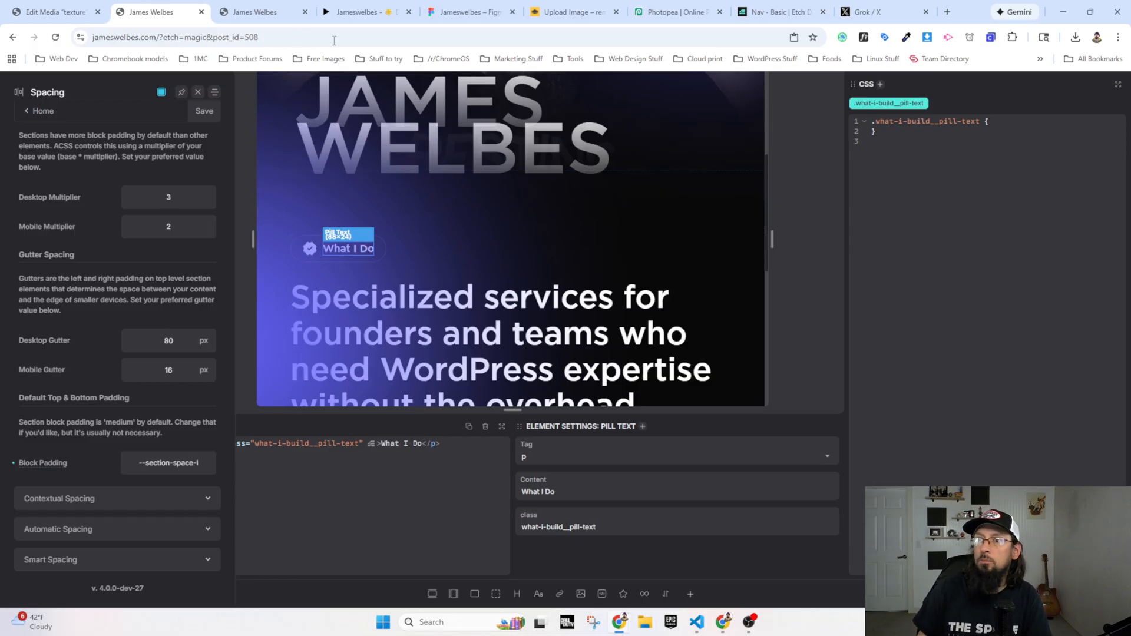
Step: Save the spacing settings, check the gap above the What I Do pill on the live homepage, and return to Etch
{"action": "left_click", "coordinate": [259, 12]}
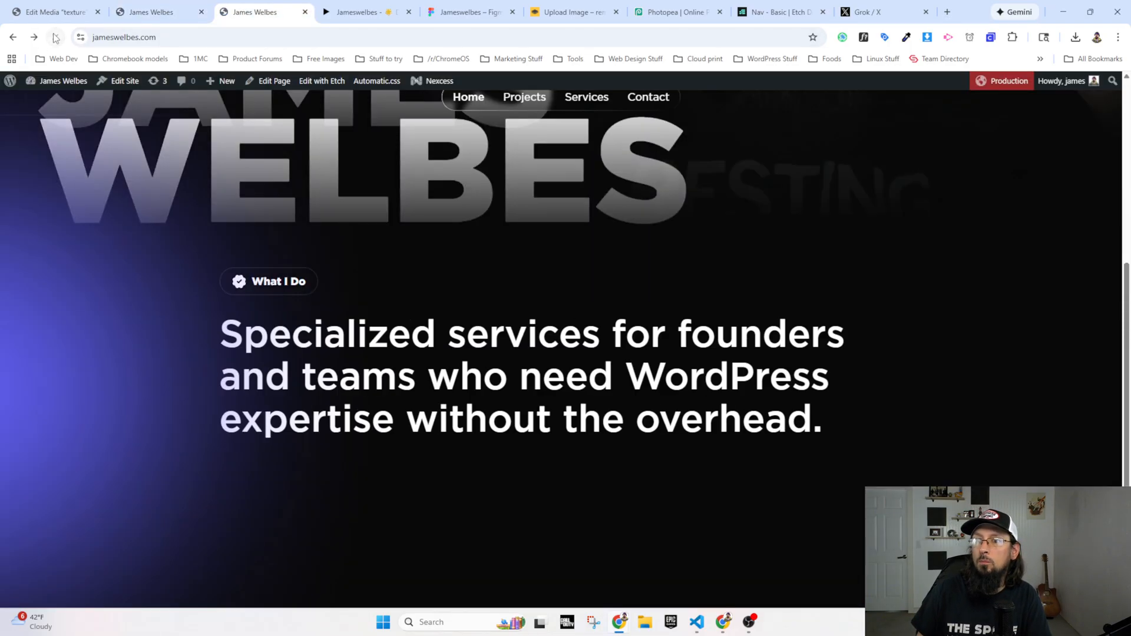
{"action": "left_click", "coordinate": [153, 12]}
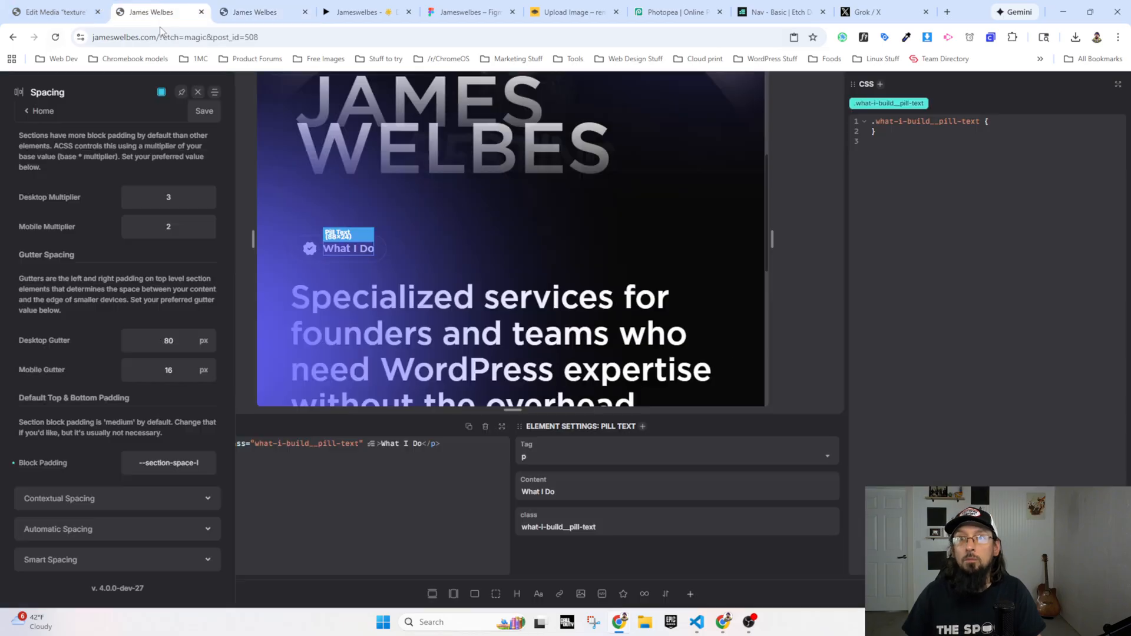
{"action": "left_click", "coordinate": [260, 16]}
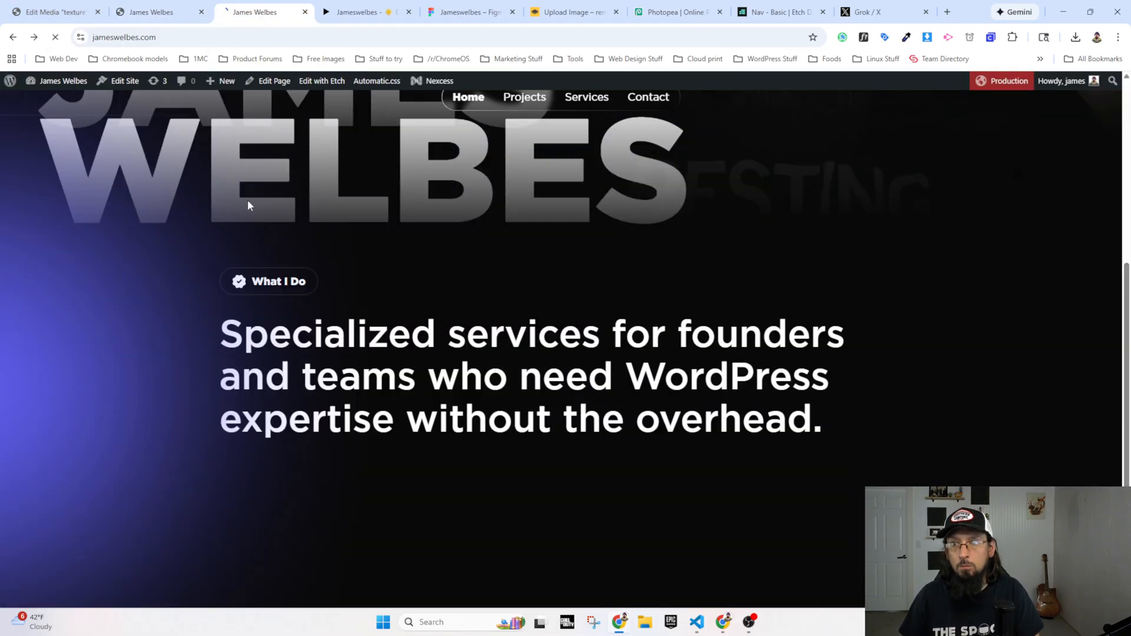
{"action": "left_click", "coordinate": [171, 16]}
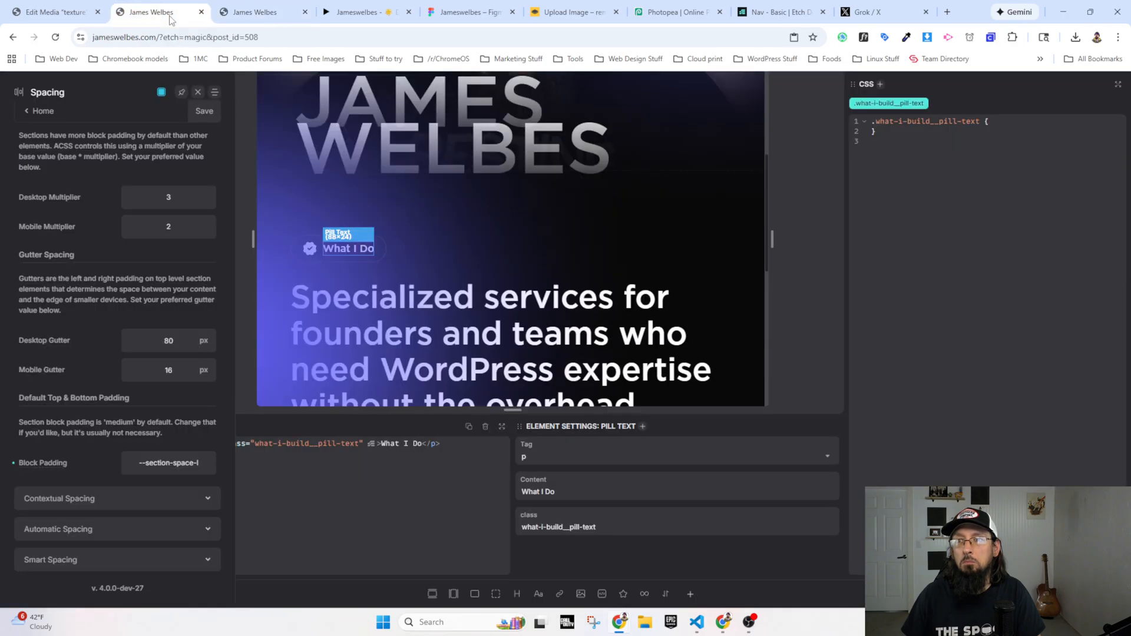
Step: Try to set the section Block Padding to --section-space-xl and save the Automatic.css settings
{"action": "type", "text": "xl"}
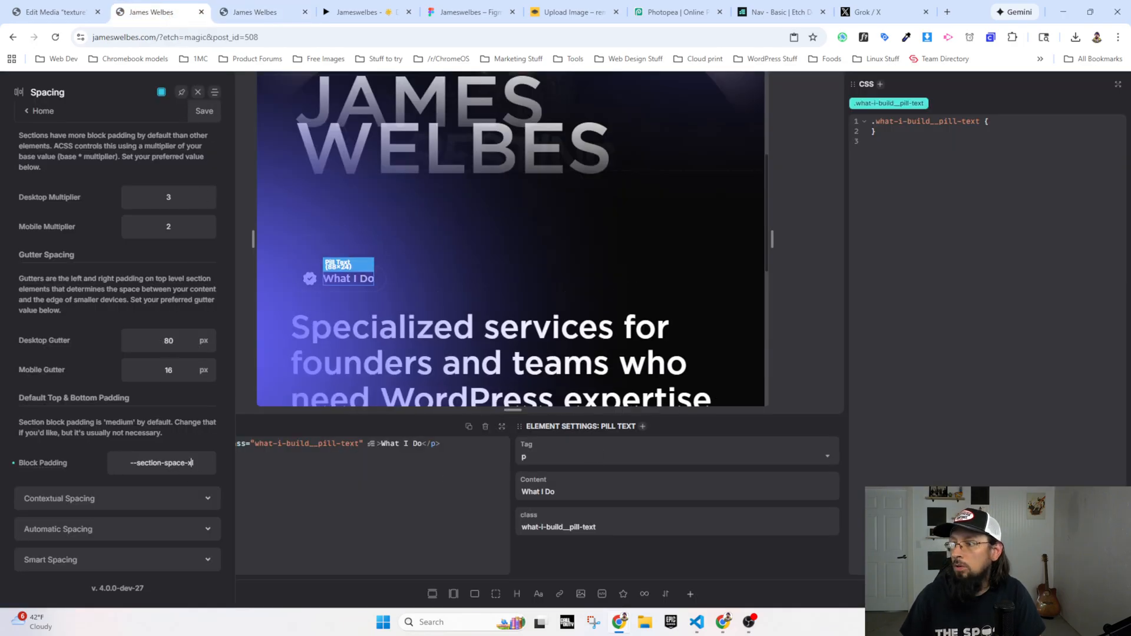
{"action": "left_click", "coordinate": [259, 12]}
{"action": "left_click", "coordinate": [182, 16]}
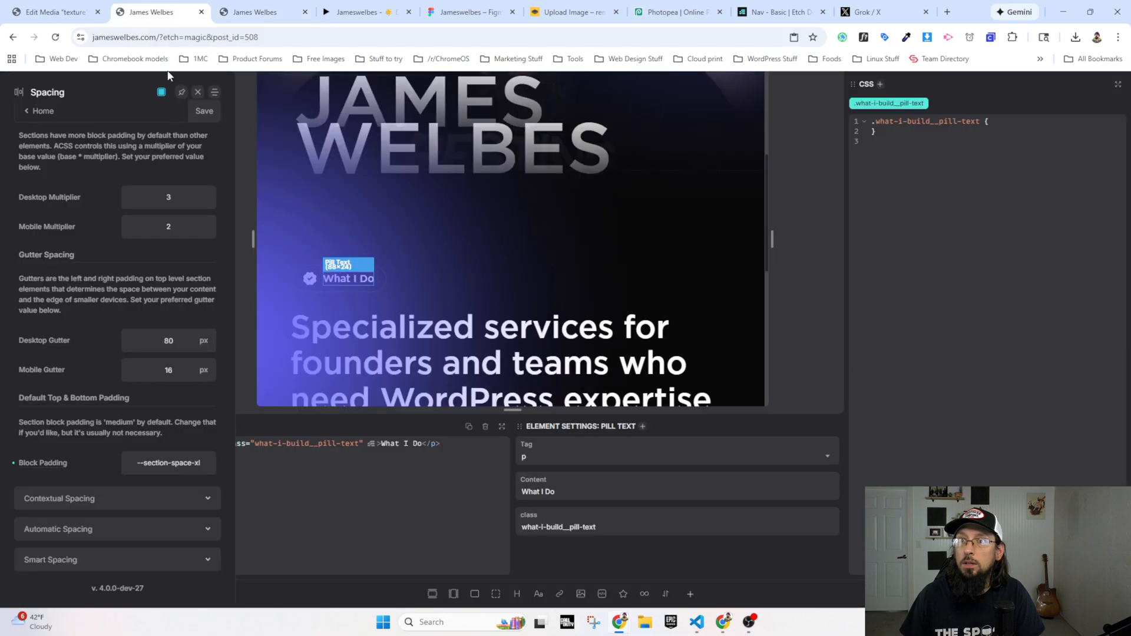
{"action": "left_click", "coordinate": [201, 116]}
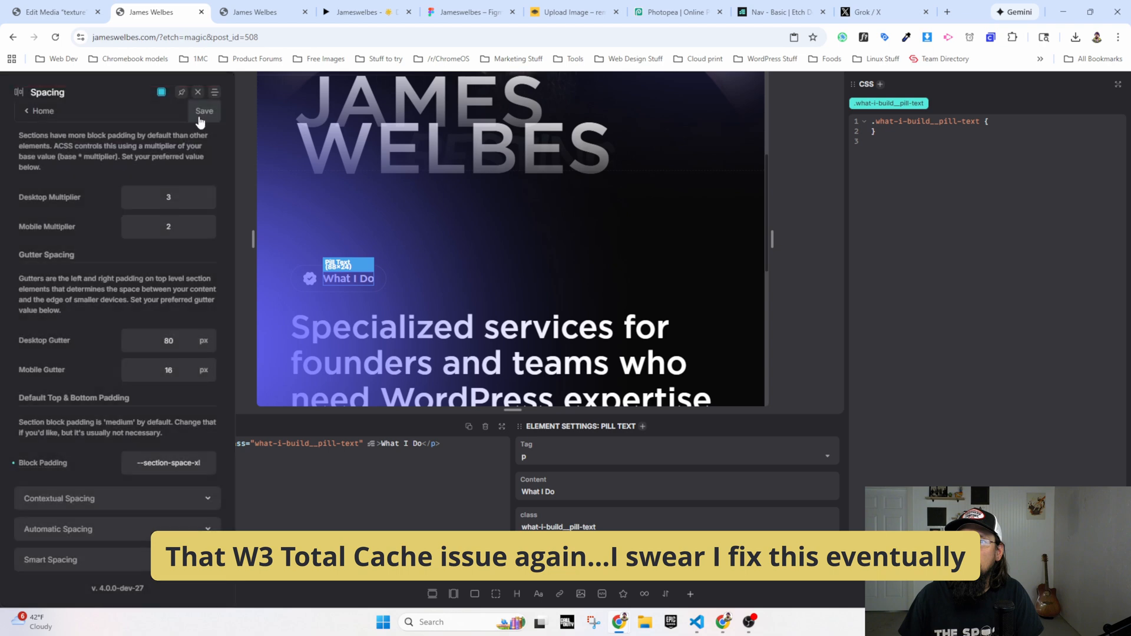
{"action": "left_click", "coordinate": [203, 115]}
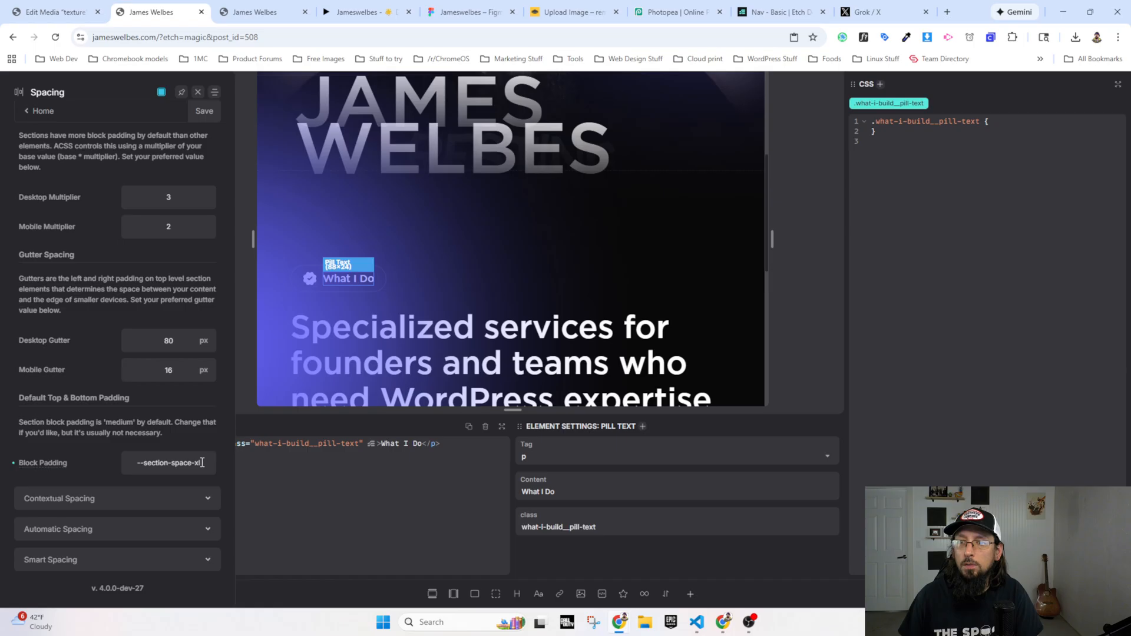
Step: Set the section Block Padding back to --section-space-l and try saving the Automatic.css settings
{"action": "left_click", "coordinate": [199, 463]}
{"action": "key", "text": "BackSpace"}
{"action": "key", "text": "BackSpace"}
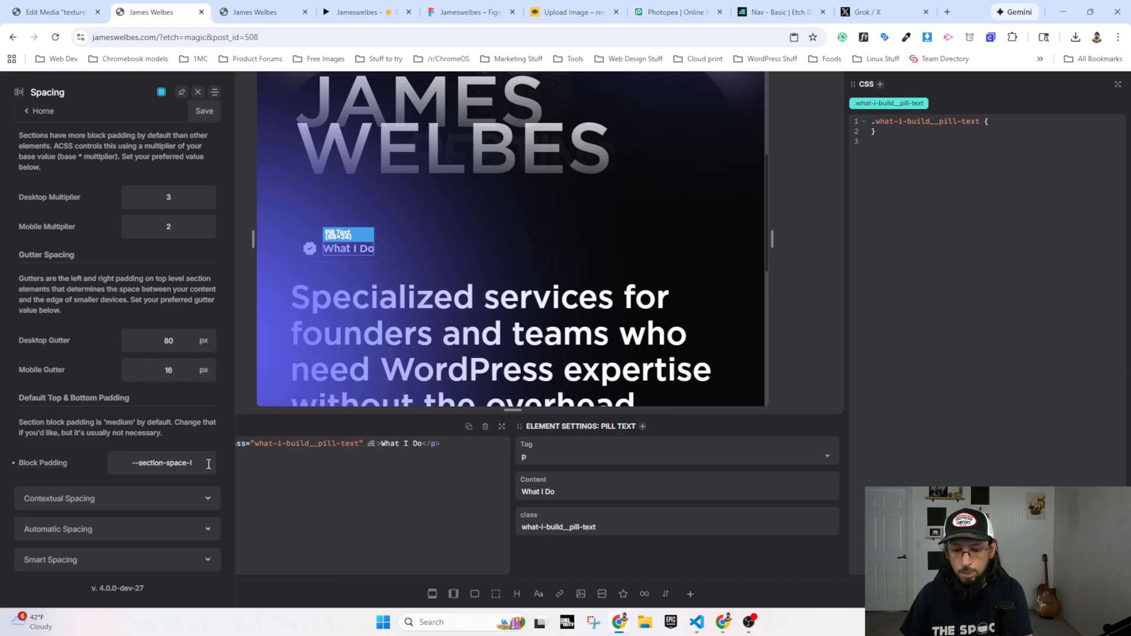
{"action": "type", "text": "l"}
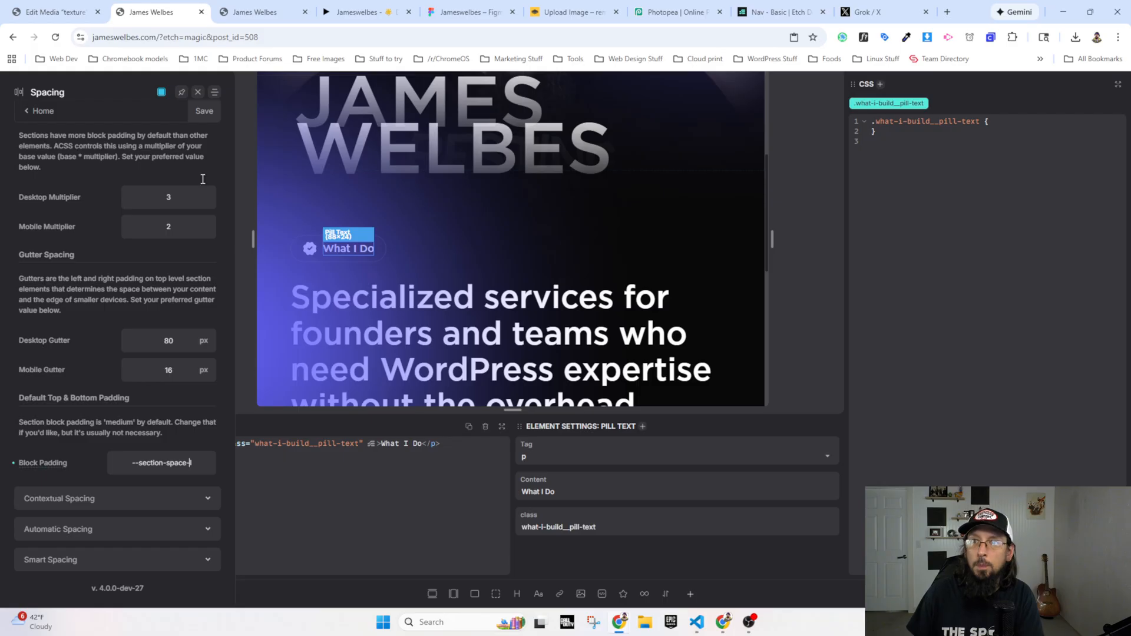
{"action": "left_click", "coordinate": [203, 112]}
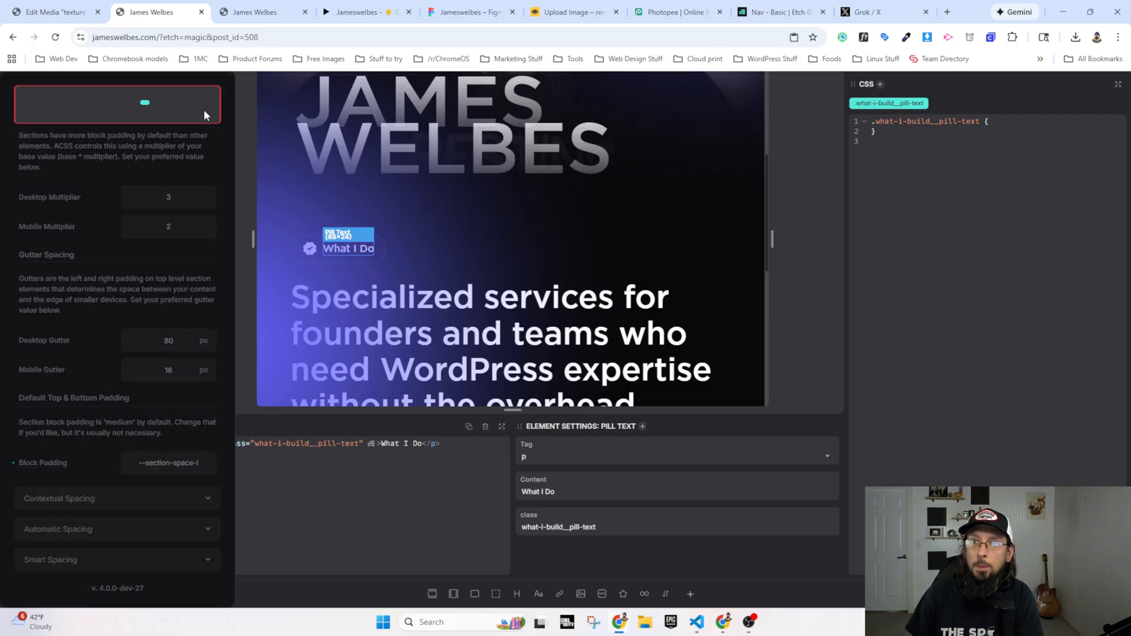
Step: Reload the Etch editor, set the section Block Padding to --section-space-xl under Section Spacing, and save
{"action": "left_click", "coordinate": [56, 38]}
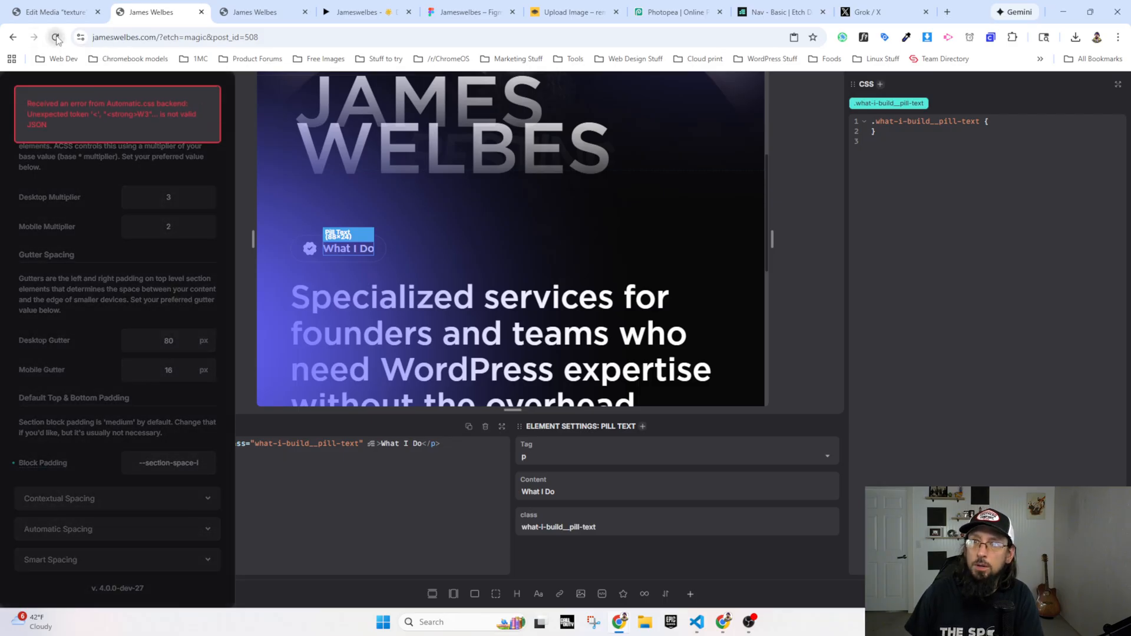
{"action": "left_click", "coordinate": [614, 112]}
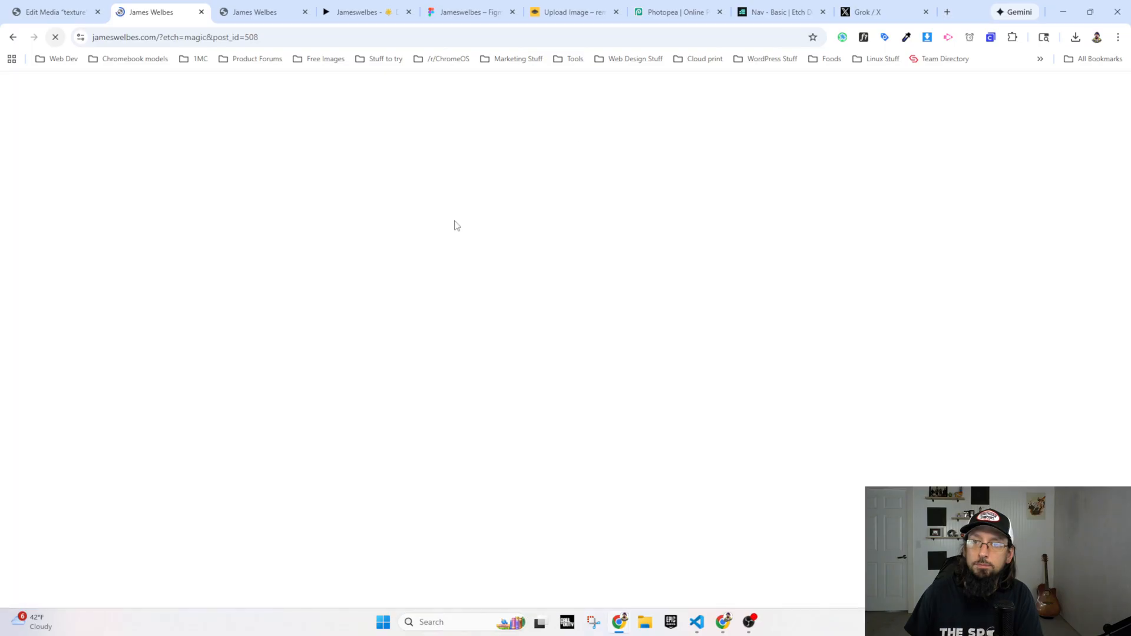
{"action": "scroll", "coordinate": [338, 328], "scroll_direction": "down", "scroll_amount": 5}
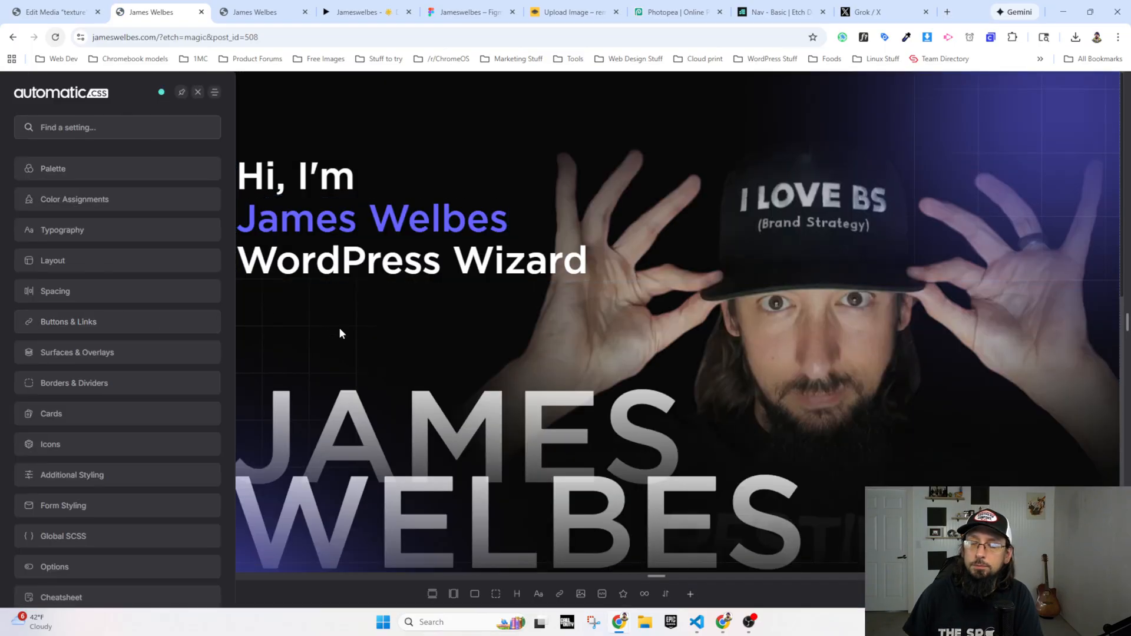
{"action": "left_click", "coordinate": [67, 292]}
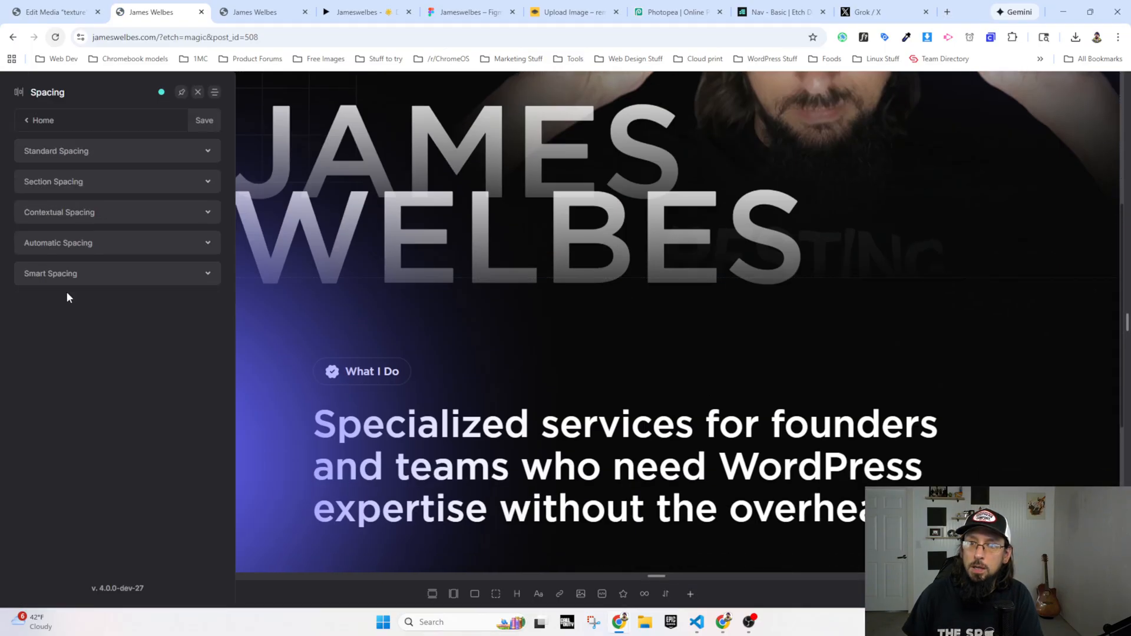
{"action": "left_click", "coordinate": [76, 183]}
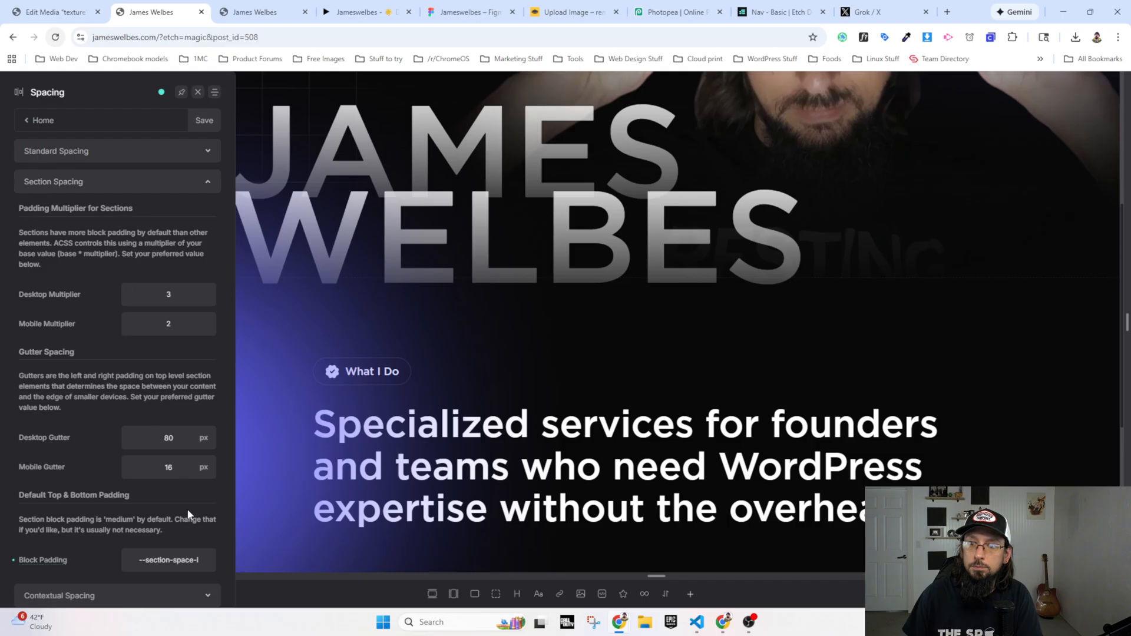
{"action": "scroll", "coordinate": [188, 514], "scroll_direction": "down", "scroll_amount": 2}
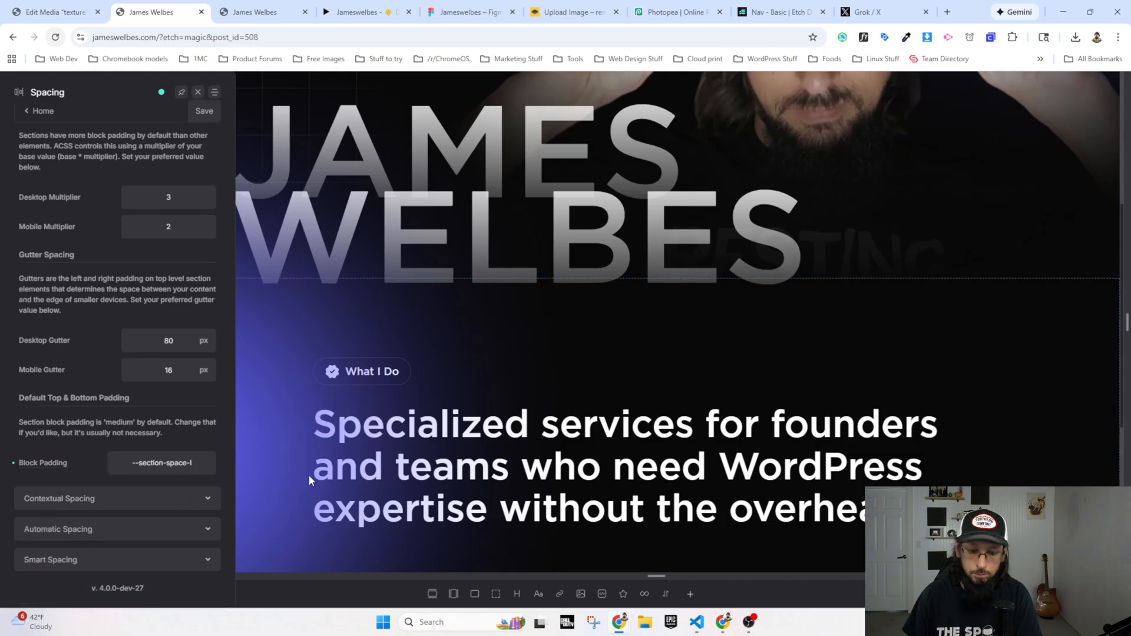
{"action": "type", "text": "x"}
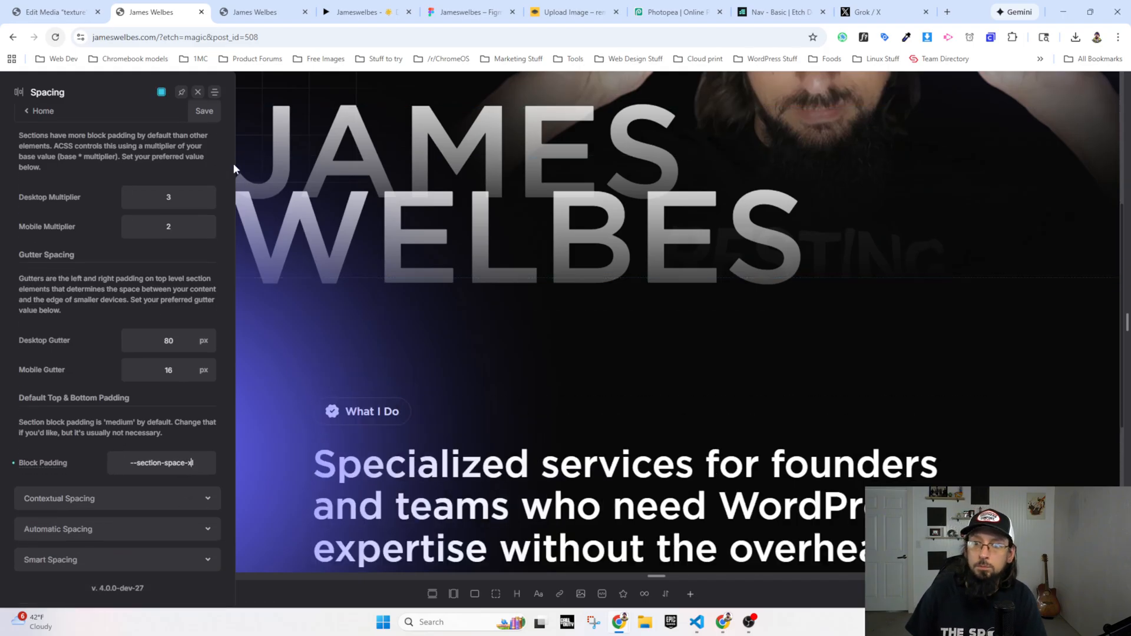
{"action": "left_click", "coordinate": [205, 112]}
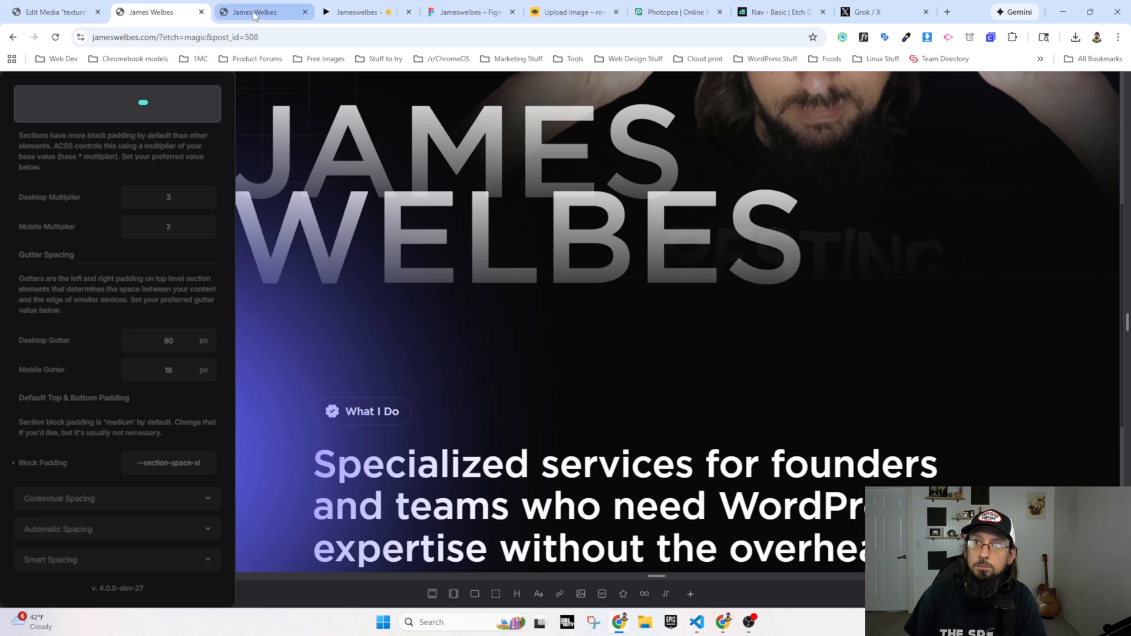
Step: Reload the live homepage to check the section spacing, and save the Automatic.css settings again in Etch
{"action": "left_click", "coordinate": [255, 13]}
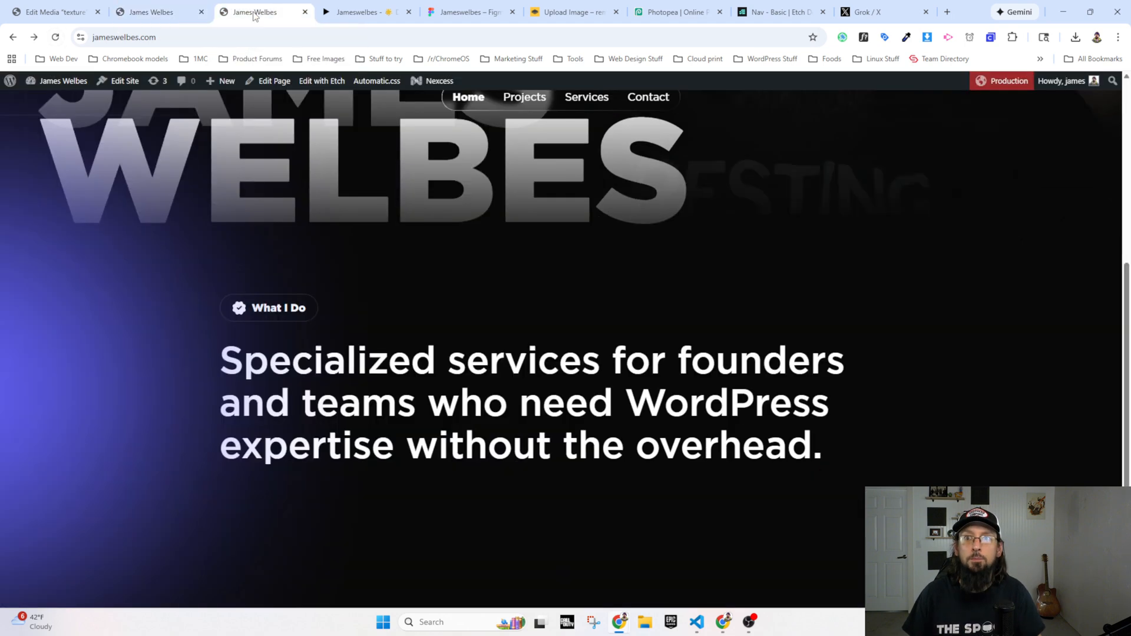
{"action": "key", "text": "ctrl+r"}
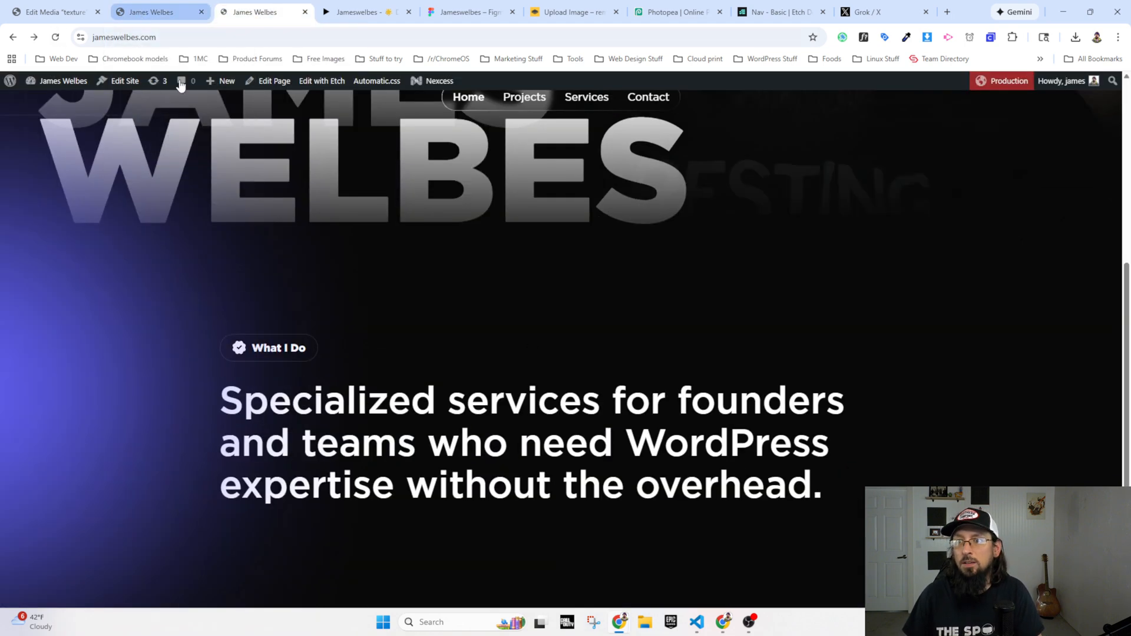
{"action": "left_click", "coordinate": [142, 13]}
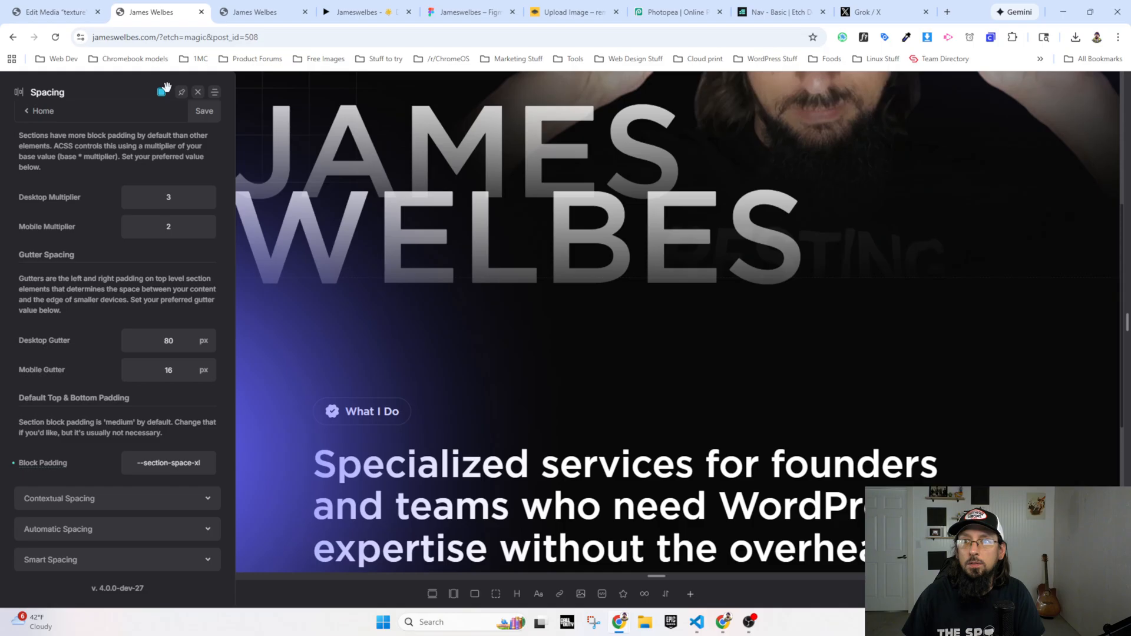
{"action": "left_click", "coordinate": [203, 114]}
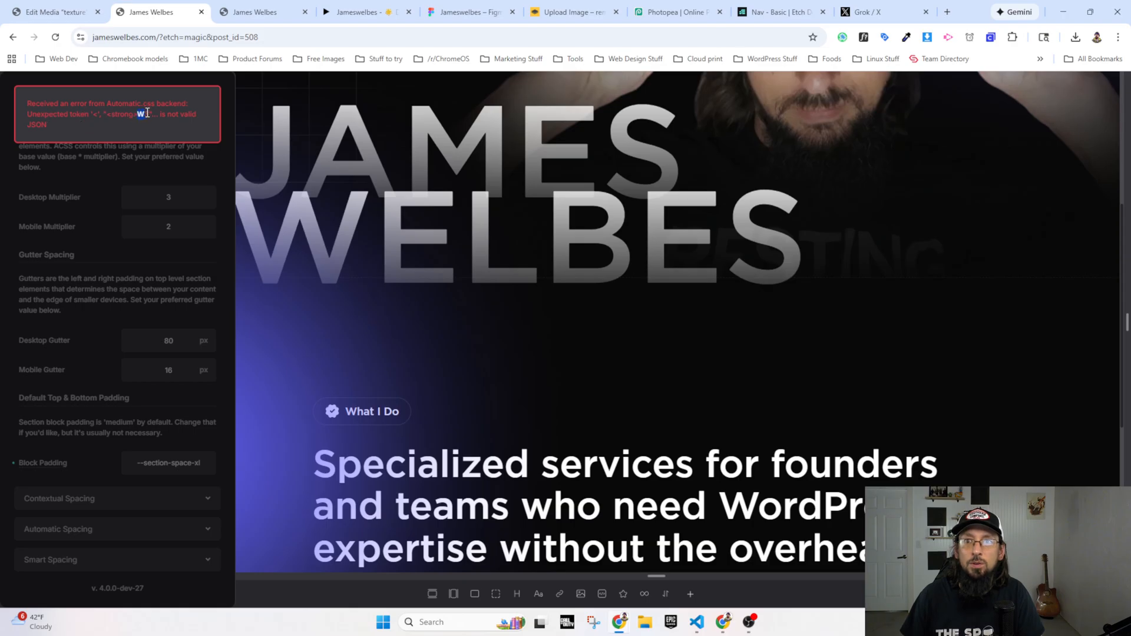
Step: Review the spacing around the What I Build section in the Etch canvas and close the Automatic.css settings
{"action": "scroll", "coordinate": [478, 394], "scroll_direction": "down", "scroll_amount": 4}
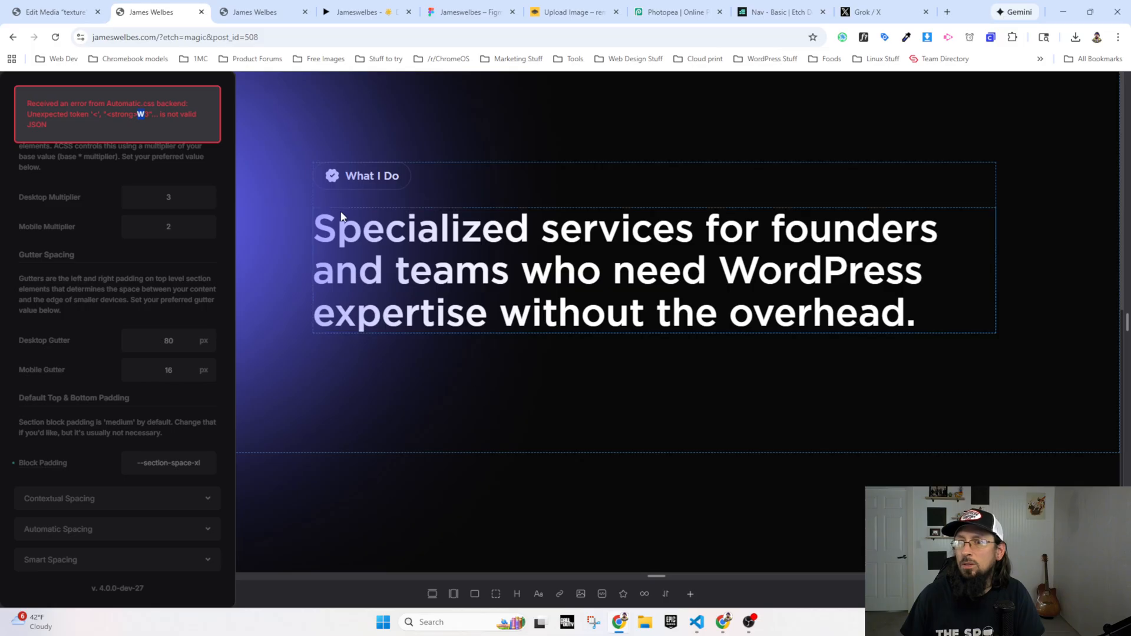
{"action": "left_click", "coordinate": [351, 183]}
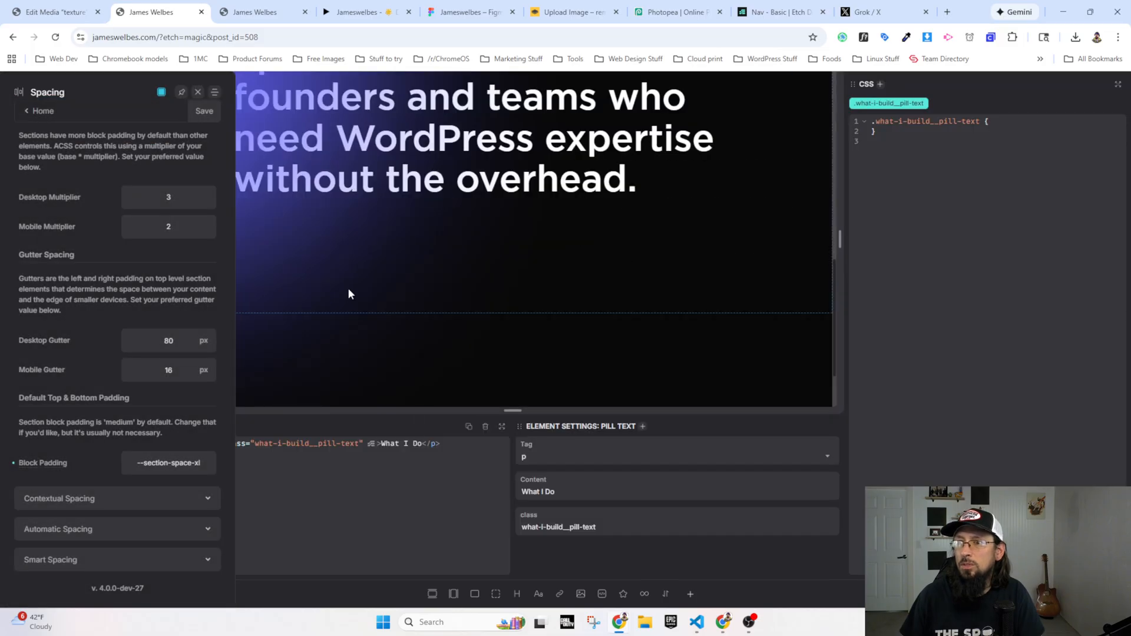
{"action": "key", "text": "ctrl+minus"}
{"action": "key", "text": "ctrl+minus"}
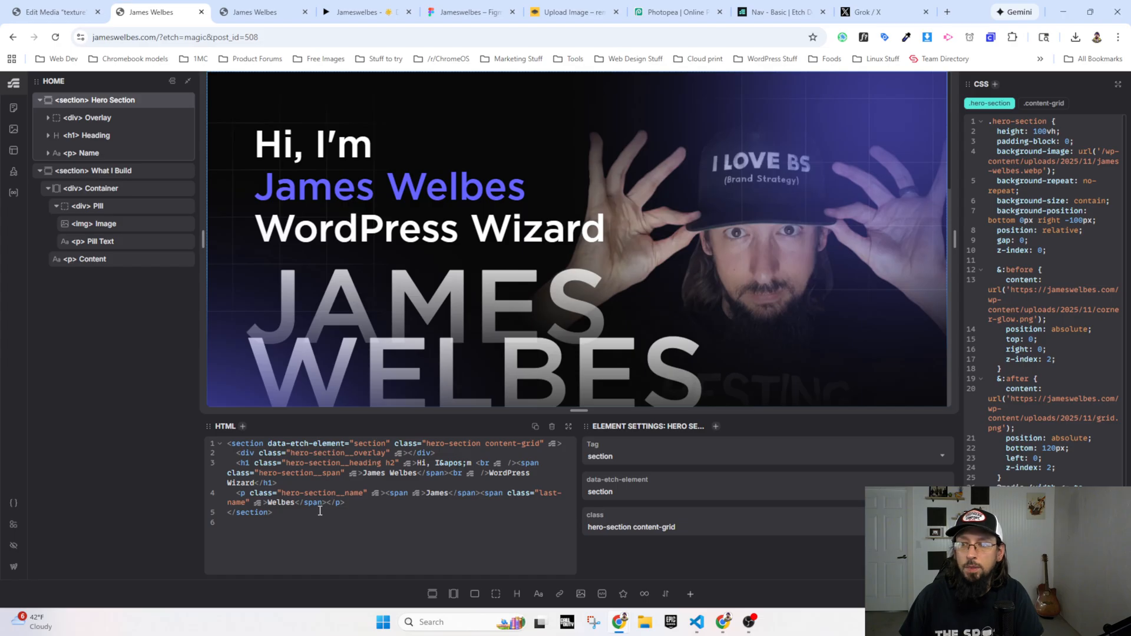
{"action": "scroll", "coordinate": [440, 350], "scroll_direction": "down", "scroll_amount": 3}
{"action": "scroll", "coordinate": [441, 347], "scroll_direction": "down", "scroll_amount": 1}
Step: Reload the live homepage and examine the space below the specialized services paragraph
{"action": "left_click", "coordinate": [264, 13]}
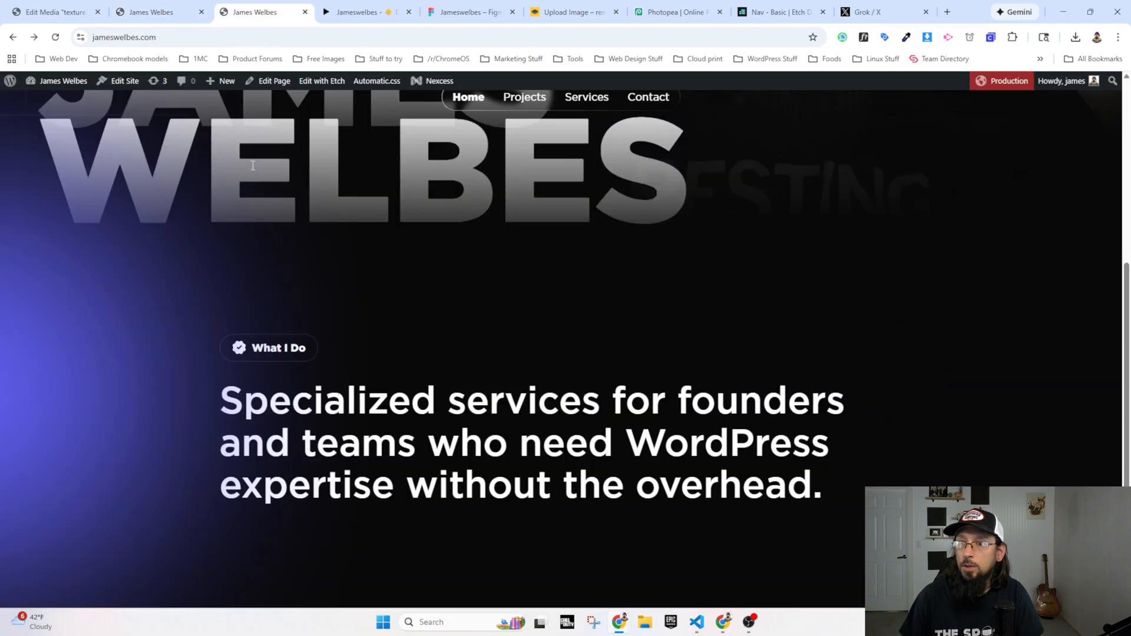
{"action": "left_click", "coordinate": [55, 38]}
{"action": "scroll", "coordinate": [334, 307], "scroll_direction": "down", "scroll_amount": 4}
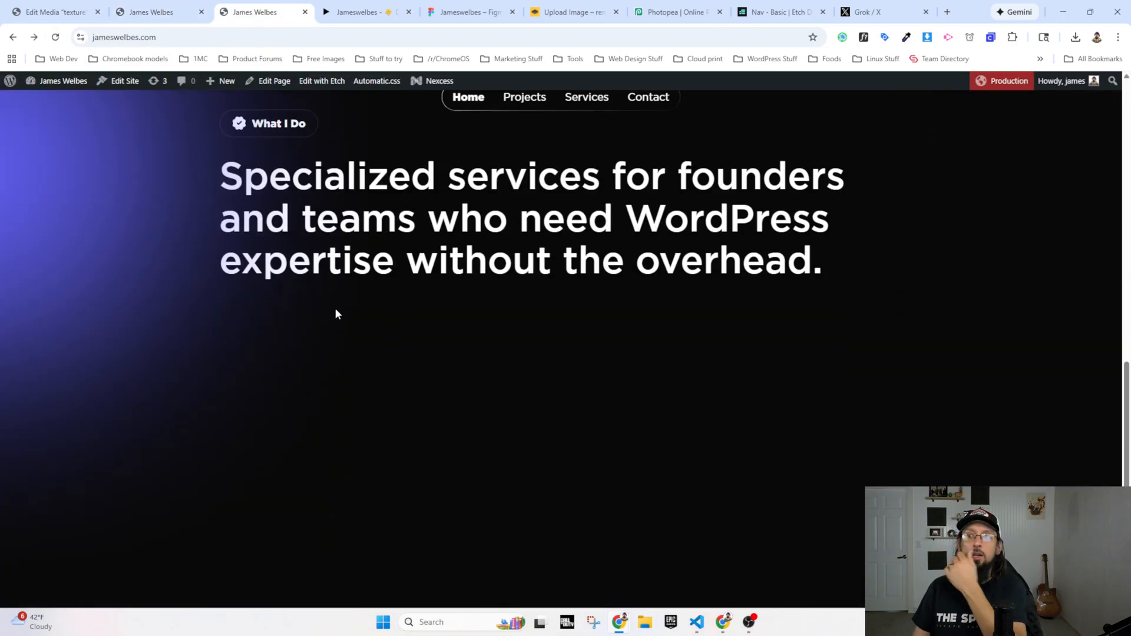
Step: In the Figma design, select the code graphic's mask group in the Site design & development card and inspect its stroke and colours
{"action": "left_click", "coordinate": [465, 12]}
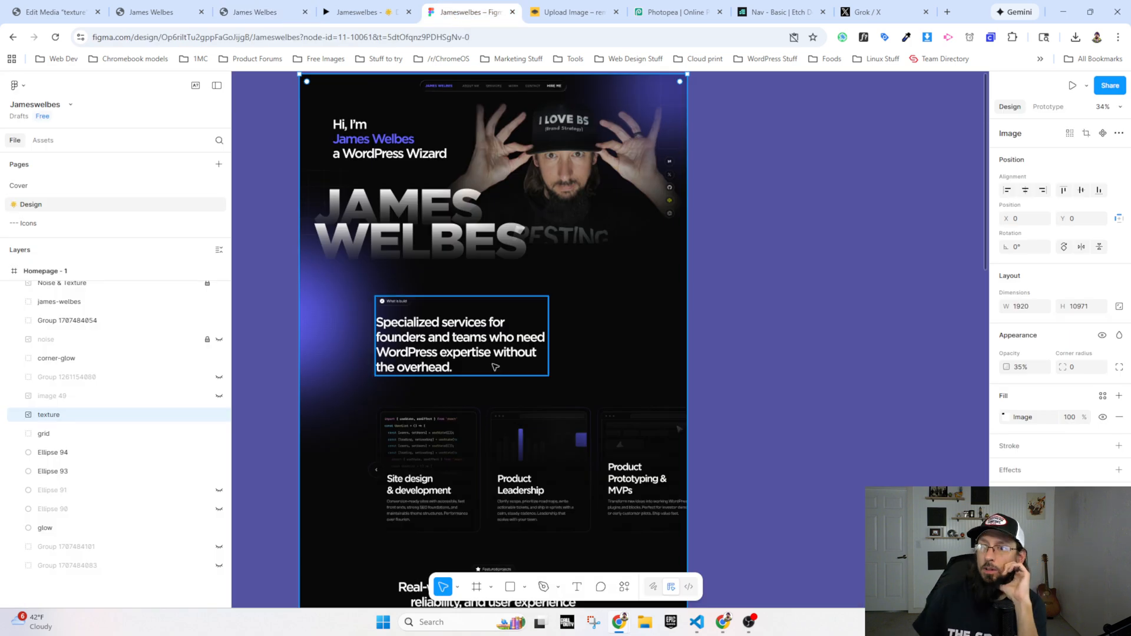
{"action": "scroll", "coordinate": [444, 435], "scroll_direction": "up", "scroll_amount": 5}
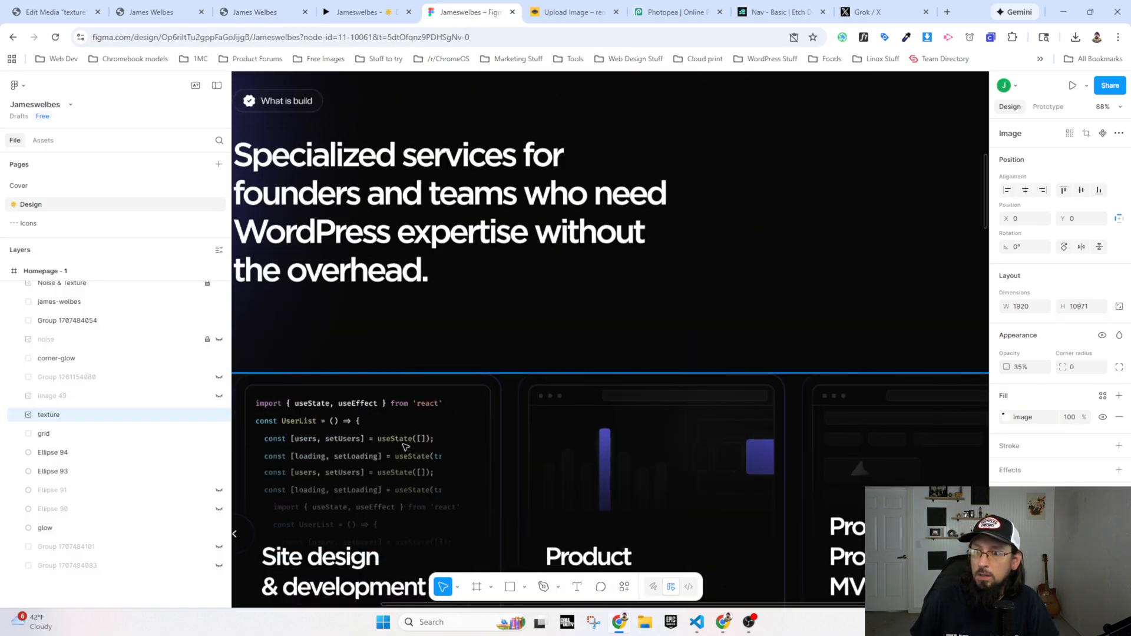
{"action": "left_click", "coordinate": [394, 404]}
{"action": "double_click", "coordinate": [395, 404]}
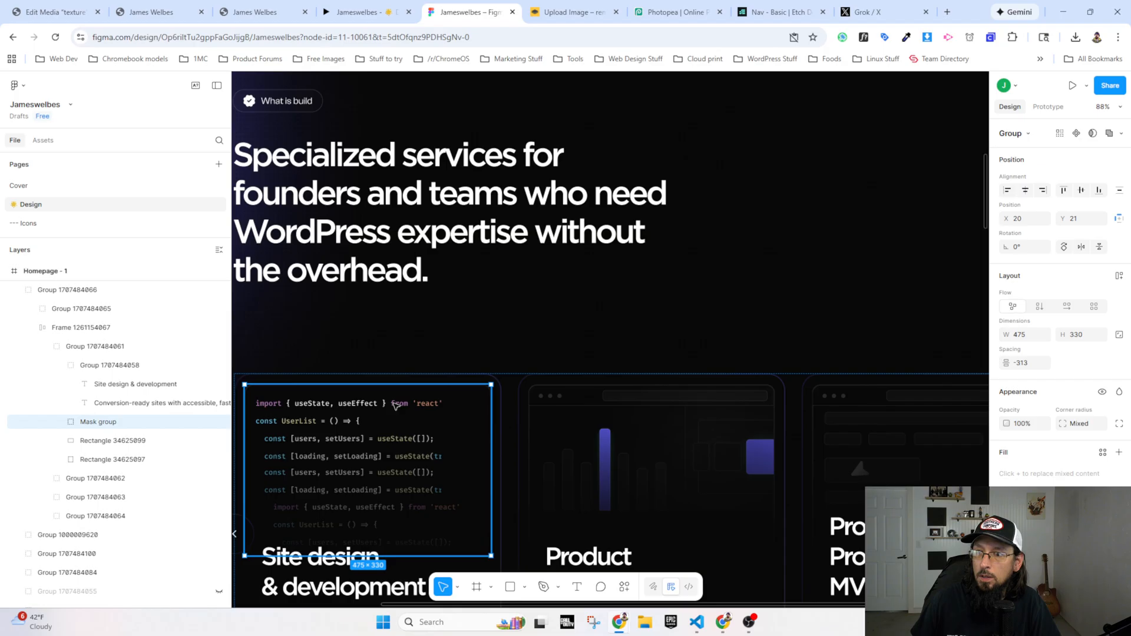
{"action": "scroll", "coordinate": [395, 405], "scroll_direction": "down", "scroll_amount": 1}
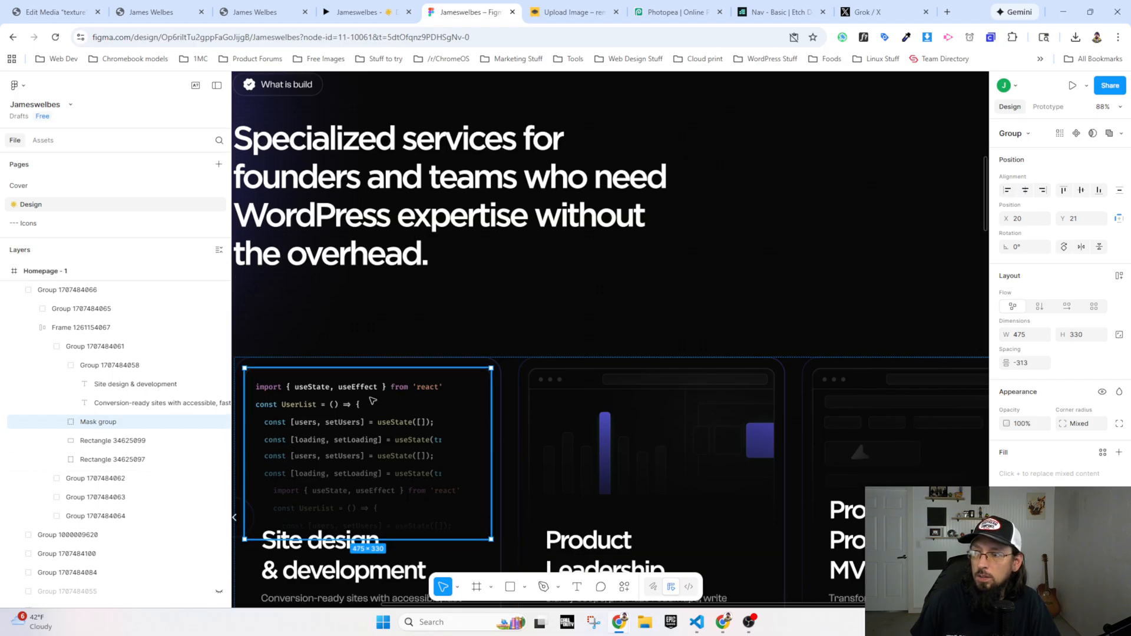
{"action": "scroll", "coordinate": [1033, 462], "scroll_direction": "down", "scroll_amount": 3}
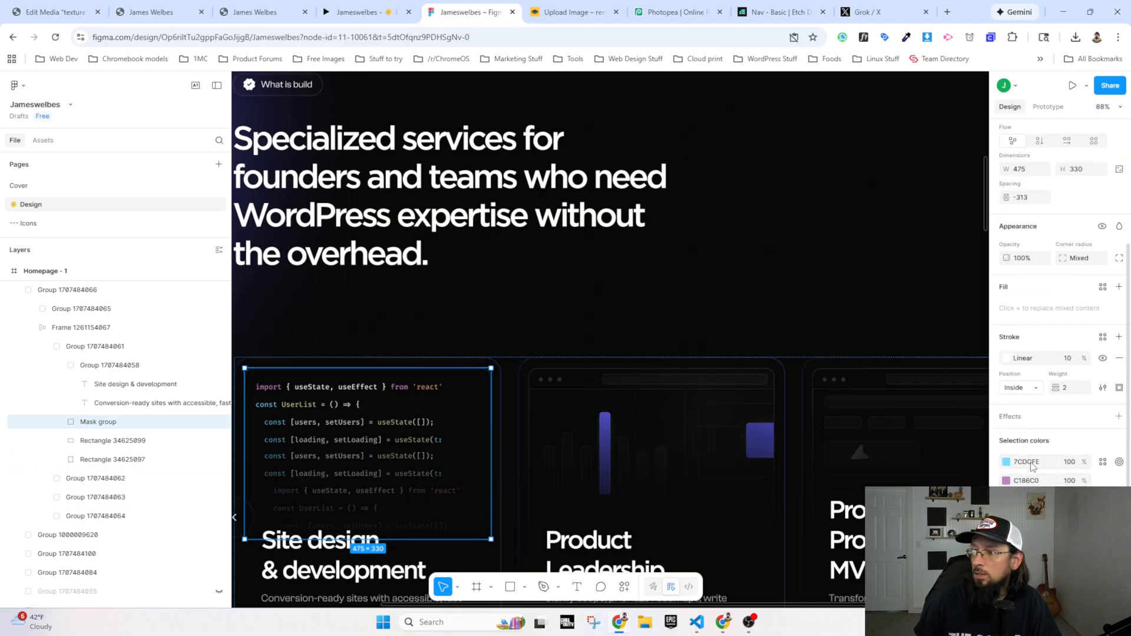
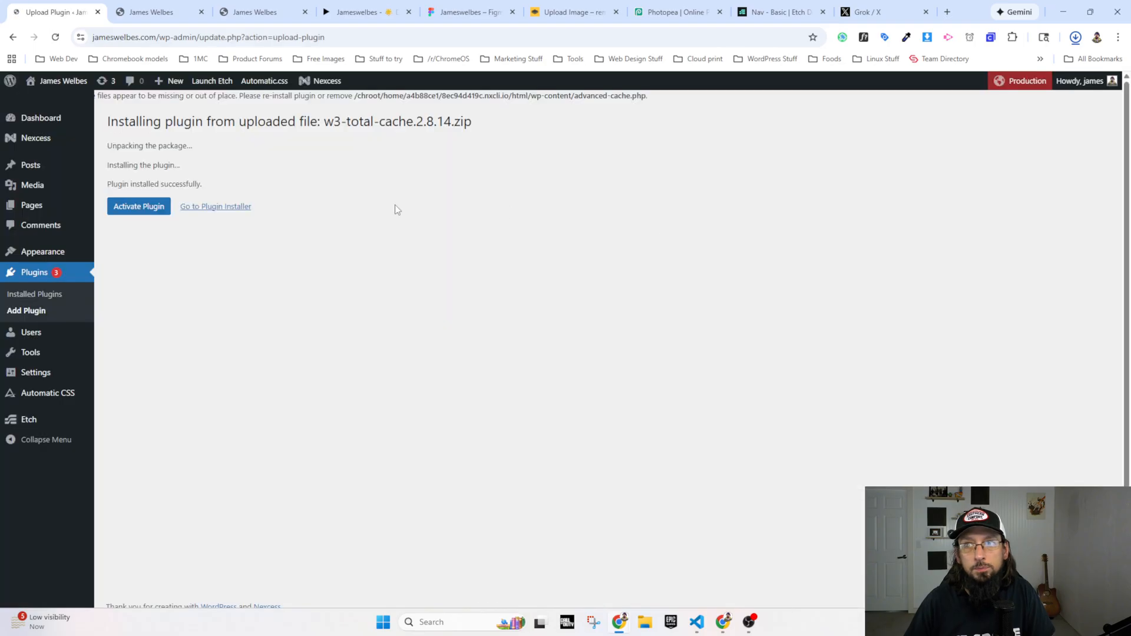
Step: Activate the W3 Total Cache plugin, reload the Plugins page, and show the Media Library as a grid
{"action": "left_click", "coordinate": [140, 204]}
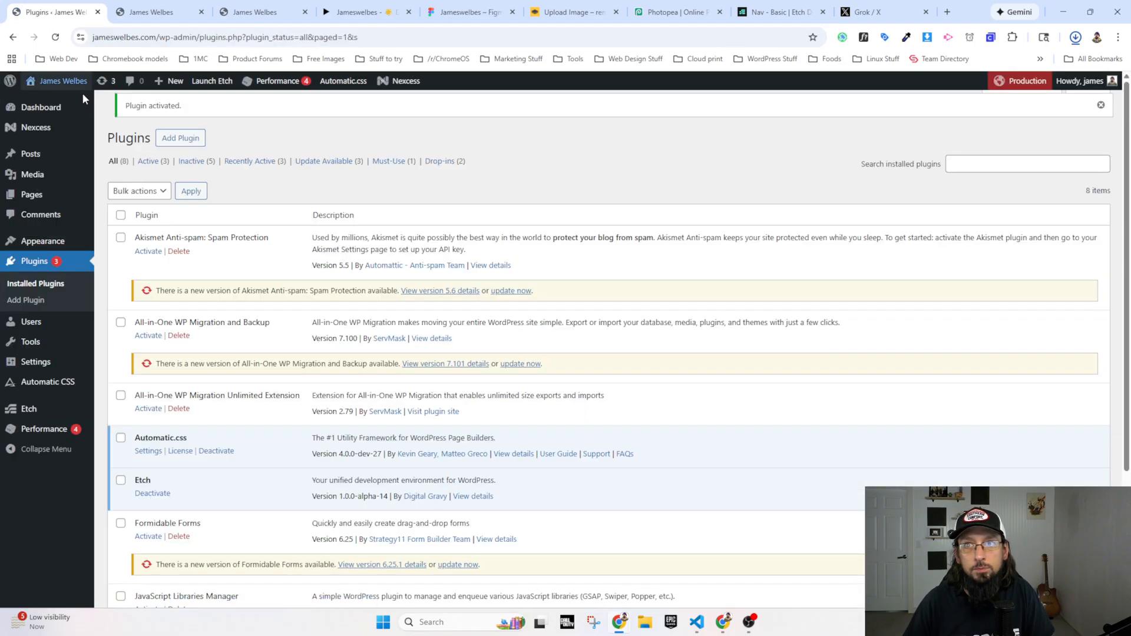
{"action": "left_click", "coordinate": [55, 38]}
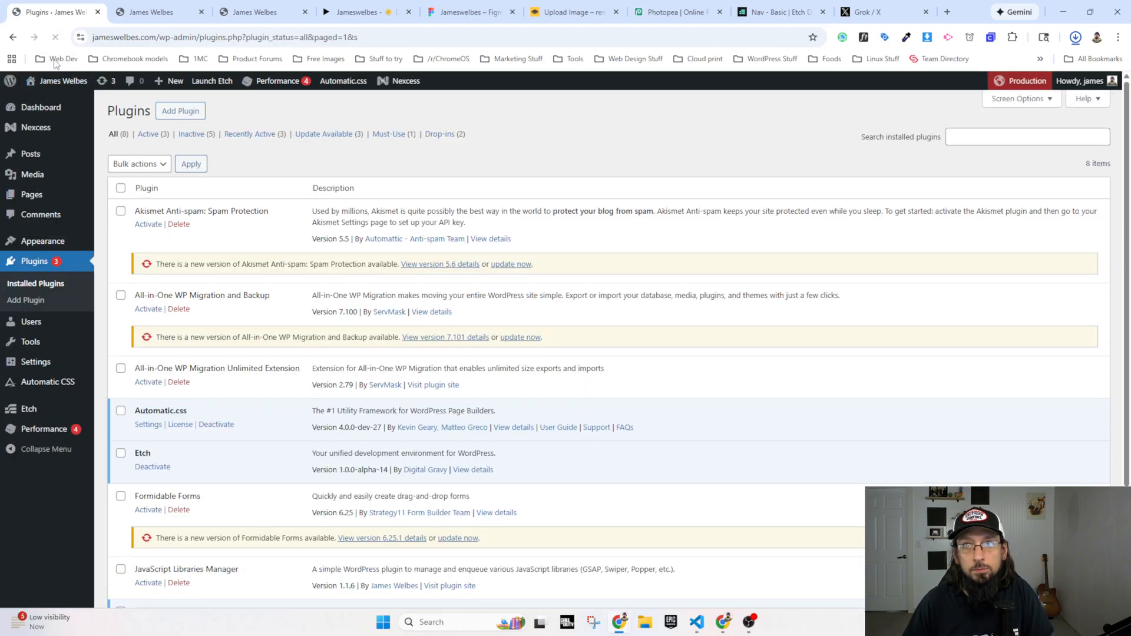
{"action": "left_click", "coordinate": [44, 177]}
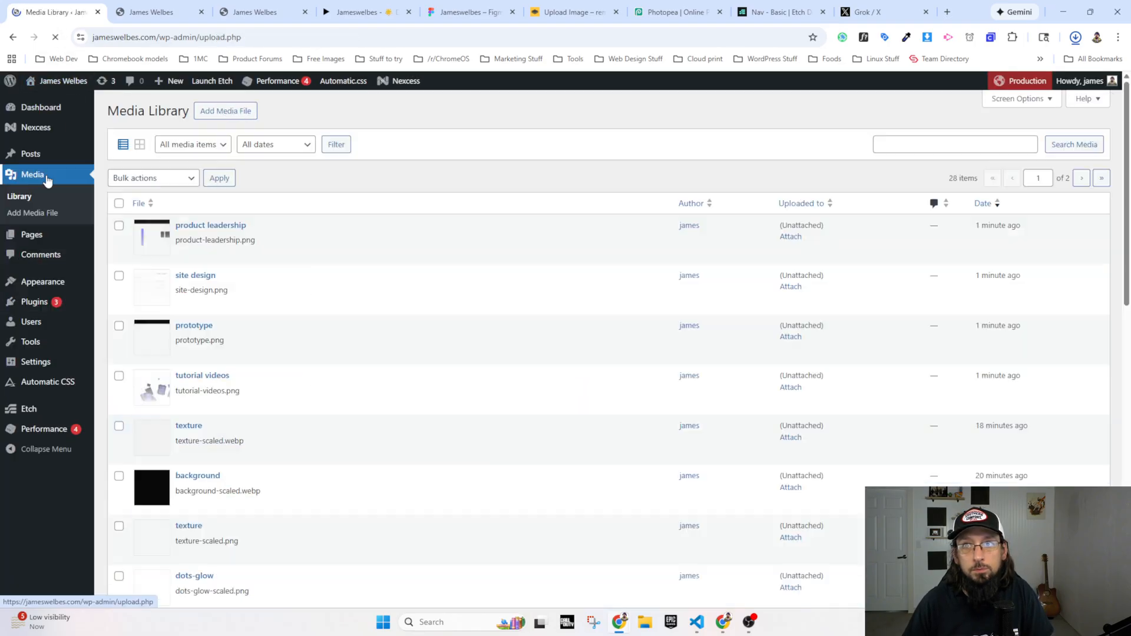
{"action": "left_click", "coordinate": [139, 145]}
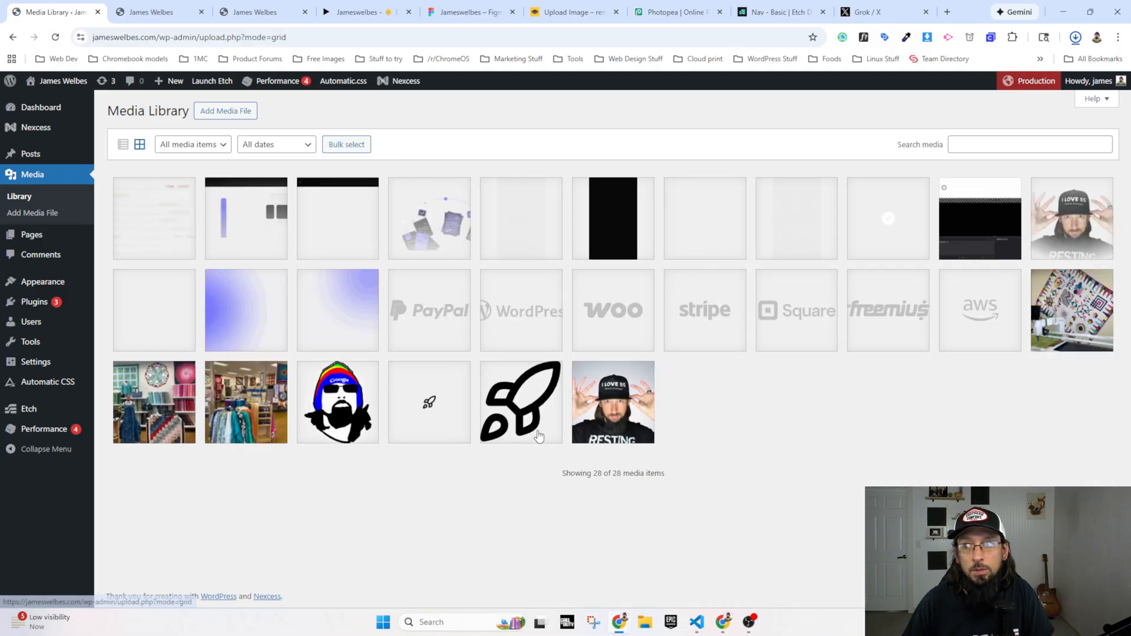
Step: Deactivate the W3 Total Cache plugin, skipping the feedback survey, and return to the Media Library
{"action": "left_click", "coordinate": [34, 301]}
{"action": "scroll", "coordinate": [144, 456], "scroll_direction": "down", "scroll_amount": 3}
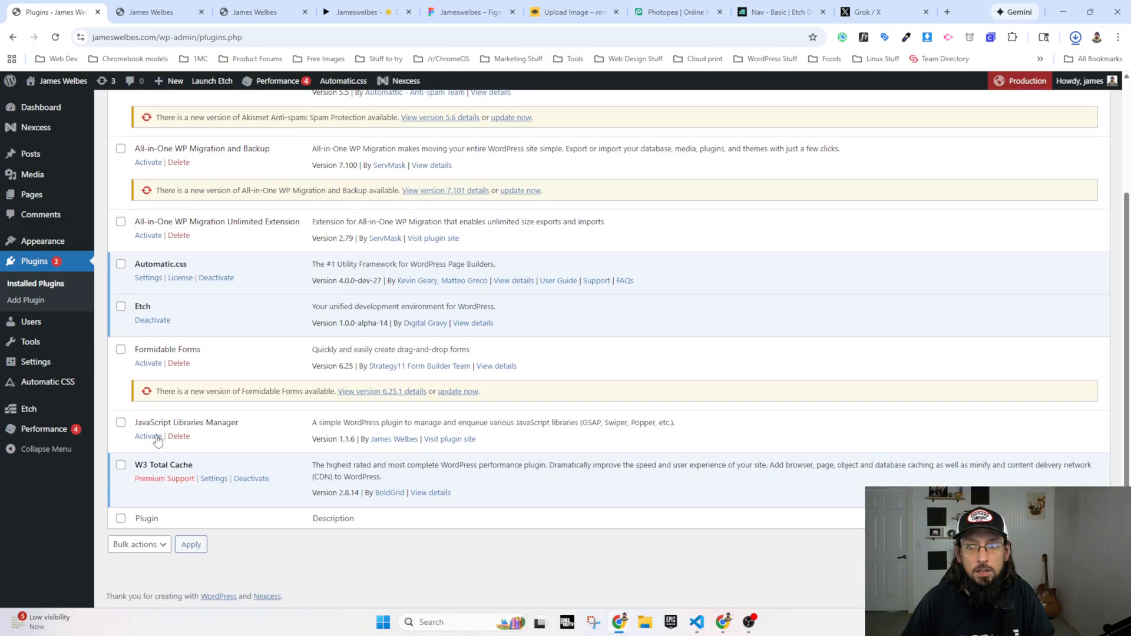
{"action": "left_click", "coordinate": [252, 479]}
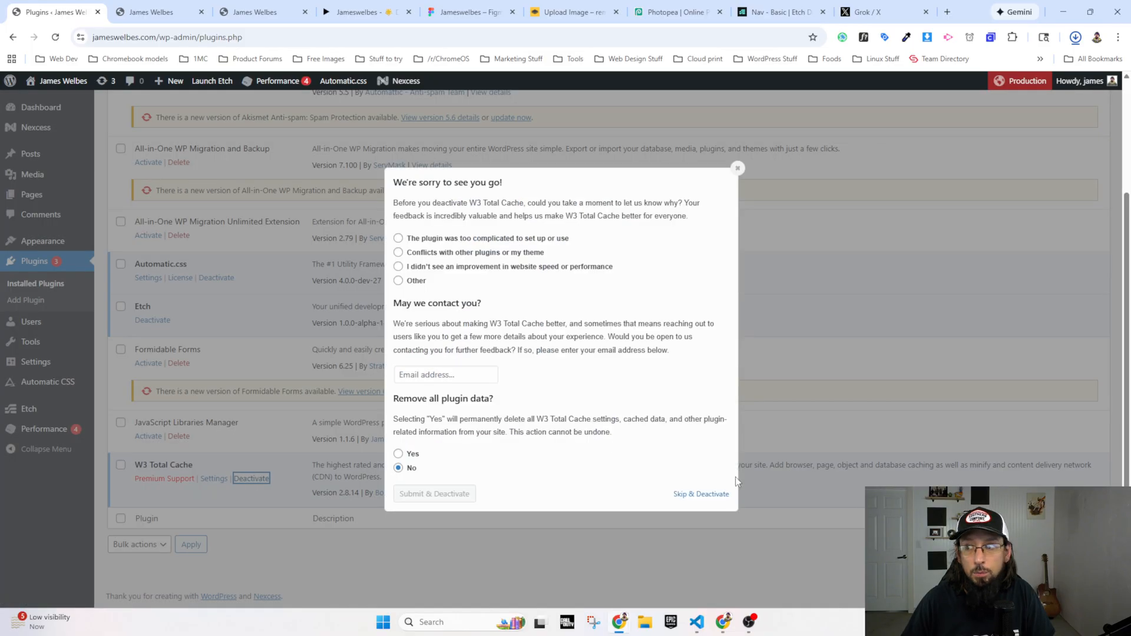
{"action": "left_click", "coordinate": [699, 497]}
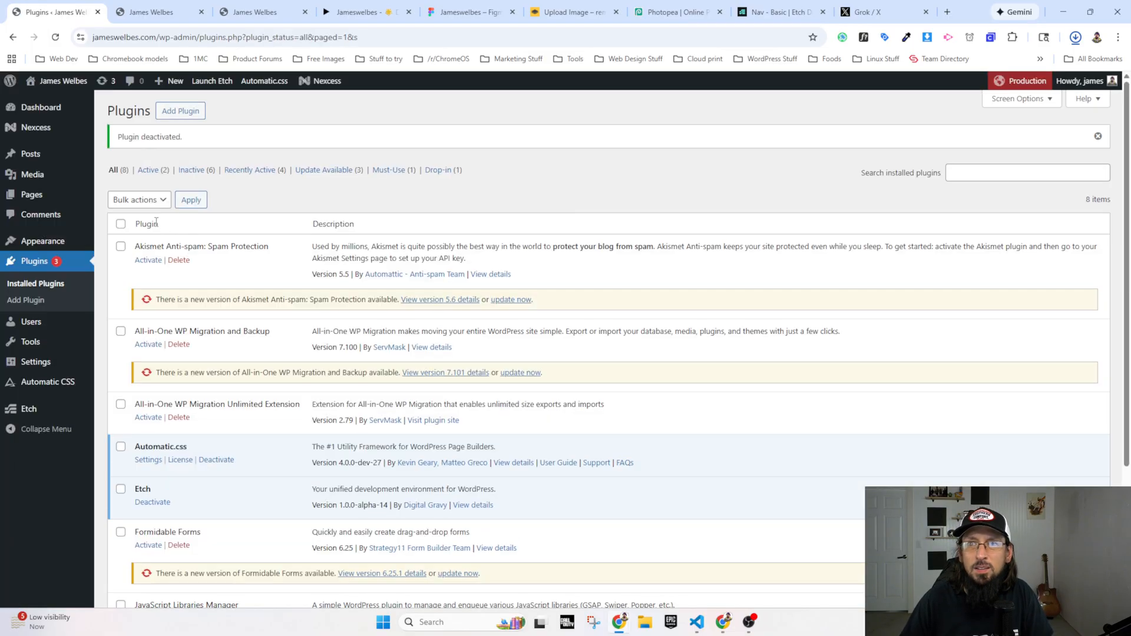
{"action": "left_click", "coordinate": [32, 174]}
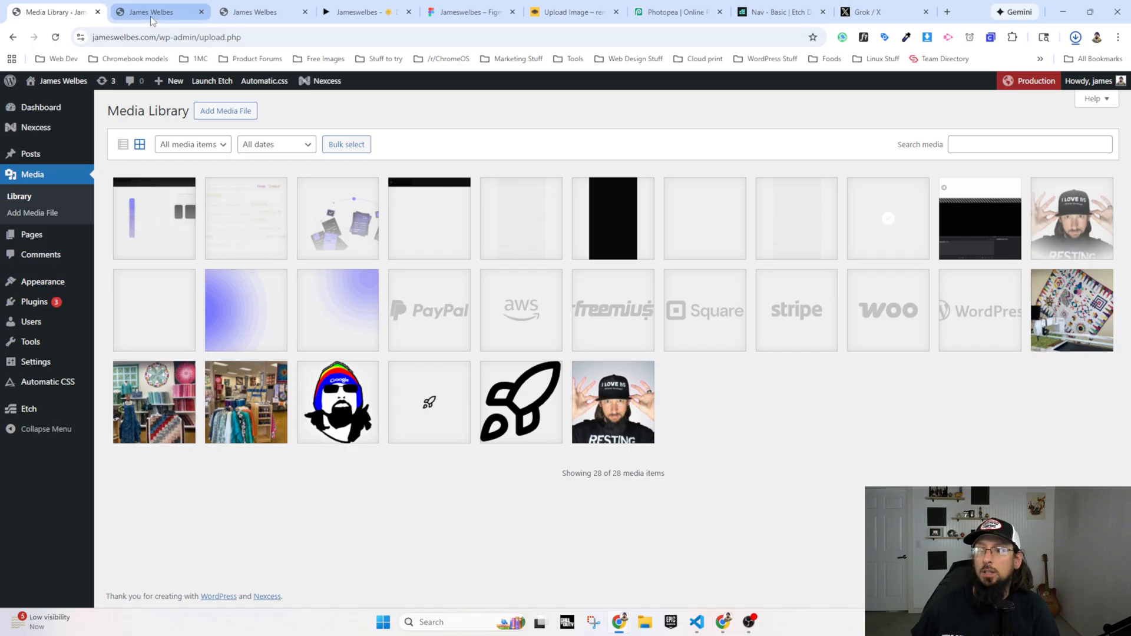
Step: Switch to the live homepage and reload it to check the What I Do section
{"action": "mouse_move", "coordinate": [151, 16]}
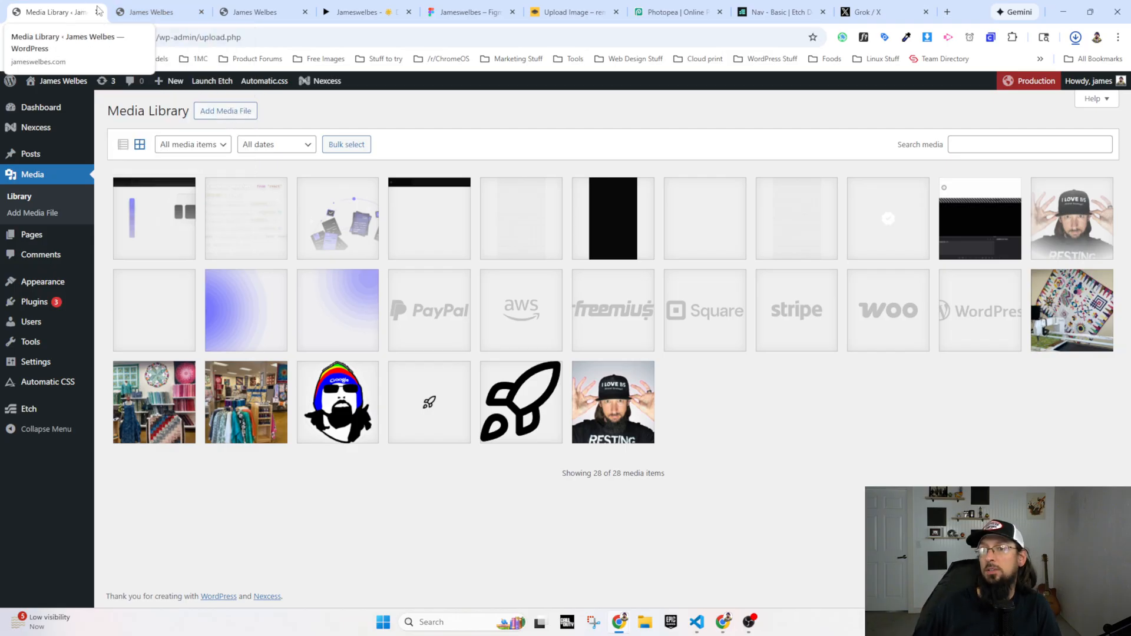
{"action": "left_click", "coordinate": [164, 11]}
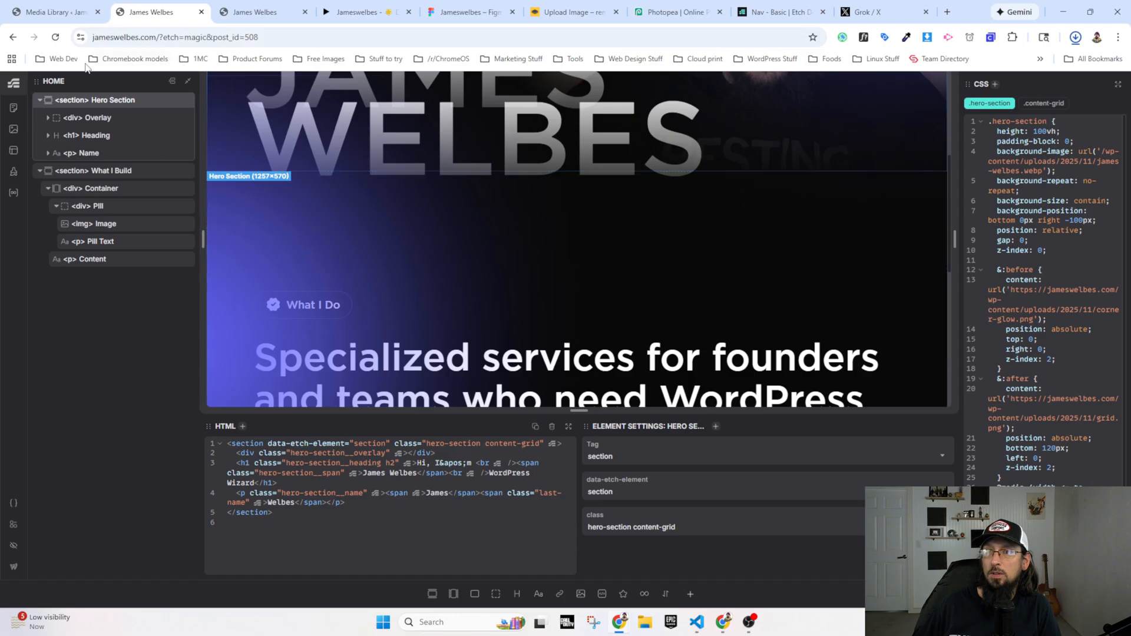
{"action": "left_click", "coordinate": [240, 13]}
{"action": "scroll", "coordinate": [220, 348], "scroll_direction": "up", "scroll_amount": 6}
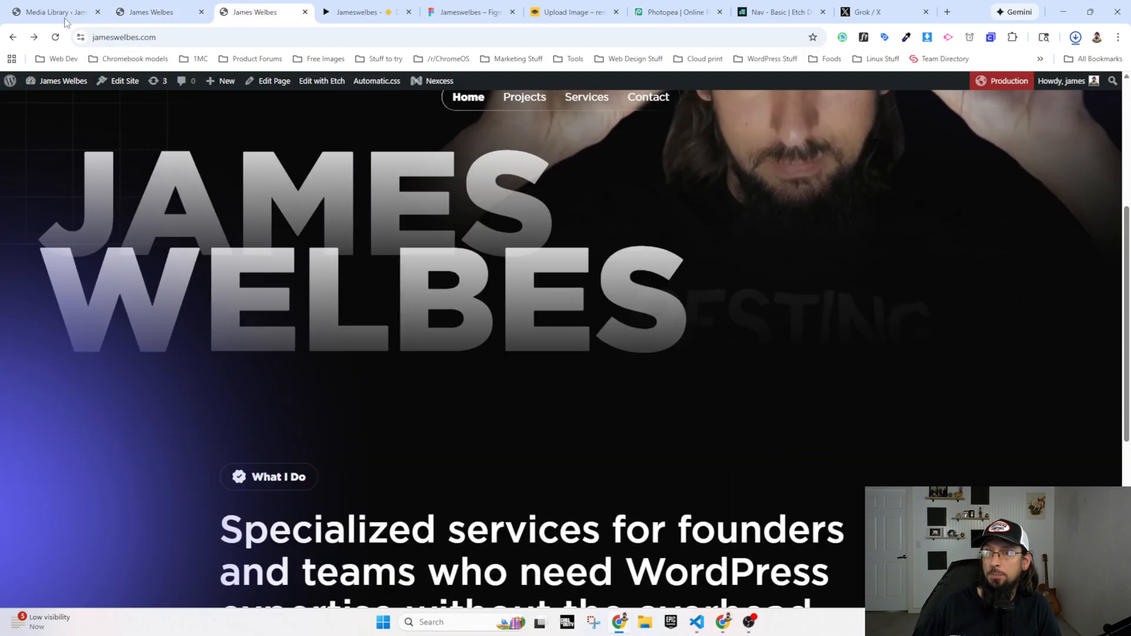
{"action": "left_click", "coordinate": [54, 39]}
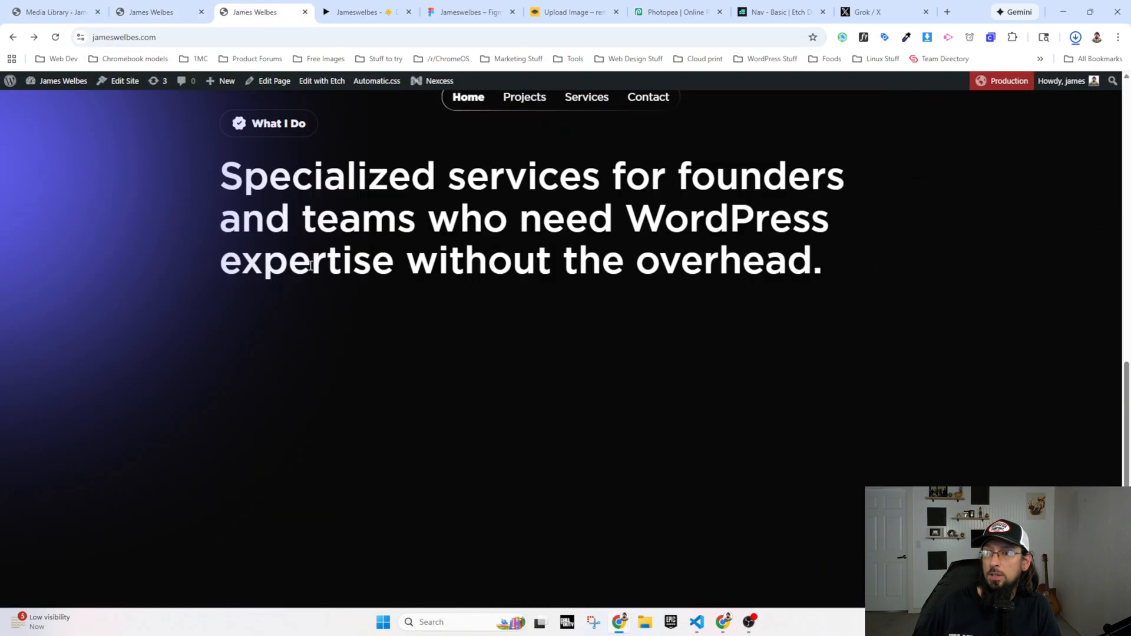
Step: Examine the layout of the service cards below the specialized services paragraph in the Figma prototype
{"action": "left_click", "coordinate": [348, 12]}
{"action": "scroll", "coordinate": [517, 474], "scroll_direction": "down", "scroll_amount": 7}
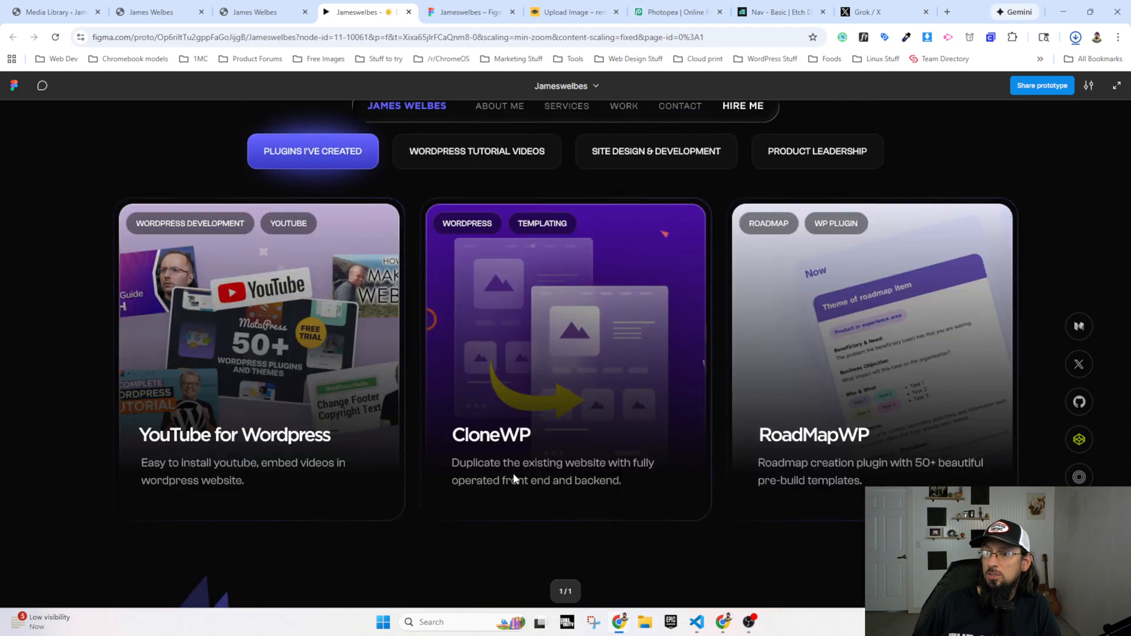
{"action": "scroll", "coordinate": [352, 325], "scroll_direction": "up", "scroll_amount": 14}
{"action": "scroll", "coordinate": [412, 365], "scroll_direction": "down", "scroll_amount": 4}
{"action": "scroll", "coordinate": [454, 397], "scroll_direction": "up", "scroll_amount": 3}
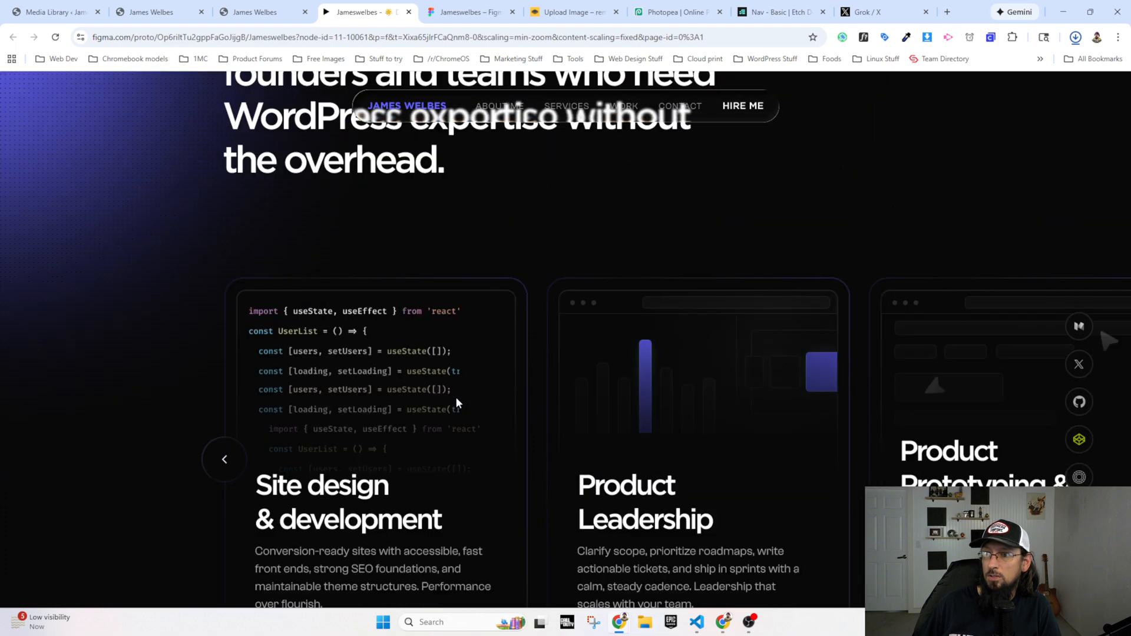
{"action": "scroll", "coordinate": [480, 412], "scroll_direction": "down", "scroll_amount": 3}
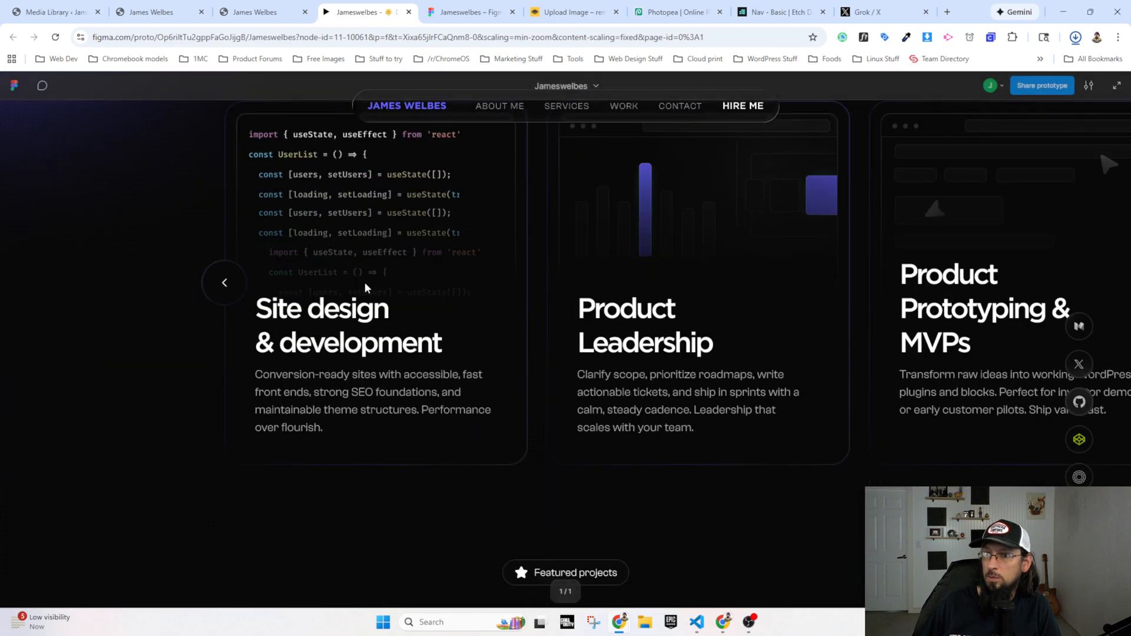
{"action": "scroll", "coordinate": [318, 389], "scroll_direction": "up", "scroll_amount": 3}
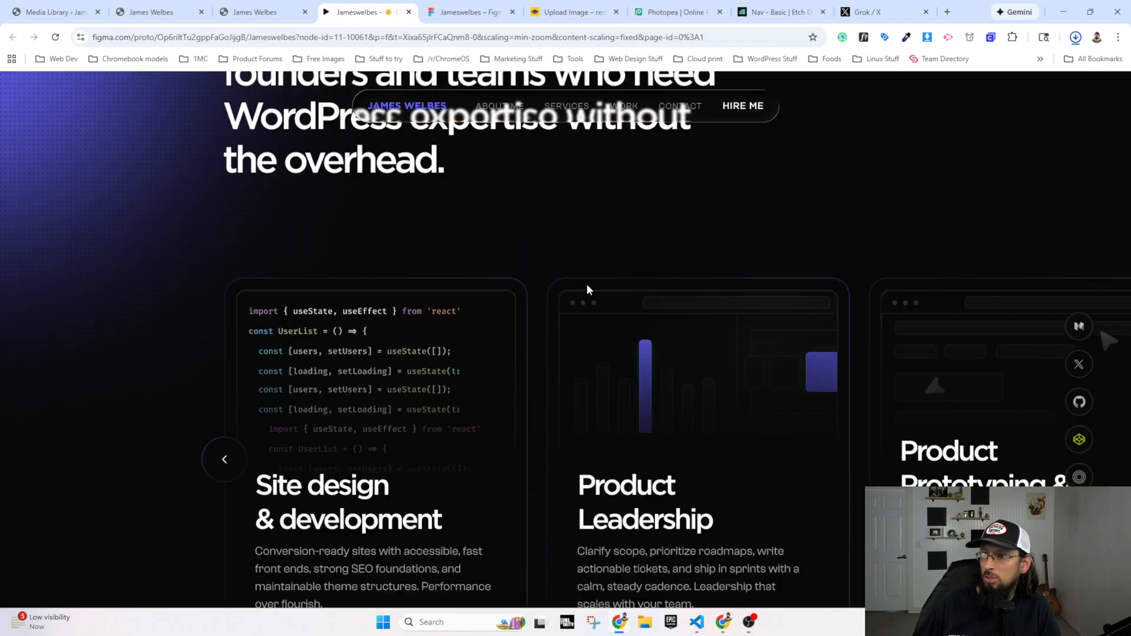
Step: In the Figma design file, select the Site design & development card's outer rectangle and inspect its linear stroke gradient
{"action": "left_click", "coordinate": [468, 12]}
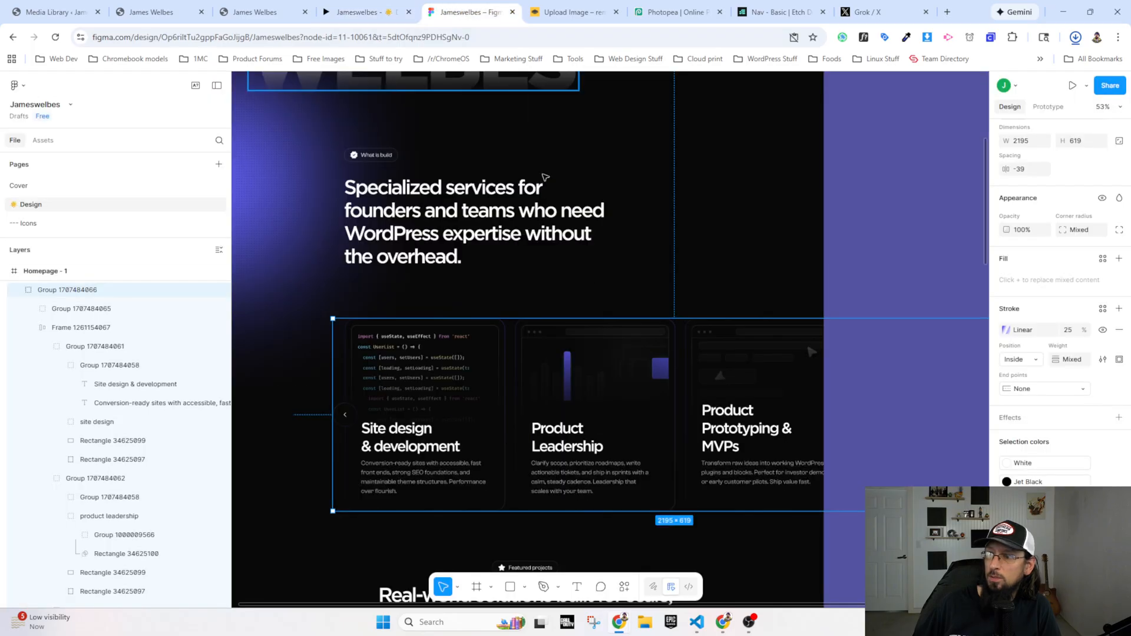
{"action": "double_click", "coordinate": [505, 331]}
{"action": "double_click", "coordinate": [505, 332]}
{"action": "double_click", "coordinate": [505, 331]}
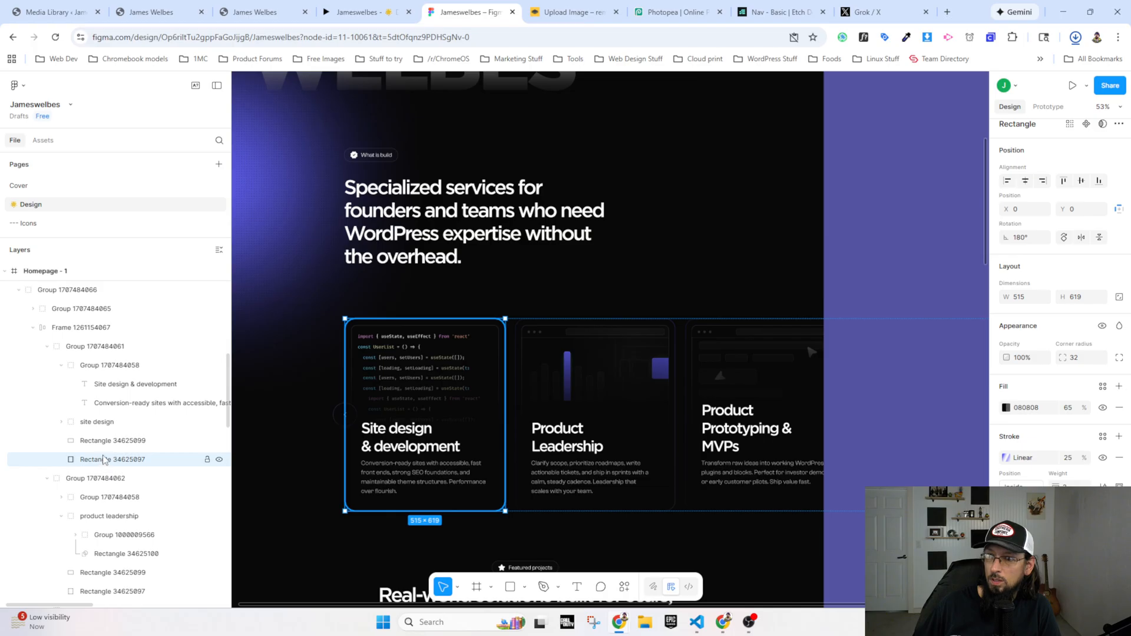
{"action": "left_click", "coordinate": [1007, 458]}
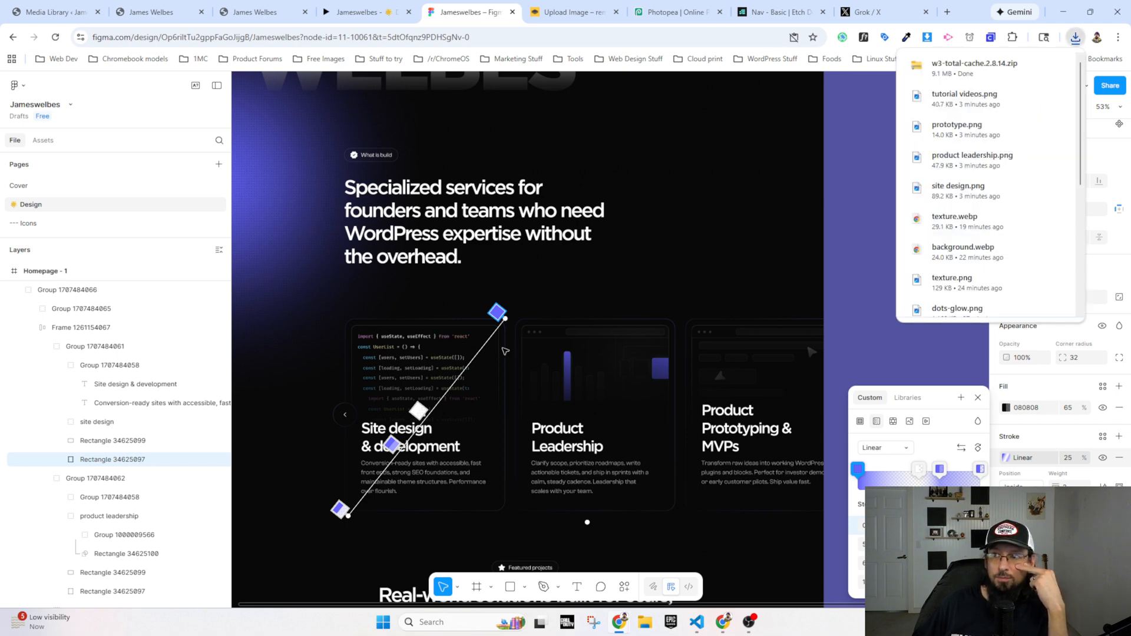
{"action": "scroll", "coordinate": [505, 351], "scroll_direction": "up", "scroll_amount": 2}
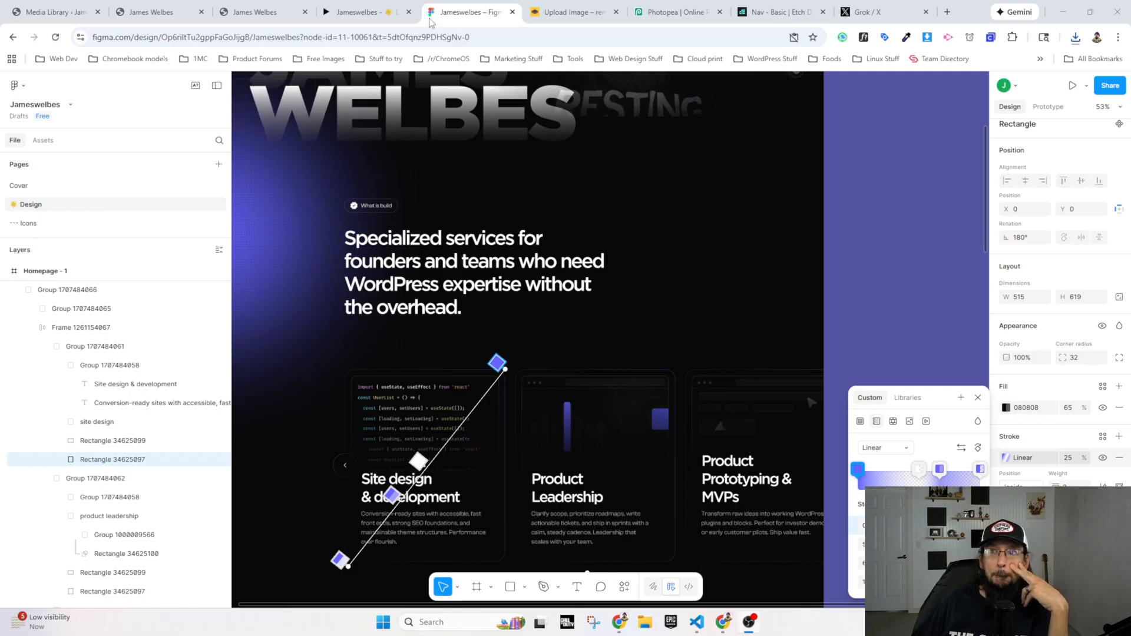
Step: Review the live homepage from the hero name down to the space below the specialized services paragraph
{"action": "left_click", "coordinate": [256, 13]}
{"action": "scroll", "coordinate": [331, 302], "scroll_direction": "up", "scroll_amount": 5}
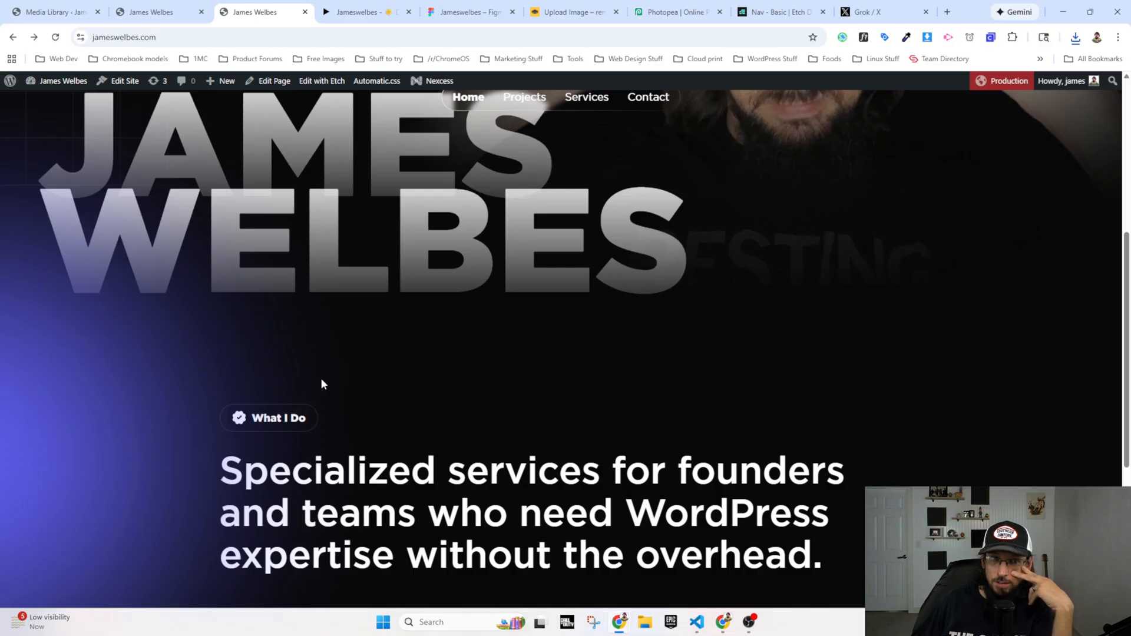
{"action": "scroll", "coordinate": [290, 416], "scroll_direction": "down", "scroll_amount": 3}
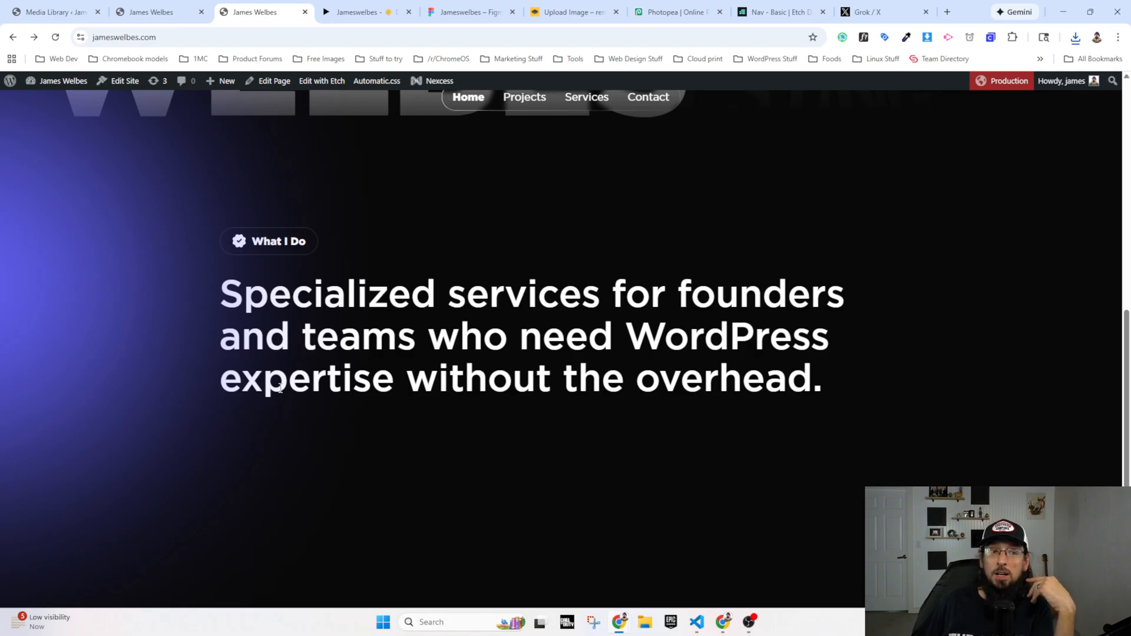
{"action": "scroll", "coordinate": [238, 413], "scroll_direction": "down", "scroll_amount": 2}
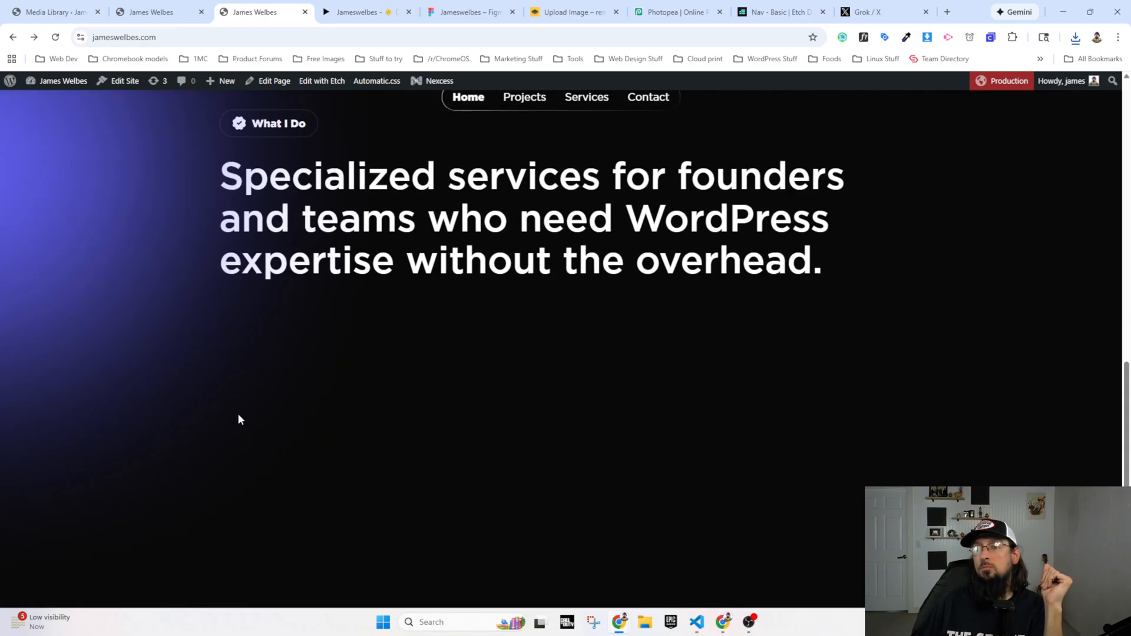
{"action": "scroll", "coordinate": [242, 263], "scroll_direction": "up", "scroll_amount": 2}
{"action": "scroll", "coordinate": [242, 268], "scroll_direction": "down", "scroll_amount": 2}
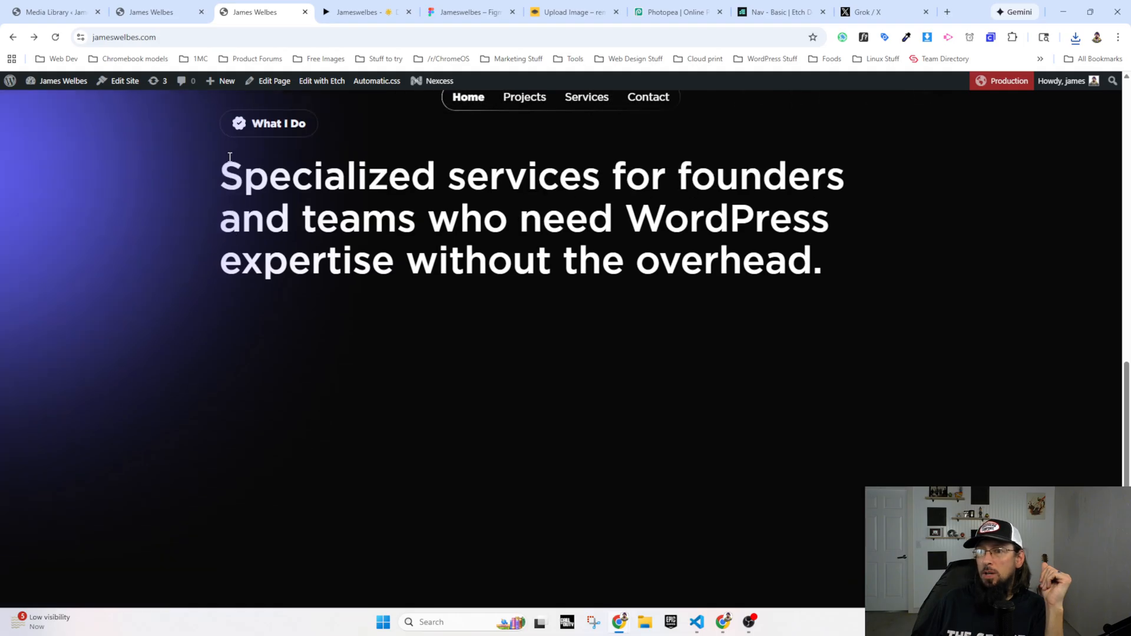
Step: In Etch, add a second container inside the What I Build section, after the existing container
{"action": "left_click", "coordinate": [194, 13]}
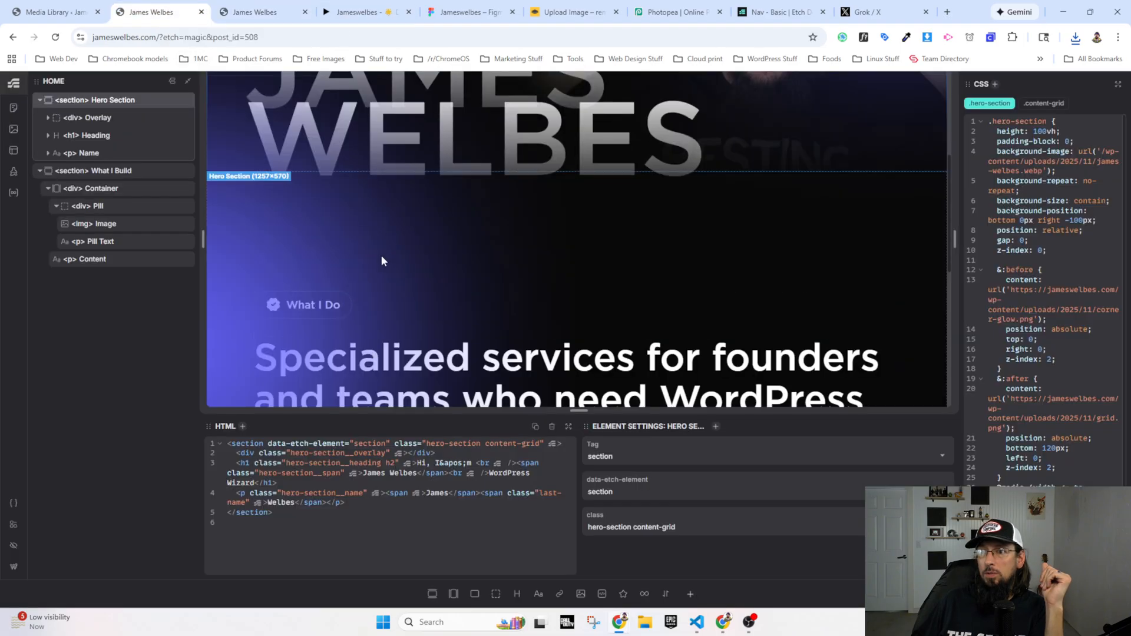
{"action": "scroll", "coordinate": [360, 260], "scroll_direction": "up", "scroll_amount": 3}
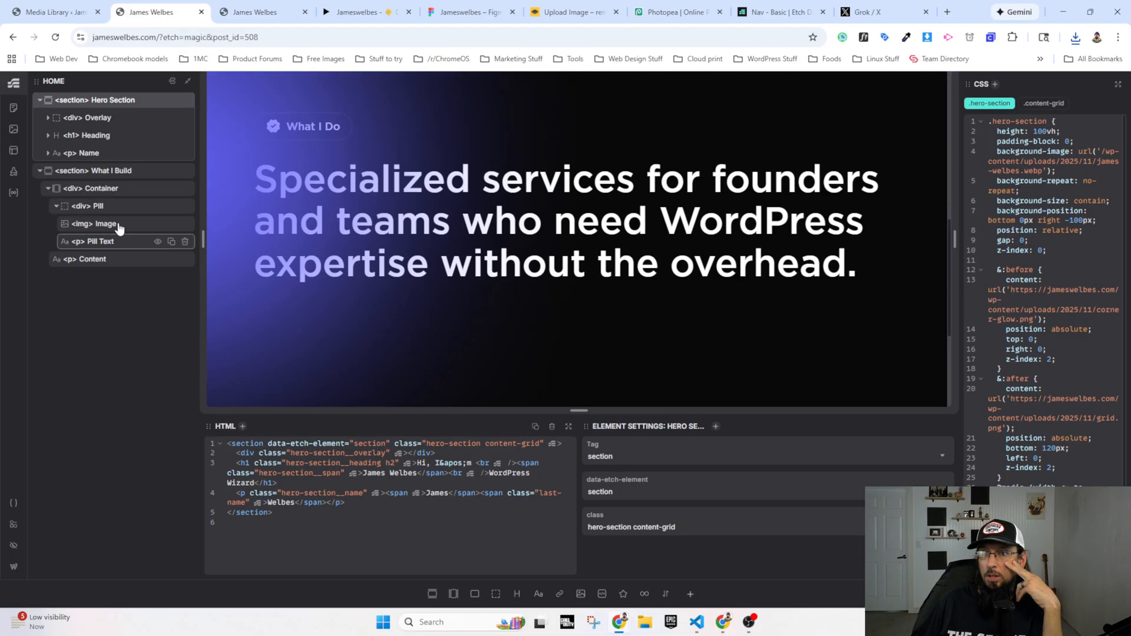
{"action": "left_click", "coordinate": [48, 188]}
{"action": "left_click", "coordinate": [90, 173]}
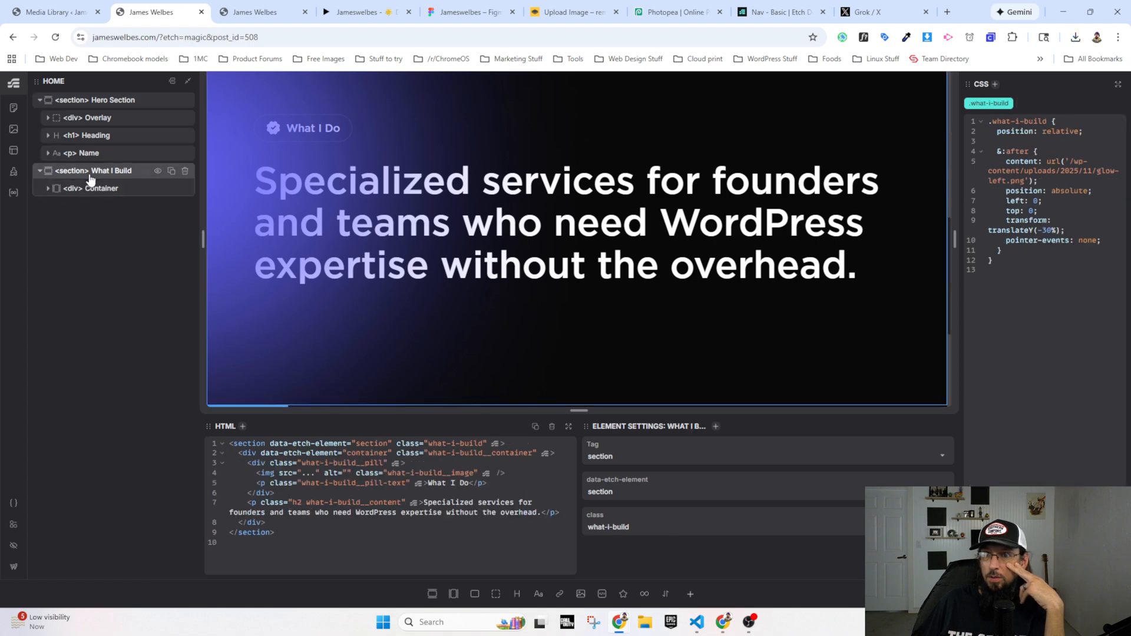
{"action": "left_click", "coordinate": [453, 595]}
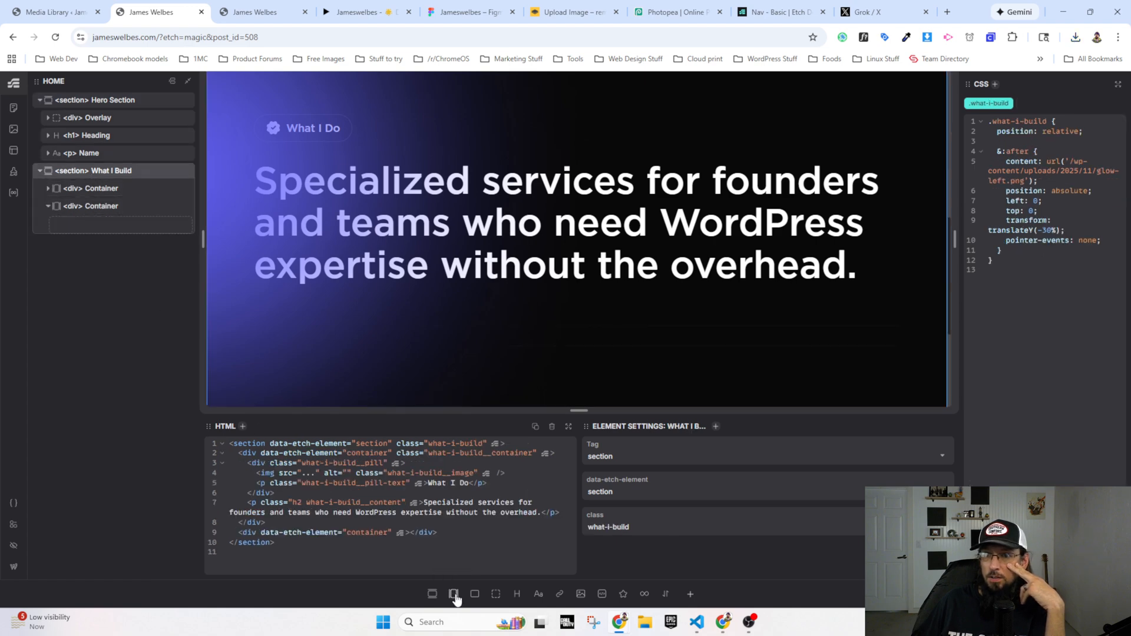
{"action": "left_click", "coordinate": [48, 207]}
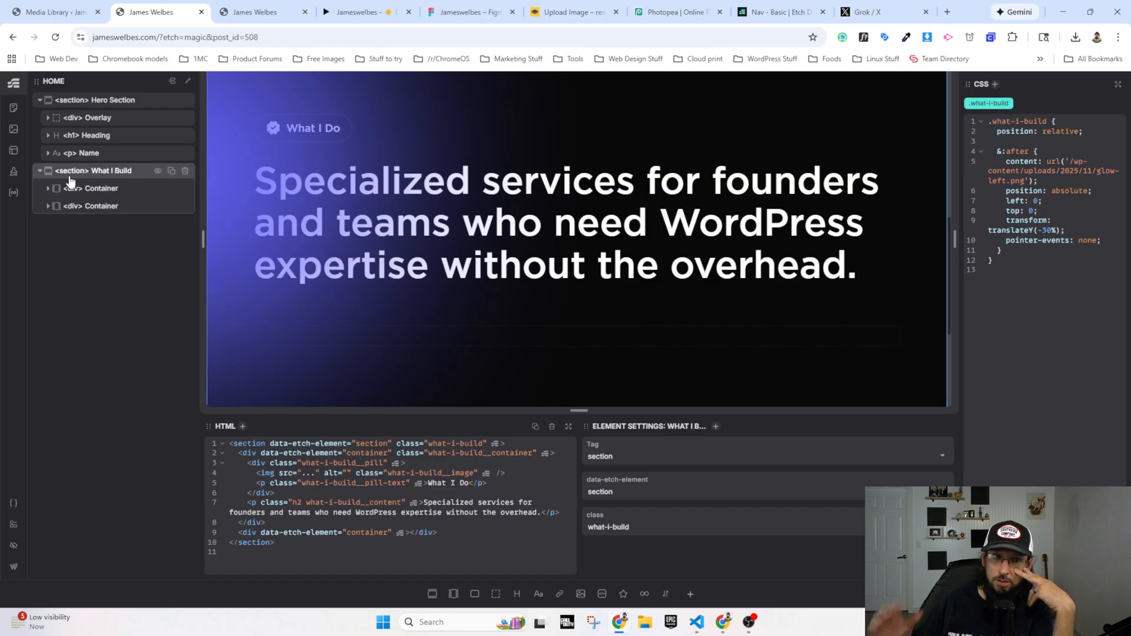
Step: Copy the first container's class .what-i-build__container and add it to the new, empty container
{"action": "left_click", "coordinate": [89, 206]}
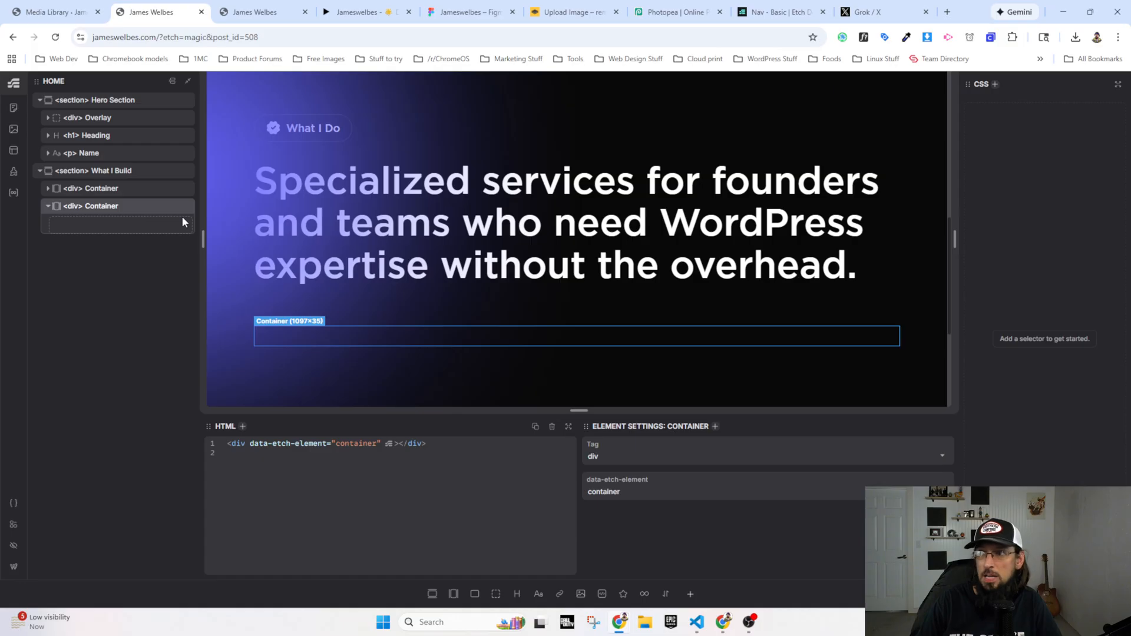
{"action": "left_click", "coordinate": [100, 188]}
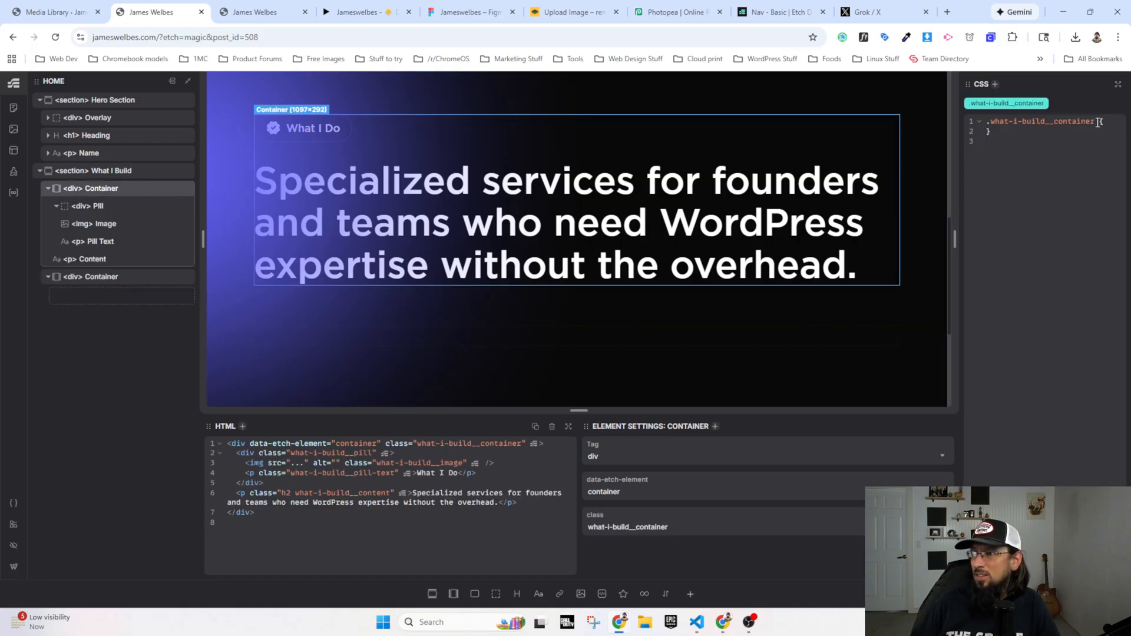
{"action": "left_click_drag", "start_coordinate": [1099, 122], "coordinate": [988, 123]}
{"action": "key", "text": "ctrl+c"}
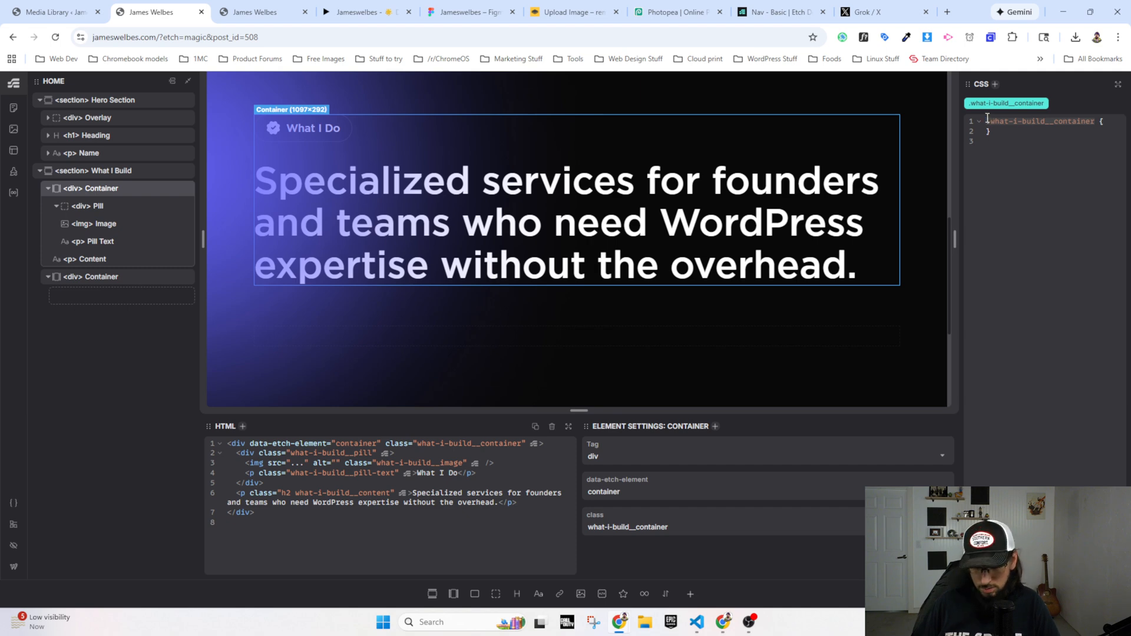
{"action": "left_click", "coordinate": [99, 278]}
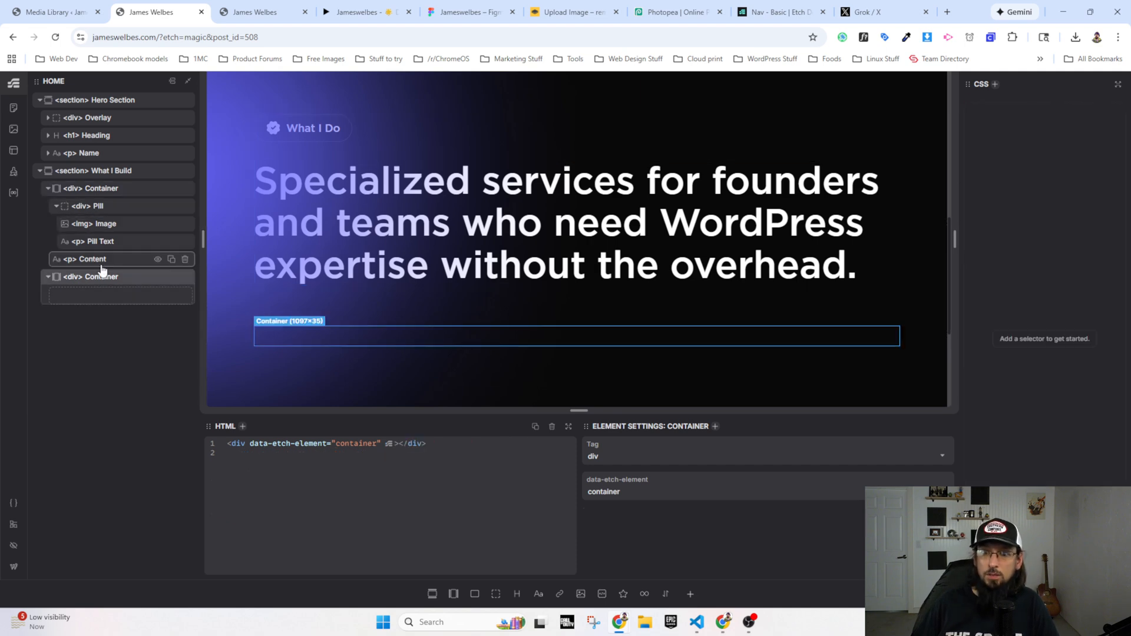
{"action": "key", "text": "period"}
{"action": "key", "text": "ctrl+v"}
{"action": "key", "text": "Return"}
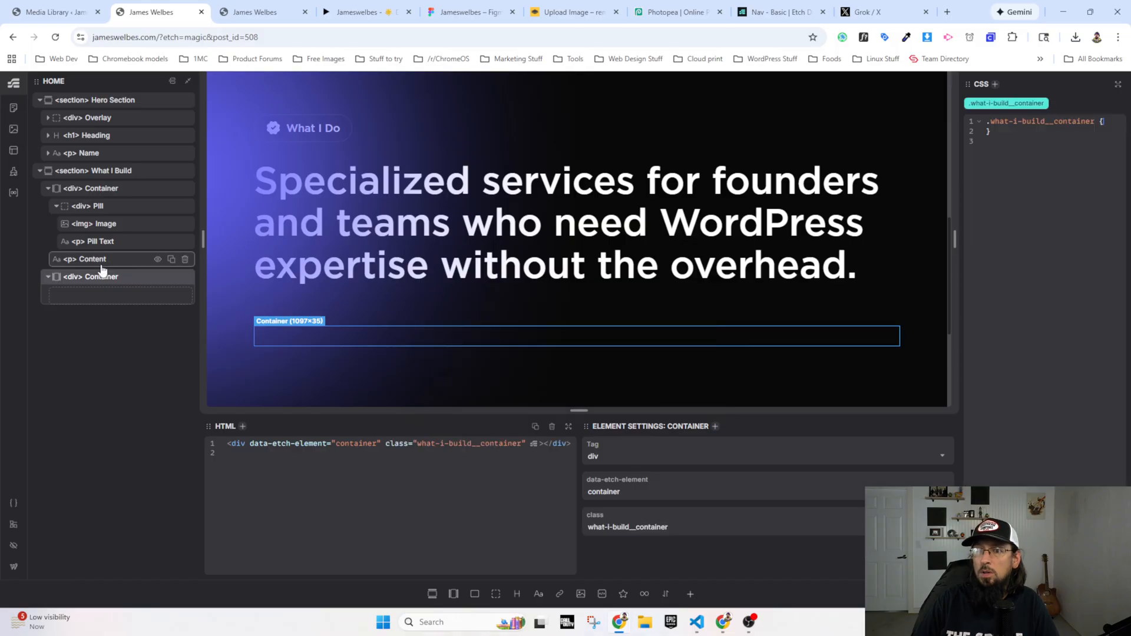
{"action": "key", "text": "period"}
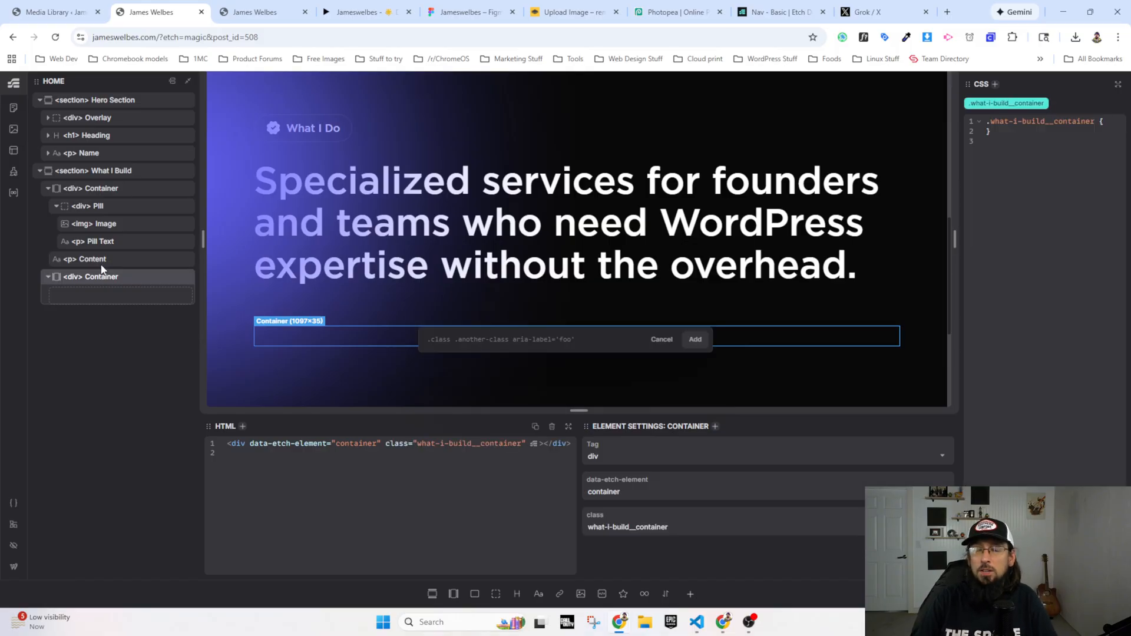
{"action": "type", "text": ".conten"}
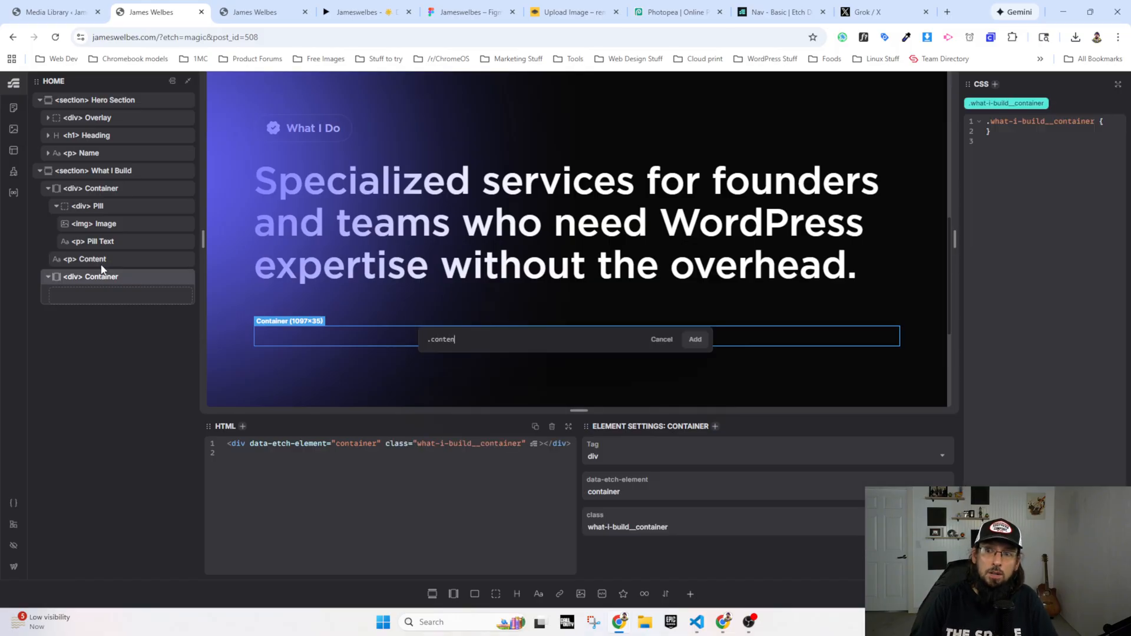
{"action": "type", "text": "t-grid"}
{"action": "key", "text": "Return"}
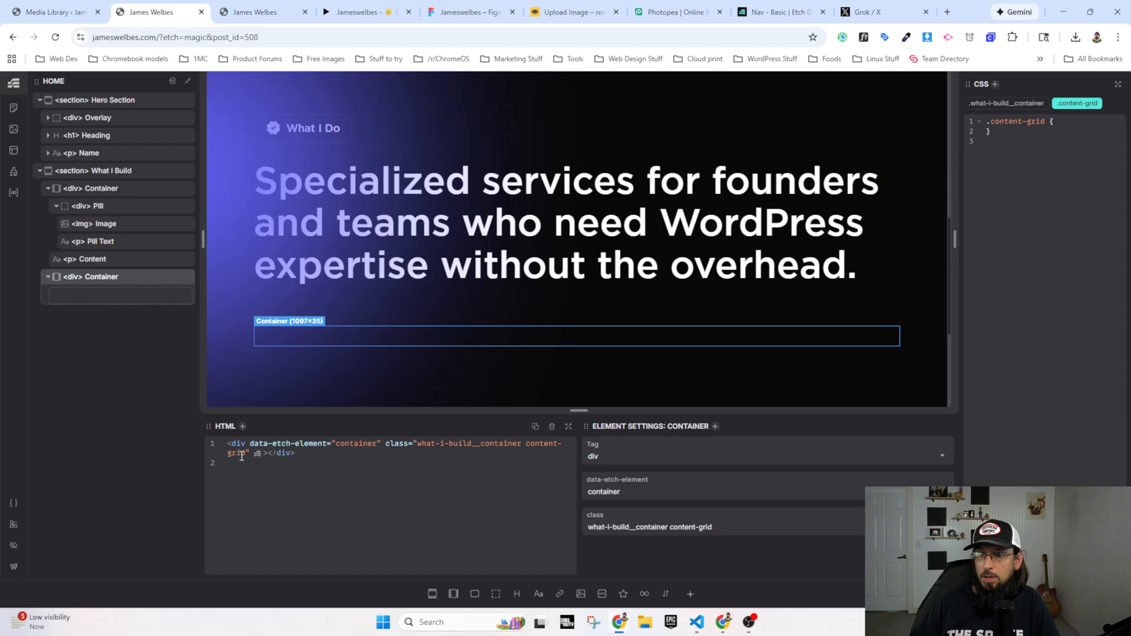
{"action": "left_click_drag", "start_coordinate": [245, 453], "coordinate": [523, 443]}
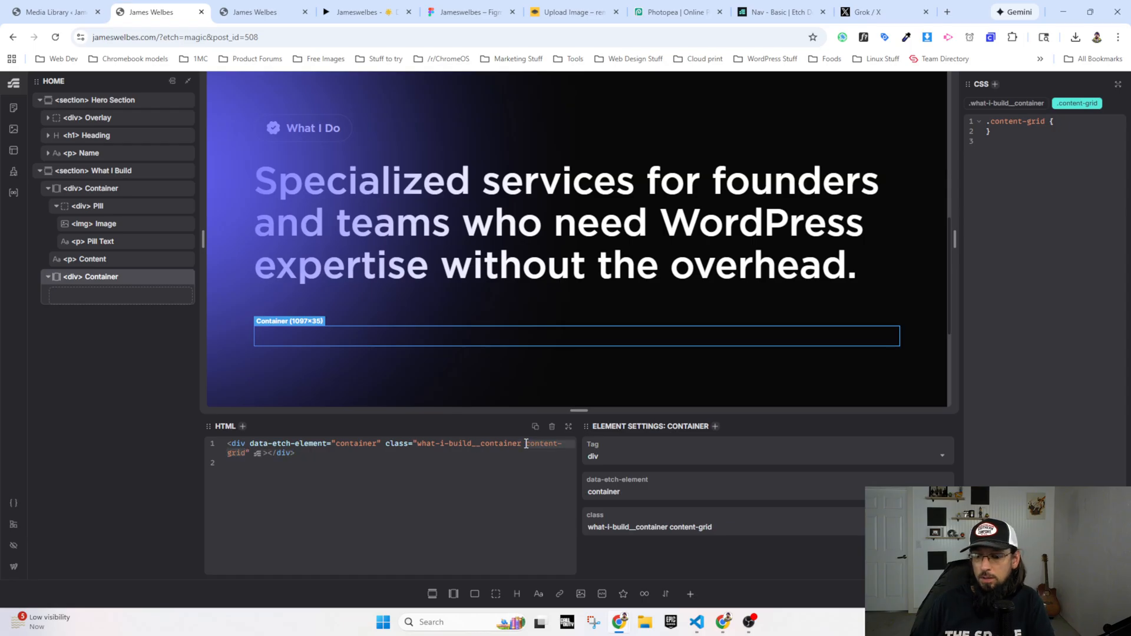
{"action": "key", "text": "BackSpace"}
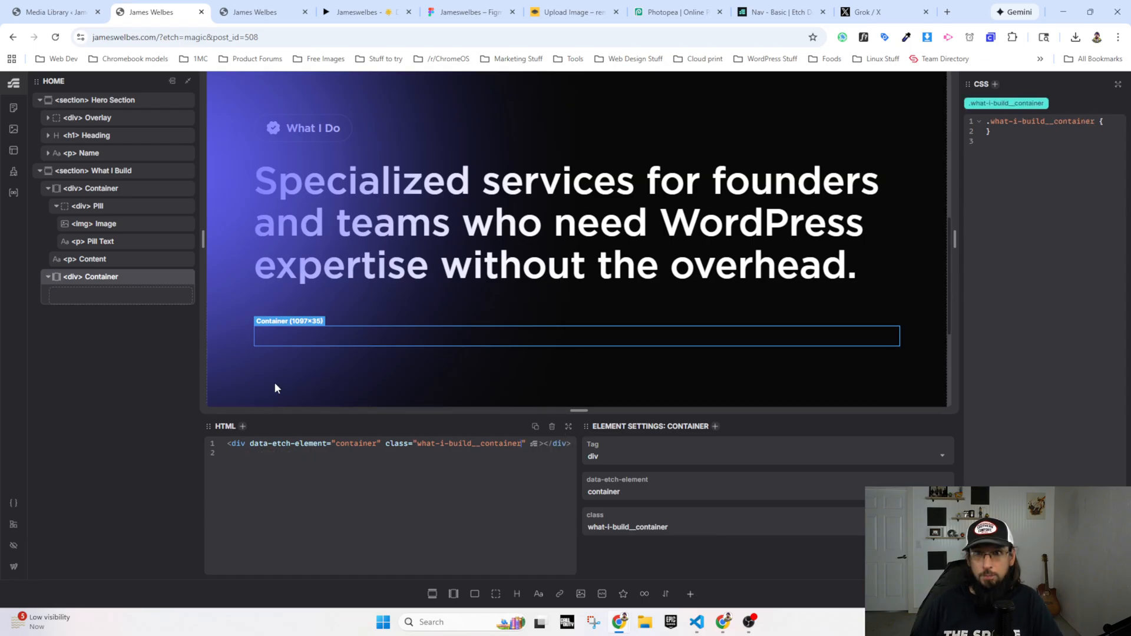
Step: Add the class .content-grid to the What I Build section and collapse both of its containers in the structure tree
{"action": "left_click", "coordinate": [83, 176]}
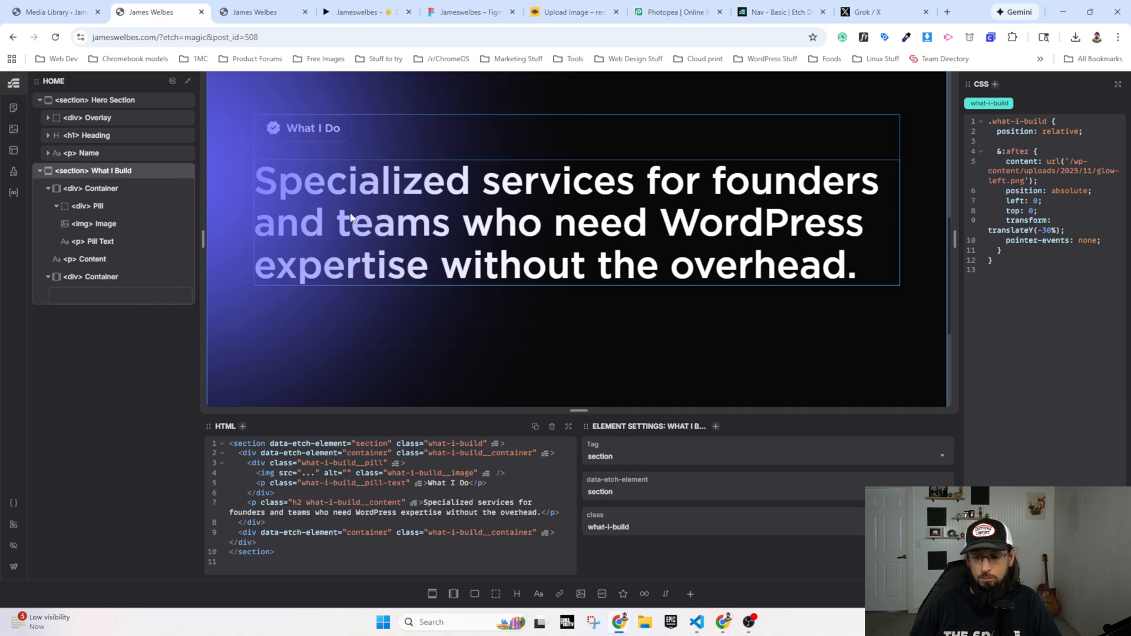
{"action": "key", "text": "ctrl+Return"}
{"action": "type", "text": ".c"}
{"action": "type", "text": "ontent-grid"}
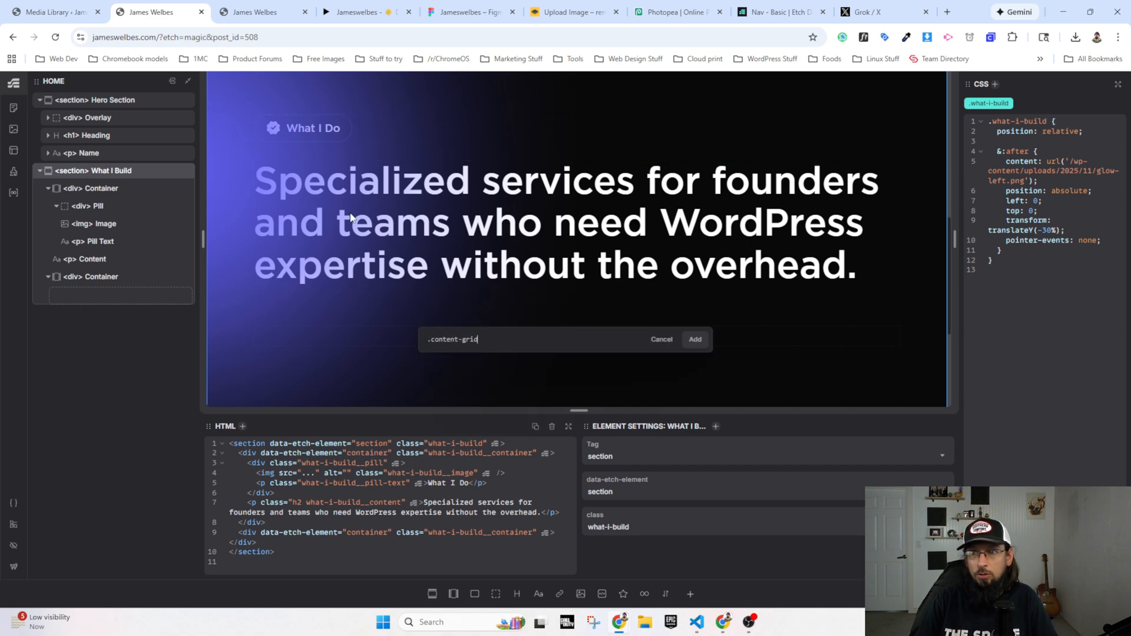
{"action": "key", "text": "Return"}
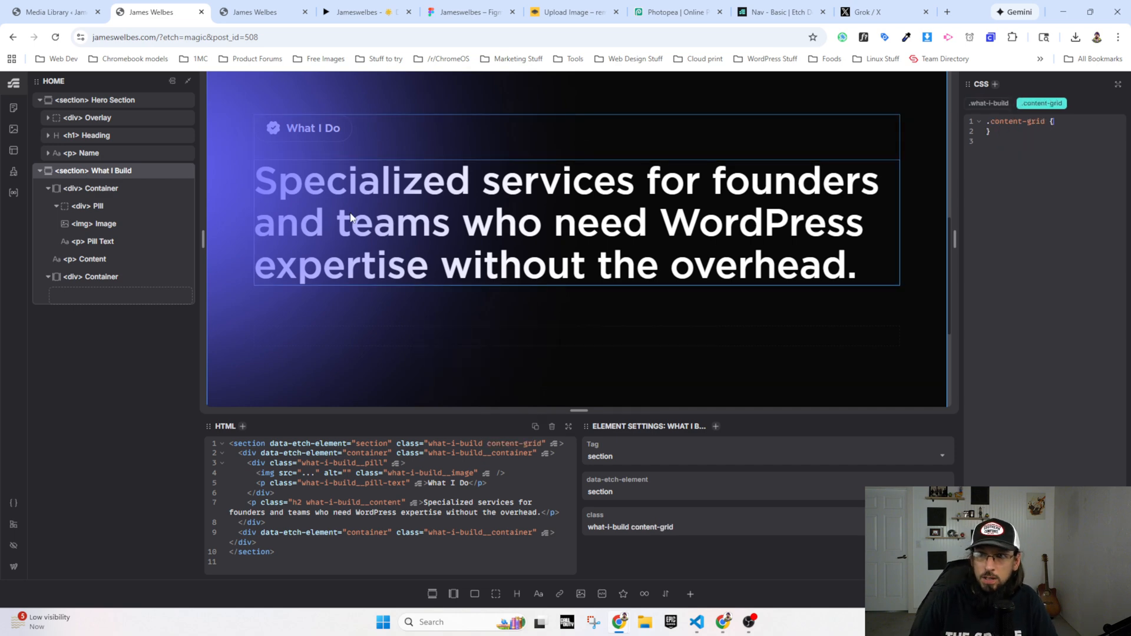
{"action": "left_click", "coordinate": [50, 188]}
{"action": "left_click", "coordinate": [47, 206]}
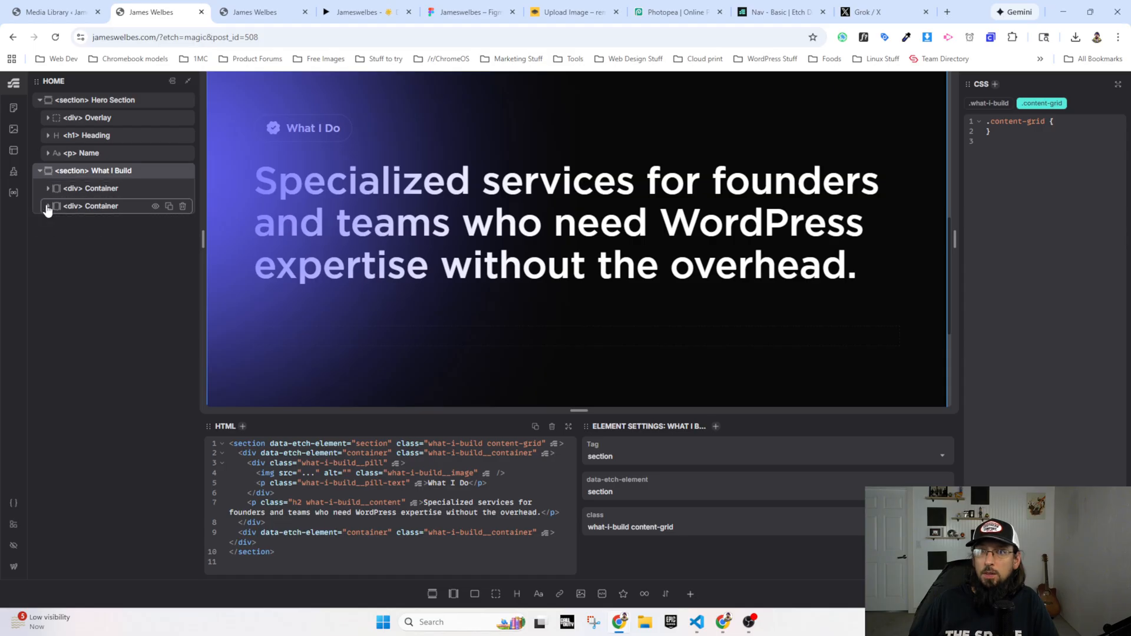
Step: Rename the second container's class to what-i-build__container--cards in its HTML, without any stray spaces or line breaks in the class value
{"action": "left_click", "coordinate": [91, 207]}
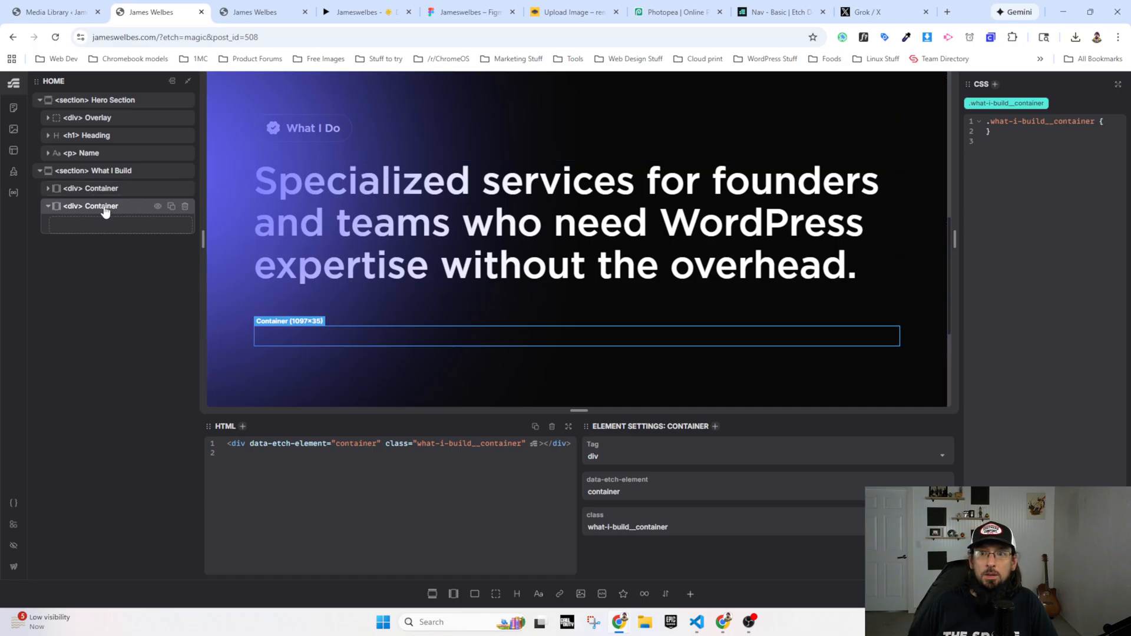
{"action": "double_click", "coordinate": [101, 207]}
{"action": "left_click", "coordinate": [119, 207]}
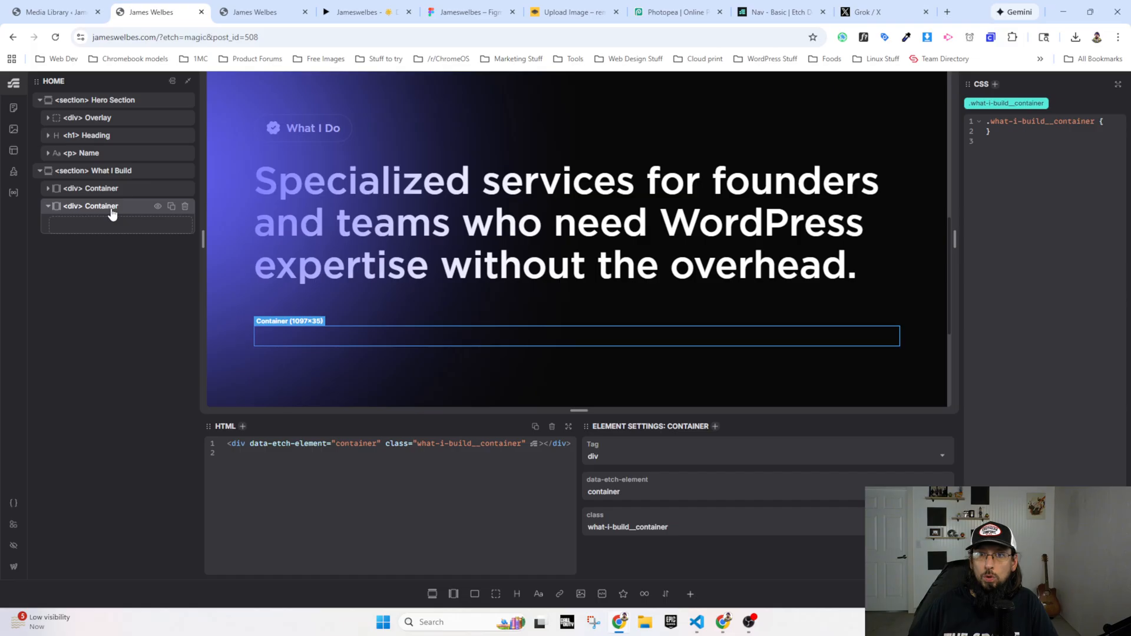
{"action": "left_click", "coordinate": [522, 444]}
{"action": "type", "text": "--"}
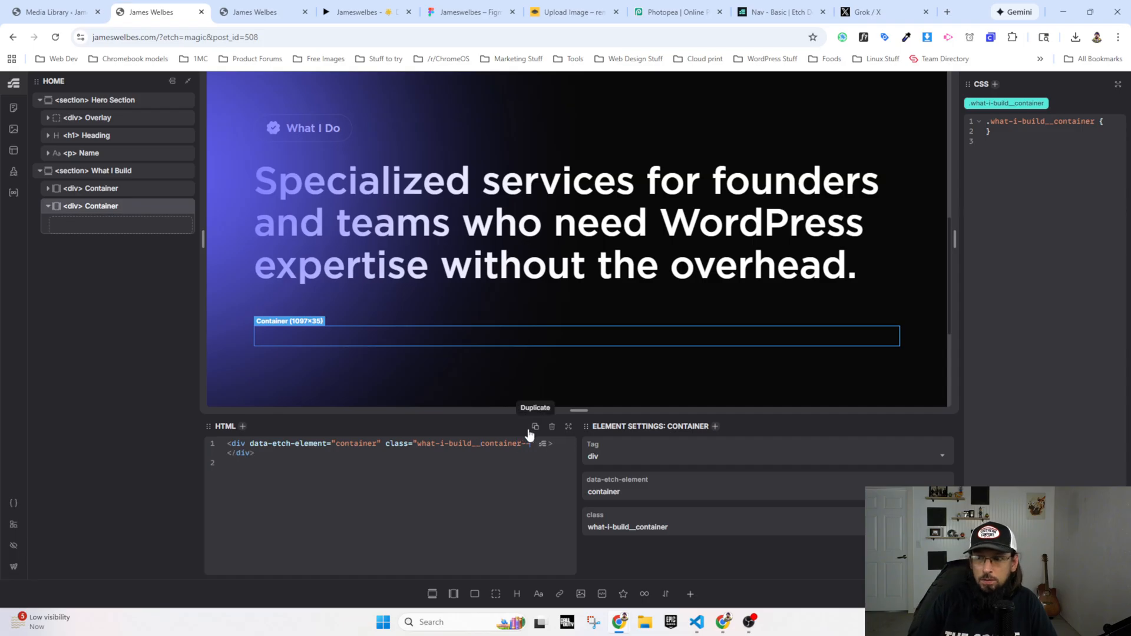
{"action": "type", "text": "cards"}
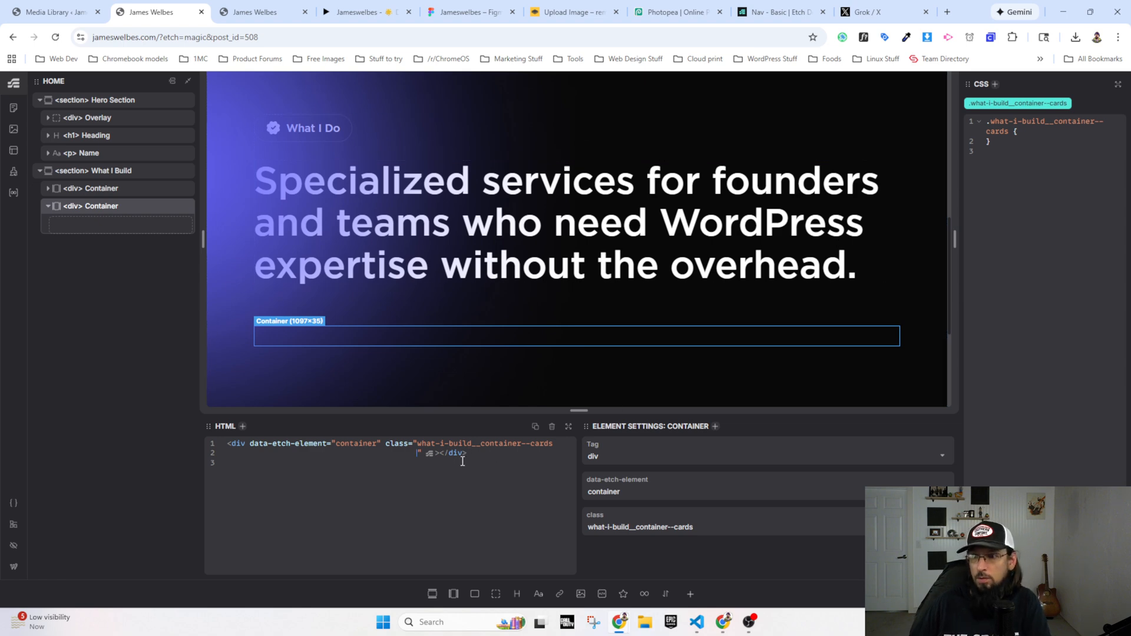
{"action": "key", "text": "BackSpace"}
{"action": "key", "text": "BackSpace"}
{"action": "key", "text": "BackSpace"}
{"action": "key", "text": "BackSpace"}
{"action": "key", "text": "BackSpace"}
{"action": "key", "text": "BackSpace"}
{"action": "key", "text": "BackSpace"}
{"action": "key", "text": "BackSpace"}
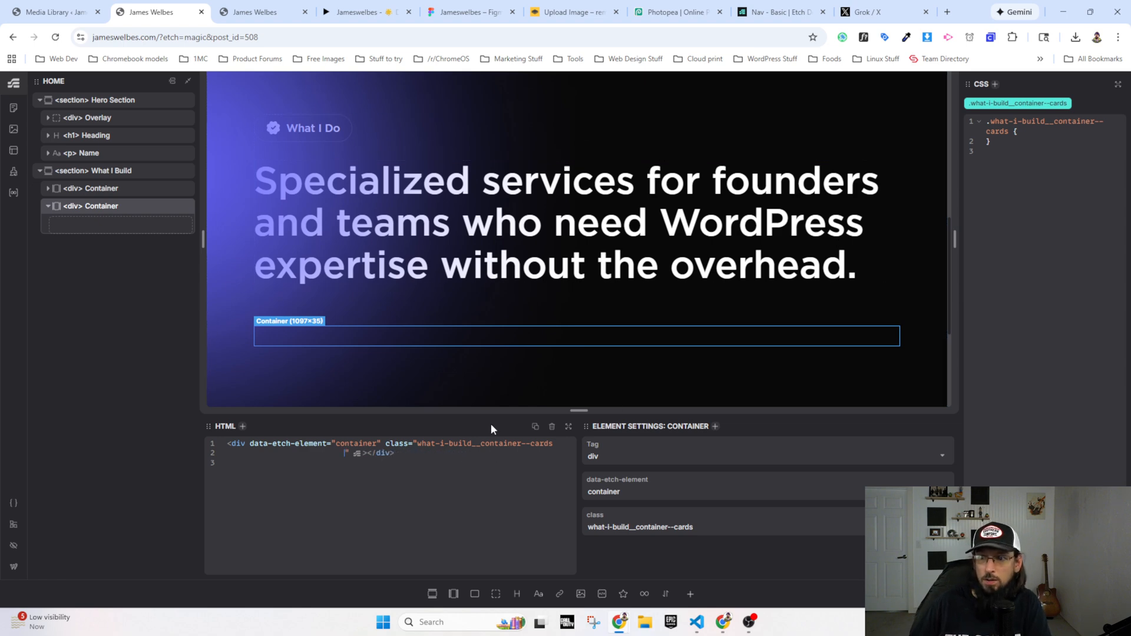
{"action": "key", "text": "BackSpace"}
{"action": "key", "text": "BackSpace"}
{"action": "key", "text": "BackSpace"}
{"action": "key", "text": "BackSpace"}
{"action": "key", "text": "BackSpace"}
{"action": "key", "text": "BackSpace"}
{"action": "key", "text": "BackSpace"}
{"action": "key", "text": "BackSpace"}
{"action": "key", "text": "BackSpace"}
{"action": "key", "text": "BackSpace"}
{"action": "key", "text": "BackSpace"}
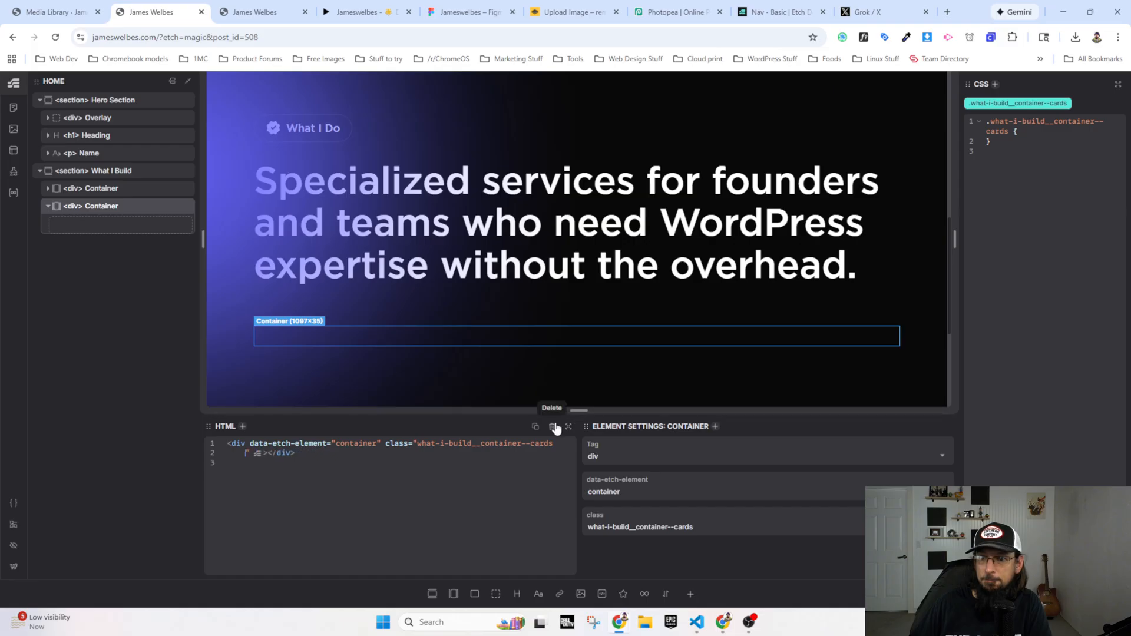
{"action": "key", "text": "BackSpace"}
{"action": "key", "text": "BackSpace"}
{"action": "key", "text": "BackSpace"}
{"action": "key", "text": "BackSpace"}
{"action": "key", "text": "BackSpace"}
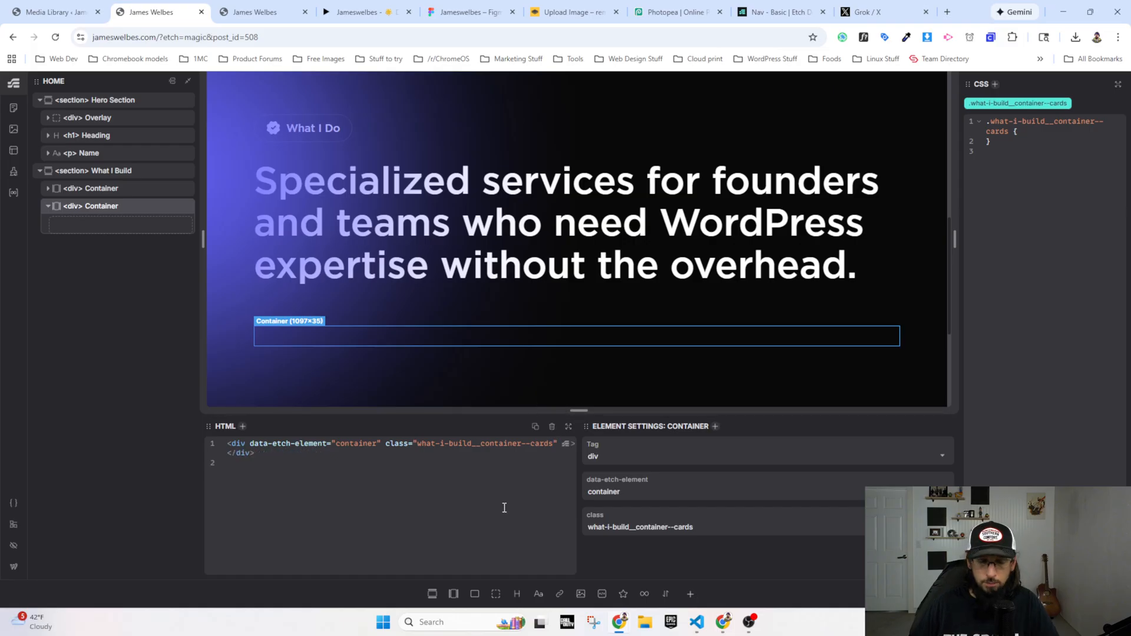
Step: Give the .what-i-build__container--cards rule a height of 20px and a red background
{"action": "left_click", "coordinate": [1019, 134]}
{"action": "key", "text": "Return"}
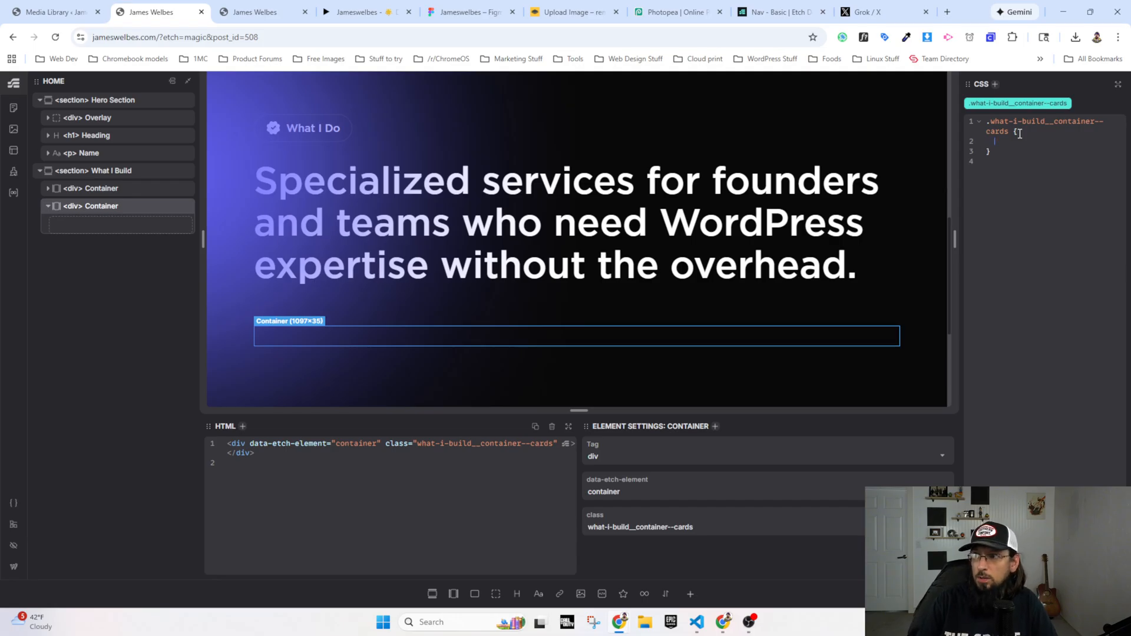
{"action": "type", "text": "height: 20p"}
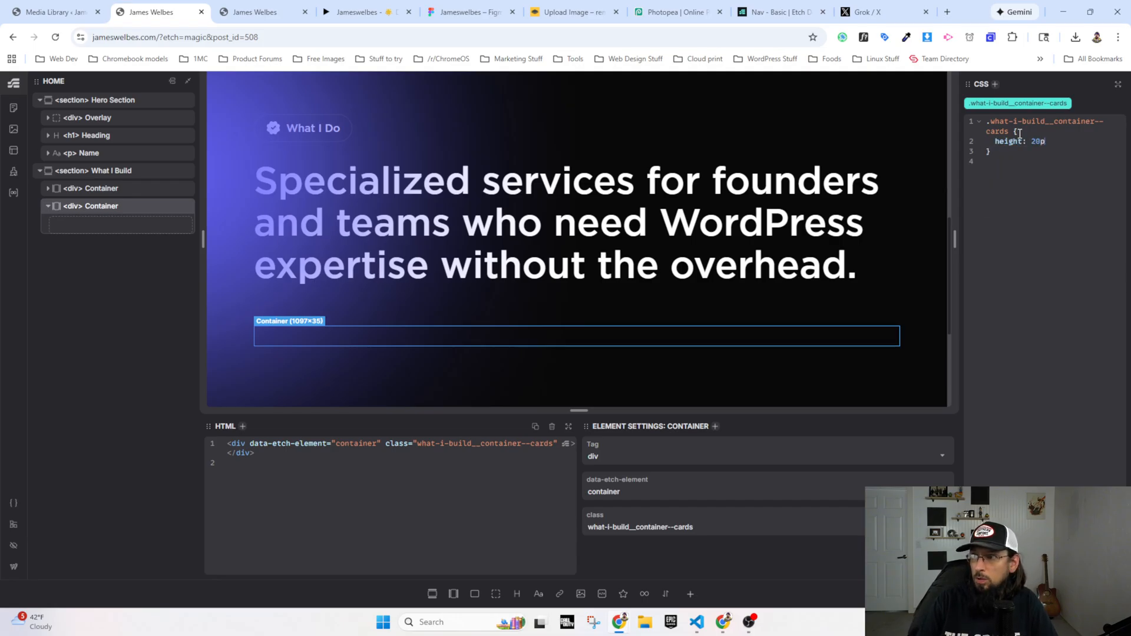
{"action": "type", "text": "x;   back"}
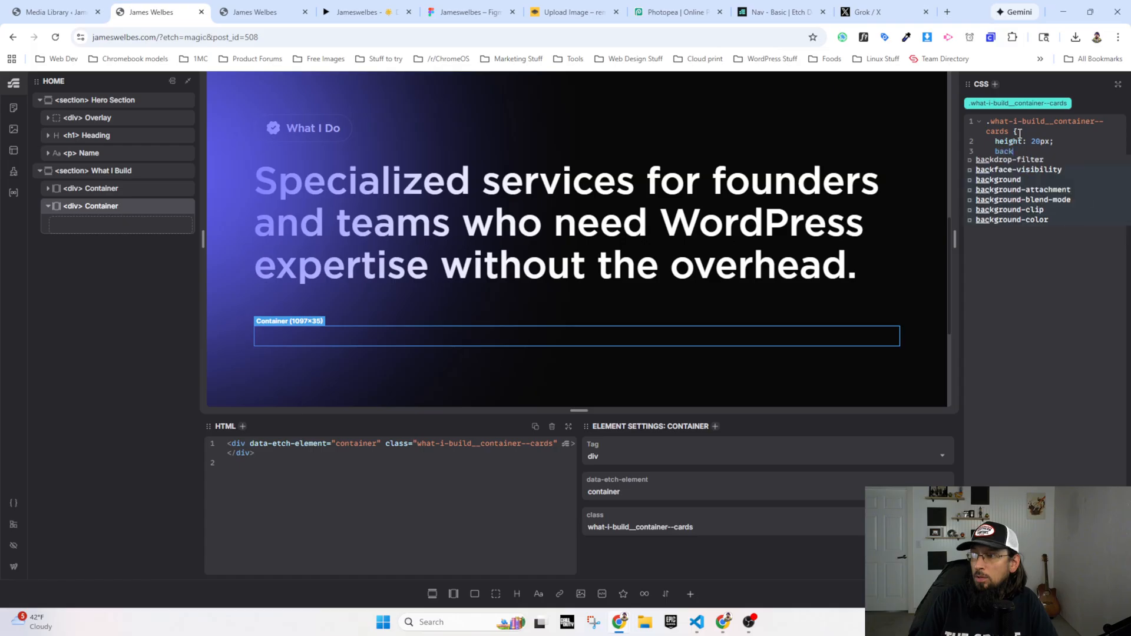
{"action": "type", "text": "ground: red;   "}
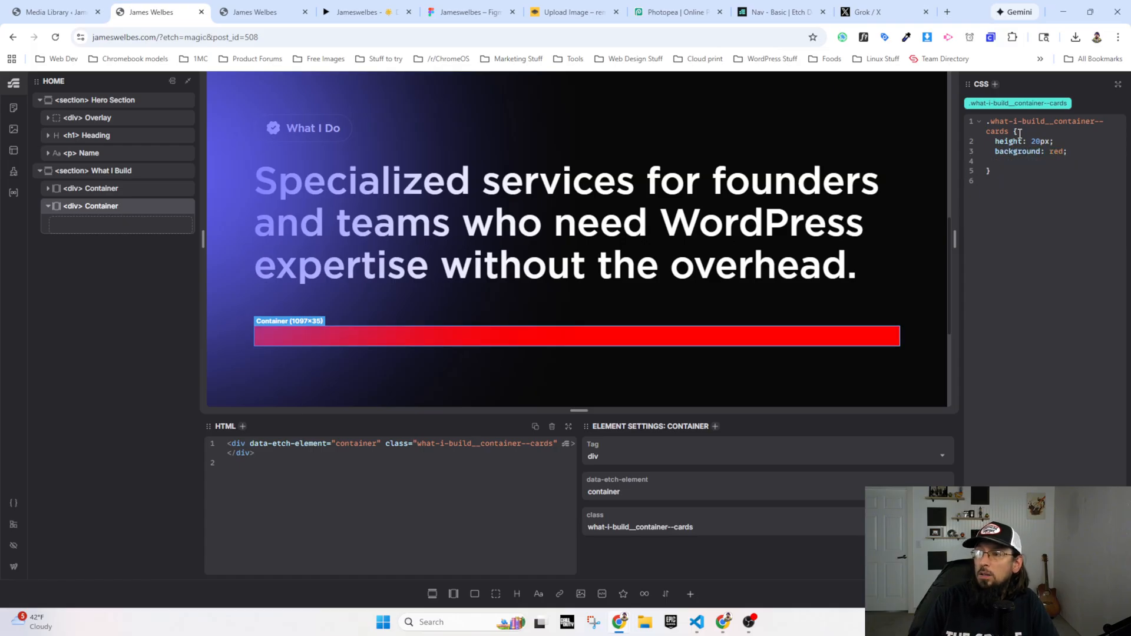
{"action": "type", "text": "grid-co"}
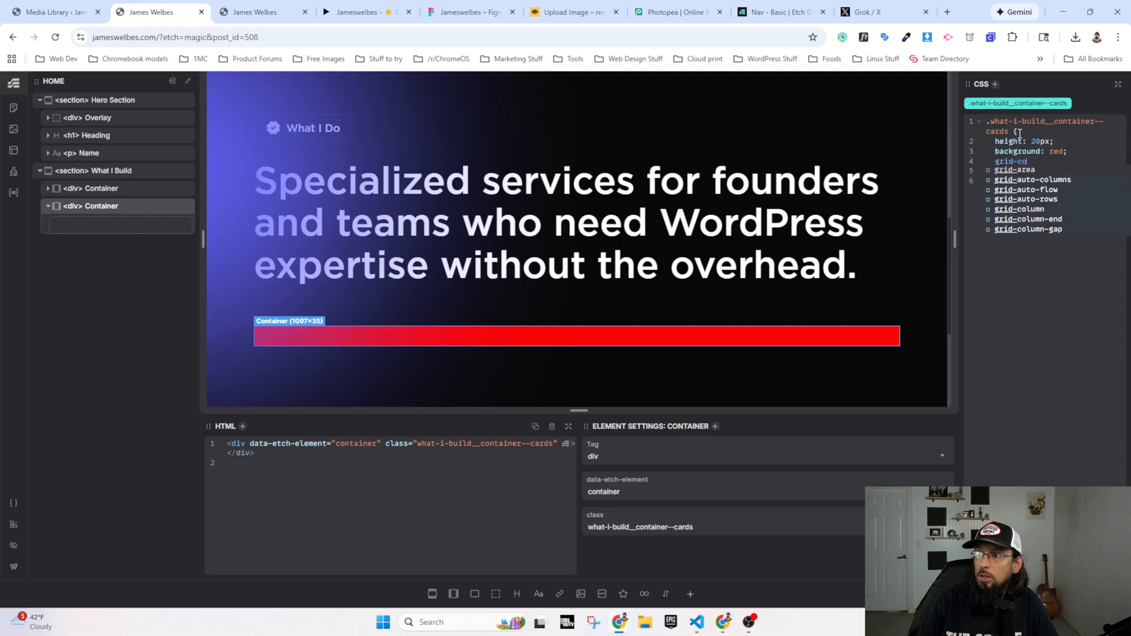
{"action": "type", "text": "lumn: full"}
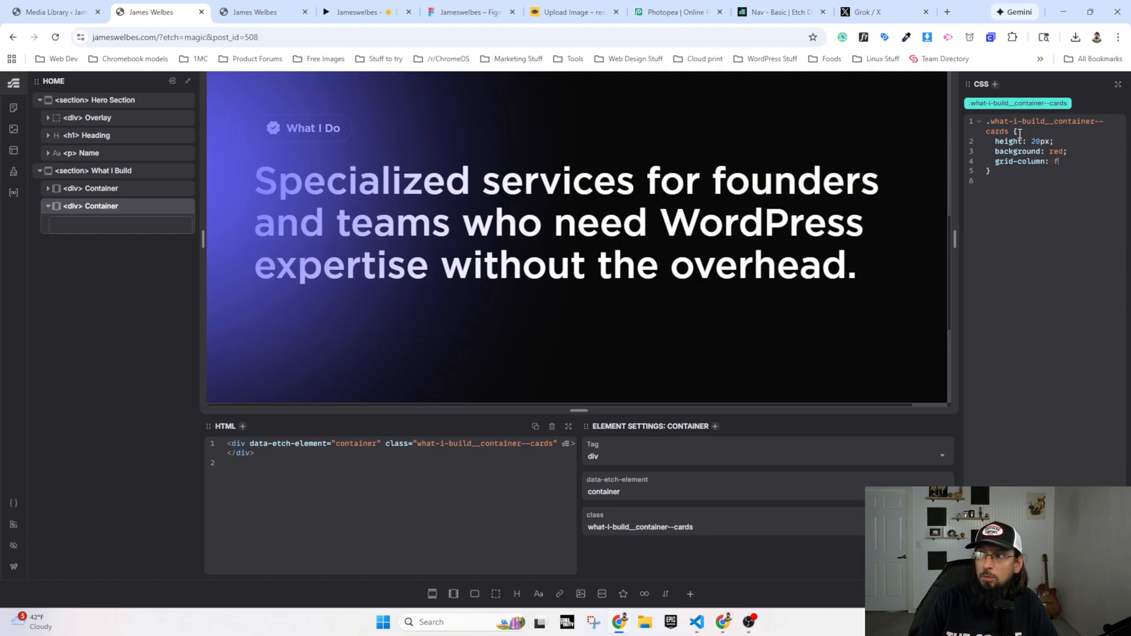
Step: Add grid-column: content / full to the .what-i-build__container--cards rule
{"action": "key", "text": "BackSpace"}
{"action": "key", "text": "BackSpace"}
{"action": "key", "text": "BackSpace"}
{"action": "key", "text": "BackSpace"}
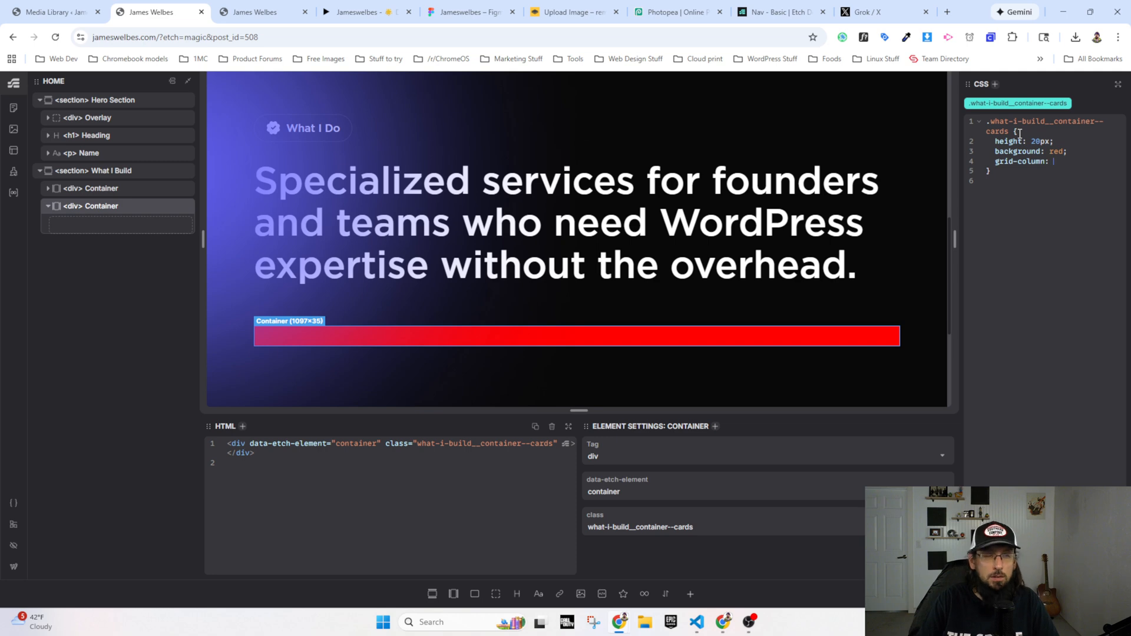
{"action": "type", "text": "content"}
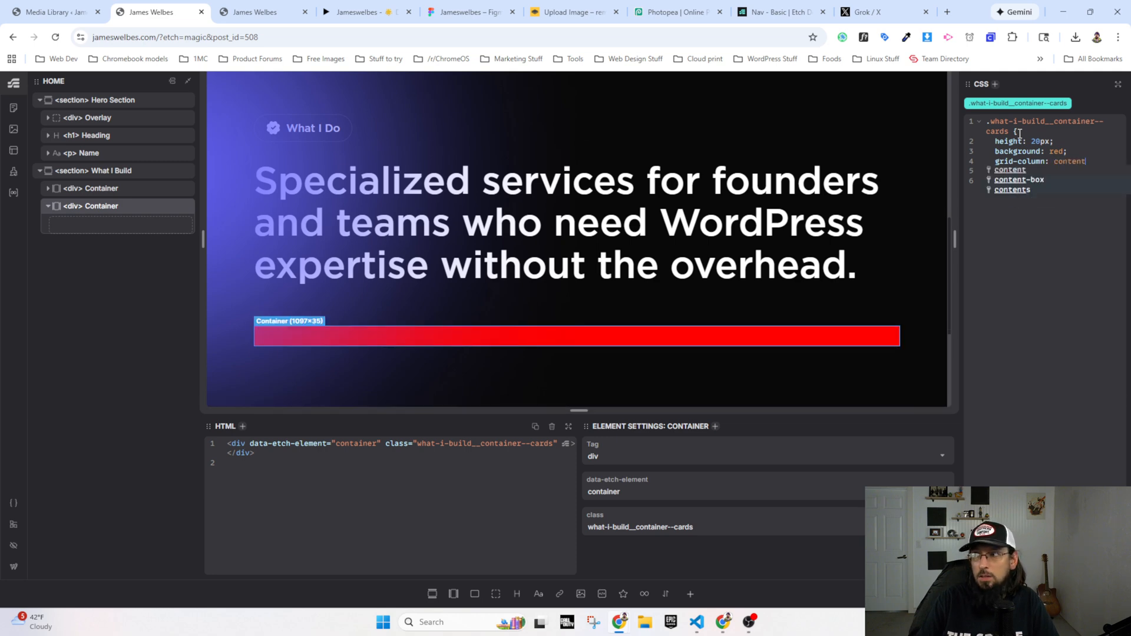
{"action": "type", "text": "-width"}
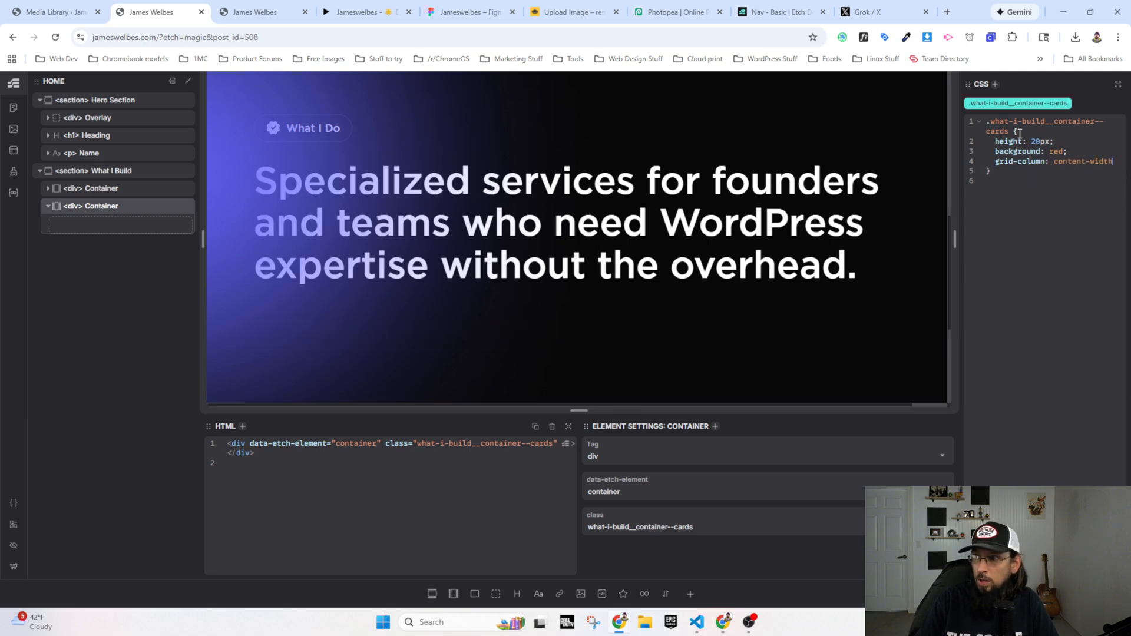
{"action": "type", "text": " /"}
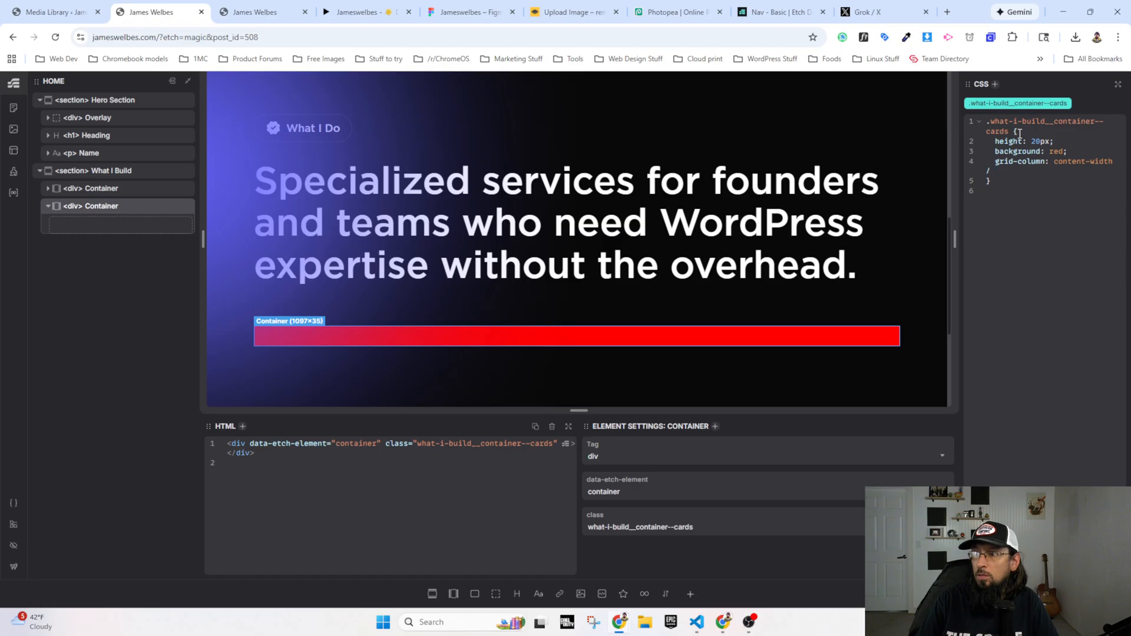
{"action": "type", "text": " full;"}
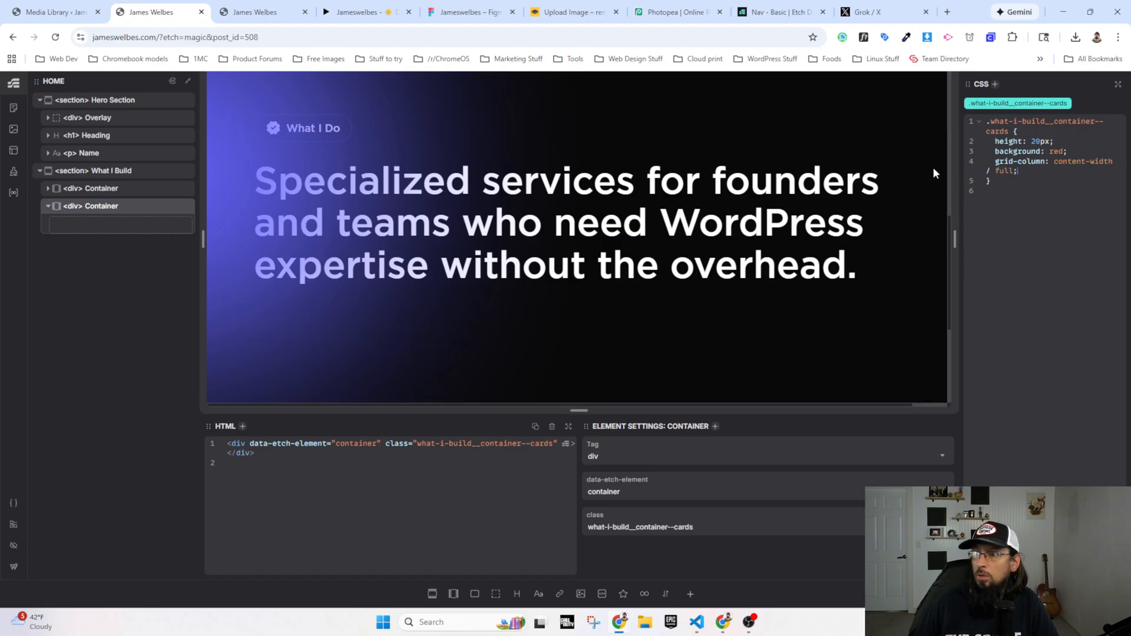
{"action": "scroll", "coordinate": [930, 177], "scroll_direction": "down", "scroll_amount": 3}
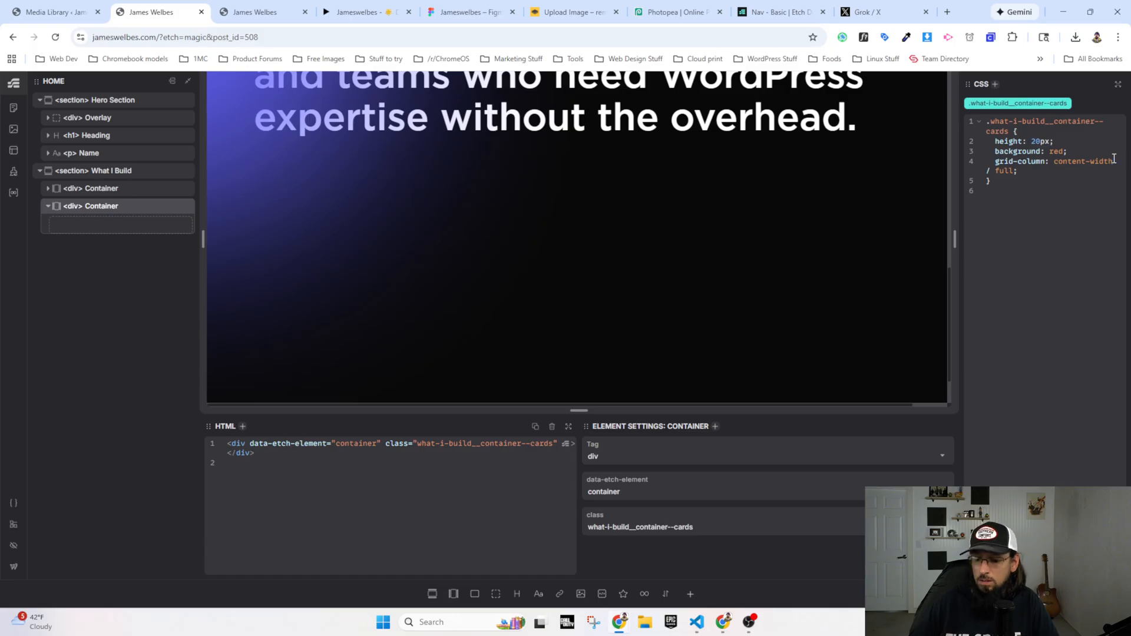
{"action": "key", "text": "BackSpace"}
{"action": "key", "text": "BackSpace"}
{"action": "key", "text": "BackSpace"}
{"action": "key", "text": "BackSpace"}
{"action": "key", "text": "BackSpace"}
{"action": "key", "text": "BackSpace"}
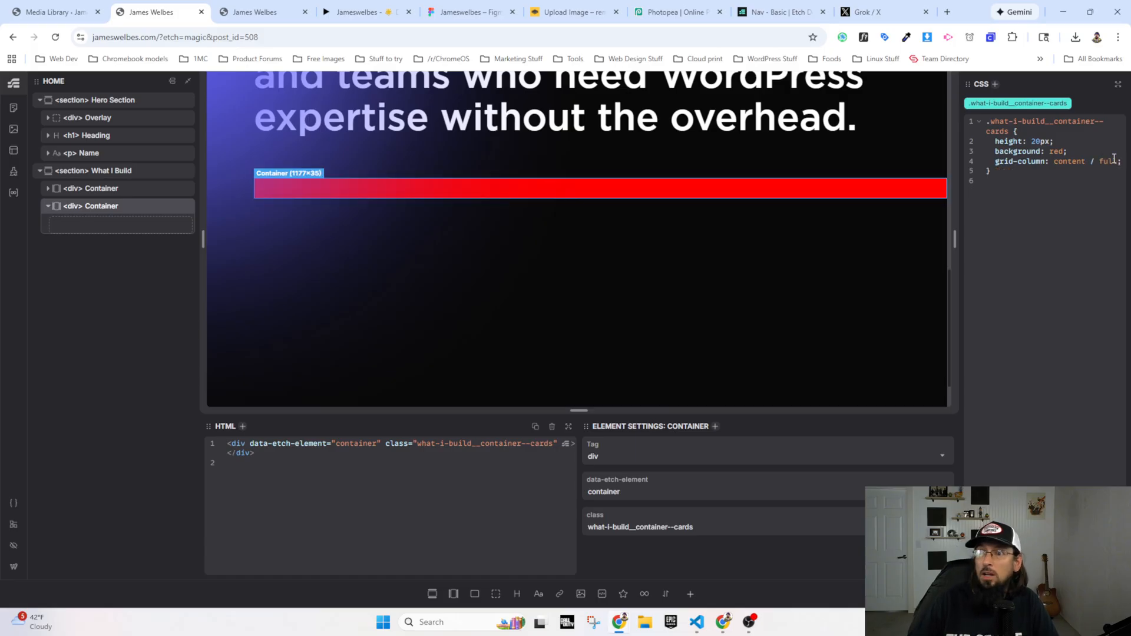
Step: Reload the live homepage and check how far the red cards container extends below the specialized services paragraph
{"action": "scroll", "coordinate": [780, 246], "scroll_direction": "up", "scroll_amount": 3}
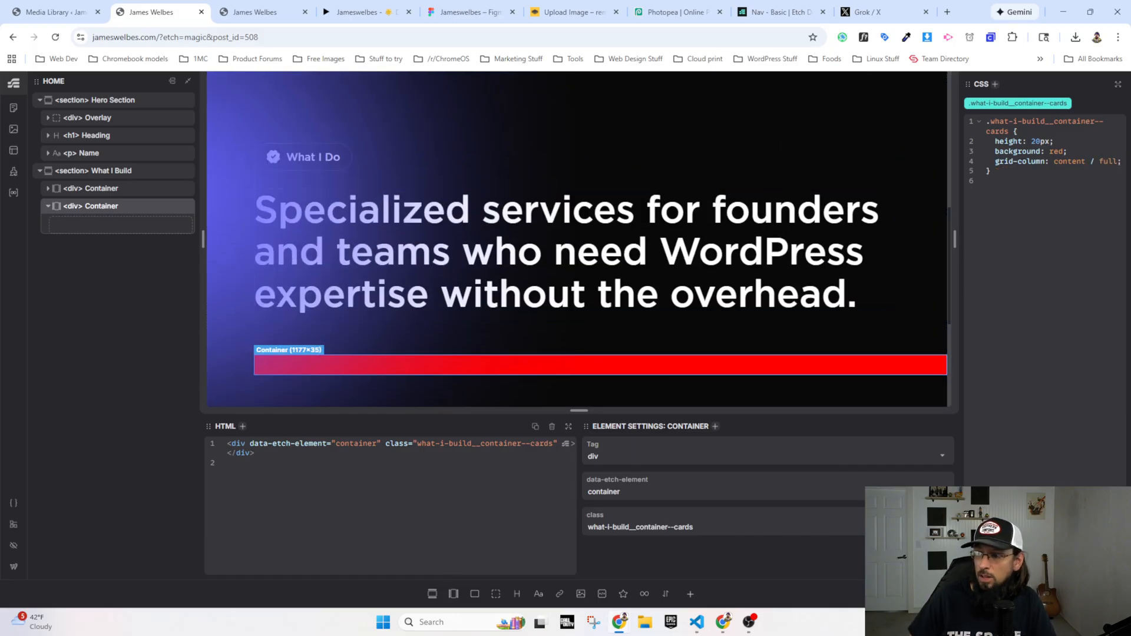
{"action": "left_click", "coordinate": [266, 12]}
{"action": "left_click", "coordinate": [55, 38]}
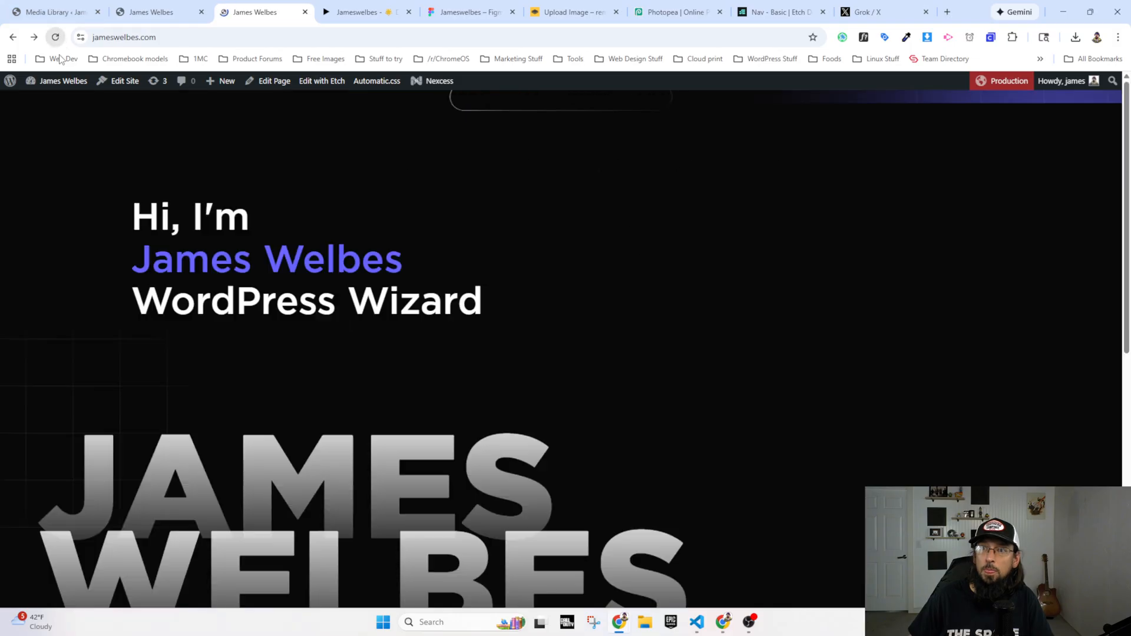
{"action": "scroll", "coordinate": [313, 365], "scroll_direction": "down", "scroll_amount": 10}
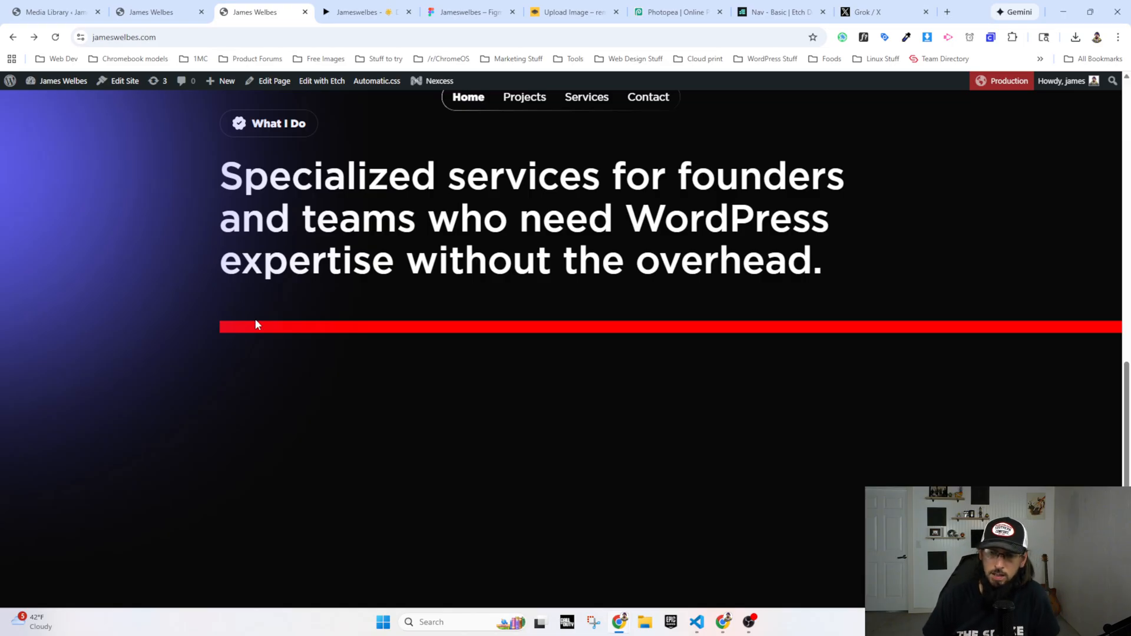
Step: Back in the Etch editor, remove the height and red background declarations from the .what-i-build__container--cards rule
{"action": "left_click", "coordinate": [154, 17]}
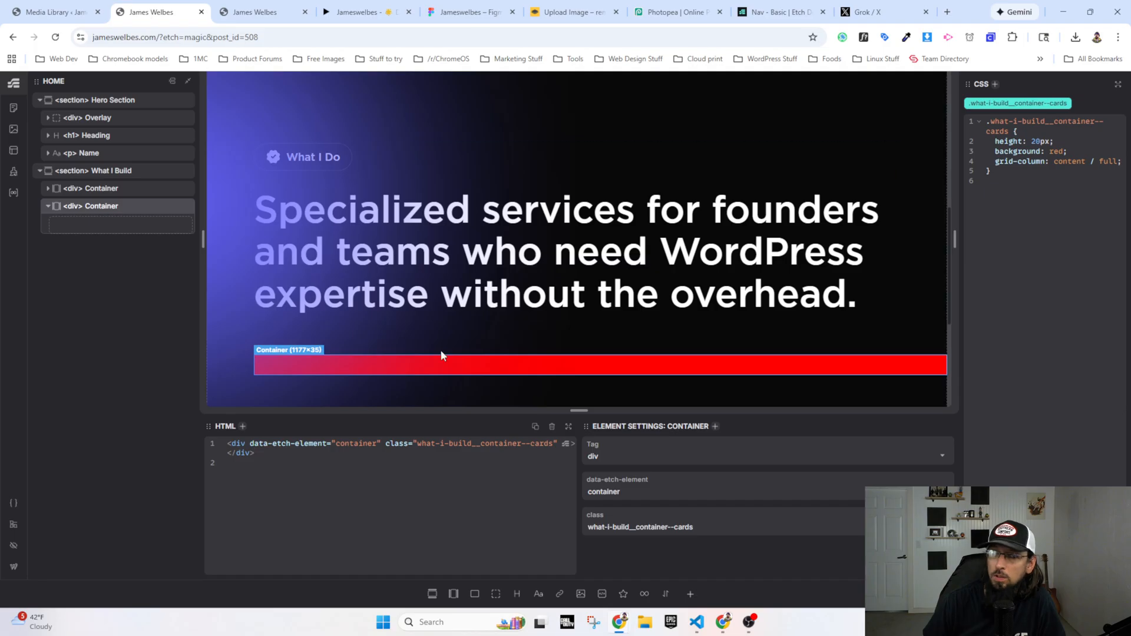
{"action": "scroll", "coordinate": [441, 350], "scroll_direction": "down", "scroll_amount": 3}
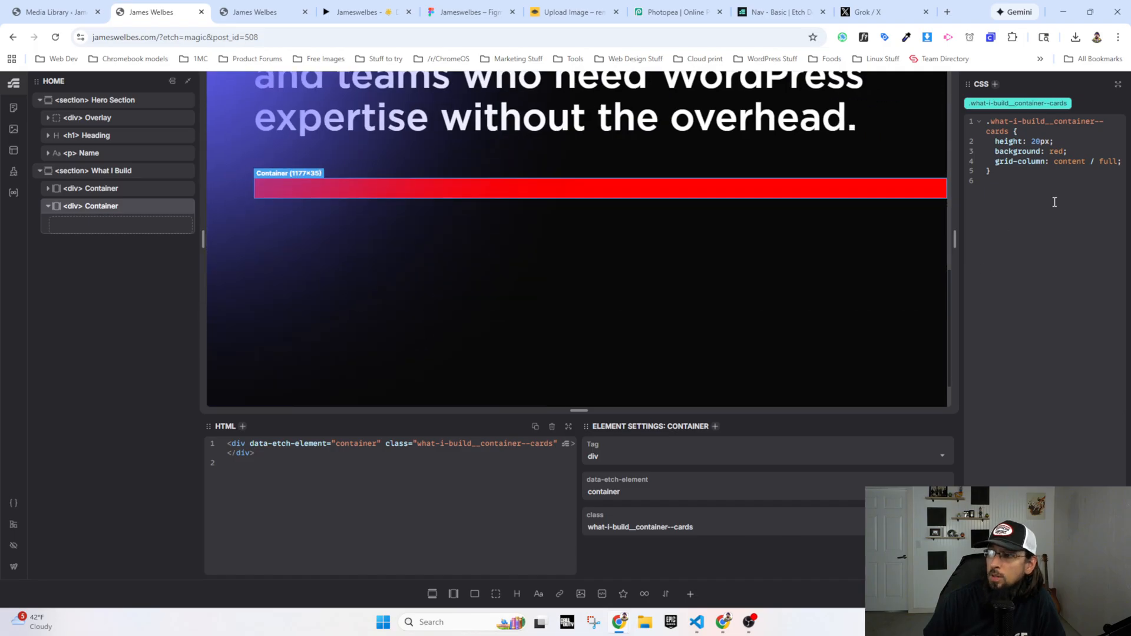
{"action": "left_click", "coordinate": [1076, 154]}
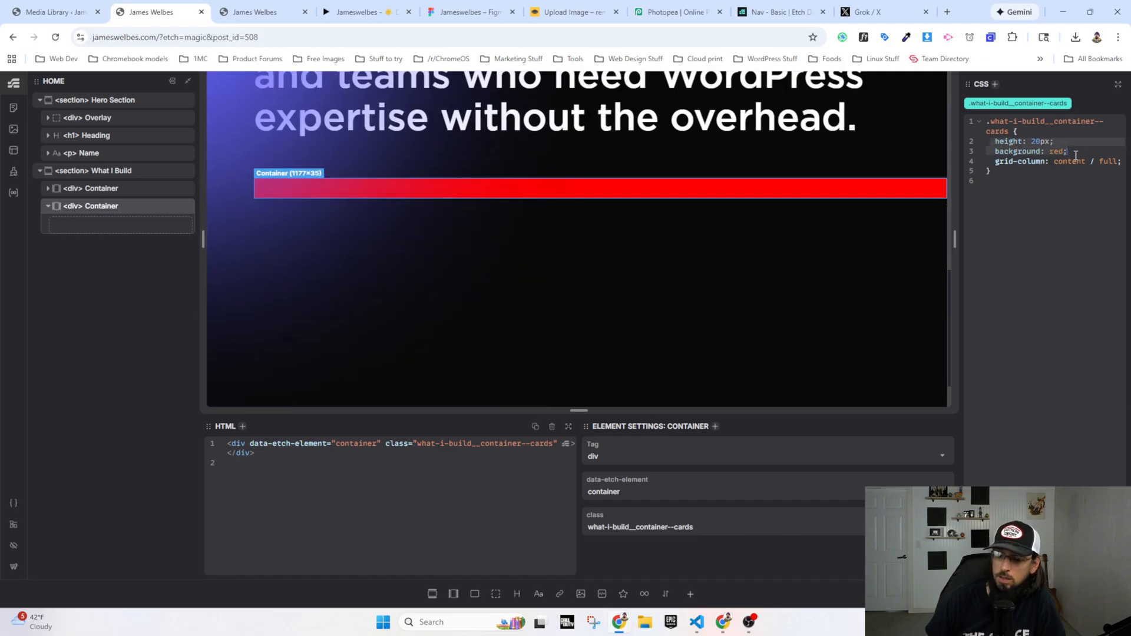
{"action": "key", "text": "BackSpace"}
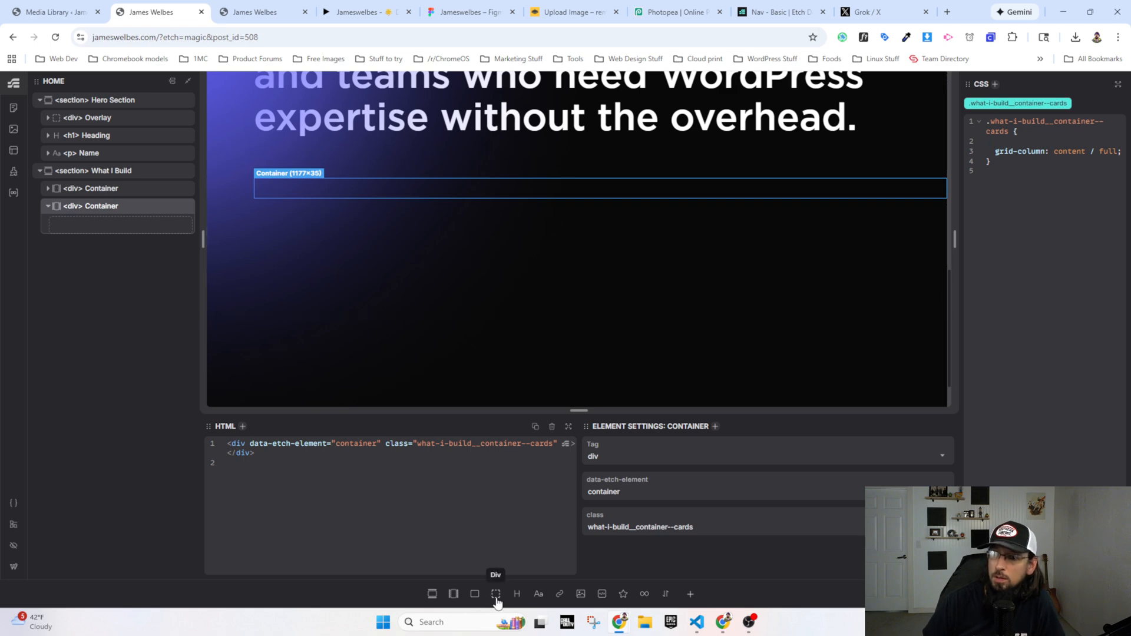
Step: Add a flex div inside the second What I Build container and fill it with an image, a heading and a text element
{"action": "left_click", "coordinate": [475, 594]}
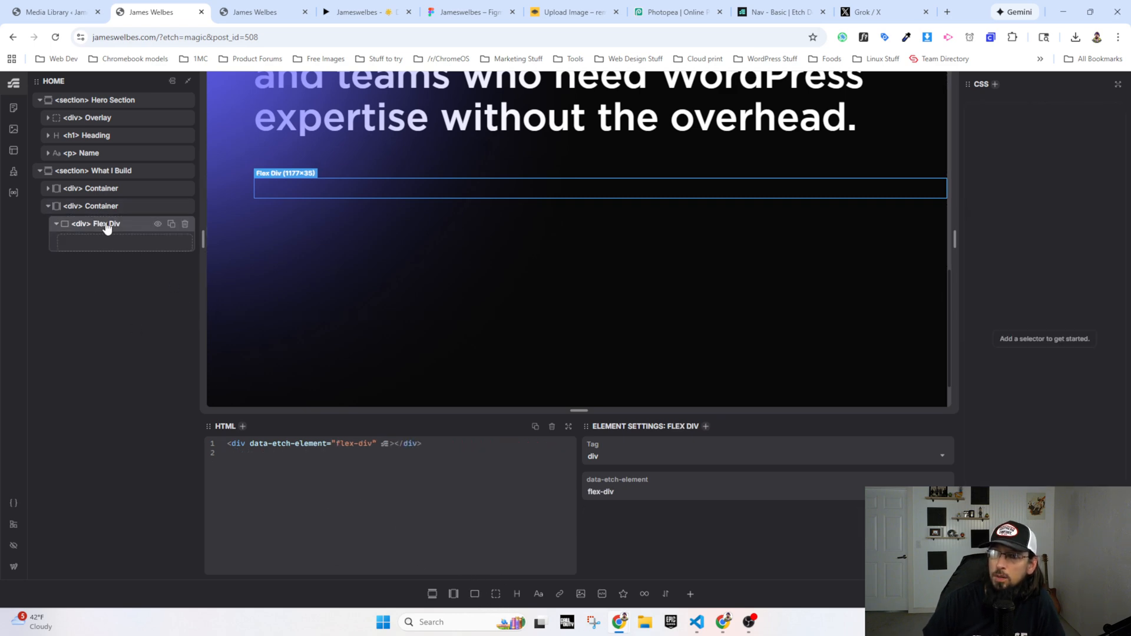
{"action": "left_click", "coordinate": [580, 594]}
{"action": "left_click", "coordinate": [517, 595]}
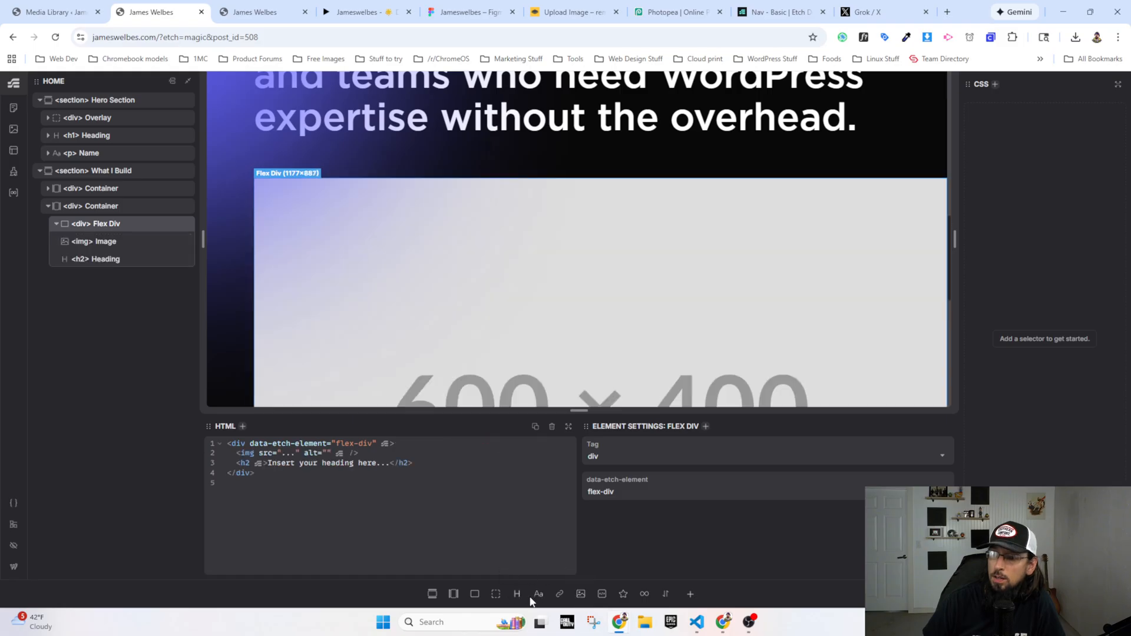
{"action": "left_click", "coordinate": [538, 595]}
Step: Wrap the image in a div and change the wrapper's tag to figure
{"action": "right_click", "coordinate": [101, 243]}
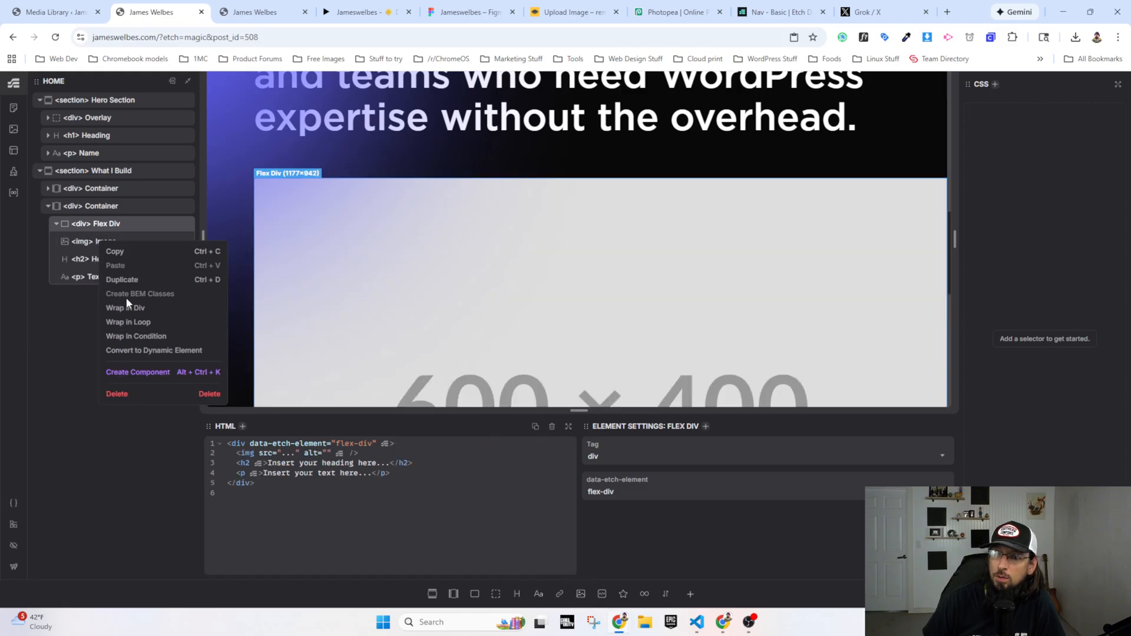
{"action": "left_click", "coordinate": [132, 312]}
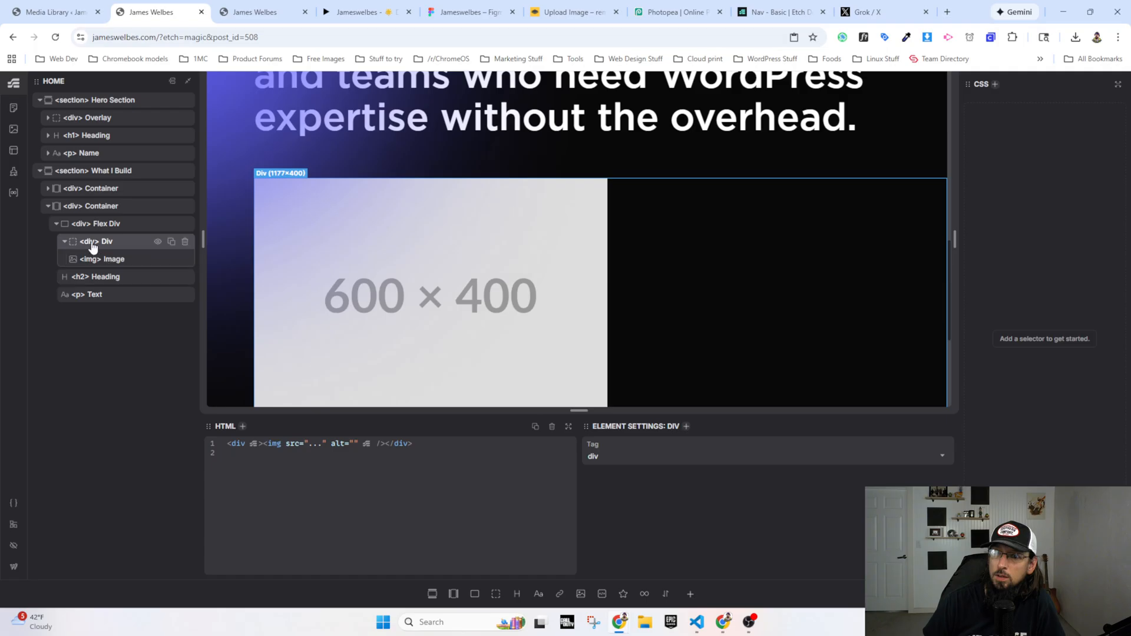
{"action": "double_click", "coordinate": [93, 241]}
{"action": "type", "text": "figure"}
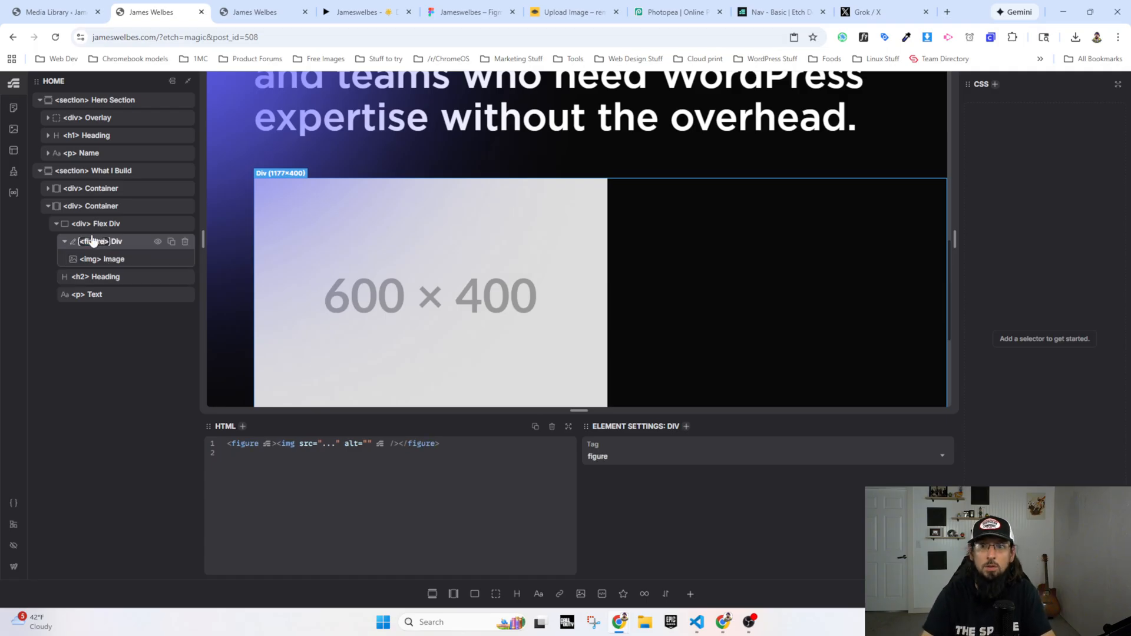
Step: Rename the flex div as Card and the figure wrapper as Figure in the element structure
{"action": "left_click", "coordinate": [103, 230]}
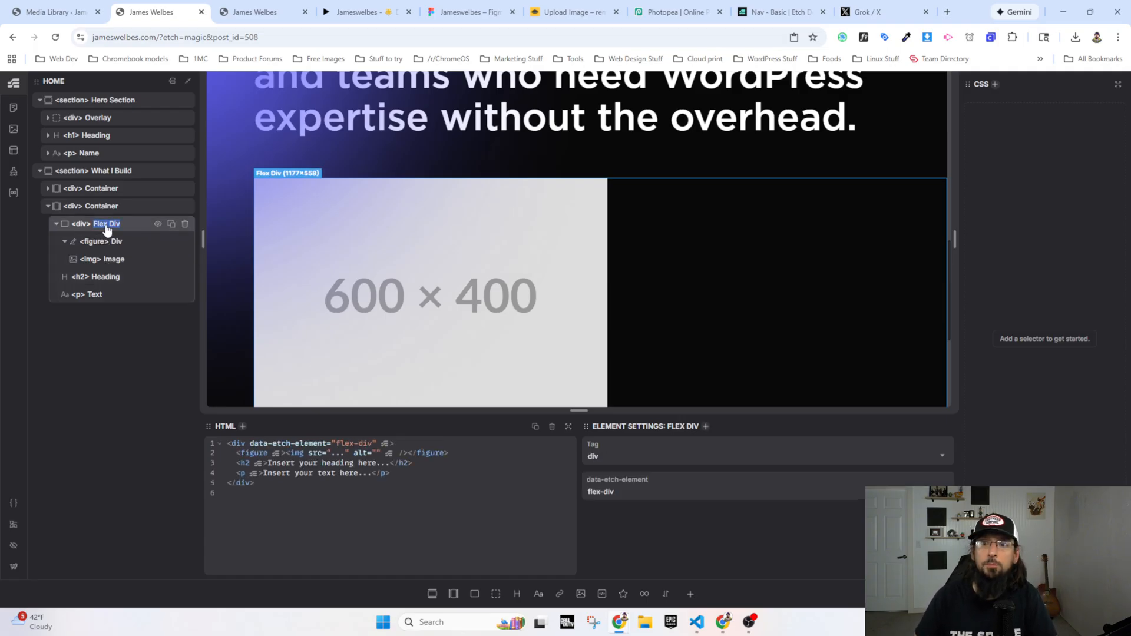
{"action": "double_click", "coordinate": [106, 224]}
{"action": "type", "text": "Card"}
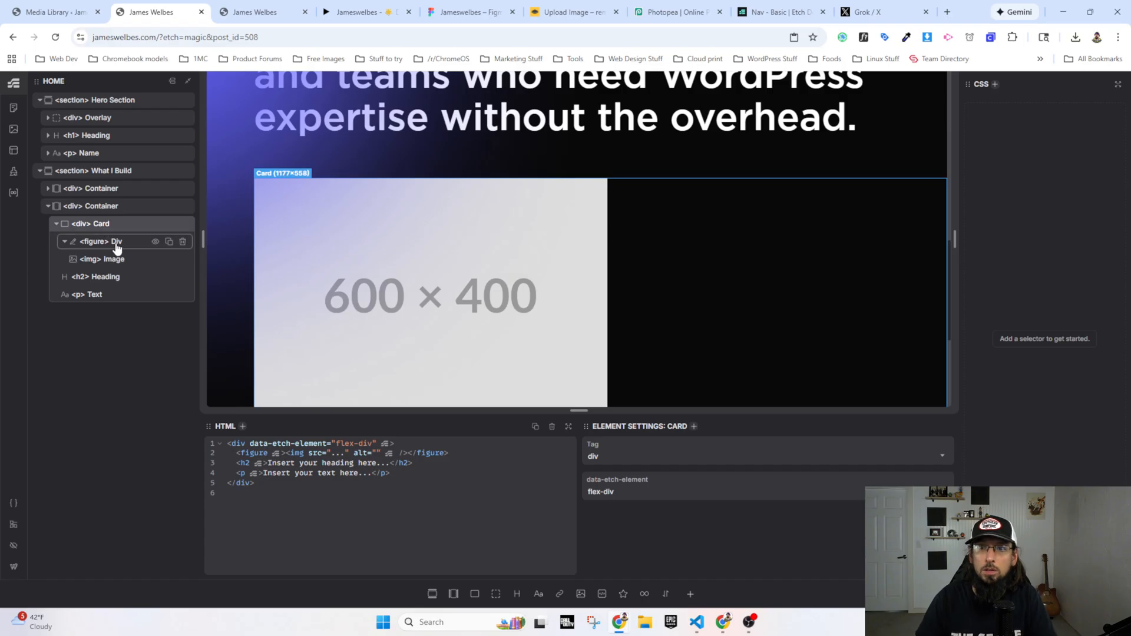
{"action": "left_click", "coordinate": [116, 245]}
{"action": "double_click", "coordinate": [117, 246]}
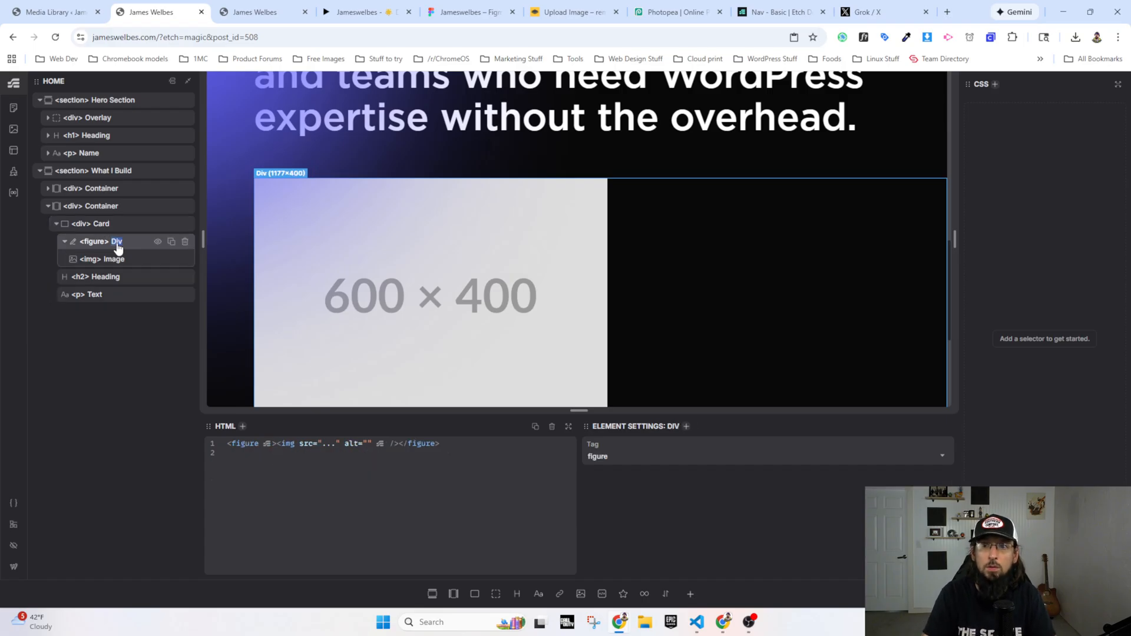
{"action": "type", "text": "Figure"}
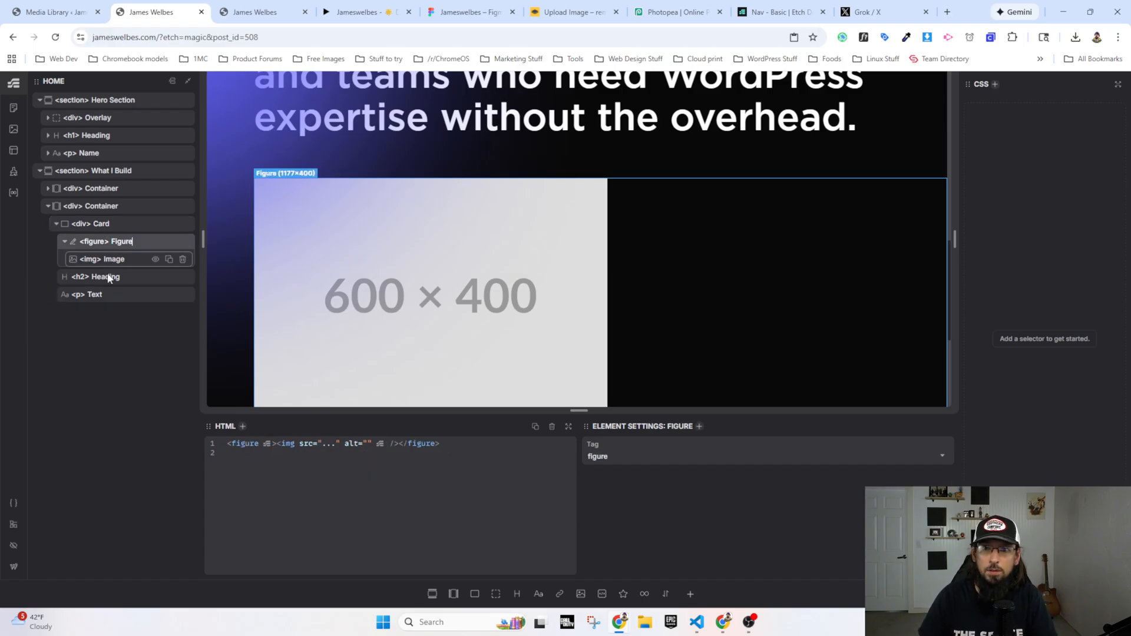
Step: Rename the container that holds the card as Card Container
{"action": "double_click", "coordinate": [94, 295]}
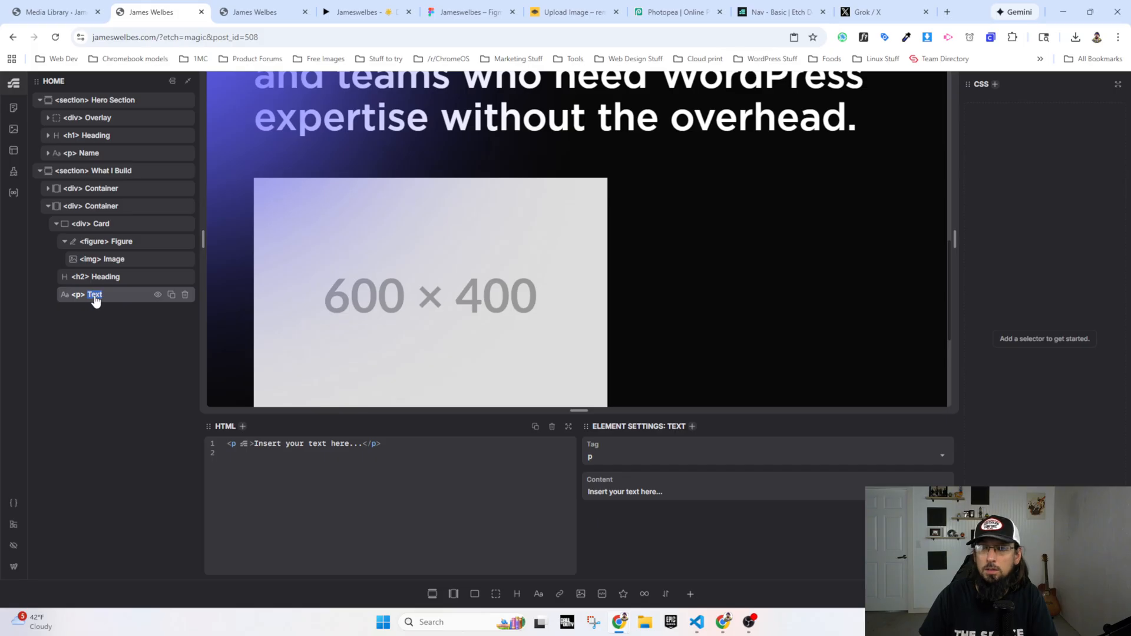
{"action": "left_click", "coordinate": [92, 207]}
{"action": "double_click", "coordinate": [108, 211]}
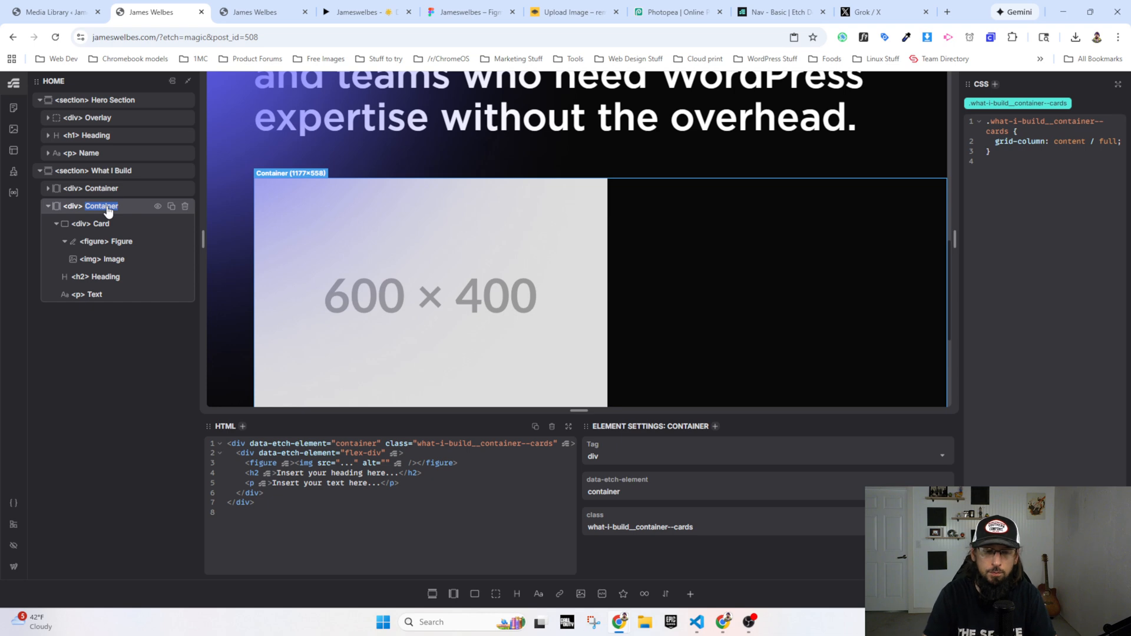
{"action": "type", "text": "Card"}
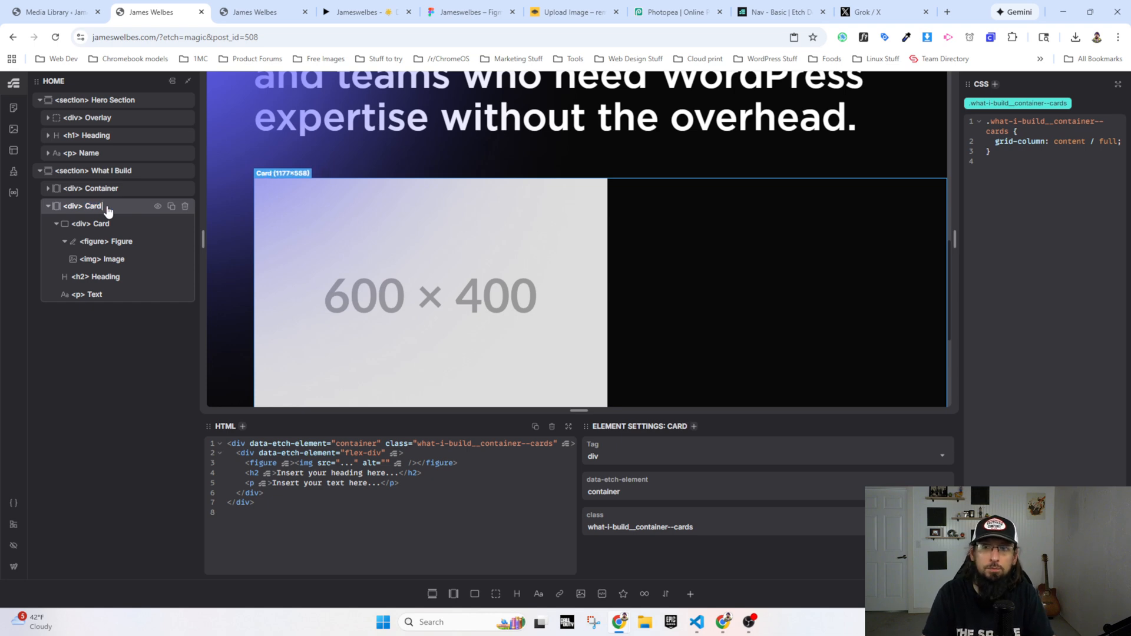
{"action": "type", "text": " Container"}
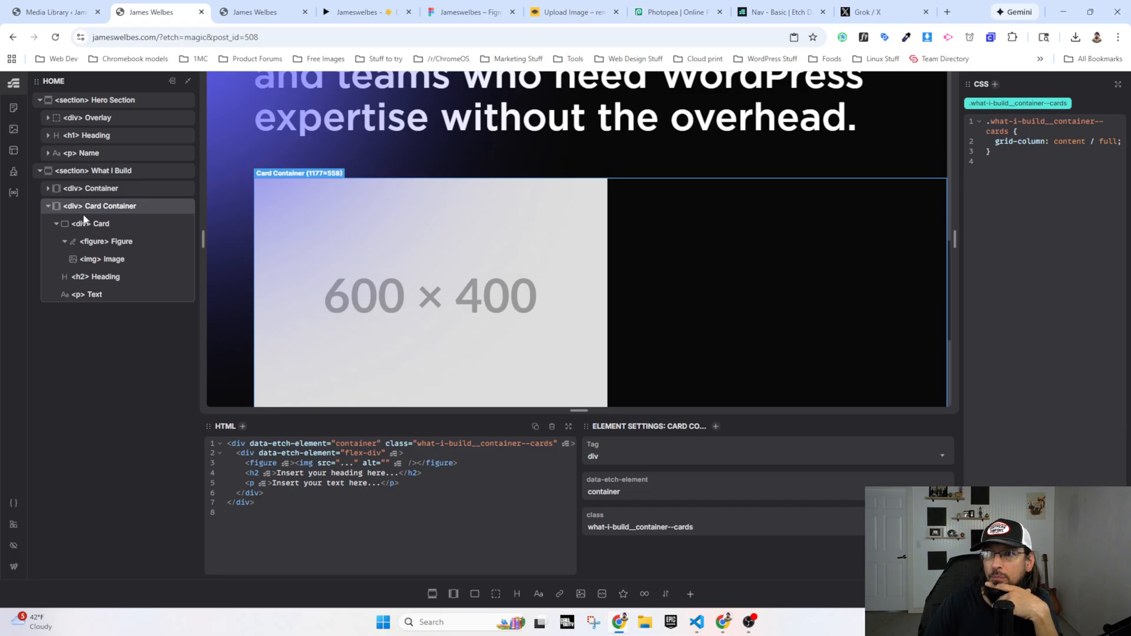
Step: Change the Card Container's class to what-i-build__card-container in its HTML
{"action": "double_click", "coordinate": [484, 443]}
{"action": "type", "text": "card-con"}
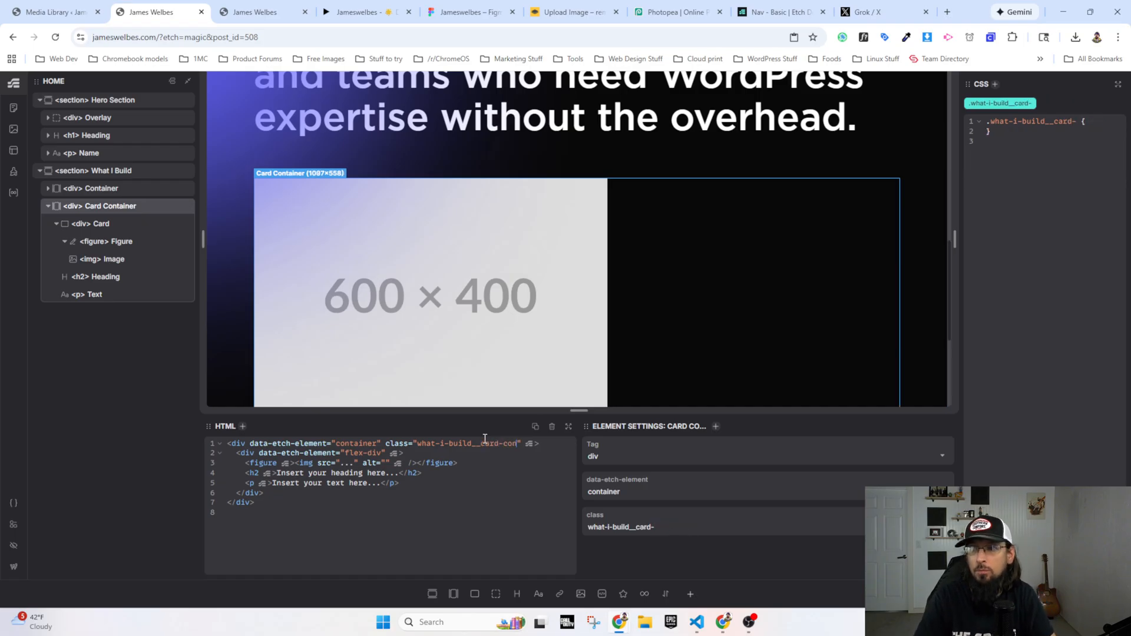
{"action": "type", "text": "tainer"}
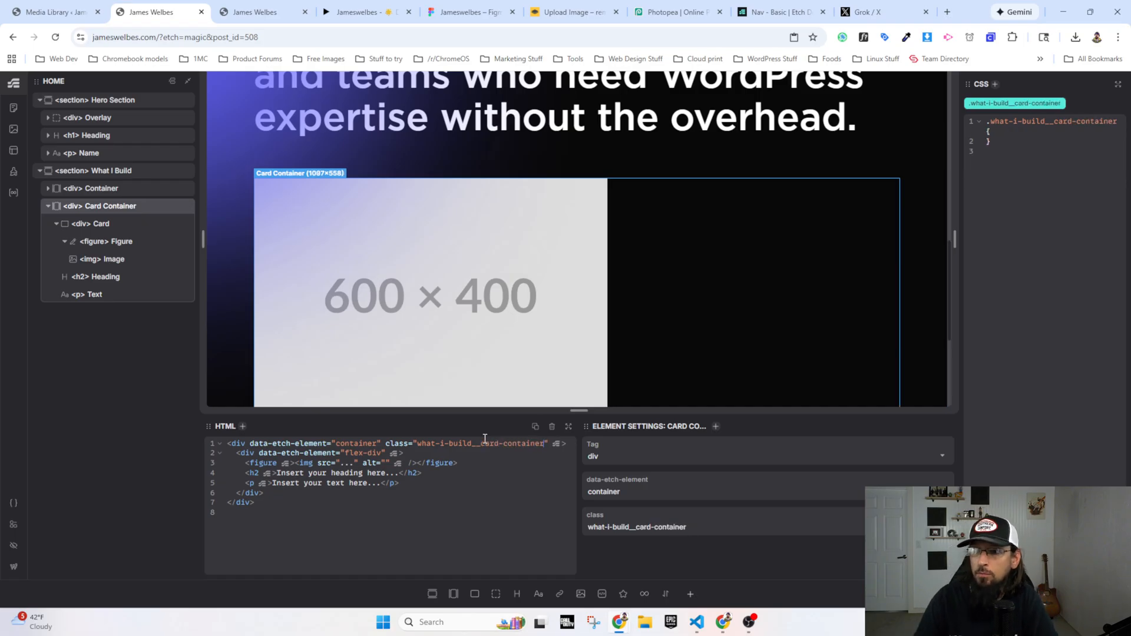
Step: Add grid-column: content / full to the .what-i-build__card-container rule
{"action": "left_click", "coordinate": [1009, 130]}
{"action": "key", "text": "Return"}
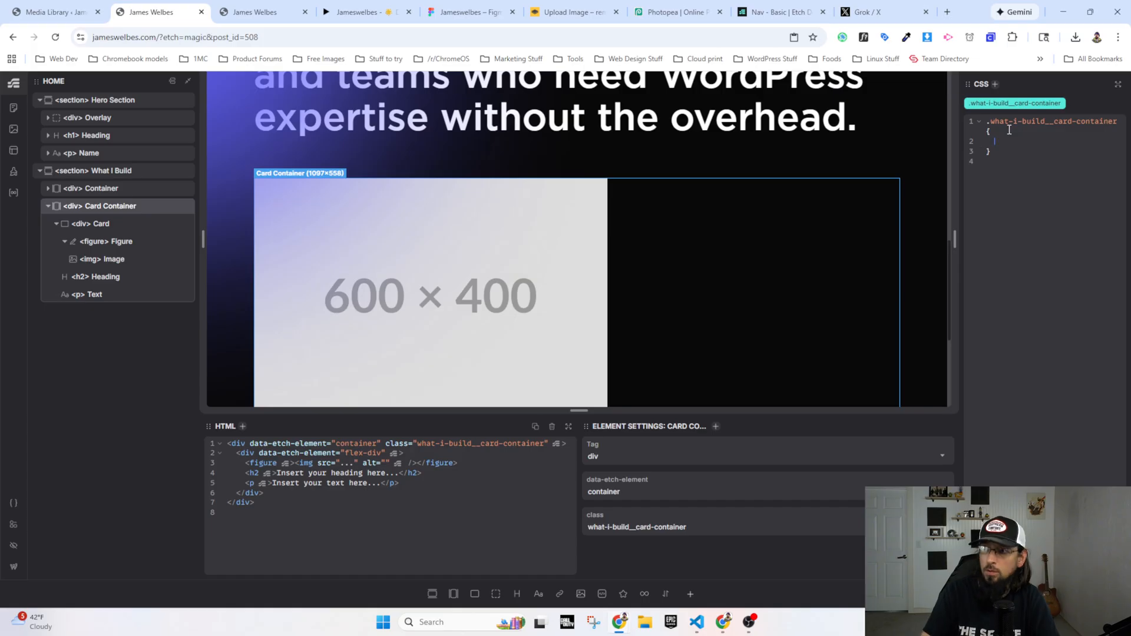
{"action": "type", "text": "grid-column"}
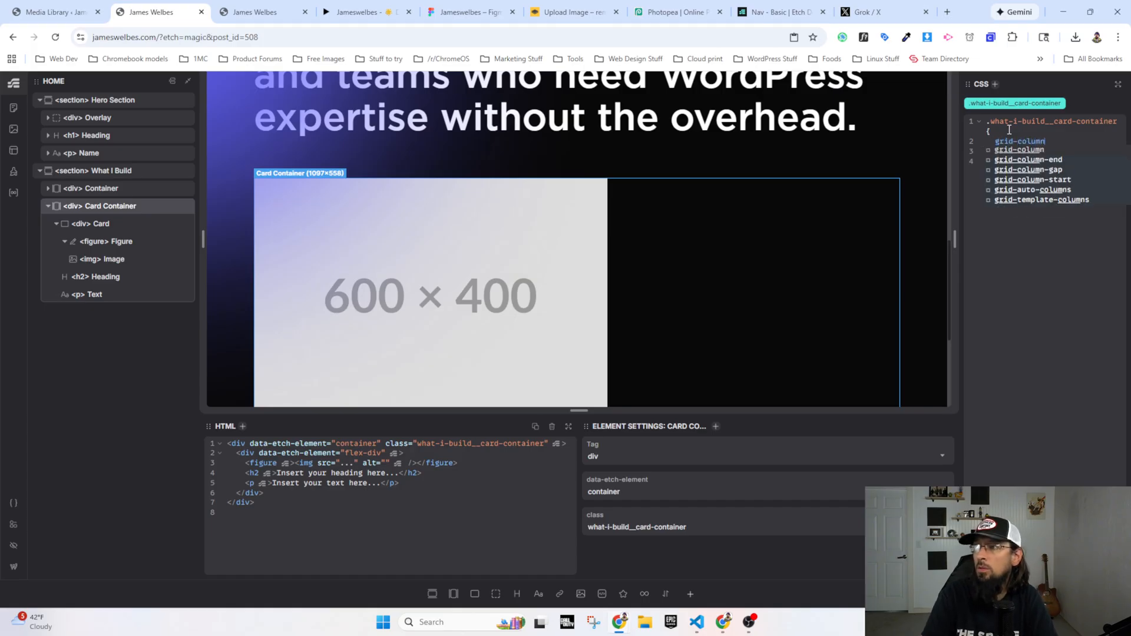
{"action": "type", "text": ": content / full;"}
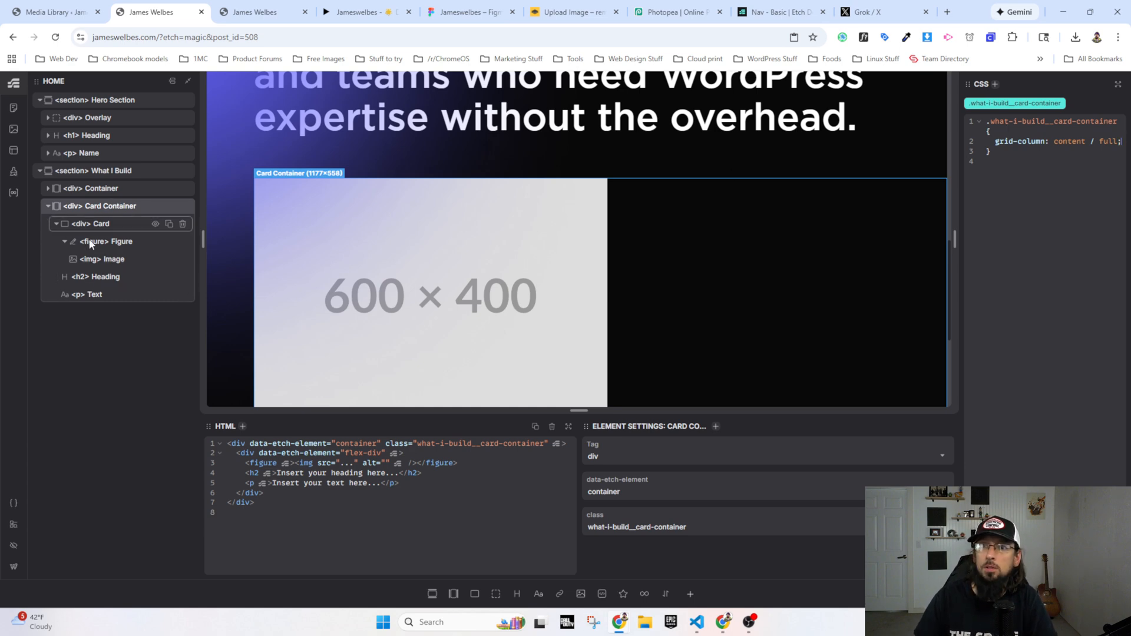
Step: Create BEM classes for the Card Container and its nested elements
{"action": "right_click", "coordinate": [104, 209]}
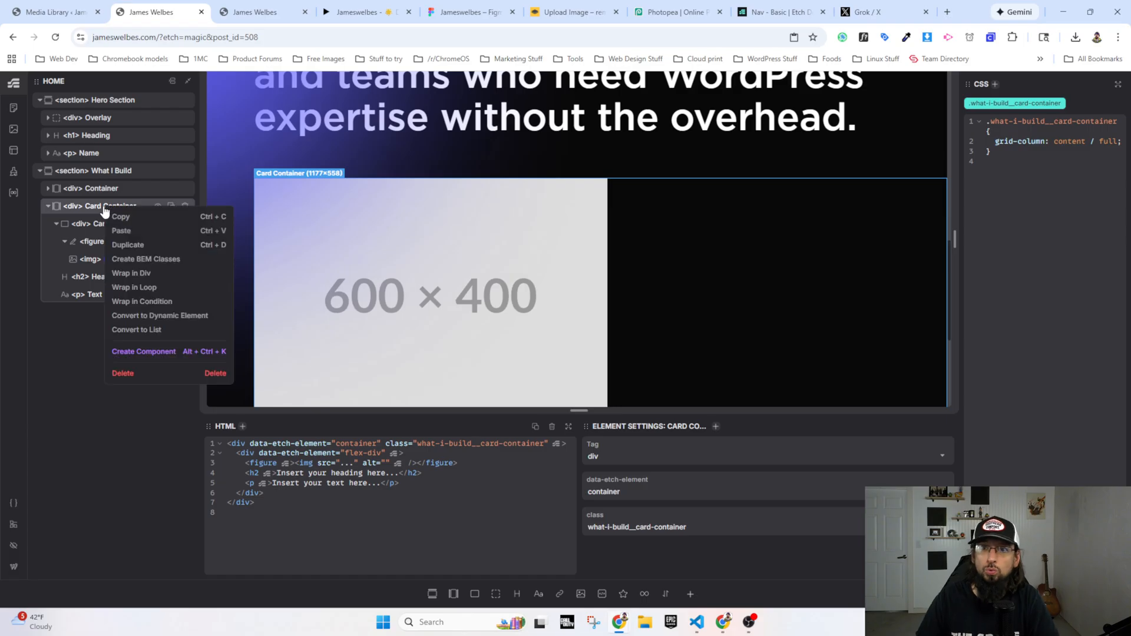
{"action": "left_click", "coordinate": [145, 260]}
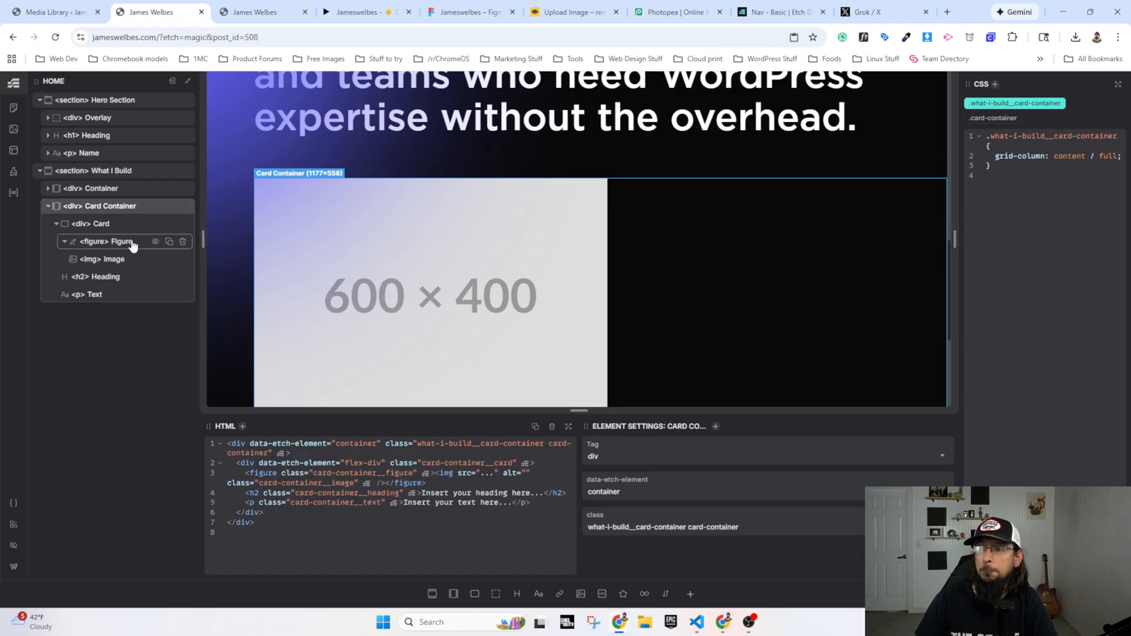
{"action": "scroll", "coordinate": [362, 268], "scroll_direction": "down", "scroll_amount": 4}
{"action": "scroll", "coordinate": [338, 275], "scroll_direction": "up", "scroll_amount": 2}
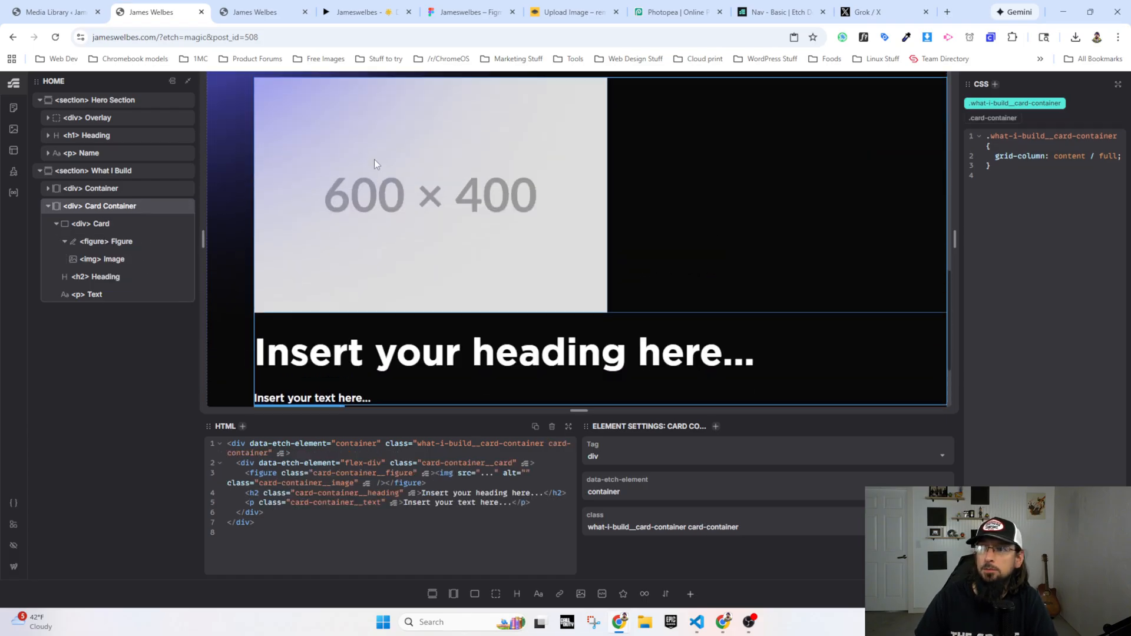
Step: For the card's placeholder image source, upload the tutorial videos, prototype, product leadership and site design images from Downloads to the media library
{"action": "left_click", "coordinate": [374, 159]}
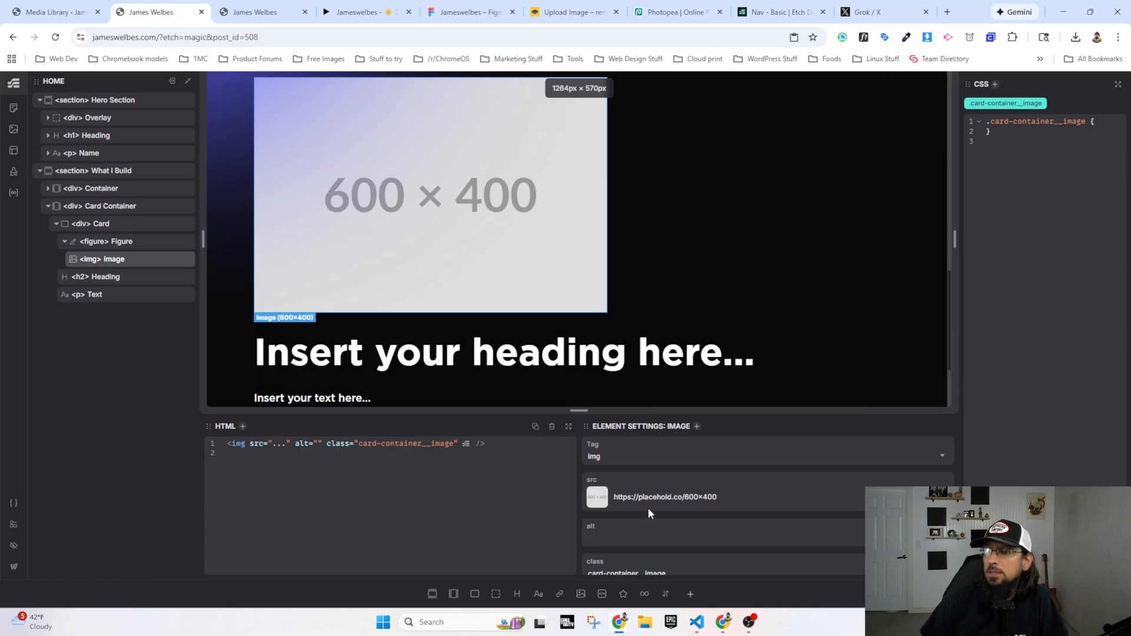
{"action": "double_click", "coordinate": [663, 499]}
{"action": "left_click", "coordinate": [606, 500]}
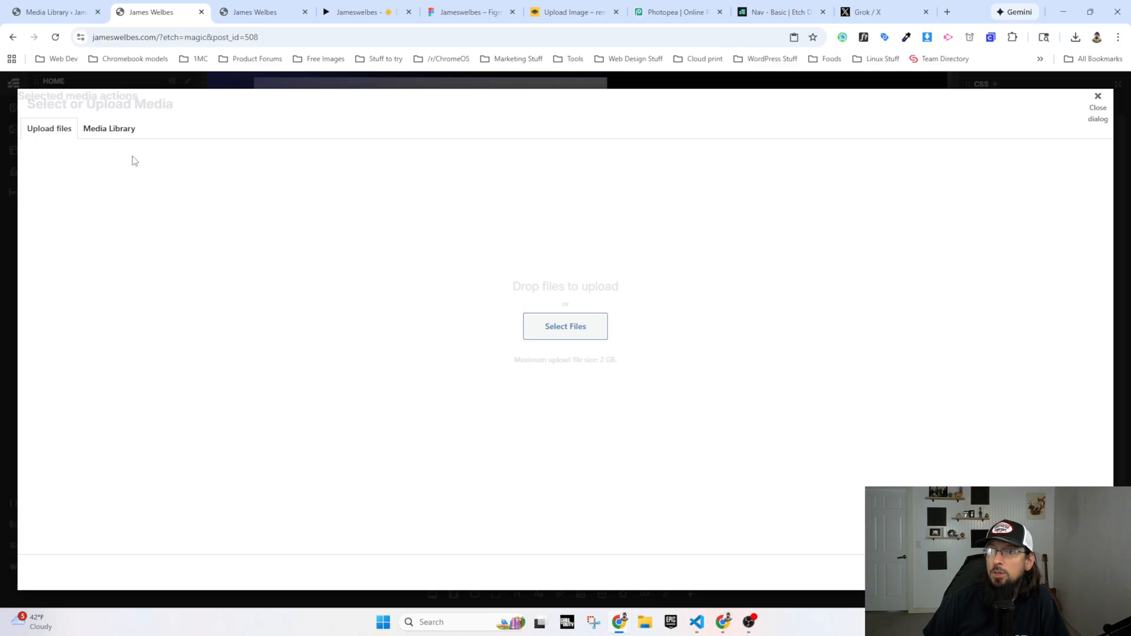
{"action": "left_click", "coordinate": [93, 128]}
{"action": "left_click", "coordinate": [50, 129]}
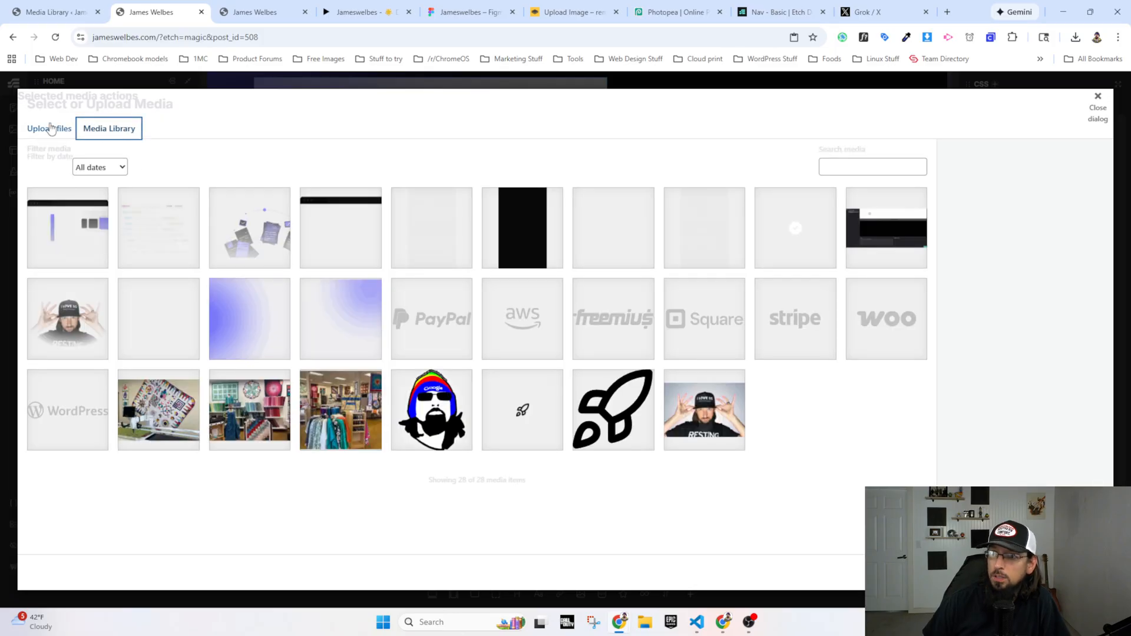
{"action": "left_click", "coordinate": [554, 321]}
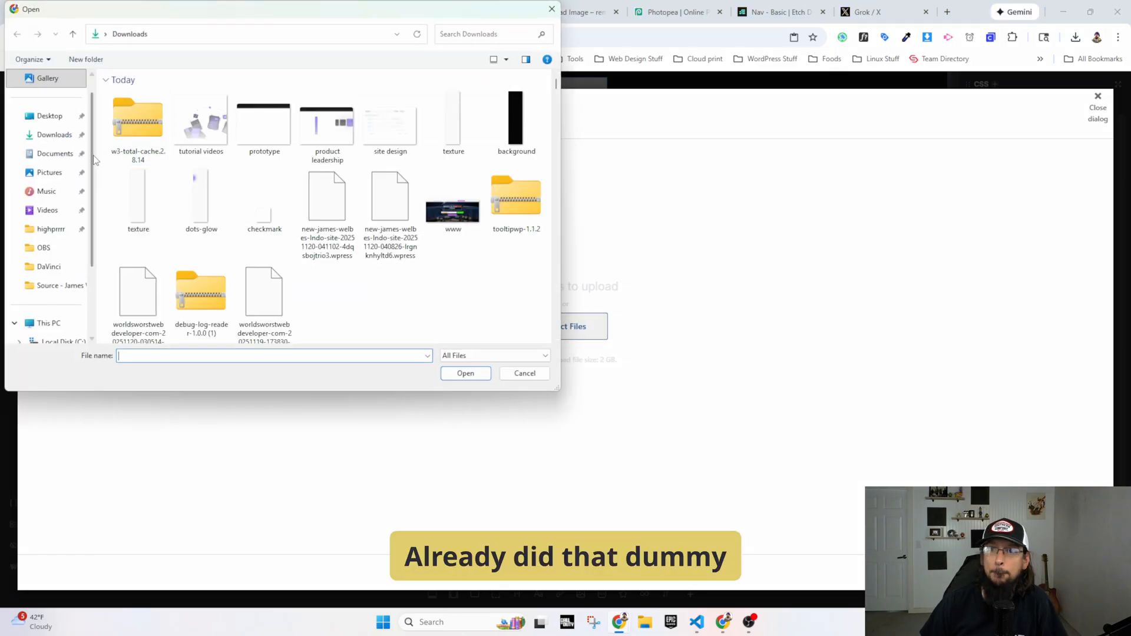
{"action": "left_click", "coordinate": [224, 130]}
{"action": "left_click", "coordinate": [387, 120], "text": "shift"}
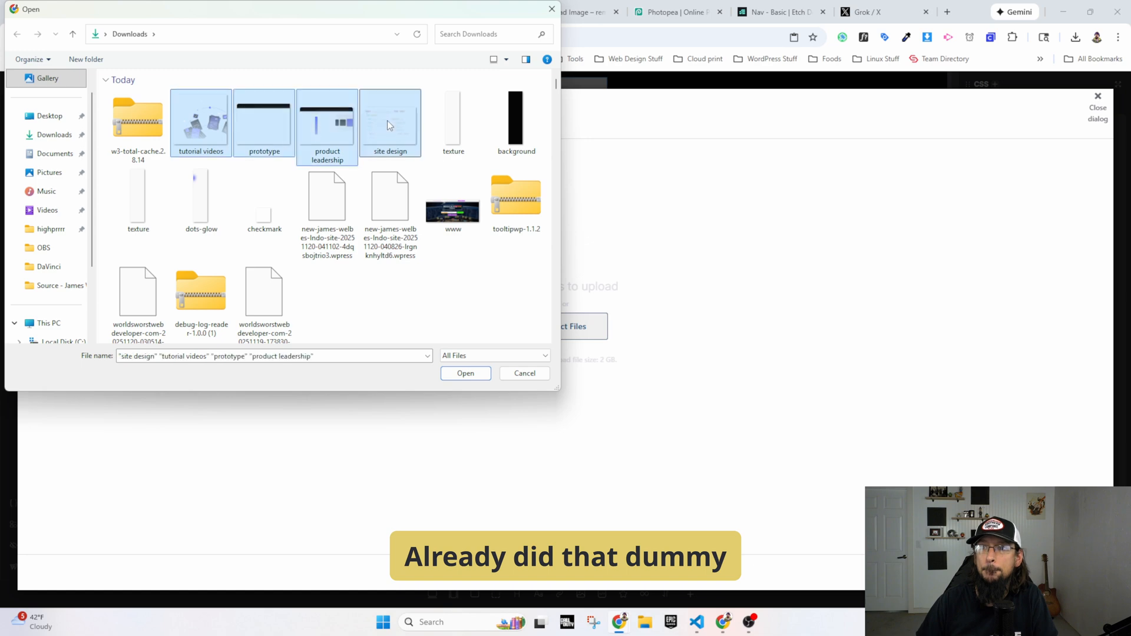
{"action": "left_click", "coordinate": [465, 373]}
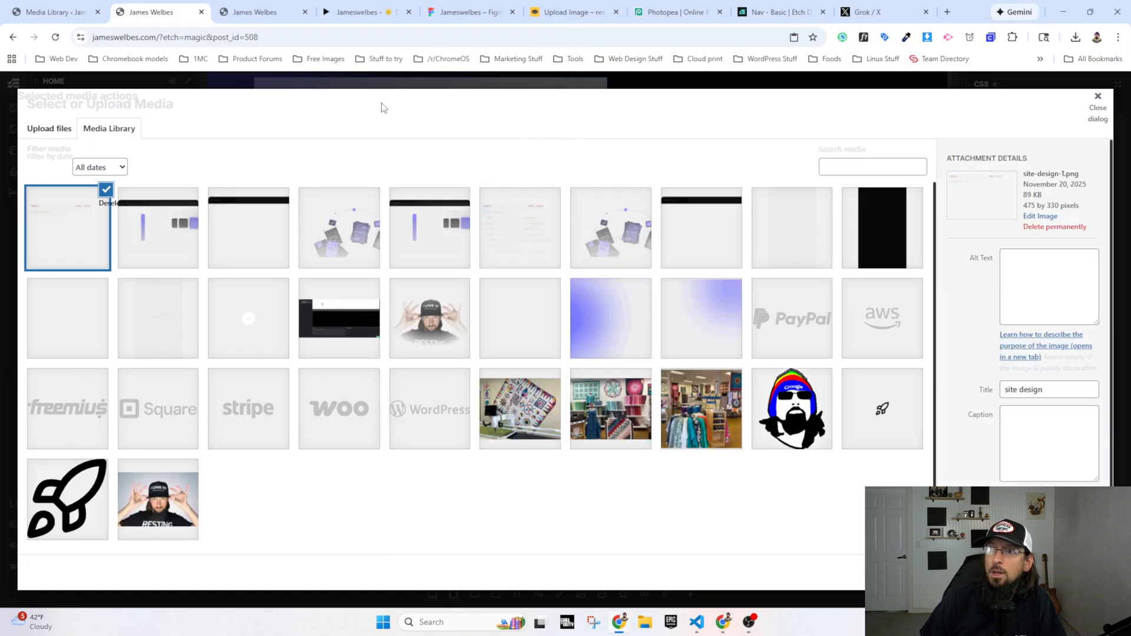
Step: Set the card image's source to the uploaded site-design-1.png after checking the card images in the Figma prototype
{"action": "left_click", "coordinate": [370, 16]}
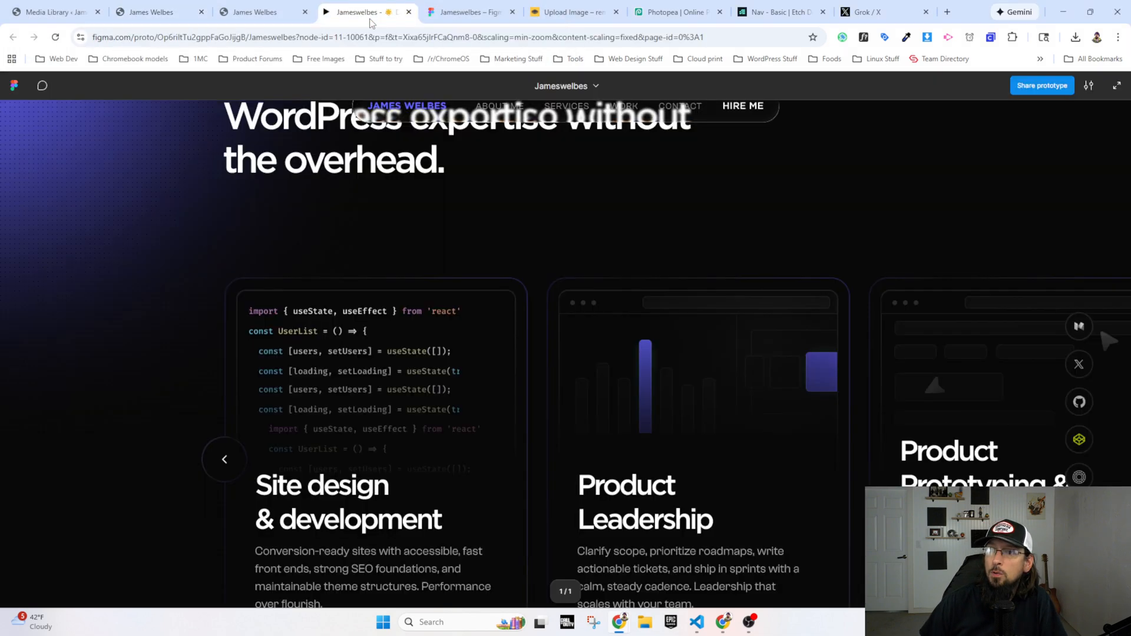
{"action": "left_click", "coordinate": [144, 15]}
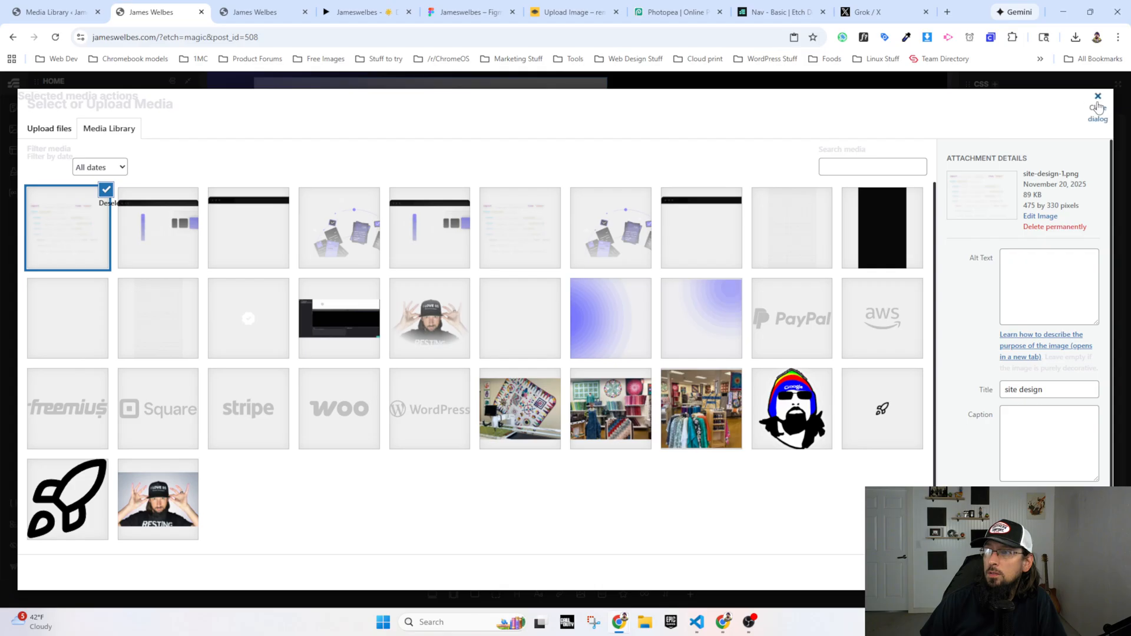
{"action": "left_click", "coordinate": [60, 244]}
{"action": "left_click", "coordinate": [59, 243]}
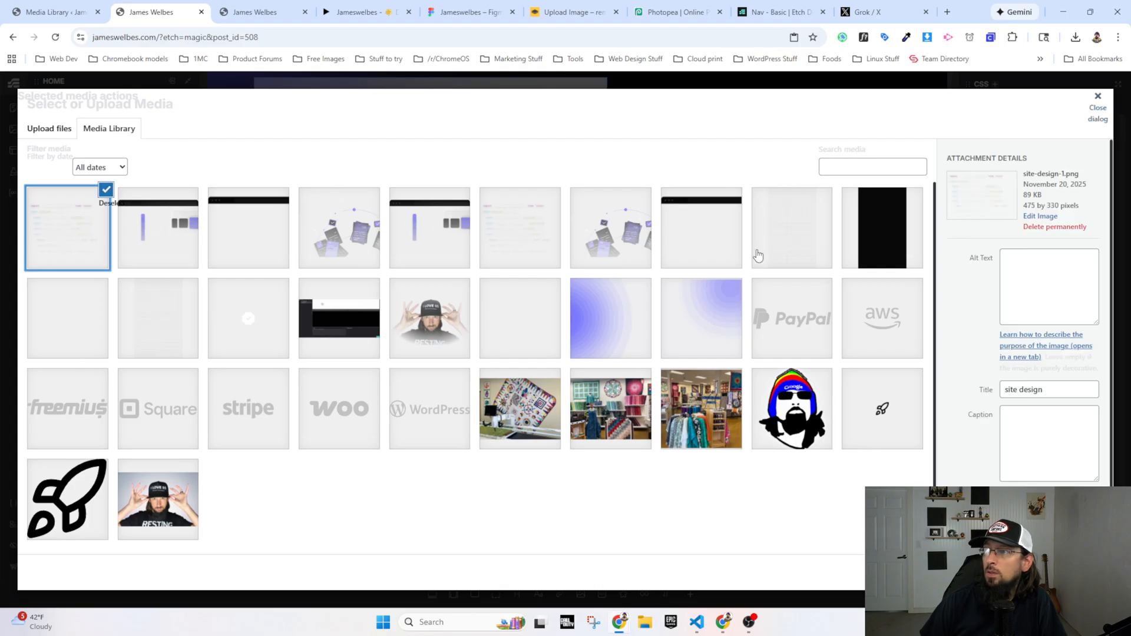
{"action": "scroll", "coordinate": [1036, 356], "scroll_direction": "down", "scroll_amount": 2}
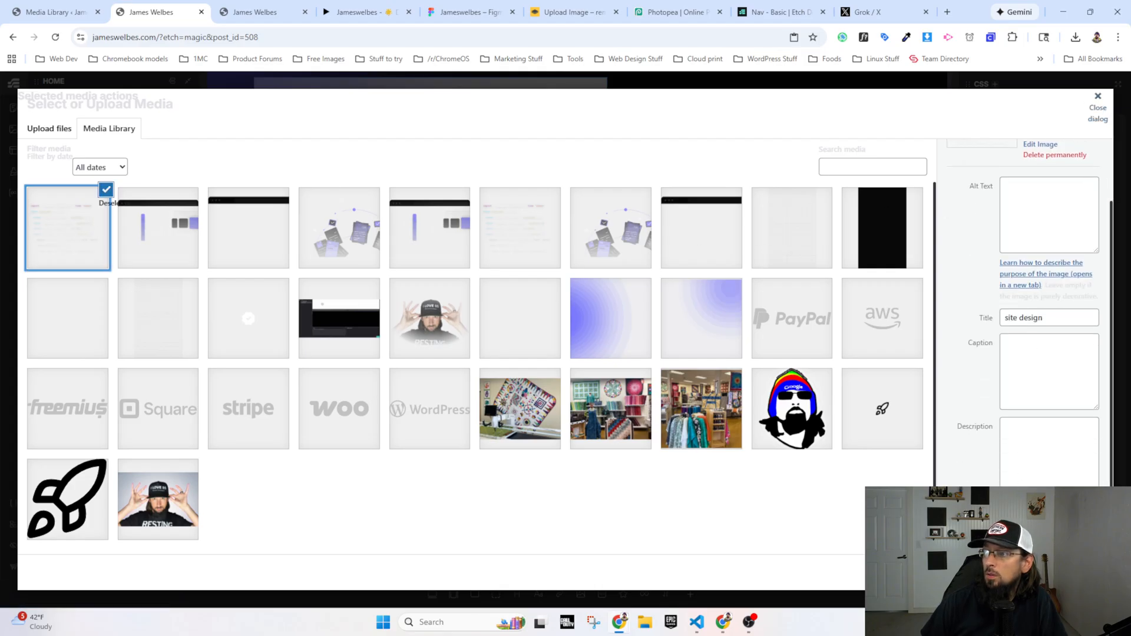
{"action": "left_click", "coordinate": [1099, 107]}
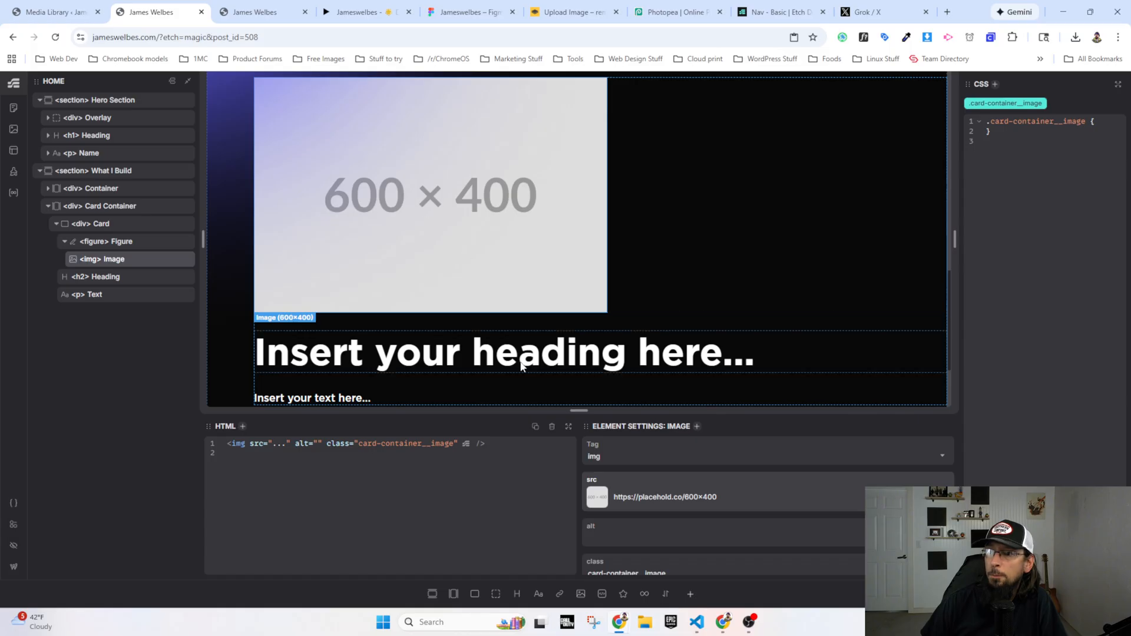
{"action": "triple_click", "coordinate": [646, 496]}
{"action": "type", "text": "https://jameswelbes.com/wp-content/uploads/2025/11/site-design-1.png"}
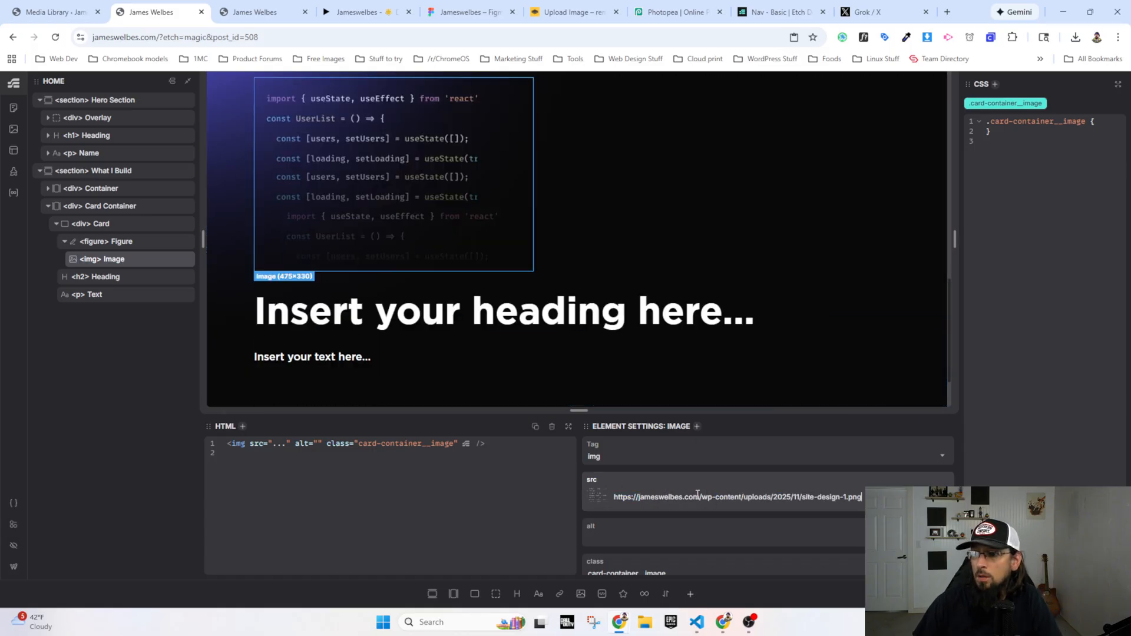
Step: Remove the domain from the card image's source so it reads /wp-content/uploads/2025/11/site-design-1.png
{"action": "left_click_drag", "start_coordinate": [665, 497], "coordinate": [610, 496]}
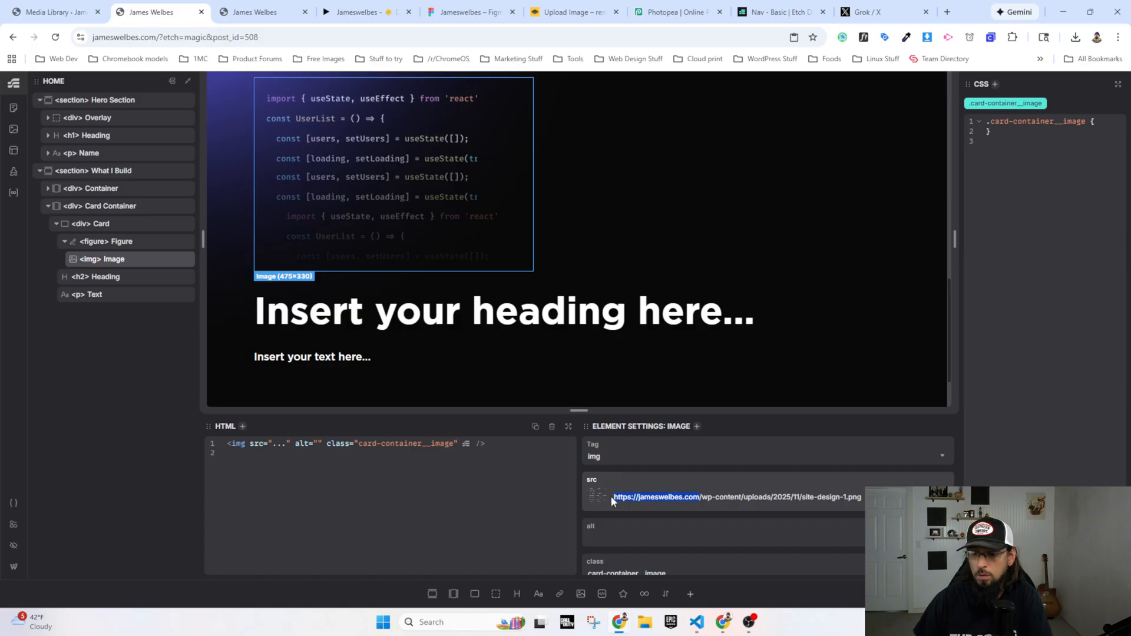
{"action": "key", "text": "BackSpace"}
{"action": "scroll", "coordinate": [426, 334], "scroll_direction": "up", "scroll_amount": 3}
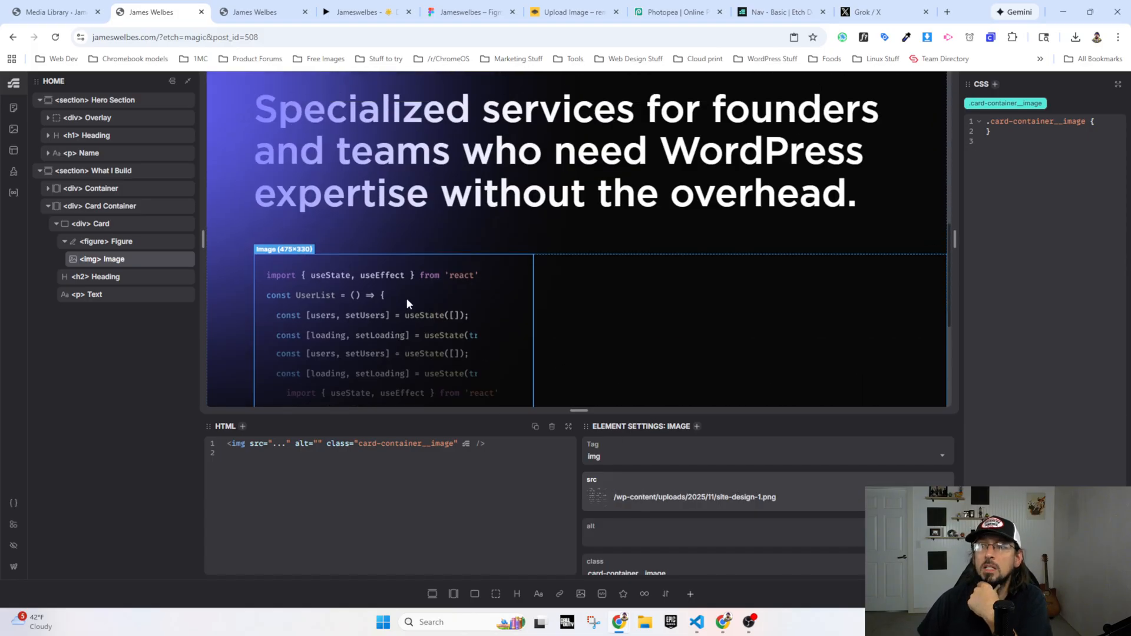
Step: Switch to the Figma design and copy the first service card's heading text, "Site design & development"
{"action": "scroll", "coordinate": [410, 297], "scroll_direction": "down", "scroll_amount": 4}
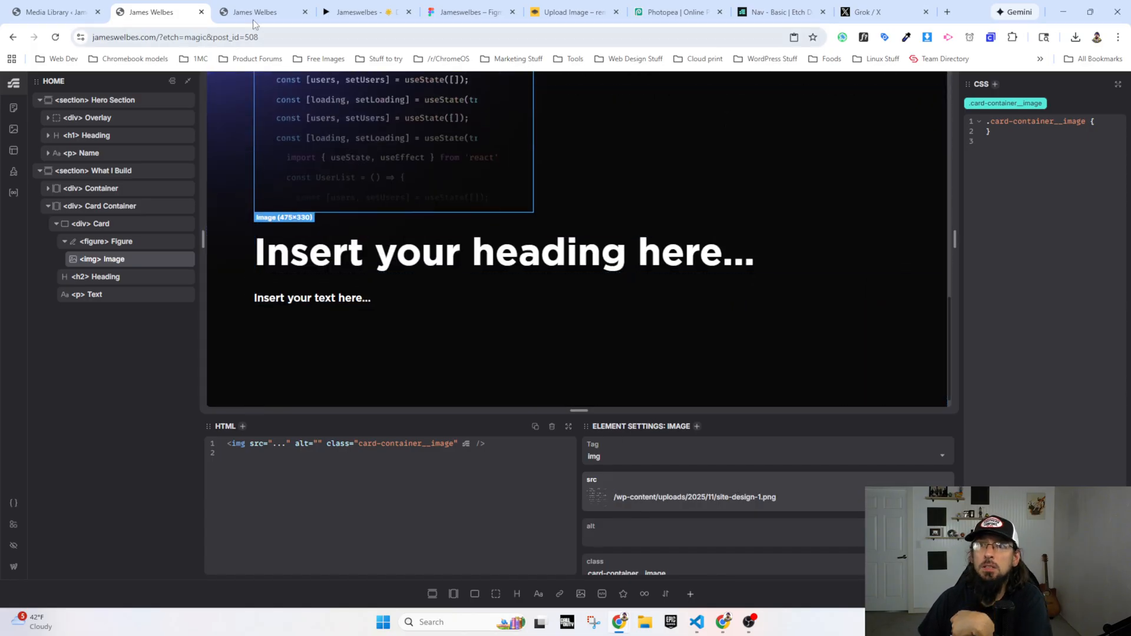
{"action": "left_click", "coordinate": [336, 12]}
{"action": "left_click", "coordinate": [468, 12]}
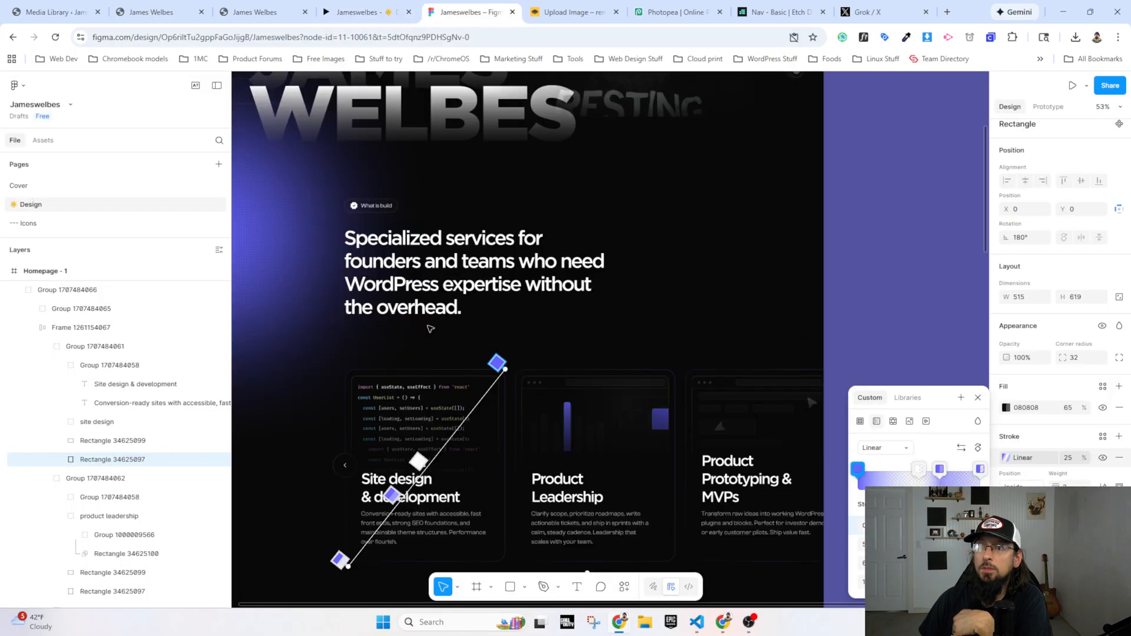
{"action": "scroll", "coordinate": [417, 294], "scroll_direction": "down", "scroll_amount": 3}
{"action": "left_click", "coordinate": [391, 298]}
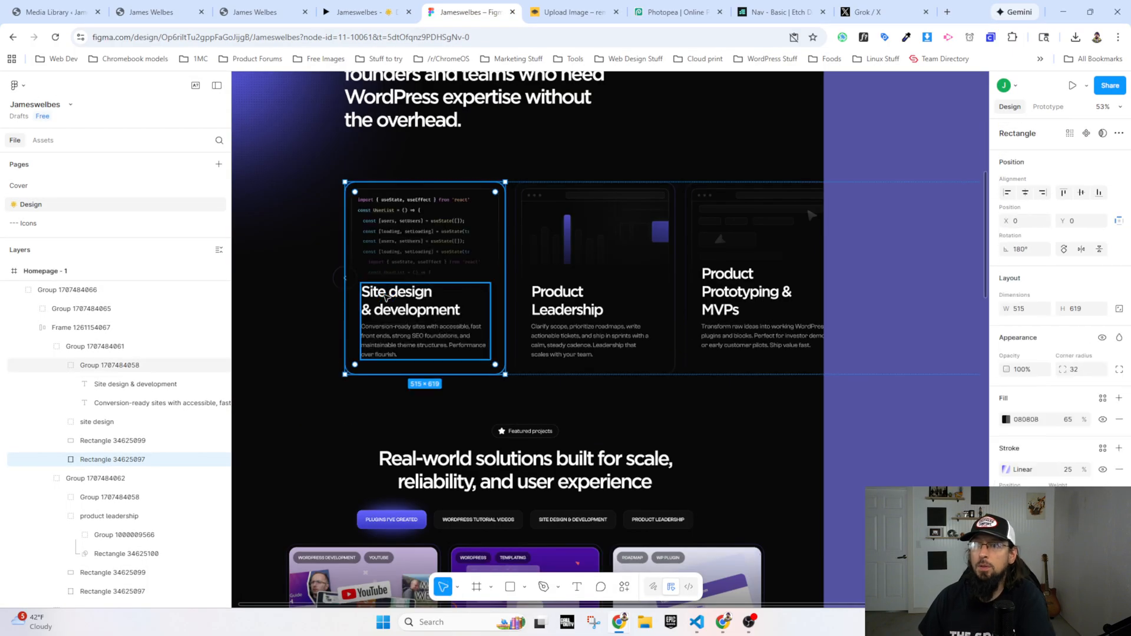
{"action": "double_click", "coordinate": [390, 298]}
{"action": "double_click", "coordinate": [391, 298]}
{"action": "key", "text": "ctrl+c"}
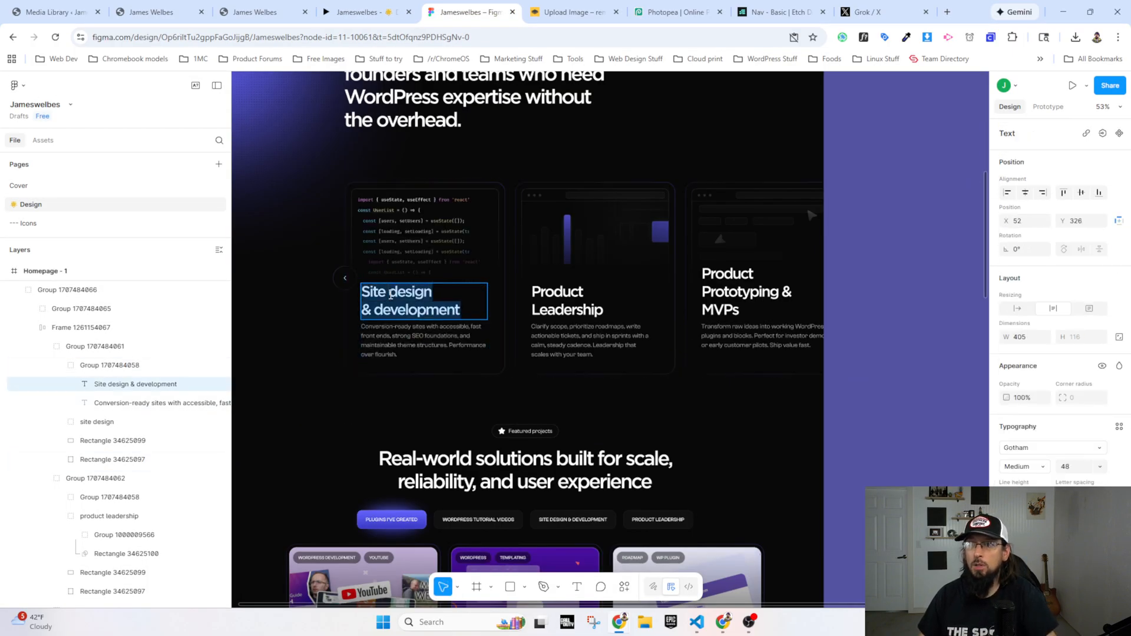
Step: Back in Etch, set the card heading's content to "Site design & development" and change its tag to h3
{"action": "left_click", "coordinate": [158, 12]}
{"action": "left_click", "coordinate": [337, 254]}
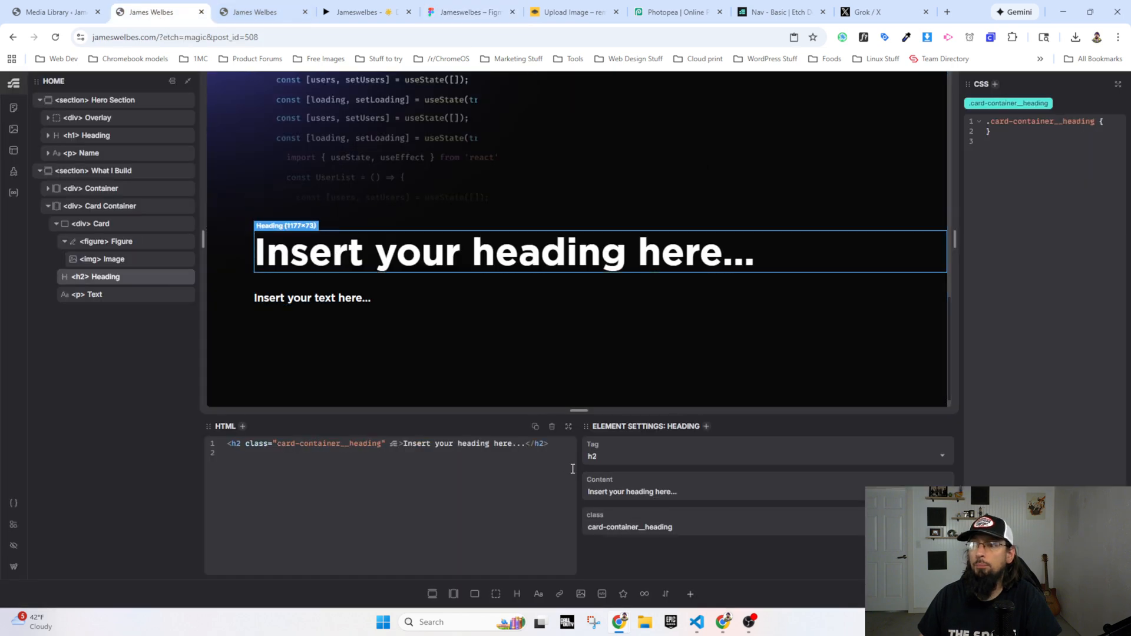
{"action": "left_click", "coordinate": [625, 491]}
{"action": "key", "text": "ctrl+a"}
{"action": "key", "text": "ctrl+v"}
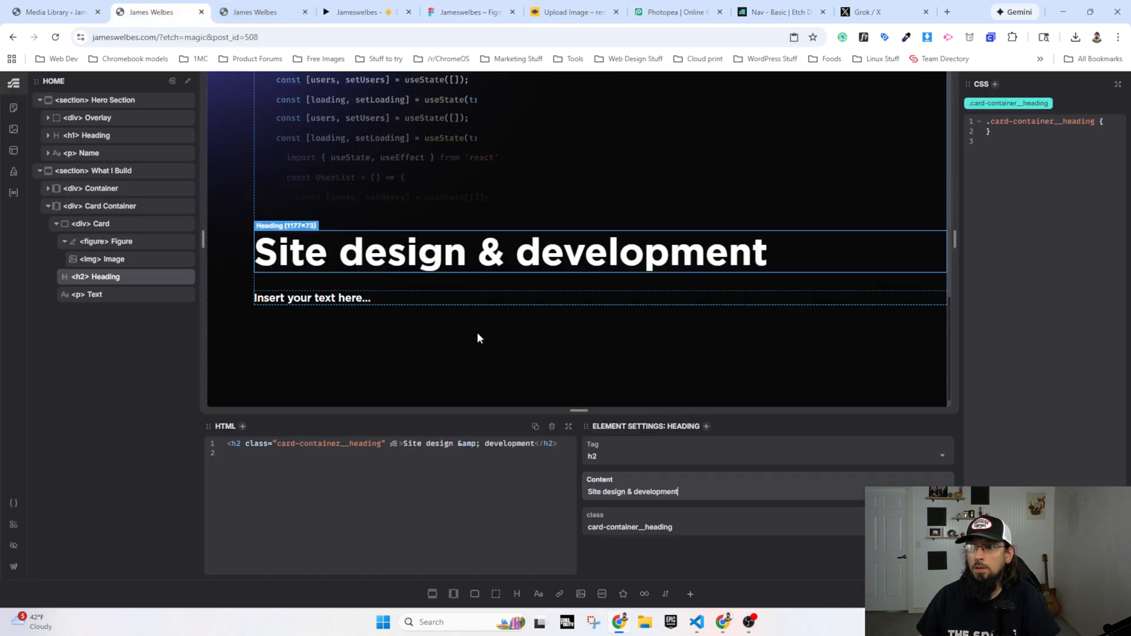
{"action": "left_click", "coordinate": [632, 457]}
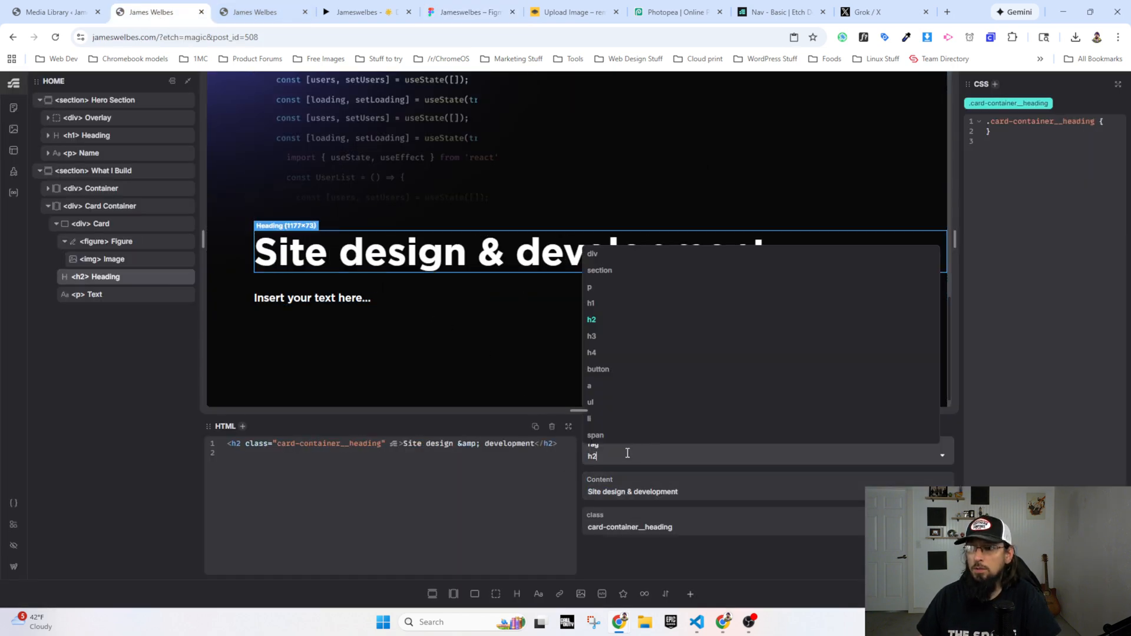
{"action": "left_click", "coordinate": [592, 335]}
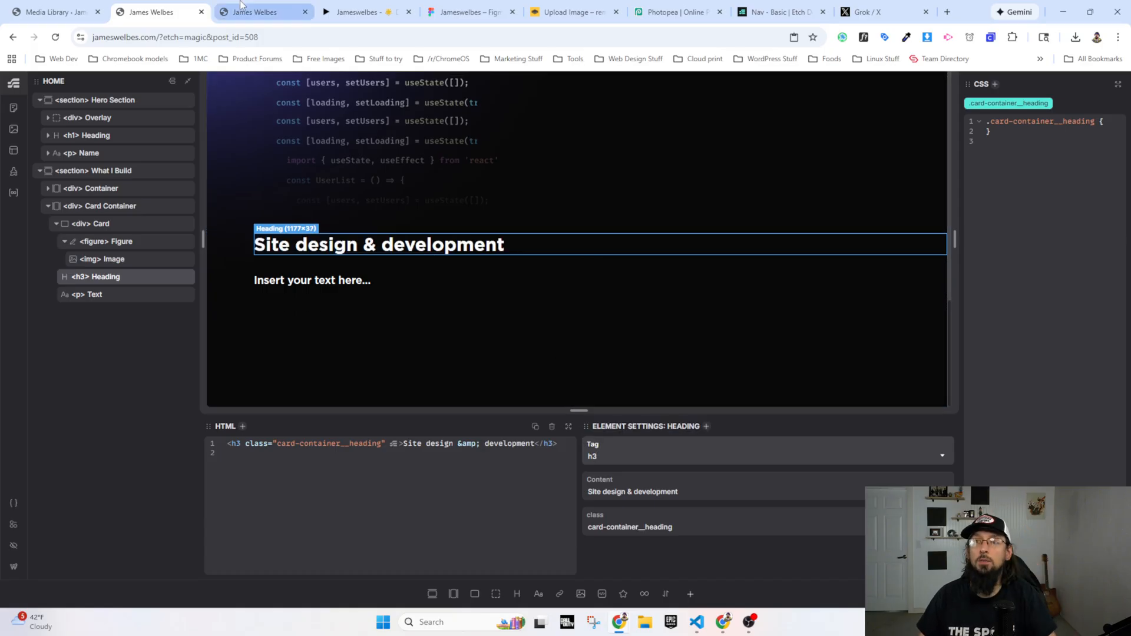
Step: In Figma, copy the description text of the Site design & development card without replacing its Clash Grotesk font
{"action": "left_click", "coordinate": [465, 11]}
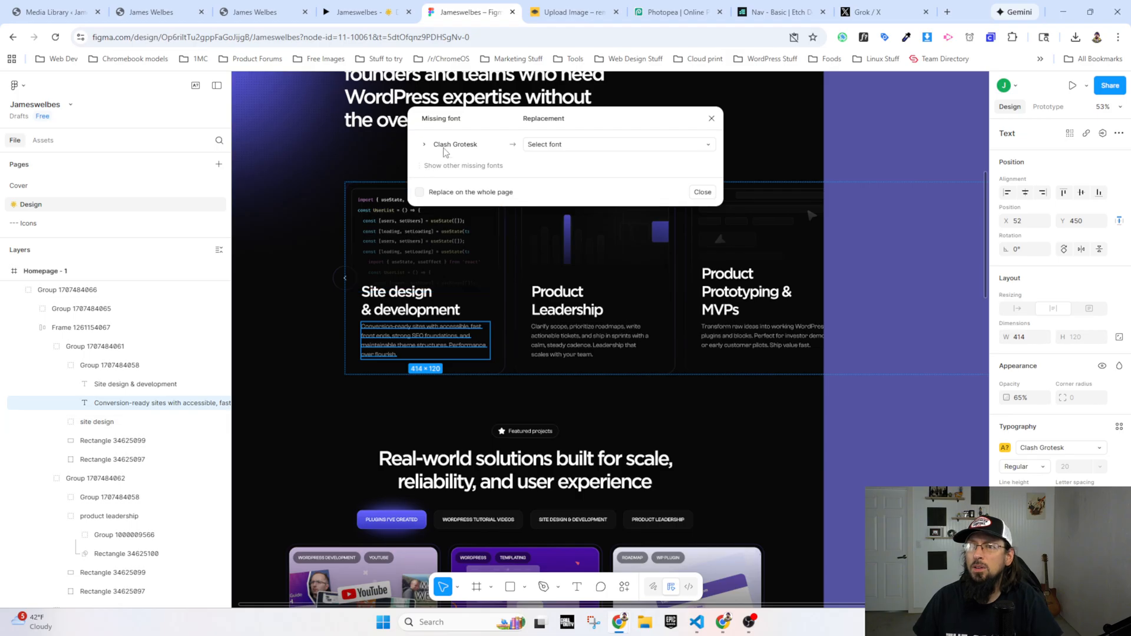
{"action": "left_click", "coordinate": [711, 120]}
{"action": "left_click", "coordinate": [409, 302]}
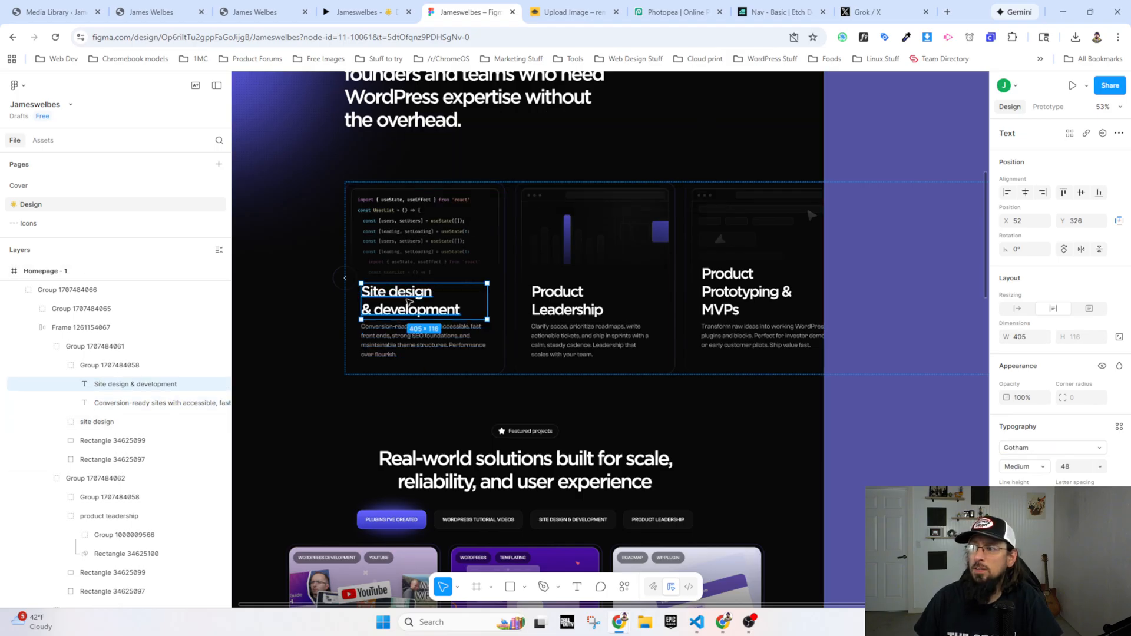
{"action": "left_click", "coordinate": [399, 344]}
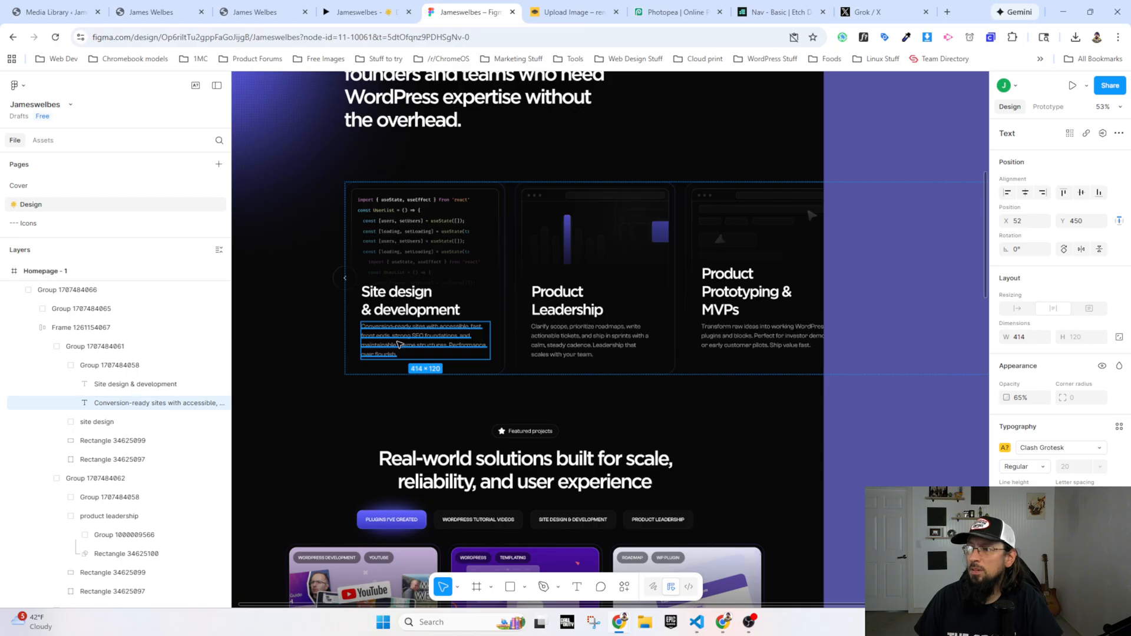
{"action": "double_click", "coordinate": [433, 350]}
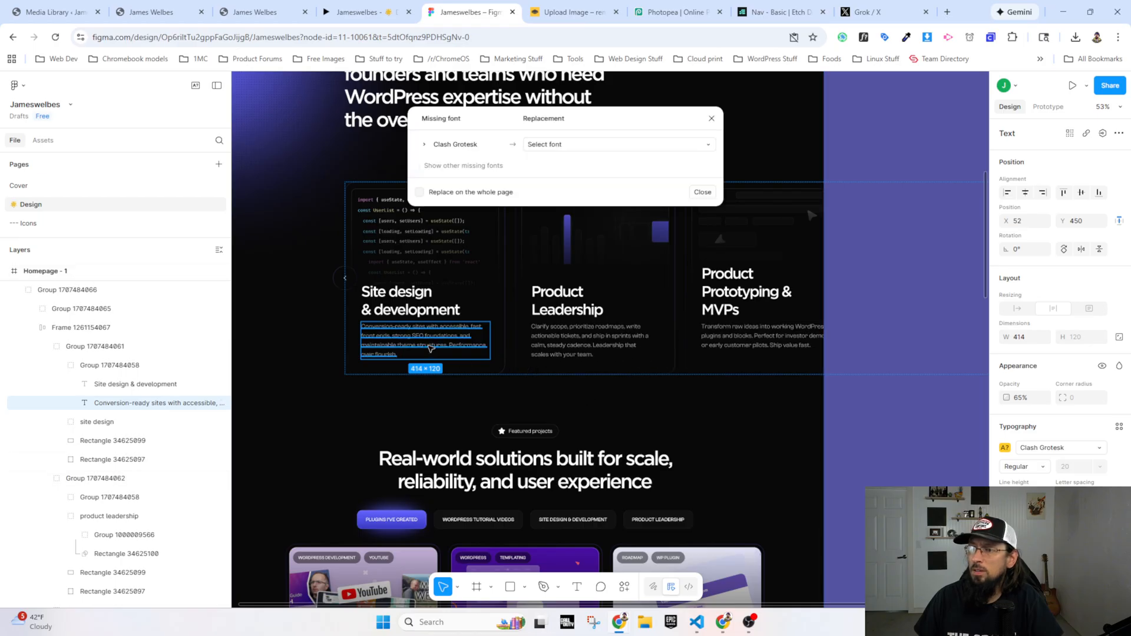
{"action": "left_click", "coordinate": [702, 192]}
{"action": "double_click", "coordinate": [432, 337]}
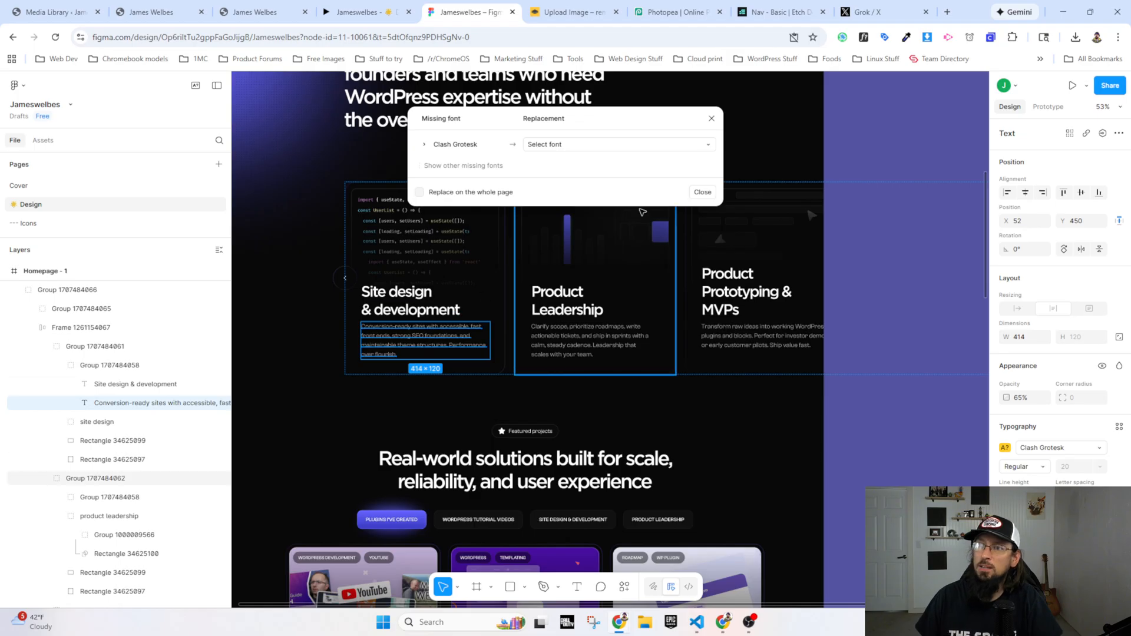
{"action": "left_click", "coordinate": [703, 192]}
{"action": "right_click", "coordinate": [417, 347]}
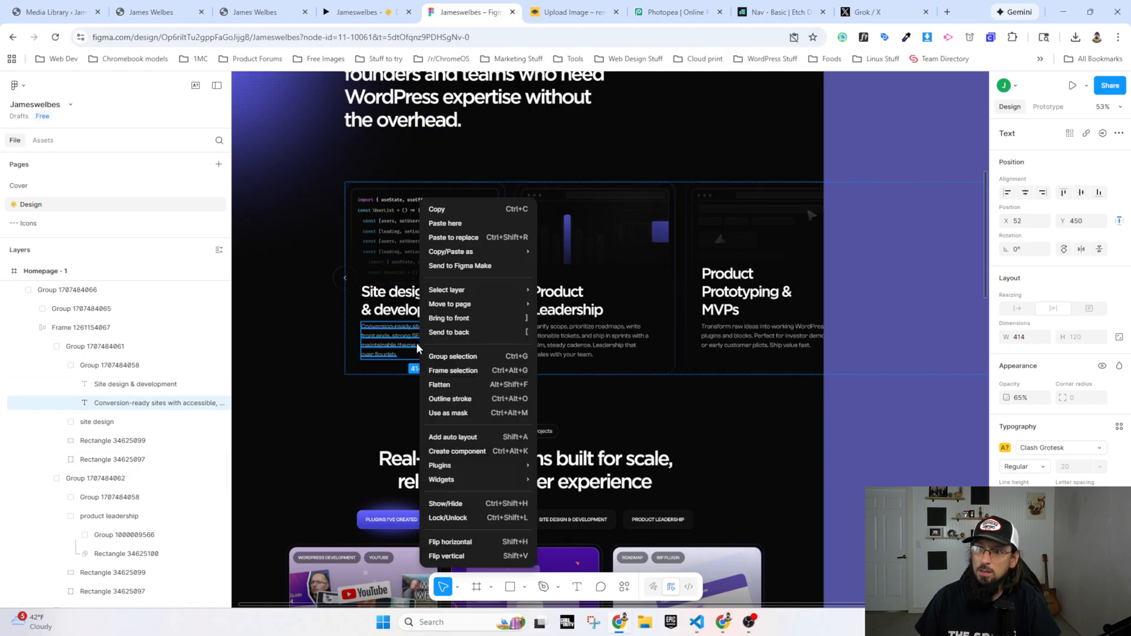
{"action": "left_click", "coordinate": [453, 206]}
Step: In Etch, replace the card's placeholder text with the copied description beginning "Conversion-ready sites with accessible, fast front ends"
{"action": "left_click", "coordinate": [153, 12]}
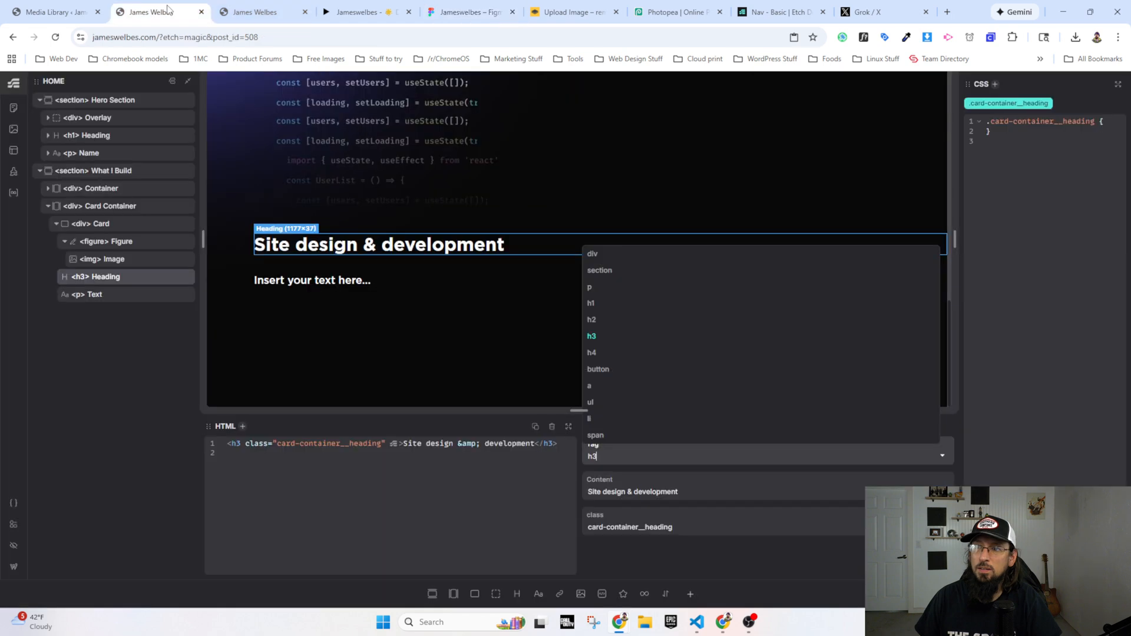
{"action": "left_click", "coordinate": [385, 281]}
{"action": "left_click", "coordinate": [616, 493]}
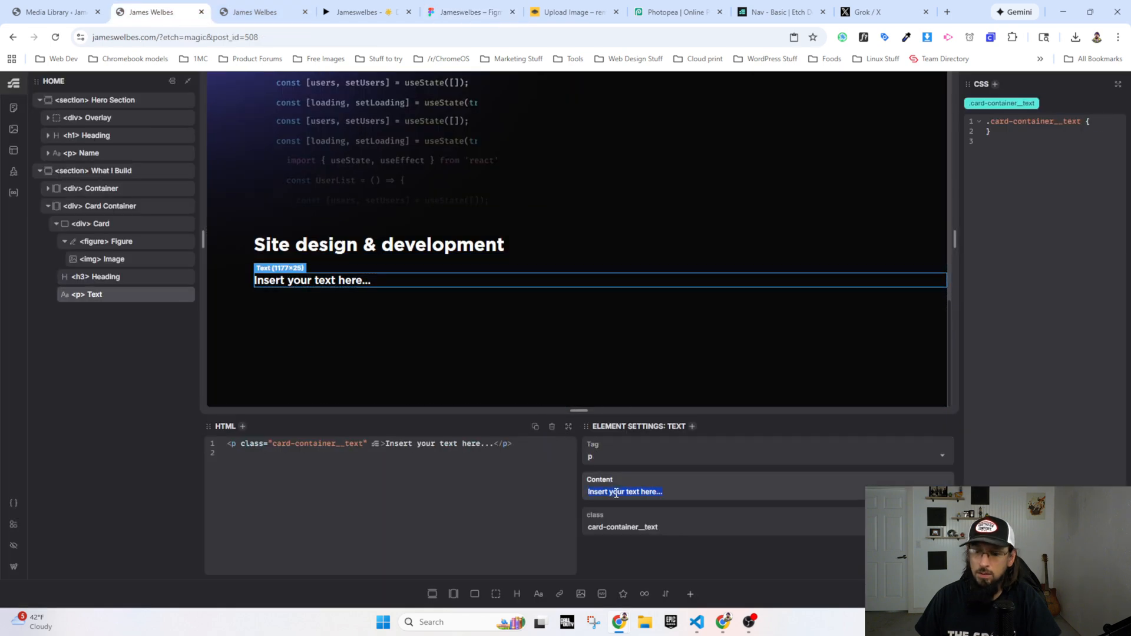
{"action": "key", "text": "ctrl+a"}
{"action": "type", "text": "Conversion-ready sites with accessible, fast front ends, strong SEO foundations, and maintainable theme structures. Performance over flourish."}
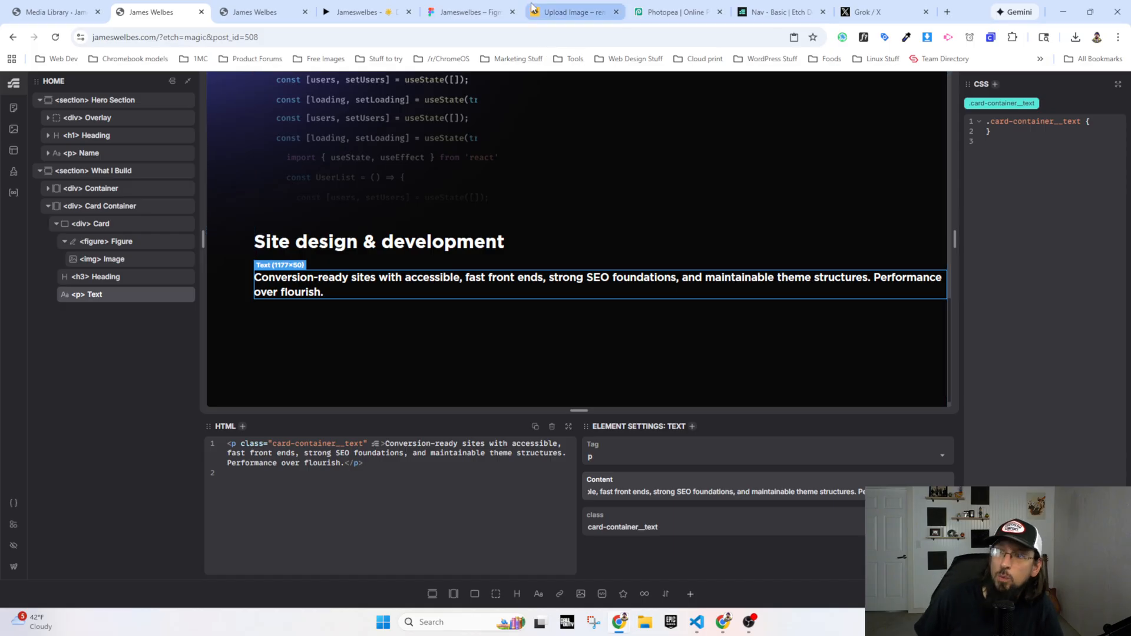
Step: In Figma, check the font of the Product Leadership description, the Site Design & Development filter label and the Featured projects label
{"action": "left_click", "coordinate": [468, 12]}
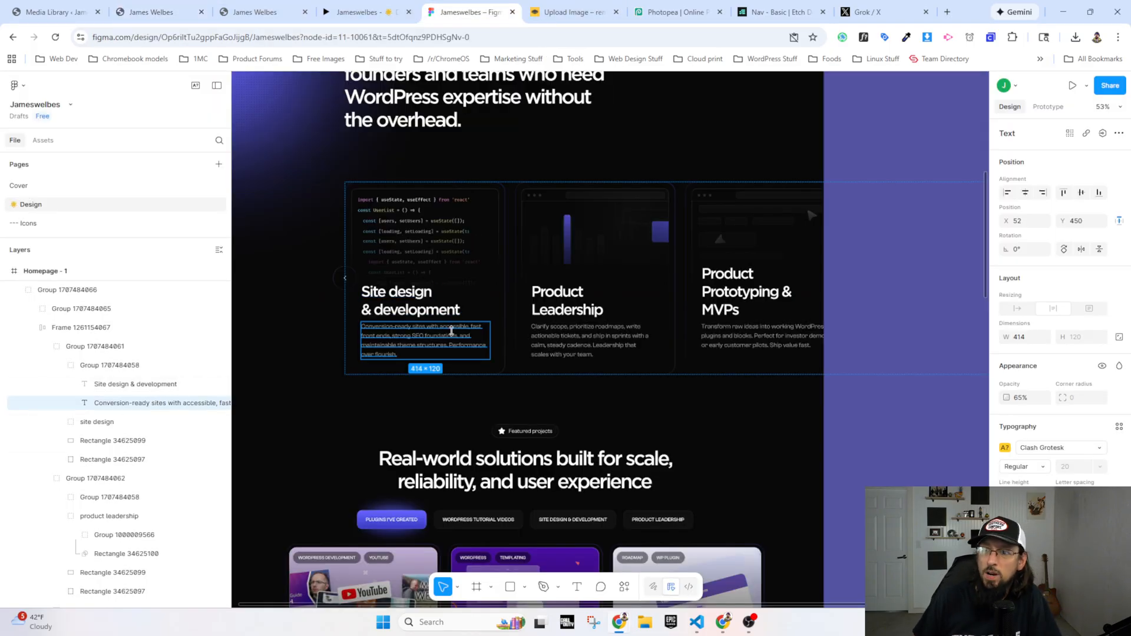
{"action": "double_click", "coordinate": [586, 350]}
{"action": "double_click", "coordinate": [586, 350]}
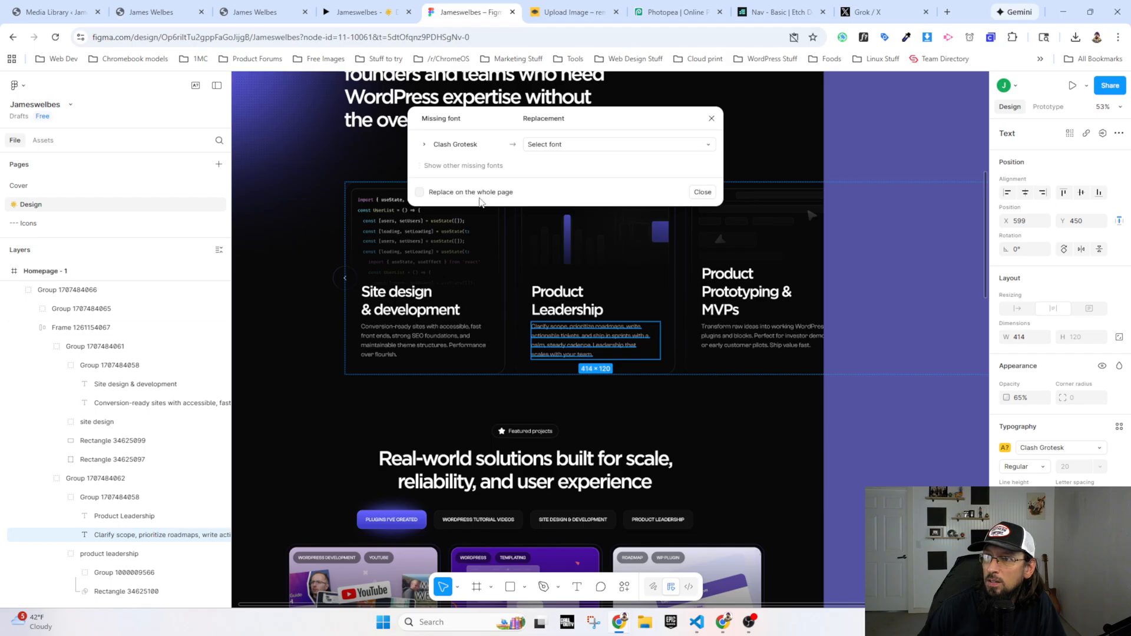
{"action": "left_click", "coordinate": [711, 119]}
{"action": "scroll", "coordinate": [624, 321], "scroll_direction": "down", "scroll_amount": 1}
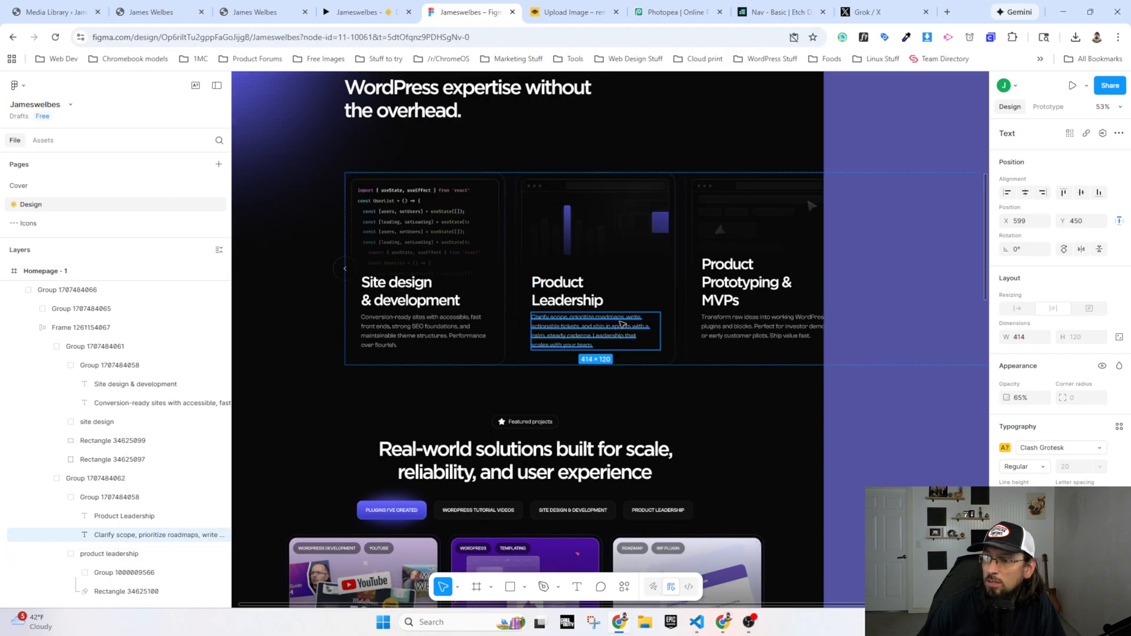
{"action": "double_click", "coordinate": [568, 517]}
{"action": "double_click", "coordinate": [568, 517]}
{"action": "double_click", "coordinate": [569, 514]}
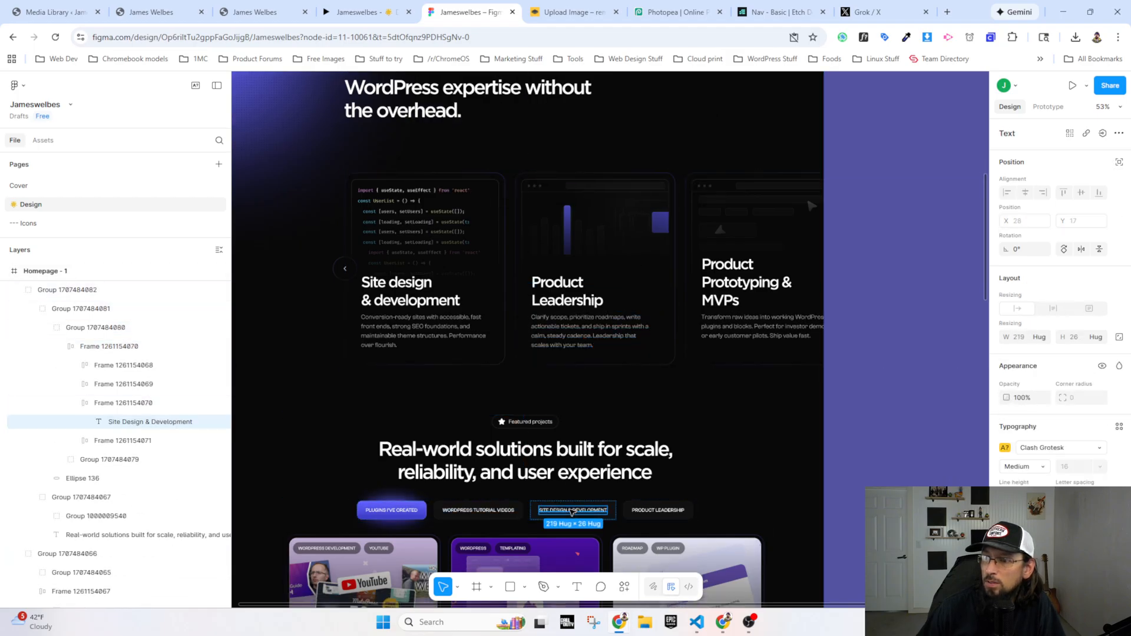
{"action": "double_click", "coordinate": [571, 512]}
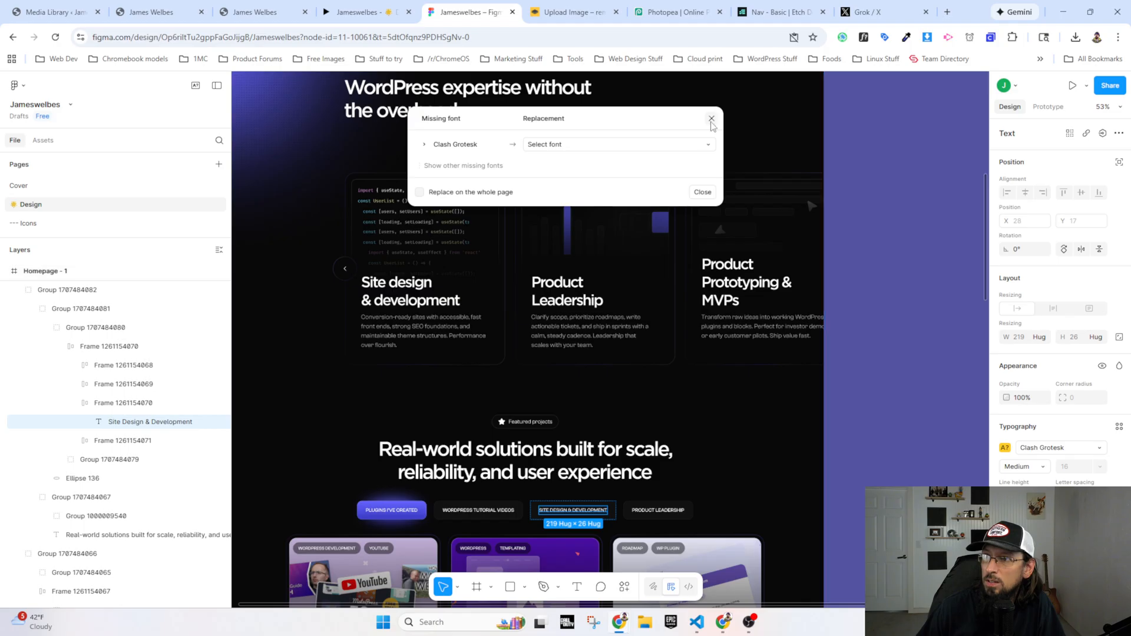
{"action": "key", "text": "Escape"}
{"action": "double_click", "coordinate": [532, 423]}
{"action": "double_click", "coordinate": [532, 423]}
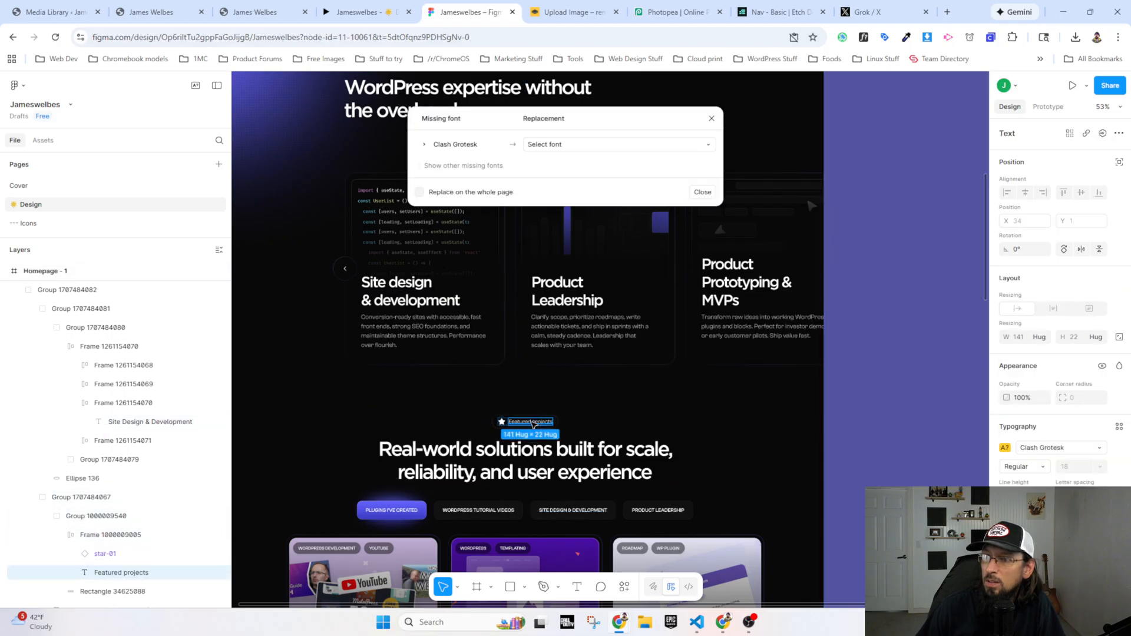
{"action": "left_click", "coordinate": [711, 118]}
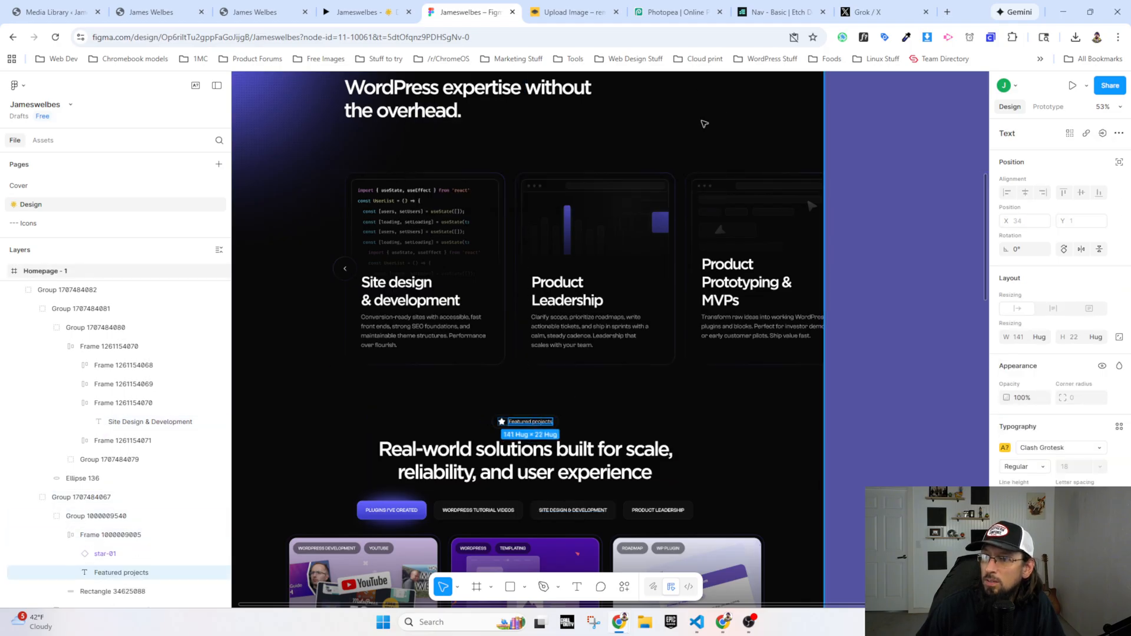
Step: In Figma, check the font of the CloneWP card's description without choosing a replacement, and look over the homepage design
{"action": "scroll", "coordinate": [548, 194], "scroll_direction": "up", "scroll_amount": 3}
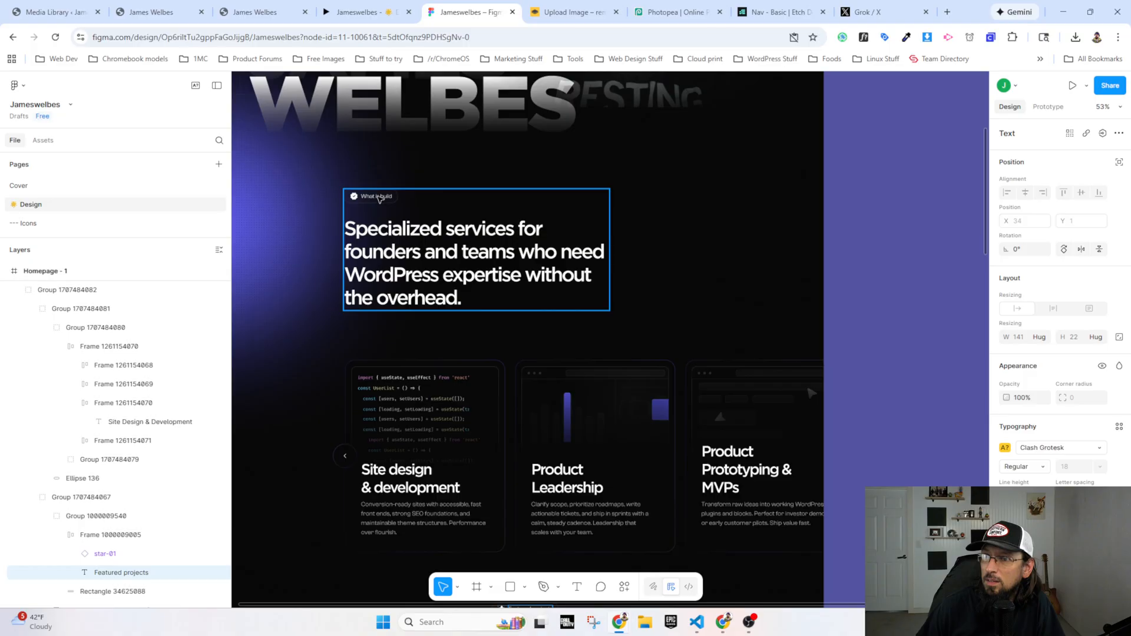
{"action": "scroll", "coordinate": [505, 278], "scroll_direction": "down", "scroll_amount": 10}
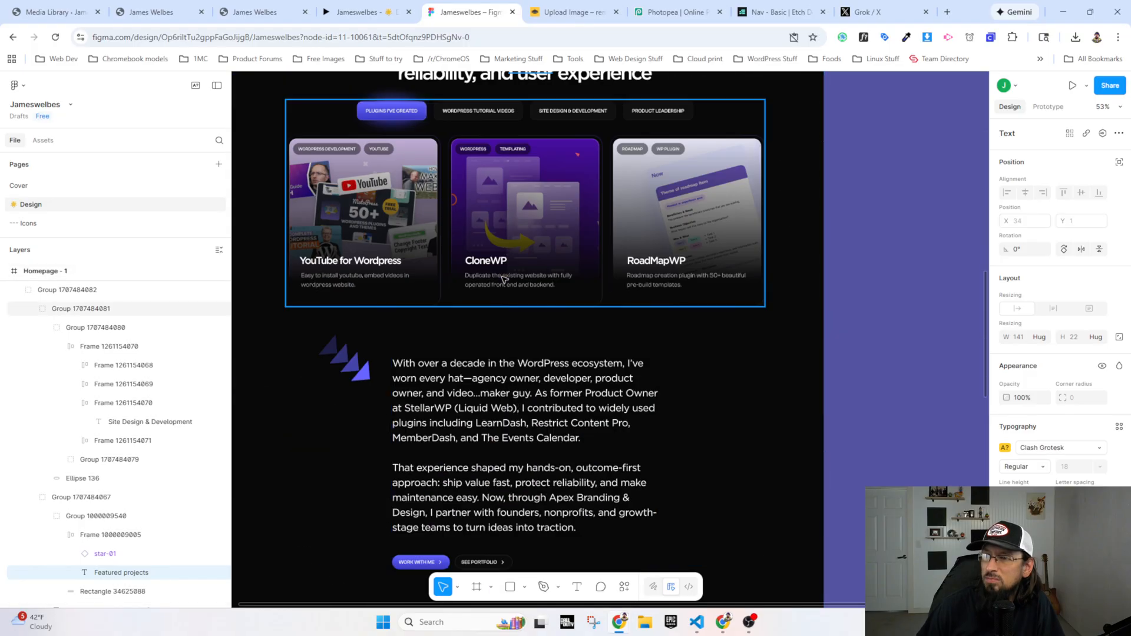
{"action": "left_click", "coordinate": [504, 280]}
{"action": "double_click", "coordinate": [504, 283]}
{"action": "double_click", "coordinate": [505, 286]}
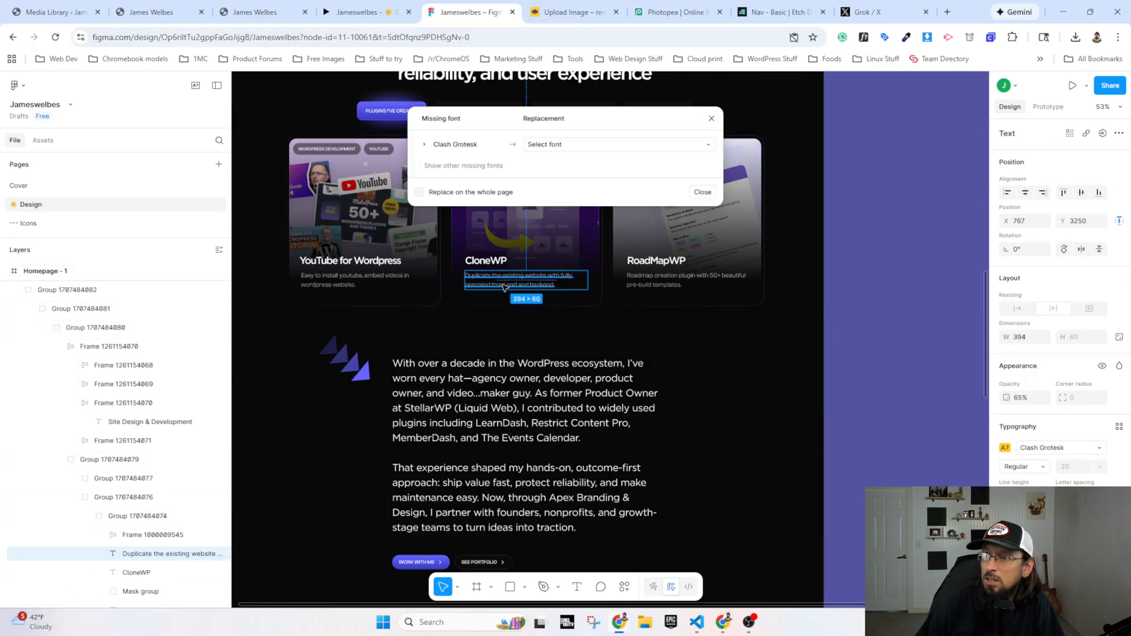
{"action": "left_click", "coordinate": [425, 145]}
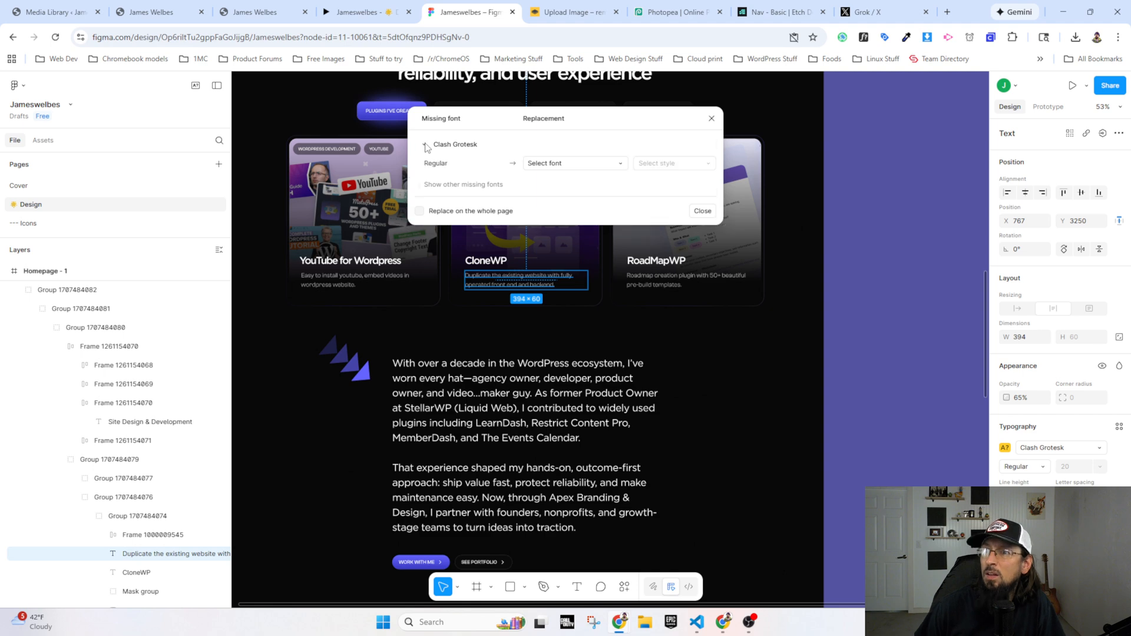
{"action": "left_click", "coordinate": [712, 119]}
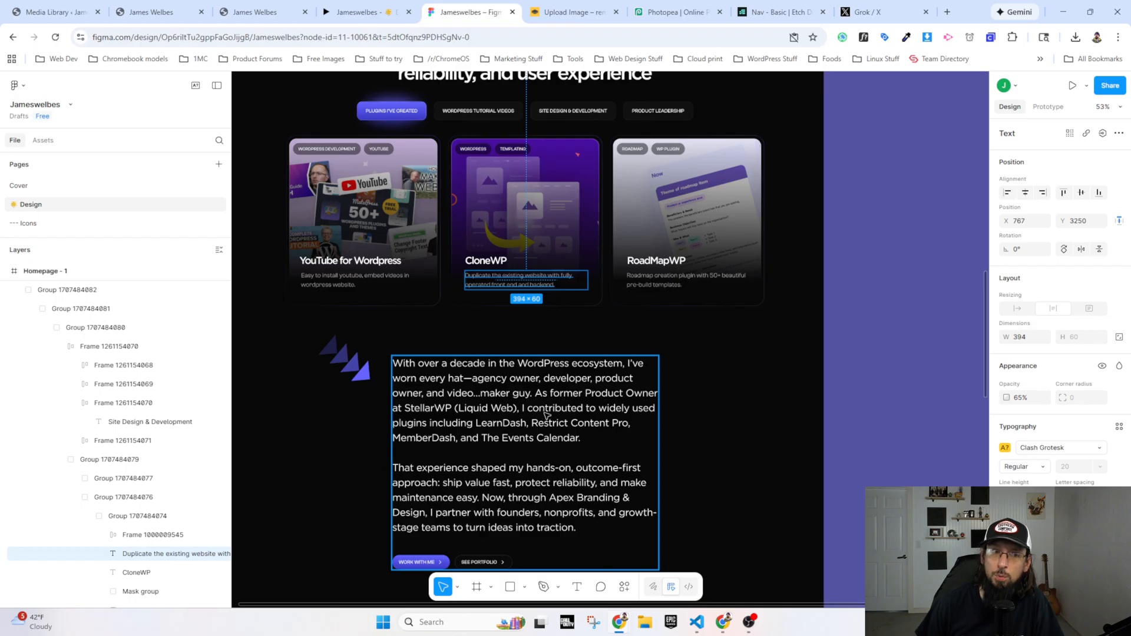
{"action": "scroll", "coordinate": [545, 415], "scroll_direction": "up", "scroll_amount": 15}
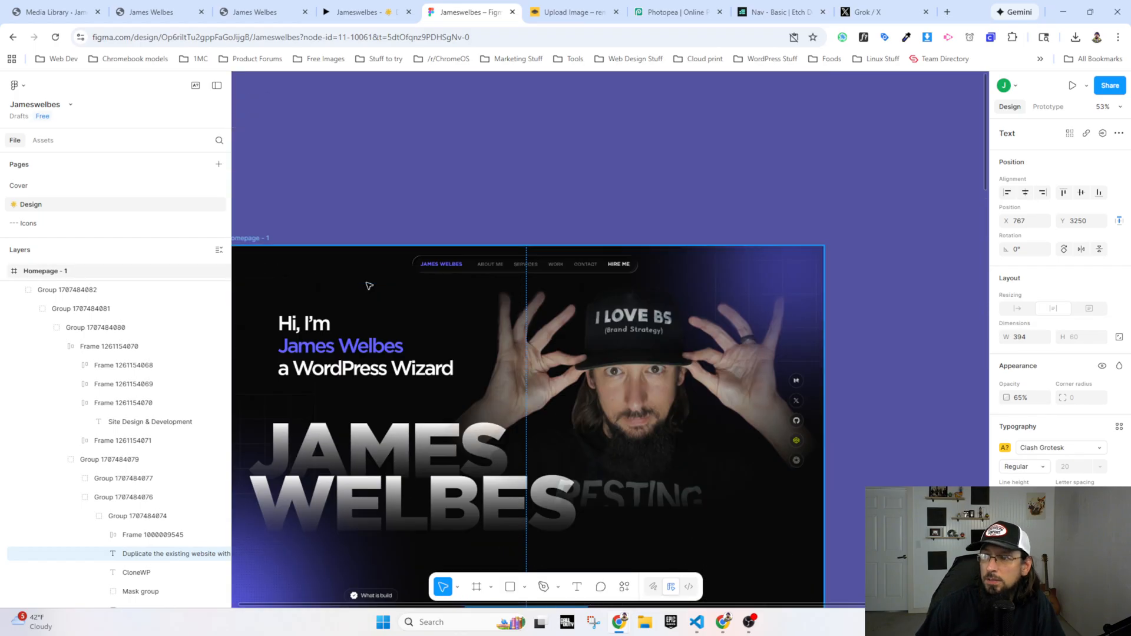
{"action": "scroll", "coordinate": [369, 286], "scroll_direction": "down", "scroll_amount": 10}
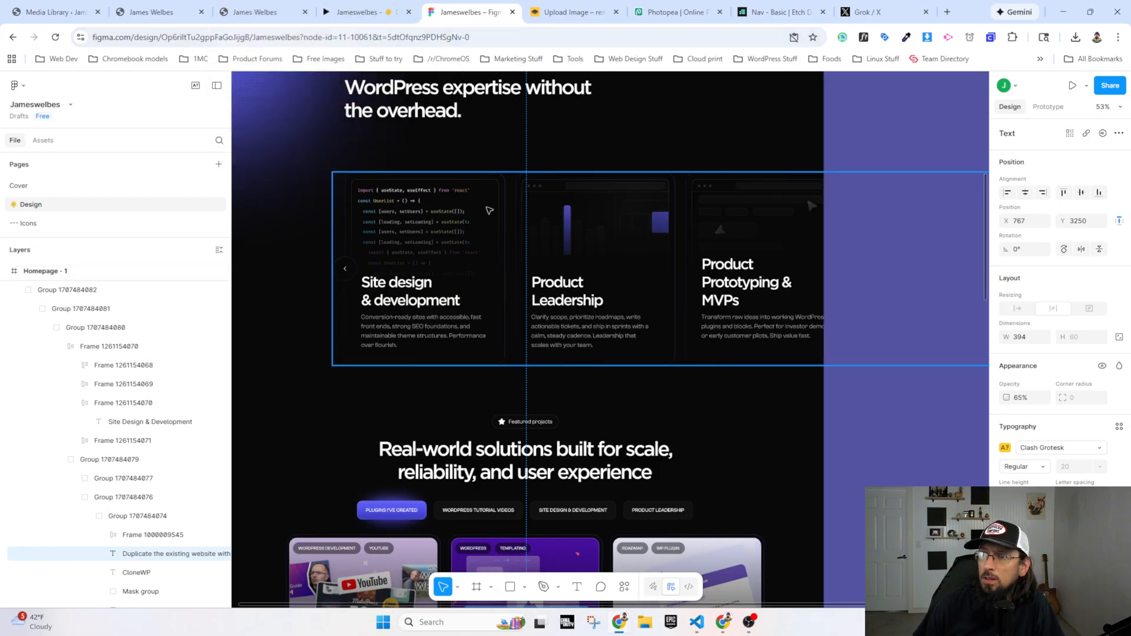
Step: Compare the service cards in the Figma prototype with the live homepage and the What I Build section in Etch
{"action": "left_click", "coordinate": [263, 13]}
{"action": "scroll", "coordinate": [346, 253], "scroll_direction": "up", "scroll_amount": 6}
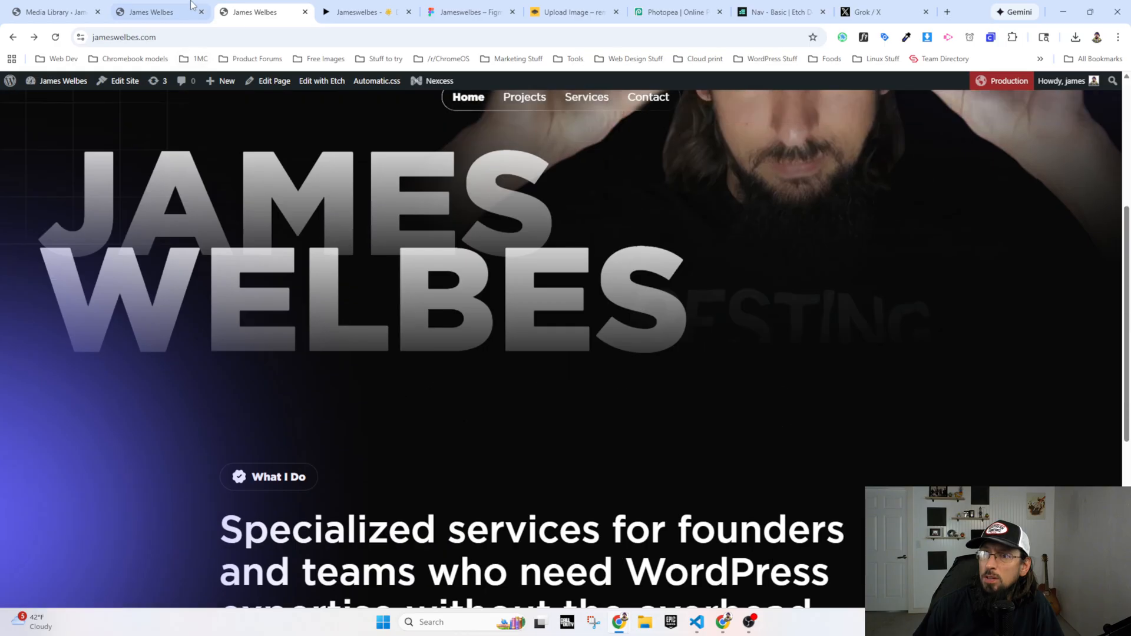
{"action": "left_click", "coordinate": [177, 12]}
{"action": "scroll", "coordinate": [350, 295], "scroll_direction": "up", "scroll_amount": 5}
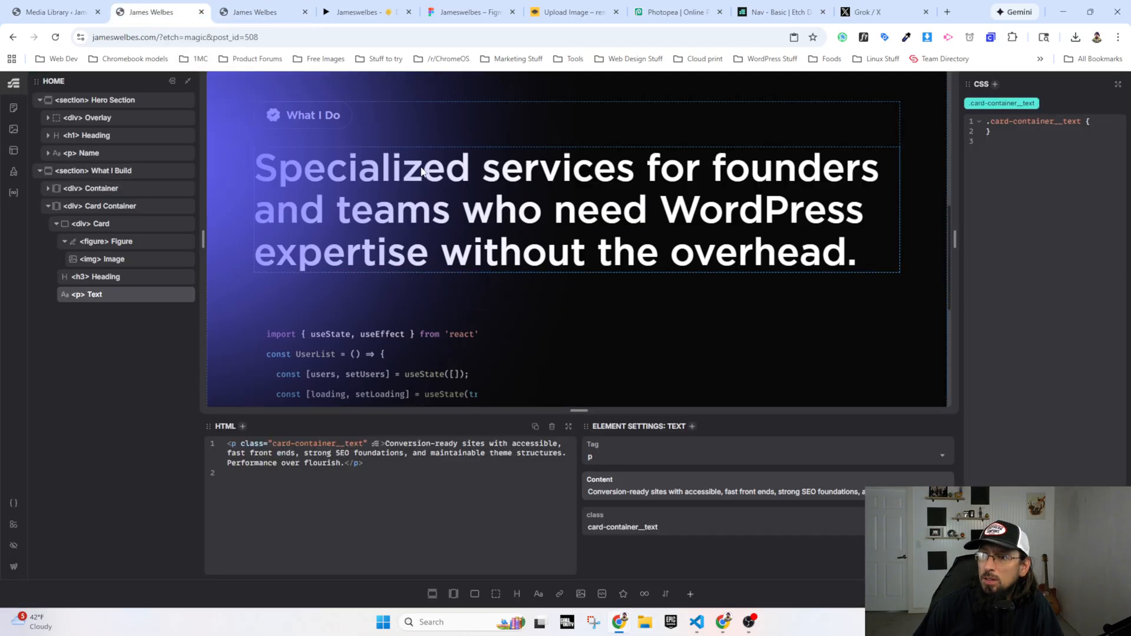
{"action": "scroll", "coordinate": [424, 188], "scroll_direction": "down", "scroll_amount": 2}
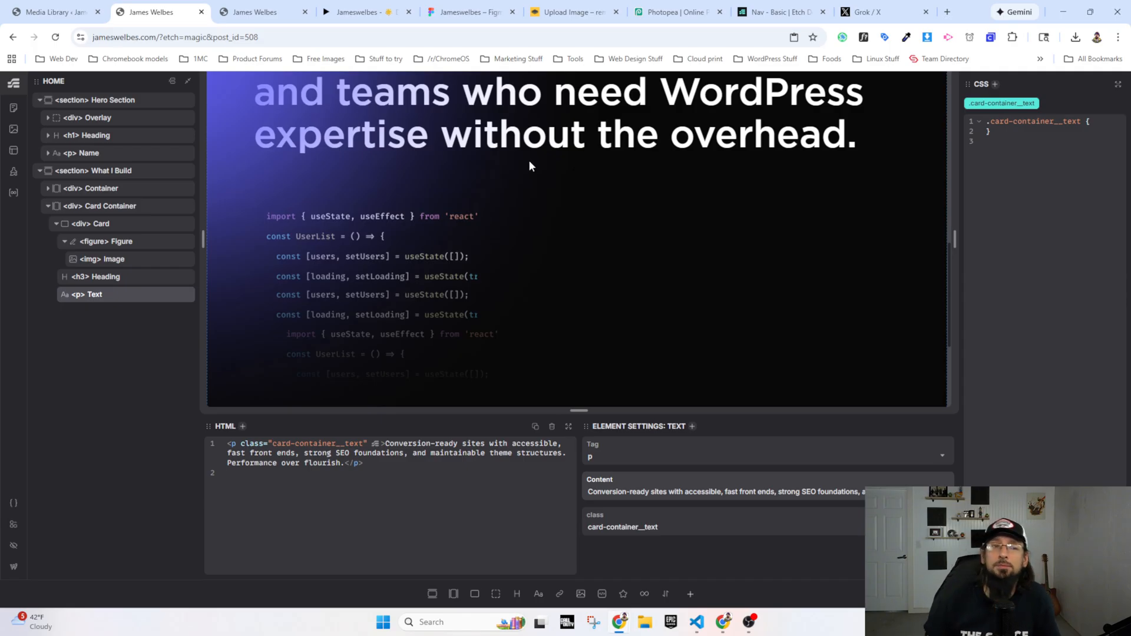
{"action": "left_click", "coordinate": [367, 13]}
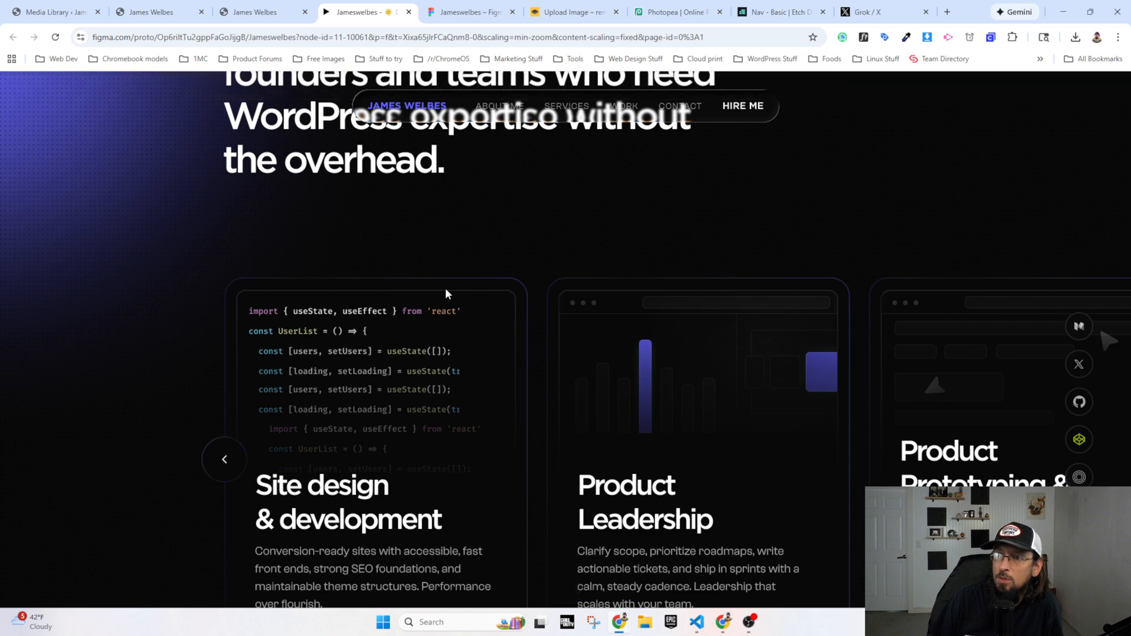
{"action": "scroll", "coordinate": [520, 328], "scroll_direction": "down", "scroll_amount": 3}
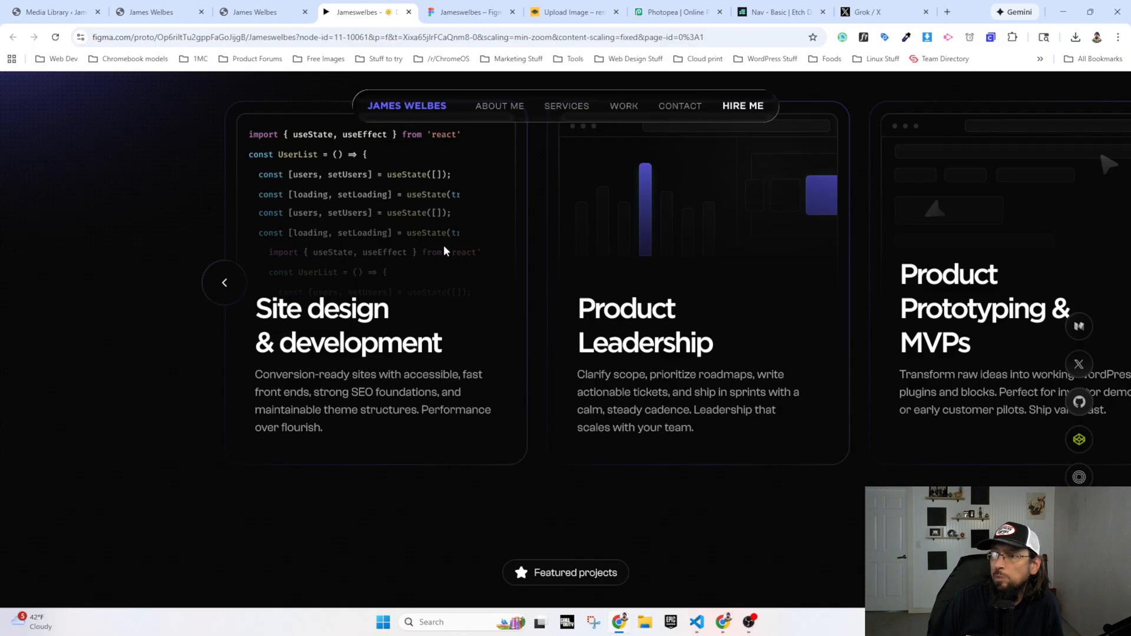
{"action": "scroll", "coordinate": [451, 246], "scroll_direction": "up", "scroll_amount": 1}
{"action": "left_click", "coordinate": [259, 12]}
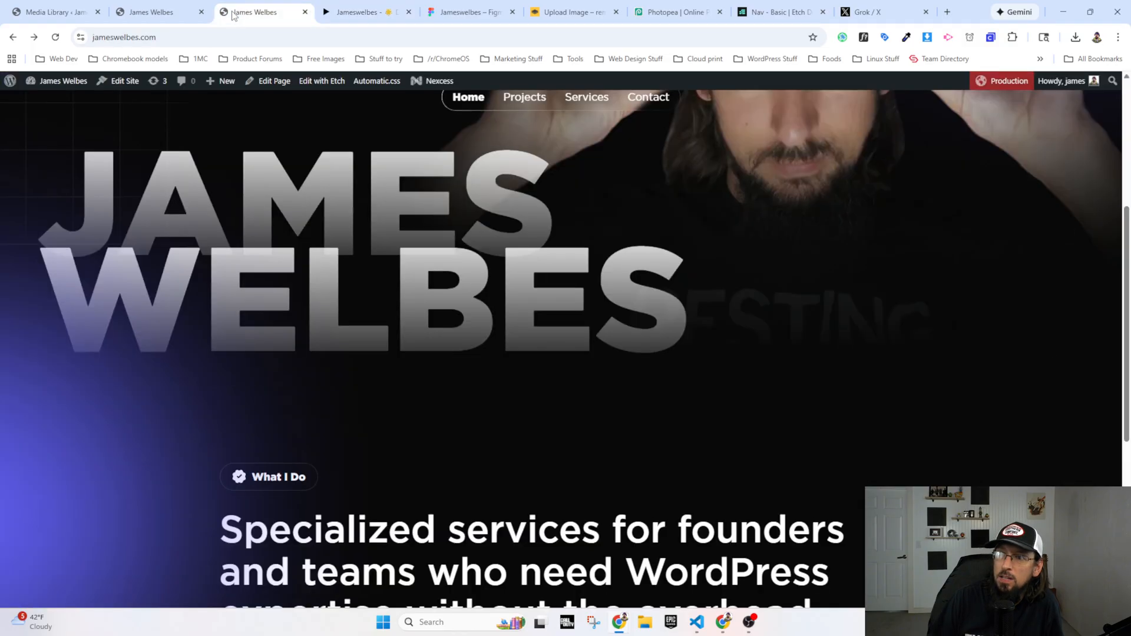
{"action": "left_click", "coordinate": [151, 11]}
{"action": "scroll", "coordinate": [384, 262], "scroll_direction": "down", "scroll_amount": 1}
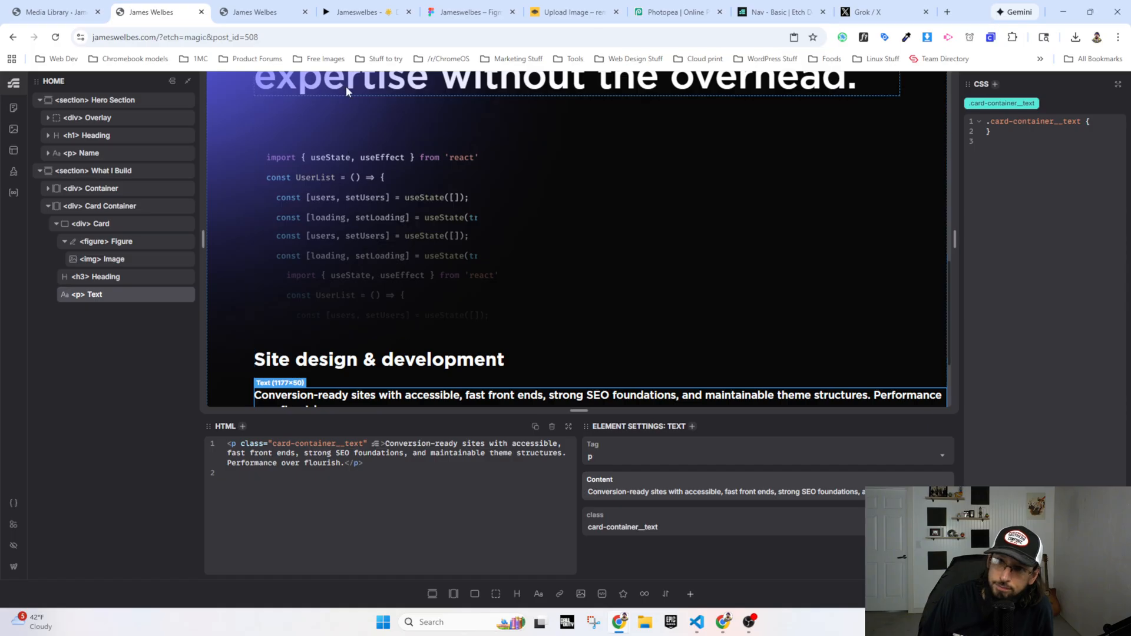
Step: Wrap the Card element inside Card Container in a new div and name it "Card Grid"
{"action": "left_click", "coordinate": [56, 224]}
{"action": "left_click", "coordinate": [87, 226]}
{"action": "right_click", "coordinate": [119, 224]}
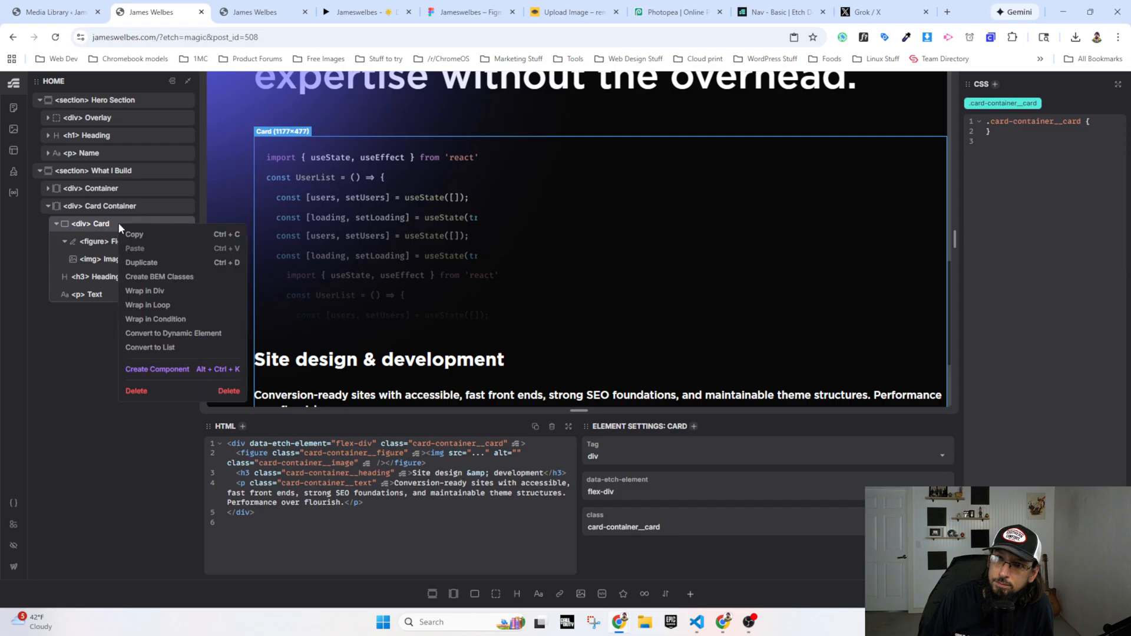
{"action": "left_click", "coordinate": [160, 292]}
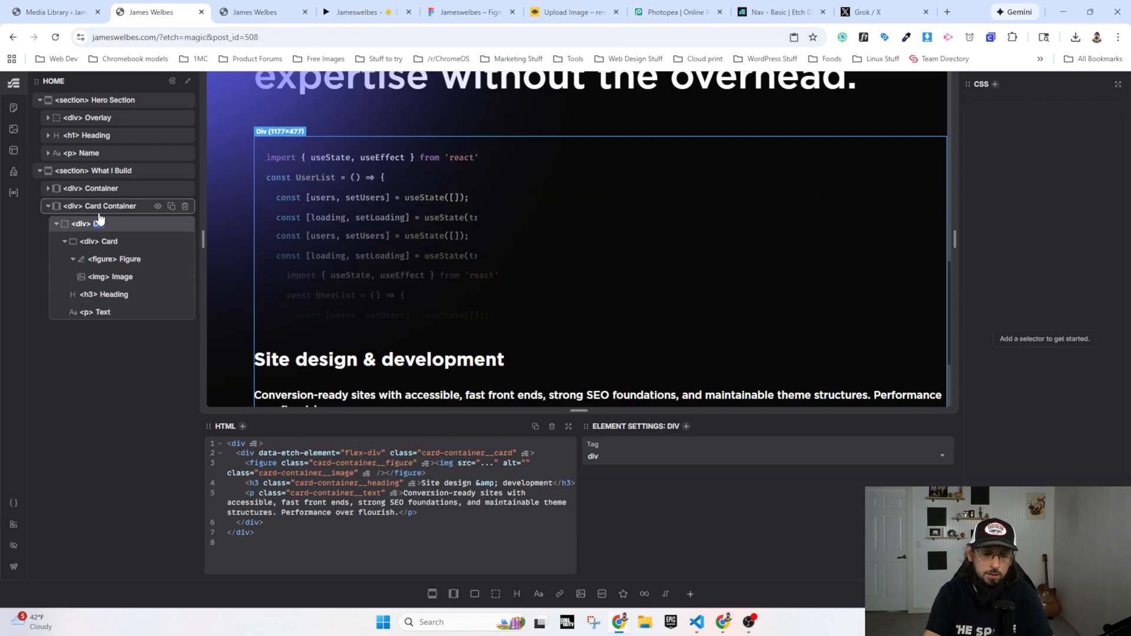
{"action": "type", "text": "Card Grid"}
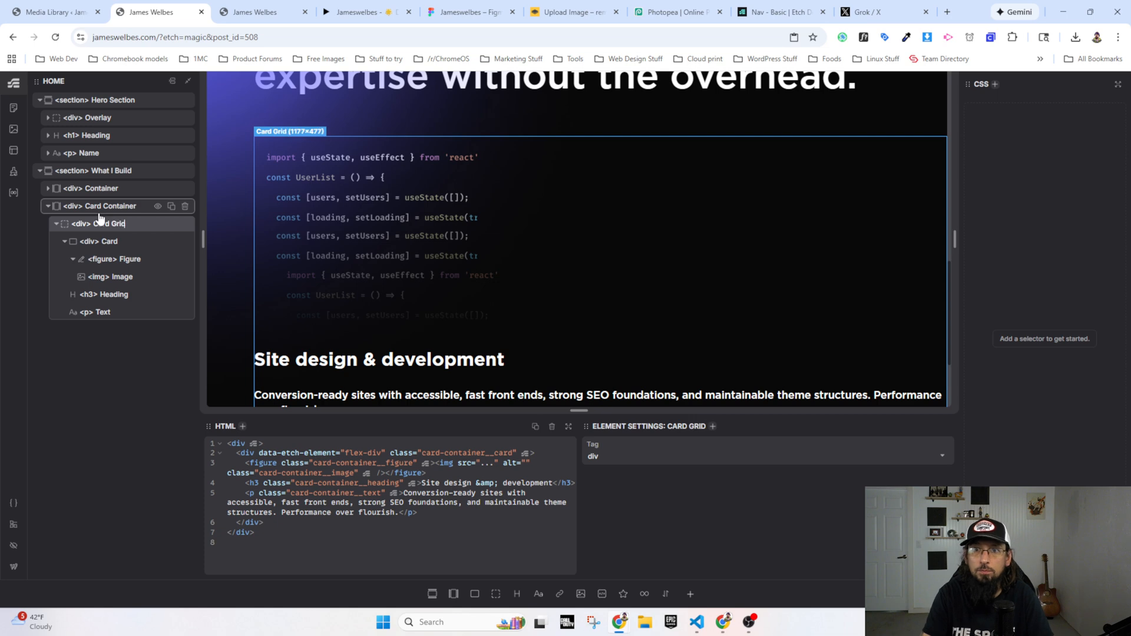
{"action": "key", "text": "Return"}
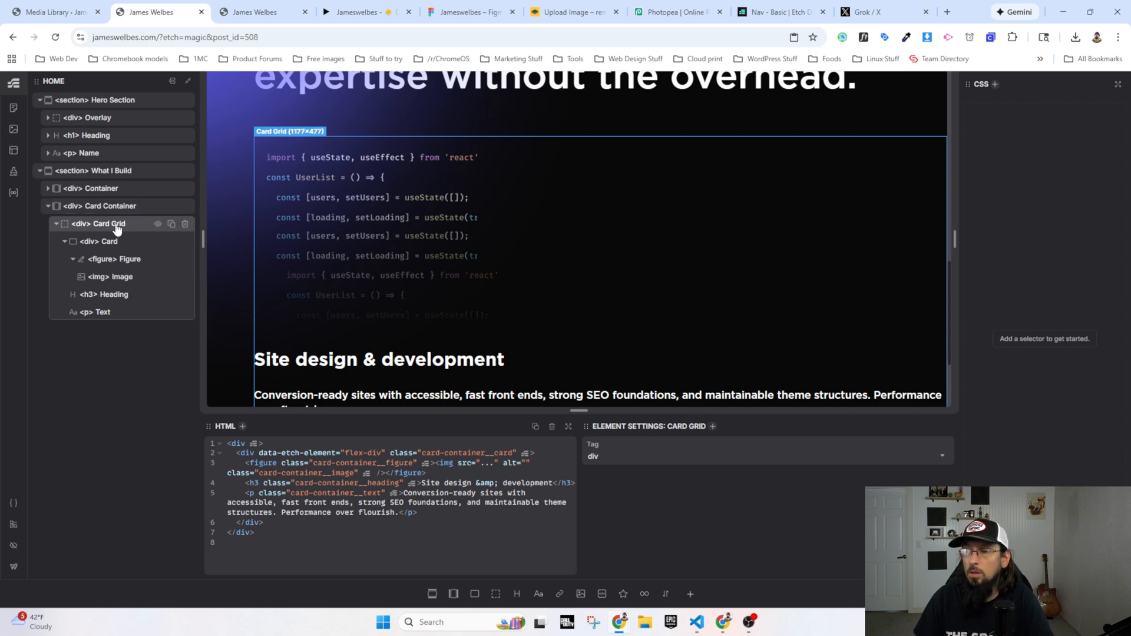
Step: Add the class selector .card-container__card-grid to the Card Grid div
{"action": "left_click", "coordinate": [118, 210]}
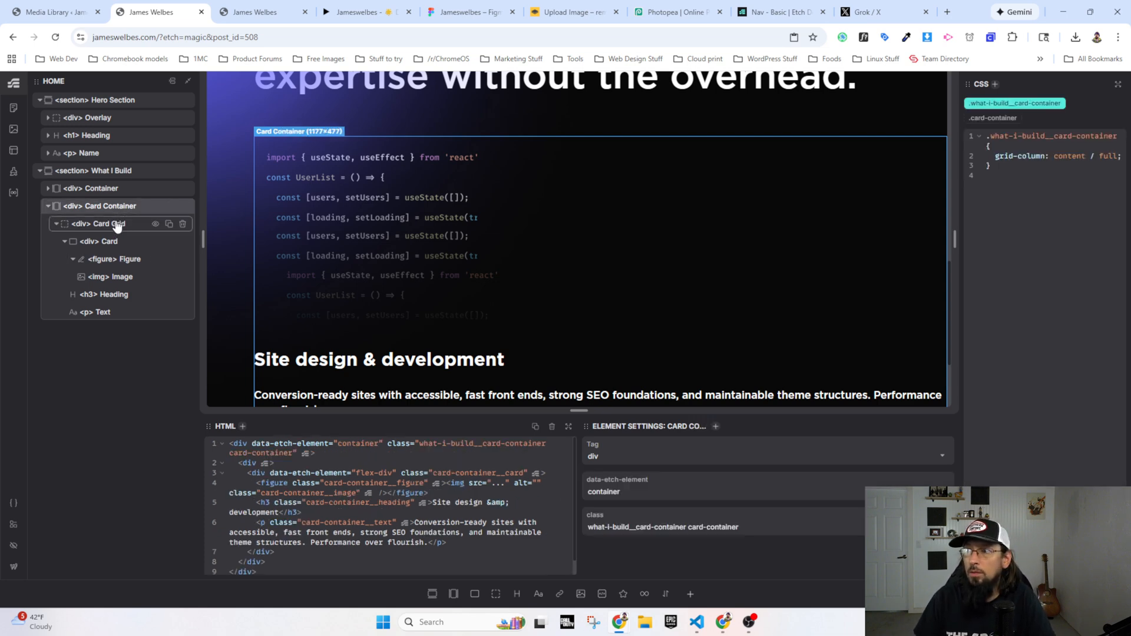
{"action": "left_click", "coordinate": [117, 227]}
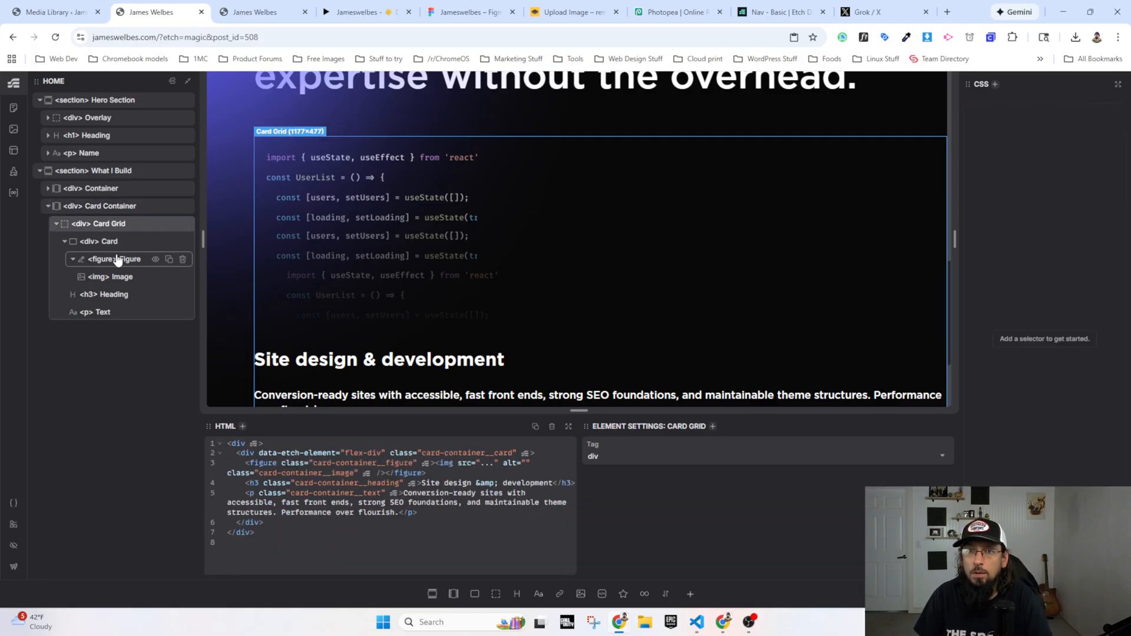
{"action": "left_click", "coordinate": [115, 241]}
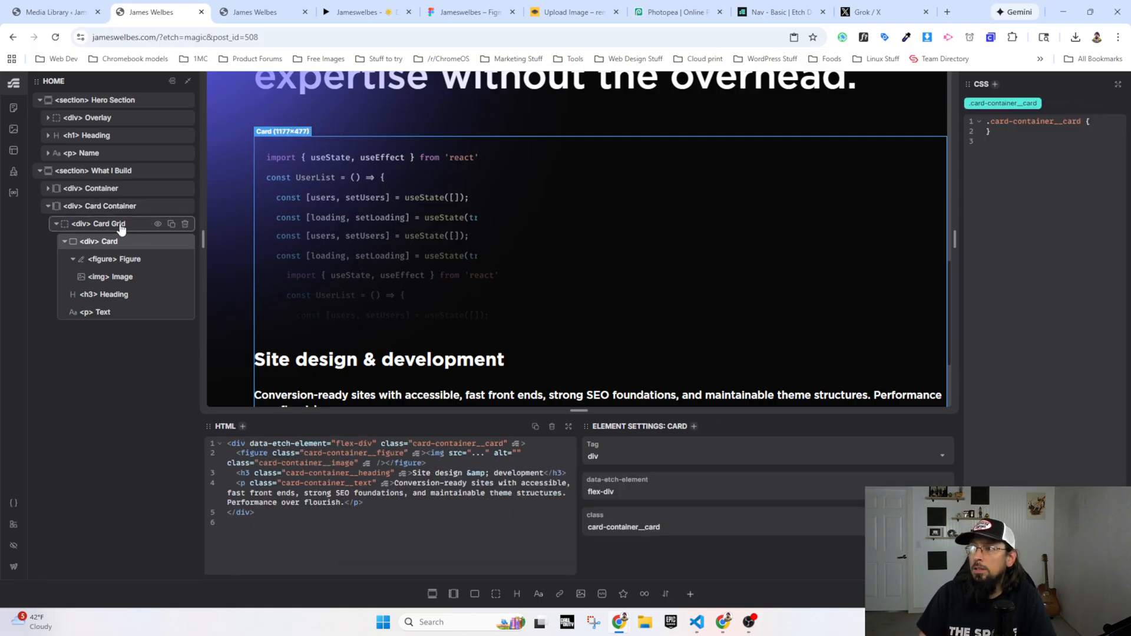
{"action": "left_click", "coordinate": [121, 228]}
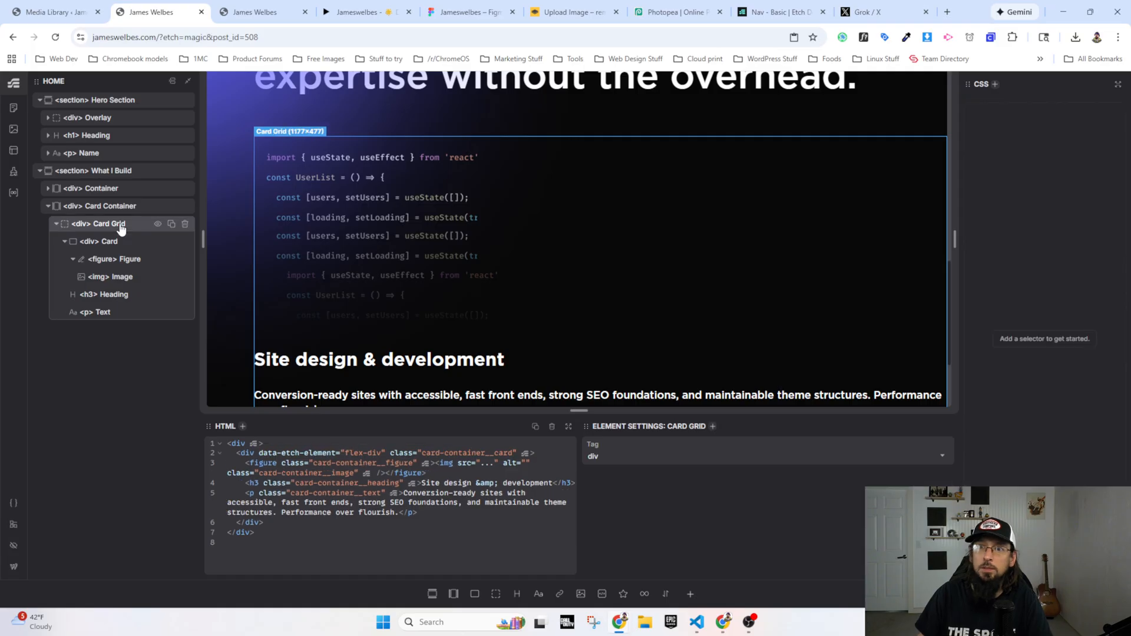
{"action": "type", "text": "s."}
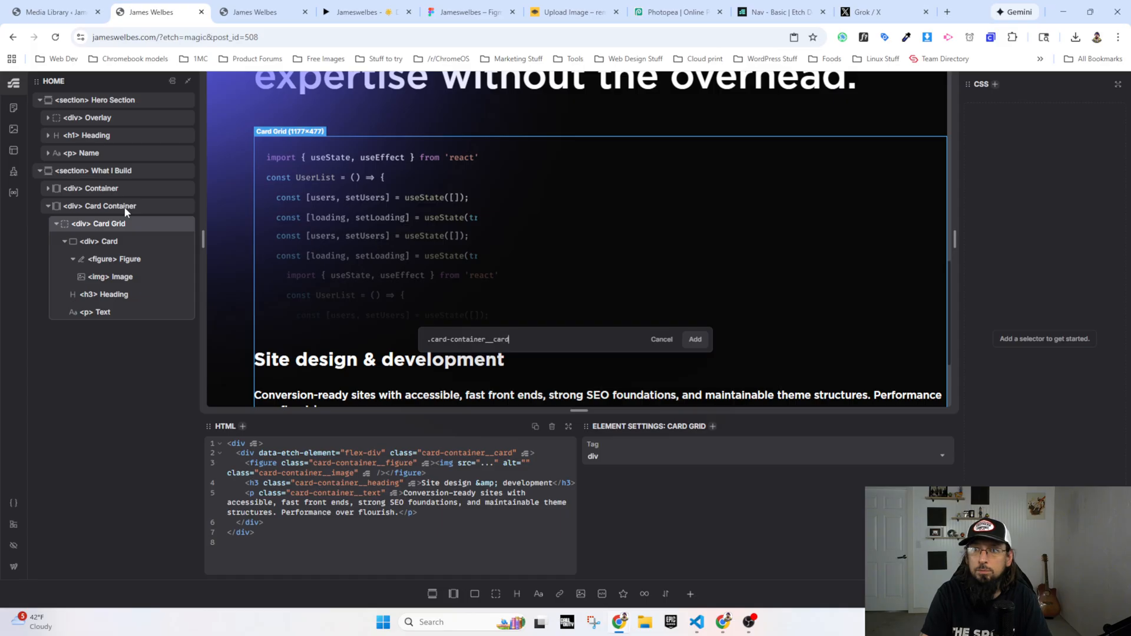
{"action": "key", "text": "Return"}
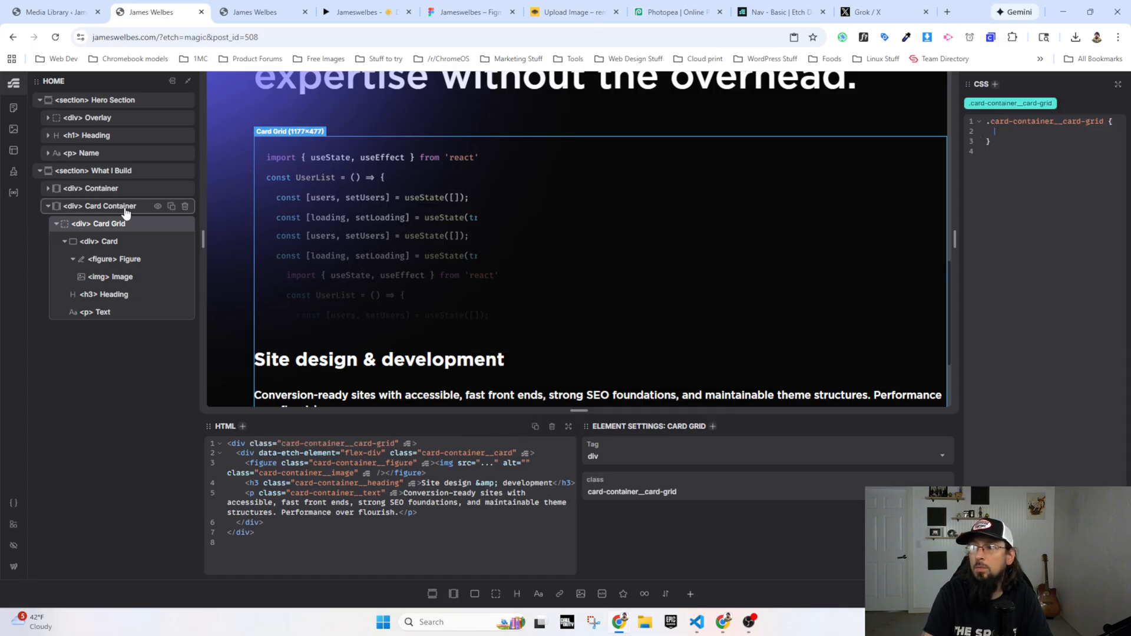
Step: Try to add an auto grid rule to the .card-container__card-grid class using ?grid-auto and grid-auto-flow, and clear the attempts
{"action": "type", "text": "dis"}
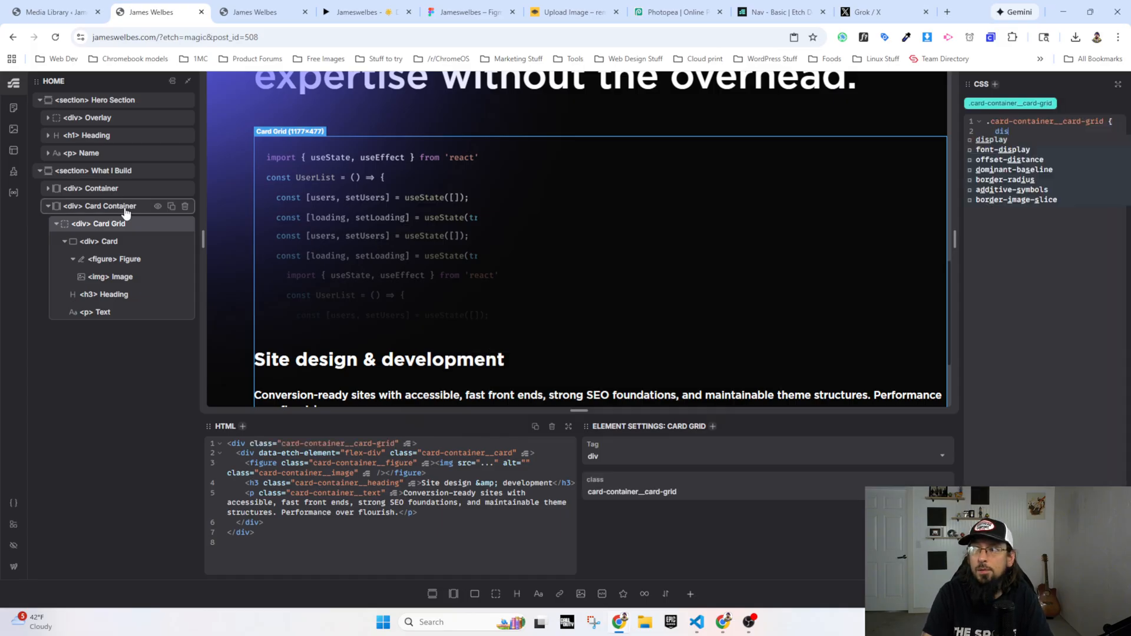
{"action": "key", "text": "BackSpace"}
{"action": "type", "text": "?grid"}
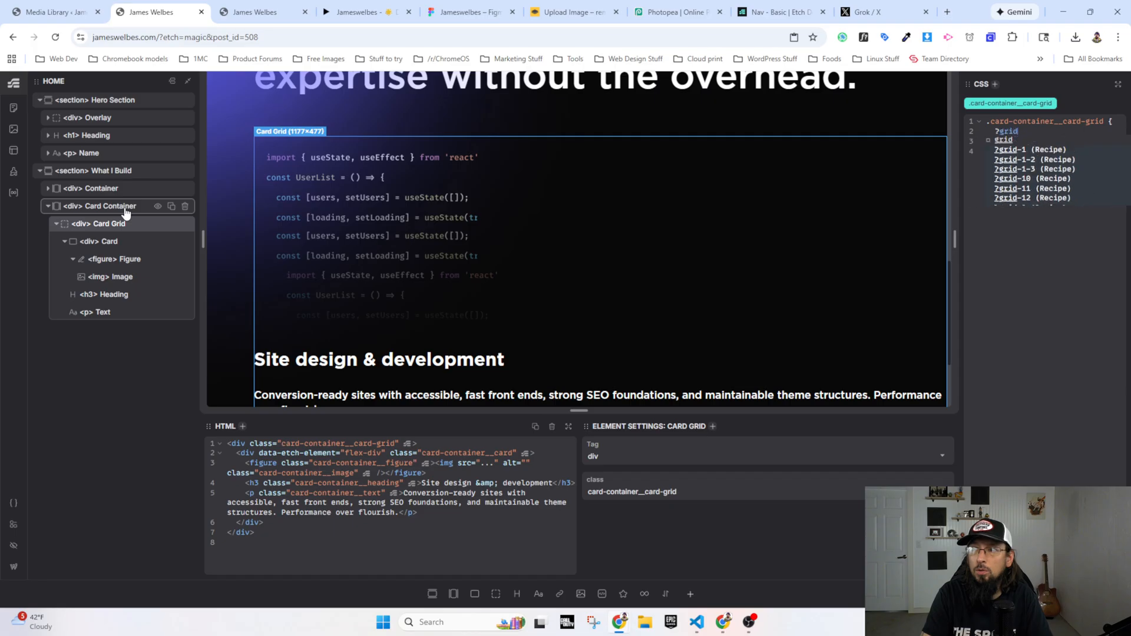
{"action": "type", "text": "-auto-2"}
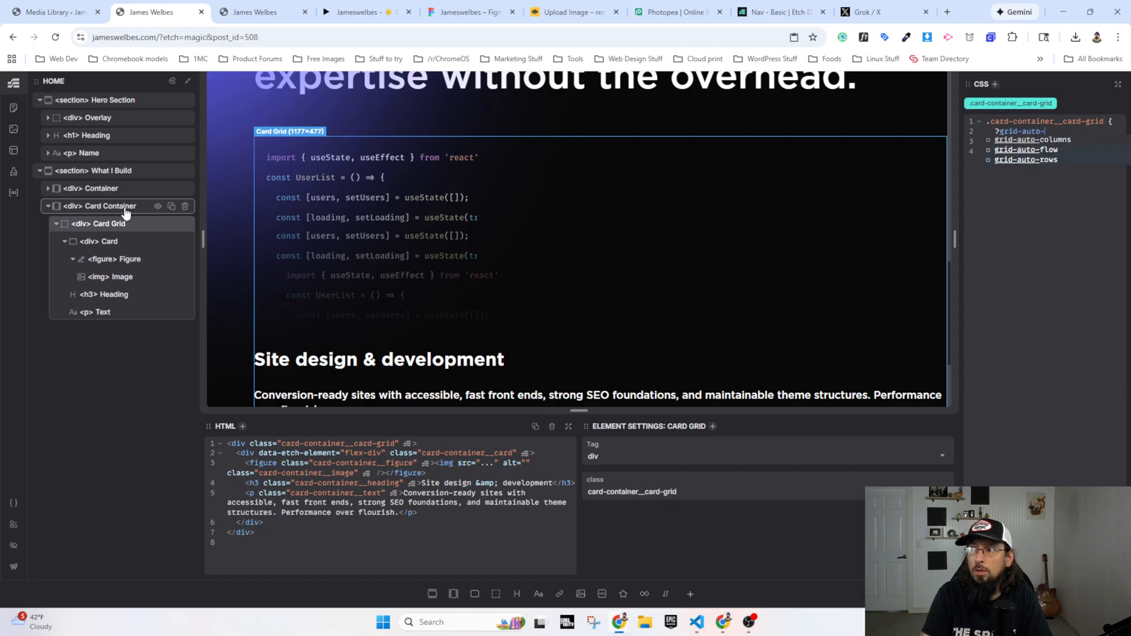
{"action": "key", "text": "Tab"}
{"action": "key", "text": "BackSpace"}
{"action": "key", "text": "BackSpace"}
{"action": "key", "text": "BackSpace"}
{"action": "key", "text": "BackSpace"}
{"action": "key", "text": "BackSpace"}
{"action": "key", "text": "BackSpace"}
{"action": "key", "text": "BackSpace"}
{"action": "key", "text": "BackSpace"}
{"action": "key", "text": "BackSpace"}
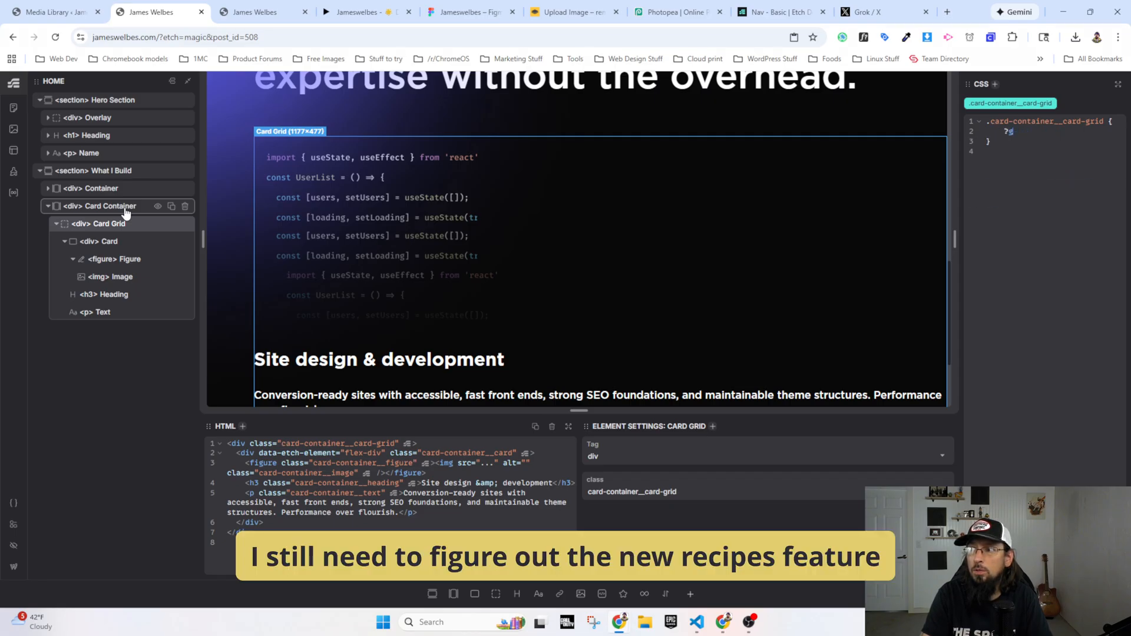
{"action": "type", "text": "grid"}
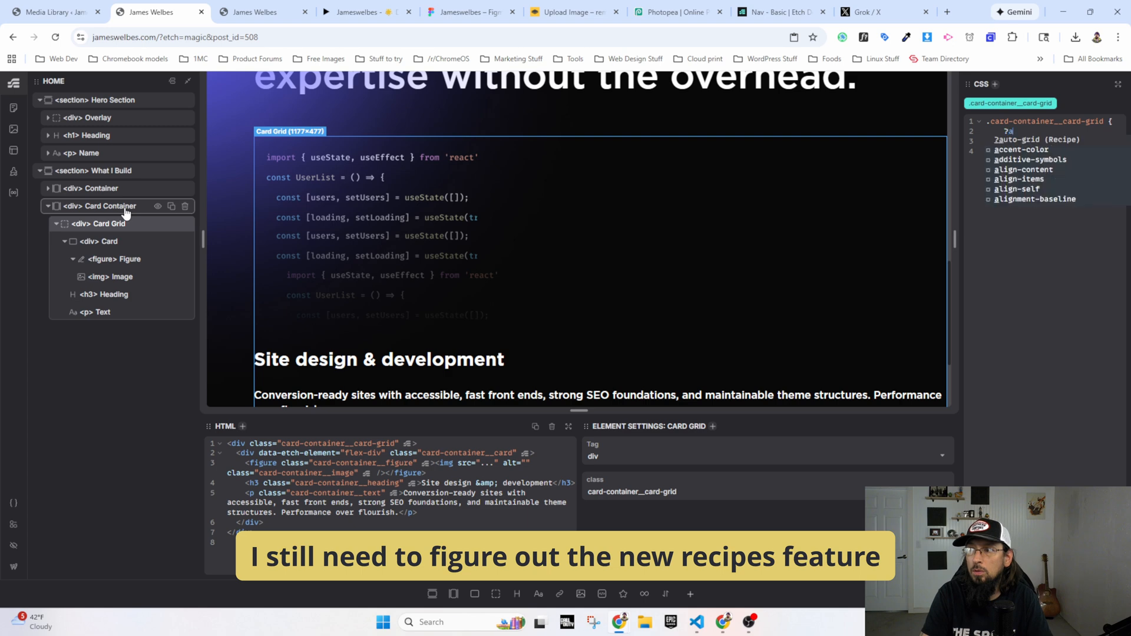
{"action": "type", "text": "-2-"}
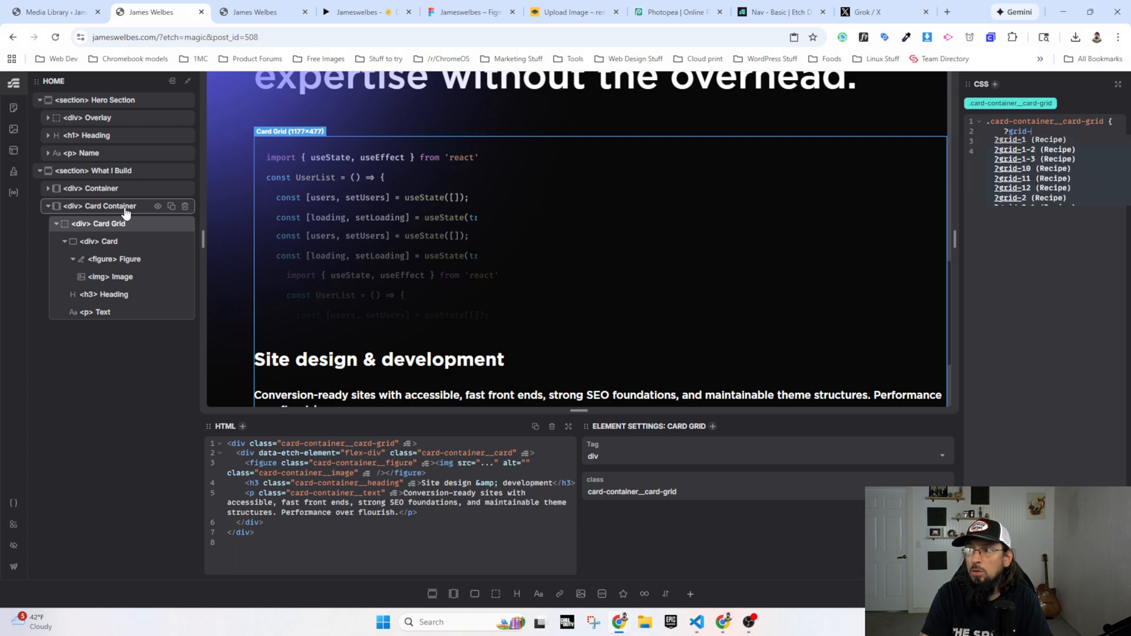
{"action": "key", "text": "BackSpace"}
{"action": "type", "text": "au"}
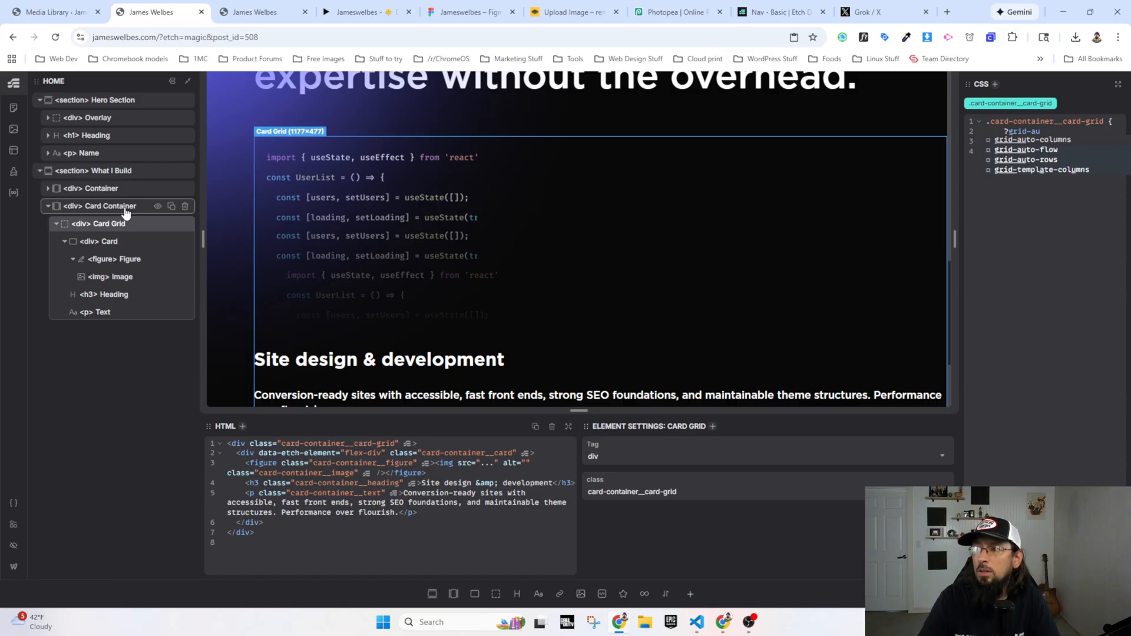
{"action": "key", "text": "Down"}
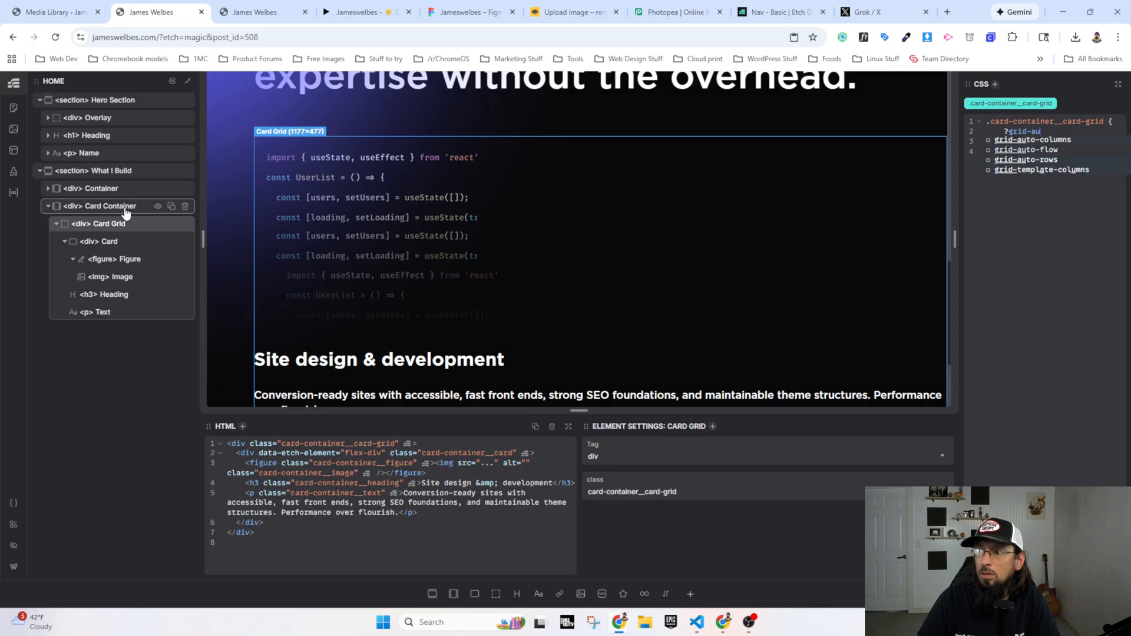
{"action": "key", "text": "Return"}
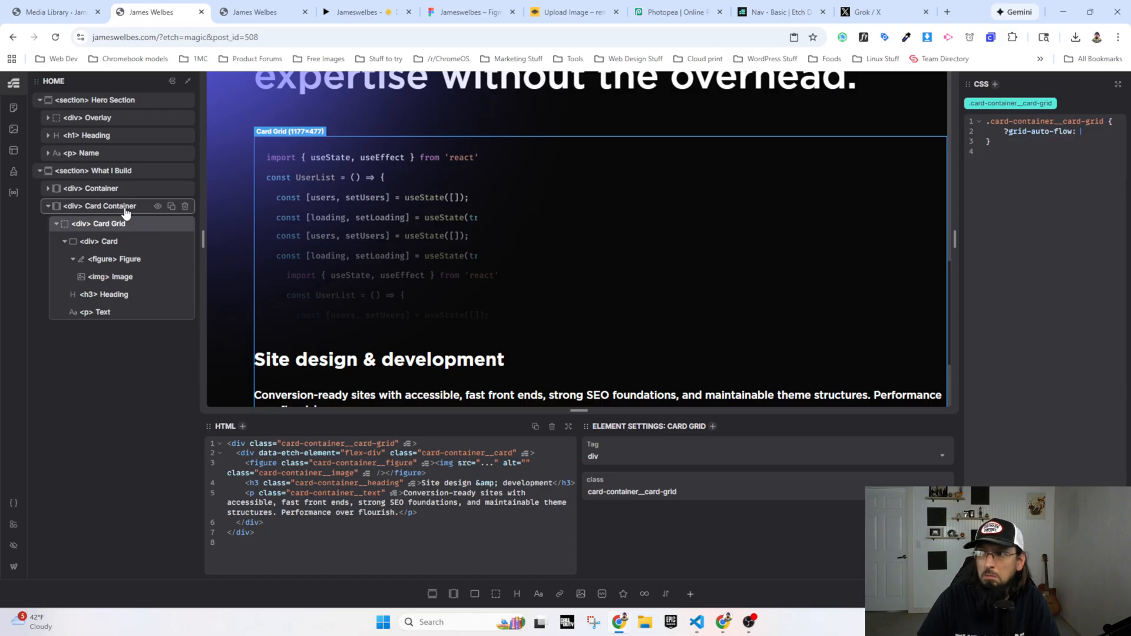
{"action": "key", "text": "BackSpace"}
{"action": "key", "text": "BackSpace"}
{"action": "key", "text": "BackSpace"}
{"action": "key", "text": "BackSpace"}
{"action": "key", "text": "BackSpace"}
{"action": "key", "text": "BackSpace"}
{"action": "key", "text": "BackSpace"}
{"action": "key", "text": "BackSpace"}
{"action": "key", "text": "BackSpace"}
{"action": "key", "text": "BackSpace"}
{"action": "key", "text": "BackSpace"}
{"action": "key", "text": "BackSpace"}
{"action": "key", "text": "BackSpace"}
{"action": "key", "text": "BackSpace"}
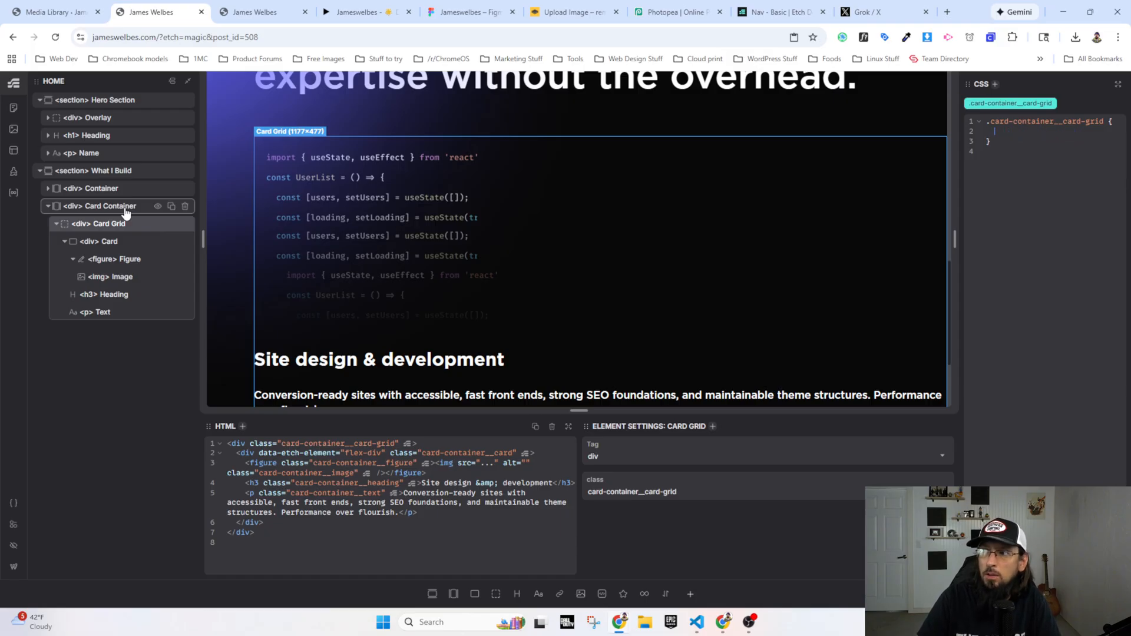
Step: Insert the ?grid-2 recipe in .card-container__card-grid and delete its column and row rules, keeping only display: grid
{"action": "type", "text": "?grid"}
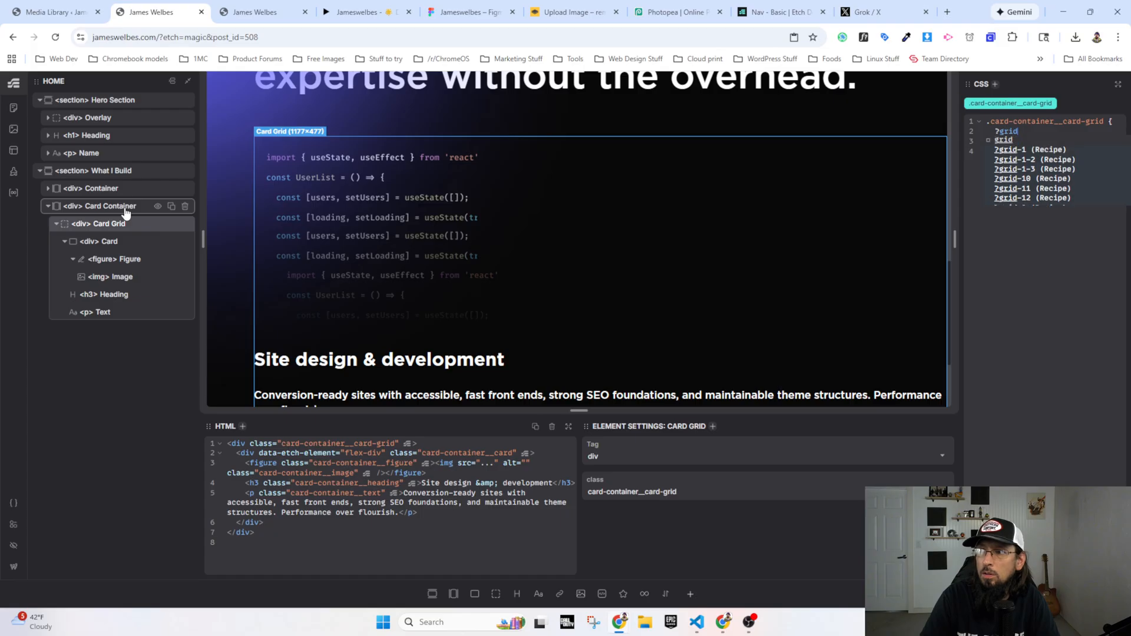
{"action": "type", "text": "0-"}
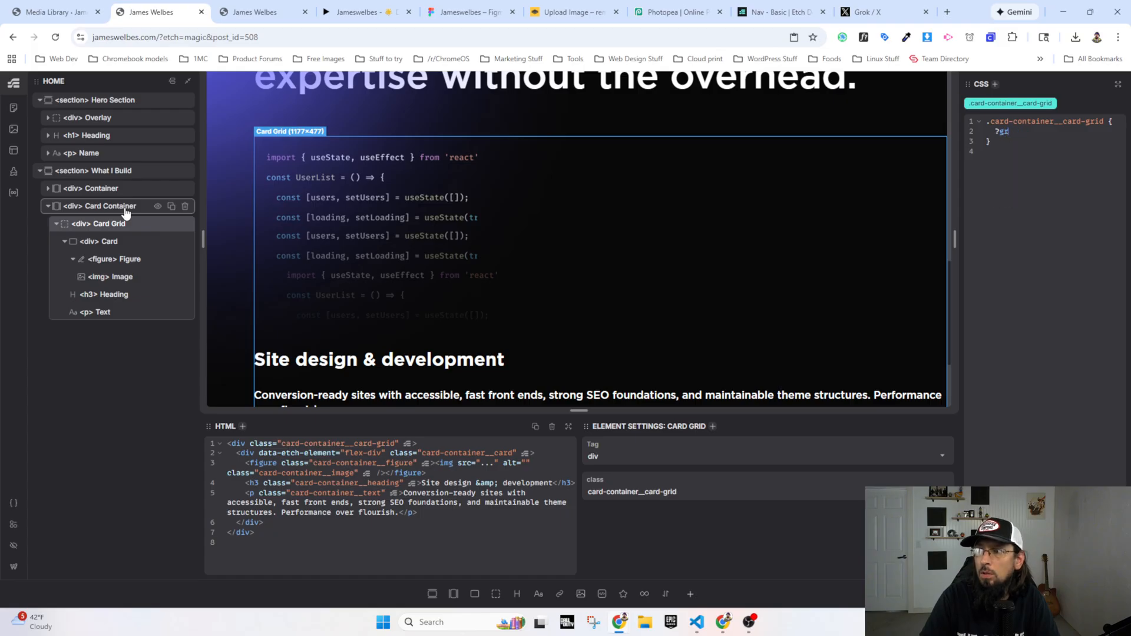
{"action": "type", "text": "?grid"}
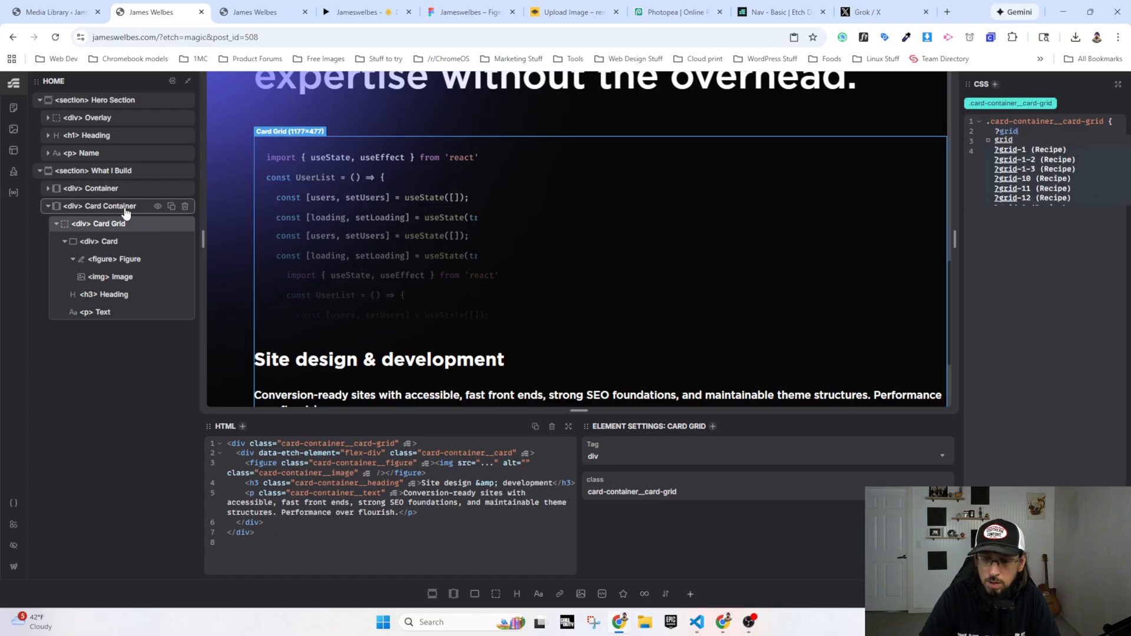
{"action": "type", "text": "-2"}
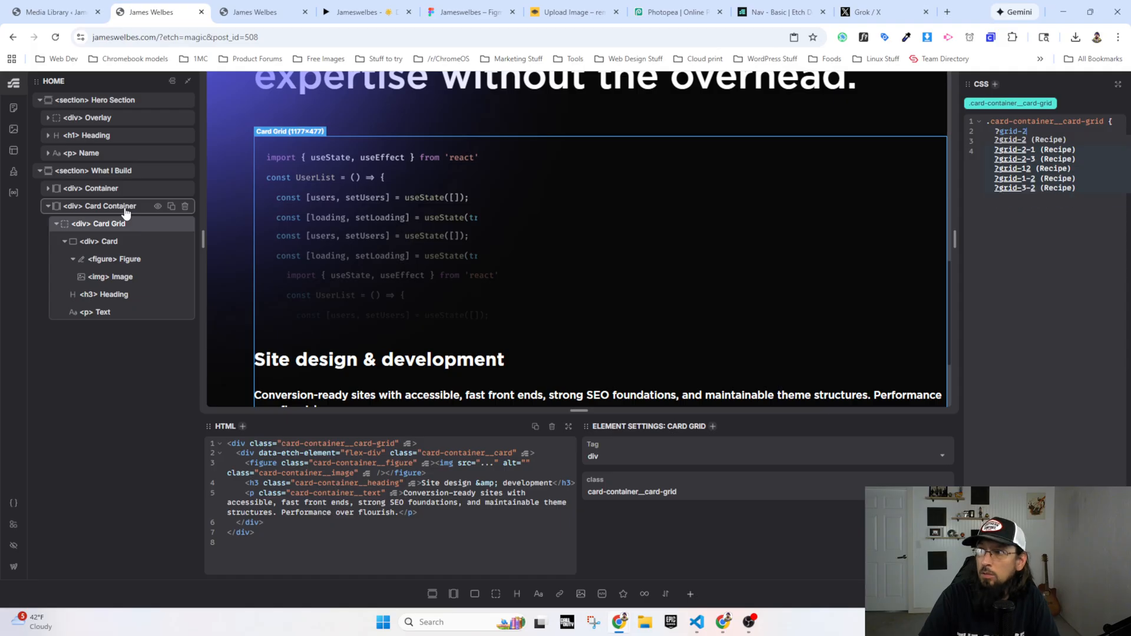
{"action": "key", "text": "Return"}
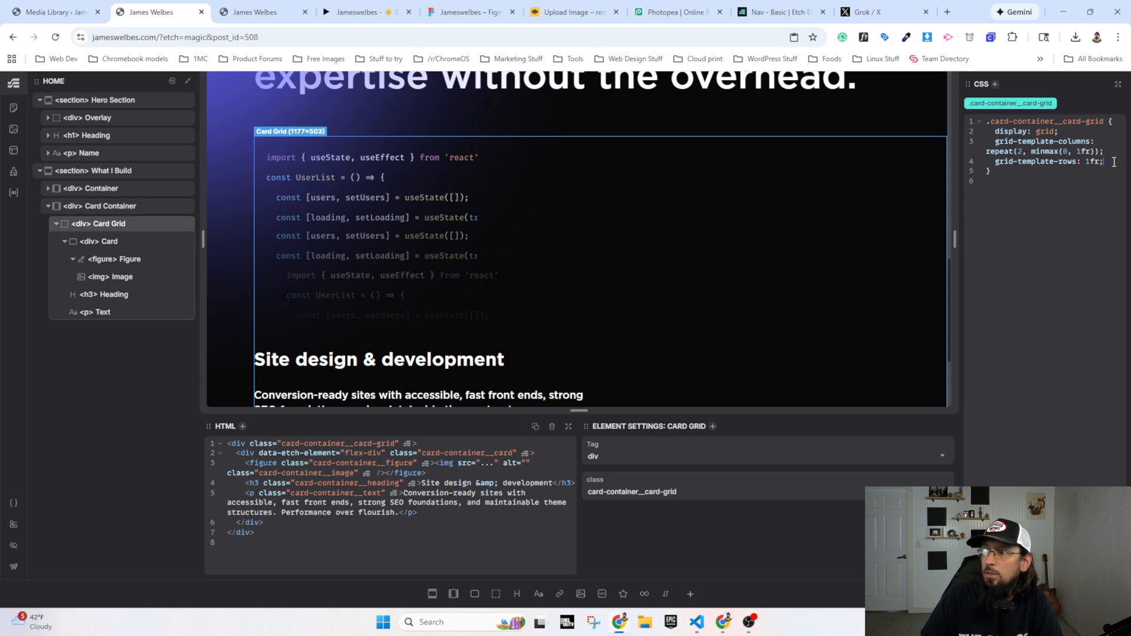
{"action": "left_click_drag", "start_coordinate": [1113, 162], "coordinate": [994, 141]}
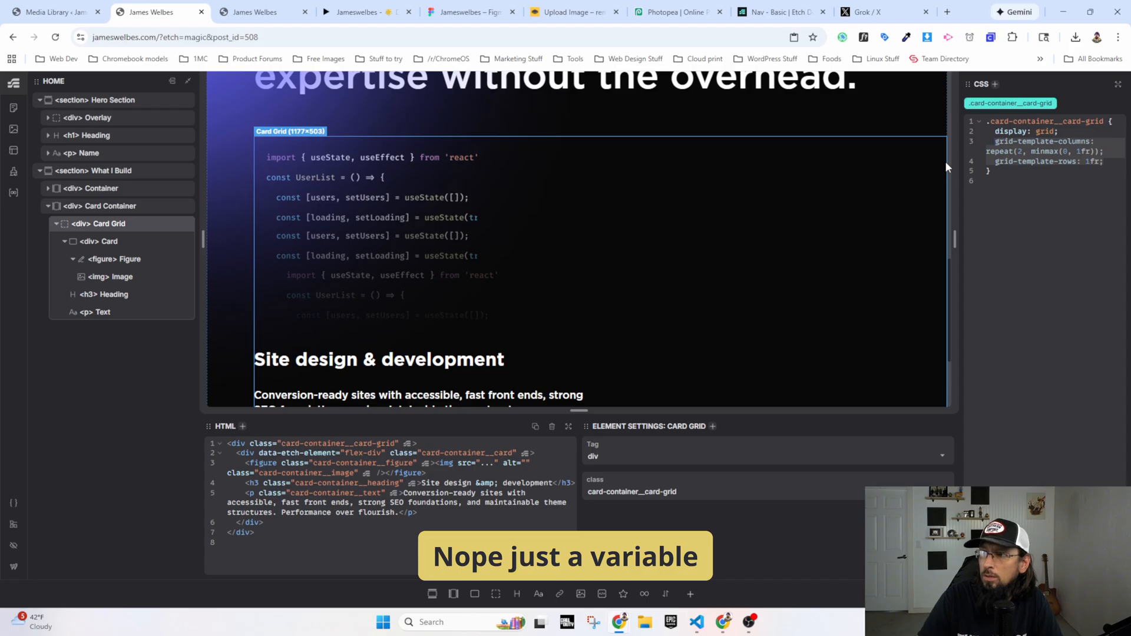
{"action": "key", "text": "BackSpace"}
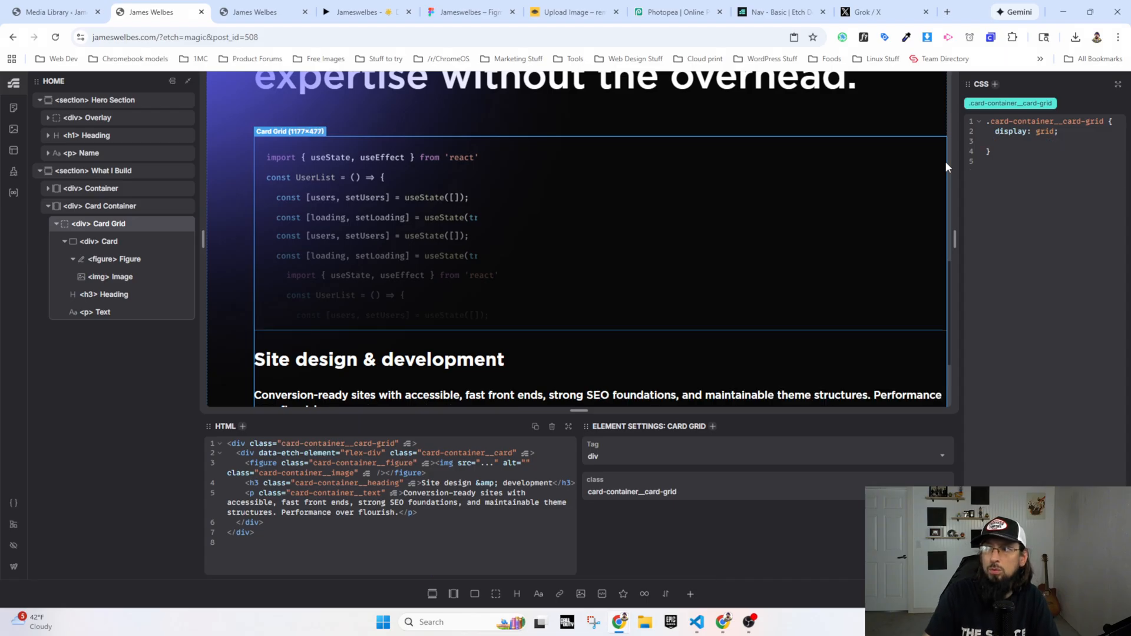
Step: Try adding the .grid-auto-2 class to the Card Grid div, and remove it again
{"action": "key", "text": "ctrl+Return"}
{"action": "type", "text": ".grid-auto-2"}
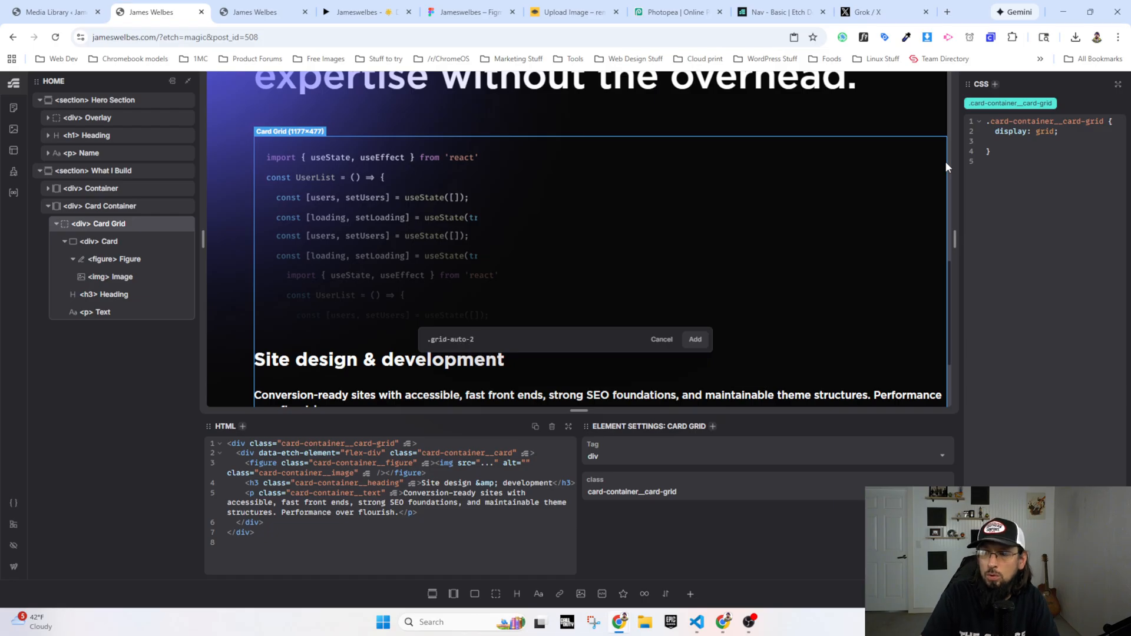
{"action": "key", "text": "Return"}
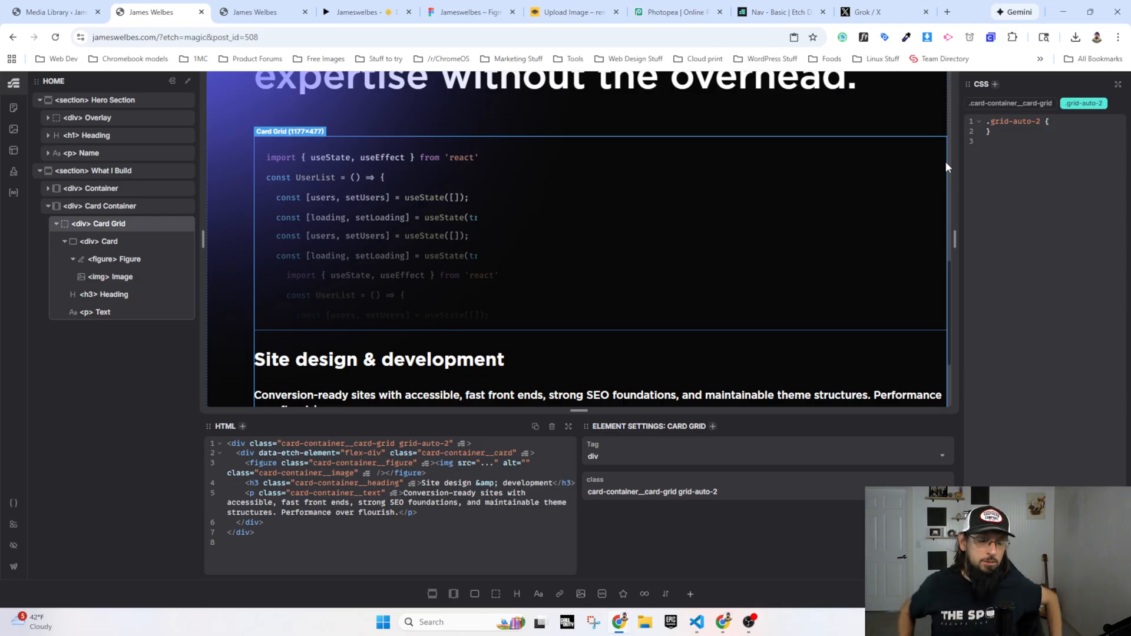
{"action": "left_click", "coordinate": [1103, 103]}
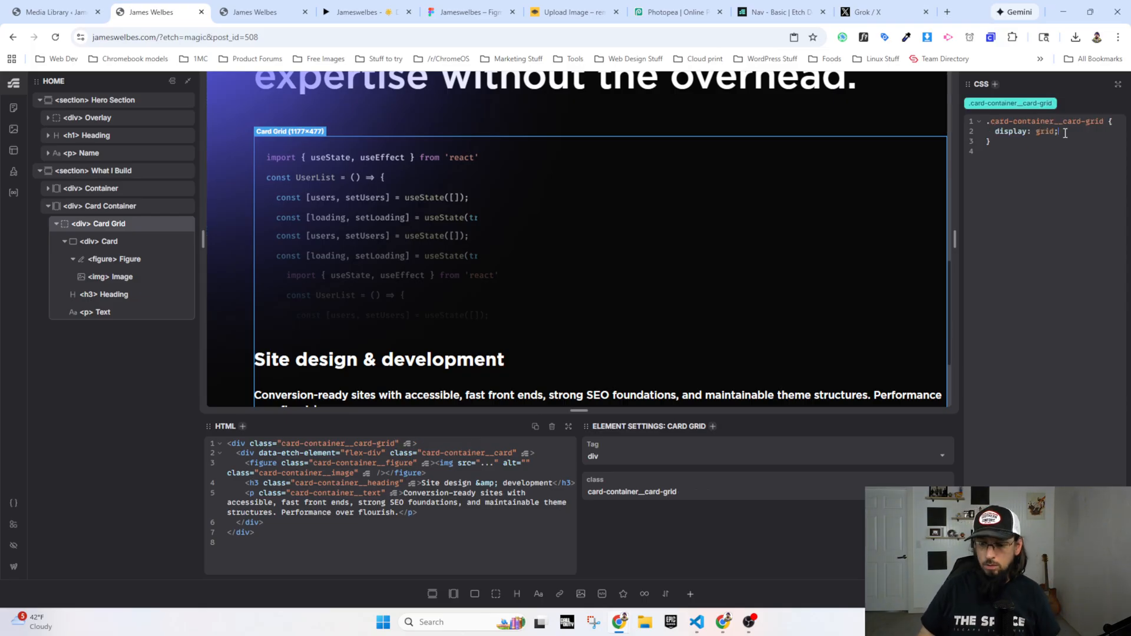
Step: Set grid-template-columns to var(--grid-auto-3) in the .card-container__card-grid class
{"action": "type", "text": "grid"}
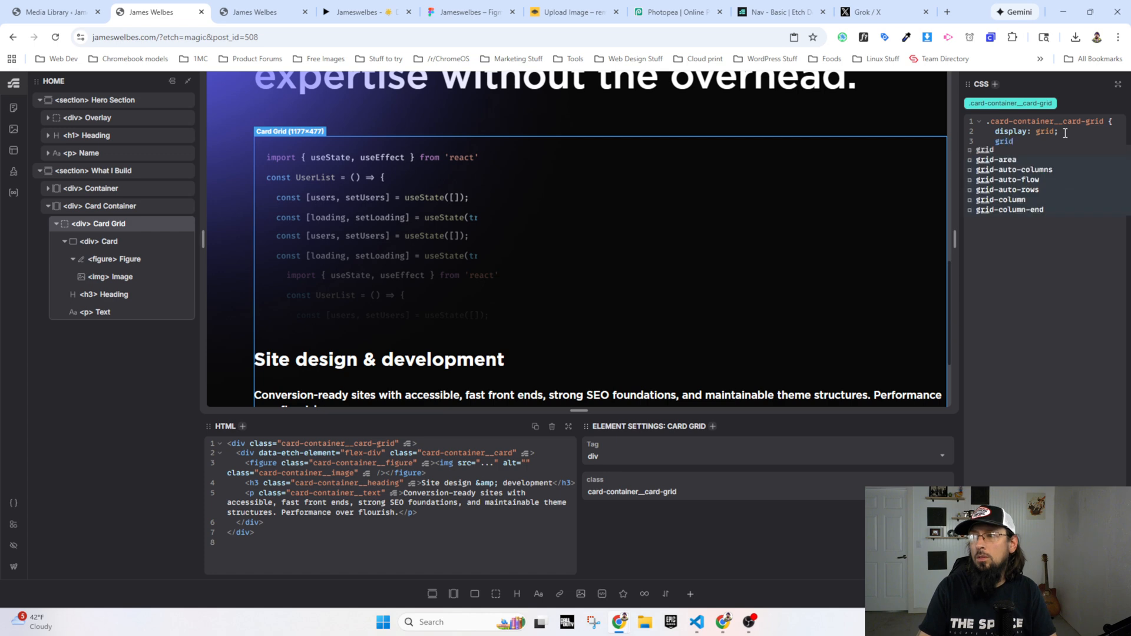
{"action": "type", "text": "-template-colu"}
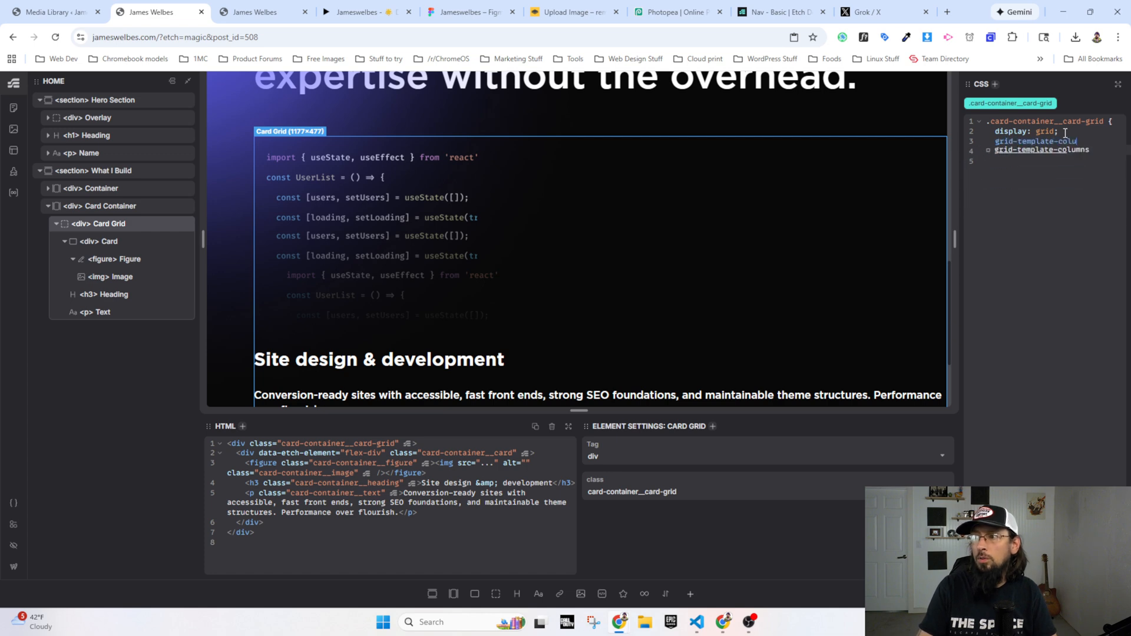
{"action": "type", "text": "mns: var(--"}
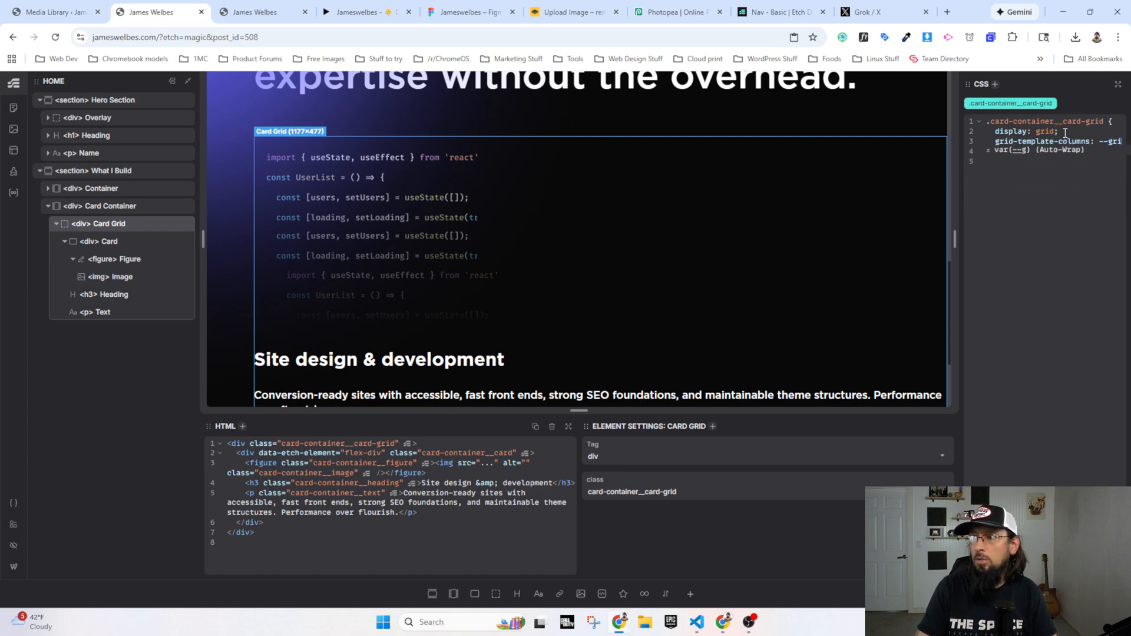
{"action": "type", "text": "grid-auto-2"}
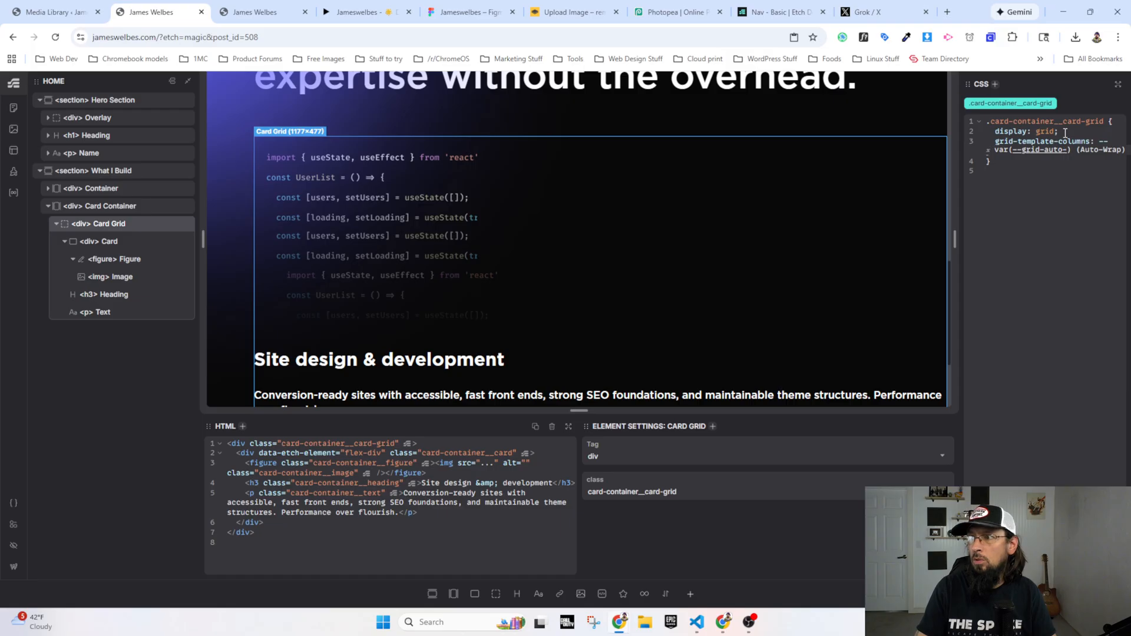
{"action": "key", "text": "Return"}
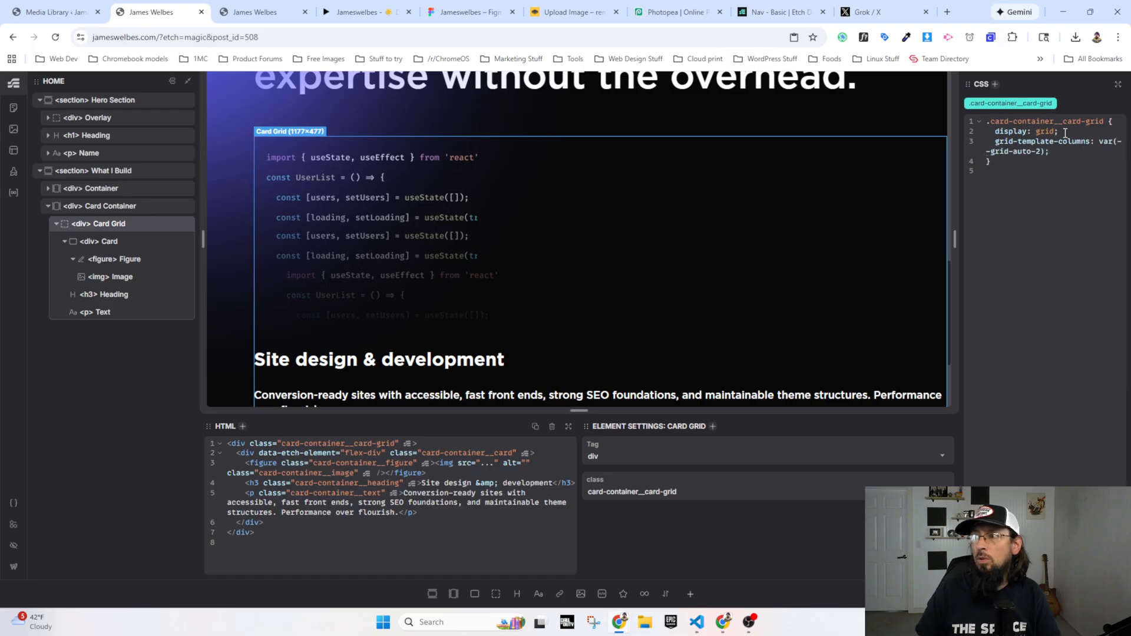
{"action": "key", "text": "BackSpace"}
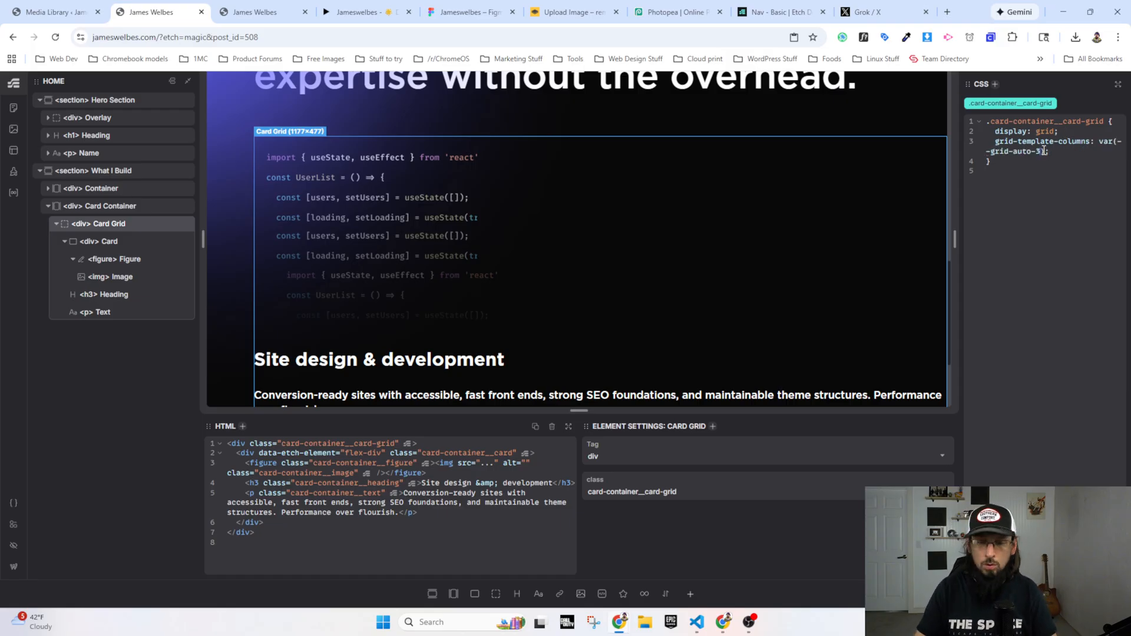
{"action": "type", "text": "3"}
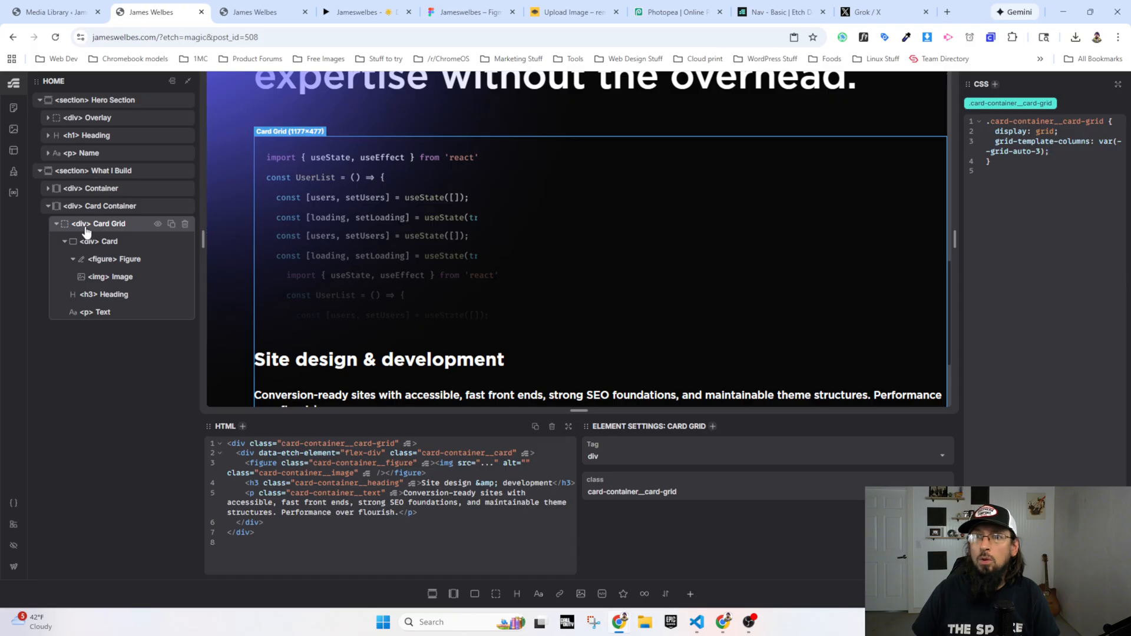
Step: Duplicate the Card element twice inside Card Grid and collapse all three cards in the structure tree
{"action": "left_click", "coordinate": [168, 245]}
{"action": "left_click", "coordinate": [172, 242]}
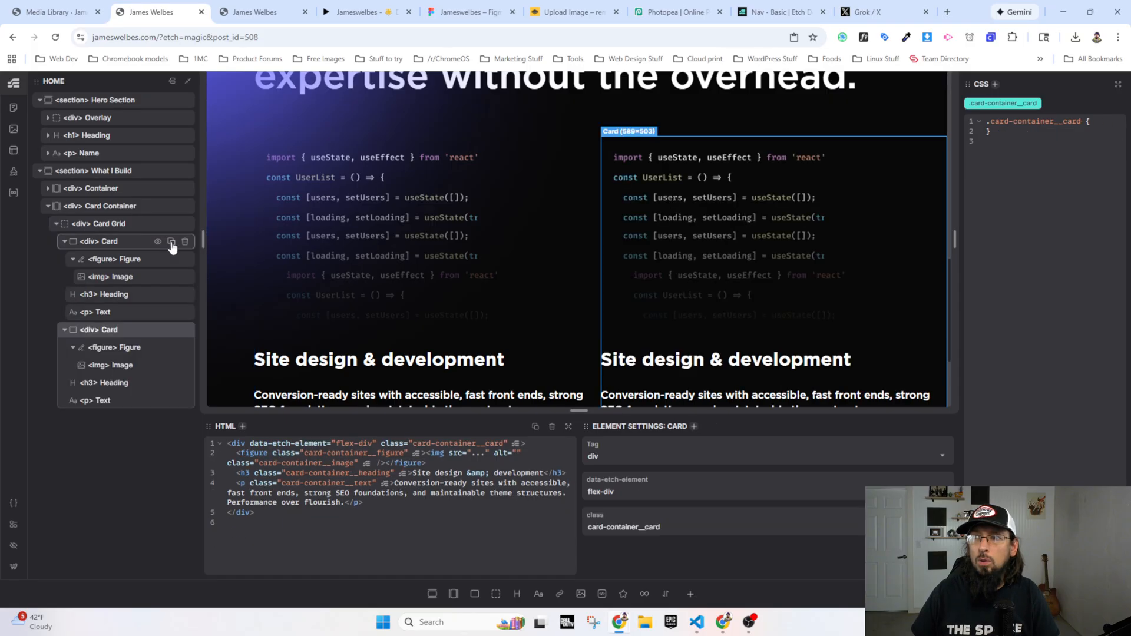
{"action": "left_click", "coordinate": [171, 246]}
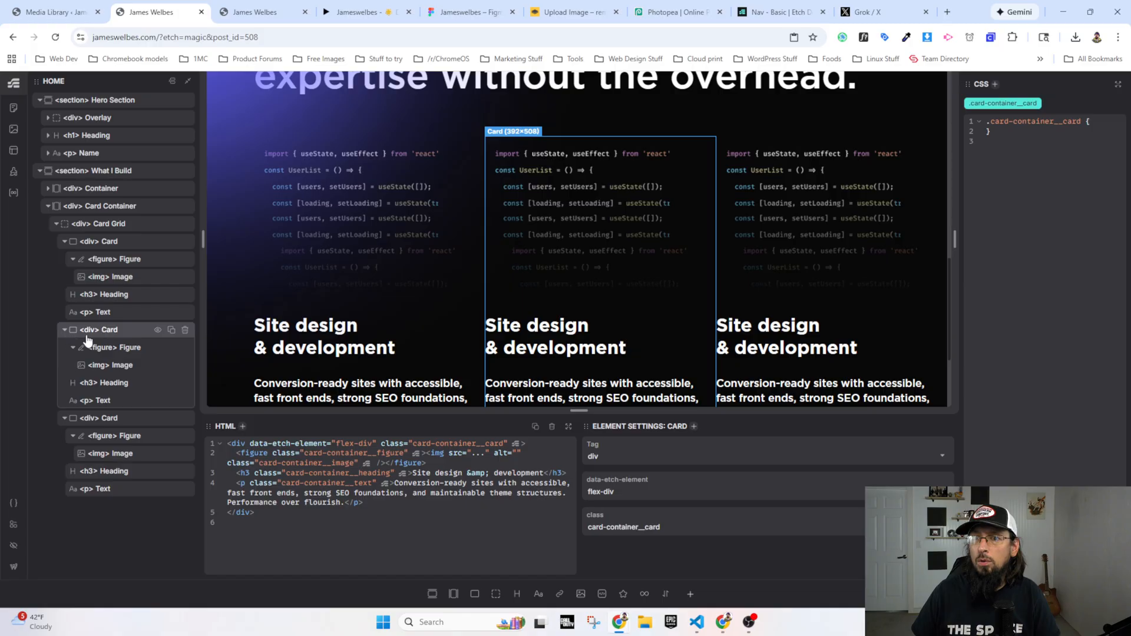
{"action": "left_click", "coordinate": [64, 330]}
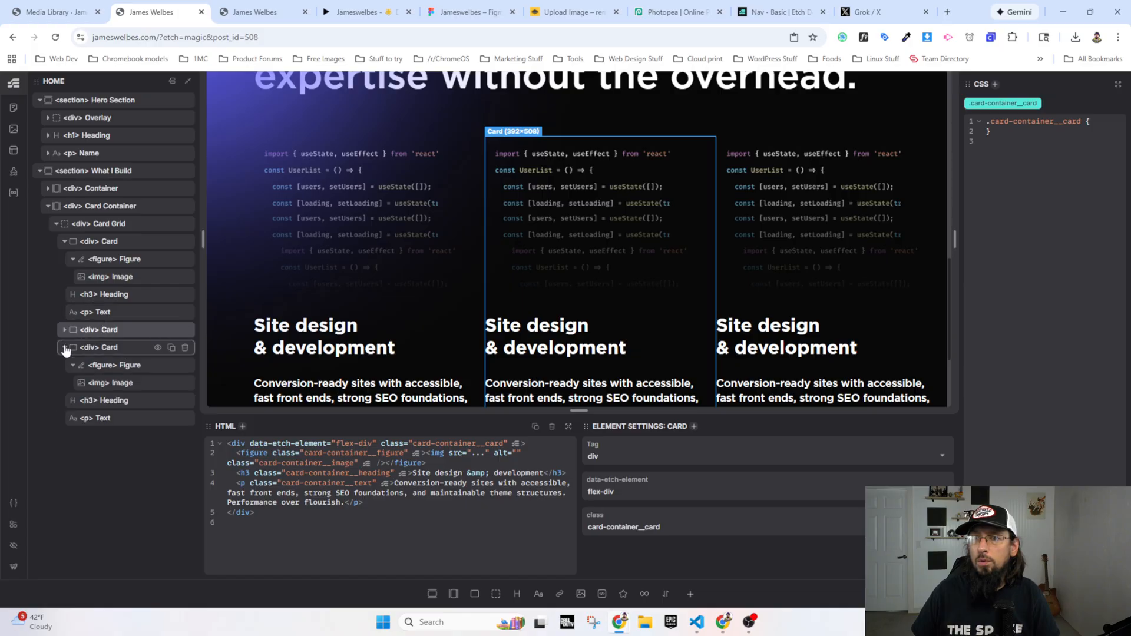
{"action": "left_click", "coordinate": [65, 347]}
{"action": "left_click", "coordinate": [65, 241]}
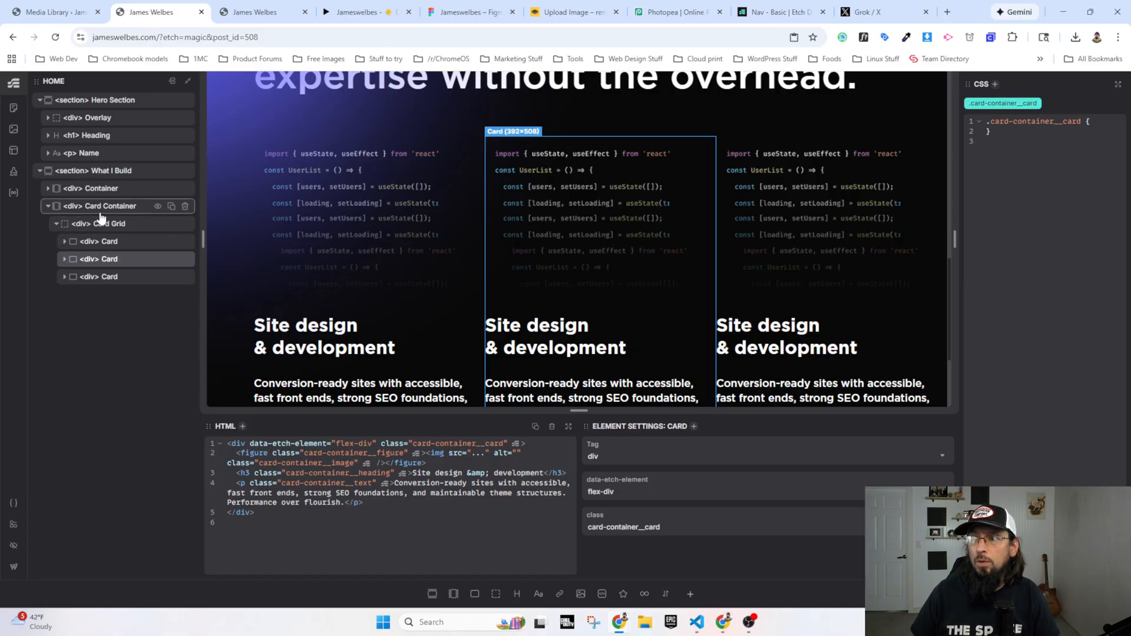
Step: Set the Auto Grid aggressiveness to .7 in the Automatic.css layout settings, save, and close the settings
{"action": "mouse_move", "coordinate": [954, 239]}
{"action": "left_mouse_down"}
{"action": "mouse_move", "coordinate": [684, 239]}
{"action": "mouse_move", "coordinate": [934, 239]}
{"action": "mouse_move", "coordinate": [691, 240]}
{"action": "mouse_move", "coordinate": [958, 228]}
{"action": "mouse_move", "coordinate": [907, 236]}
{"action": "mouse_move", "coordinate": [819, 224]}
{"action": "mouse_move", "coordinate": [803, 228]}
{"action": "mouse_move", "coordinate": [952, 227]}
{"action": "left_mouse_up"}
{"action": "left_click", "coordinate": [17, 501]}
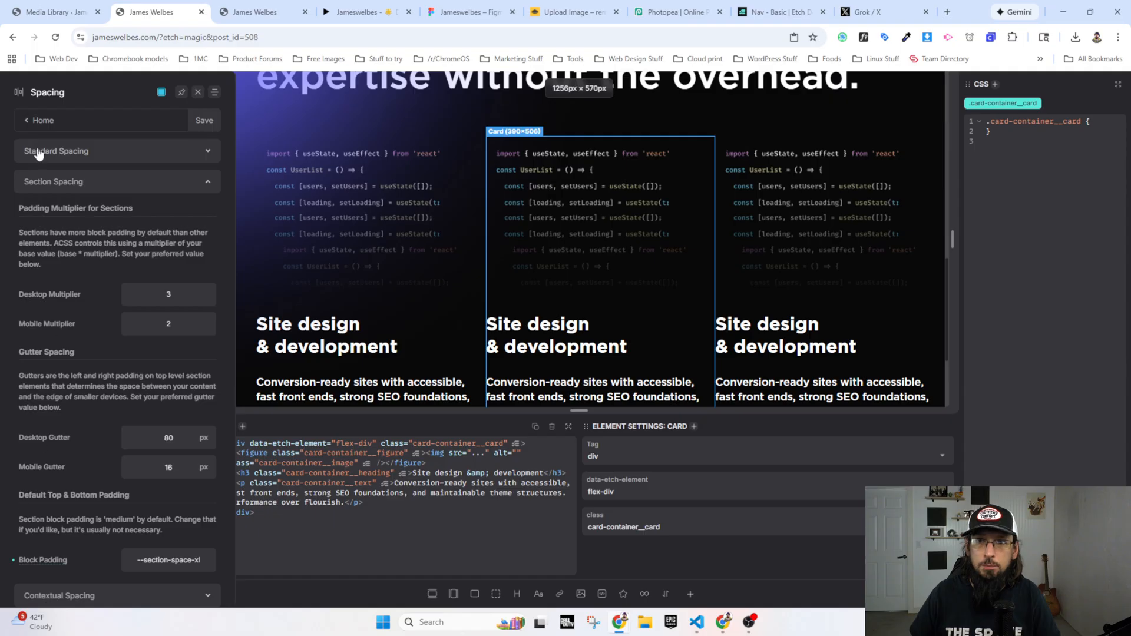
{"action": "left_click", "coordinate": [29, 126]}
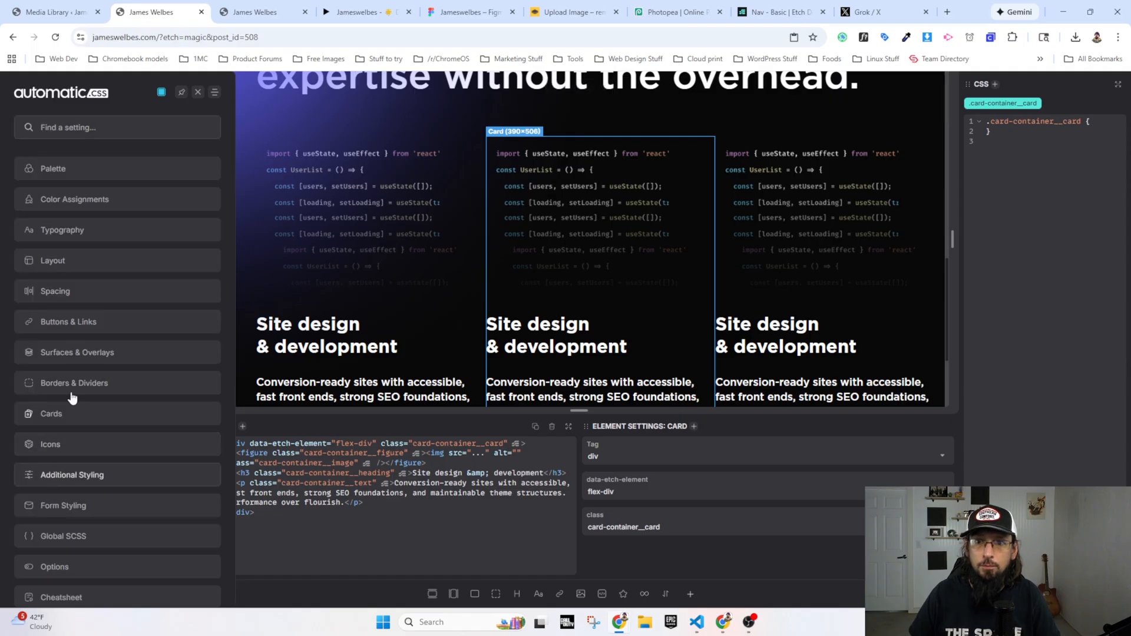
{"action": "left_click", "coordinate": [62, 260]}
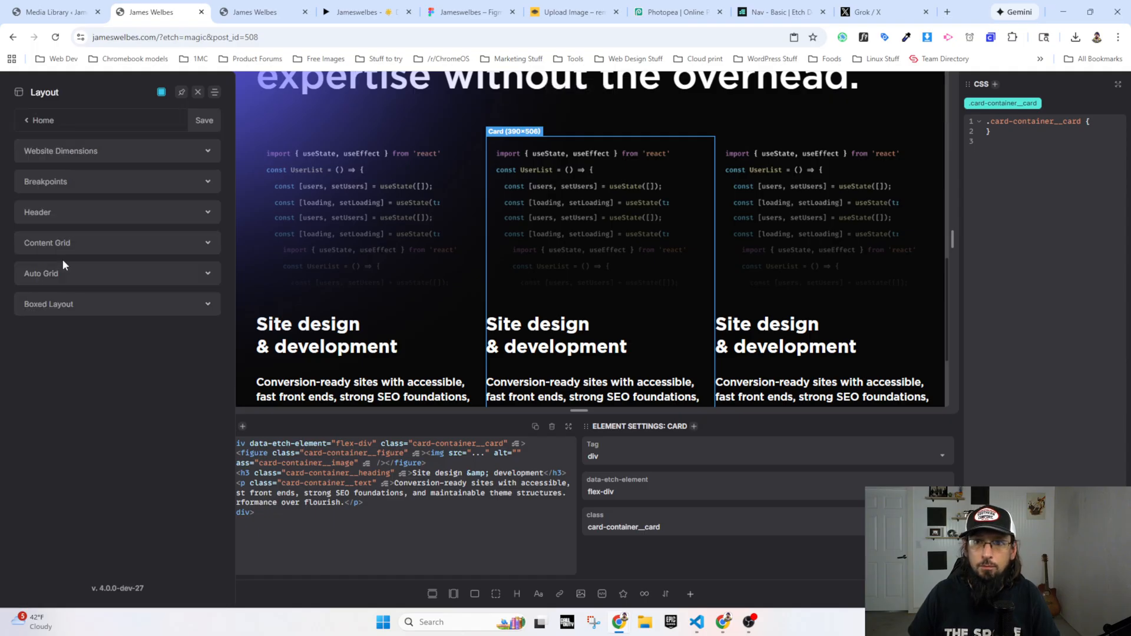
{"action": "left_click", "coordinate": [55, 274]}
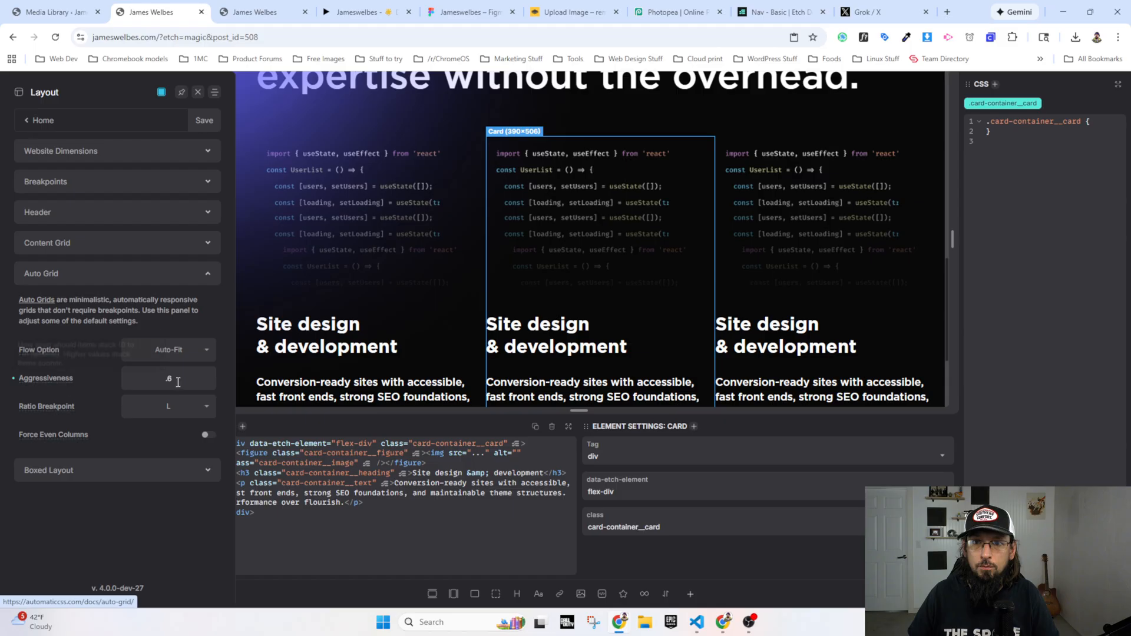
{"action": "type", "text": "7"}
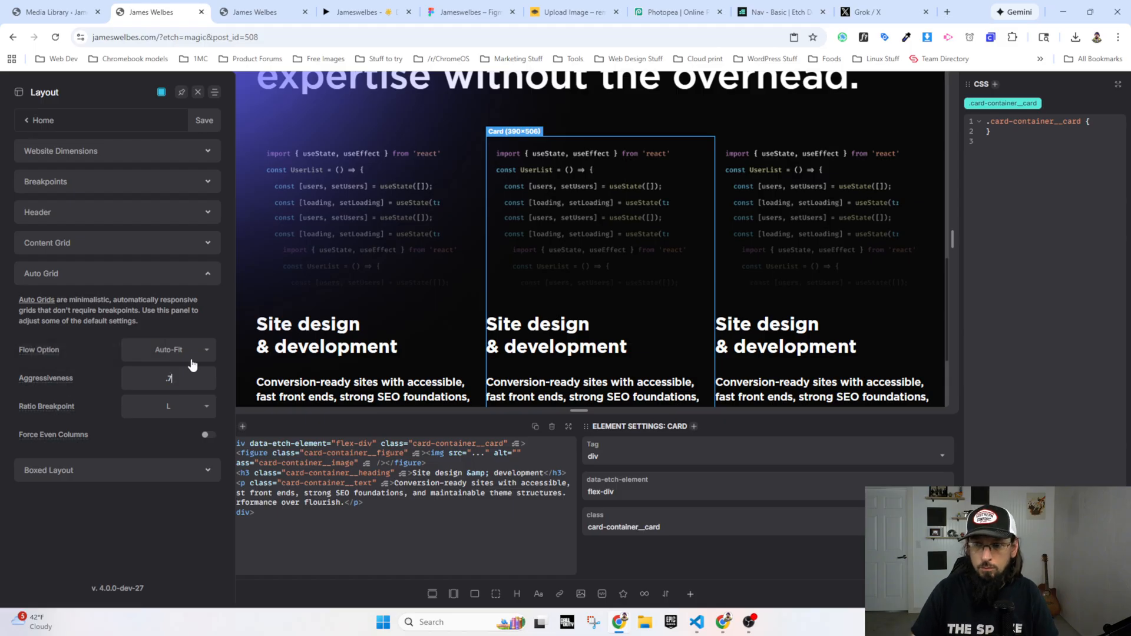
{"action": "left_click", "coordinate": [193, 116]}
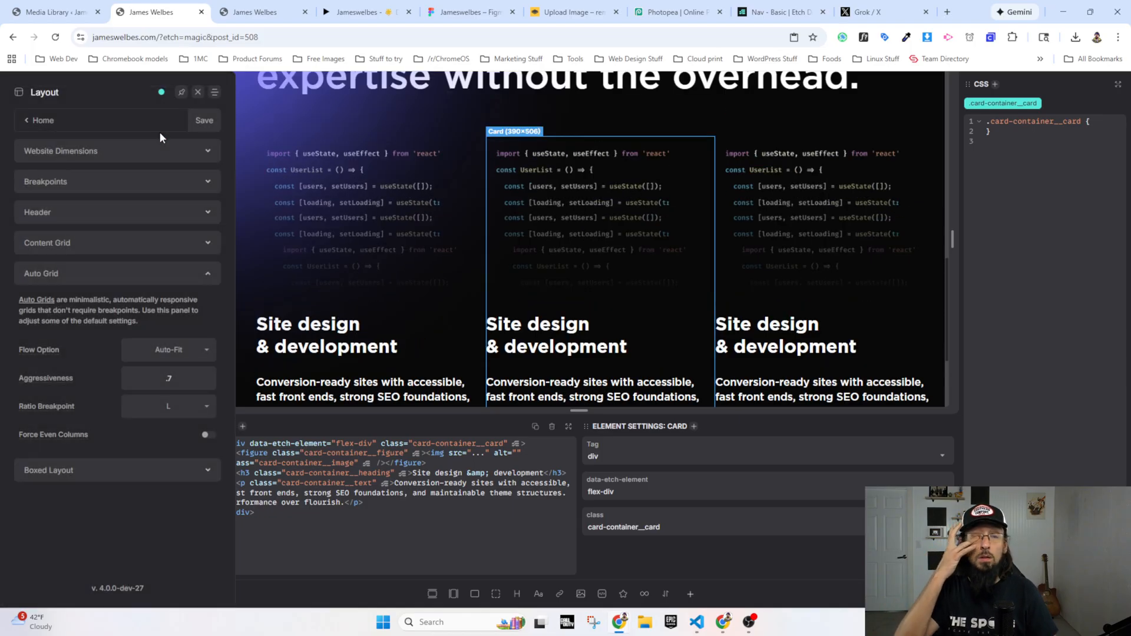
{"action": "left_click", "coordinate": [198, 92]}
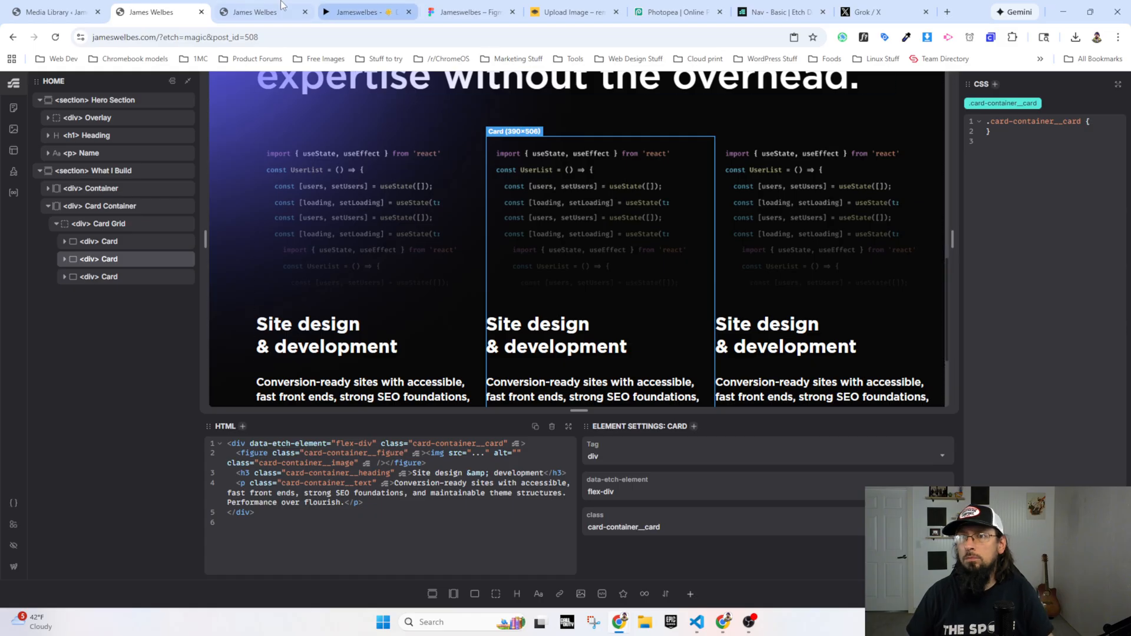
Step: Check the service card grid below the What I Do heading on the live homepage
{"action": "left_click", "coordinate": [250, 13]}
{"action": "scroll", "coordinate": [401, 424], "scroll_direction": "down", "scroll_amount": 5}
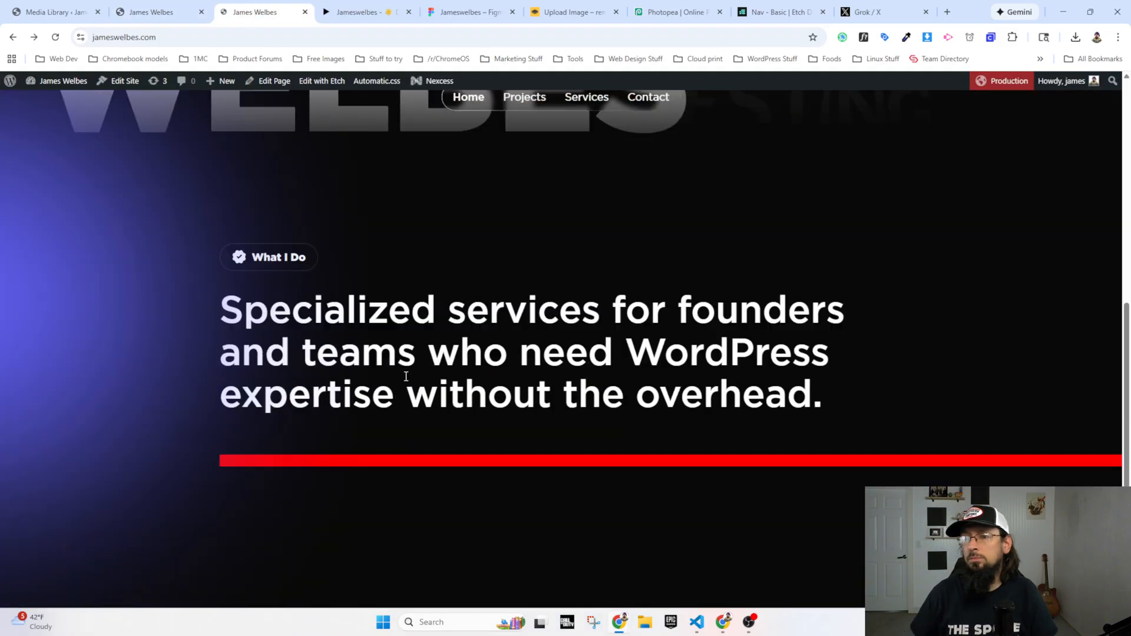
{"action": "left_click", "coordinate": [152, 12]}
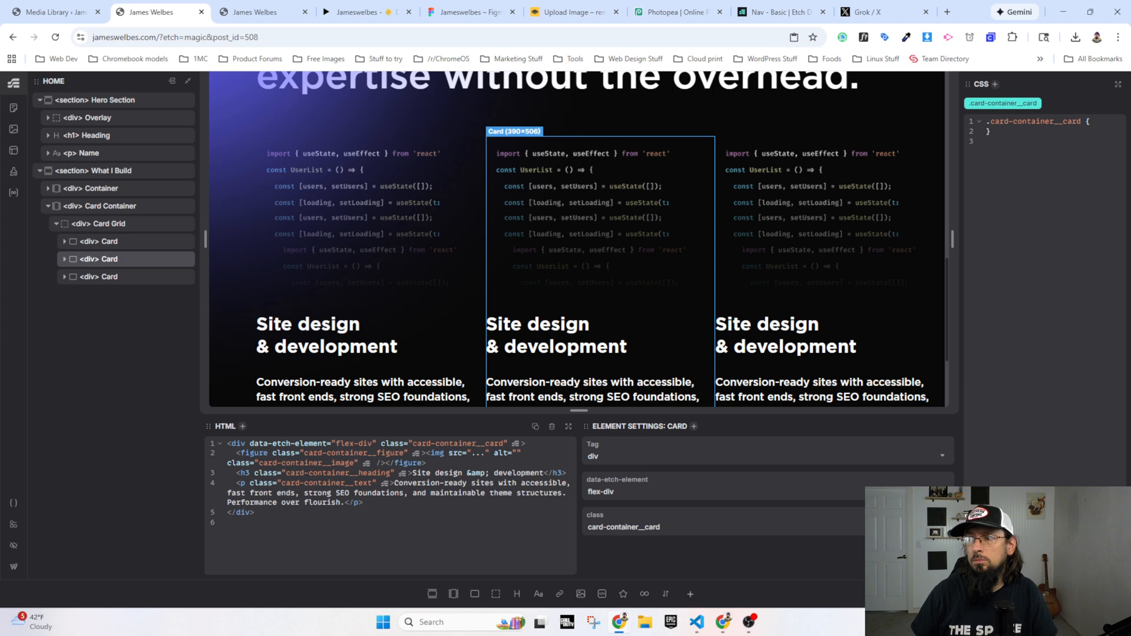
{"action": "left_click", "coordinate": [264, 21]}
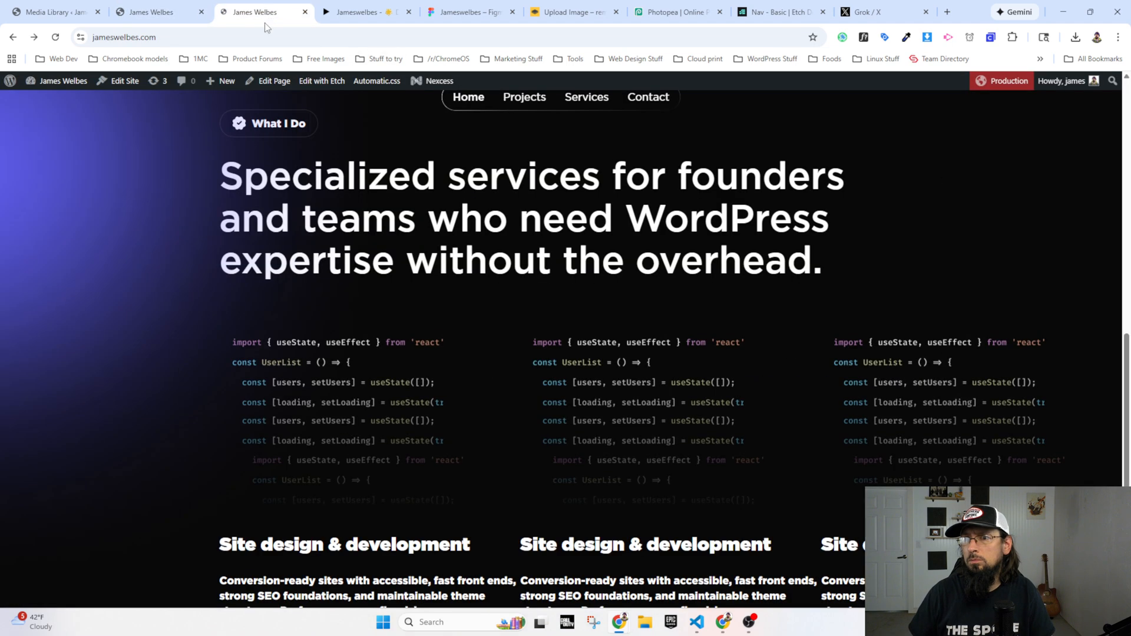
{"action": "scroll", "coordinate": [300, 421], "scroll_direction": "down", "scroll_amount": 2}
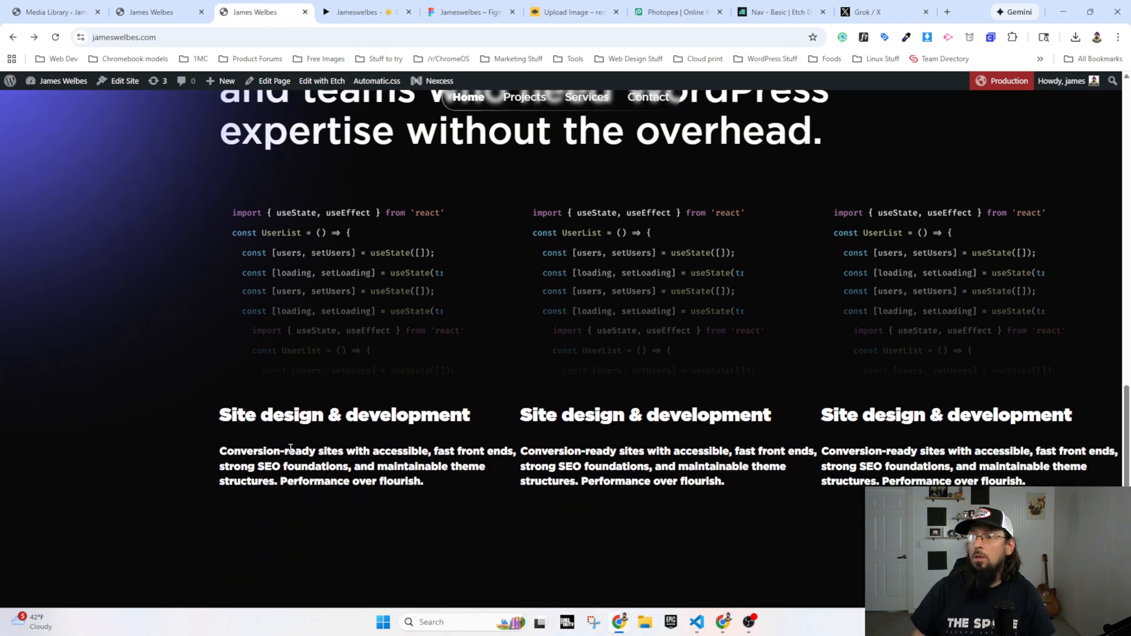
{"action": "scroll", "coordinate": [310, 393], "scroll_direction": "up", "scroll_amount": 2}
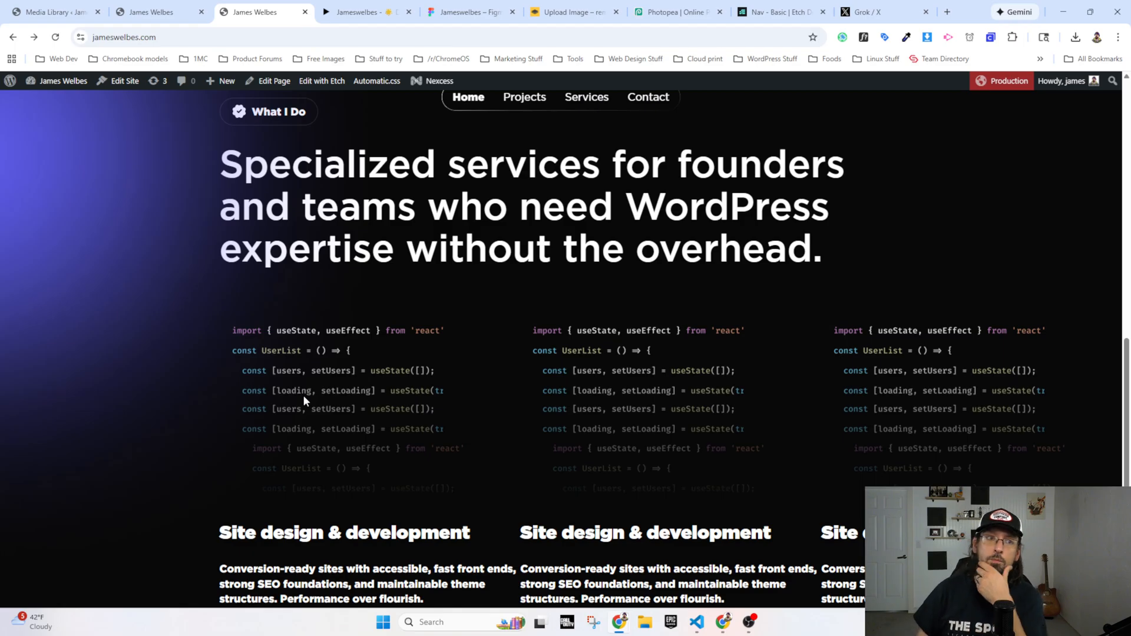
Step: Open the media library for the second card's image in Etch and check the Figma prototype for the matching Product Leadership illustration
{"action": "left_click", "coordinate": [152, 11]}
{"action": "left_click", "coordinate": [610, 219]}
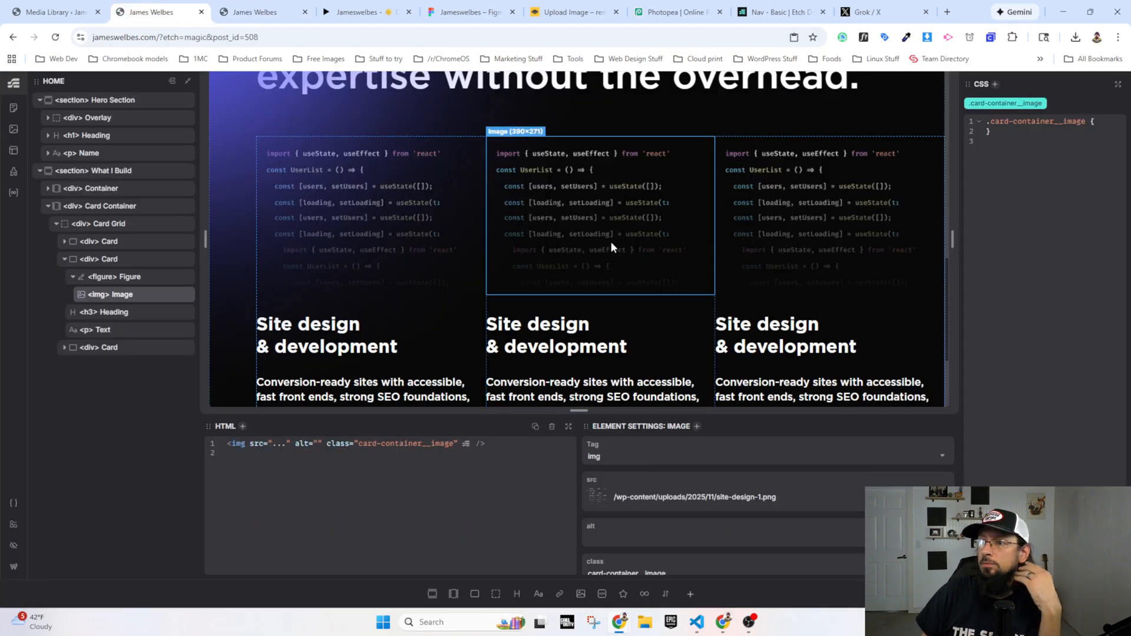
{"action": "left_click", "coordinate": [600, 487]}
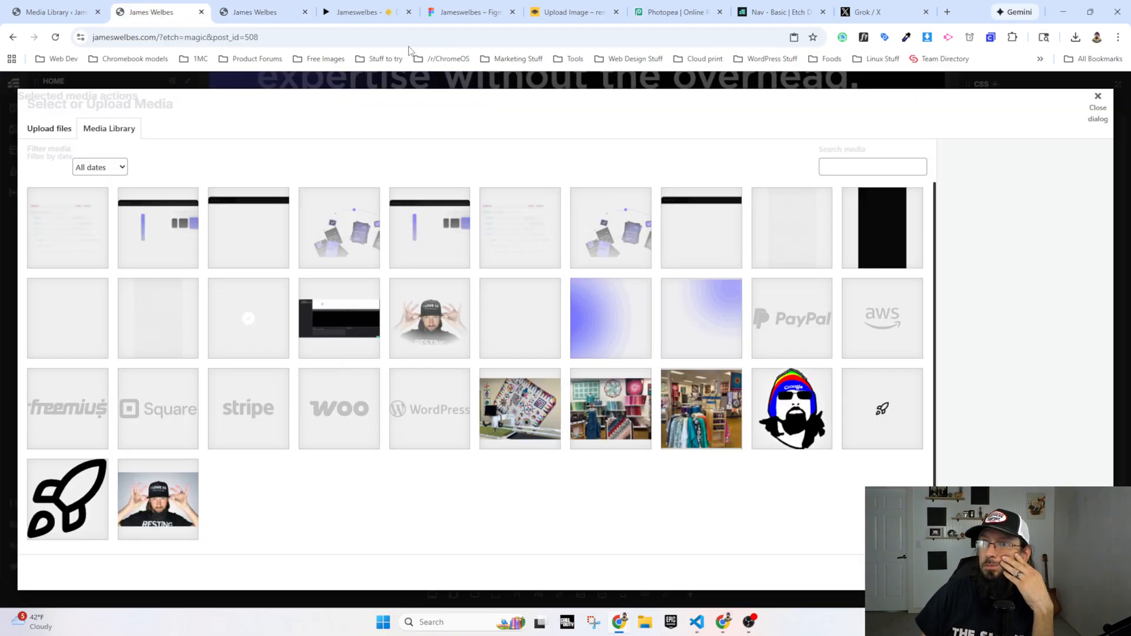
{"action": "left_click", "coordinate": [380, 16]}
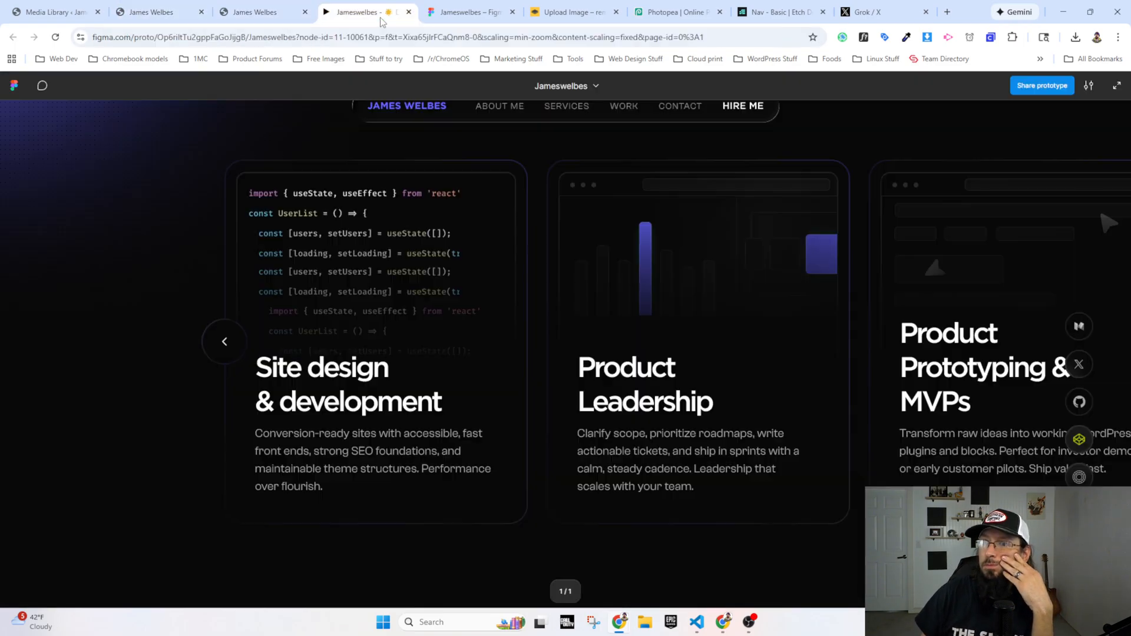
{"action": "left_click", "coordinate": [151, 12]}
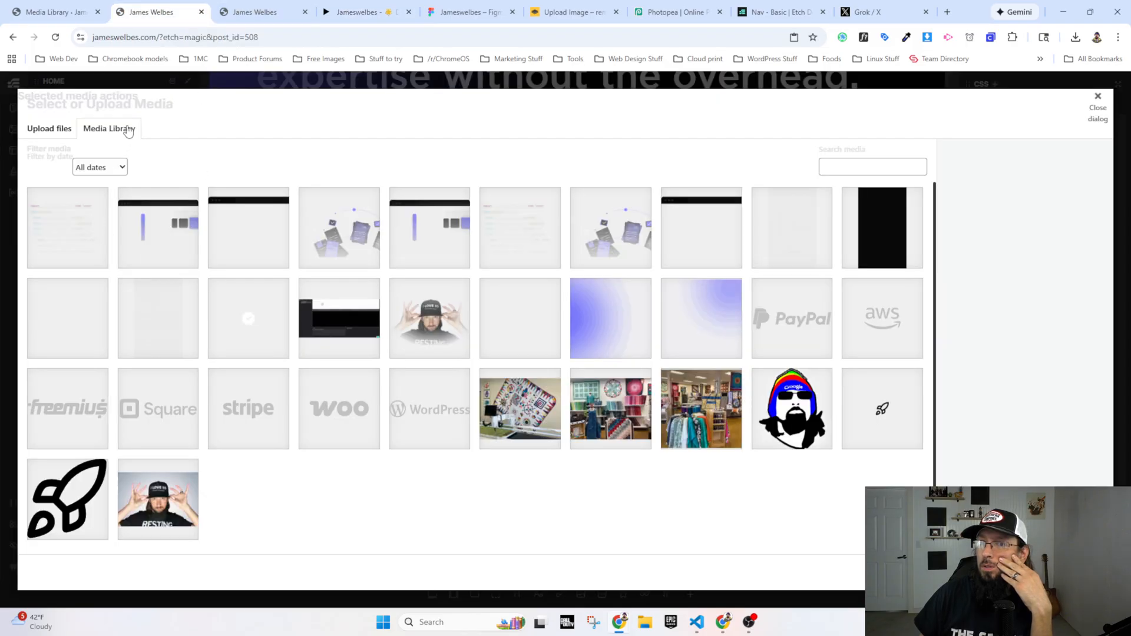
{"action": "left_click", "coordinate": [251, 8]}
{"action": "left_click", "coordinate": [155, 13]}
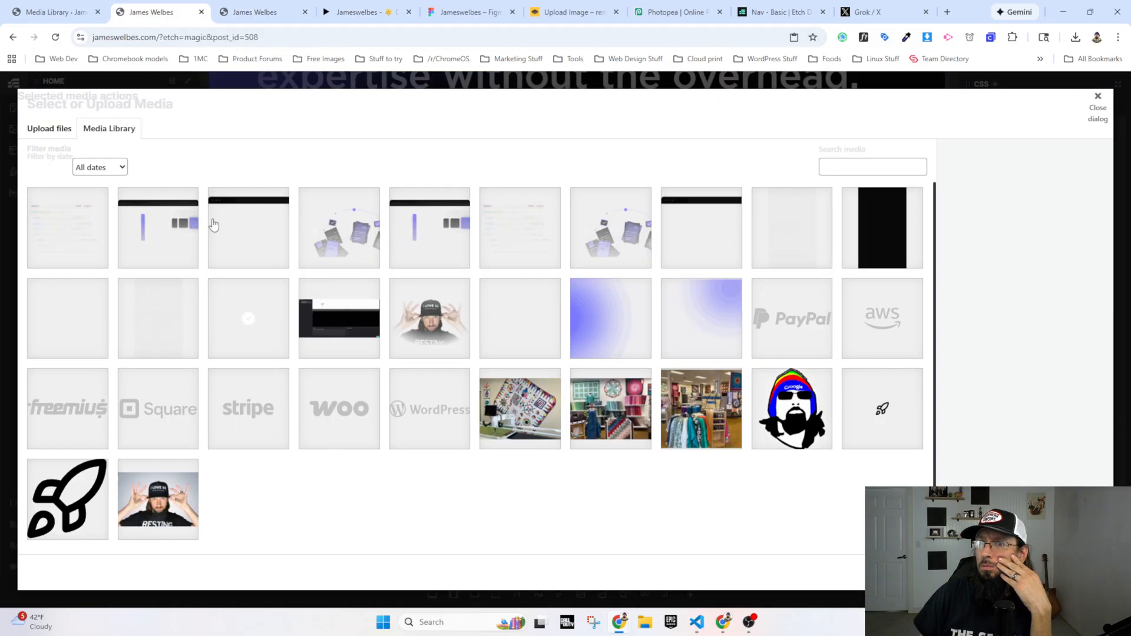
Step: Permanently delete the duplicate uploads site-design-1.png, product-leadership-1.png, prototype-1.png and tutorial-videos-1.png from the media library
{"action": "left_click", "coordinate": [415, 225]}
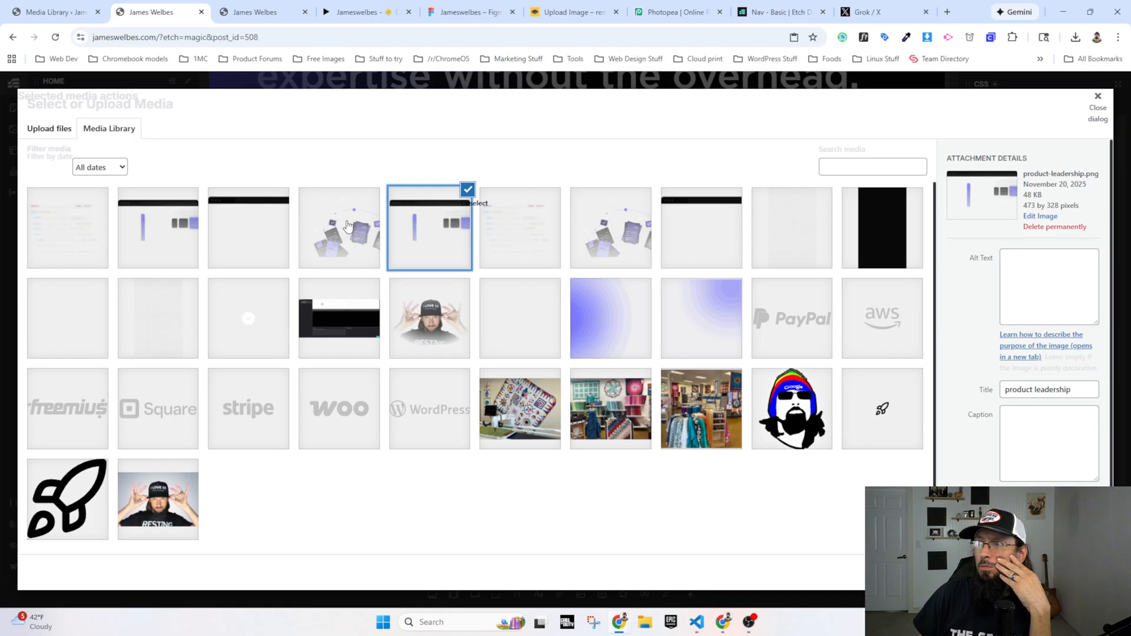
{"action": "left_click", "coordinate": [162, 228]}
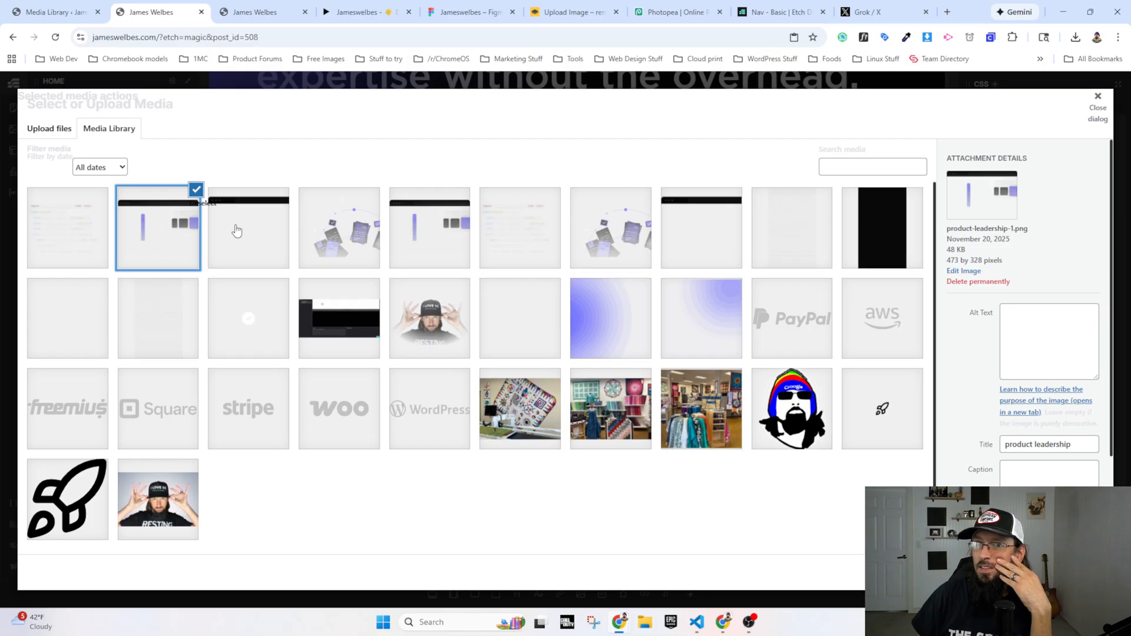
{"action": "left_click", "coordinate": [78, 227]}
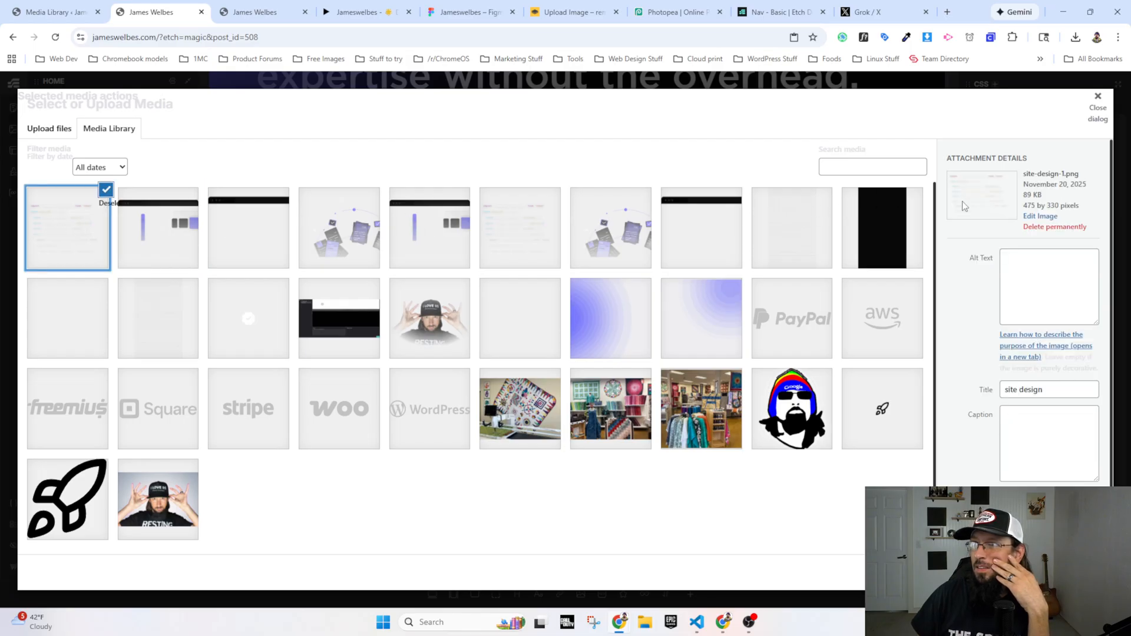
{"action": "left_click", "coordinate": [1038, 227]}
{"action": "left_click", "coordinate": [618, 136]}
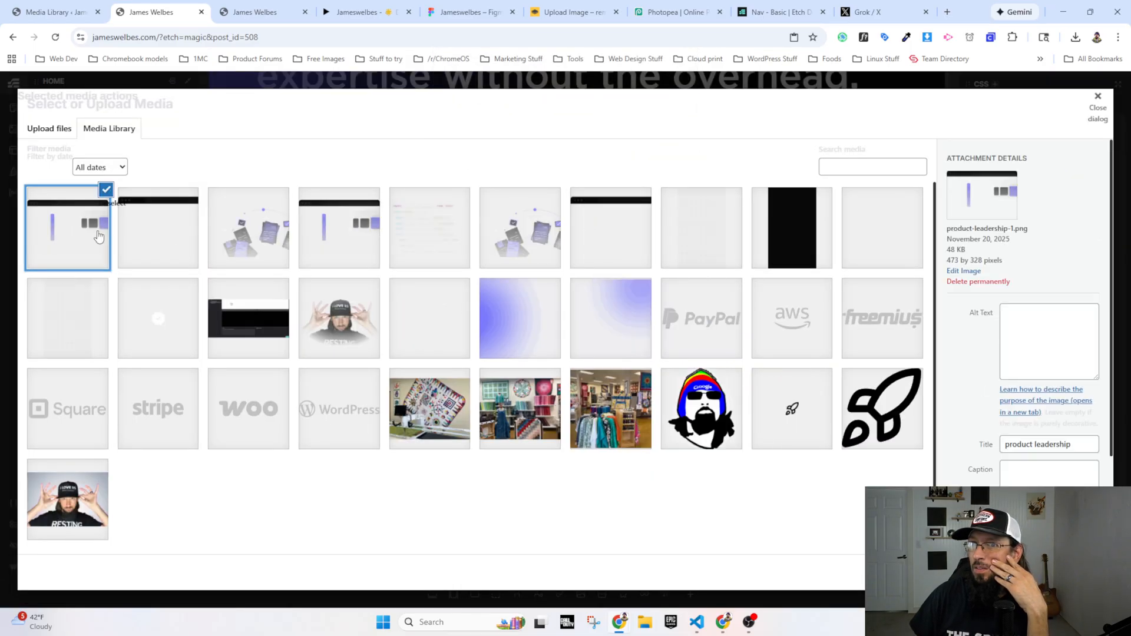
{"action": "left_click", "coordinate": [998, 282]}
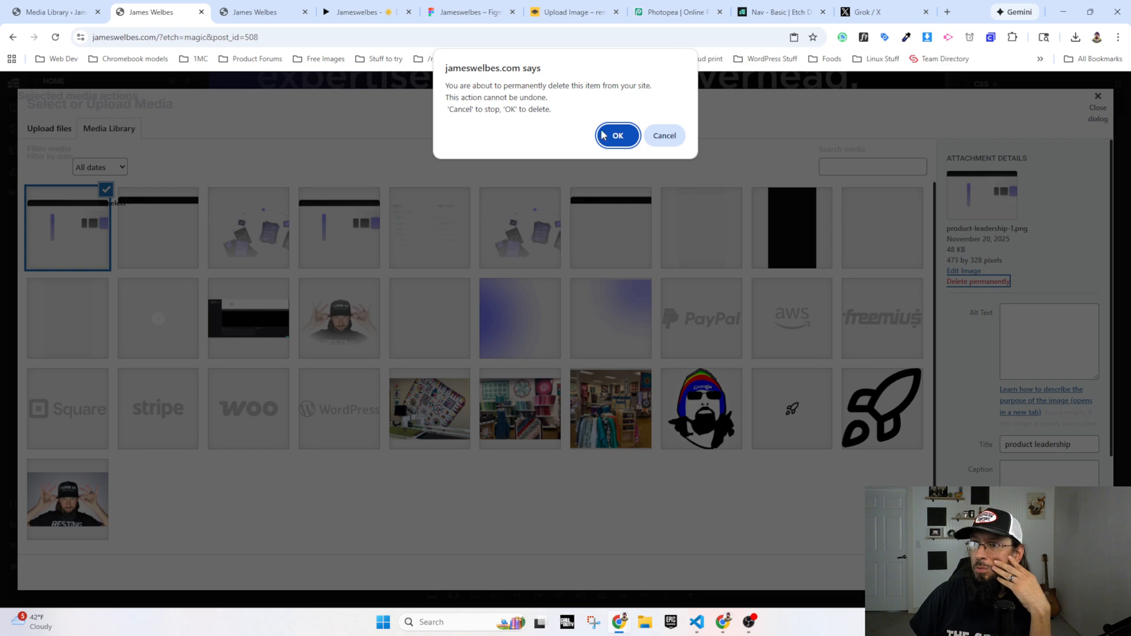
{"action": "left_click", "coordinate": [602, 135]}
{"action": "left_click", "coordinate": [1048, 228]}
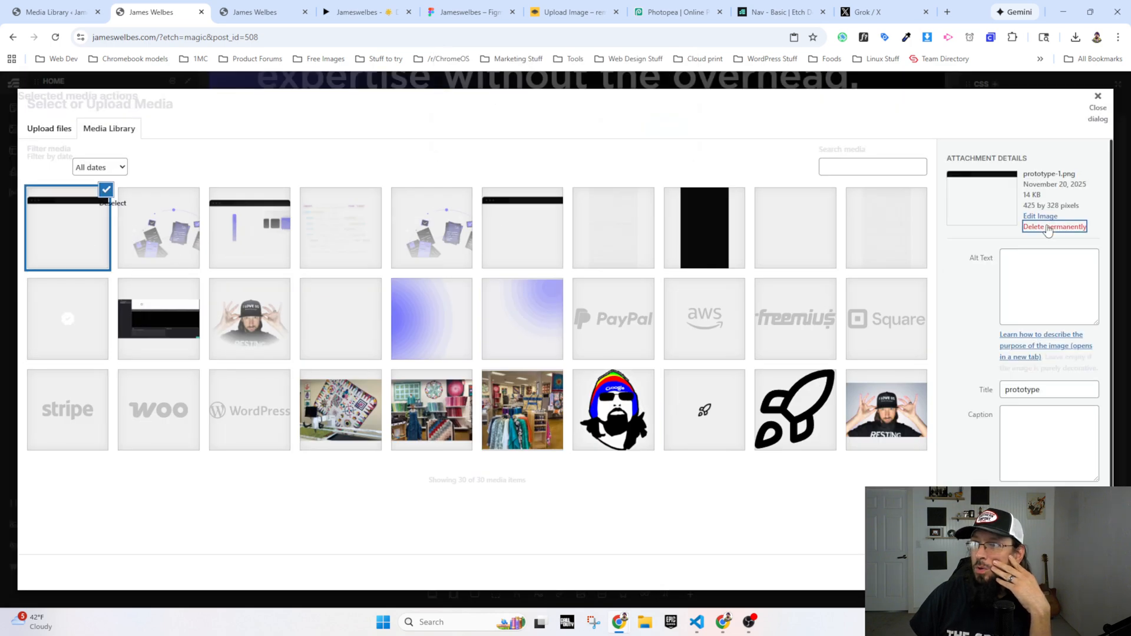
{"action": "left_click", "coordinate": [614, 136]}
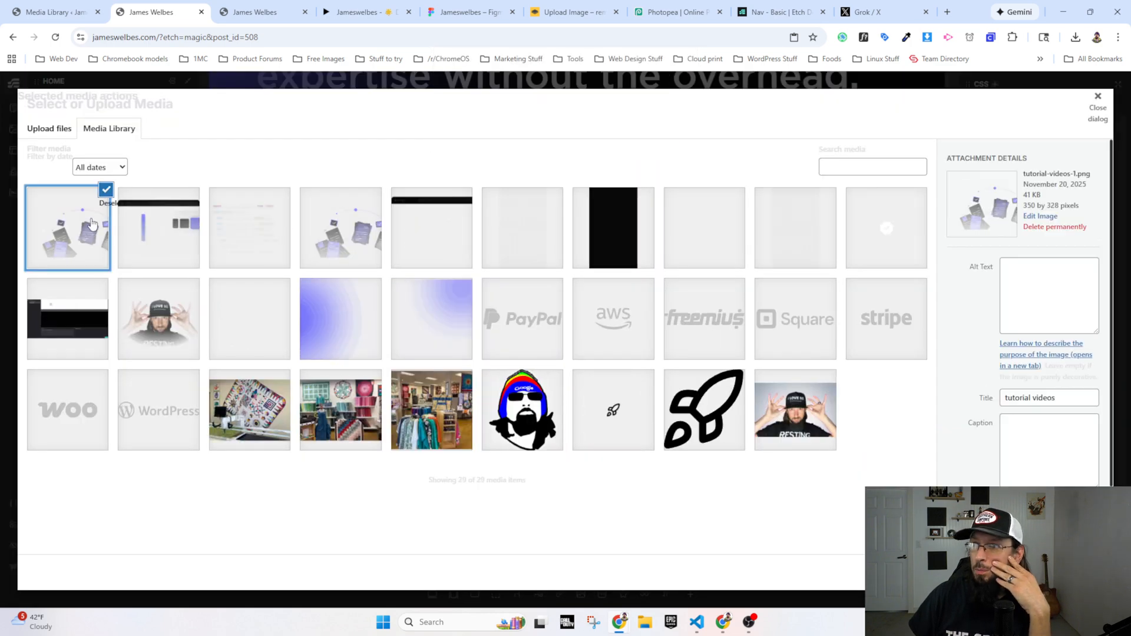
{"action": "left_click", "coordinate": [1039, 229]}
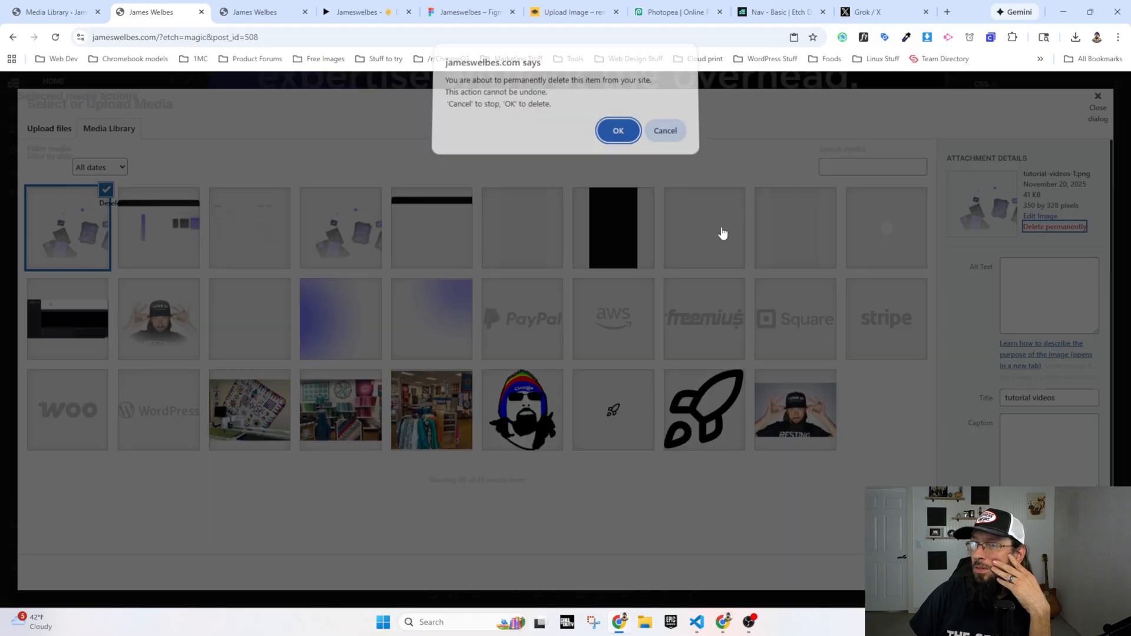
{"action": "left_click", "coordinate": [614, 135]}
Step: Set the second card's image to product-leadership.png and the third card's image to prototype.png, following the Figma prototype
{"action": "left_click", "coordinate": [51, 230]}
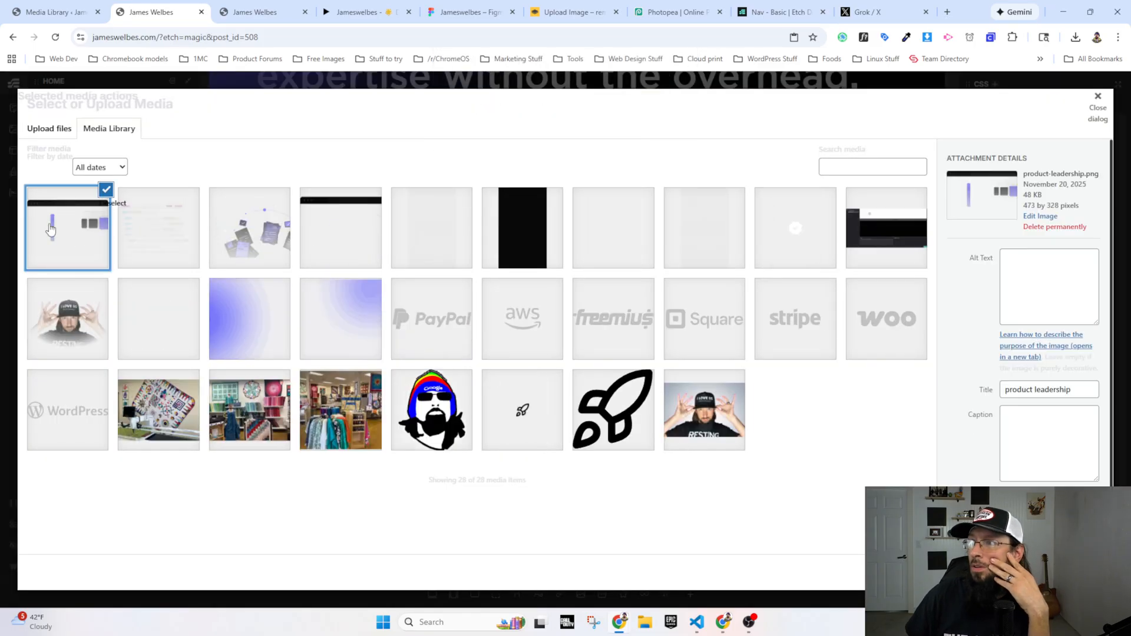
{"action": "left_click", "coordinate": [1085, 572]}
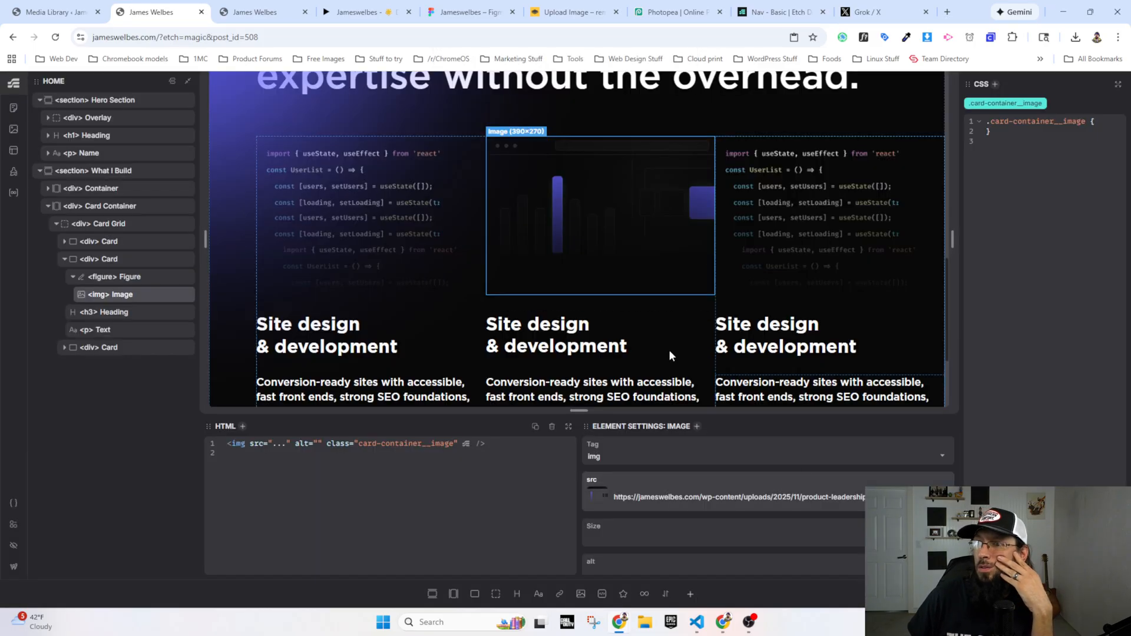
{"action": "left_click", "coordinate": [782, 204]}
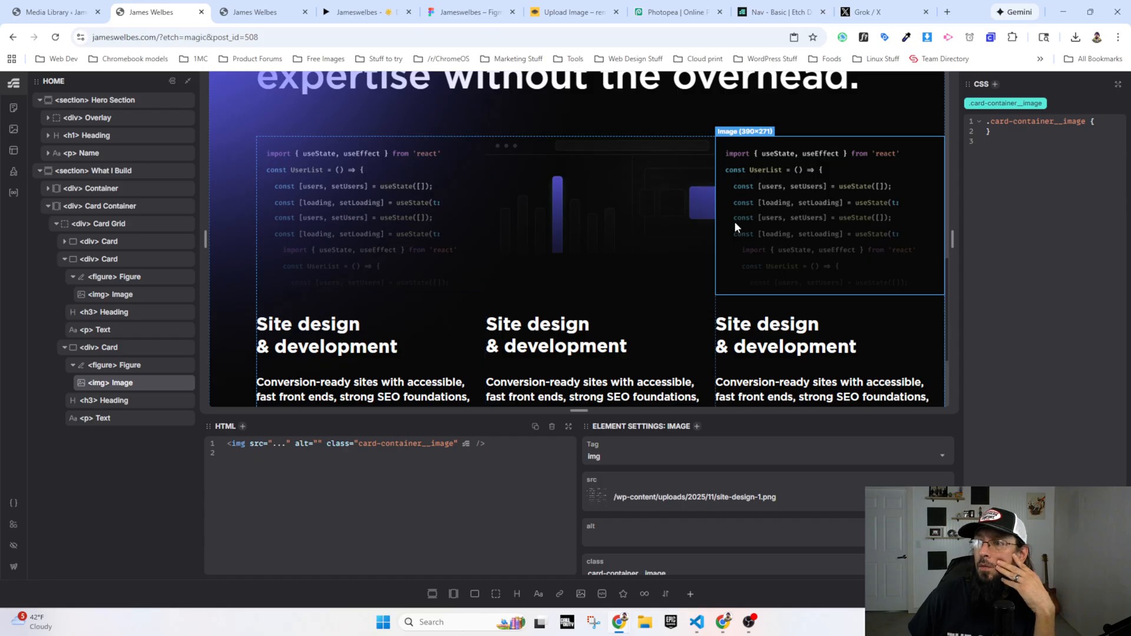
{"action": "left_click", "coordinate": [359, 12]}
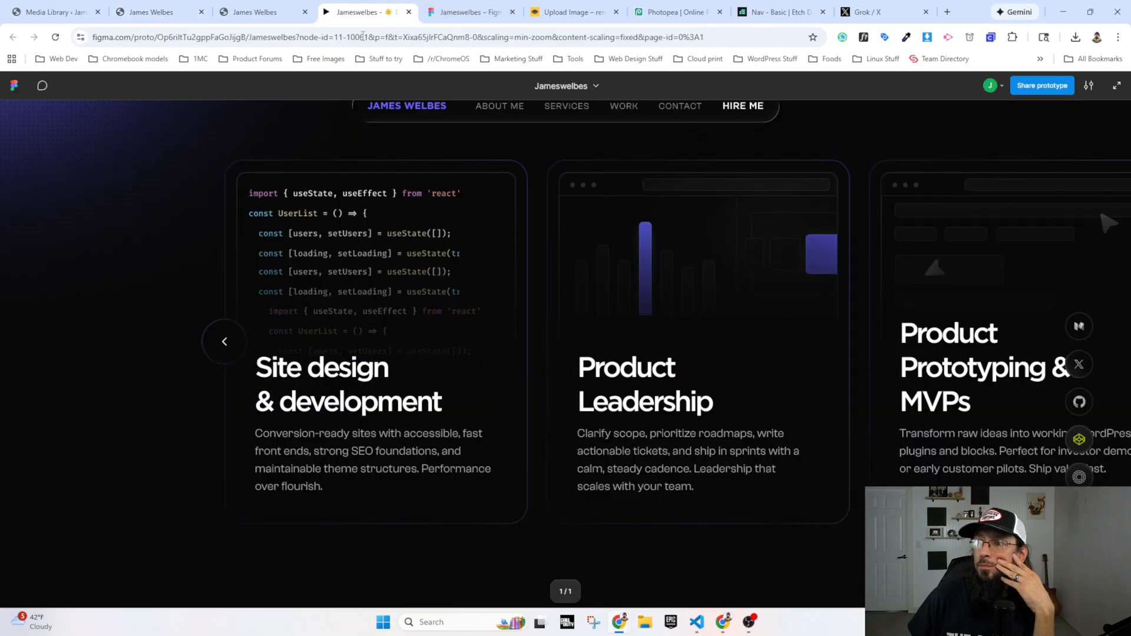
{"action": "left_click", "coordinate": [151, 12]}
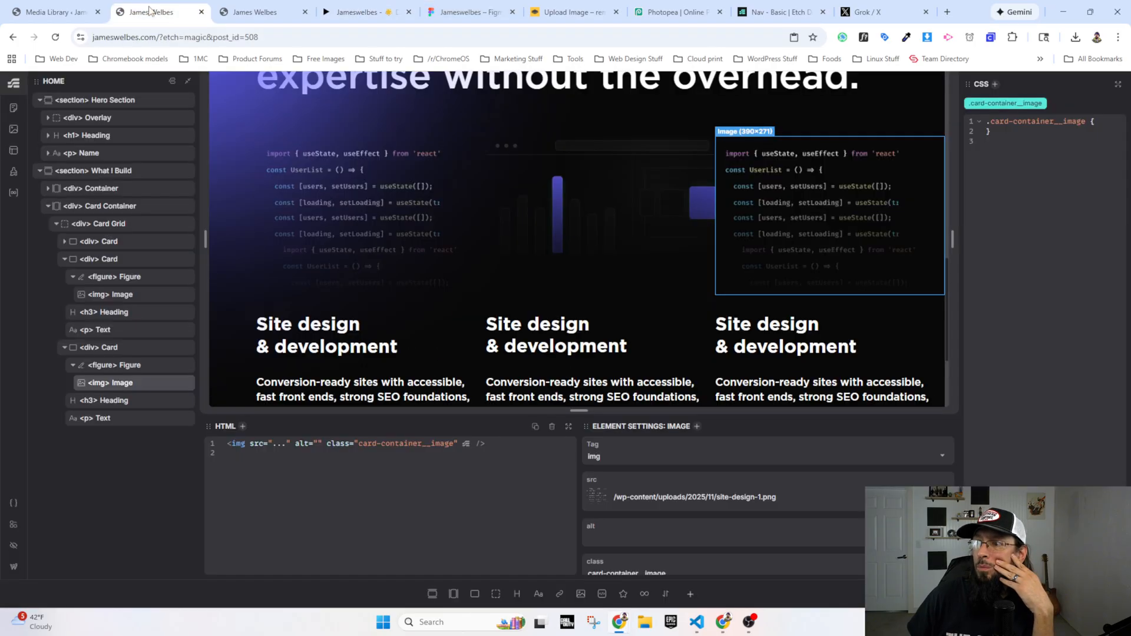
{"action": "left_click", "coordinate": [595, 494]}
{"action": "left_click", "coordinate": [258, 243]}
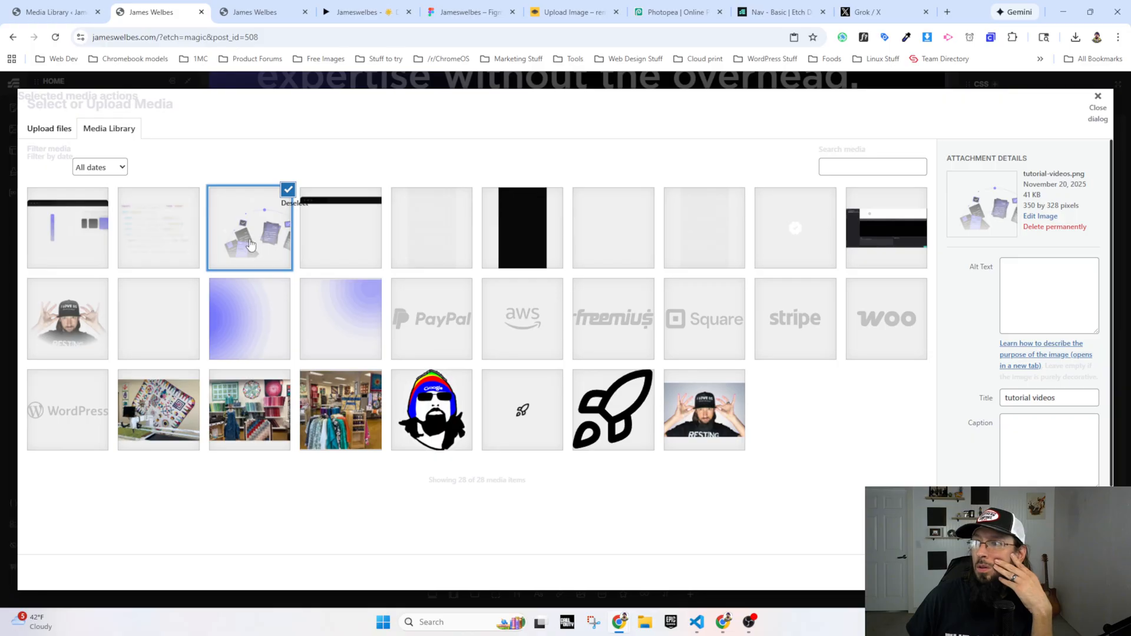
{"action": "left_click", "coordinate": [194, 241]}
{"action": "left_click", "coordinate": [348, 226]}
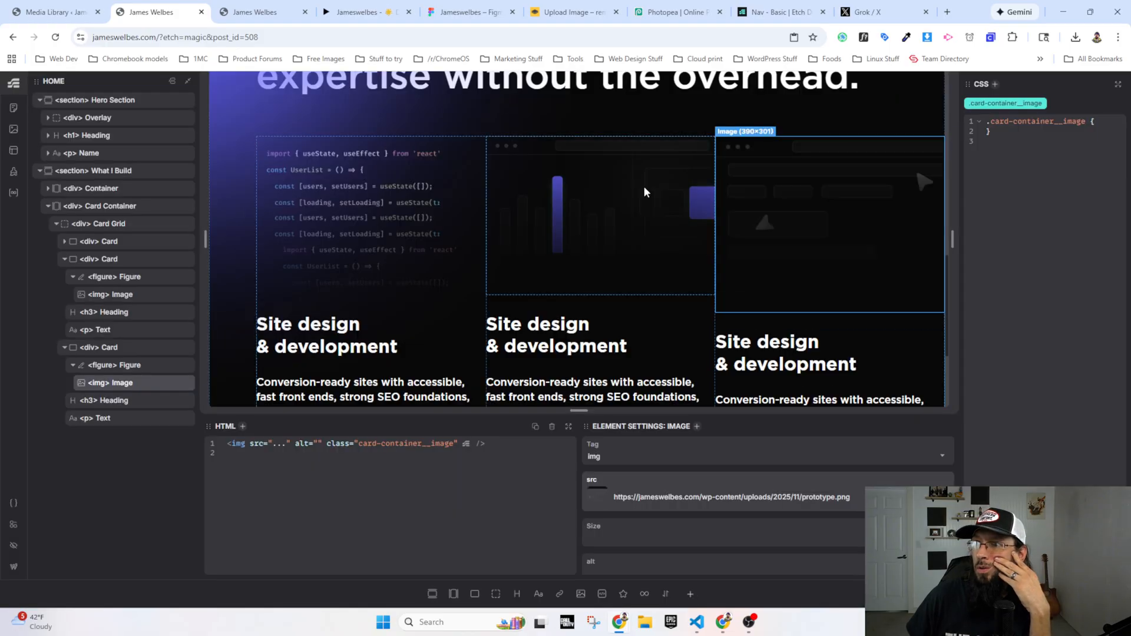
Step: Remove the site domain from the second and third cards' image sources, leaving relative paths that start with /wp-content
{"action": "left_click", "coordinate": [344, 182]}
{"action": "left_click", "coordinate": [639, 230]}
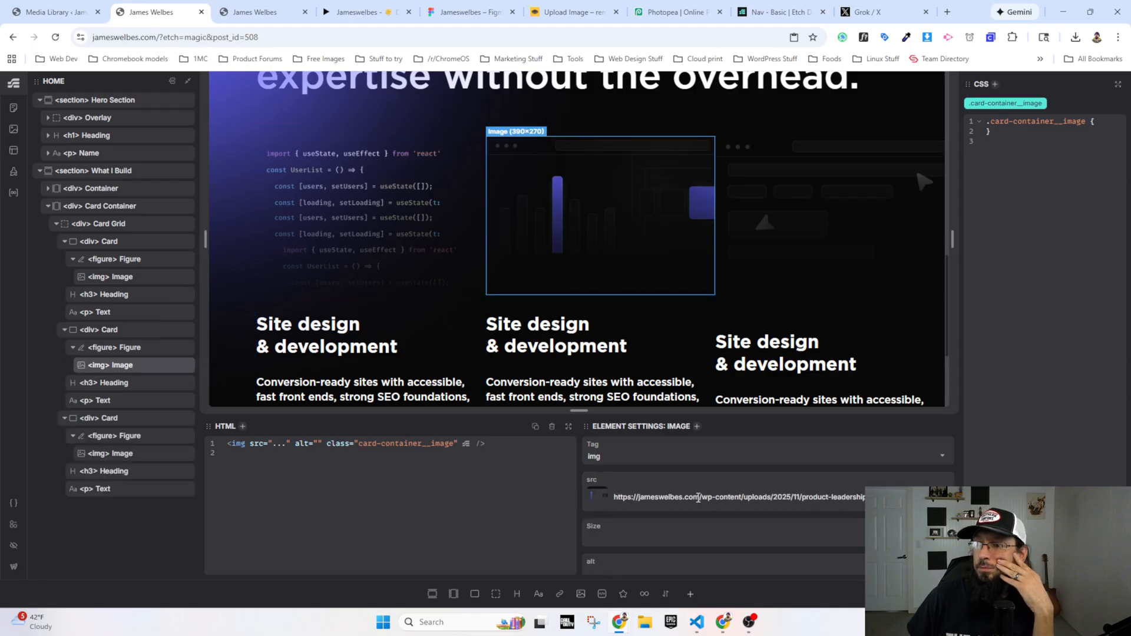
{"action": "left_click", "coordinate": [701, 497]}
{"action": "key", "text": "shift+Home"}
{"action": "key", "text": "BackSpace"}
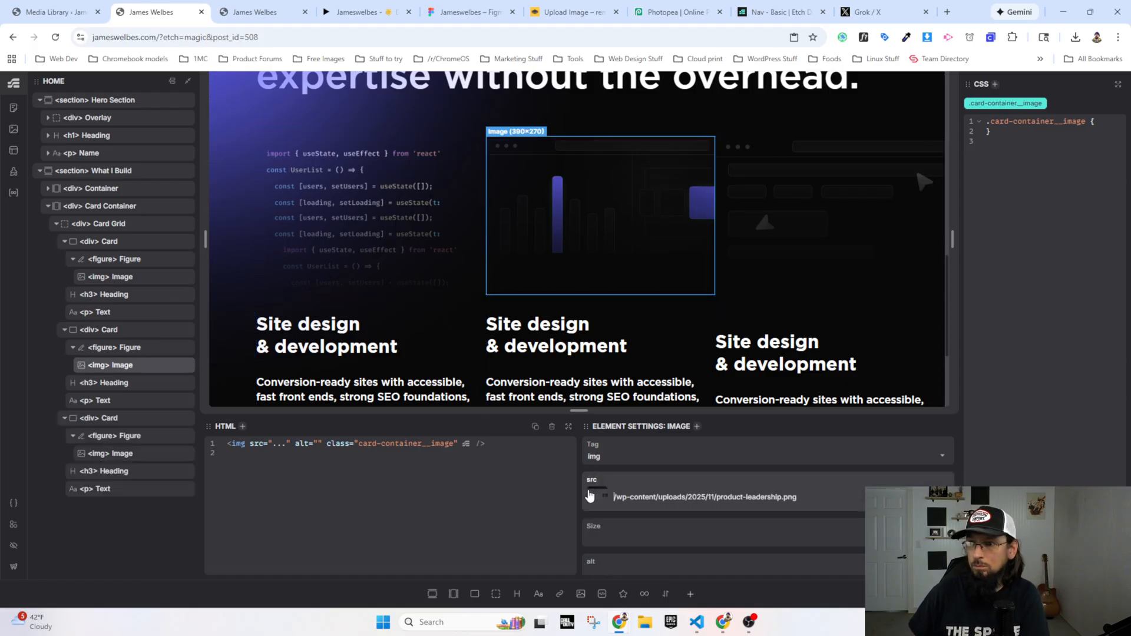
{"action": "left_click", "coordinate": [767, 278]}
{"action": "left_click", "coordinate": [702, 496]}
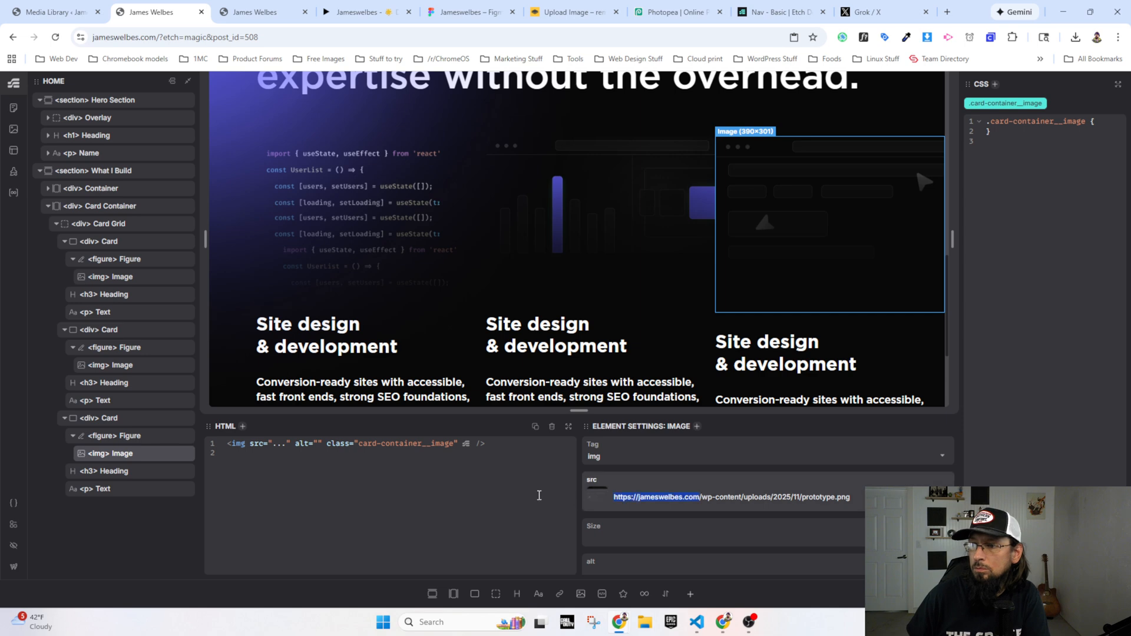
{"action": "key", "text": "shift+Home"}
{"action": "key", "text": "BackSpace"}
Step: Add gap: var(--grid-gap) to the .card-container__card-grid class of Card Grid
{"action": "scroll", "coordinate": [490, 311], "scroll_direction": "up", "scroll_amount": 2}
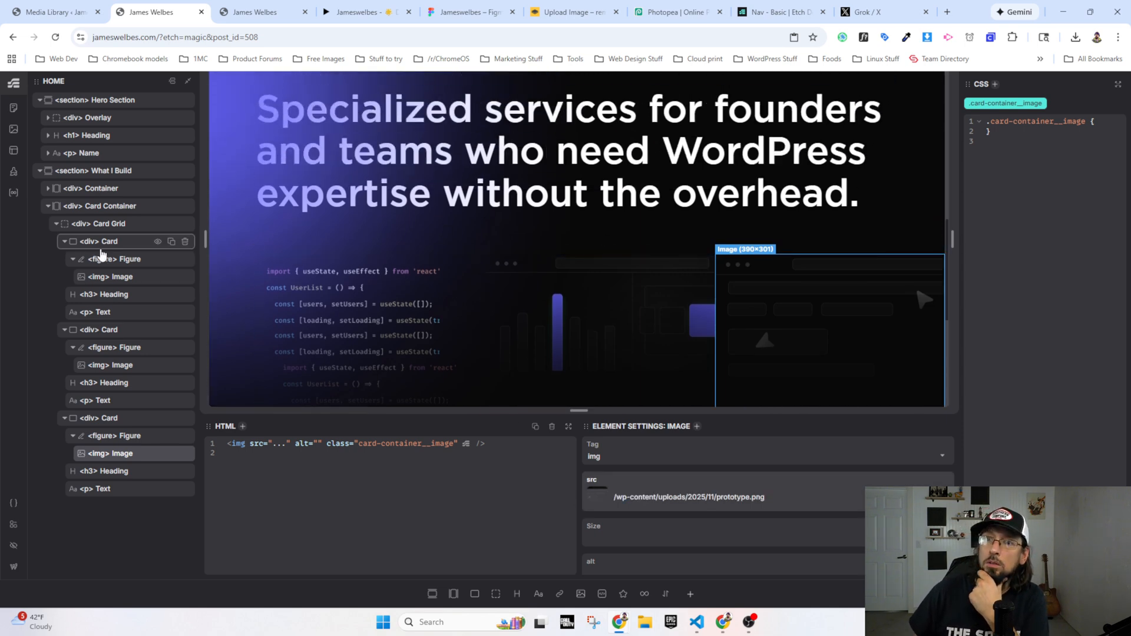
{"action": "left_click", "coordinate": [107, 229]}
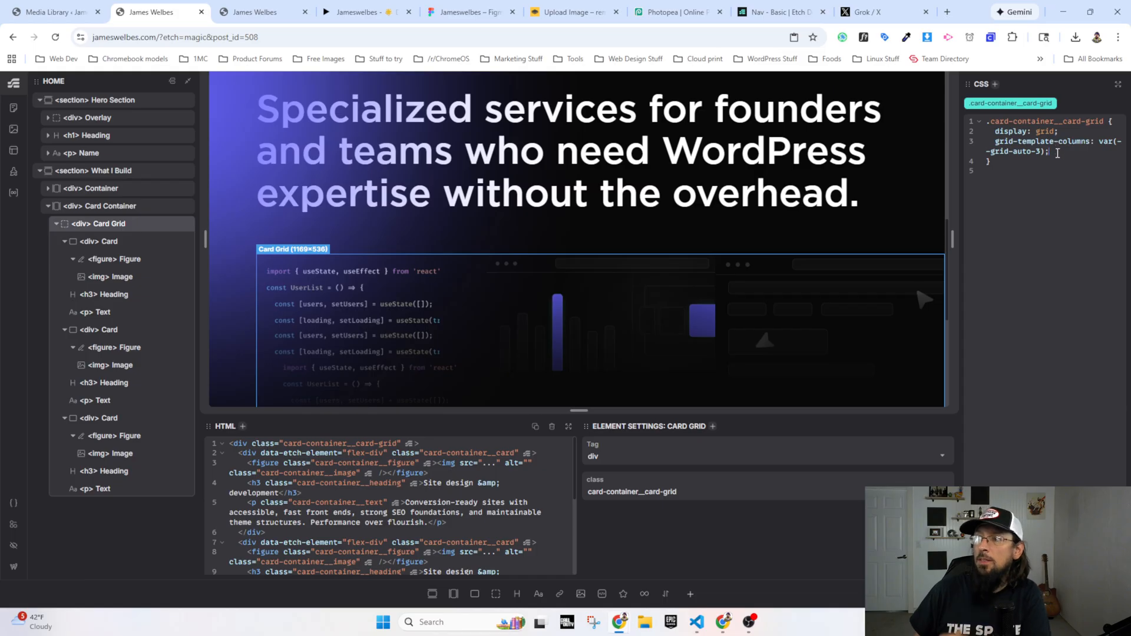
{"action": "key", "text": "Return"}
{"action": "type", "text": "gap:"}
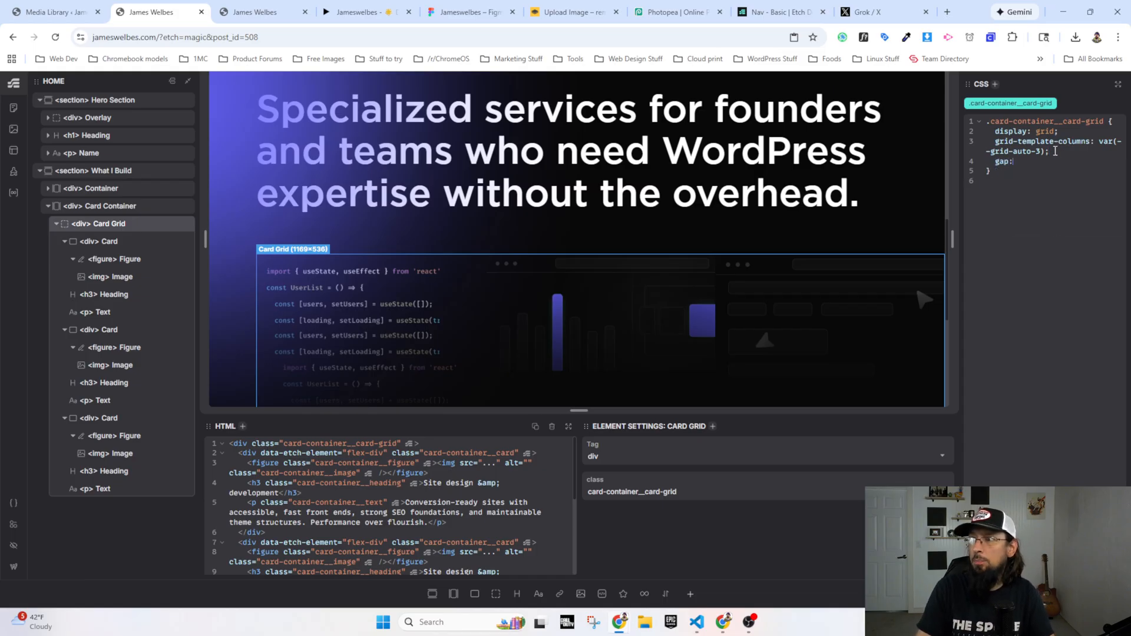
{"action": "type", "text": " var(--grid-gap"}
{"action": "key", "text": "Return"}
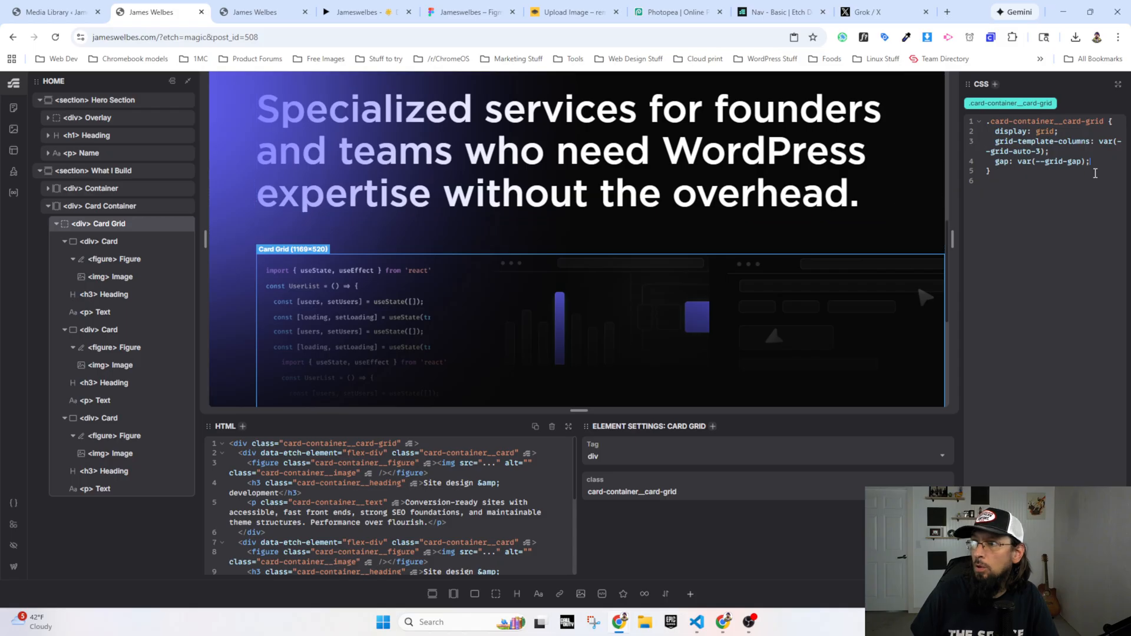
Step: Collapse the second and third cards in the structure tree and select the first Card with its children expanded
{"action": "left_click", "coordinate": [88, 242]}
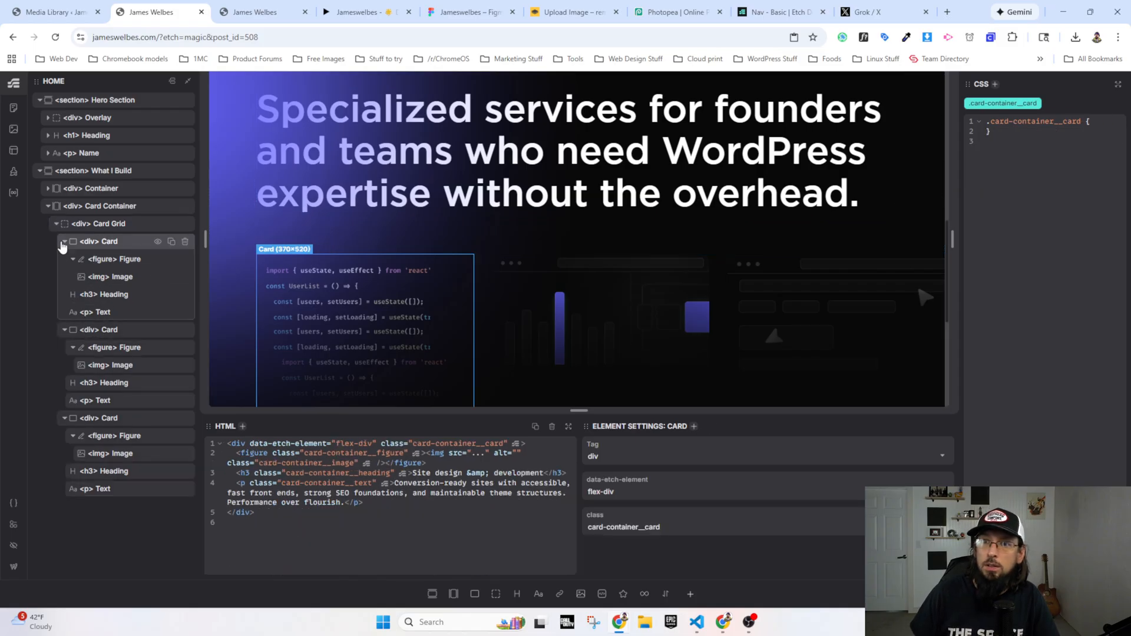
{"action": "left_click", "coordinate": [64, 241]}
{"action": "left_click", "coordinate": [64, 259]}
{"action": "left_click", "coordinate": [64, 277]}
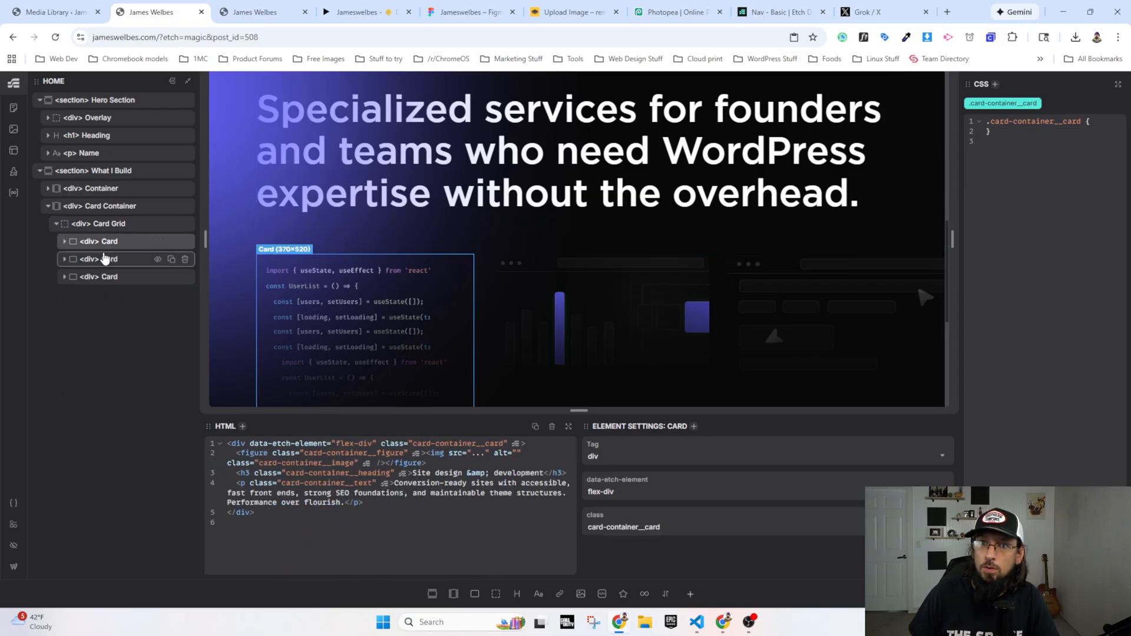
{"action": "left_click", "coordinate": [117, 242]}
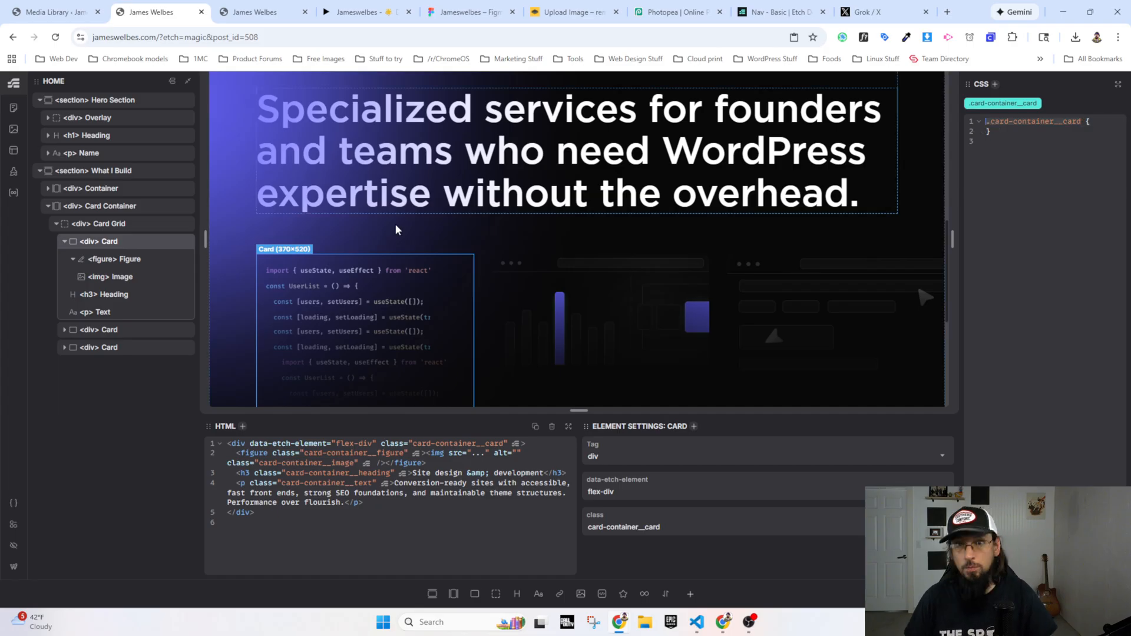
Step: Open the manual card selectors under the targeting settings of the Automatic.css card framework
{"action": "left_click", "coordinate": [14, 504]}
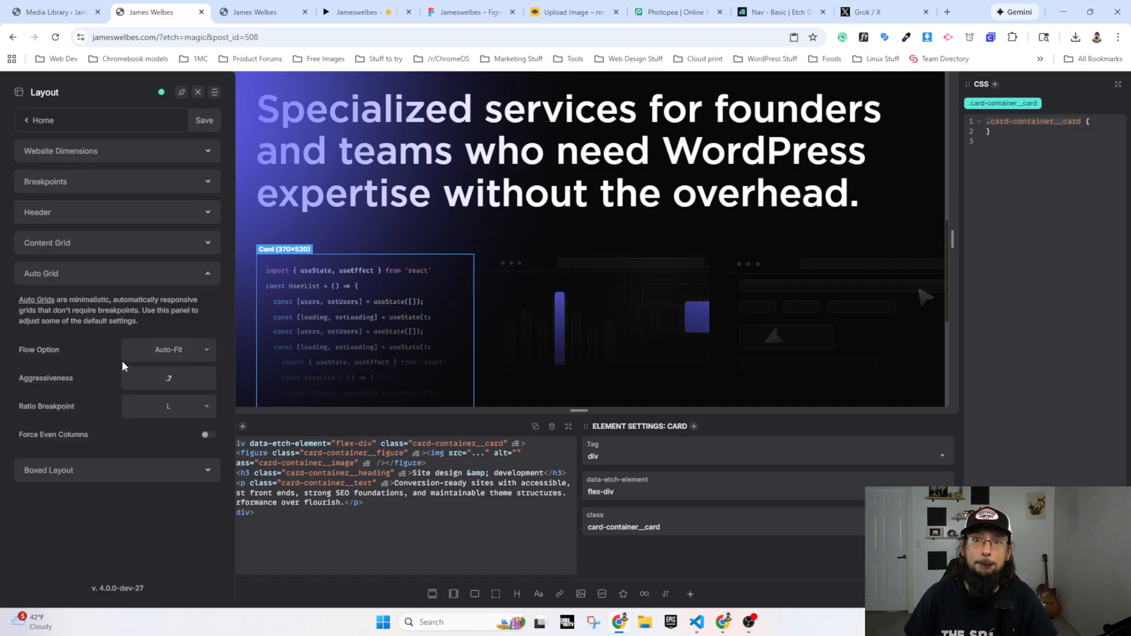
{"action": "left_click", "coordinate": [35, 121]}
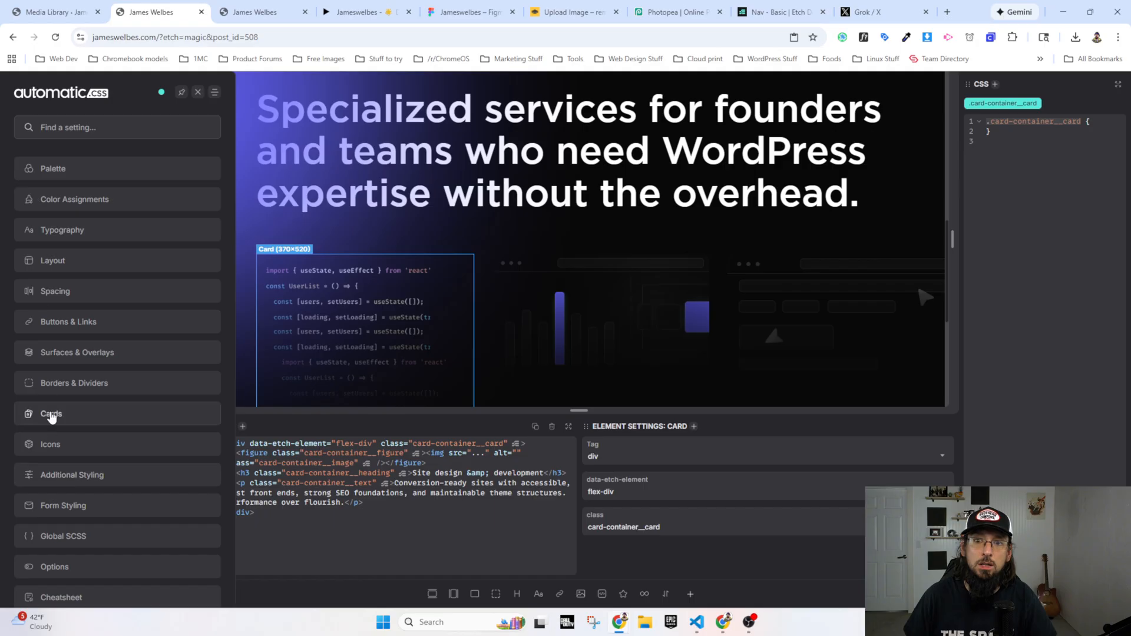
{"action": "left_click", "coordinate": [41, 415]}
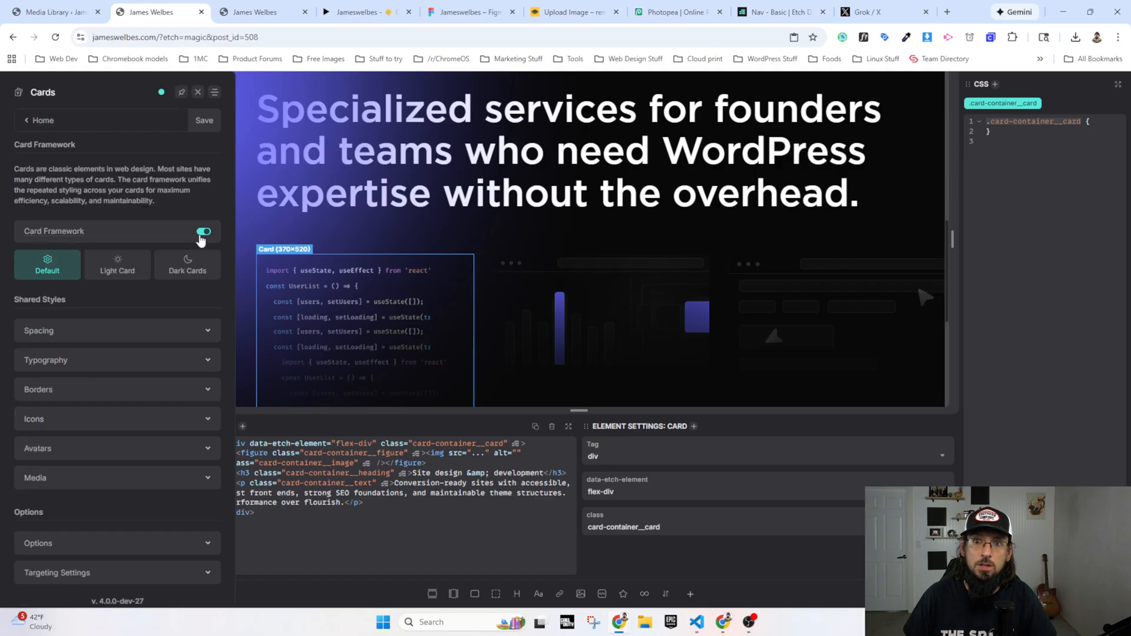
{"action": "left_click", "coordinate": [58, 573]}
{"action": "scroll", "coordinate": [85, 508], "scroll_direction": "down", "scroll_amount": 2}
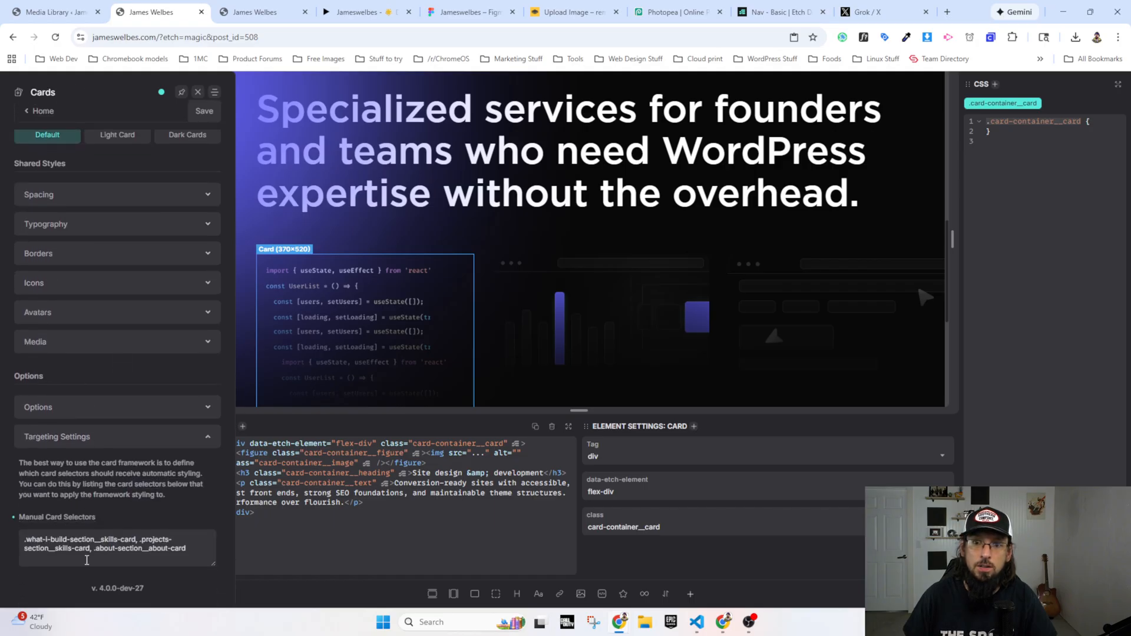
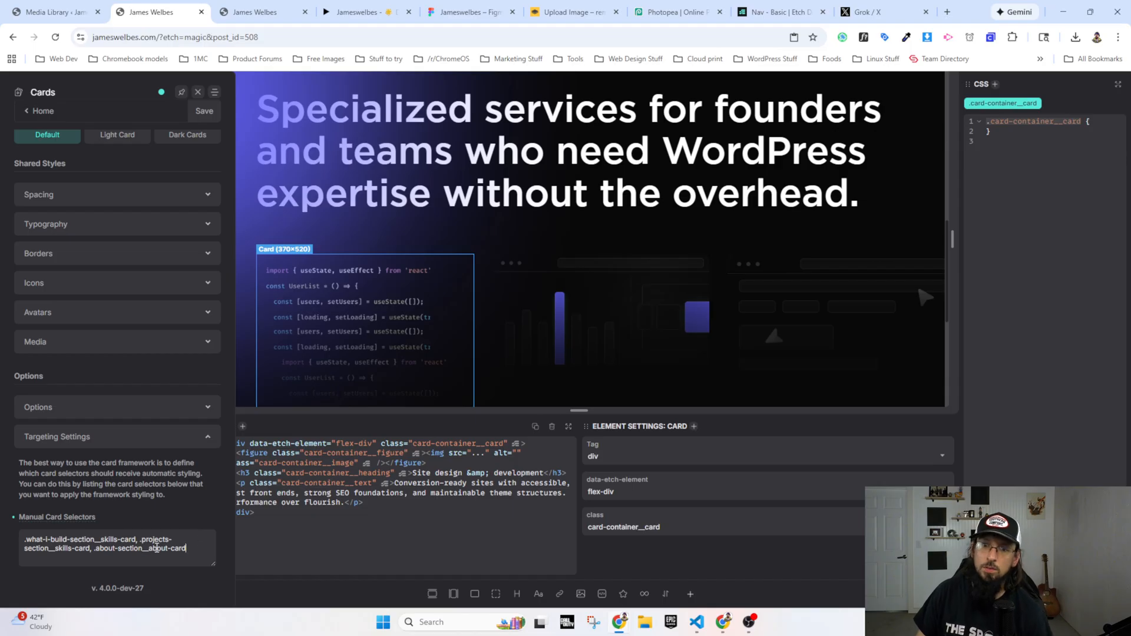
Step: Replace the manual card selectors in the card framework's targeting settings with .card-container__card and save the settings
{"action": "key", "text": "ctrl+a"}
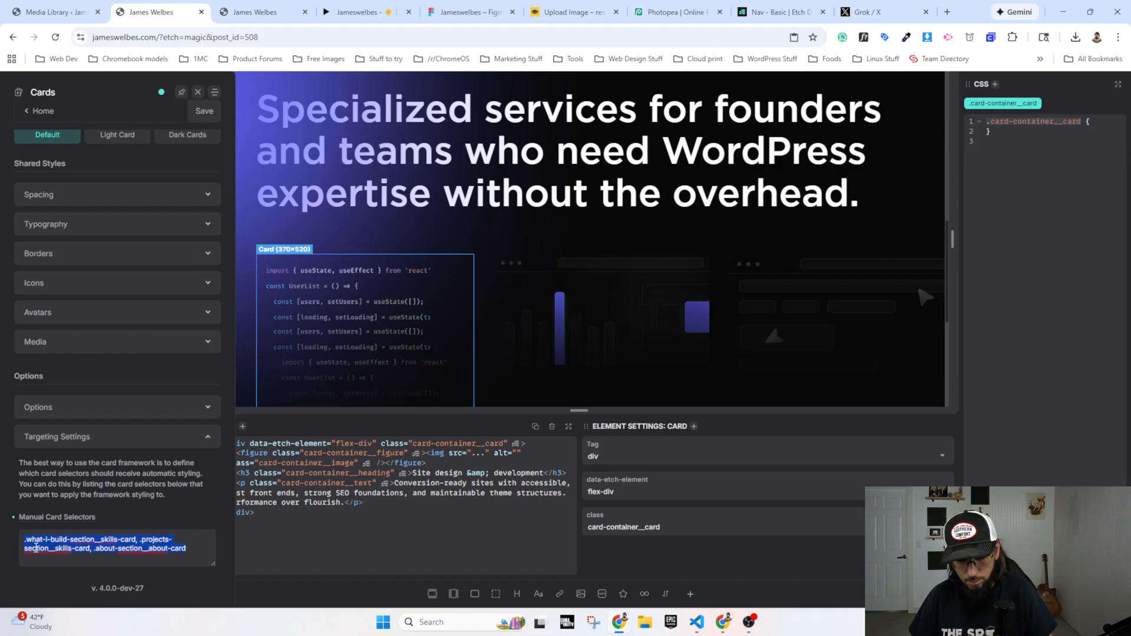
{"action": "left_click", "coordinate": [144, 551]}
{"action": "left_click_drag", "start_coordinate": [191, 550], "coordinate": [15, 540]}
{"action": "key", "text": "BackSpace"}
{"action": "right_click", "coordinate": [58, 540]}
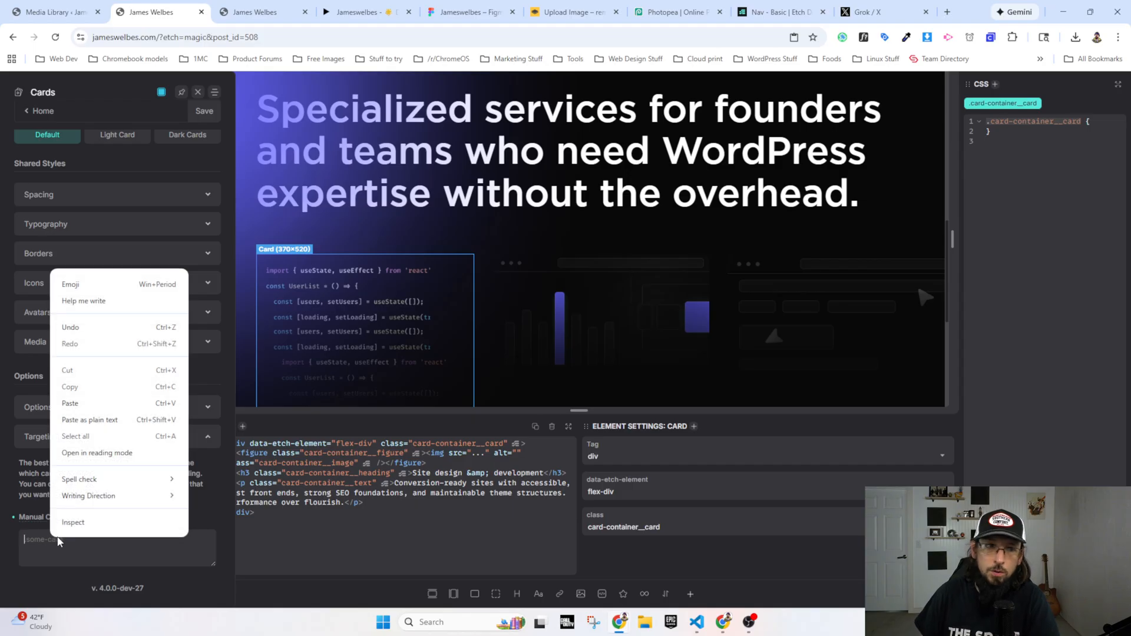
{"action": "left_click", "coordinate": [75, 402]}
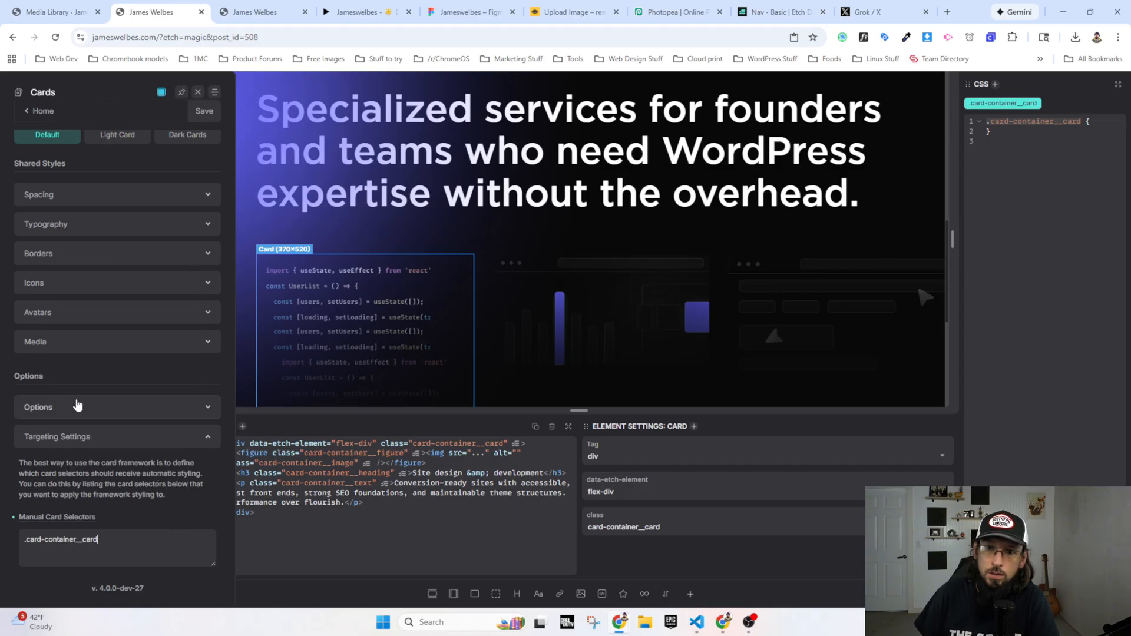
{"action": "scroll", "coordinate": [456, 264], "scroll_direction": "down", "scroll_amount": 2}
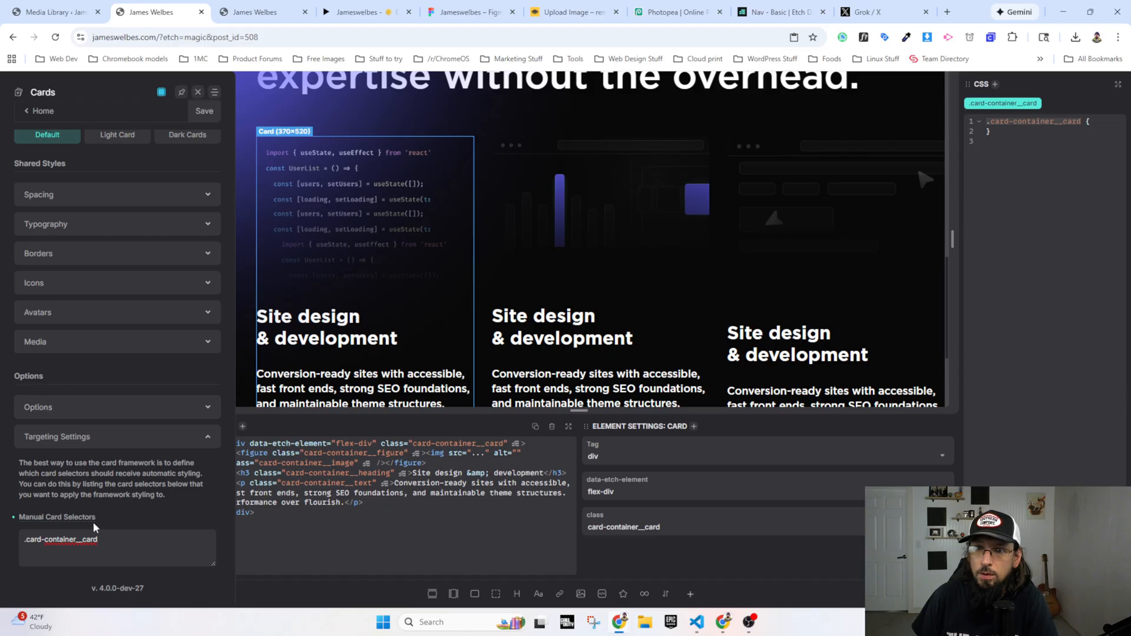
{"action": "mouse_move", "coordinate": [58, 521]}
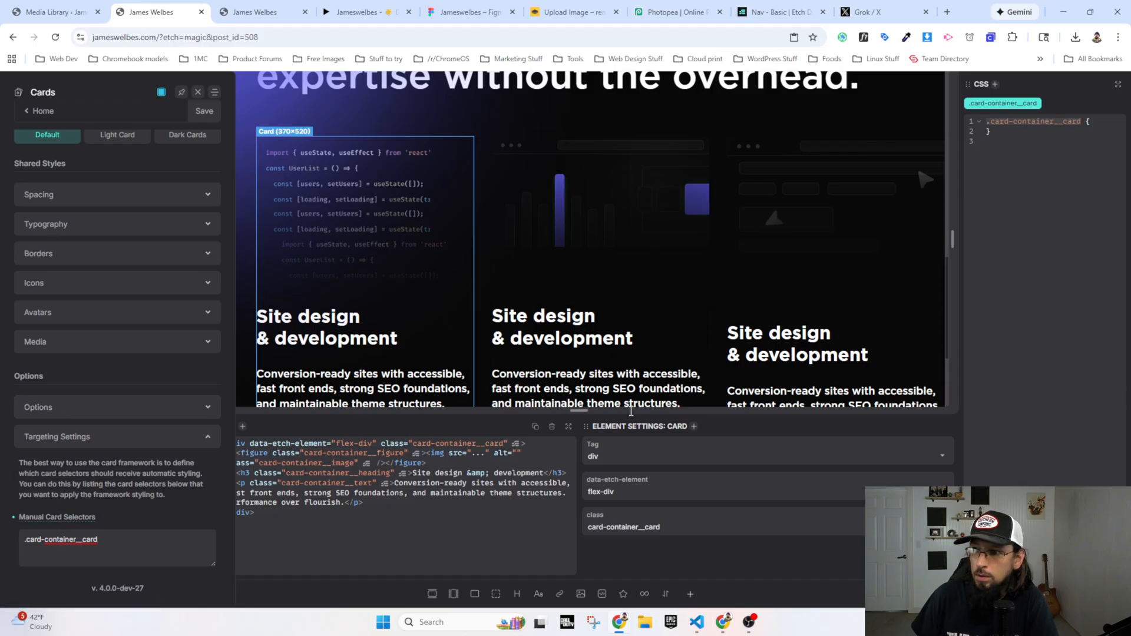
{"action": "left_click", "coordinate": [203, 112]}
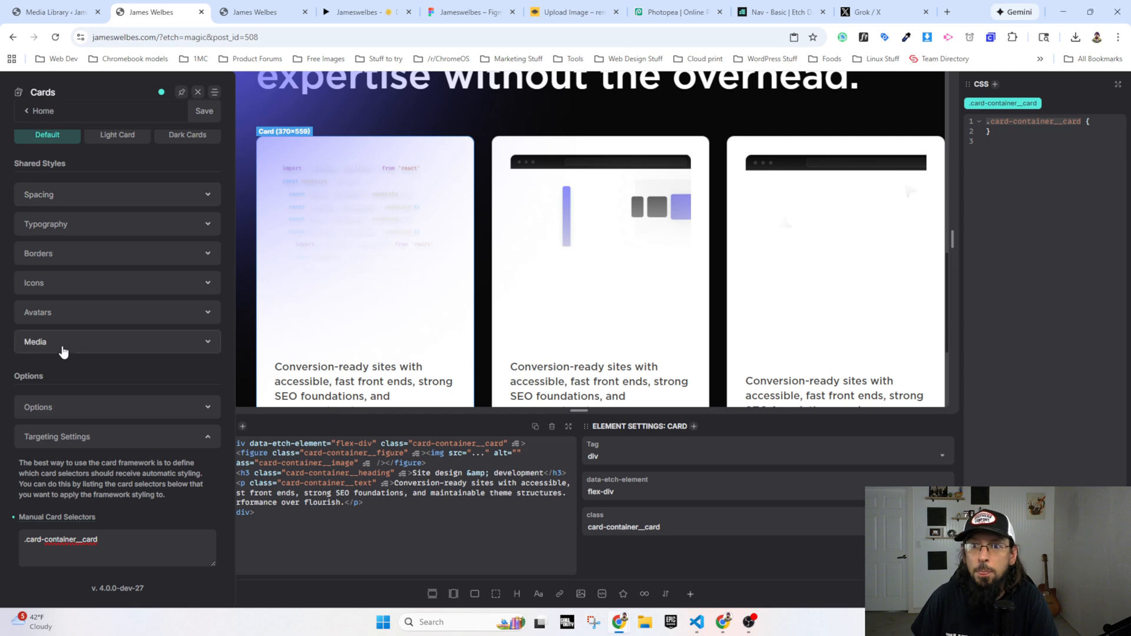
Step: Compare the default, light and dark card settings to see which classes each style applies to
{"action": "scroll", "coordinate": [71, 318], "scroll_direction": "up", "scroll_amount": 3}
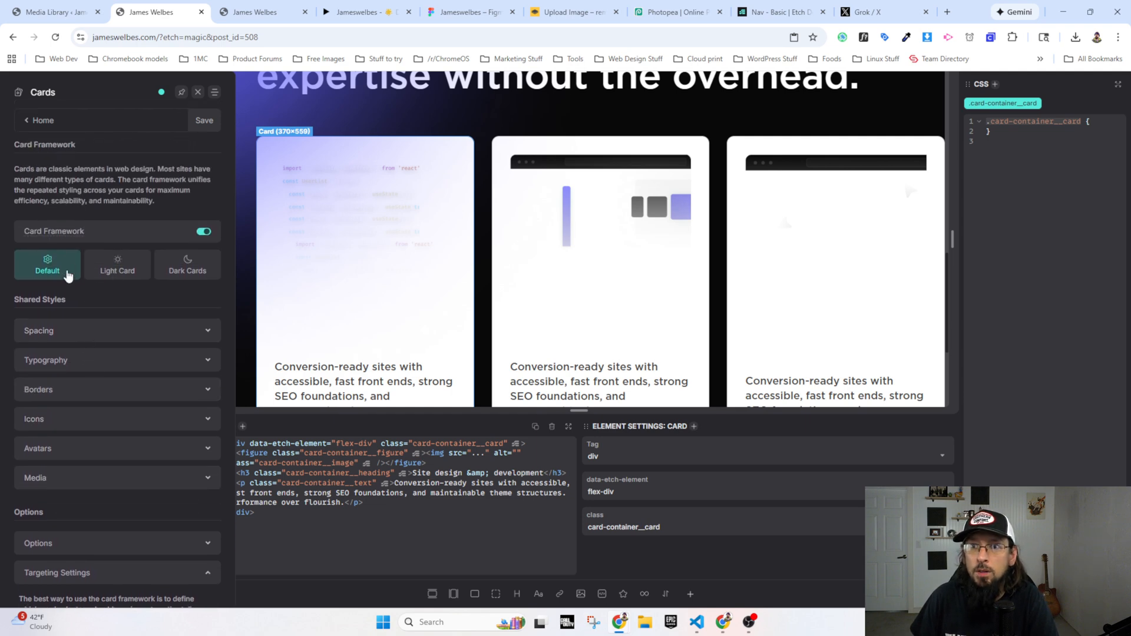
{"action": "left_click", "coordinate": [114, 274]}
{"action": "left_click", "coordinate": [185, 267]}
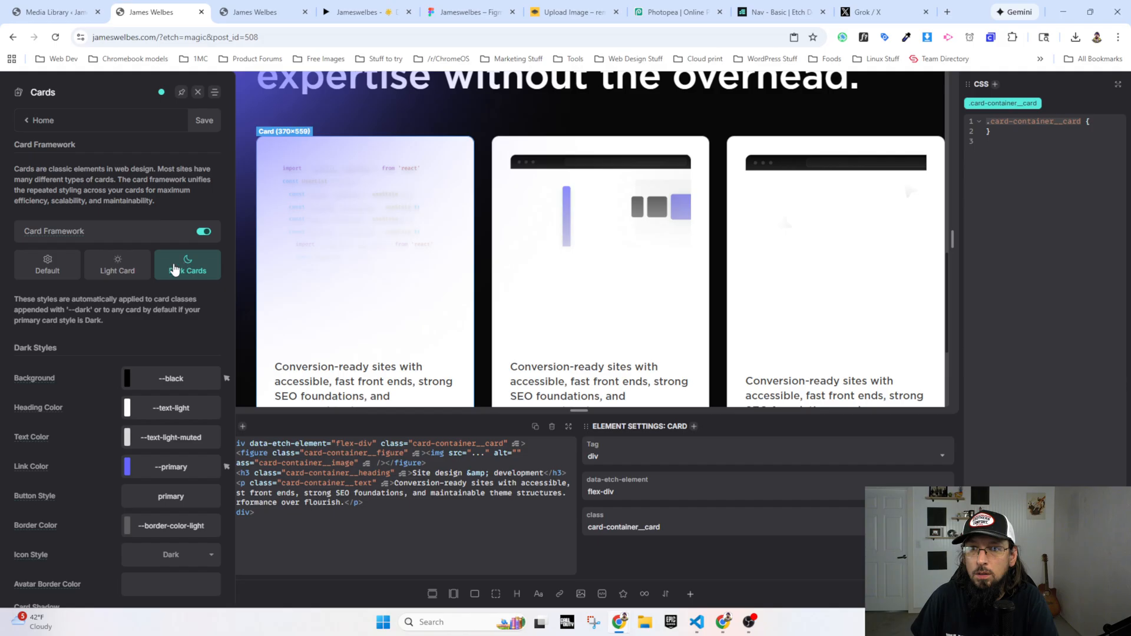
{"action": "left_click", "coordinate": [130, 270]}
{"action": "left_click", "coordinate": [52, 266]}
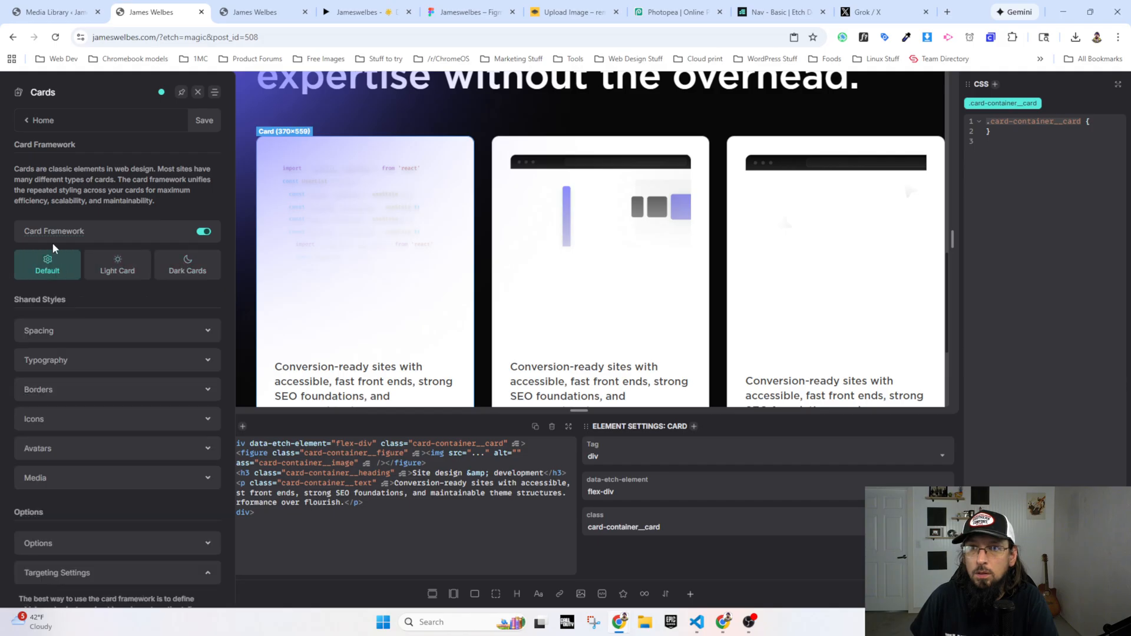
{"action": "left_click", "coordinate": [115, 270]}
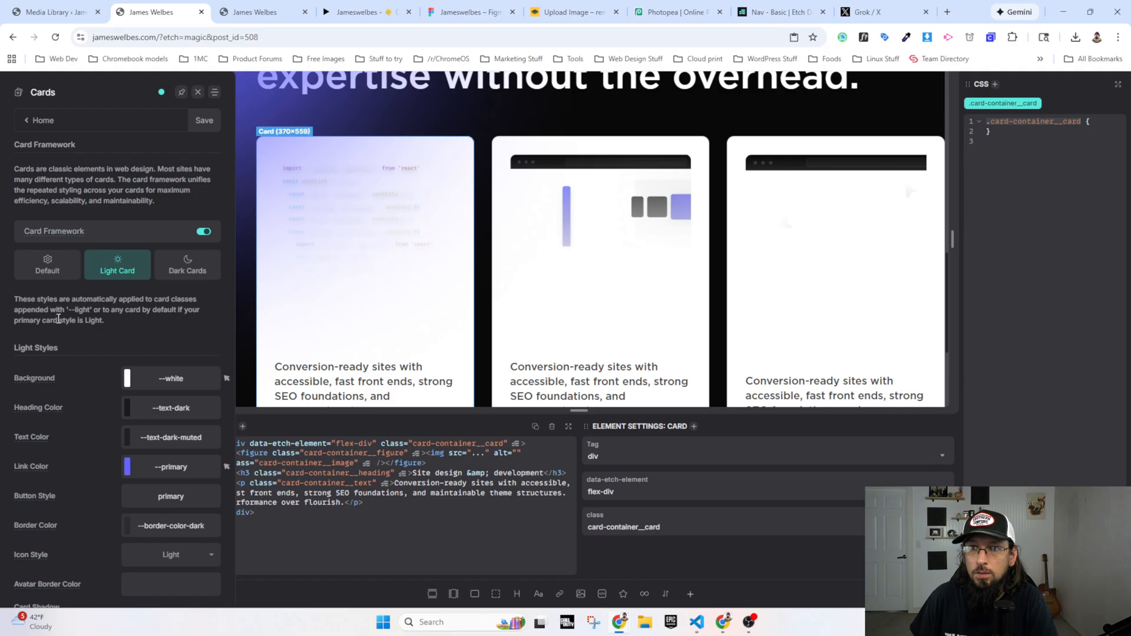
{"action": "left_click", "coordinate": [181, 267]}
{"action": "left_click", "coordinate": [113, 270]}
{"action": "left_click", "coordinate": [59, 269]}
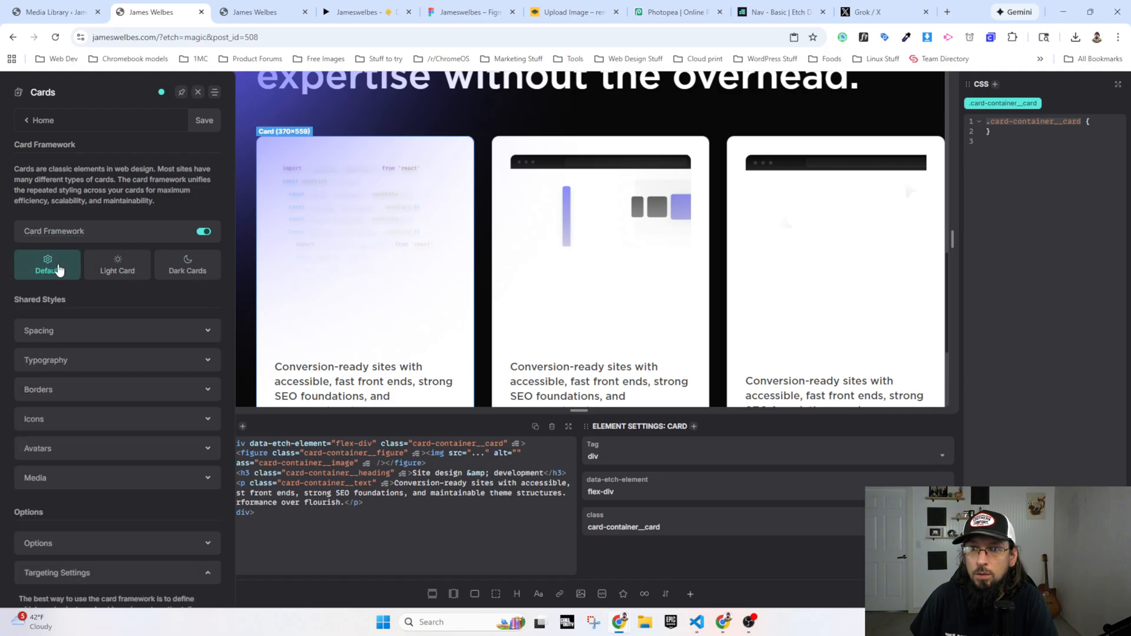
{"action": "left_click", "coordinate": [122, 269]}
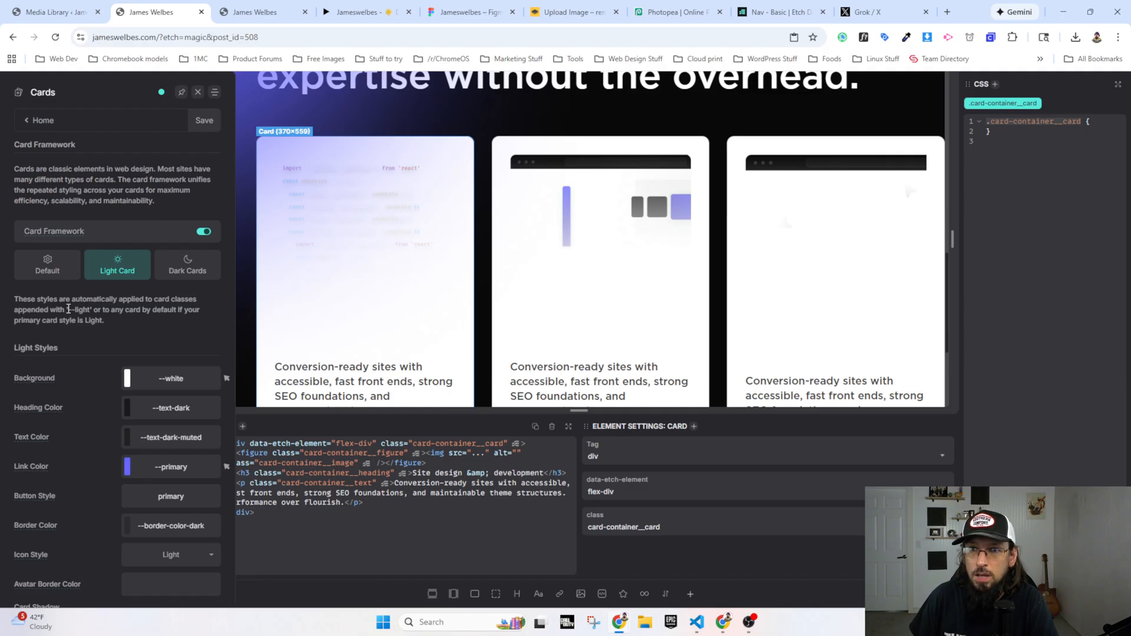
{"action": "scroll", "coordinate": [89, 310], "scroll_direction": "down", "scroll_amount": 5}
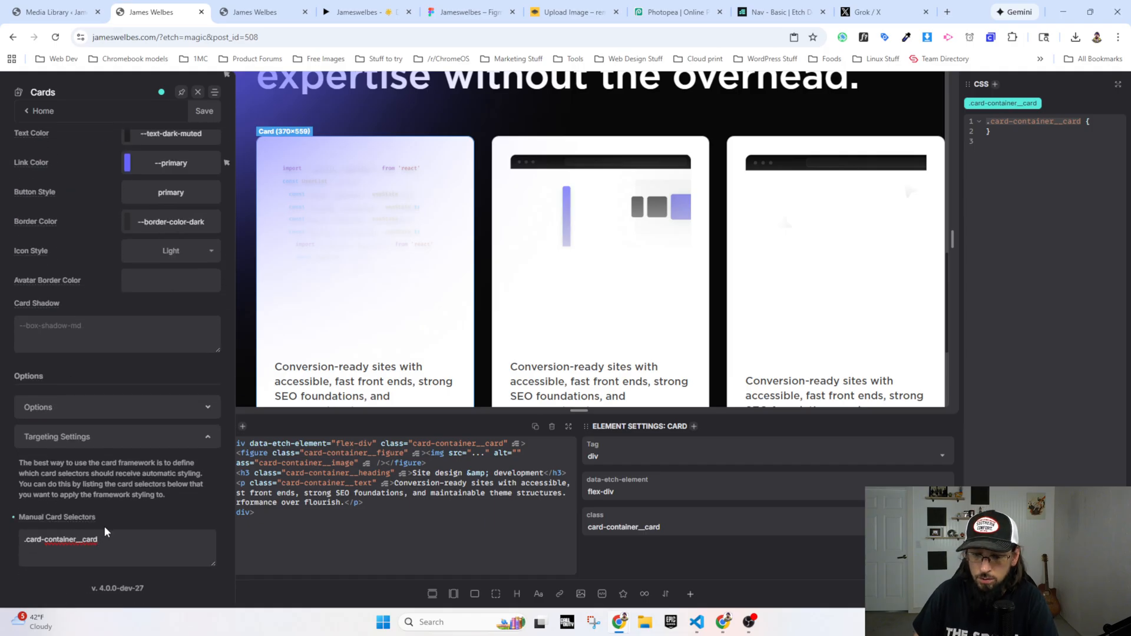
{"action": "type", "text": "--light"}
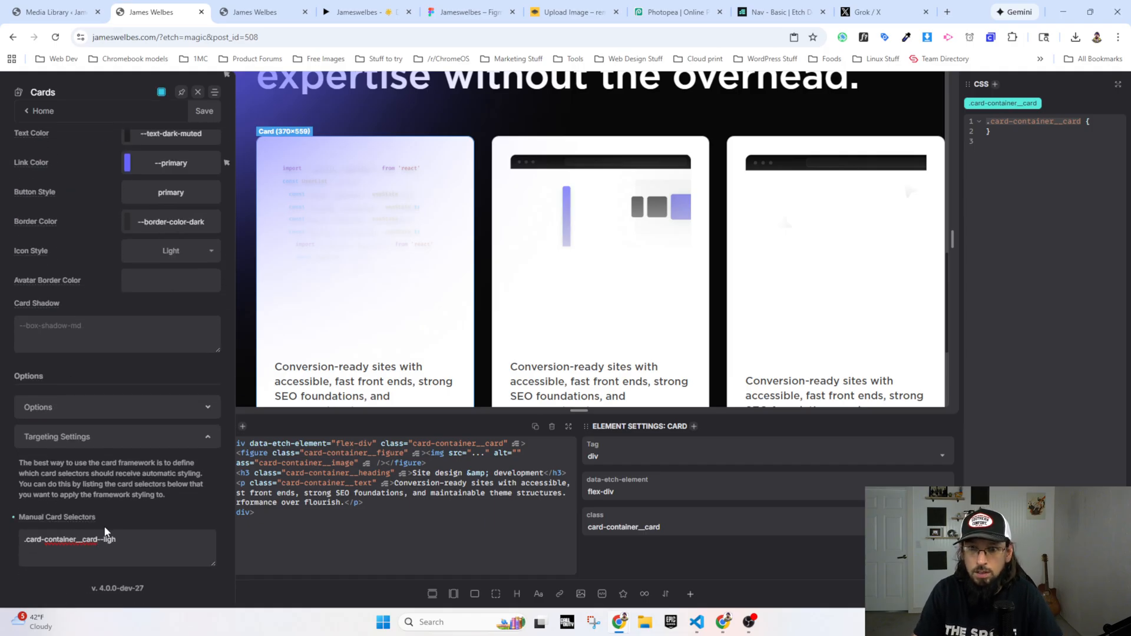
{"action": "key", "text": "BackSpace"}
{"action": "key", "text": "BackSpace"}
{"action": "key", "text": "BackSpace"}
{"action": "key", "text": "BackSpace"}
{"action": "key", "text": "BackSpace"}
{"action": "key", "text": "BackSpace"}
{"action": "key", "text": "BackSpace"}
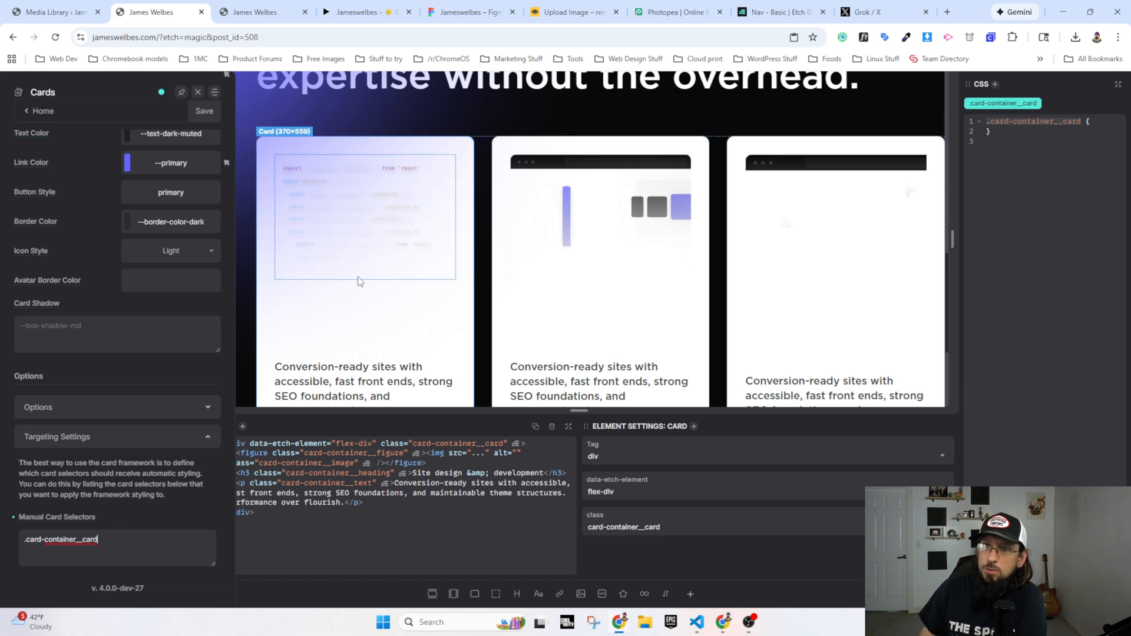
Step: Check the dark card styles and the primary card style option in the card framework
{"action": "scroll", "coordinate": [270, 223], "scroll_direction": "up", "scroll_amount": 3}
{"action": "scroll", "coordinate": [126, 270], "scroll_direction": "up", "scroll_amount": 4}
{"action": "left_click", "coordinate": [178, 209]}
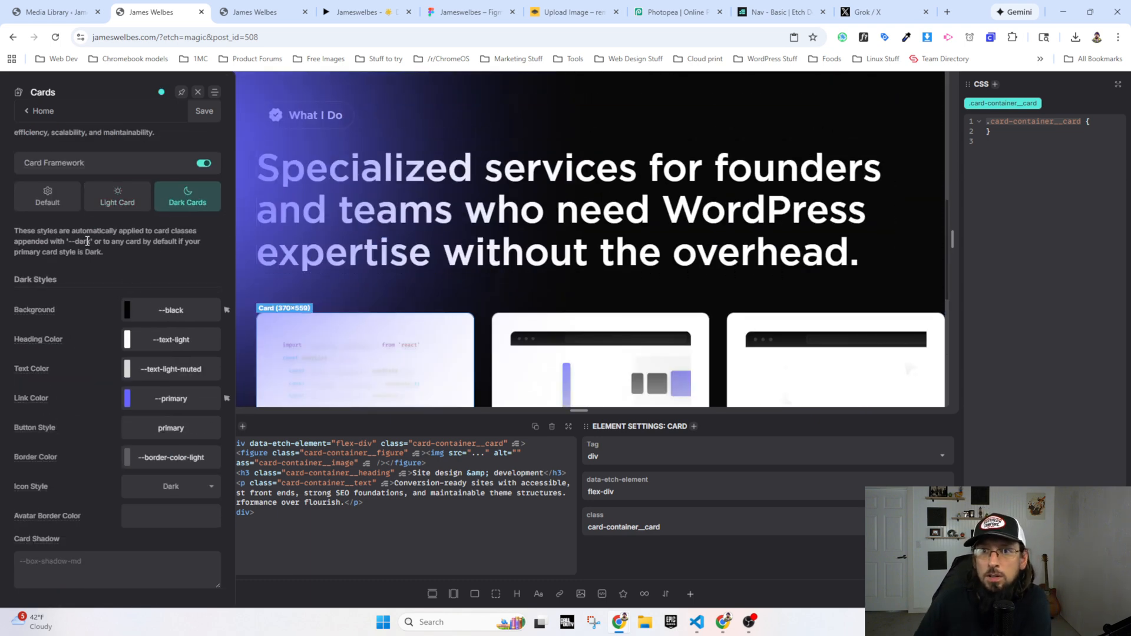
{"action": "left_click", "coordinate": [52, 204]}
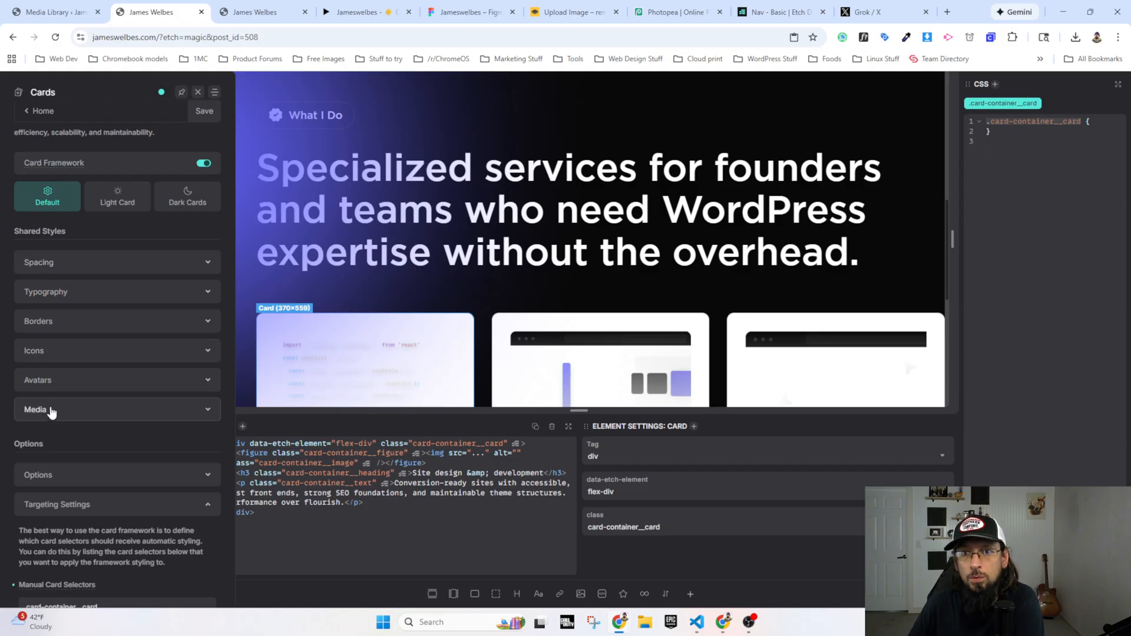
{"action": "left_click", "coordinate": [49, 481]}
{"action": "scroll", "coordinate": [50, 477], "scroll_direction": "down", "scroll_amount": 1}
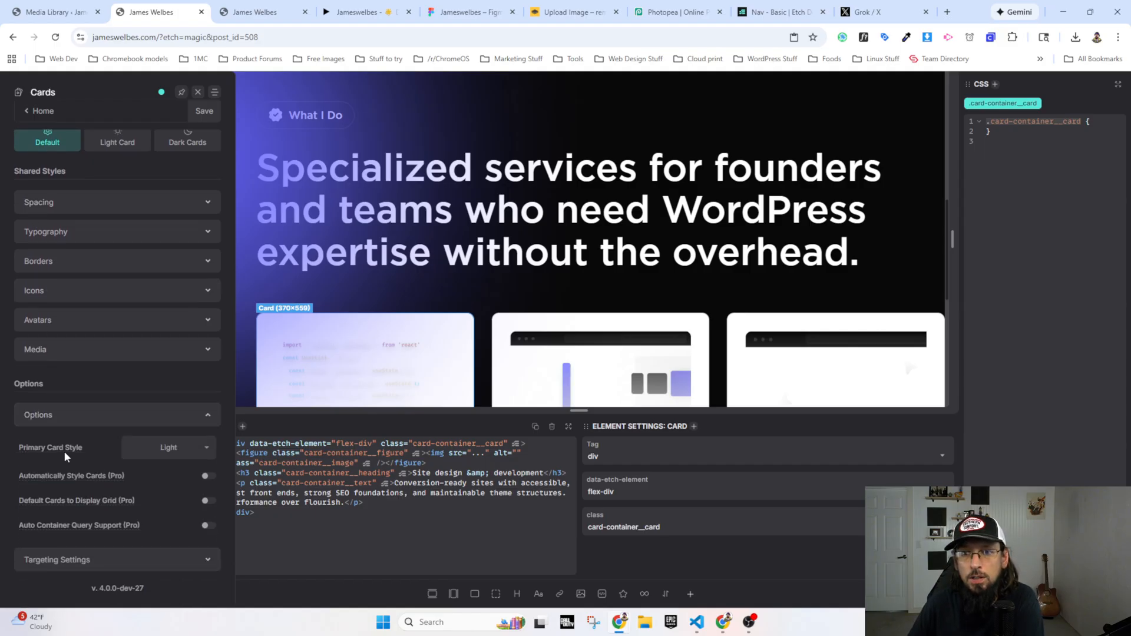
{"action": "left_click", "coordinate": [65, 417]}
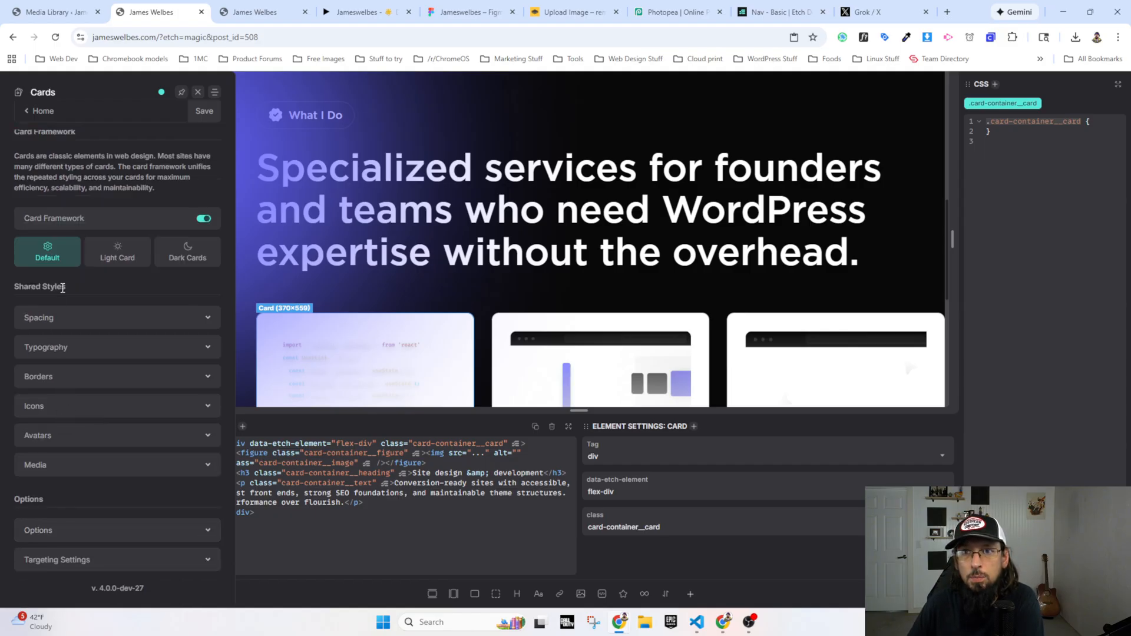
Step: Review the light card styles and the shared spacing and typography settings
{"action": "left_click", "coordinate": [109, 251]}
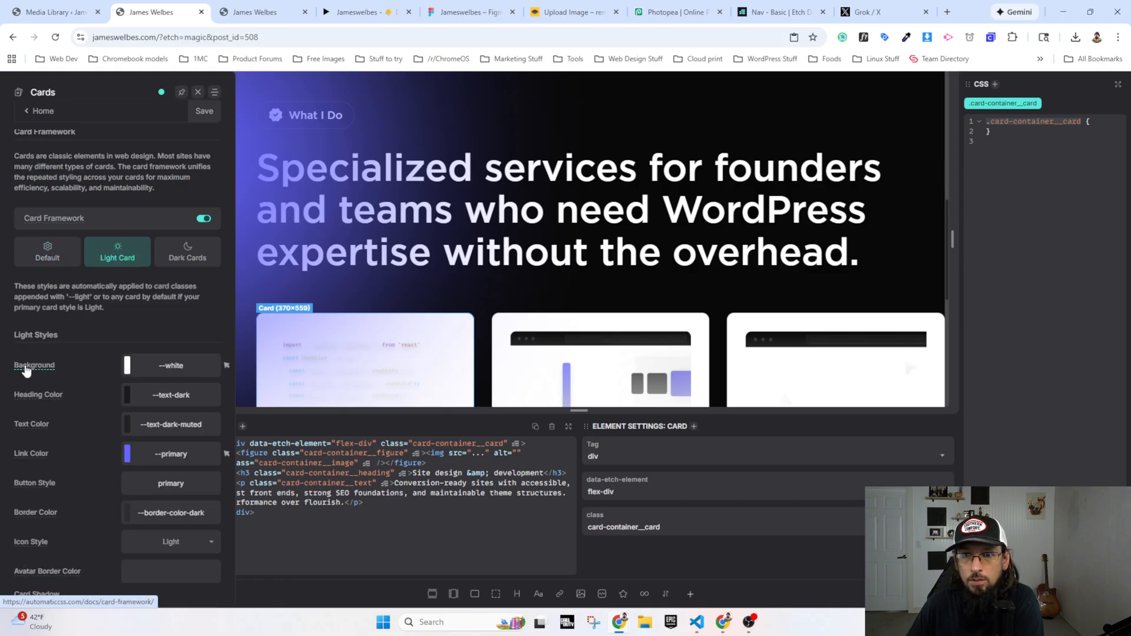
{"action": "scroll", "coordinate": [133, 276], "scroll_direction": "up", "scroll_amount": 1}
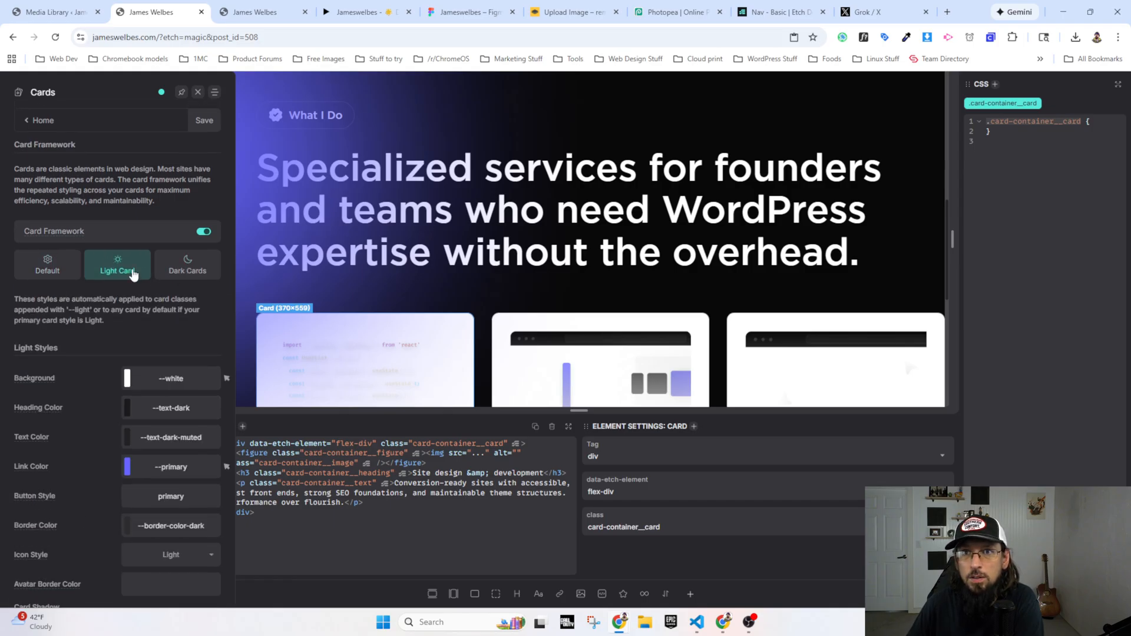
{"action": "left_click", "coordinate": [54, 268]}
{"action": "left_click", "coordinate": [45, 331]}
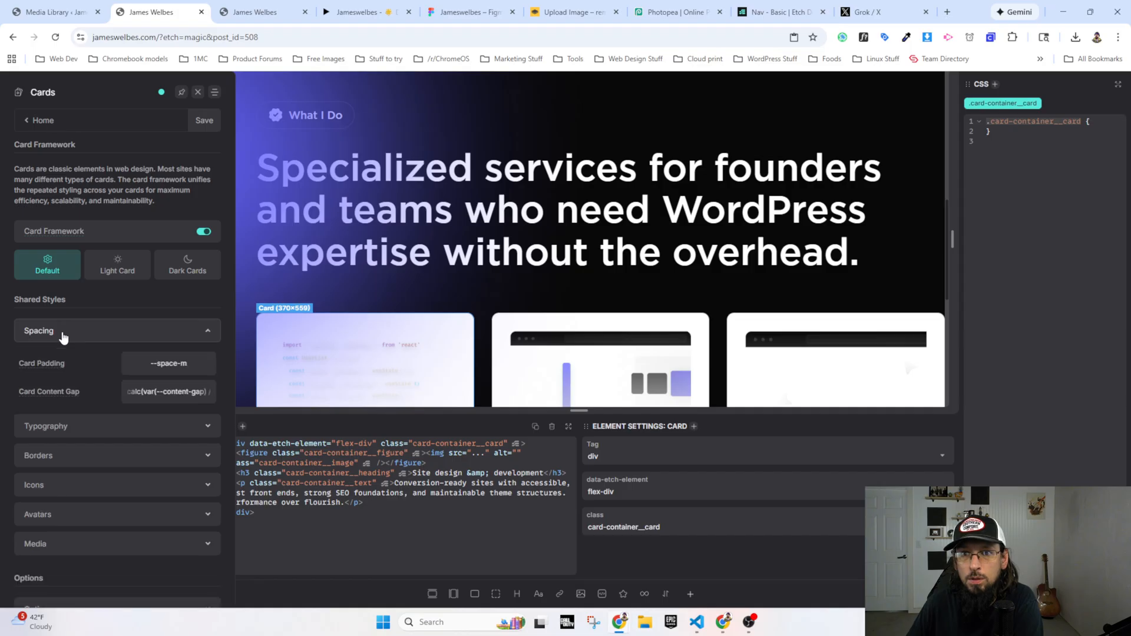
{"action": "left_click", "coordinate": [45, 330]}
{"action": "left_click", "coordinate": [66, 366]}
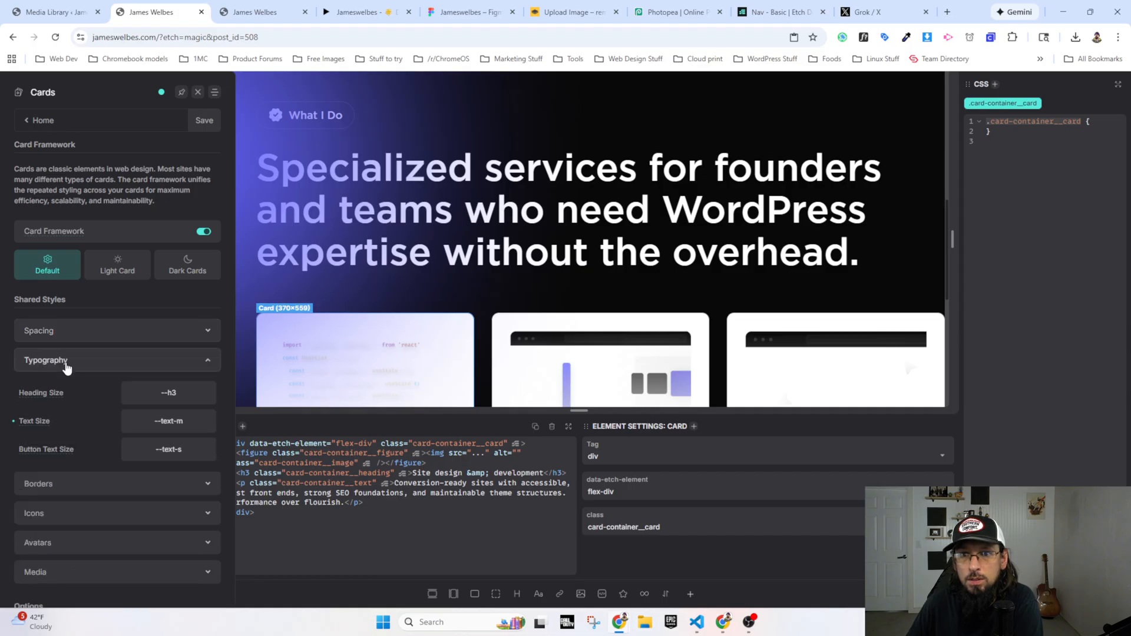
{"action": "left_click", "coordinate": [66, 364]}
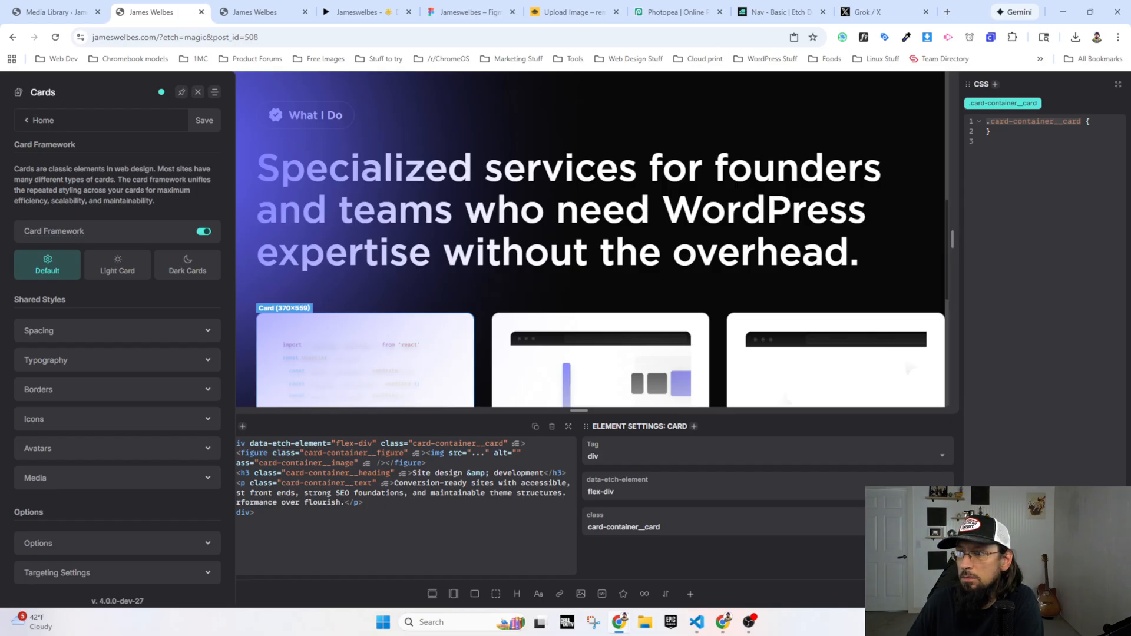
Step: Reload the live site and inspect the first service card to examine the CSS rules applied to .card-container__card
{"action": "left_click", "coordinate": [262, 12]}
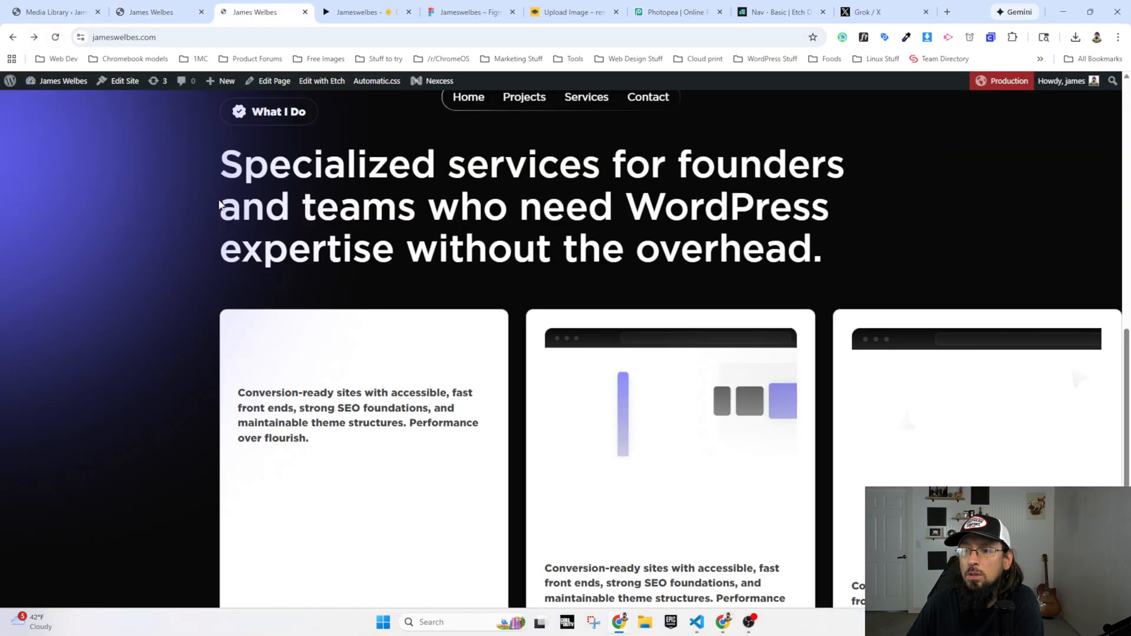
{"action": "right_click", "coordinate": [313, 321]}
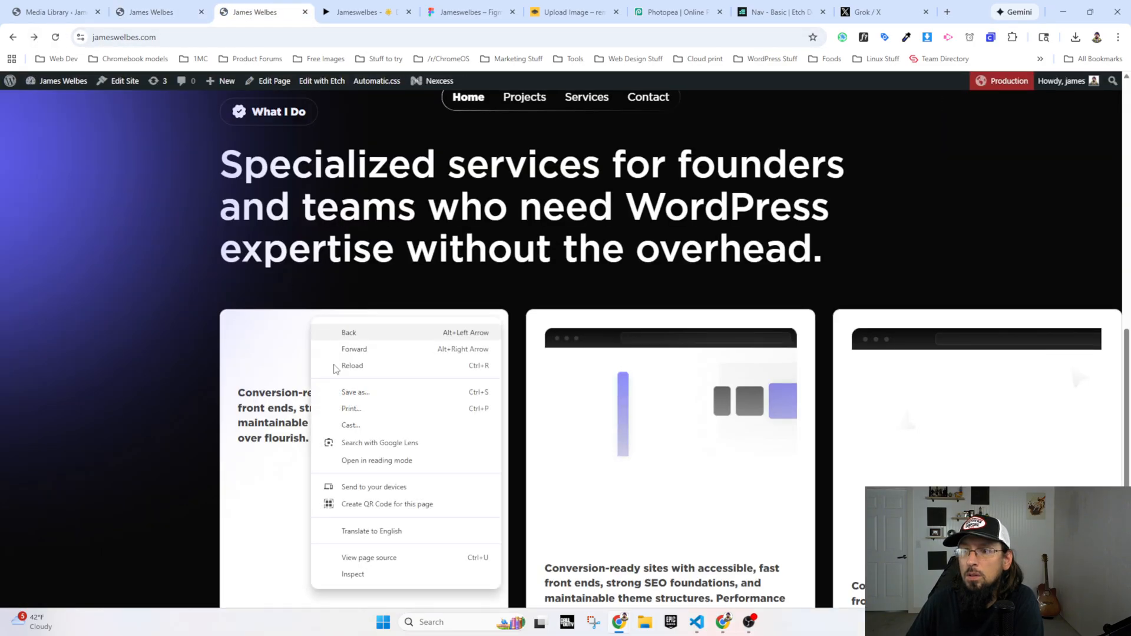
{"action": "left_click", "coordinate": [352, 576]}
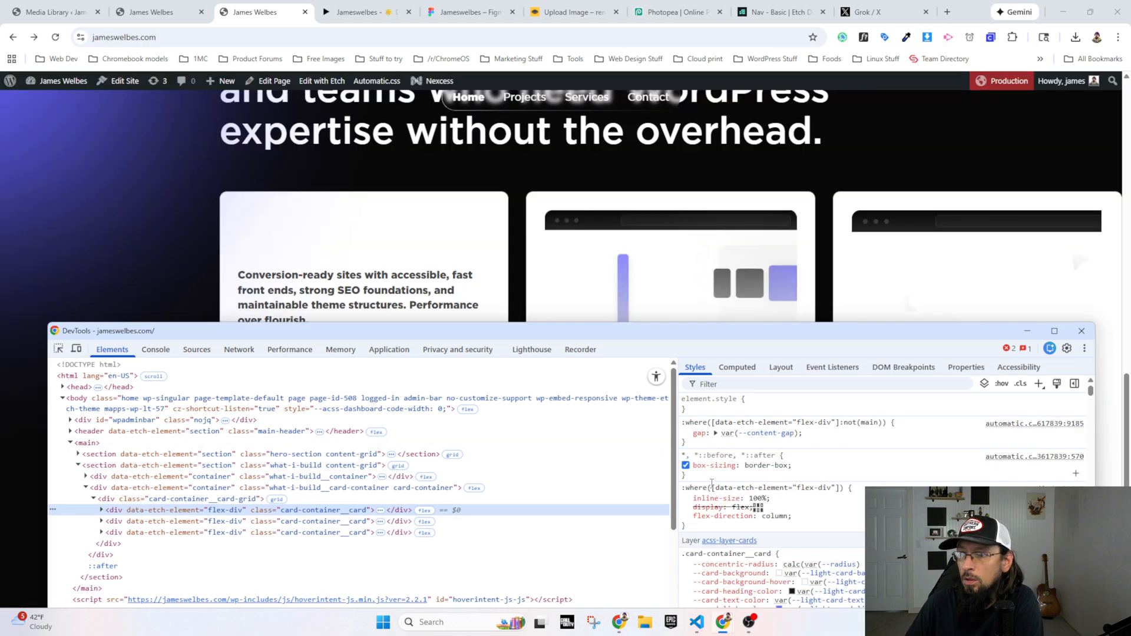
{"action": "scroll", "coordinate": [723, 492], "scroll_direction": "down", "scroll_amount": 2}
{"action": "scroll", "coordinate": [723, 492], "scroll_direction": "down", "scroll_amount": 4}
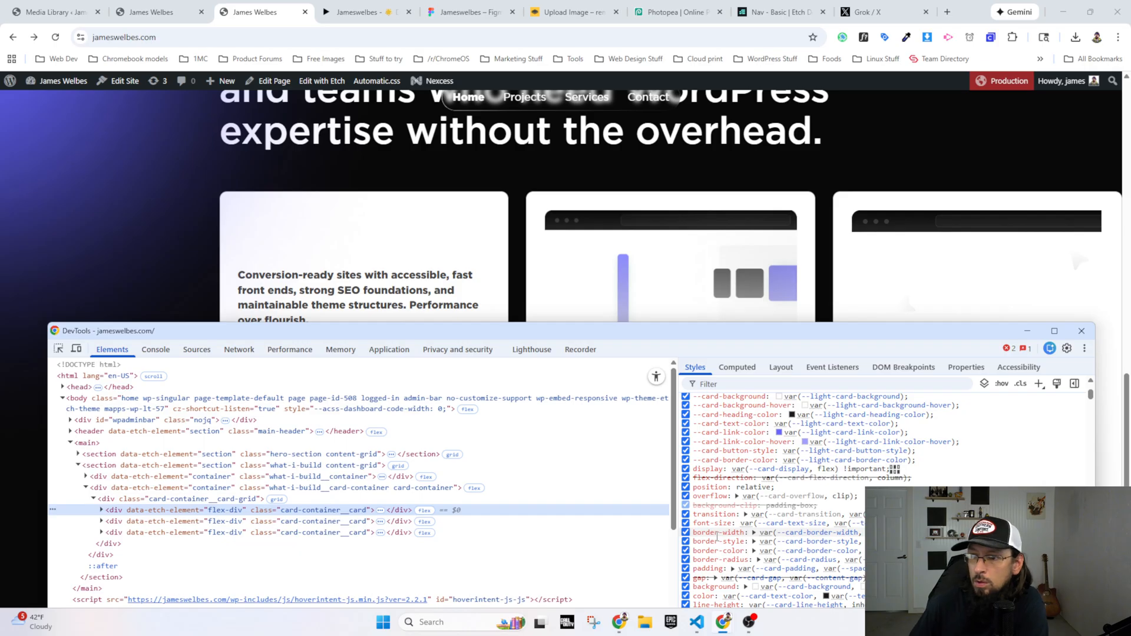
{"action": "scroll", "coordinate": [718, 534], "scroll_direction": "down", "scroll_amount": 2}
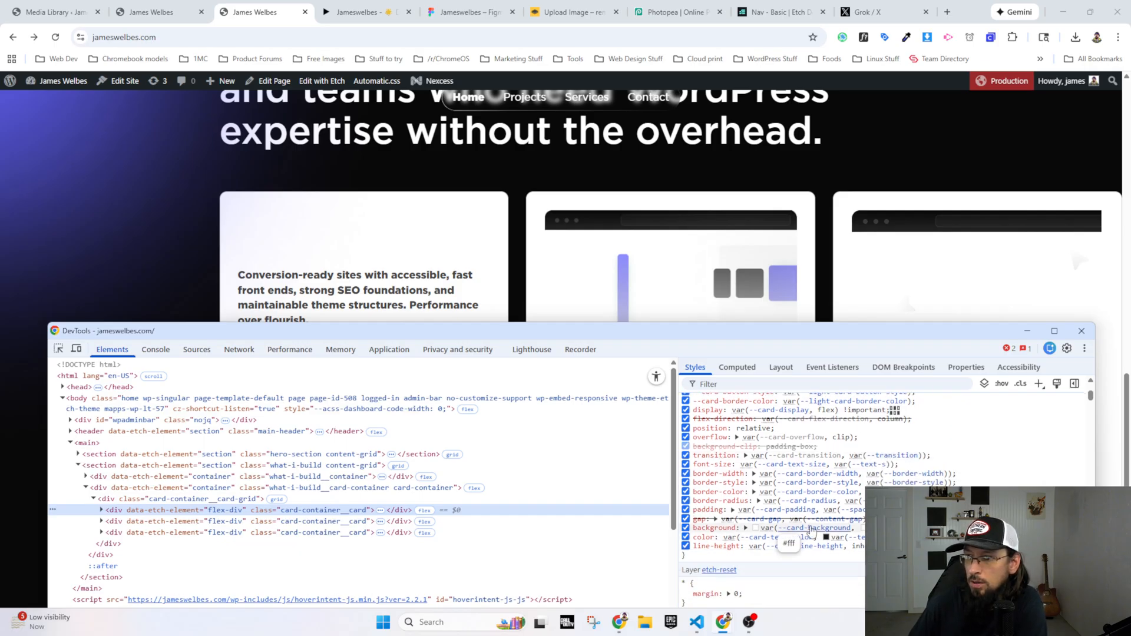
Step: Set the light card background to blue in the card framework settings of the page builder and save
{"action": "left_click", "coordinate": [144, 10]}
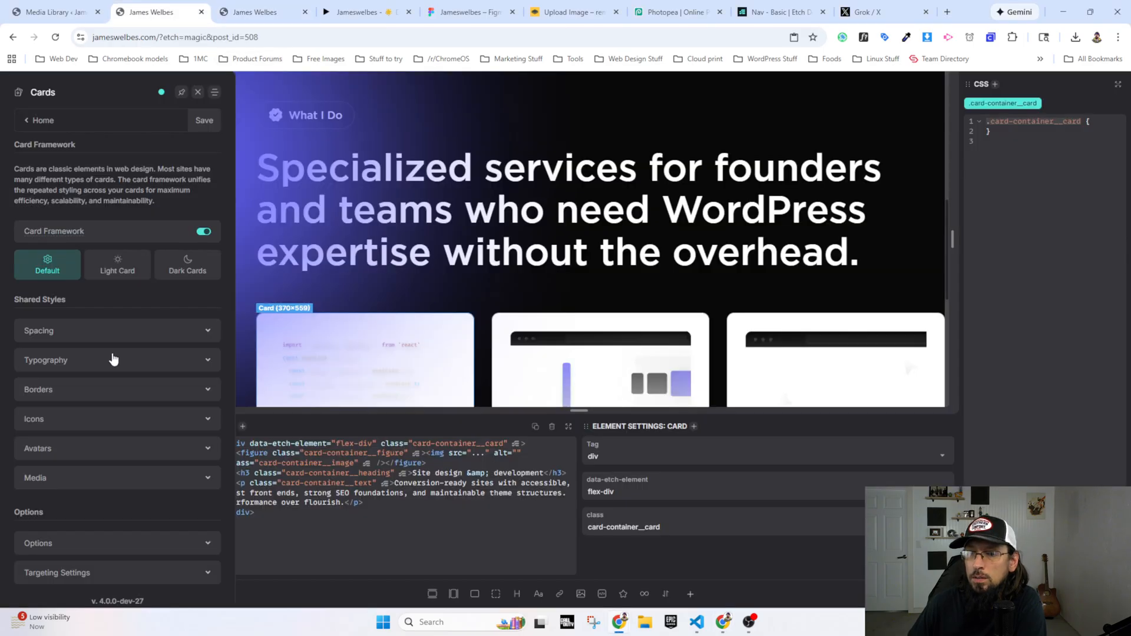
{"action": "left_click", "coordinate": [115, 267]}
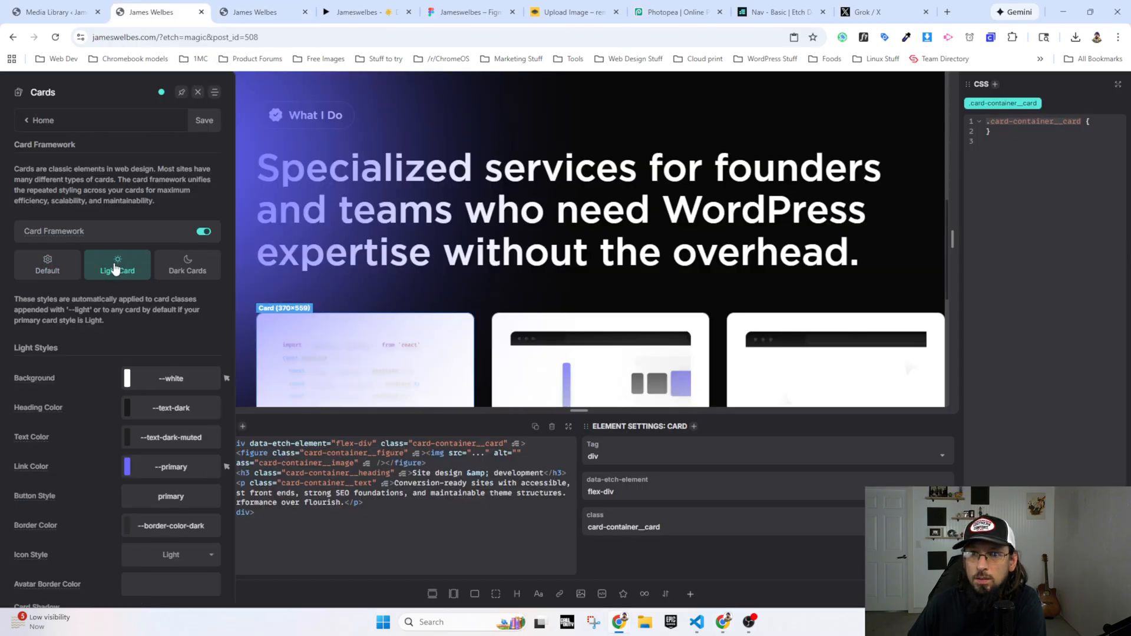
{"action": "mouse_move", "coordinate": [46, 382]}
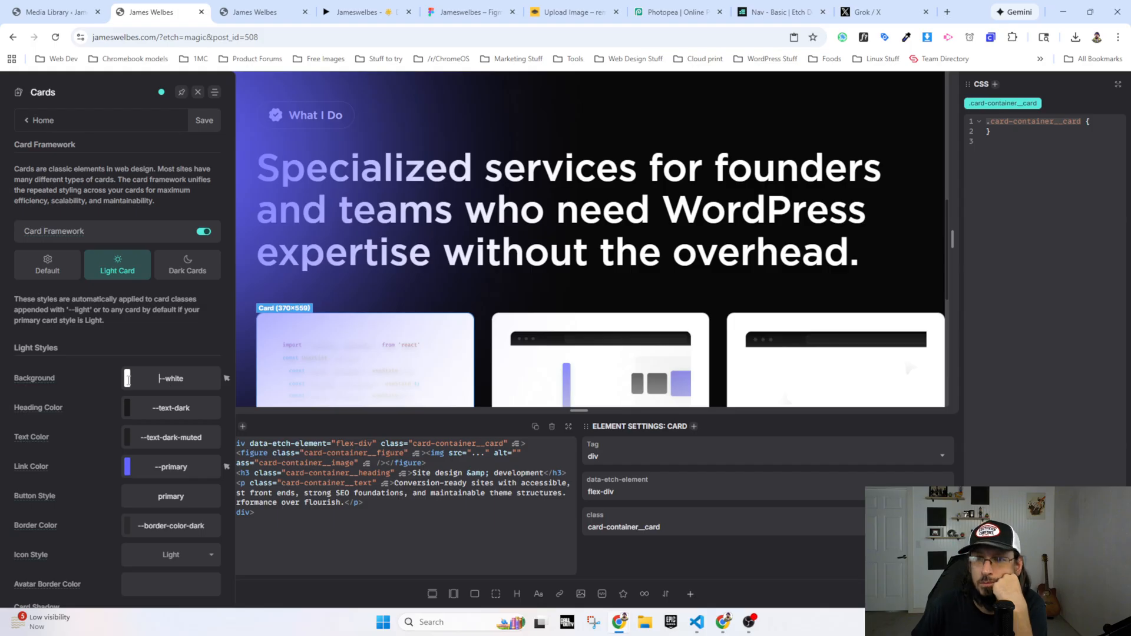
{"action": "double_click", "coordinate": [182, 376]}
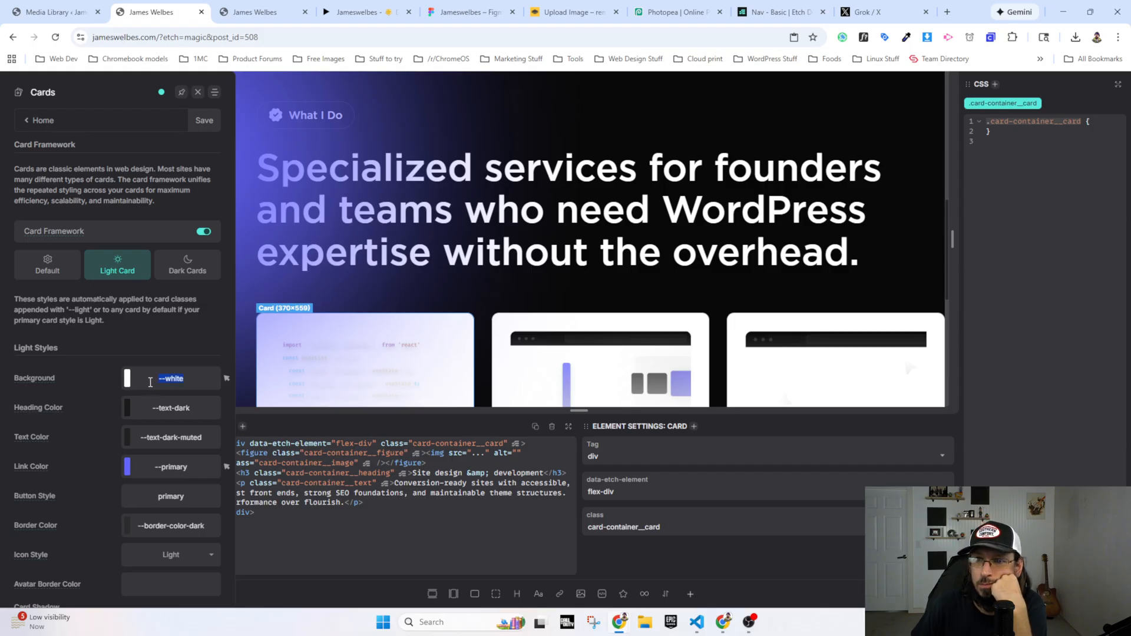
{"action": "type", "text": "blue"}
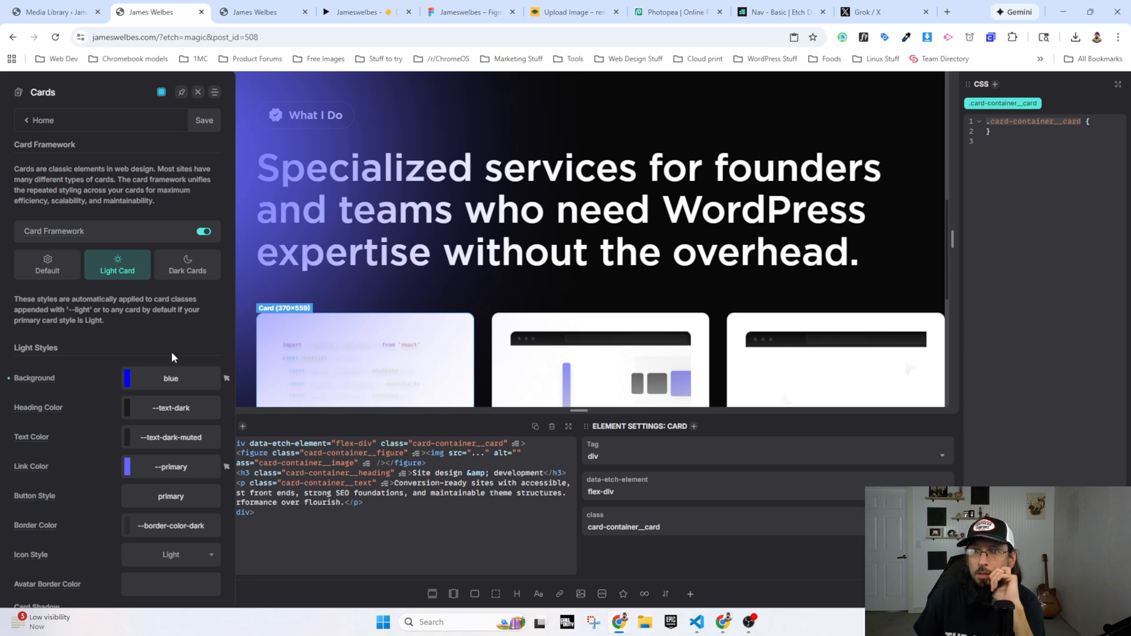
{"action": "scroll", "coordinate": [330, 346], "scroll_direction": "down", "scroll_amount": 1}
{"action": "scroll", "coordinate": [330, 346], "scroll_direction": "down", "scroll_amount": 3}
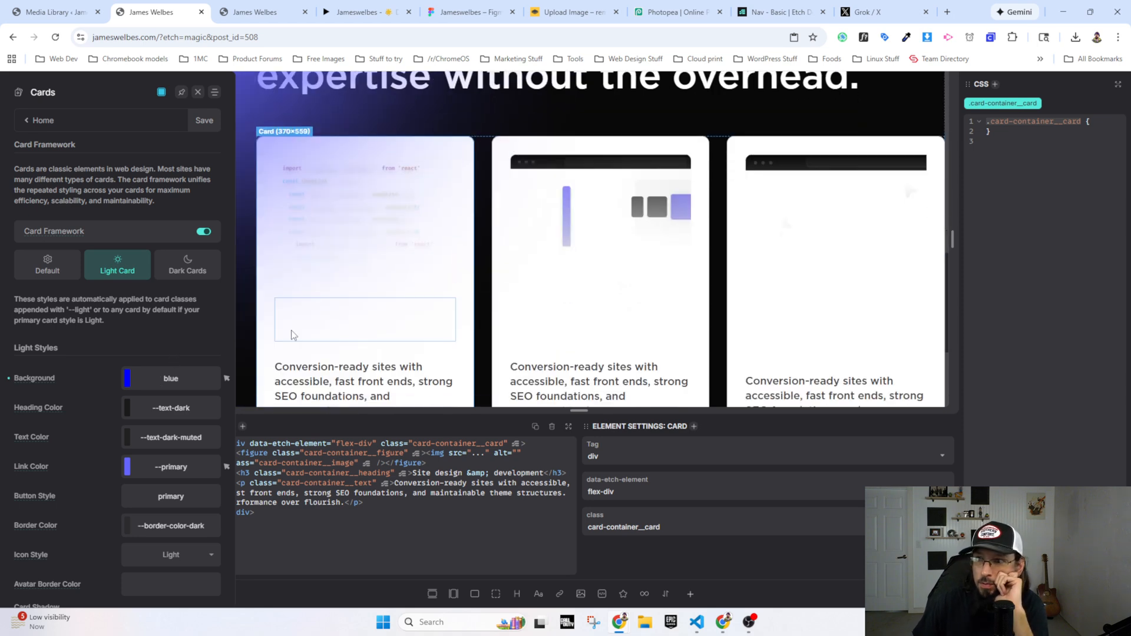
{"action": "left_click", "coordinate": [194, 118]}
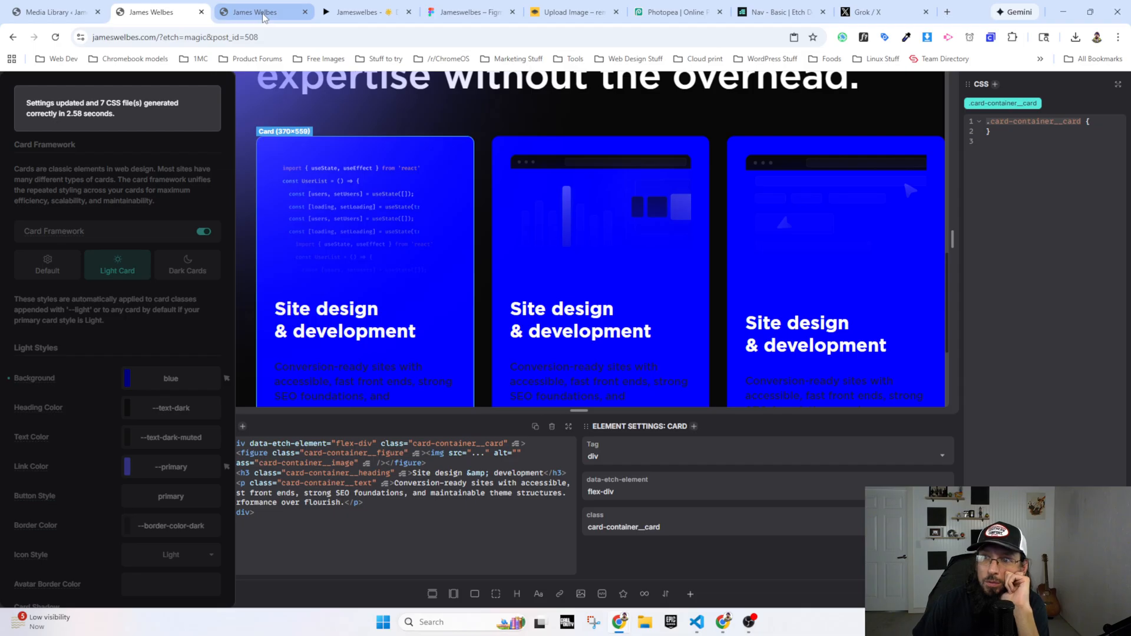
Step: Reload the live site to check the background of the service cards, and return to the page builder
{"action": "left_click", "coordinate": [264, 17]}
{"action": "left_click", "coordinate": [55, 37]}
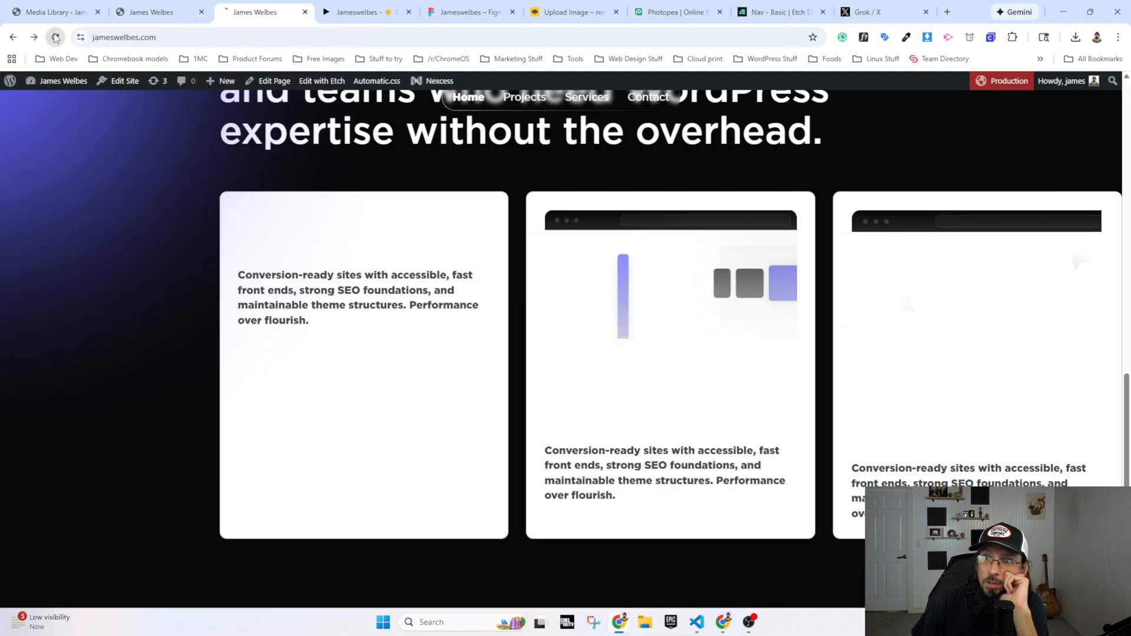
{"action": "left_click", "coordinate": [152, 13]}
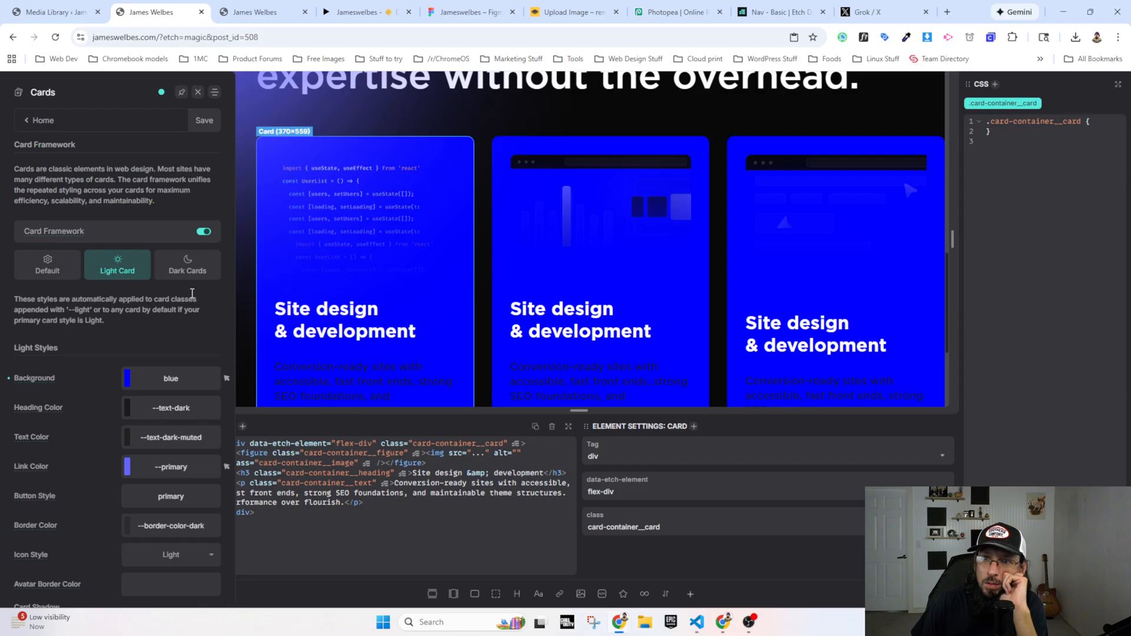
Step: Try the class card-container__card--dark on the second service card in its HTML
{"action": "left_click", "coordinate": [28, 124]}
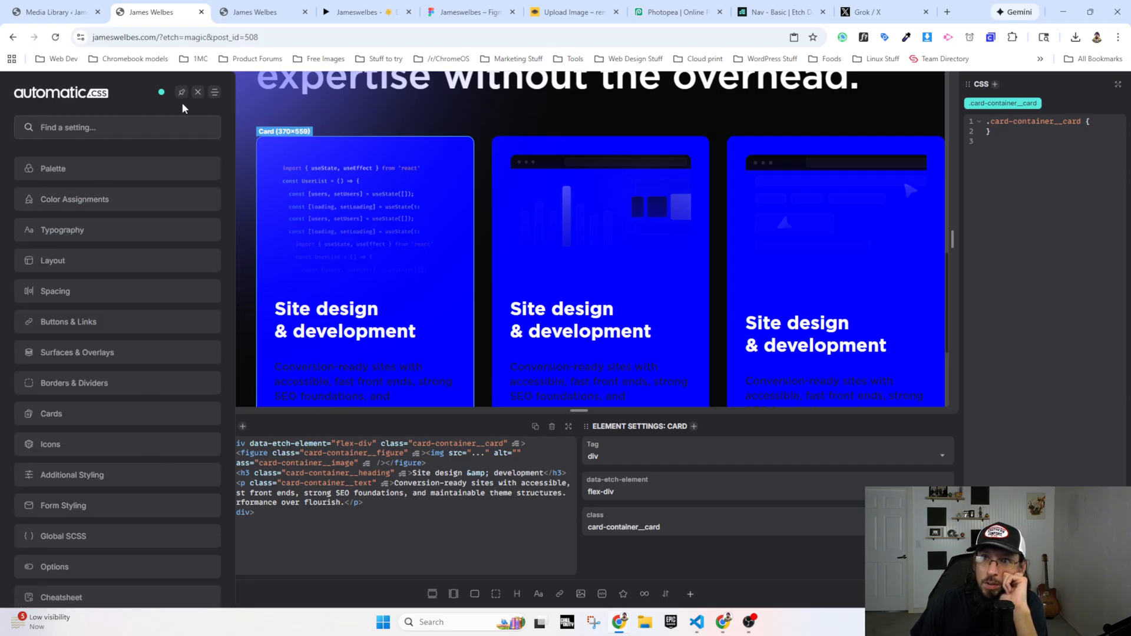
{"action": "left_click", "coordinate": [198, 93]}
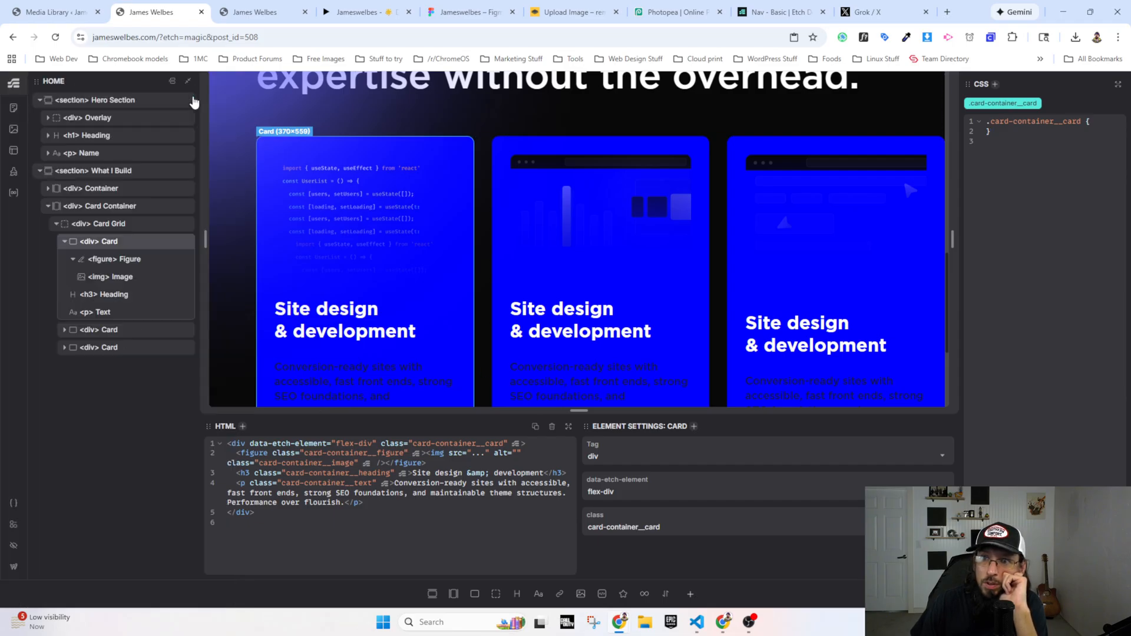
{"action": "left_click", "coordinate": [107, 334]}
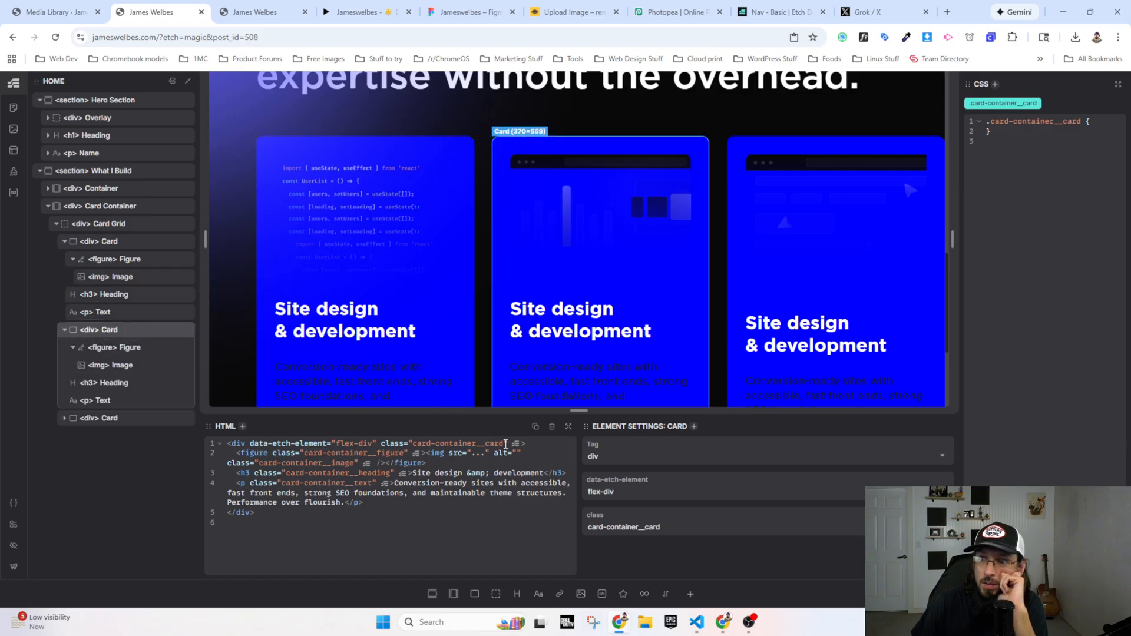
{"action": "type", "text": "--dar"}
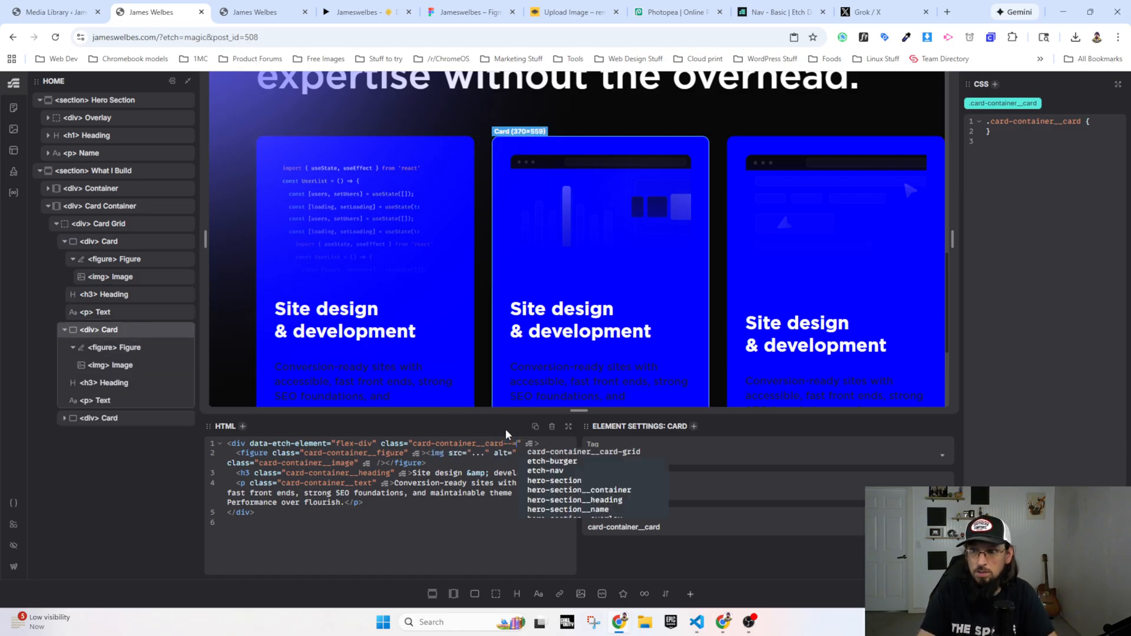
{"action": "type", "text": "k"}
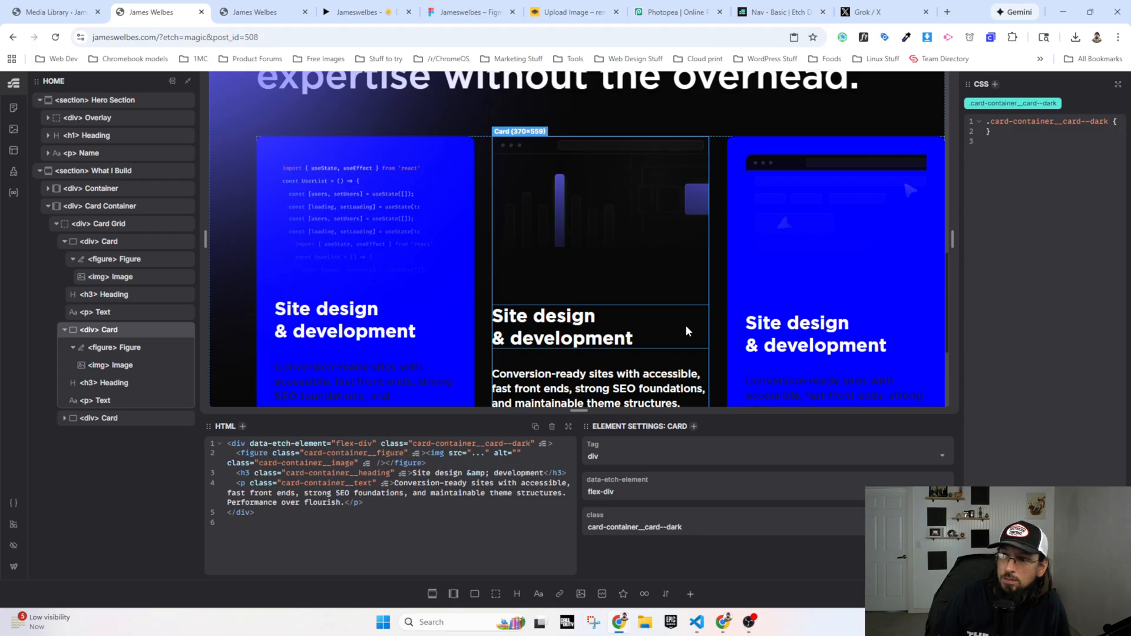
Step: Compare the service cards in the Figma prototype with those on the live site
{"action": "left_click", "coordinate": [362, 12]}
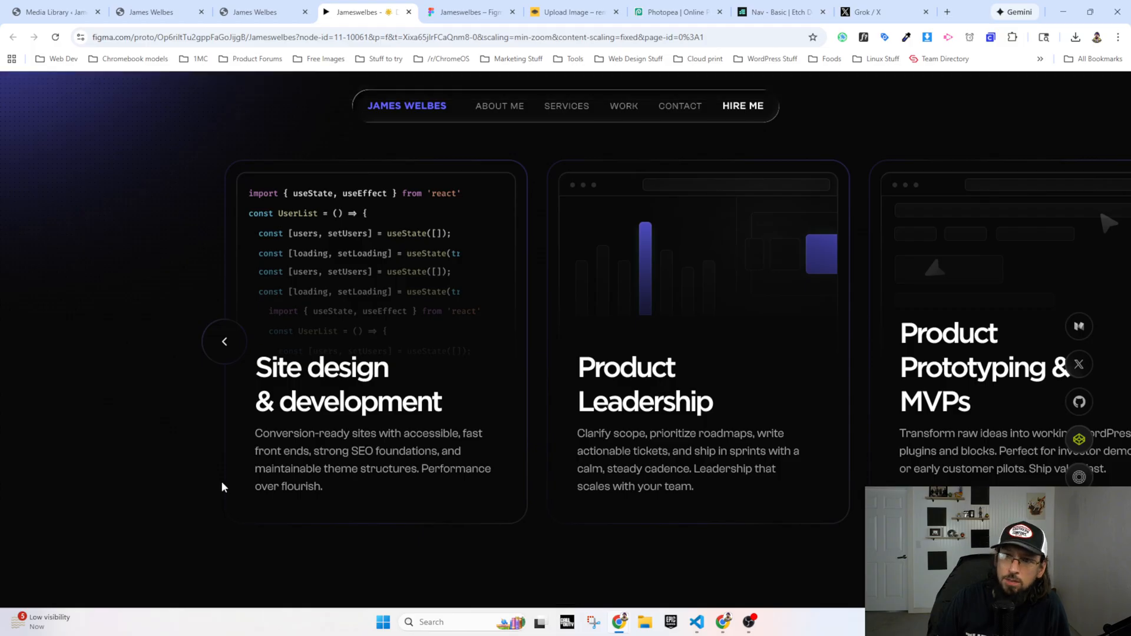
{"action": "left_click", "coordinate": [255, 12]}
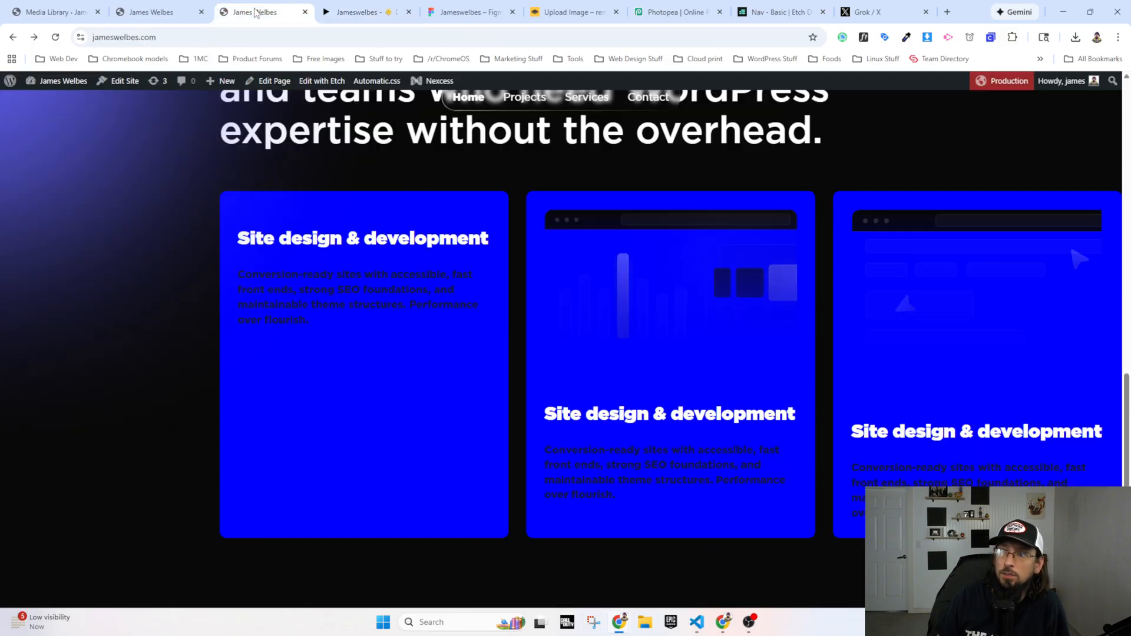
{"action": "left_click", "coordinate": [151, 12]}
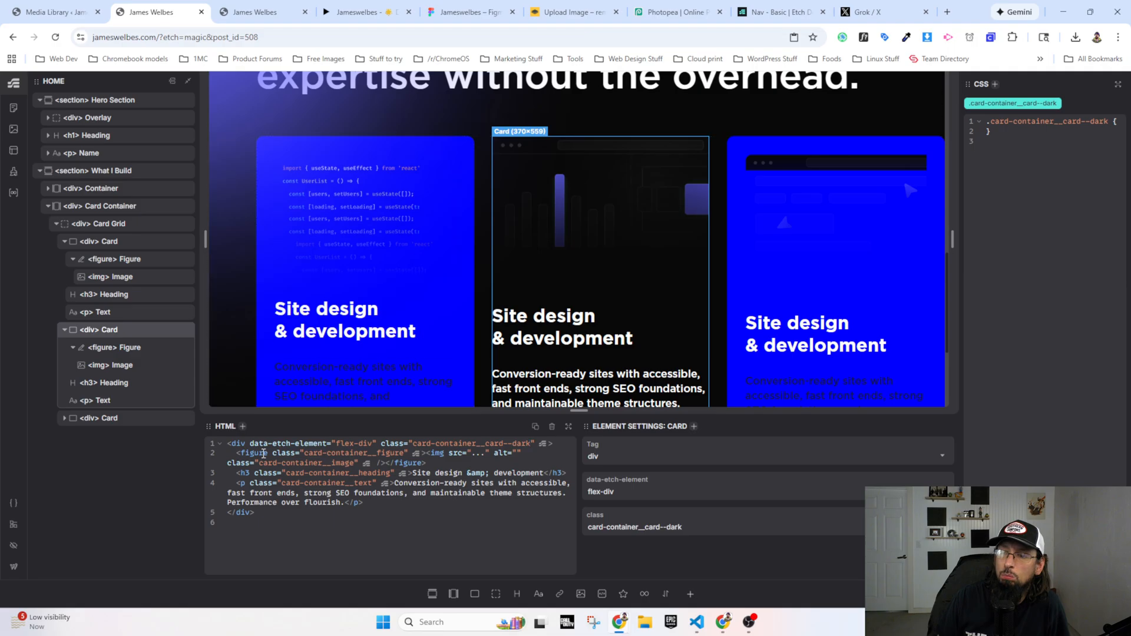
Step: Review the default and light card settings in the card framework, including the class suffix the light styles apply to
{"action": "left_click", "coordinate": [11, 507]}
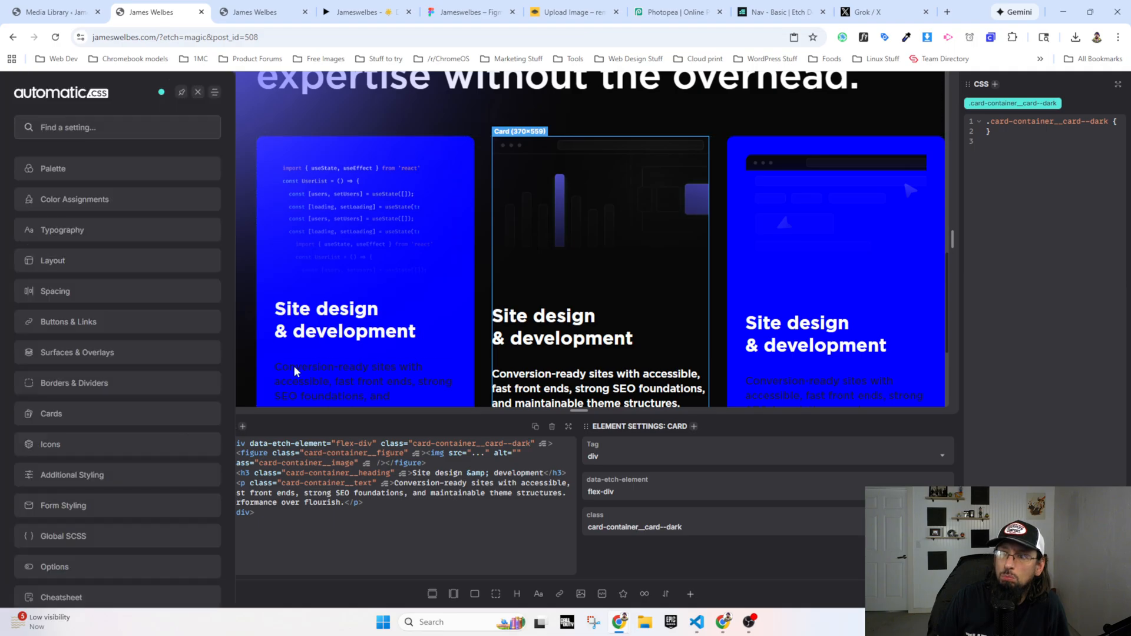
{"action": "left_click", "coordinate": [59, 413]}
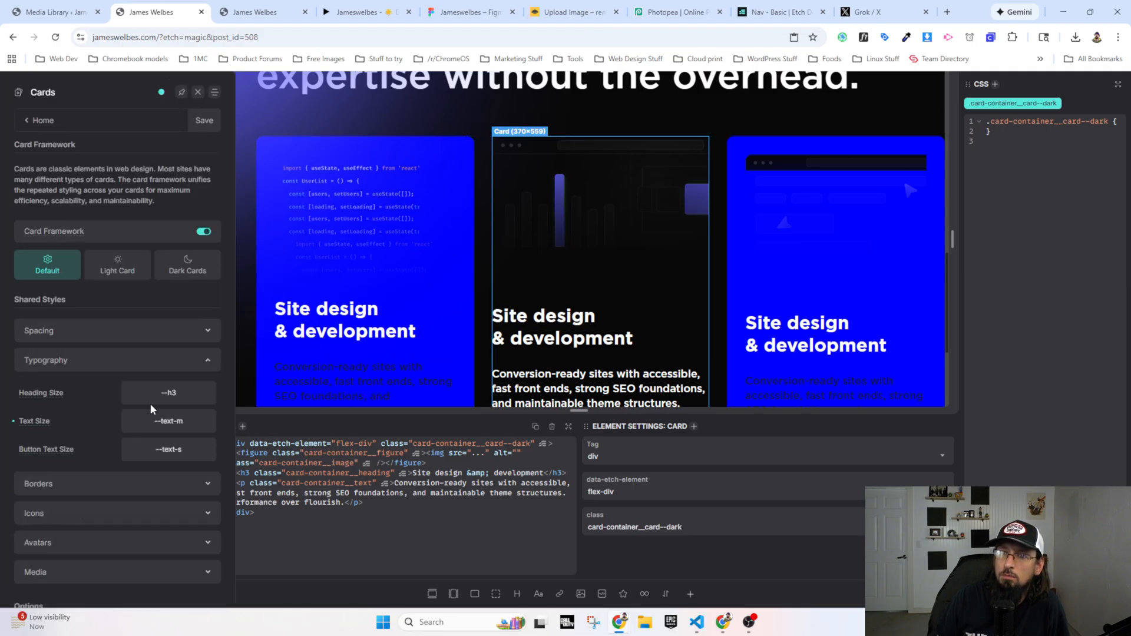
{"action": "left_click", "coordinate": [112, 268]}
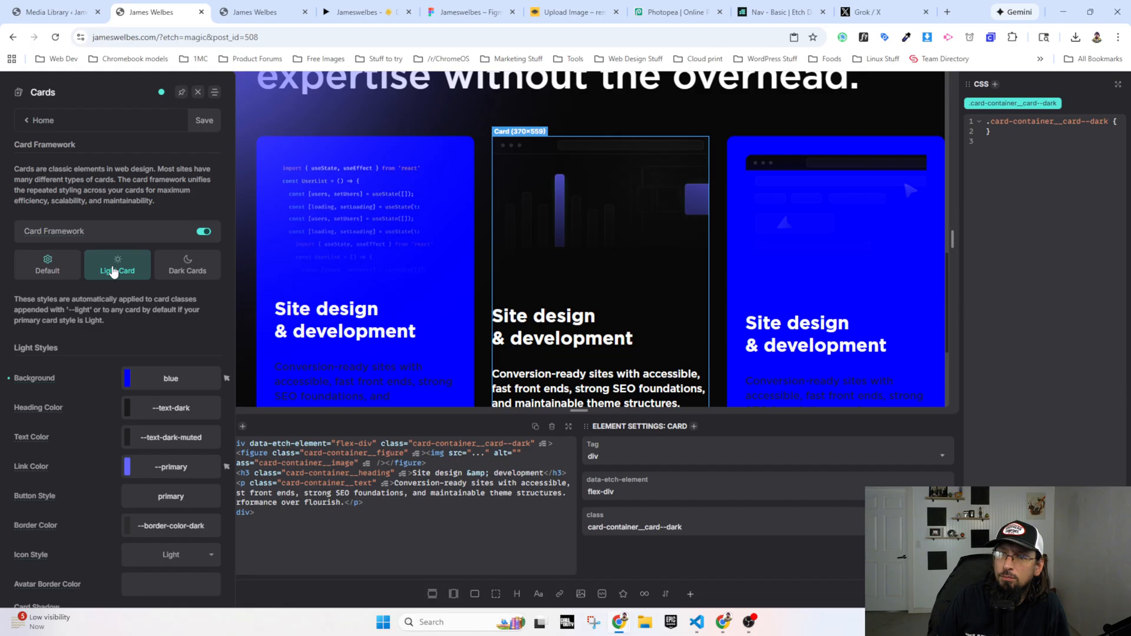
{"action": "left_click", "coordinate": [72, 271]}
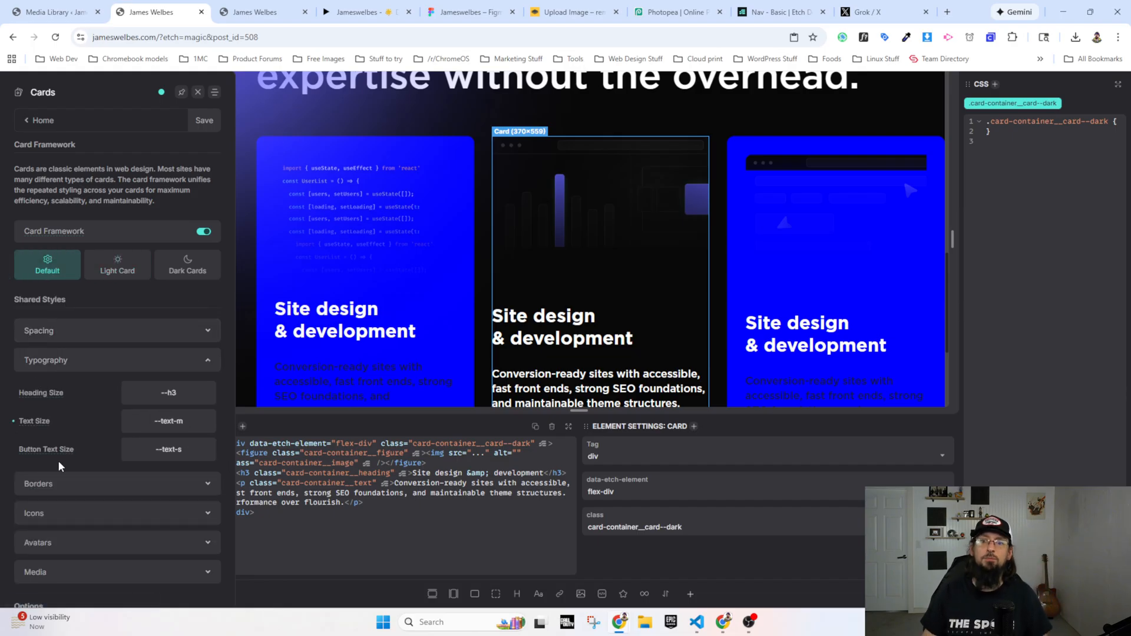
{"action": "scroll", "coordinate": [58, 461], "scroll_direction": "down", "scroll_amount": 2}
{"action": "left_click", "coordinate": [62, 252]}
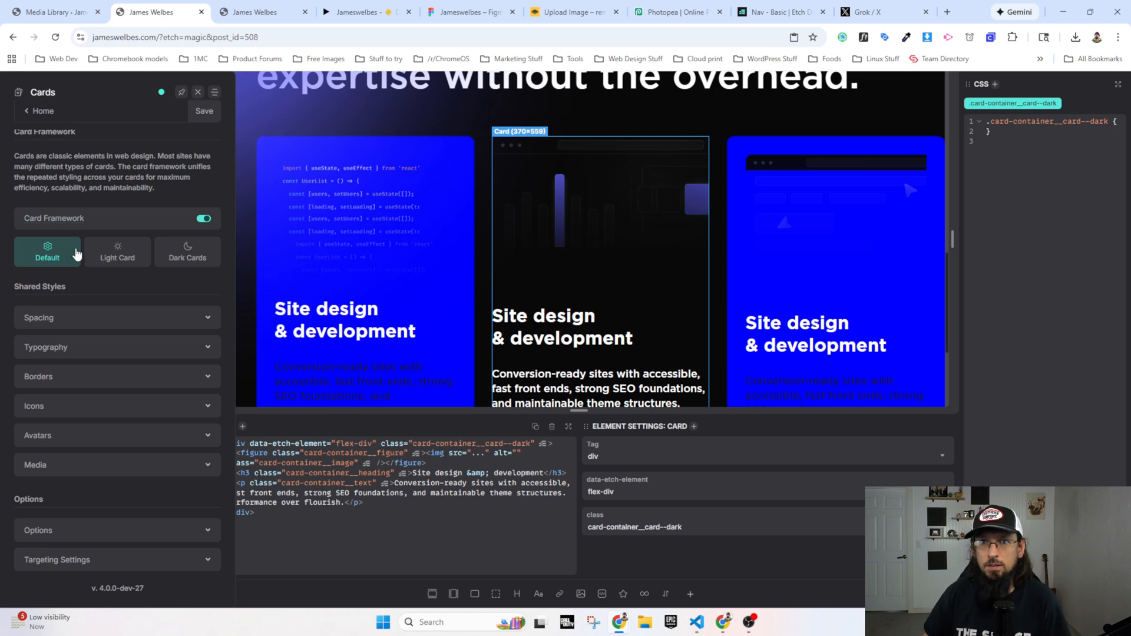
{"action": "left_click", "coordinate": [121, 254]}
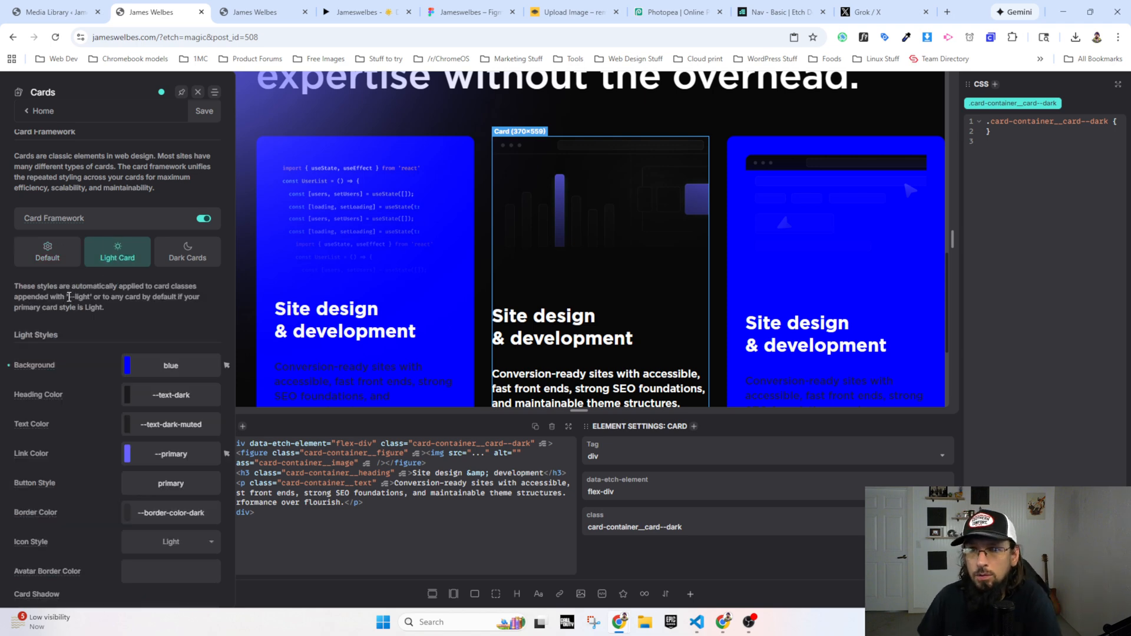
{"action": "left_click_drag", "start_coordinate": [82, 295], "coordinate": [90, 296]}
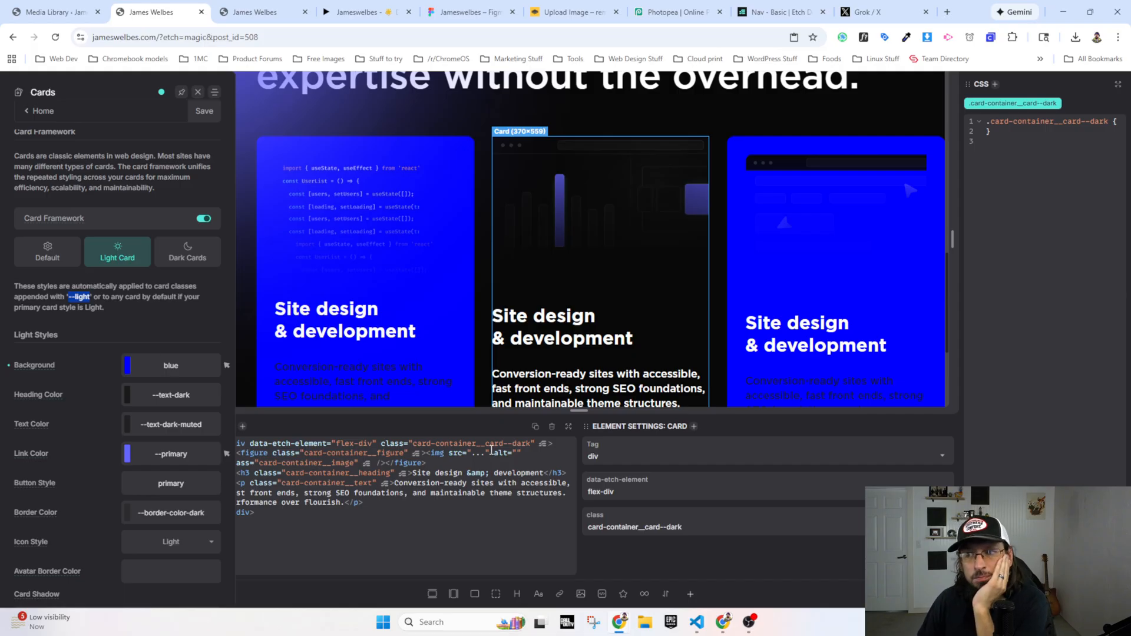
Step: Change the second service card's class to card-container__card--light in its HTML and save
{"action": "left_click", "coordinate": [532, 442]}
{"action": "key", "text": "BackSpace"}
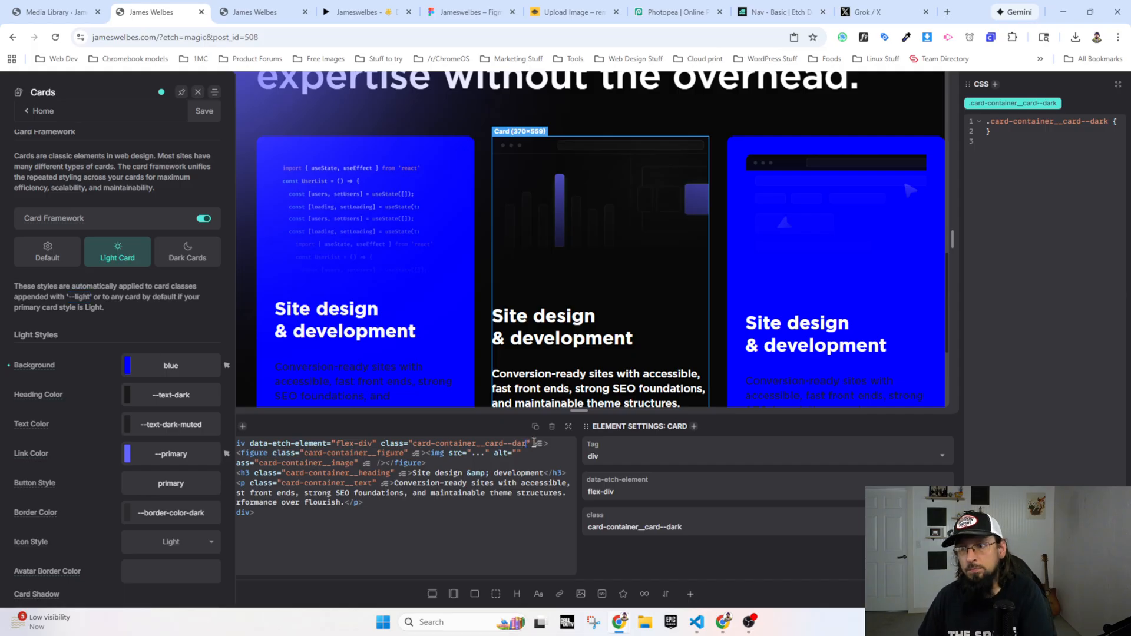
{"action": "key", "text": "BackSpace"}
{"action": "key", "text": "BackSpace"}
{"action": "key", "text": "BackSpace"}
{"action": "key", "text": "BackSpace"}
{"action": "key", "text": "BackSpace"}
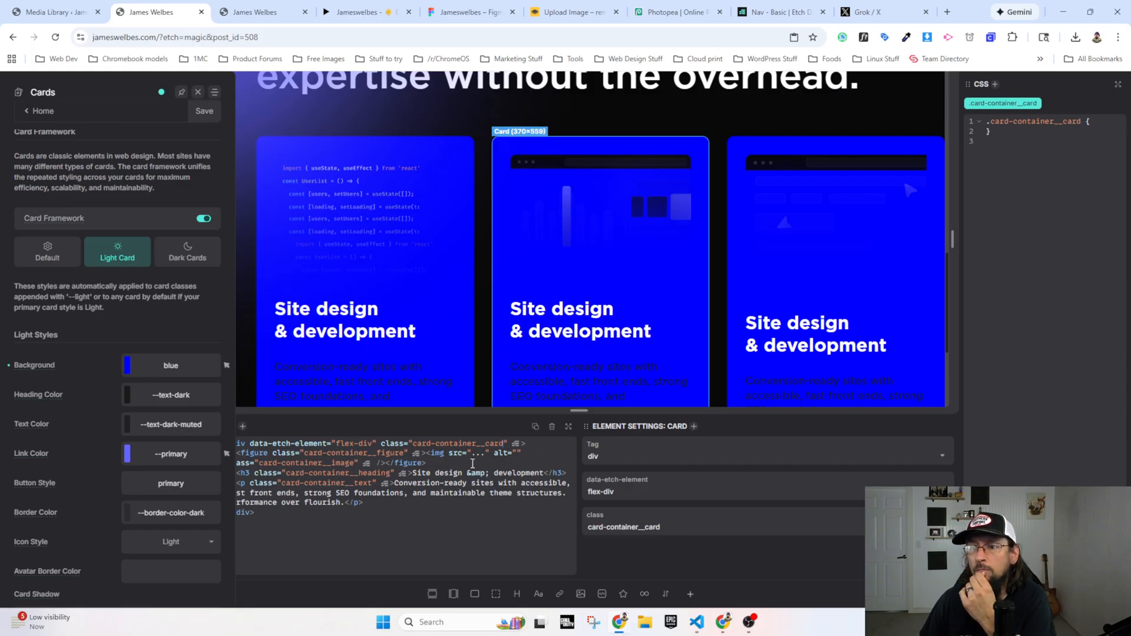
{"action": "type", "text": "-"}
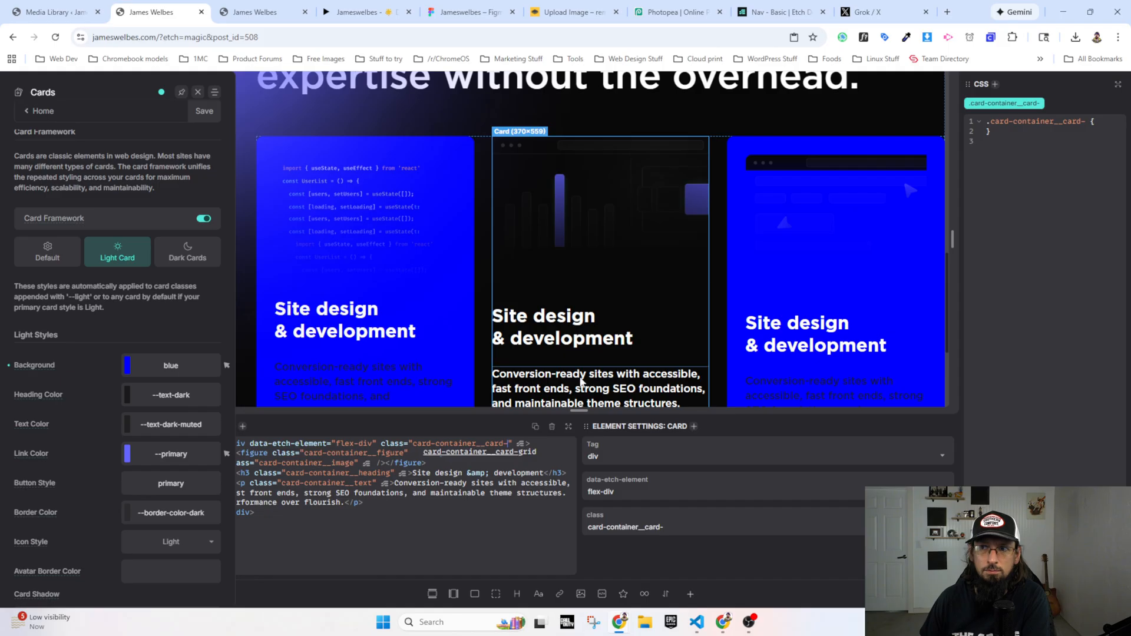
{"action": "type", "text": "-light"}
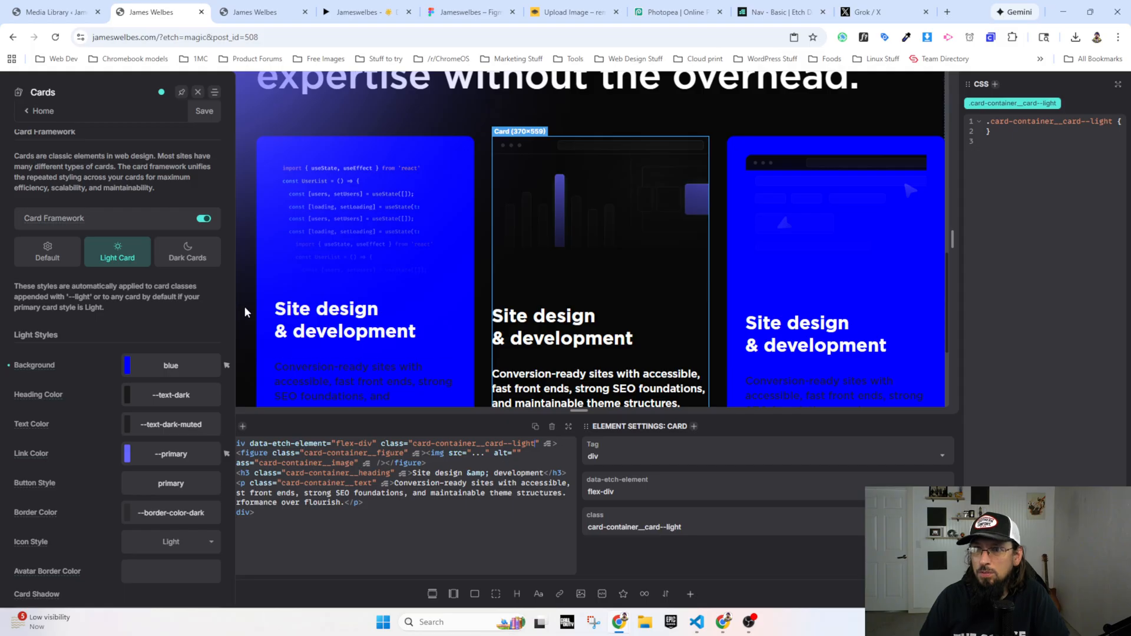
{"action": "left_click", "coordinate": [200, 112]}
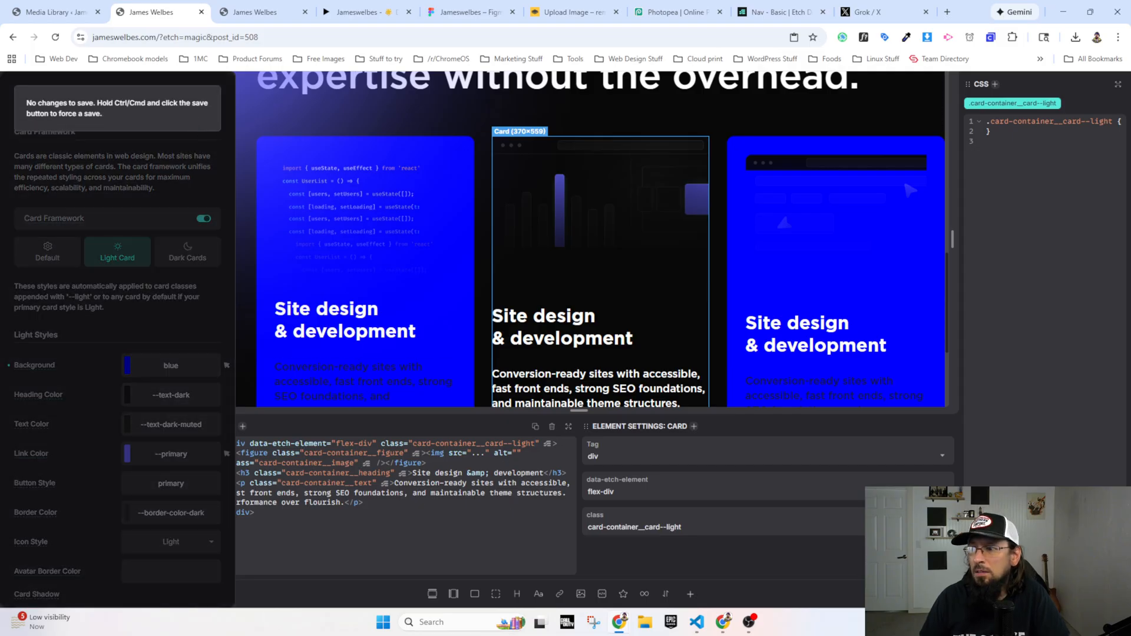
Step: Reload the builder page, check the three service cards and reopen the light card styles of the card framework
{"action": "left_click", "coordinate": [57, 38]}
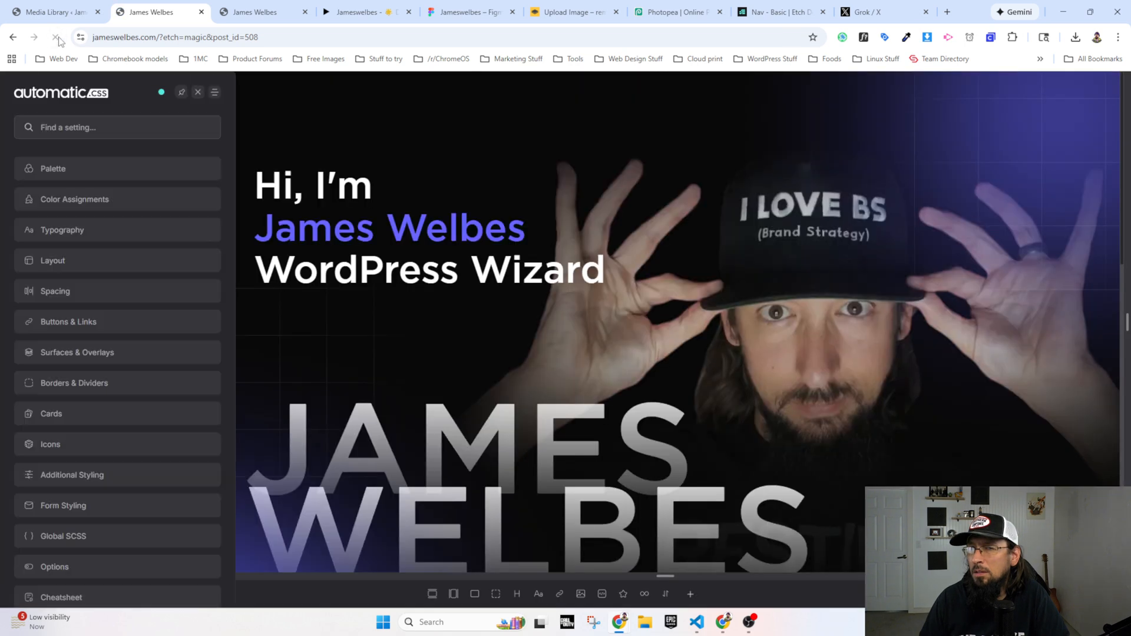
{"action": "scroll", "coordinate": [280, 336], "scroll_direction": "down", "scroll_amount": 10}
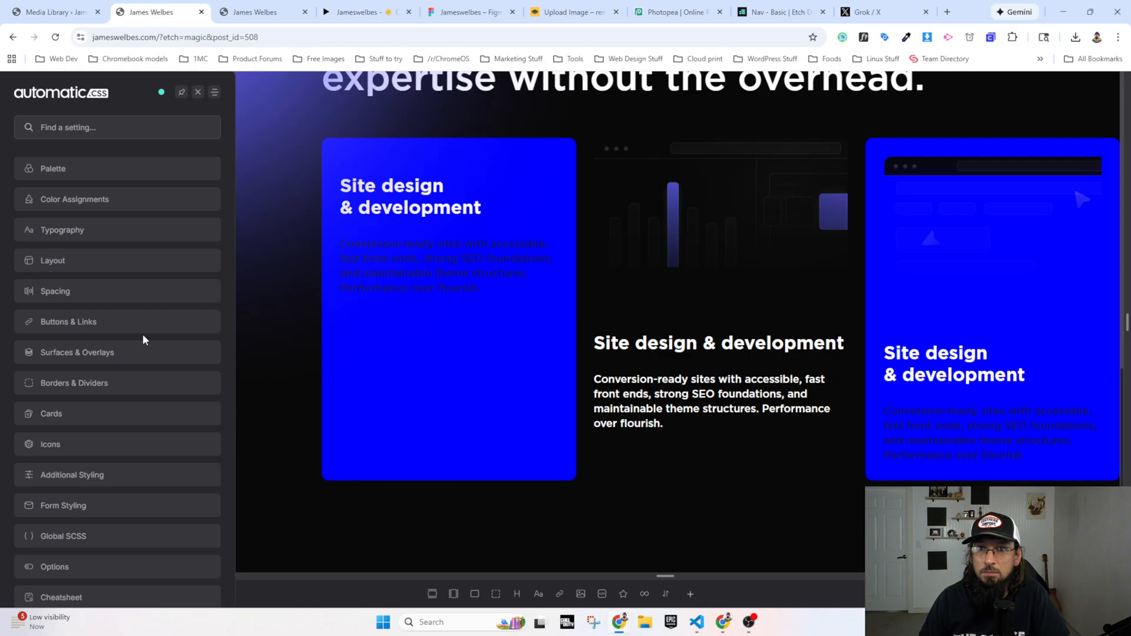
{"action": "left_click", "coordinate": [67, 419]}
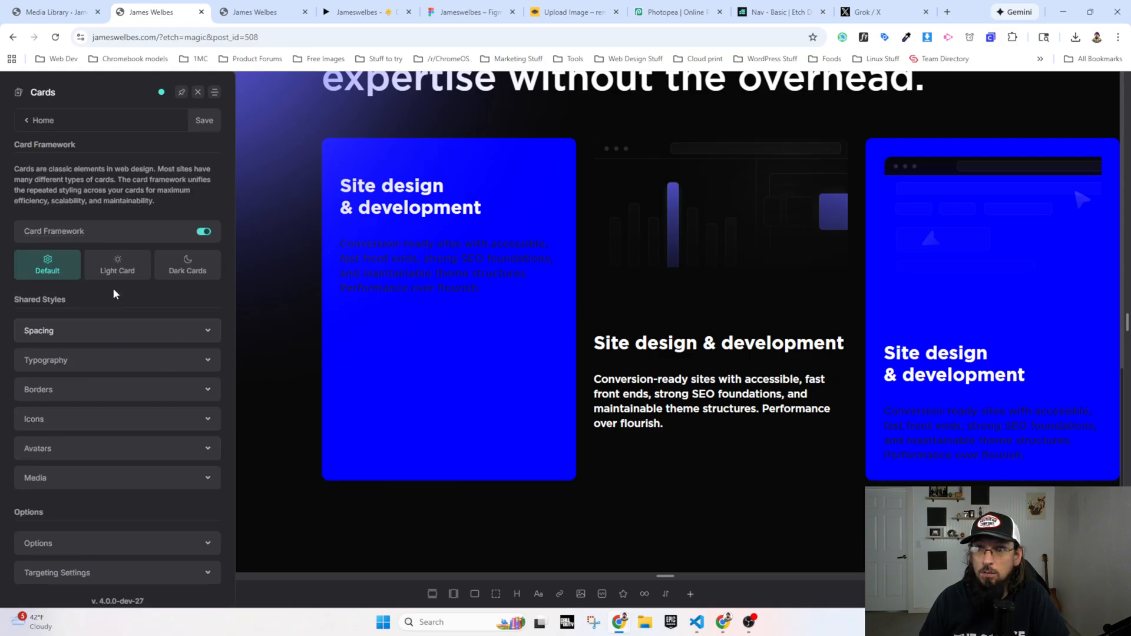
{"action": "left_click", "coordinate": [123, 269]}
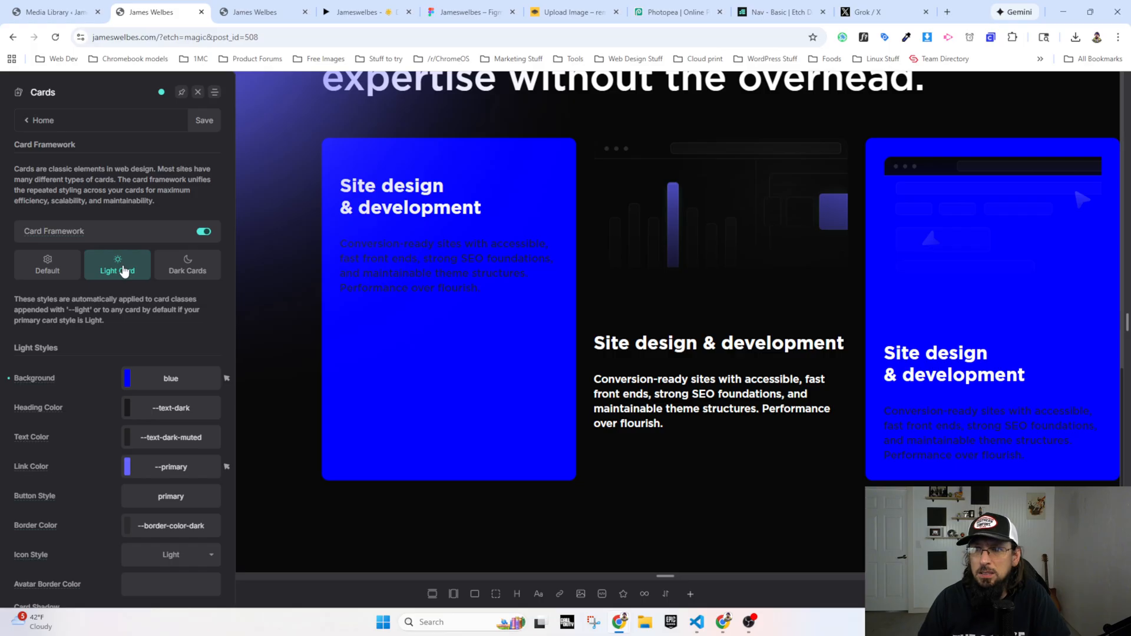
Step: Close the framework settings and select the second service card to examine its class and CSS
{"action": "left_click", "coordinate": [753, 146]}
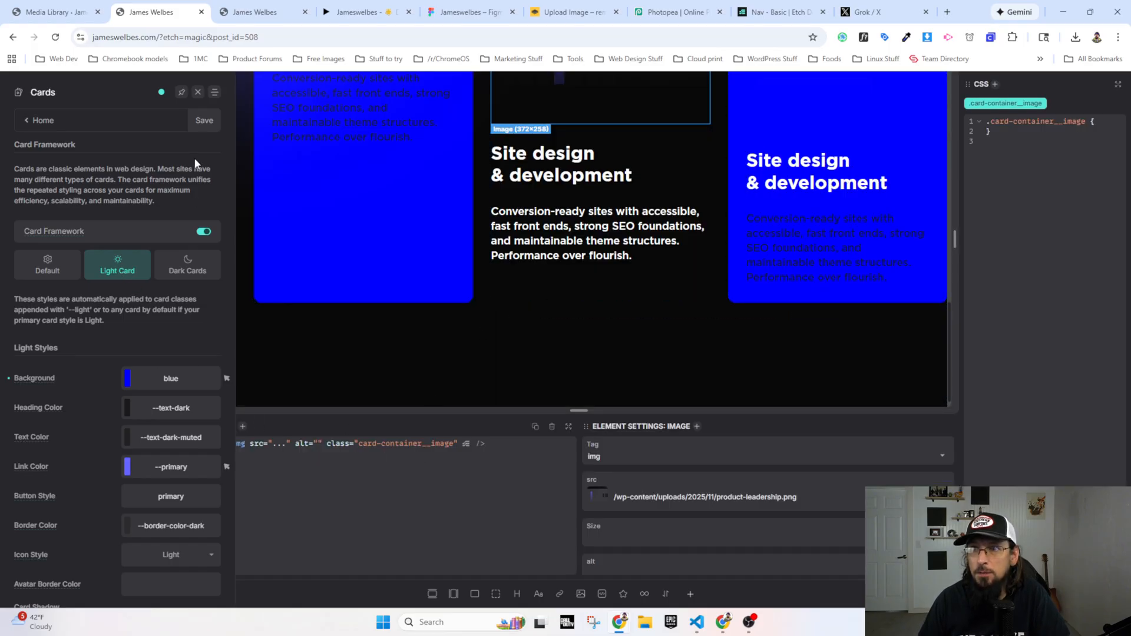
{"action": "left_click", "coordinate": [198, 93]}
{"action": "left_click", "coordinate": [100, 206]}
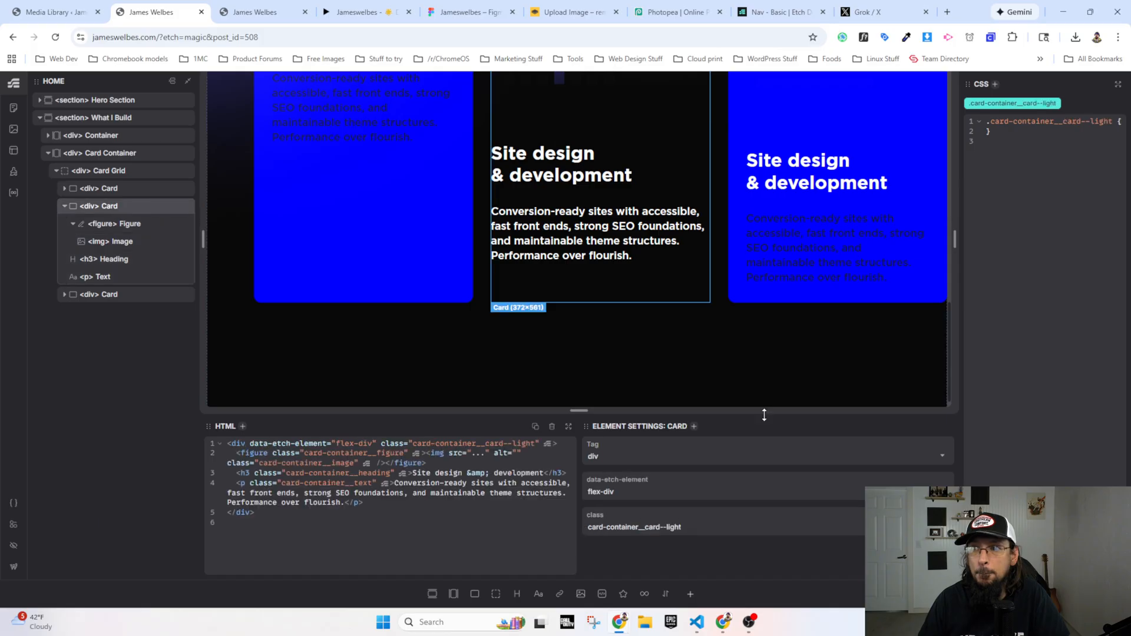
Step: Remove the --light suffix from the second service card's class in its HTML, leaving card-container__card
{"action": "left_click", "coordinate": [547, 443]}
{"action": "key", "text": "BackSpace"}
{"action": "key", "text": "BackSpace"}
{"action": "key", "text": "BackSpace"}
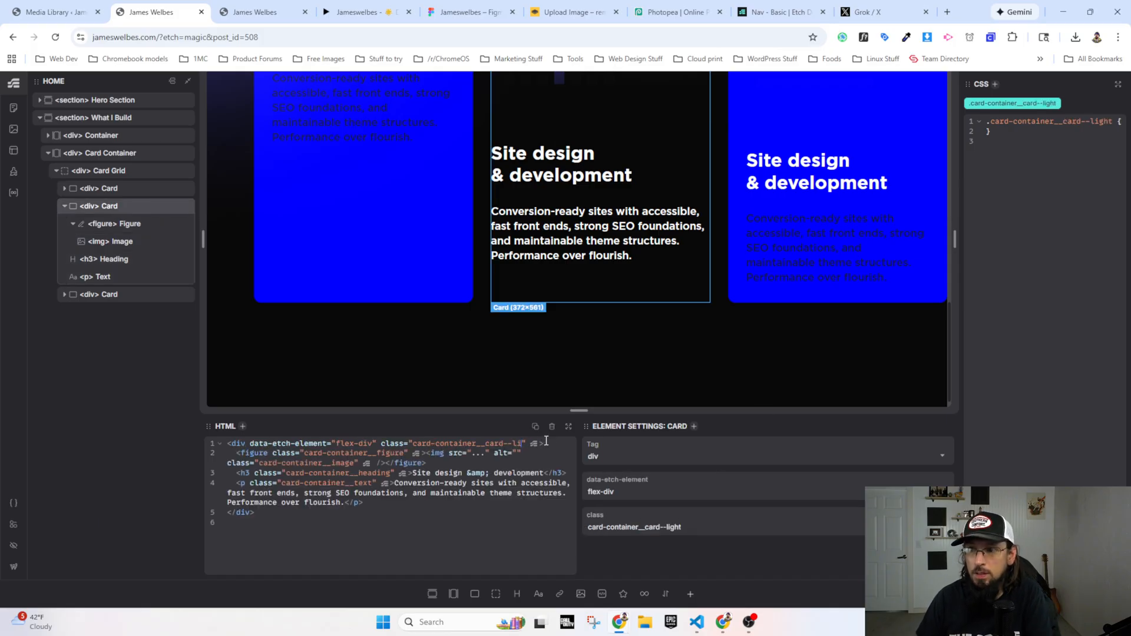
{"action": "key", "text": "BackSpace"}
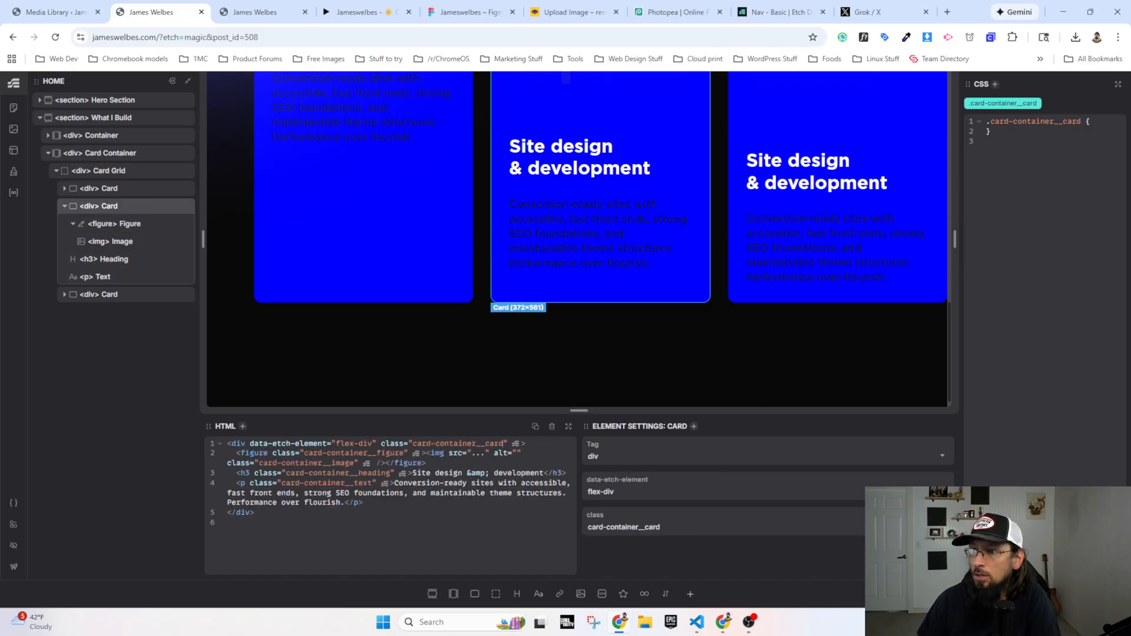
{"action": "scroll", "coordinate": [252, 298], "scroll_direction": "up", "scroll_amount": 3}
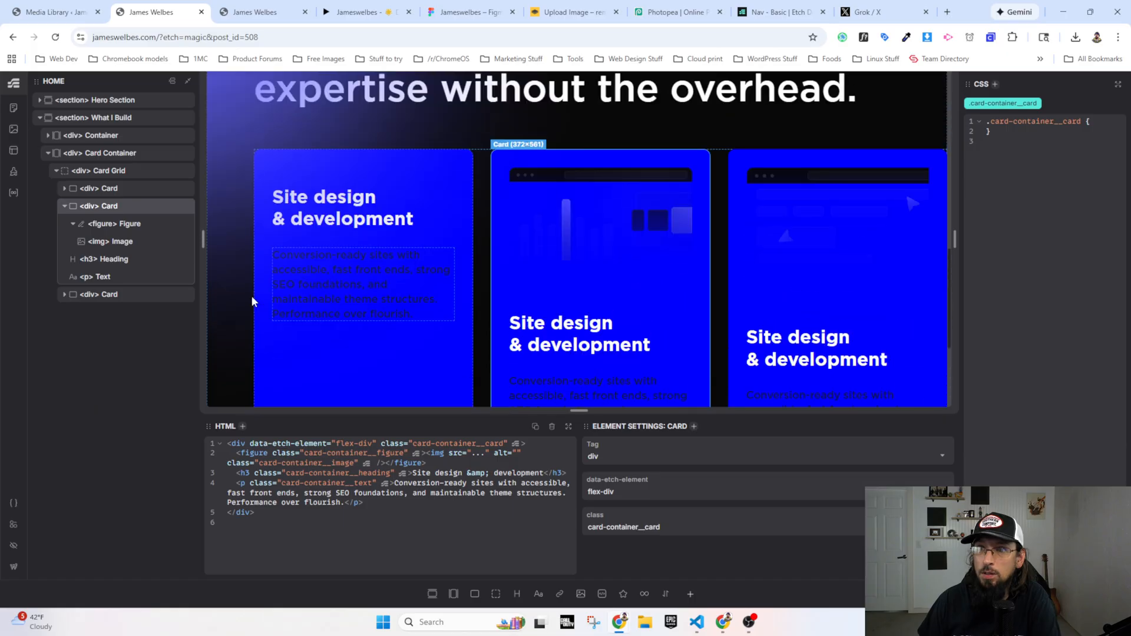
Step: Set the light card background in the card framework to --base, save, and check the service cards in the preview
{"action": "left_click", "coordinate": [12, 502]}
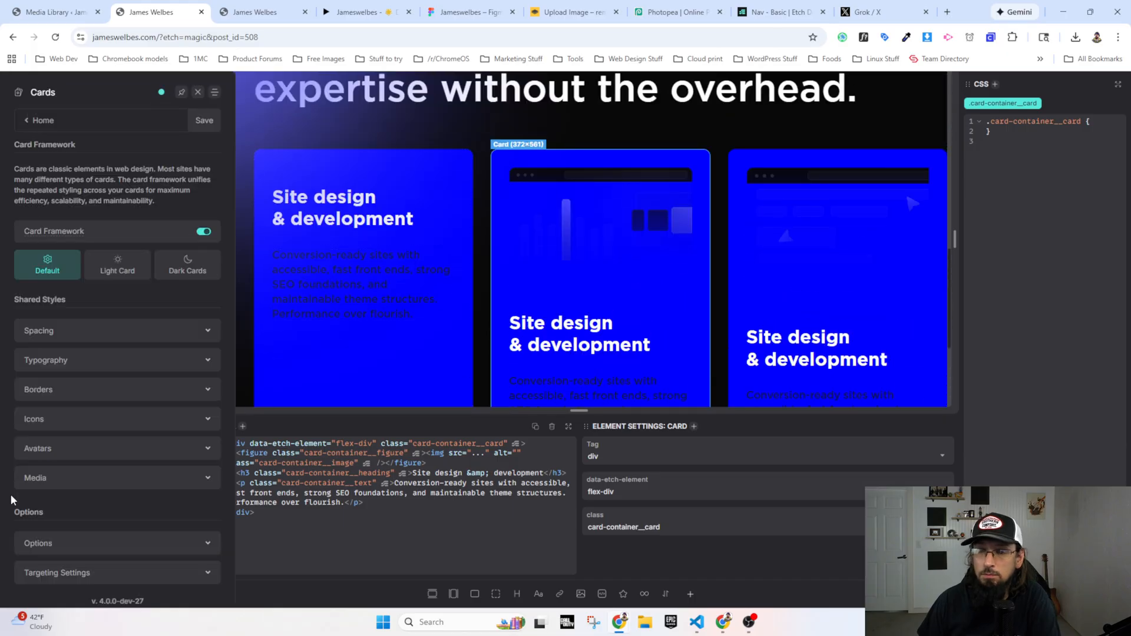
{"action": "left_click", "coordinate": [118, 277]}
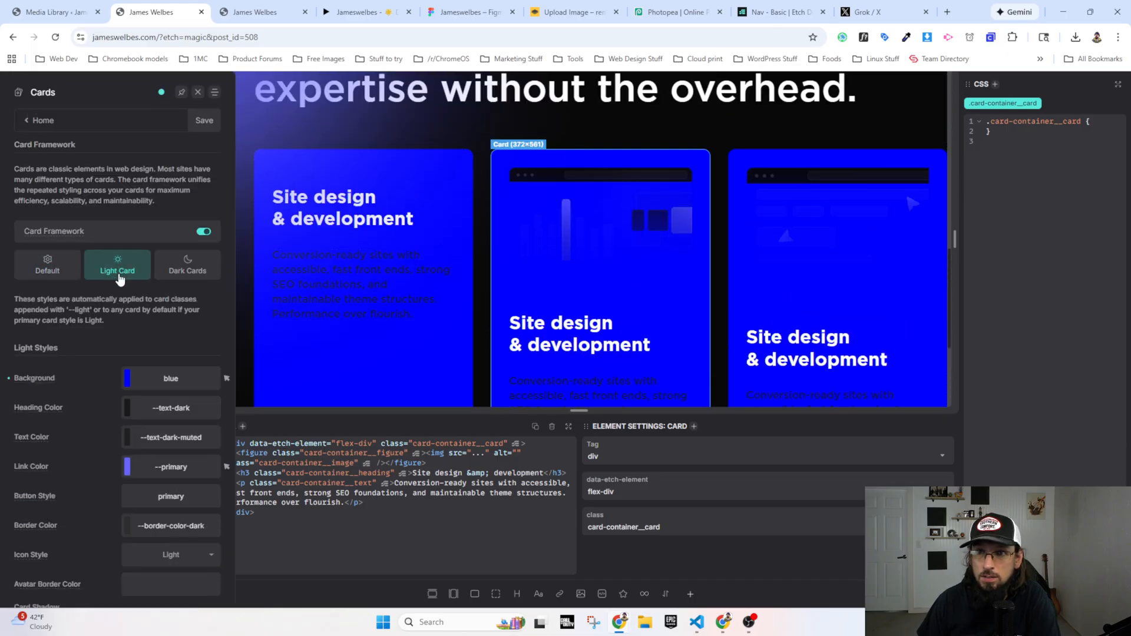
{"action": "double_click", "coordinate": [173, 378]}
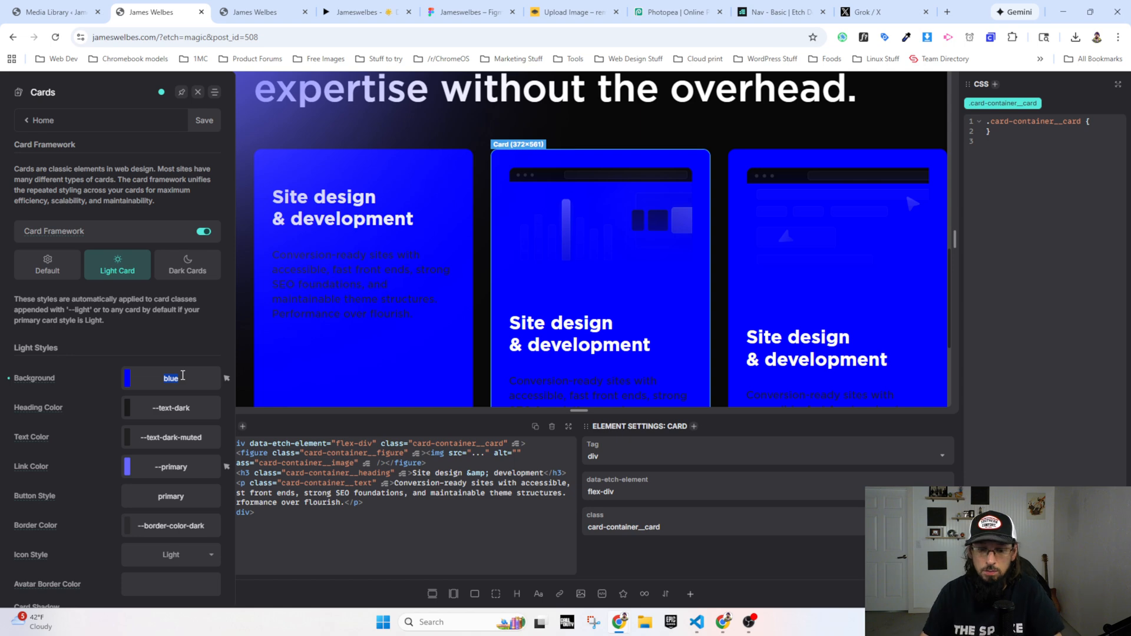
{"action": "type", "text": "--base"}
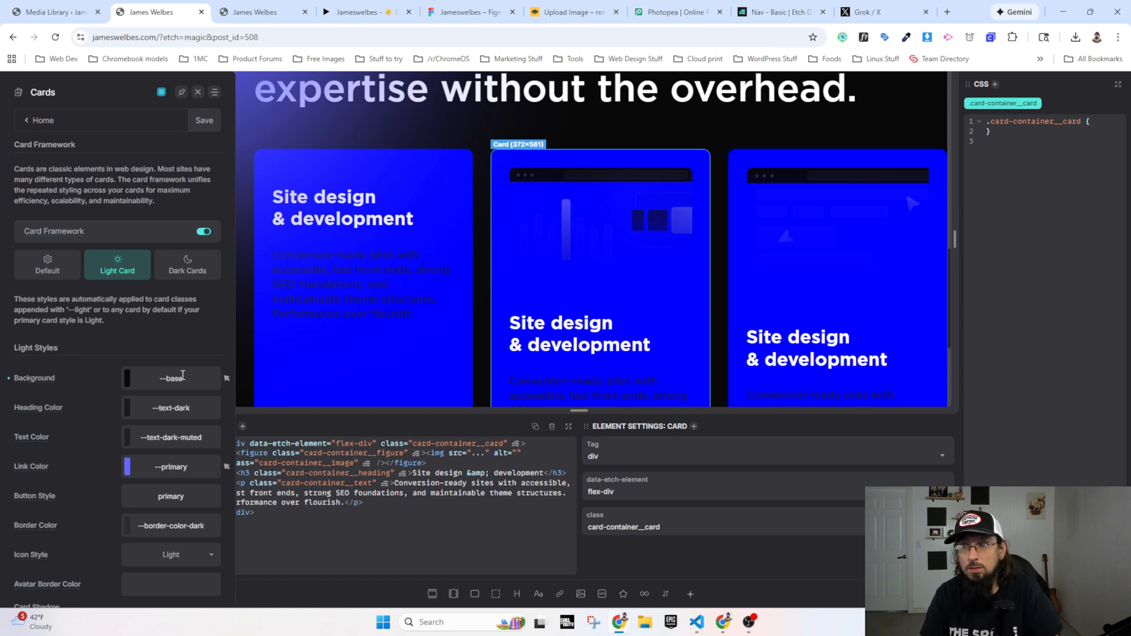
{"action": "left_click", "coordinate": [203, 120]}
{"action": "scroll", "coordinate": [327, 150], "scroll_direction": "up", "scroll_amount": 2}
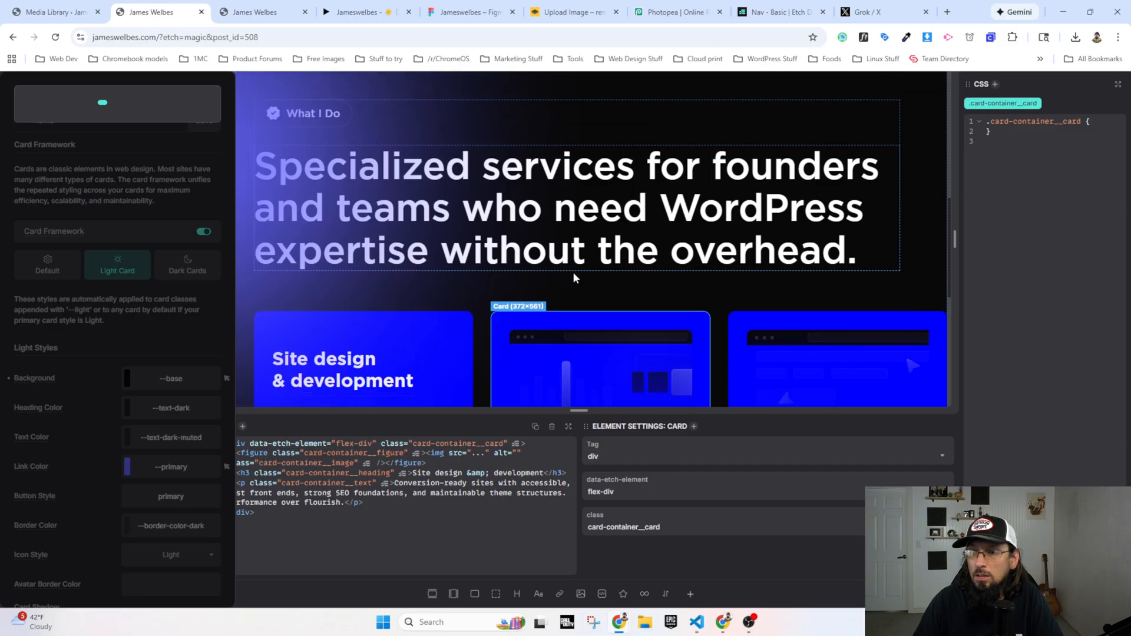
{"action": "scroll", "coordinate": [532, 212], "scroll_direction": "down", "scroll_amount": 3}
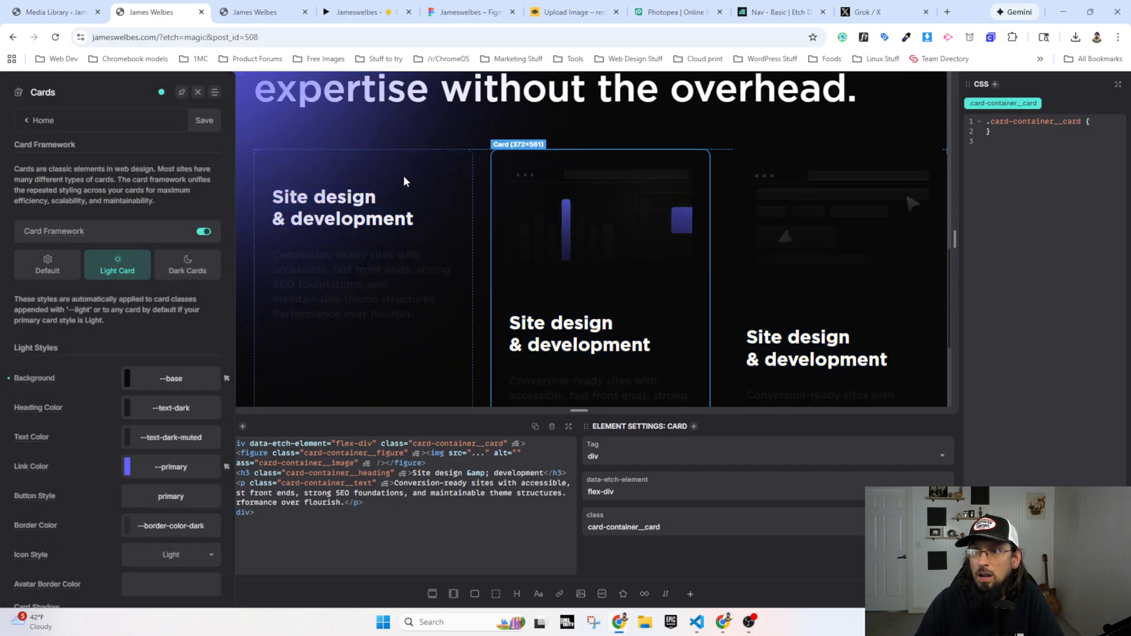
{"action": "scroll", "coordinate": [421, 193], "scroll_direction": "up", "scroll_amount": 1}
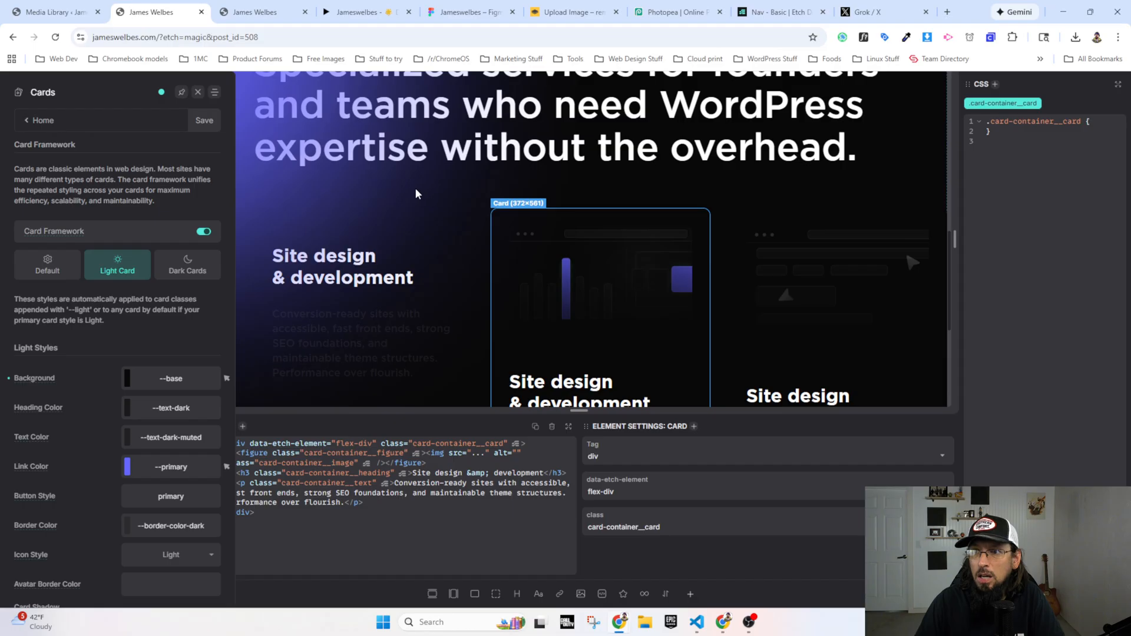
{"action": "scroll", "coordinate": [406, 351], "scroll_direction": "down", "scroll_amount": 1}
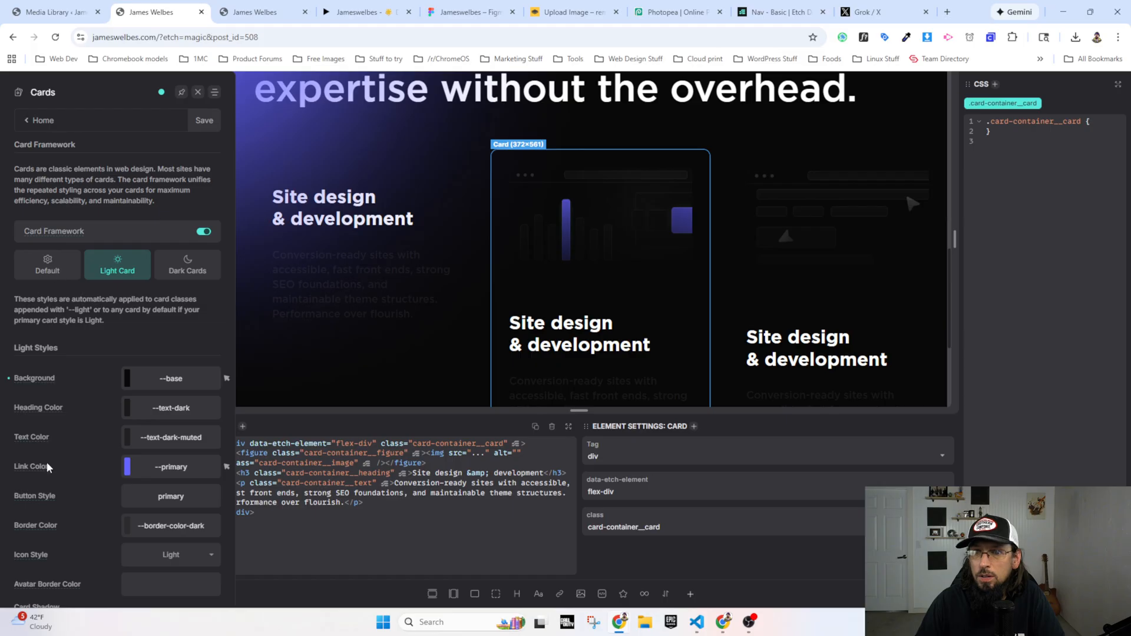
Step: Try red as the light card border color and check it on the service cards
{"action": "scroll", "coordinate": [55, 512], "scroll_direction": "down", "scroll_amount": 1}
{"action": "left_click", "coordinate": [177, 467]}
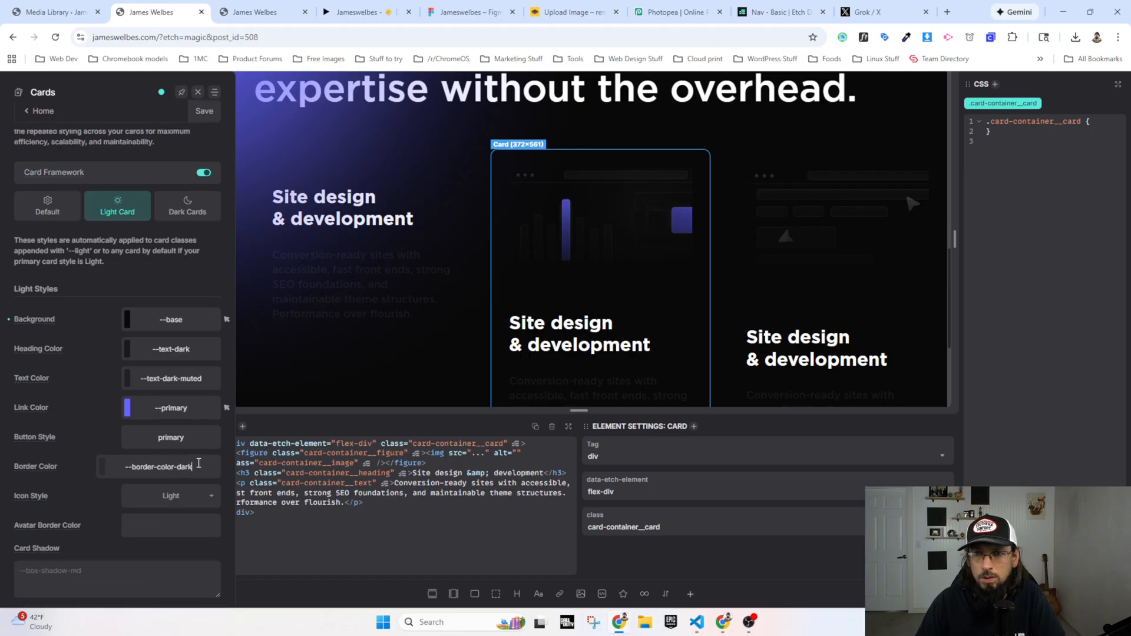
{"action": "left_click_drag", "start_coordinate": [198, 463], "coordinate": [125, 463]}
{"action": "type", "text": "red"}
{"action": "key", "text": "Return"}
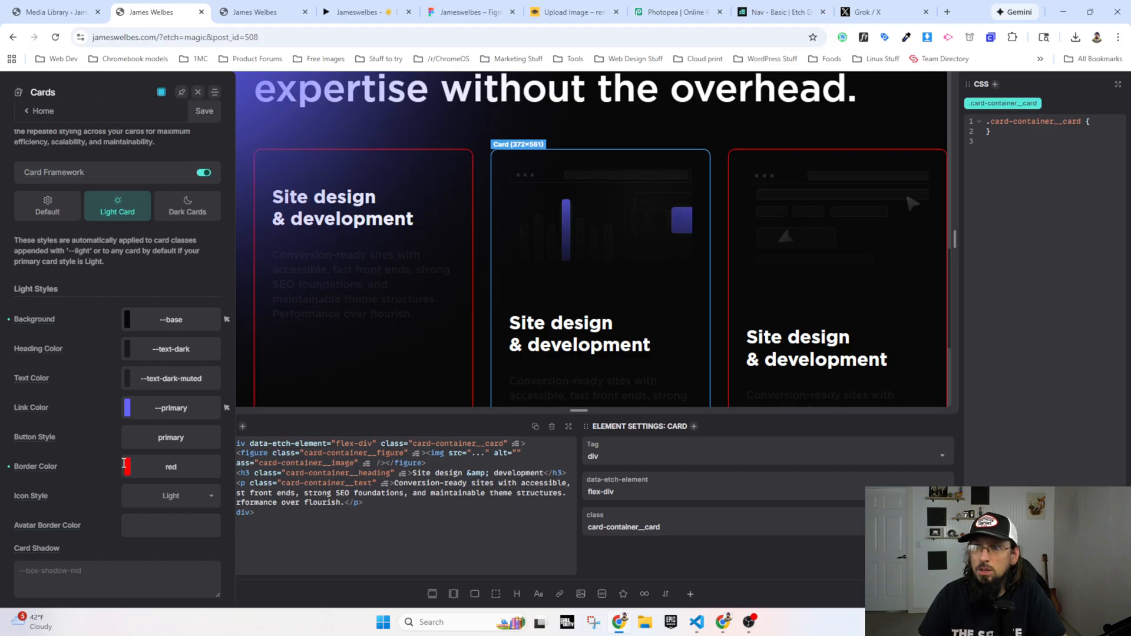
{"action": "scroll", "coordinate": [277, 353], "scroll_direction": "up", "scroll_amount": 1}
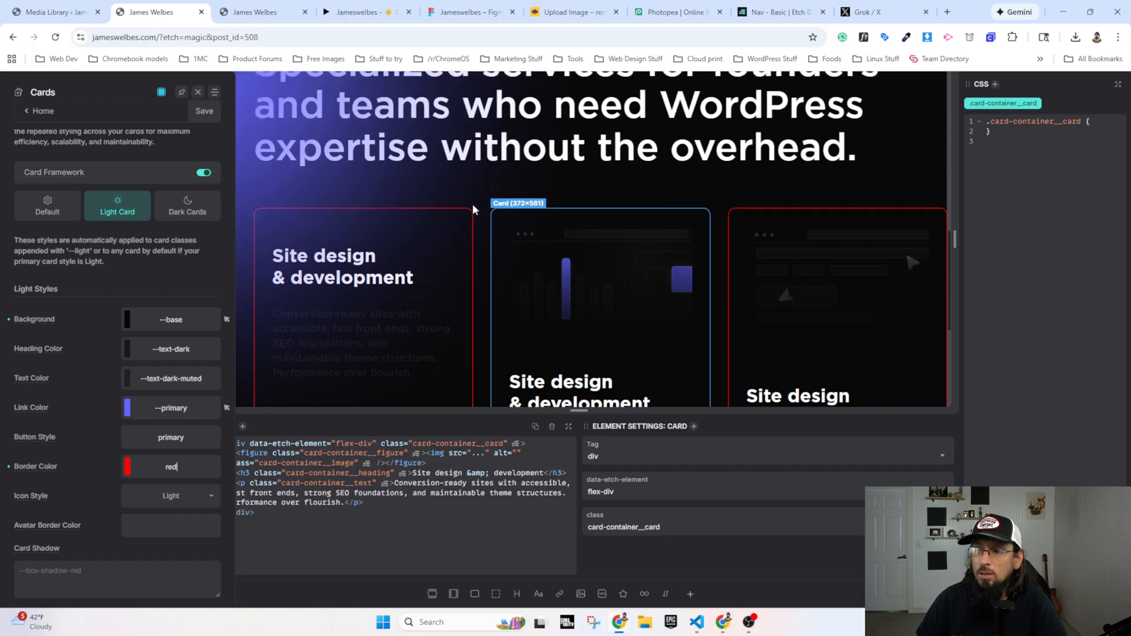
{"action": "scroll", "coordinate": [322, 227], "scroll_direction": "up", "scroll_amount": 2}
{"action": "scroll", "coordinate": [322, 227], "scroll_direction": "down", "scroll_amount": 2}
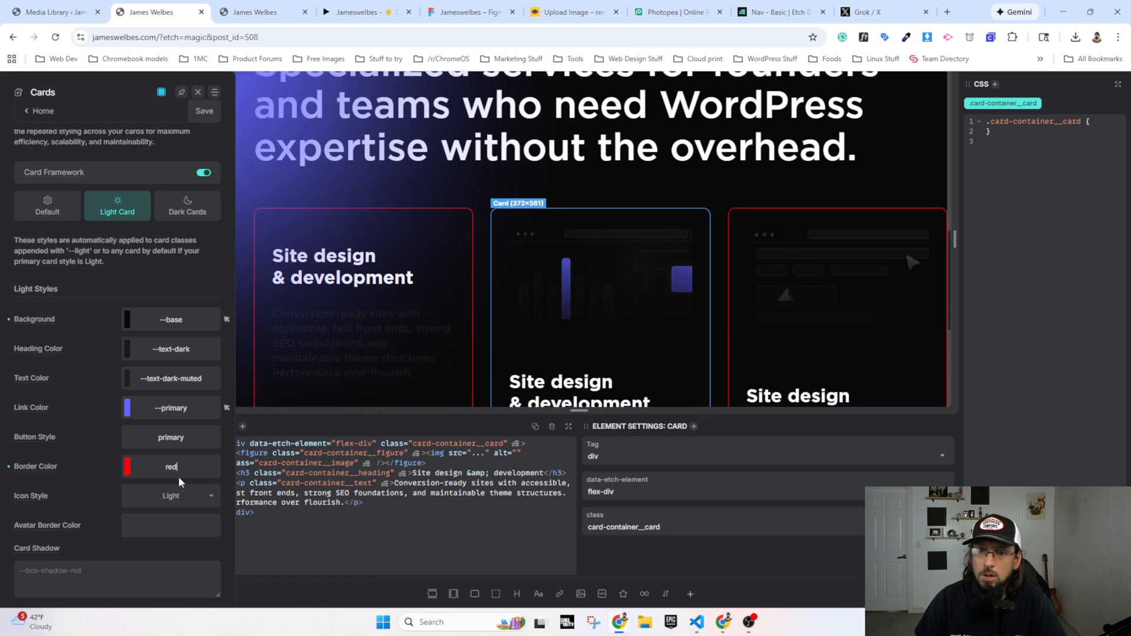
Step: Try --primary-light and --primary-ultra-light as the light card border color
{"action": "type", "text": "--"}
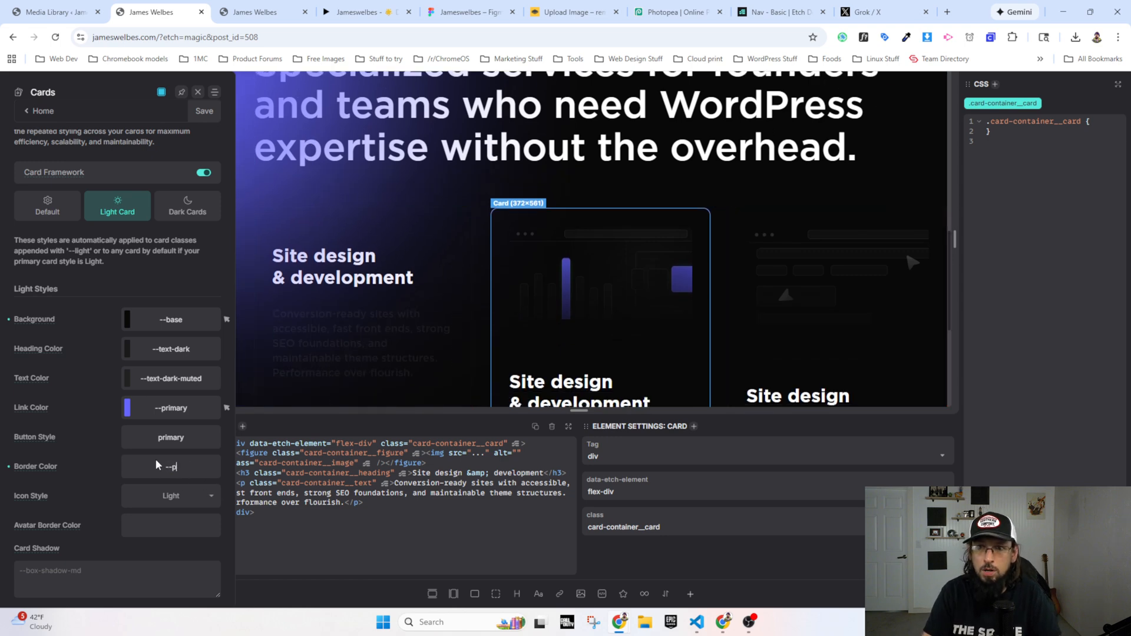
{"action": "type", "text": "primary-light"}
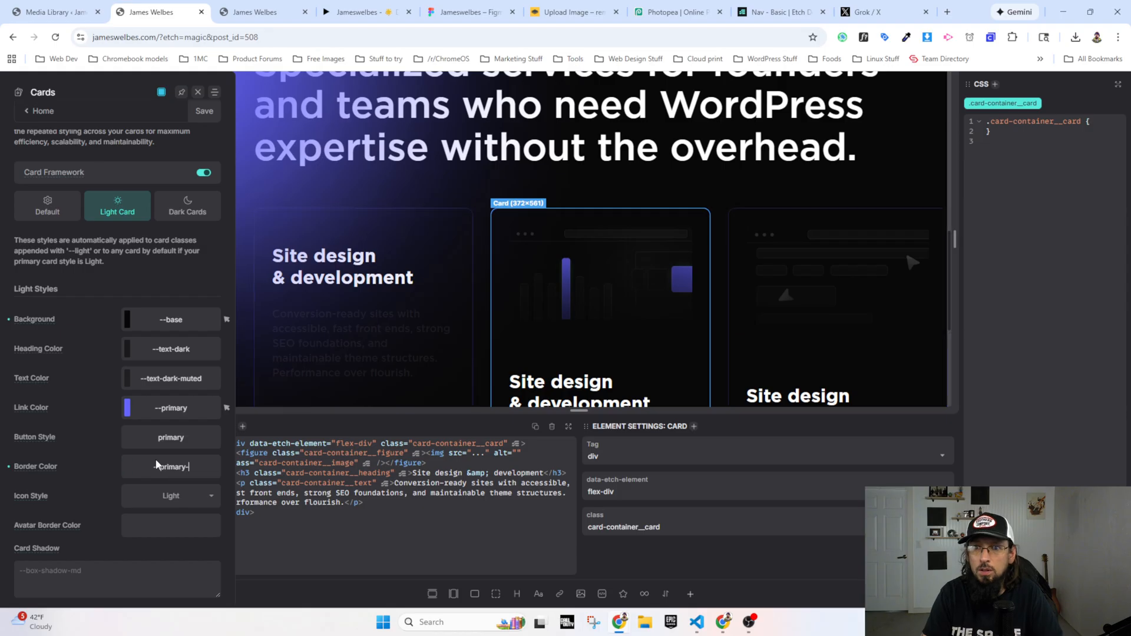
{"action": "key", "text": "BackSpace"}
{"action": "key", "text": "BackSpace"}
{"action": "key", "text": "BackSpace"}
{"action": "key", "text": "BackSpace"}
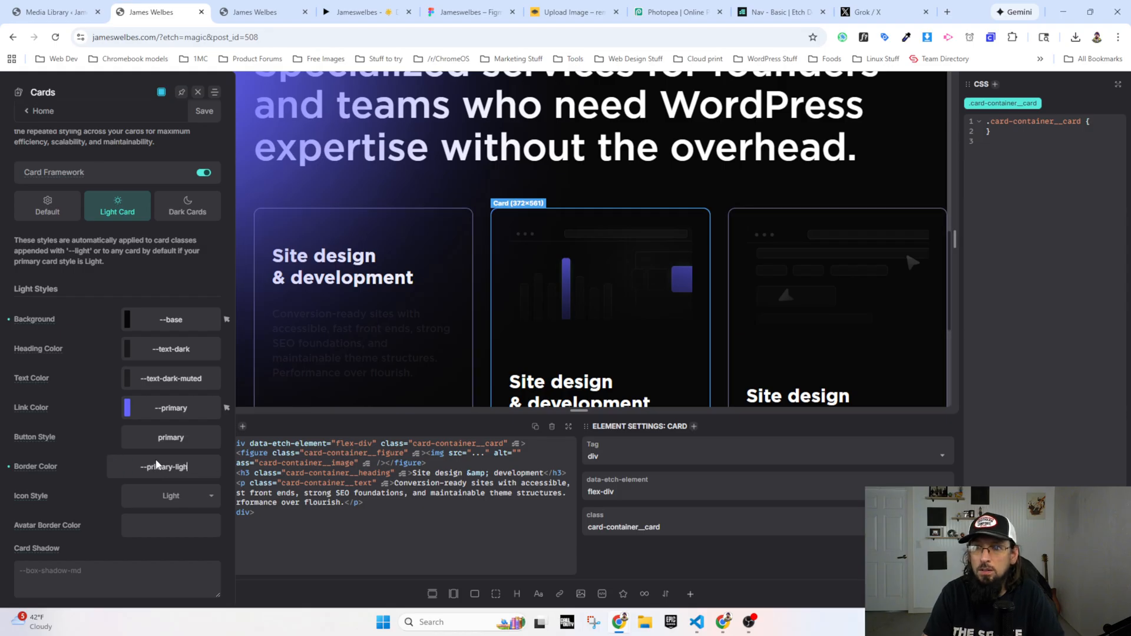
{"action": "type", "text": "utra"}
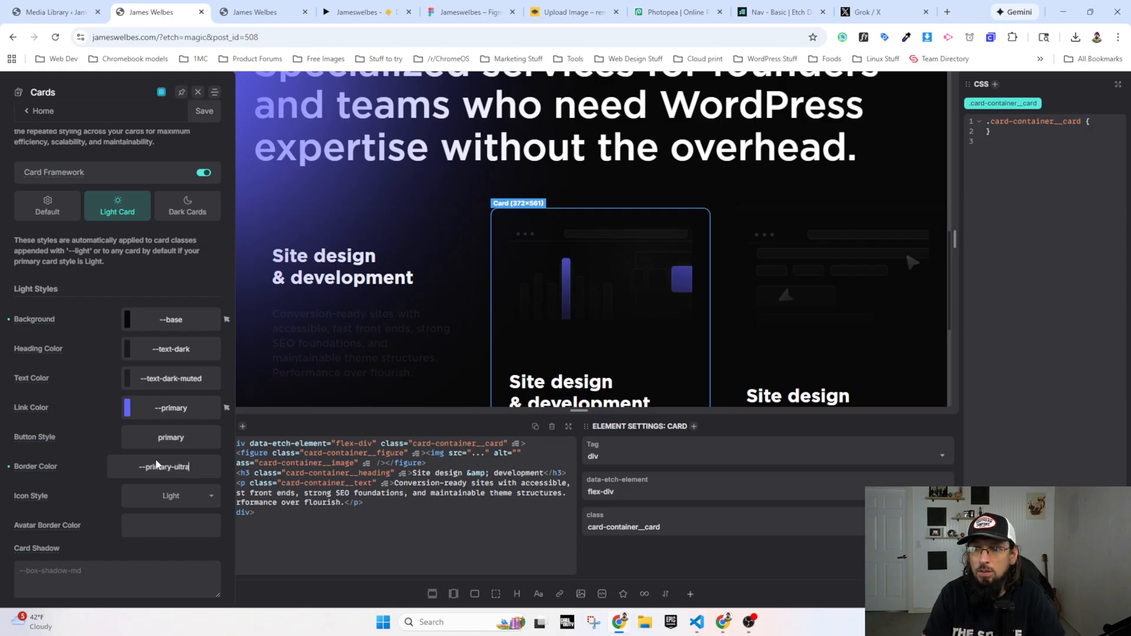
{"action": "type", "text": "-light"}
{"action": "key", "text": "BackSpace"}
{"action": "key", "text": "BackSpace"}
{"action": "key", "text": "BackSpace"}
{"action": "key", "text": "BackSpace"}
{"action": "key", "text": "BackSpace"}
{"action": "key", "text": "BackSpace"}
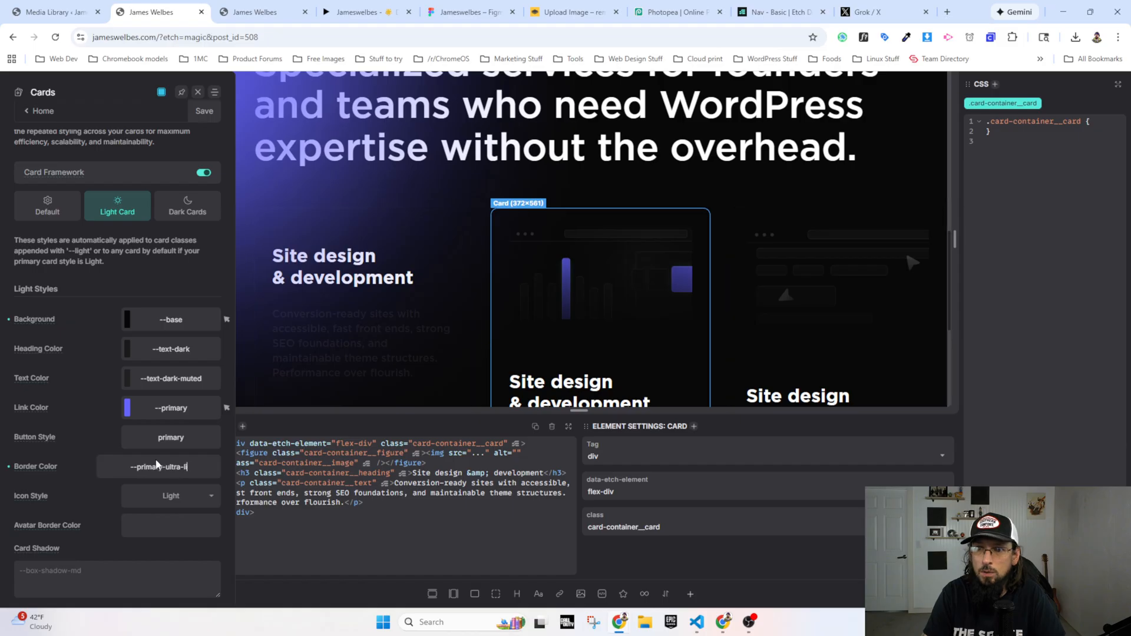
Step: Compare --primary and --primary-dark as the light card border color, keep --primary and save the framework settings
{"action": "key", "text": "BackSpace"}
{"action": "key", "text": "BackSpace"}
{"action": "key", "text": "BackSpace"}
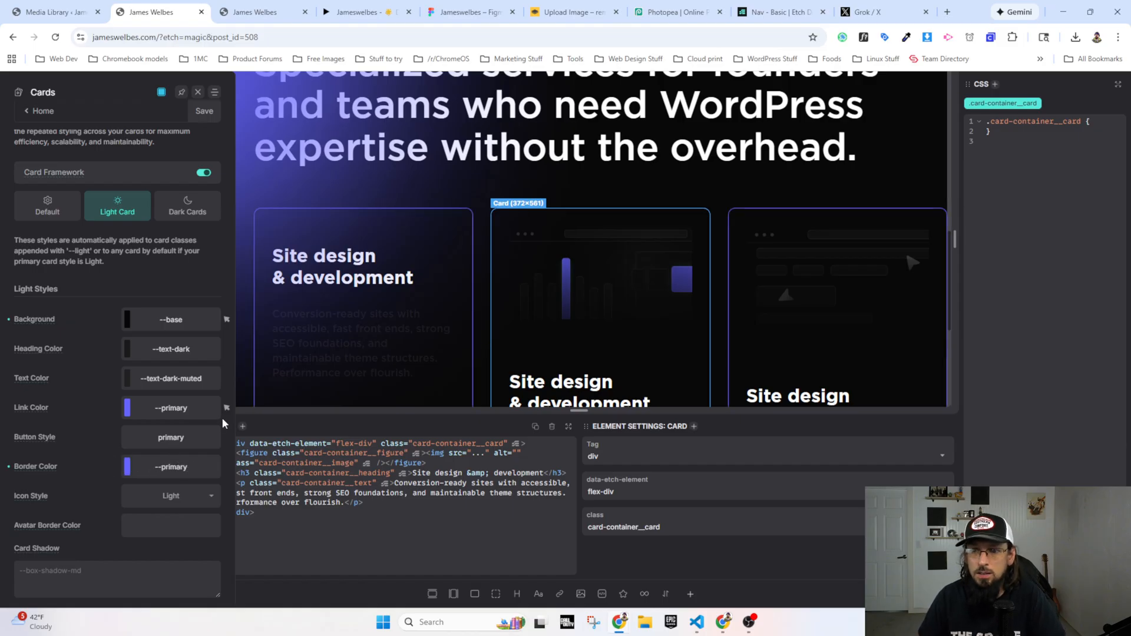
{"action": "type", "text": "-dark"}
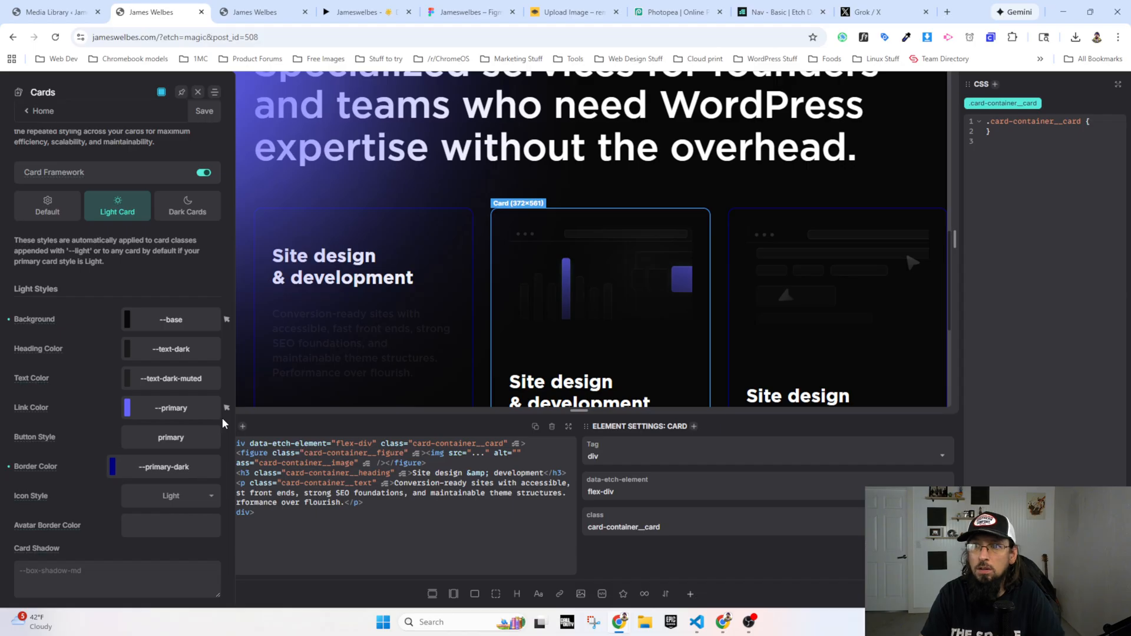
{"action": "left_click", "coordinate": [204, 111]}
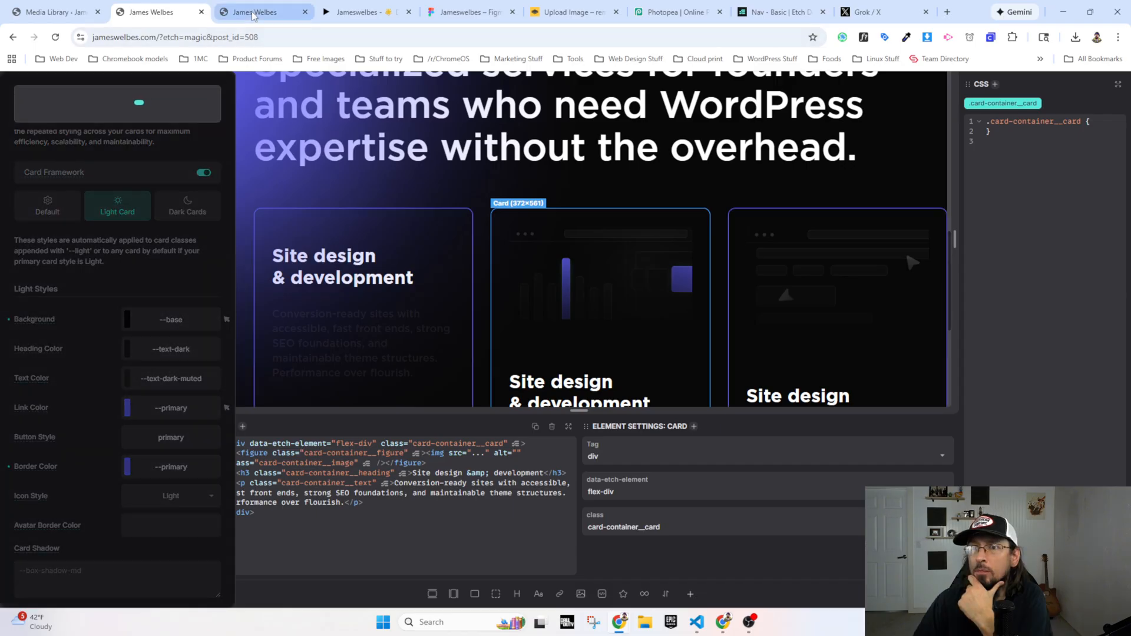
Step: Reload the live home page and inspect the first service card in DevTools to find its border-color rule
{"action": "key", "text": "ctrl+Tab"}
{"action": "left_click", "coordinate": [56, 38]}
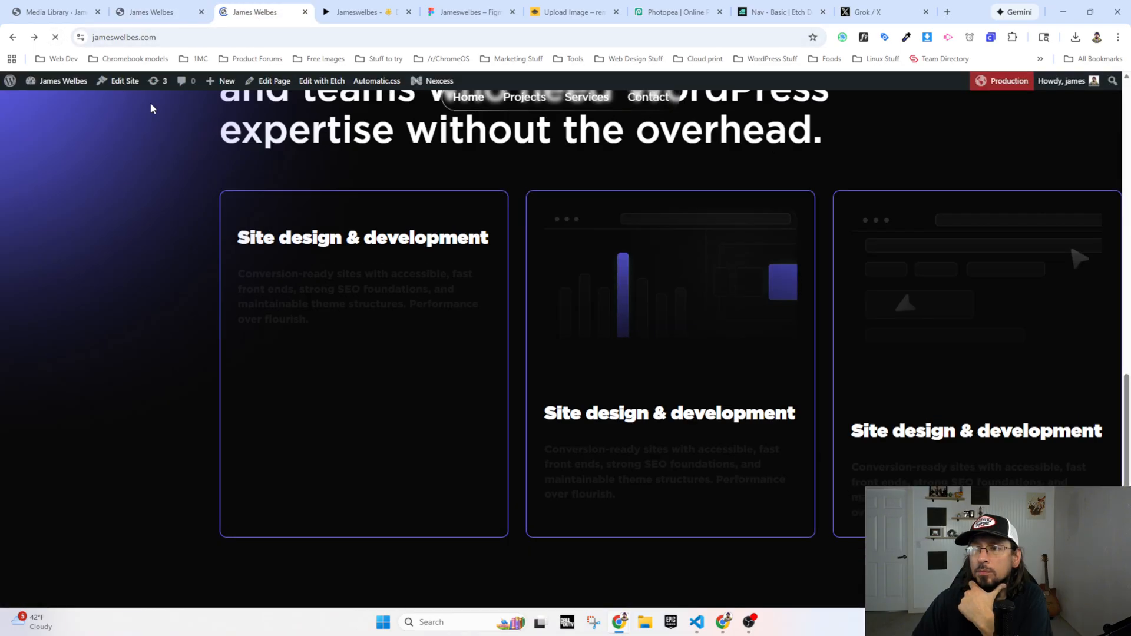
{"action": "right_click", "coordinate": [395, 197]}
{"action": "left_click", "coordinate": [435, 447]}
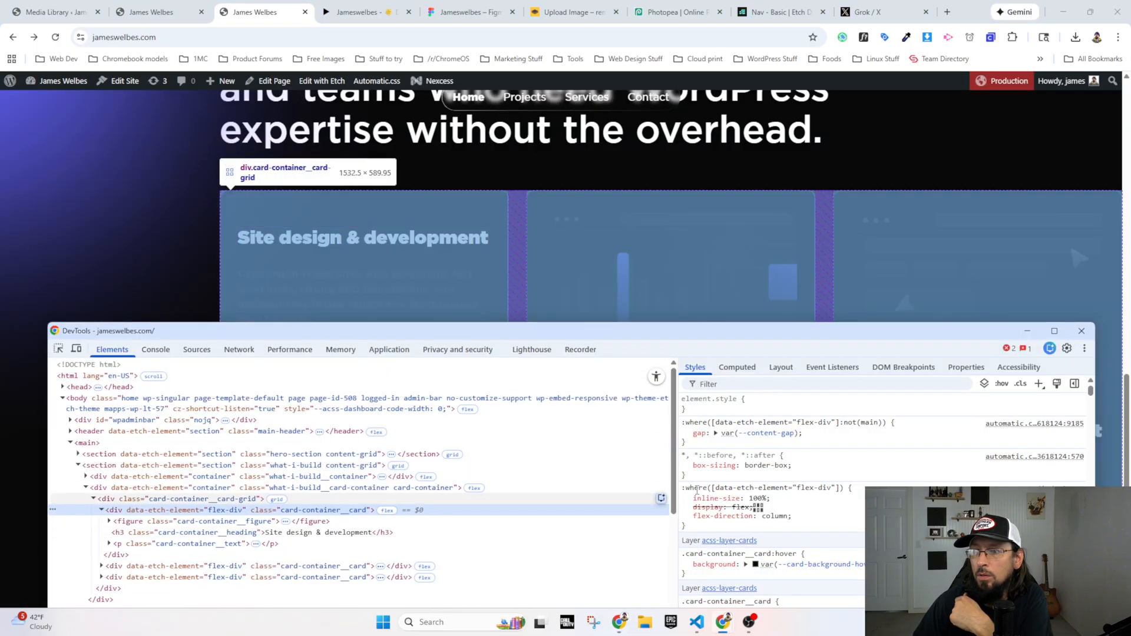
{"action": "scroll", "coordinate": [701, 531], "scroll_direction": "down", "scroll_amount": 1}
{"action": "scroll", "coordinate": [701, 530], "scroll_direction": "down", "scroll_amount": 3}
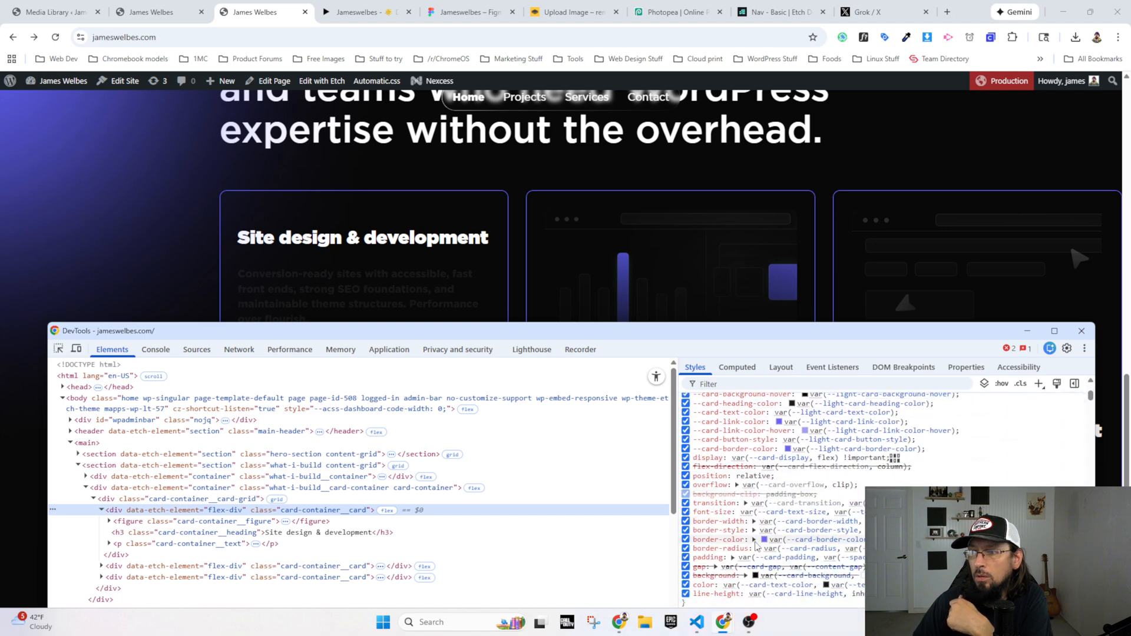
Step: Lower the opacity of the card's border-color to 0.18 in DevTools and convert the color format to OKLCH
{"action": "left_click", "coordinate": [764, 540]}
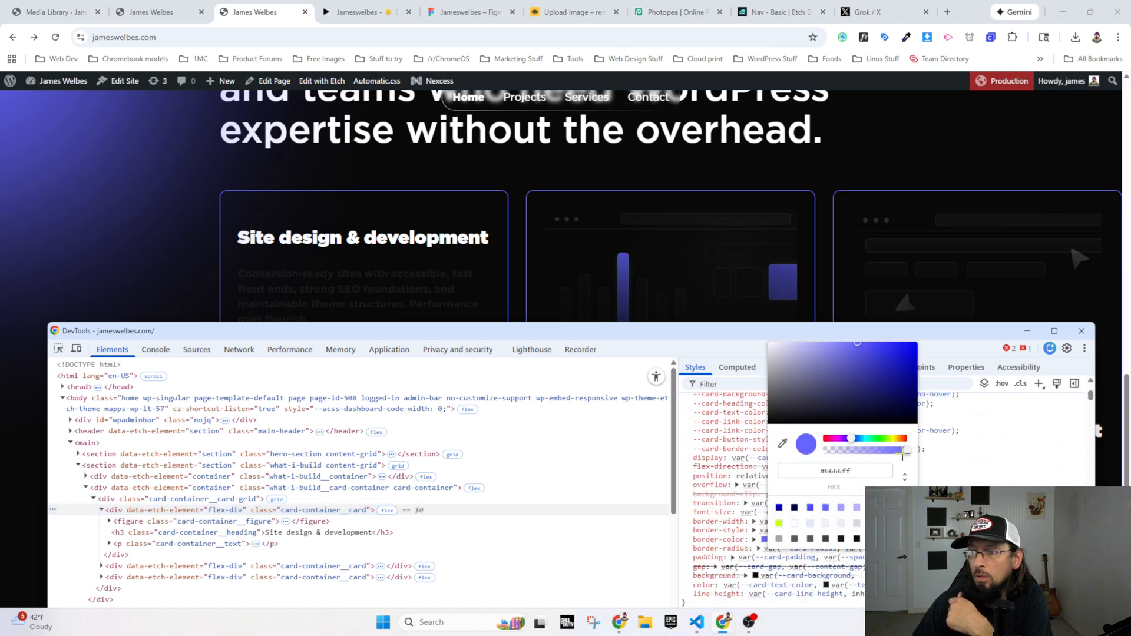
{"action": "left_click_drag", "start_coordinate": [906, 451], "coordinate": [845, 455]}
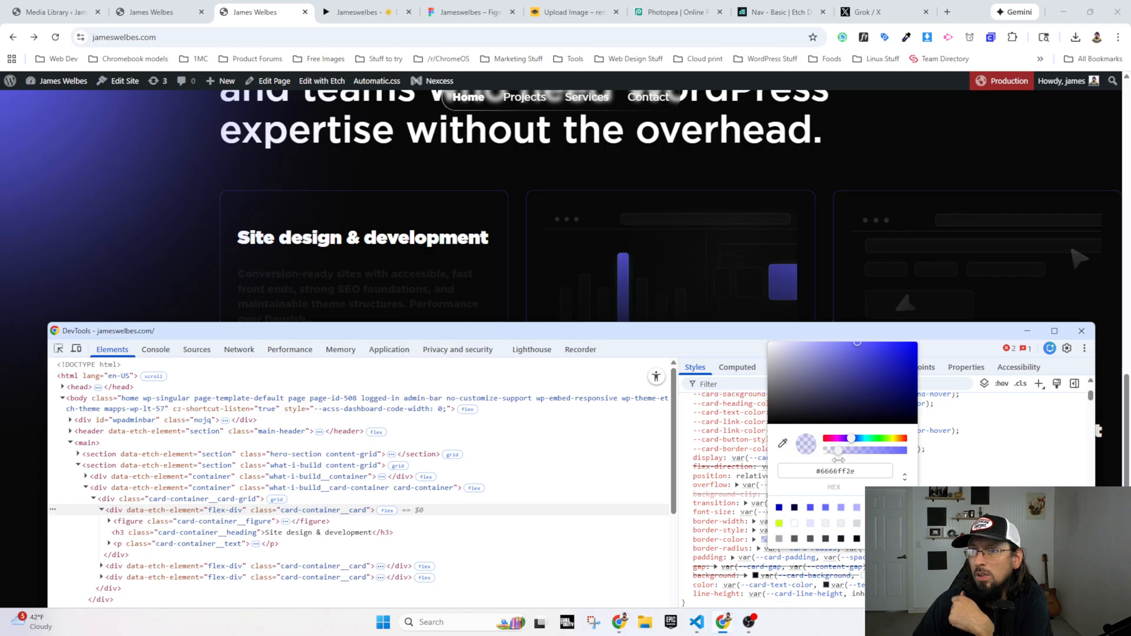
{"action": "left_click", "coordinate": [904, 479]}
{"action": "left_click", "coordinate": [942, 436]}
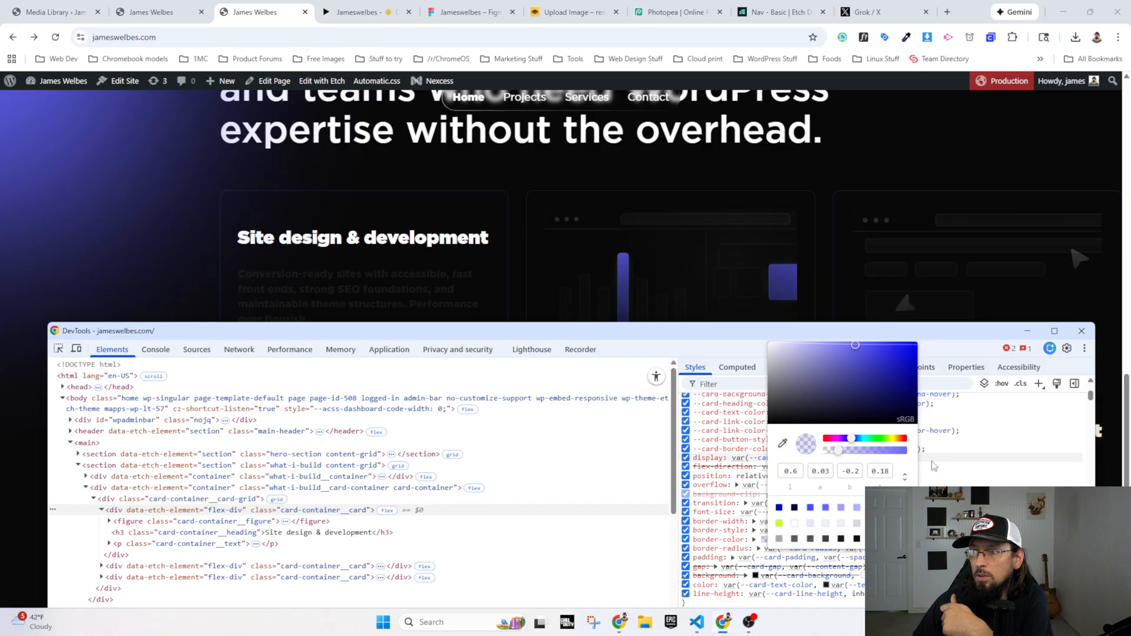
{"action": "left_click", "coordinate": [904, 476]}
{"action": "left_click", "coordinate": [935, 425]}
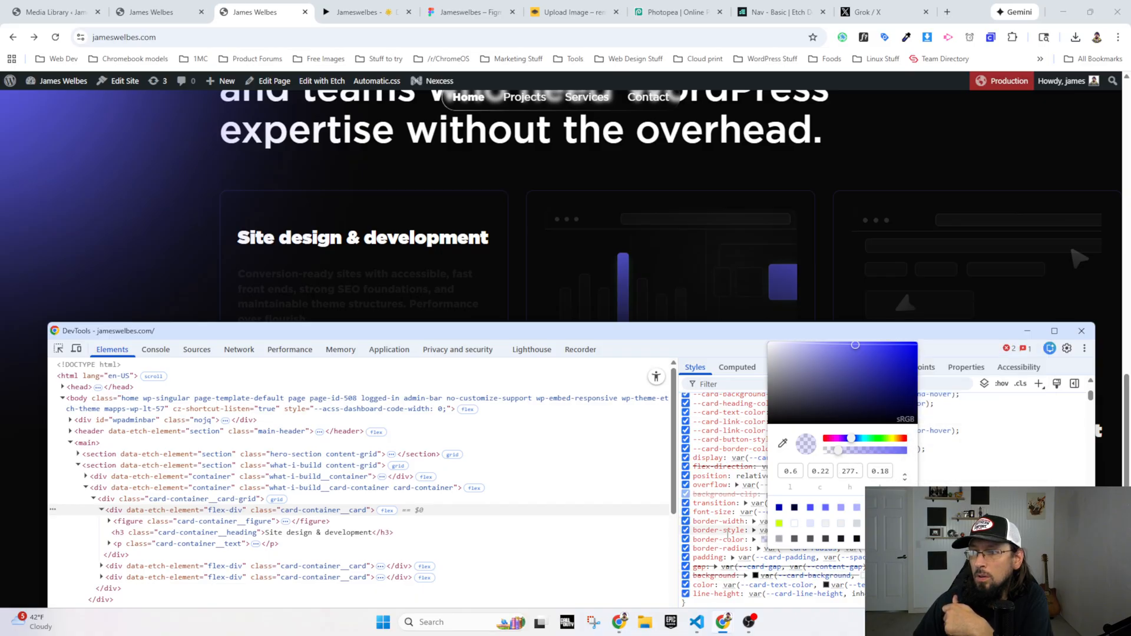
Step: Copy the adjusted border-color value from DevTools and set the light card border color in the builder to oklch(0.6 0.22 277.37 / 0.18)
{"action": "left_click", "coordinate": [729, 539]}
{"action": "left_click", "coordinate": [820, 540]}
{"action": "key", "text": "super+c"}
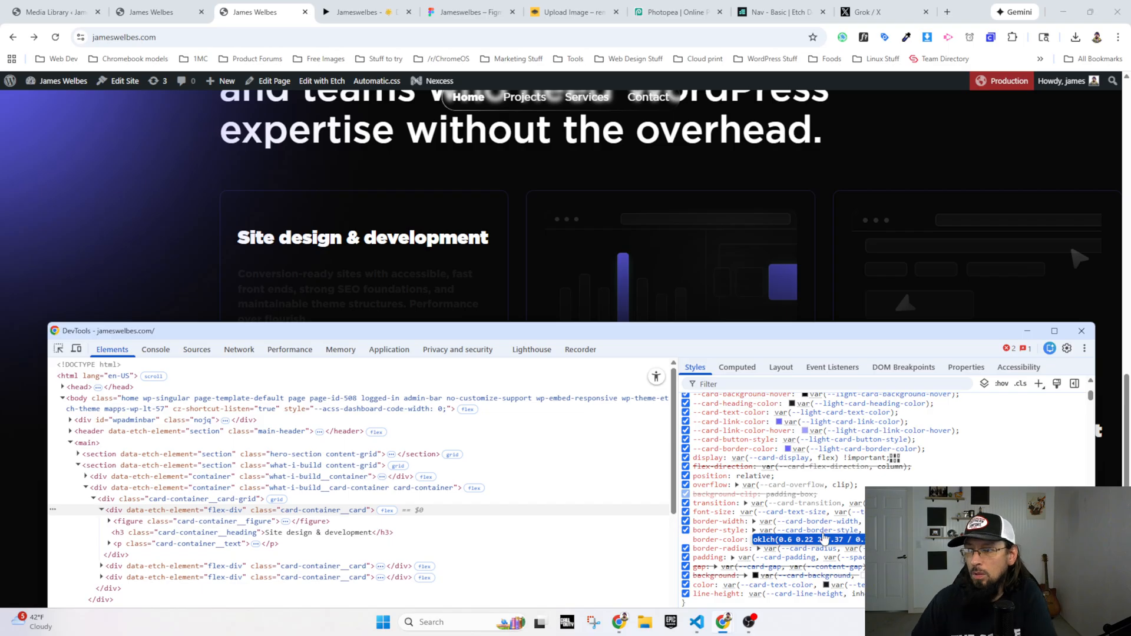
{"action": "left_click", "coordinate": [321, 81]}
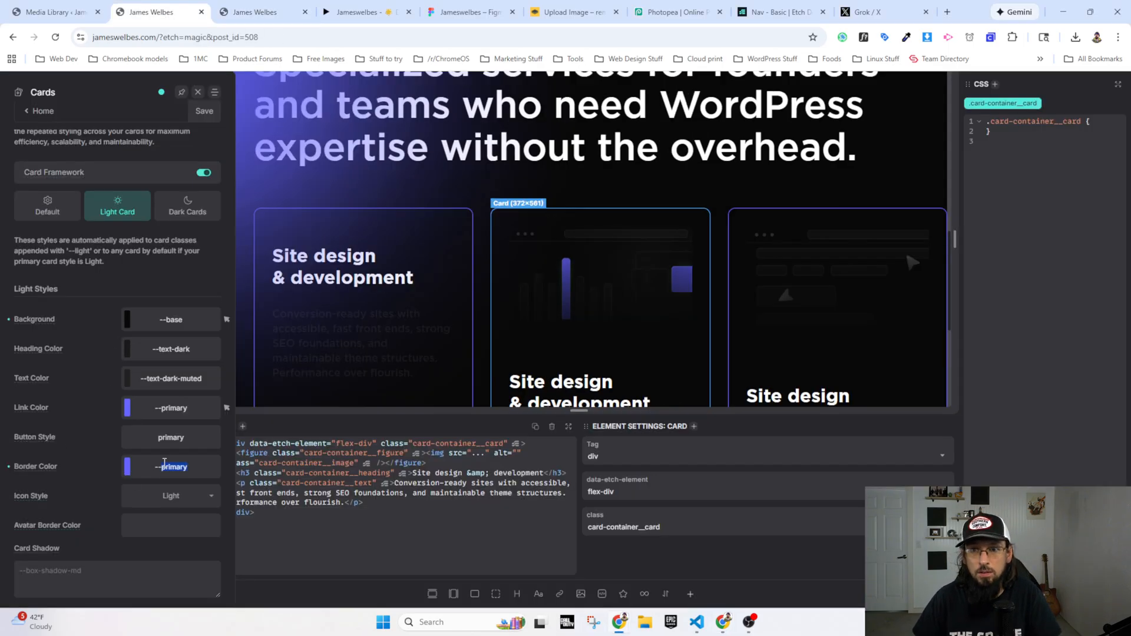
{"action": "left_click", "coordinate": [199, 471]}
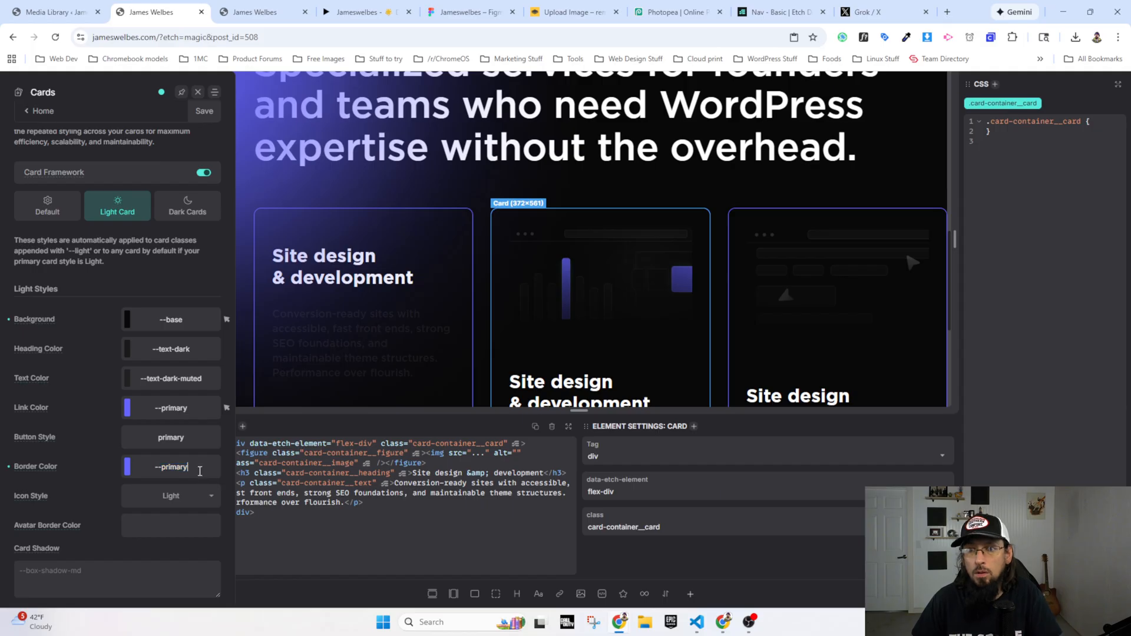
{"action": "key", "text": "BackSpace"}
{"action": "key", "text": "BackSpace"}
{"action": "key", "text": "BackSpace"}
{"action": "key", "text": "BackSpace"}
{"action": "key", "text": "BackSpace"}
{"action": "key", "text": "BackSpace"}
{"action": "key", "text": "BackSpace"}
{"action": "key", "text": "BackSpace"}
{"action": "key", "text": "BackSpace"}
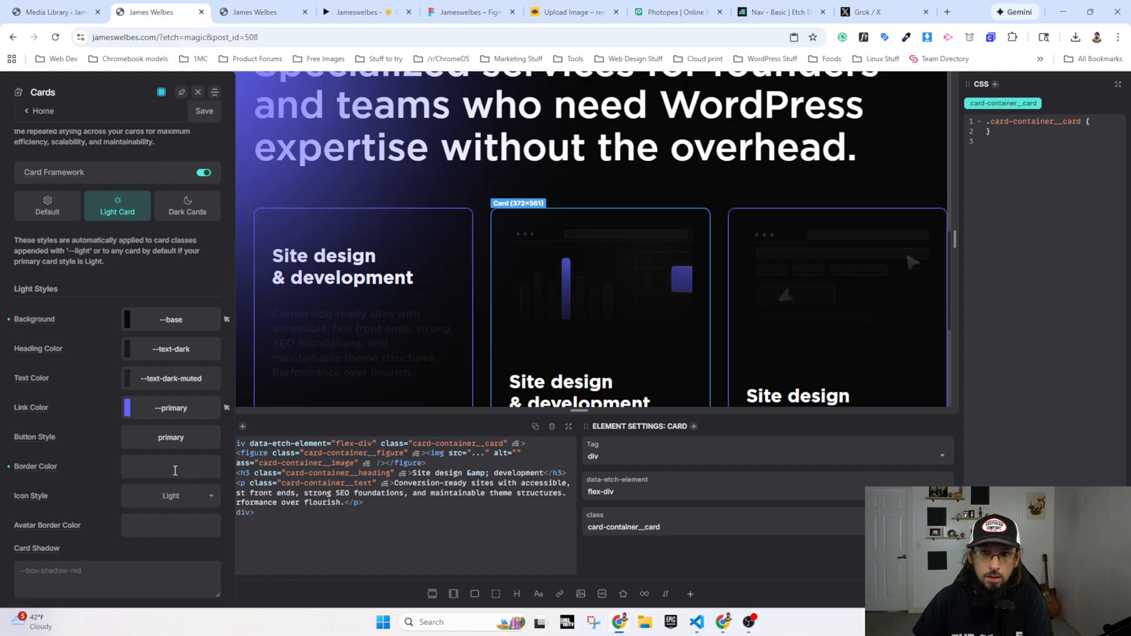
{"action": "right_click", "coordinate": [177, 466]}
{"action": "left_click", "coordinate": [195, 335]}
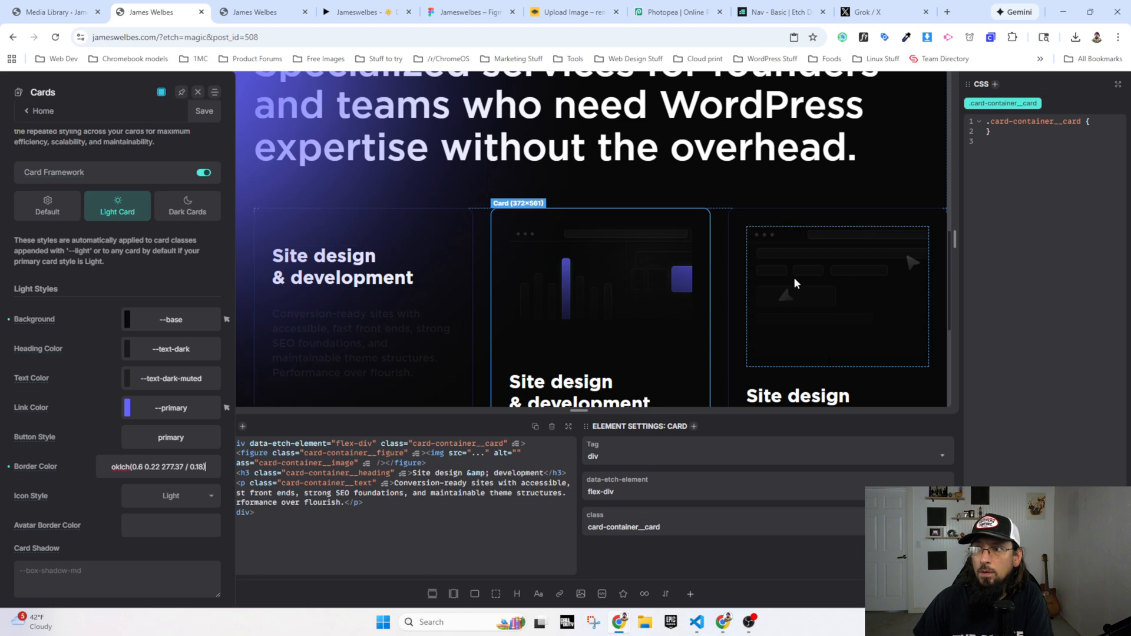
Step: Save the card framework settings and reload the live home page to check the new service card border color
{"action": "left_click", "coordinate": [259, 11]}
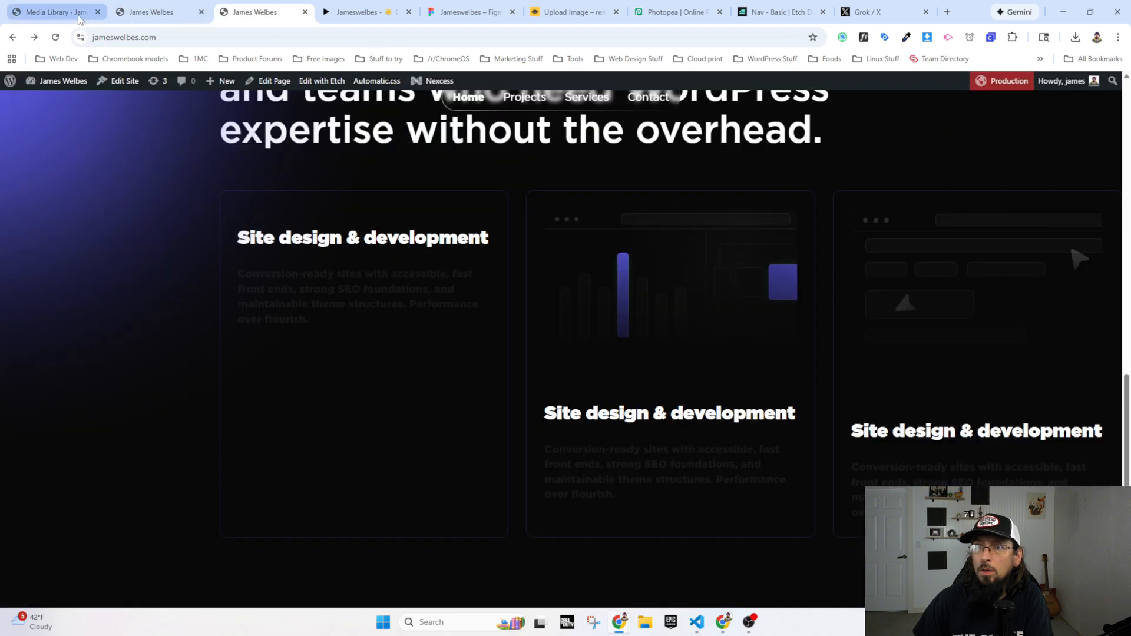
{"action": "left_click", "coordinate": [54, 37]}
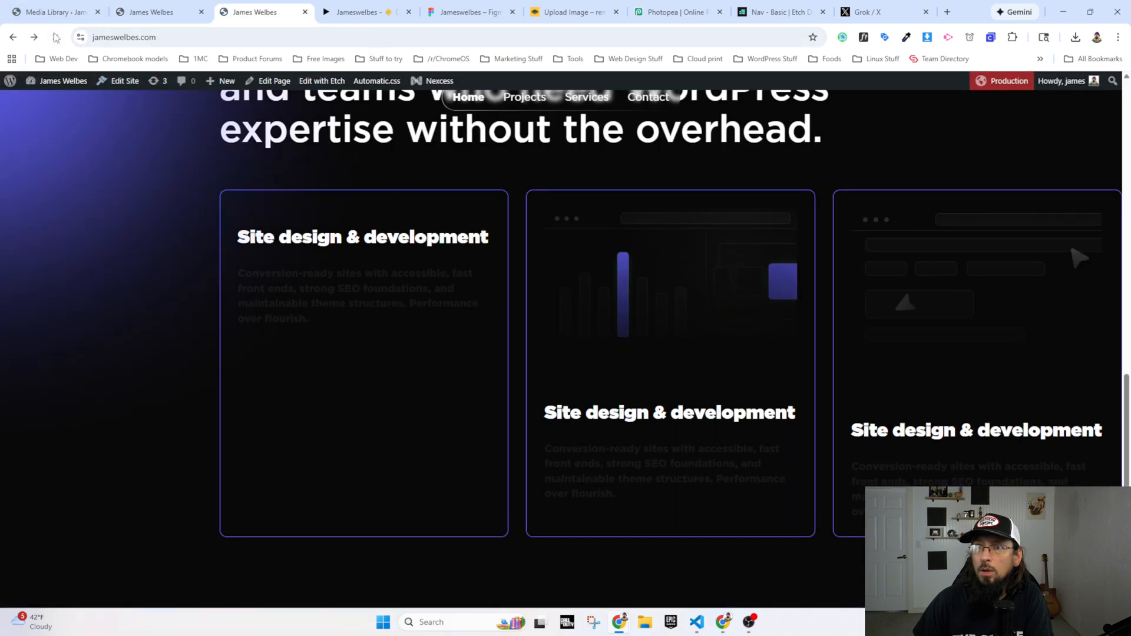
{"action": "left_click", "coordinate": [158, 13]}
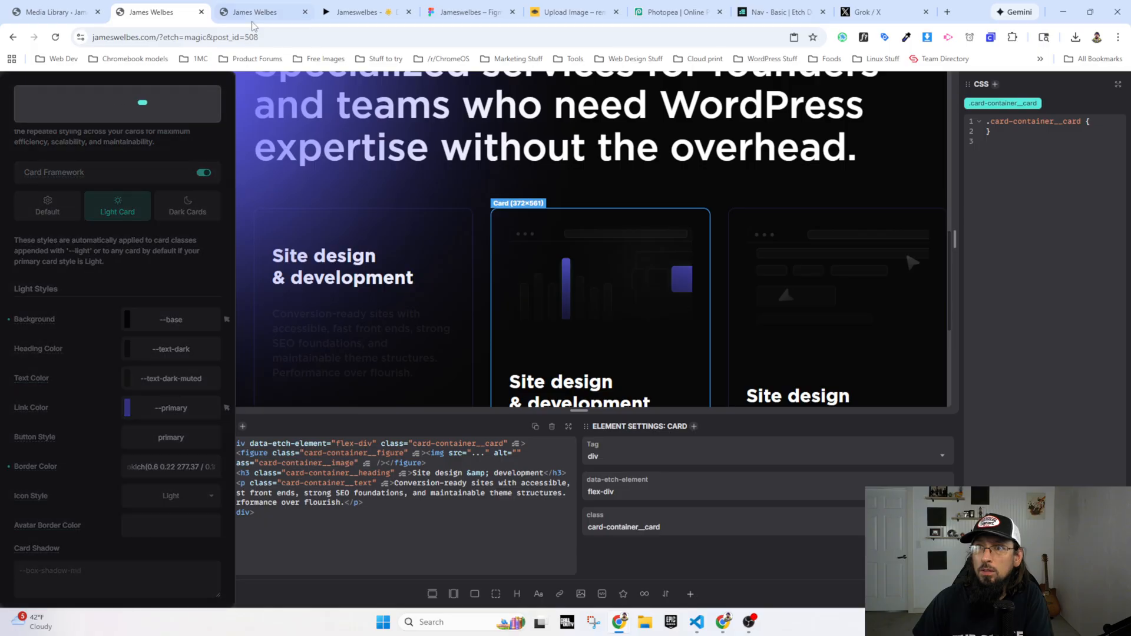
{"action": "left_click", "coordinate": [255, 12]}
{"action": "left_click", "coordinate": [55, 37]}
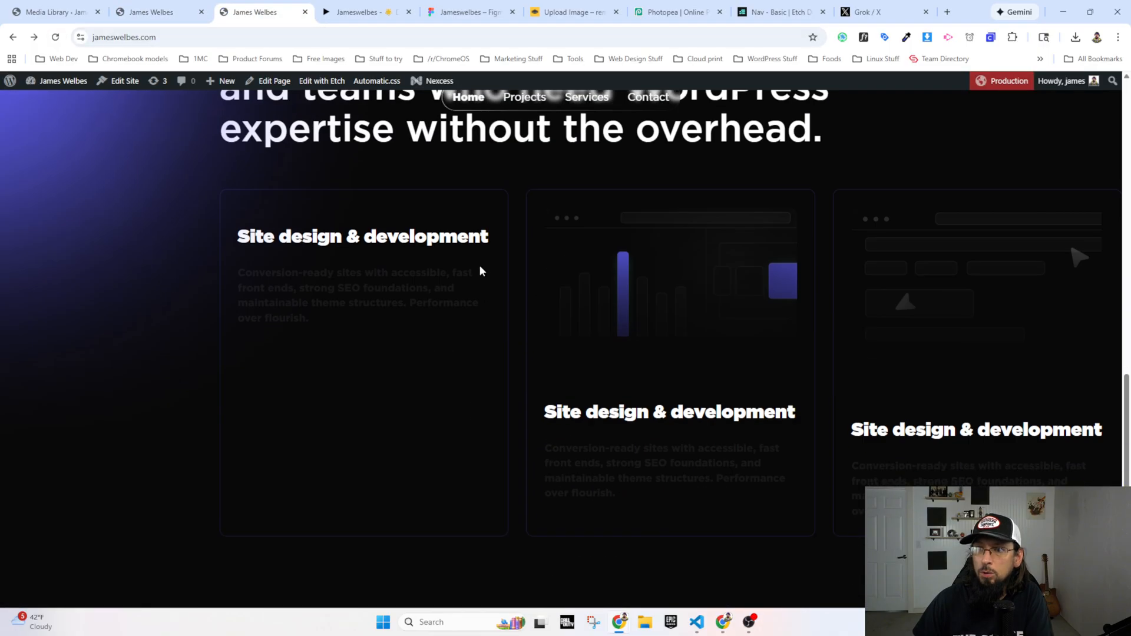
Step: Close the framework settings in the builder and set the first service card's image to site-design.png from the media library
{"action": "left_click", "coordinate": [158, 12]}
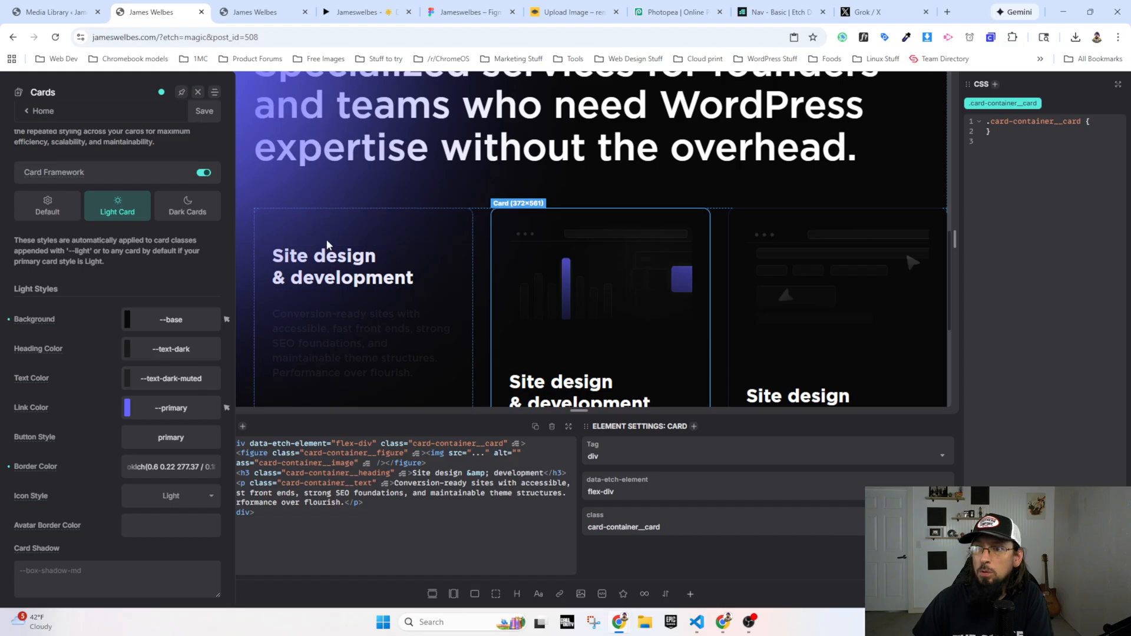
{"action": "left_click", "coordinate": [198, 91]}
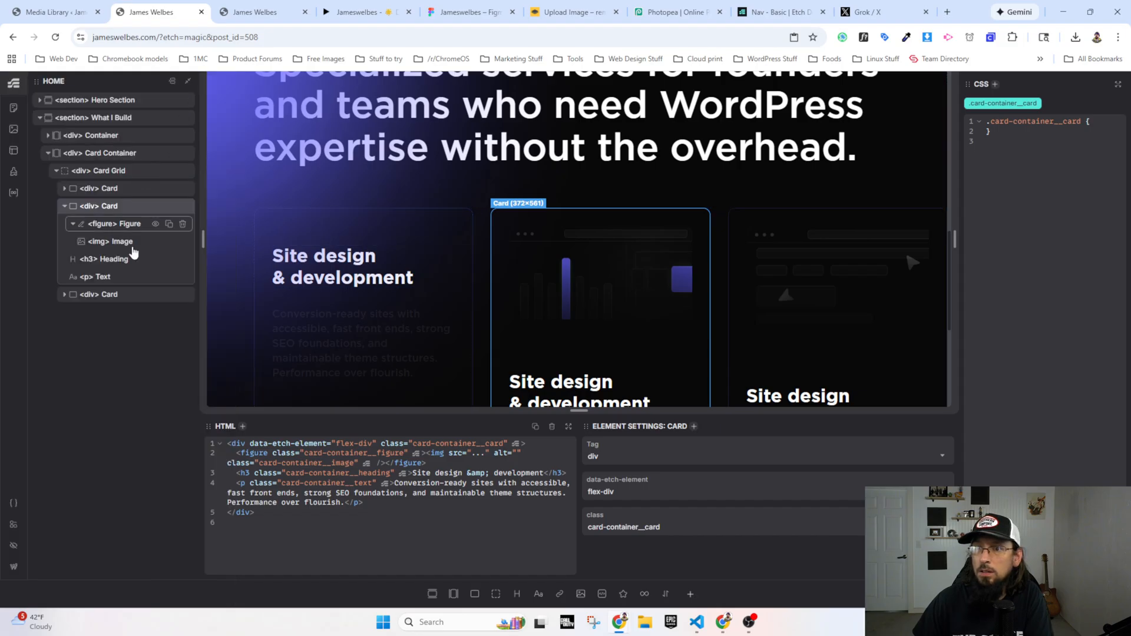
{"action": "left_click", "coordinate": [106, 189]}
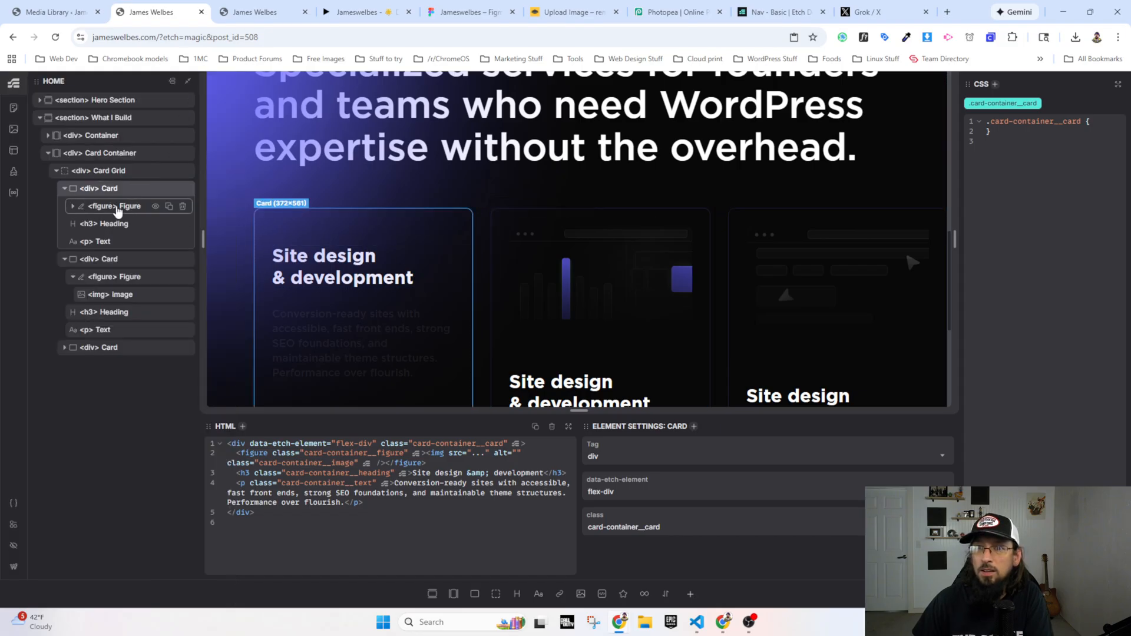
{"action": "left_click", "coordinate": [117, 211]}
{"action": "left_click", "coordinate": [106, 223]}
{"action": "left_click", "coordinate": [599, 503]}
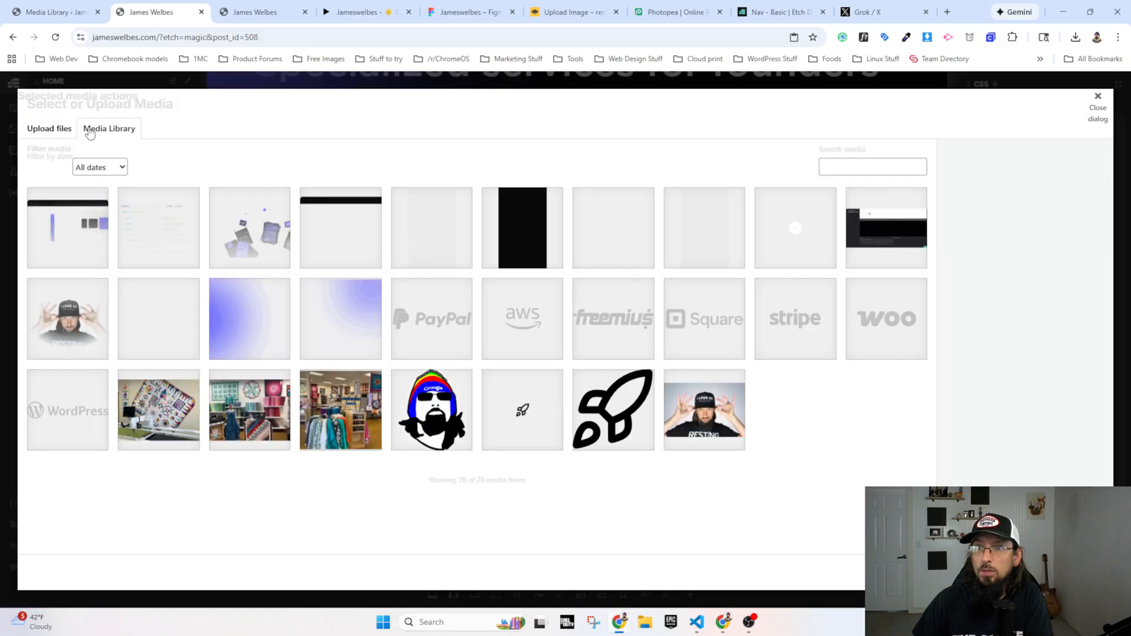
{"action": "left_click", "coordinate": [167, 211]}
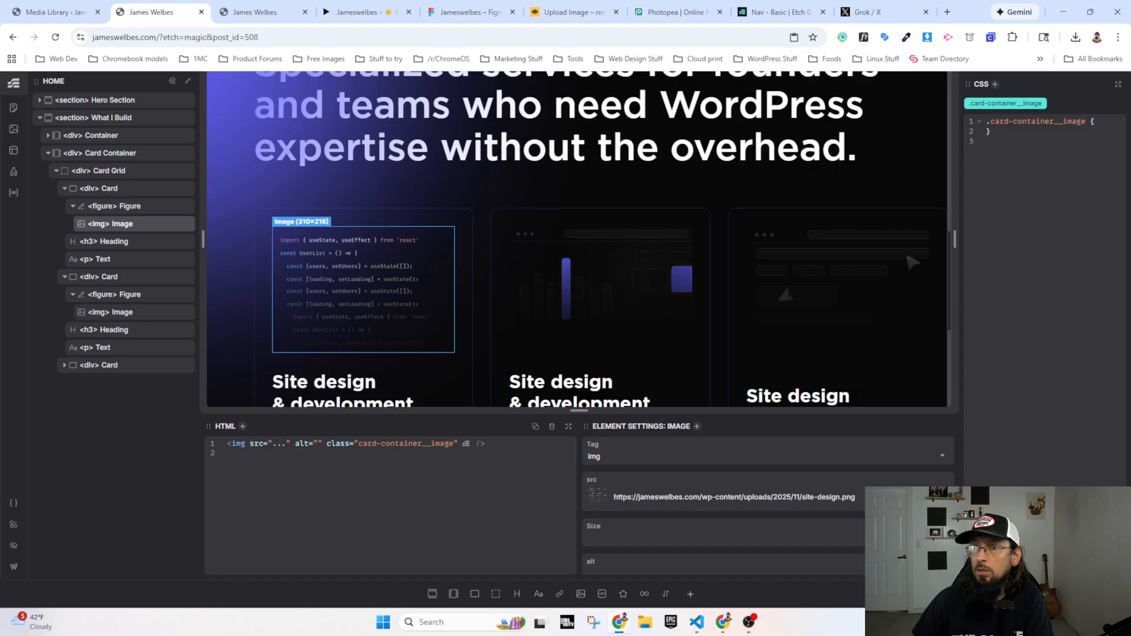
Step: Reload the live home page and compare its service cards with the Figma prototype
{"action": "left_click", "coordinate": [260, 12]}
{"action": "left_click", "coordinate": [54, 37]}
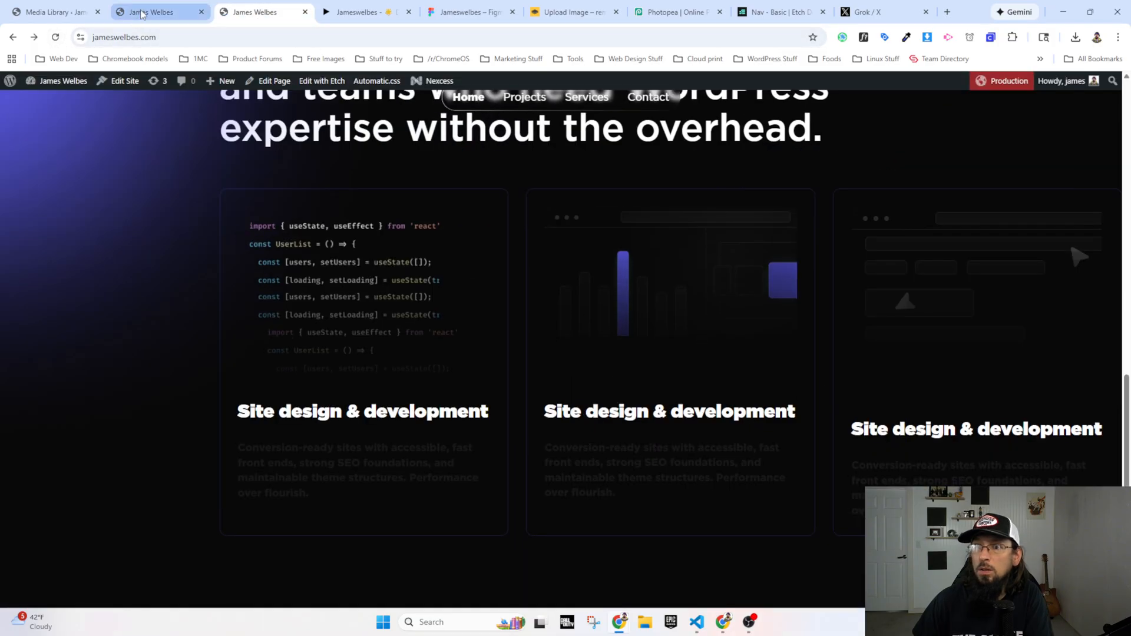
{"action": "left_click", "coordinate": [347, 13]}
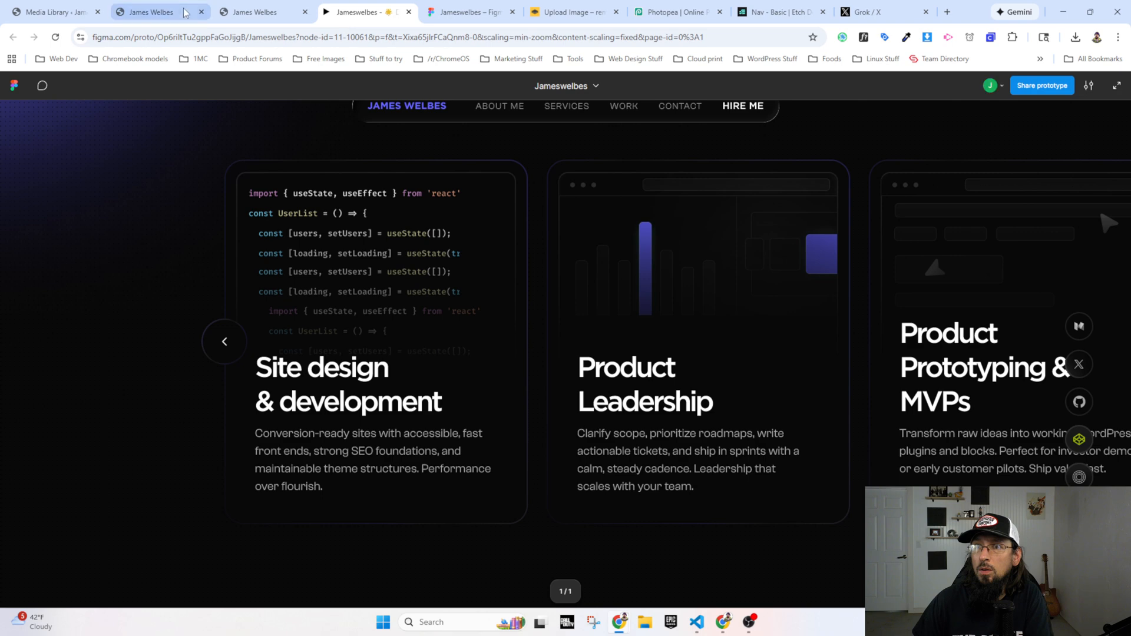
Step: Add border: 1px solid red to the .card-container__image CSS rule in the builder
{"action": "left_click", "coordinate": [153, 11]}
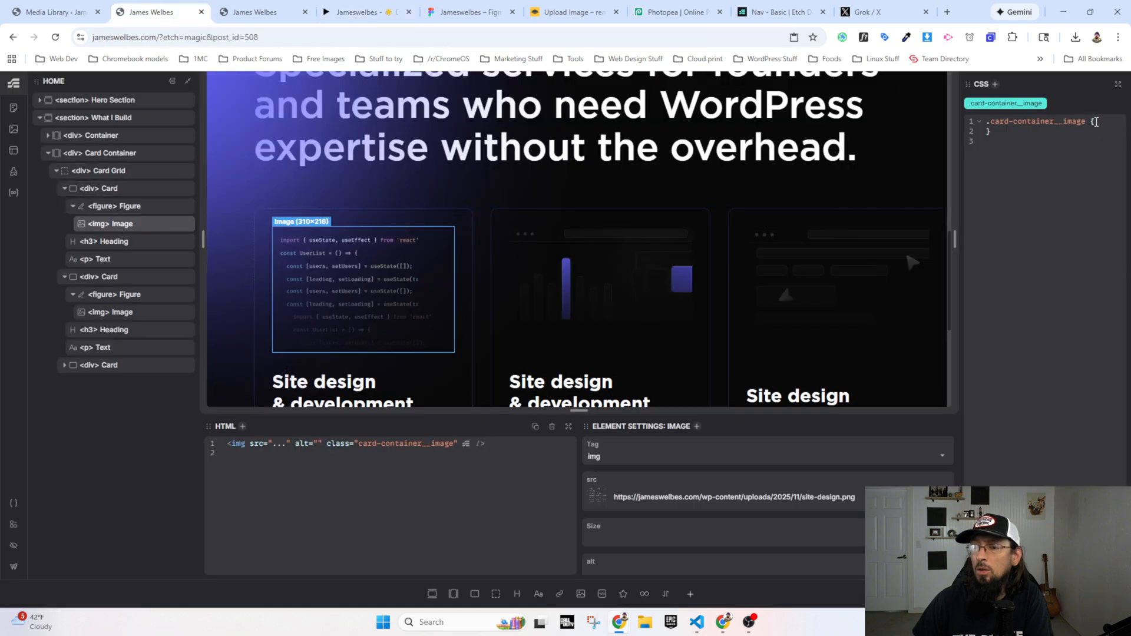
{"action": "left_click", "coordinate": [1095, 122]}
{"action": "key", "text": "Return"}
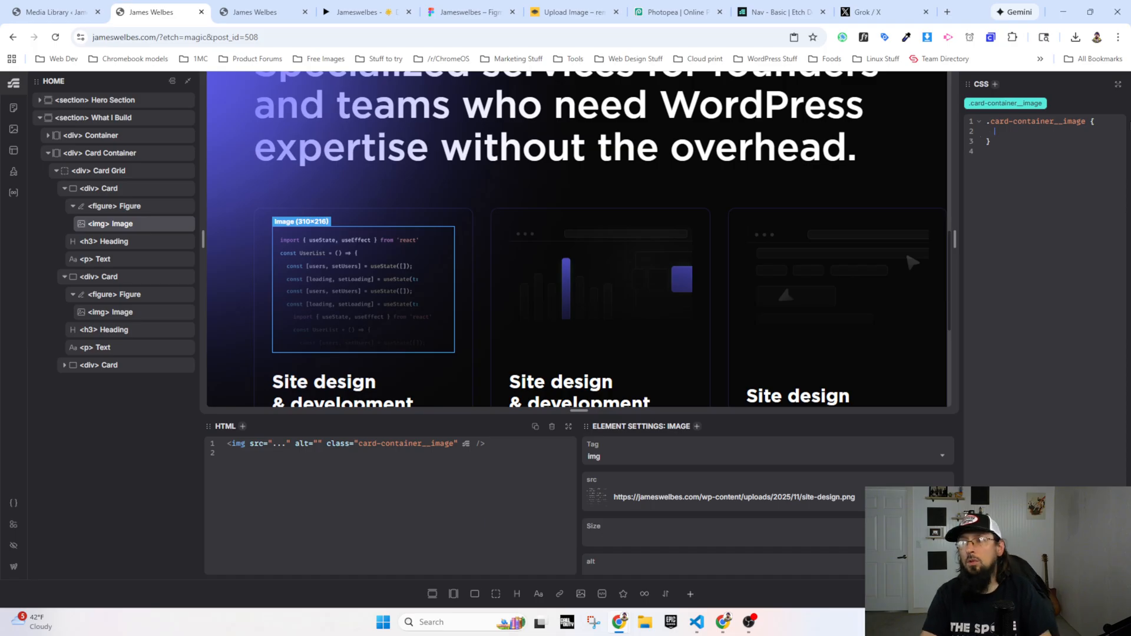
{"action": "type", "text": "border: 1pzx s"}
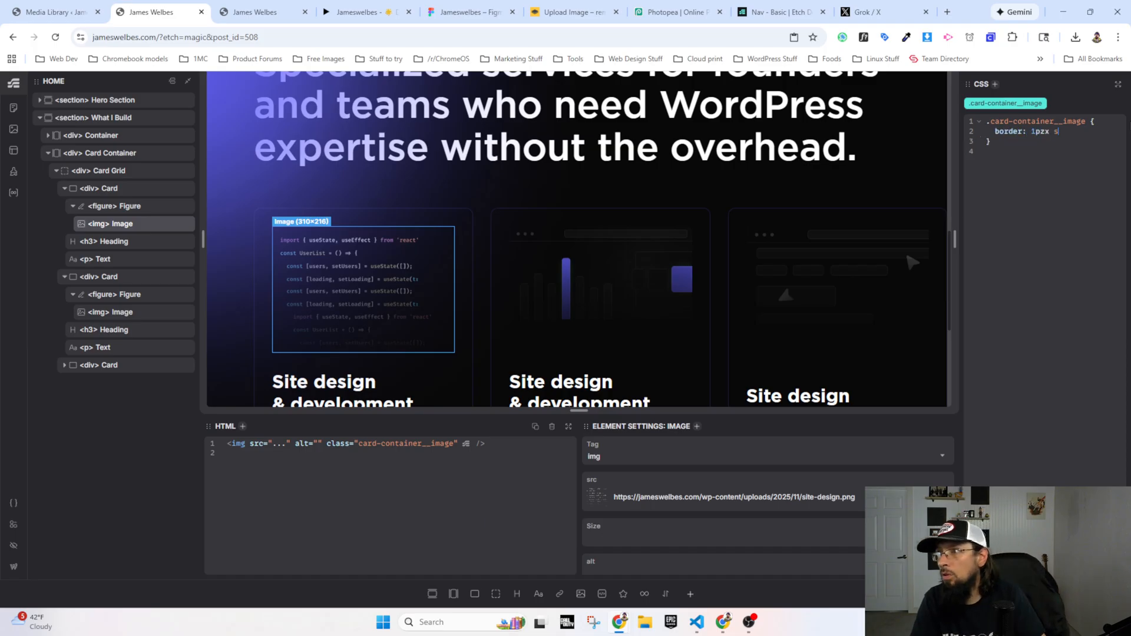
{"action": "key", "text": "BackSpace"}
{"action": "key", "text": "BackSpace"}
{"action": "key", "text": "BackSpace"}
{"action": "key", "text": "BackSpace"}
{"action": "type", "text": "x"}
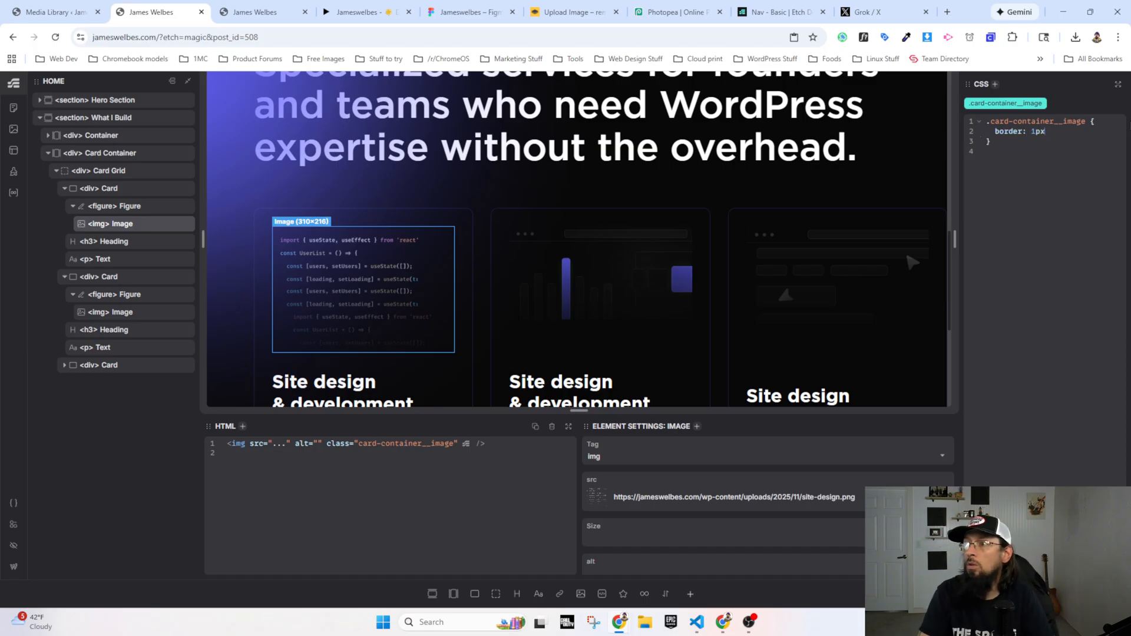
{"action": "type", "text": " solid red"}
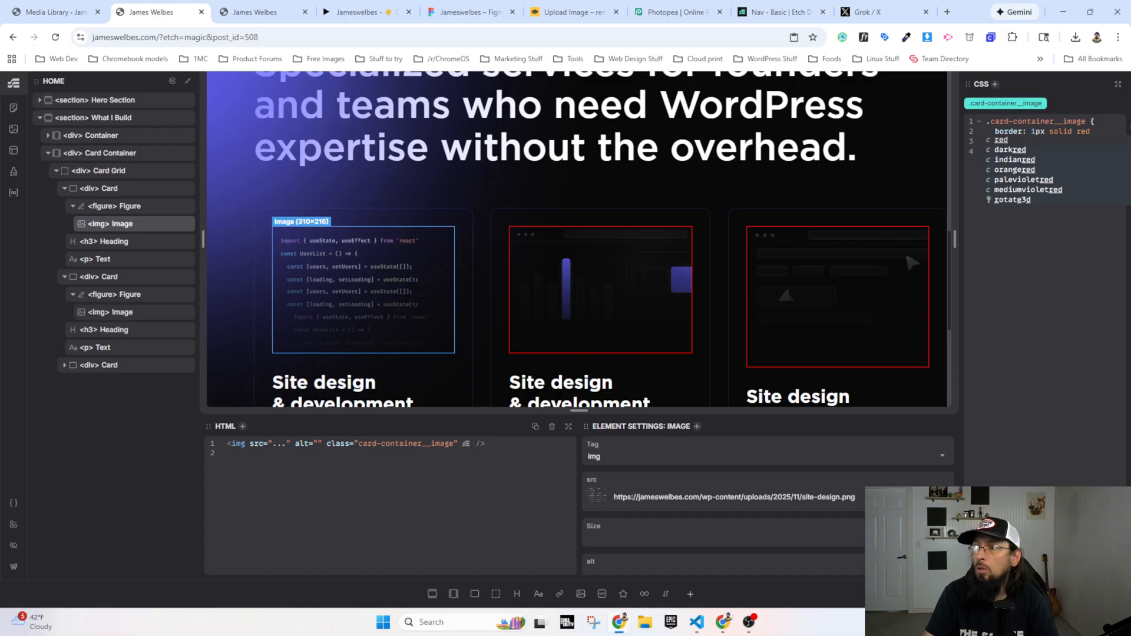
{"action": "type", "text": ";"}
{"action": "key", "text": "Return"}
Step: Add a border-radius of var(--radius-s) to the .card-container__image rule
{"action": "type", "text": "bordr"}
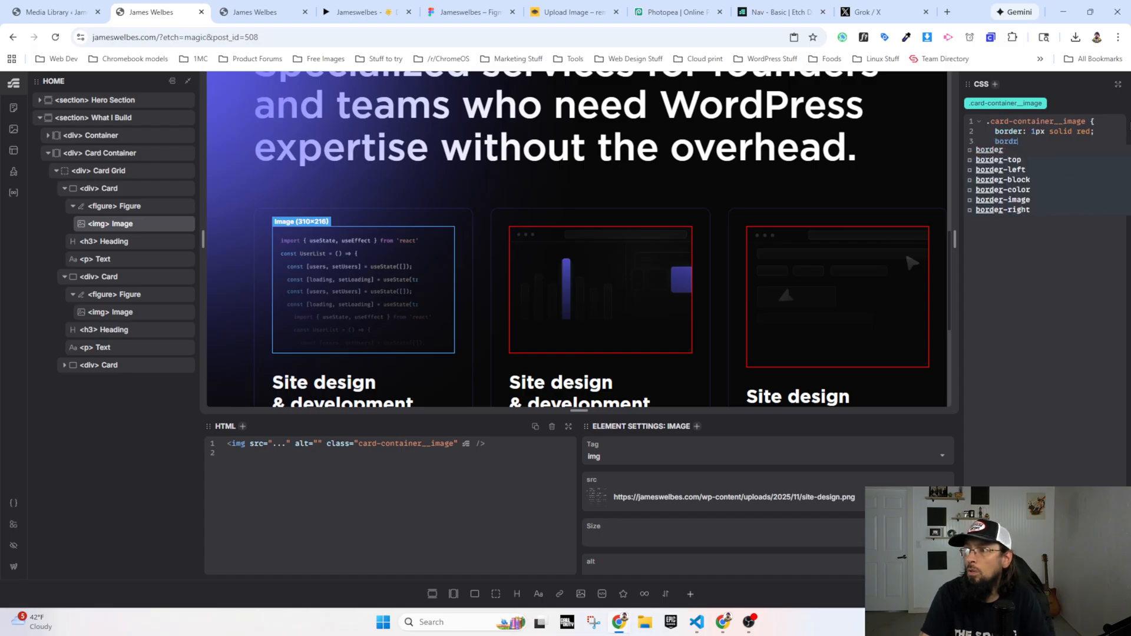
{"action": "key", "text": "BackSpace"}
{"action": "type", "text": "er-radius: r"}
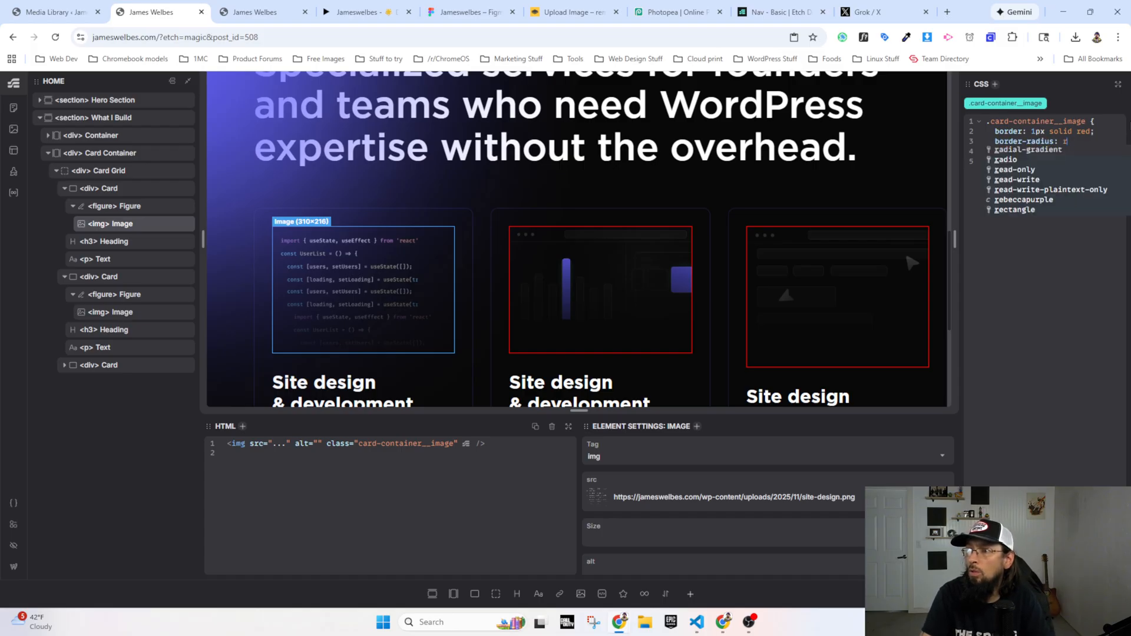
{"action": "key", "text": "BackSpace"}
{"action": "type", "text": "--rda"}
{"action": "key", "text": "BackSpace"}
{"action": "key", "text": "BackSpace"}
{"action": "type", "text": "adi"}
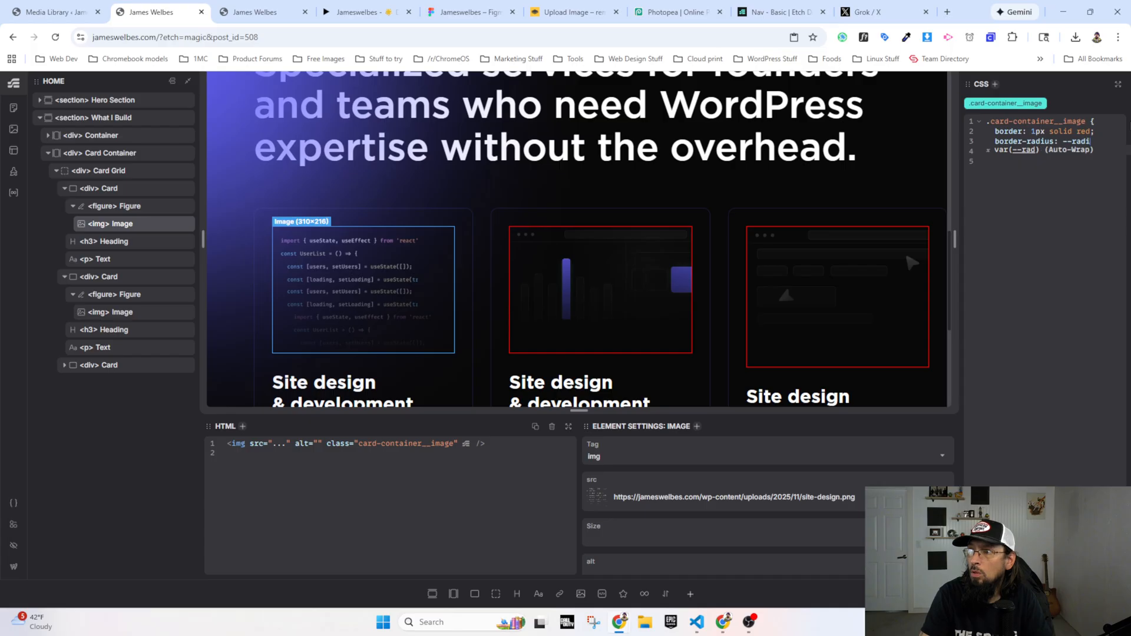
{"action": "type", "text": "us-s"}
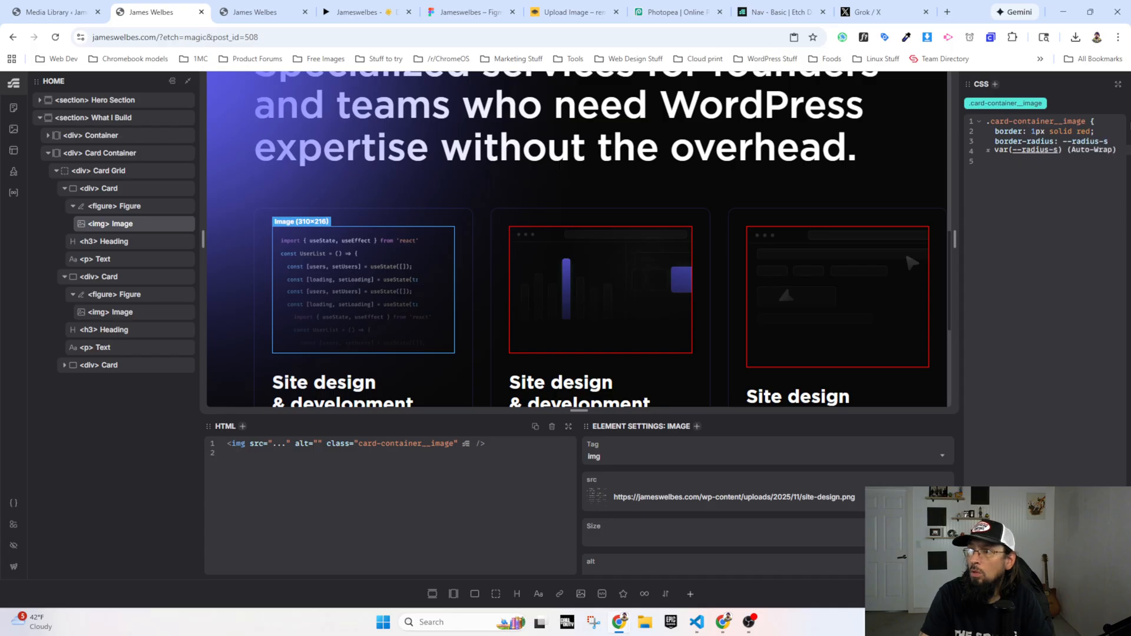
{"action": "key", "text": "Tab"}
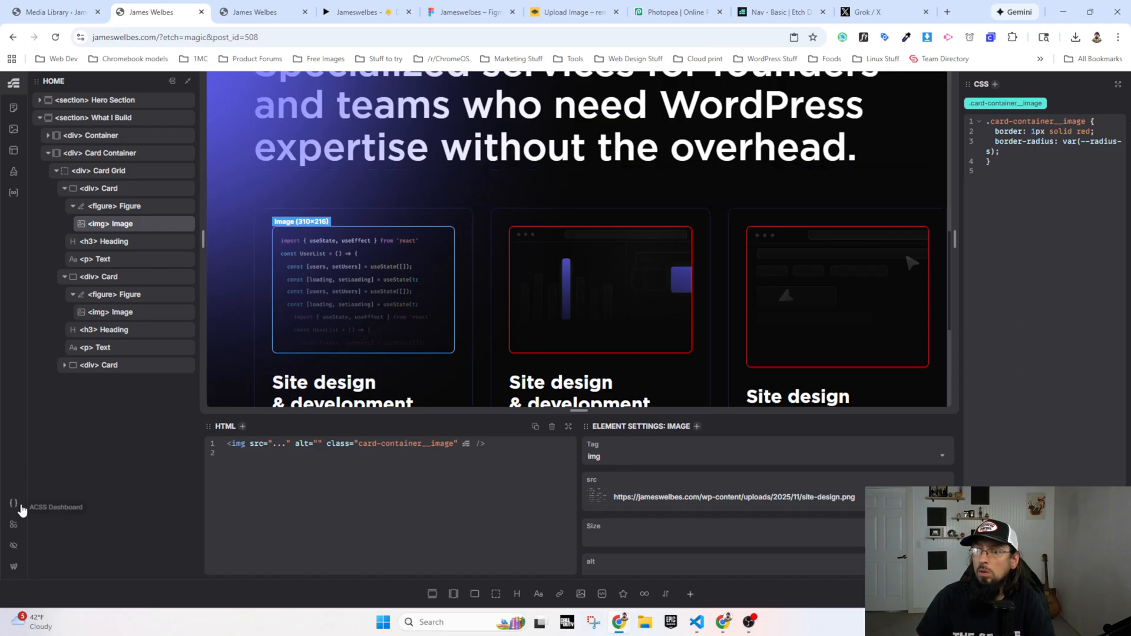
Step: Set the default card padding to --space-xs in the Automatic.css card framework spacing settings
{"action": "left_click", "coordinate": [15, 504]}
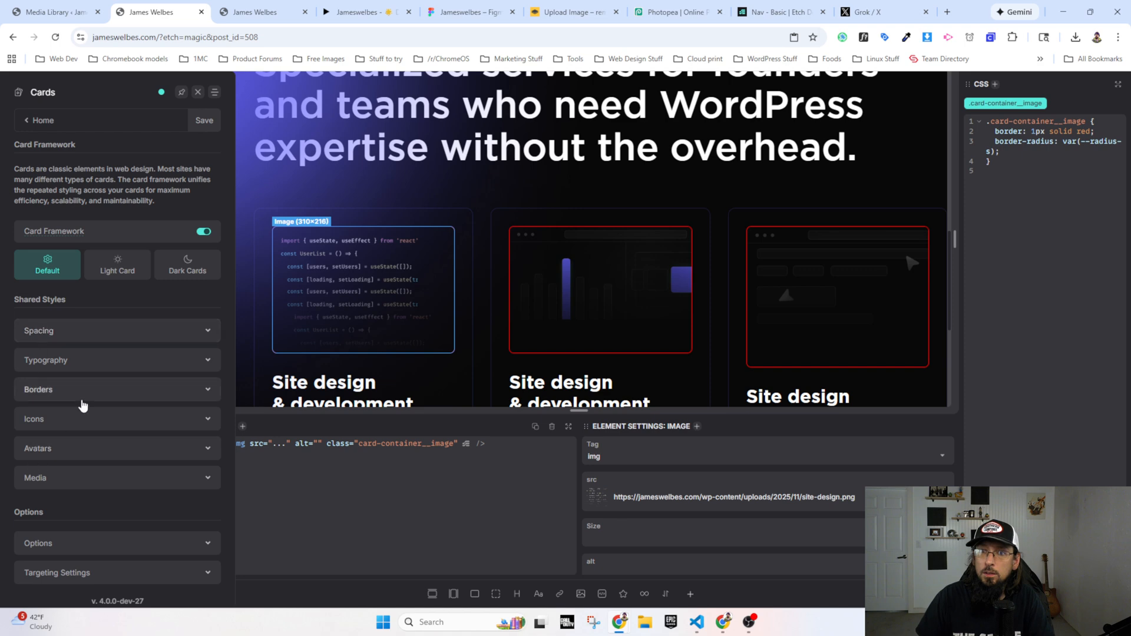
{"action": "left_click", "coordinate": [50, 331]}
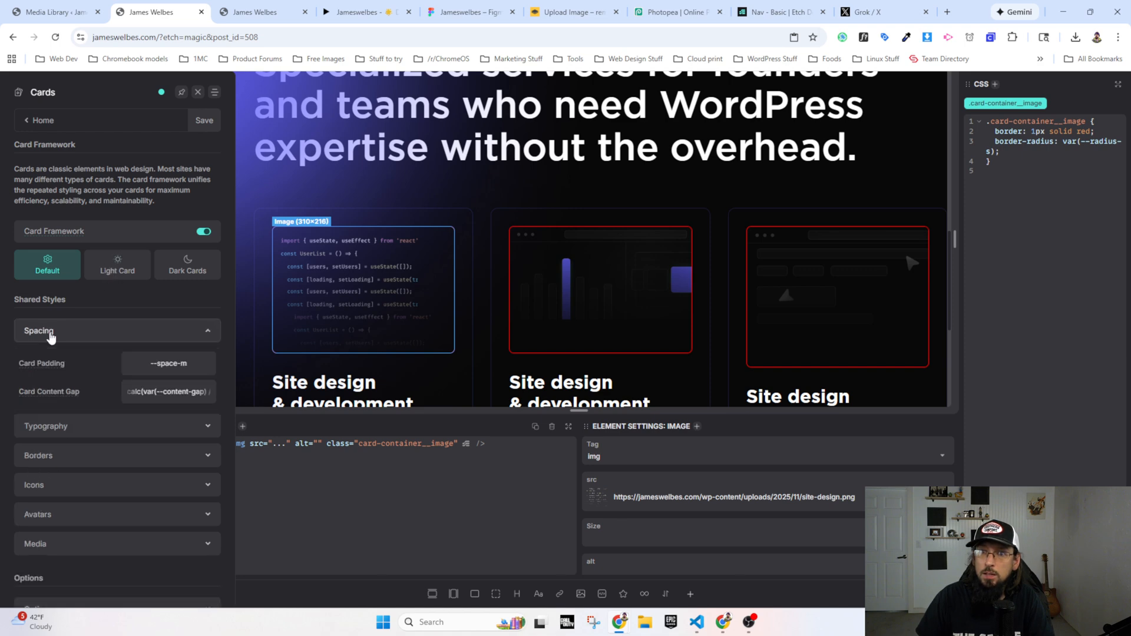
{"action": "left_click", "coordinate": [209, 360]}
{"action": "key", "text": "BackSpace"}
{"action": "type", "text": "xs"}
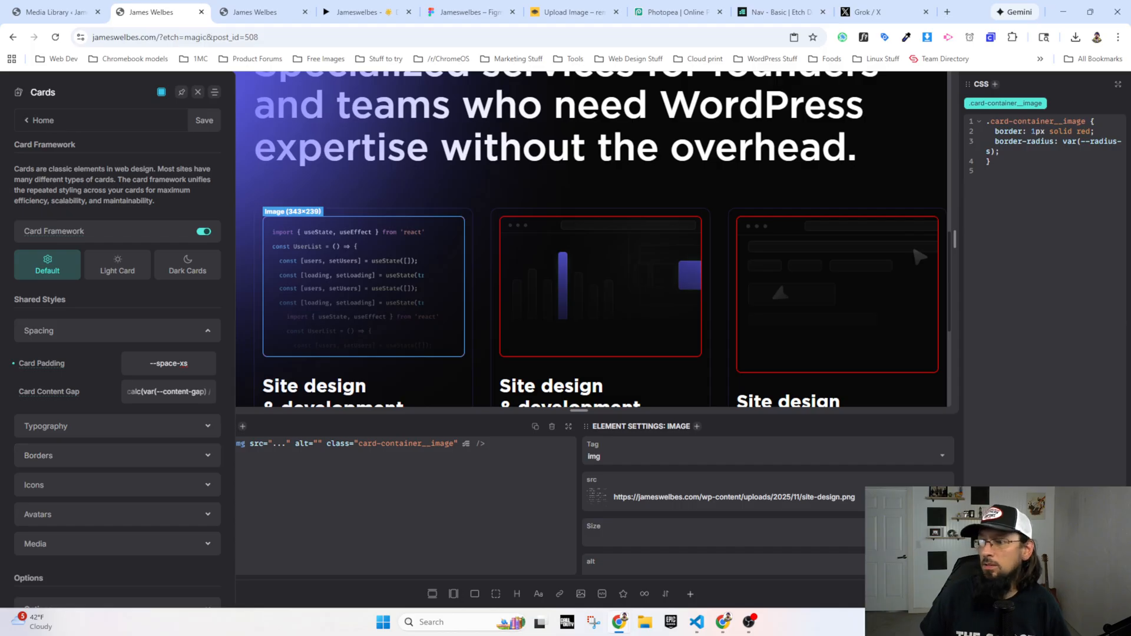
Step: Save the framework settings, reload the live home page and compare its card padding with the Figma prototype
{"action": "left_click", "coordinate": [259, 12]}
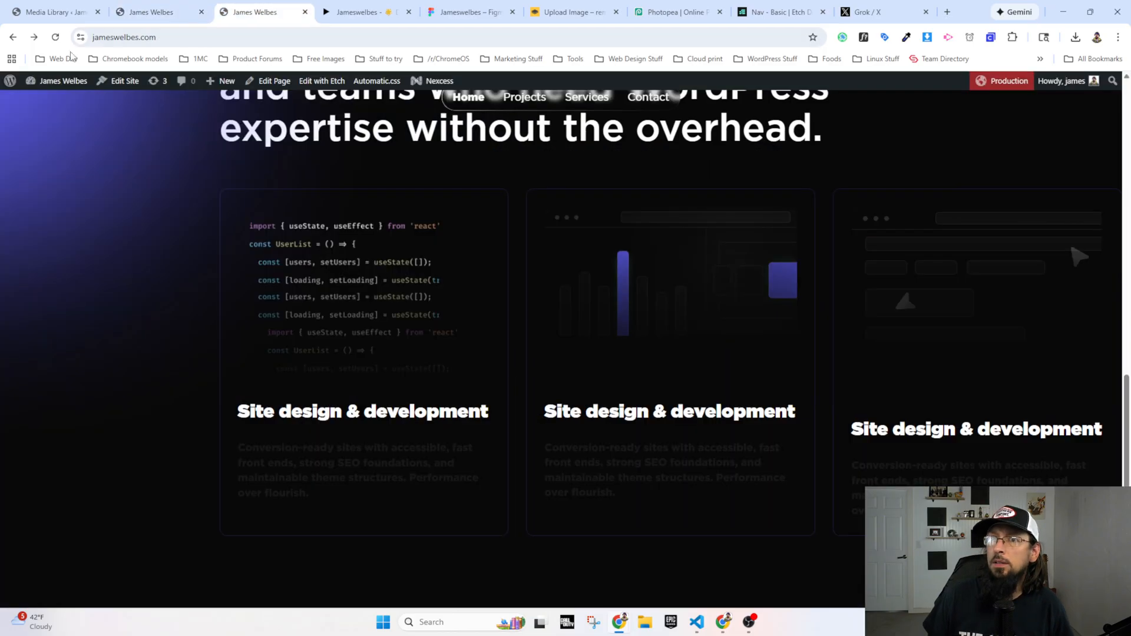
{"action": "left_click", "coordinate": [55, 37]}
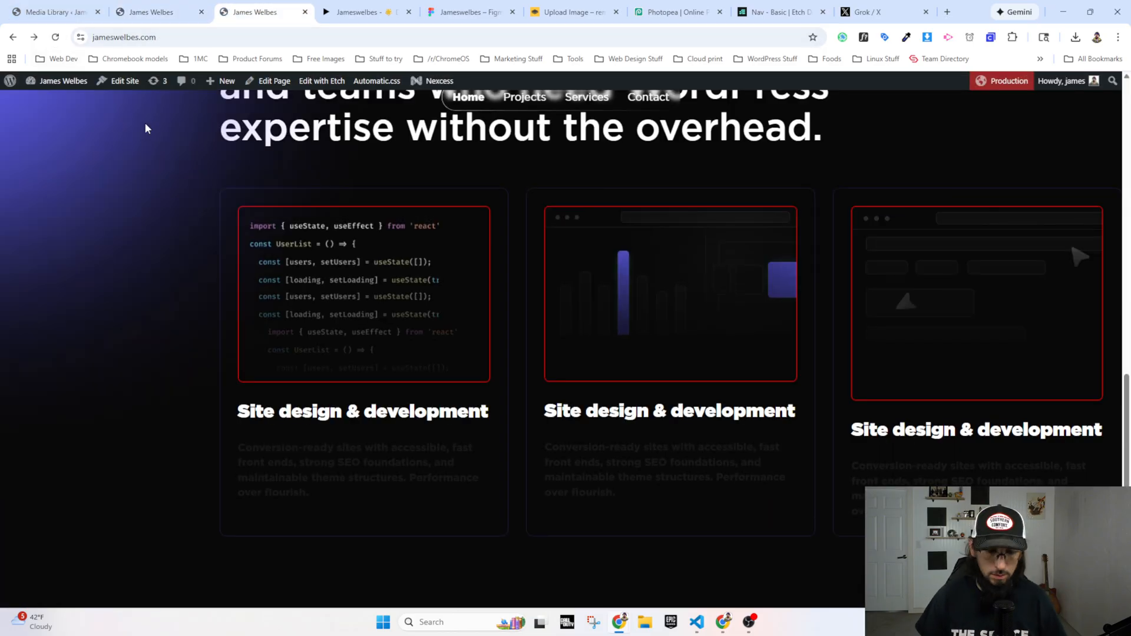
{"action": "left_click", "coordinate": [155, 10]}
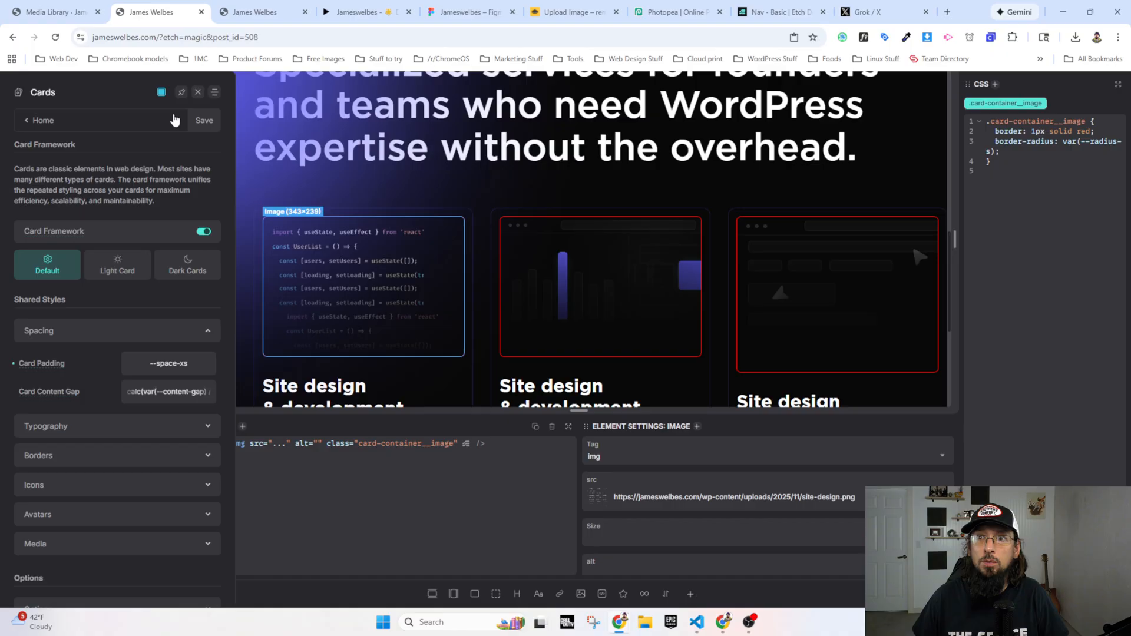
{"action": "left_click", "coordinate": [206, 114]}
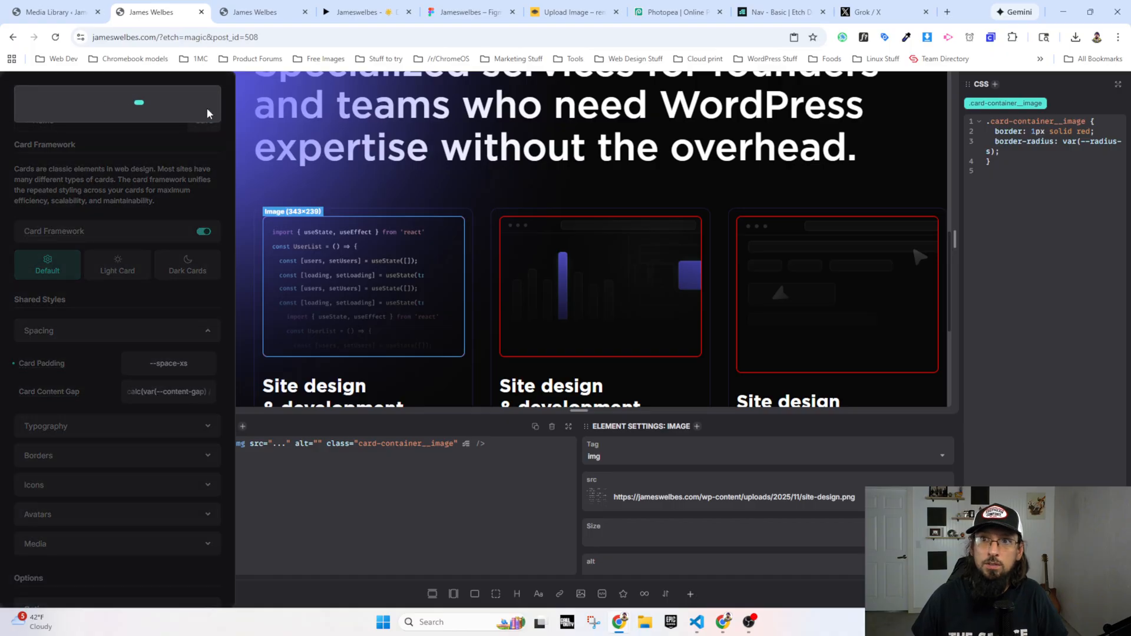
{"action": "left_click", "coordinate": [252, 12]}
{"action": "key", "text": "ctrl+r"}
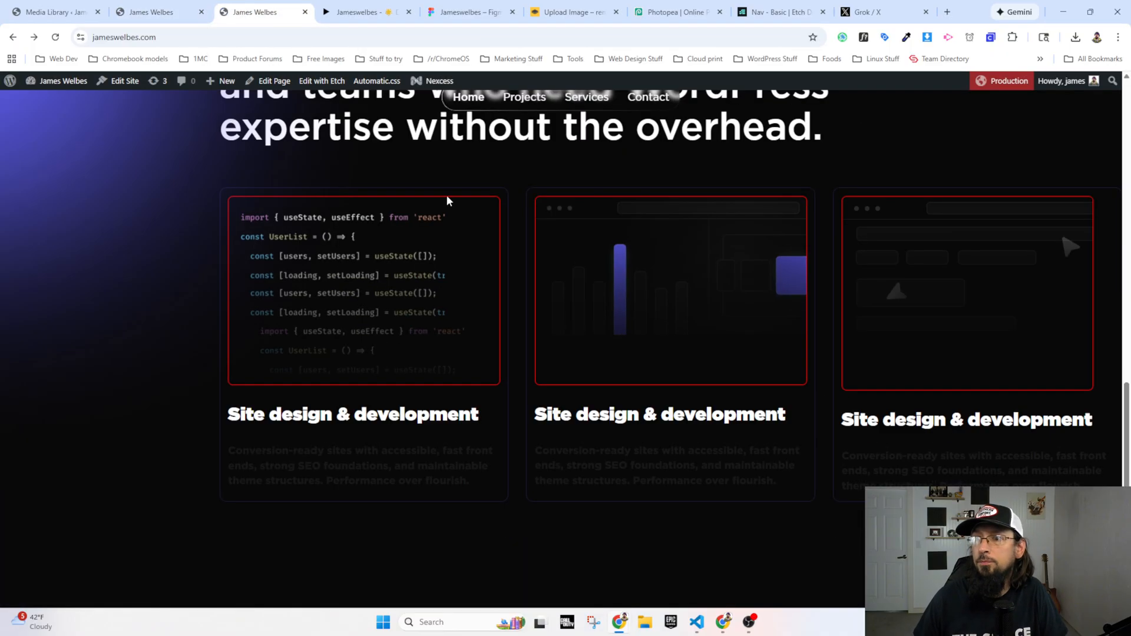
{"action": "left_click", "coordinate": [359, 8]}
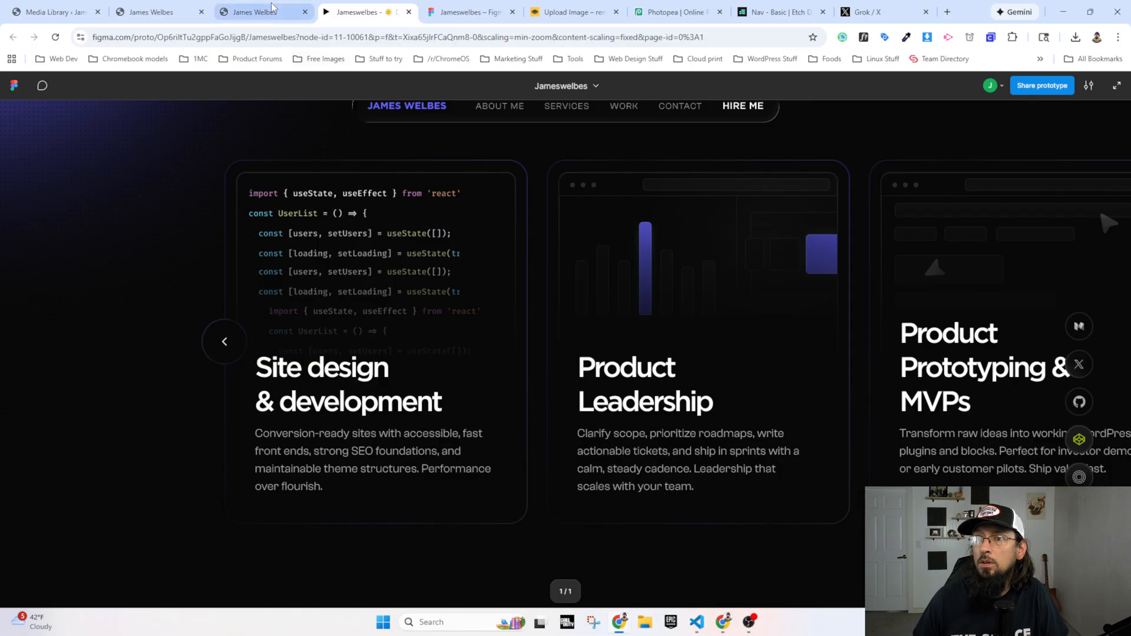
{"action": "left_click", "coordinate": [256, 14]}
Step: Set the default card padding to --space-s in the builder and save the framework settings
{"action": "left_click", "coordinate": [168, 21]}
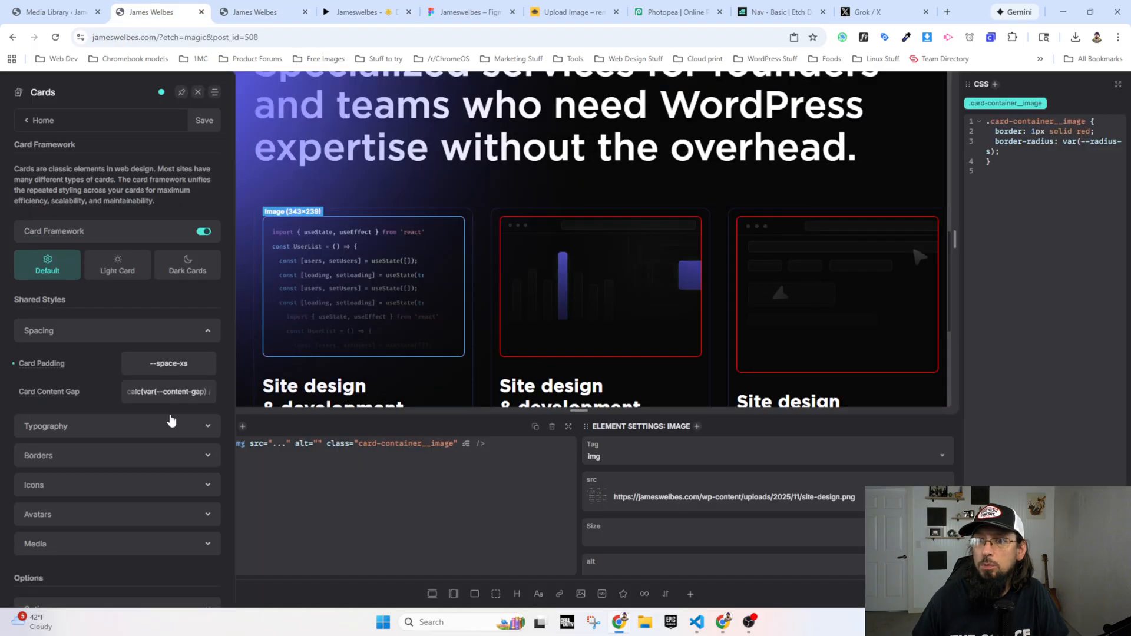
{"action": "key", "text": "BackSpace"}
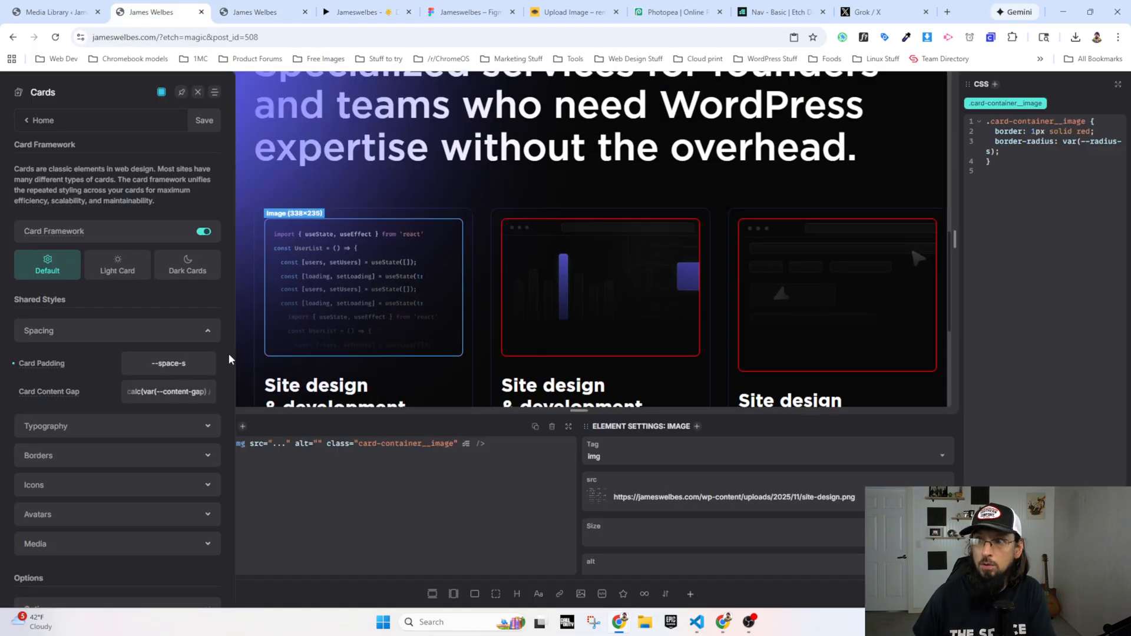
{"action": "left_click", "coordinate": [203, 120]}
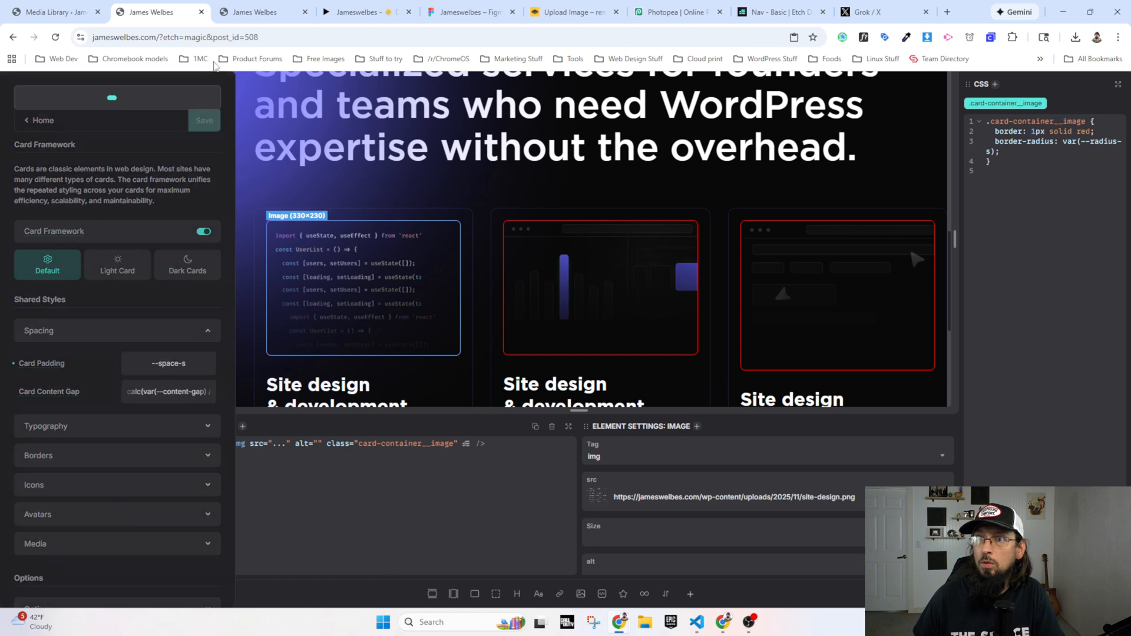
Step: Reload the live home page and check the padding and image borders of the service cards
{"action": "left_click", "coordinate": [248, 8]}
{"action": "key", "text": "F5"}
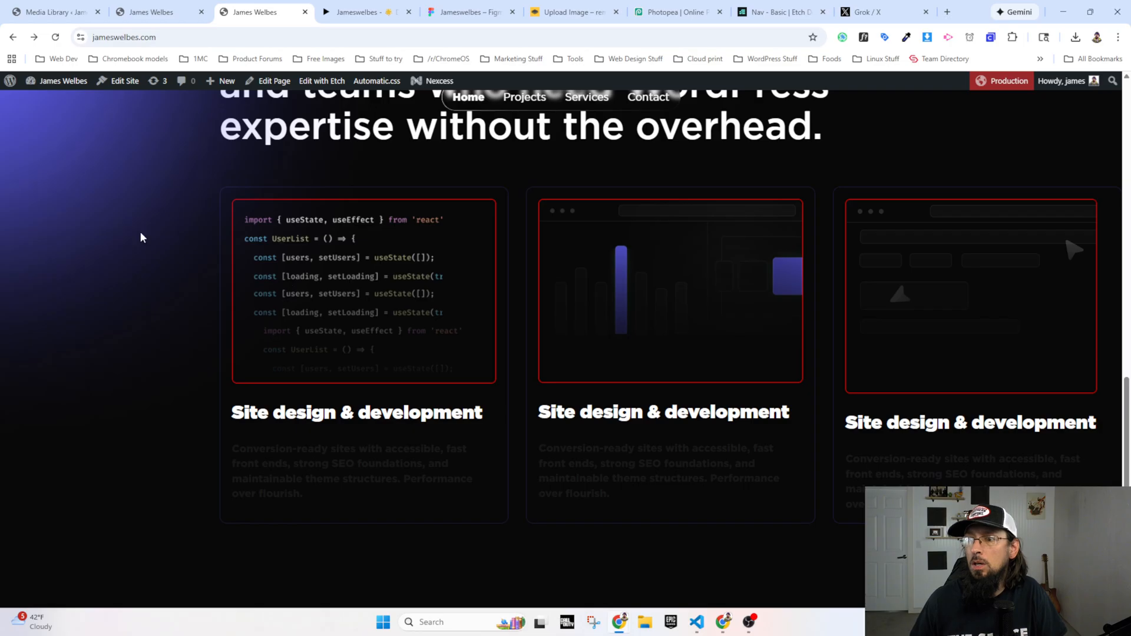
{"action": "right_click", "coordinate": [610, 206]}
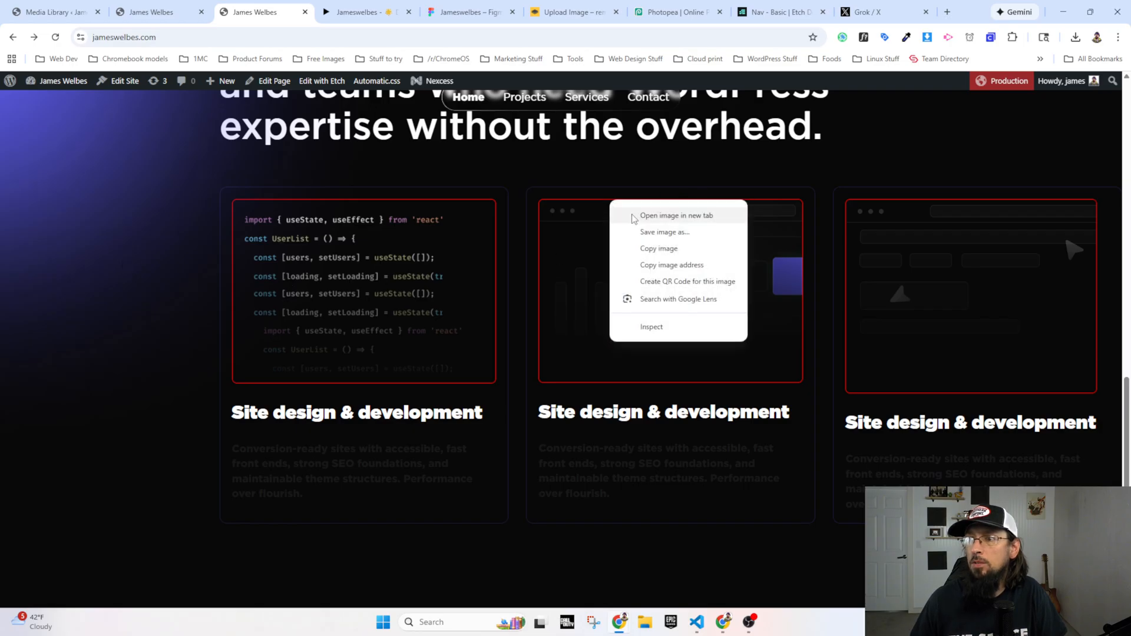
Step: In the builder, set the border color in the .card-container__image rule to var(--base-light)
{"action": "left_click", "coordinate": [167, 5]}
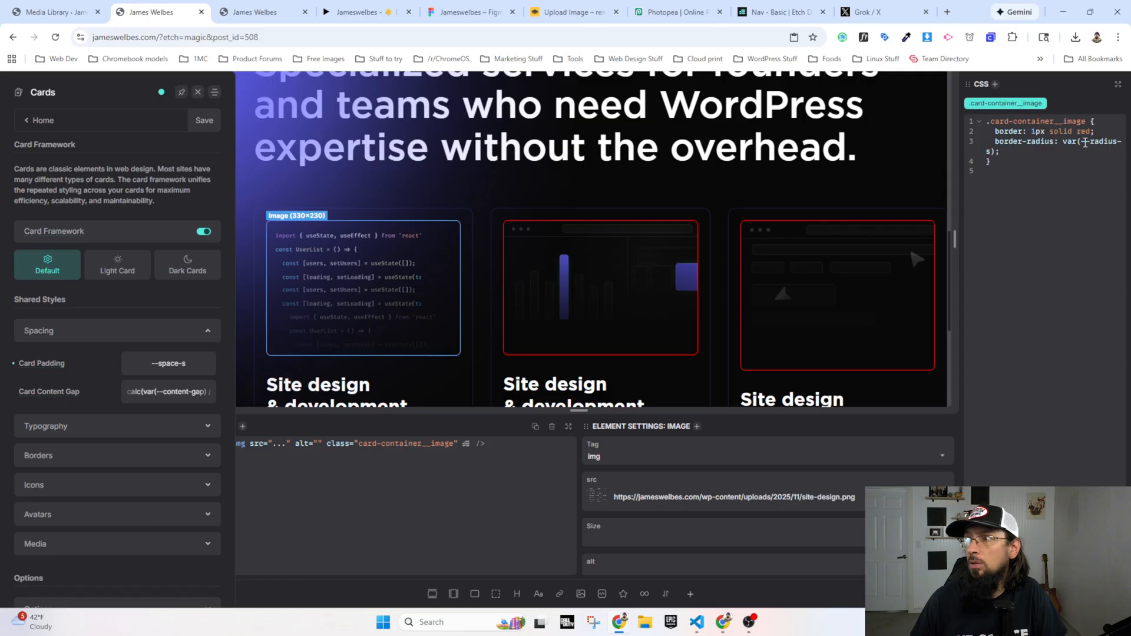
{"action": "key", "text": "BackSpace"}
{"action": "key", "text": "BackSpace"}
{"action": "key", "text": "BackSpace"}
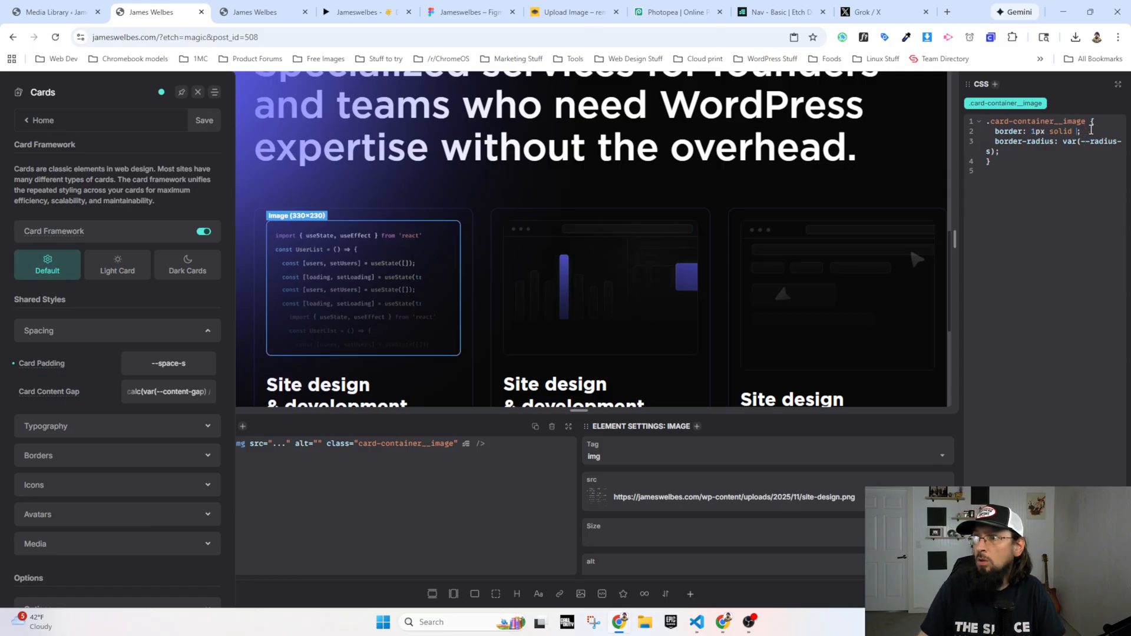
{"action": "type", "text": "--base-light"}
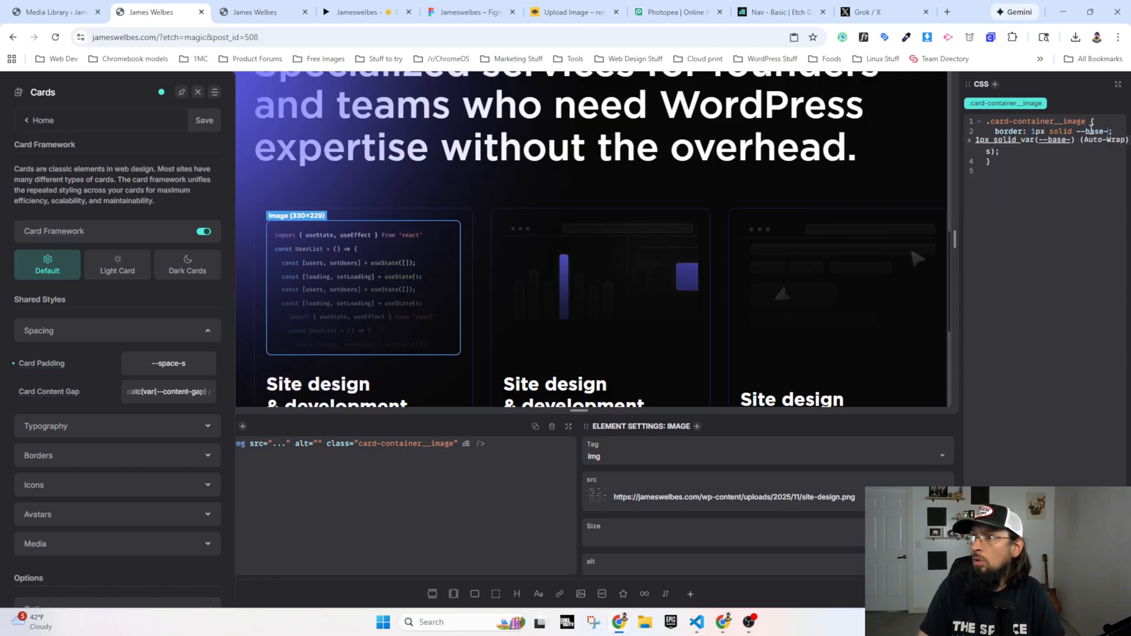
{"action": "key", "text": "Return"}
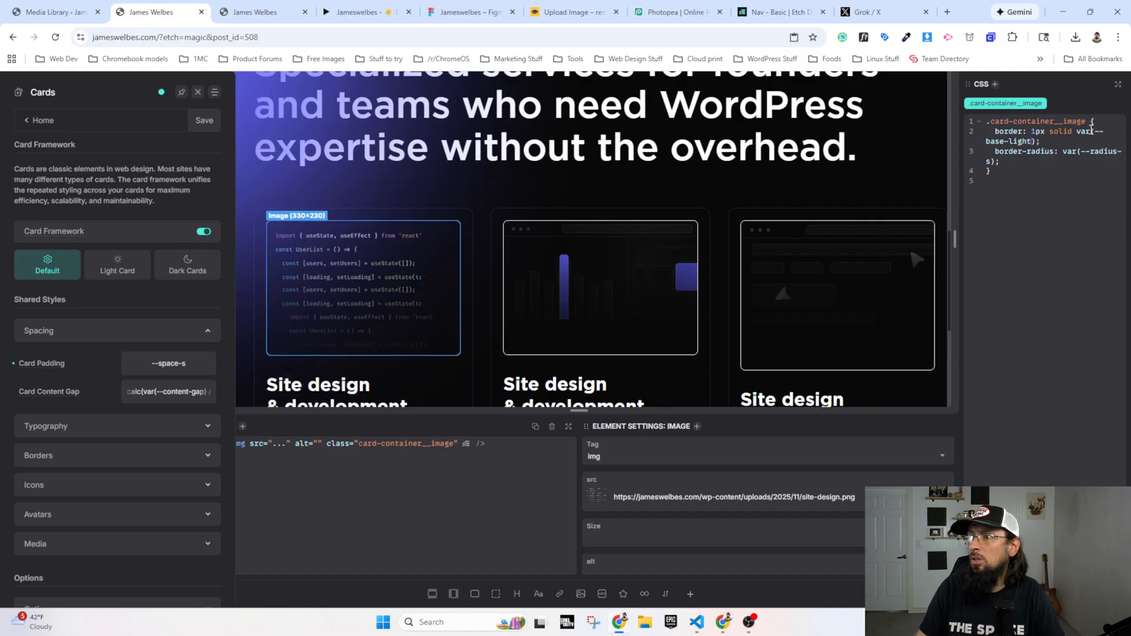
Step: Change the .card-container__image border color to var(--neutral-ultra-dark), checking it against the image borders in the Figma prototype
{"action": "key", "text": "BackSpace"}
{"action": "key", "text": "BackSpace"}
{"action": "key", "text": "BackSpace"}
{"action": "key", "text": "BackSpace"}
{"action": "key", "text": "BackSpace"}
{"action": "key", "text": "BackSpace"}
{"action": "key", "text": "BackSpace"}
{"action": "key", "text": "BackSpace"}
{"action": "key", "text": "BackSpace"}
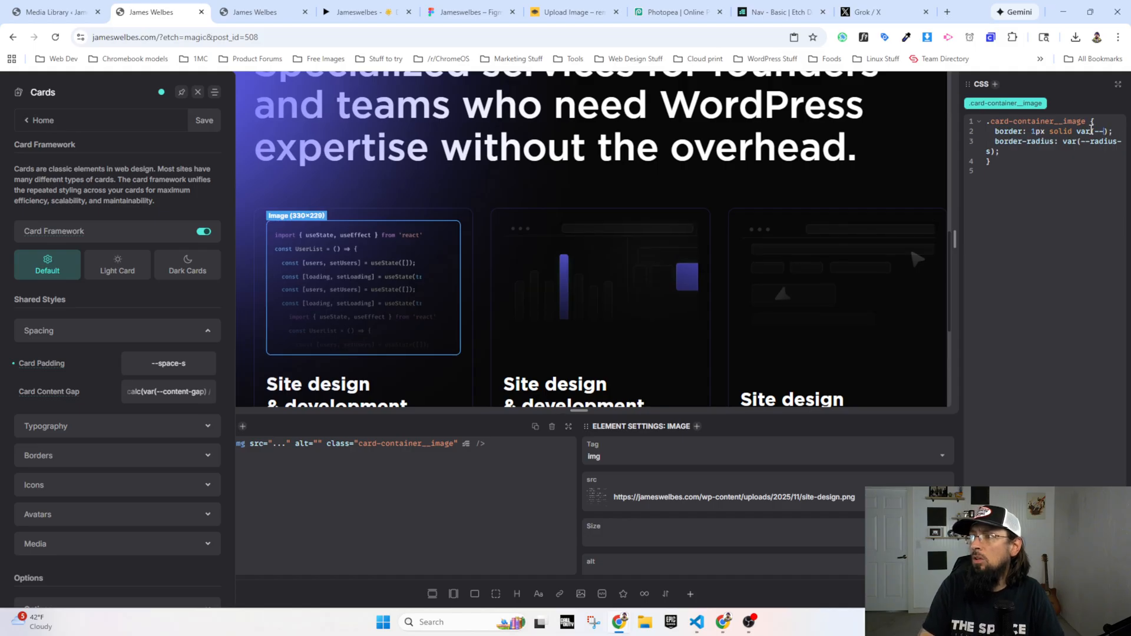
{"action": "type", "text": "neutral"}
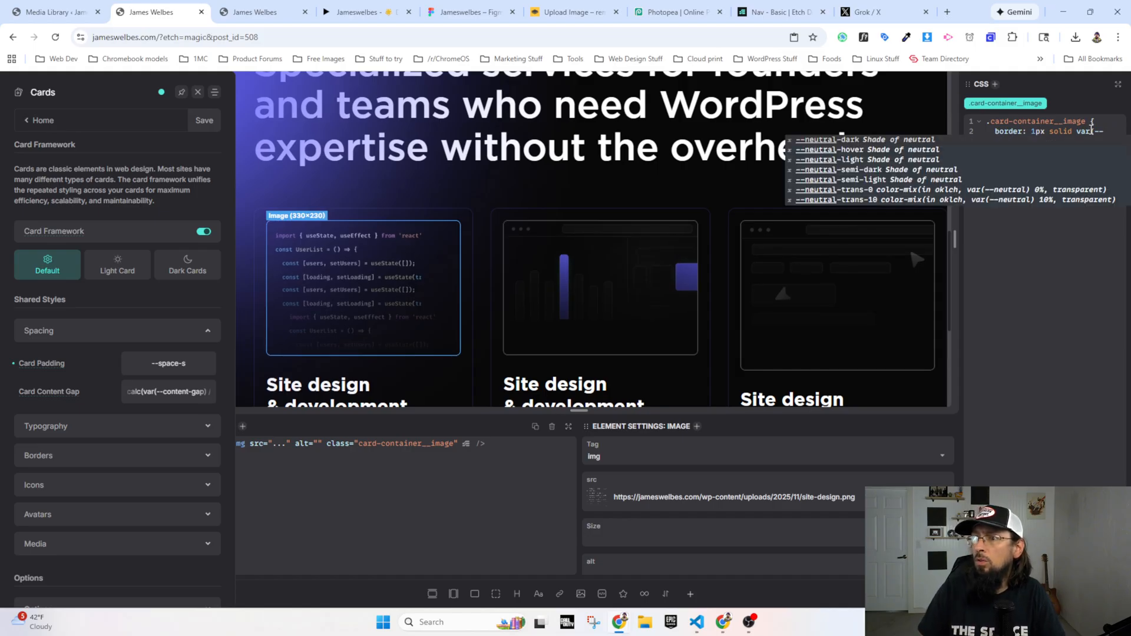
{"action": "left_click", "coordinate": [354, 7]}
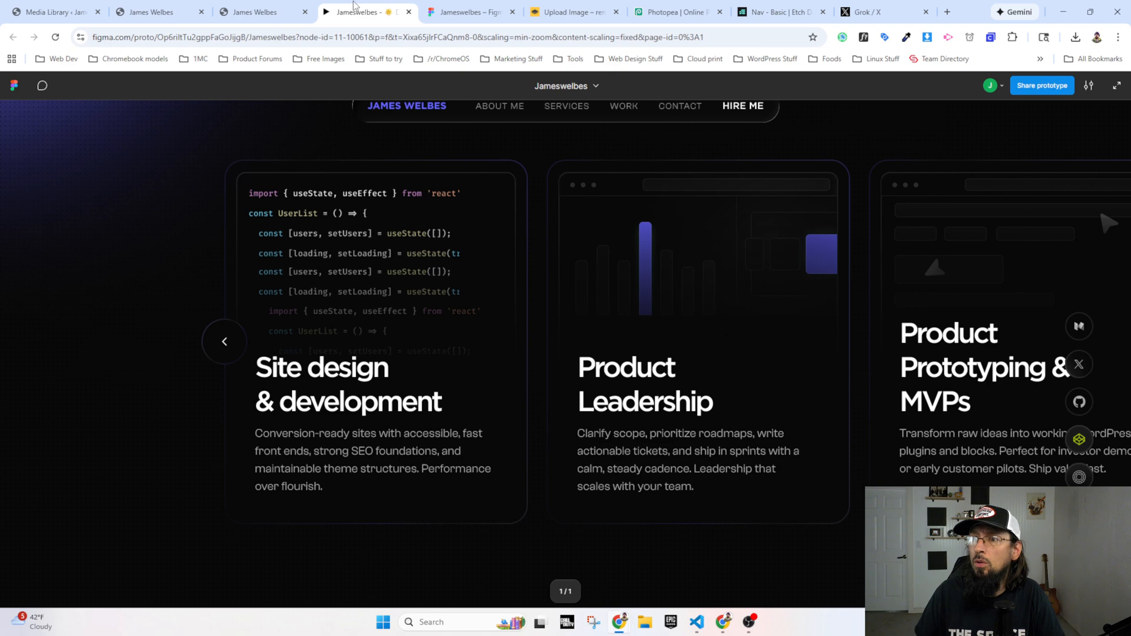
{"action": "left_click", "coordinate": [253, 12]}
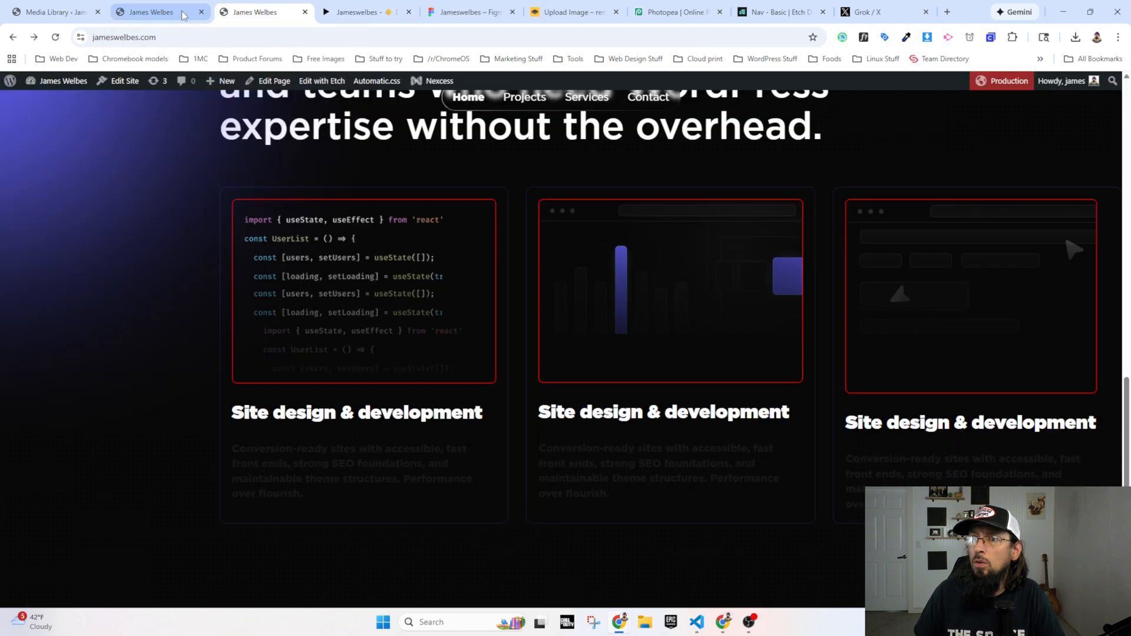
{"action": "left_click", "coordinate": [153, 12]}
{"action": "type", "text": "--neutral-"}
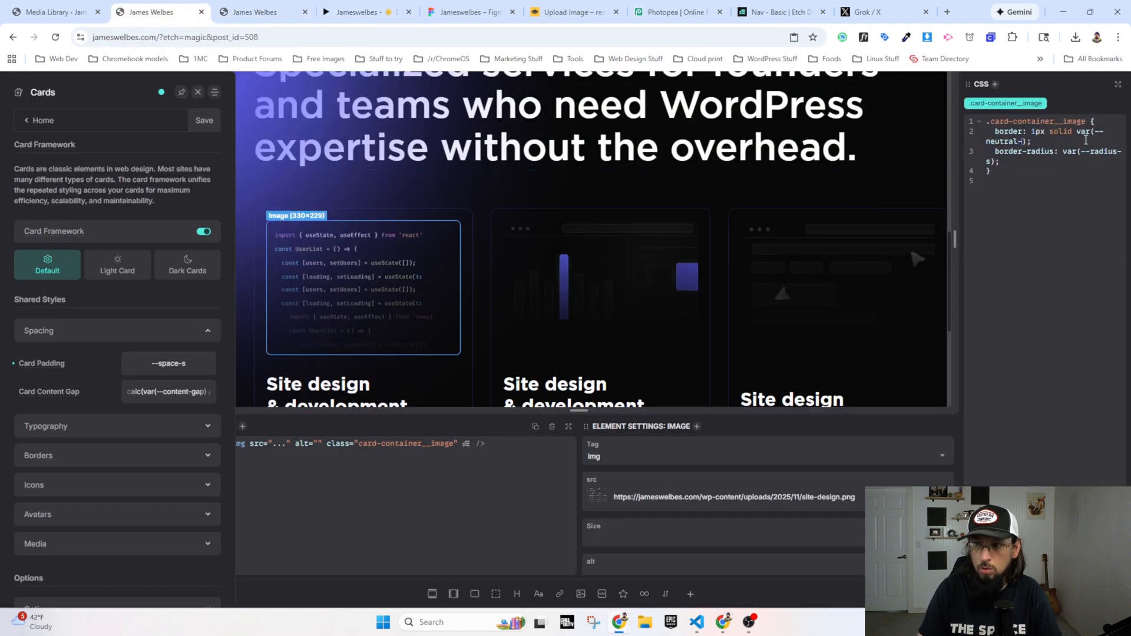
{"action": "type", "text": "dark"}
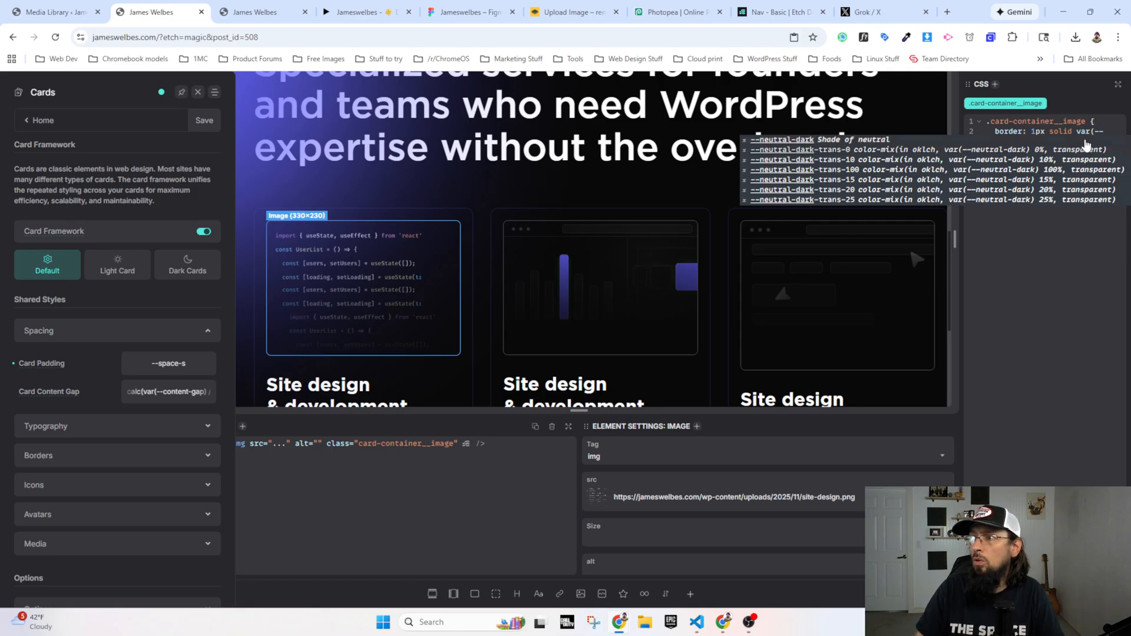
{"action": "key", "text": "Left"}
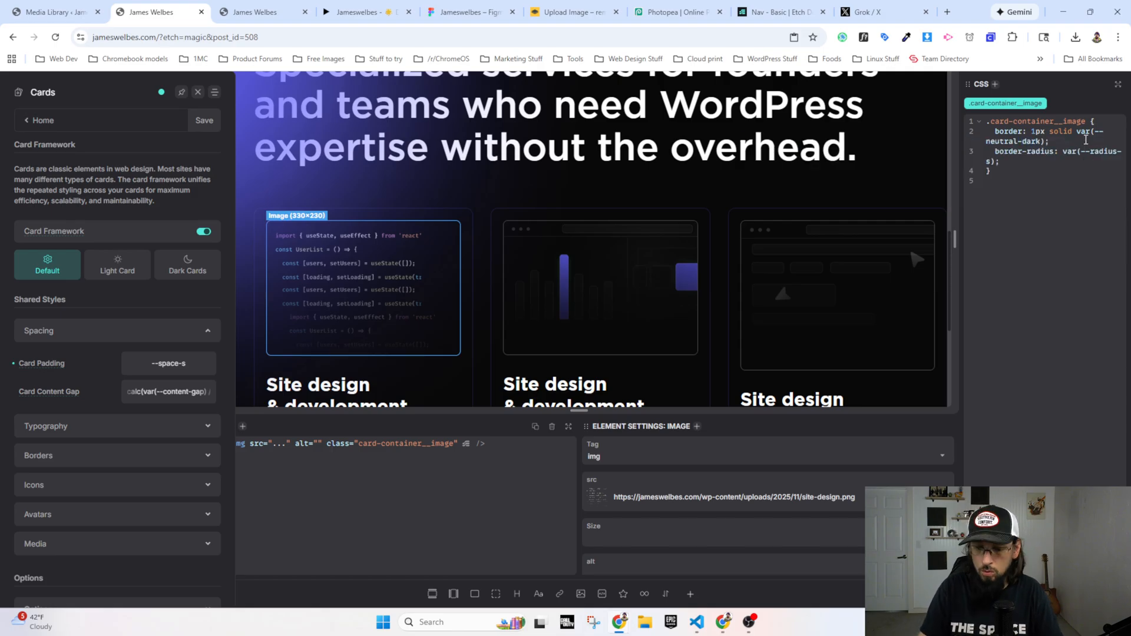
{"action": "type", "text": "ultra-"}
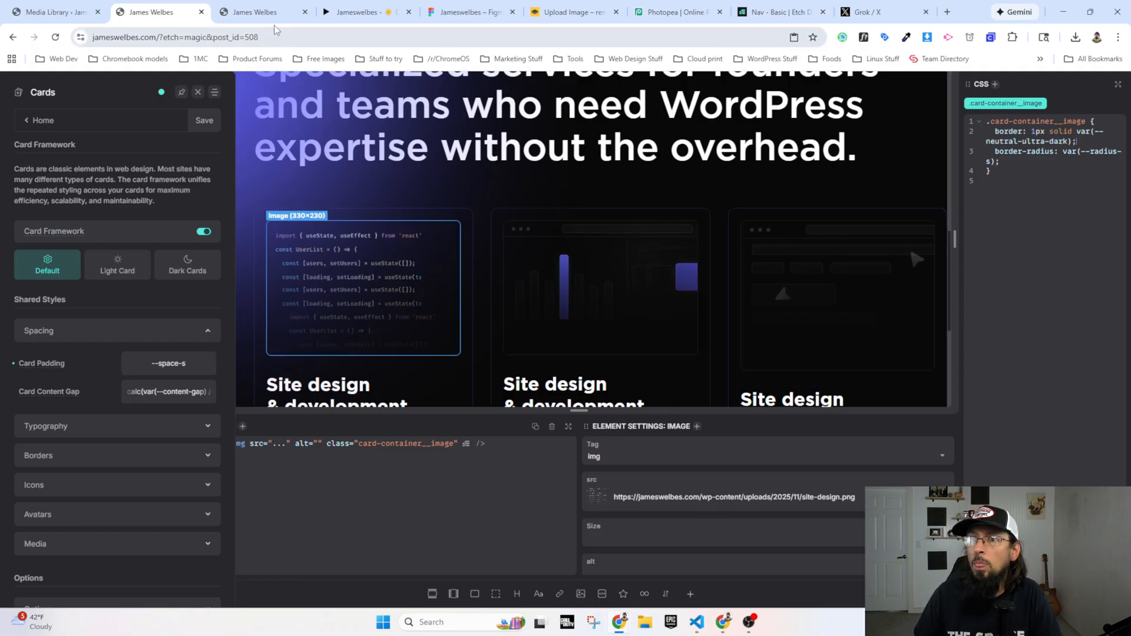
Step: Reload the live home page and compare its card image borders with the Figma prototype
{"action": "left_click", "coordinate": [369, 11]}
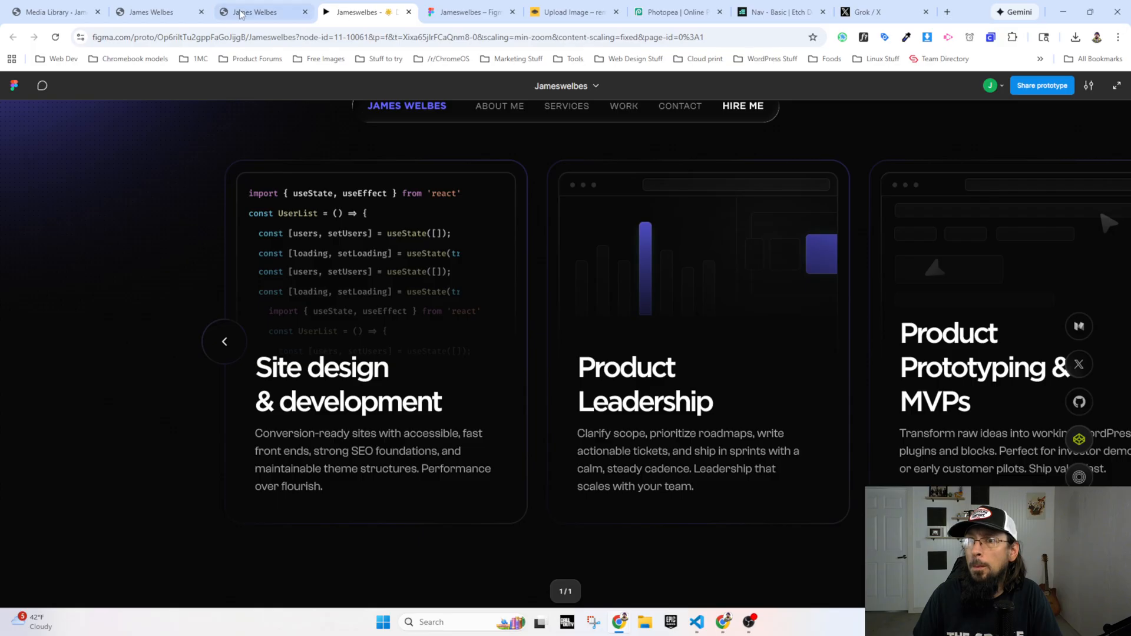
{"action": "left_click", "coordinate": [152, 13]}
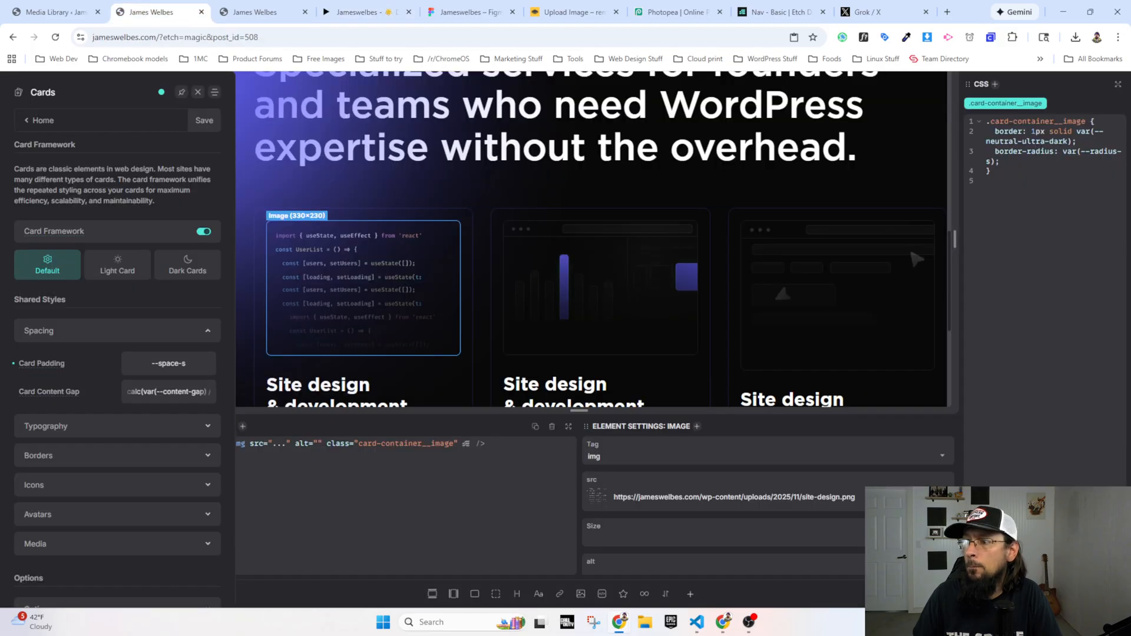
{"action": "left_click", "coordinate": [259, 13]}
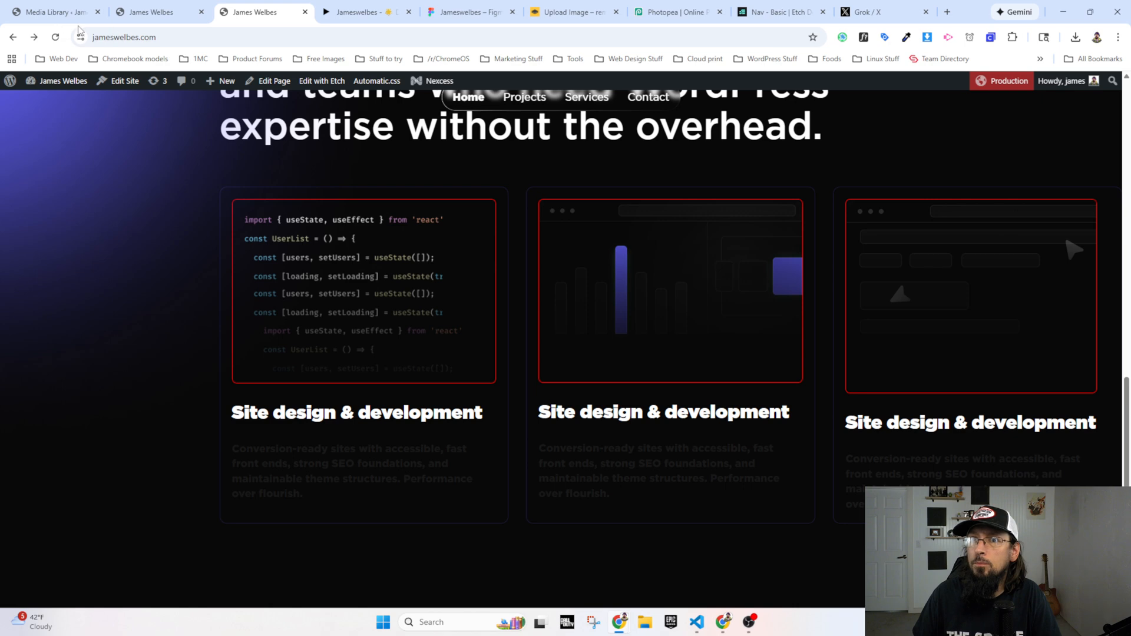
{"action": "left_click", "coordinate": [55, 36]}
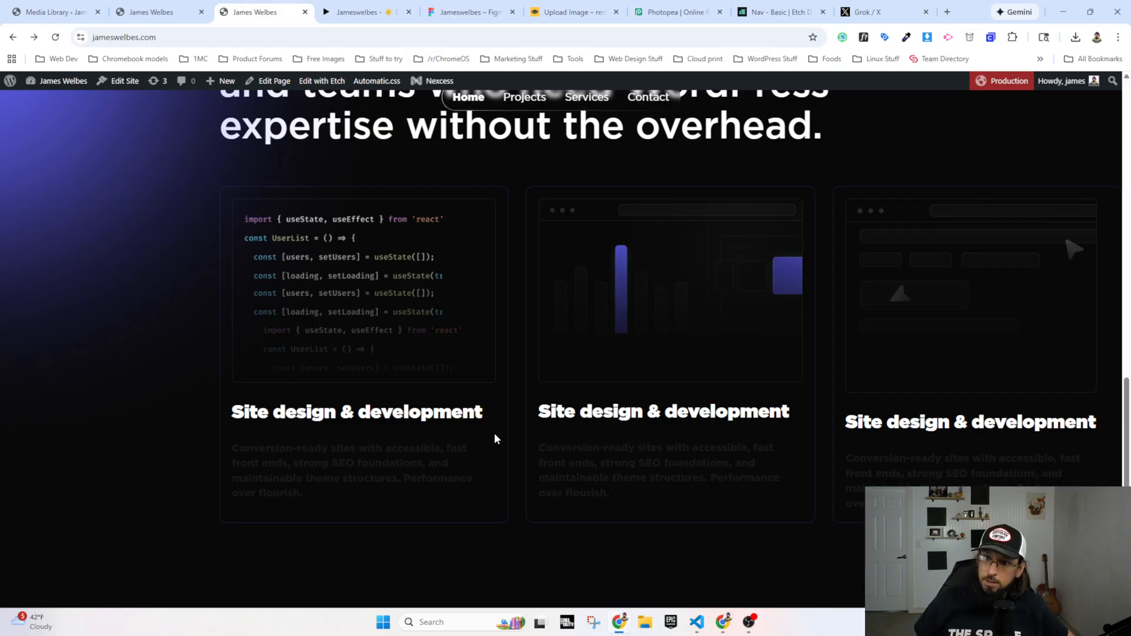
{"action": "left_click", "coordinate": [361, 11]}
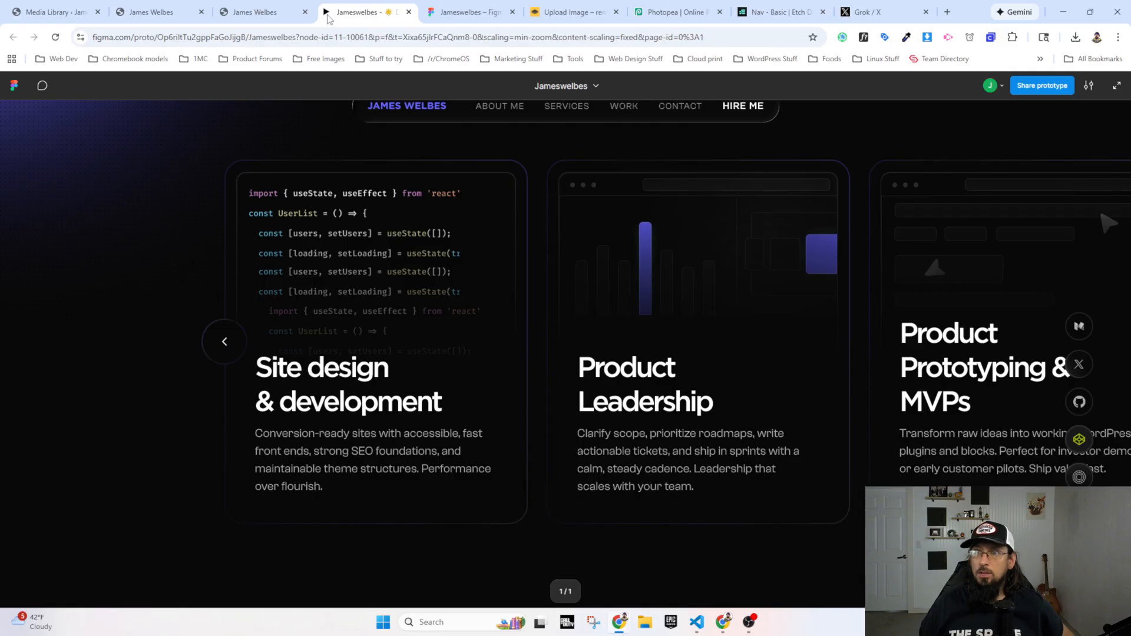
Step: In the builder, select the first card's description text and add color: var(--white) to its .card-container__text rule
{"action": "left_click", "coordinate": [171, 11]}
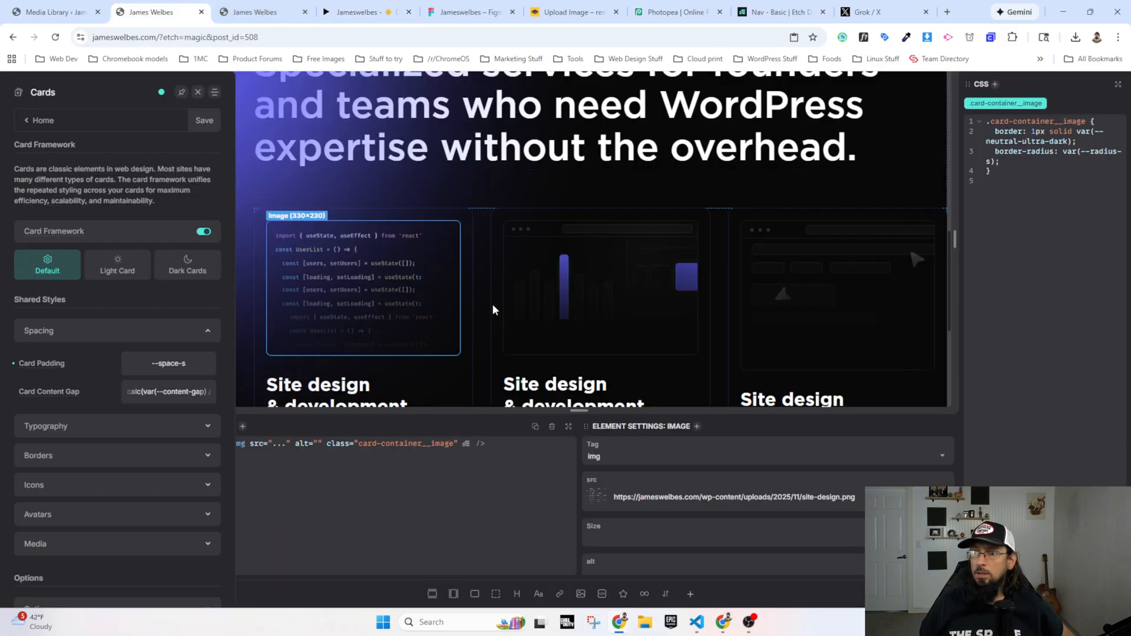
{"action": "scroll", "coordinate": [346, 330], "scroll_direction": "down", "scroll_amount": 3}
{"action": "left_click", "coordinate": [341, 267]}
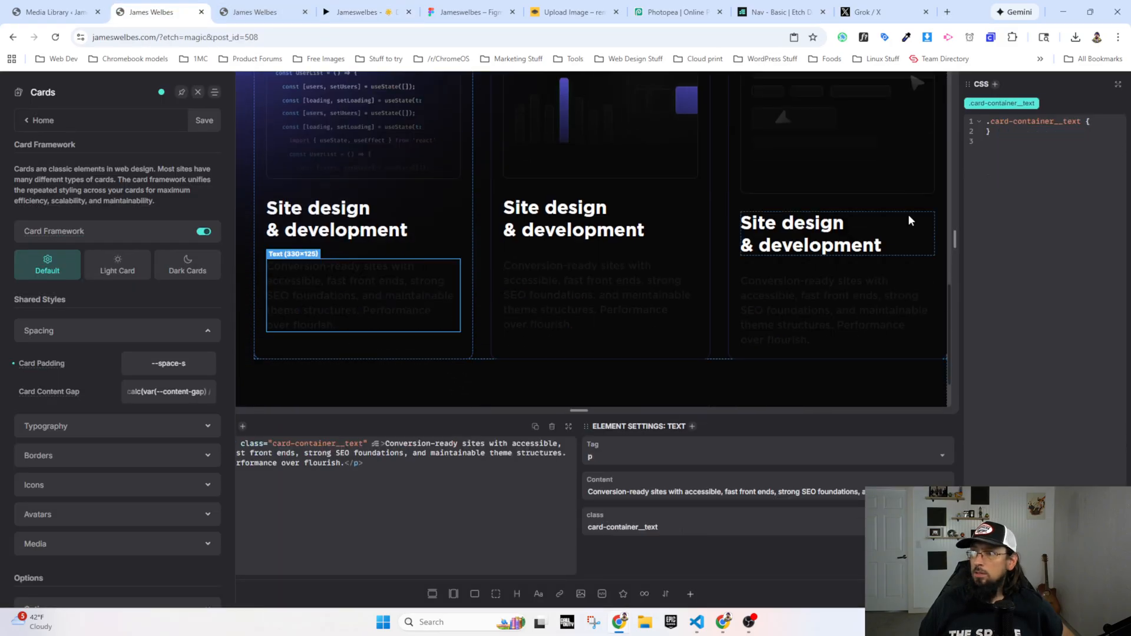
{"action": "left_click", "coordinate": [1108, 121]}
{"action": "type", "text": "co"}
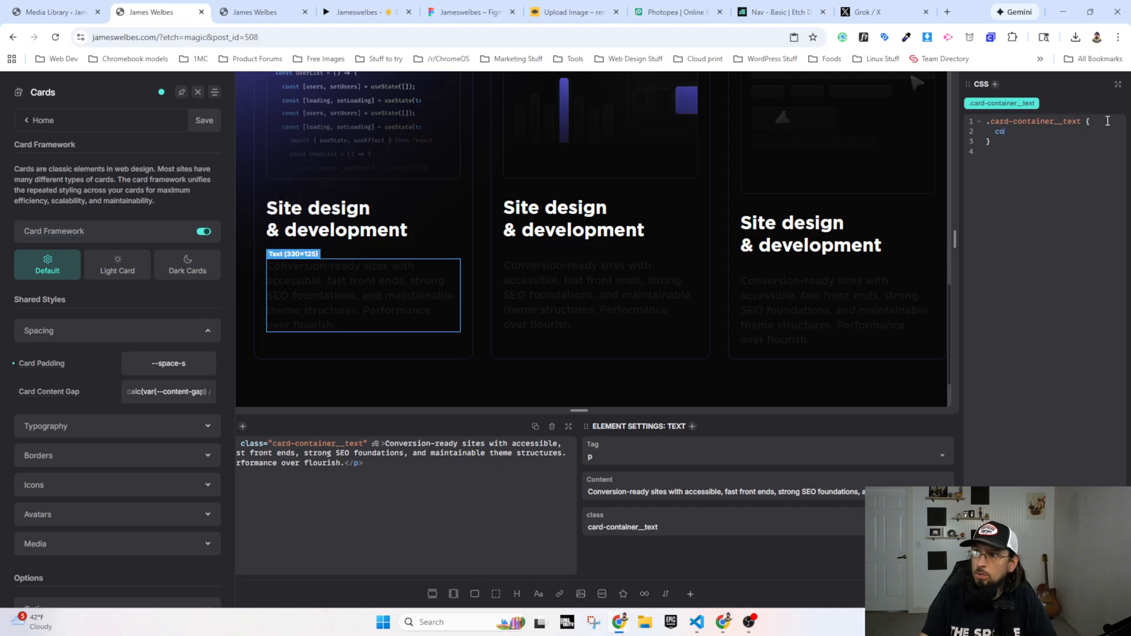
{"action": "type", "text": "lor: "}
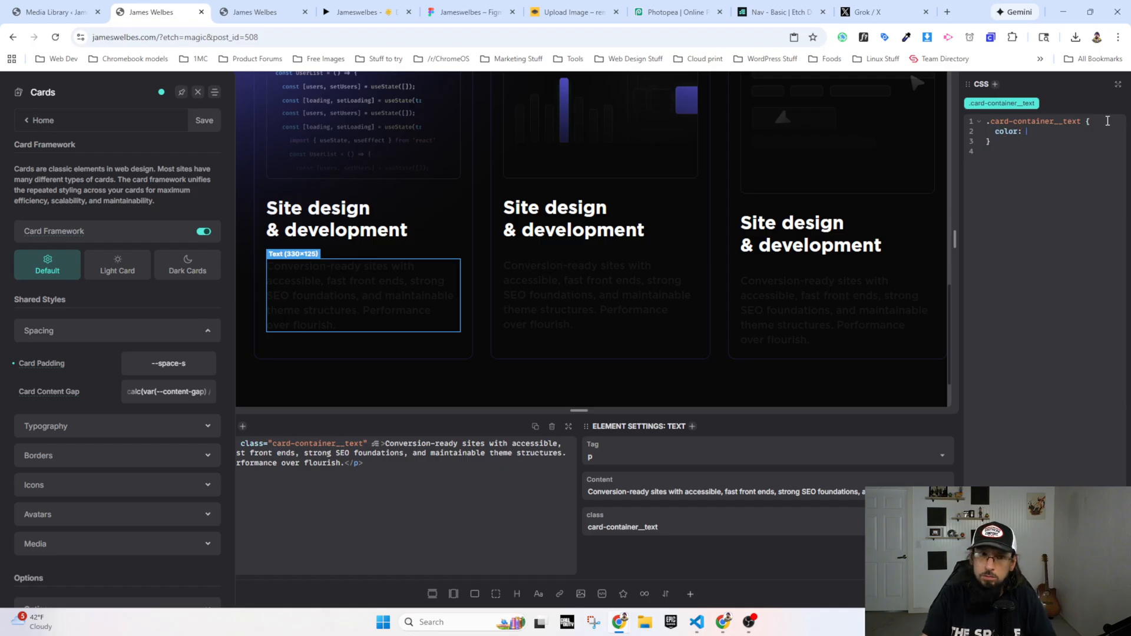
{"action": "type", "text": "var(--white"}
{"action": "key", "text": "Return"}
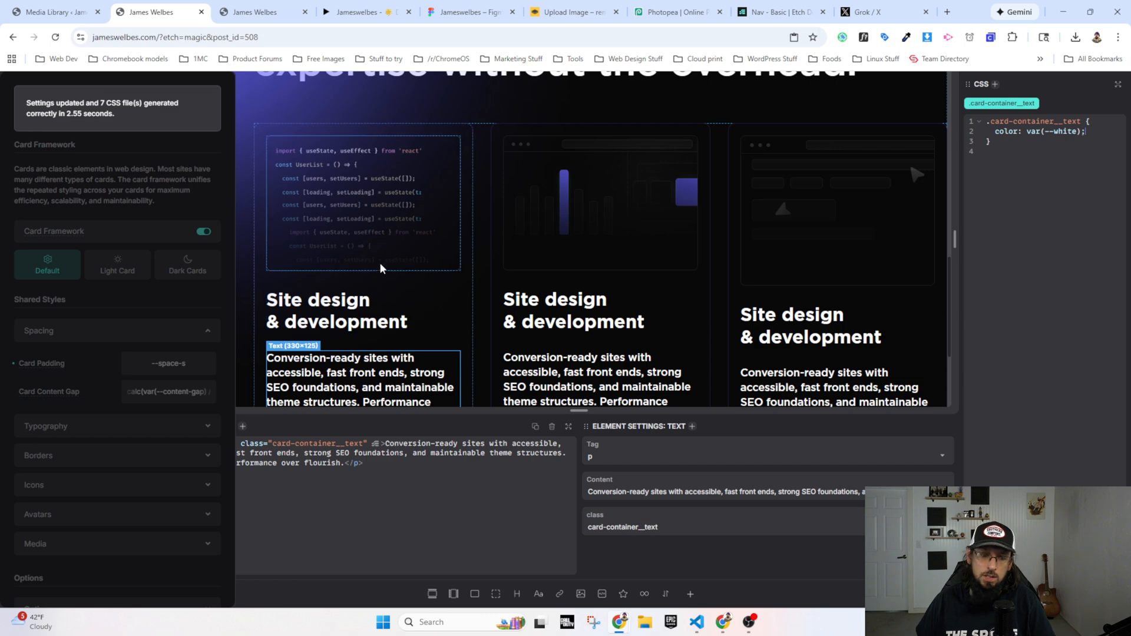
Step: Reload the live home page, compare its card description text with the Figma prototype and open the Figma design file to inspect the font
{"action": "left_click", "coordinate": [259, 13]}
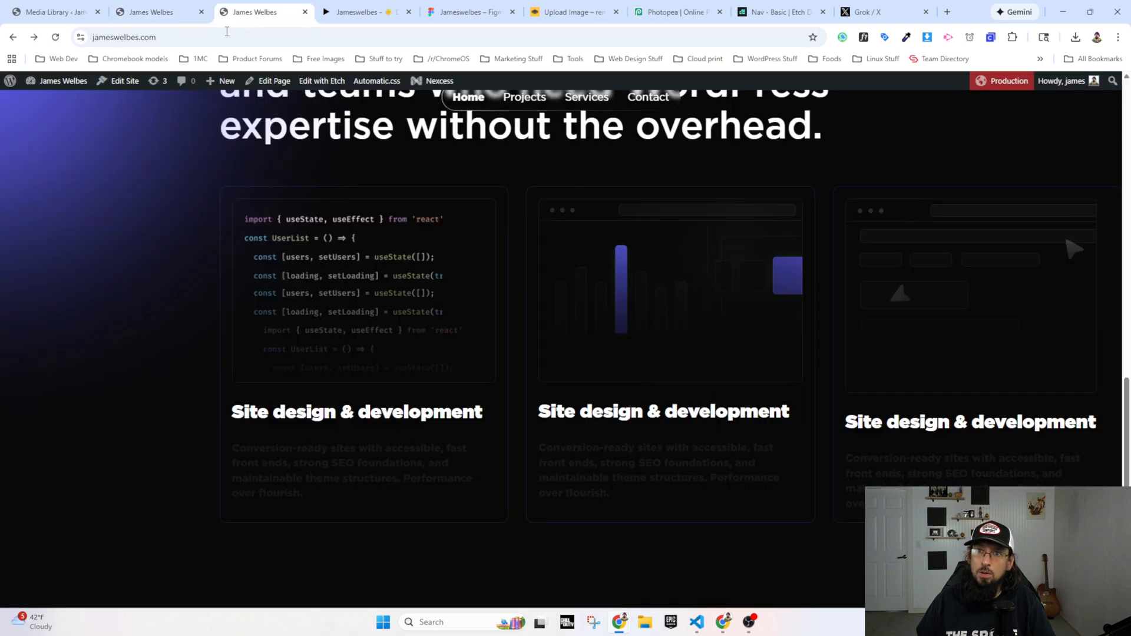
{"action": "left_click", "coordinate": [55, 38]}
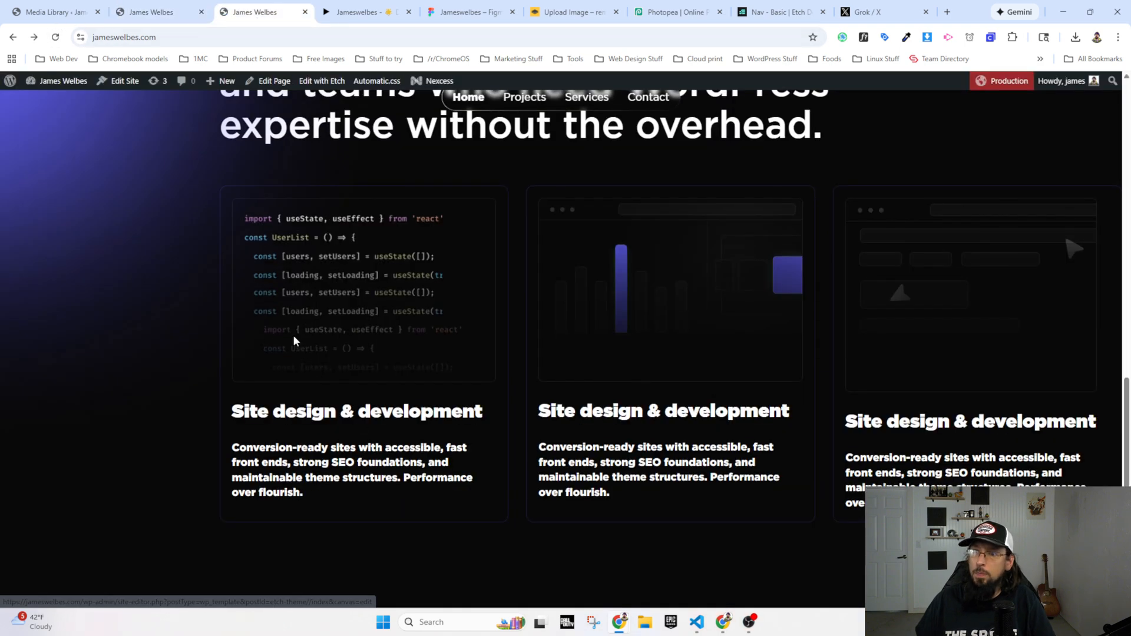
{"action": "left_click", "coordinate": [372, 12]}
{"action": "left_click", "coordinate": [259, 12]}
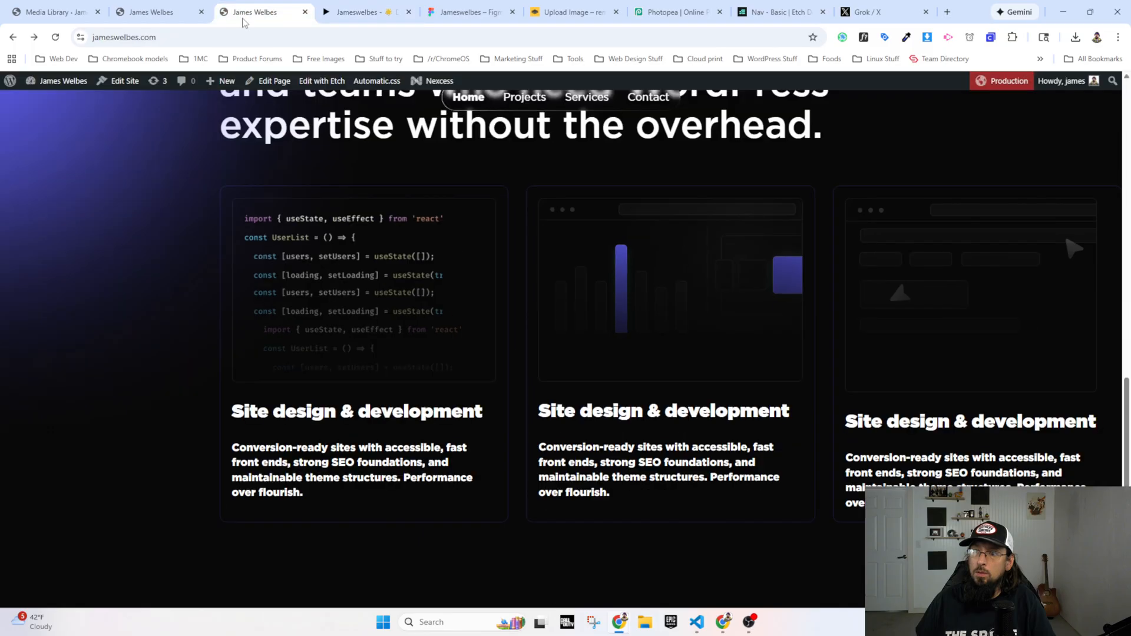
{"action": "left_click", "coordinate": [360, 12]}
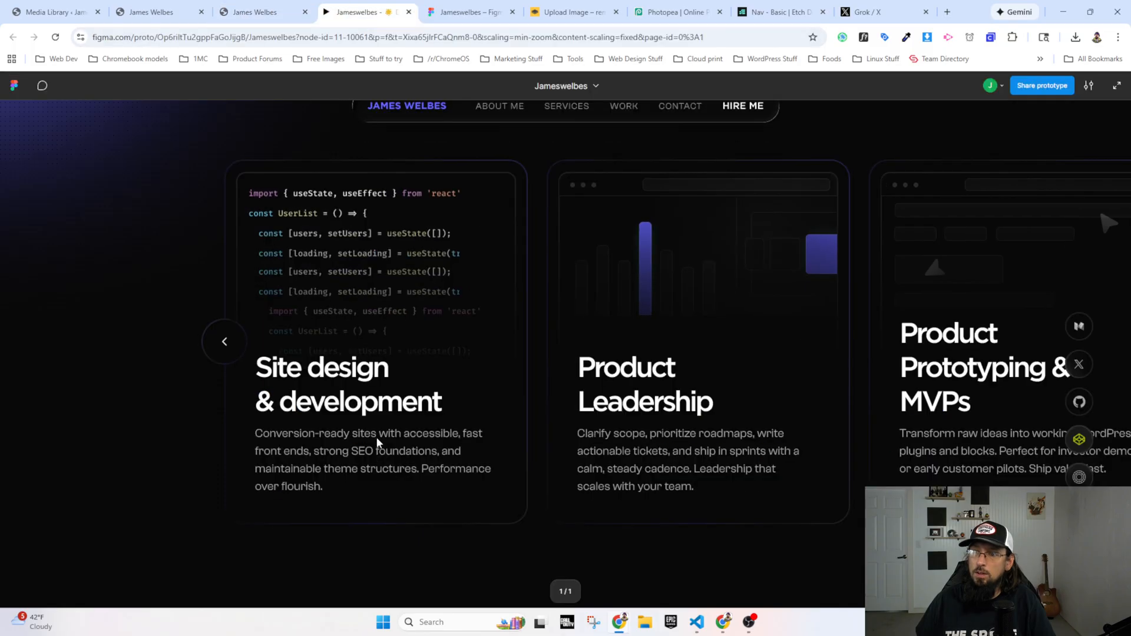
{"action": "left_click", "coordinate": [469, 12]}
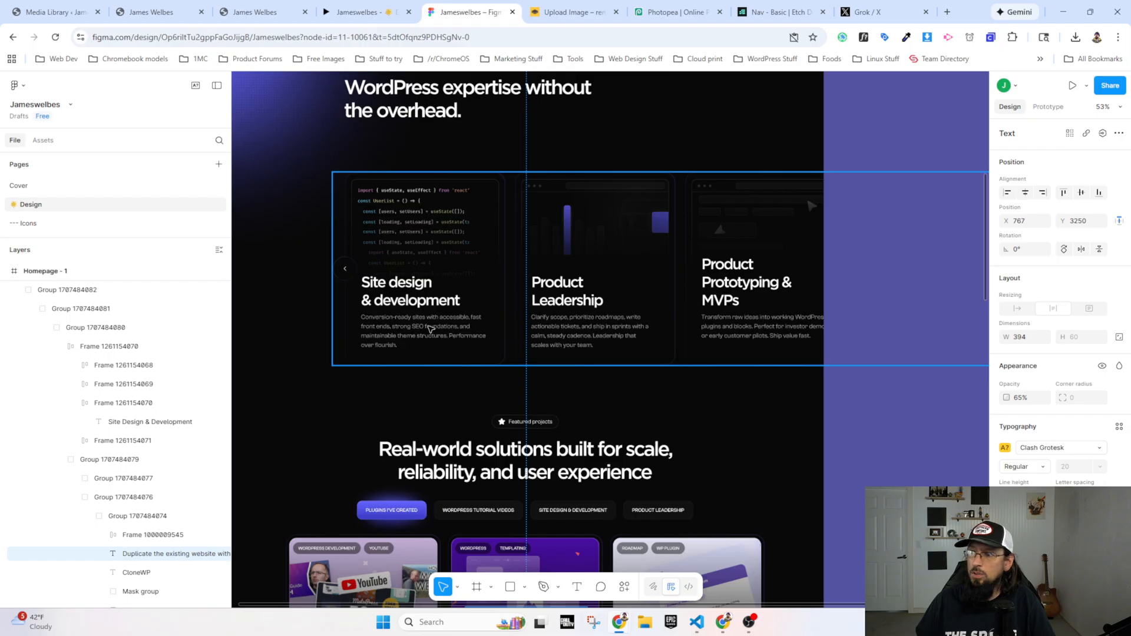
Step: Search the web for "clash grotesk font" in a new browser tab and open the Clash Grotesk page on Fontshare
{"action": "left_click", "coordinate": [946, 11]}
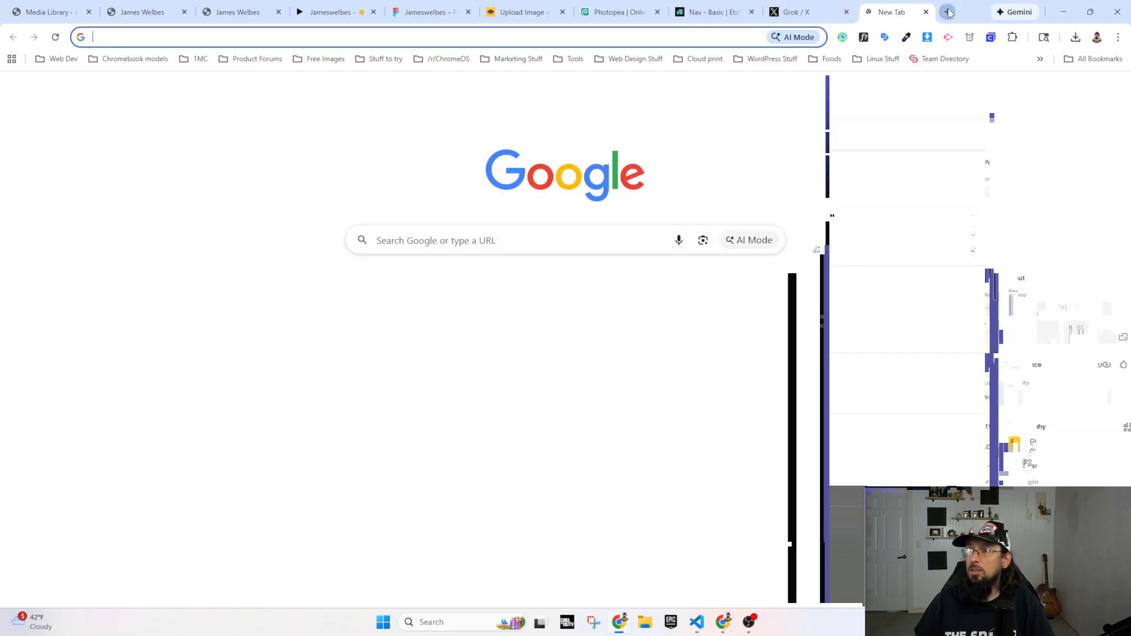
{"action": "type", "text": "clash hg"}
{"action": "key", "text": "BackSpace"}
{"action": "key", "text": "BackSpace"}
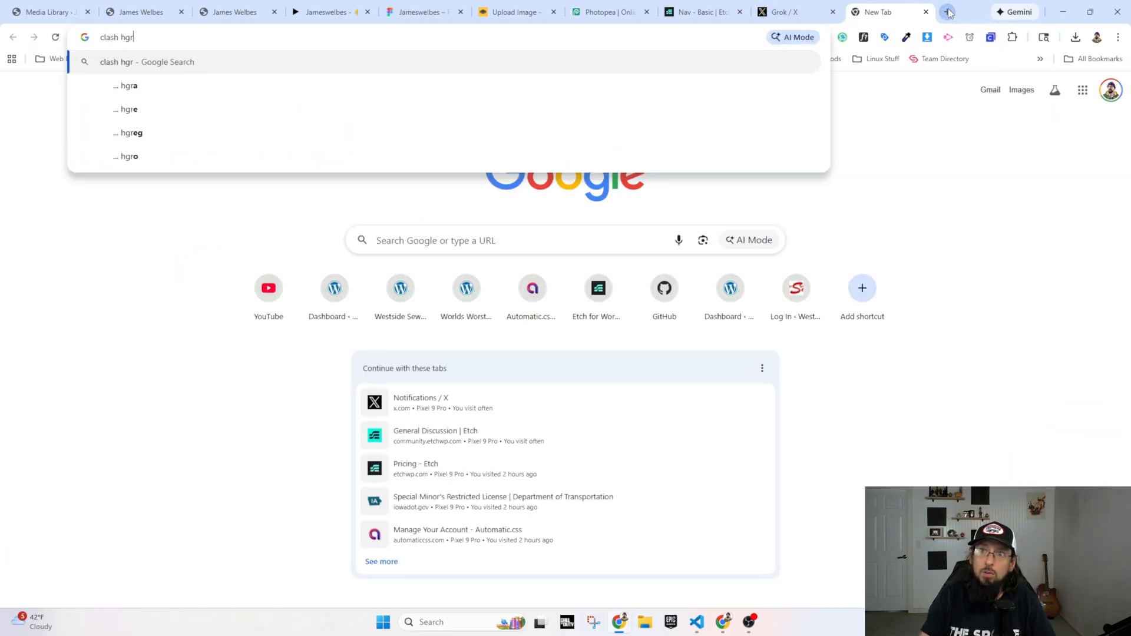
{"action": "type", "text": "grotesk font"}
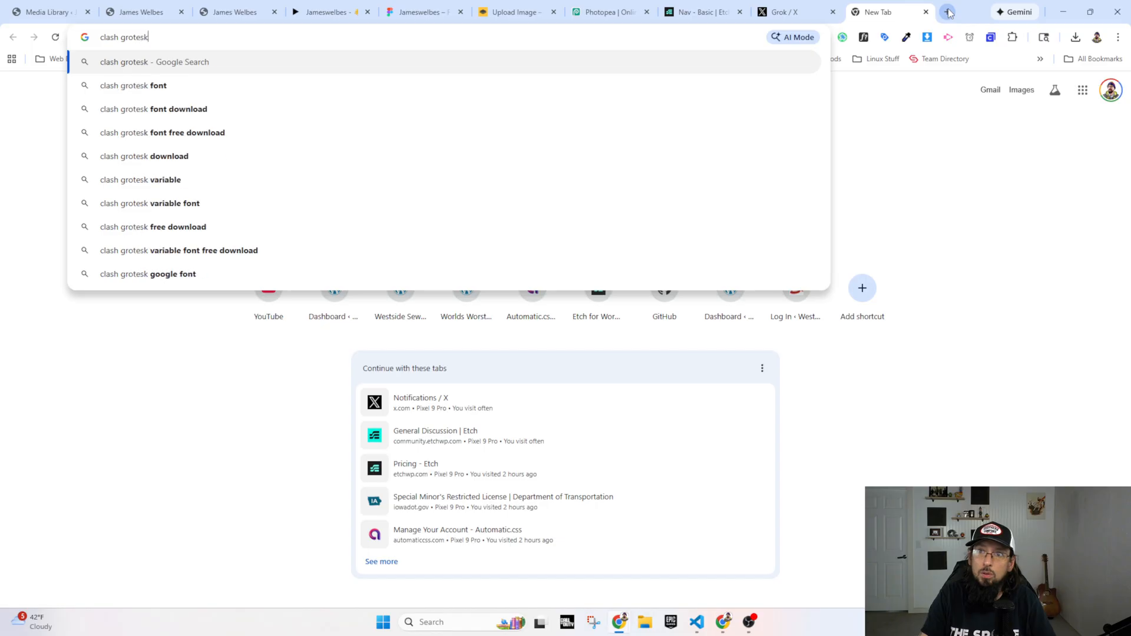
{"action": "key", "text": "Return"}
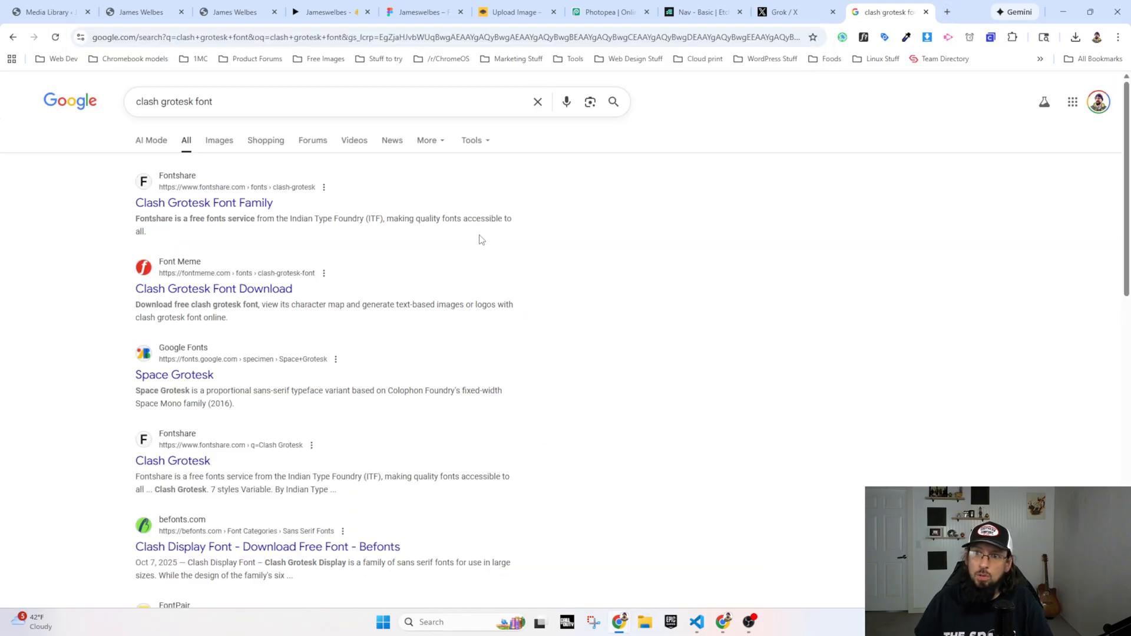
{"action": "left_click", "coordinate": [212, 206]}
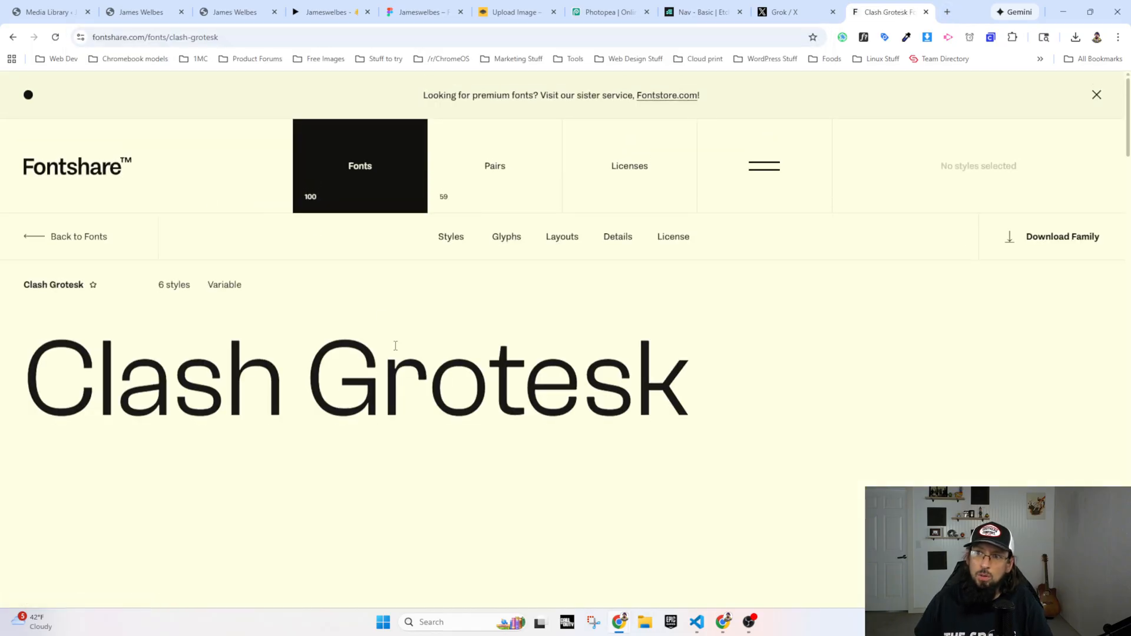
Step: Download the Clash Grotesk family from Fontshare and save it as ClashGrotesk_Complete in Downloads
{"action": "left_click", "coordinate": [1052, 236]}
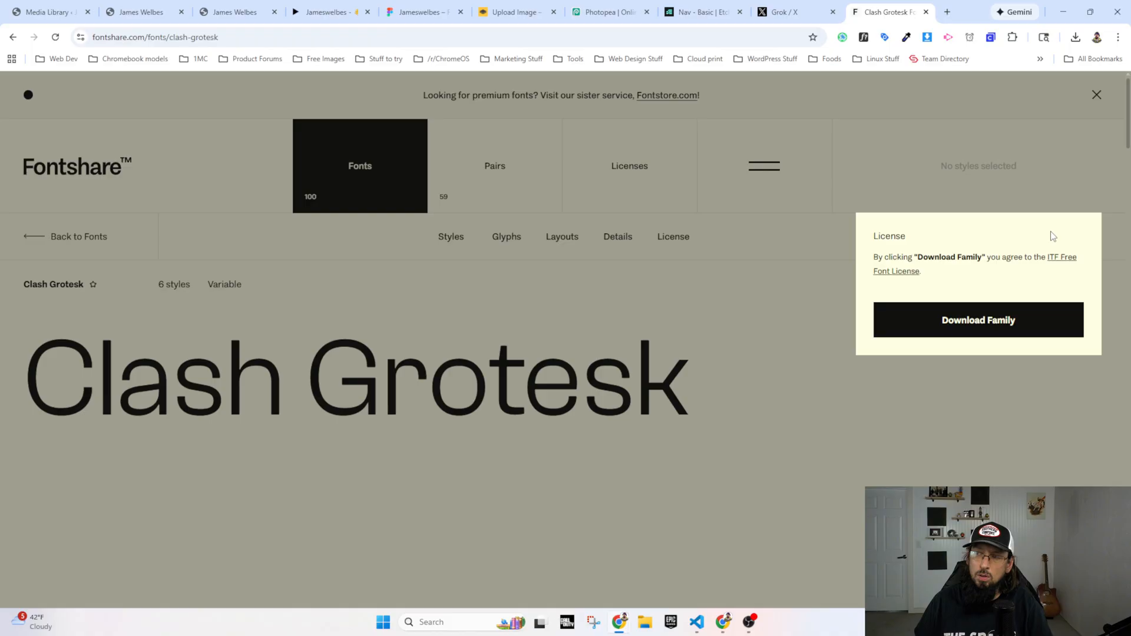
{"action": "left_click", "coordinate": [968, 325]}
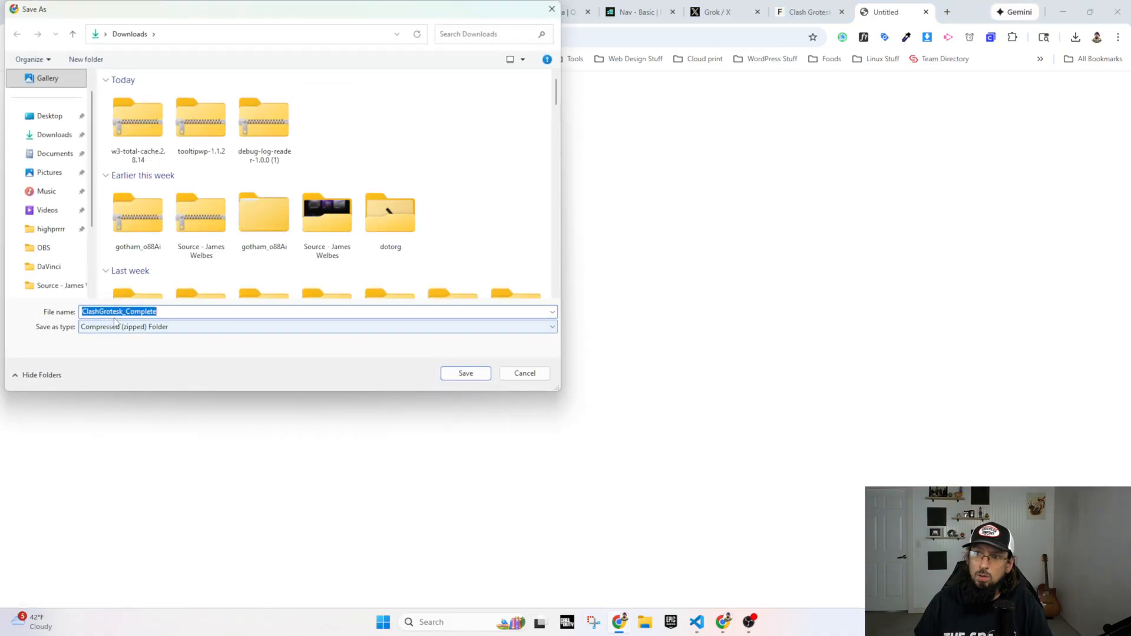
{"action": "left_click", "coordinate": [466, 374]}
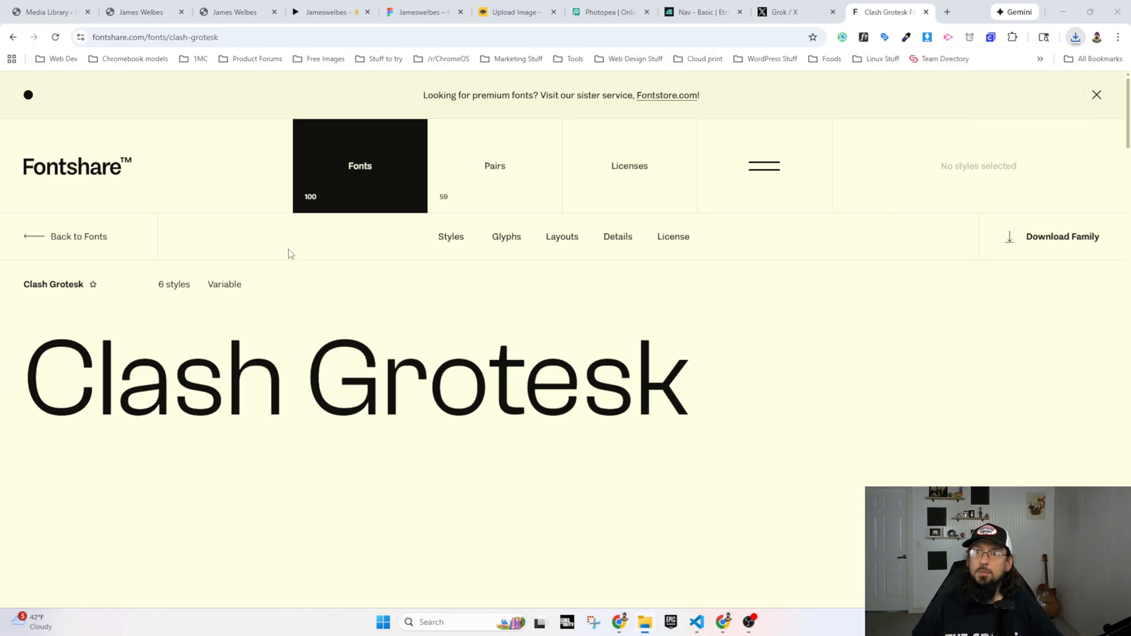
Step: In the WordPress admin, open the site editor's typography styles and bring up the font upload area
{"action": "left_click", "coordinate": [47, 12]}
{"action": "mouse_move", "coordinate": [41, 284]}
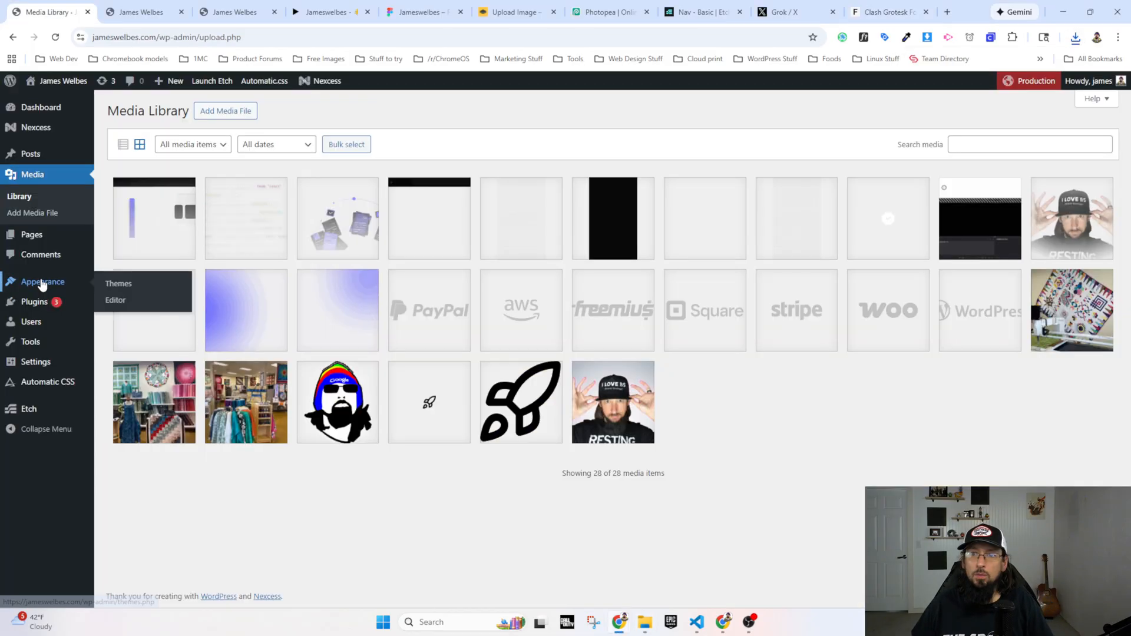
{"action": "left_click", "coordinate": [133, 300]}
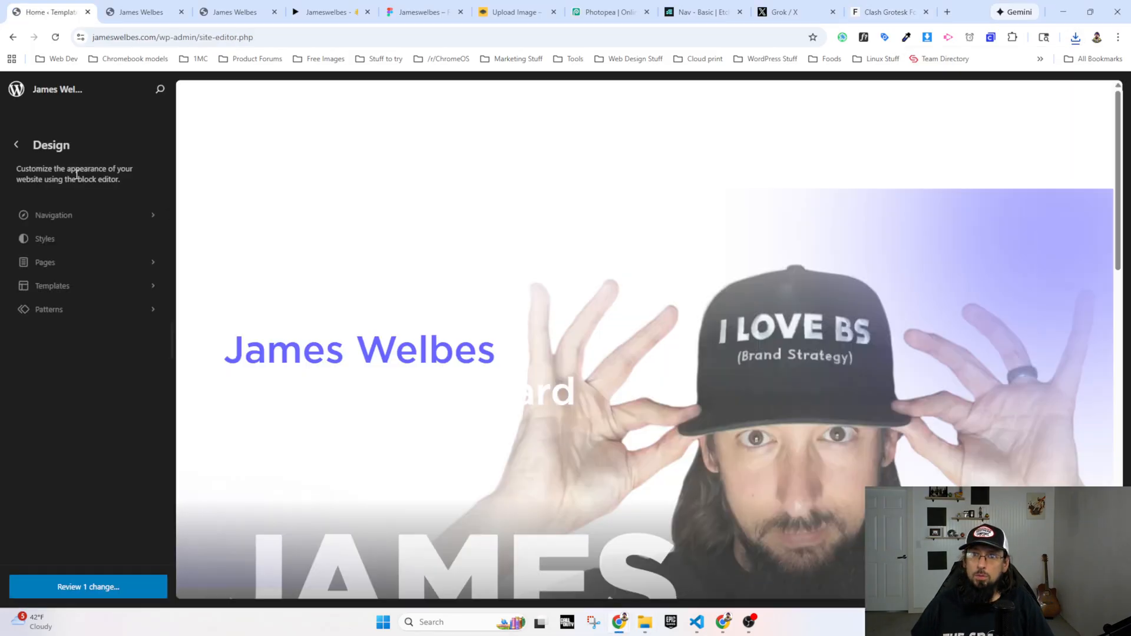
{"action": "left_click", "coordinate": [53, 238]}
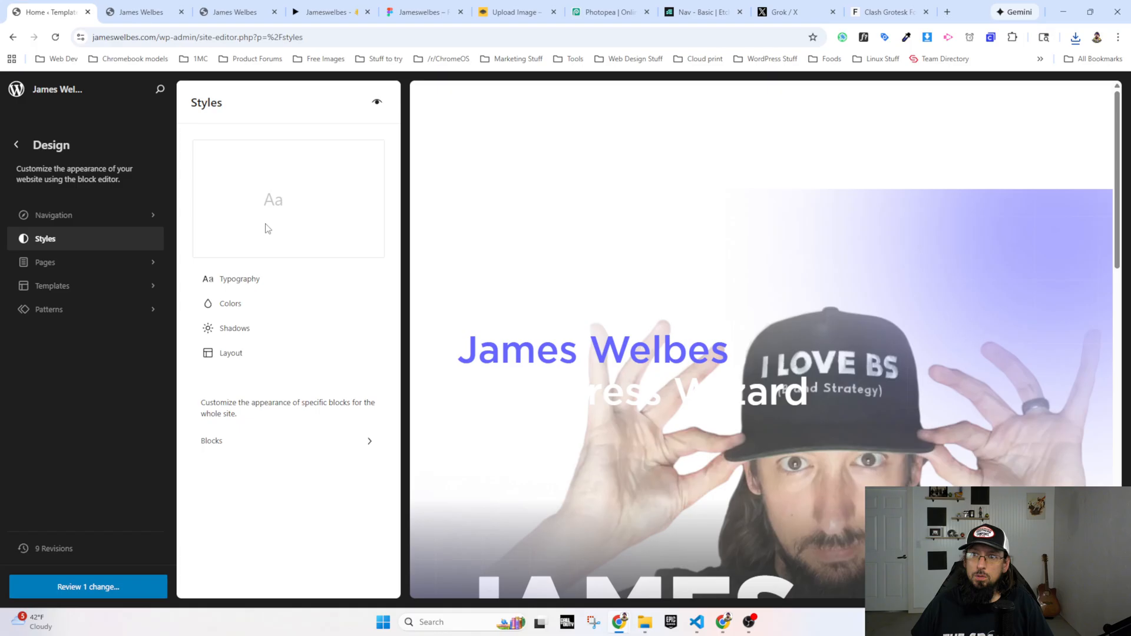
{"action": "left_click", "coordinate": [236, 279]}
{"action": "left_click", "coordinate": [376, 212]}
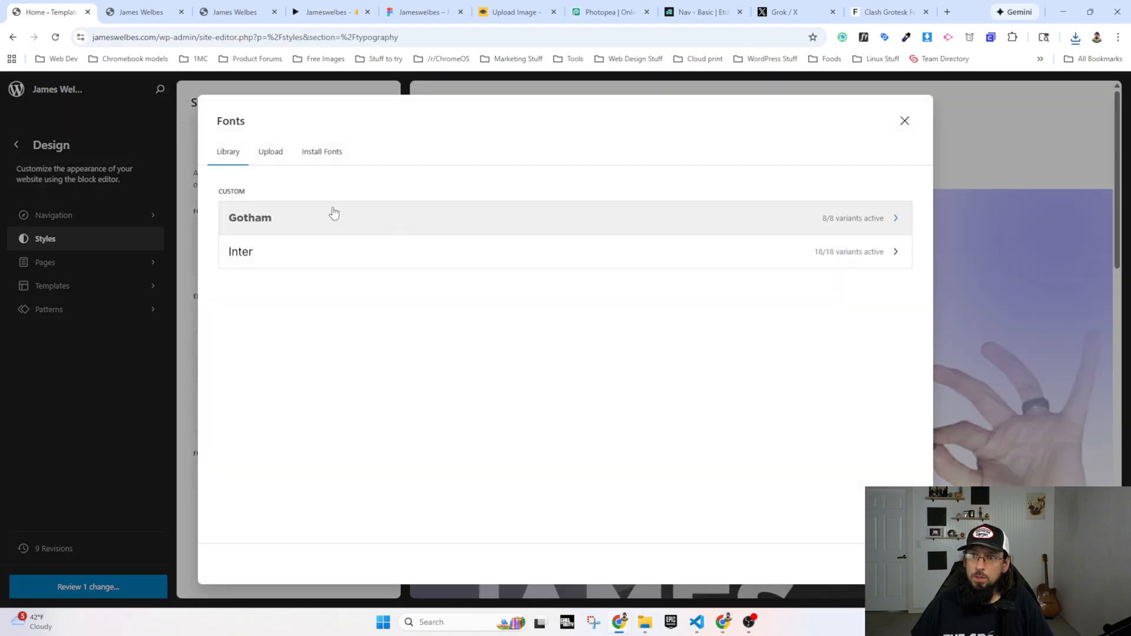
{"action": "left_click", "coordinate": [272, 151]}
Step: Upload the Clash Grotesk Variable font file to the site and close the font manager
{"action": "key", "text": "alt+Tab"}
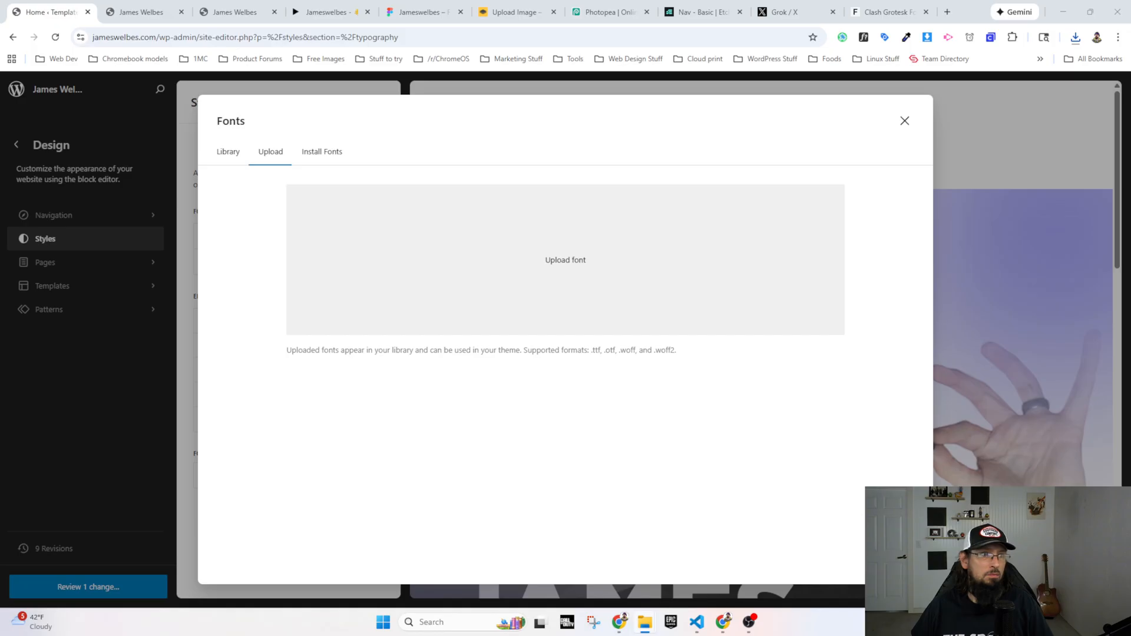
{"action": "left_click_drag", "start_coordinate": [90, 318], "coordinate": [429, 280]}
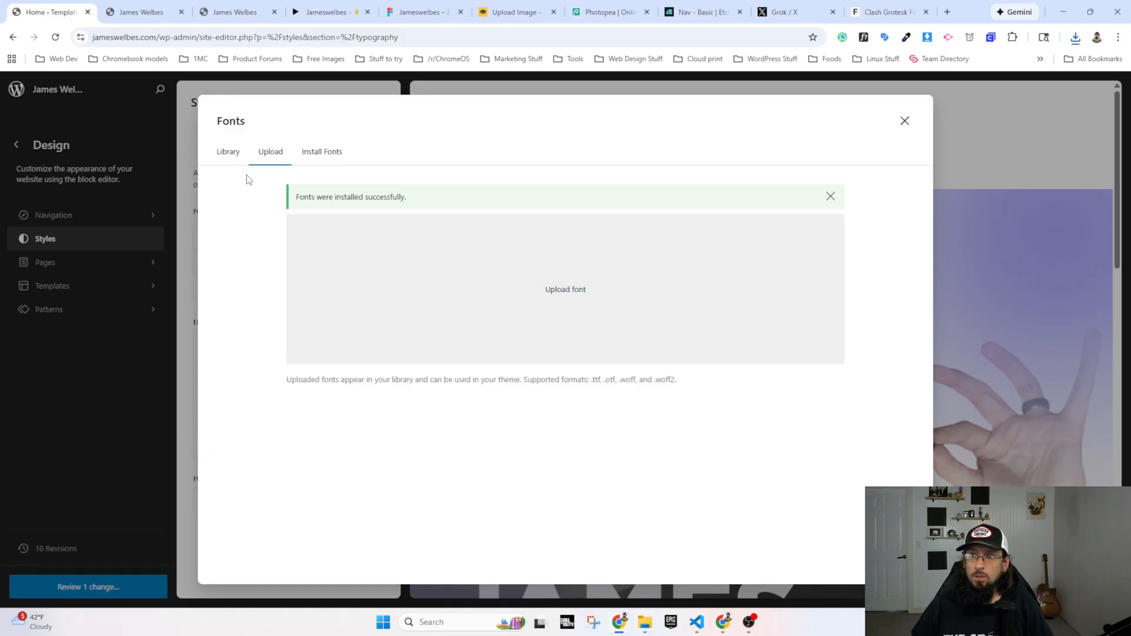
{"action": "left_click", "coordinate": [904, 124]}
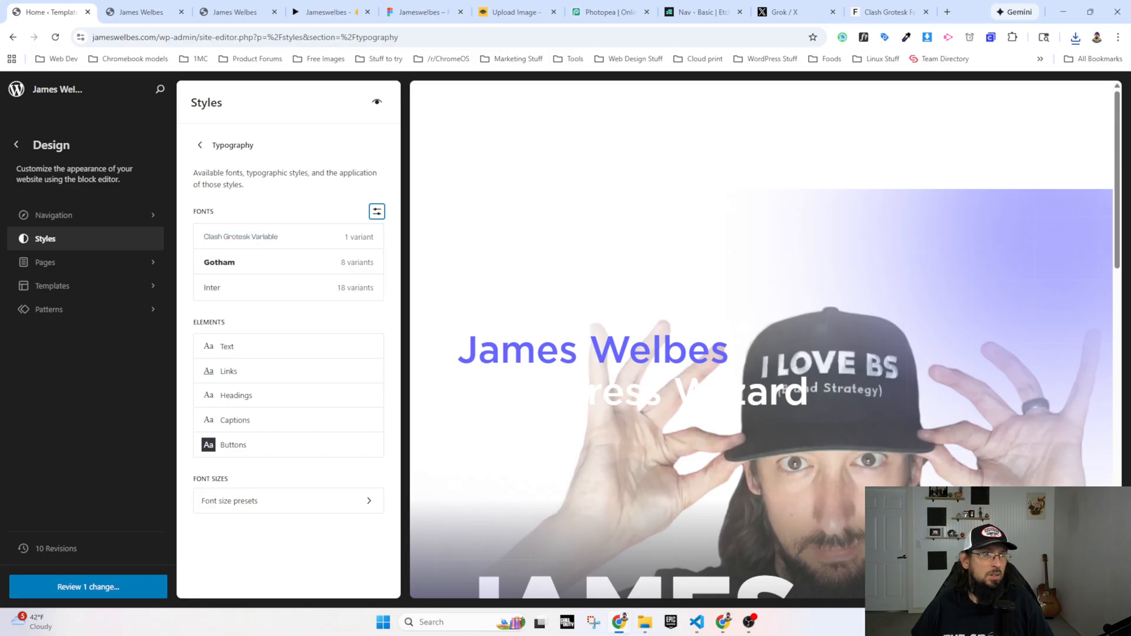
Step: Upload the static Clash Grotesk font files to the site and check the font library for the family
{"action": "key", "text": "alt+Tab"}
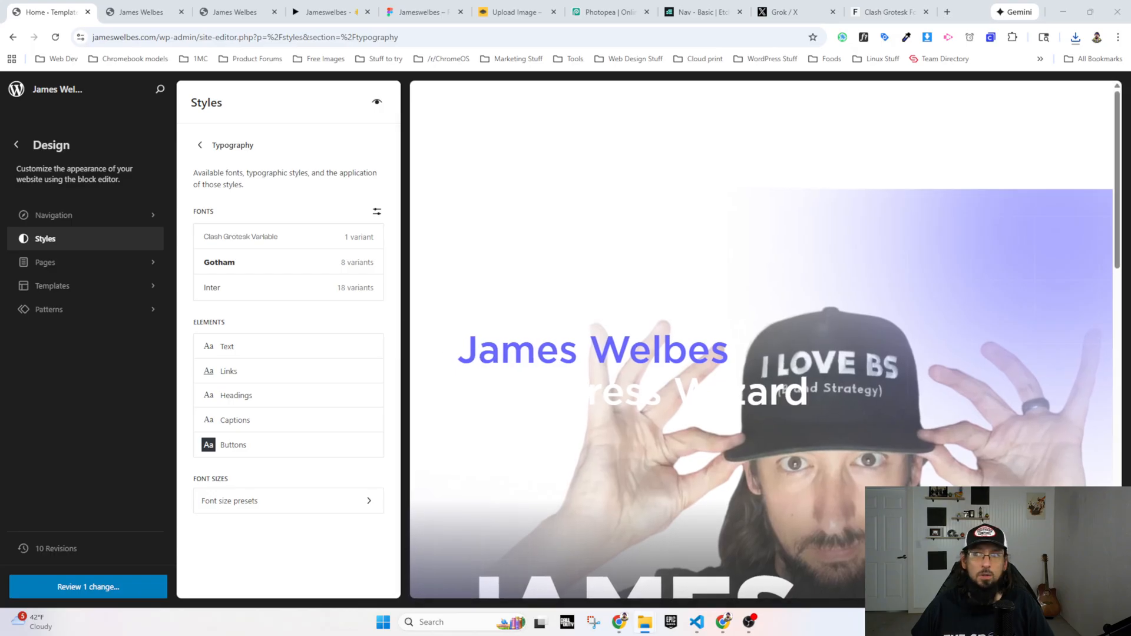
{"action": "left_click_drag", "start_coordinate": [0, 264], "coordinate": [0, 262]}
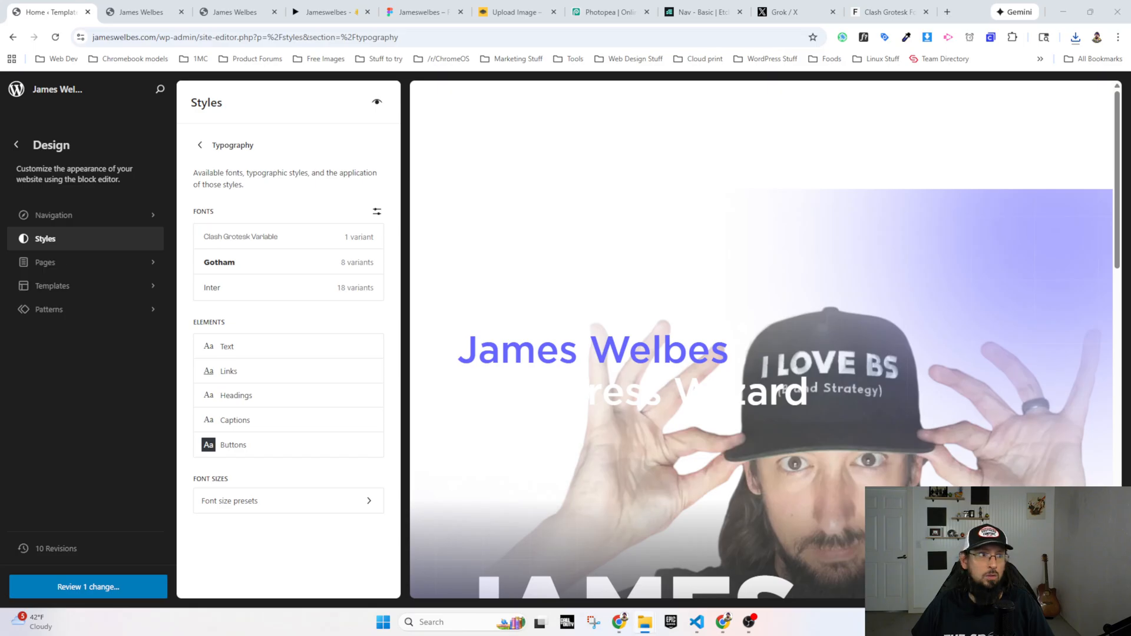
{"action": "left_click", "coordinate": [376, 211]}
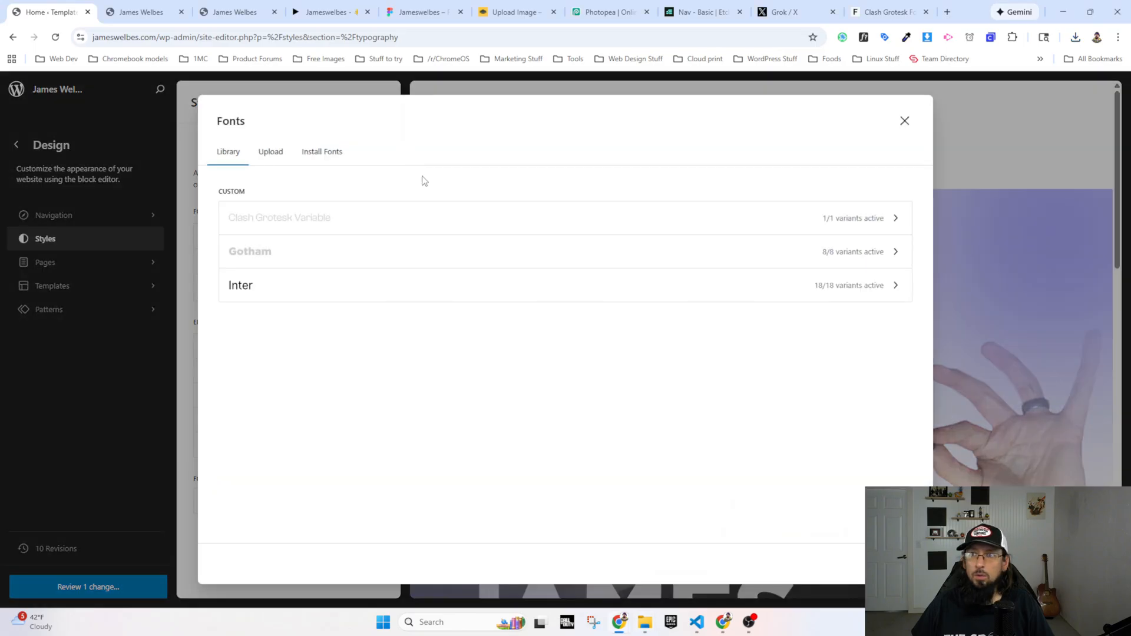
{"action": "left_click", "coordinate": [279, 153]}
{"action": "left_click_drag", "start_coordinate": [0, 264], "coordinate": [481, 292]}
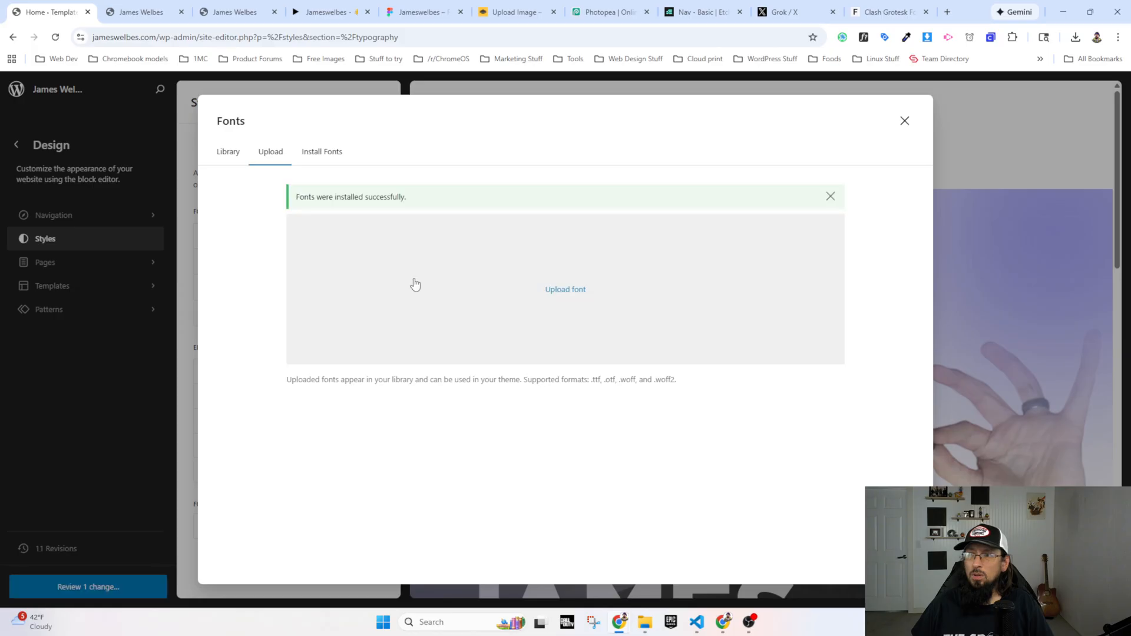
{"action": "left_click", "coordinate": [232, 154]}
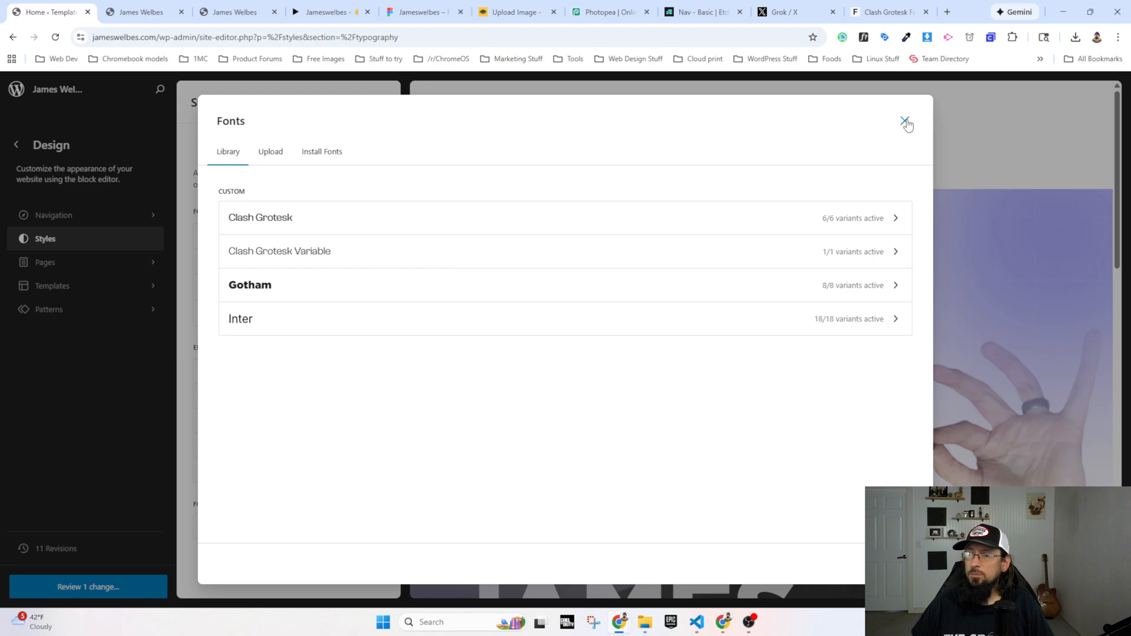
Step: Save the pending site editor changes and return to the WordPress dashboard
{"action": "left_click", "coordinate": [76, 586]}
{"action": "left_click", "coordinate": [644, 406]}
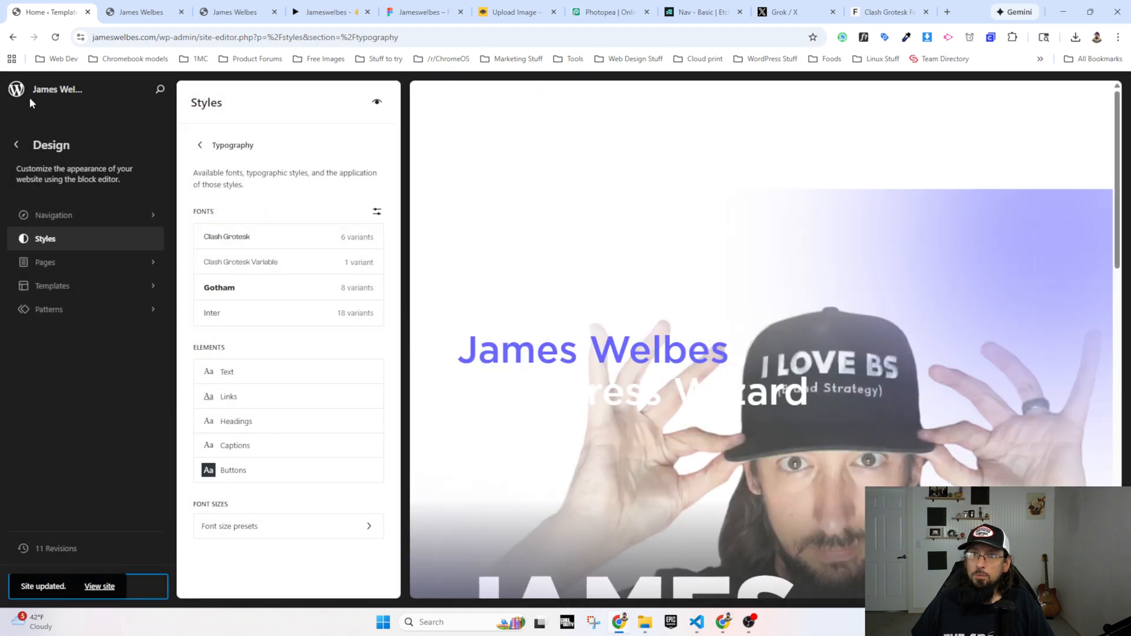
{"action": "left_click", "coordinate": [16, 90]}
Step: Return to the Etch builder and open the custom font options in Automatic.css's typography settings
{"action": "left_click", "coordinate": [255, 14]}
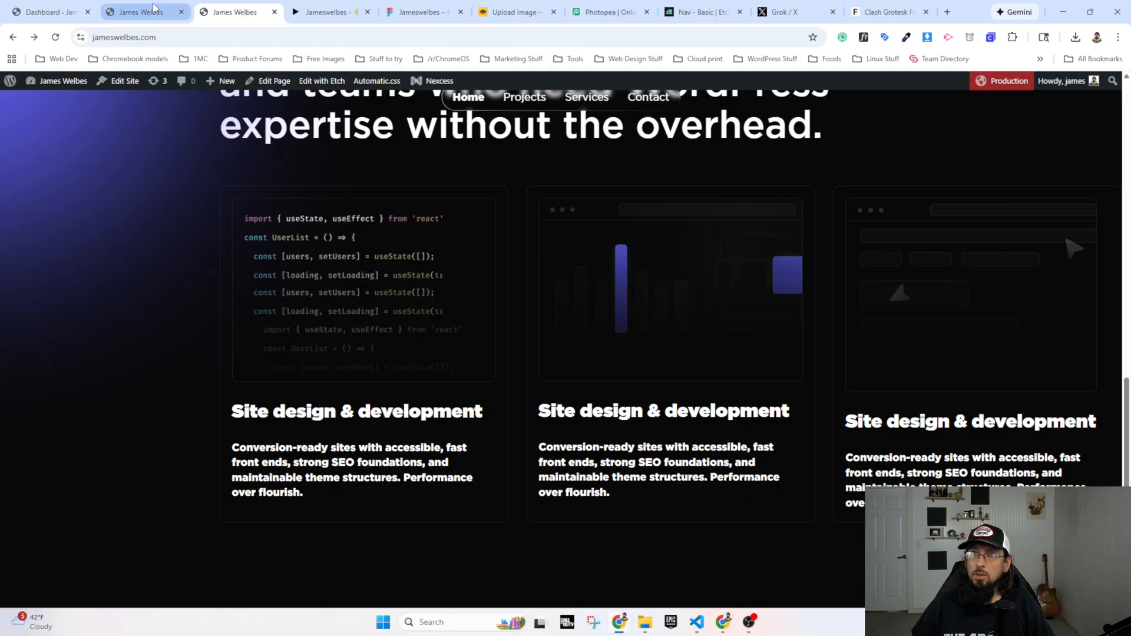
{"action": "left_click", "coordinate": [135, 11]}
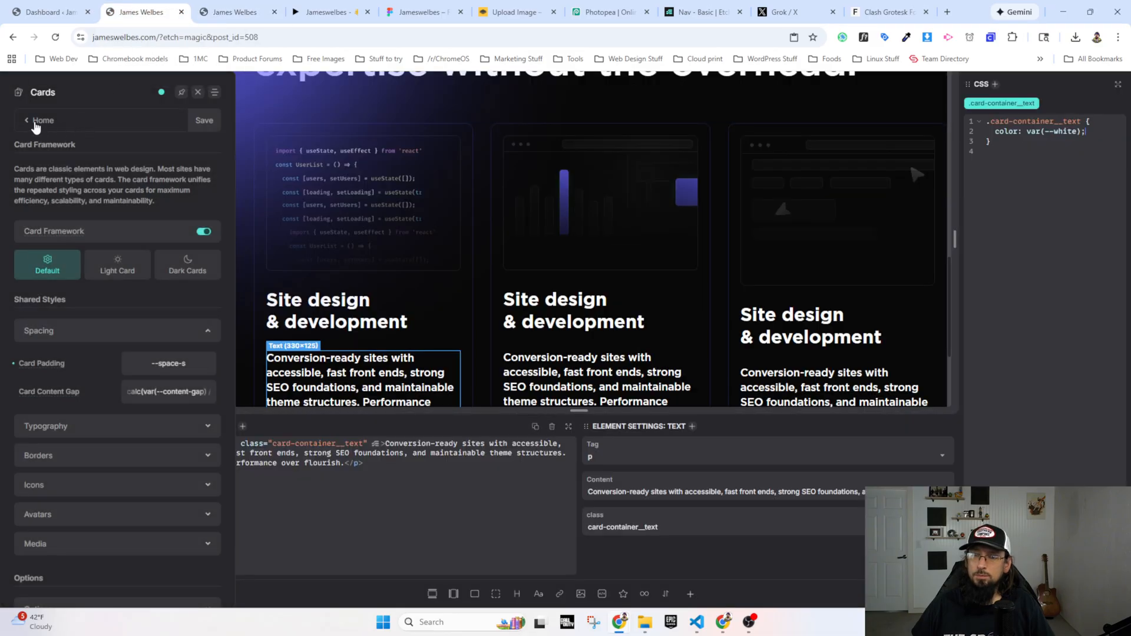
{"action": "left_click", "coordinate": [36, 121]}
{"action": "left_click", "coordinate": [41, 235]}
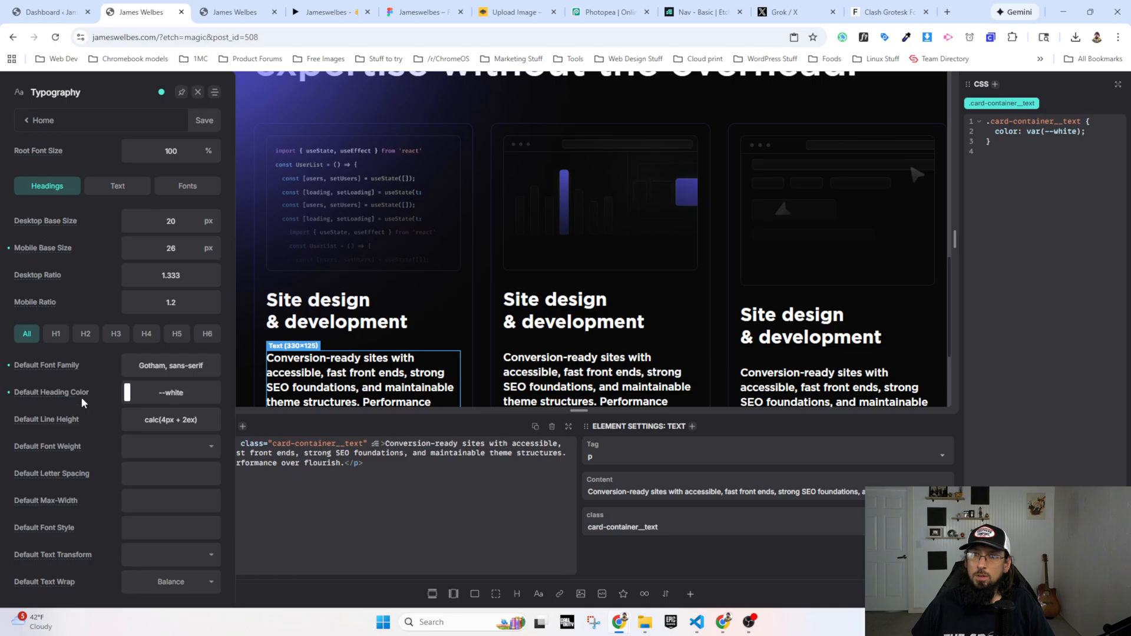
{"action": "left_click", "coordinate": [101, 186]}
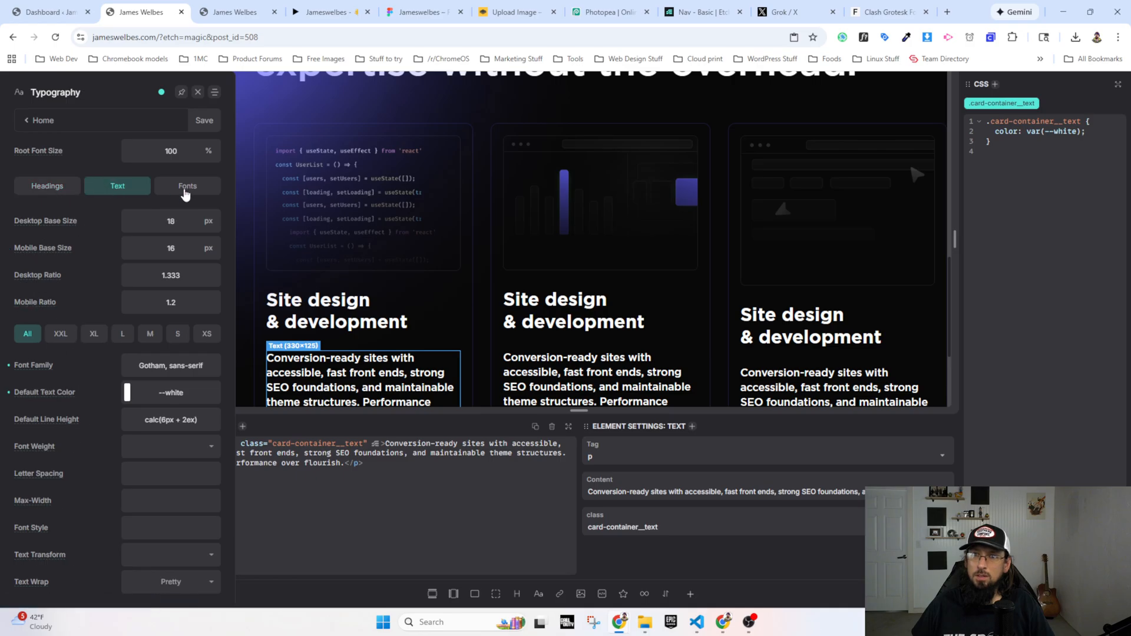
{"action": "left_click", "coordinate": [186, 188]}
{"action": "left_click", "coordinate": [102, 273]}
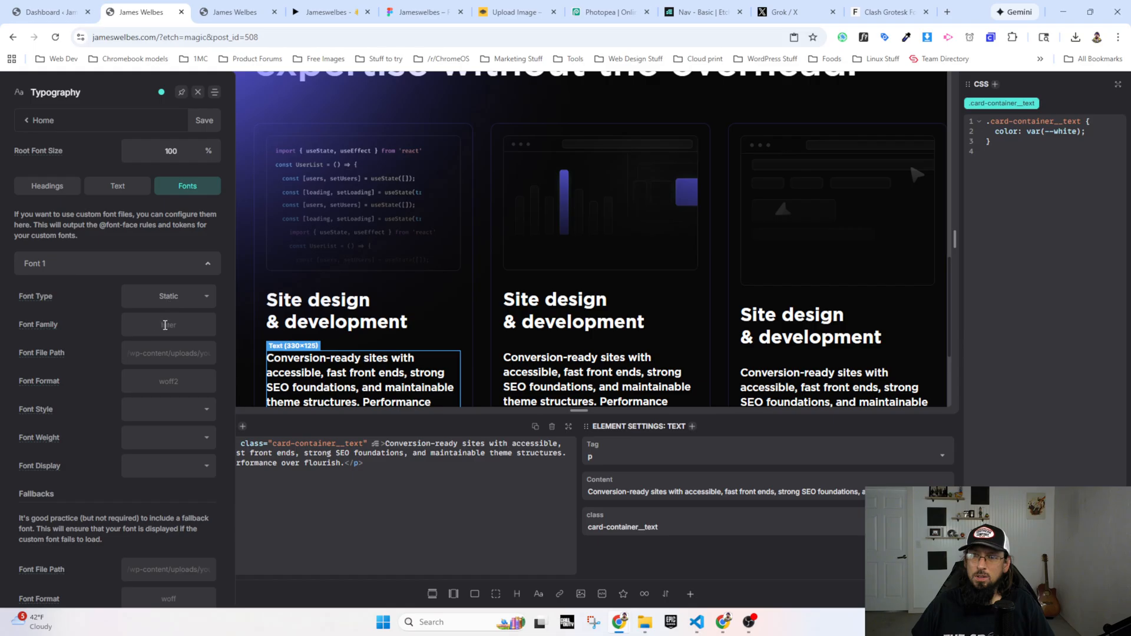
{"action": "type", "text": "G"}
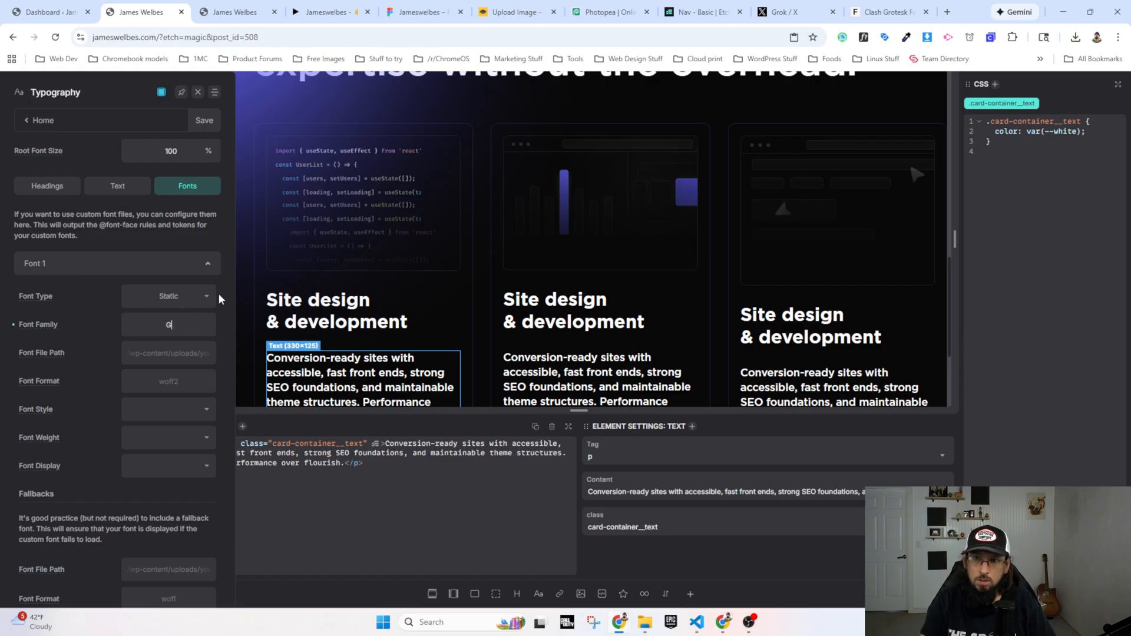
{"action": "type", "text": "otham"}
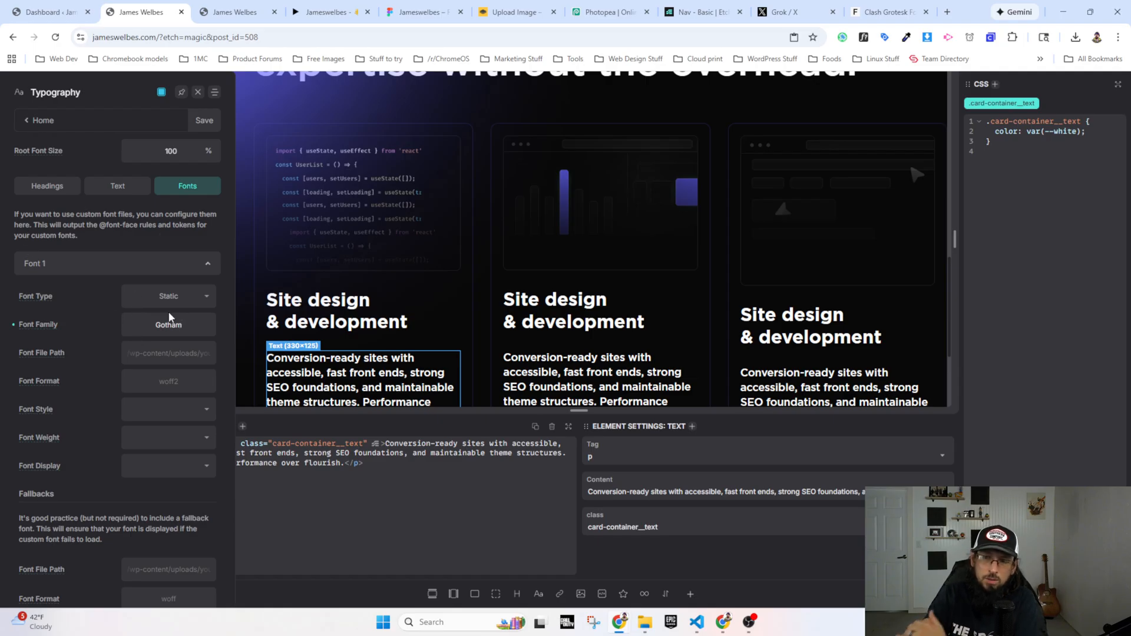
{"action": "left_click_drag", "start_coordinate": [184, 324], "coordinate": [142, 324]}
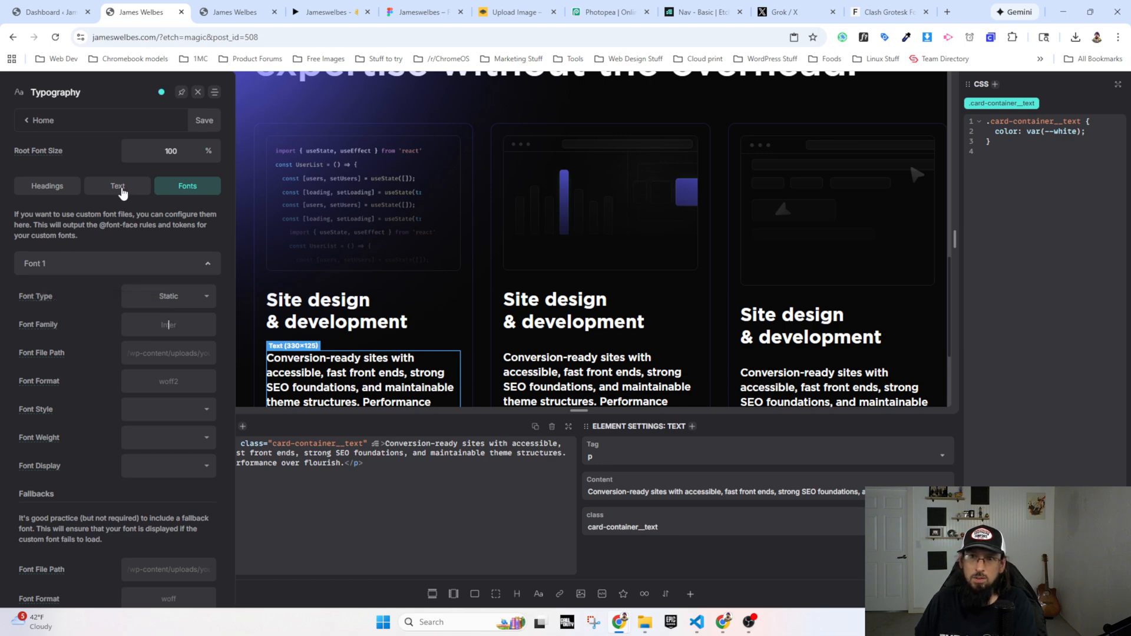
Step: Examine the typography text defaults and the Font 1 custom font options, including font display, weight and fallbacks
{"action": "left_click", "coordinate": [120, 187]}
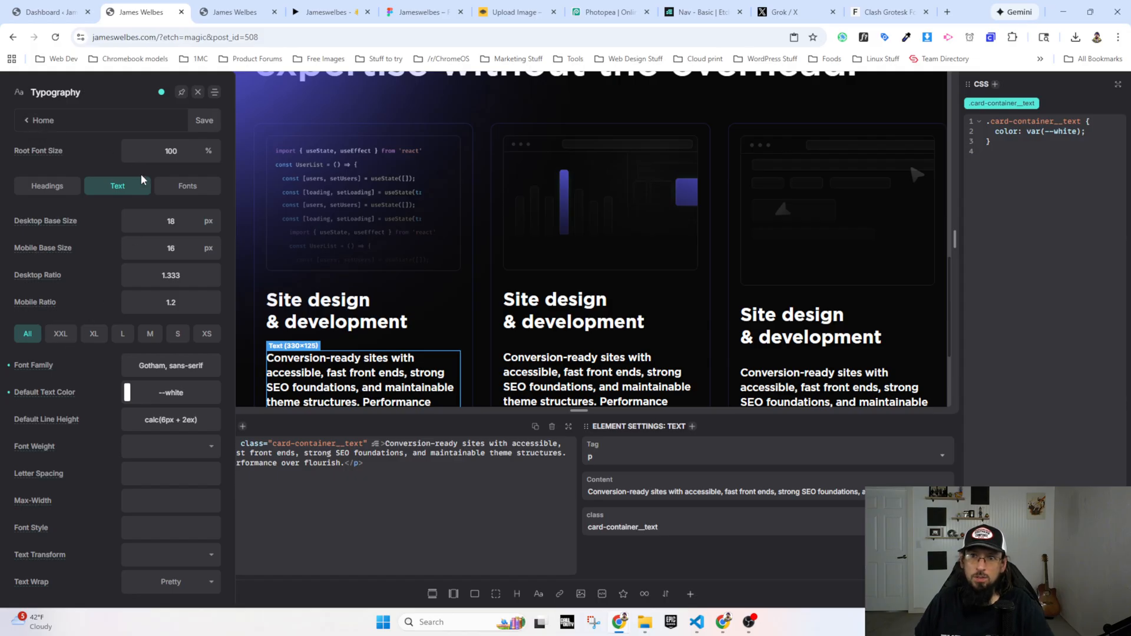
{"action": "left_click", "coordinate": [176, 186]}
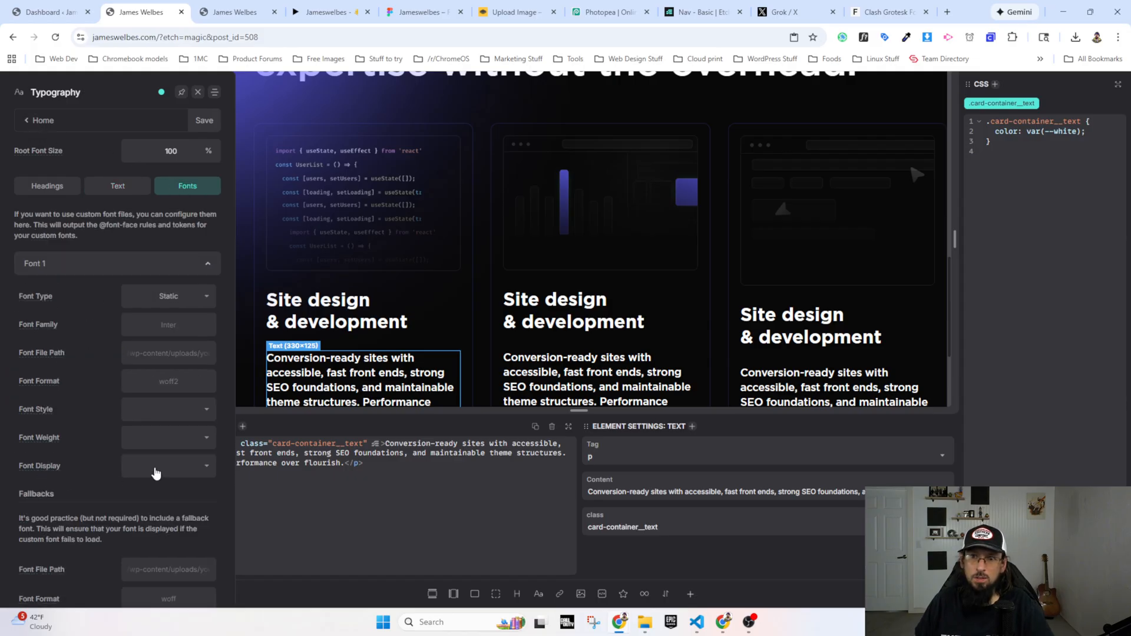
{"action": "left_click", "coordinate": [156, 472]}
{"action": "left_click", "coordinate": [155, 472]}
{"action": "left_click", "coordinate": [190, 449]}
{"action": "left_click", "coordinate": [190, 447]}
{"action": "scroll", "coordinate": [147, 424], "scroll_direction": "down", "scroll_amount": 3}
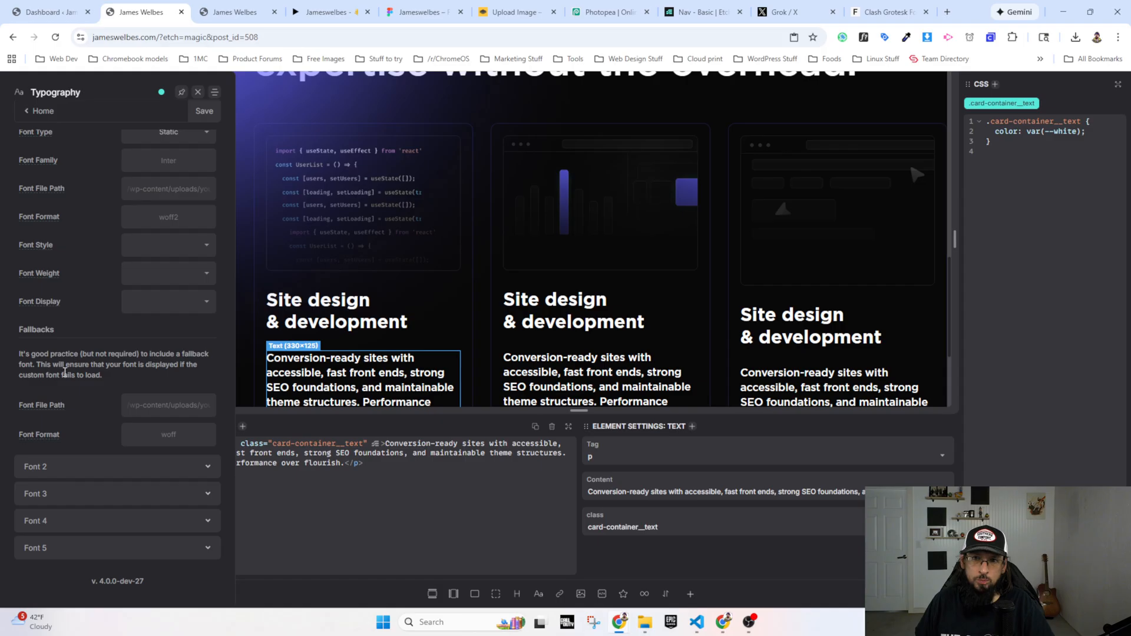
{"action": "scroll", "coordinate": [89, 383], "scroll_direction": "up", "scroll_amount": 1}
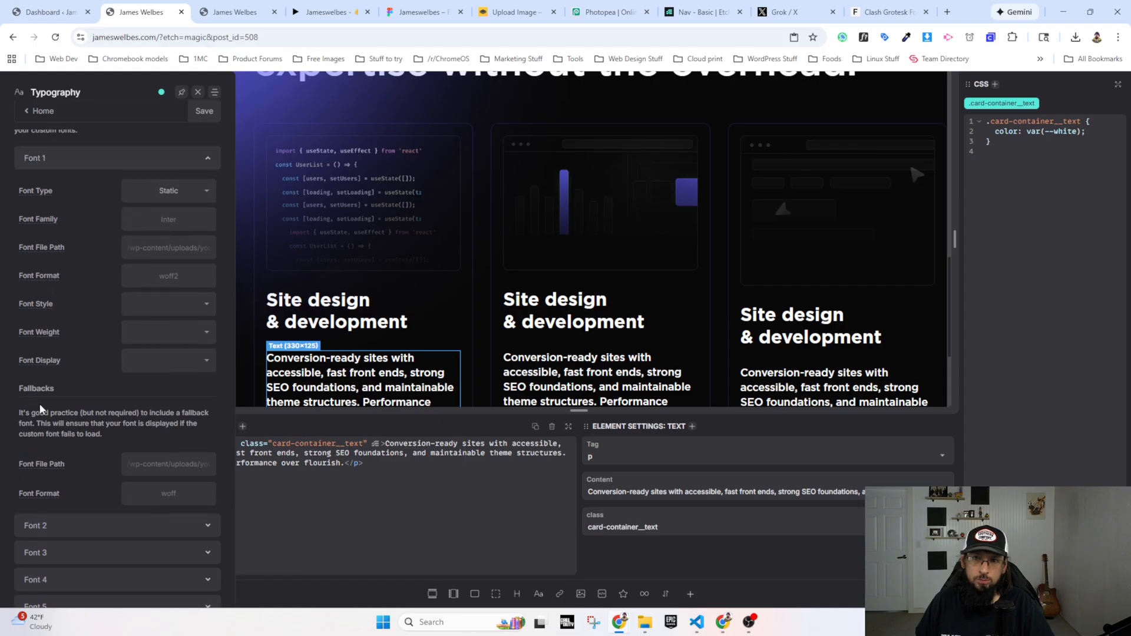
{"action": "scroll", "coordinate": [40, 408], "scroll_direction": "up", "scroll_amount": 2}
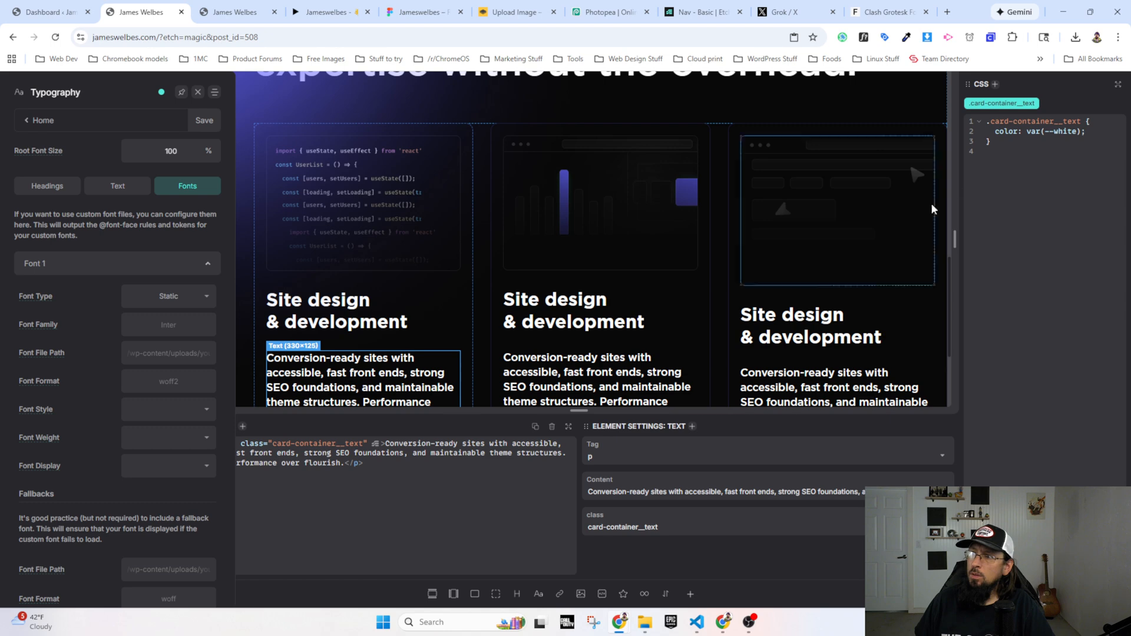
Step: Add font-family: 'Clash Grotesk', sans-serif; to the .card-container__text rule below the white color declaration
{"action": "left_click", "coordinate": [1040, 133]}
{"action": "key", "text": "End"}
{"action": "key", "text": "Return"}
{"action": "type", "text": "font-"}
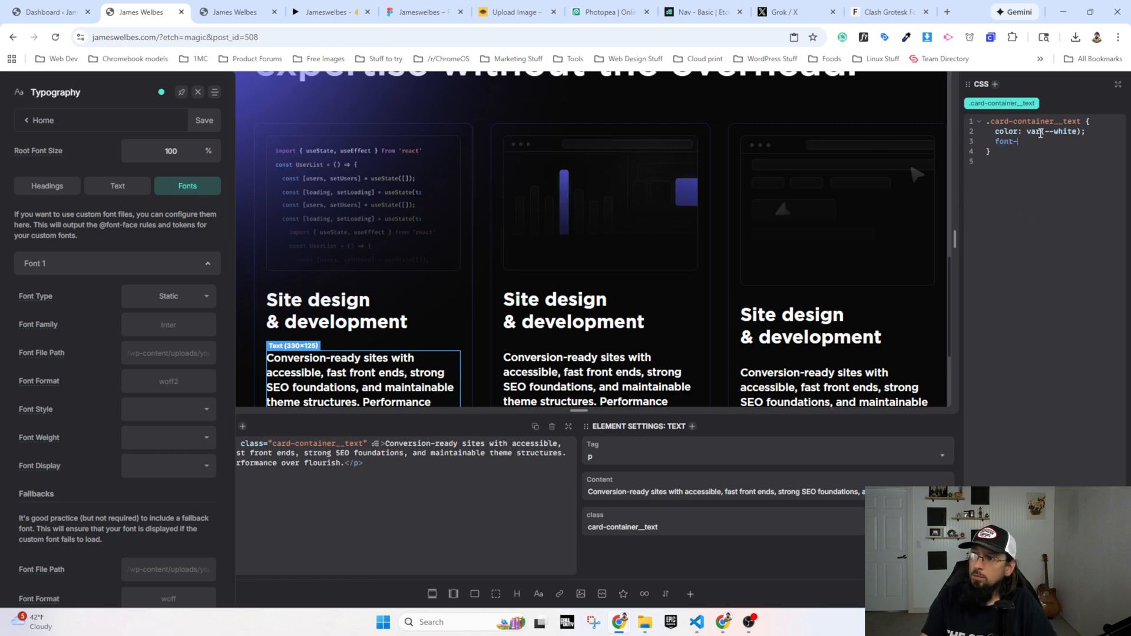
{"action": "type", "text": "family:"}
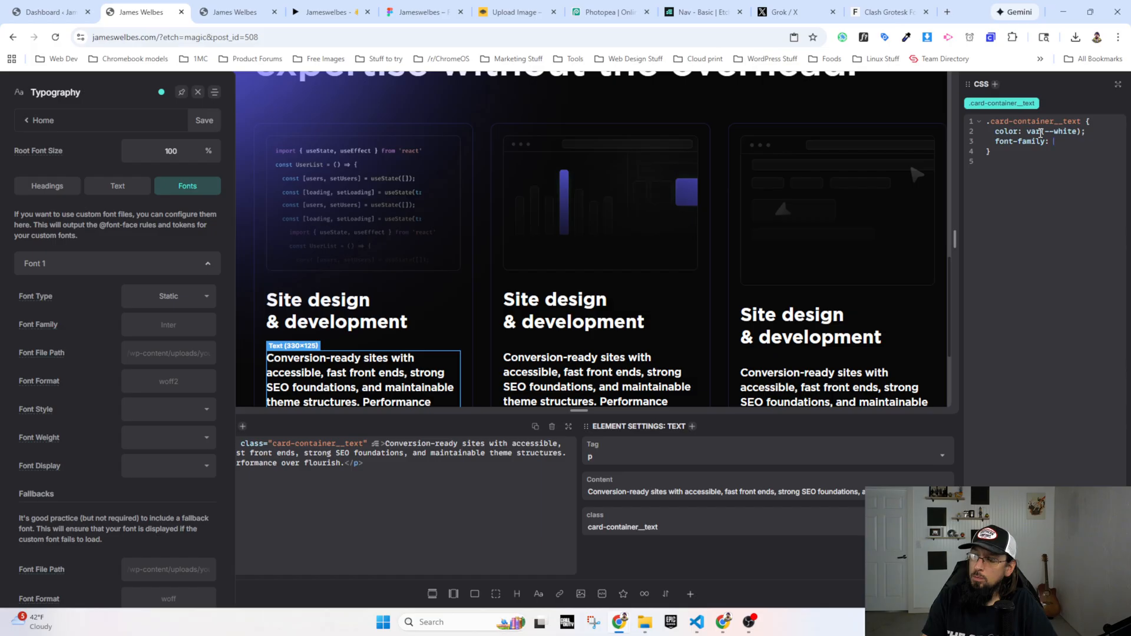
{"action": "type", "text": " '"}
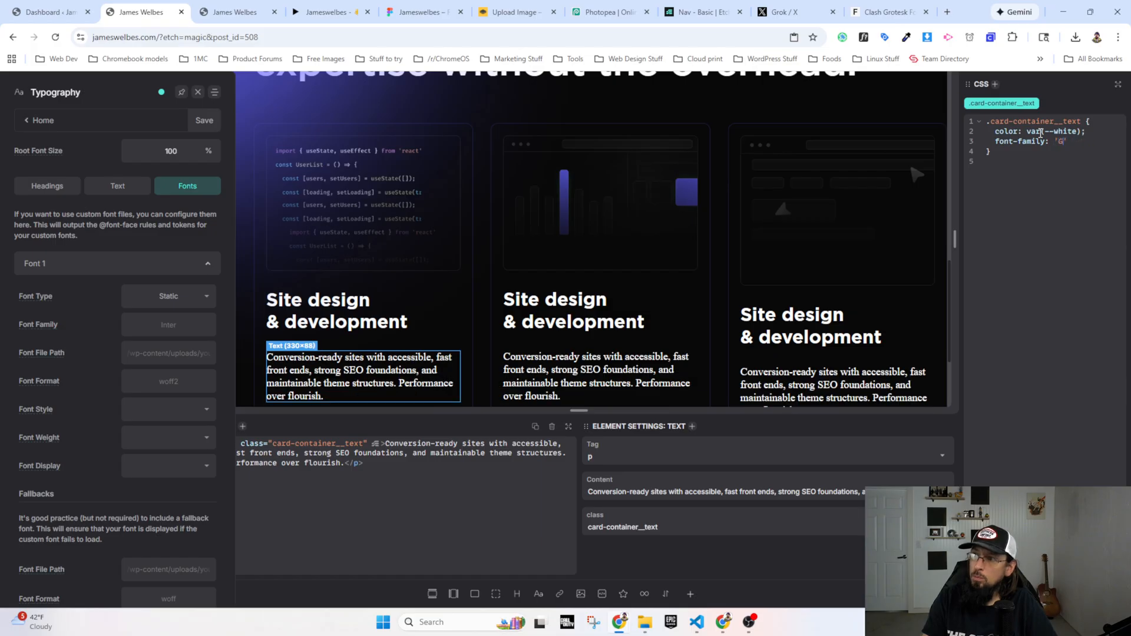
{"action": "type", "text": "Clash Grotesk', sans-serif;"}
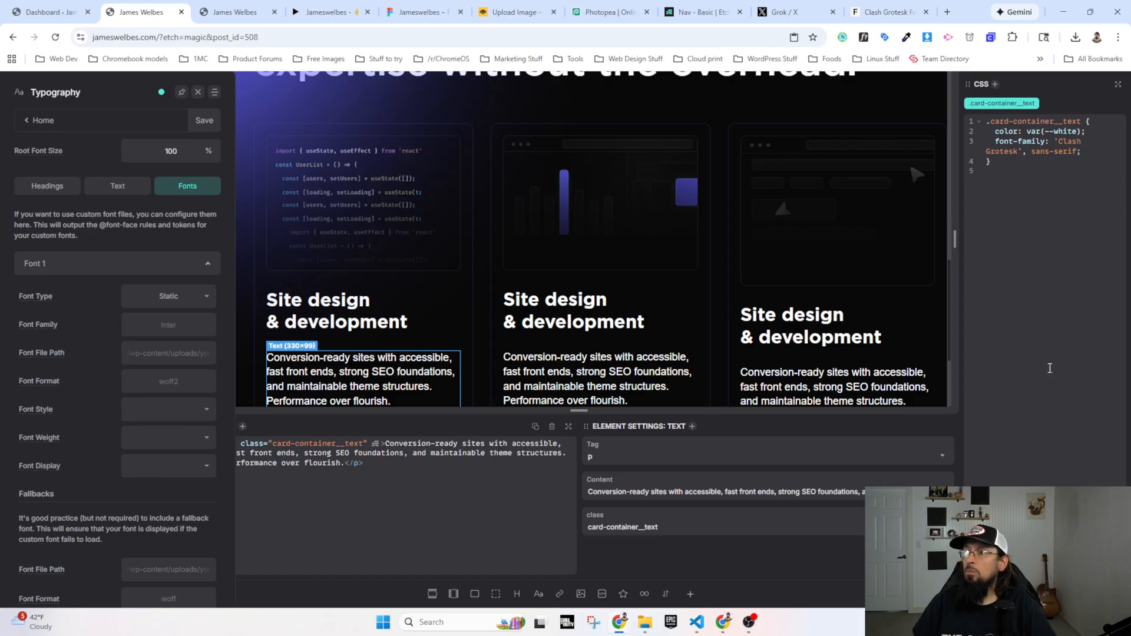
Step: Reload the live page and identify the font used in the first card's description with WhatFont
{"action": "left_click", "coordinate": [235, 11]}
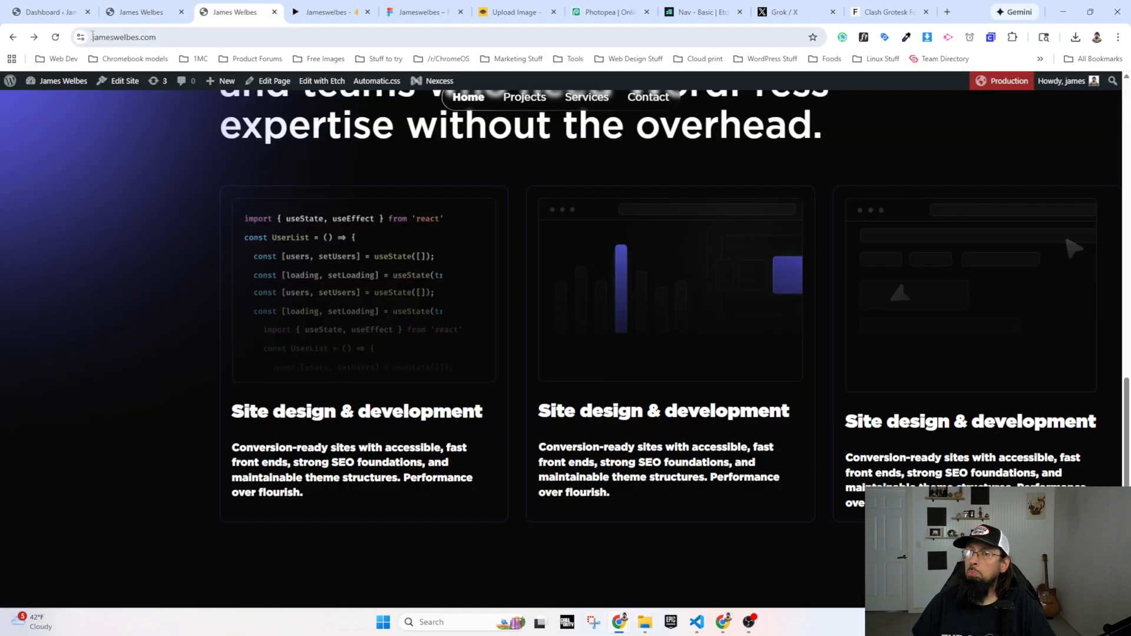
{"action": "left_click", "coordinate": [53, 39]}
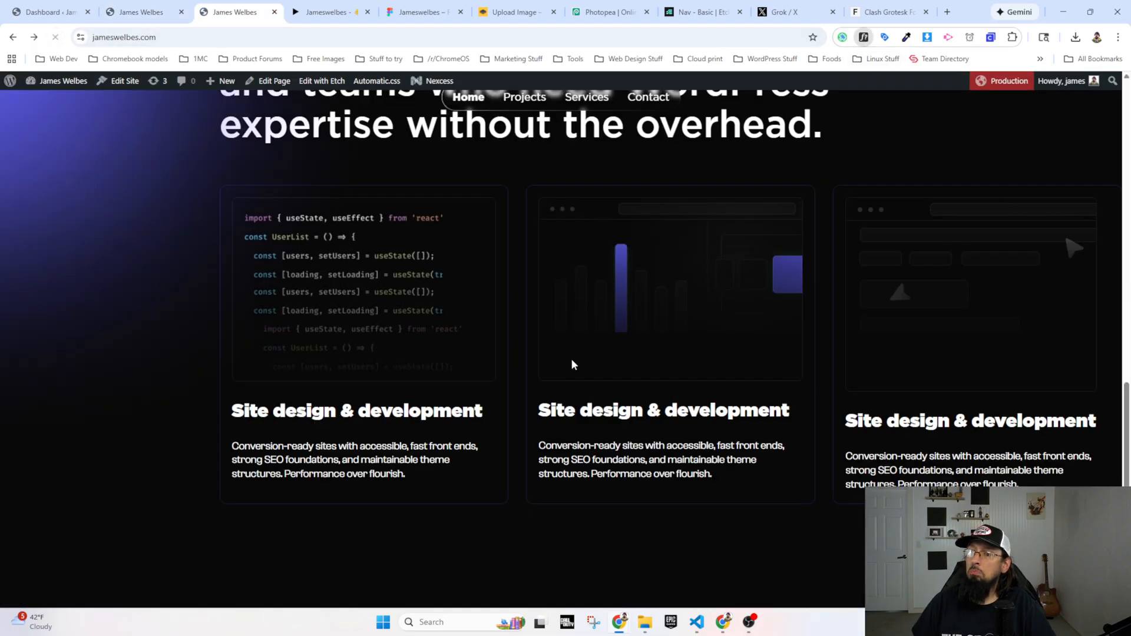
{"action": "left_click", "coordinate": [349, 469]}
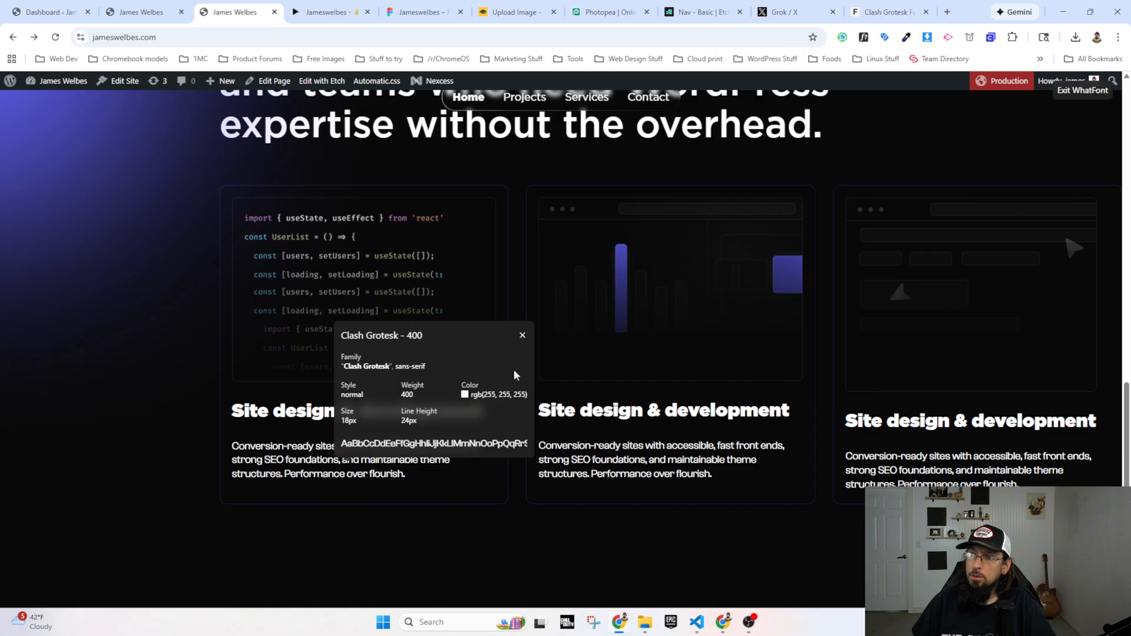
{"action": "left_click", "coordinate": [522, 335]}
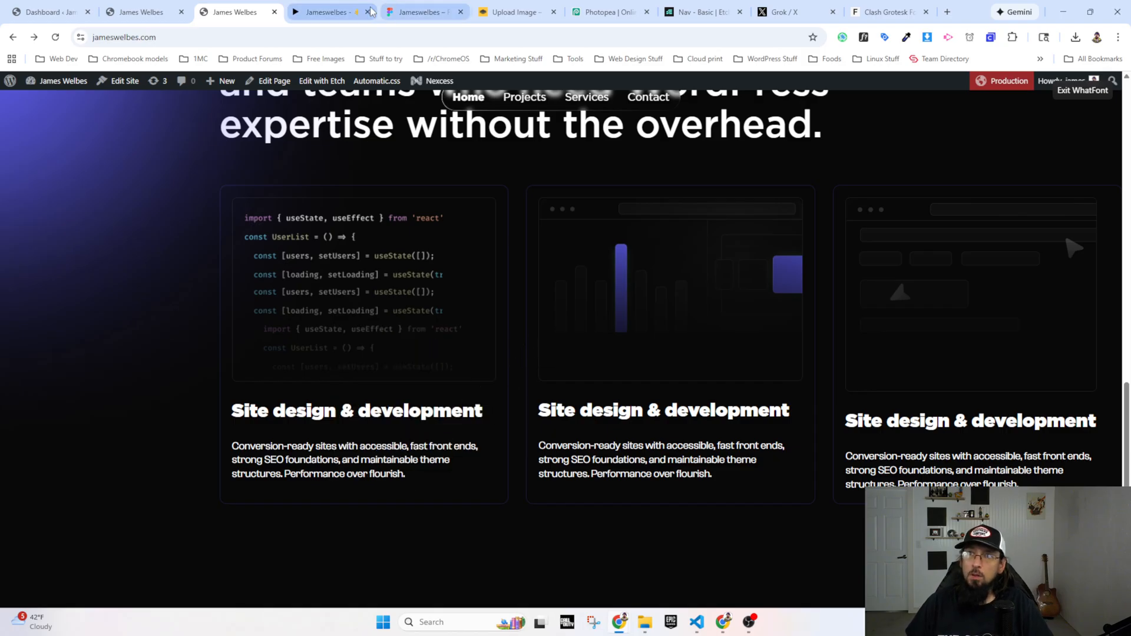
Step: Compare the card description text on the live page with the Figma prototype and the builder view
{"action": "left_click", "coordinate": [341, 11]}
{"action": "left_click", "coordinate": [224, 13]}
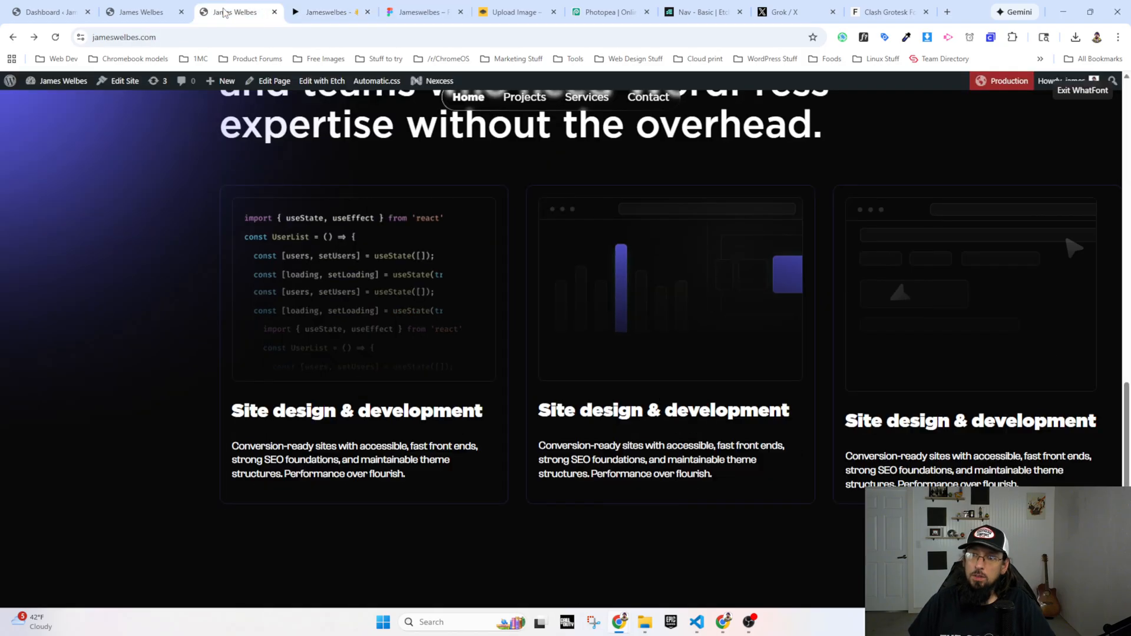
{"action": "left_click", "coordinate": [316, 14]}
{"action": "left_click", "coordinate": [223, 15]}
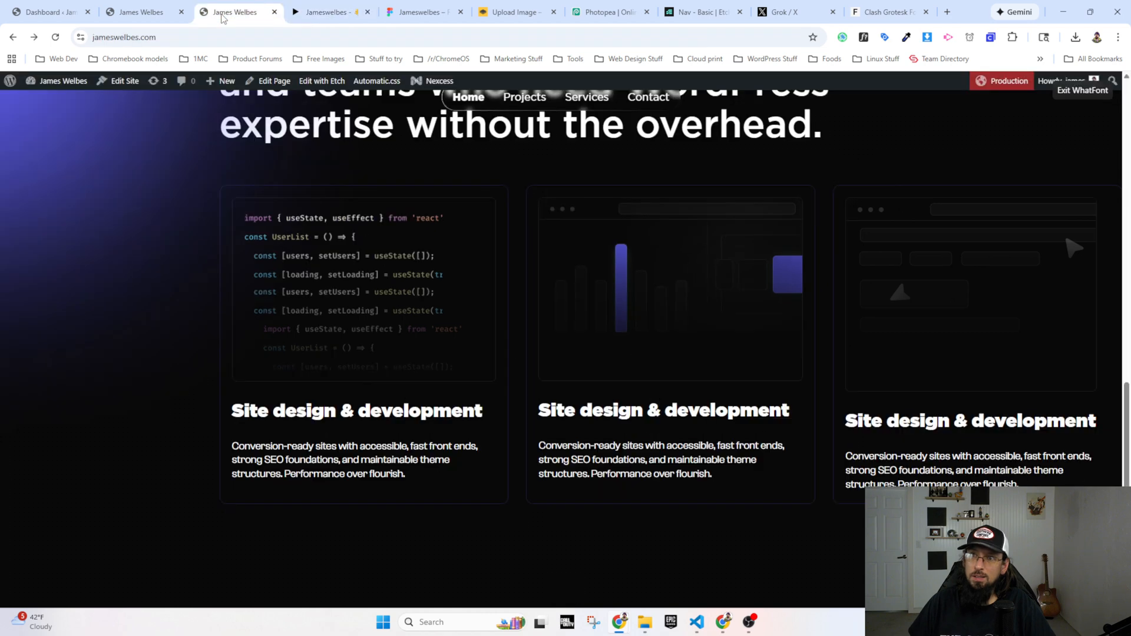
{"action": "left_click", "coordinate": [147, 13]}
{"action": "left_click", "coordinate": [243, 18]}
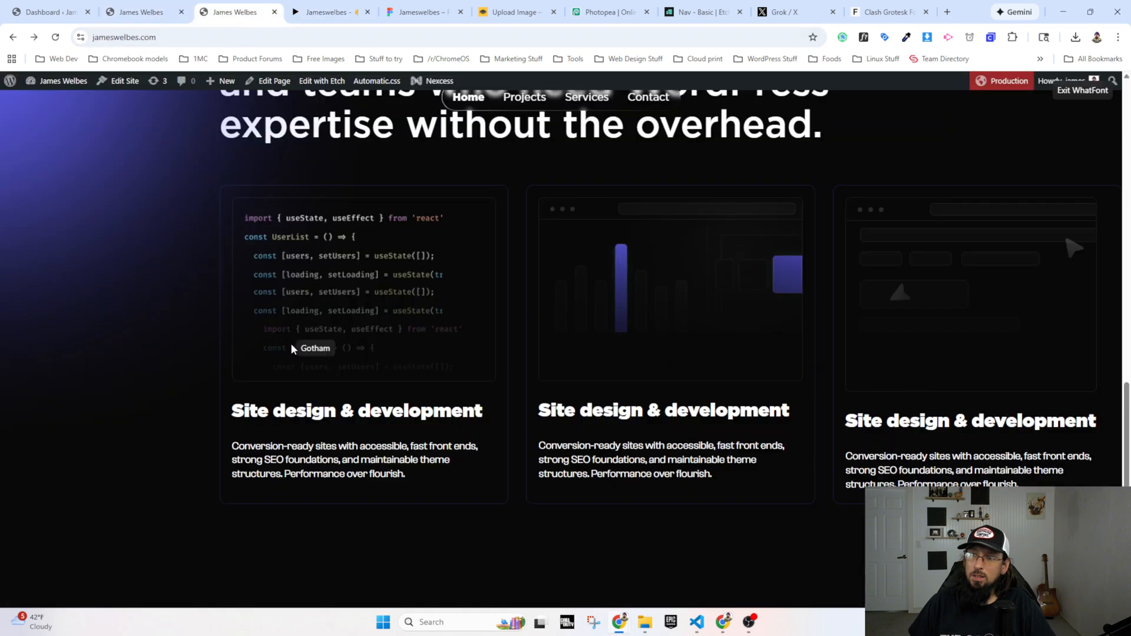
Step: Exit WhatFont and inspect the first card's description paragraph in DevTools, keeping the card text uncovered by its window
{"action": "left_click", "coordinate": [1070, 94]}
{"action": "right_click", "coordinate": [374, 448]}
{"action": "left_click", "coordinate": [437, 433]}
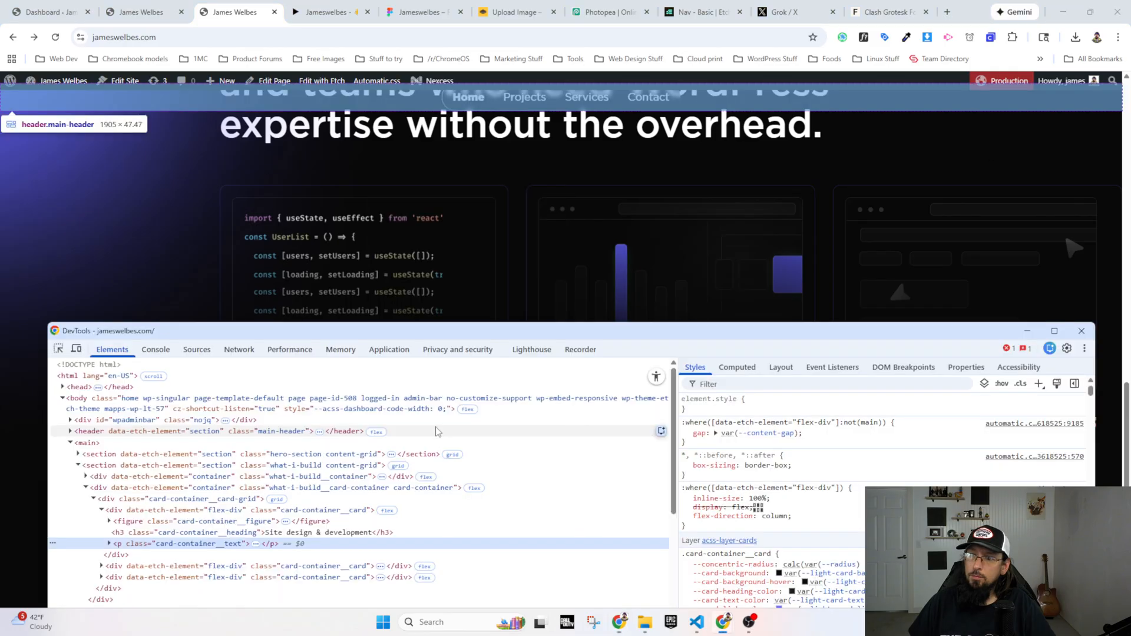
{"action": "left_click_drag", "start_coordinate": [398, 324], "coordinate": [422, 93]}
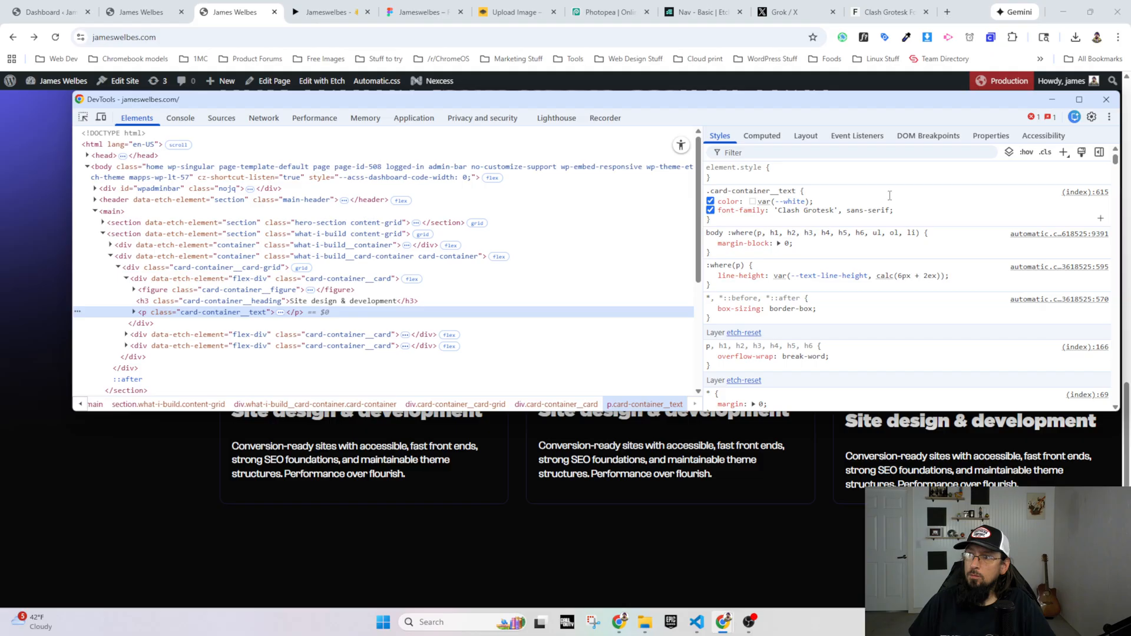
Step: Test a line-height of 1rem and then 2rem on the .card-container__text rule in DevTools
{"action": "left_click", "coordinate": [912, 217]}
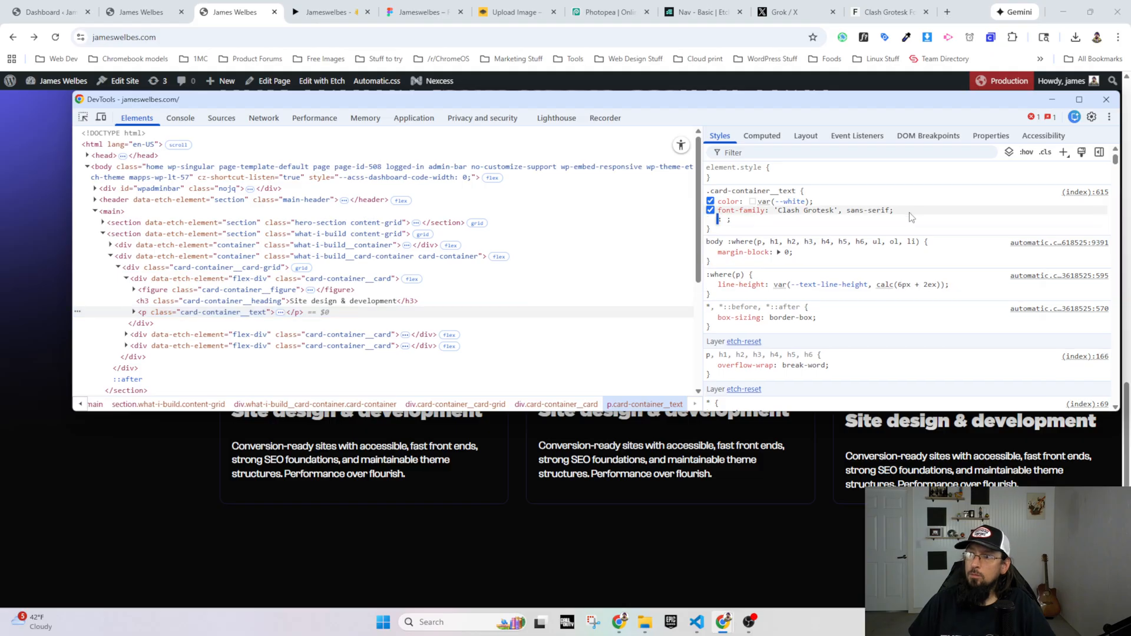
{"action": "type", "text": "line-height"}
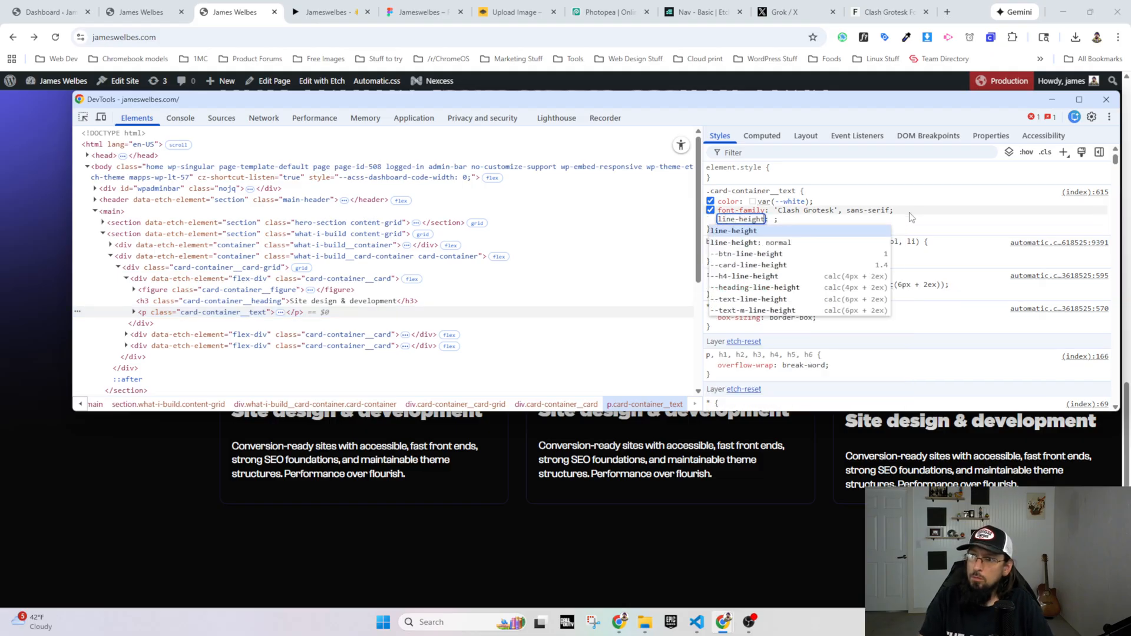
{"action": "key", "text": "Tab"}
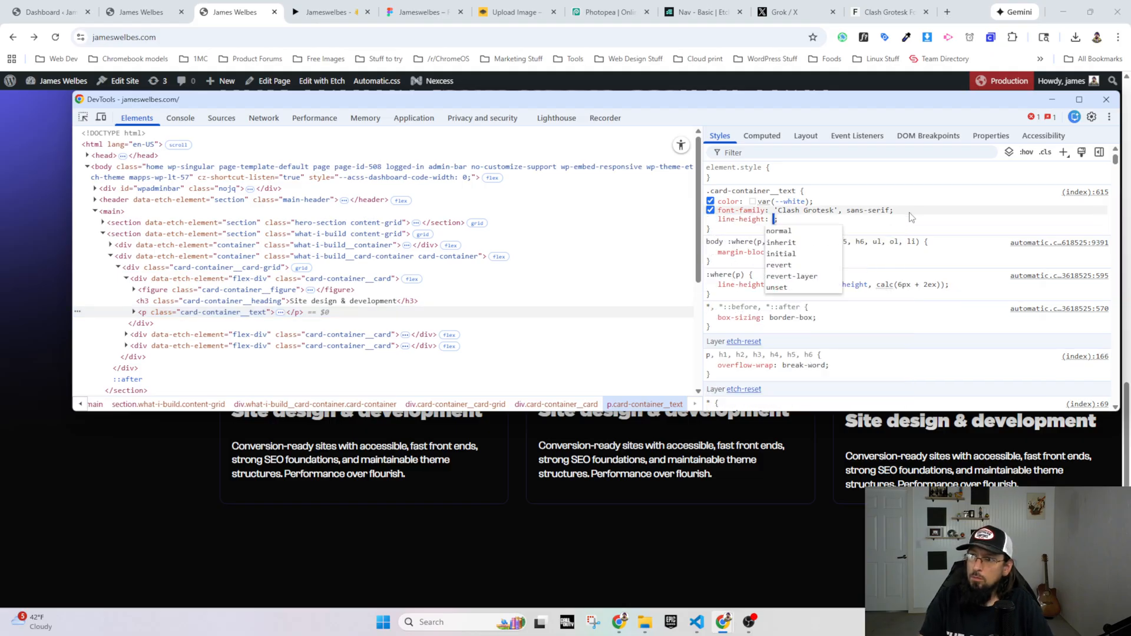
{"action": "type", "text": "1rem"}
{"action": "key", "text": "Return"}
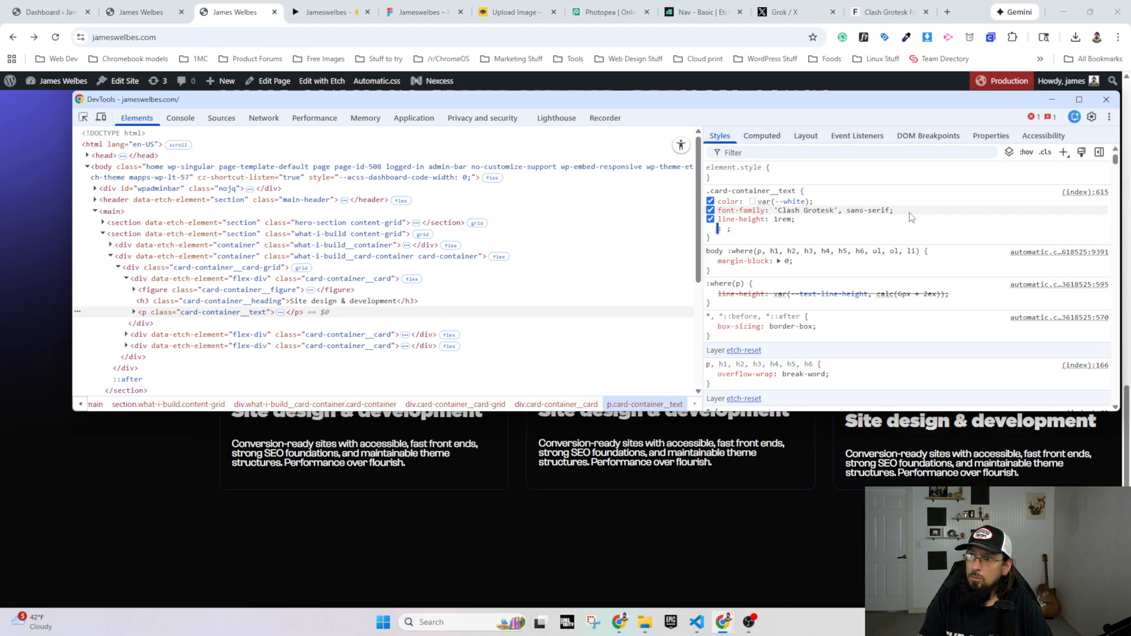
{"action": "key", "text": "shift+Tab"}
{"action": "key", "text": "Up"}
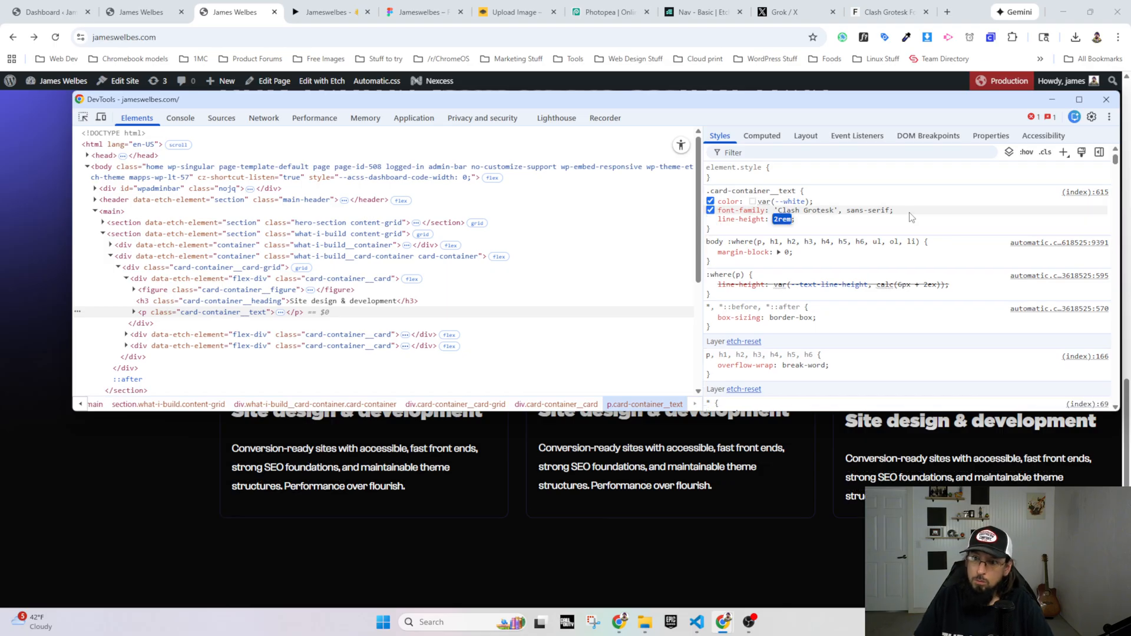
Step: Check the cards in the Figma prototype, open the first card's description text in the design file, and dismiss the missing-font replacement dialog
{"action": "left_click", "coordinate": [330, 14]}
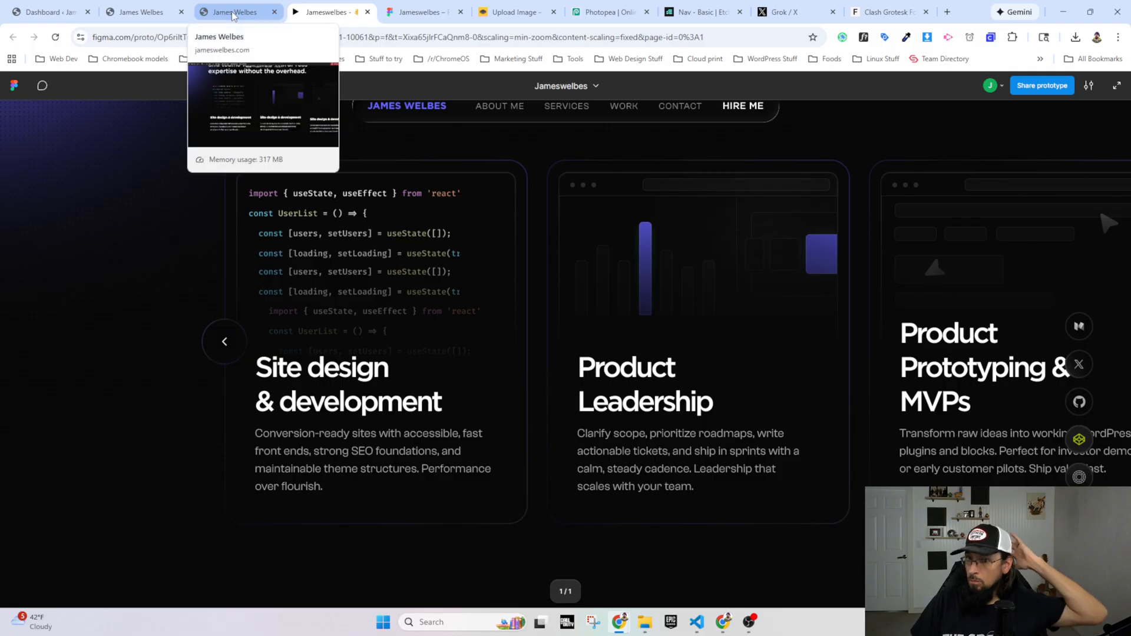
{"action": "left_click", "coordinate": [395, 10]}
{"action": "double_click", "coordinate": [395, 330]}
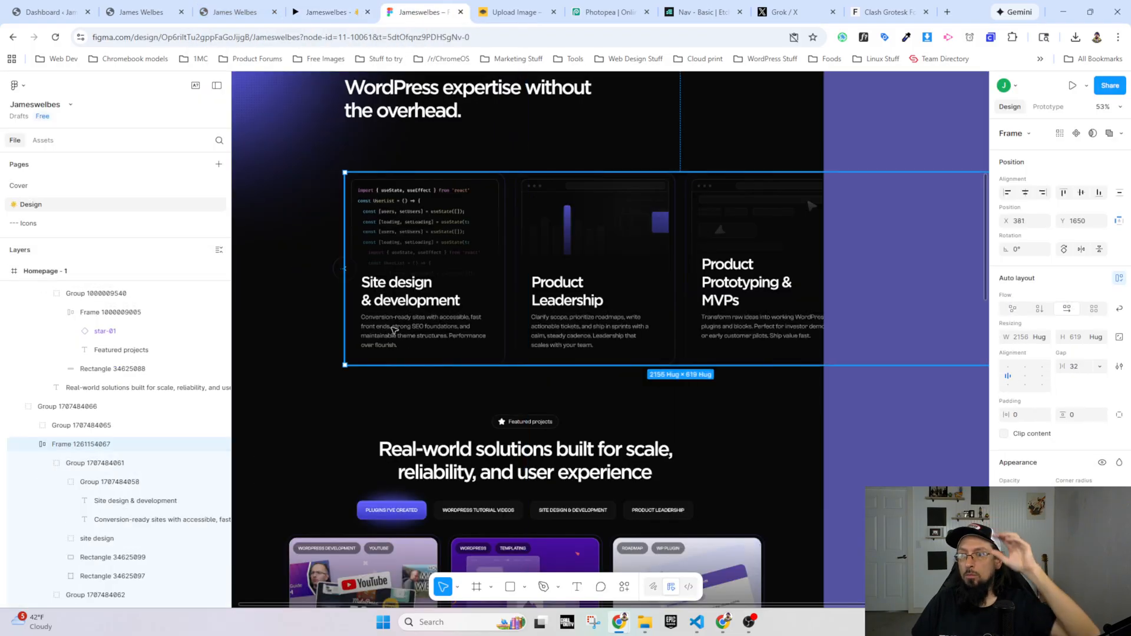
{"action": "left_click", "coordinate": [395, 330]}
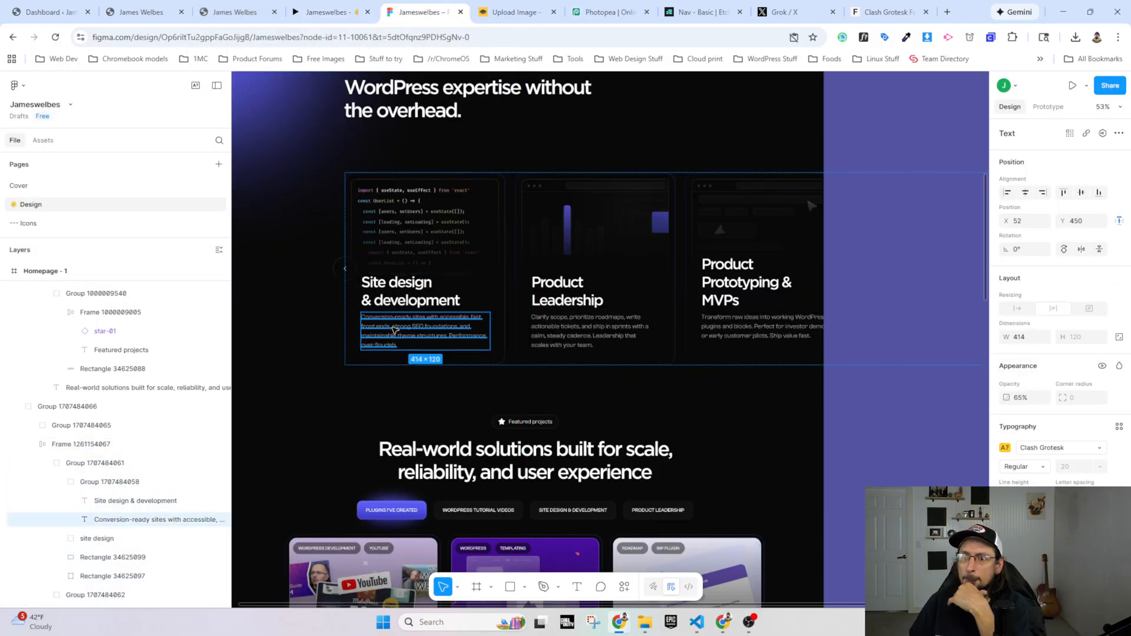
{"action": "double_click", "coordinate": [423, 331]}
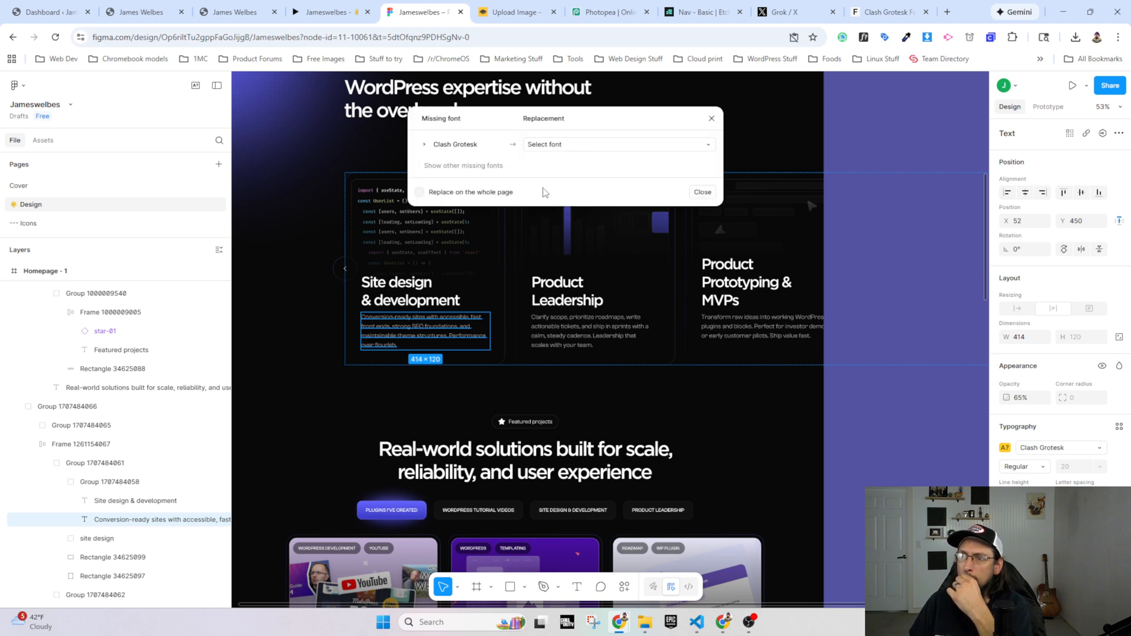
{"action": "left_click", "coordinate": [703, 193]}
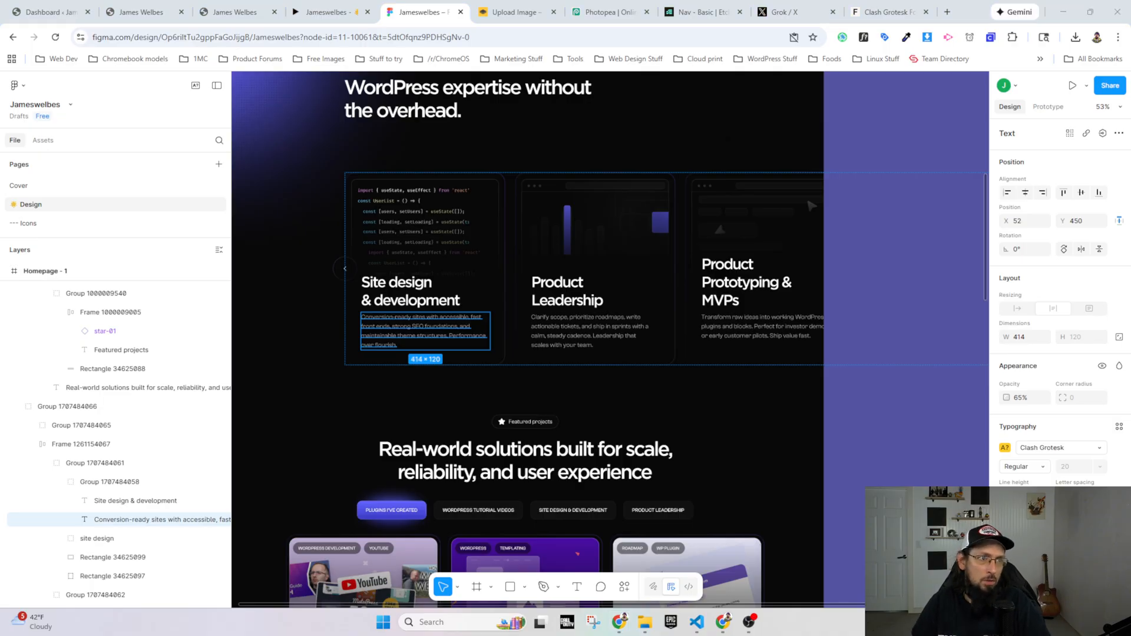
Step: Switch to Windows Settings, search for "fonts" and open the font settings
{"action": "key", "text": "super+i"}
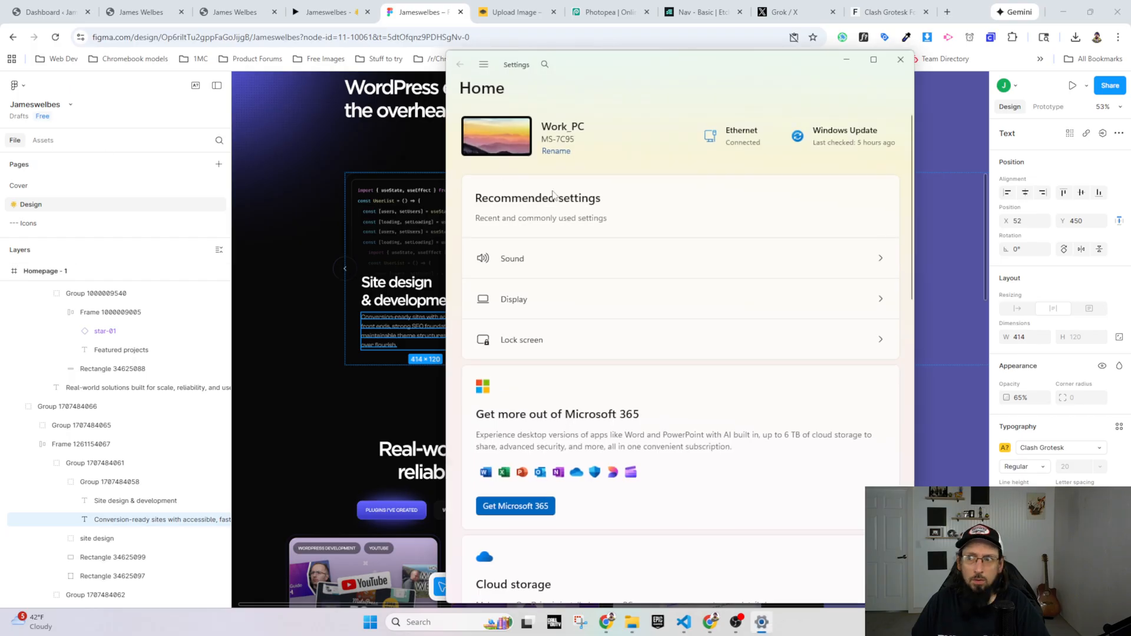
{"action": "left_click", "coordinate": [545, 65]}
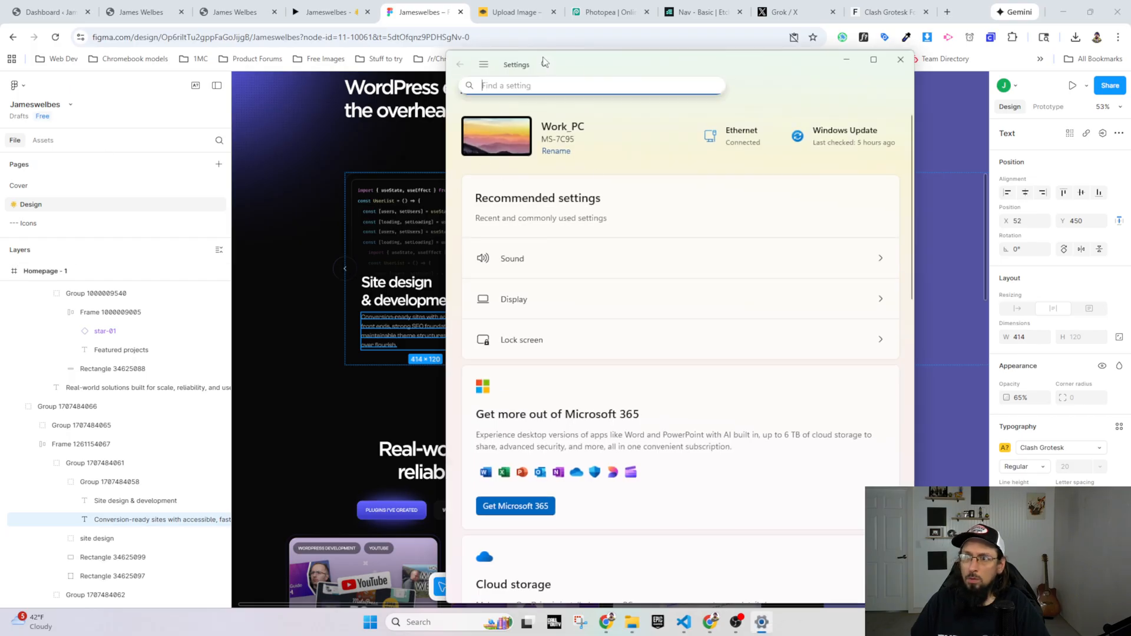
{"action": "type", "text": "fonts"}
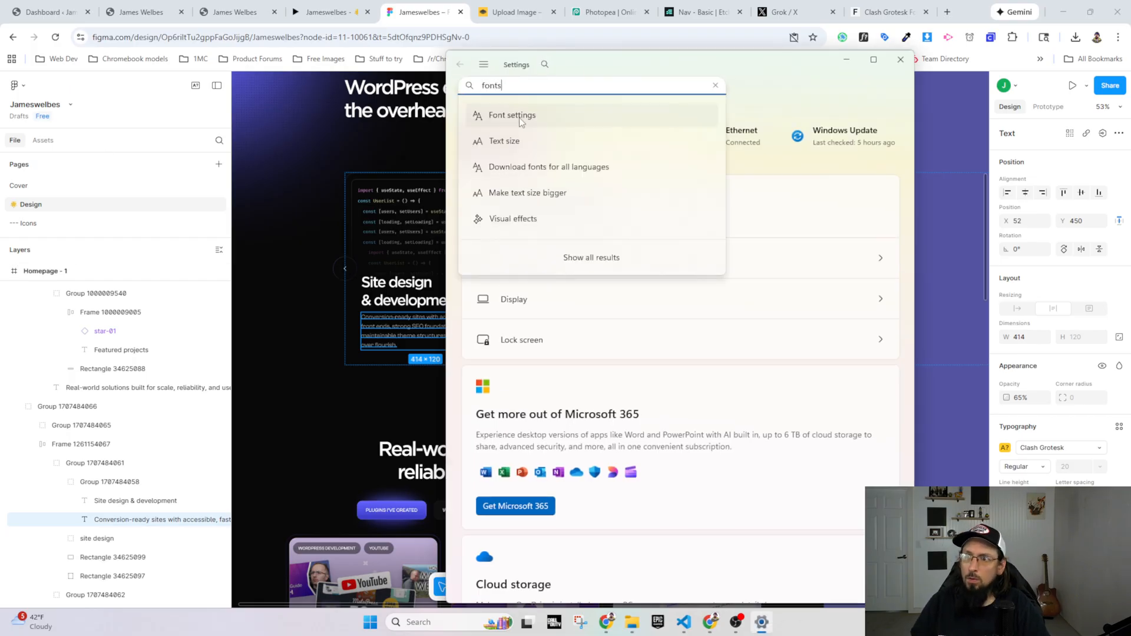
{"action": "left_click", "coordinate": [512, 117]}
Step: Install all six ClashGrotesk OTF files from the ClashGrotesk_Complete download folder in Windows and close Settings
{"action": "left_click", "coordinate": [689, 270]}
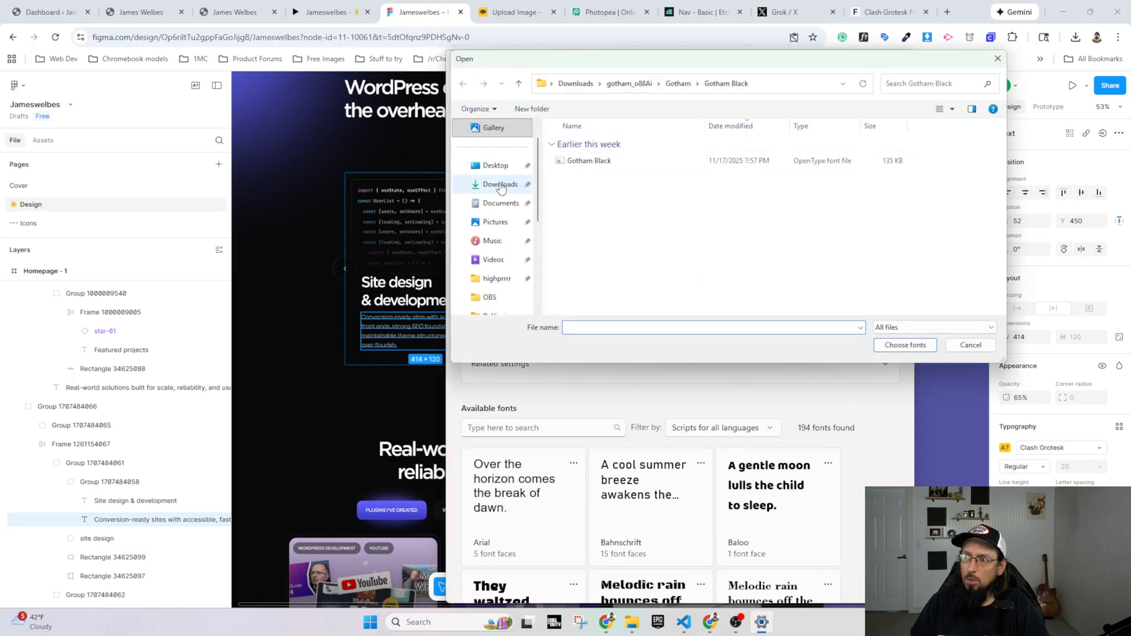
{"action": "left_click", "coordinate": [500, 185]}
{"action": "double_click", "coordinate": [582, 177]}
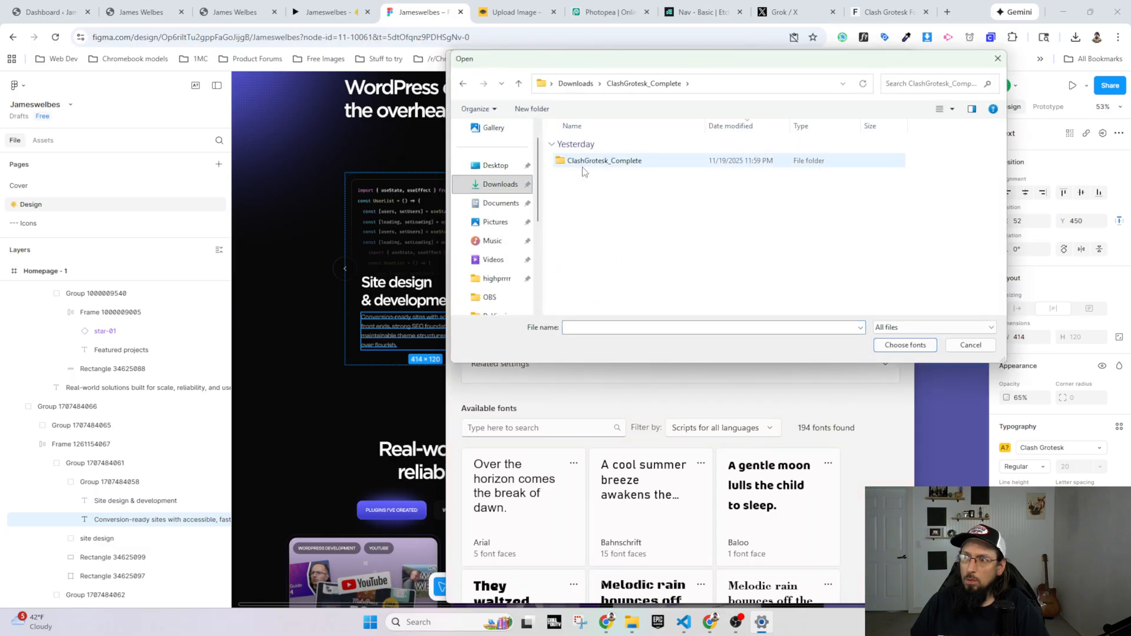
{"action": "double_click", "coordinate": [582, 163]}
{"action": "double_click", "coordinate": [582, 163]}
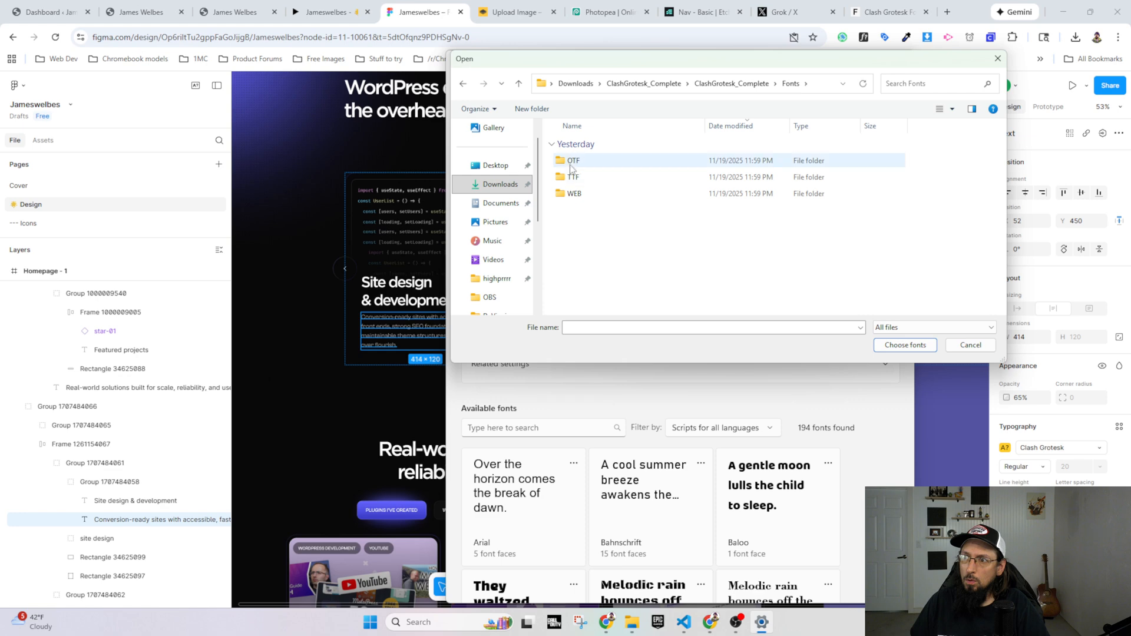
{"action": "double_click", "coordinate": [581, 162]}
{"action": "left_click", "coordinate": [581, 162]}
{"action": "left_click", "coordinate": [607, 244], "text": "shift"}
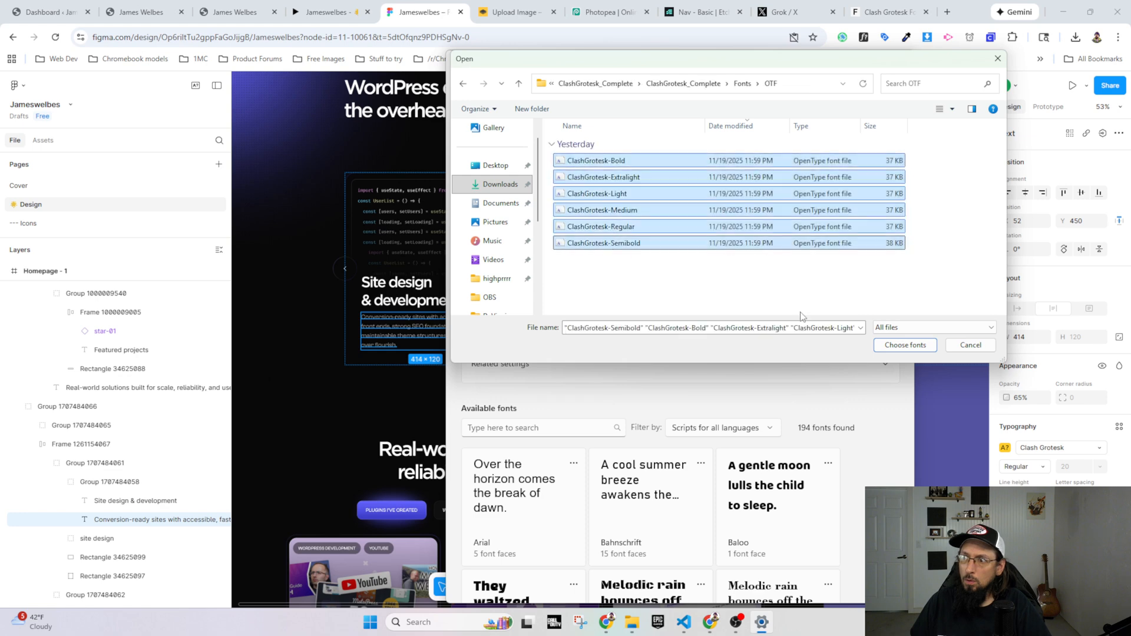
{"action": "left_click", "coordinate": [912, 352]}
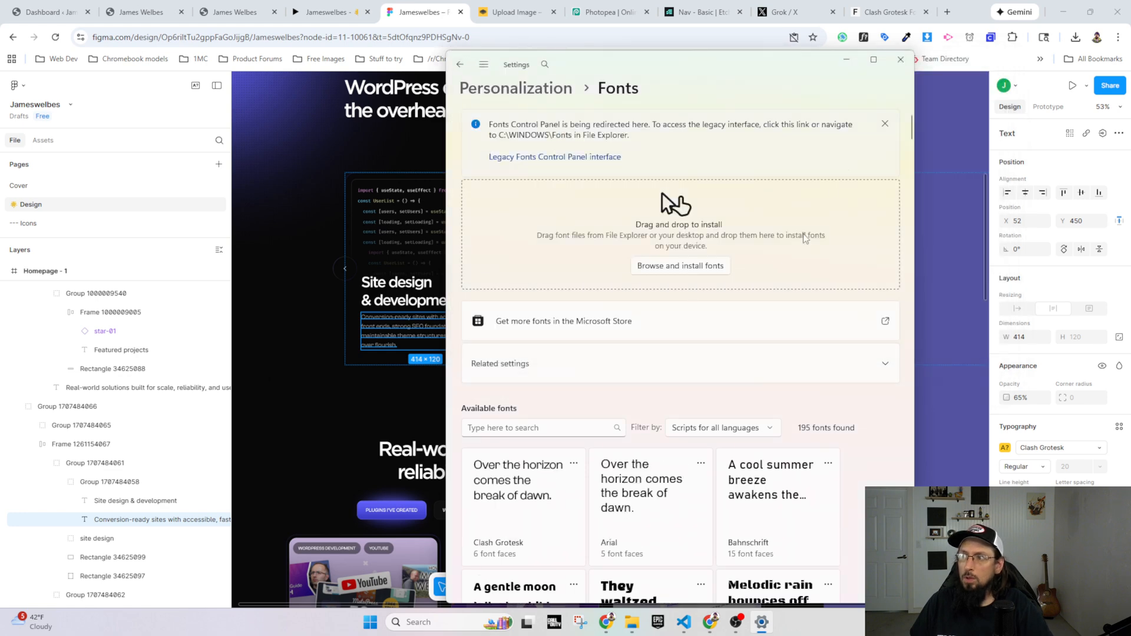
{"action": "left_click", "coordinate": [900, 60]}
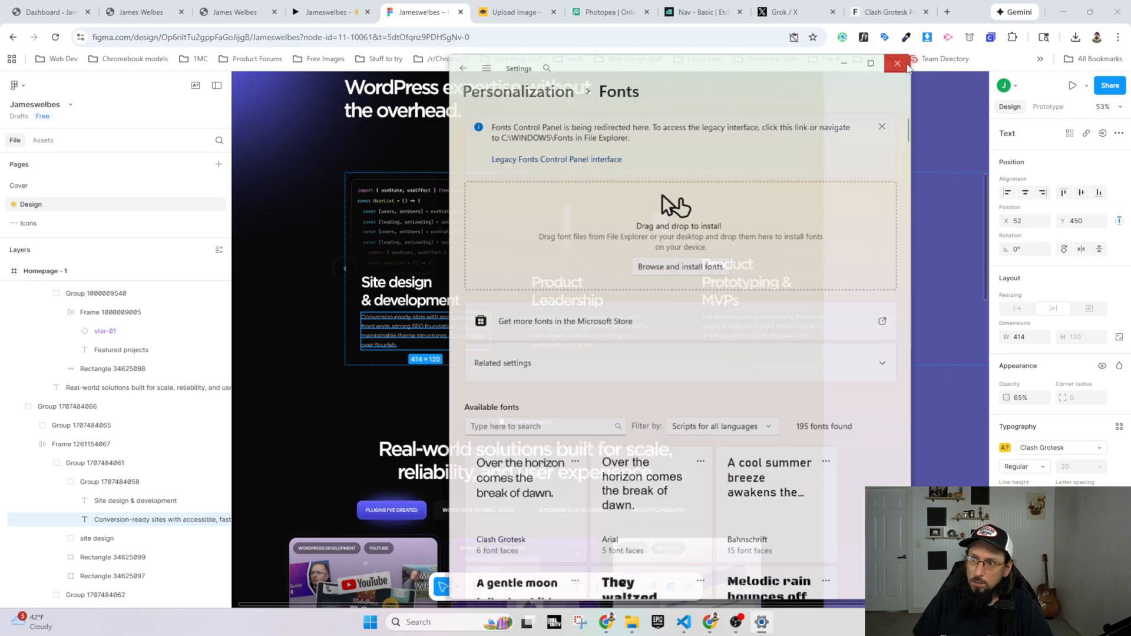
Step: Select the card description texts in Figma and examine the first one's opacity and typography settings, including size, line height and letter spacing
{"action": "double_click", "coordinate": [418, 319]}
{"action": "triple_click", "coordinate": [418, 319]}
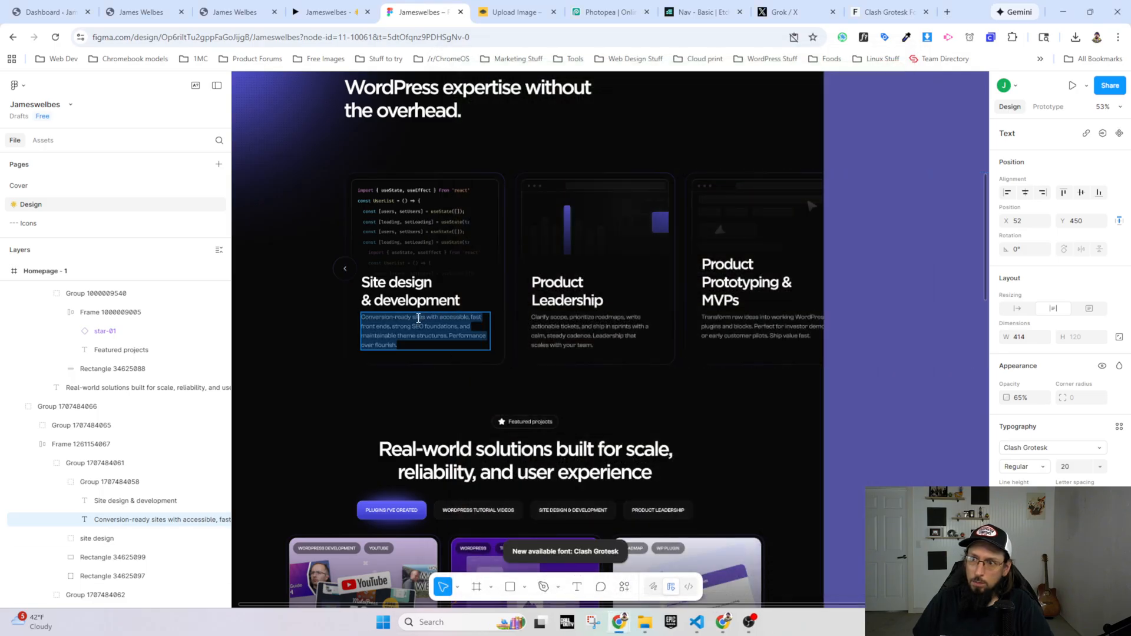
{"action": "left_click", "coordinate": [418, 318]}
{"action": "triple_click", "coordinate": [417, 318]}
{"action": "double_click", "coordinate": [566, 327]}
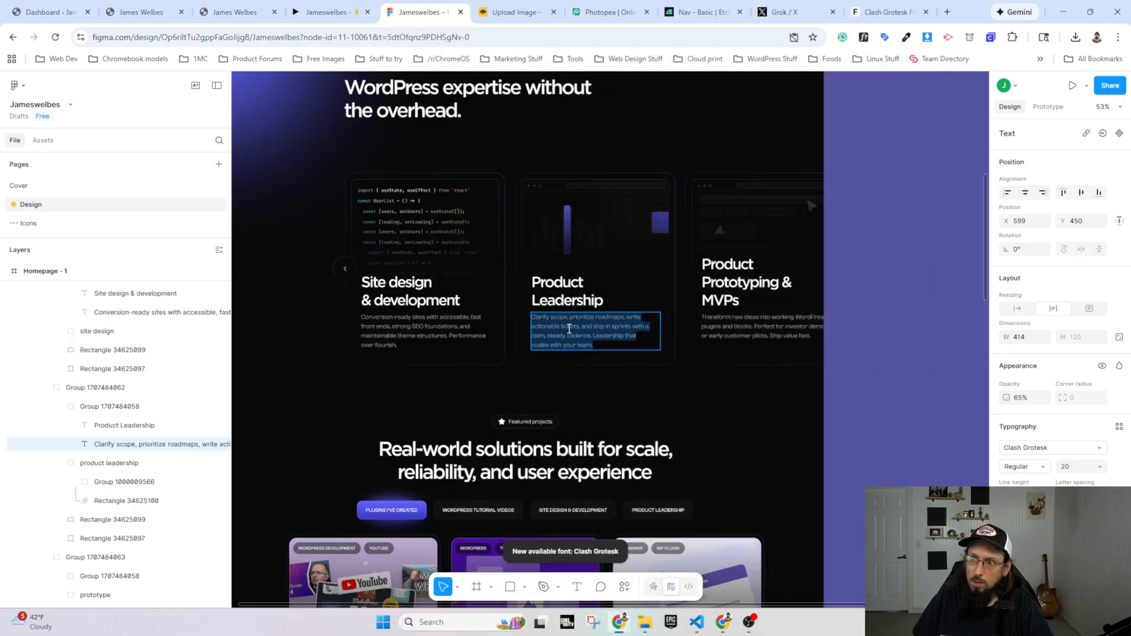
{"action": "left_click", "coordinate": [567, 327]}
{"action": "left_click", "coordinate": [424, 331]}
{"action": "double_click", "coordinate": [424, 331]}
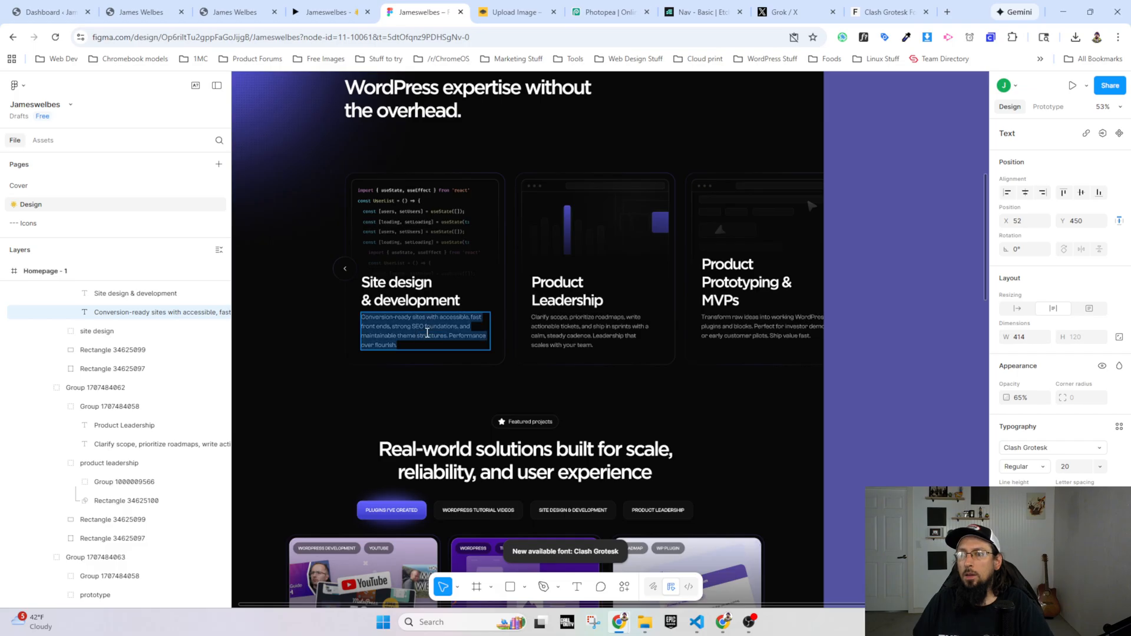
{"action": "scroll", "coordinate": [1044, 451], "scroll_direction": "down", "scroll_amount": 3}
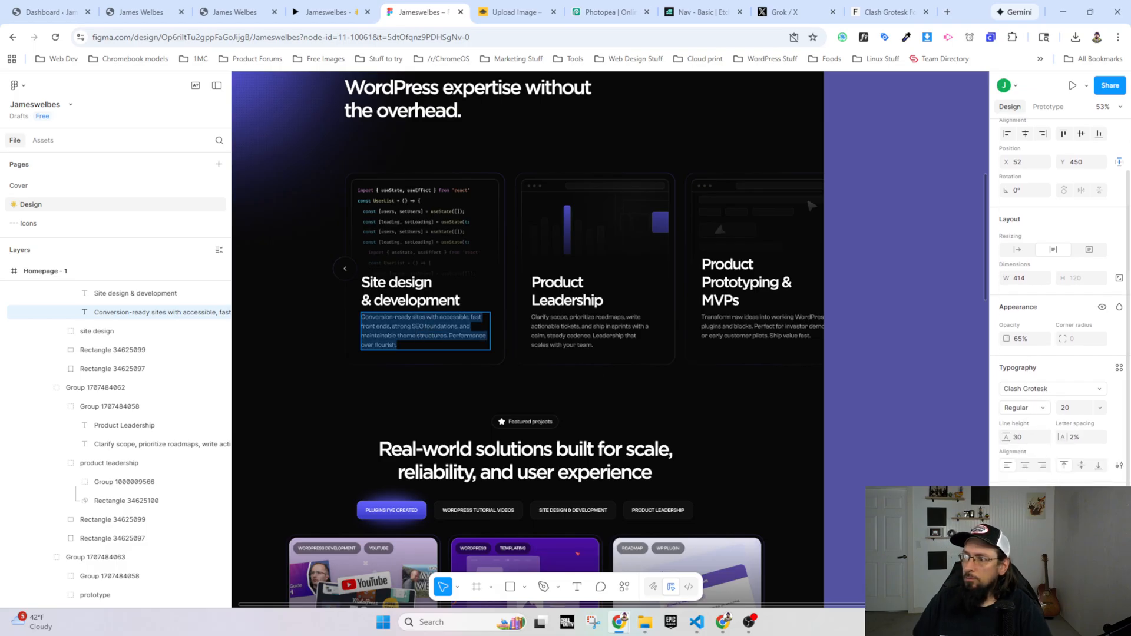
{"action": "scroll", "coordinate": [1054, 300], "scroll_direction": "down", "scroll_amount": 1}
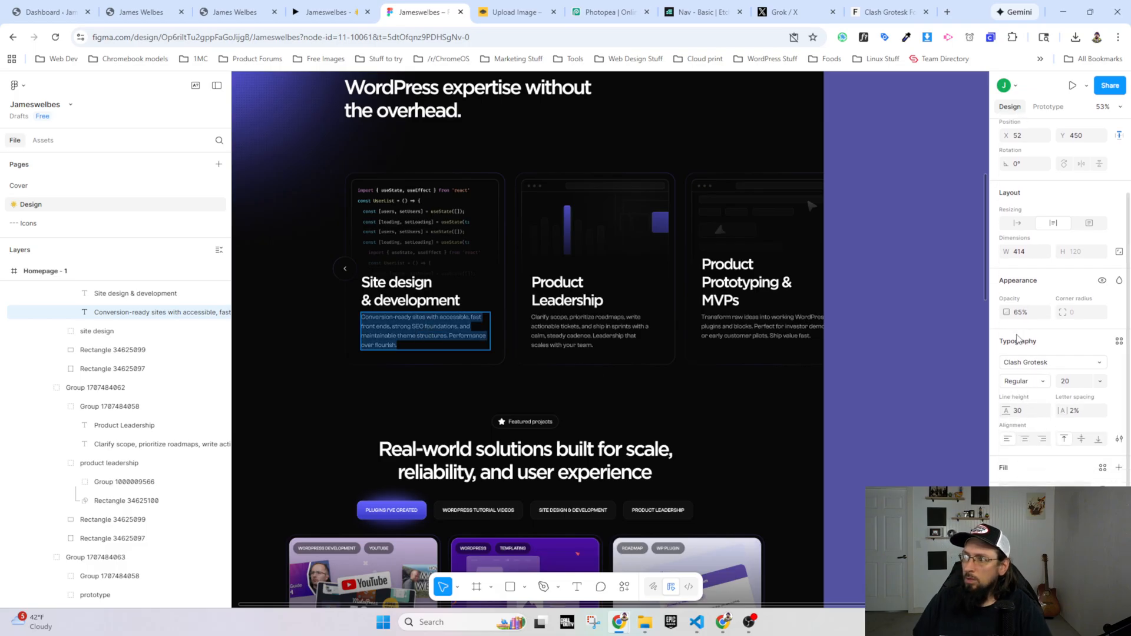
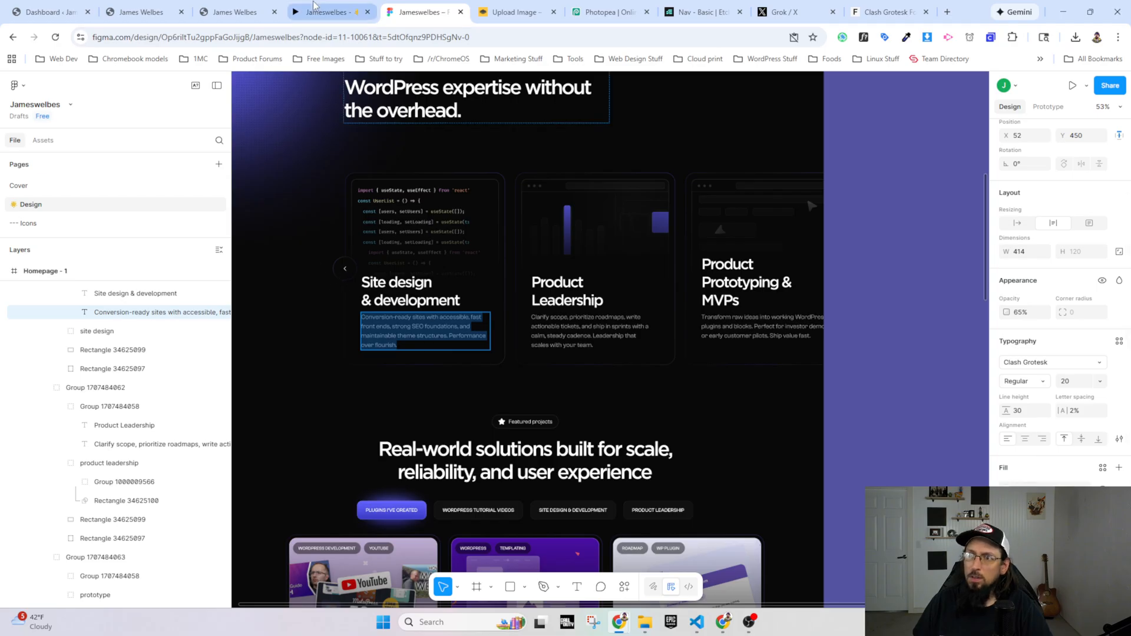
Step: Compare the service cards in the Figma prototype and on the live site, and check the description text's typography in the design file
{"action": "left_click", "coordinate": [334, 12]}
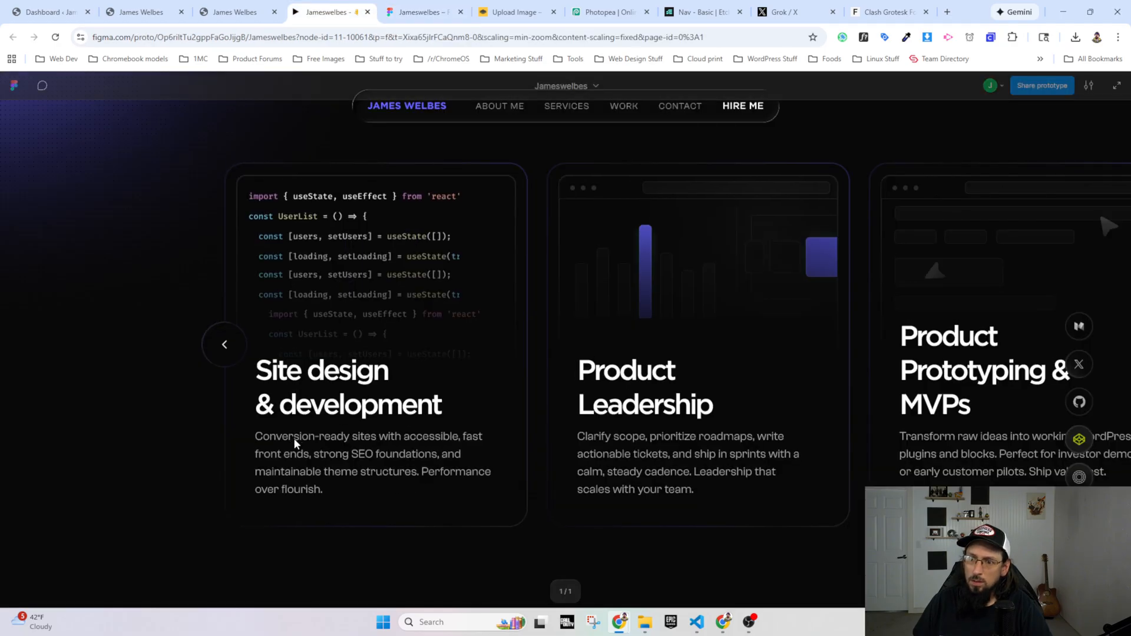
{"action": "left_click", "coordinate": [234, 13]}
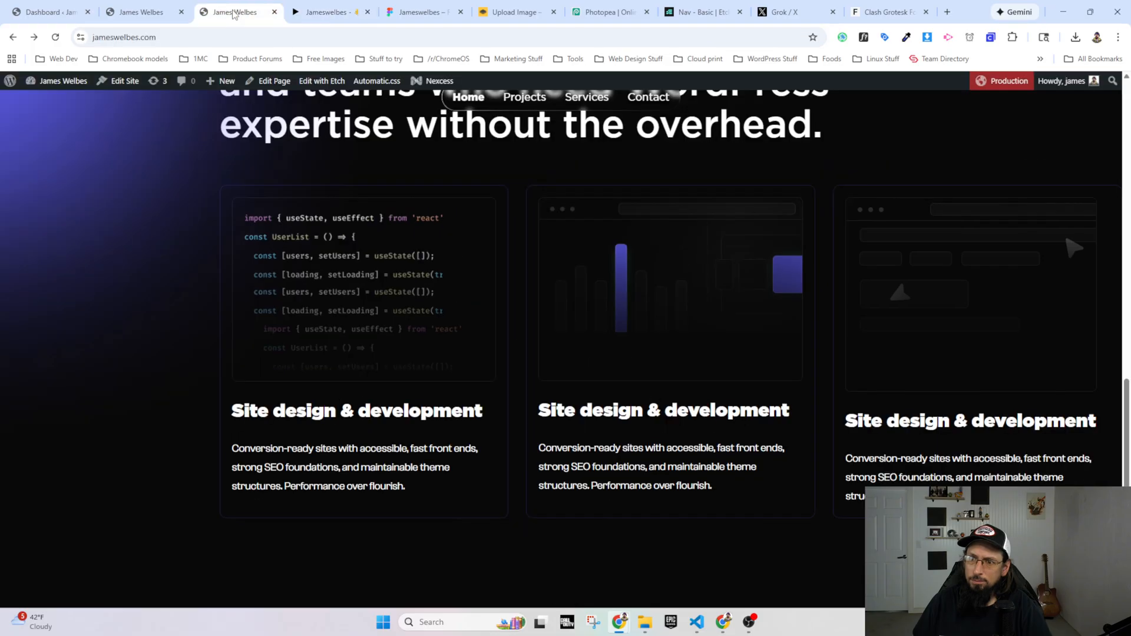
{"action": "left_click", "coordinate": [419, 12]}
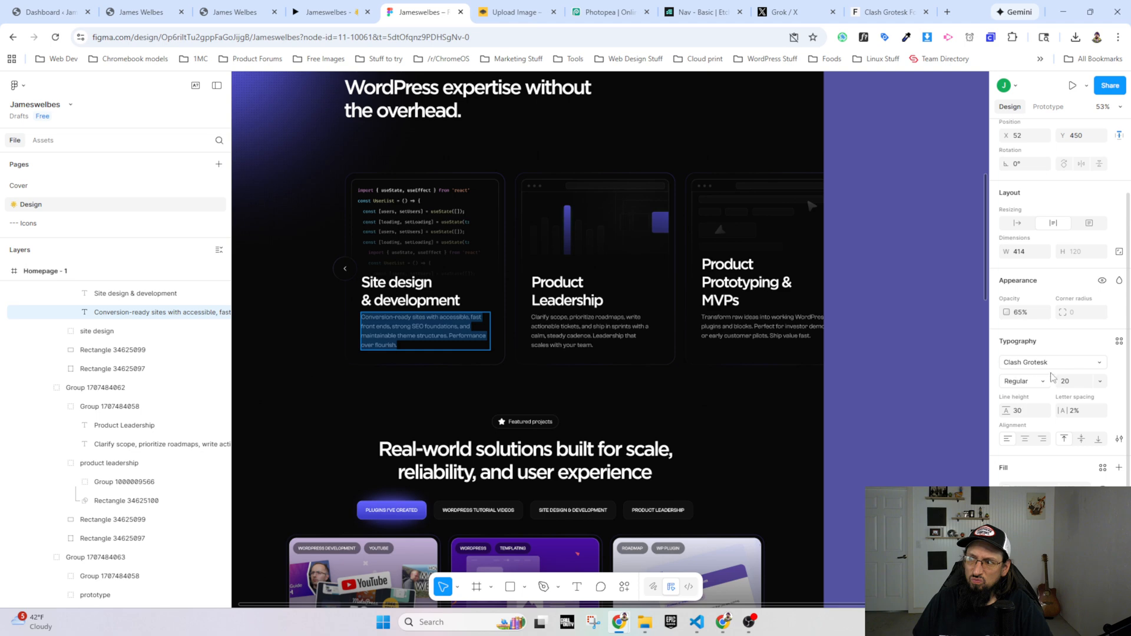
Step: Inspect the first card's description on the live site and add a font-size of 20px to the .card-container__text rule
{"action": "left_click", "coordinate": [236, 13]}
{"action": "right_click", "coordinate": [340, 453]}
{"action": "left_click", "coordinate": [374, 441]}
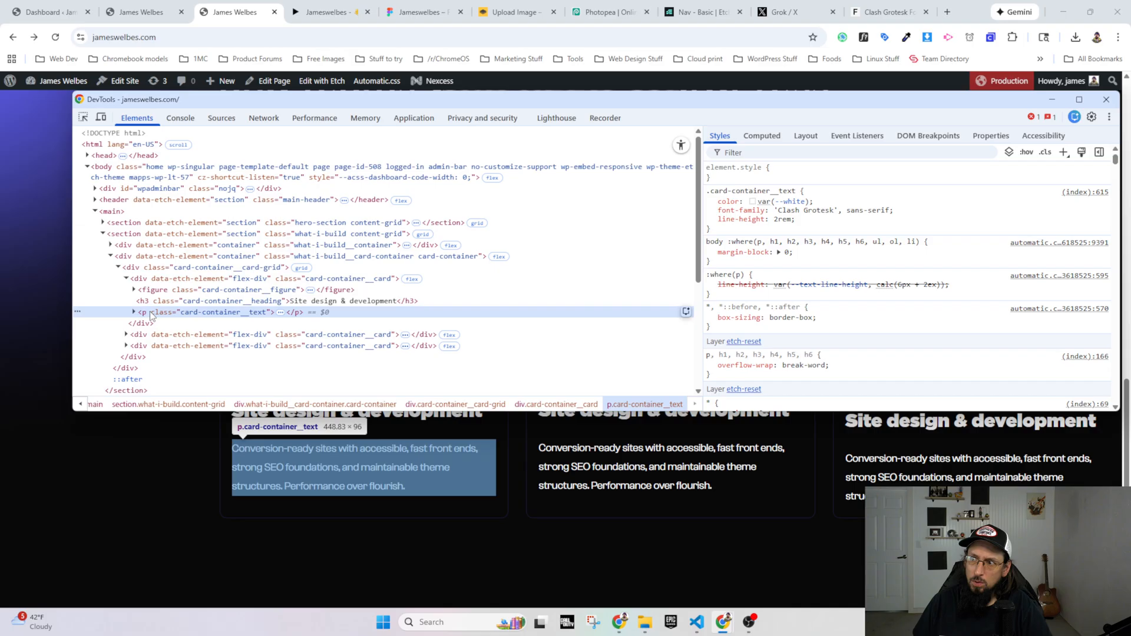
{"action": "left_click", "coordinate": [810, 225]}
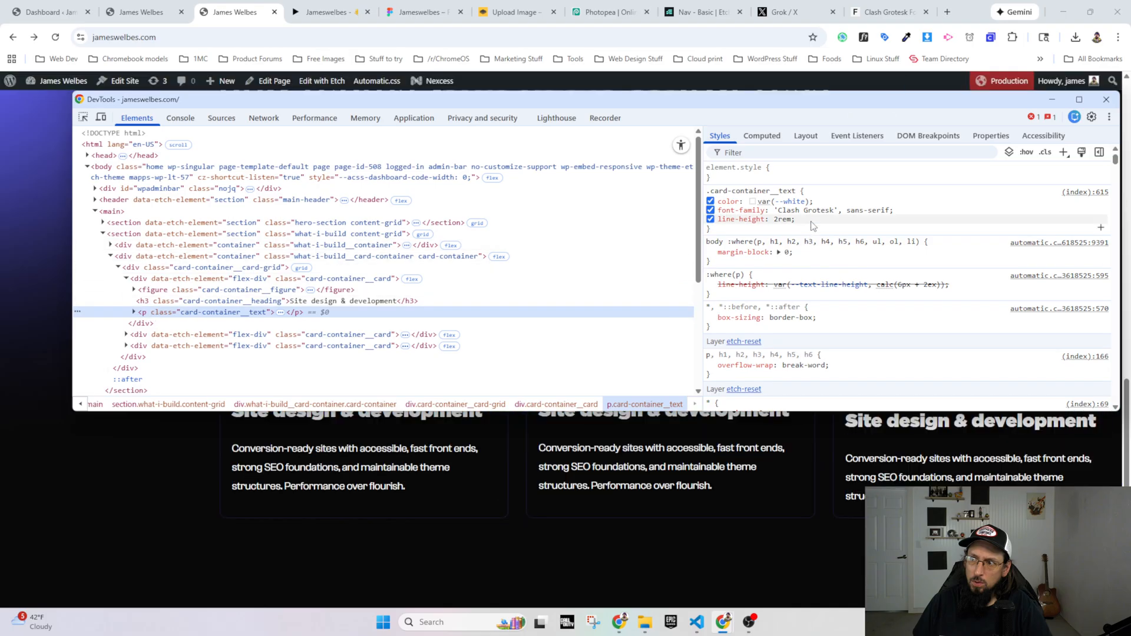
{"action": "type", "text": "font-si"}
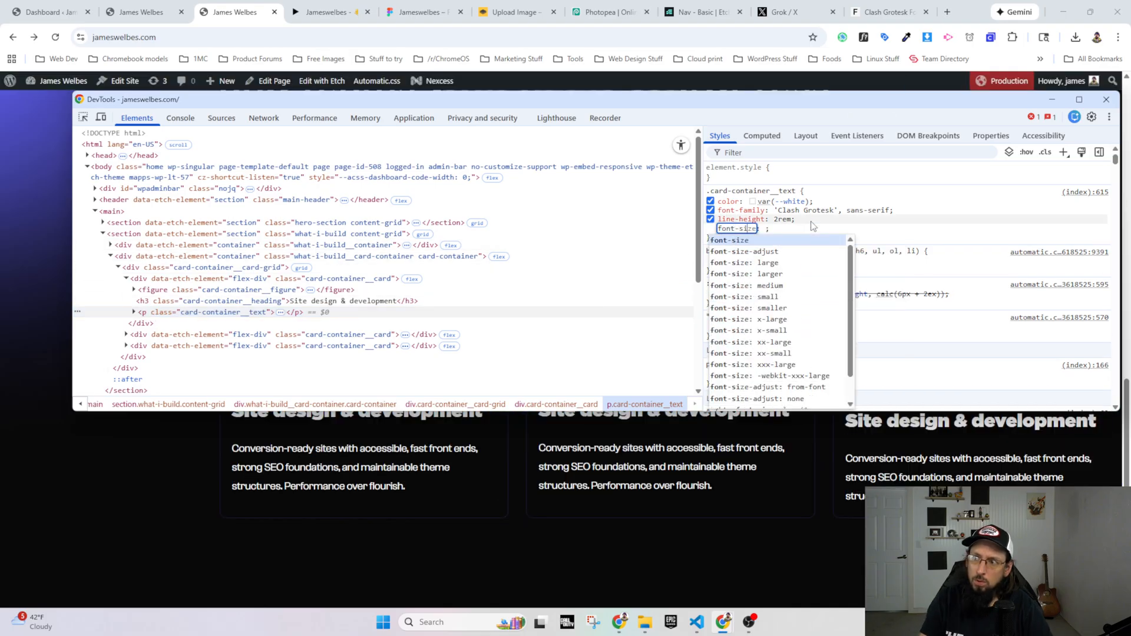
{"action": "type", "text": "zz"}
{"action": "key", "text": "BackSpace"}
{"action": "type", "text": "e"}
{"action": "key", "text": "Tab"}
{"action": "type", "text": "20px"}
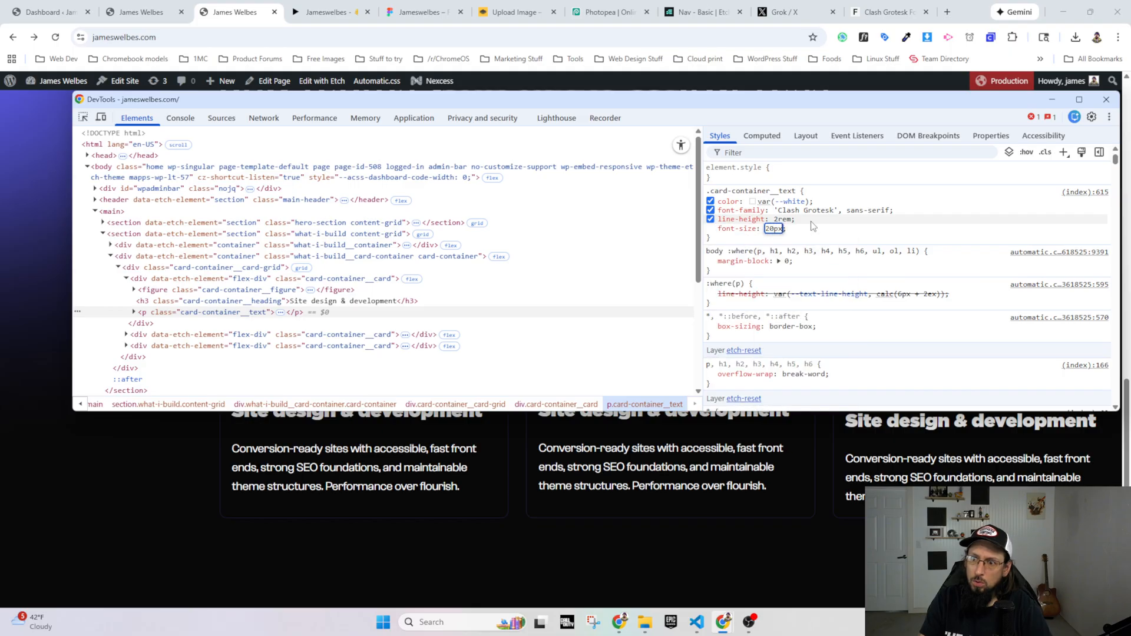
{"action": "key", "text": "Tab"}
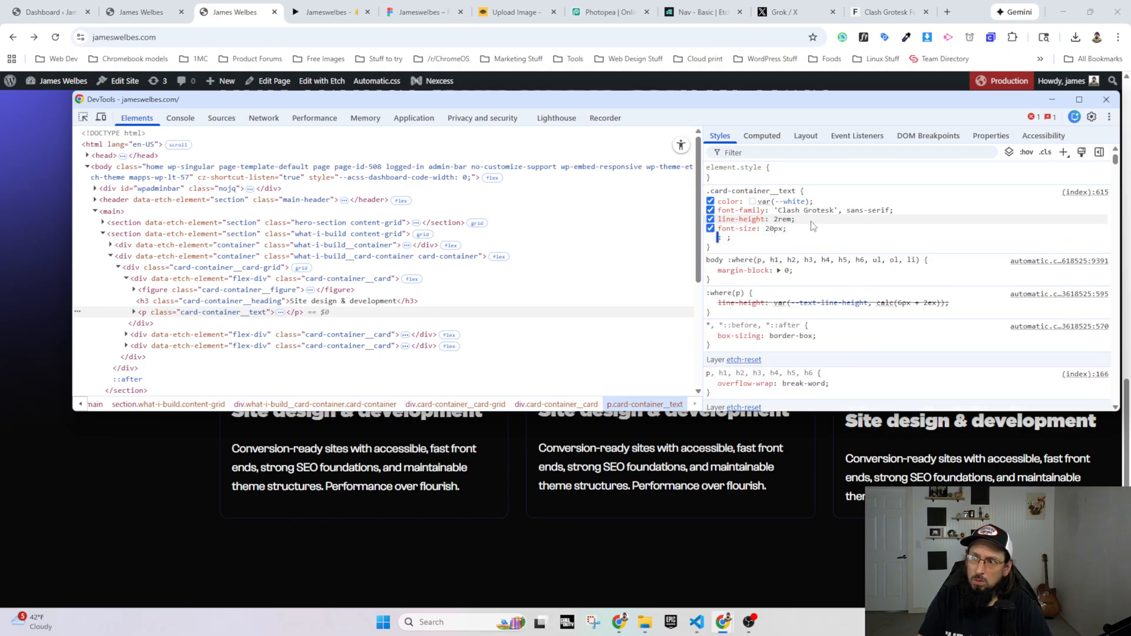
Step: Add a second font-size declaration to the inspected .card-container__text rule, try 1rem and 2rem, and set it to 1.5rem
{"action": "type", "text": "font-size"}
{"action": "key", "text": "Tab"}
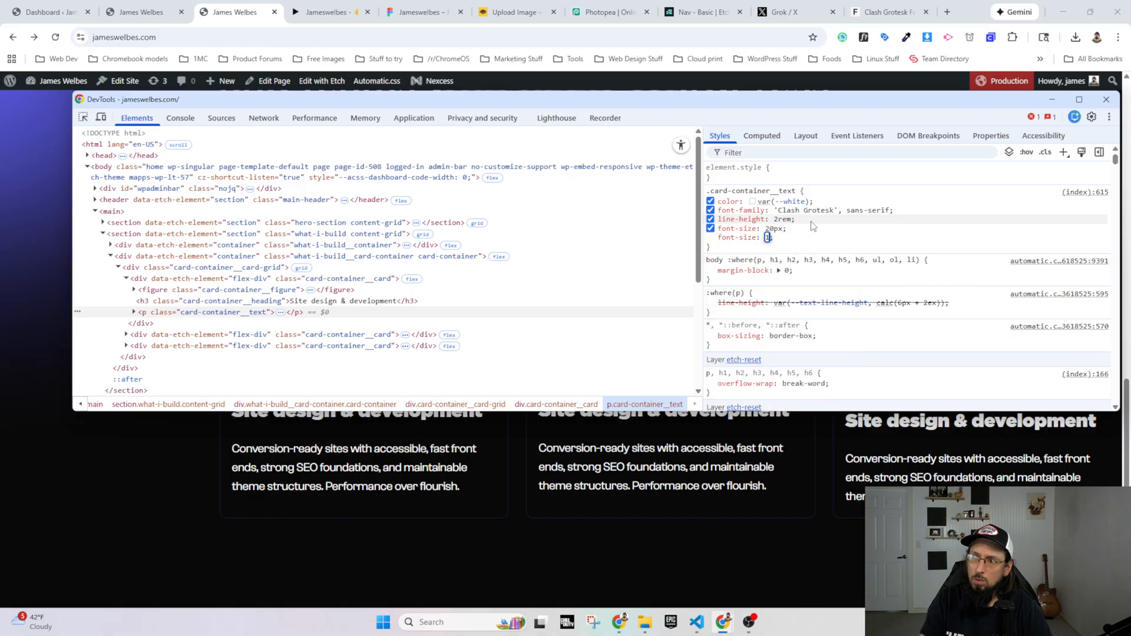
{"action": "type", "text": "1rem"}
{"action": "key", "text": "Tab"}
{"action": "key", "text": "shift+Tab"}
{"action": "key", "text": "Up"}
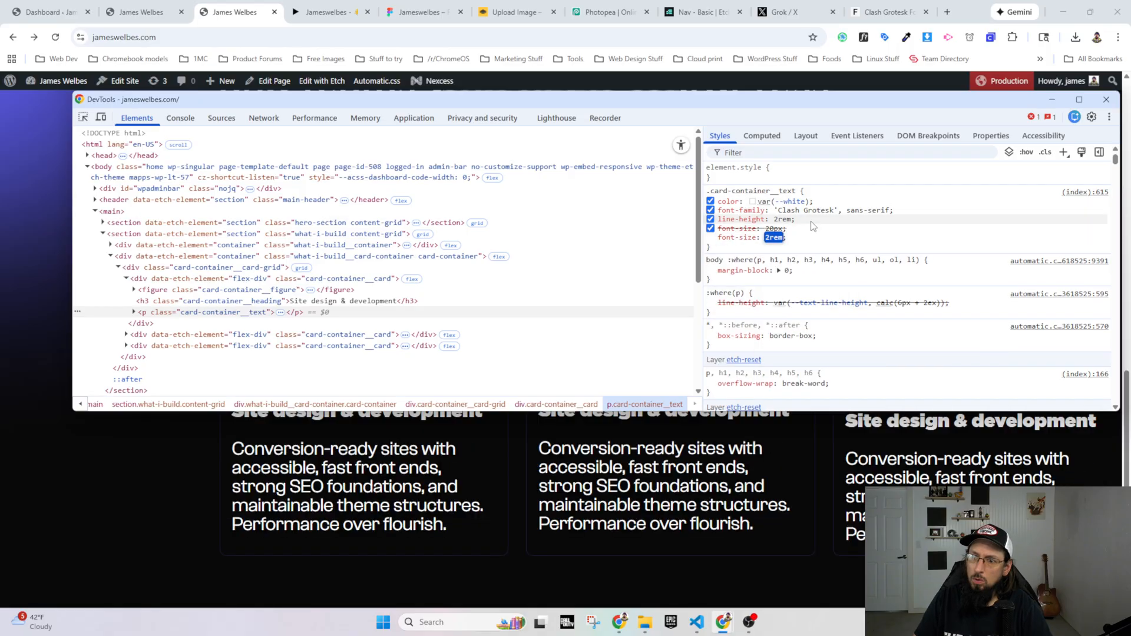
{"action": "key", "text": "Down"}
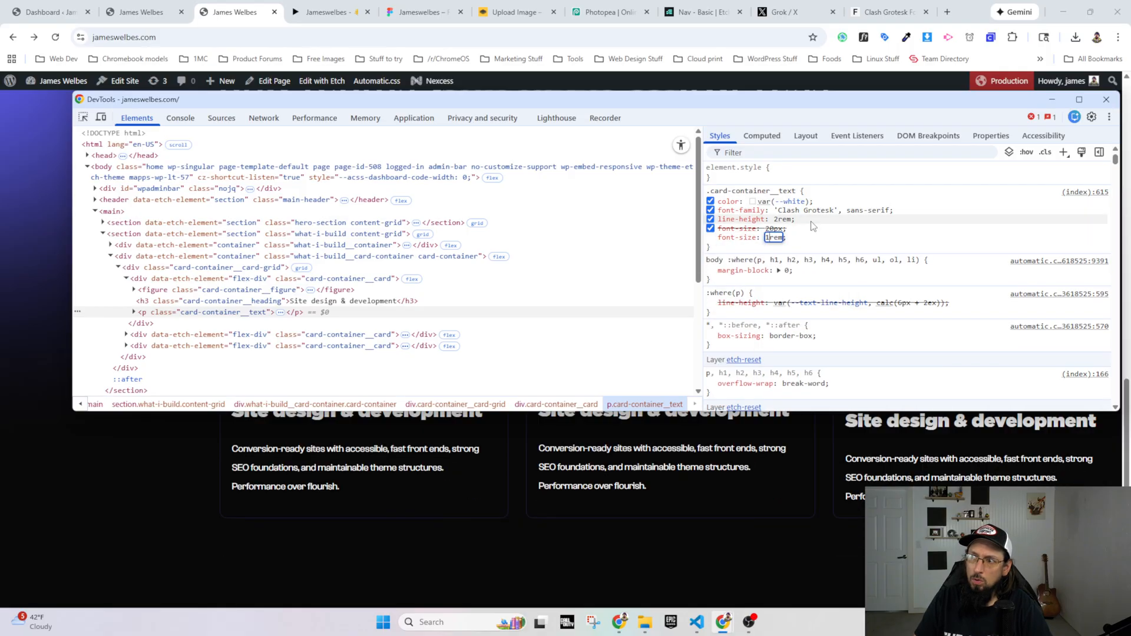
{"action": "type", "text": ".5"}
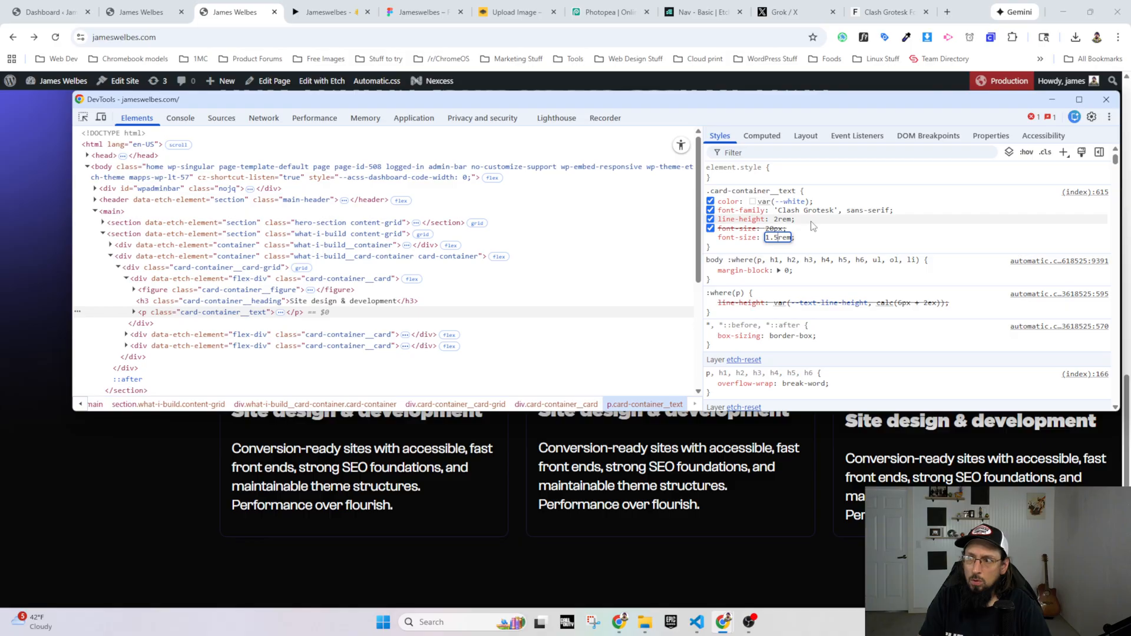
{"action": "key", "text": "Return"}
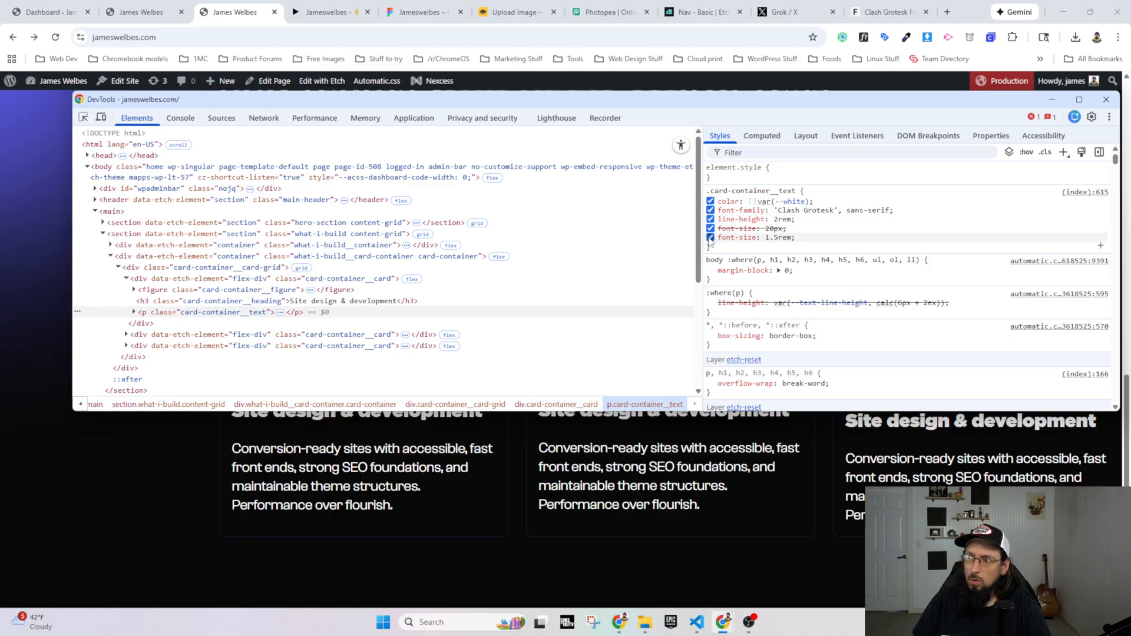
Step: Try 1.2rem as the second font-size and toggle that declaration off and on to compare it with 20px
{"action": "left_click", "coordinate": [710, 237]}
{"action": "left_click", "coordinate": [710, 238]}
{"action": "left_click", "coordinate": [777, 237]}
{"action": "left_click", "coordinate": [779, 238]}
{"action": "key", "text": "BackSpace"}
{"action": "key", "text": "BackSpace"}
{"action": "key", "text": "BackSpace"}
{"action": "key", "text": "BackSpace"}
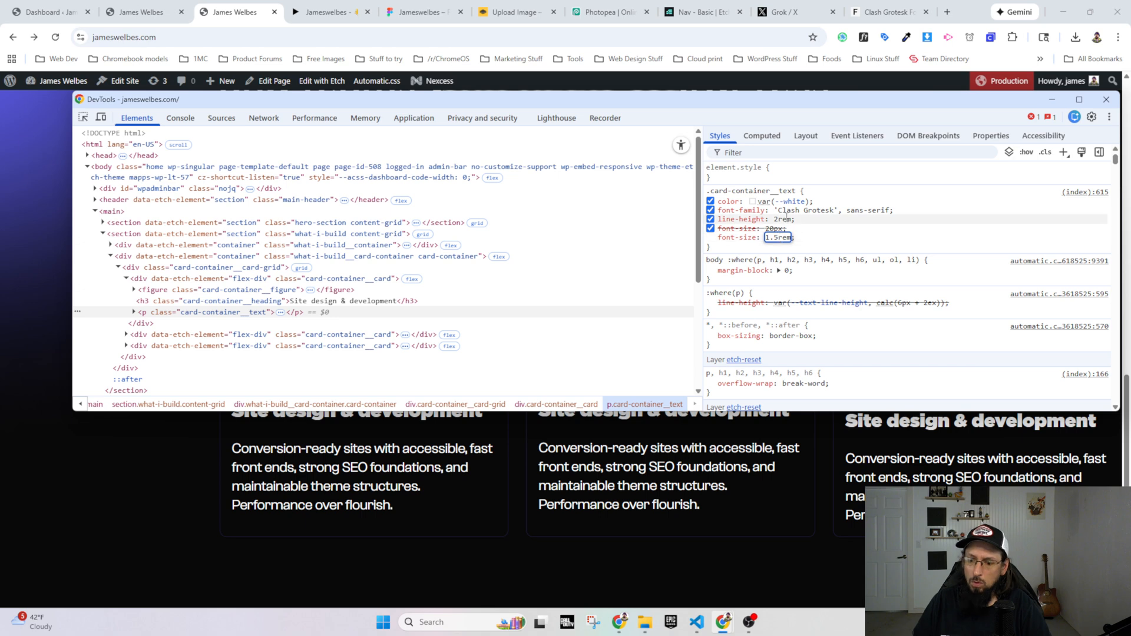
{"action": "type", "text": "2rem"}
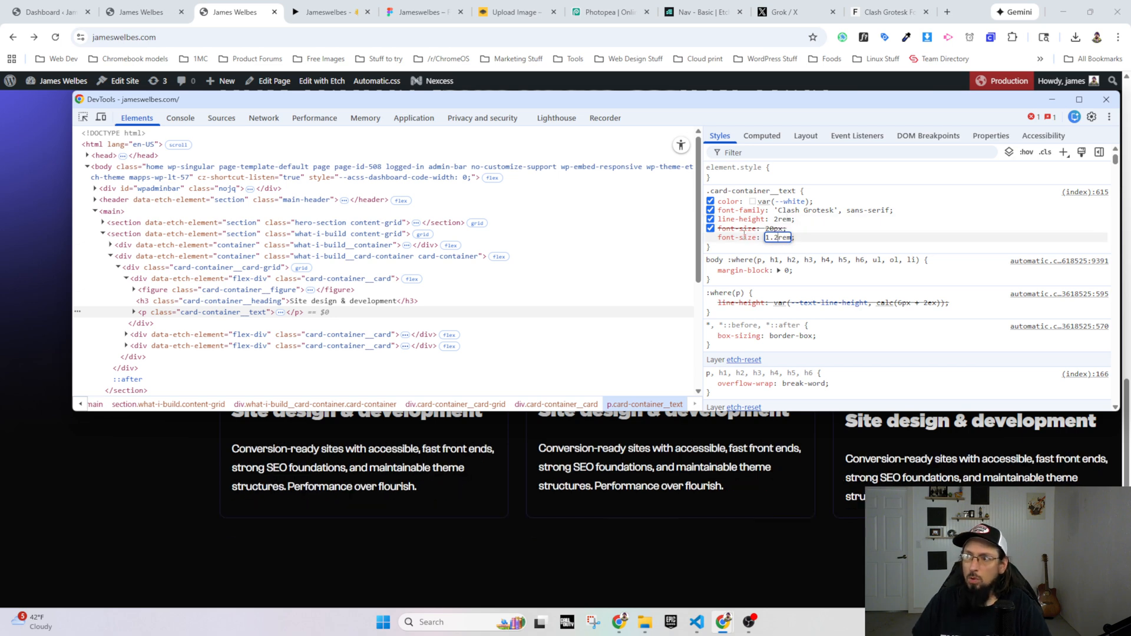
{"action": "key", "text": "Return"}
{"action": "left_click", "coordinate": [711, 238]}
{"action": "left_click", "coordinate": [711, 238]}
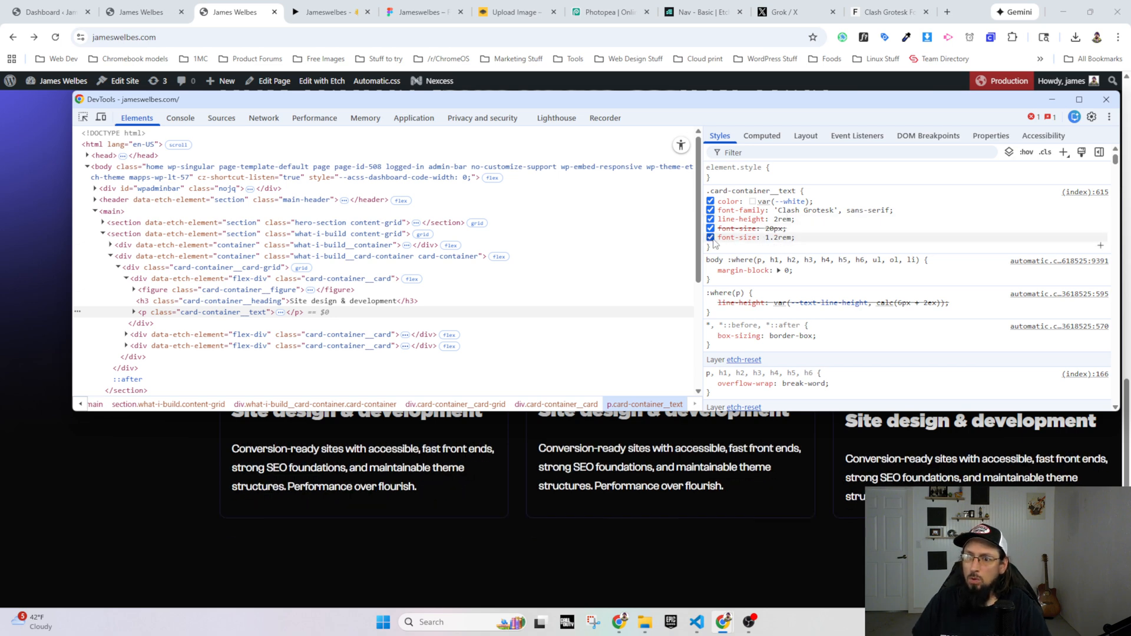
Step: Set the second font-size to 1.25rem and toggle the declaration off and on to compare it with 20px
{"action": "left_click", "coordinate": [780, 237]}
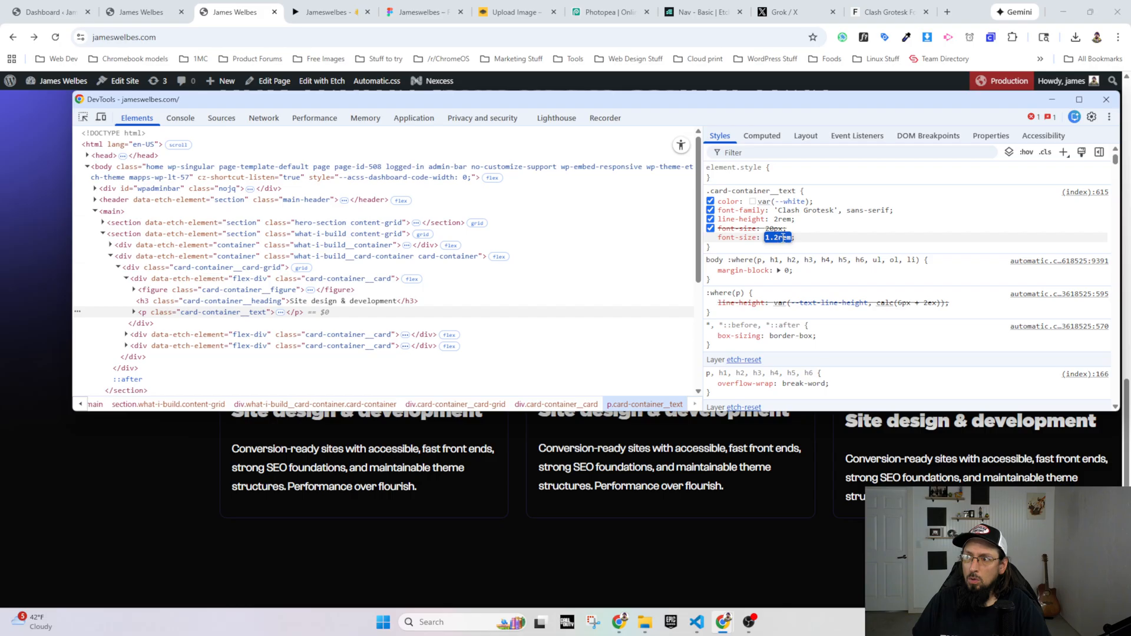
{"action": "left_click", "coordinate": [784, 237]}
{"action": "type", "text": "5"}
{"action": "key", "text": "Return"}
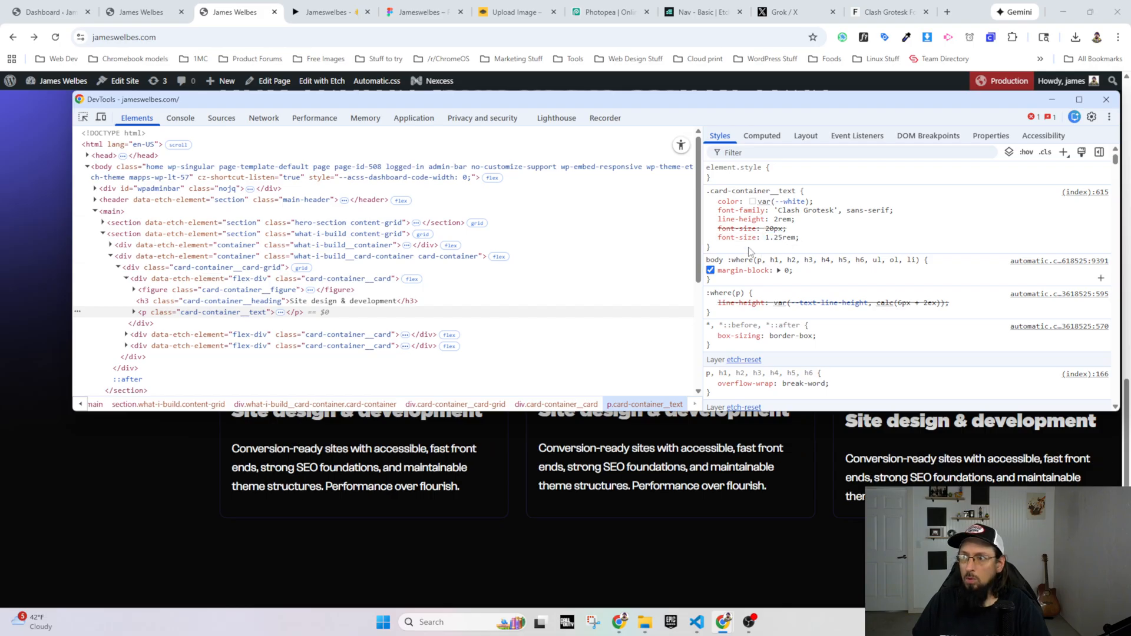
{"action": "left_click", "coordinate": [710, 237]}
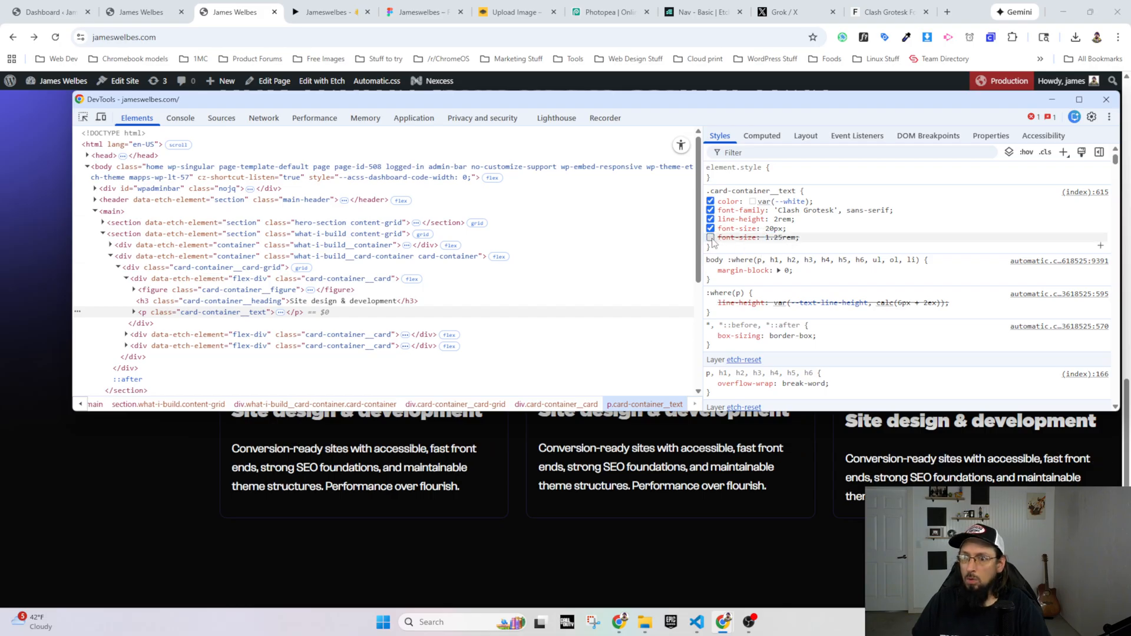
{"action": "left_click", "coordinate": [710, 238]}
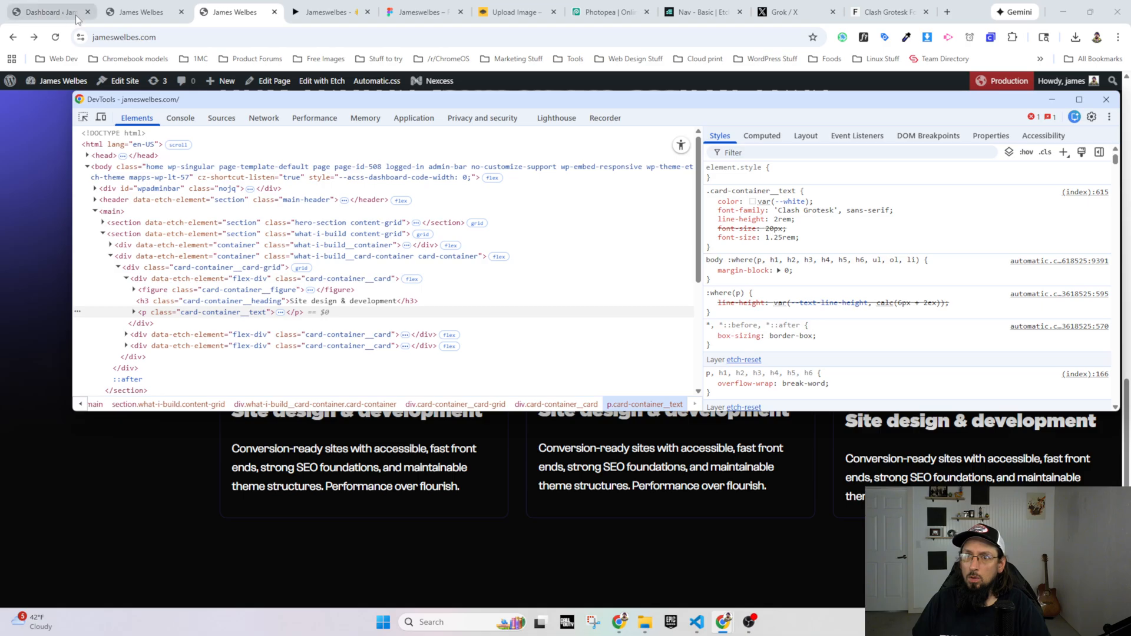
Step: Switch to the page builder and add a font-size of 1.25rem and a line-height of 2rem to the .card-container__text CSS
{"action": "left_click", "coordinate": [149, 14]}
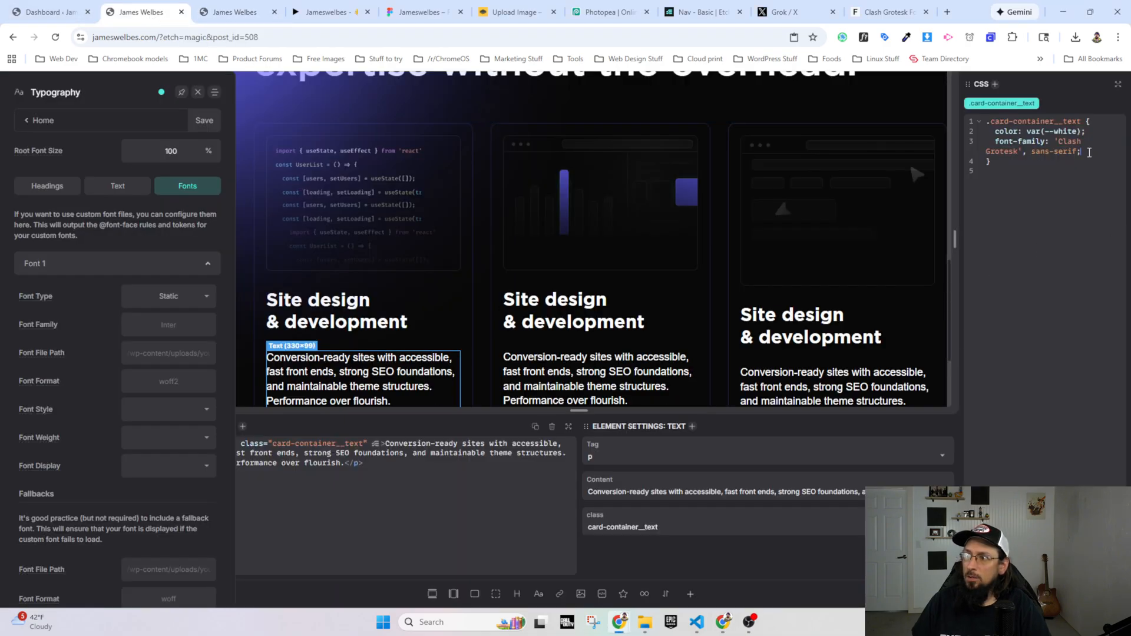
{"action": "type", "text": "size"}
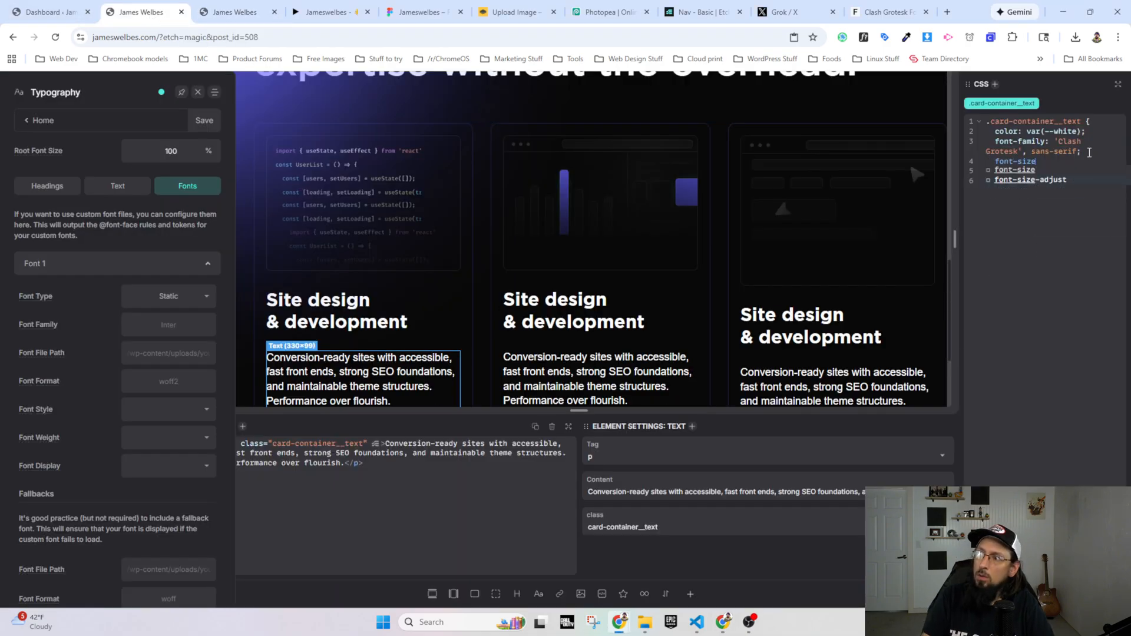
{"action": "type", "text": ": 1.25rem;"}
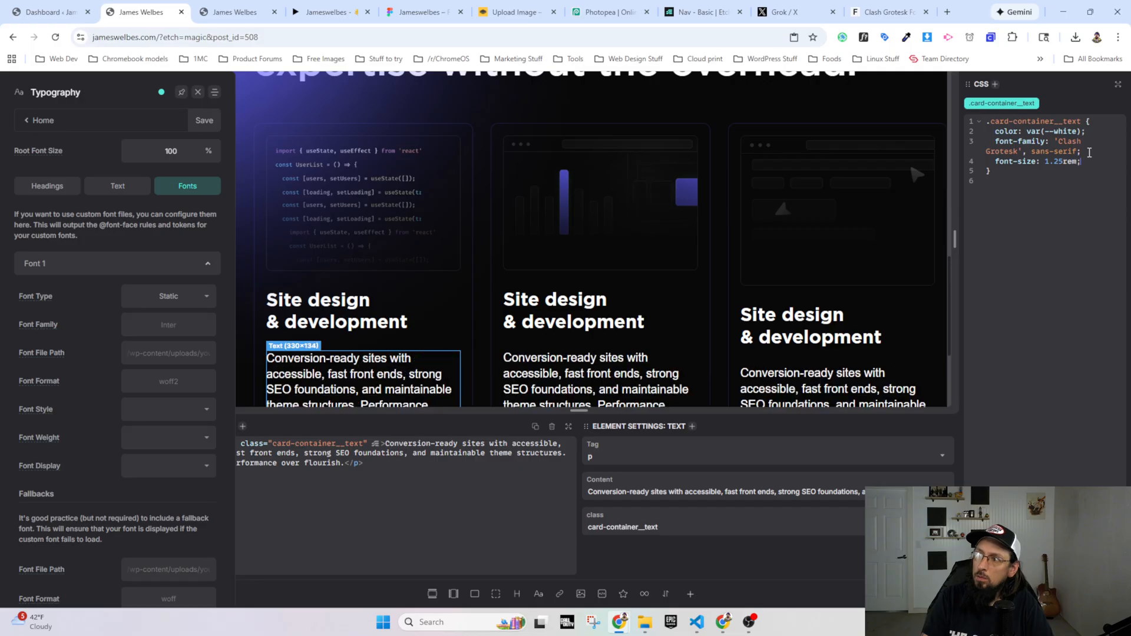
{"action": "key", "text": "Return"}
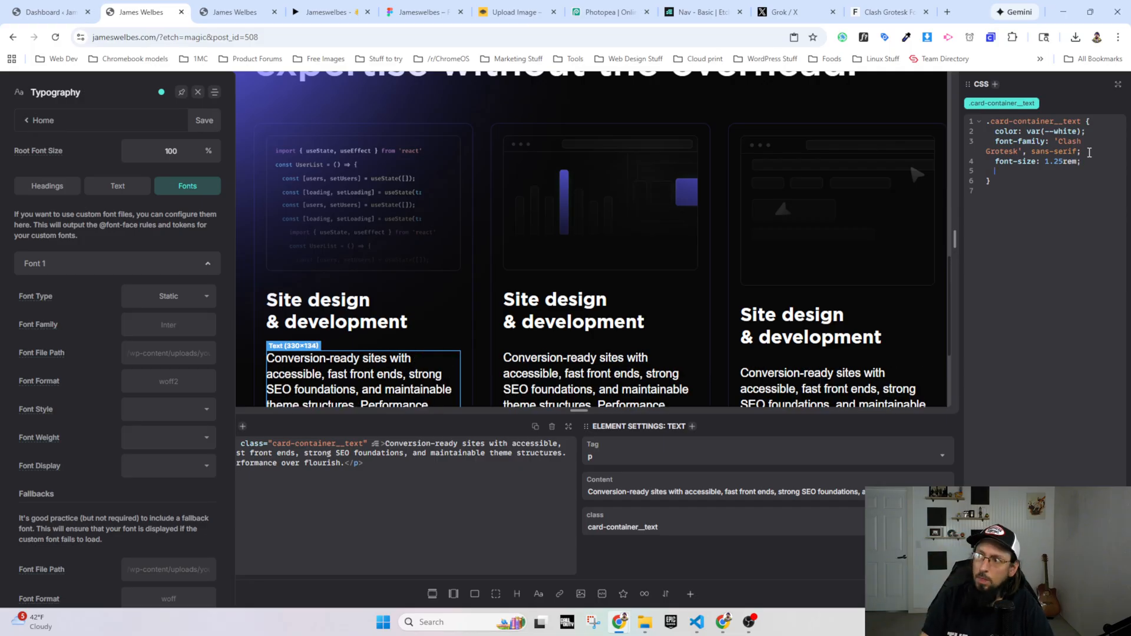
{"action": "type", "text": "line"}
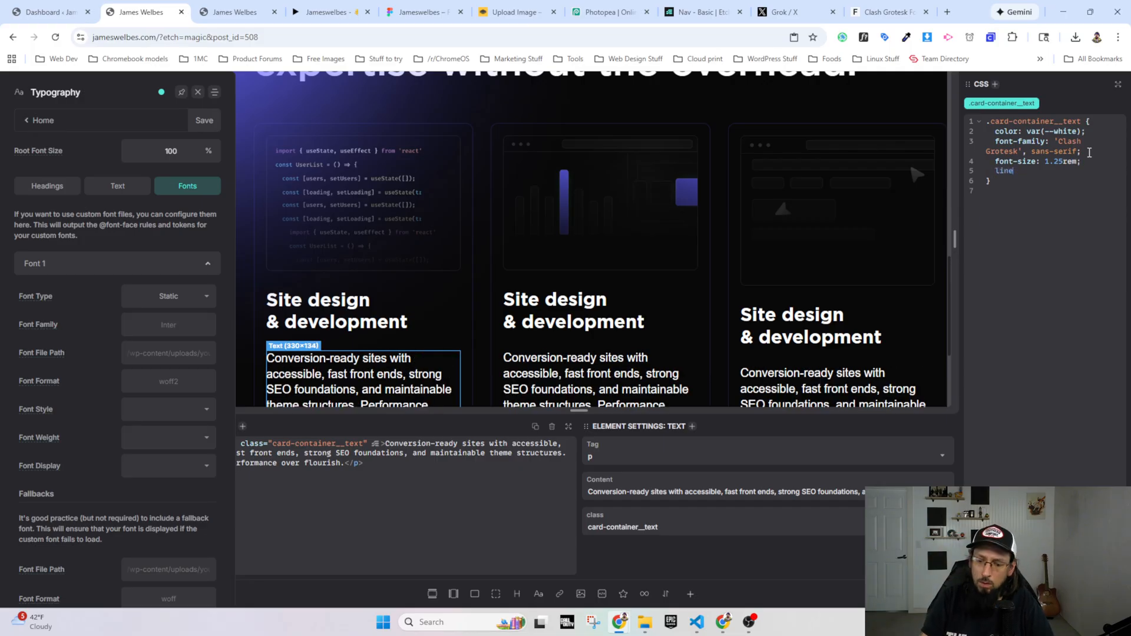
{"action": "type", "text": "-height: 2rem;"}
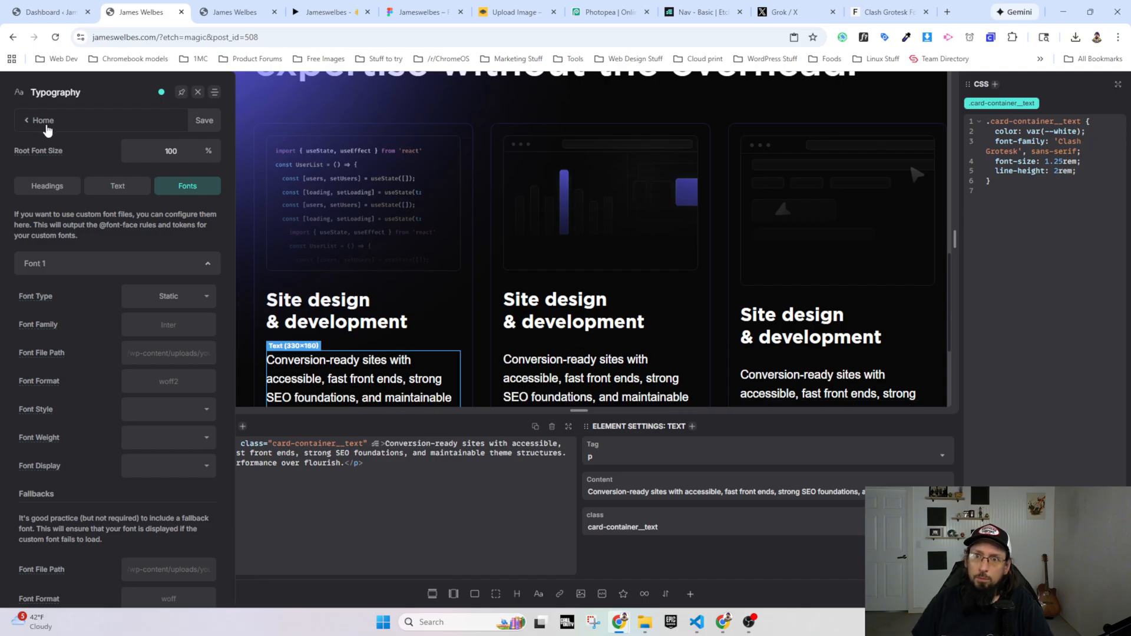
Step: Look up the site's color palette and add a color of var(--neutral-light) to the .card-container__text rule
{"action": "left_click", "coordinate": [47, 129]}
{"action": "left_click", "coordinate": [57, 174]}
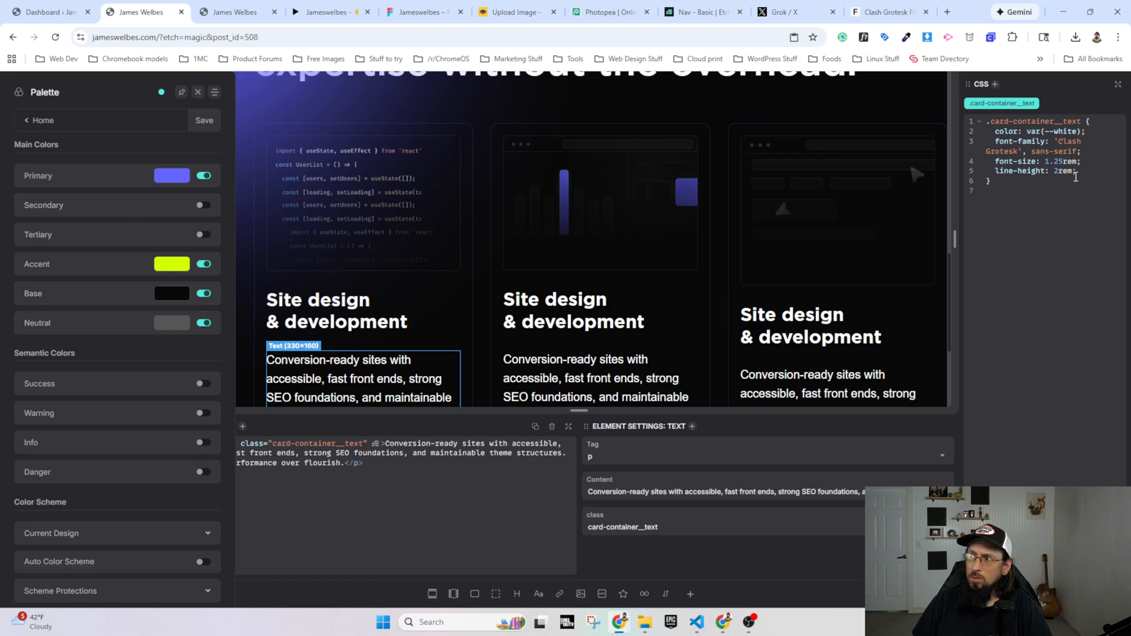
{"action": "type", "text": "co"}
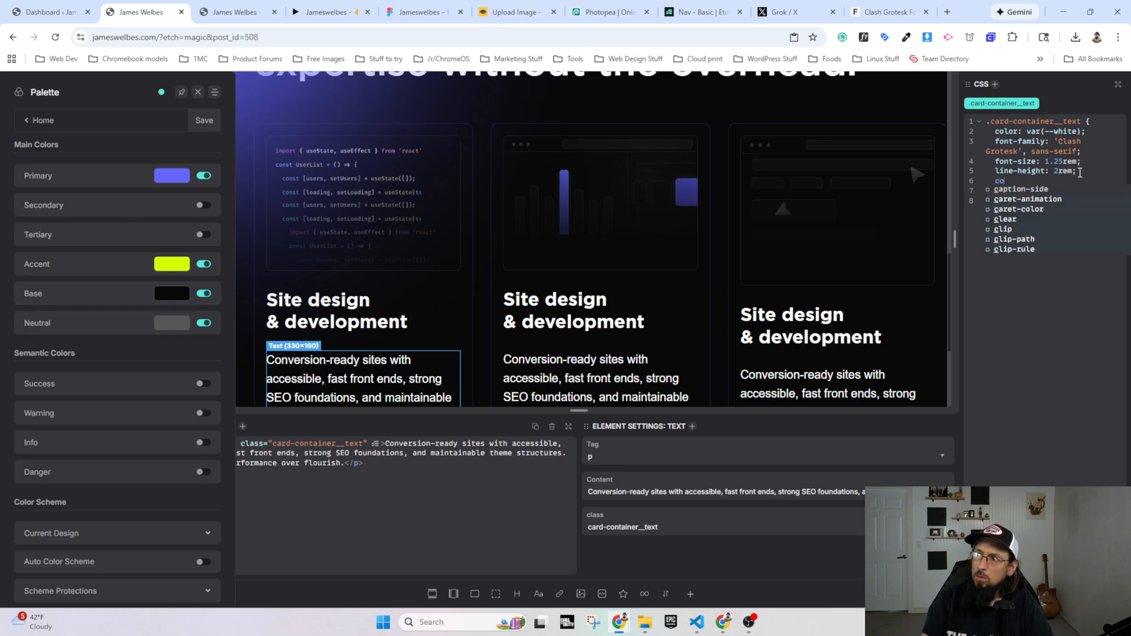
{"action": "type", "text": "lor: var-"}
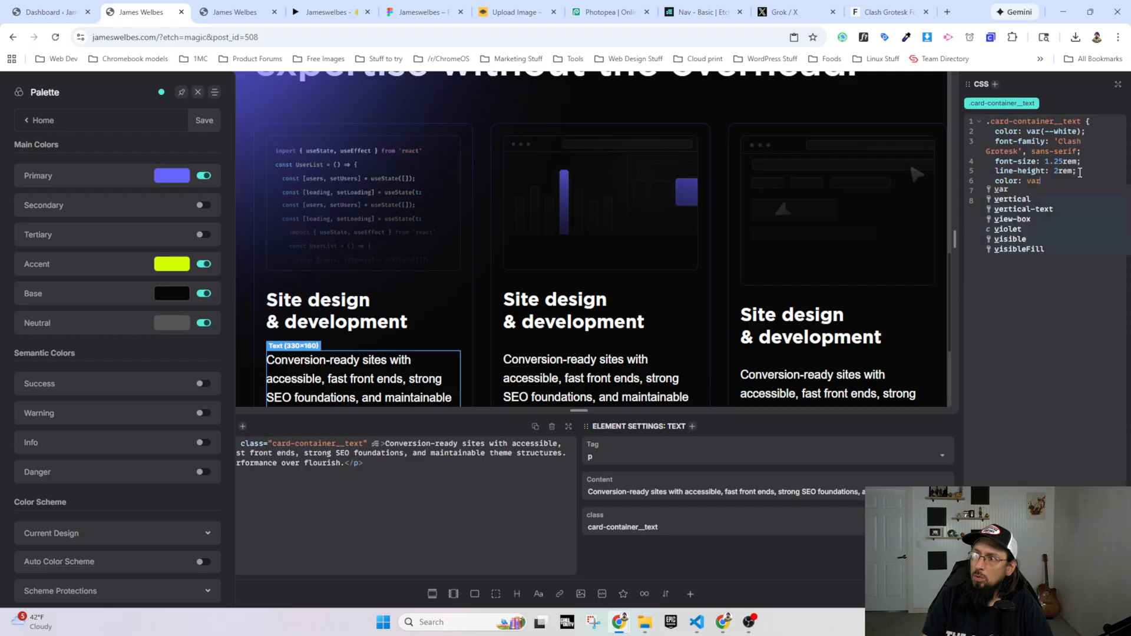
{"action": "key", "text": "BackSpace"}
{"action": "key", "text": "BackSpace"}
{"action": "type", "text": "-"}
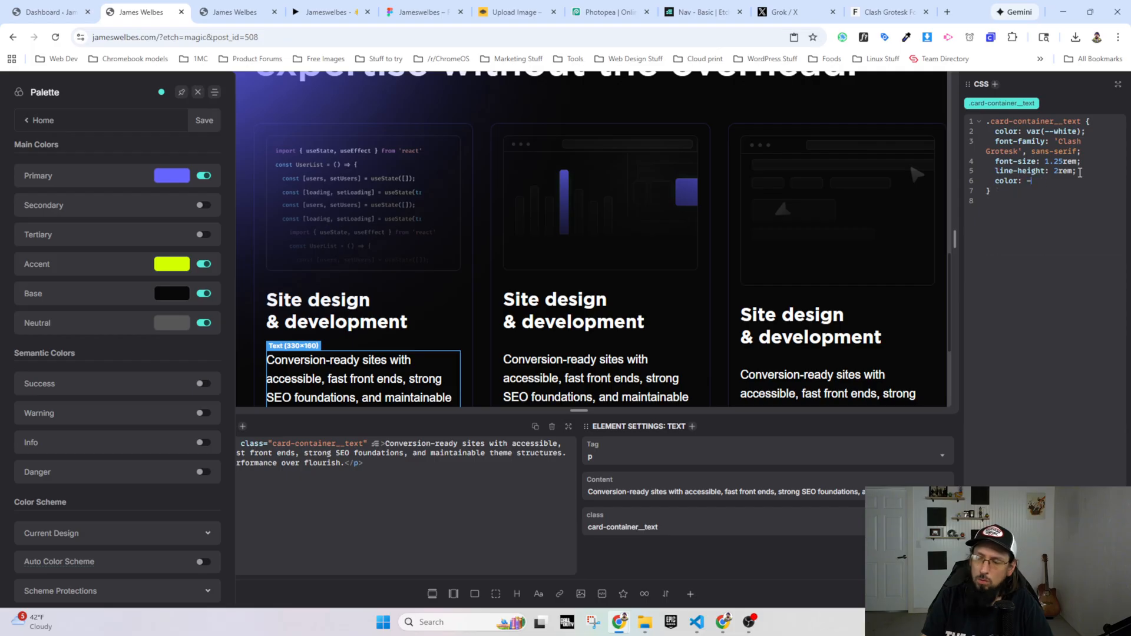
{"action": "type", "text": "-neutral-light"}
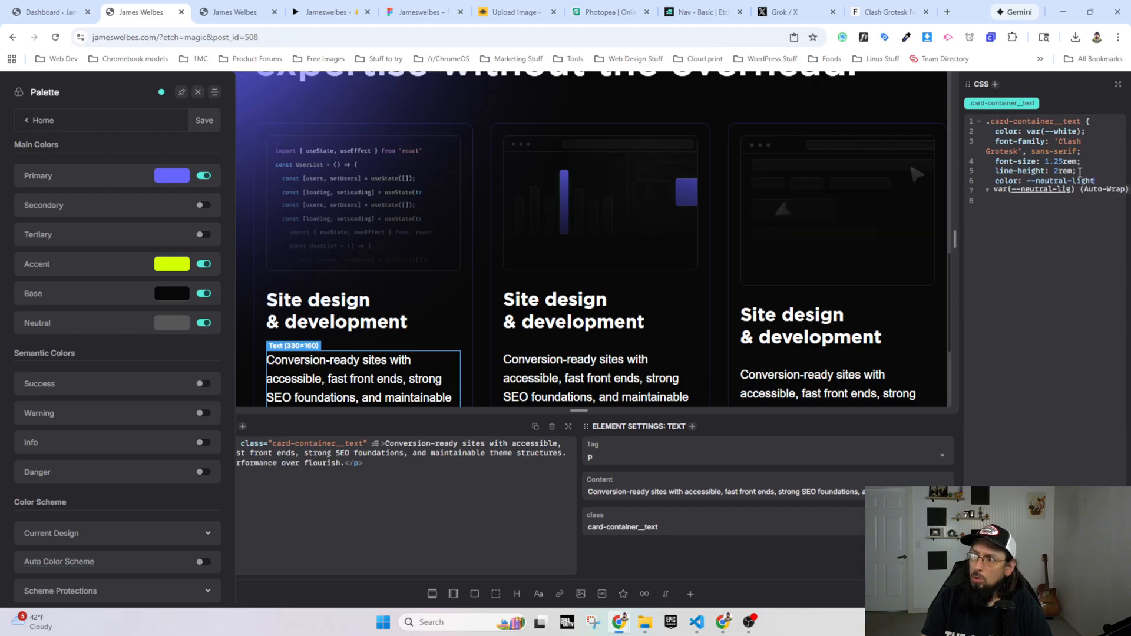
{"action": "key", "text": "Return"}
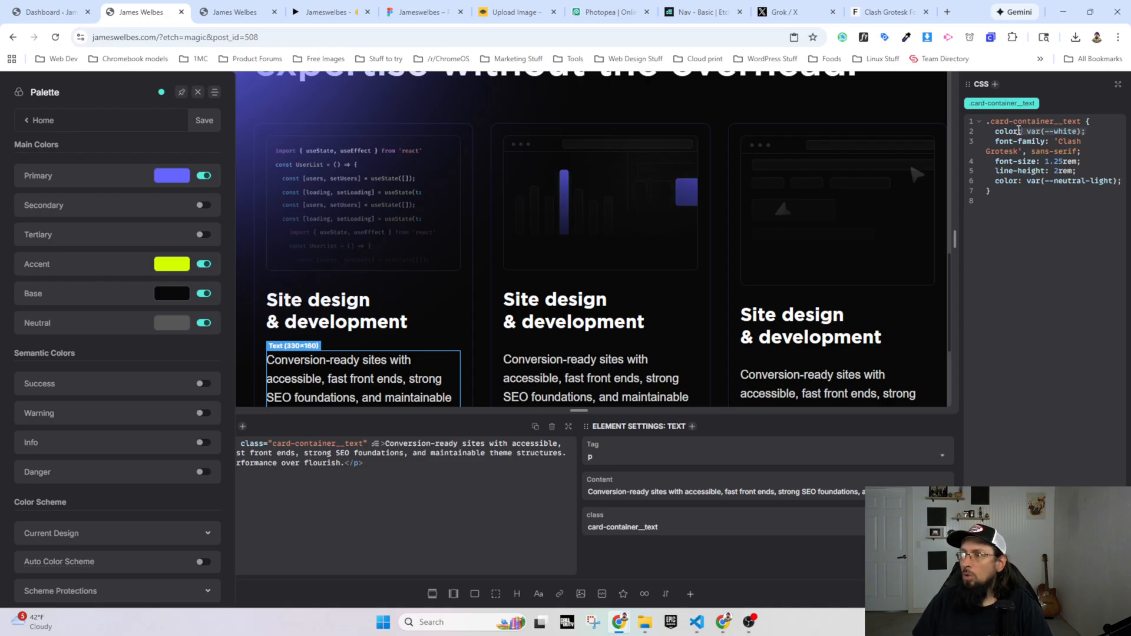
Step: Delete the color: var(--white) declaration from .card-container__text and reload the live site to check the card descriptions
{"action": "left_click_drag", "start_coordinate": [1018, 130], "coordinate": [995, 133]}
{"action": "key", "text": "BackSpace"}
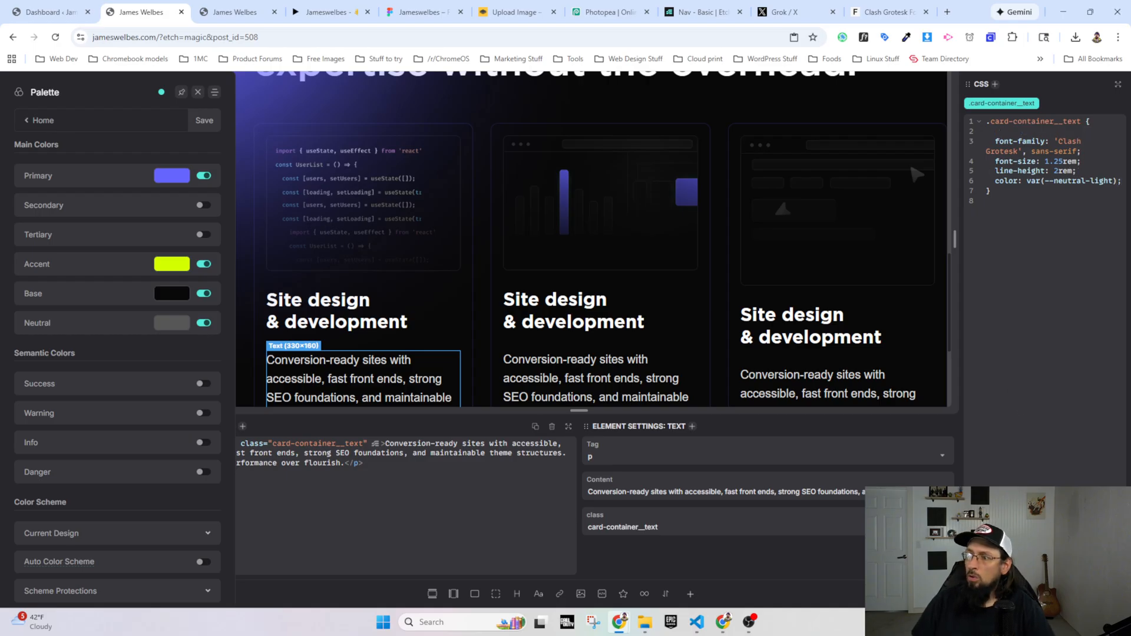
{"action": "left_click", "coordinate": [233, 12]}
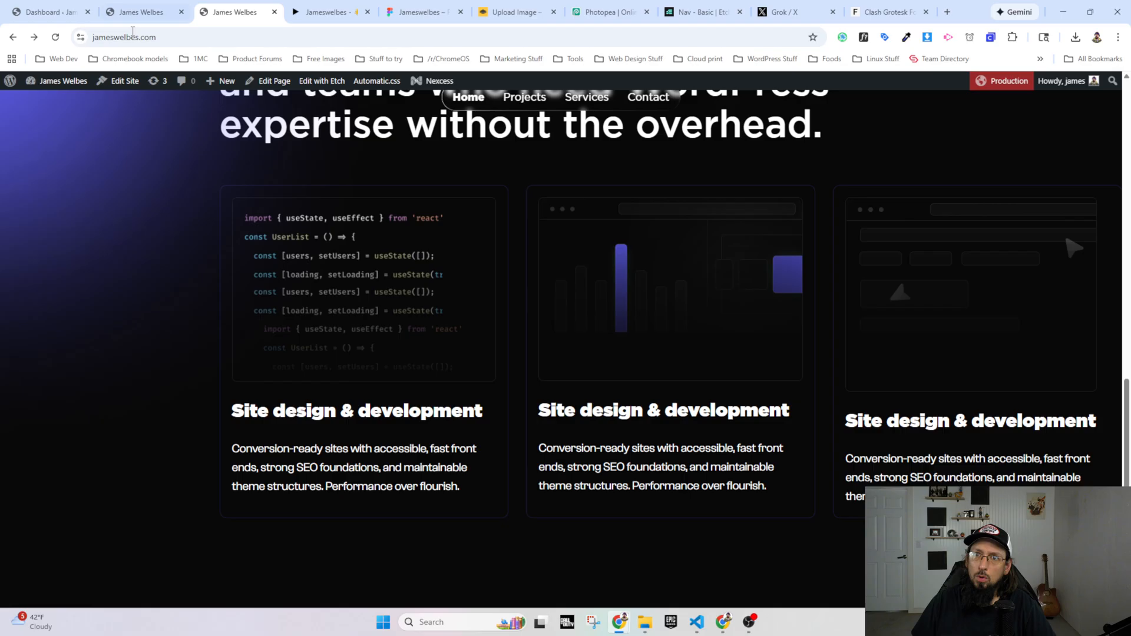
{"action": "left_click", "coordinate": [55, 37]}
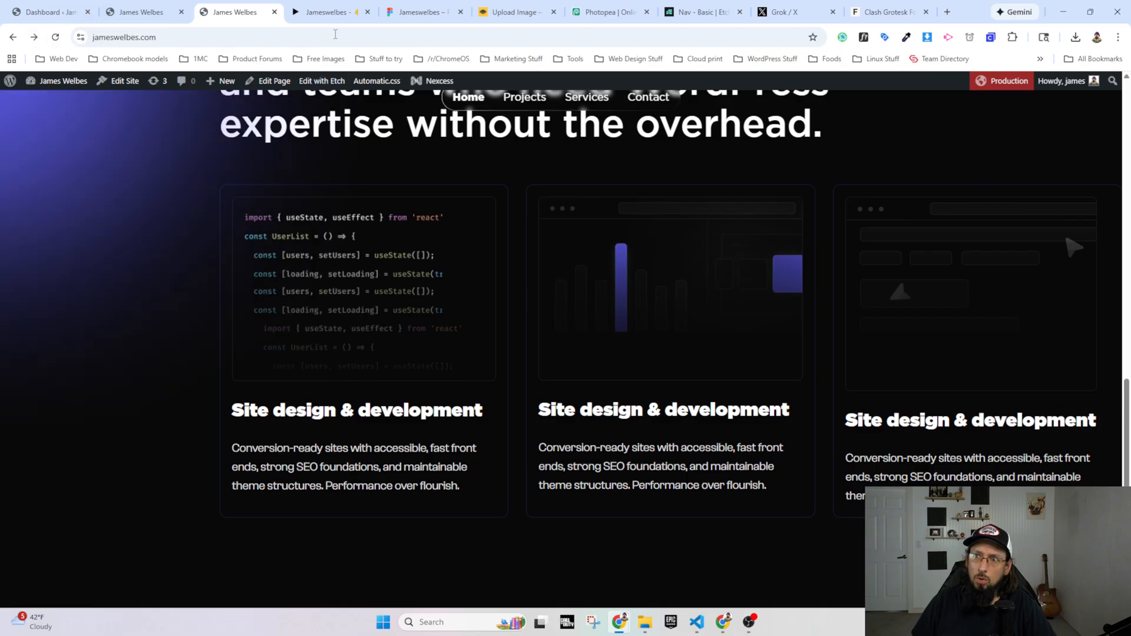
Step: Compare the live service cards with the Figma prototype and check the typography of the Site design & development heading in the Figma design
{"action": "left_click", "coordinate": [328, 12]}
{"action": "left_click", "coordinate": [238, 12]}
{"action": "left_click", "coordinate": [321, 13]}
{"action": "left_click", "coordinate": [233, 12]}
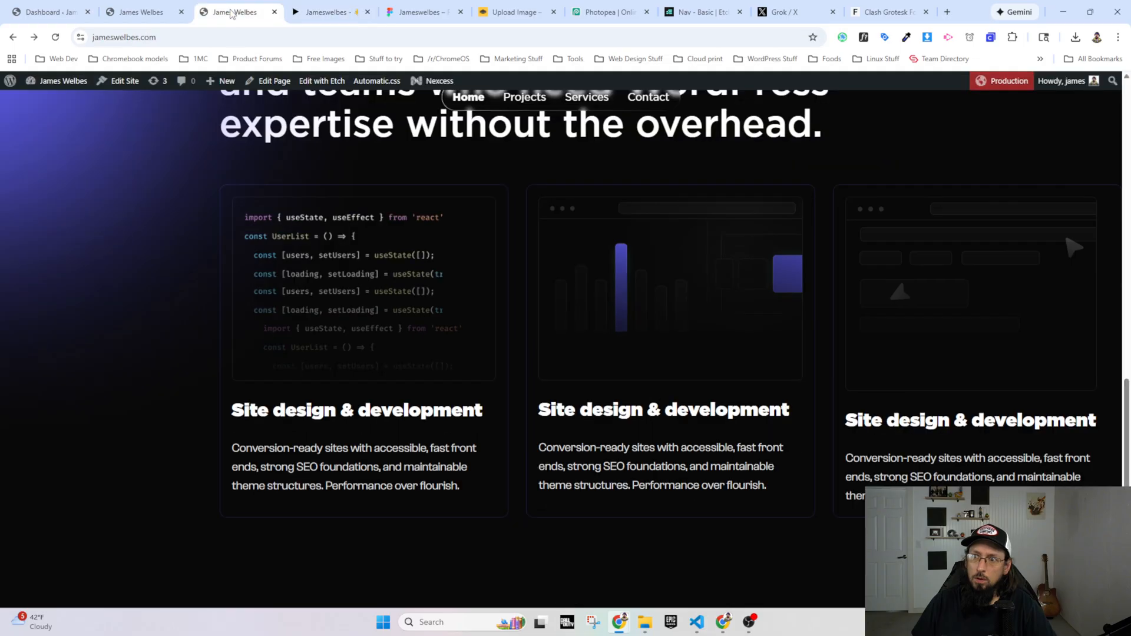
{"action": "key", "text": "ctrl+Tab"}
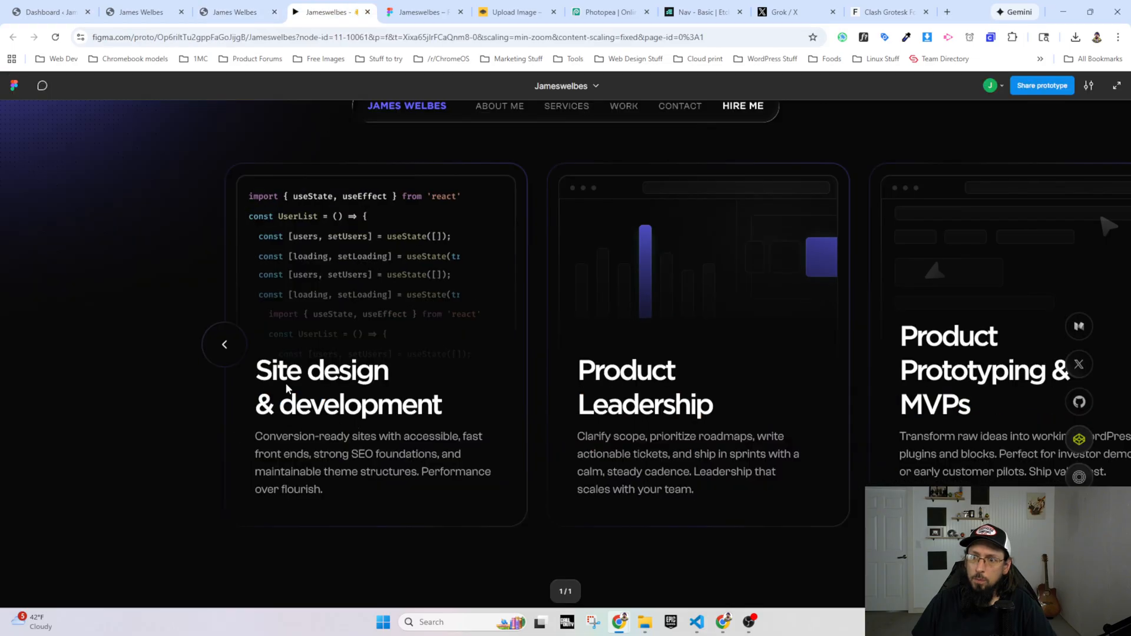
{"action": "key", "text": "ctrl+Tab"}
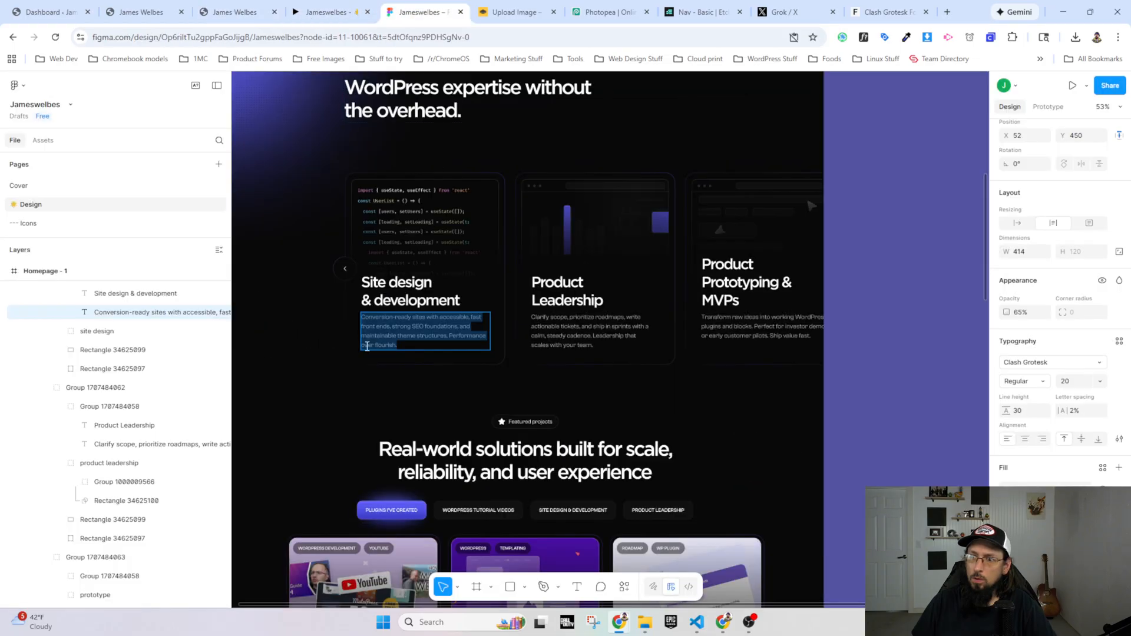
{"action": "left_click", "coordinate": [400, 284]}
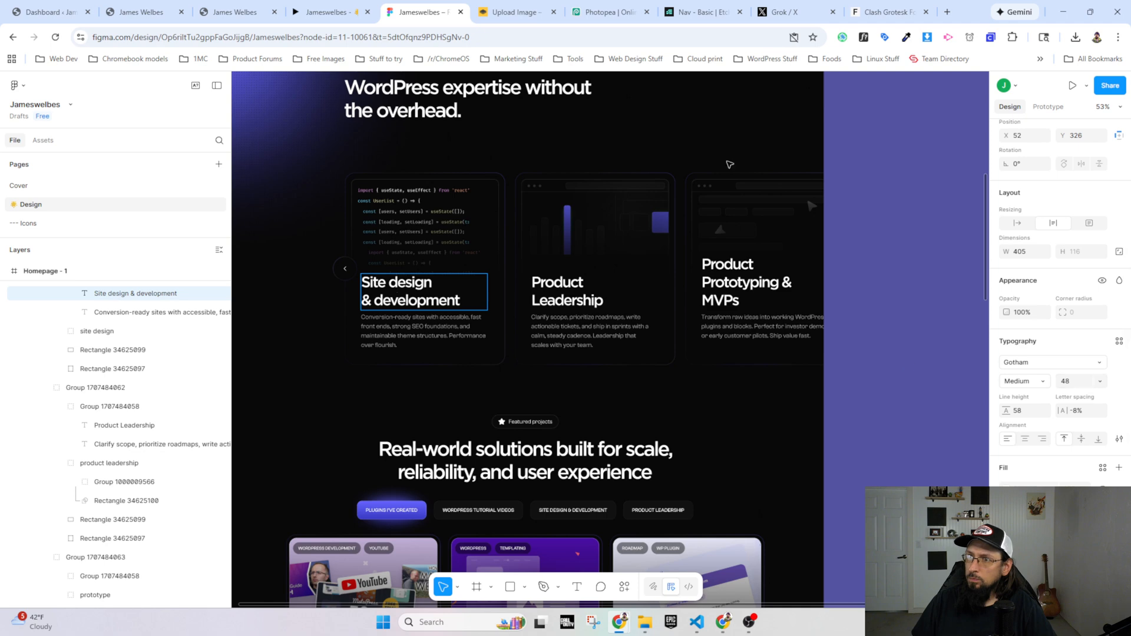
Step: Inspect the first card heading on the live site and add an h3.card-container__heading style rule with a font-size of 48px
{"action": "left_click", "coordinate": [229, 11]}
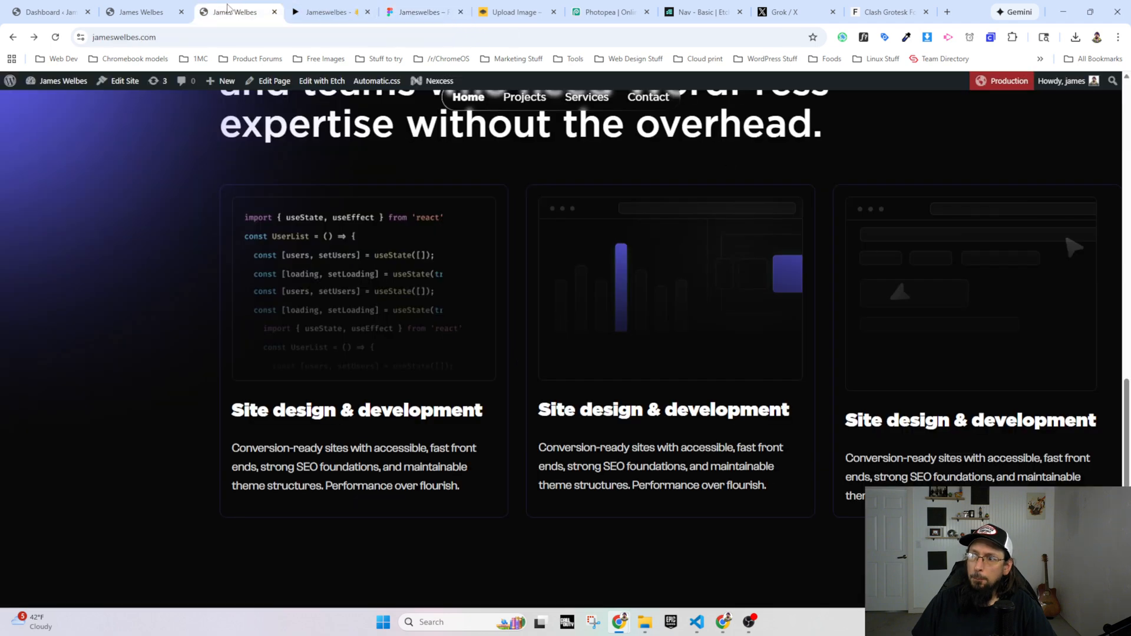
{"action": "right_click", "coordinate": [291, 408]}
{"action": "left_click", "coordinate": [323, 393]}
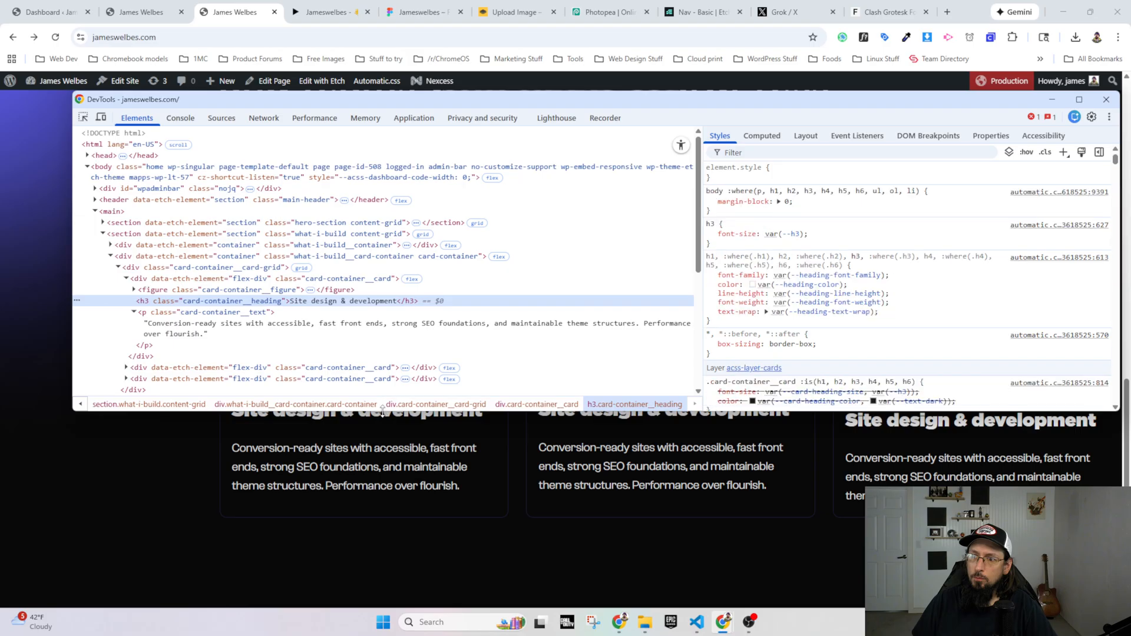
{"action": "left_click_drag", "start_coordinate": [384, 411], "coordinate": [377, 379]}
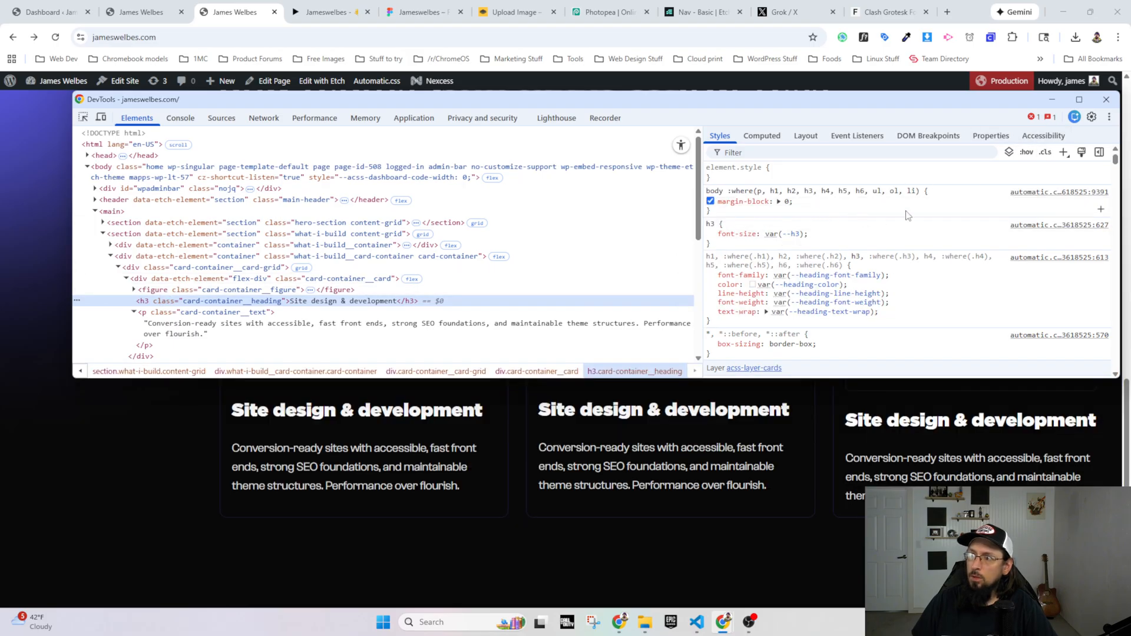
{"action": "left_click", "coordinate": [1063, 153]}
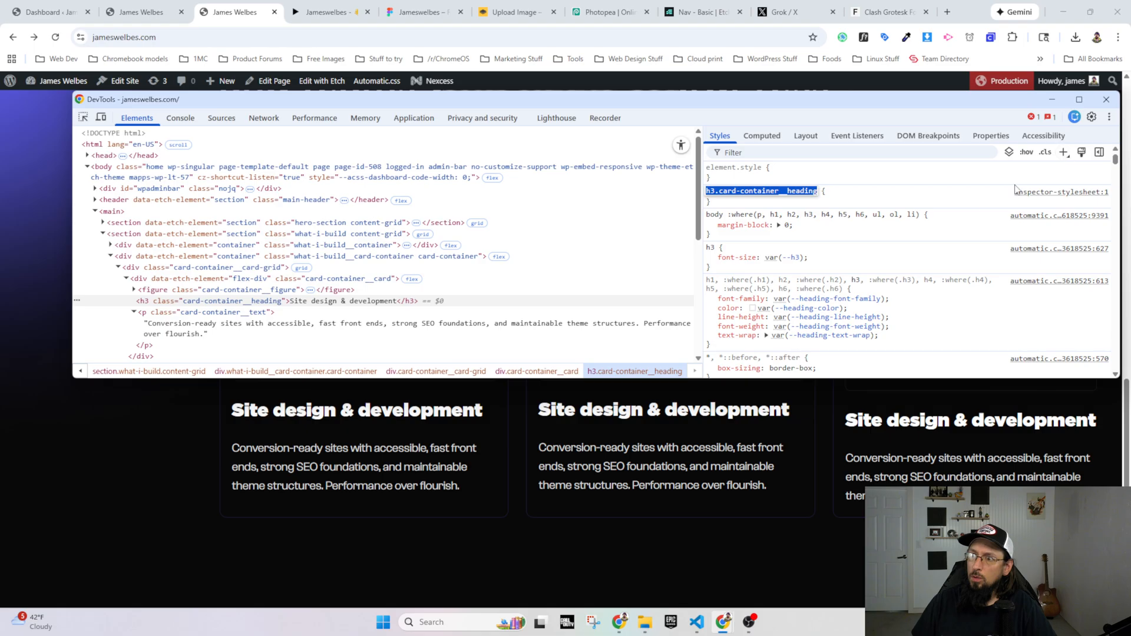
{"action": "key", "text": "Return"}
{"action": "type", "text": "font-"}
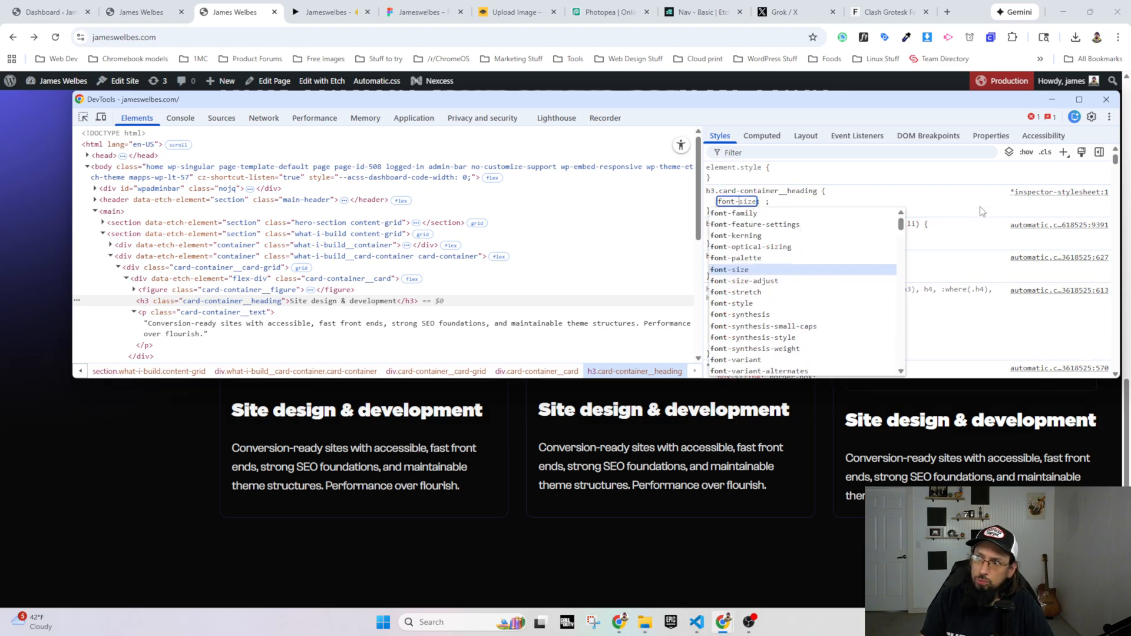
{"action": "type", "text": "size"}
{"action": "key", "text": "Tab"}
{"action": "type", "text": "48px"}
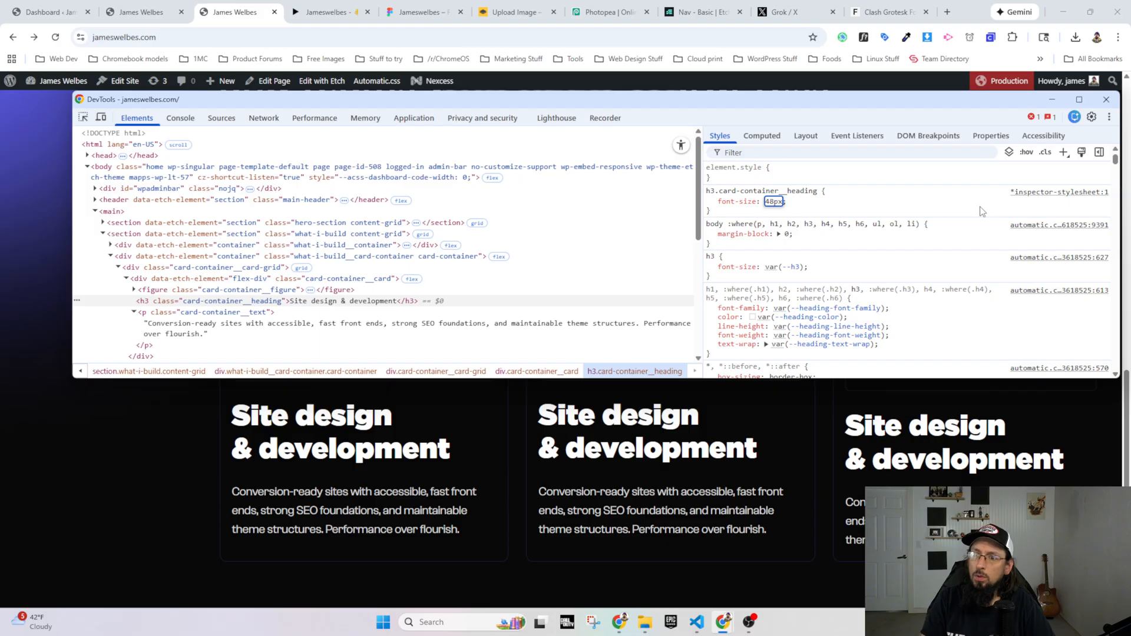
{"action": "key", "text": "Tab"}
Step: Add a font-weight of 350 to the h3.card-container__heading rule and compare the live headings with the Figma prototype
{"action": "type", "text": "font-weight"}
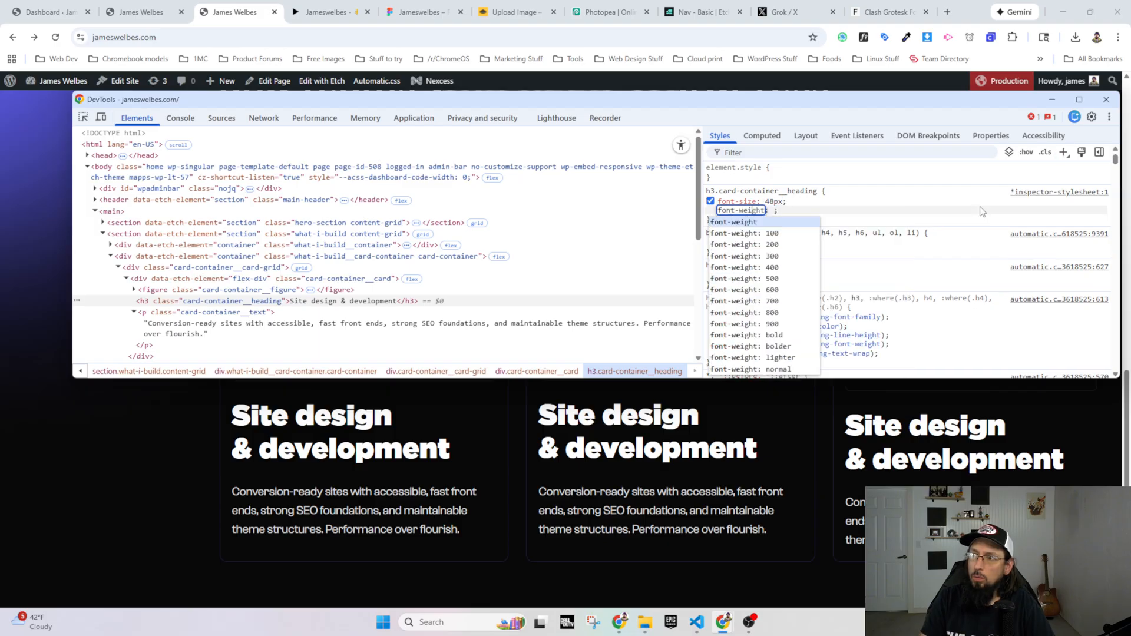
{"action": "key", "text": "Tab"}
{"action": "type", "text": "350"}
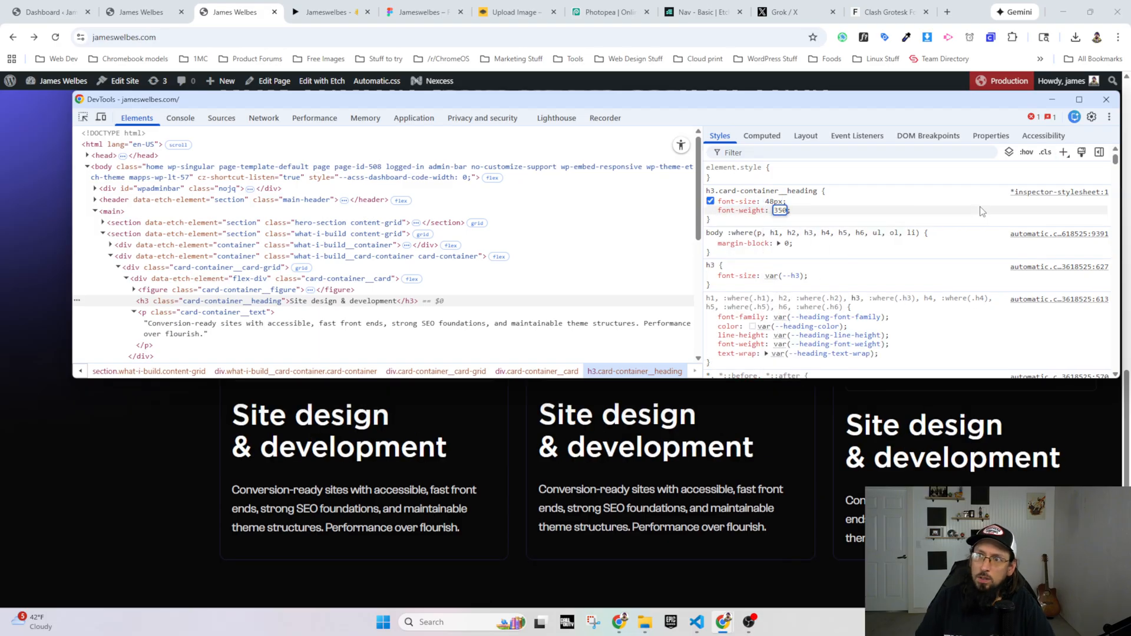
{"action": "left_click", "coordinate": [316, 15]}
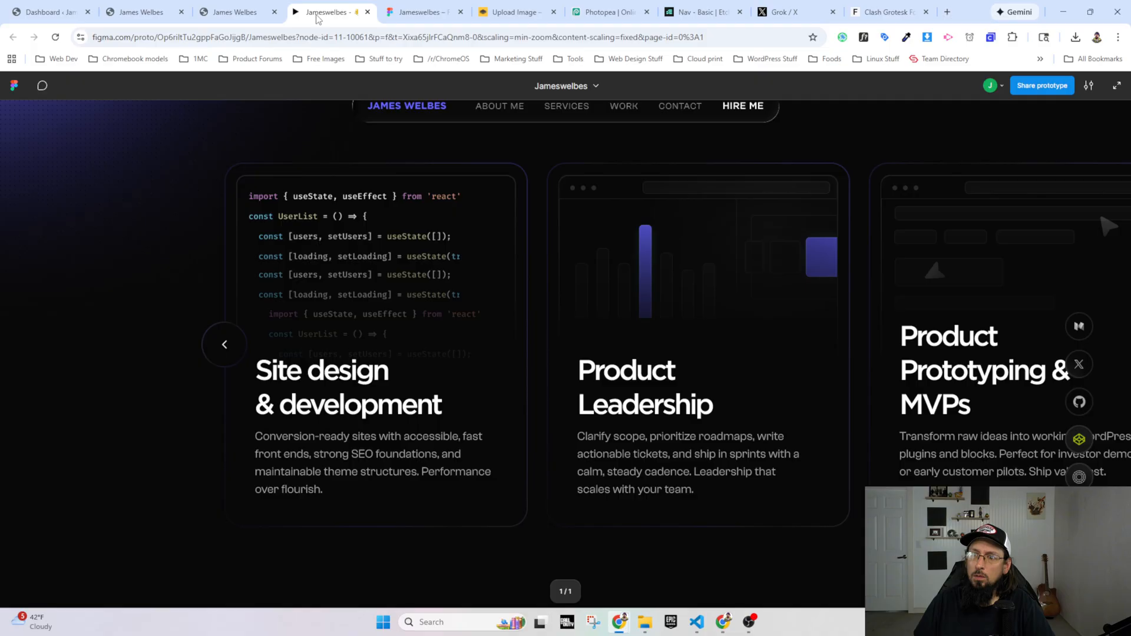
{"action": "left_click", "coordinate": [210, 17]}
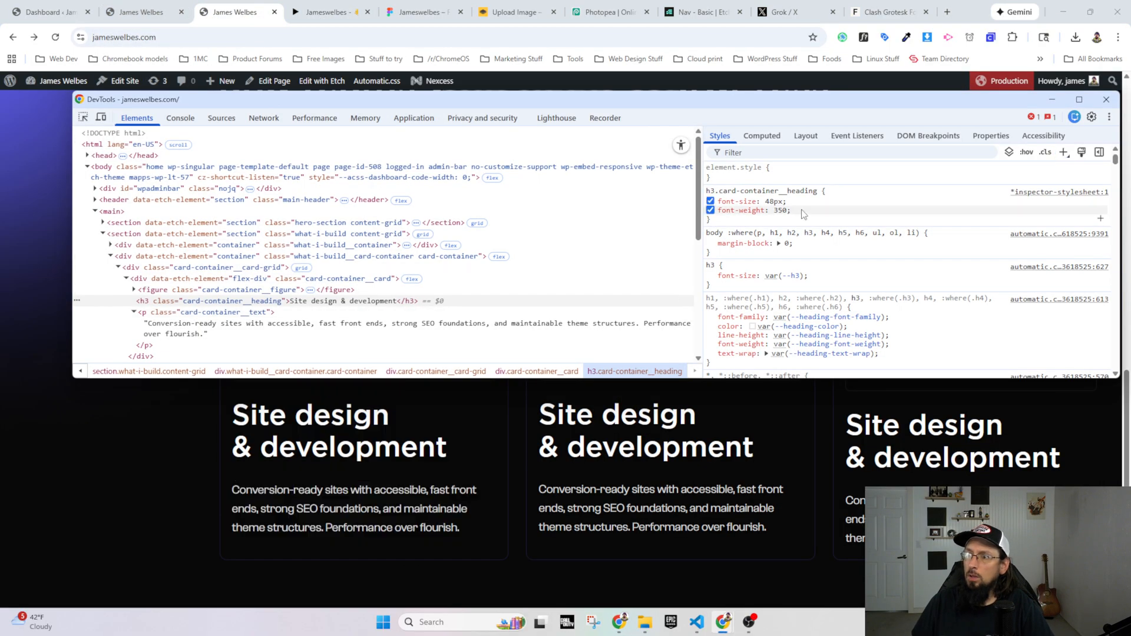
Step: Add a second font-size of 3rem to the heading rule and toggle it off and on to compare it with 48px
{"action": "left_click", "coordinate": [801, 213]}
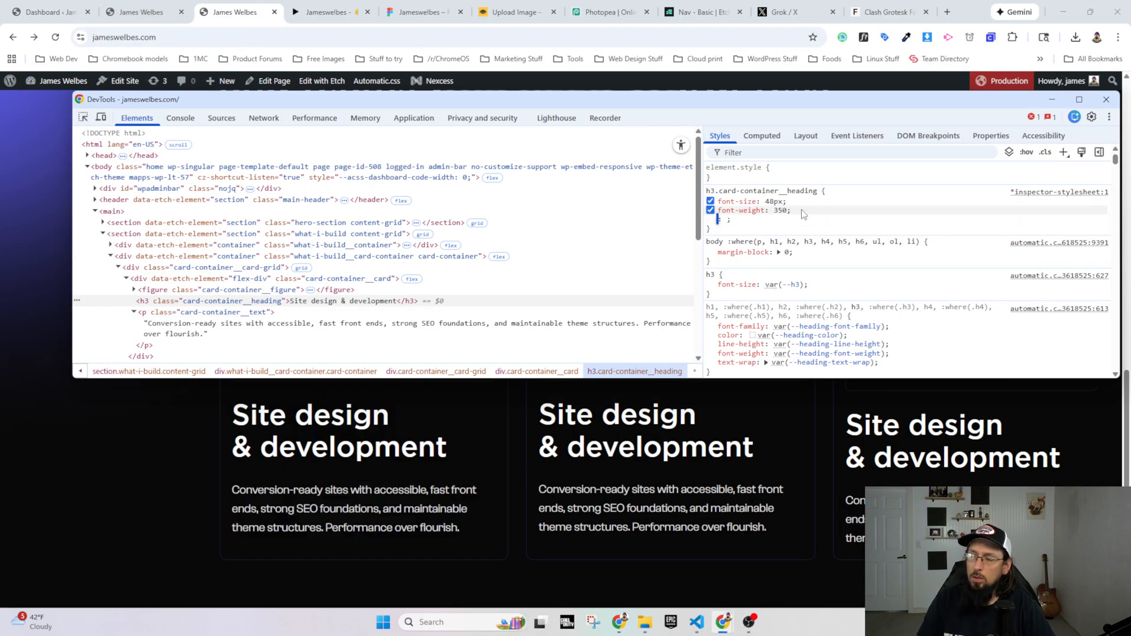
{"action": "type", "text": "font-size: 3rem"}
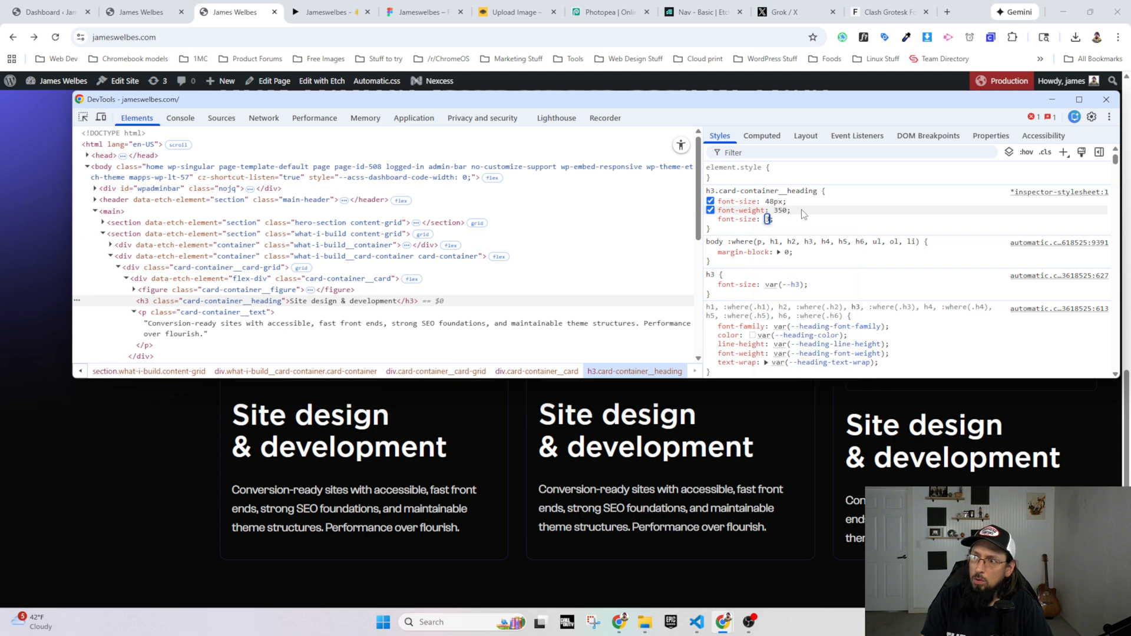
{"action": "key", "text": "Return"}
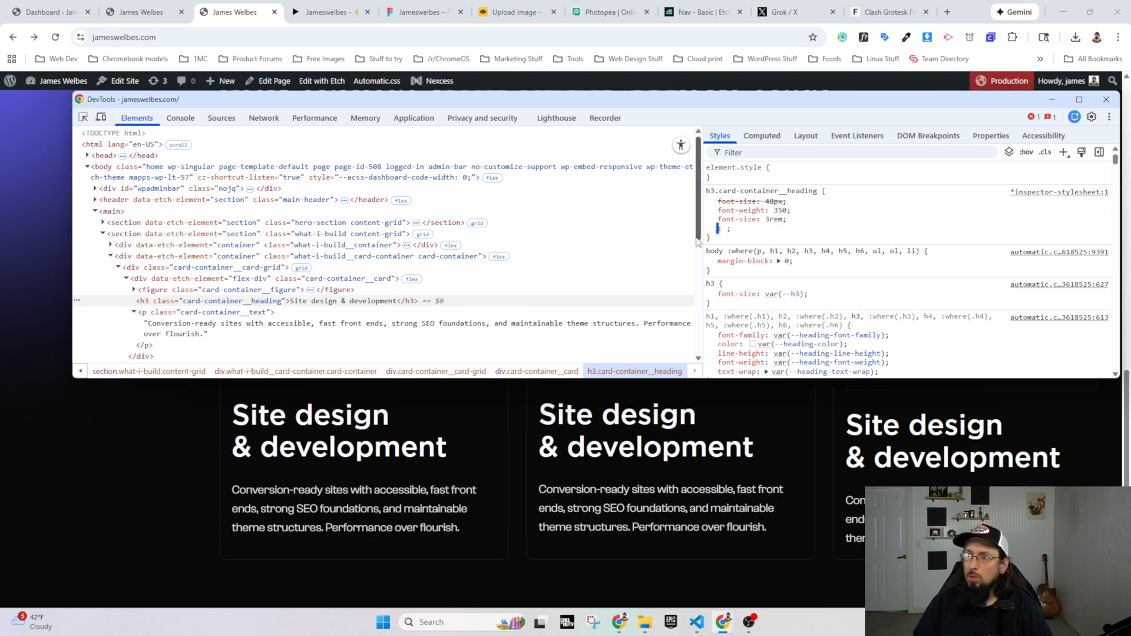
{"action": "left_click", "coordinate": [710, 219]}
{"action": "left_click", "coordinate": [710, 219]}
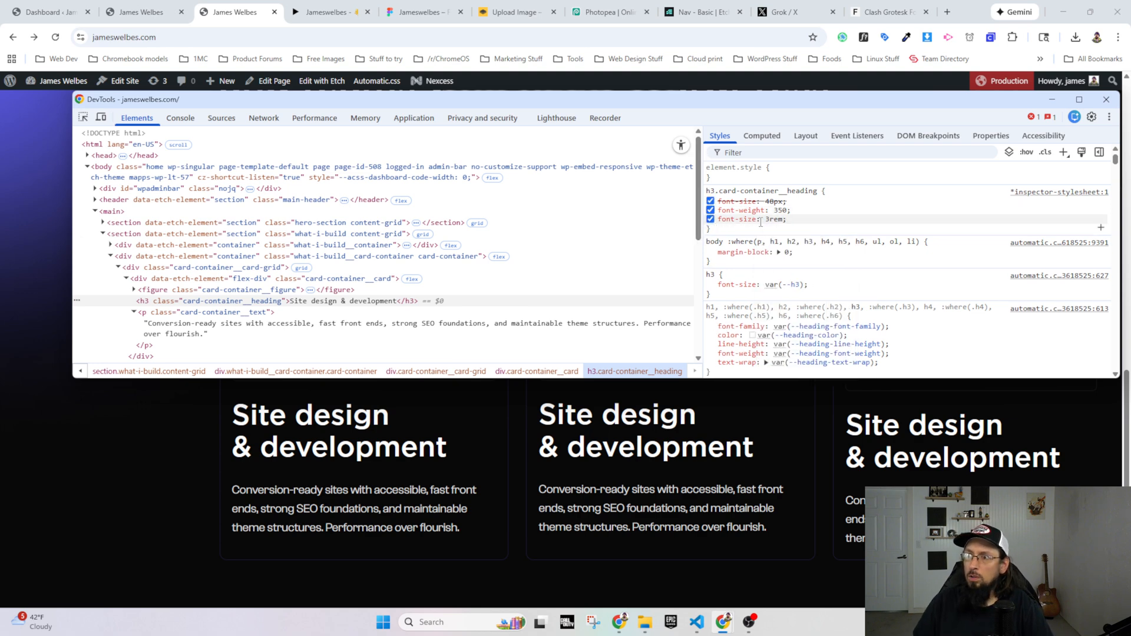
Step: Copy the font-weight: 350 and font-size: 3rem declarations into the page builder's .card-container__heading CSS and align their indentation
{"action": "left_click", "coordinate": [772, 219]}
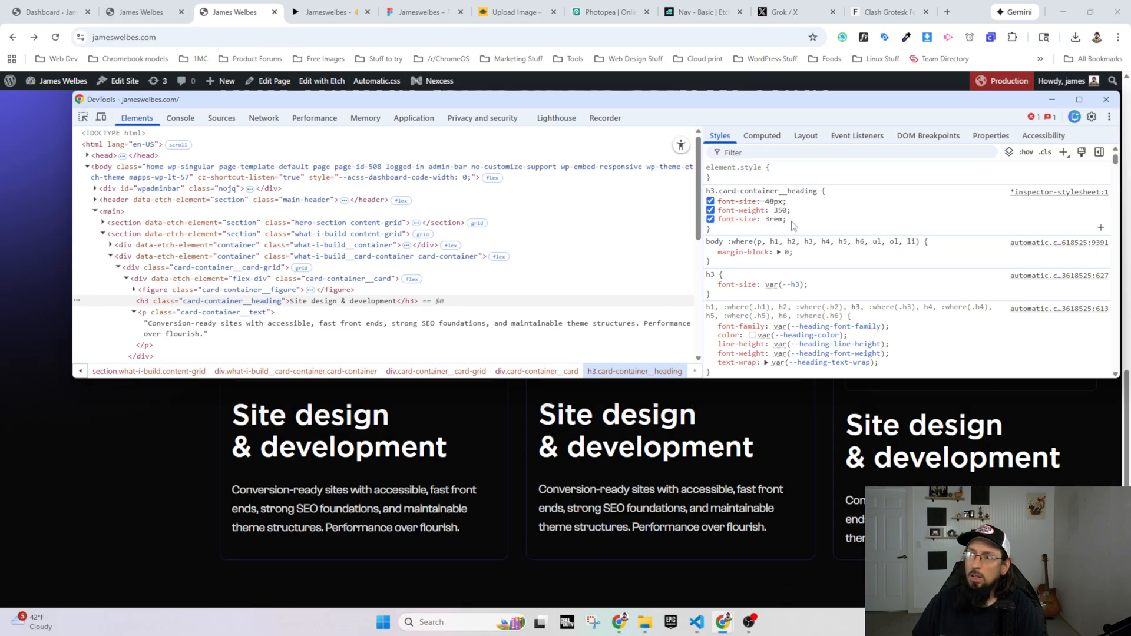
{"action": "left_click_drag", "start_coordinate": [788, 221], "coordinate": [731, 212]}
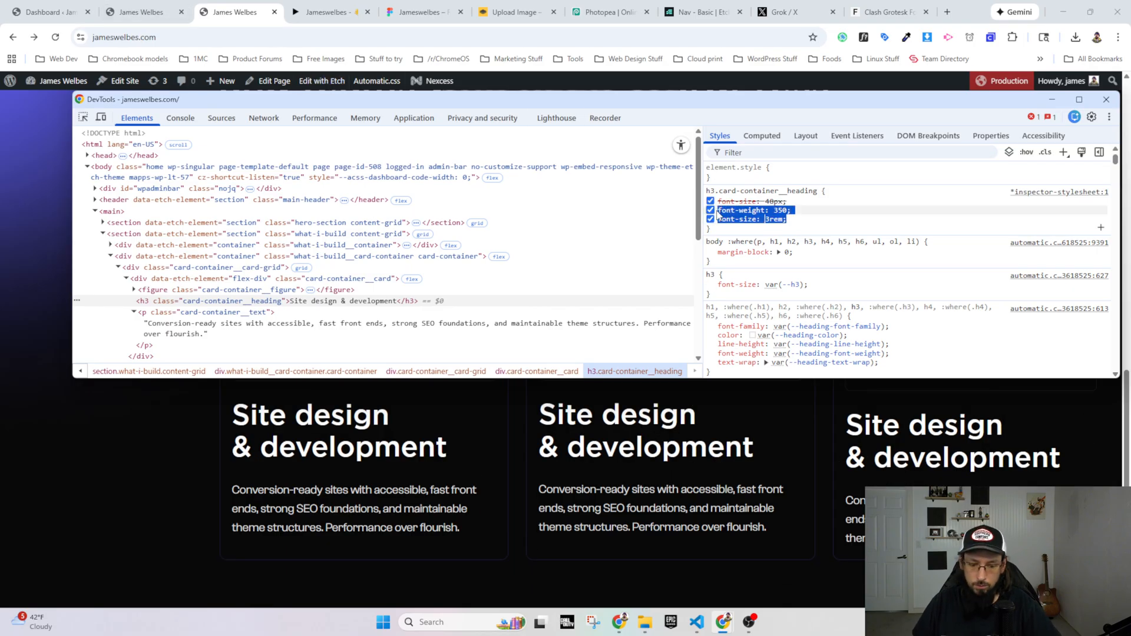
{"action": "left_click", "coordinate": [132, 12]}
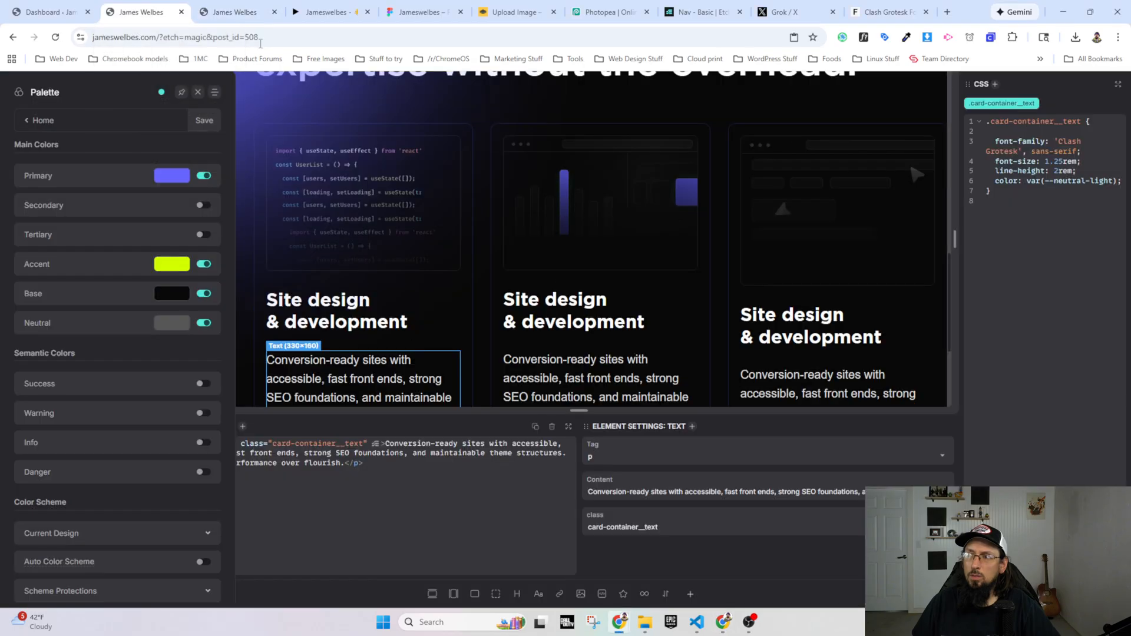
{"action": "left_click", "coordinate": [360, 312]}
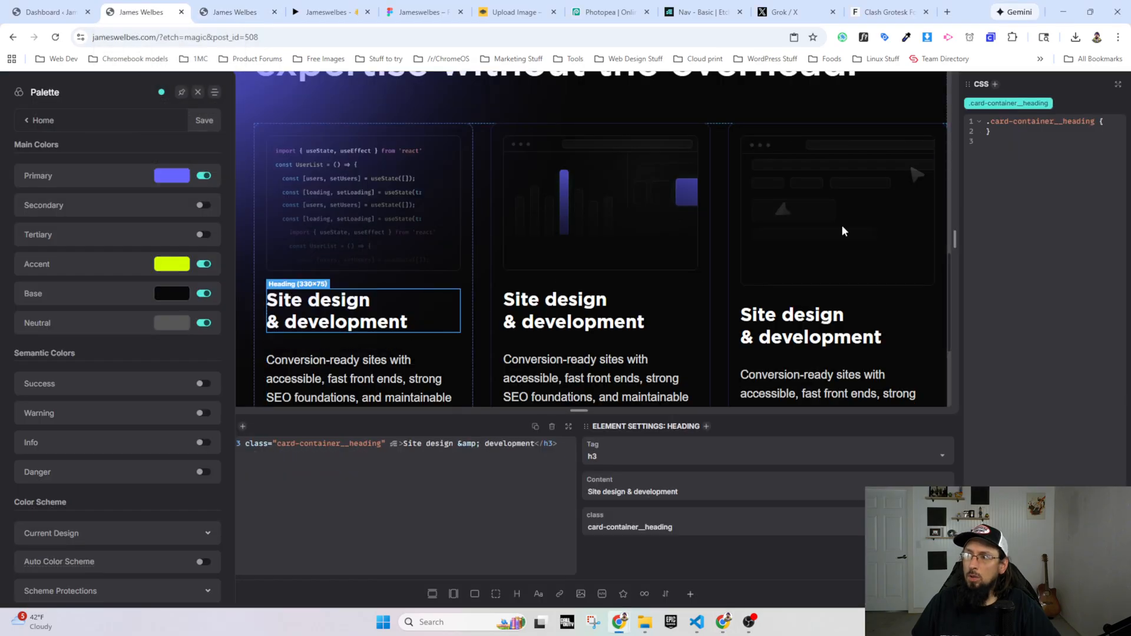
{"action": "type", "text": "font-weight: 350;     font-size: 3rem;"}
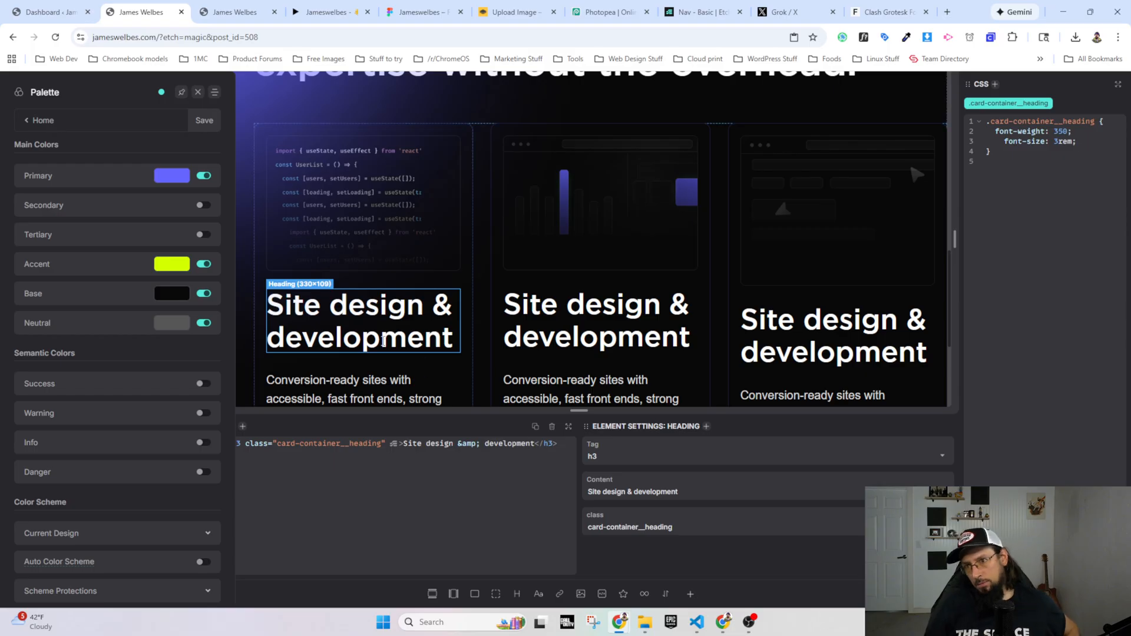
{"action": "scroll", "coordinate": [362, 324], "scroll_direction": "down", "scroll_amount": 3}
{"action": "scroll", "coordinate": [360, 289], "scroll_direction": "up", "scroll_amount": 1}
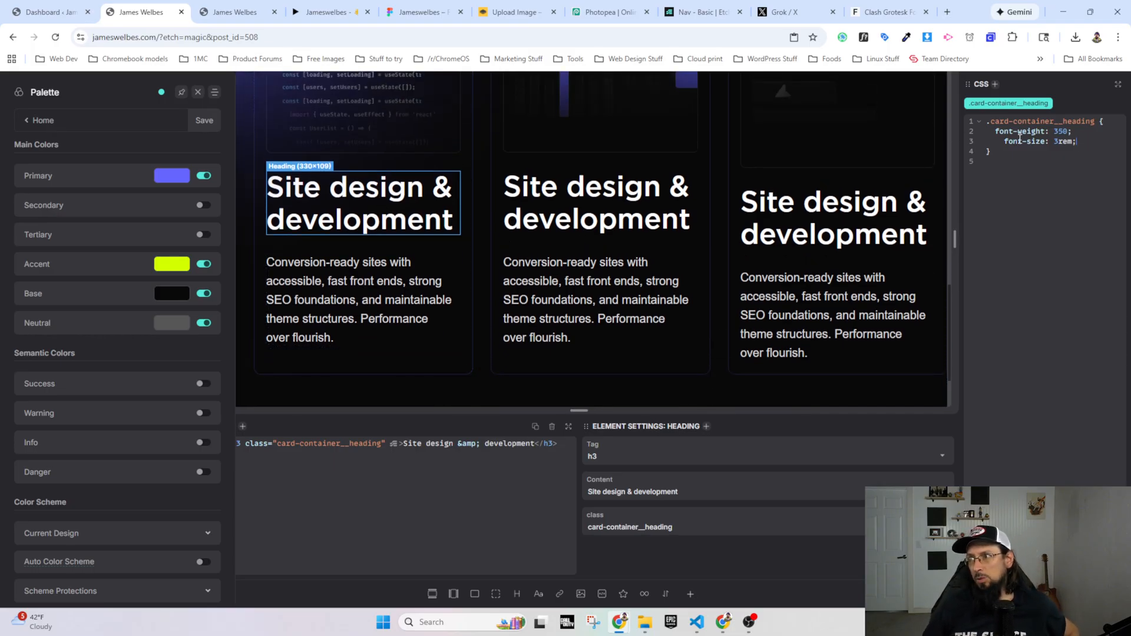
{"action": "key", "text": "BackSpace"}
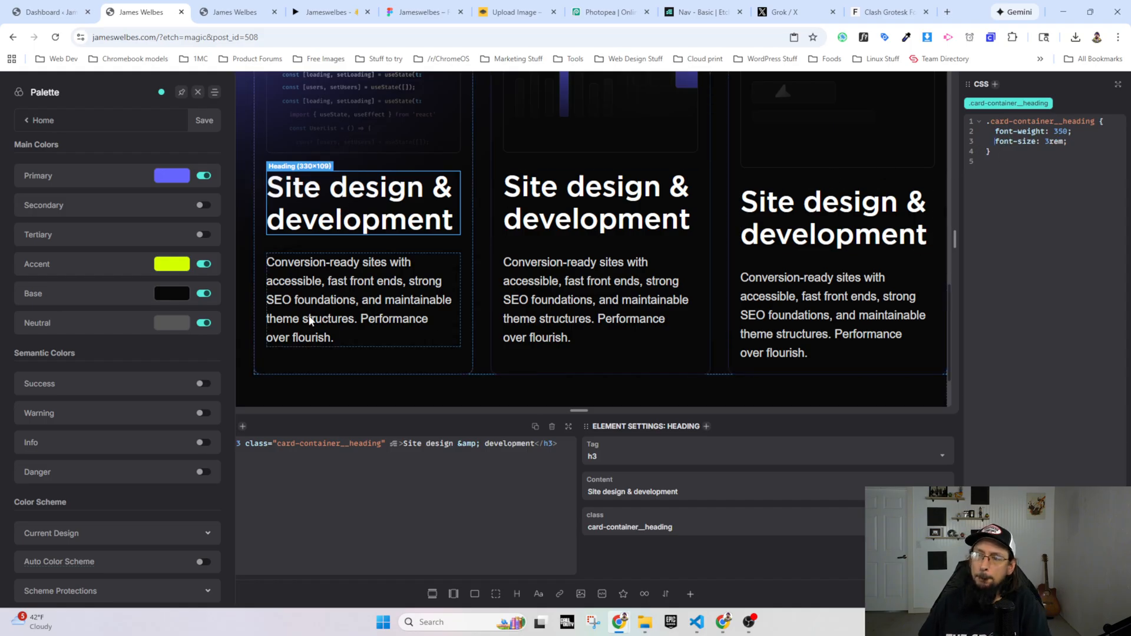
Step: Look through the Figma prototype and design for other card headings and check the typography of the User-first, editor friendly heading
{"action": "scroll", "coordinate": [310, 321], "scroll_direction": "up", "scroll_amount": 1}
{"action": "left_click", "coordinate": [375, 16]}
{"action": "scroll", "coordinate": [431, 380], "scroll_direction": "down", "scroll_amount": 15}
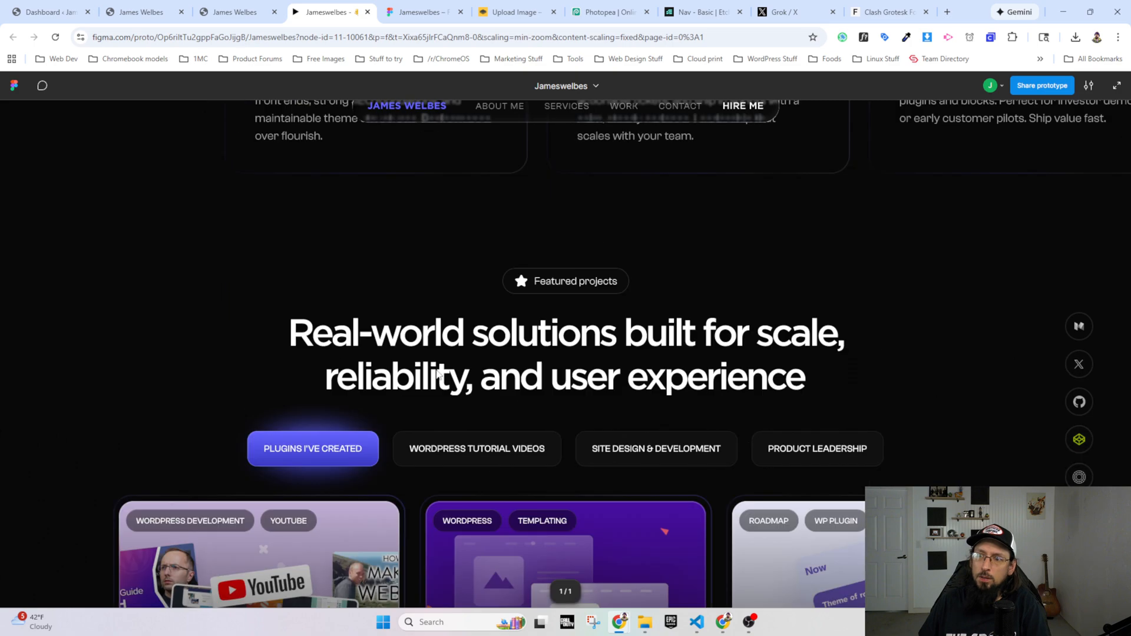
{"action": "scroll", "coordinate": [428, 391], "scroll_direction": "down", "scroll_amount": 10}
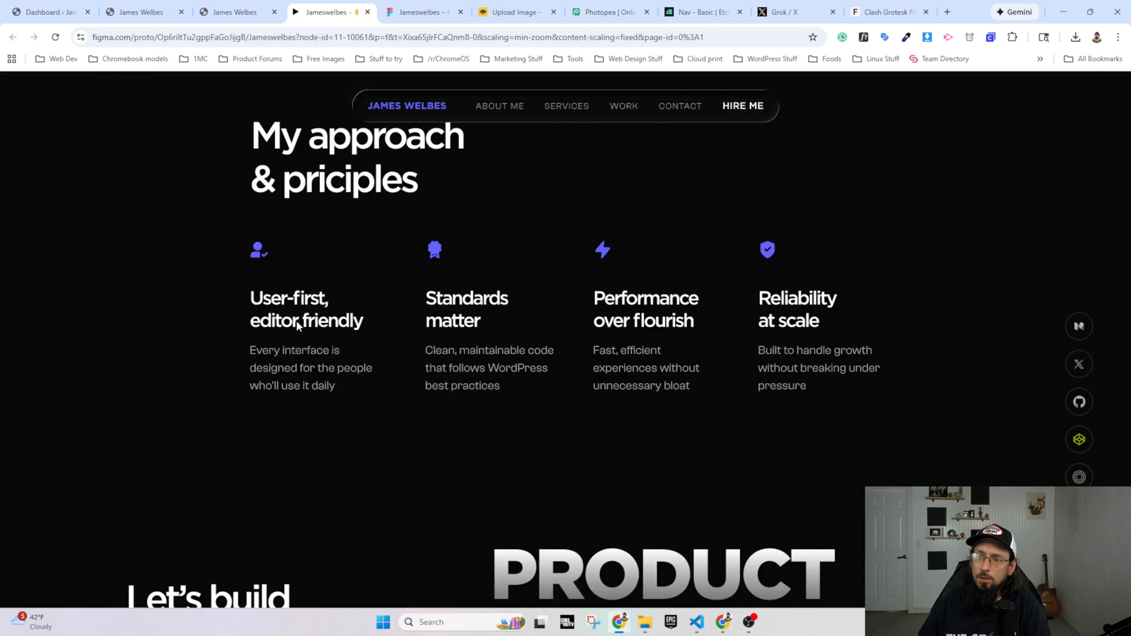
{"action": "left_click", "coordinate": [423, 12]}
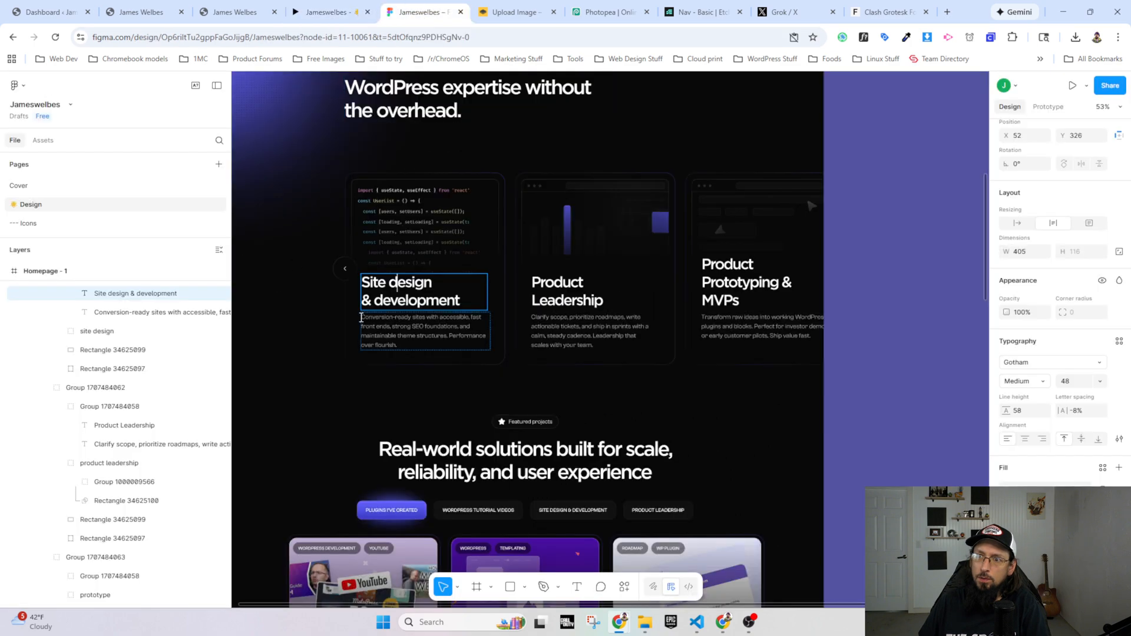
{"action": "scroll", "coordinate": [355, 367], "scroll_direction": "down", "scroll_amount": 5}
{"action": "scroll", "coordinate": [356, 367], "scroll_direction": "down", "scroll_amount": 10}
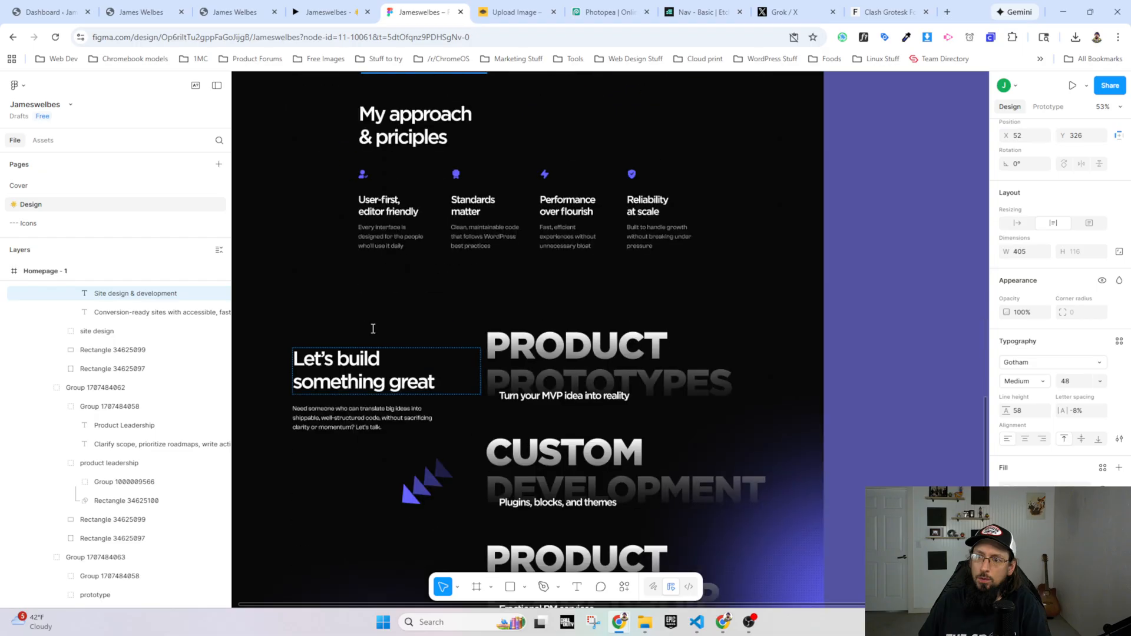
{"action": "left_click", "coordinate": [384, 206]}
Step: Recheck the Site design & development heading's typography in Figma and return to the What I Do section on the live site
{"action": "scroll", "coordinate": [383, 206], "scroll_direction": "up", "scroll_amount": 12}
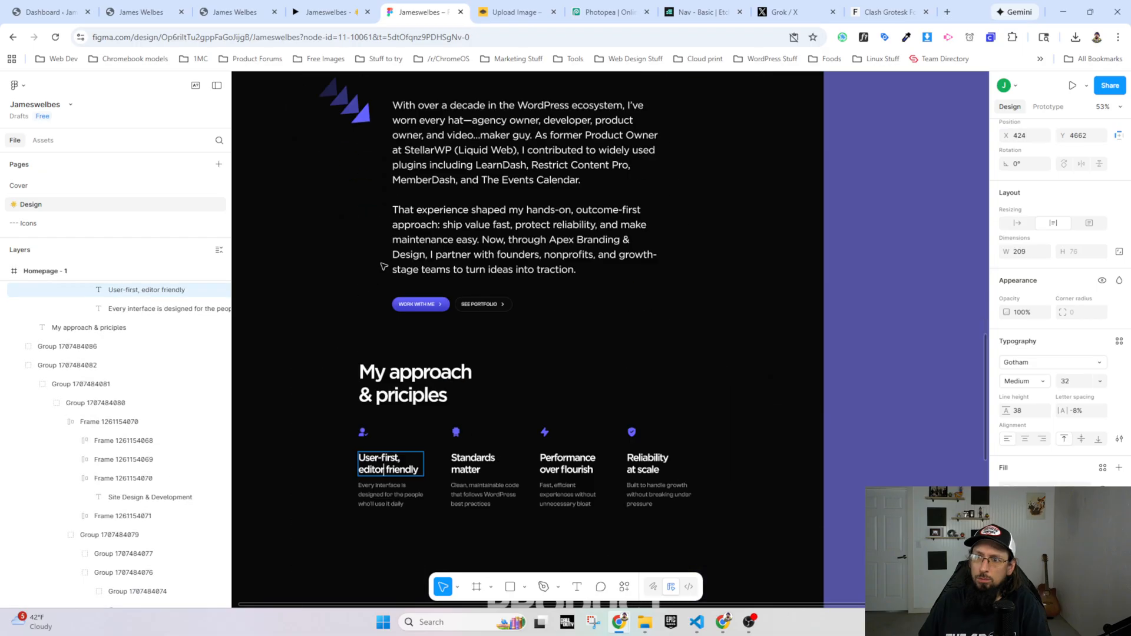
{"action": "scroll", "coordinate": [404, 134], "scroll_direction": "up", "scroll_amount": 2}
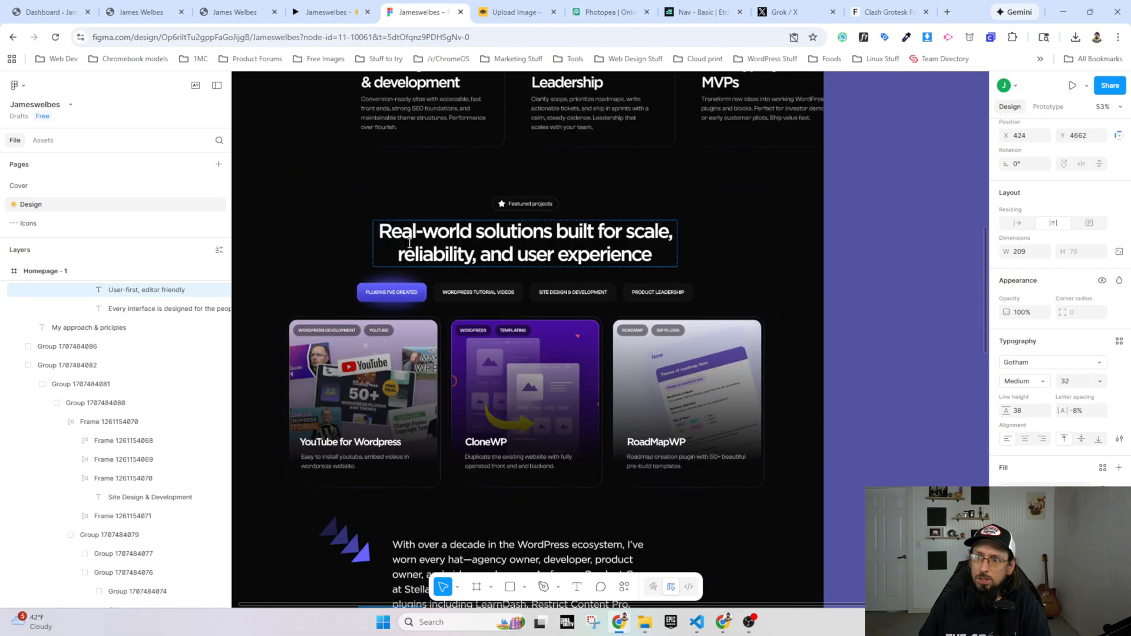
{"action": "left_click", "coordinate": [404, 87]}
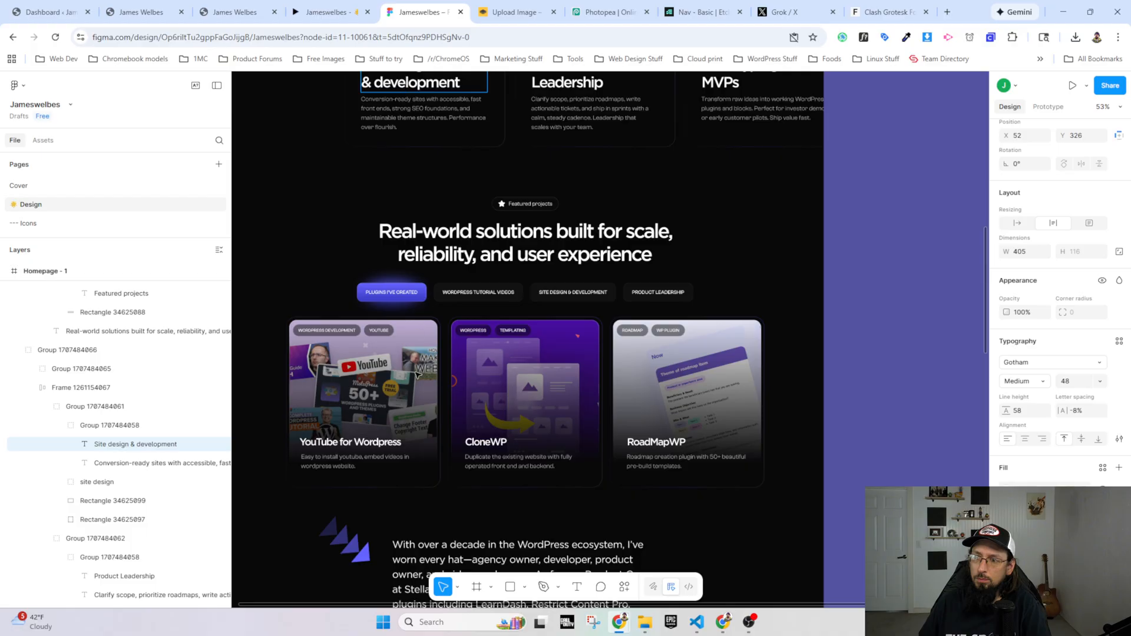
{"action": "scroll", "coordinate": [416, 373], "scroll_direction": "down", "scroll_amount": 13}
{"action": "scroll", "coordinate": [415, 373], "scroll_direction": "down", "scroll_amount": 3}
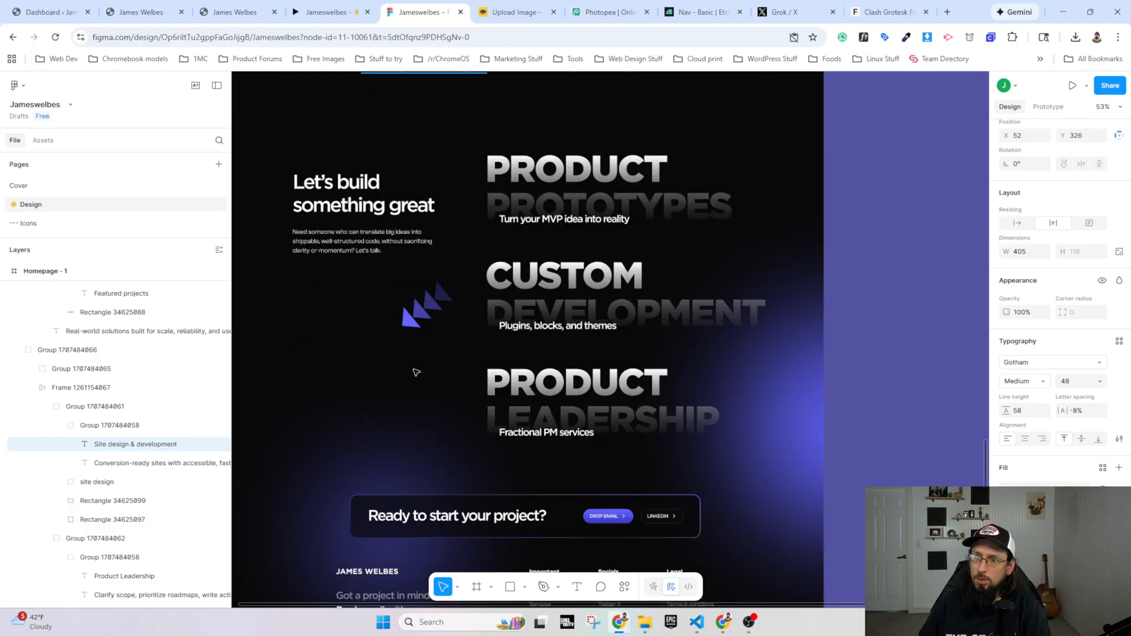
{"action": "left_click", "coordinate": [241, 12]}
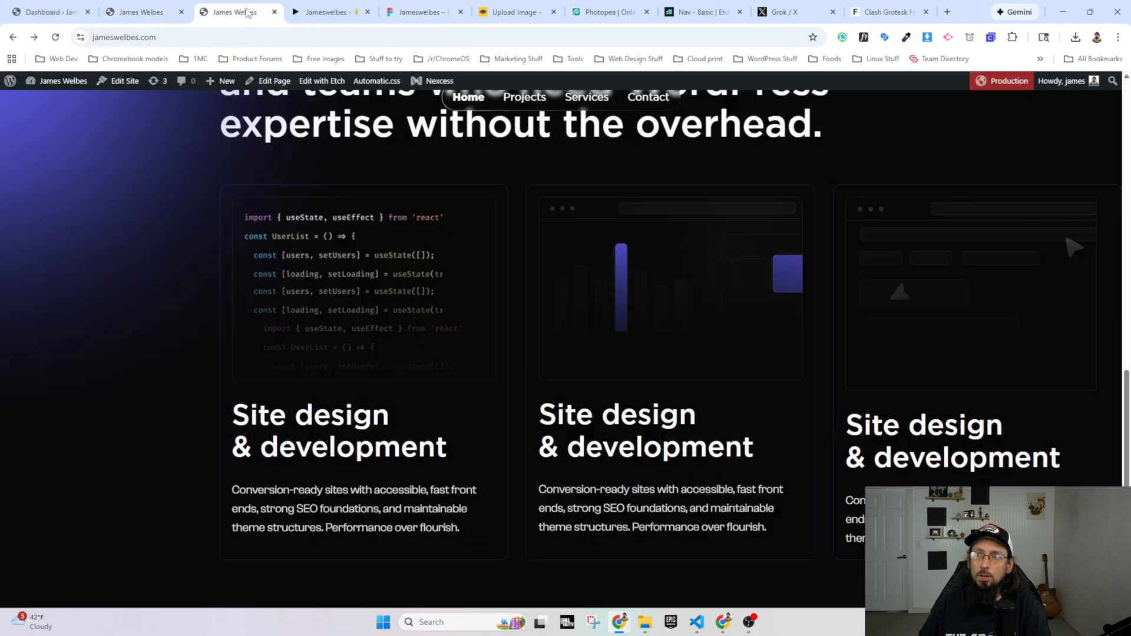
{"action": "scroll", "coordinate": [170, 98], "scroll_direction": "up", "scroll_amount": 4}
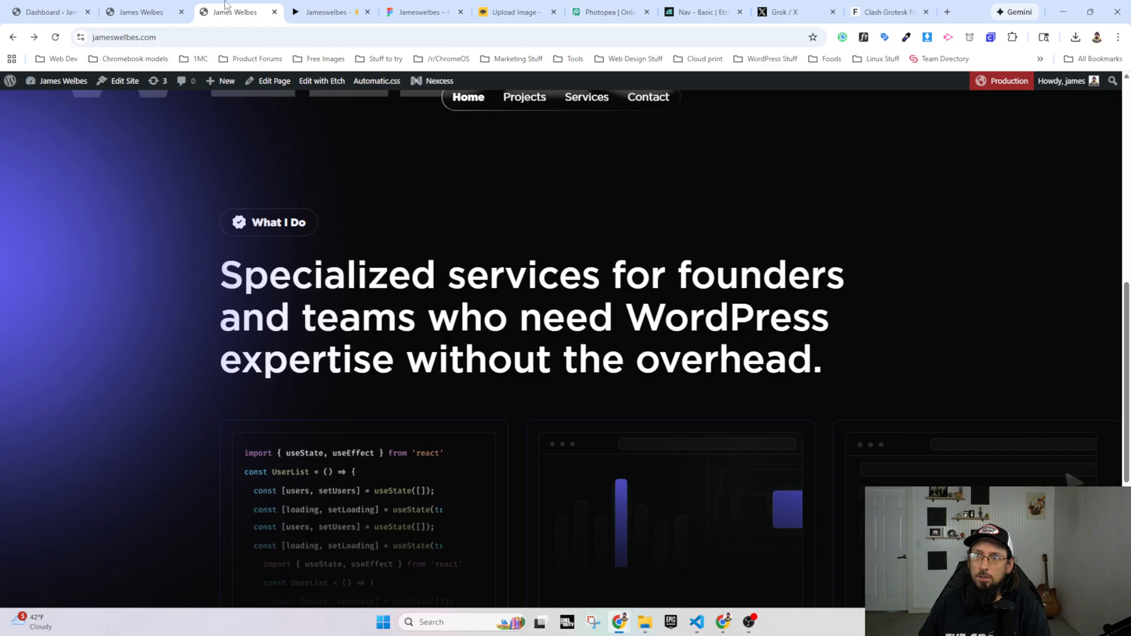
Step: Compare the What I Do section's heading and service cards in the page builder with the live site
{"action": "left_click", "coordinate": [142, 12]}
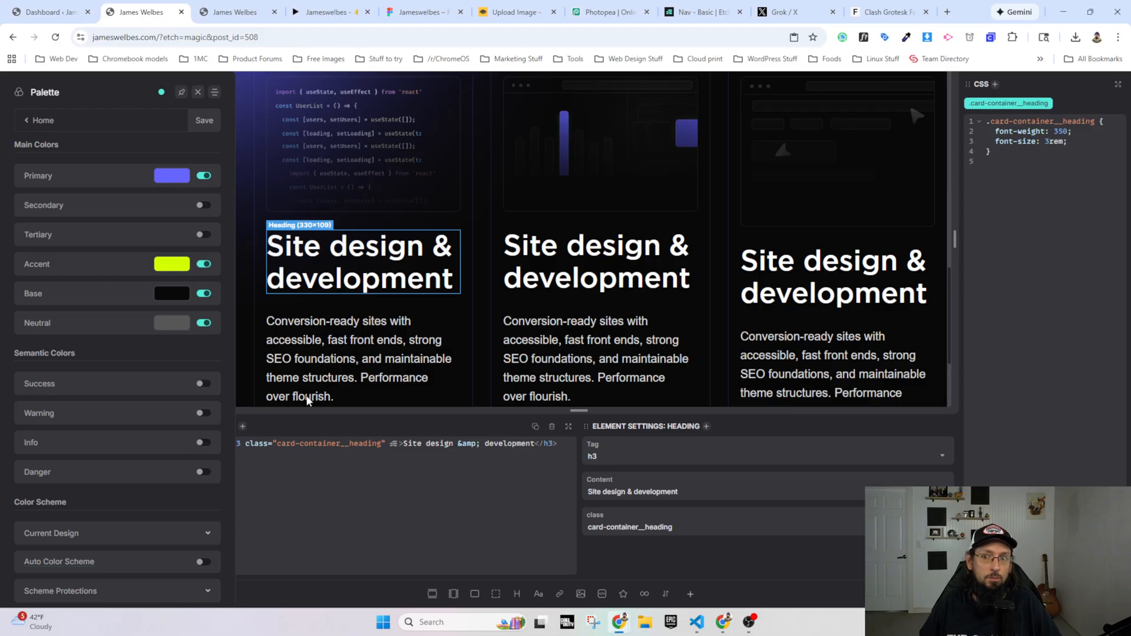
{"action": "scroll", "coordinate": [306, 401], "scroll_direction": "up", "scroll_amount": 3}
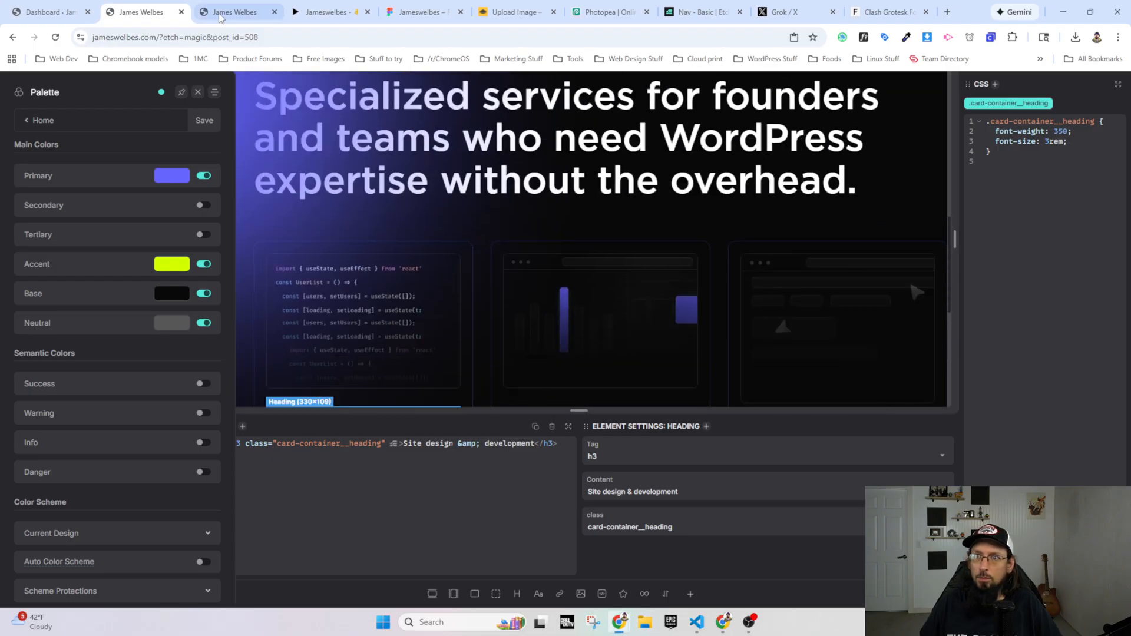
{"action": "left_click", "coordinate": [219, 18]}
{"action": "scroll", "coordinate": [335, 258], "scroll_direction": "down", "scroll_amount": 3}
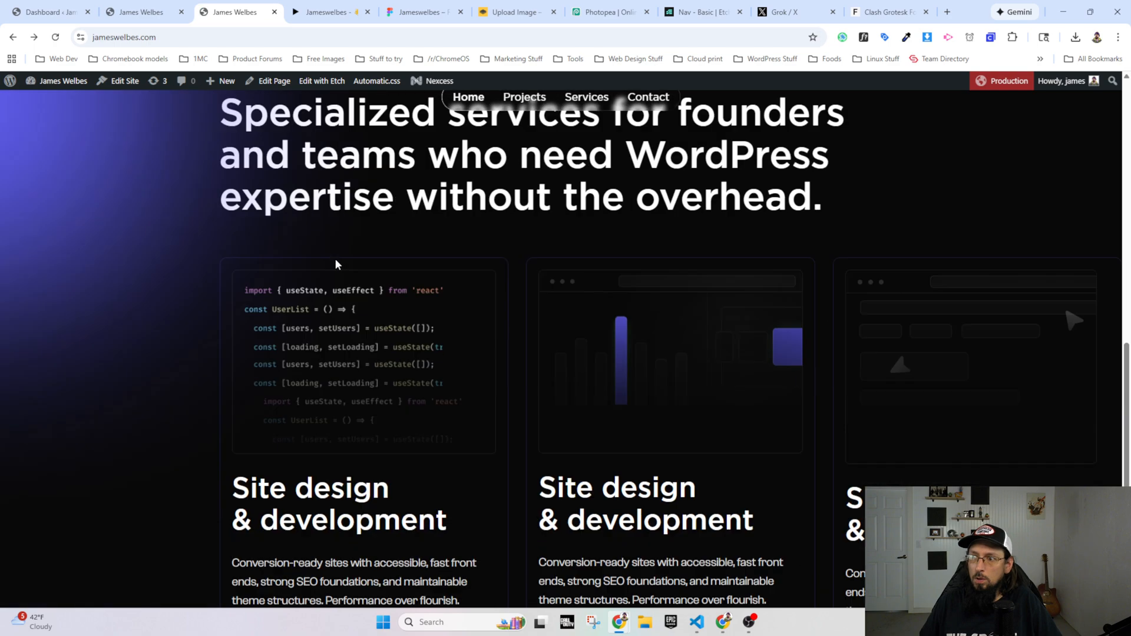
{"action": "scroll", "coordinate": [335, 258], "scroll_direction": "down", "scroll_amount": 2}
{"action": "scroll", "coordinate": [306, 359], "scroll_direction": "up", "scroll_amount": 6}
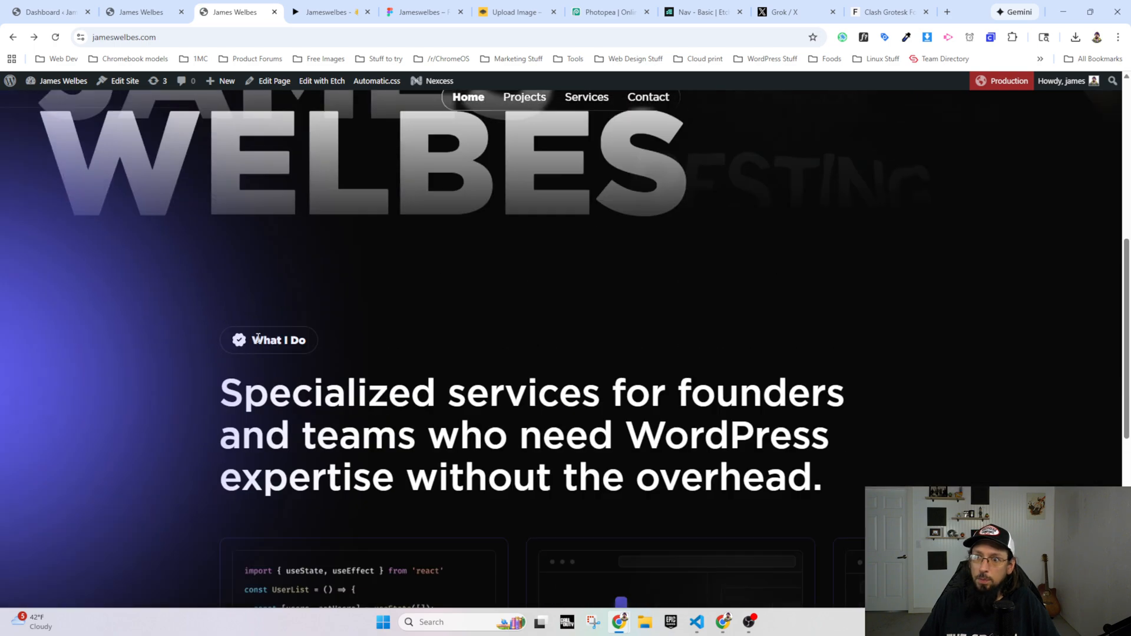
{"action": "scroll", "coordinate": [254, 377], "scroll_direction": "down", "scroll_amount": 7}
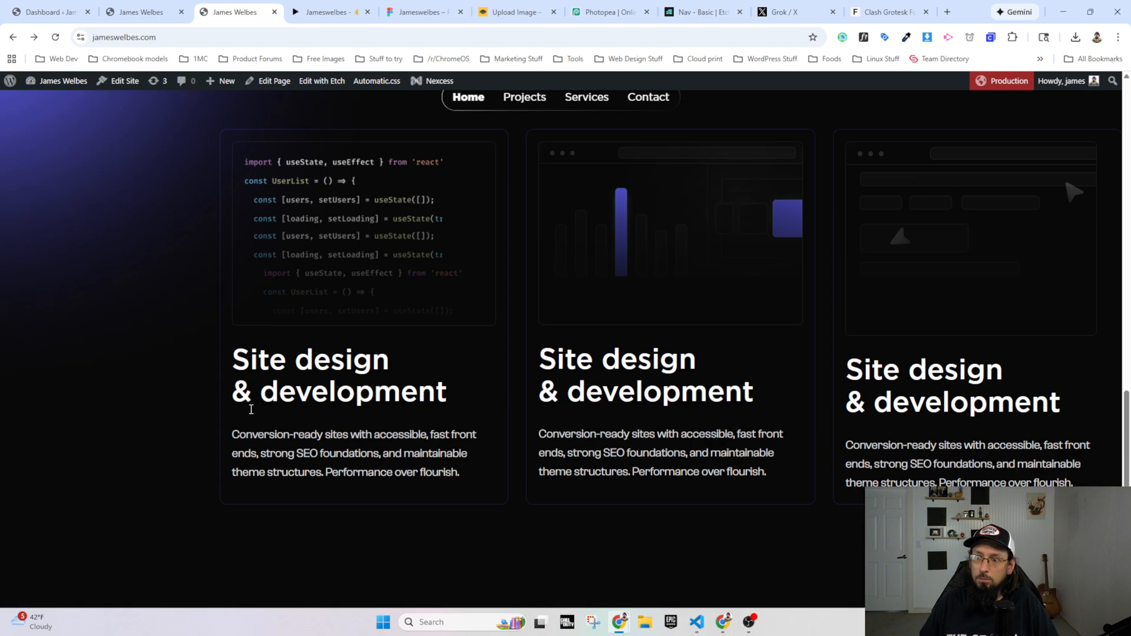
Step: Check the What I Do cards on the live site at a narrow mobile width, then widen the browser window again
{"action": "left_click", "coordinate": [1090, 12]}
{"action": "scroll", "coordinate": [253, 316], "scroll_direction": "down", "scroll_amount": 5}
{"action": "scroll", "coordinate": [235, 323], "scroll_direction": "down", "scroll_amount": 5}
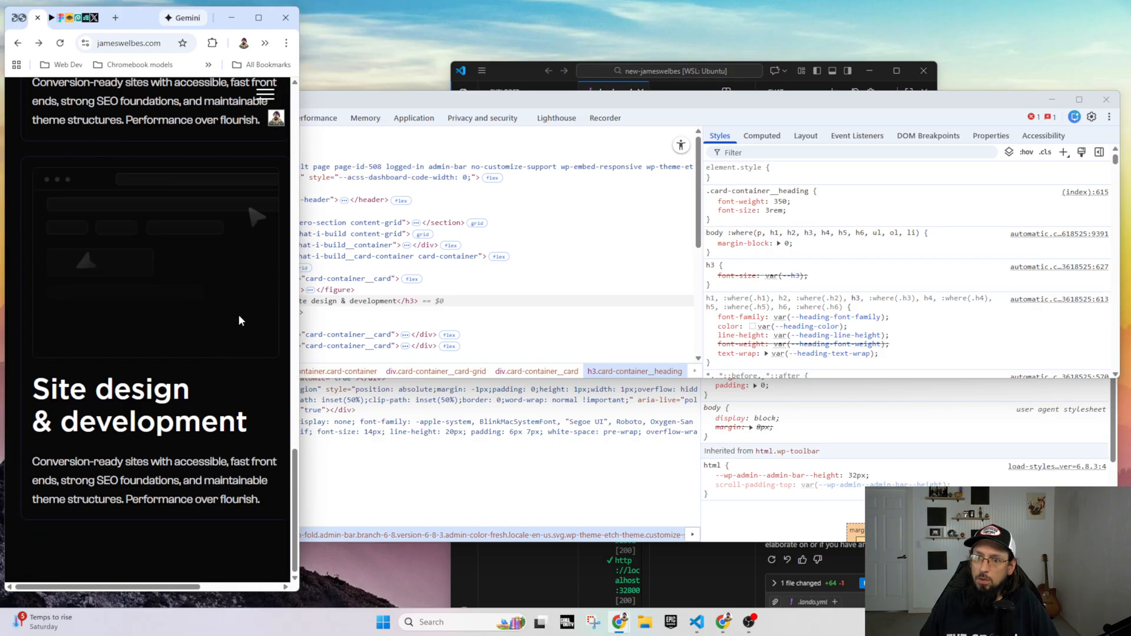
{"action": "scroll", "coordinate": [239, 320], "scroll_direction": "down", "scroll_amount": 5}
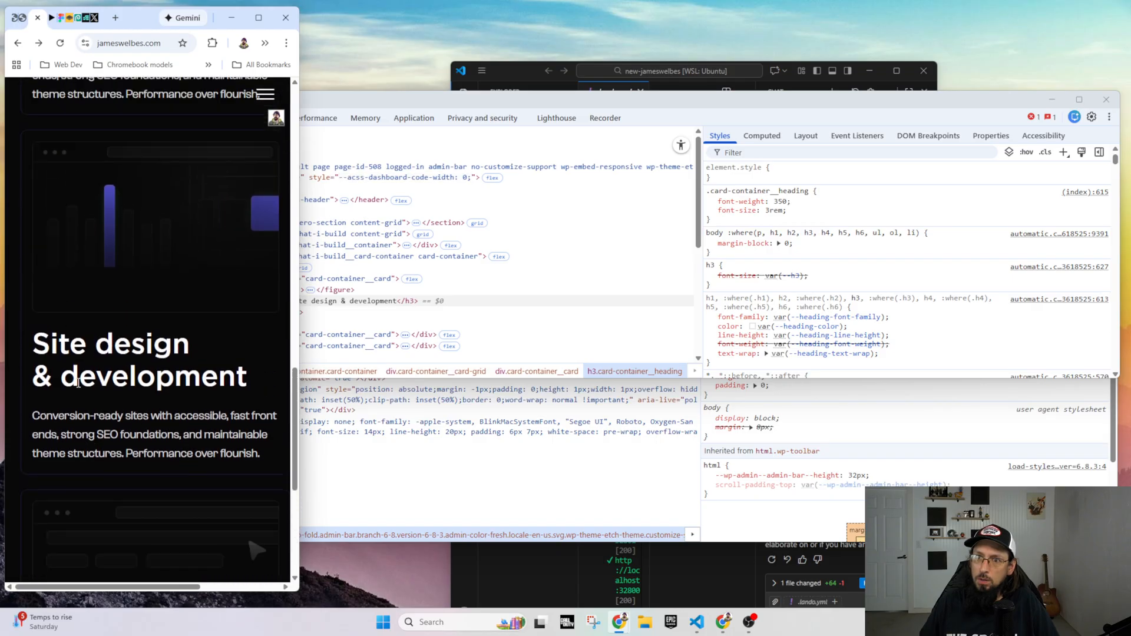
{"action": "scroll", "coordinate": [73, 386], "scroll_direction": "up", "scroll_amount": 5}
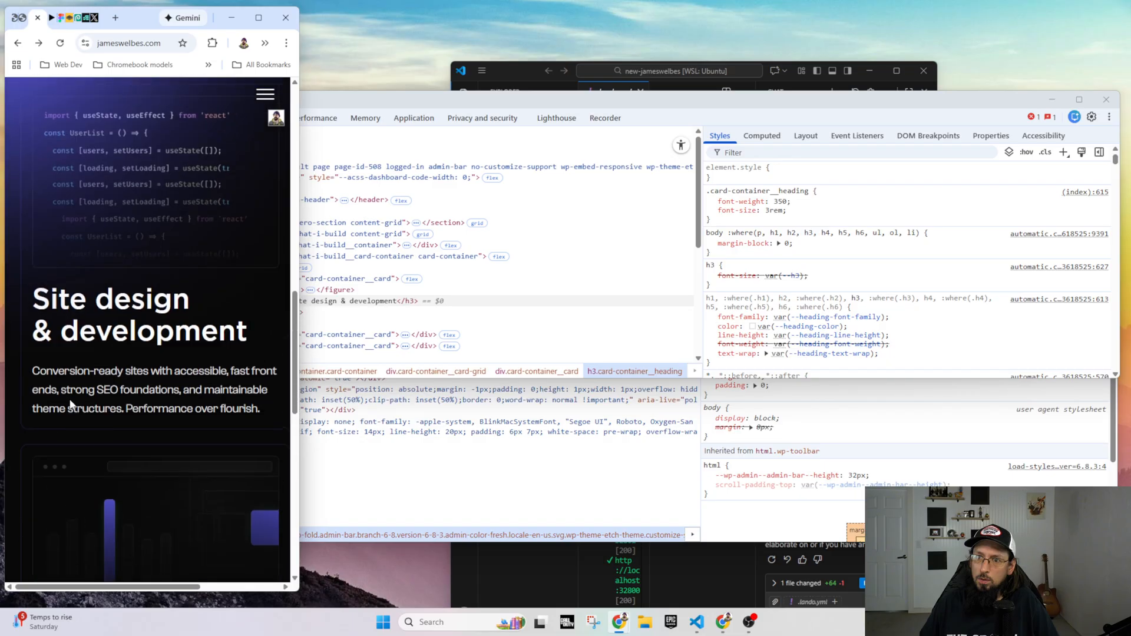
{"action": "scroll", "coordinate": [70, 404], "scroll_direction": "up", "scroll_amount": 4}
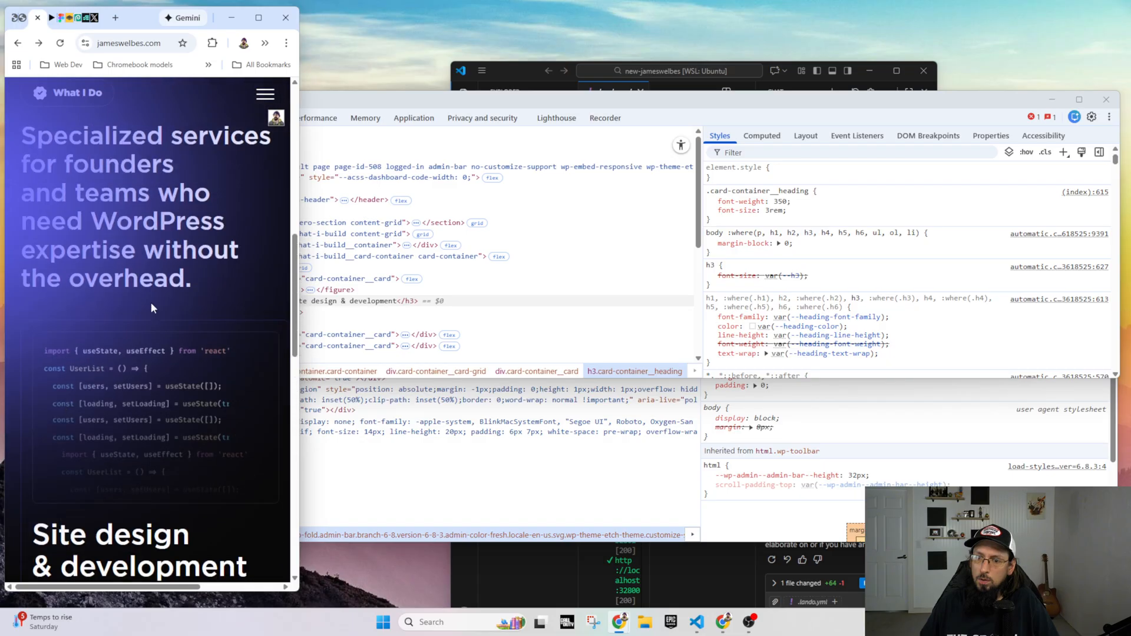
{"action": "left_click_drag", "start_coordinate": [254, 7], "coordinate": [253, 0]}
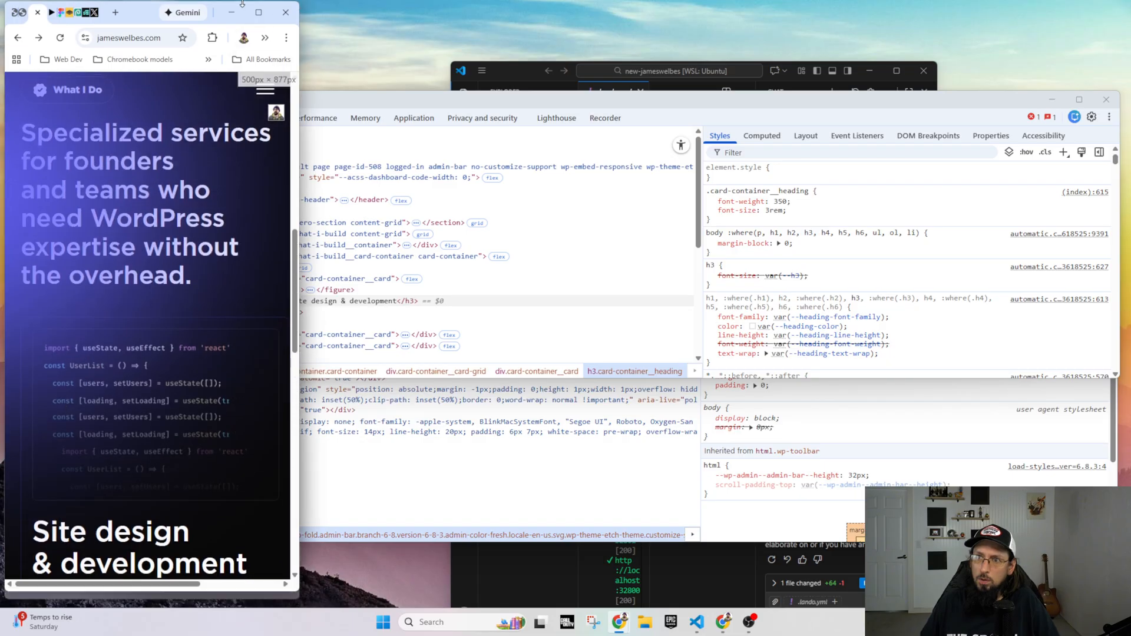
{"action": "left_click_drag", "start_coordinate": [298, 44], "coordinate": [1122, 44]}
Step: Review the specialized services heading and the service cards in the Figma prototype
{"action": "left_click", "coordinate": [331, 12]}
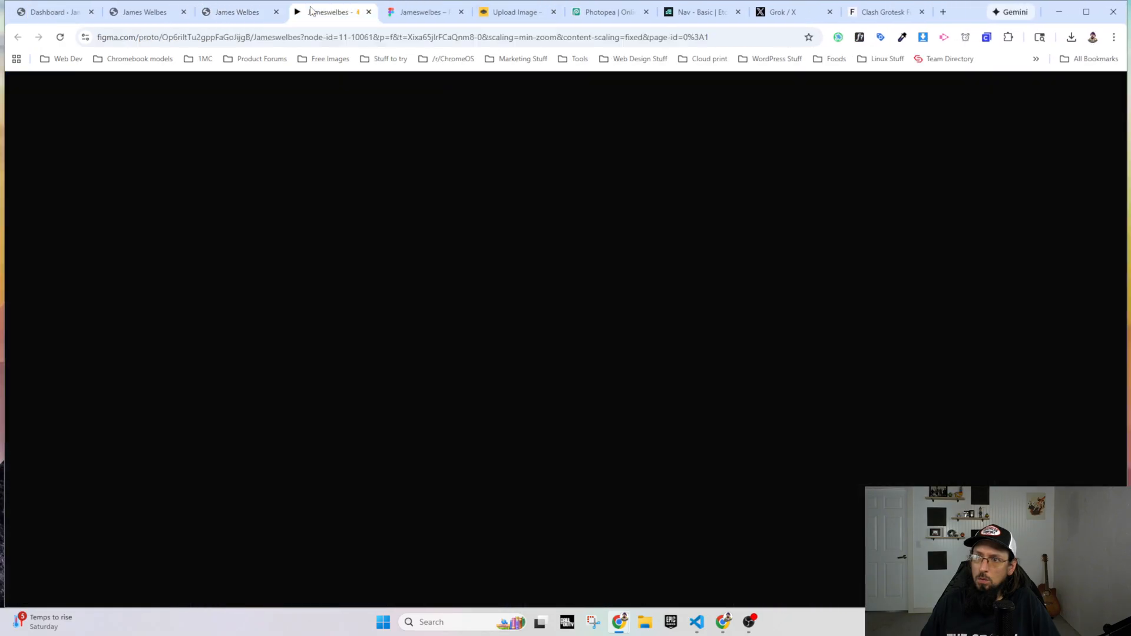
{"action": "scroll", "coordinate": [466, 307], "scroll_direction": "down", "scroll_amount": 5}
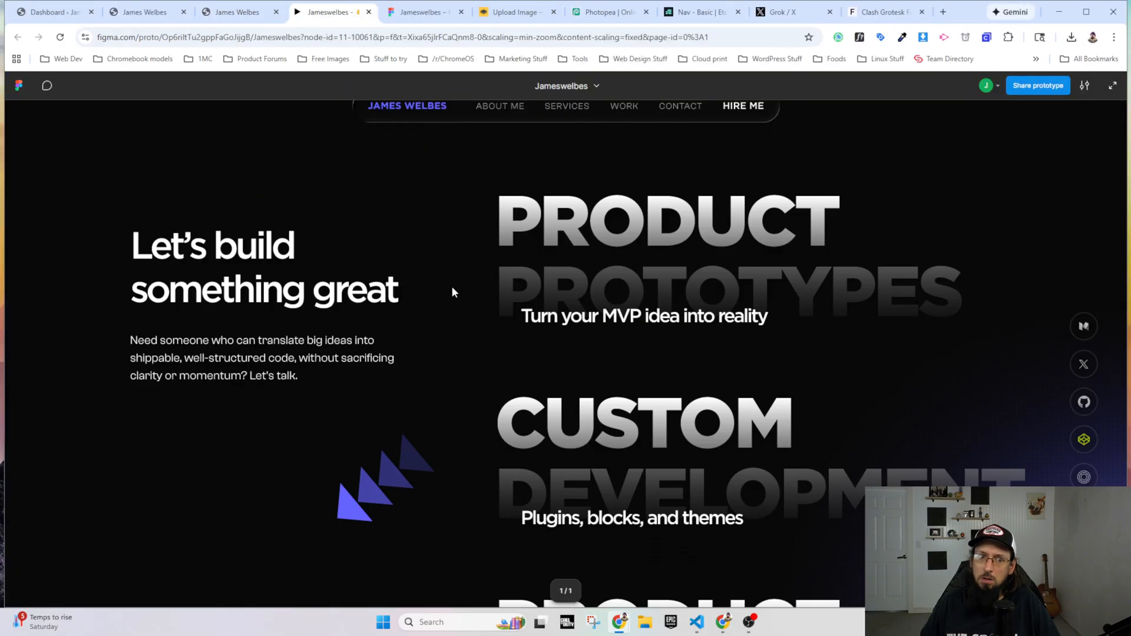
{"action": "key", "text": "alt+Tab"}
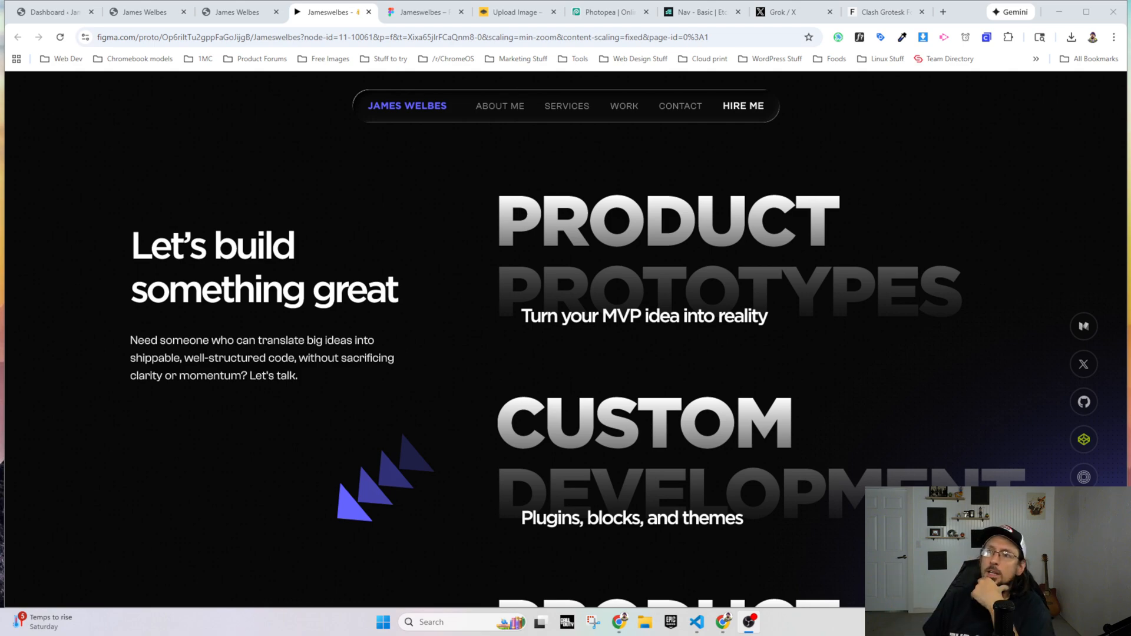
{"action": "scroll", "coordinate": [641, 402], "scroll_direction": "up", "scroll_amount": 20}
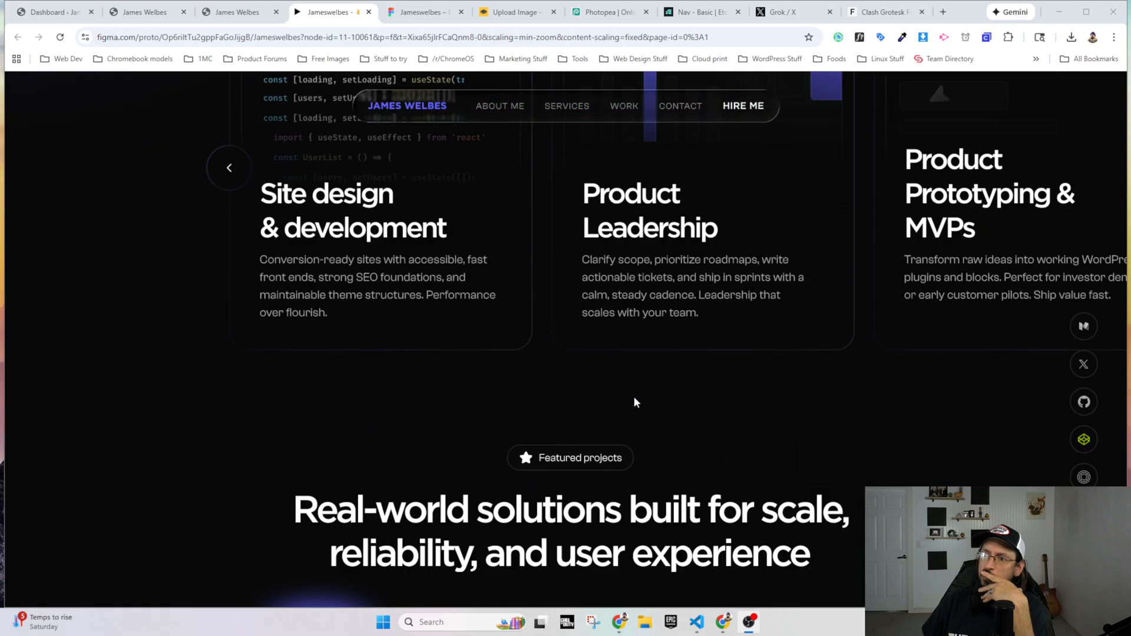
{"action": "scroll", "coordinate": [634, 402], "scroll_direction": "up", "scroll_amount": 10}
{"action": "scroll", "coordinate": [617, 385], "scroll_direction": "down", "scroll_amount": 5}
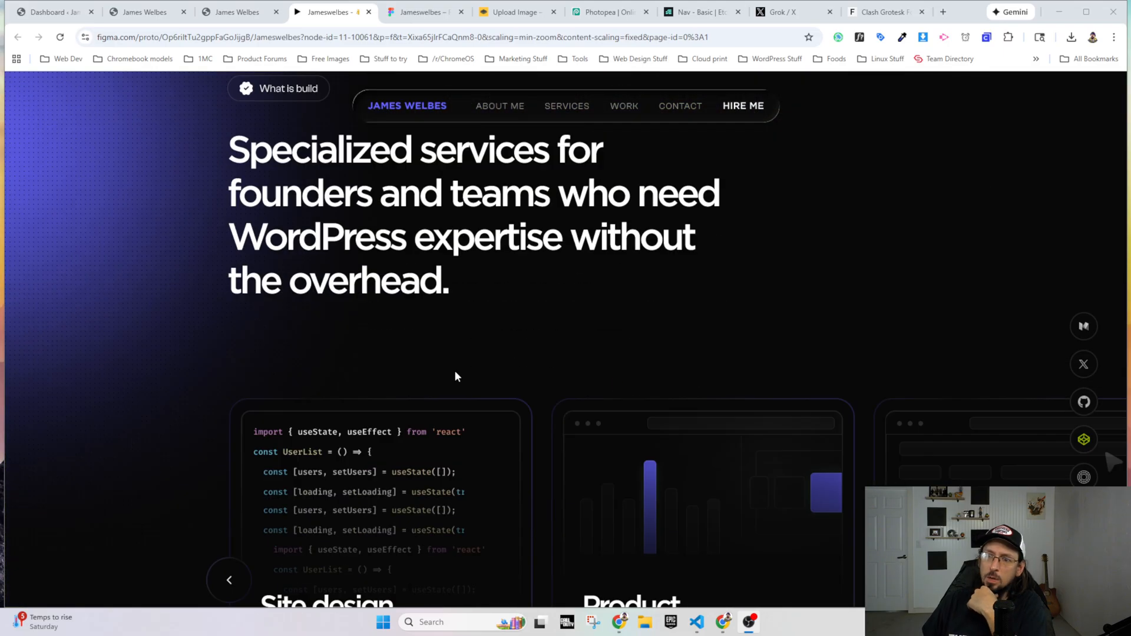
{"action": "scroll", "coordinate": [457, 376], "scroll_direction": "down", "scroll_amount": 4}
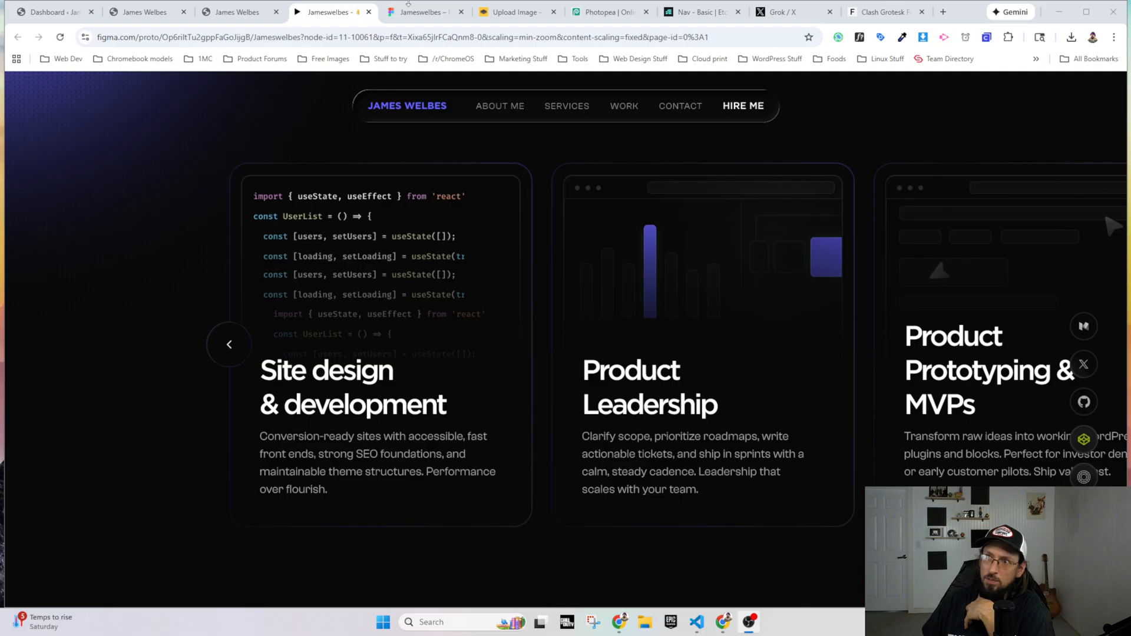
Step: Examine the layout of the service cards and section heading on the live site against the prototype
{"action": "left_click", "coordinate": [239, 12]}
{"action": "scroll", "coordinate": [833, 348], "scroll_direction": "down", "scroll_amount": 3}
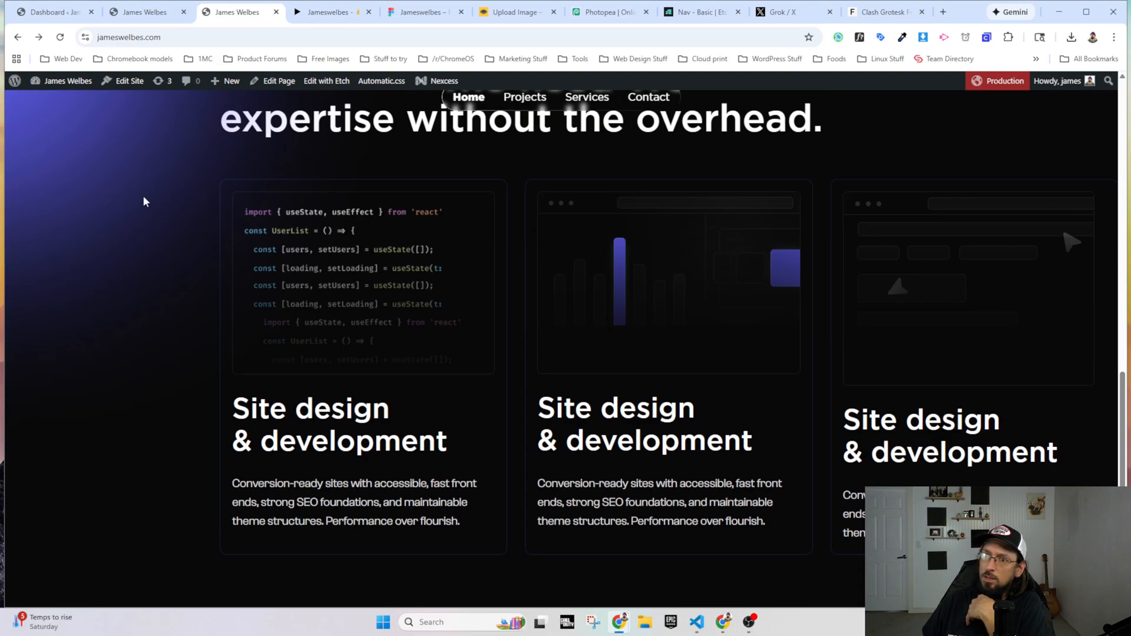
{"action": "scroll", "coordinate": [240, 349], "scroll_direction": "up", "scroll_amount": 3}
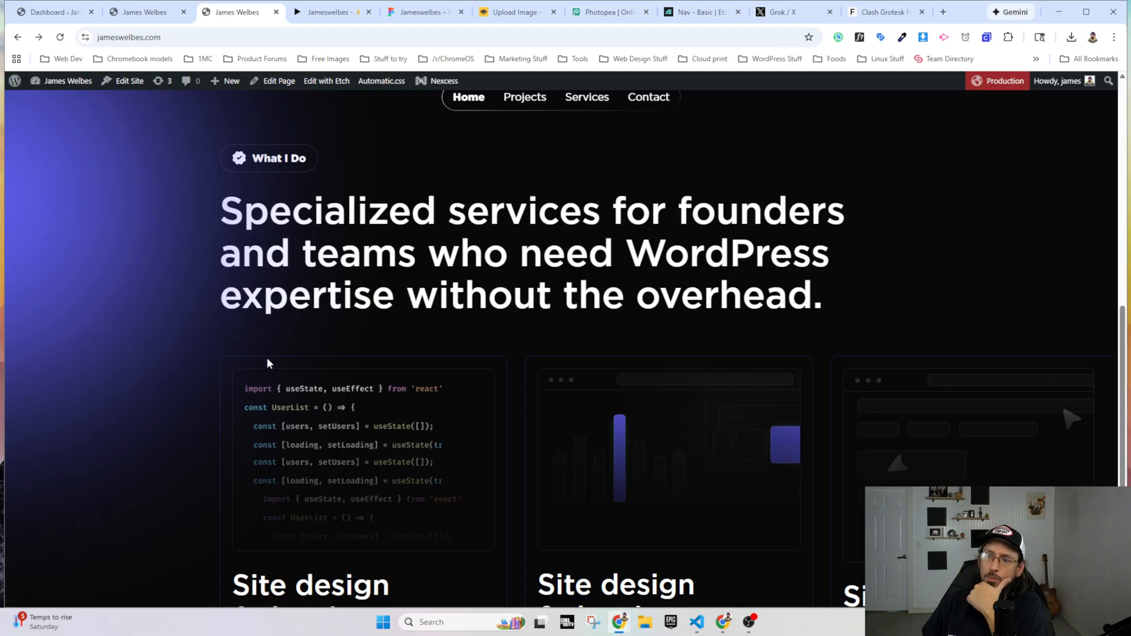
{"action": "scroll", "coordinate": [266, 356], "scroll_direction": "down", "scroll_amount": 4}
{"action": "scroll", "coordinate": [268, 356], "scroll_direction": "up", "scroll_amount": 4}
Step: Open the Cards settings of Automatic.css in the page builder
{"action": "left_click", "coordinate": [156, 6]}
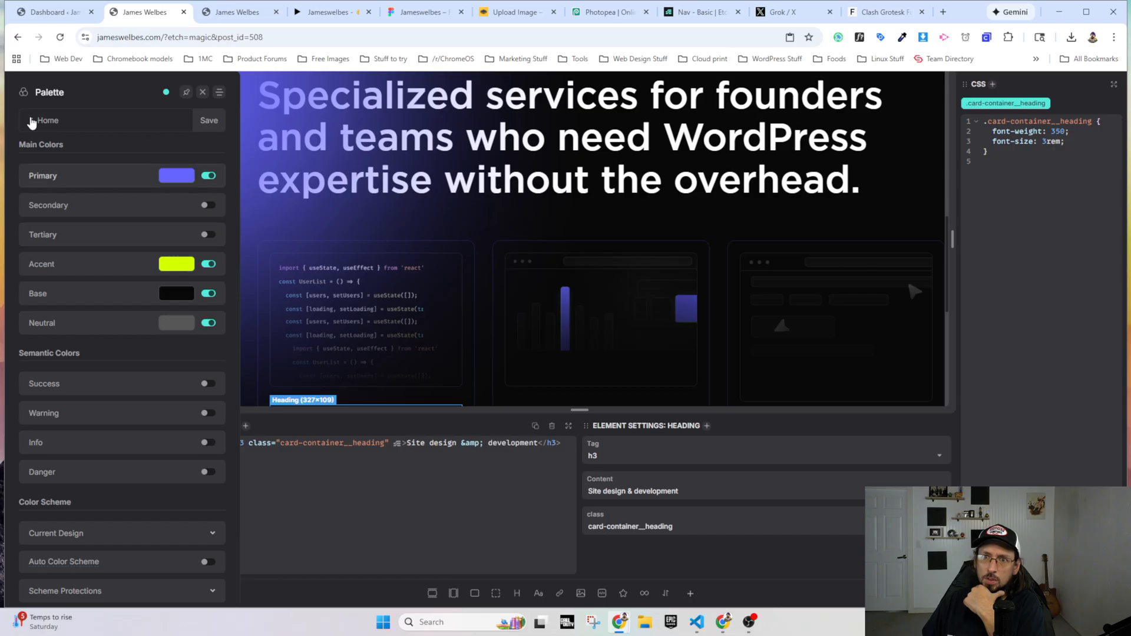
{"action": "left_click", "coordinate": [38, 120]}
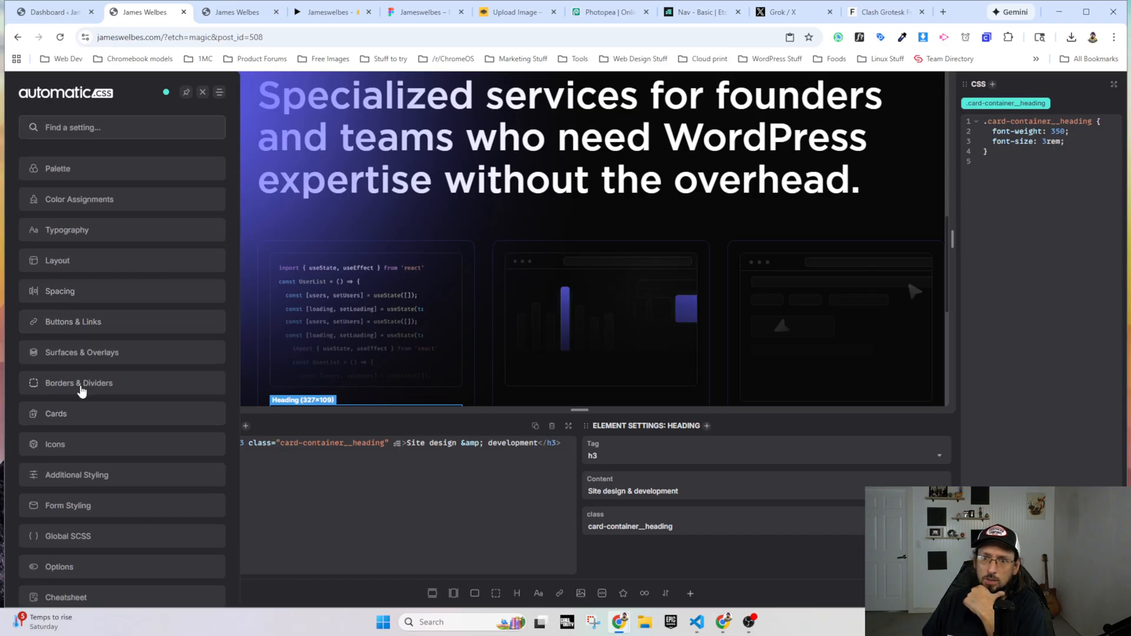
{"action": "left_click", "coordinate": [77, 416]}
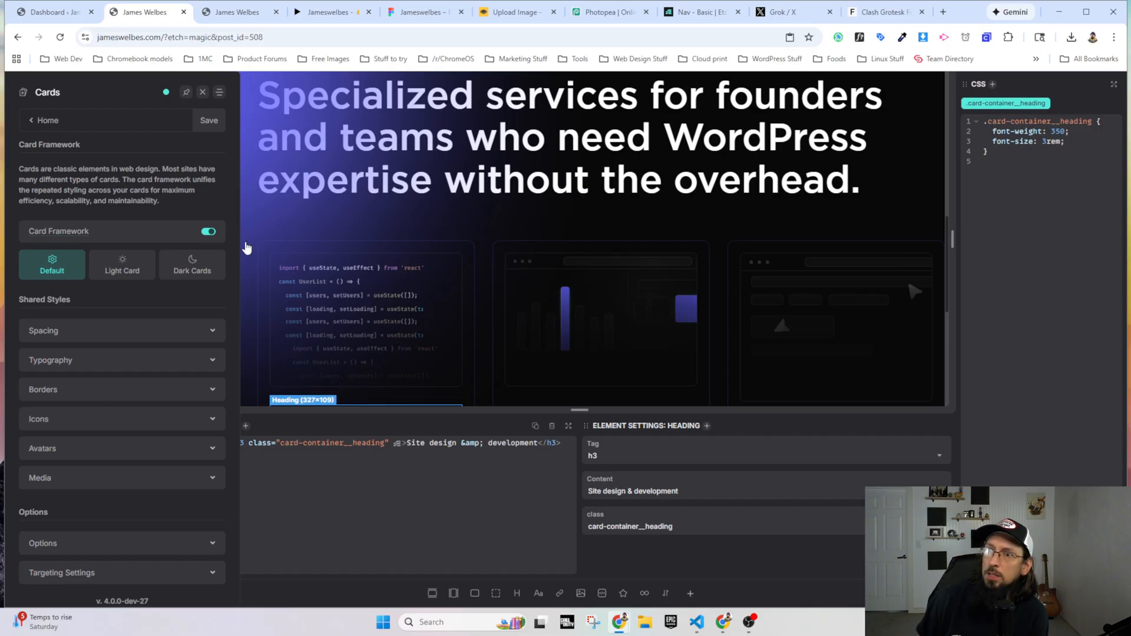
Step: Compare the spacing between the section heading and the cards on the live site and in the Figma prototype
{"action": "left_click", "coordinate": [237, 22]}
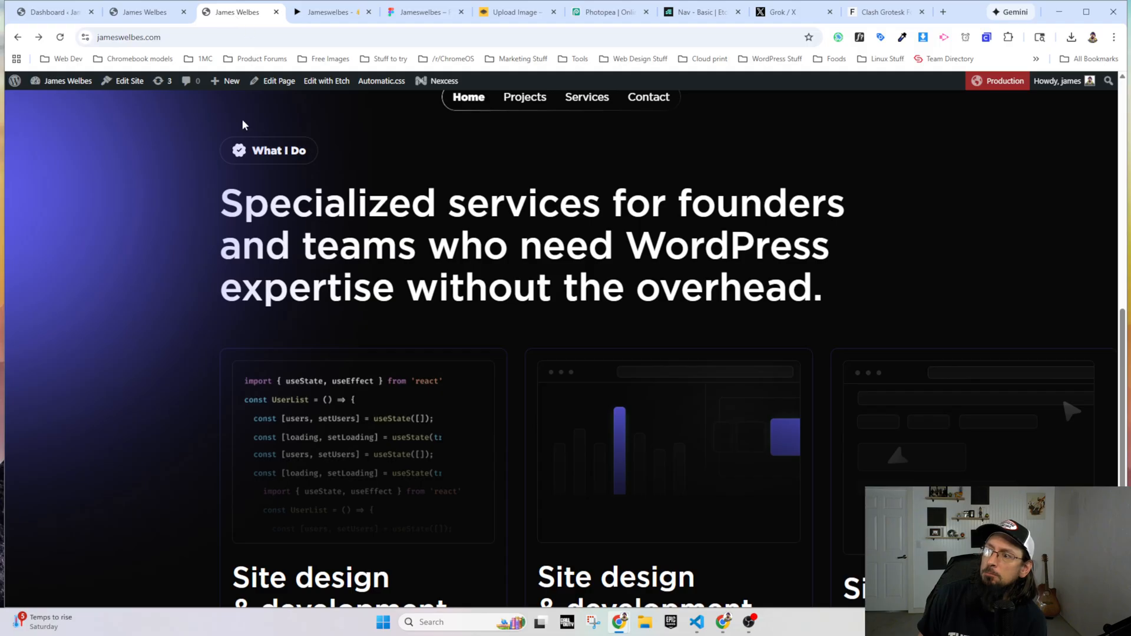
{"action": "scroll", "coordinate": [419, 271], "scroll_direction": "up", "scroll_amount": 9}
{"action": "scroll", "coordinate": [417, 278], "scroll_direction": "down", "scroll_amount": 8}
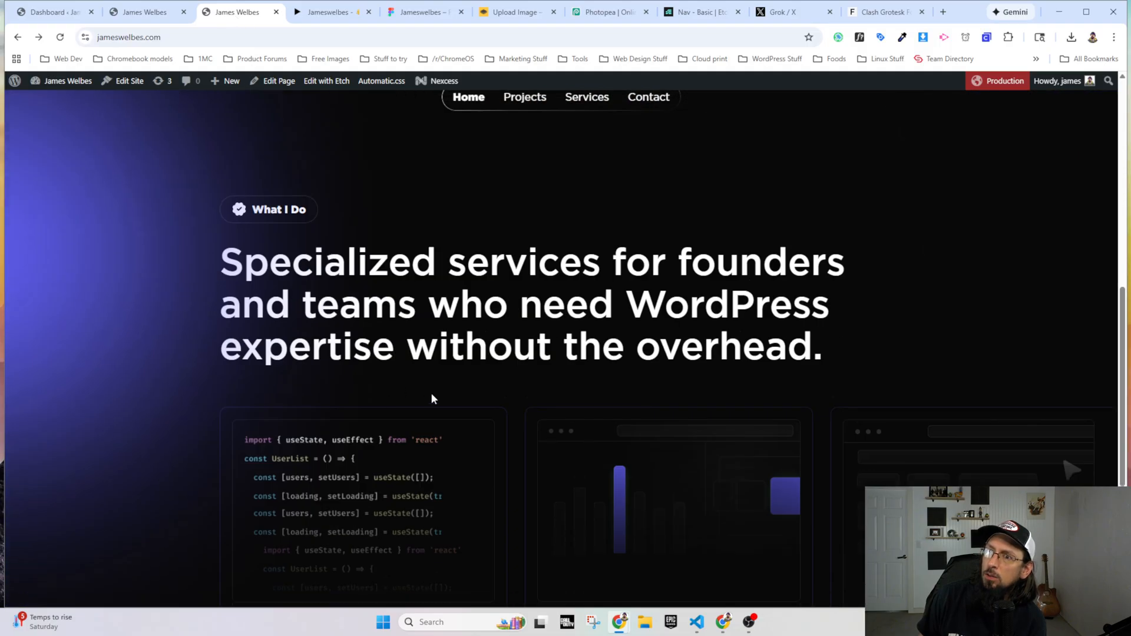
{"action": "left_click", "coordinate": [328, 13]}
{"action": "scroll", "coordinate": [412, 342], "scroll_direction": "up", "scroll_amount": 6}
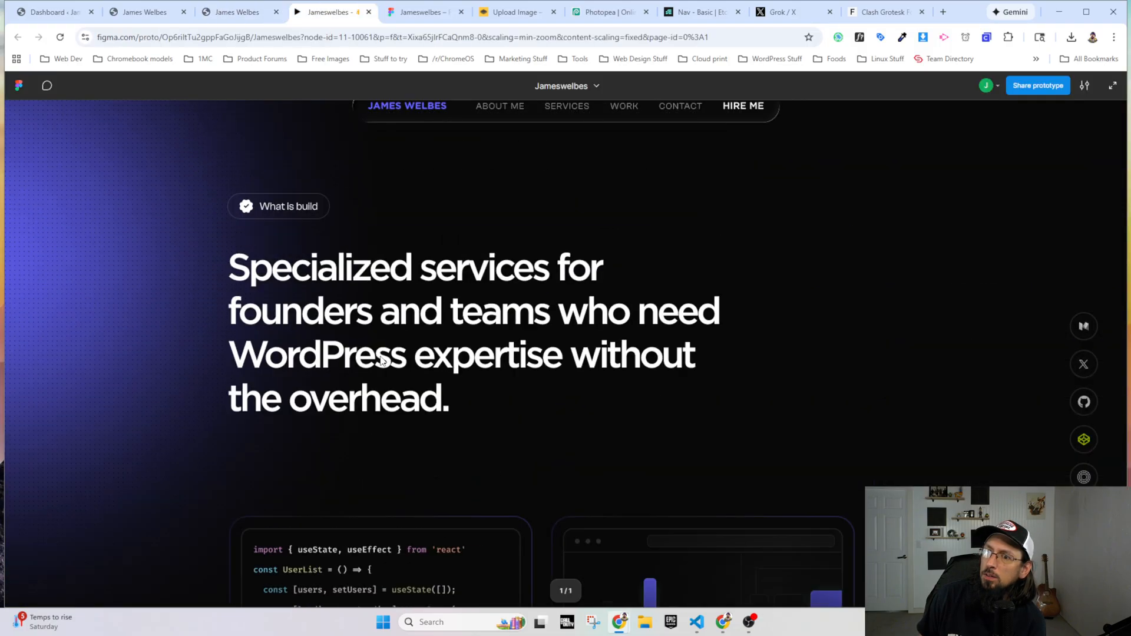
{"action": "scroll", "coordinate": [337, 466], "scroll_direction": "up", "scroll_amount": 2}
{"action": "scroll", "coordinate": [334, 389], "scroll_direction": "down", "scroll_amount": 4}
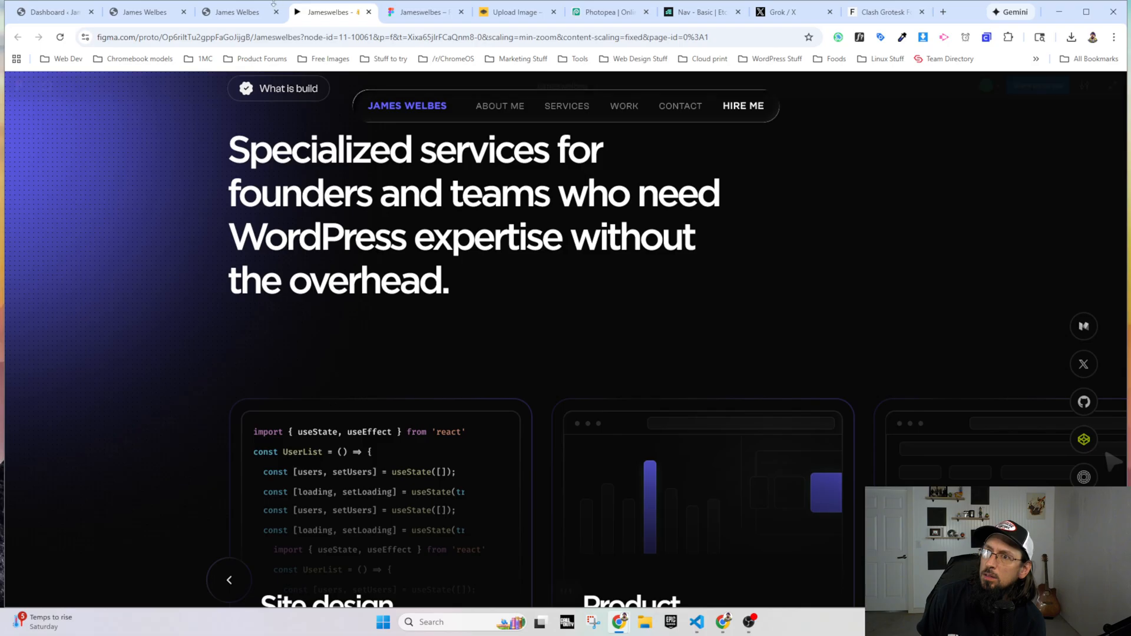
{"action": "left_click", "coordinate": [241, 10]}
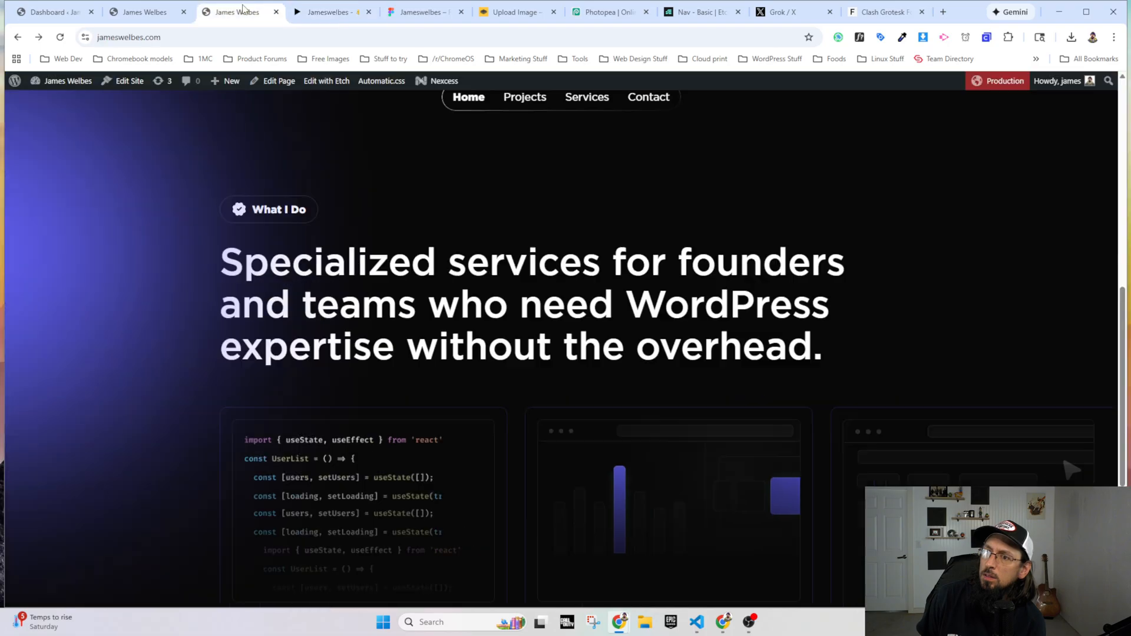
Step: Close the Automatic.css settings in the page builder, collapse the Card Container and select the What I Build section to show its CSS
{"action": "left_click", "coordinate": [156, 13]}
{"action": "left_click", "coordinate": [203, 92]}
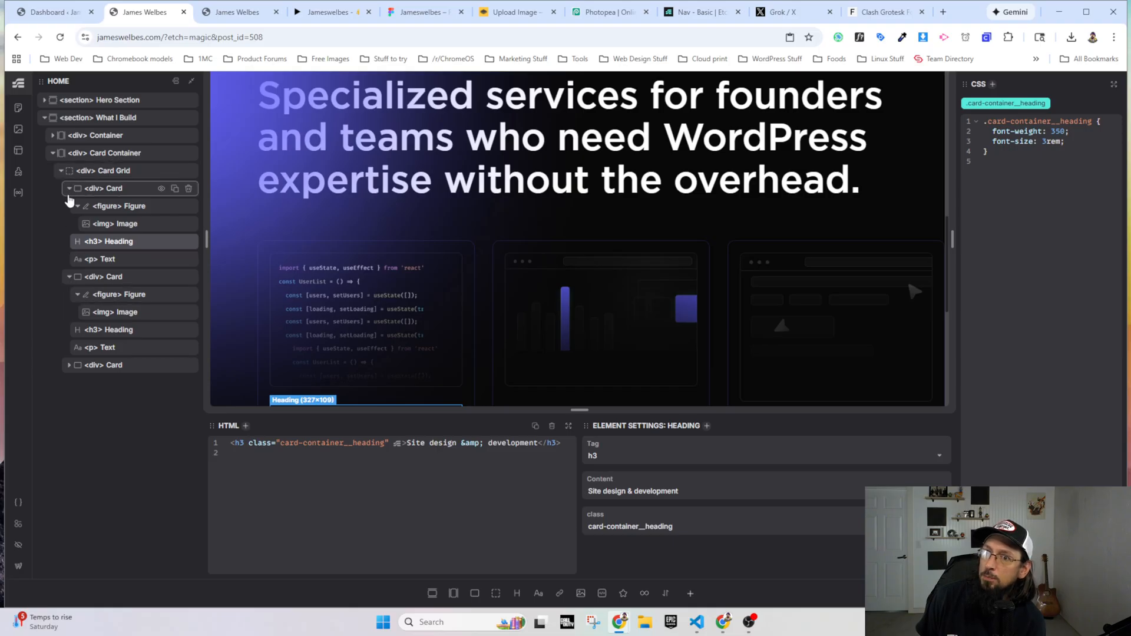
{"action": "left_click", "coordinate": [53, 155]}
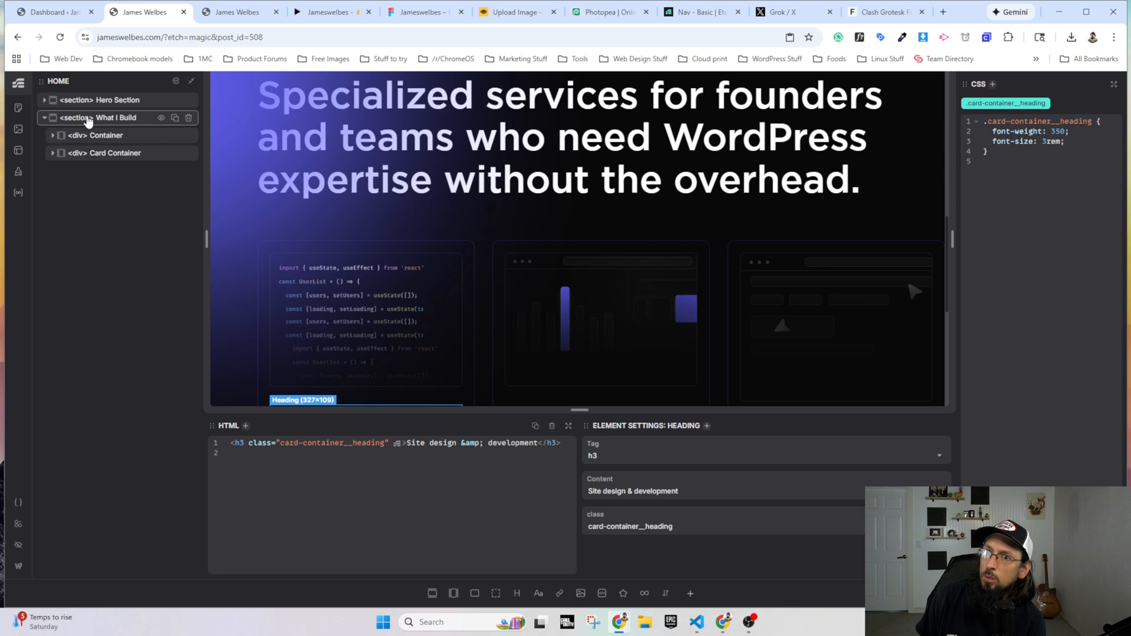
{"action": "left_click", "coordinate": [88, 121]}
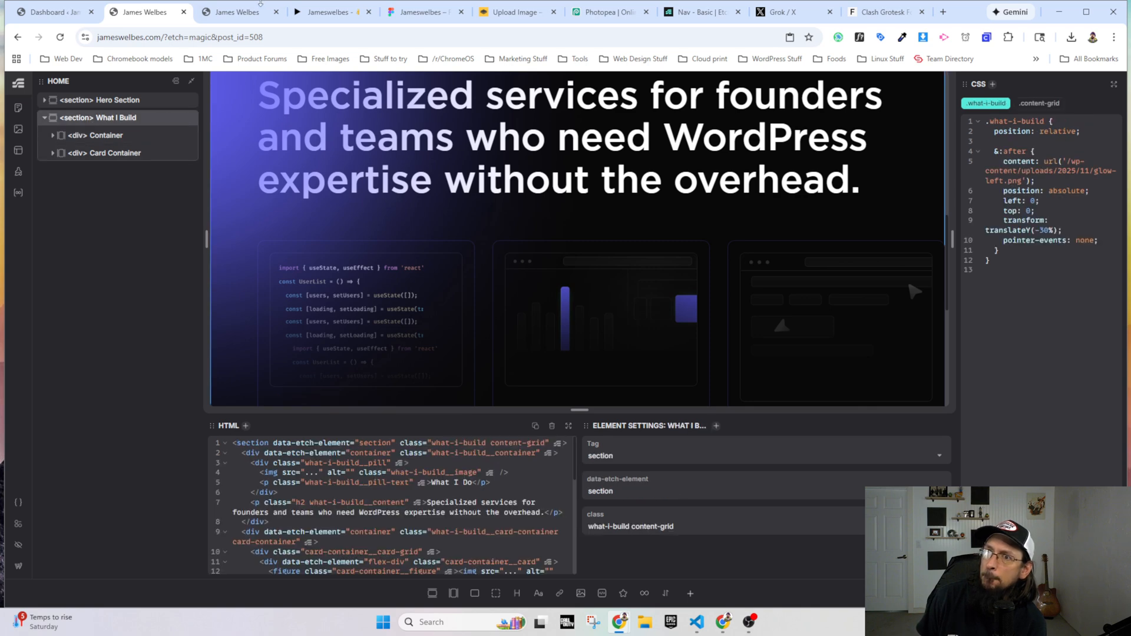
Step: Inspect the live site's what-i-build section in DevTools and check its gap rule
{"action": "left_click", "coordinate": [241, 13]}
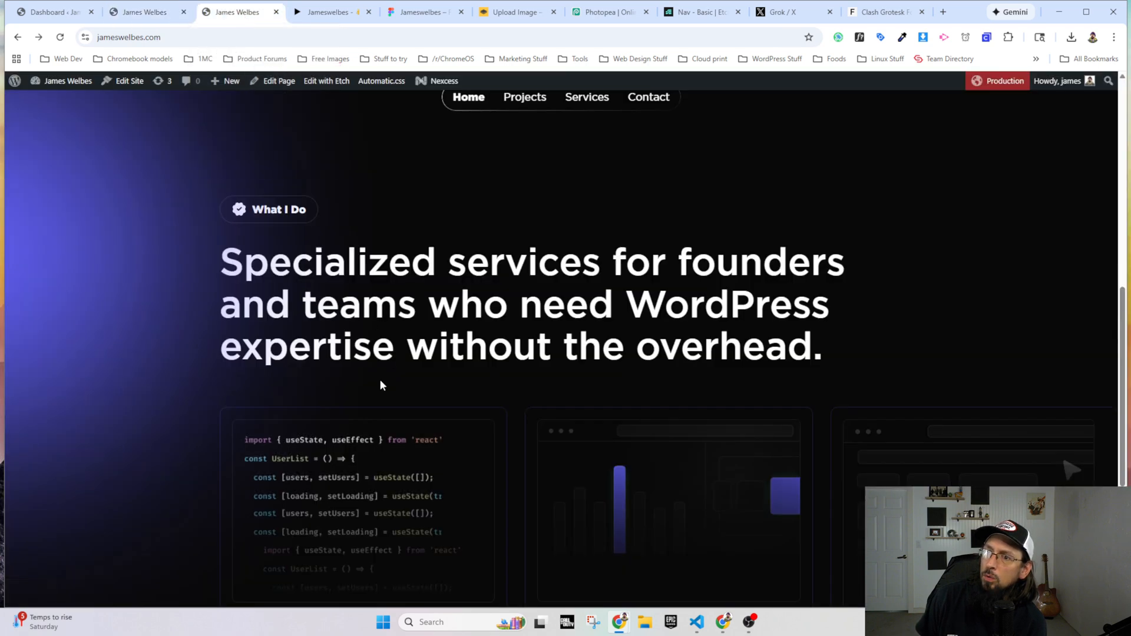
{"action": "right_click", "coordinate": [380, 355]}
{"action": "left_click", "coordinate": [413, 340]}
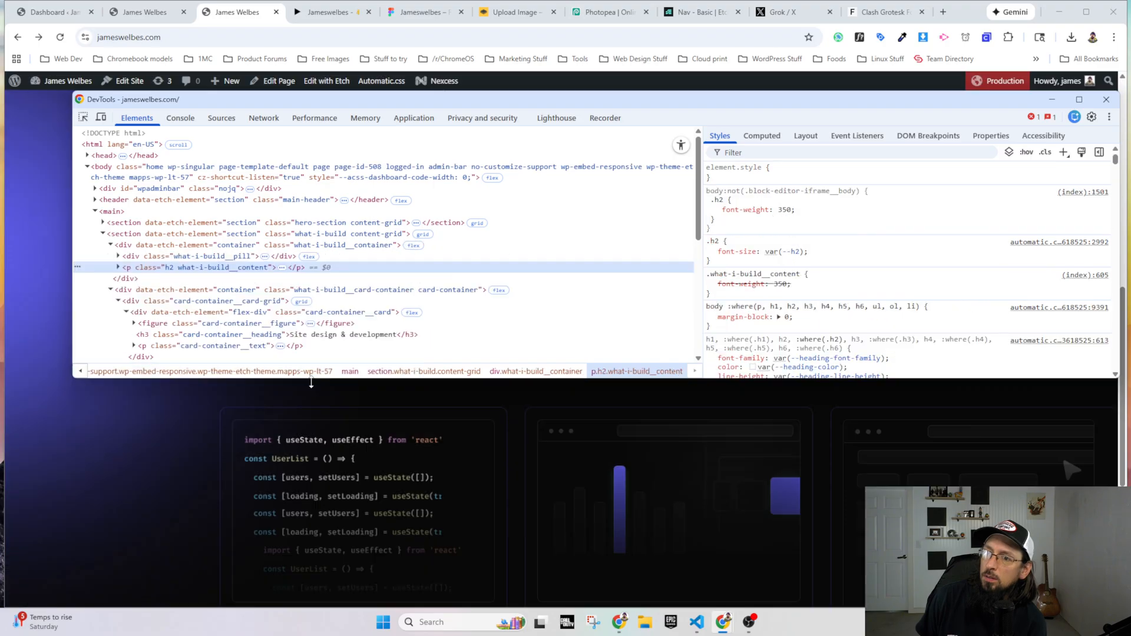
{"action": "left_click_drag", "start_coordinate": [319, 384], "coordinate": [326, 299]}
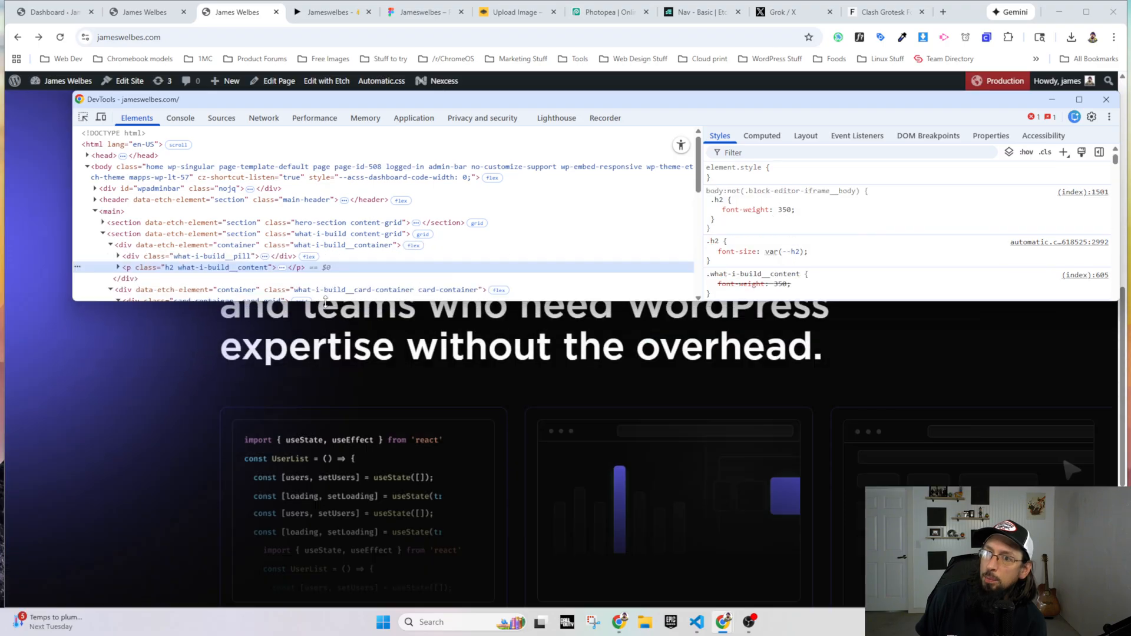
{"action": "scroll", "coordinate": [203, 240], "scroll_direction": "down", "scroll_amount": 2}
{"action": "left_click", "coordinate": [110, 186]}
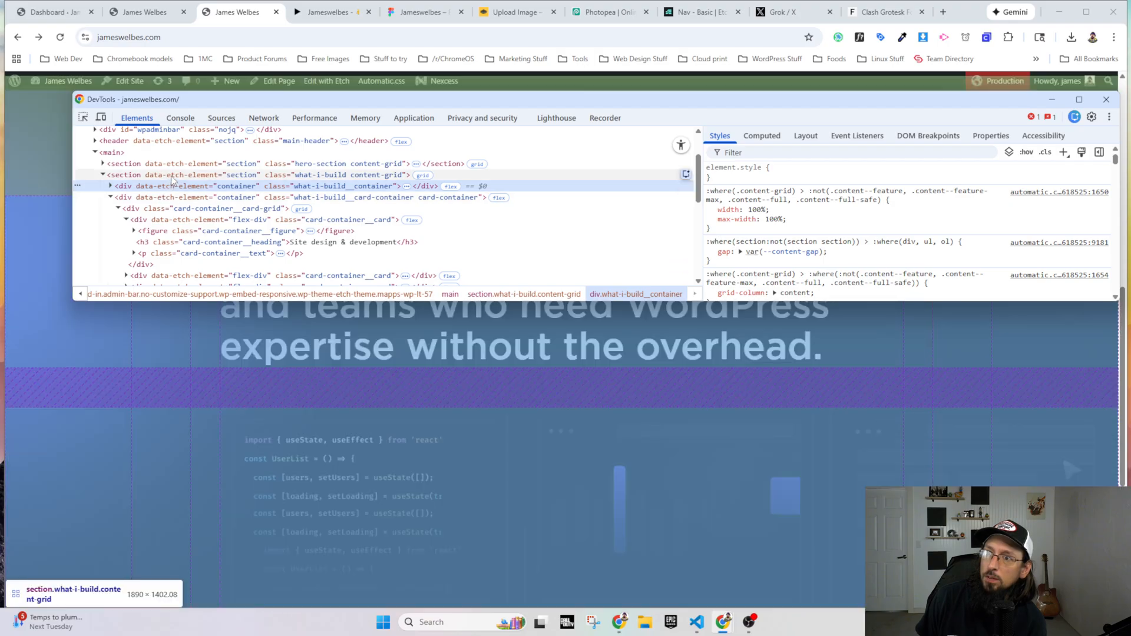
{"action": "left_click", "coordinate": [162, 175]}
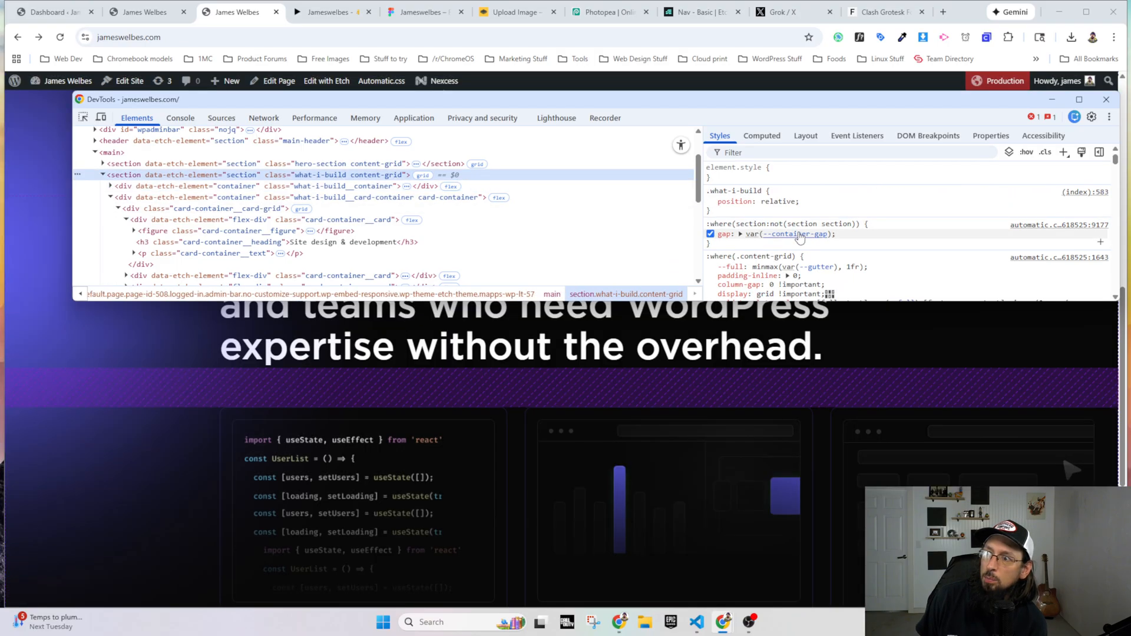
{"action": "mouse_move", "coordinate": [800, 236]}
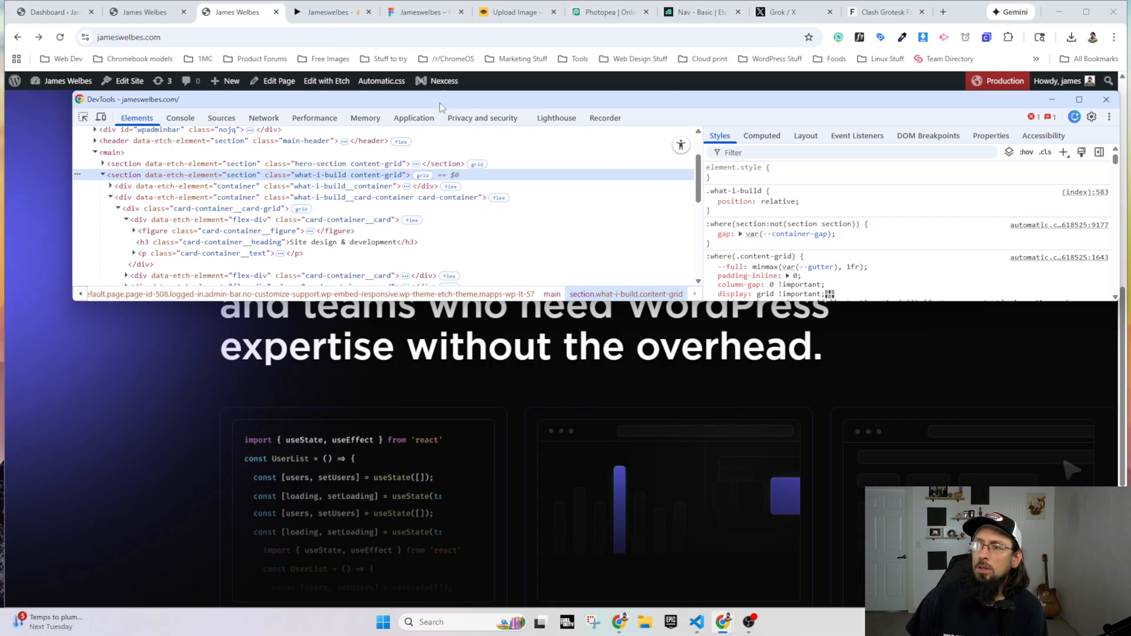
Step: Add a gap of calc(var(--container-gap) * 2) to the .what-i-build CSS in the page builder
{"action": "left_click", "coordinate": [152, 17]}
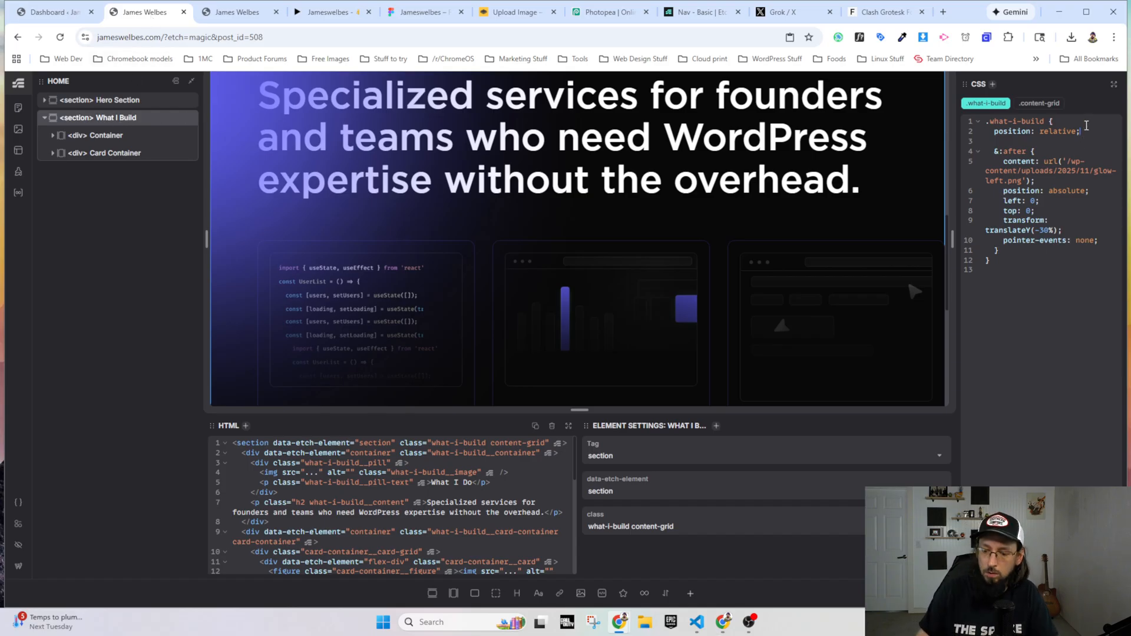
{"action": "key", "text": "Return"}
{"action": "type", "text": "gap: var(--"}
{"action": "type", "text": "conta"}
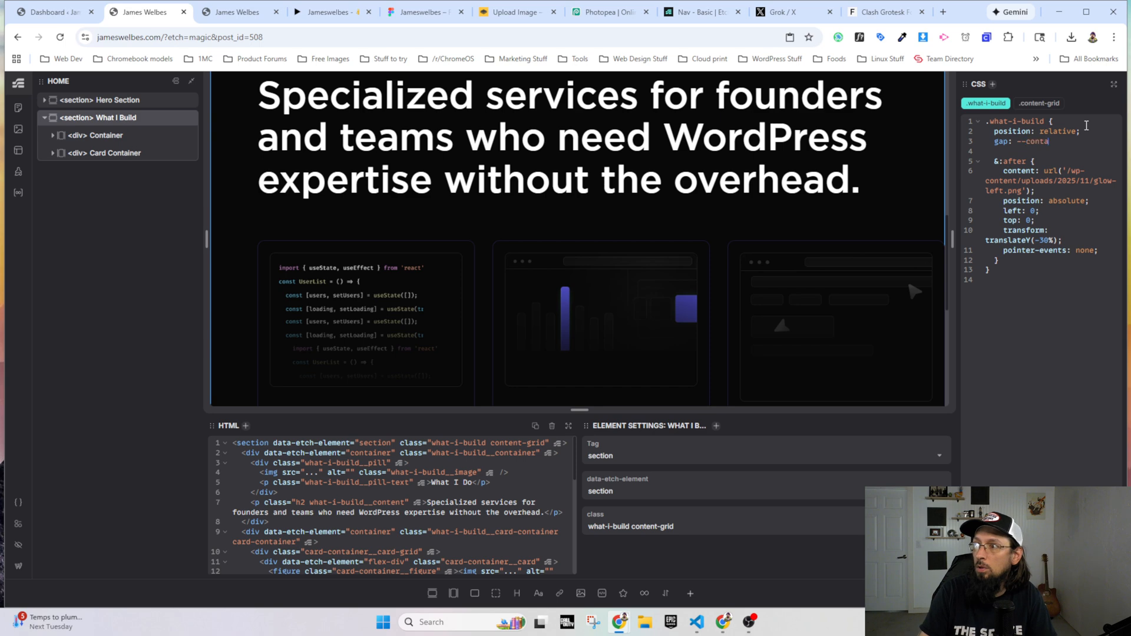
{"action": "type", "text": "iner-gap"}
{"action": "key", "text": "Return"}
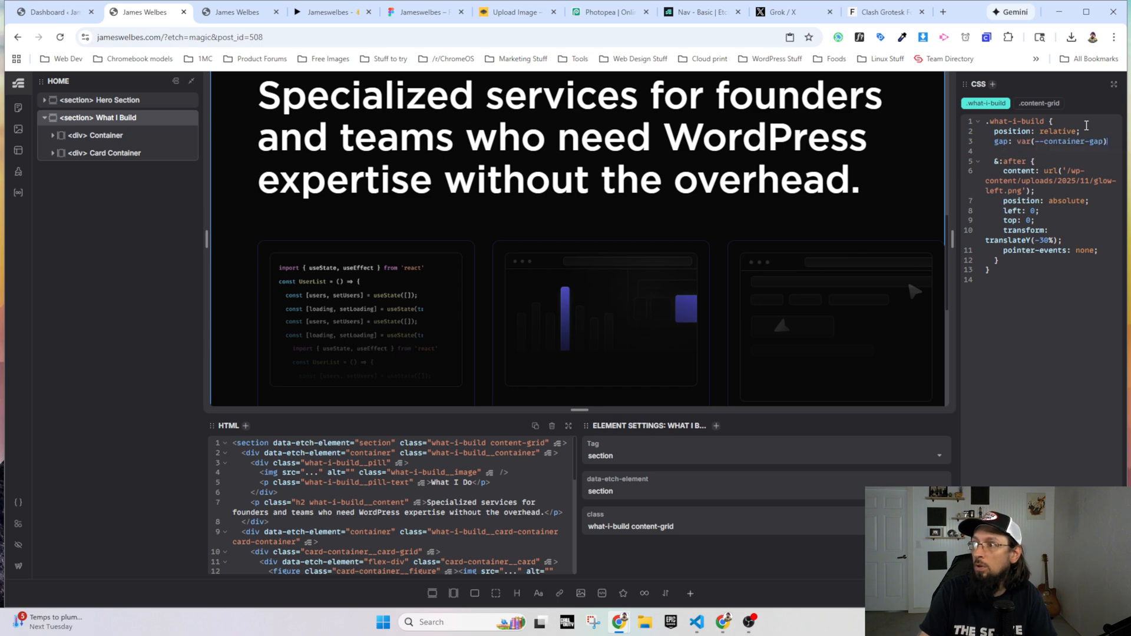
{"action": "type", "text": "* 2);"}
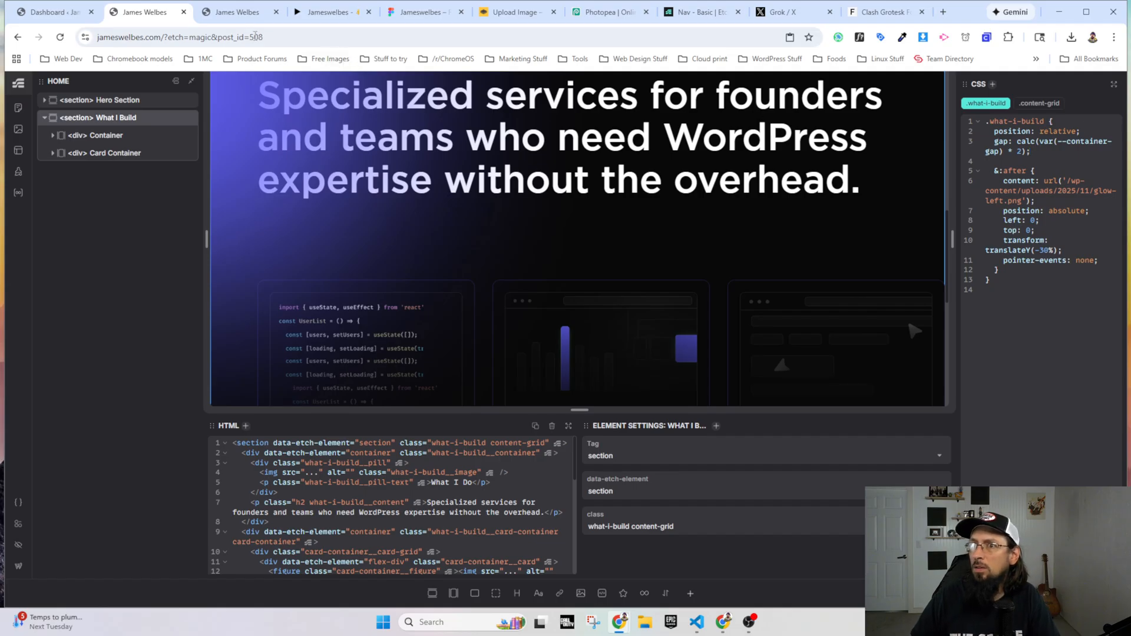
Step: Reload the live site and compare the spacing between the What I Do heading and the cards with the Figma prototype
{"action": "left_click", "coordinate": [235, 12]}
{"action": "key", "text": "ctrl+r"}
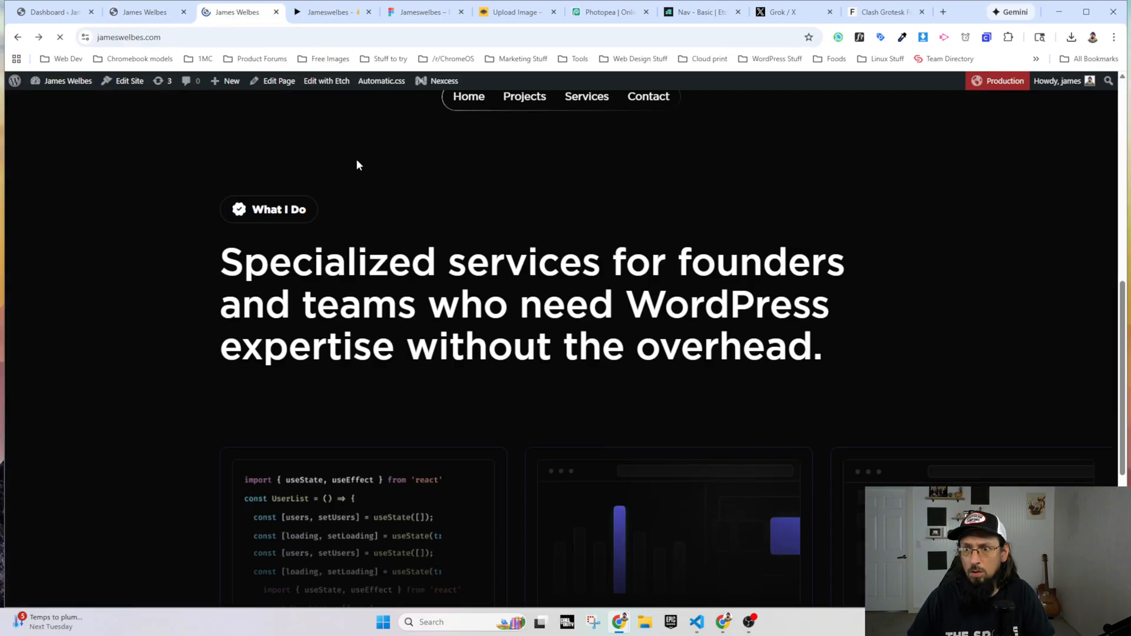
{"action": "scroll", "coordinate": [408, 369], "scroll_direction": "up", "scroll_amount": 3}
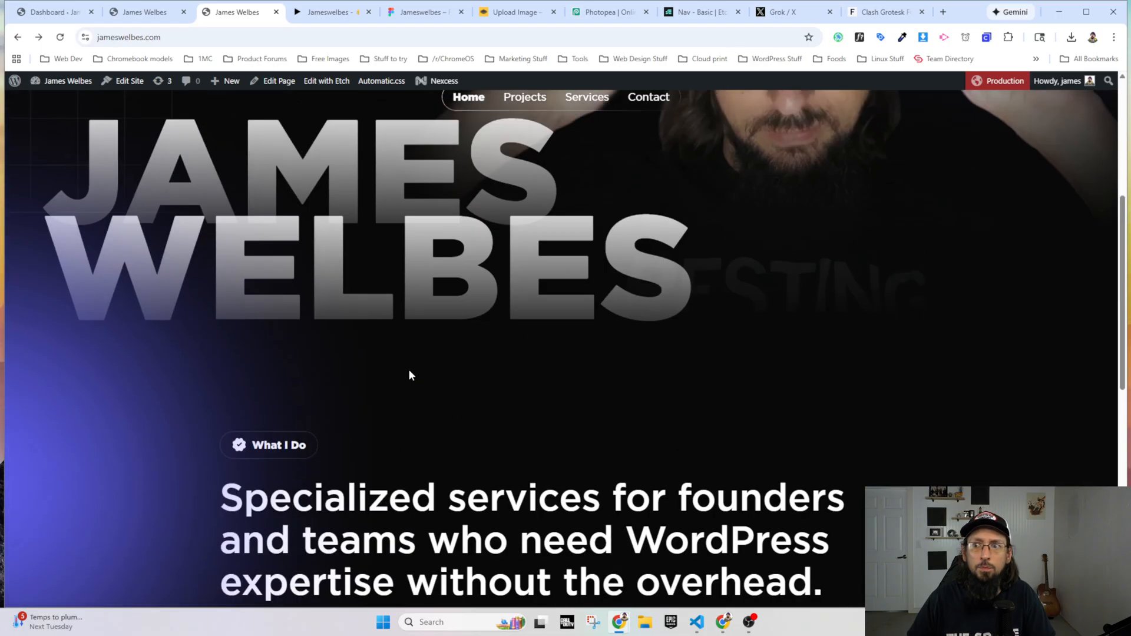
{"action": "scroll", "coordinate": [397, 434], "scroll_direction": "down", "scroll_amount": 5}
{"action": "scroll", "coordinate": [420, 321], "scroll_direction": "down", "scroll_amount": 3}
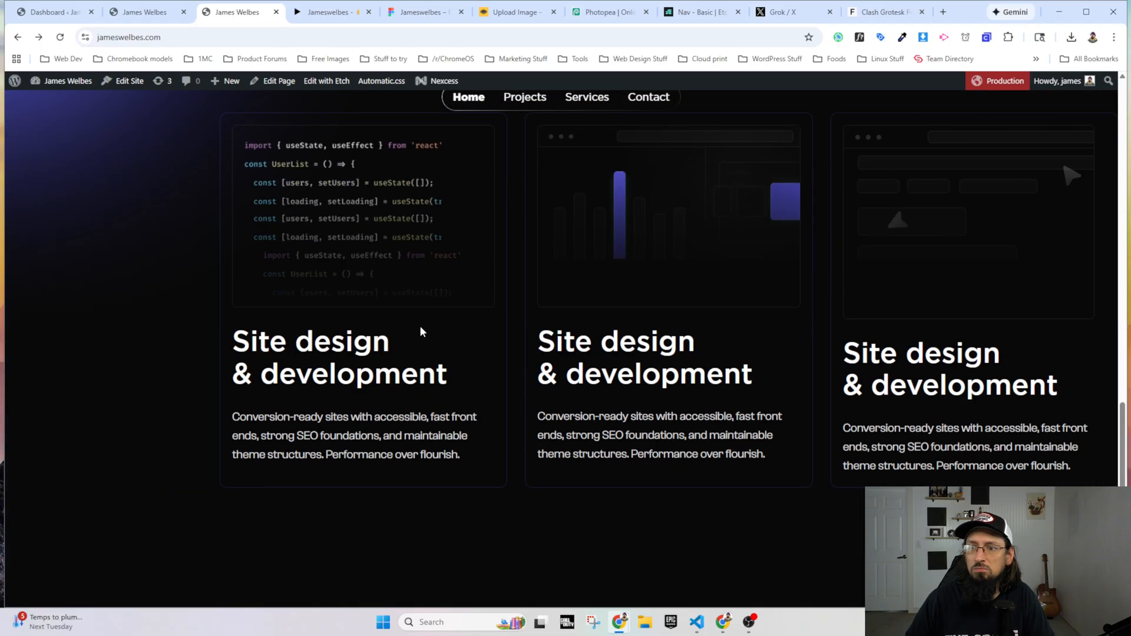
{"action": "scroll", "coordinate": [420, 324], "scroll_direction": "up", "scroll_amount": 4}
{"action": "left_click", "coordinate": [324, 12]}
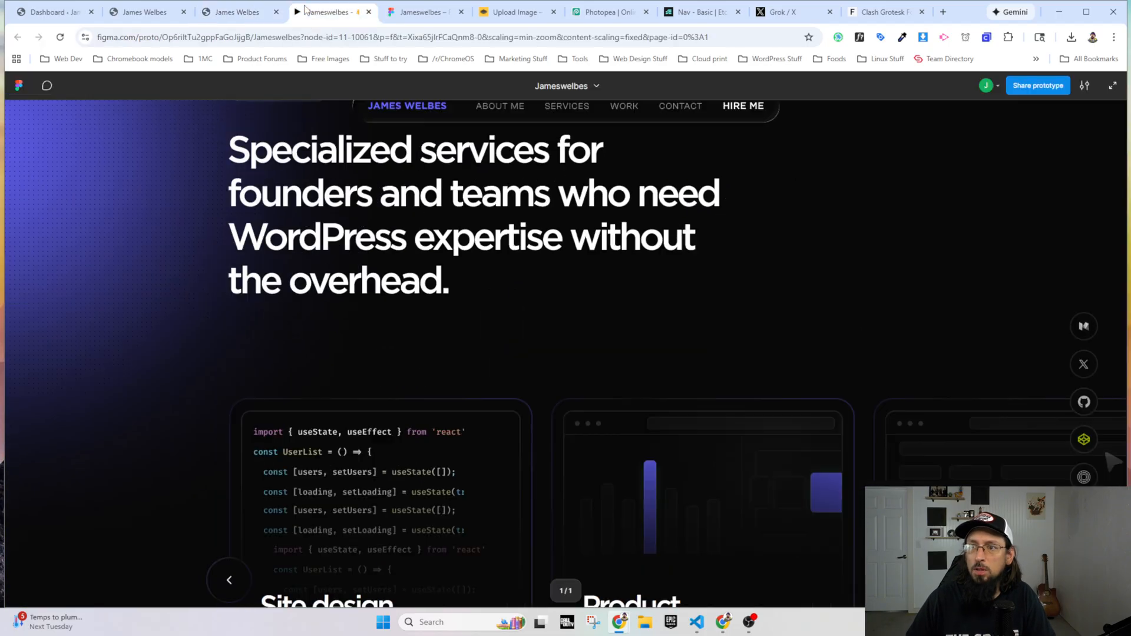
Step: Resize the browser window on the live site to check how the service cards respond
{"action": "left_click", "coordinate": [256, 6]}
{"action": "scroll", "coordinate": [355, 346], "scroll_direction": "down", "scroll_amount": 4}
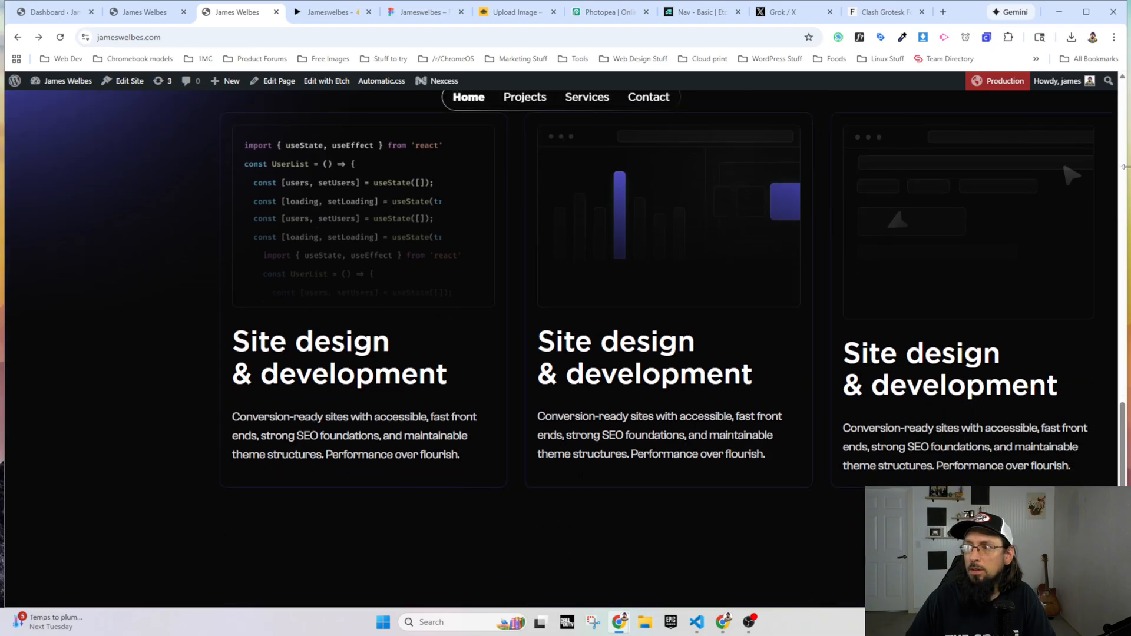
{"action": "left_click_drag", "start_coordinate": [1122, 166], "coordinate": [1126, 323]}
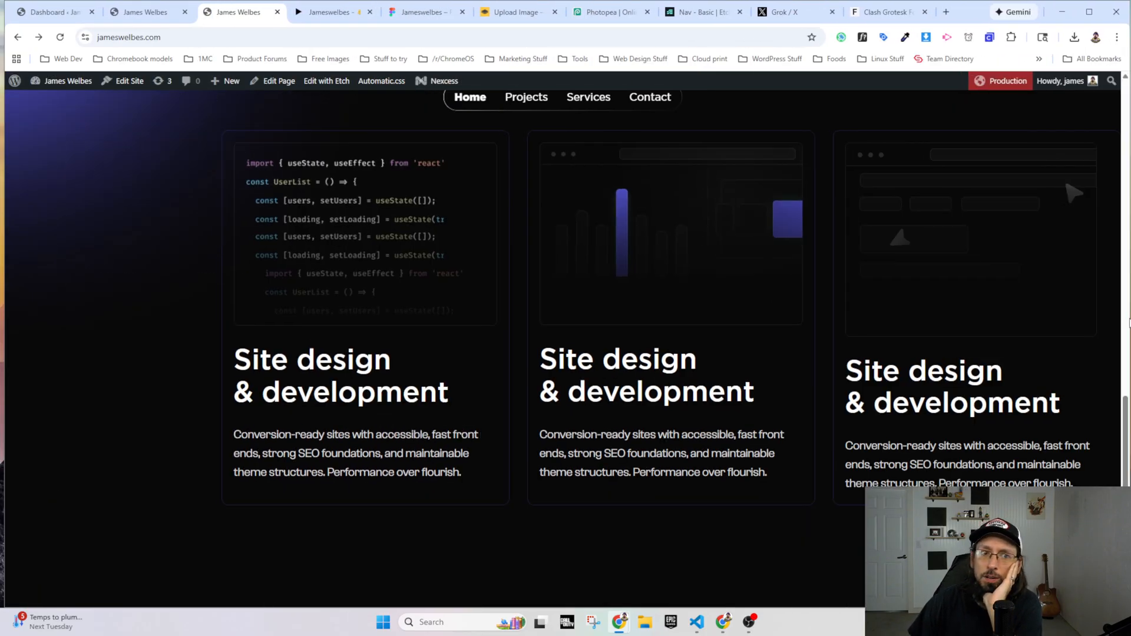
Step: Check the Typography settings of the Cards framework in Automatic.css in the page builder
{"action": "left_click", "coordinate": [145, 12]}
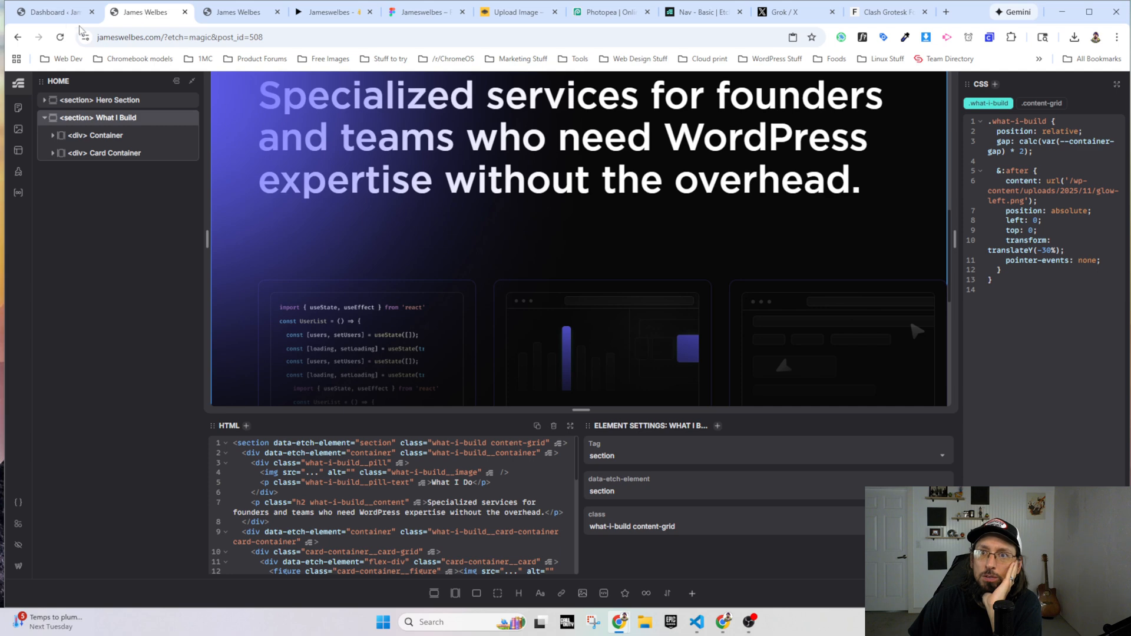
{"action": "left_click", "coordinate": [15, 521]}
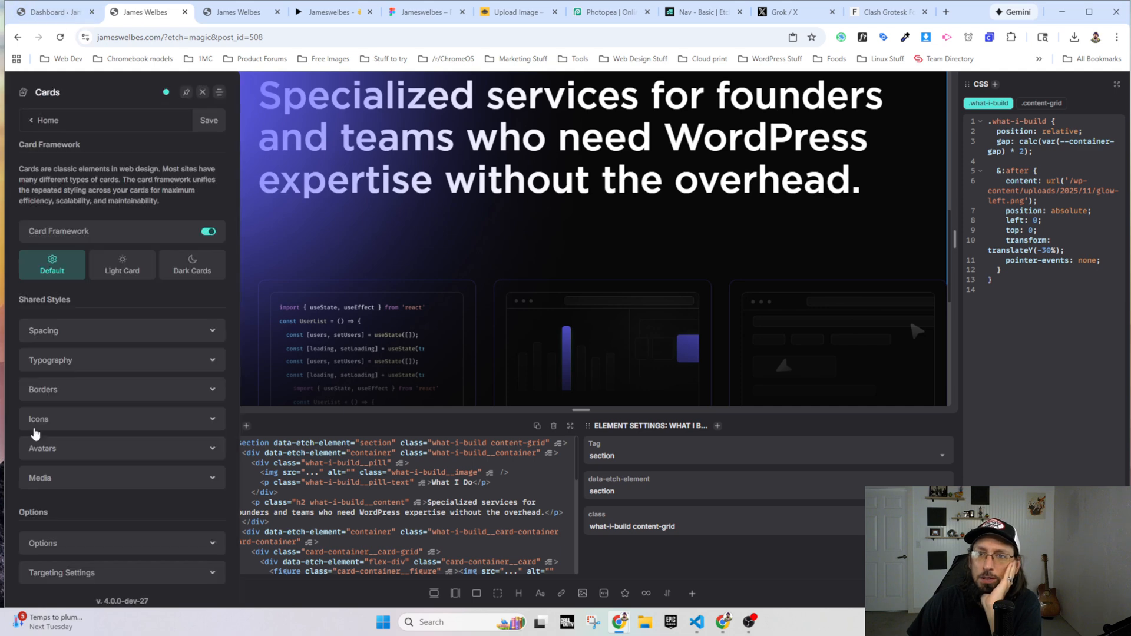
{"action": "left_click", "coordinate": [59, 366]}
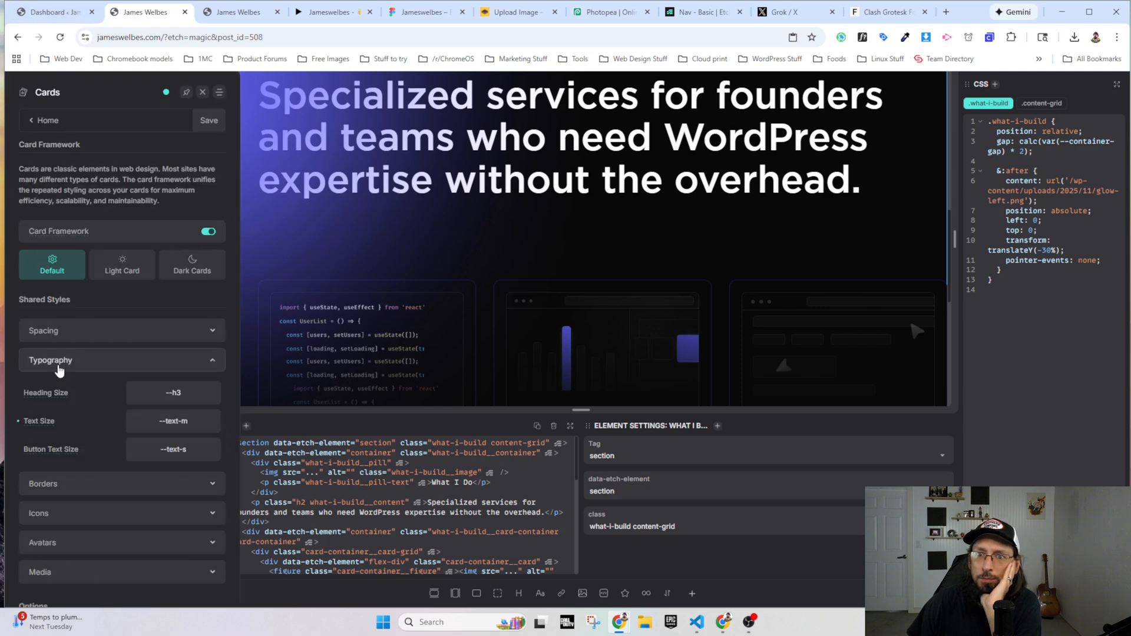
Step: Open the H3 heading settings in Automatic.css Typography and go to the font size overrides
{"action": "left_click", "coordinate": [34, 120]}
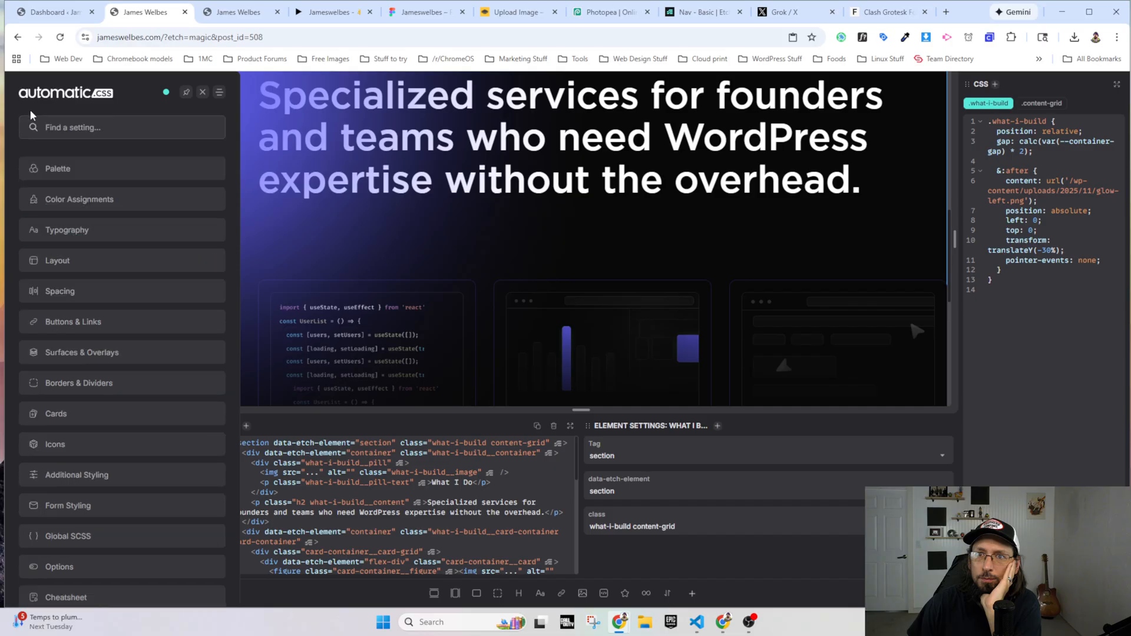
{"action": "left_click", "coordinate": [68, 231]}
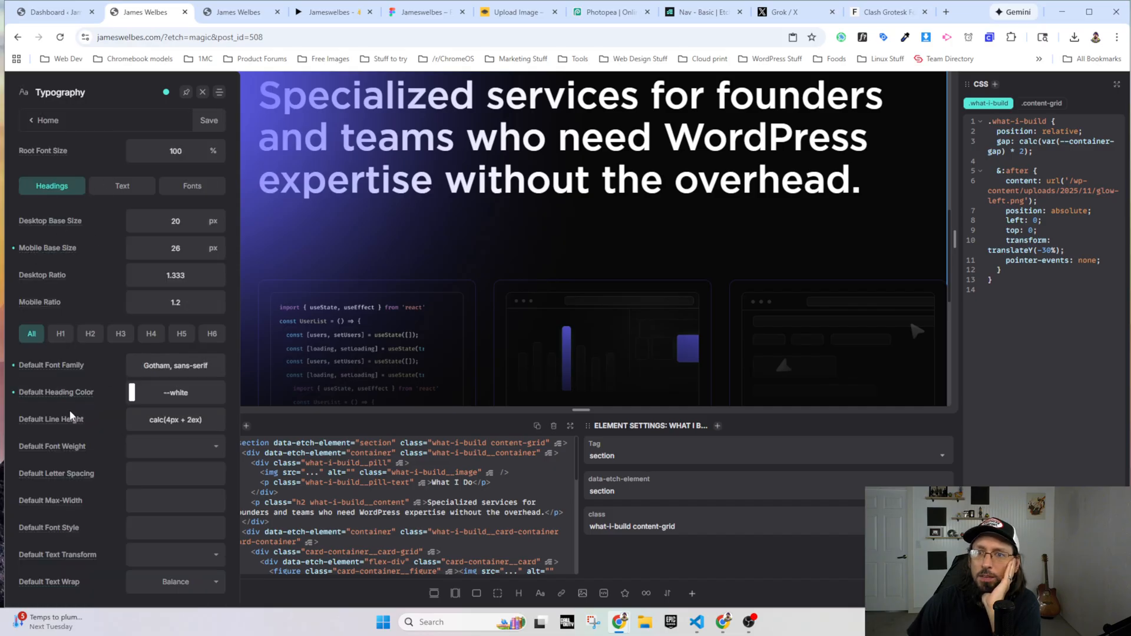
{"action": "scroll", "coordinate": [70, 417], "scroll_direction": "down", "scroll_amount": 1}
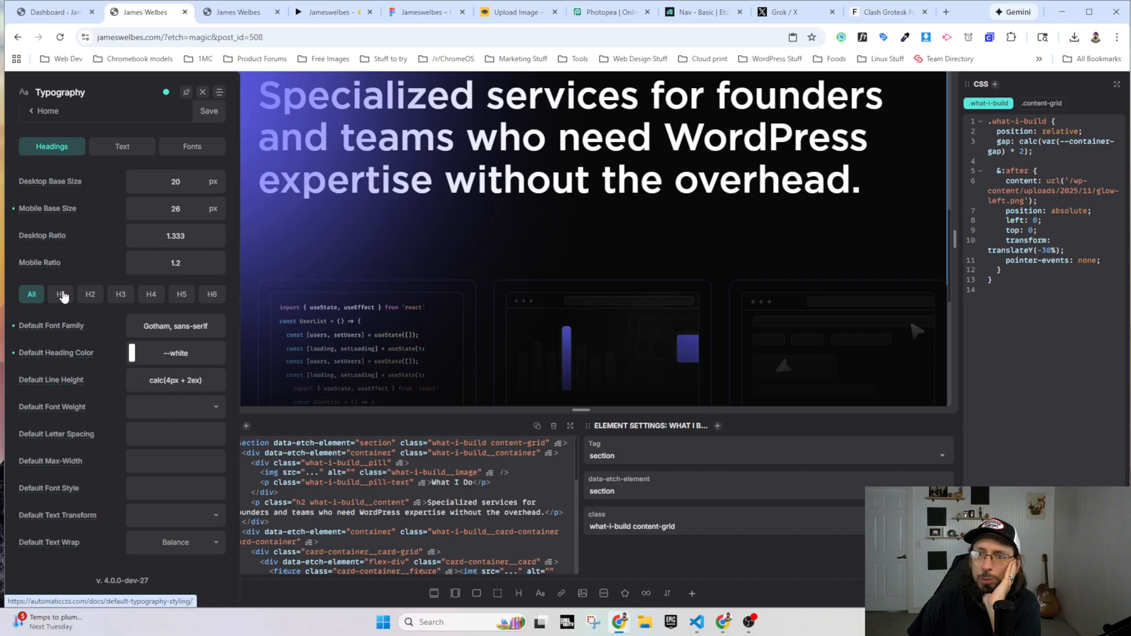
{"action": "left_click", "coordinate": [61, 294]}
{"action": "left_click", "coordinate": [90, 296]}
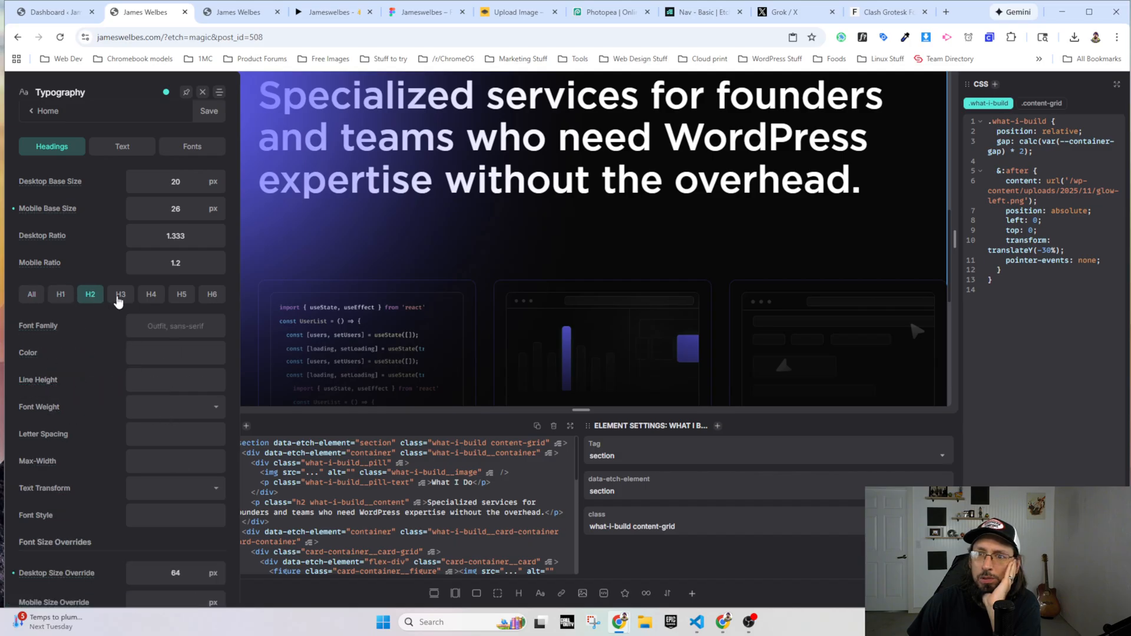
{"action": "left_click", "coordinate": [118, 296]}
{"action": "scroll", "coordinate": [111, 465], "scroll_direction": "down", "scroll_amount": 1}
{"action": "scroll", "coordinate": [107, 477], "scroll_direction": "down", "scroll_amount": 3}
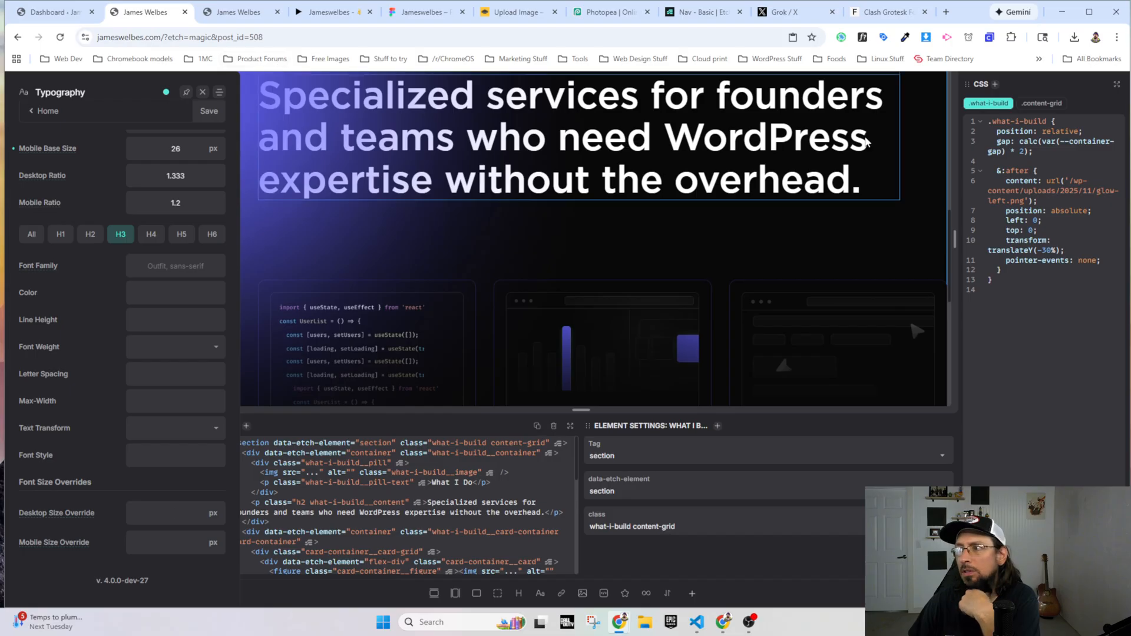
Step: Inspect the first card's heading on the live site in DevTools and check its font size rules
{"action": "left_click", "coordinate": [236, 12]}
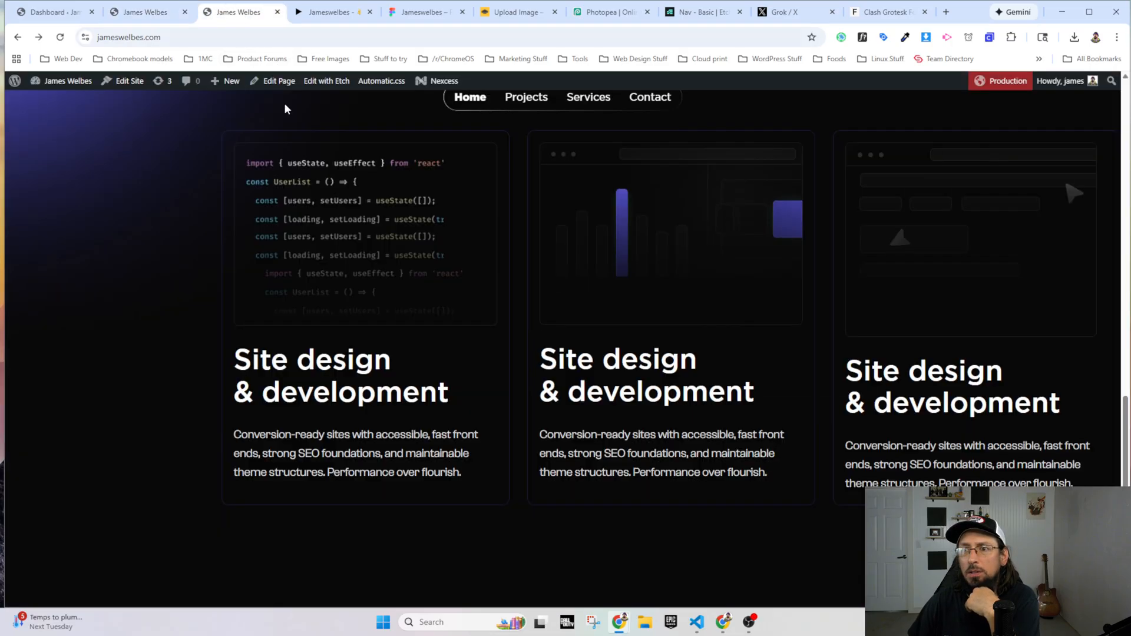
{"action": "right_click", "coordinate": [364, 362]}
{"action": "left_click", "coordinate": [411, 349]}
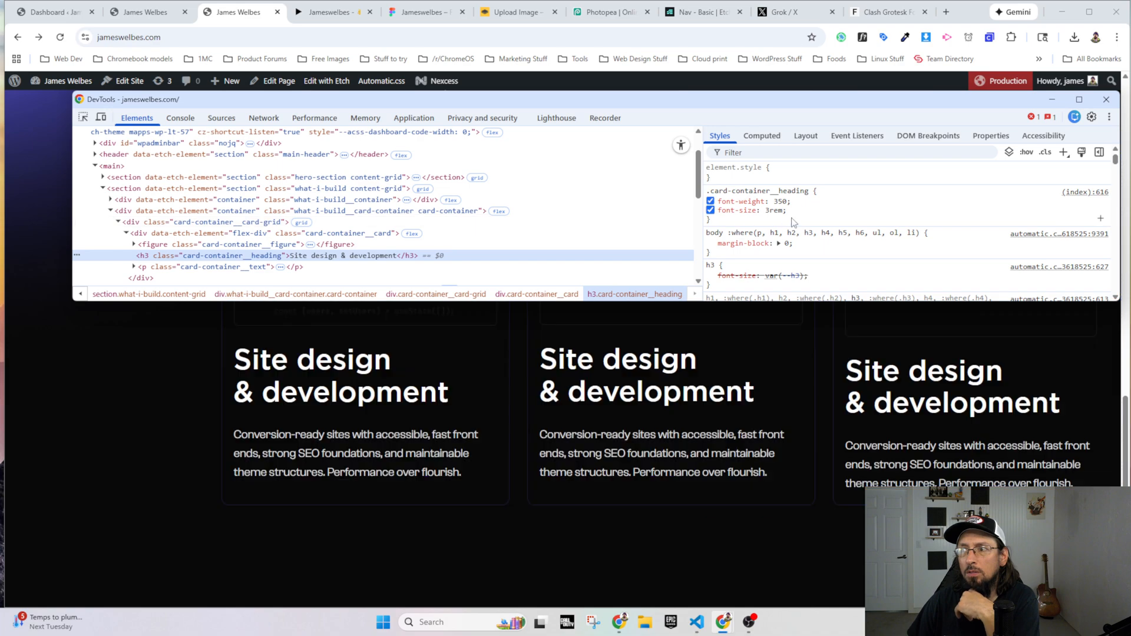
{"action": "left_click", "coordinate": [1106, 99]}
Step: Comment out the font-size declaration in the .card-container__heading CSS in the page builder
{"action": "left_click", "coordinate": [167, 18]}
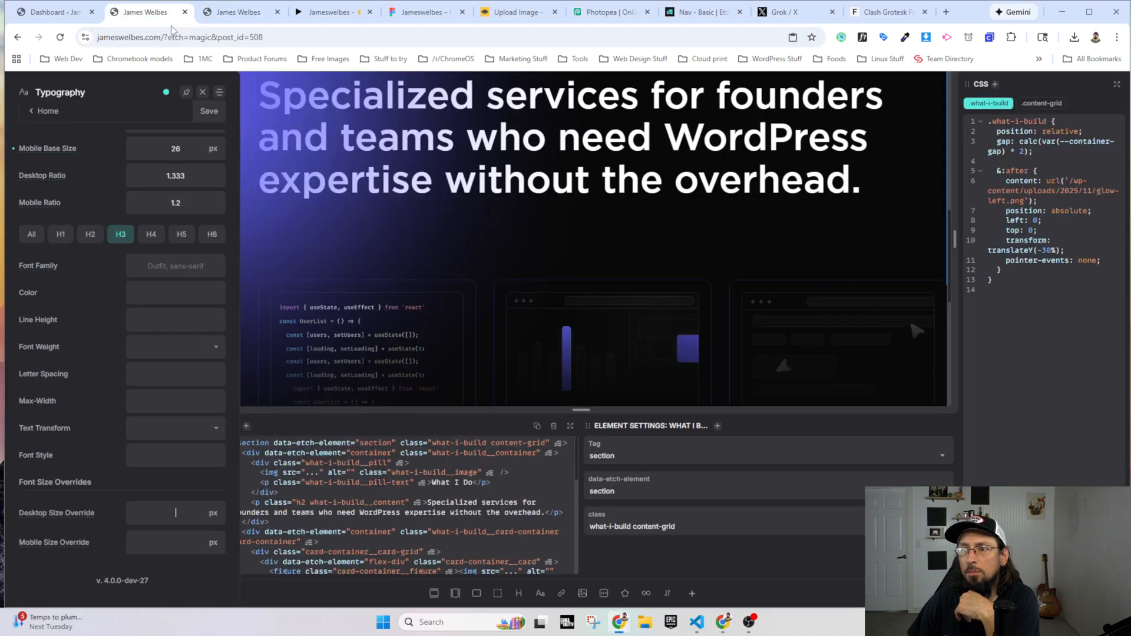
{"action": "scroll", "coordinate": [412, 265], "scroll_direction": "down", "scroll_amount": 4}
{"action": "left_click", "coordinate": [353, 248]}
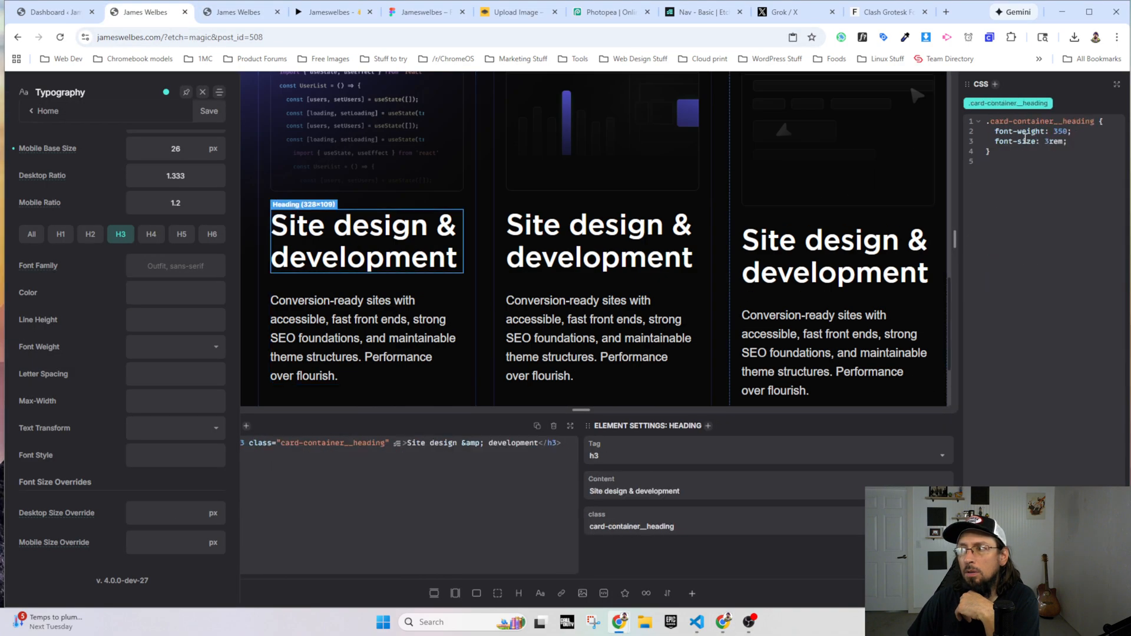
{"action": "left_click", "coordinate": [1075, 142]}
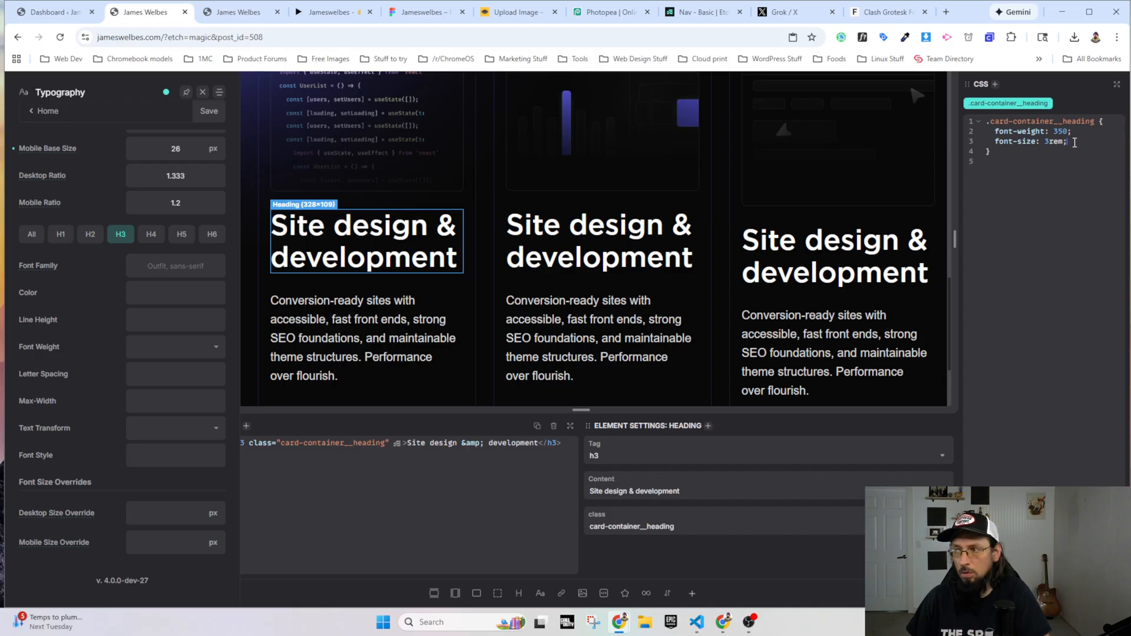
{"action": "key", "text": "ctrl+/"}
Step: Check the card heading's size in the Figma design, set the H3 desktop size override to 48 px and save the Automatic.css settings
{"action": "left_click", "coordinate": [433, 13]}
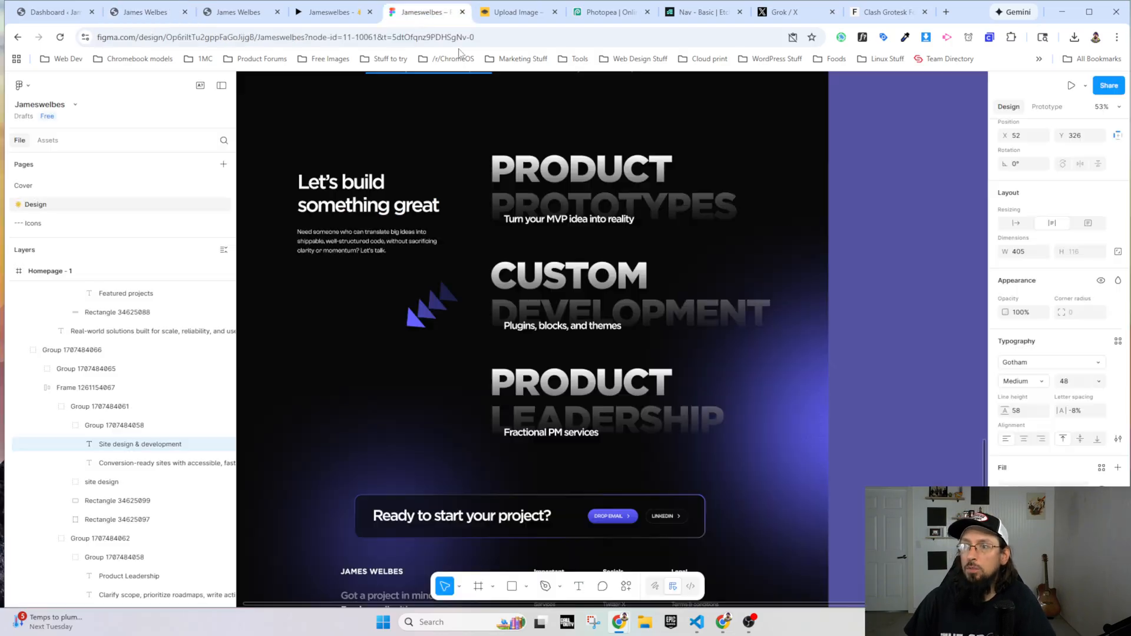
{"action": "scroll", "coordinate": [416, 321], "scroll_direction": "up", "scroll_amount": 10}
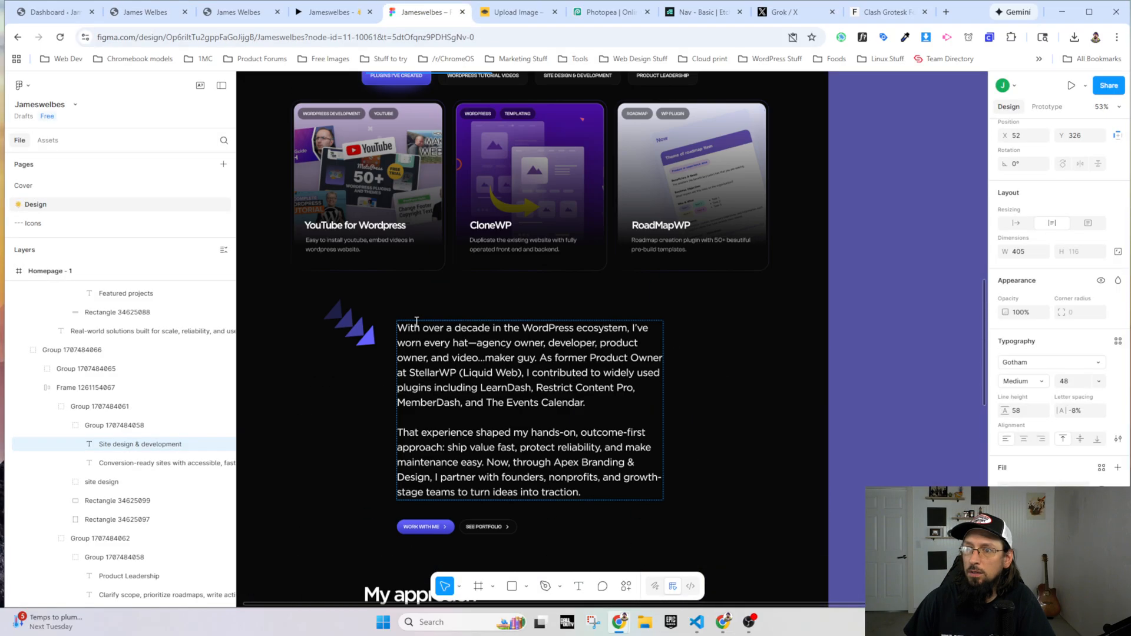
{"action": "scroll", "coordinate": [416, 321], "scroll_direction": "up", "scroll_amount": 8}
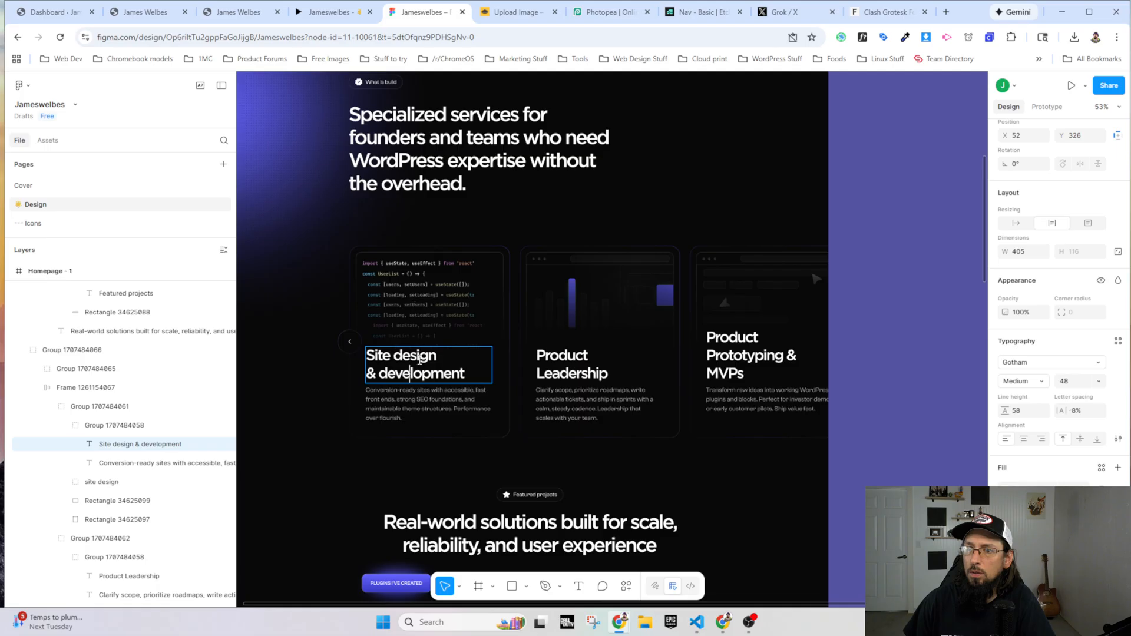
{"action": "left_click", "coordinate": [144, 12]}
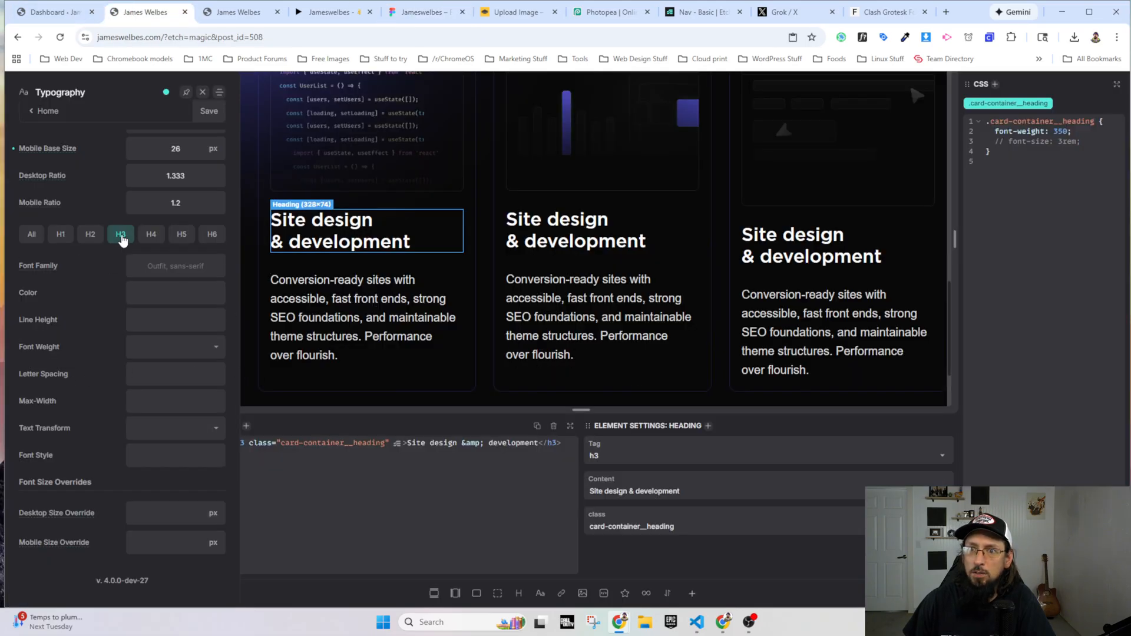
{"action": "type", "text": "48"}
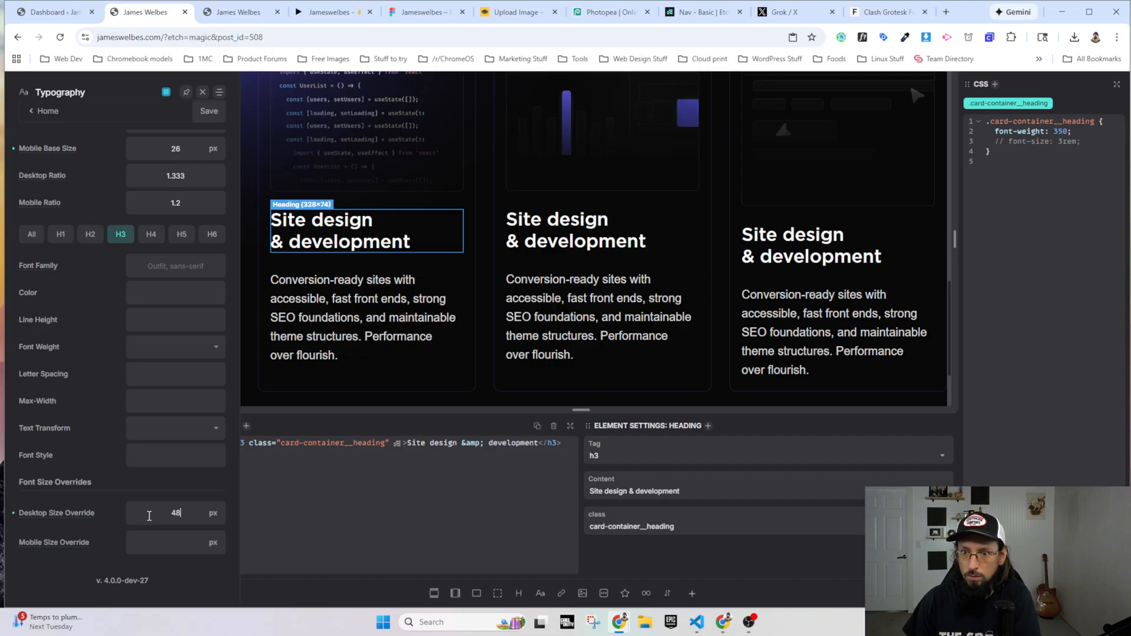
{"action": "left_click", "coordinate": [208, 113]}
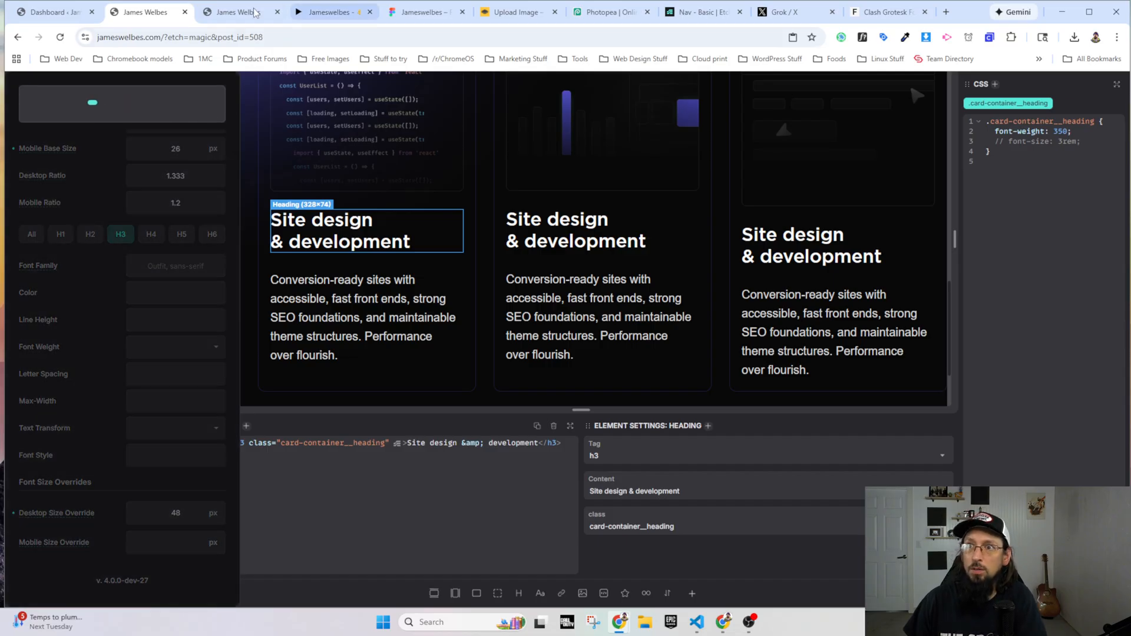
Step: Reload the live site and resize the browser window to check the card headings at different widths
{"action": "key", "text": "ctrl+Tab"}
{"action": "left_click", "coordinate": [59, 37]}
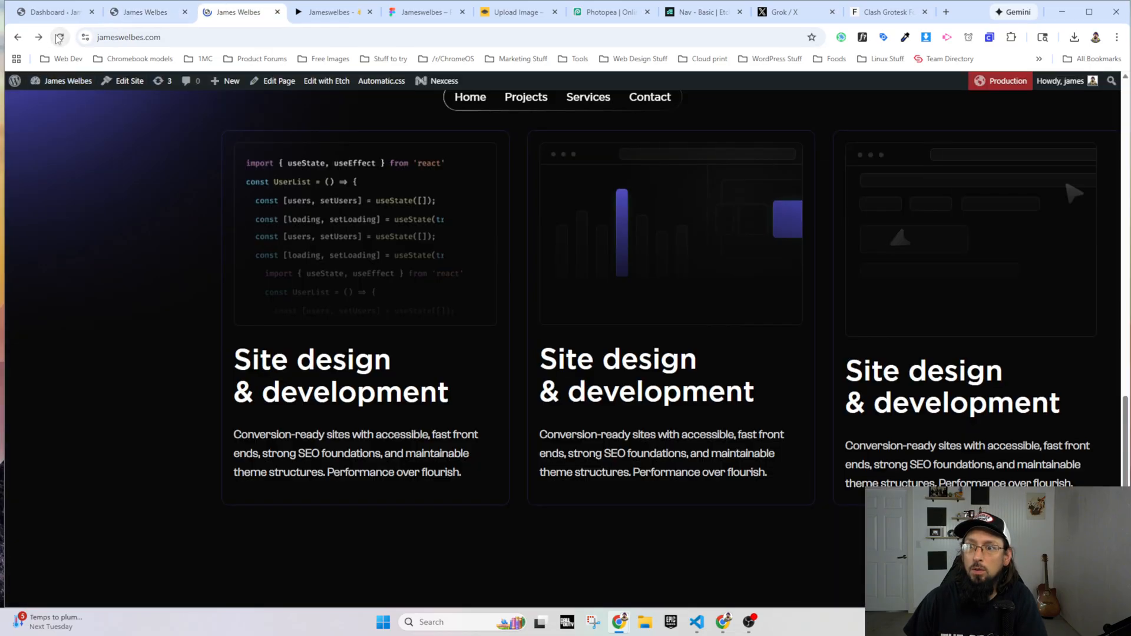
{"action": "left_click", "coordinate": [58, 39]}
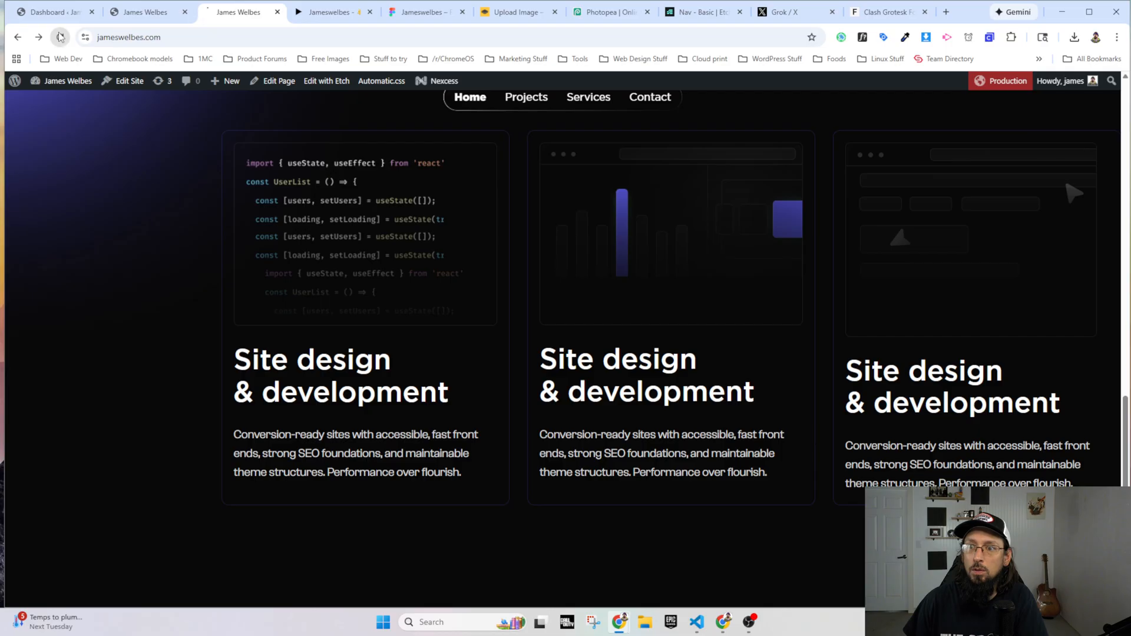
{"action": "left_click_drag", "start_coordinate": [1126, 170], "coordinate": [1127, 223]}
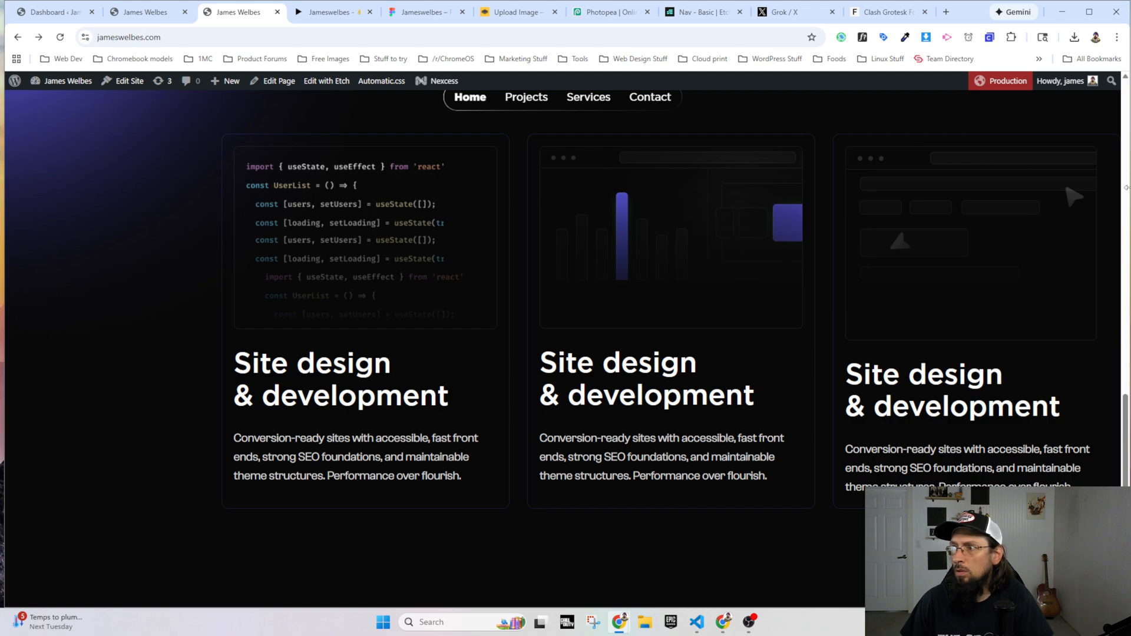
{"action": "left_click_drag", "start_coordinate": [1126, 188], "coordinate": [725, 241]}
{"action": "left_click_drag", "start_coordinate": [609, 242], "coordinate": [1126, 249]}
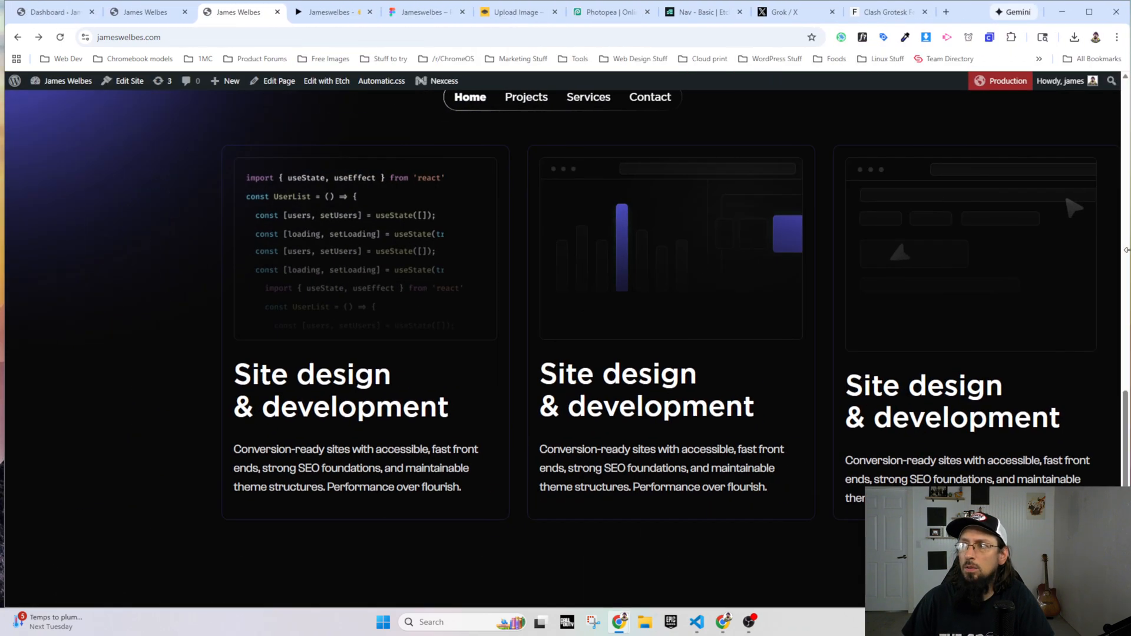
Step: Return to the page builder and save the Automatic.css typography settings again
{"action": "left_click", "coordinate": [127, 4]}
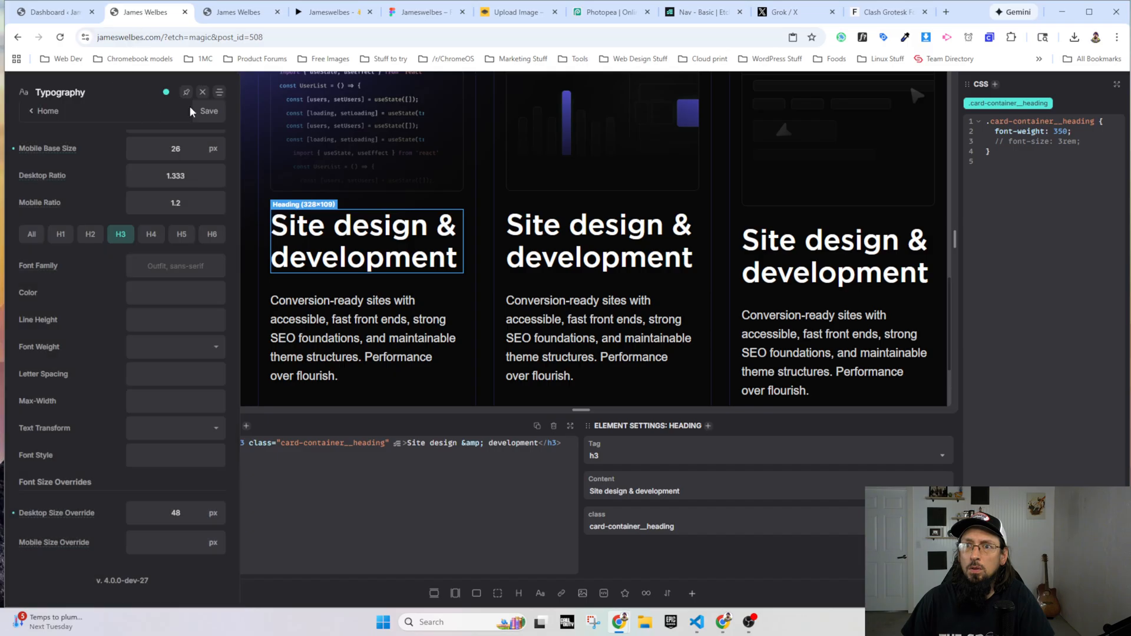
{"action": "left_click", "coordinate": [203, 113]}
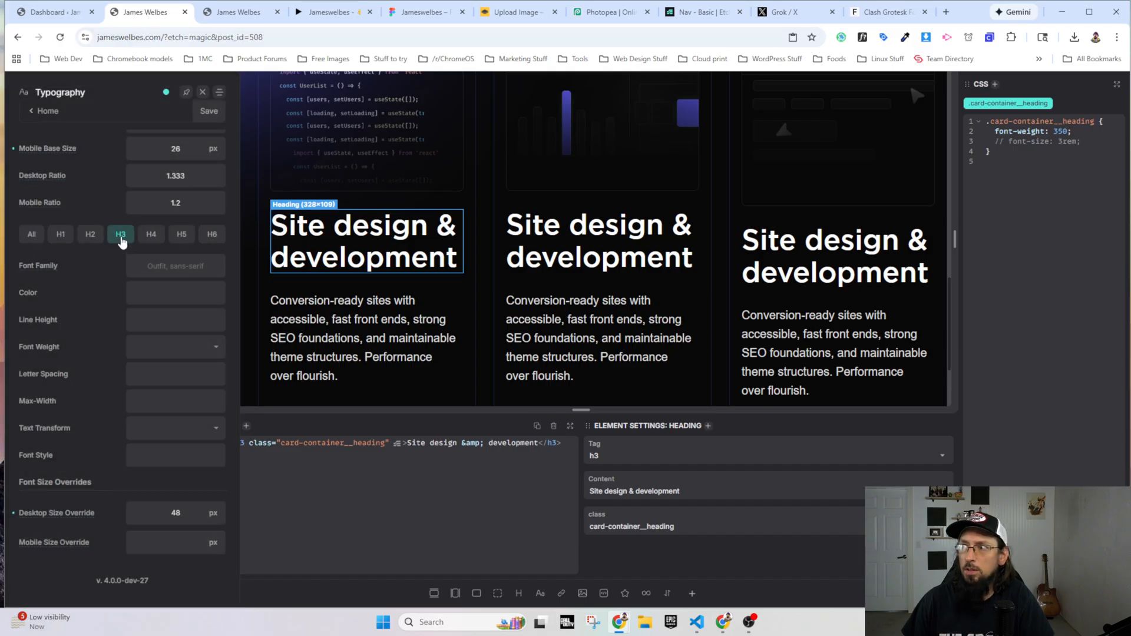
Step: Check the tag setting of the selected card heading, and view the reloaded live site with the browser window narrowed to mobile width
{"action": "left_click", "coordinate": [609, 455]}
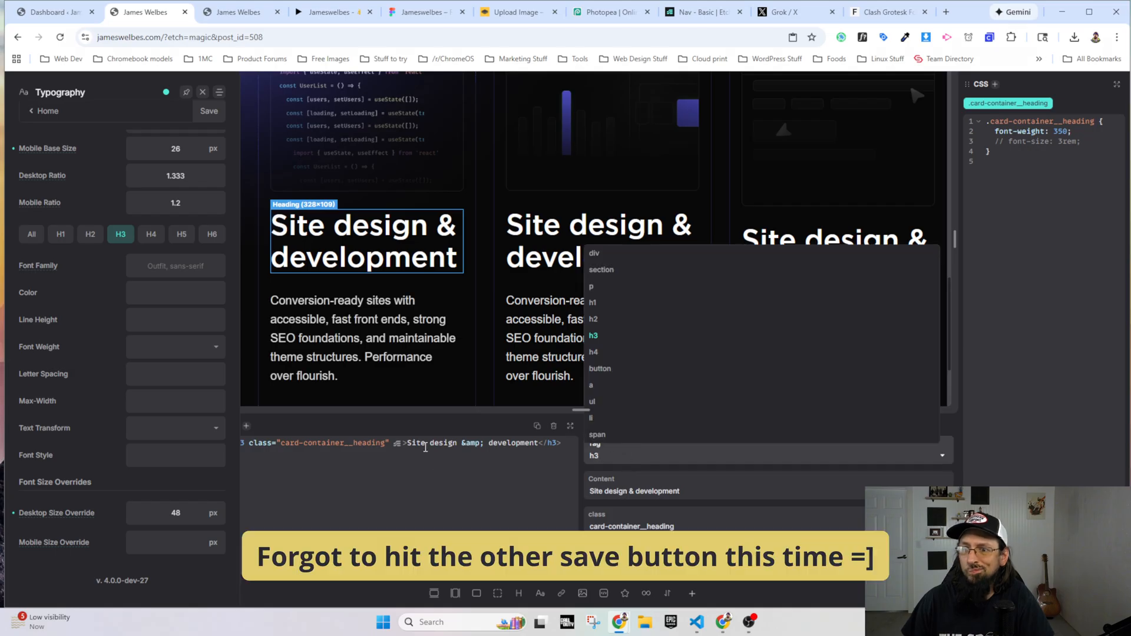
{"action": "left_click", "coordinate": [425, 446]}
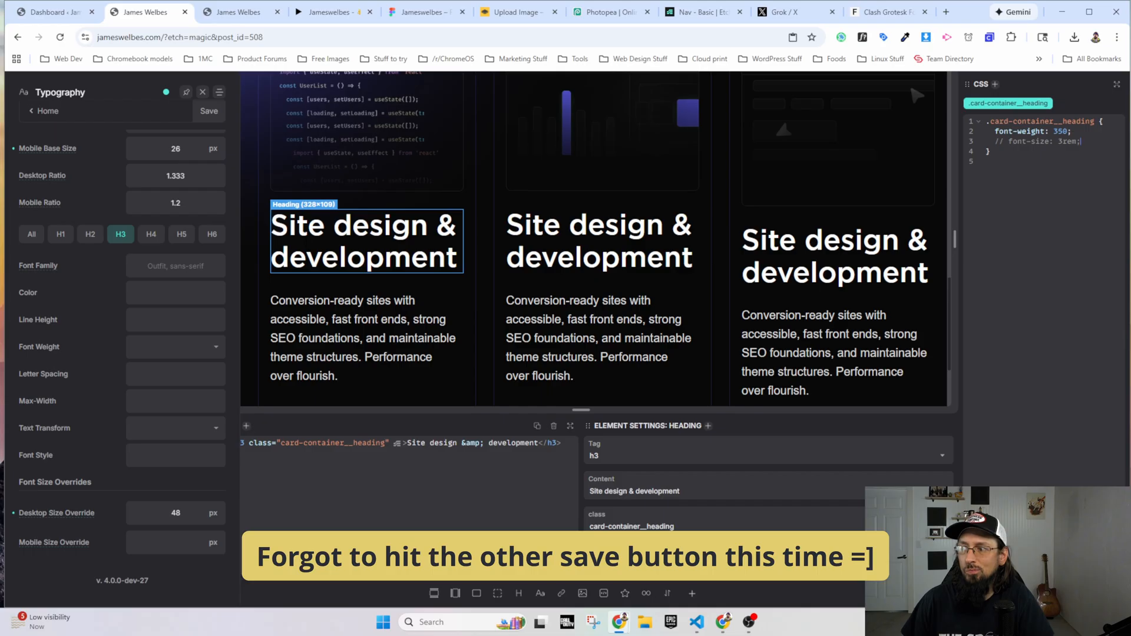
{"action": "left_click", "coordinate": [238, 12]}
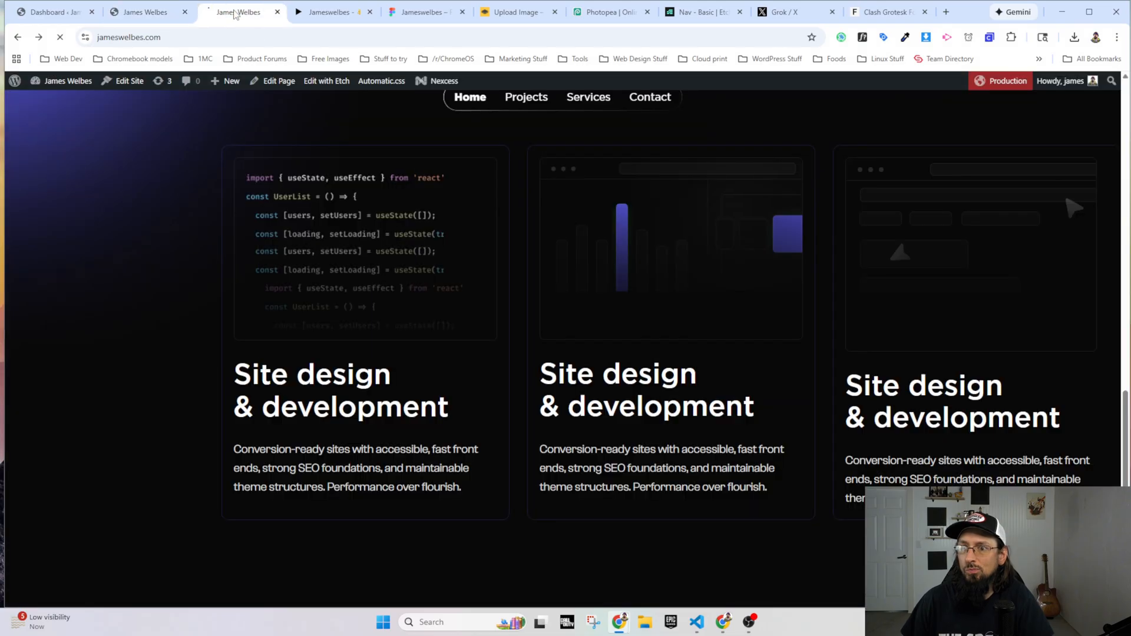
{"action": "left_click_drag", "start_coordinate": [1127, 159], "coordinate": [247, 319]}
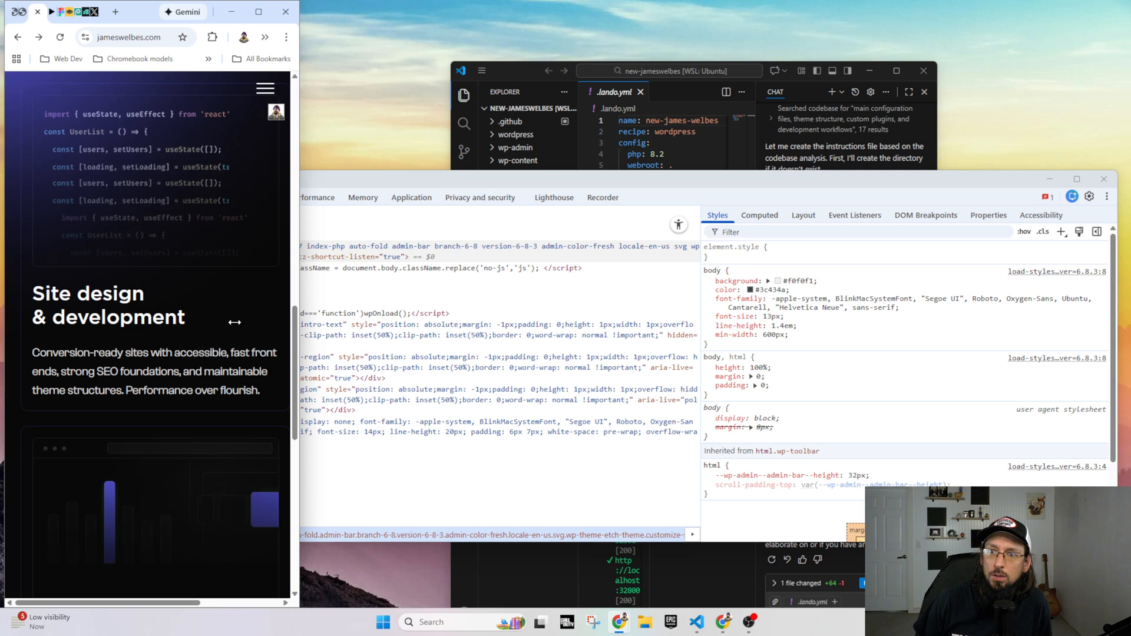
Step: Inspect the first card heading's h3 font-size variable in DevTools, close the inspector and widen the browser window back to desktop width
{"action": "right_click", "coordinate": [133, 304]}
{"action": "left_click", "coordinate": [144, 568]}
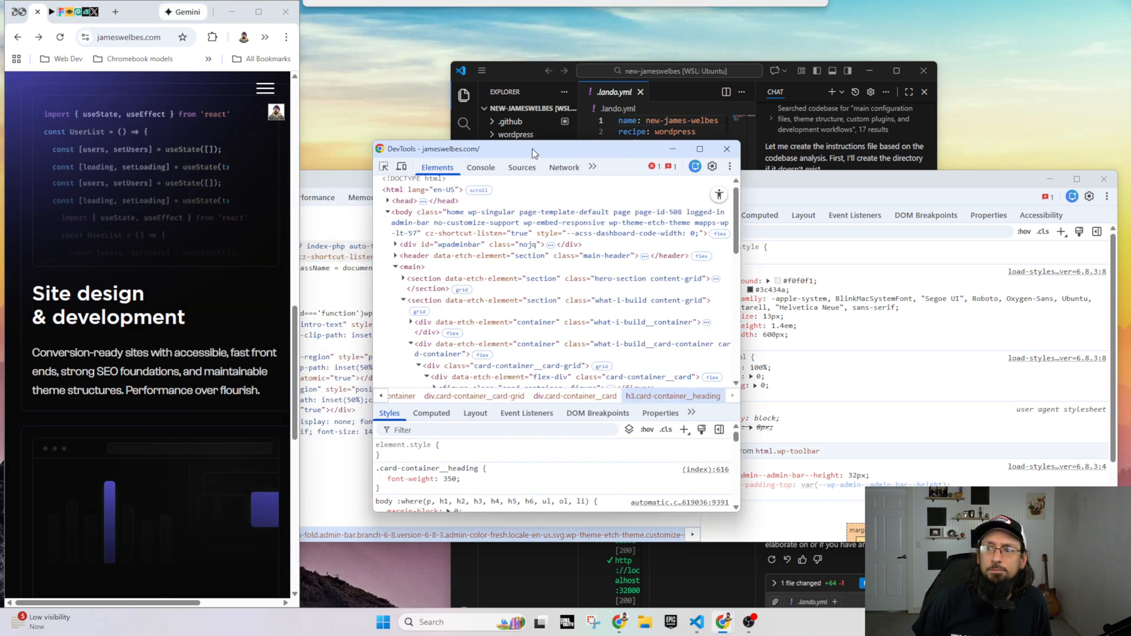
{"action": "left_click_drag", "start_coordinate": [748, 321], "coordinate": [1062, 318]}
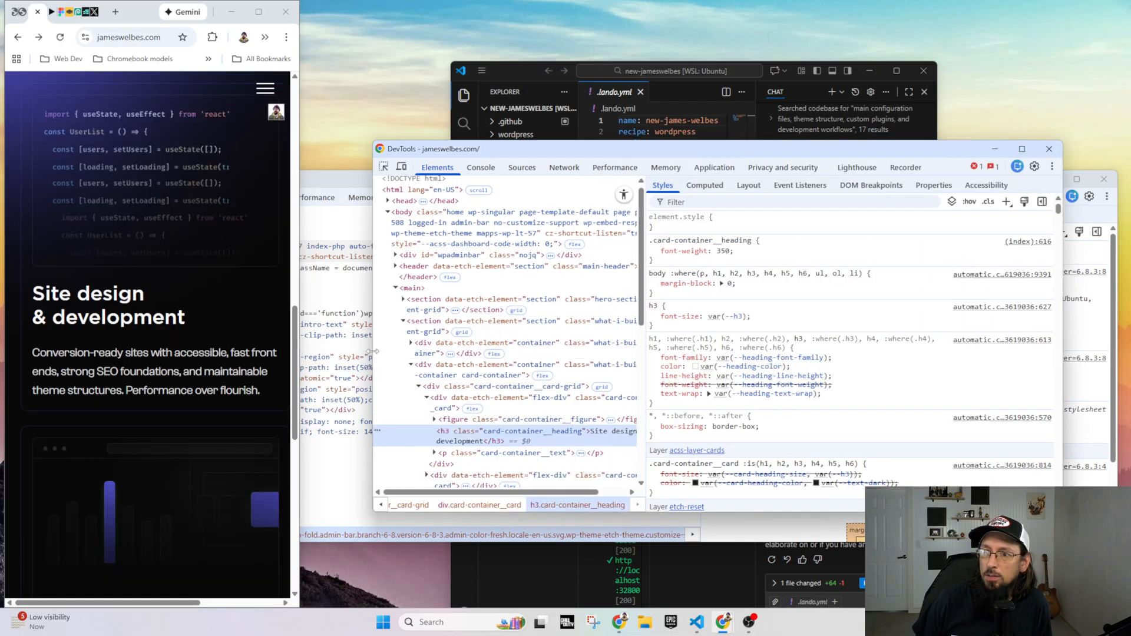
{"action": "left_click_drag", "start_coordinate": [373, 354], "coordinate": [297, 353]}
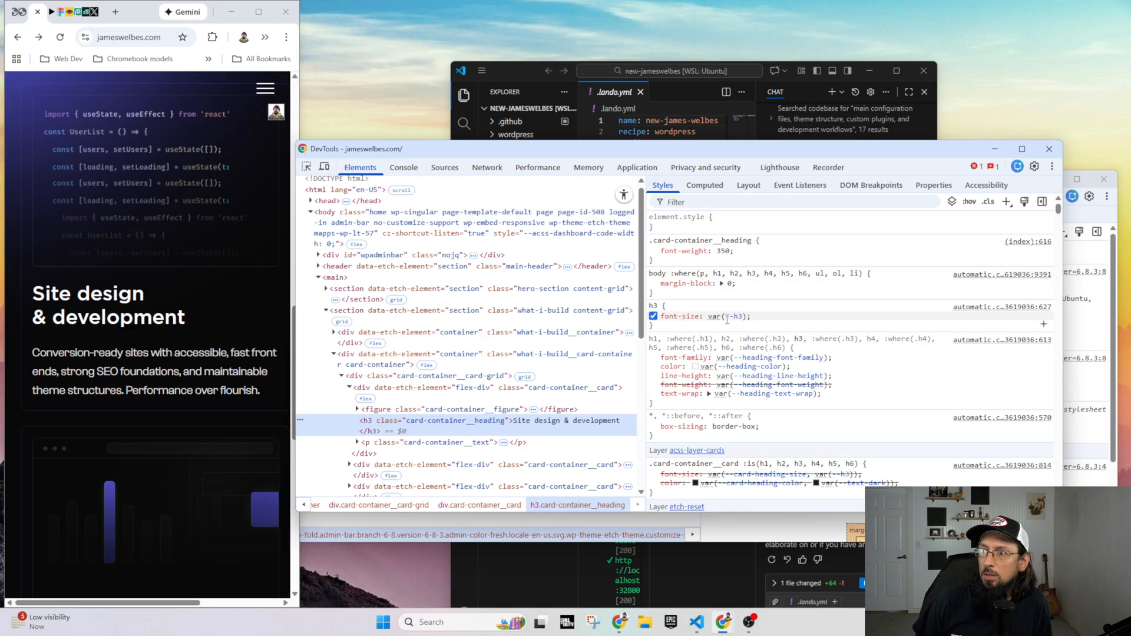
{"action": "mouse_move", "coordinate": [737, 319]}
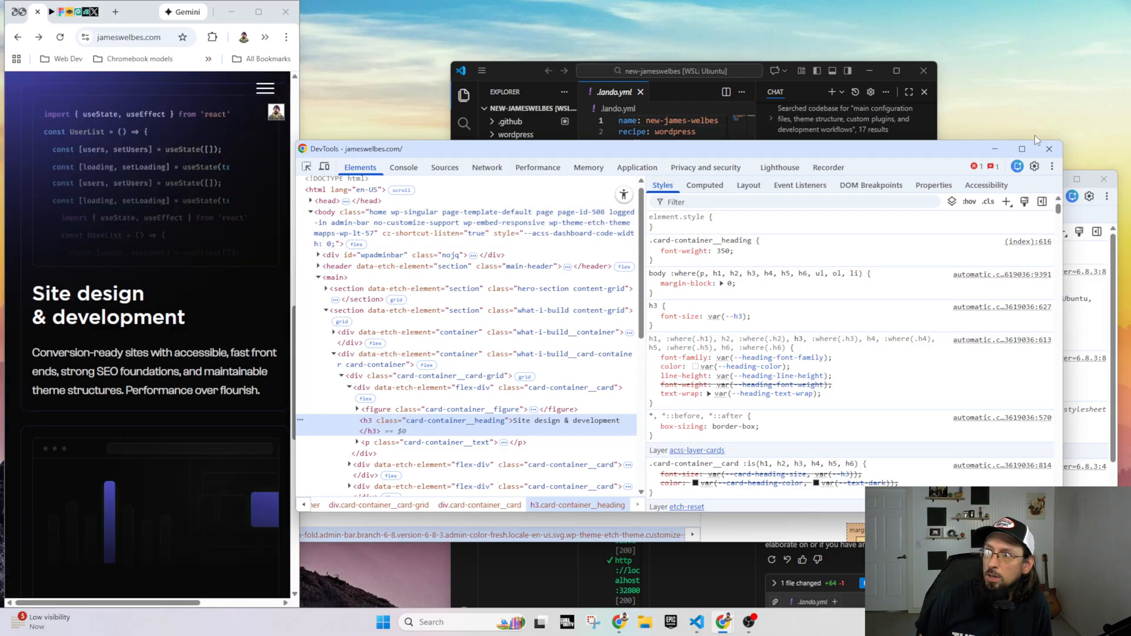
{"action": "left_click", "coordinate": [1048, 149]}
{"action": "left_click_drag", "start_coordinate": [300, 259], "coordinate": [1127, 239]}
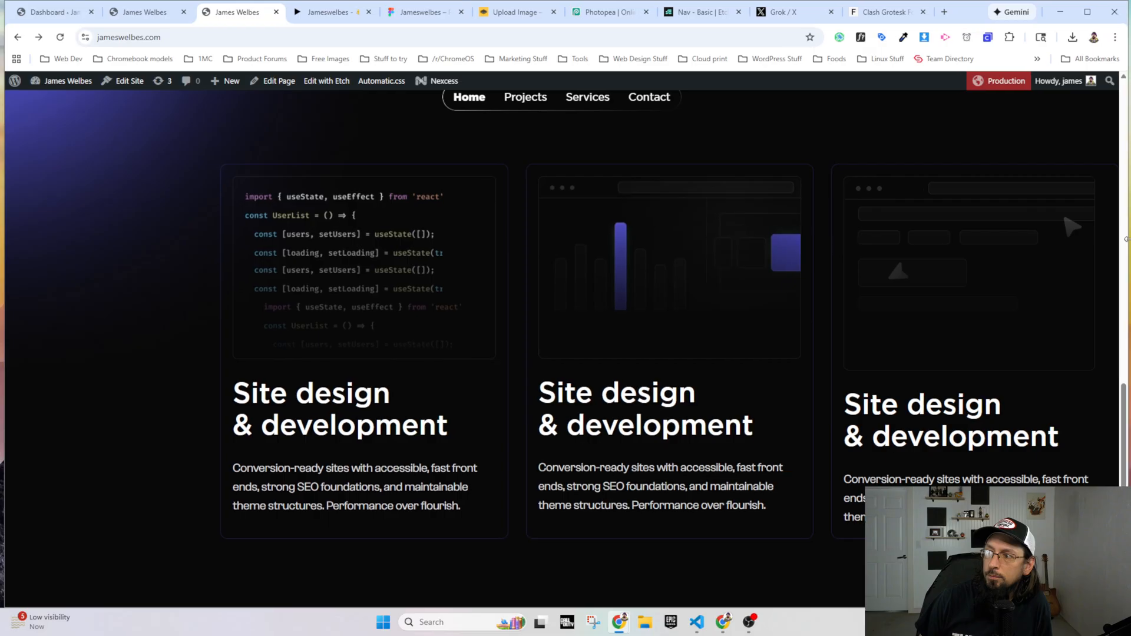